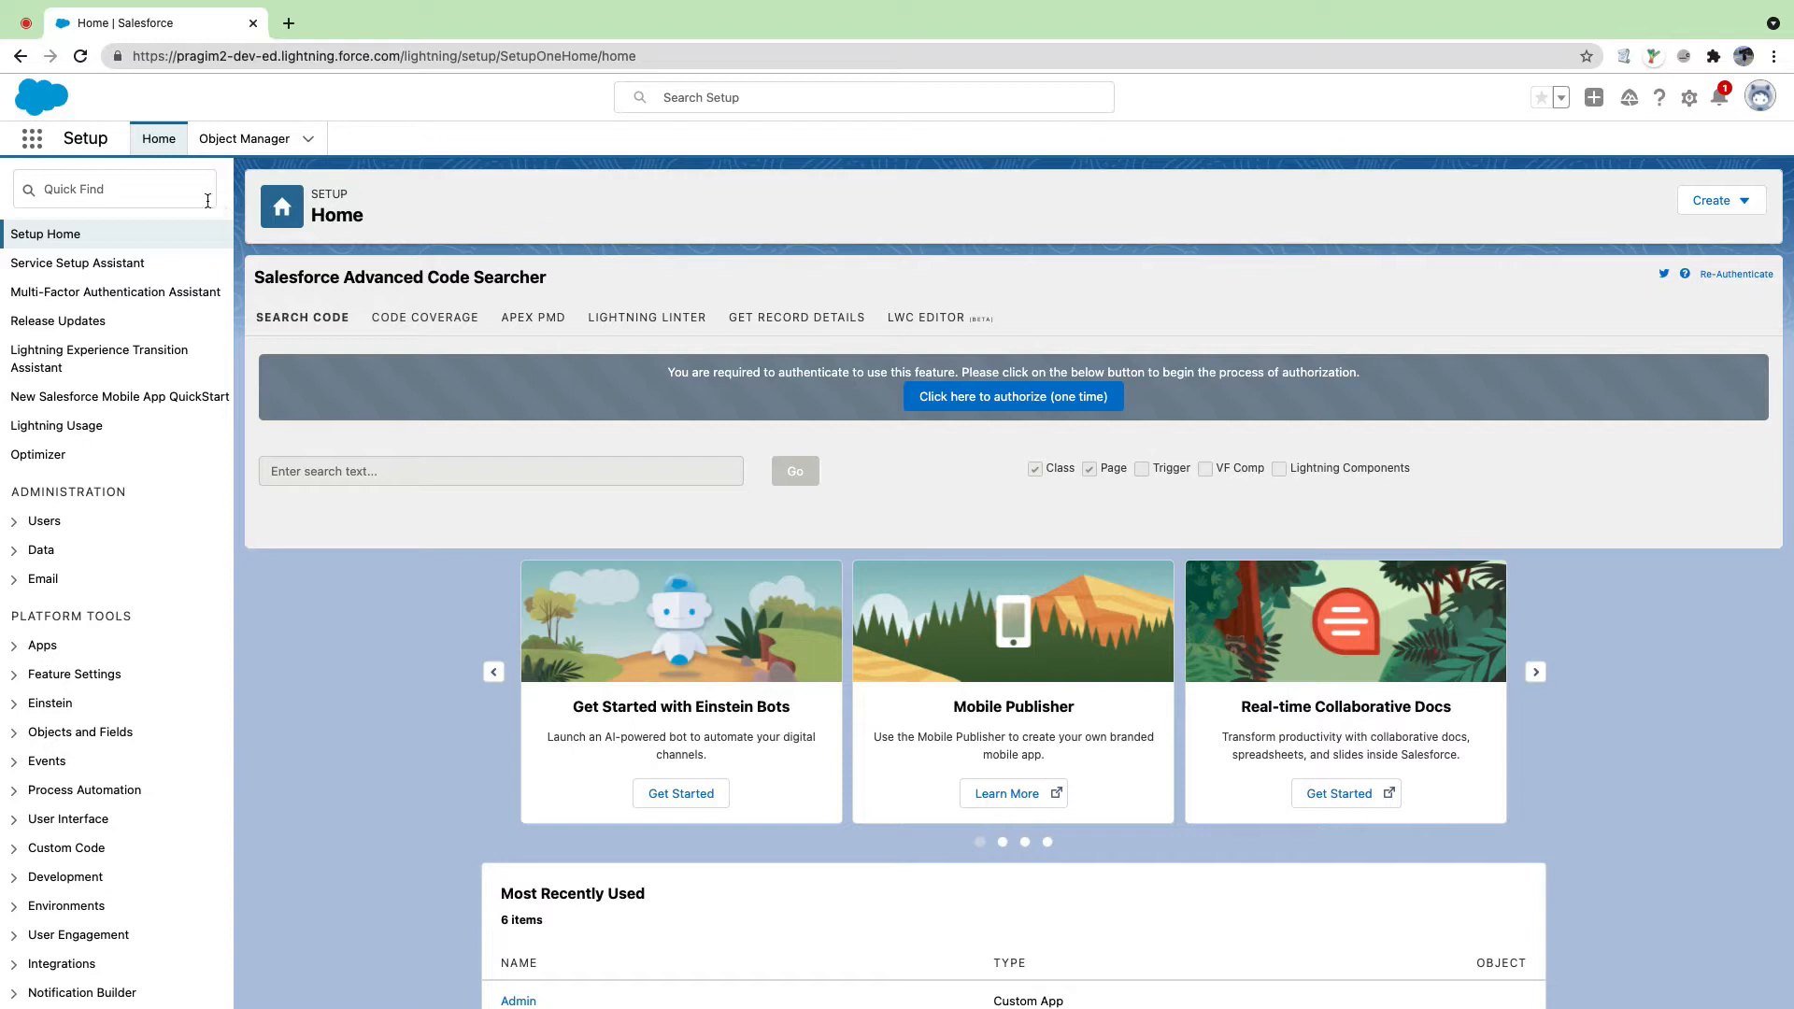
Step: Switch to the Administration app by searching 'Admini' in the App Launcher
{"action": "left_click", "coordinate": [33, 142]}
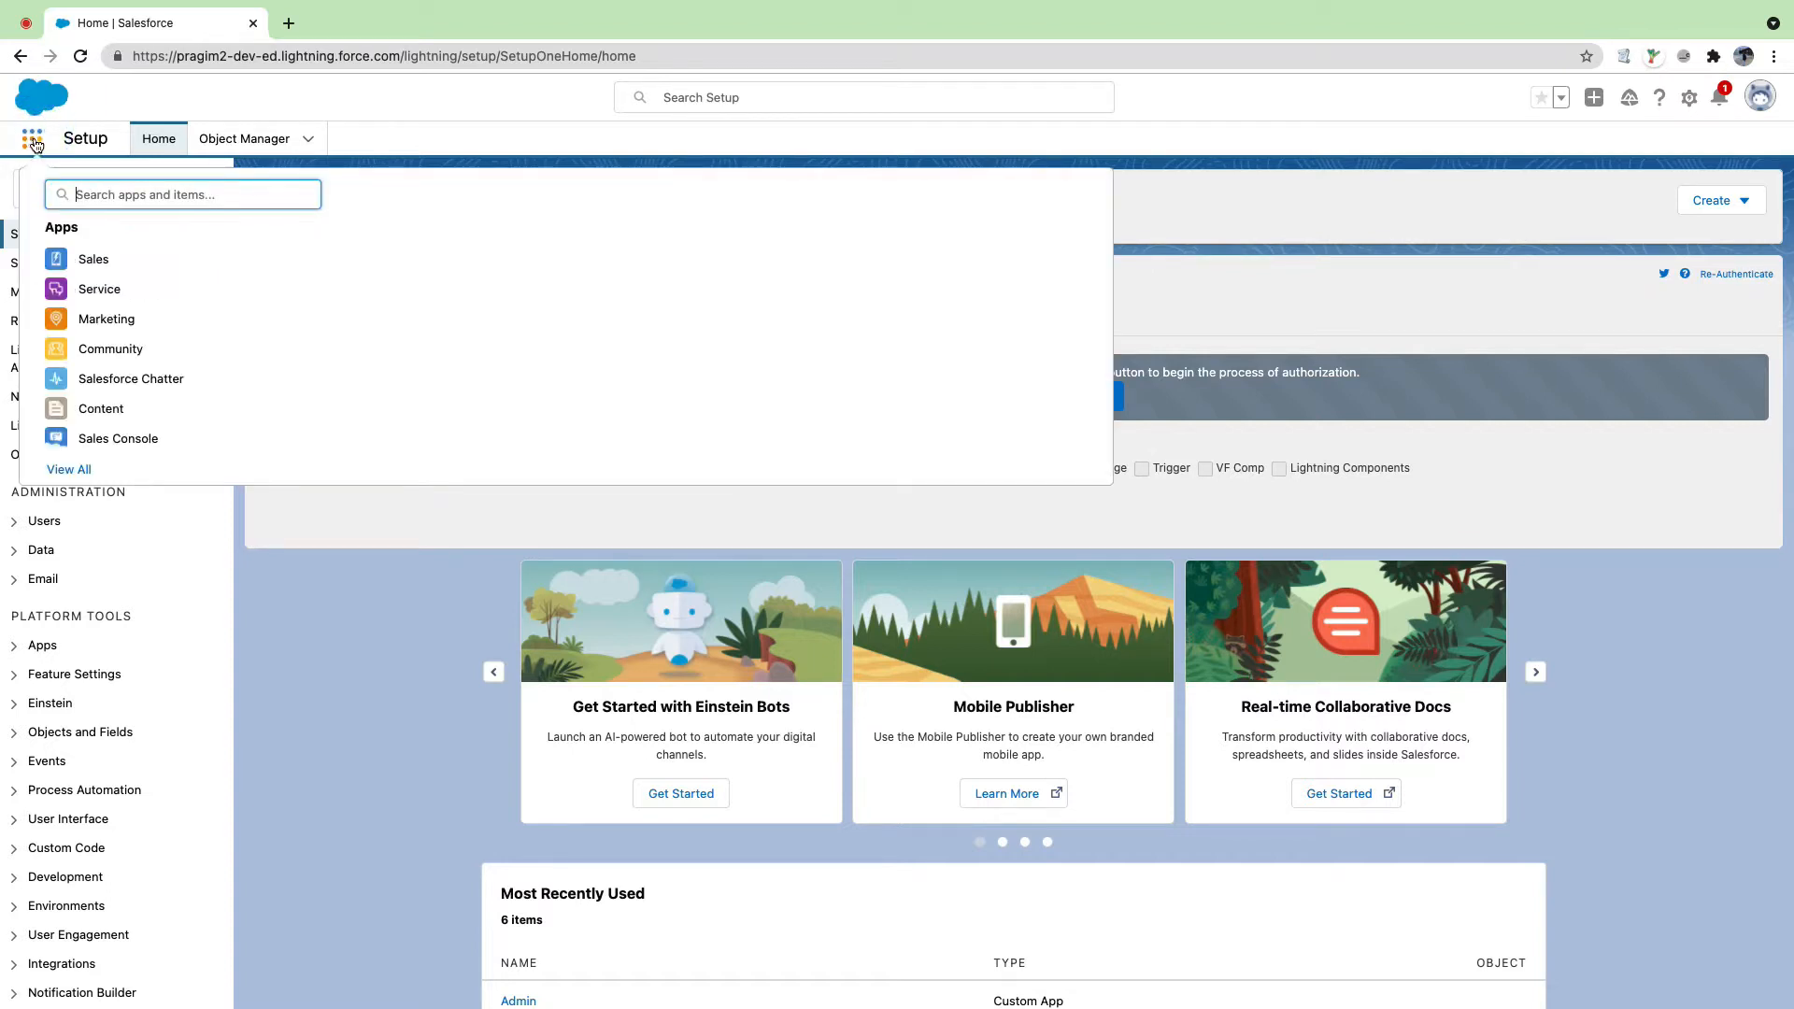
{"action": "left_click", "coordinate": [162, 190]}
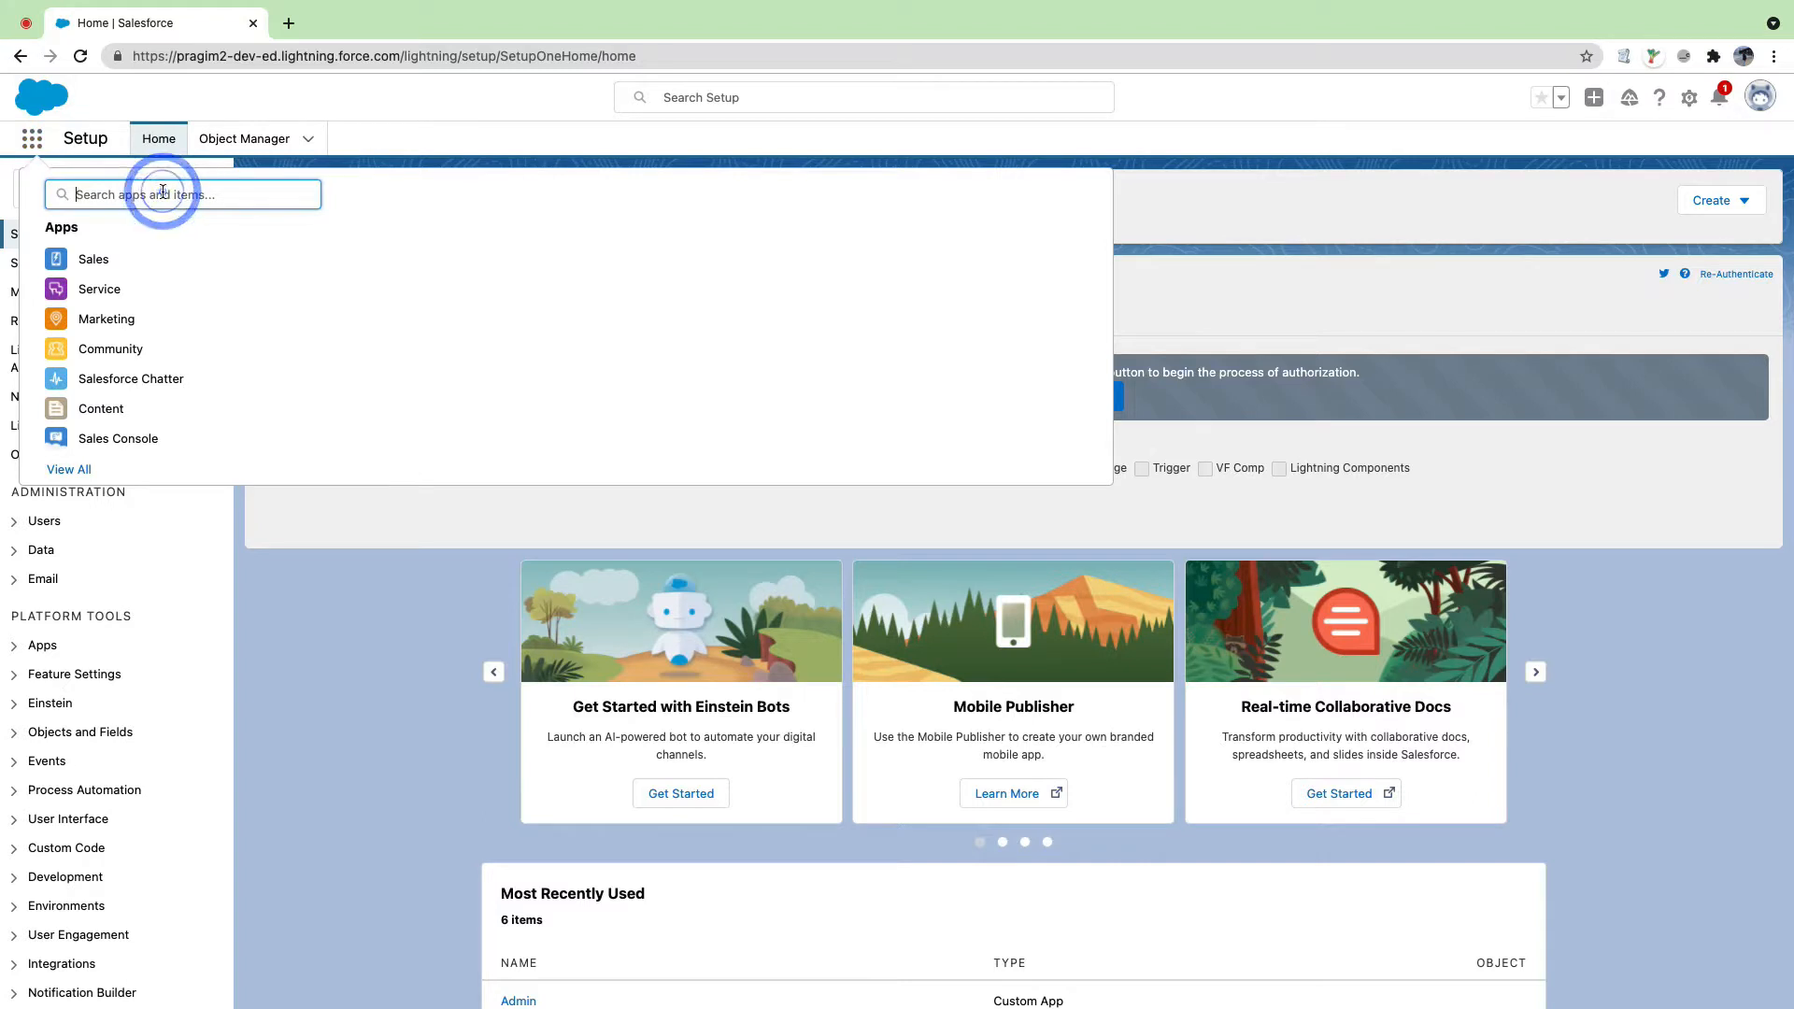
{"action": "type", "text": "Admini"}
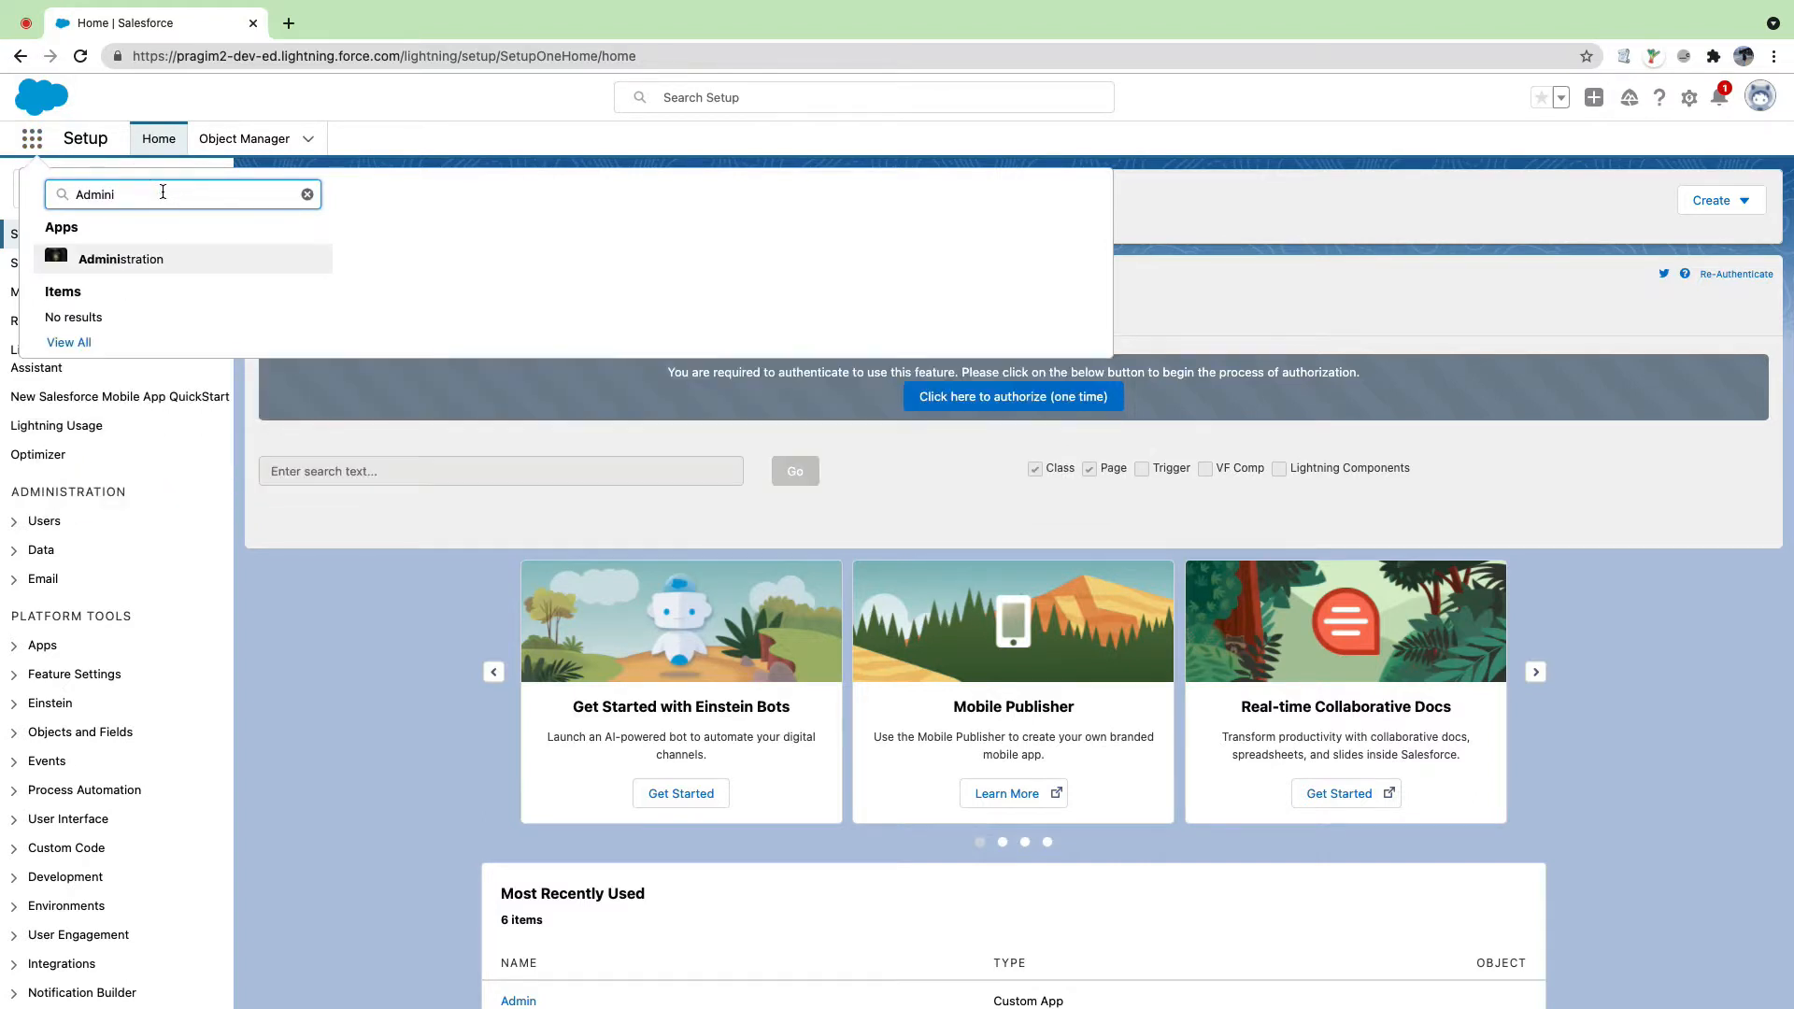
{"action": "left_click", "coordinate": [142, 259]}
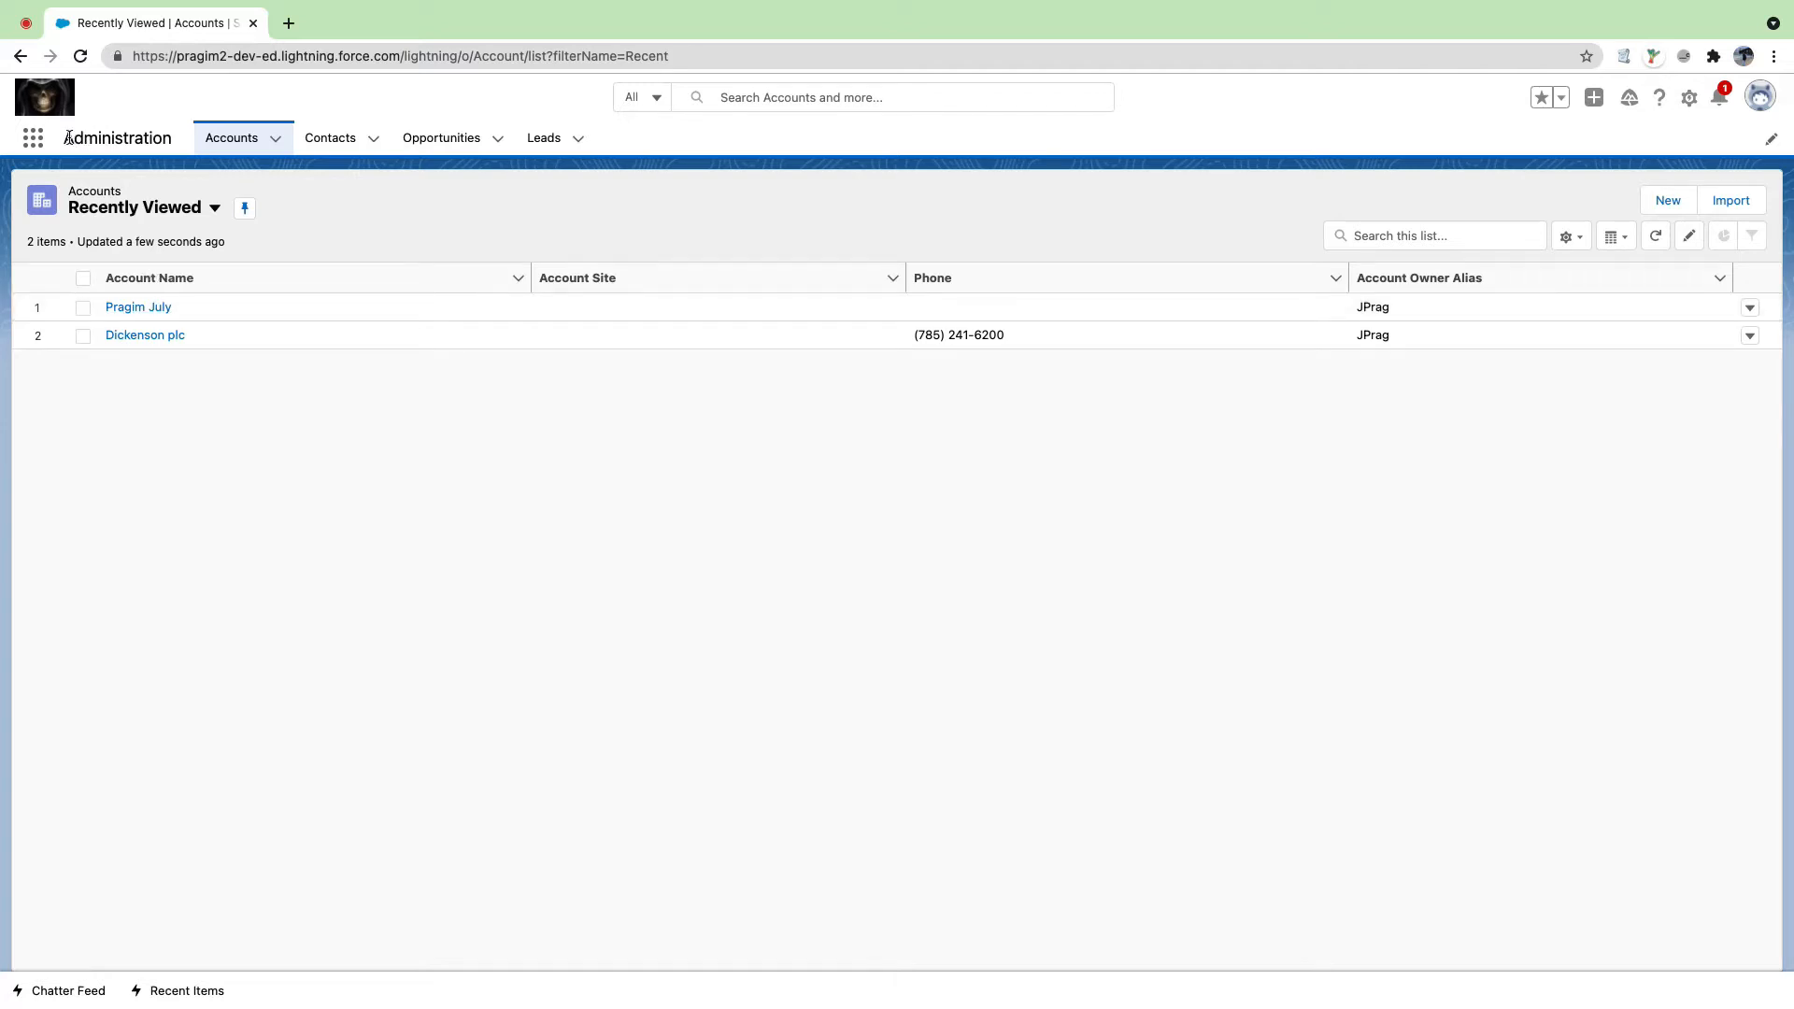
Step: Open the first account in the Recently Viewed Accounts list
{"action": "left_click_drag", "start_coordinate": [68, 137], "coordinate": [174, 140]}
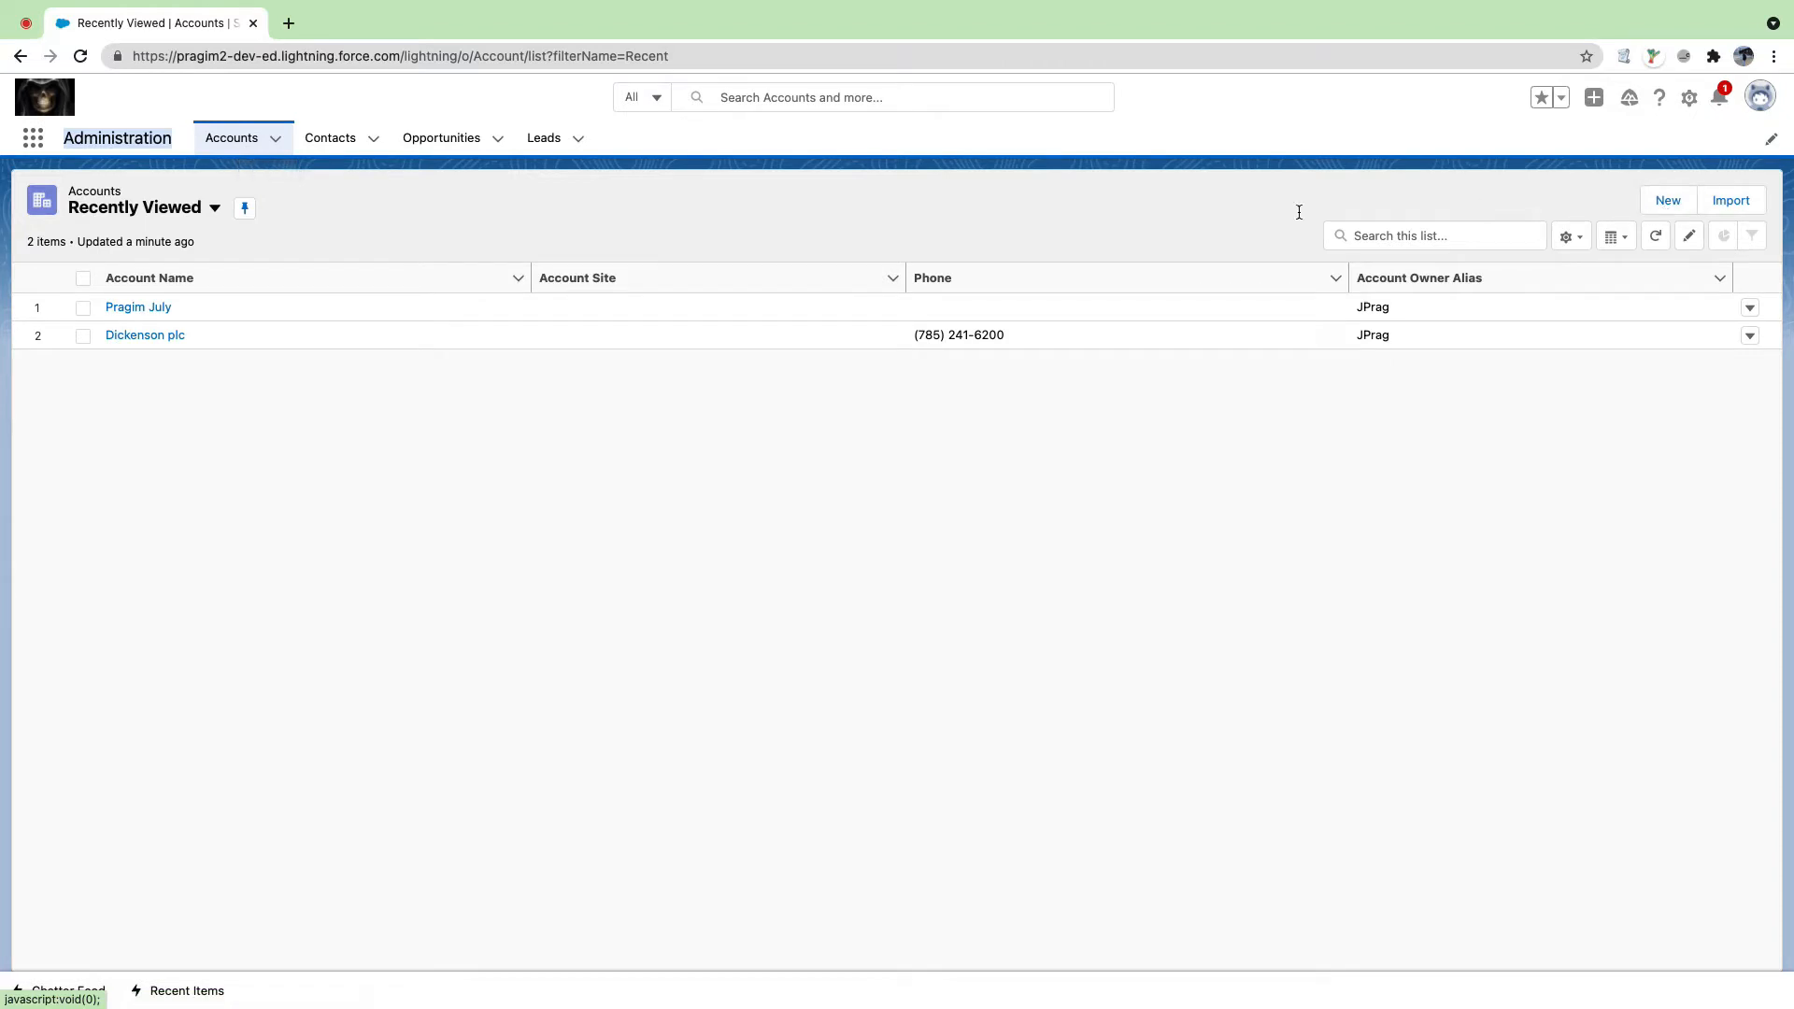
{"action": "left_click", "coordinate": [130, 308]}
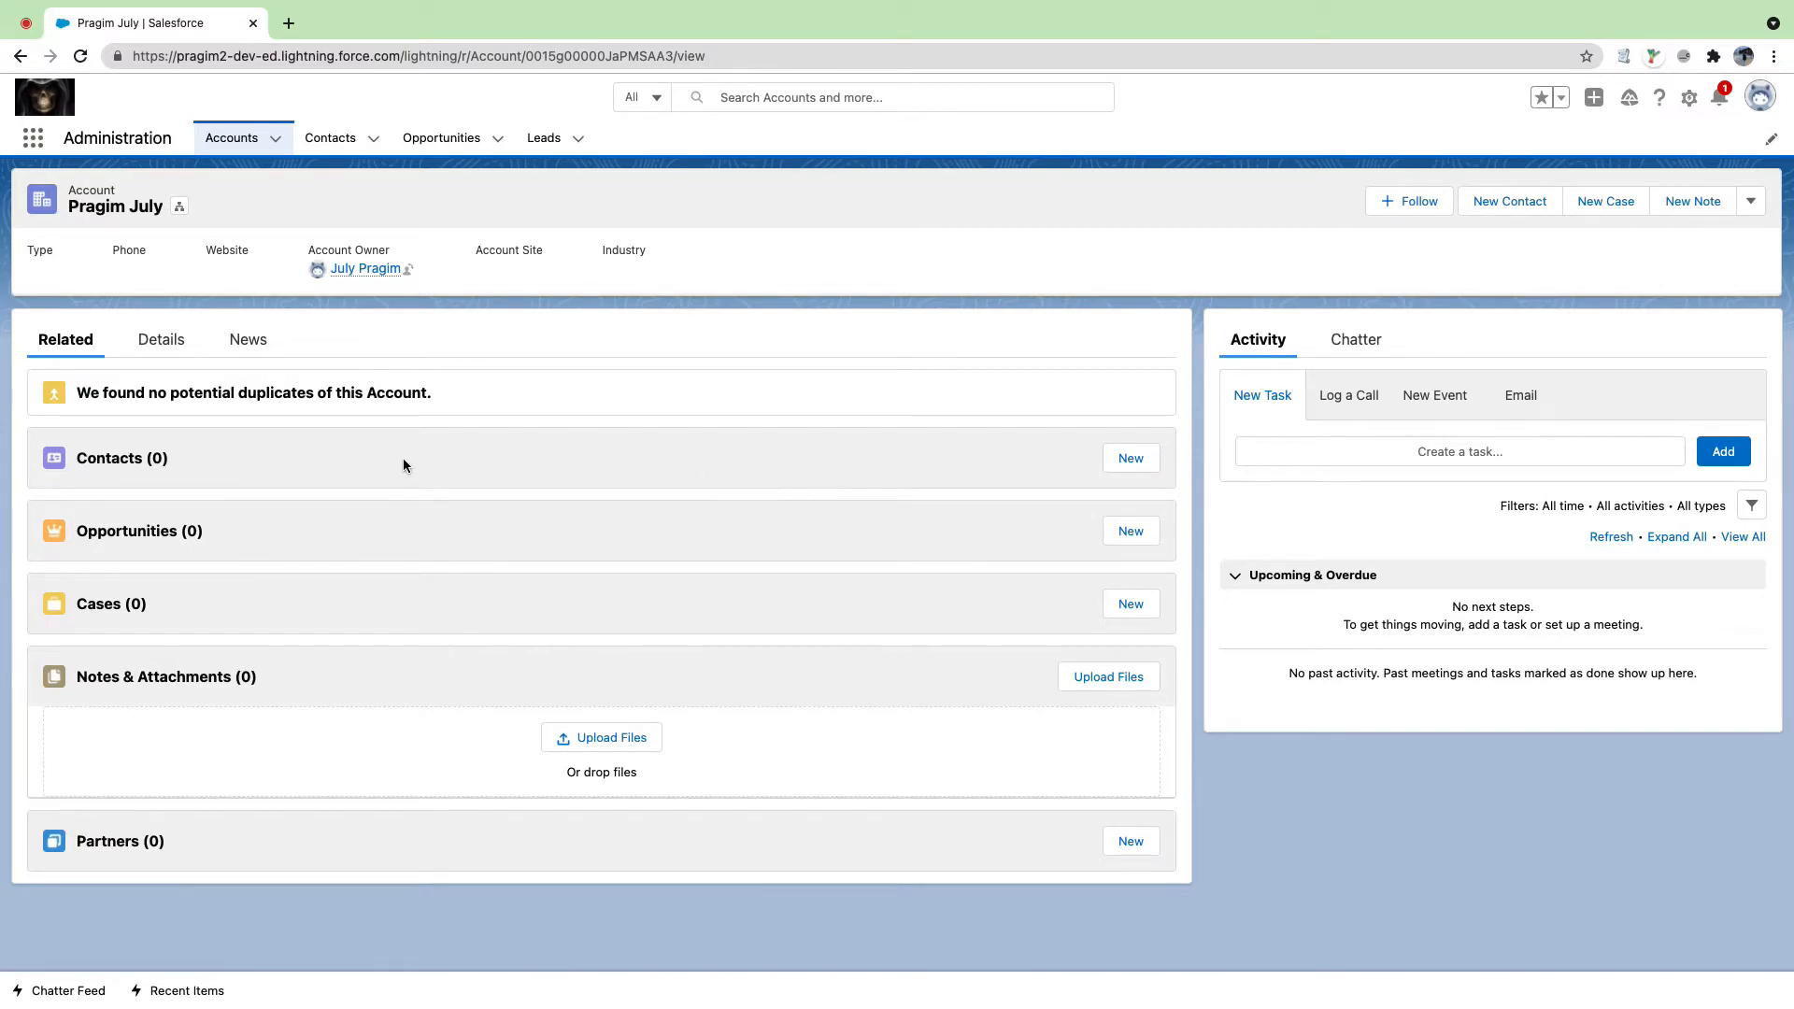
Step: Show the account's Details tab and look through its fields, highlighting the account name
{"action": "left_click", "coordinate": [163, 342]}
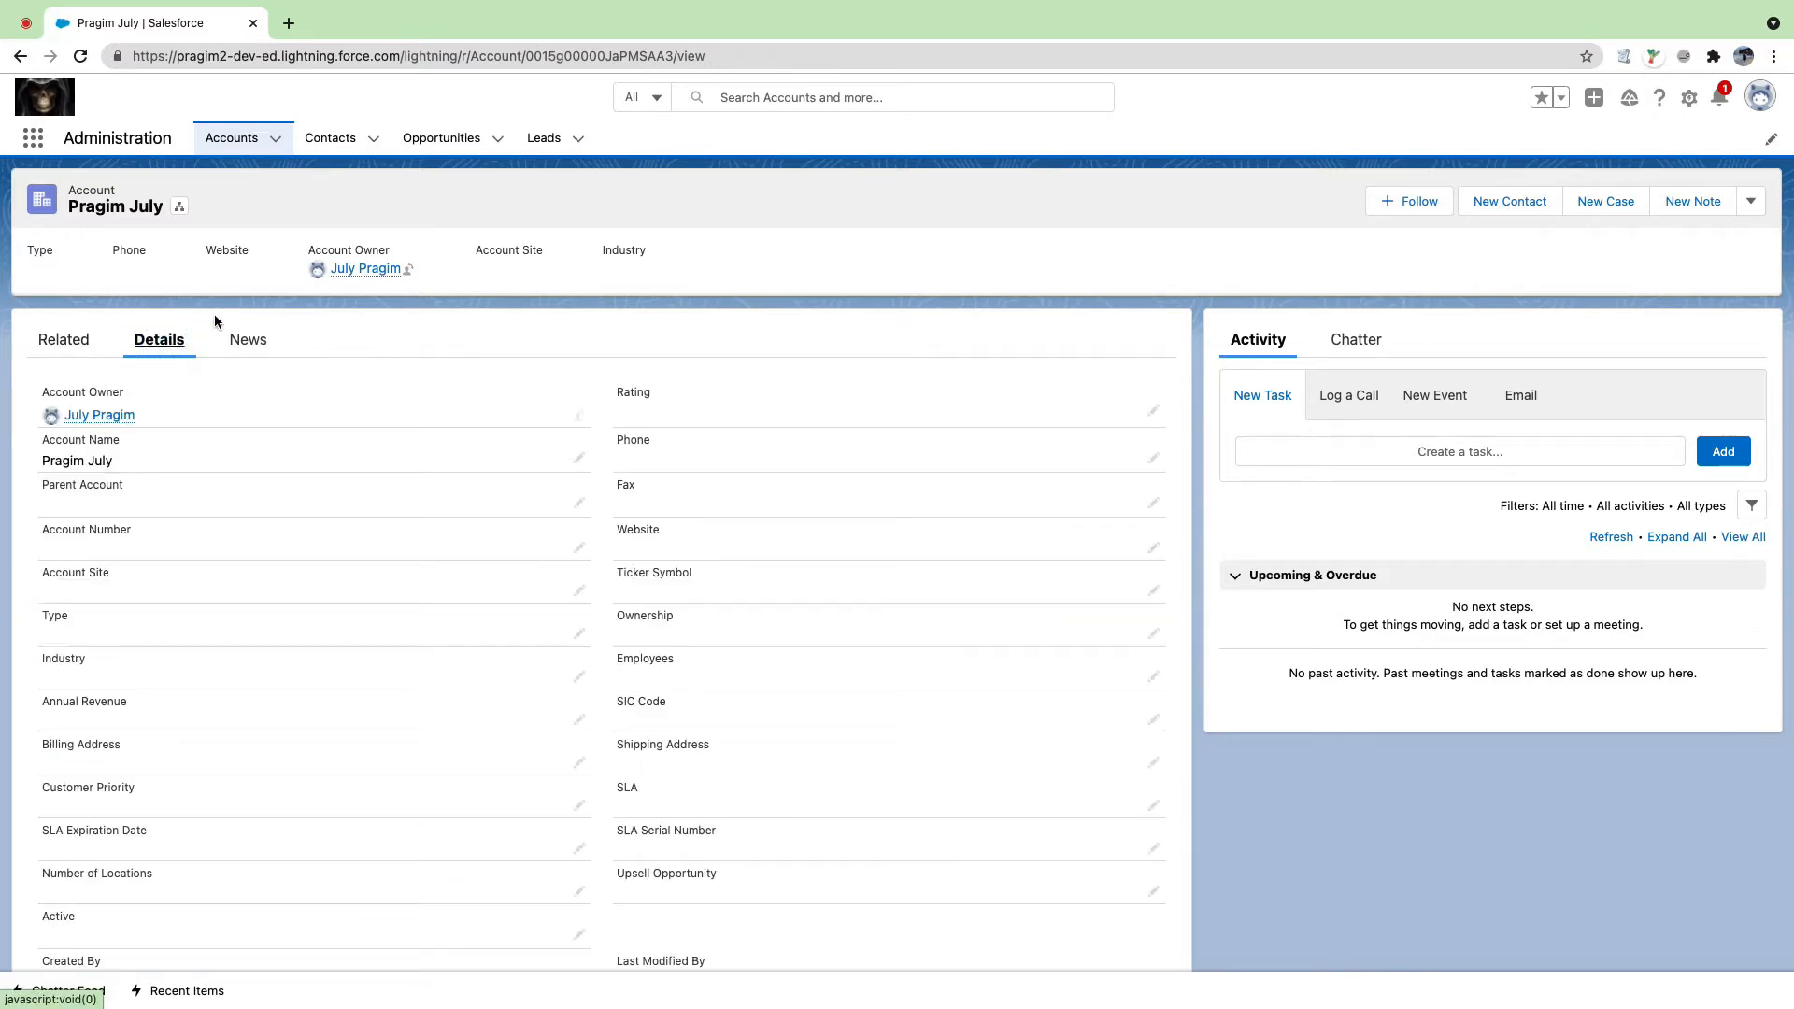
{"action": "scroll", "coordinate": [224, 316], "scroll_direction": "down", "scroll_amount": 1}
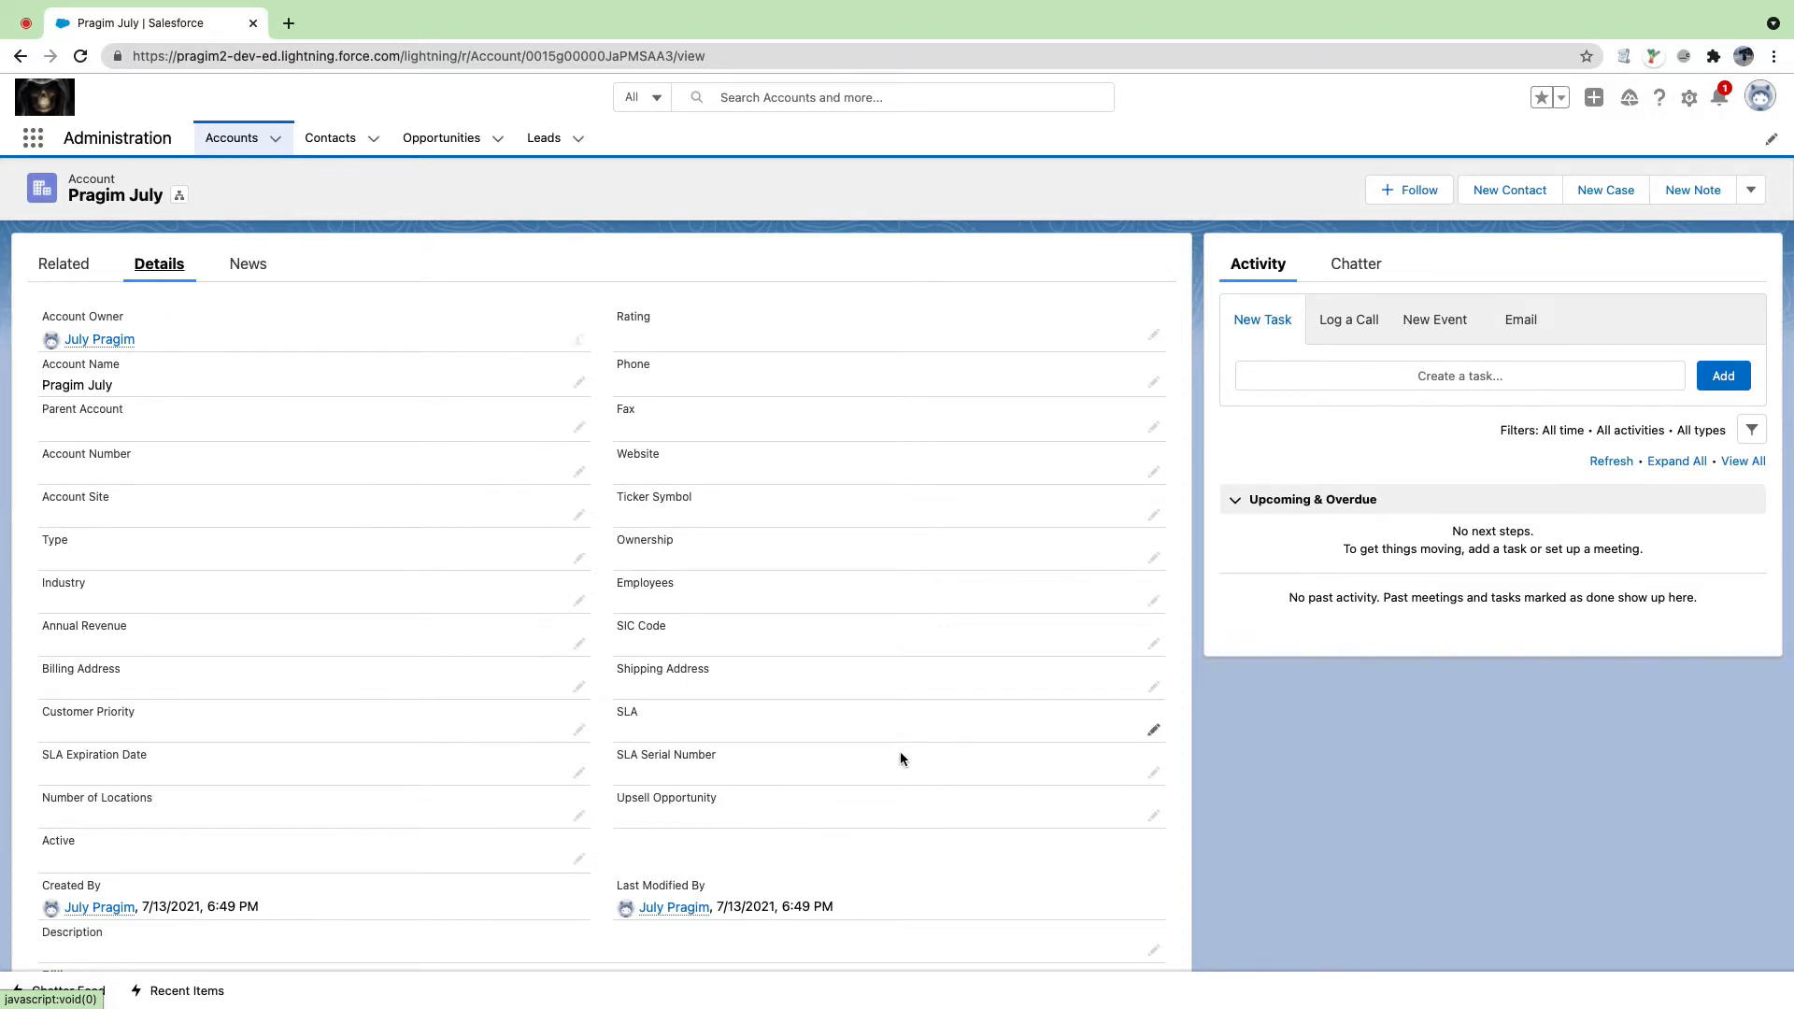
{"action": "scroll", "coordinate": [817, 813], "scroll_direction": "down", "scroll_amount": 1}
{"action": "scroll", "coordinate": [350, 563], "scroll_direction": "up", "scroll_amount": 1}
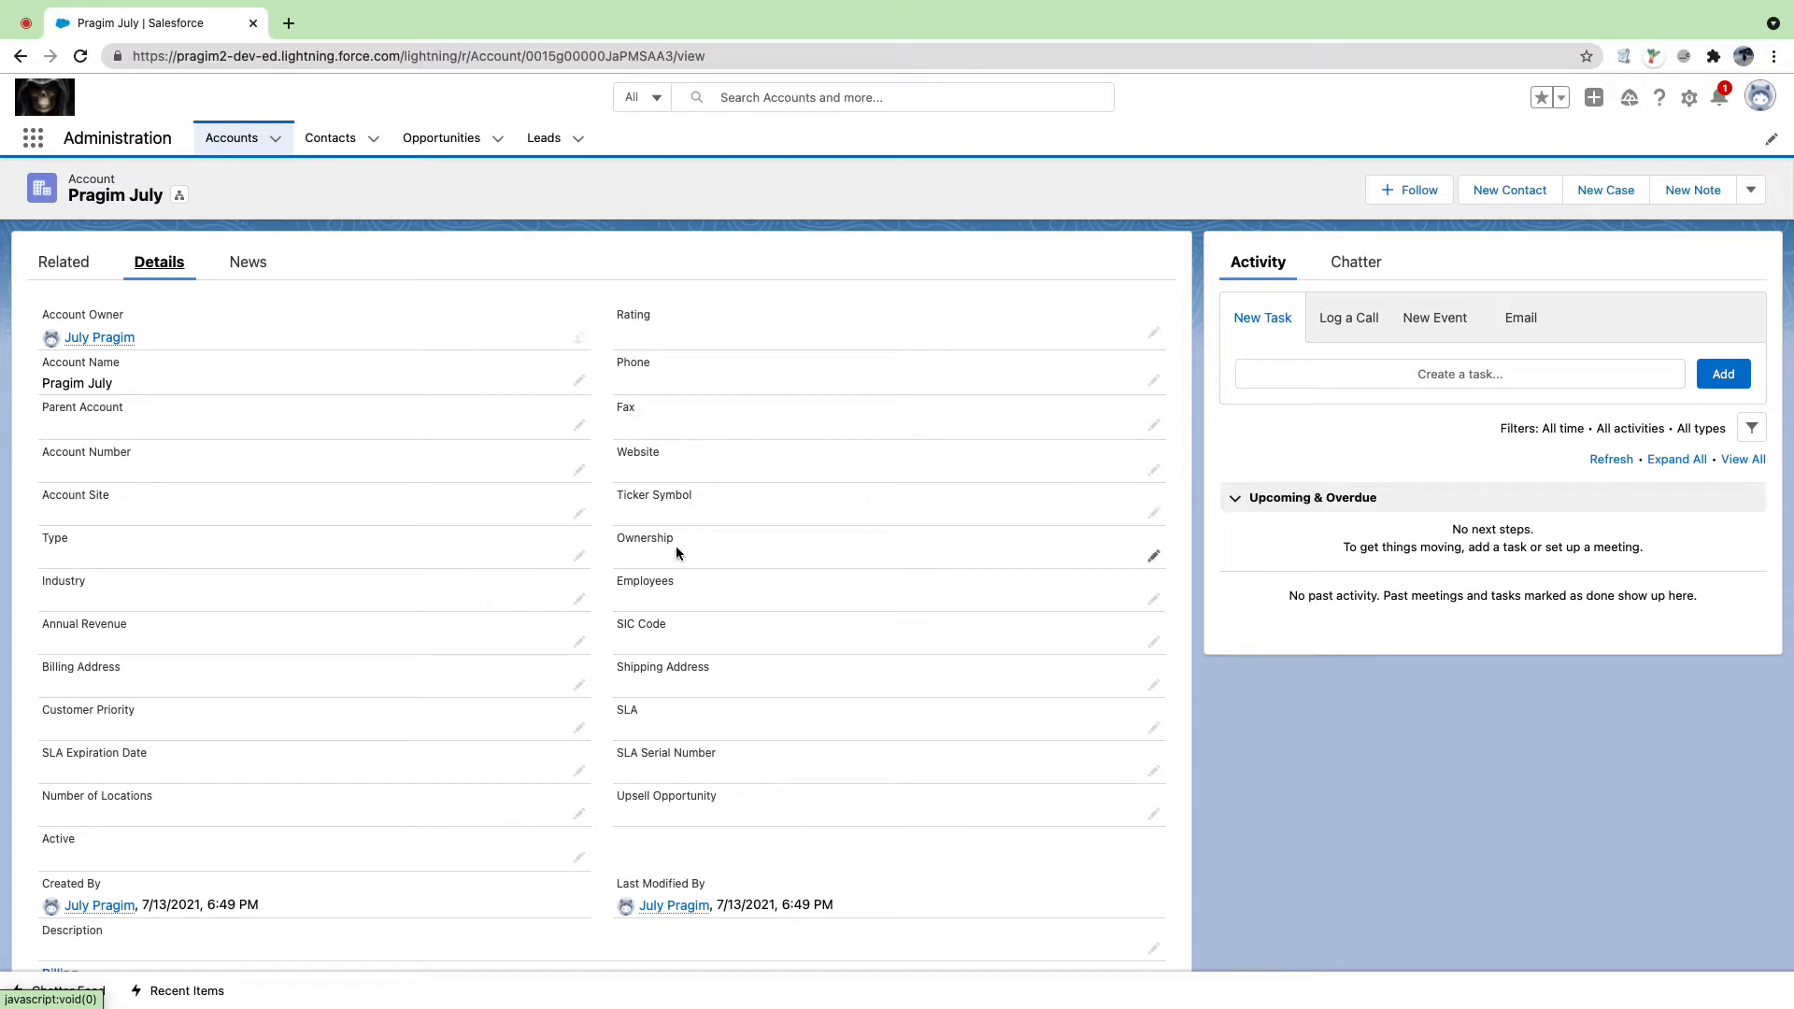
{"action": "scroll", "coordinate": [677, 552], "scroll_direction": "down", "scroll_amount": 2}
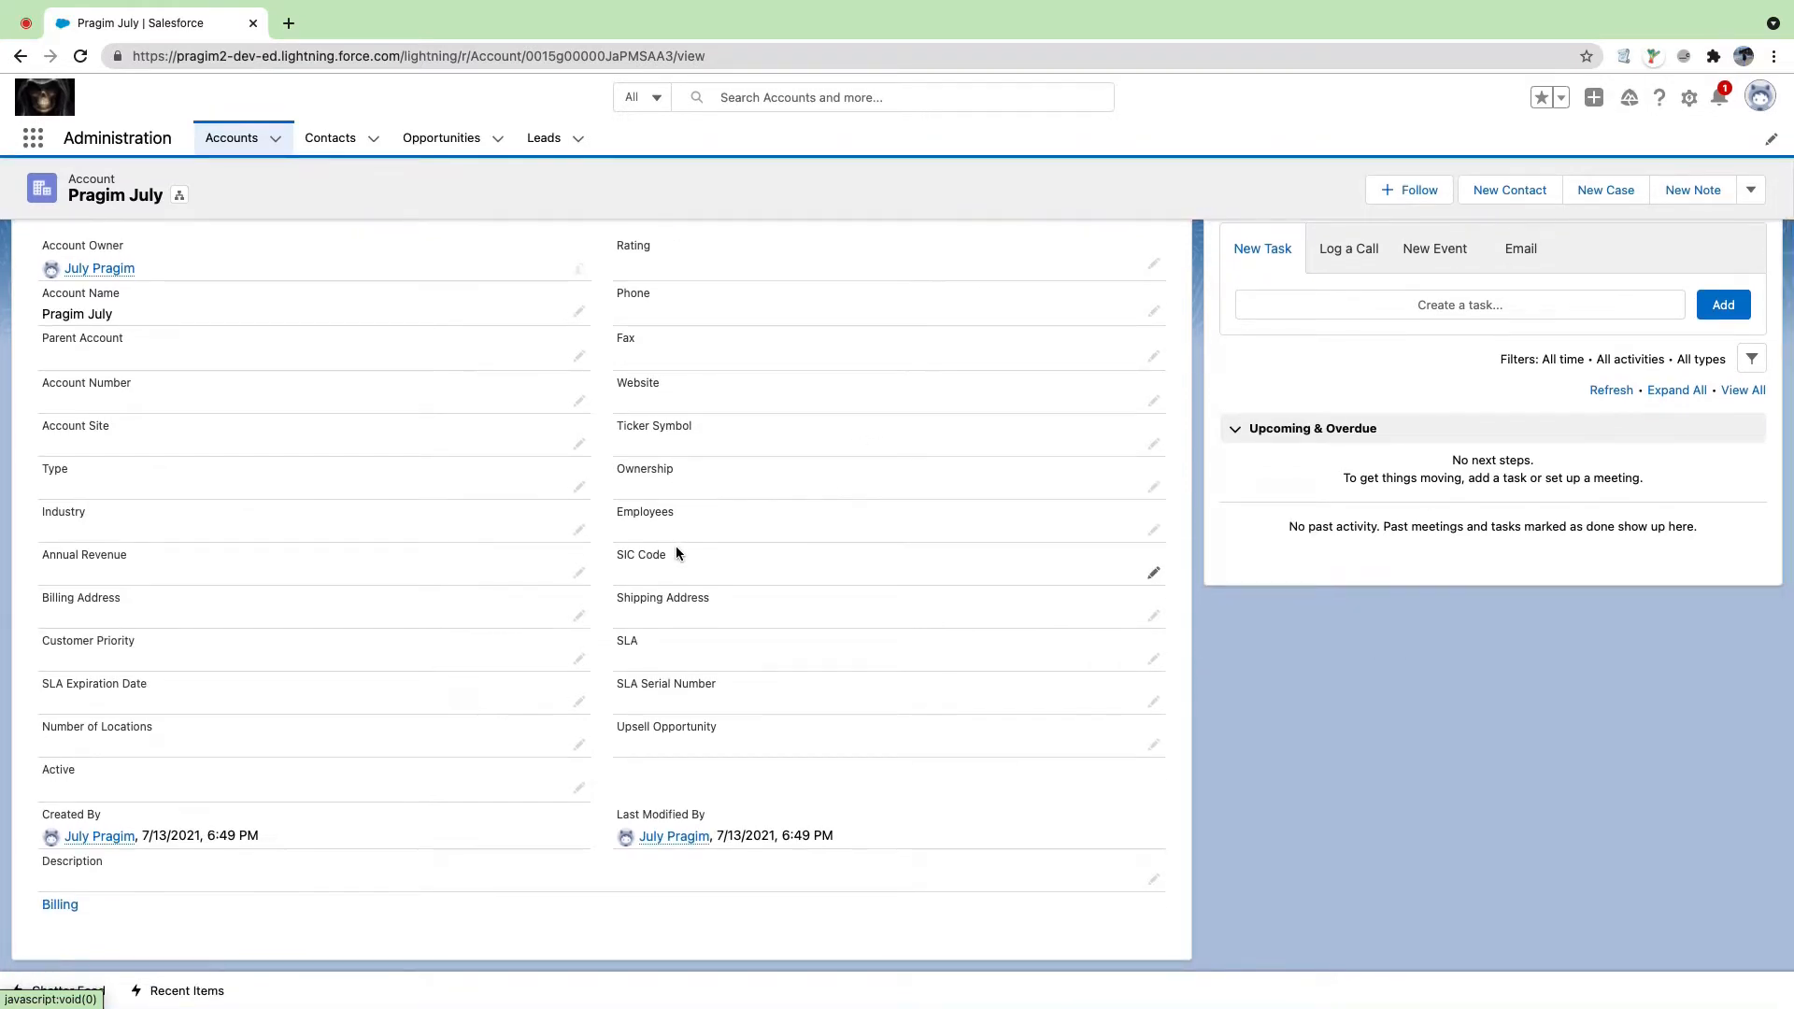
{"action": "scroll", "coordinate": [676, 552], "scroll_direction": "up", "scroll_amount": 4}
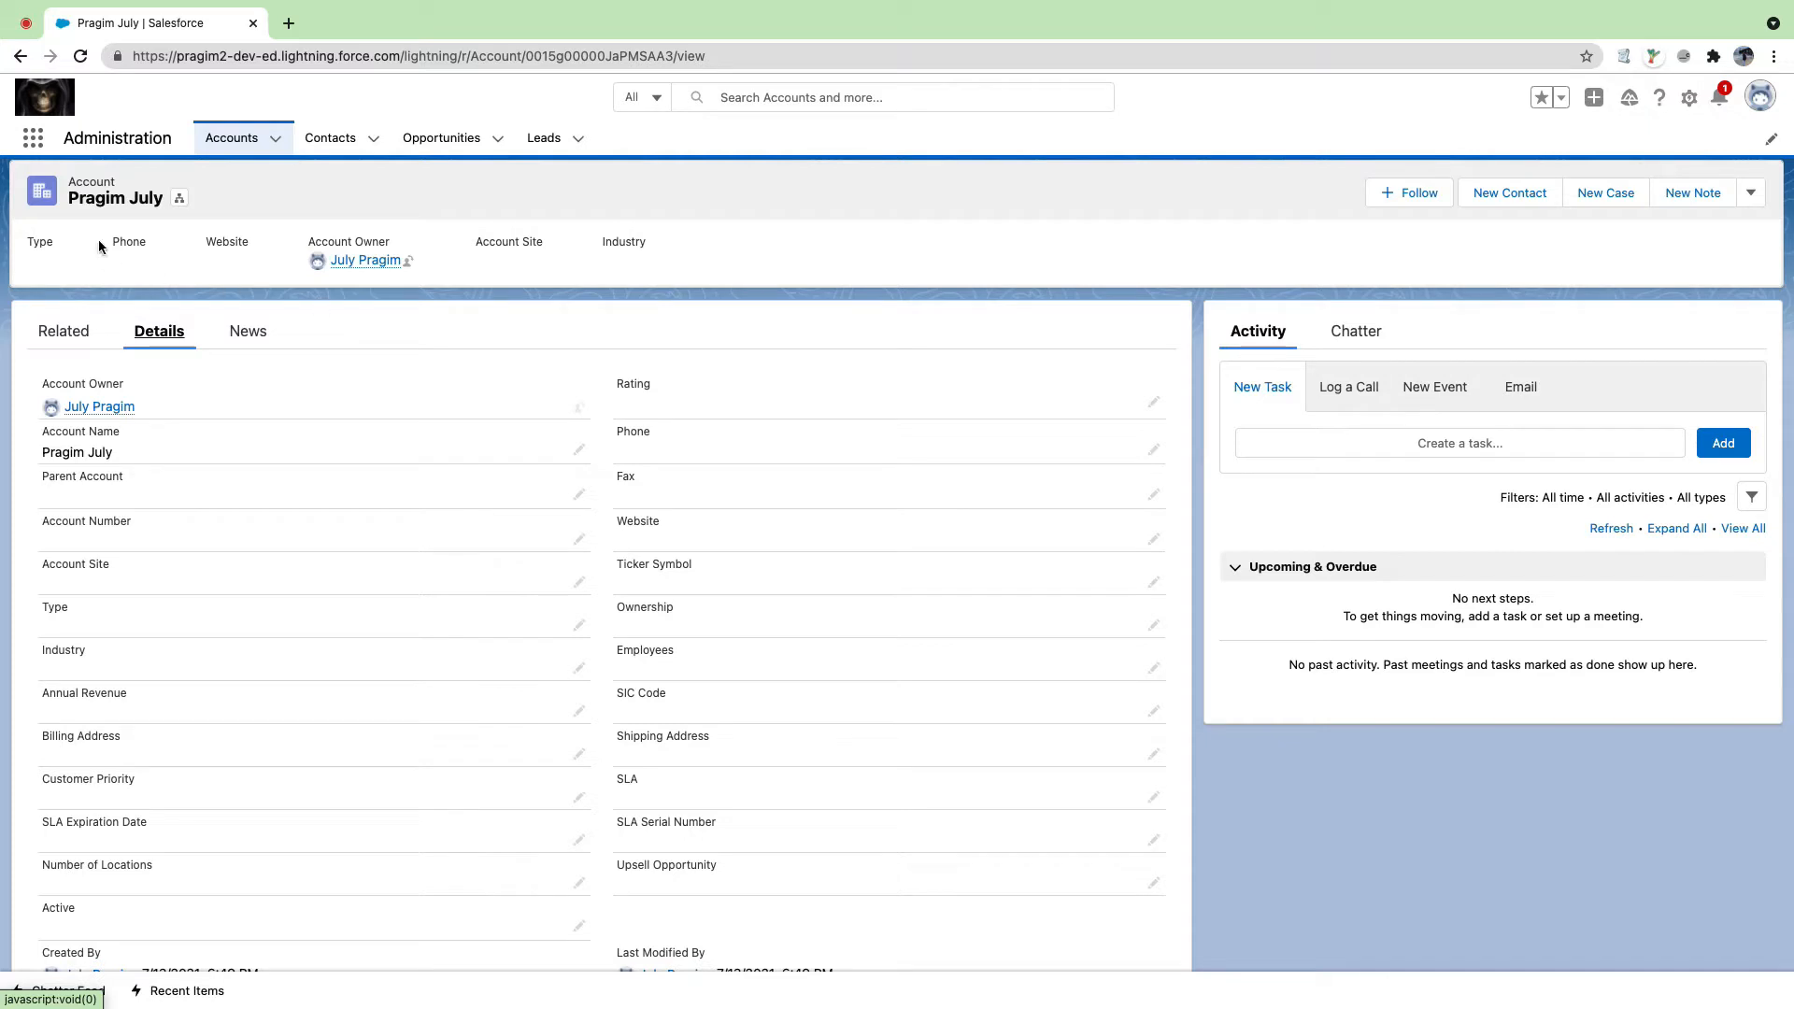
{"action": "left_click_drag", "start_coordinate": [67, 191], "coordinate": [159, 194]}
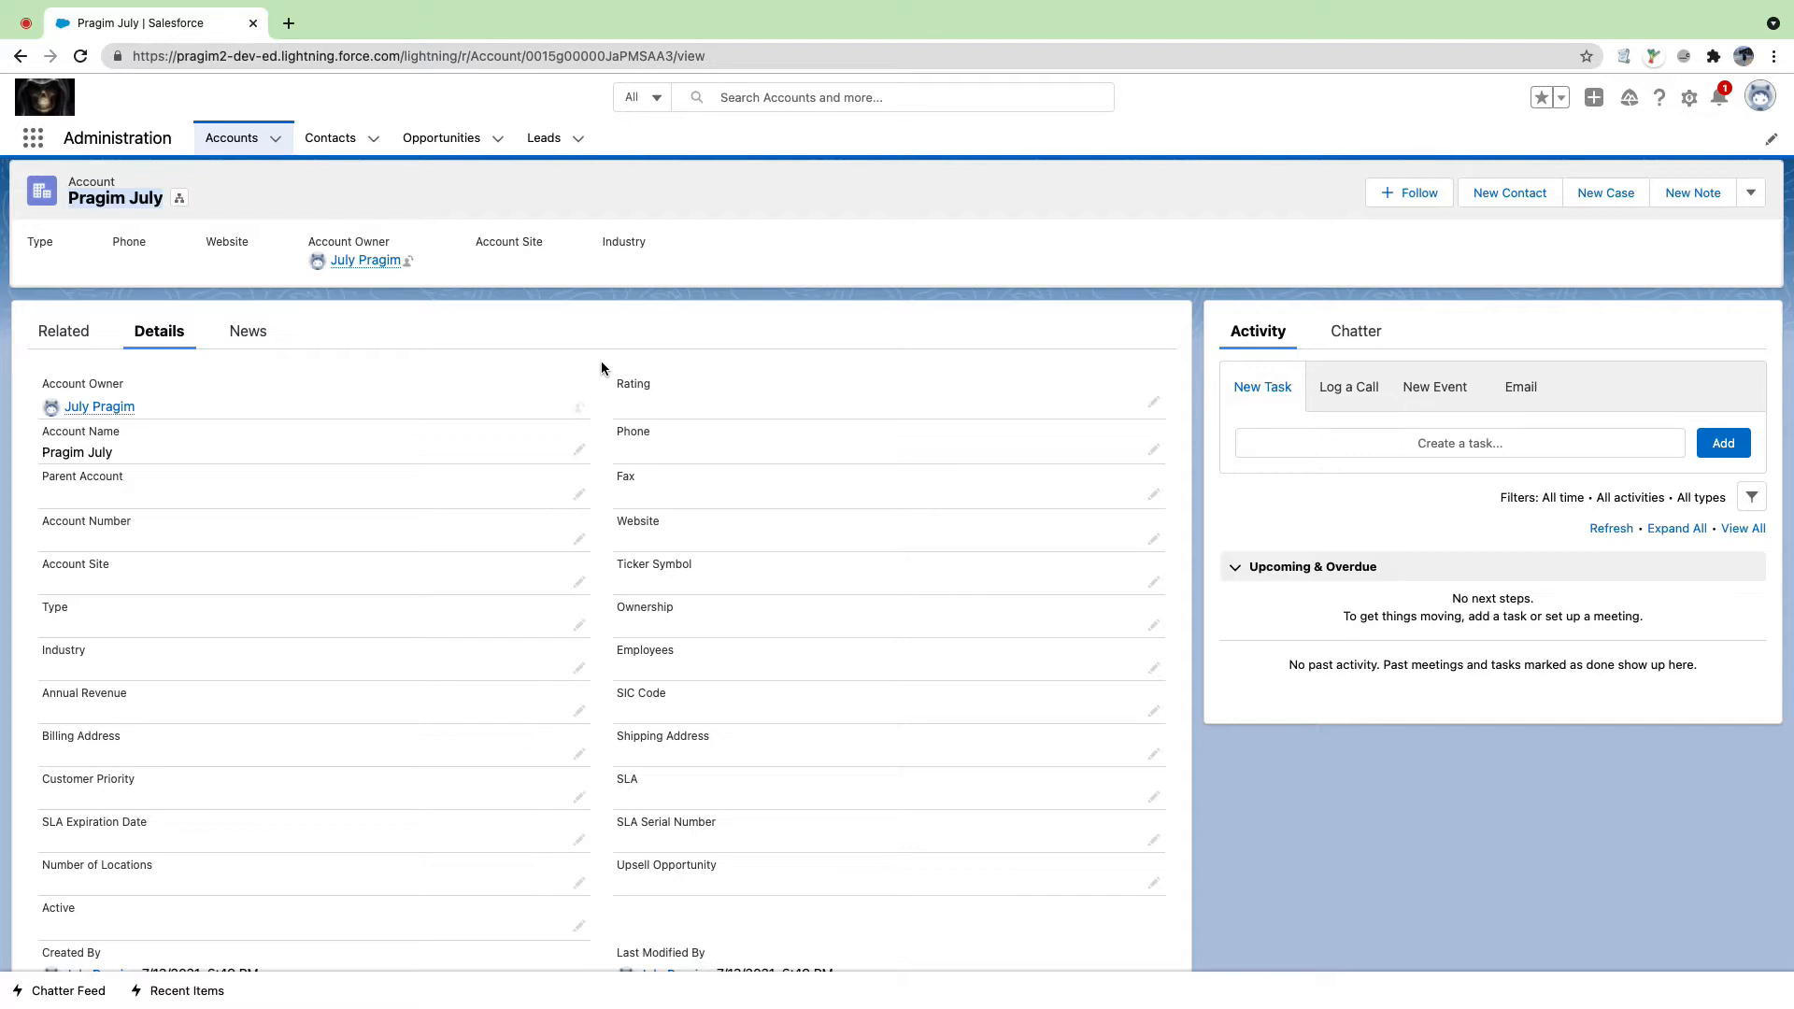
Step: Look through the account's detail fields again, highlighting the Rating field label
{"action": "scroll", "coordinate": [580, 572], "scroll_direction": "down", "scroll_amount": 3}
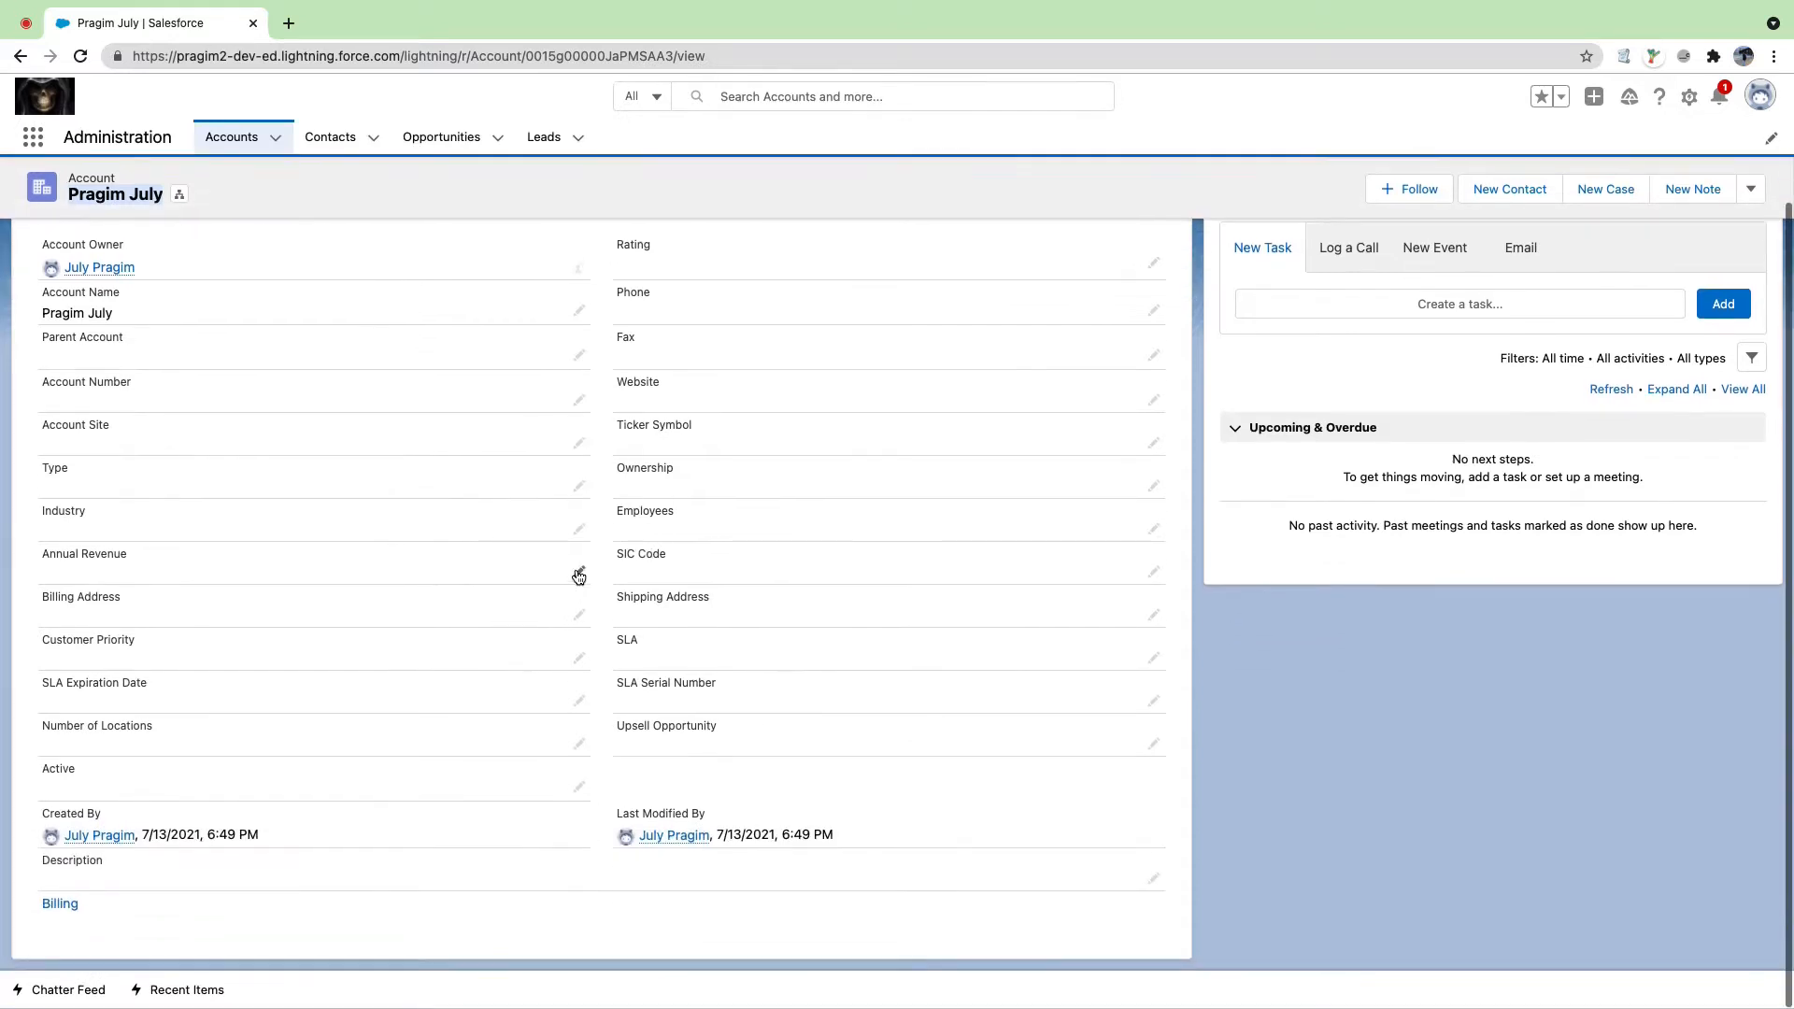
{"action": "scroll", "coordinate": [742, 537], "scroll_direction": "up", "scroll_amount": 3}
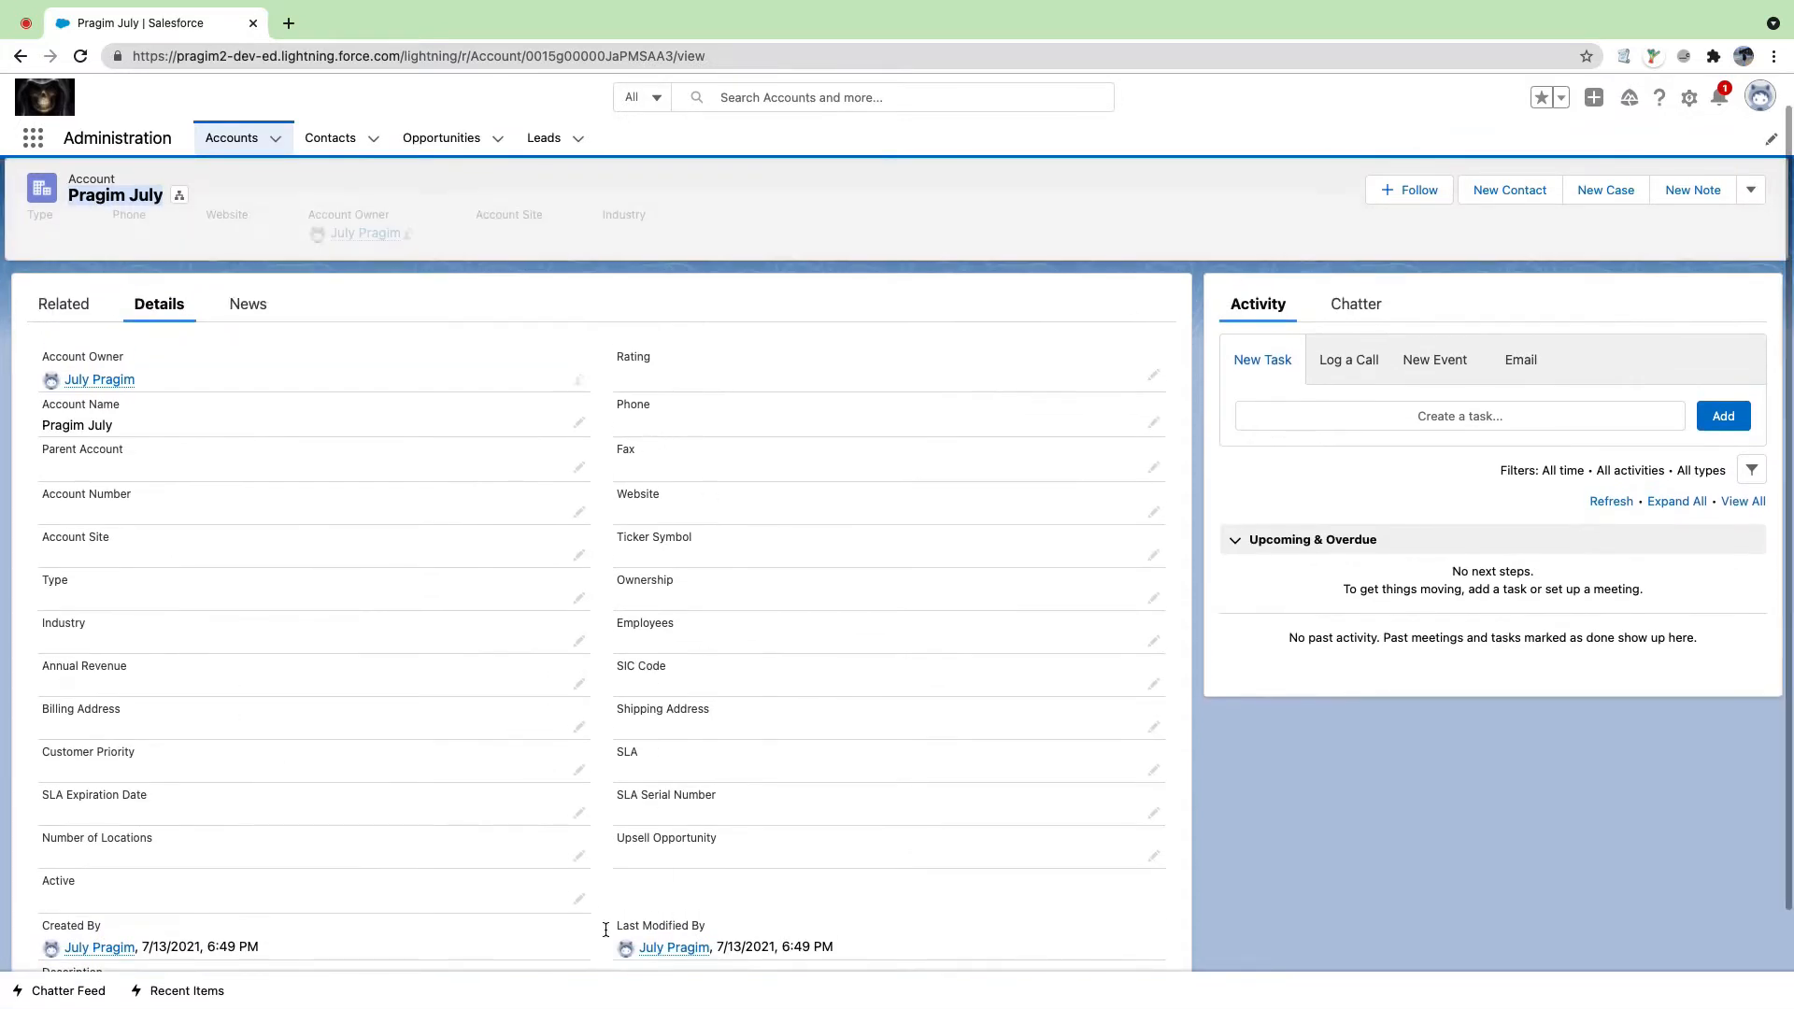
{"action": "scroll", "coordinate": [360, 877], "scroll_direction": "down", "scroll_amount": 2}
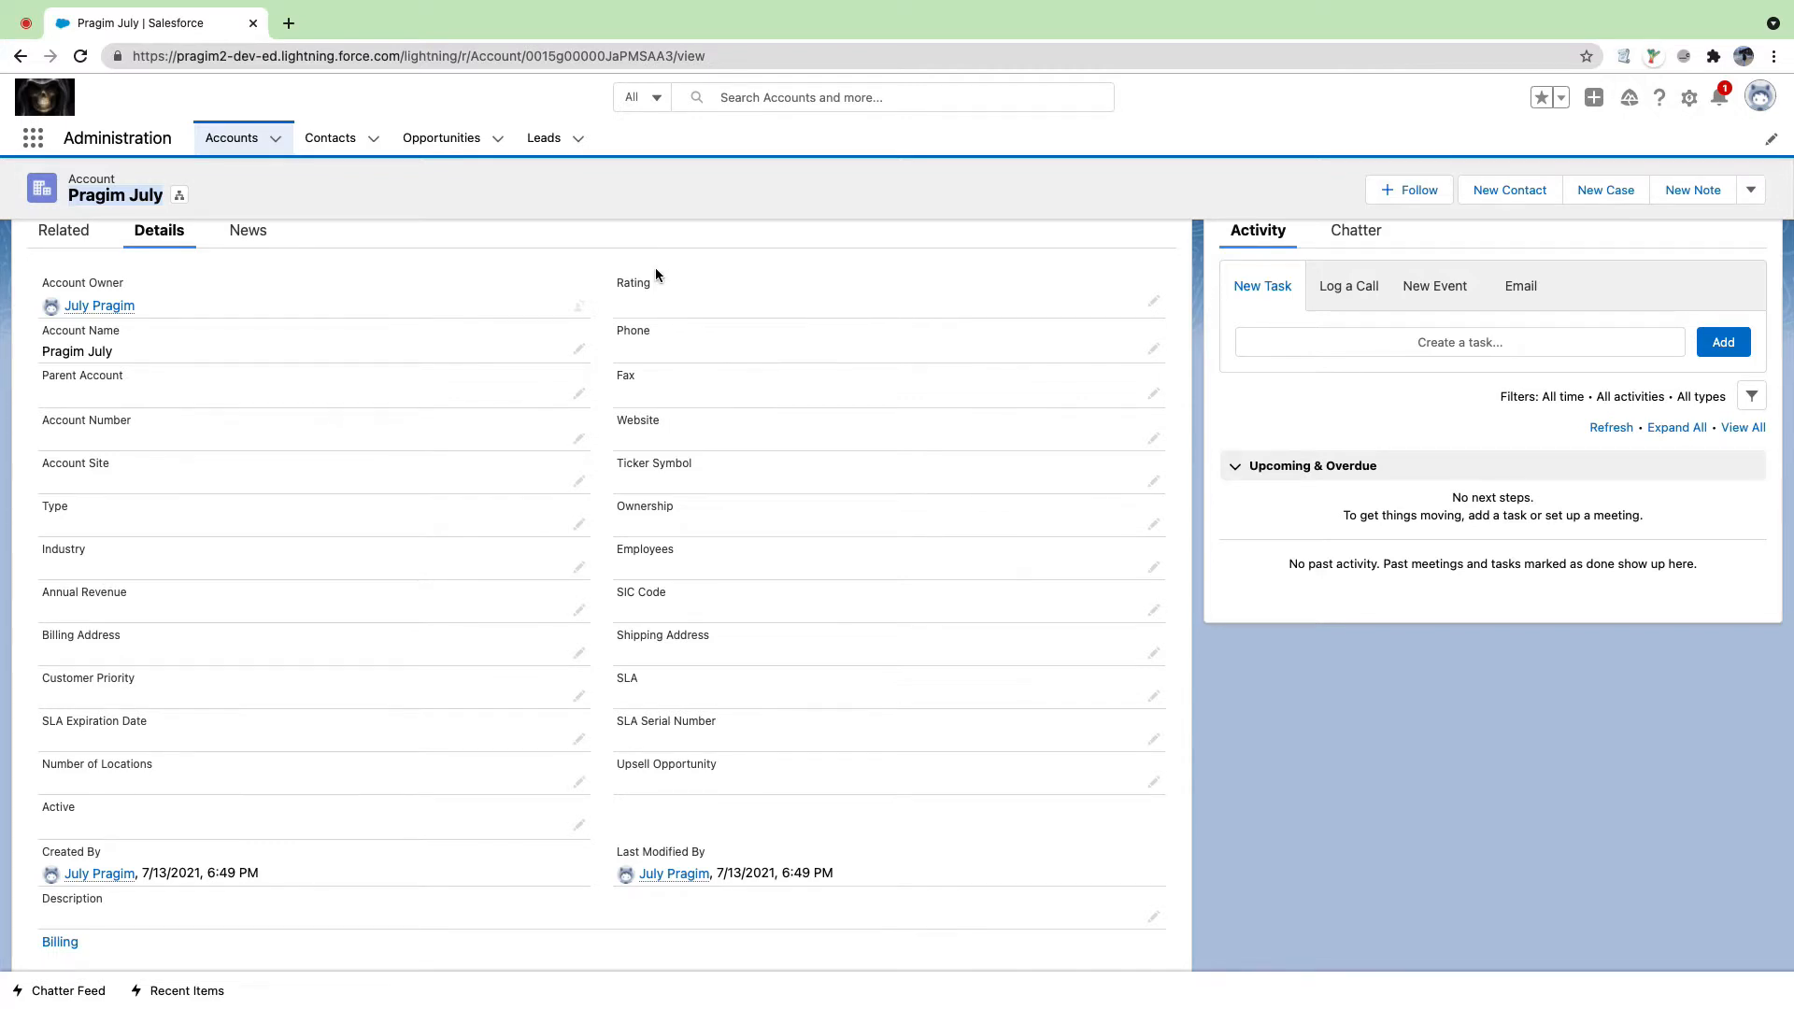
{"action": "scroll", "coordinate": [656, 274], "scroll_direction": "up", "scroll_amount": 1}
{"action": "left_click", "coordinate": [610, 334]}
{"action": "left_click_drag", "start_coordinate": [656, 339], "coordinate": [650, 345]}
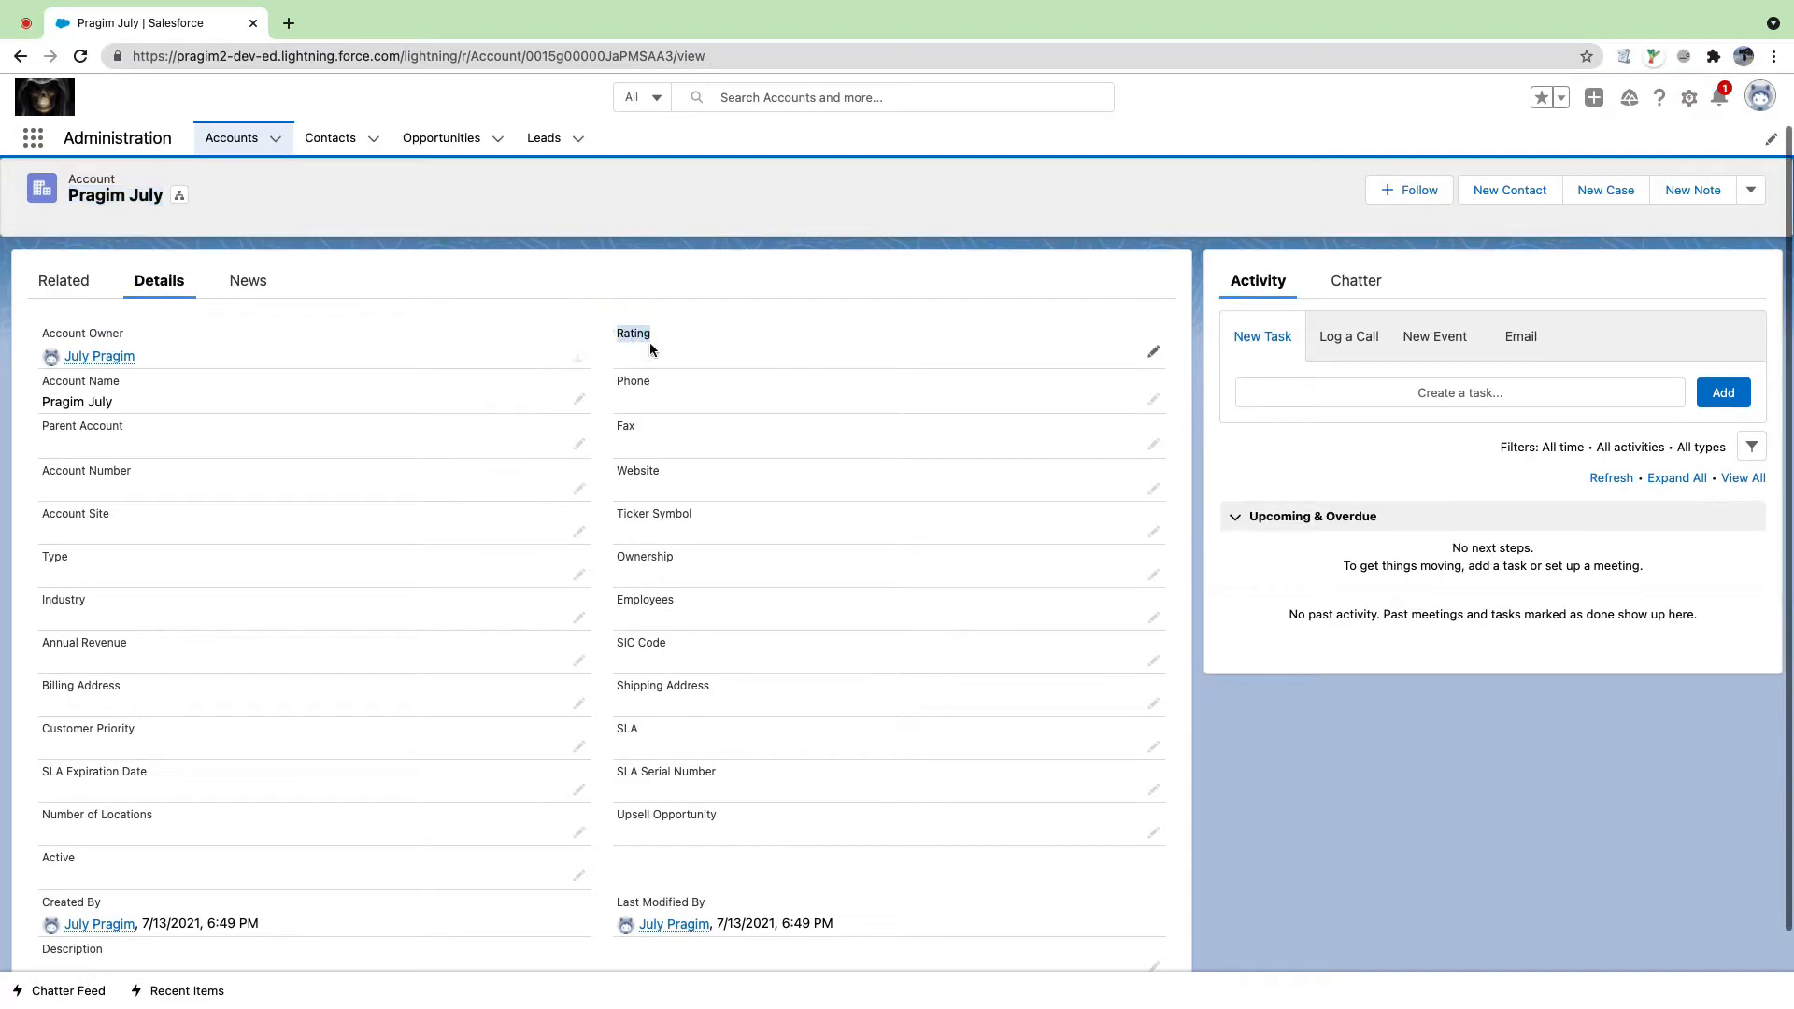
{"action": "scroll", "coordinate": [626, 340], "scroll_direction": "down", "scroll_amount": 1}
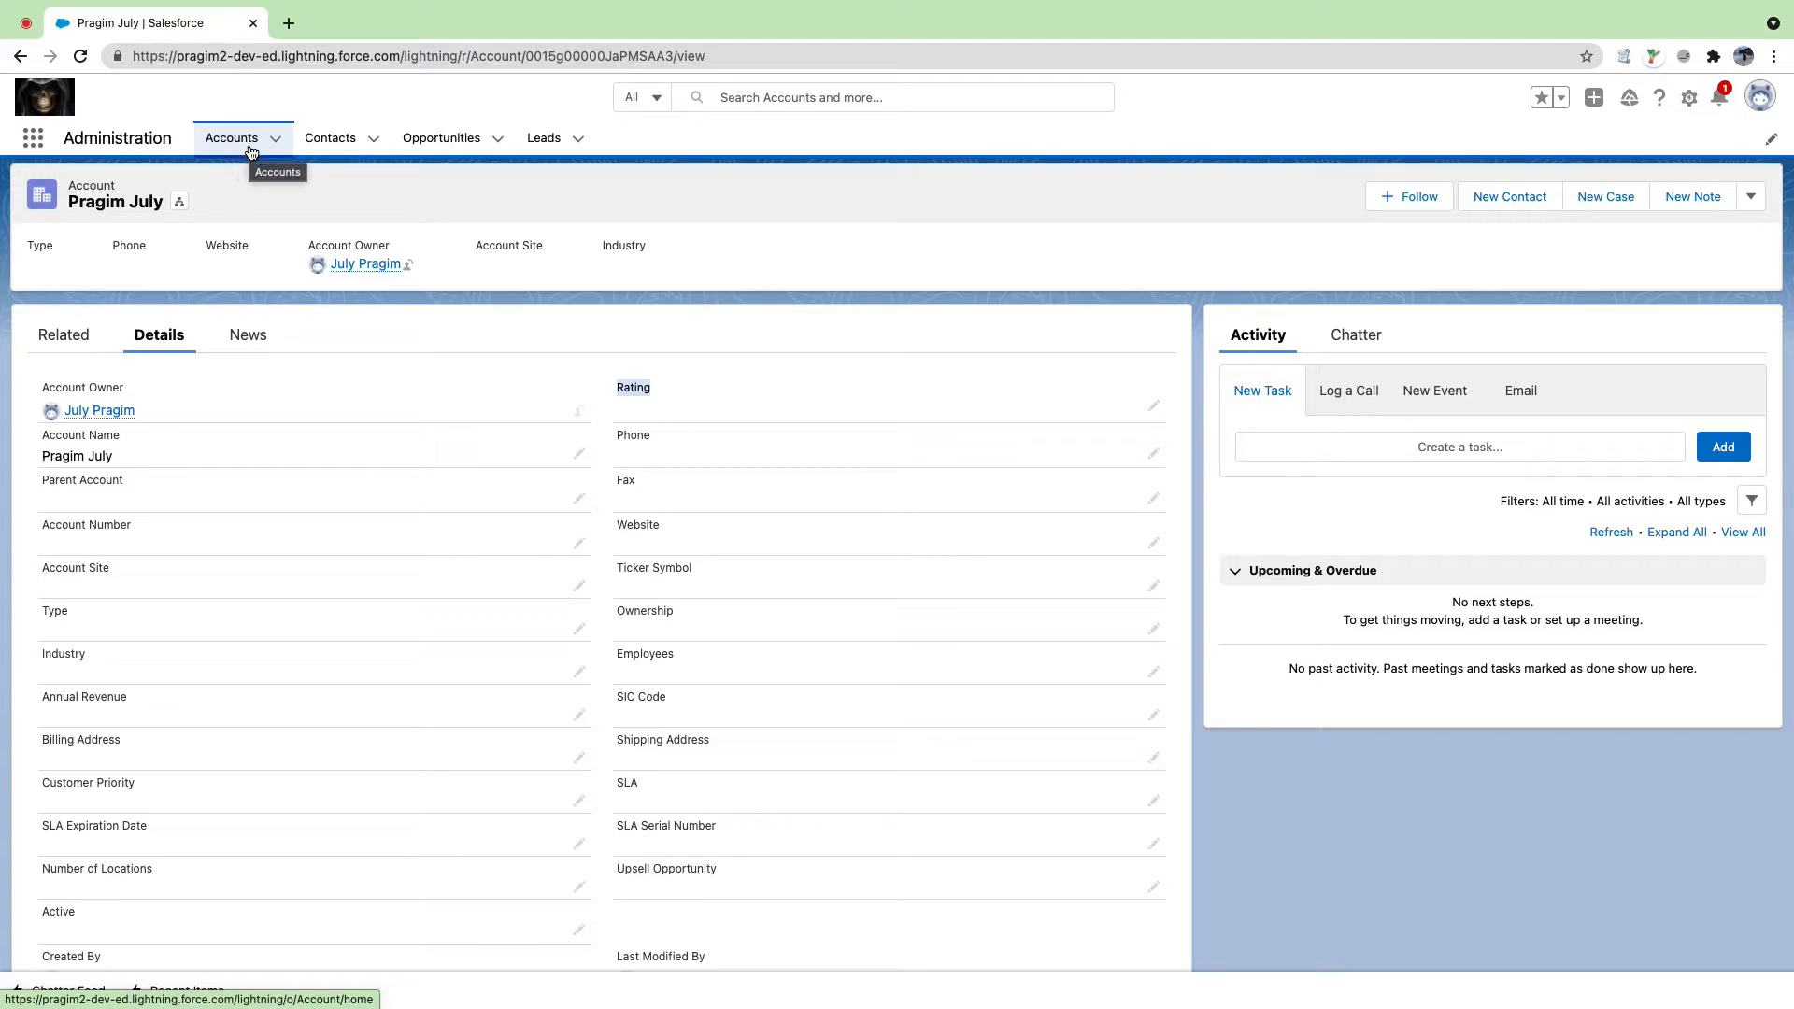
Step: Open Setup in a new tab and go to Object Manager > Account > Fields & Relationships
{"action": "left_click", "coordinate": [1689, 97]}
{"action": "left_click", "coordinate": [1609, 164]}
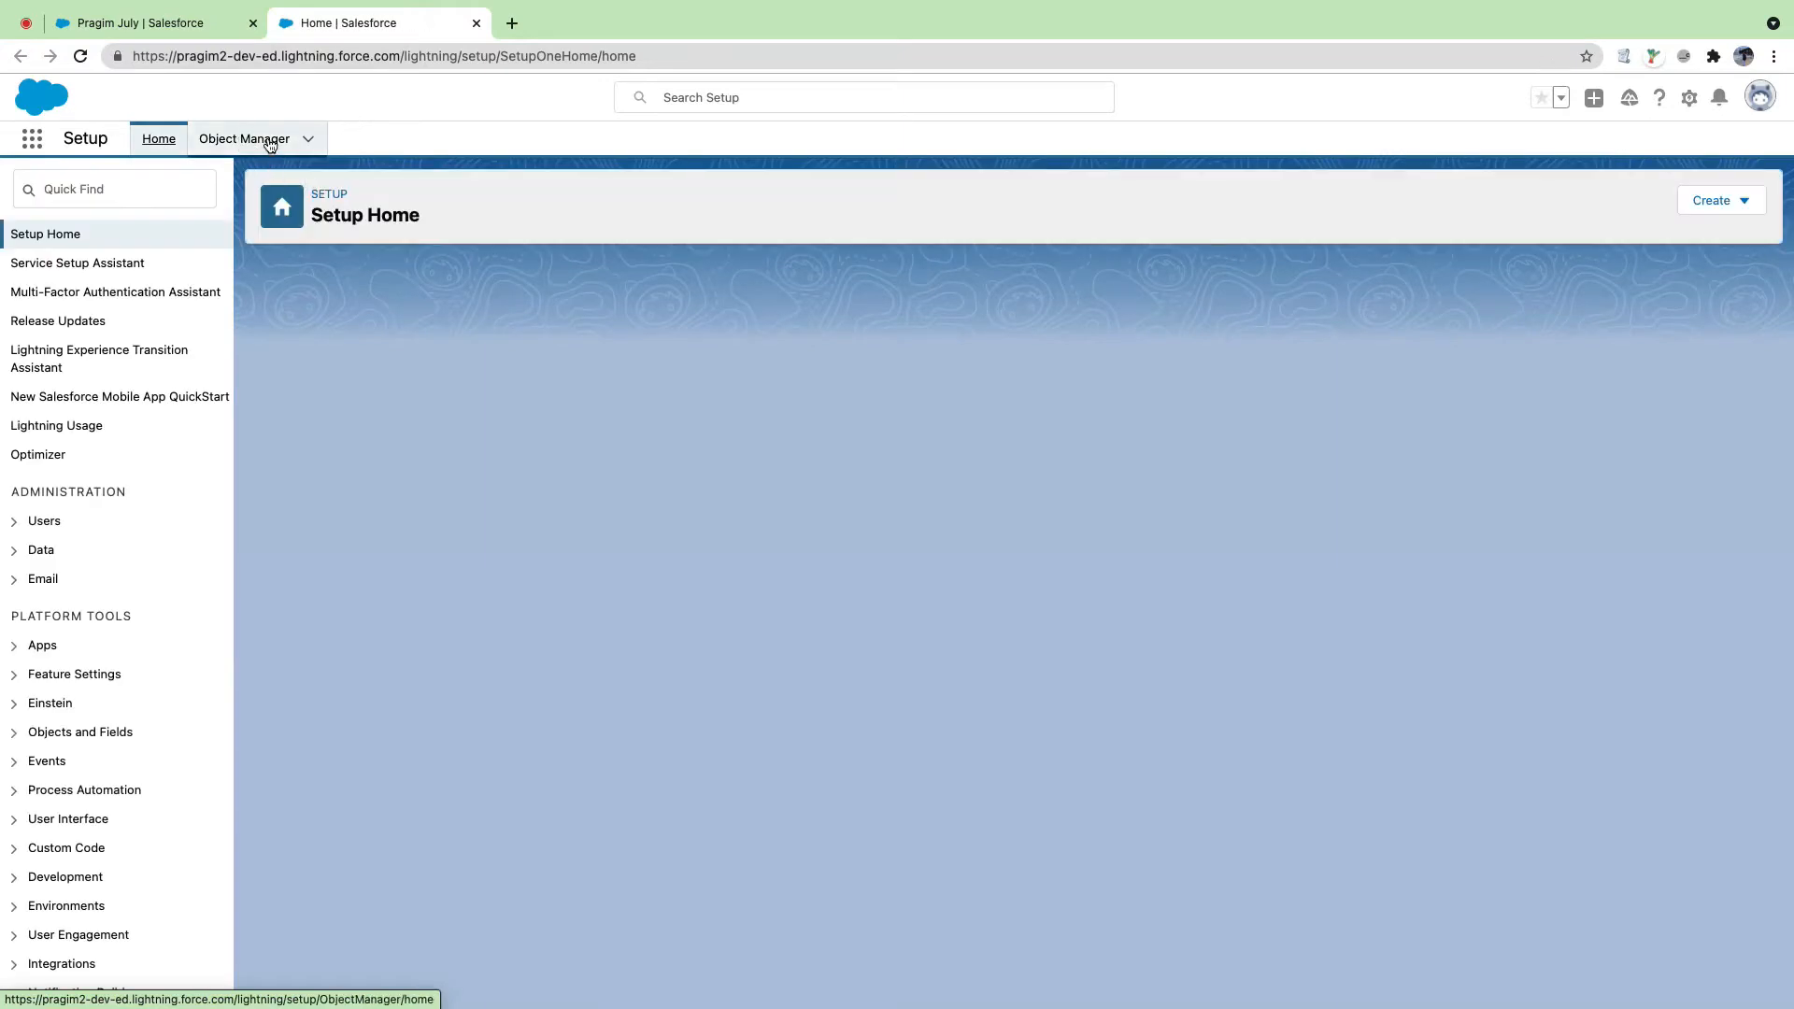
{"action": "left_click", "coordinate": [246, 140]}
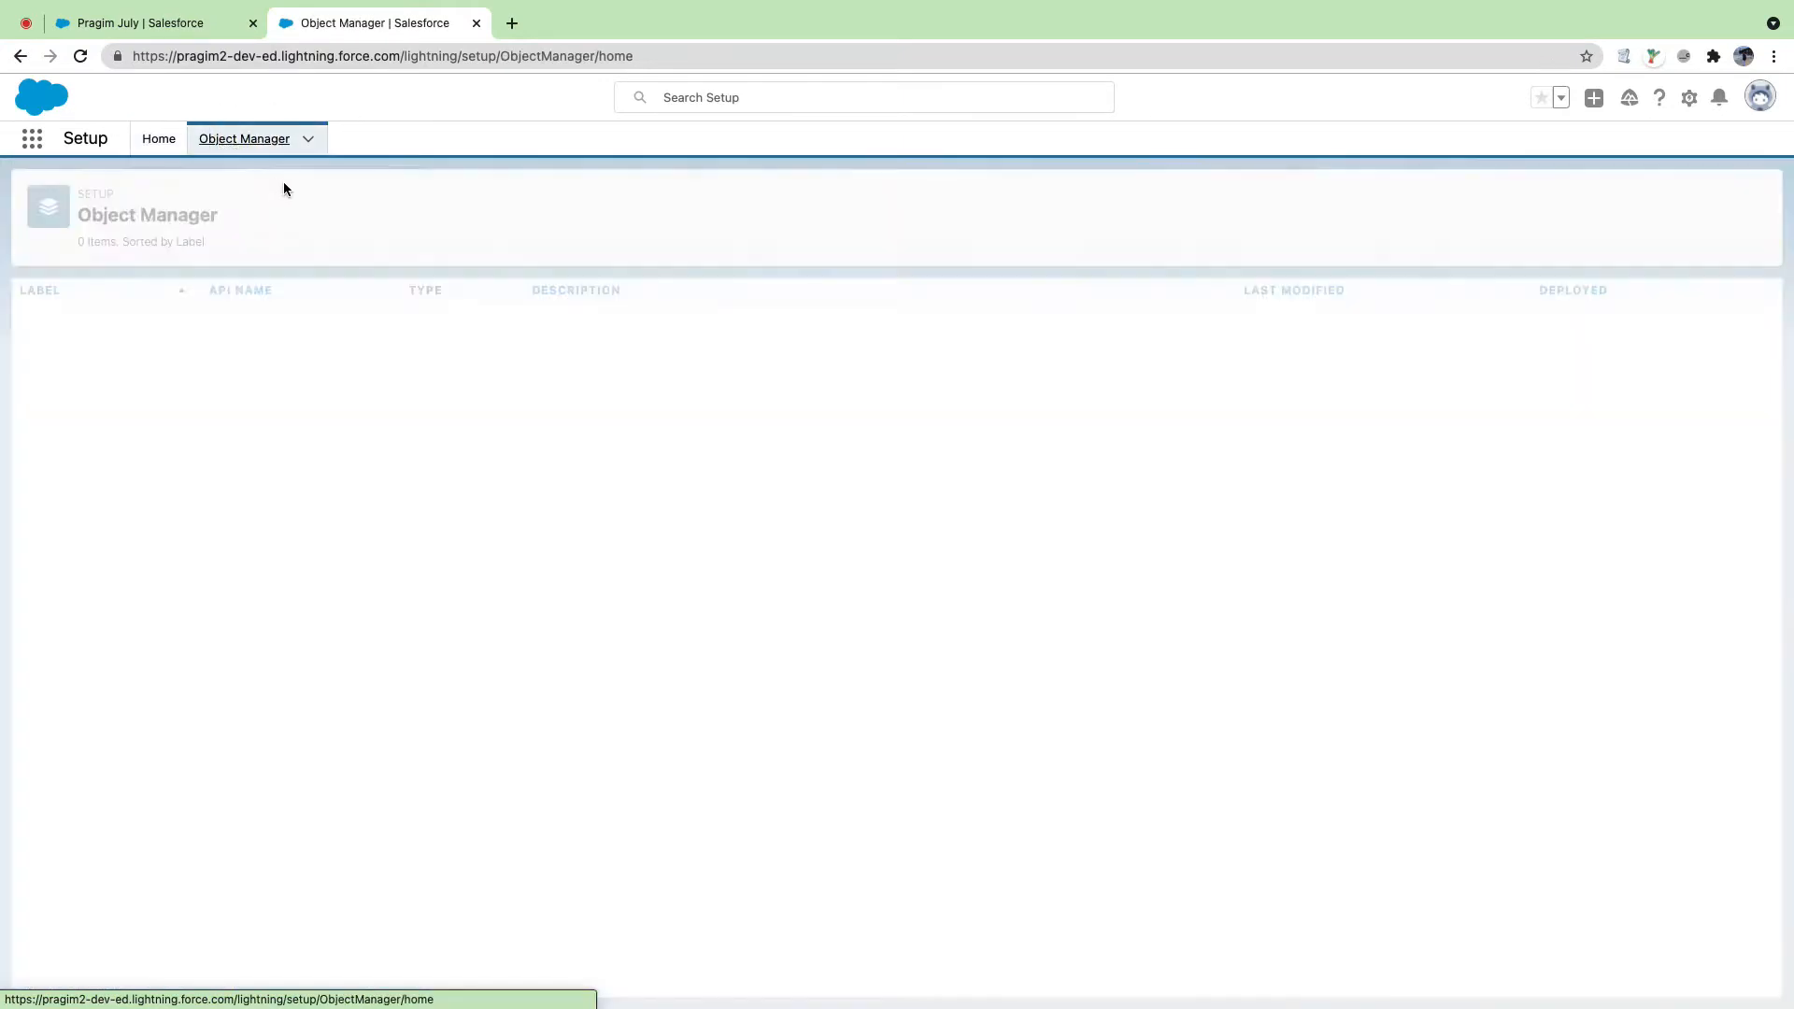
{"action": "scroll", "coordinate": [402, 519], "scroll_direction": "down", "scroll_amount": 10}
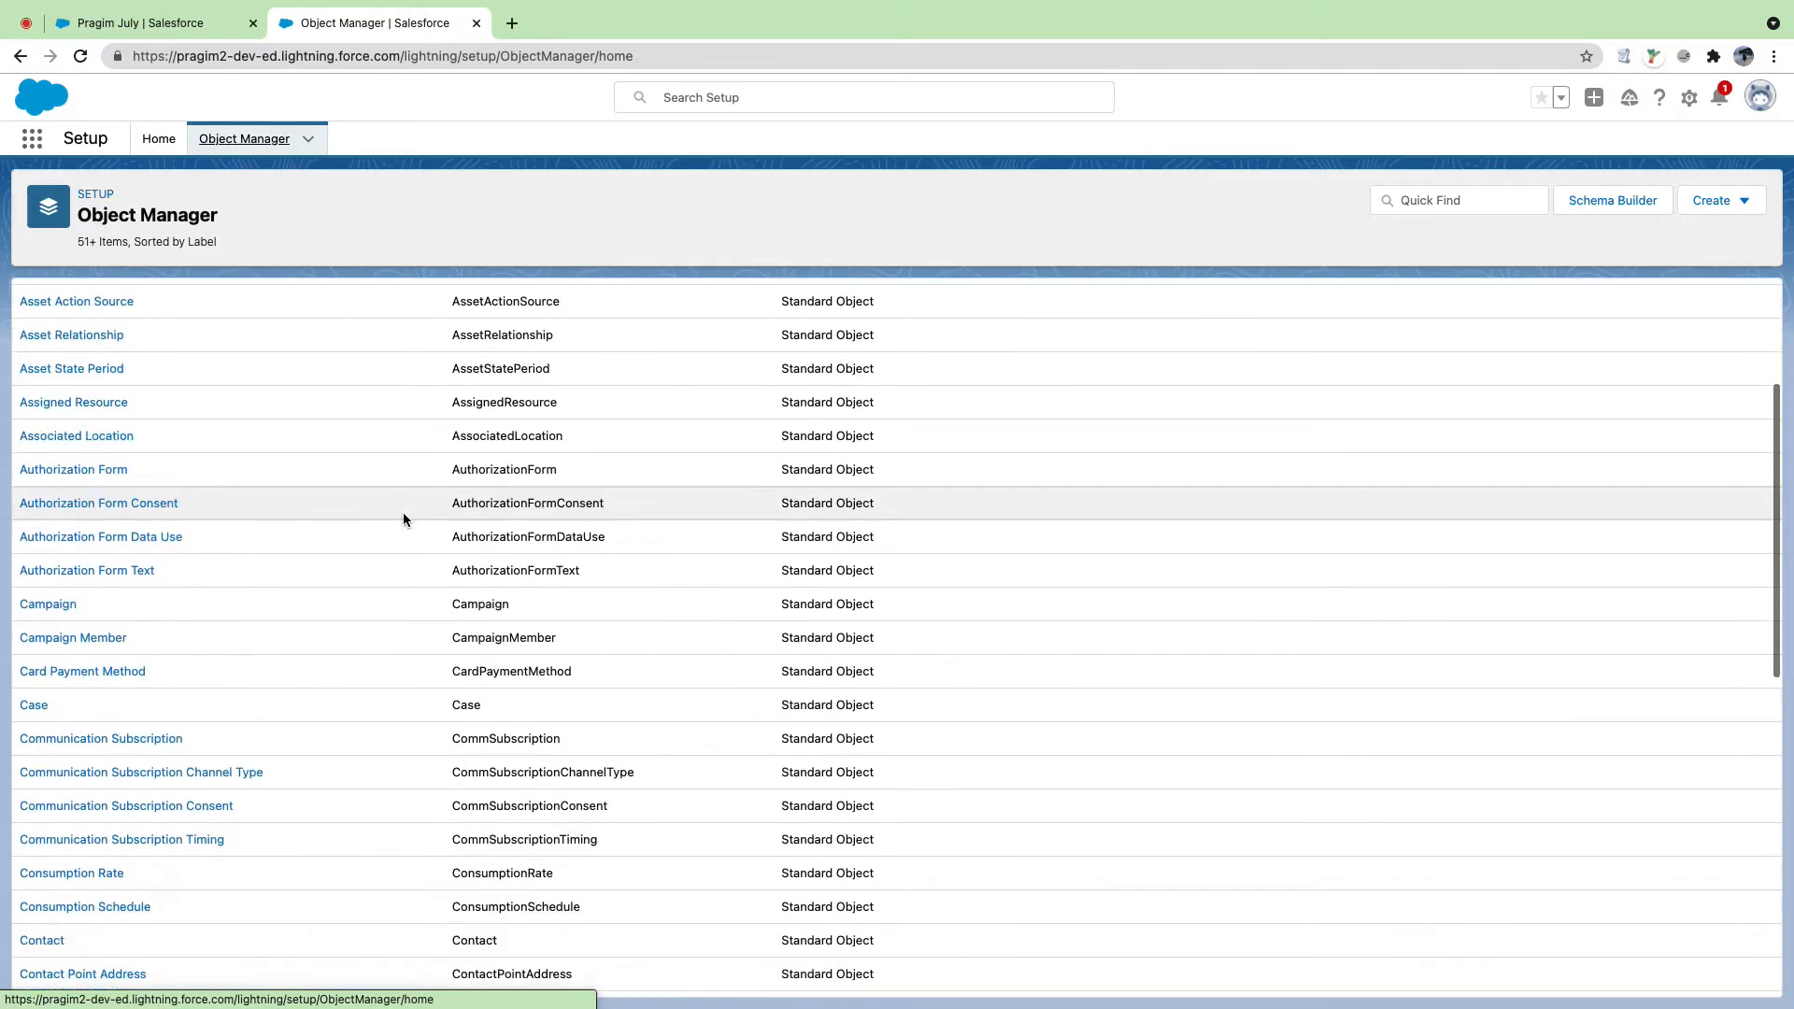
{"action": "scroll", "coordinate": [1028, 505], "scroll_direction": "up", "scroll_amount": 10}
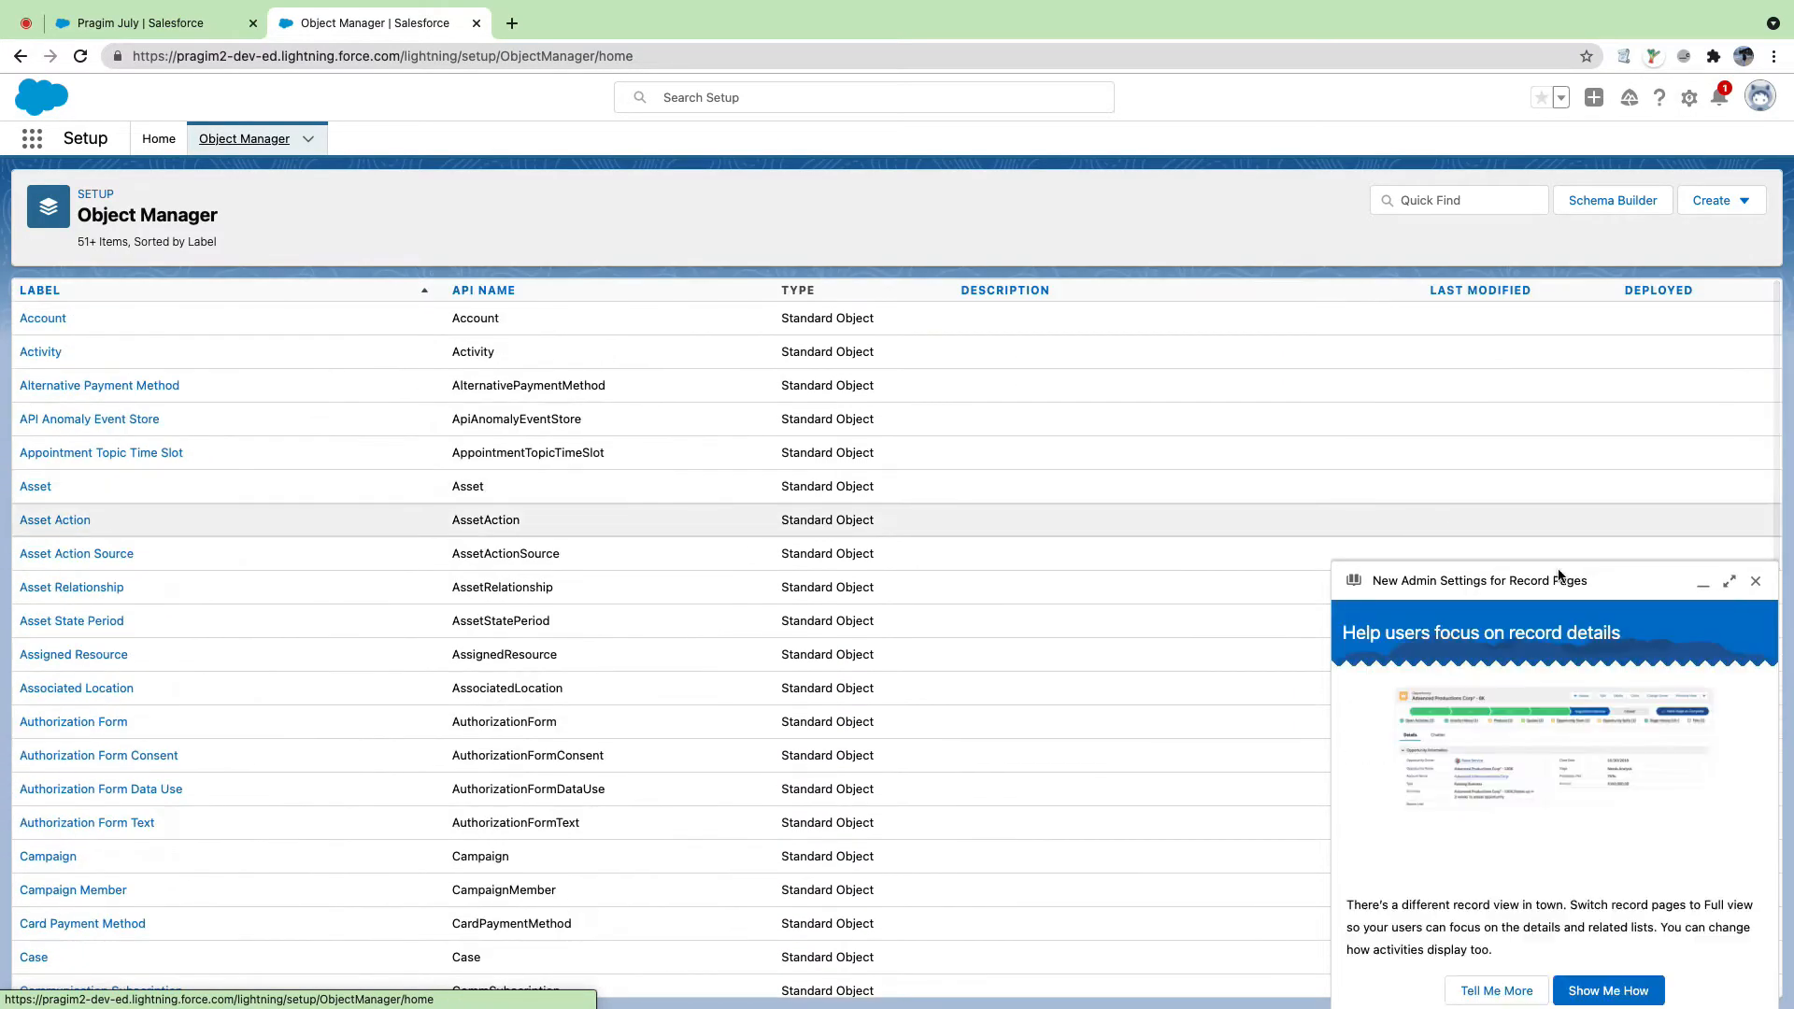
{"action": "left_click", "coordinate": [1755, 581]}
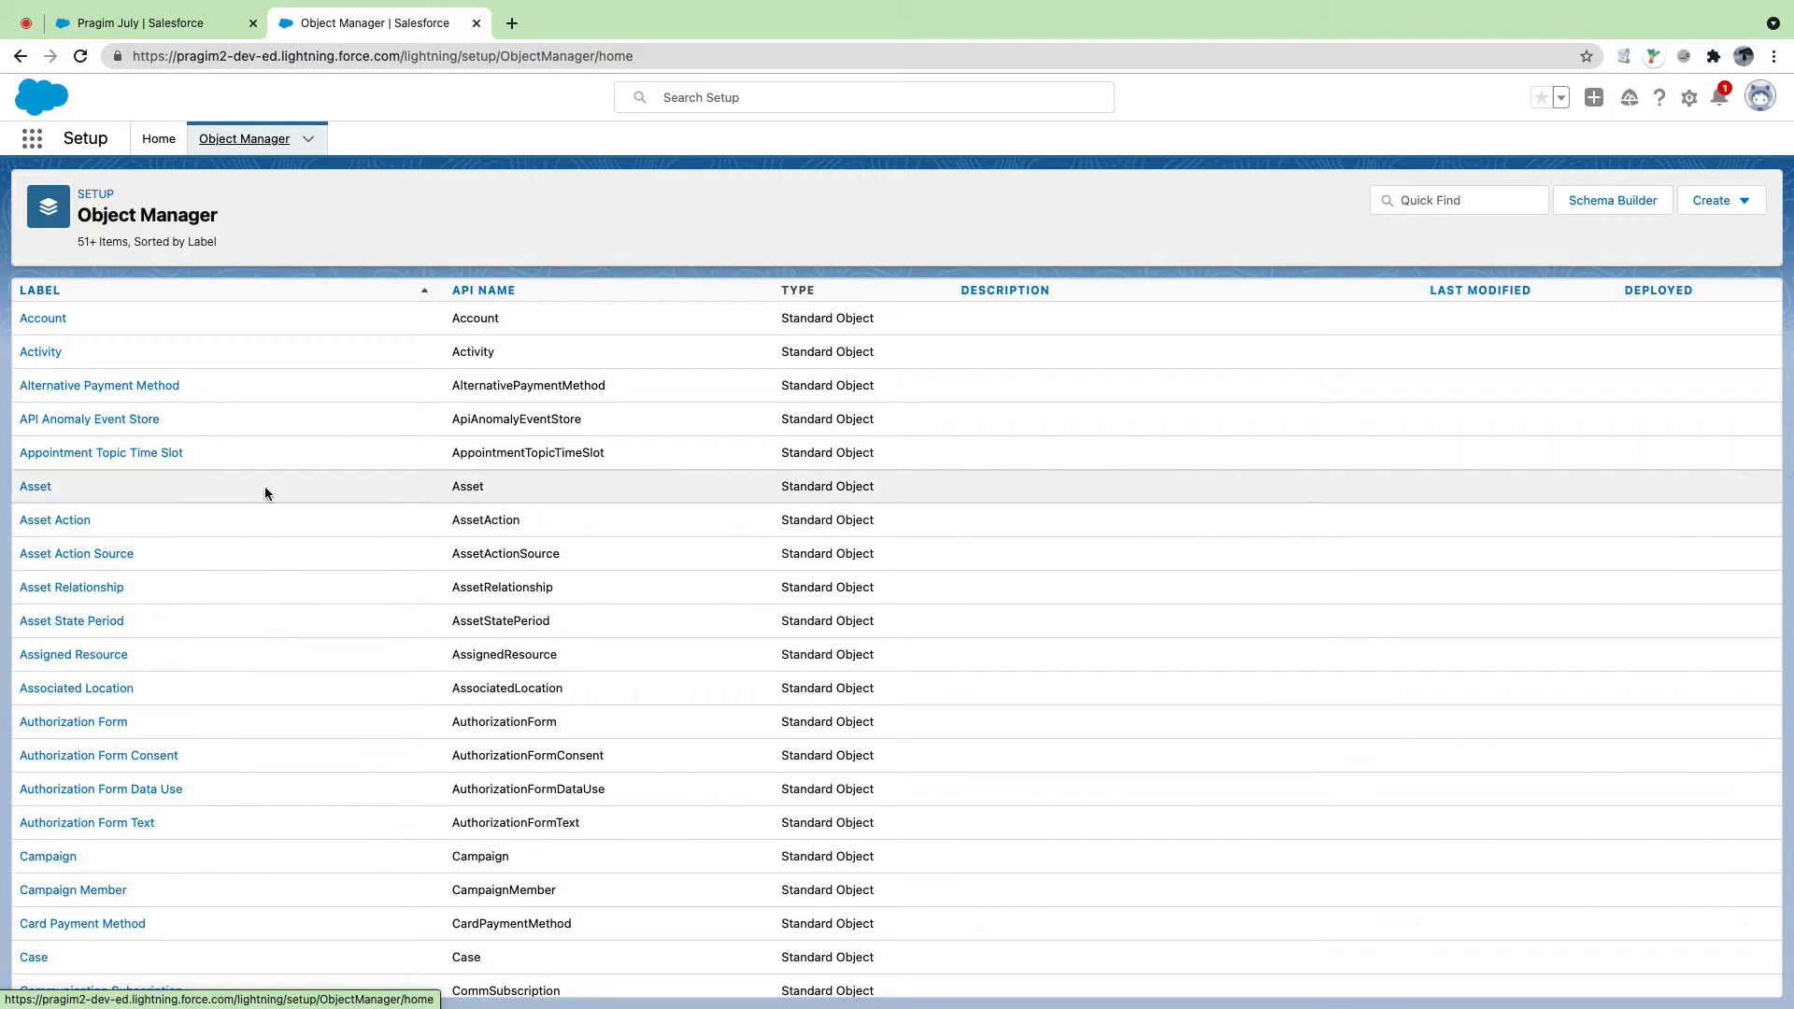
{"action": "left_click", "coordinate": [41, 321]}
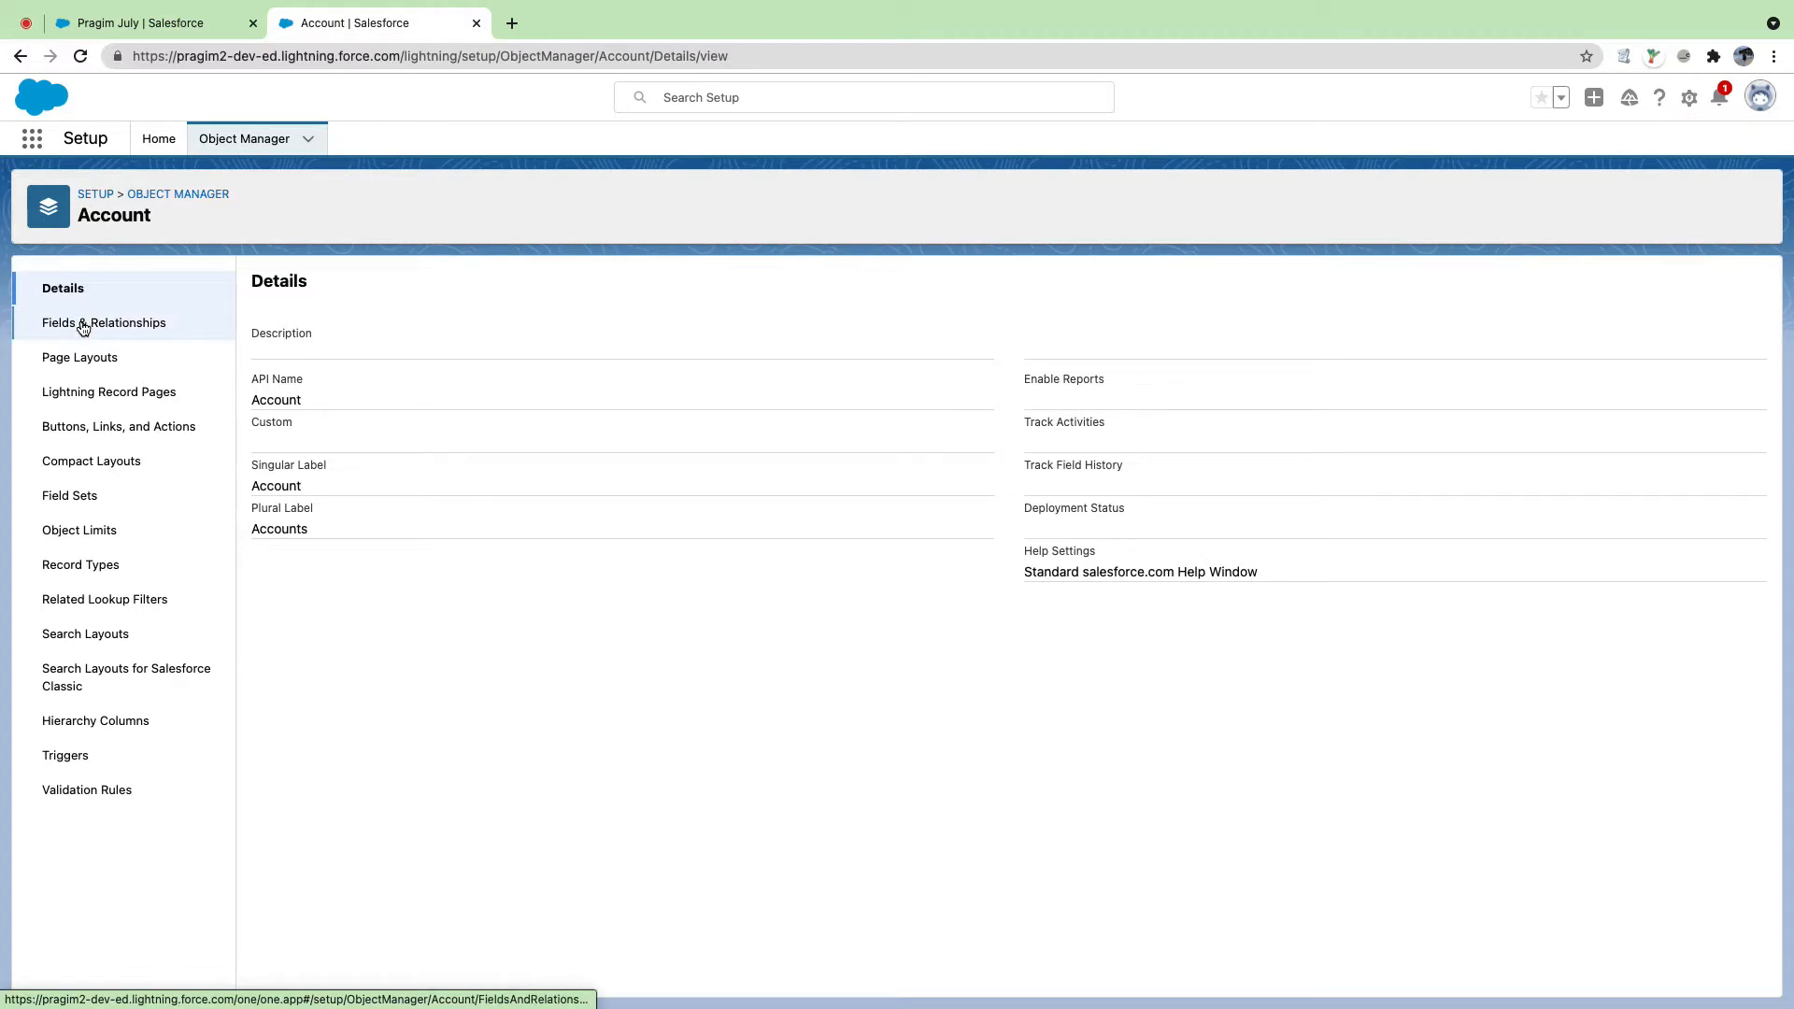
{"action": "left_click", "coordinate": [81, 325]}
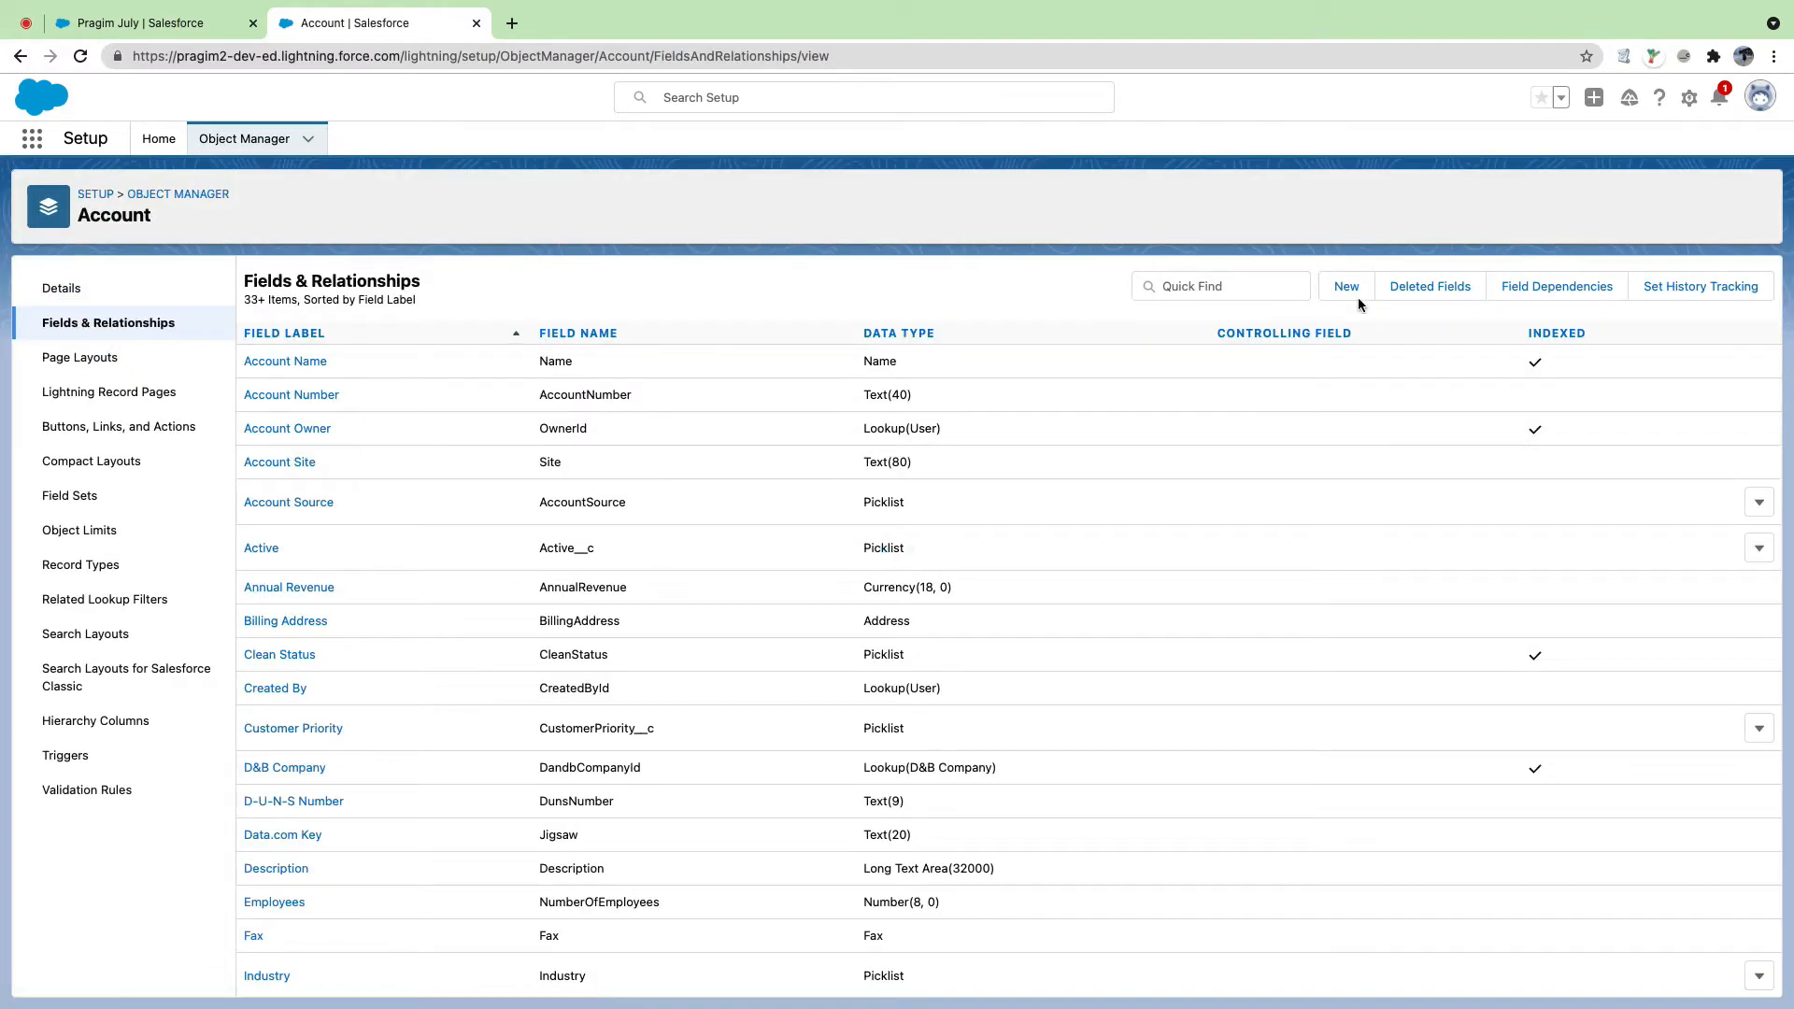
Step: Start a new Account custom field with the Text data type and move to its details step
{"action": "left_click", "coordinate": [1351, 289]}
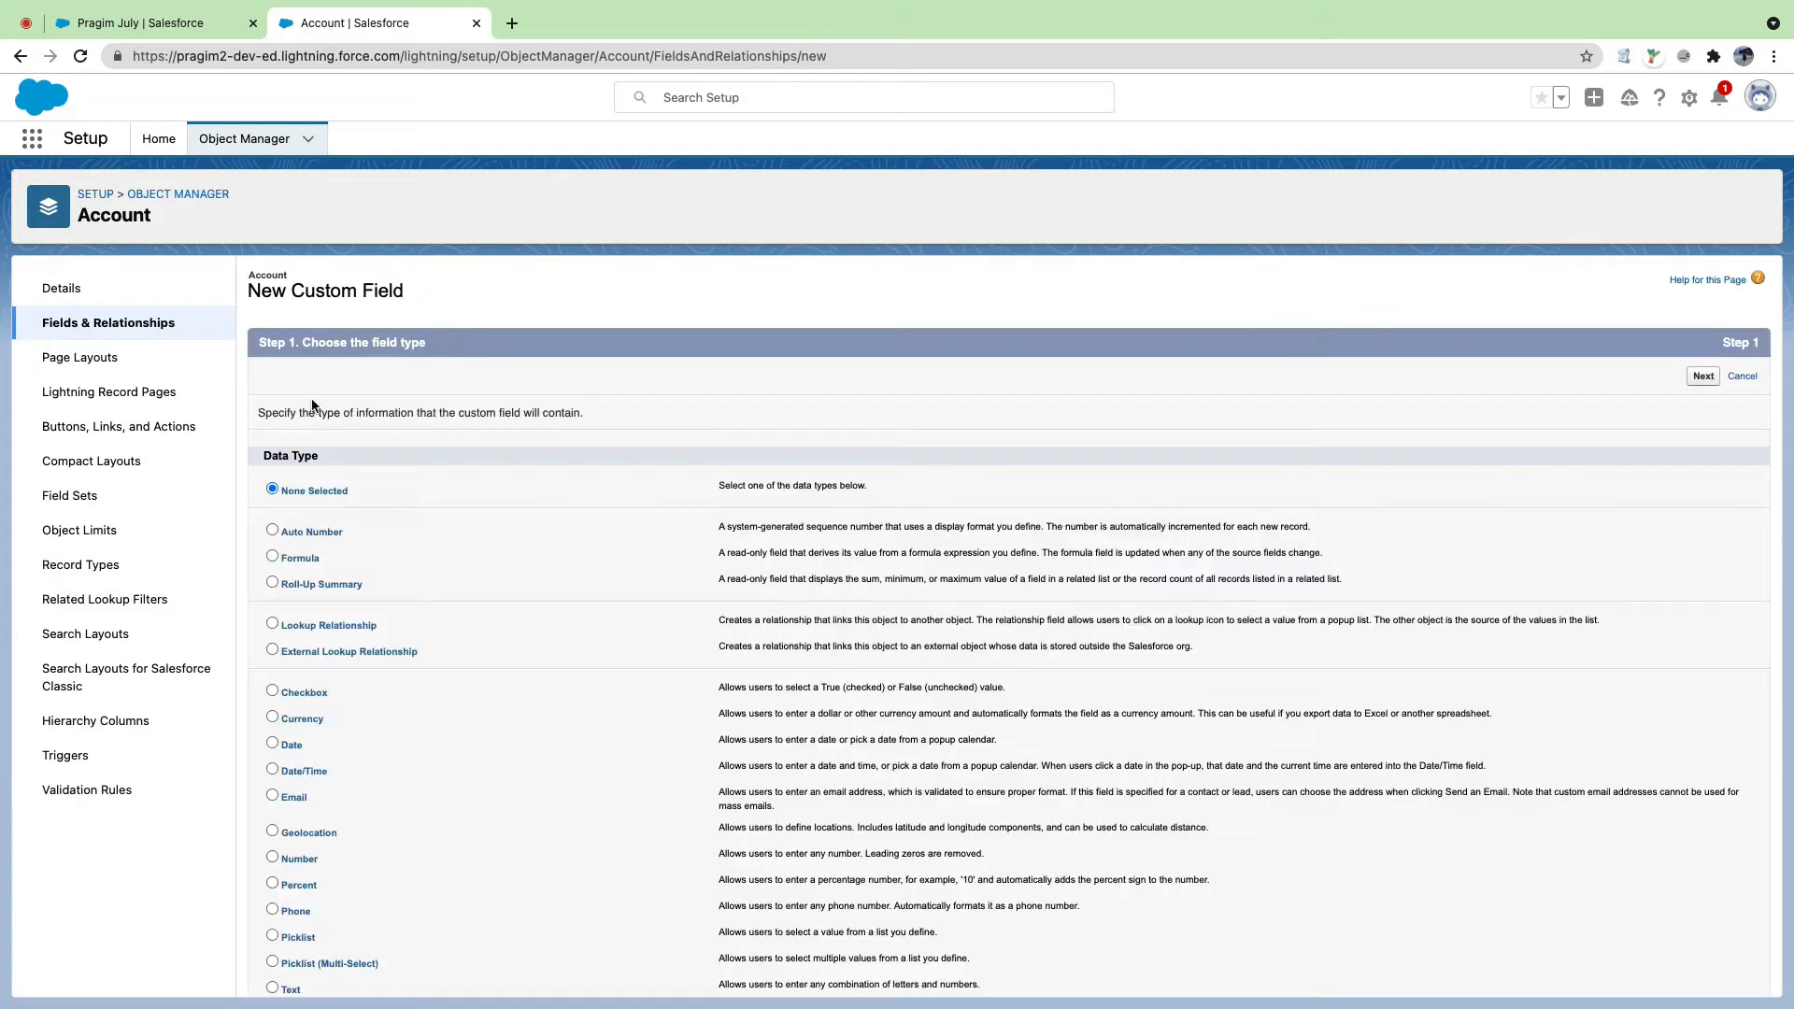
{"action": "scroll", "coordinate": [285, 460], "scroll_direction": "down", "scroll_amount": 3}
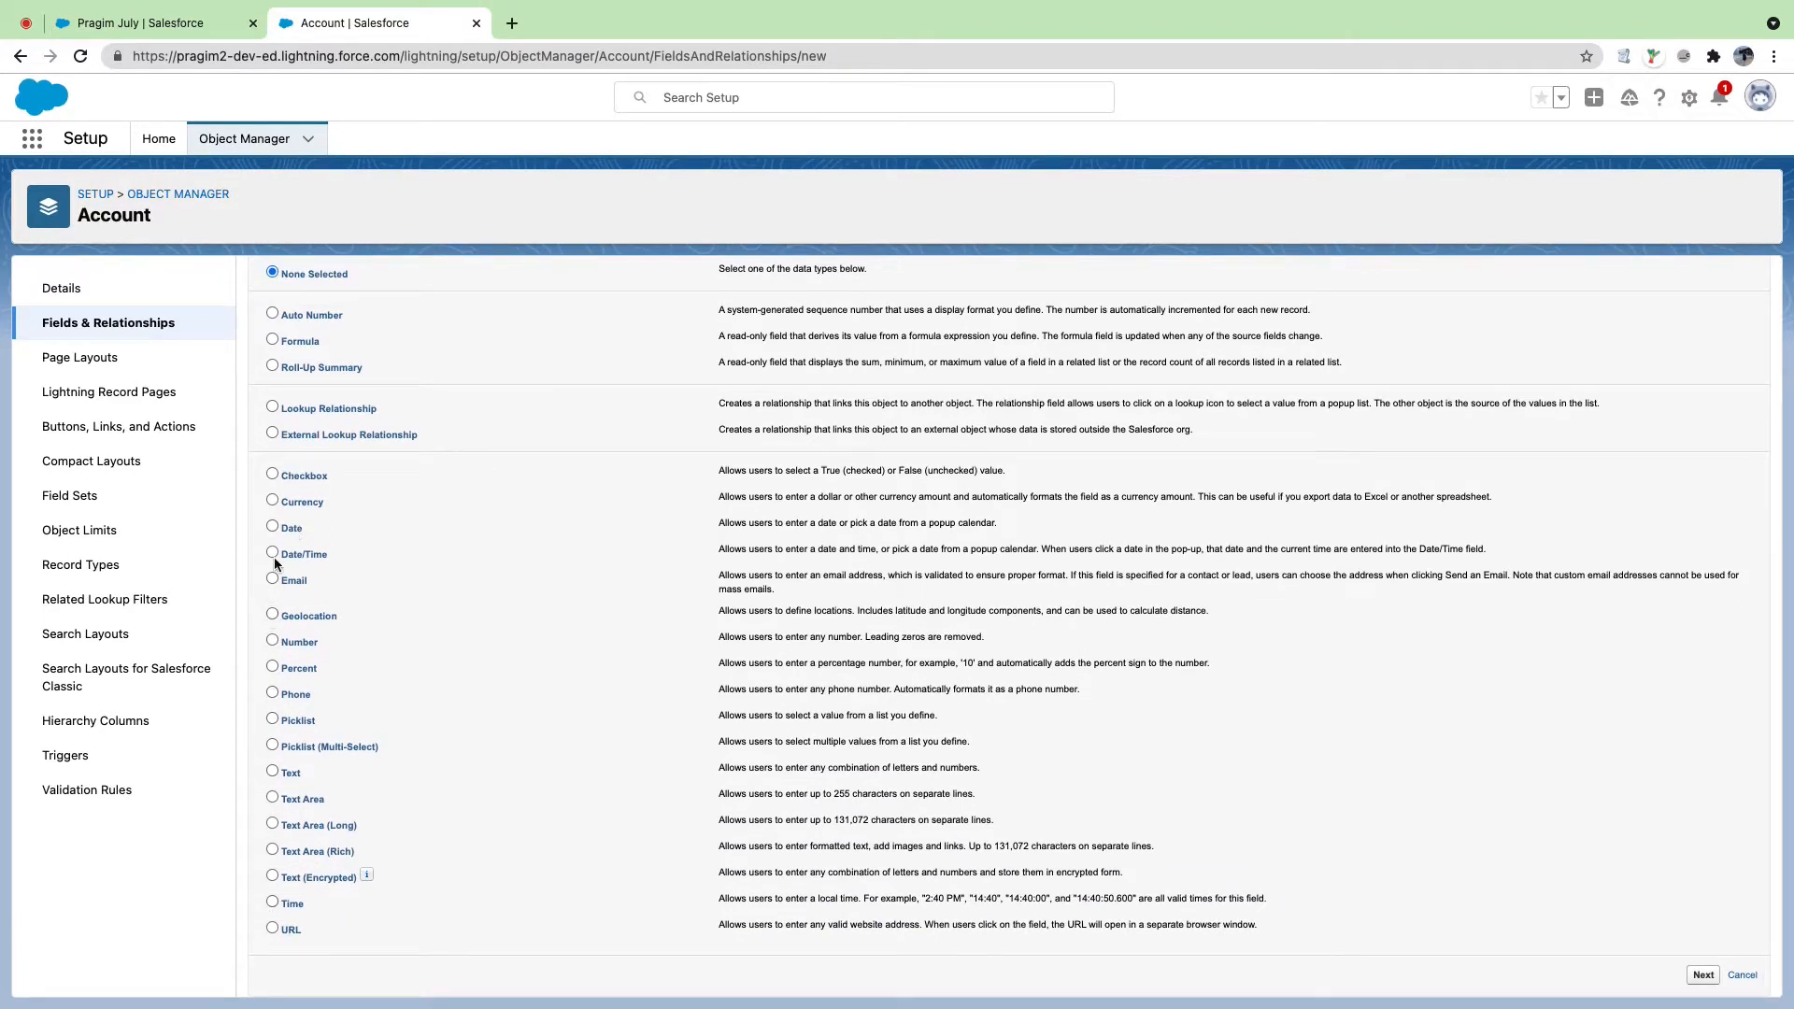
{"action": "scroll", "coordinate": [272, 536], "scroll_direction": "up", "scroll_amount": 1}
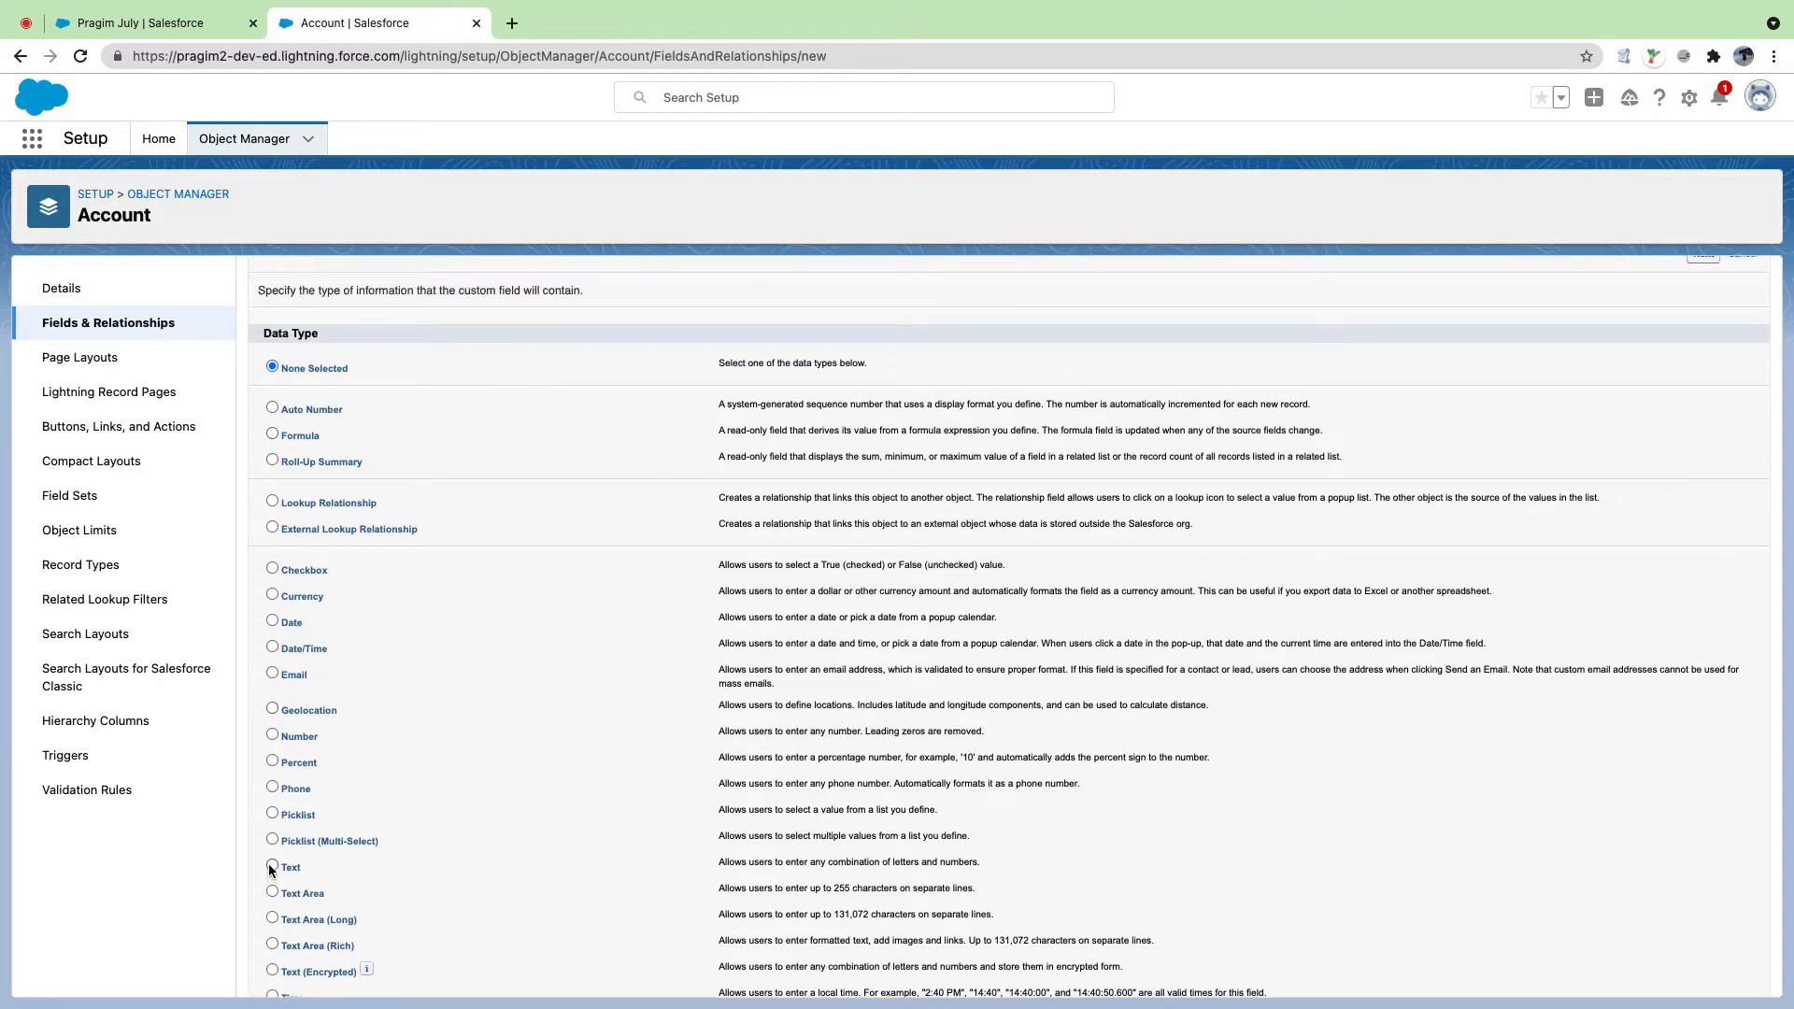
{"action": "left_click", "coordinate": [271, 866]}
{"action": "scroll", "coordinate": [981, 909], "scroll_direction": "down", "scroll_amount": 1}
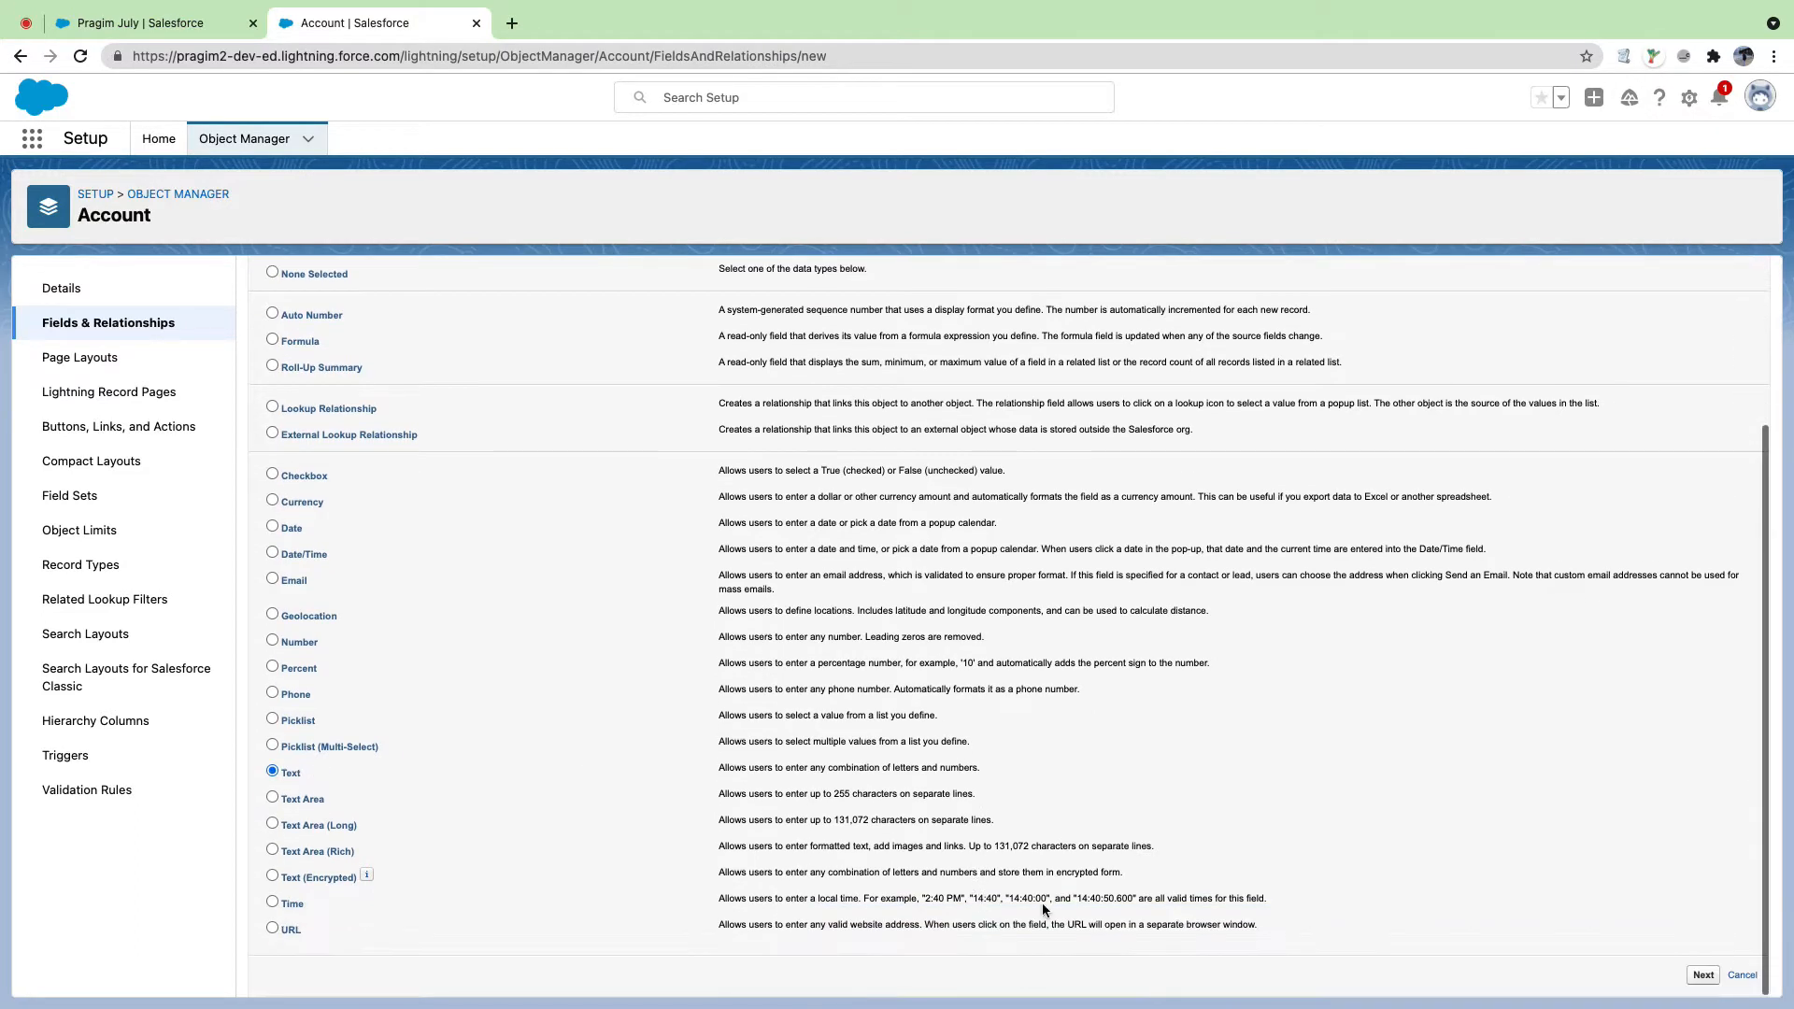
{"action": "left_click", "coordinate": [1703, 976]}
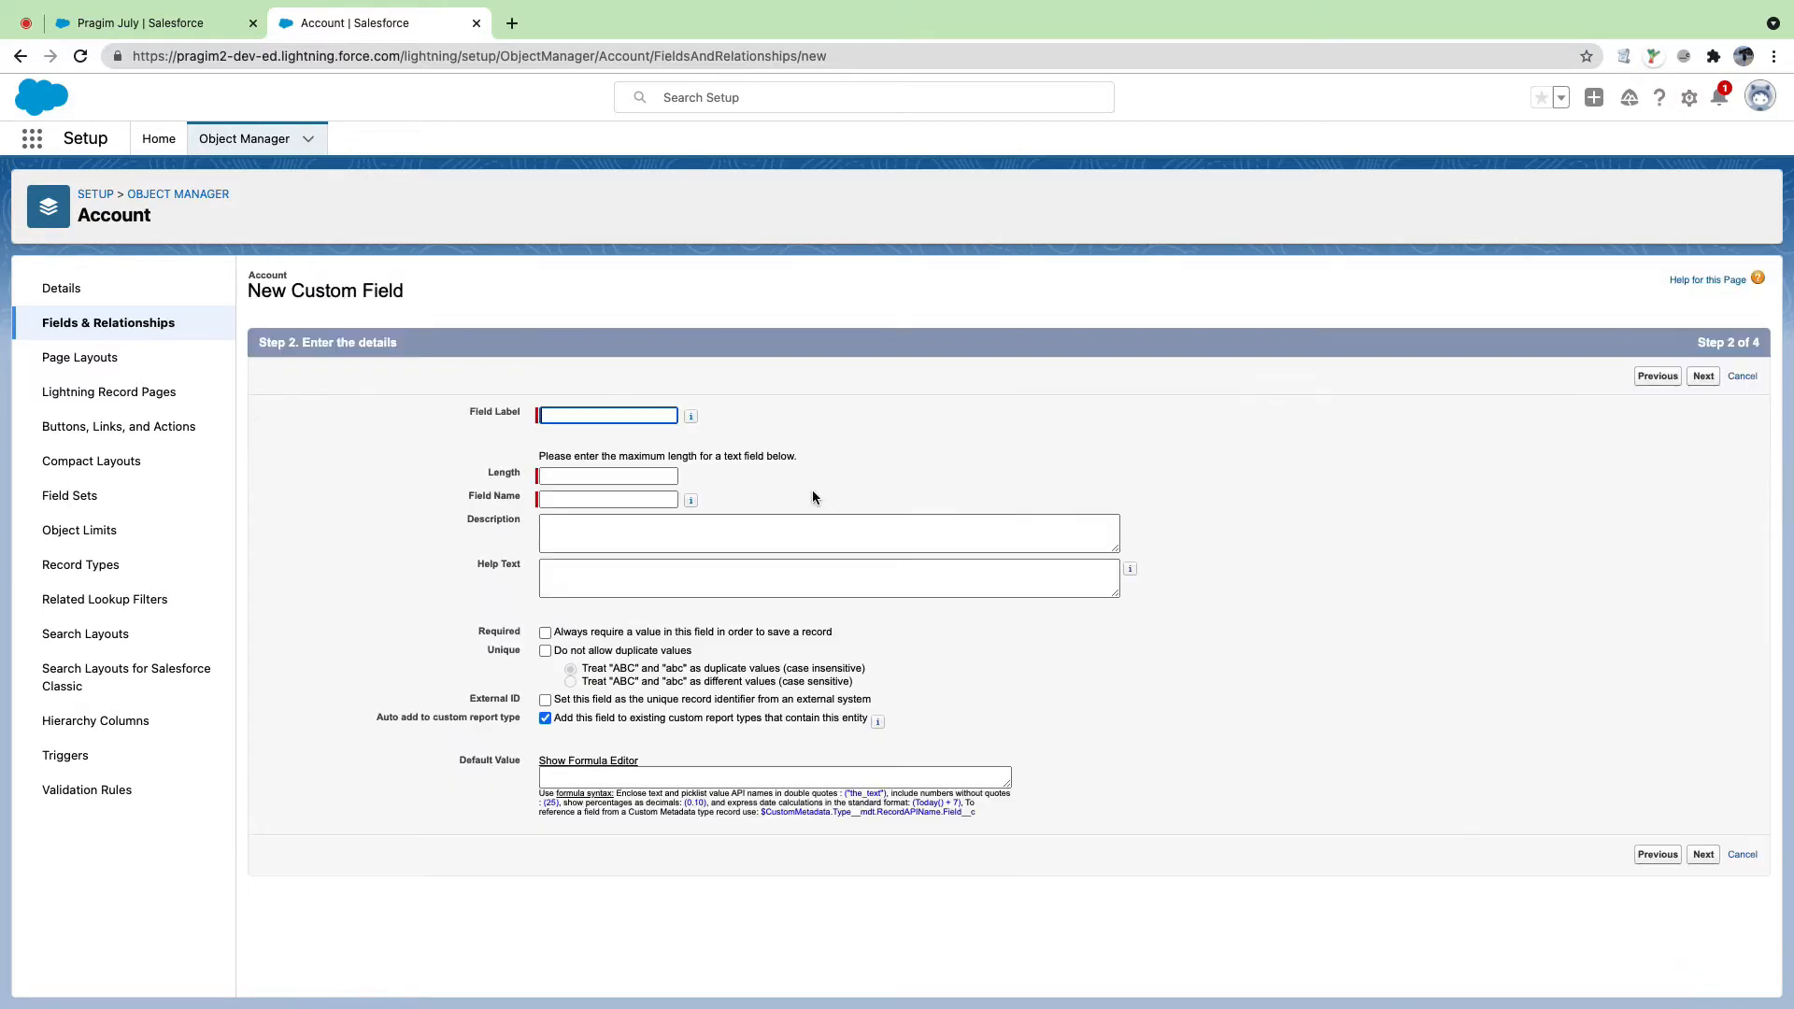
{"action": "left_click", "coordinate": [635, 414]}
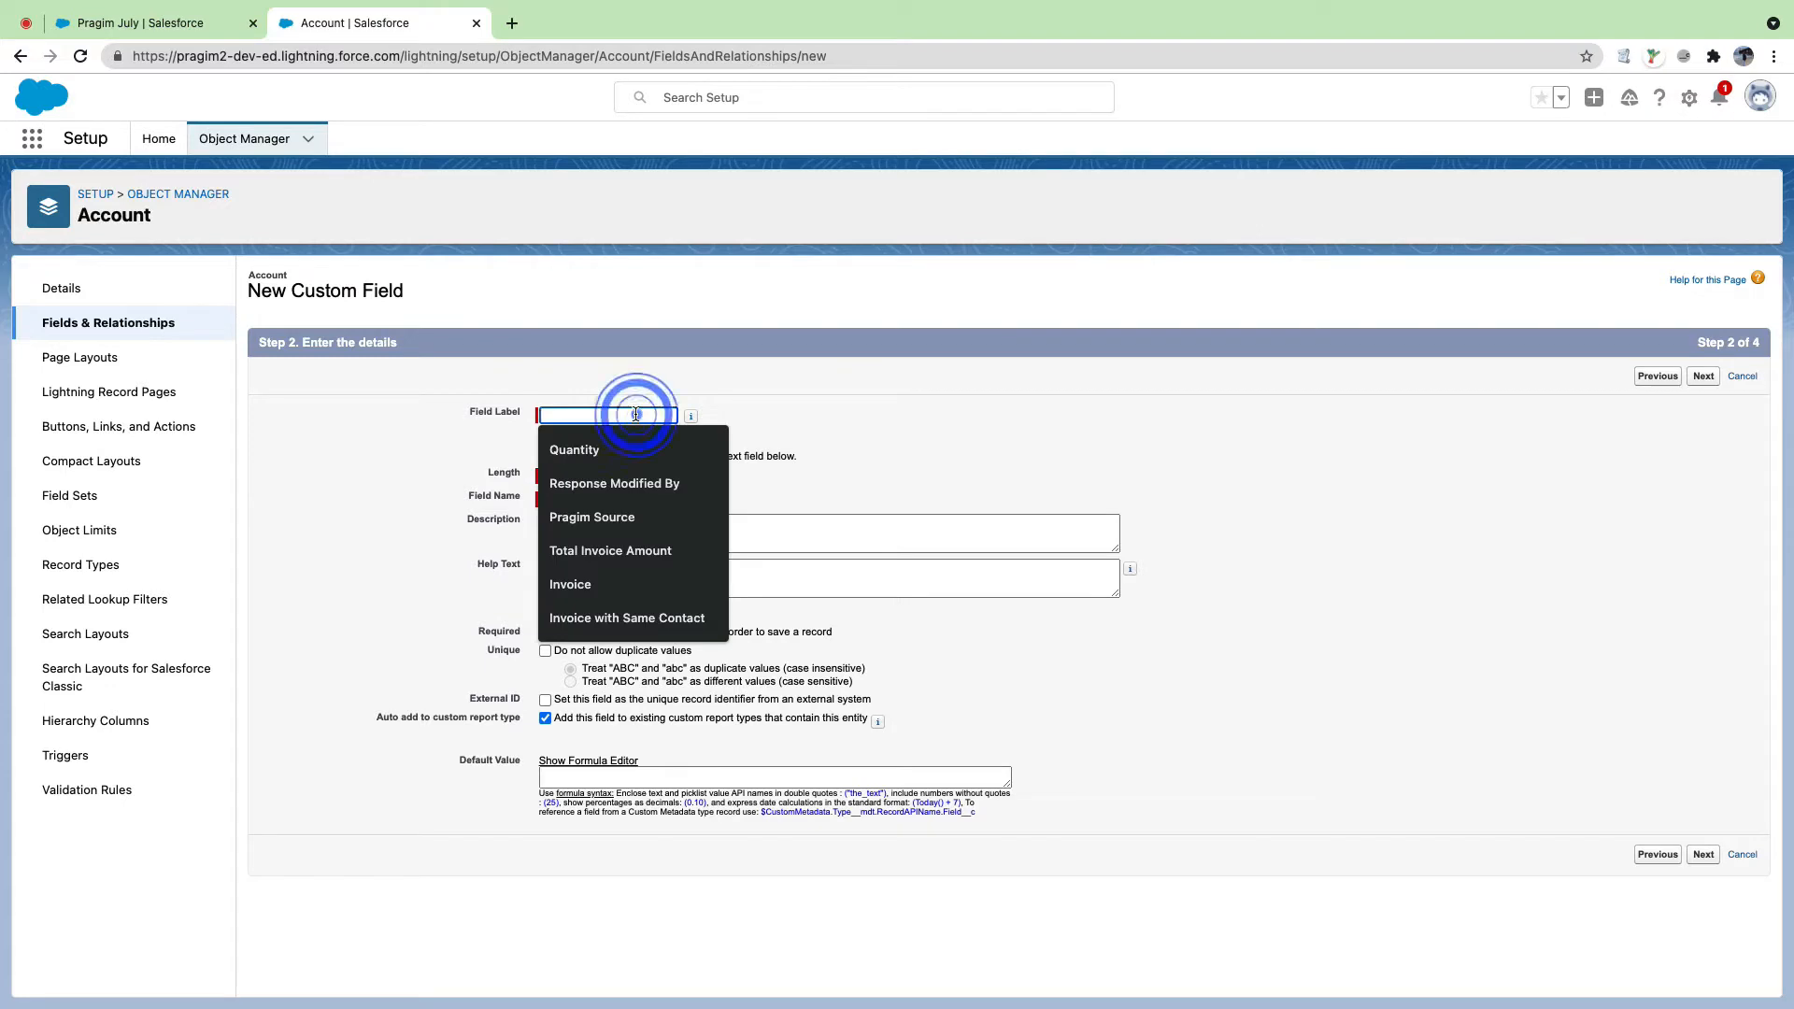
{"action": "type", "text": "Reffered By"}
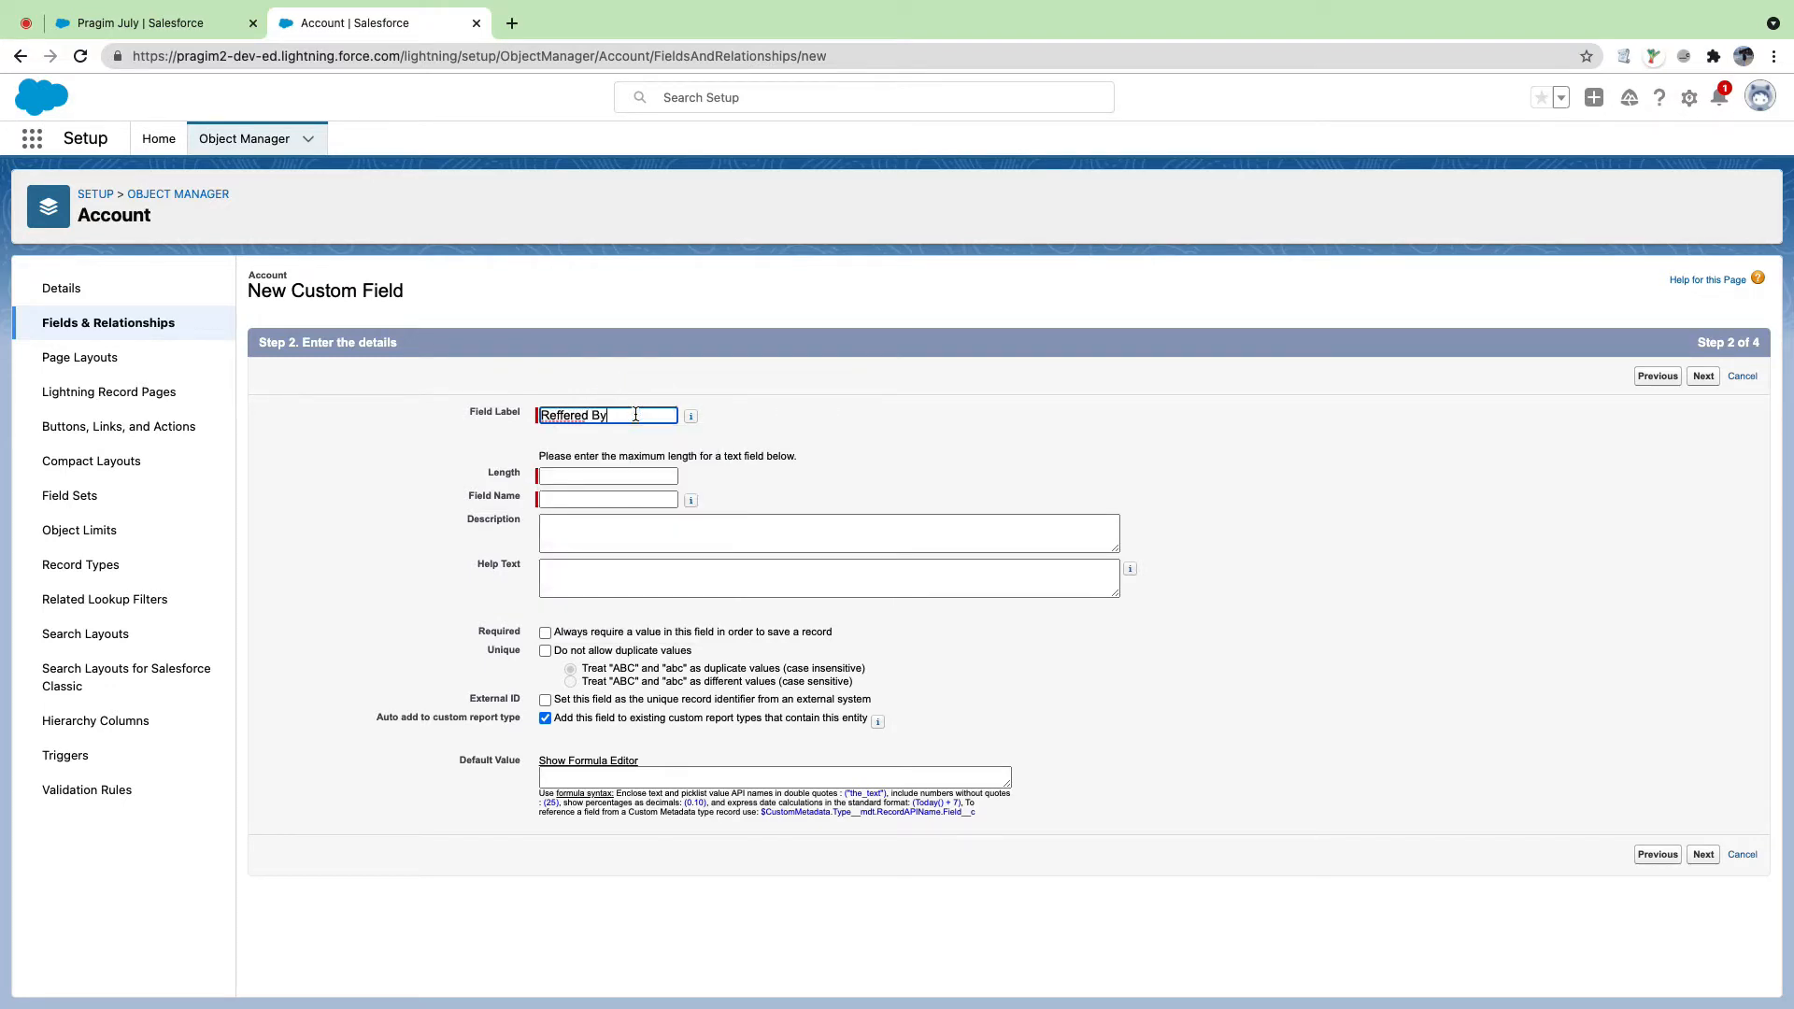
{"action": "key", "text": "Tab"}
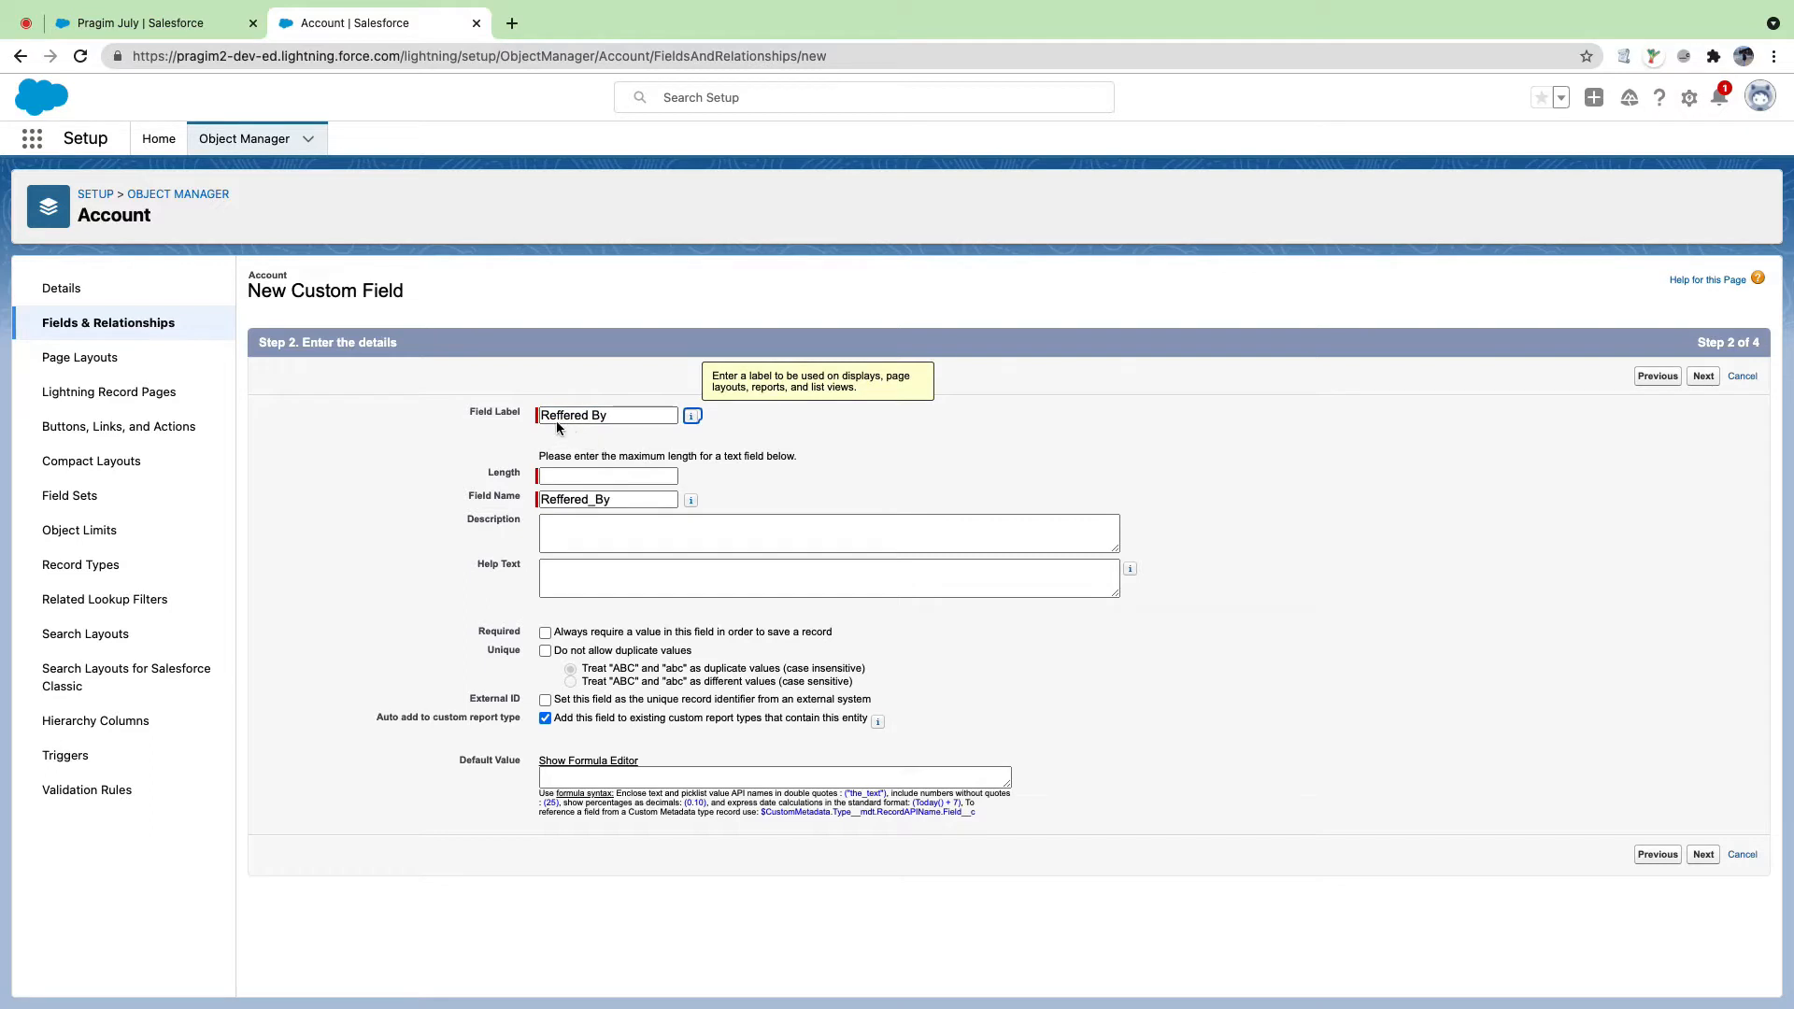
{"action": "left_click", "coordinate": [472, 413]}
{"action": "left_click_drag", "start_coordinate": [505, 417], "coordinate": [519, 417]}
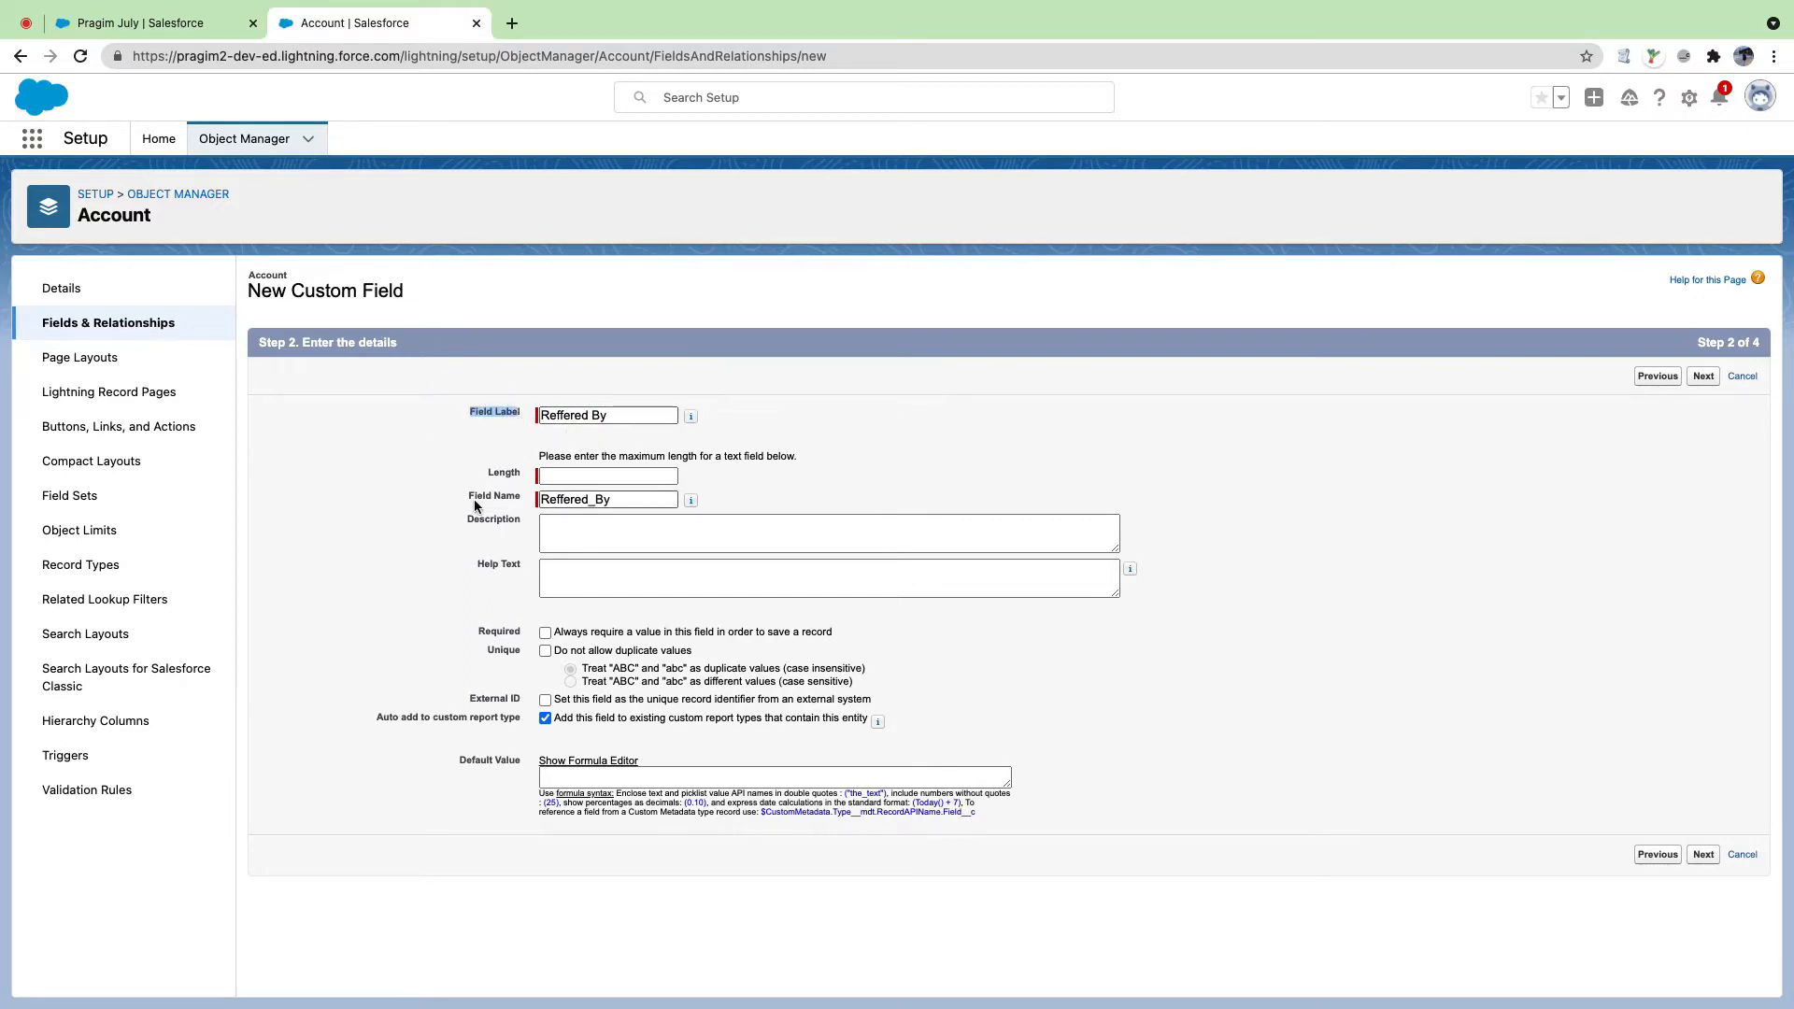
{"action": "left_click_drag", "start_coordinate": [465, 495], "coordinate": [528, 500]}
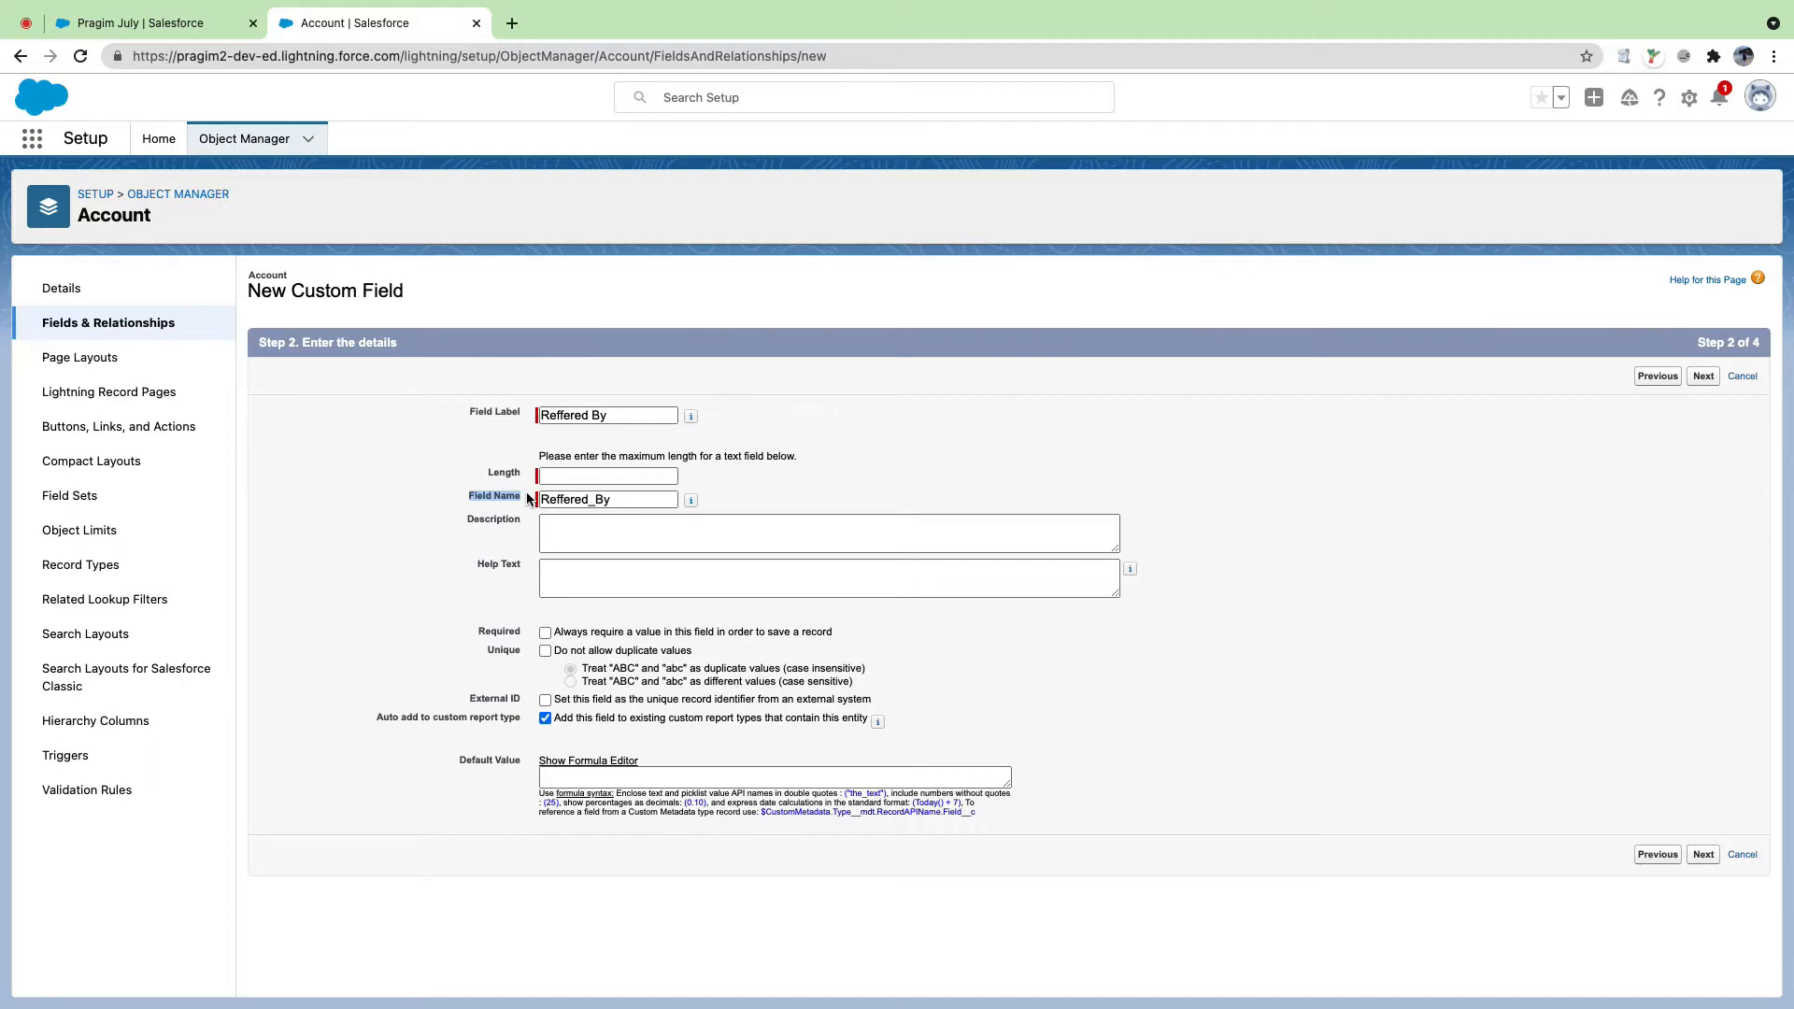
{"action": "double_click", "coordinate": [607, 499]}
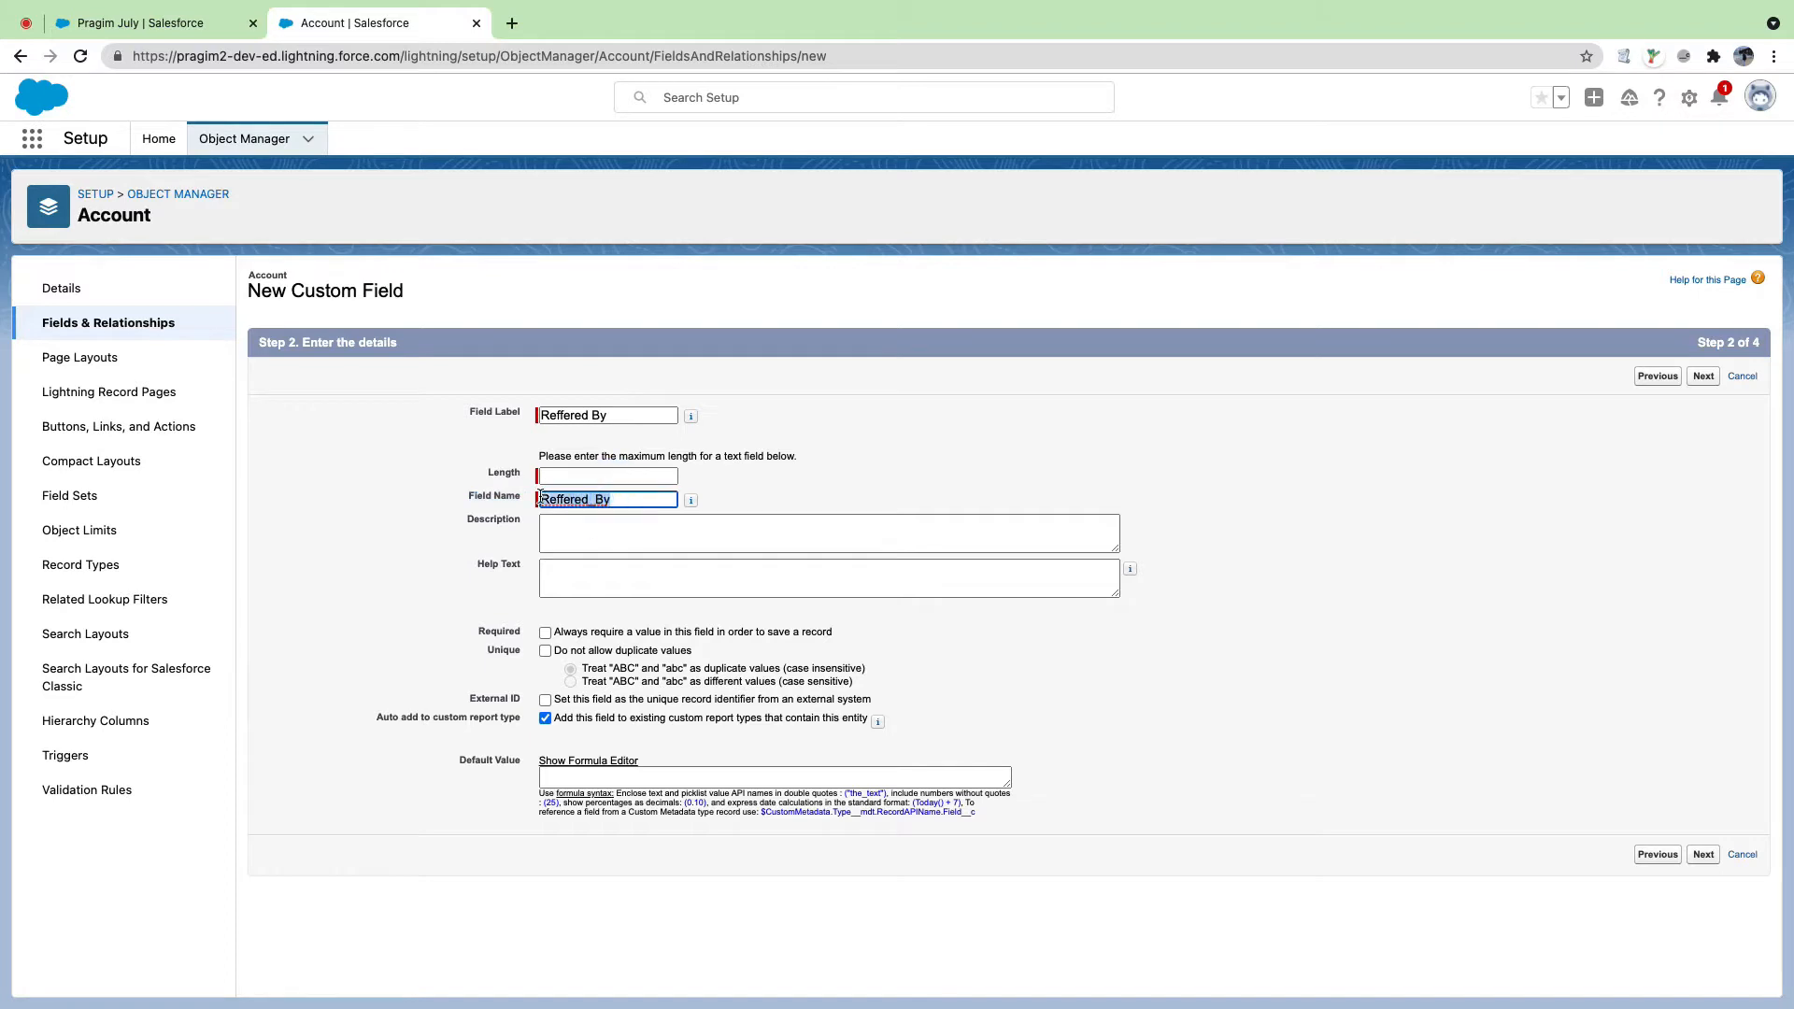
{"action": "double_click", "coordinate": [752, 486]}
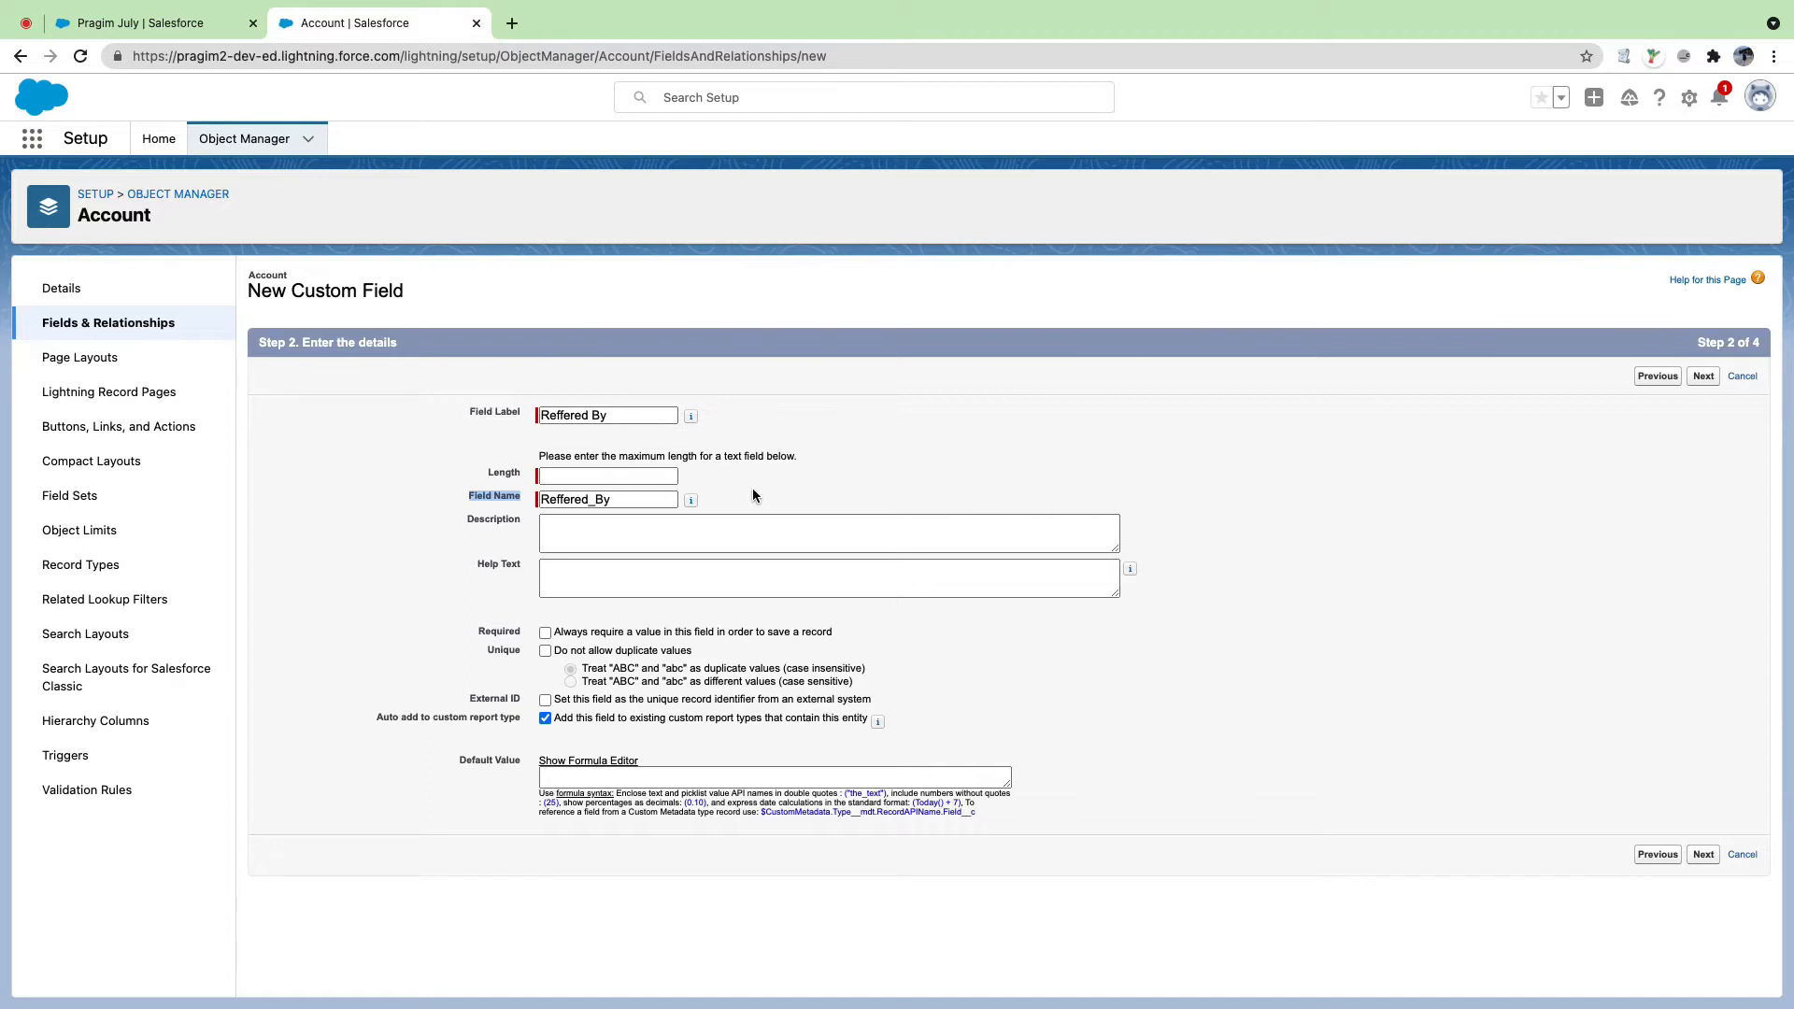
{"action": "double_click", "coordinate": [580, 500]}
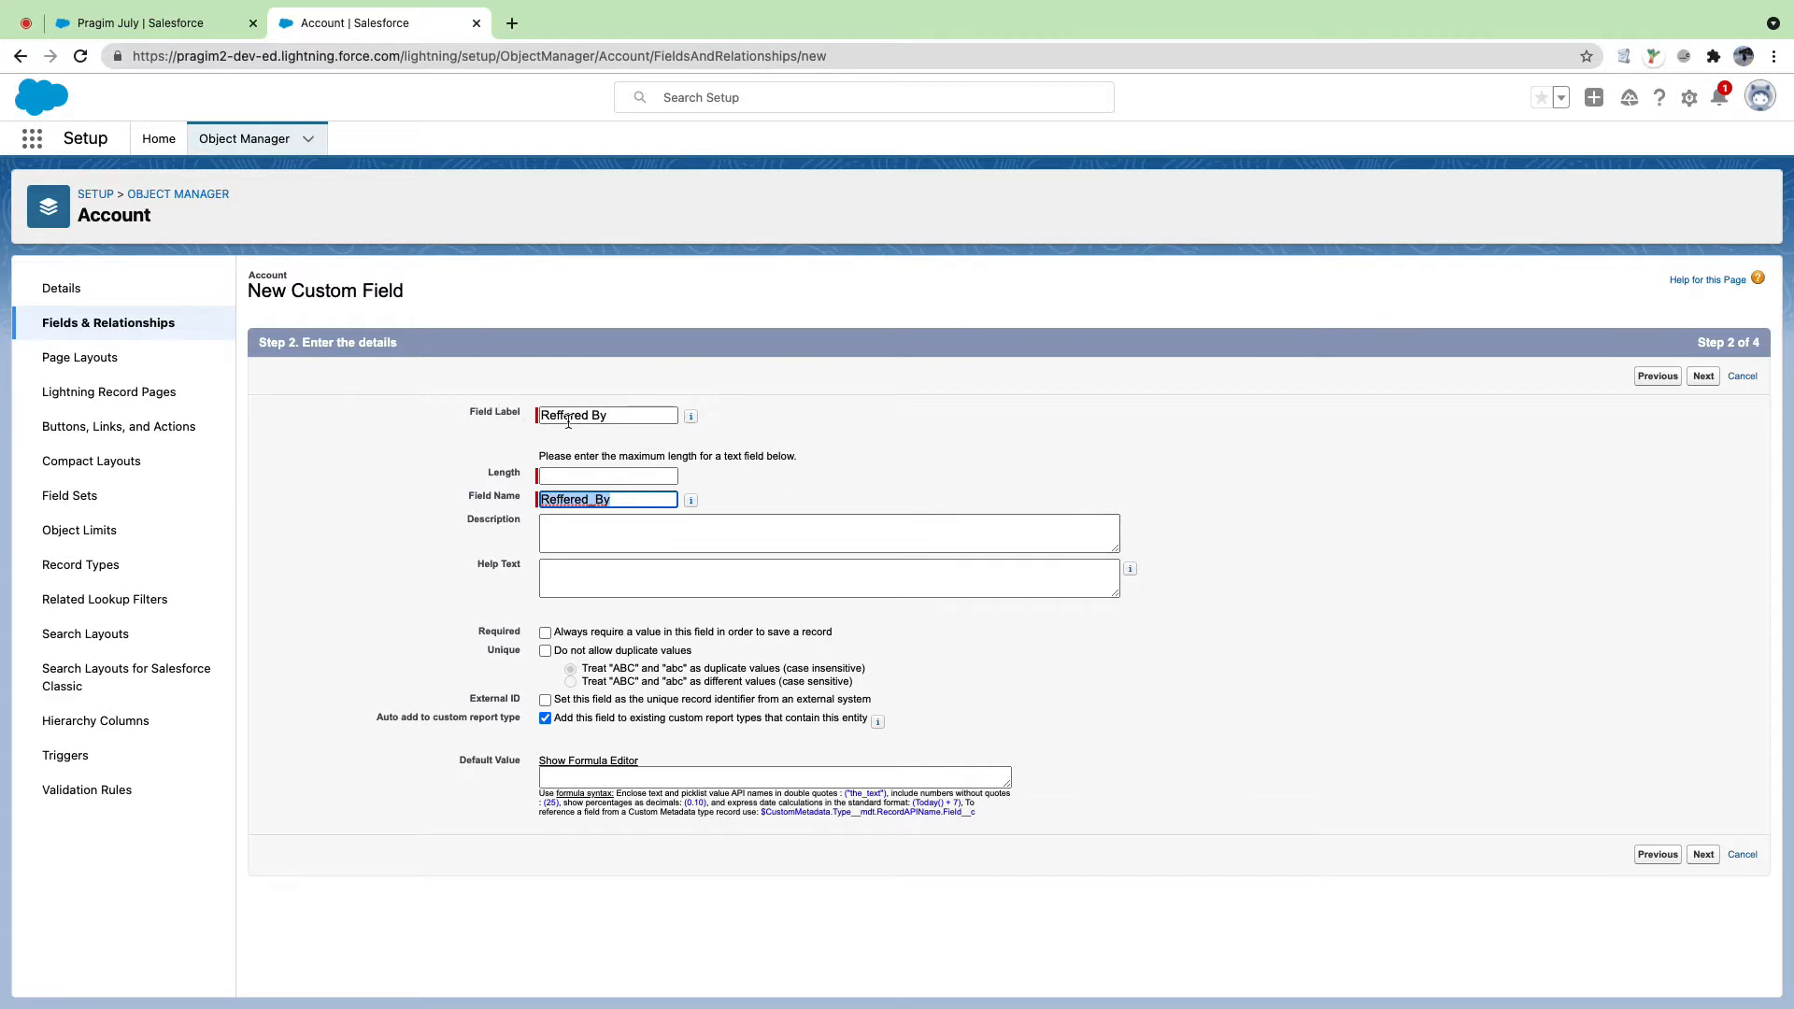
{"action": "left_click", "coordinate": [149, 24]}
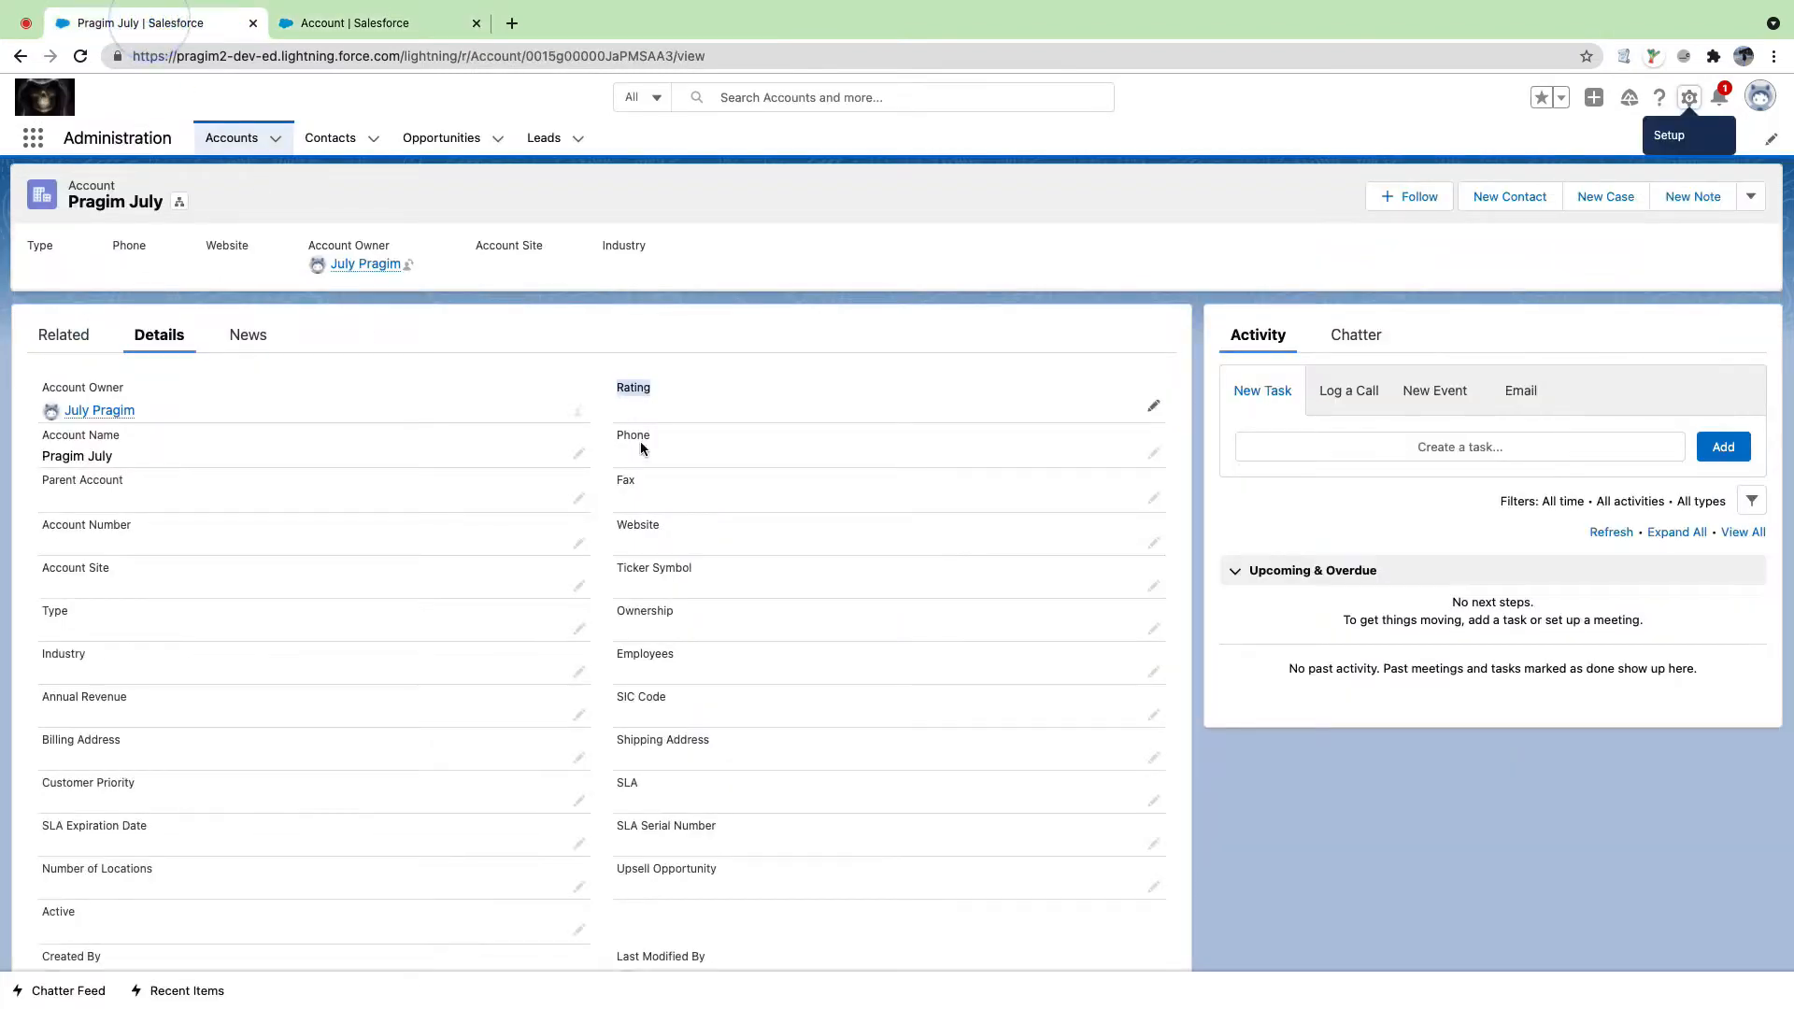
{"action": "left_click_drag", "start_coordinate": [614, 743], "coordinate": [693, 744]}
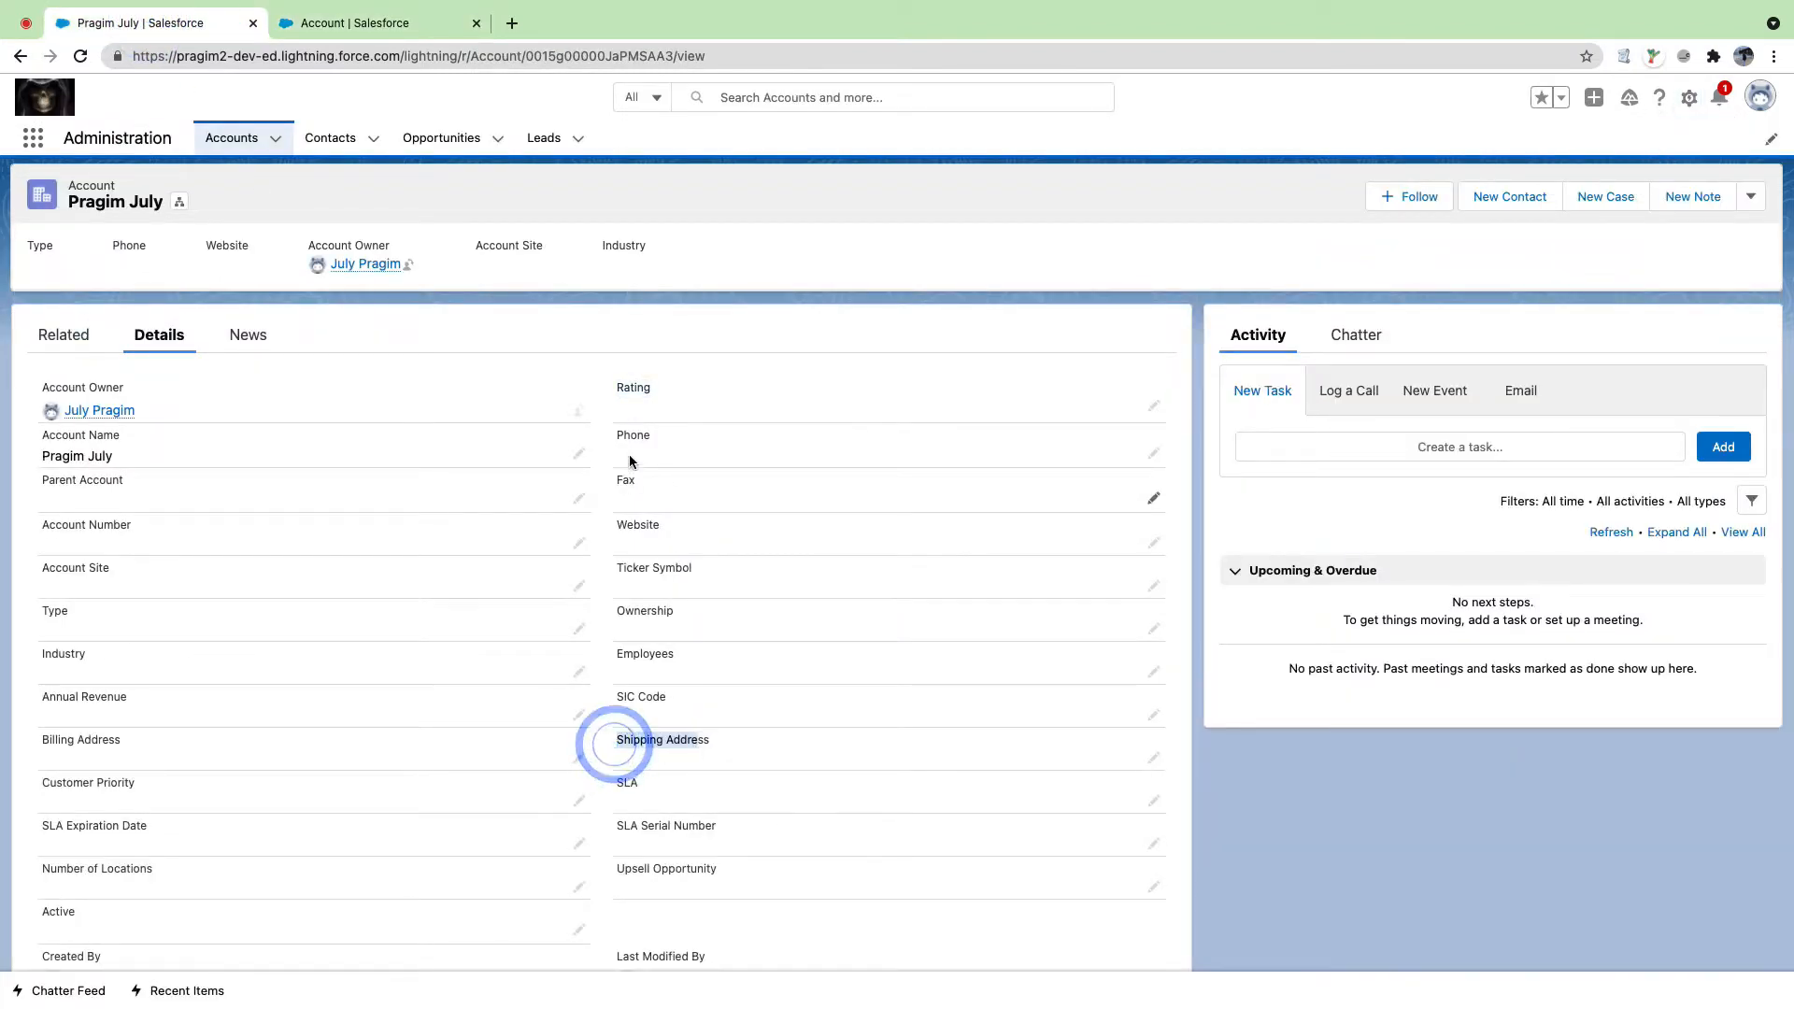
{"action": "left_click", "coordinate": [360, 23]}
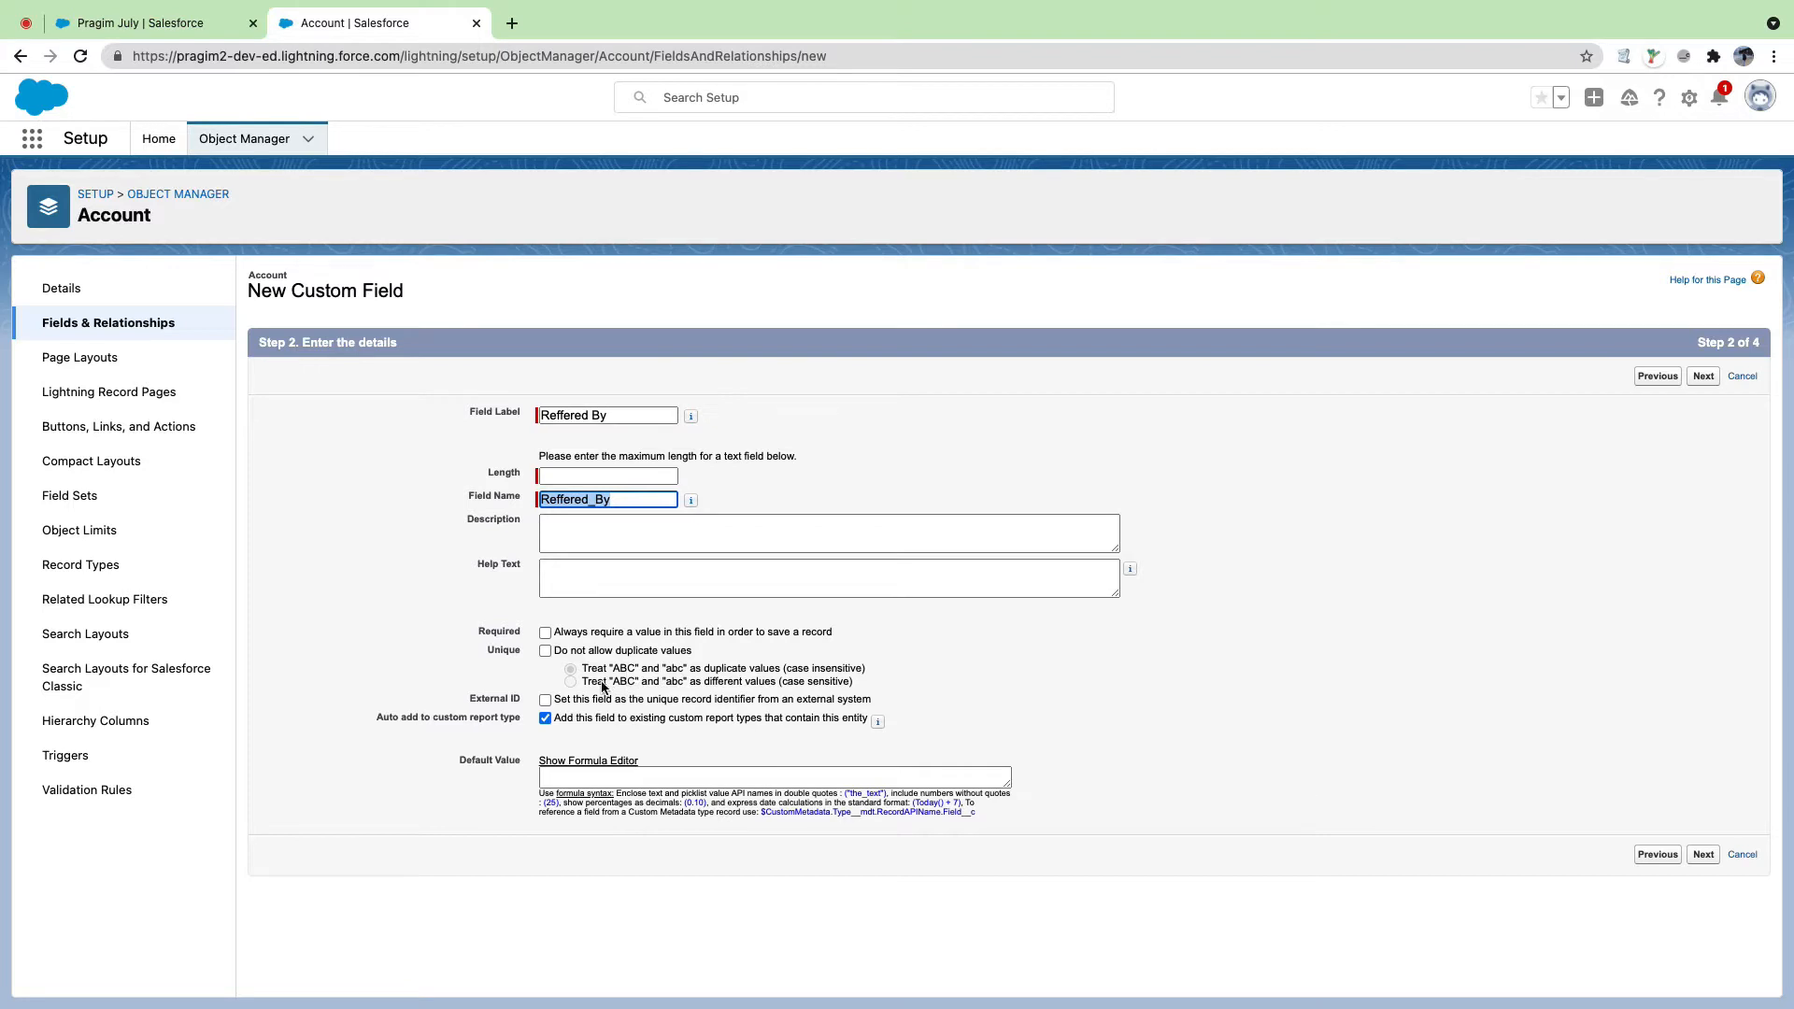
Step: Fix the missing-length error by setting Reffered By's length to 80, then advance to field-level security
{"action": "left_click_drag", "start_coordinate": [584, 685], "coordinate": [861, 692]}
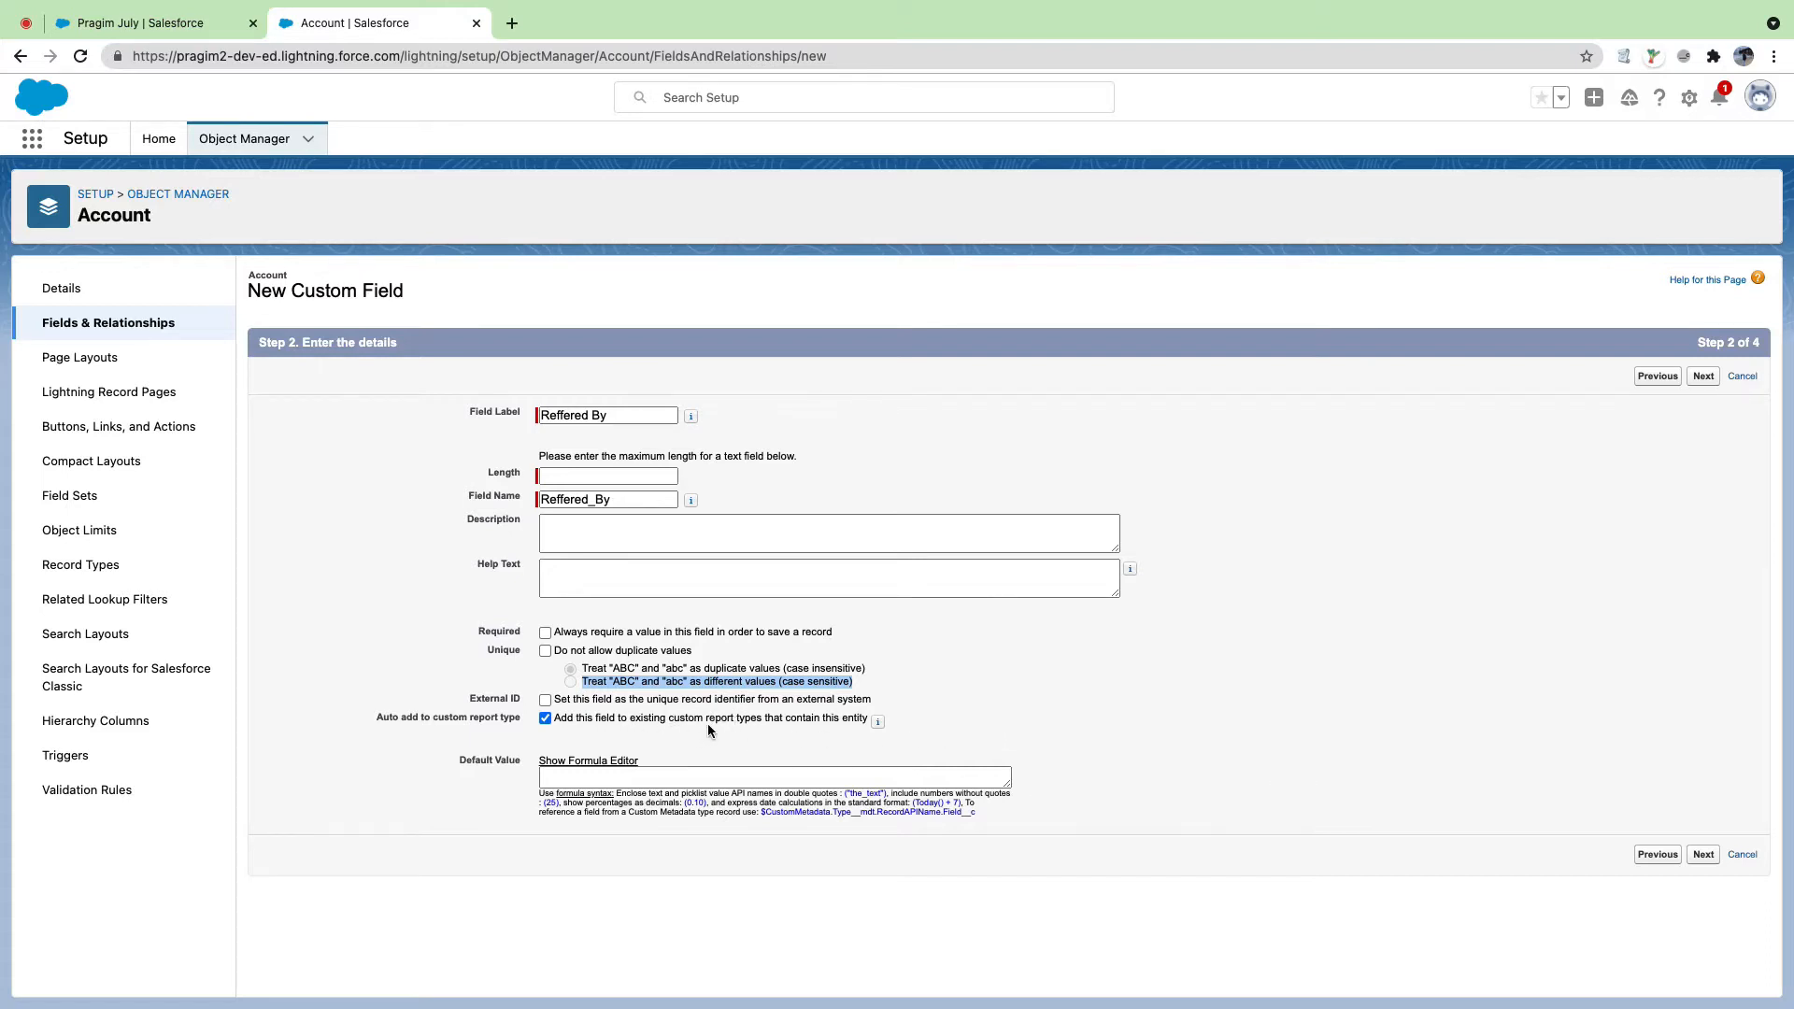
{"action": "left_click", "coordinate": [1703, 854]}
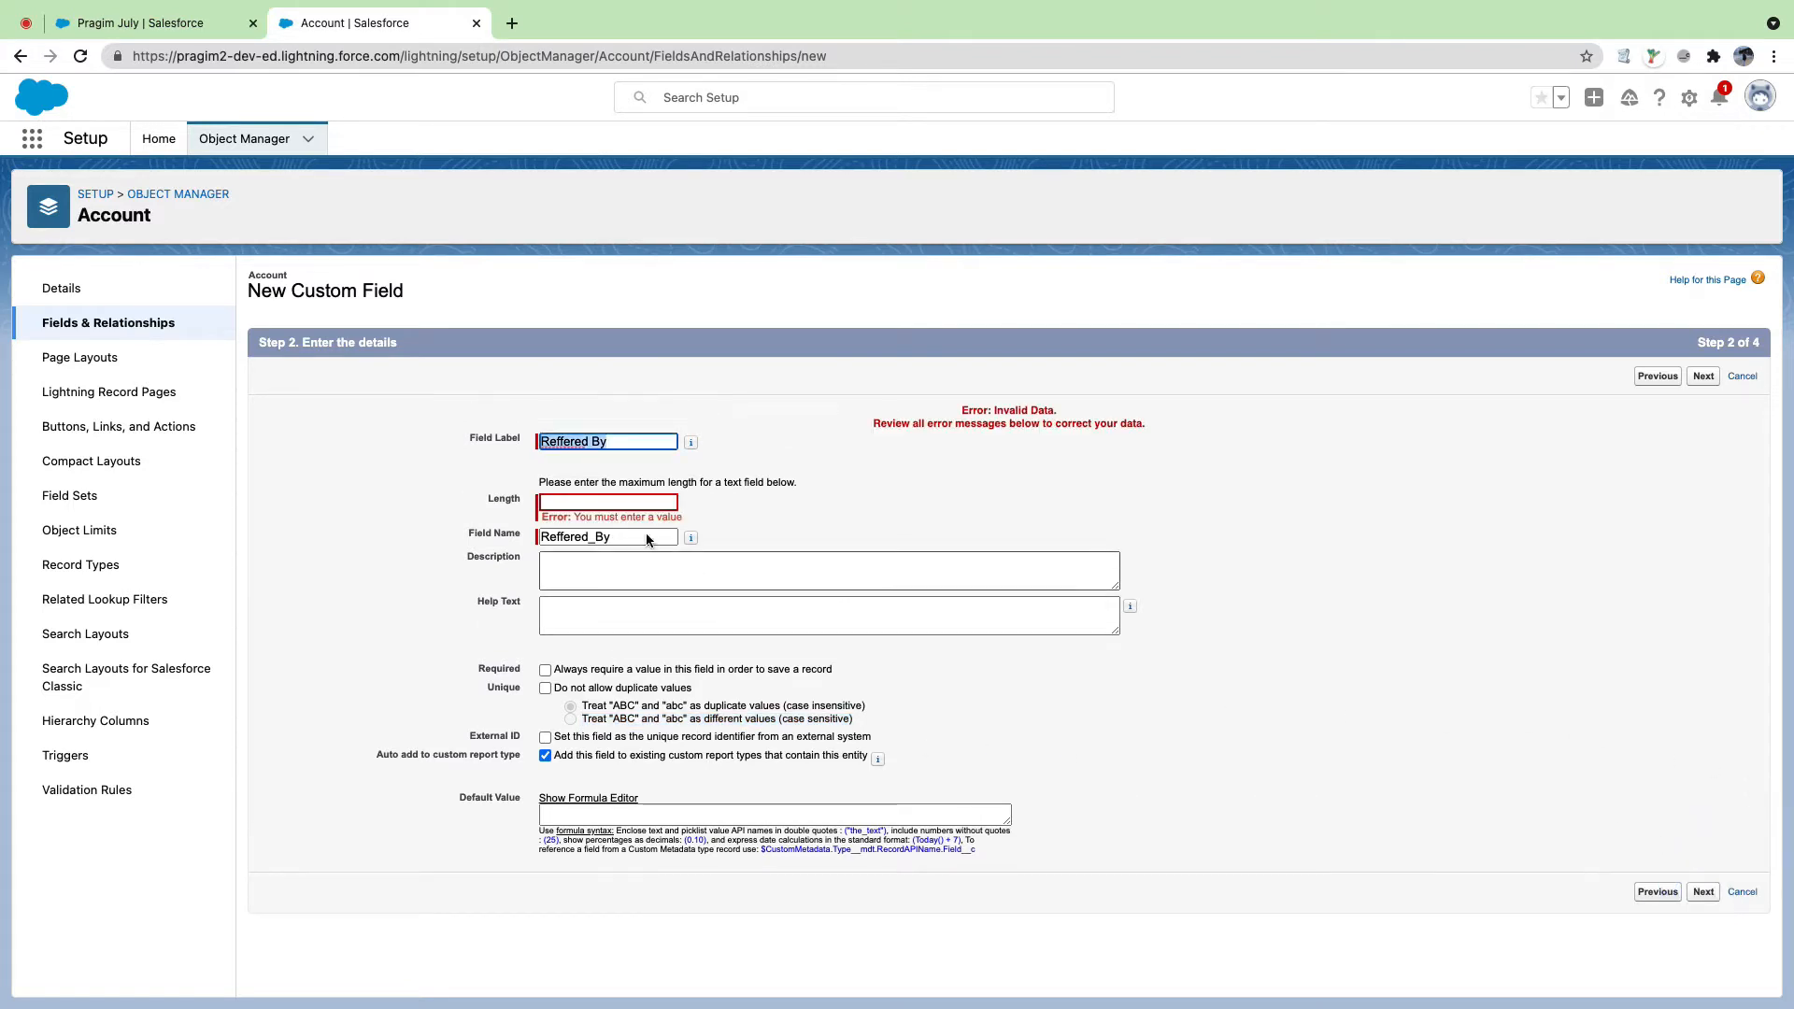
{"action": "left_click", "coordinate": [612, 502]}
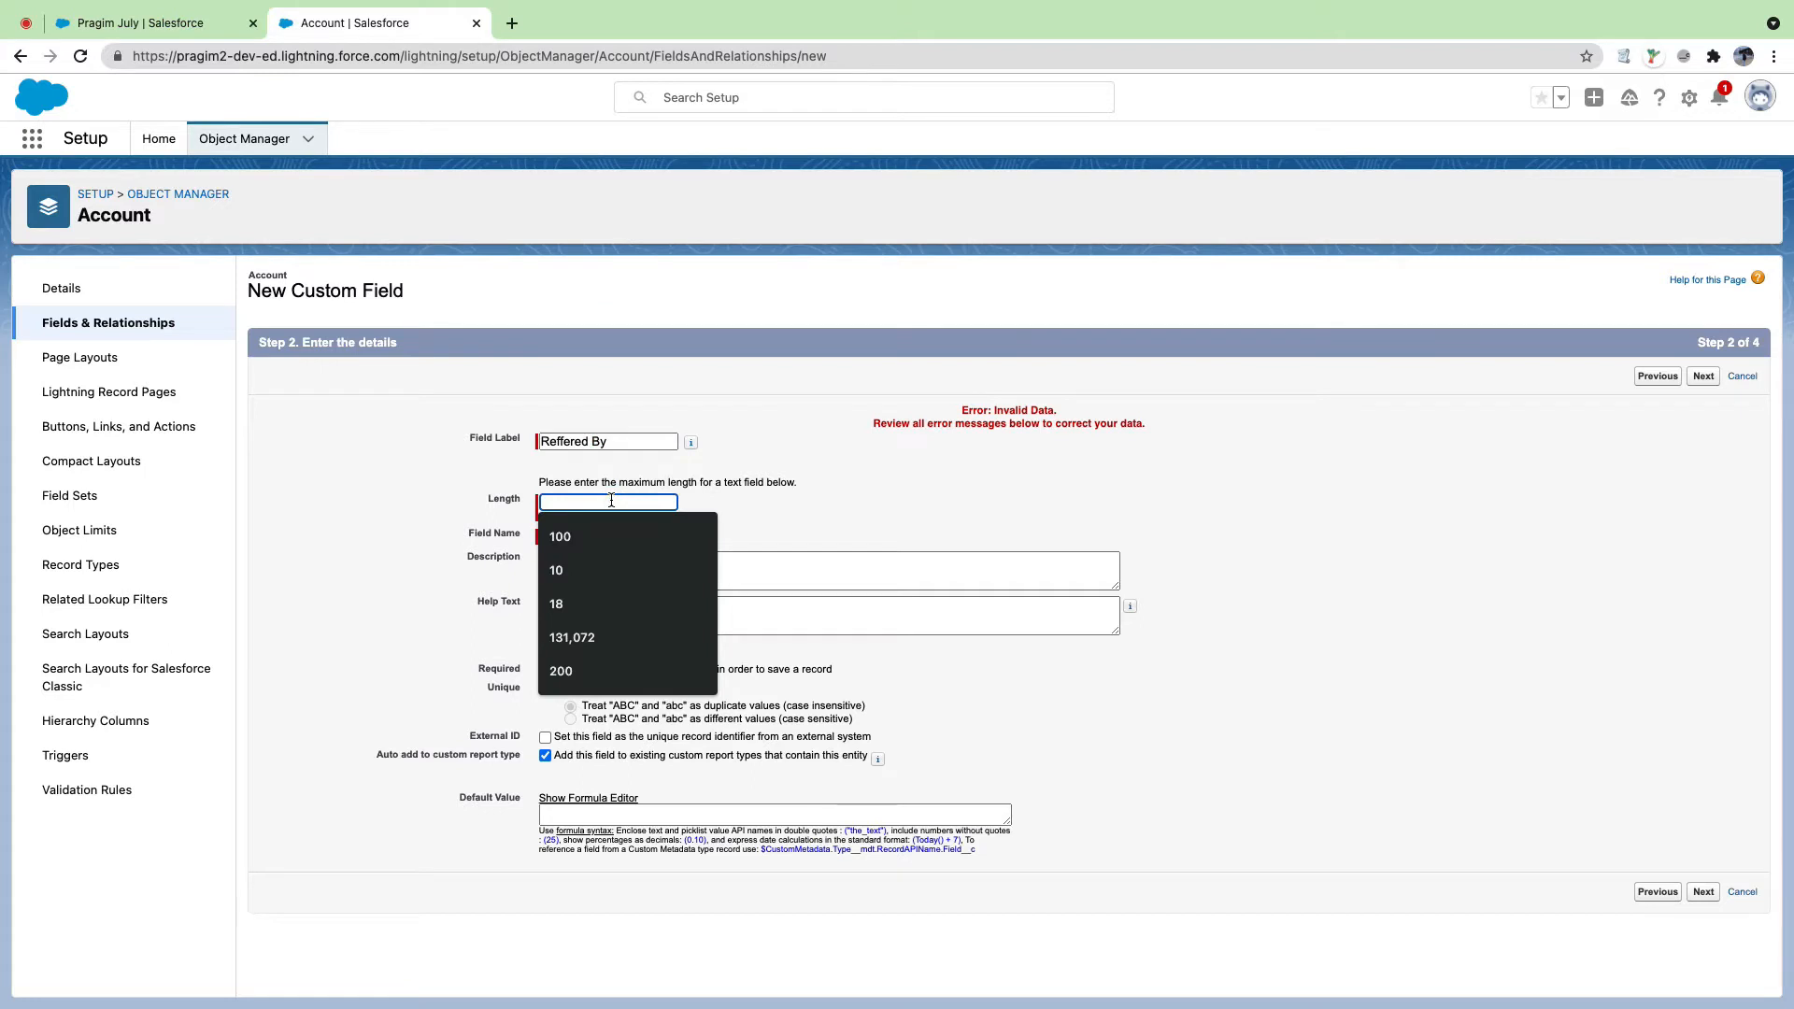
{"action": "type", "text": "80"}
{"action": "left_click", "coordinate": [1521, 662]}
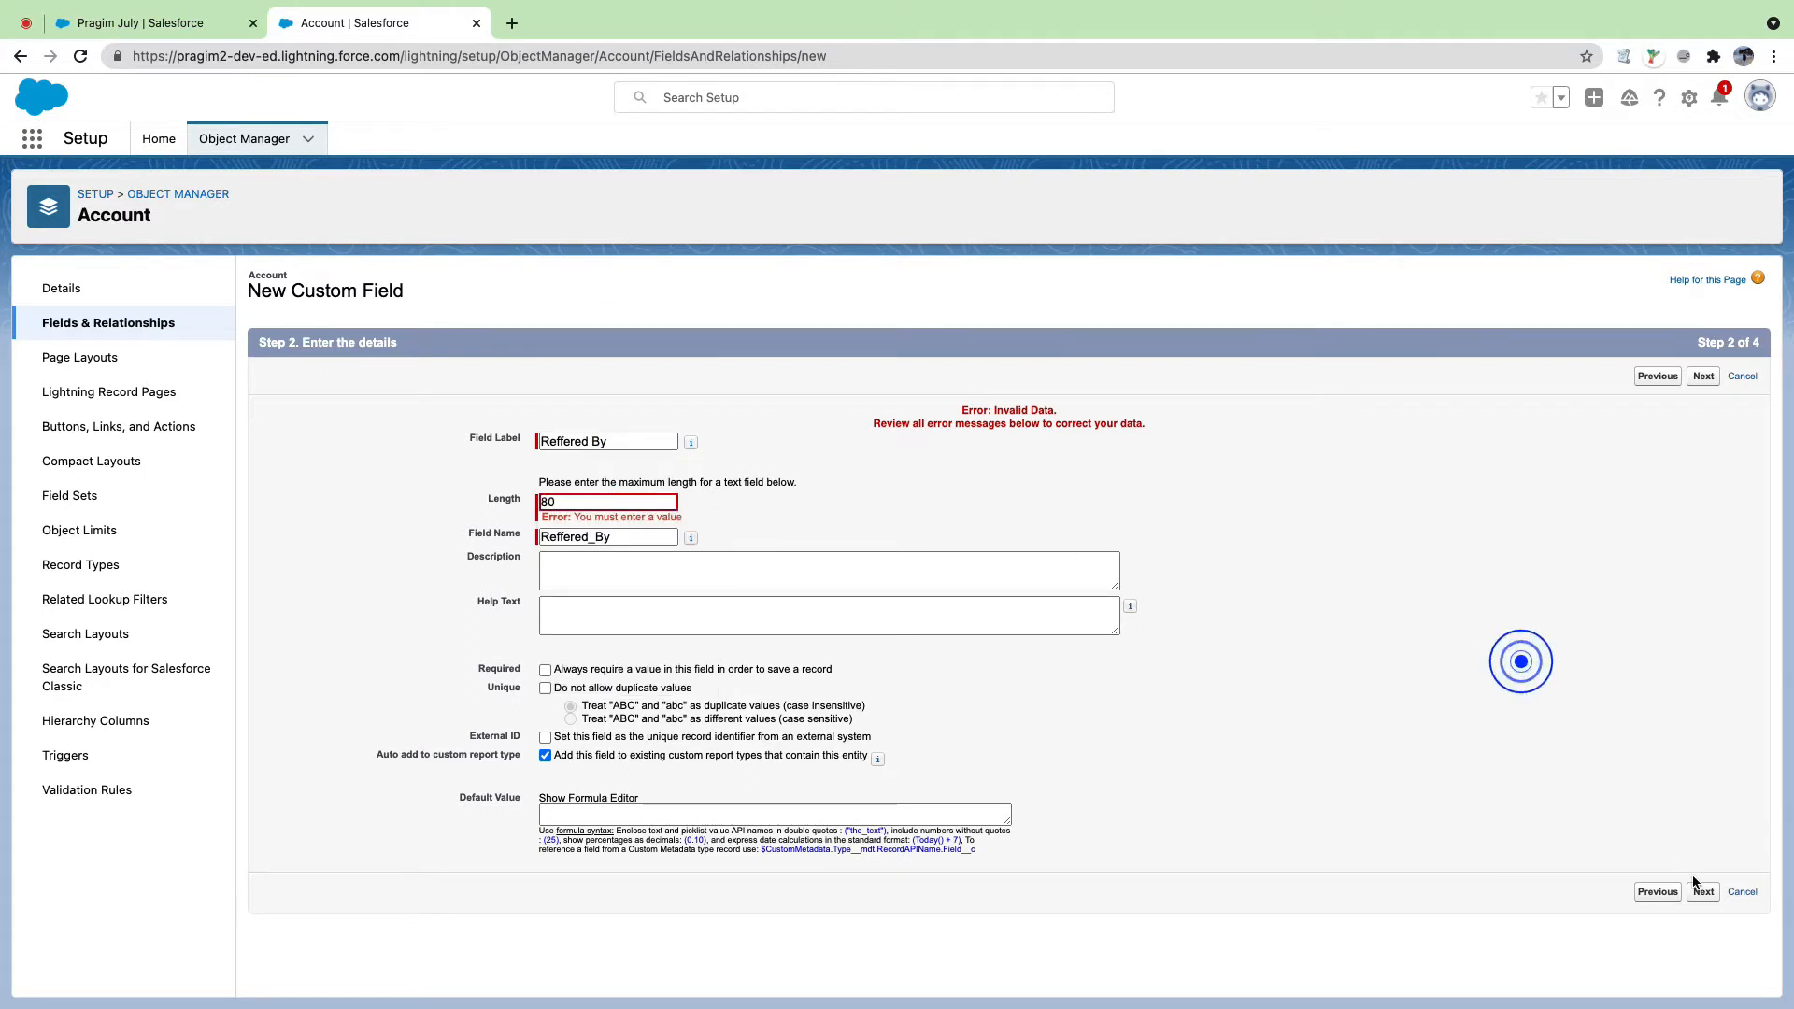
{"action": "left_click", "coordinate": [1701, 890]}
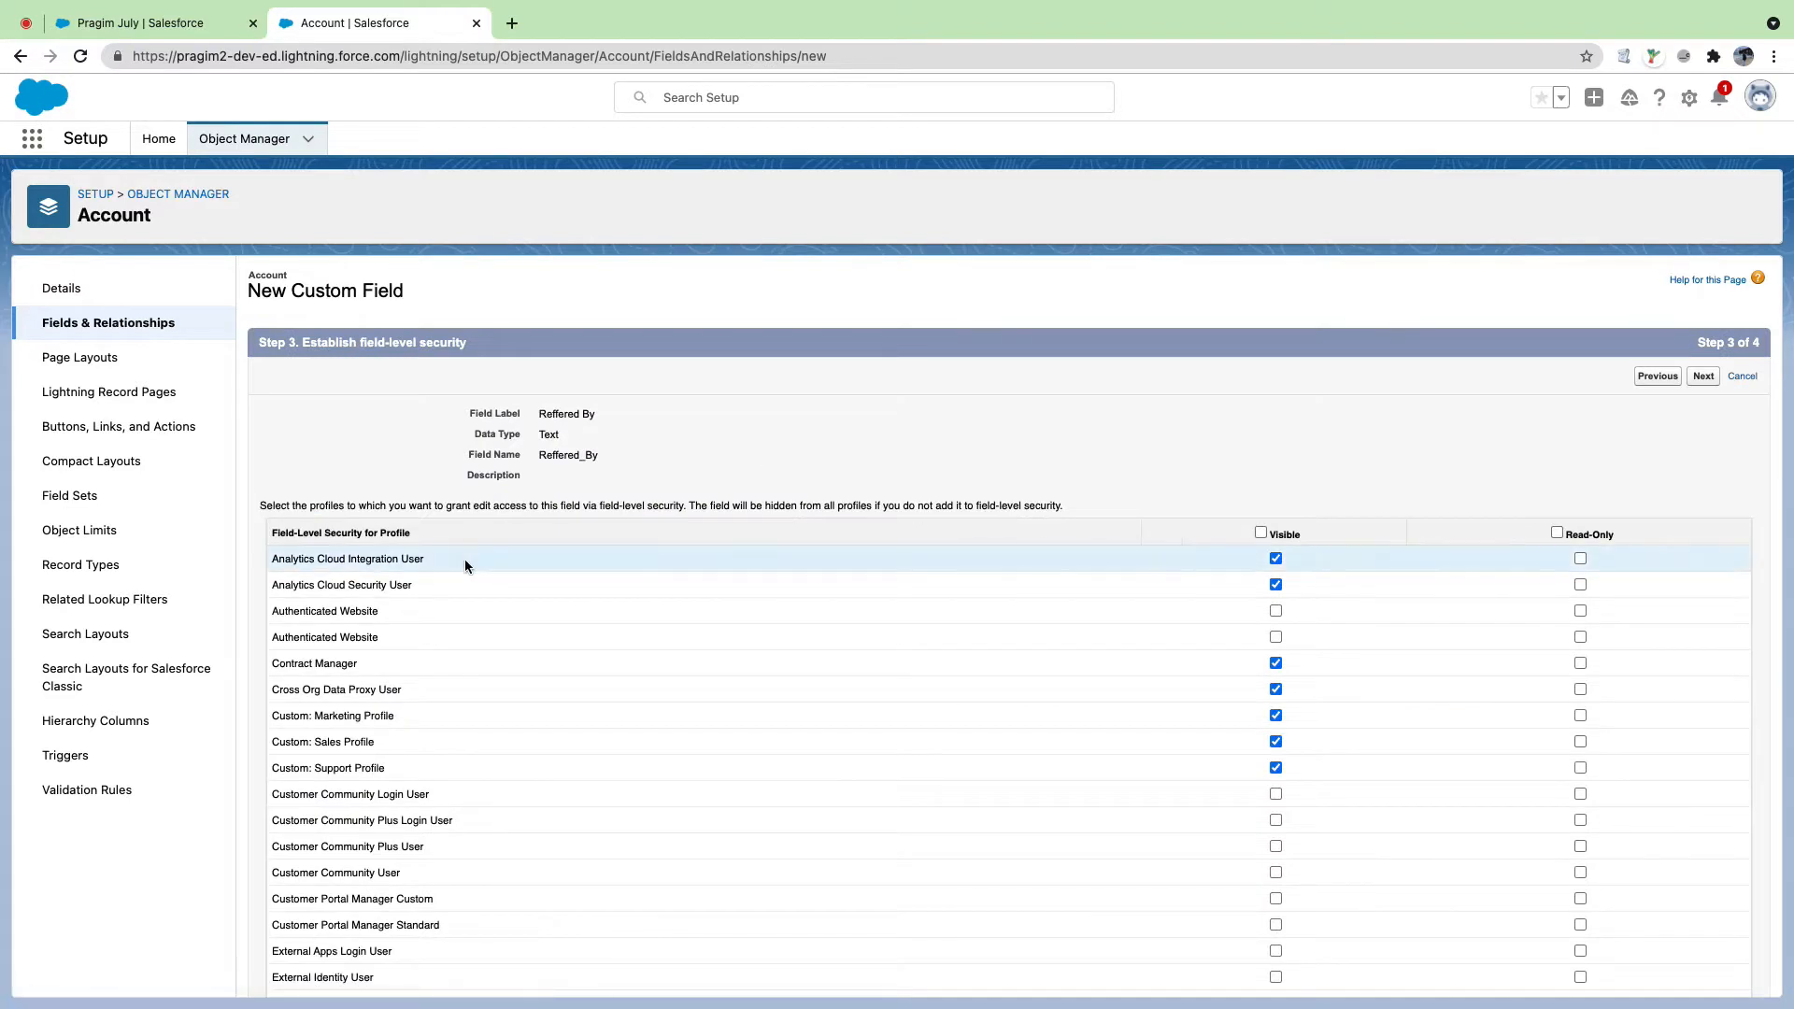
Step: Mark Reffered By visible for every profile, keep all four Account layouts checked, and save
{"action": "left_click_drag", "start_coordinate": [271, 529], "coordinate": [416, 533]}
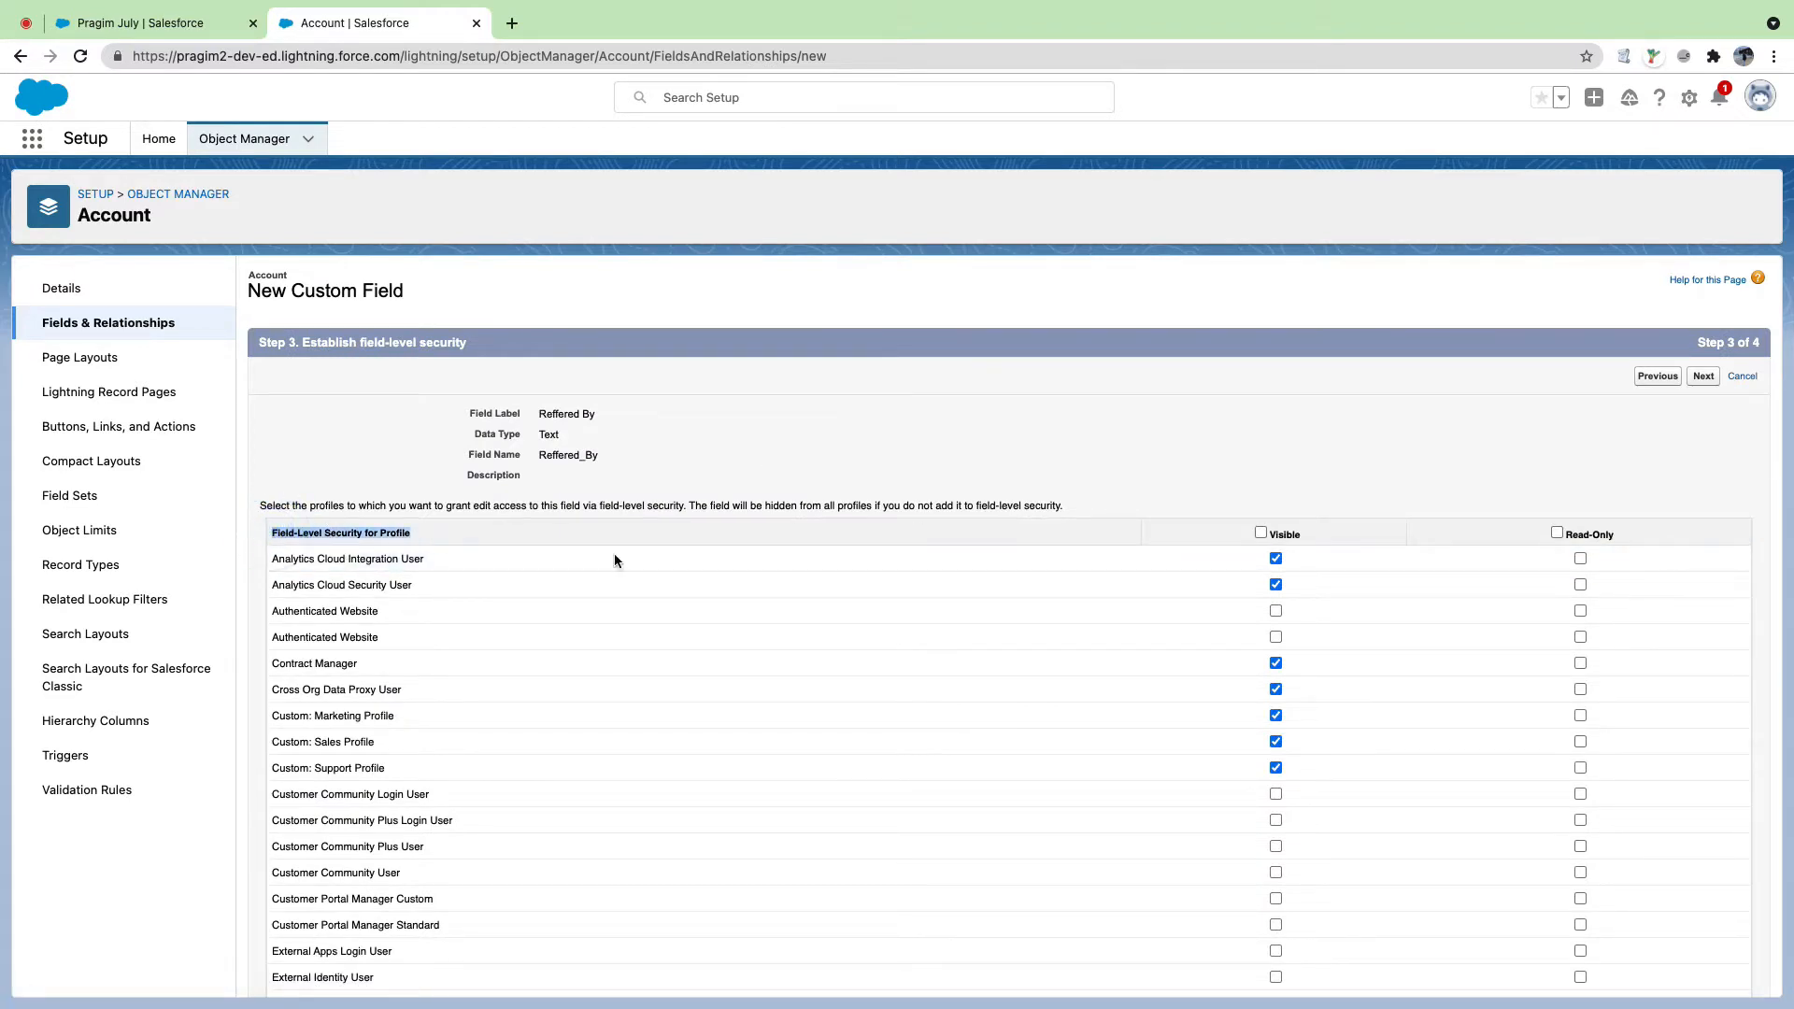
{"action": "left_click", "coordinate": [1260, 531]}
{"action": "left_click", "coordinate": [1704, 378]}
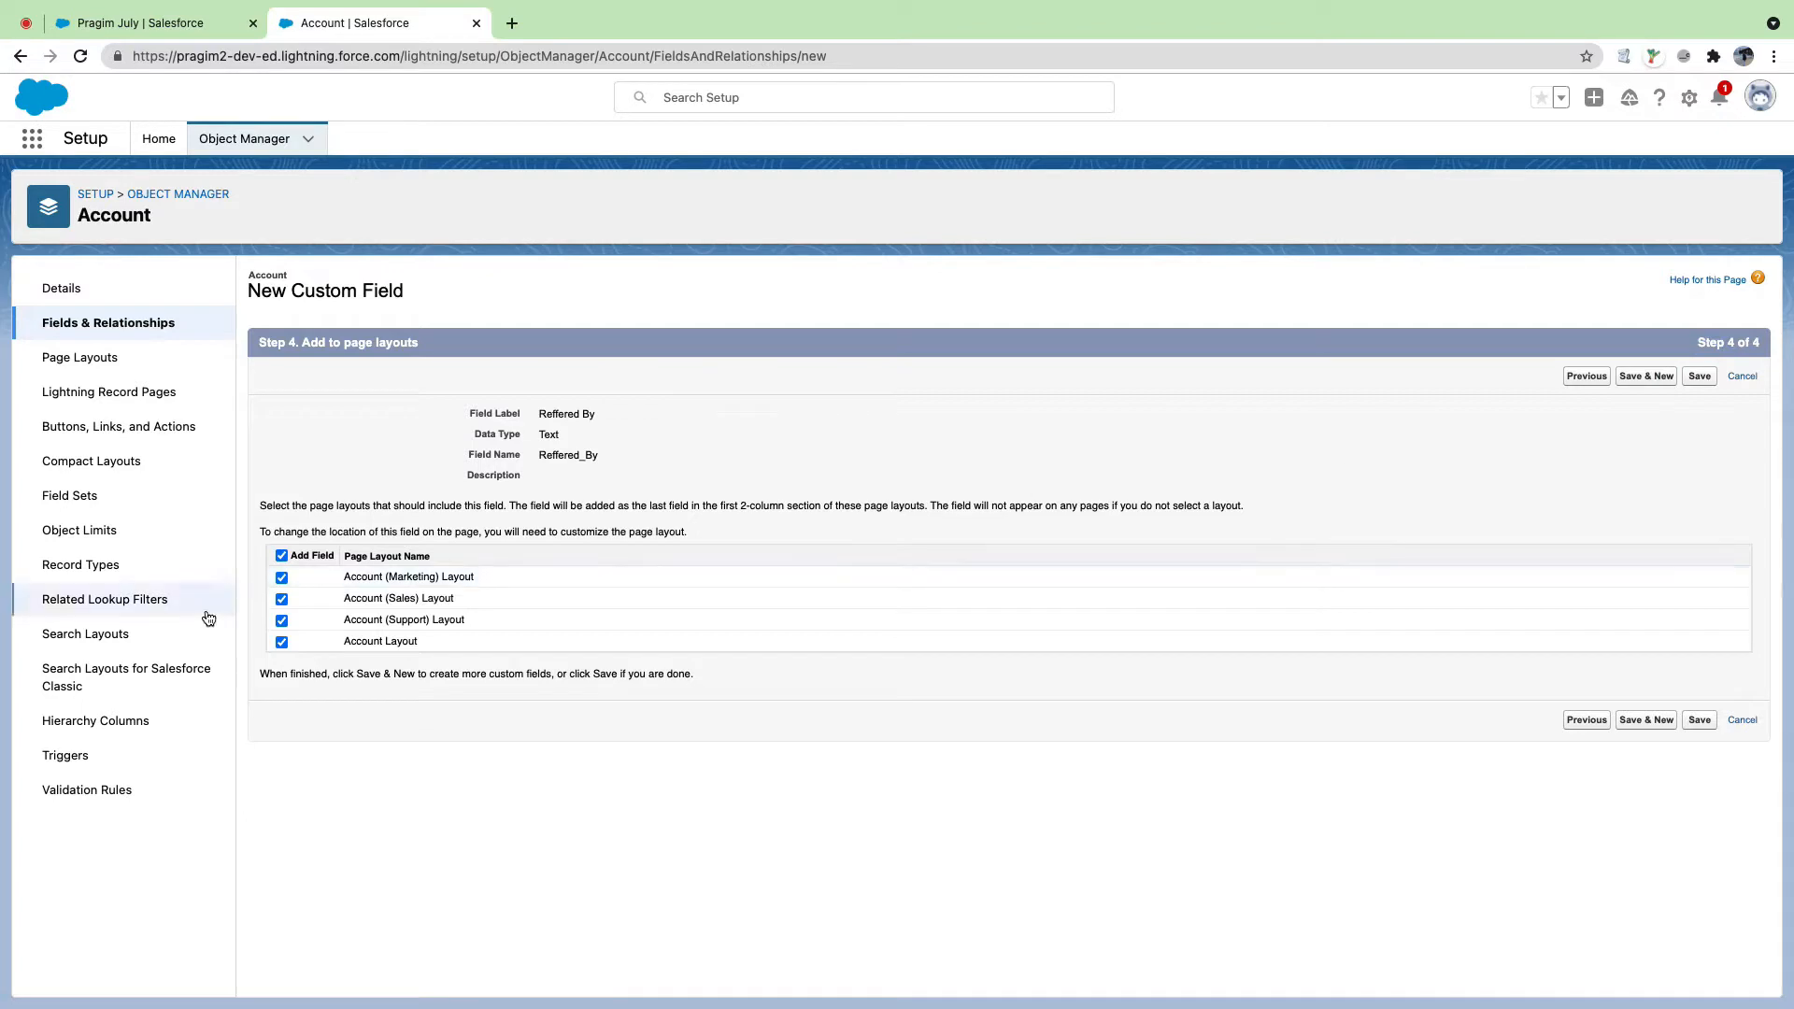
{"action": "left_click_drag", "start_coordinate": [545, 413], "coordinate": [609, 411]}
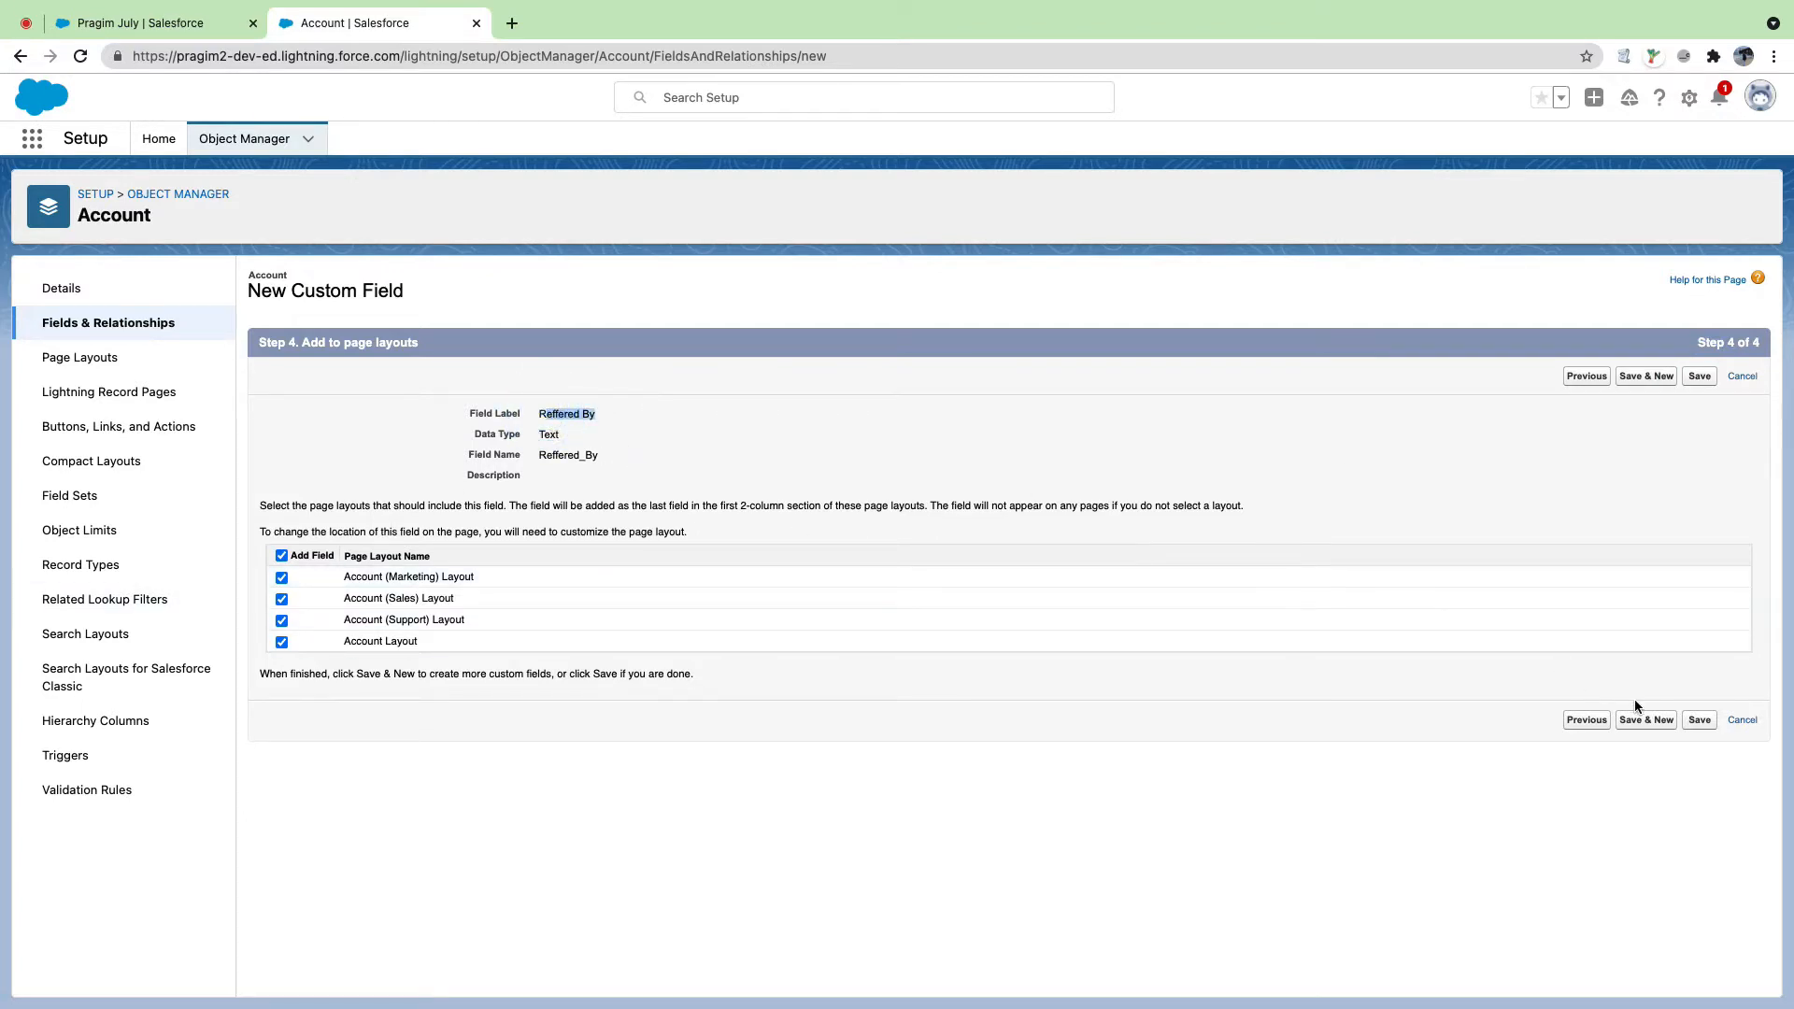
{"action": "left_click", "coordinate": [1700, 720]}
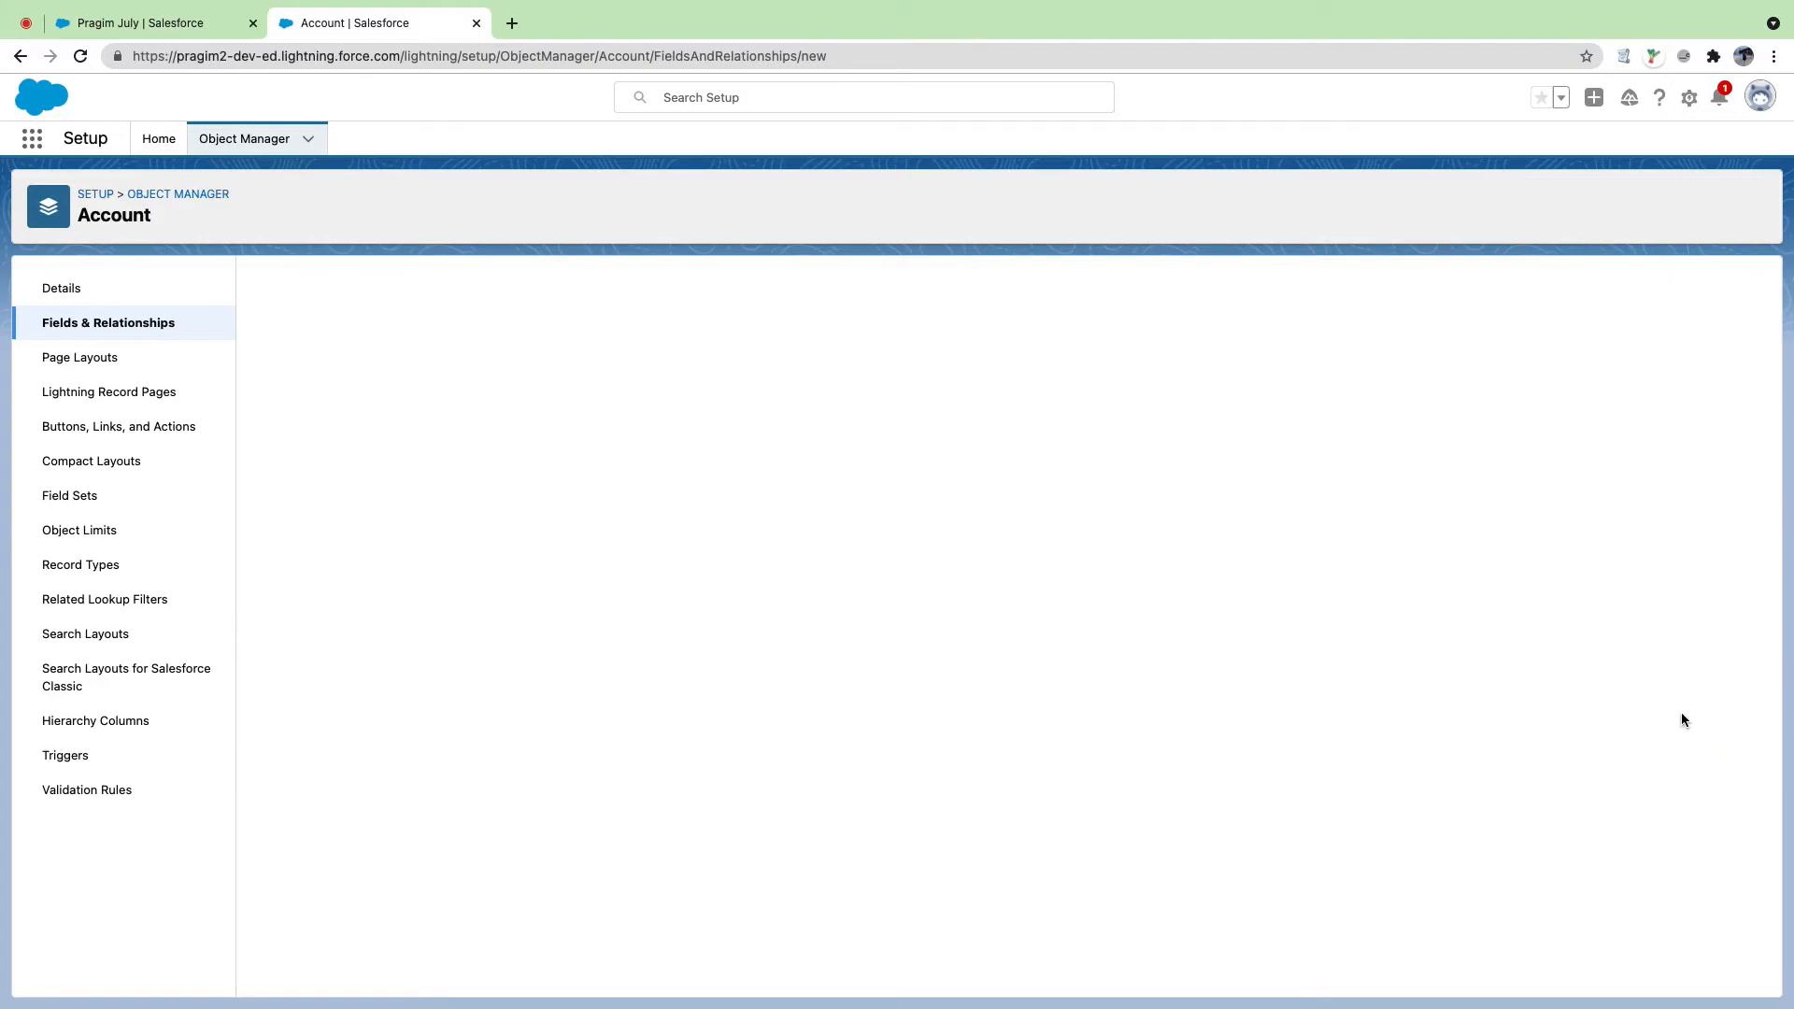
Step: Reload the Pragim July account tab, view its Details down to Description, and open Inspect
{"action": "left_click", "coordinate": [138, 24]}
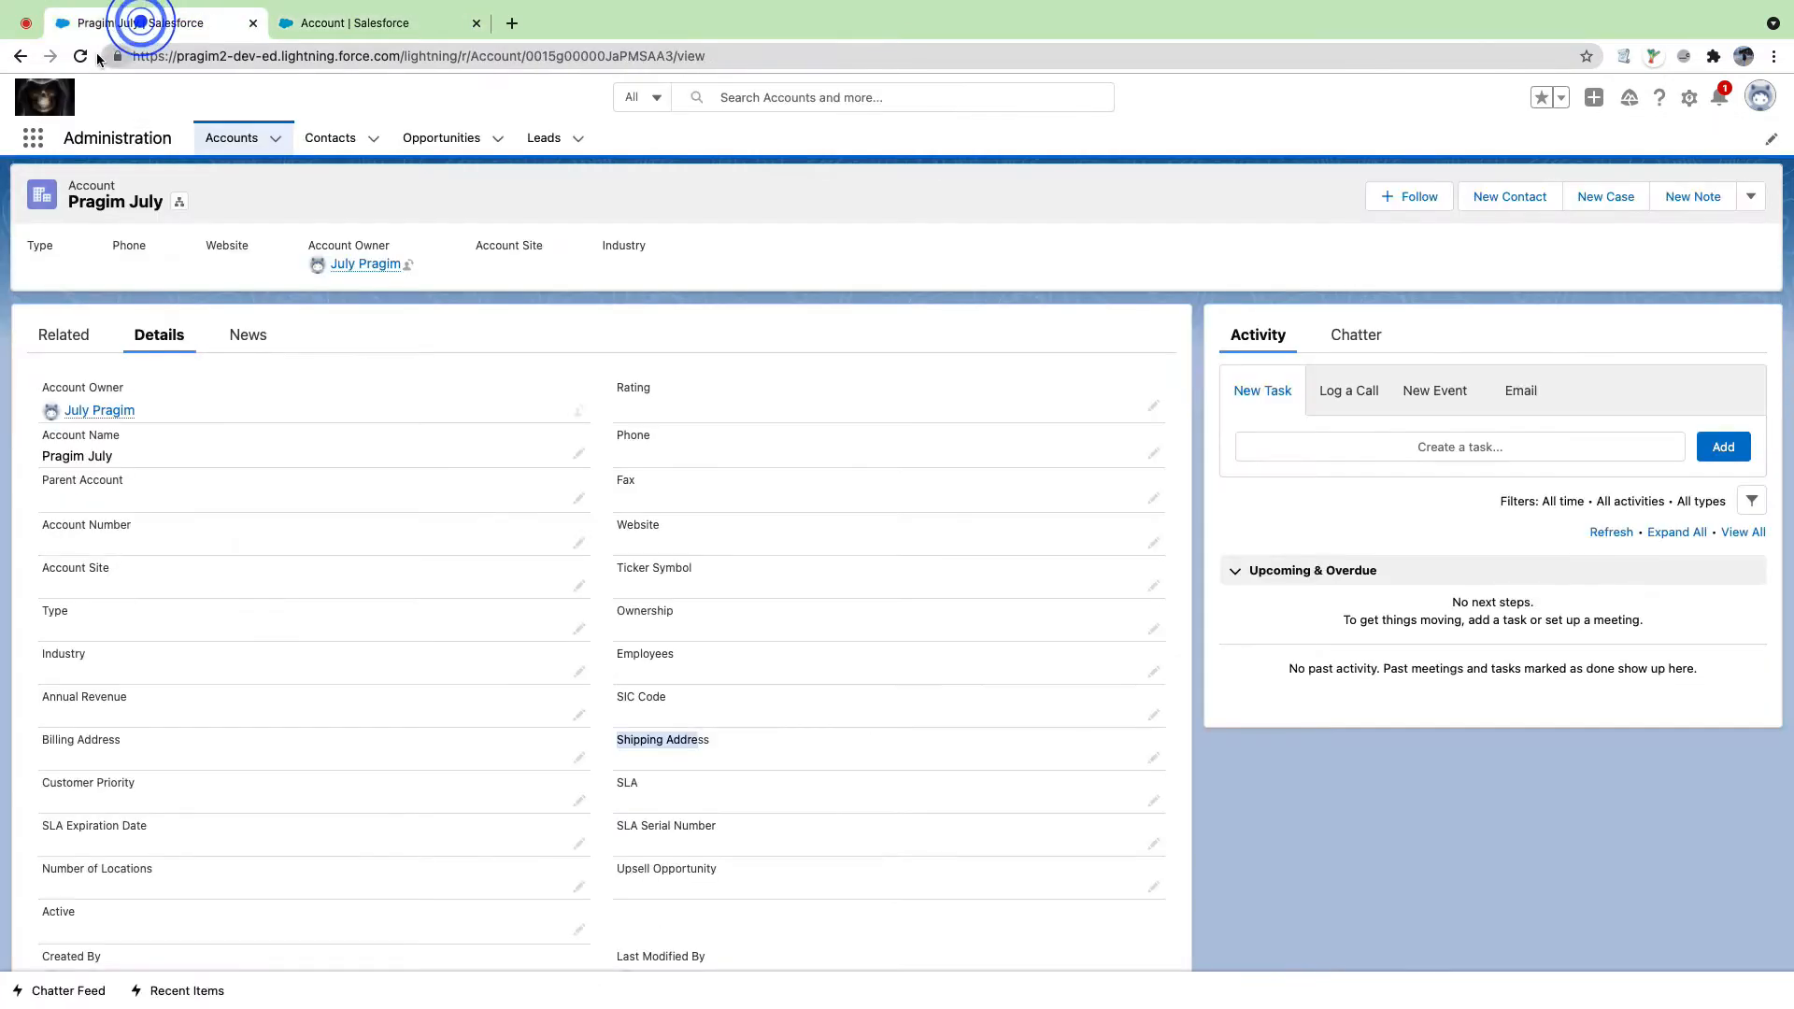
{"action": "left_click", "coordinate": [81, 56]}
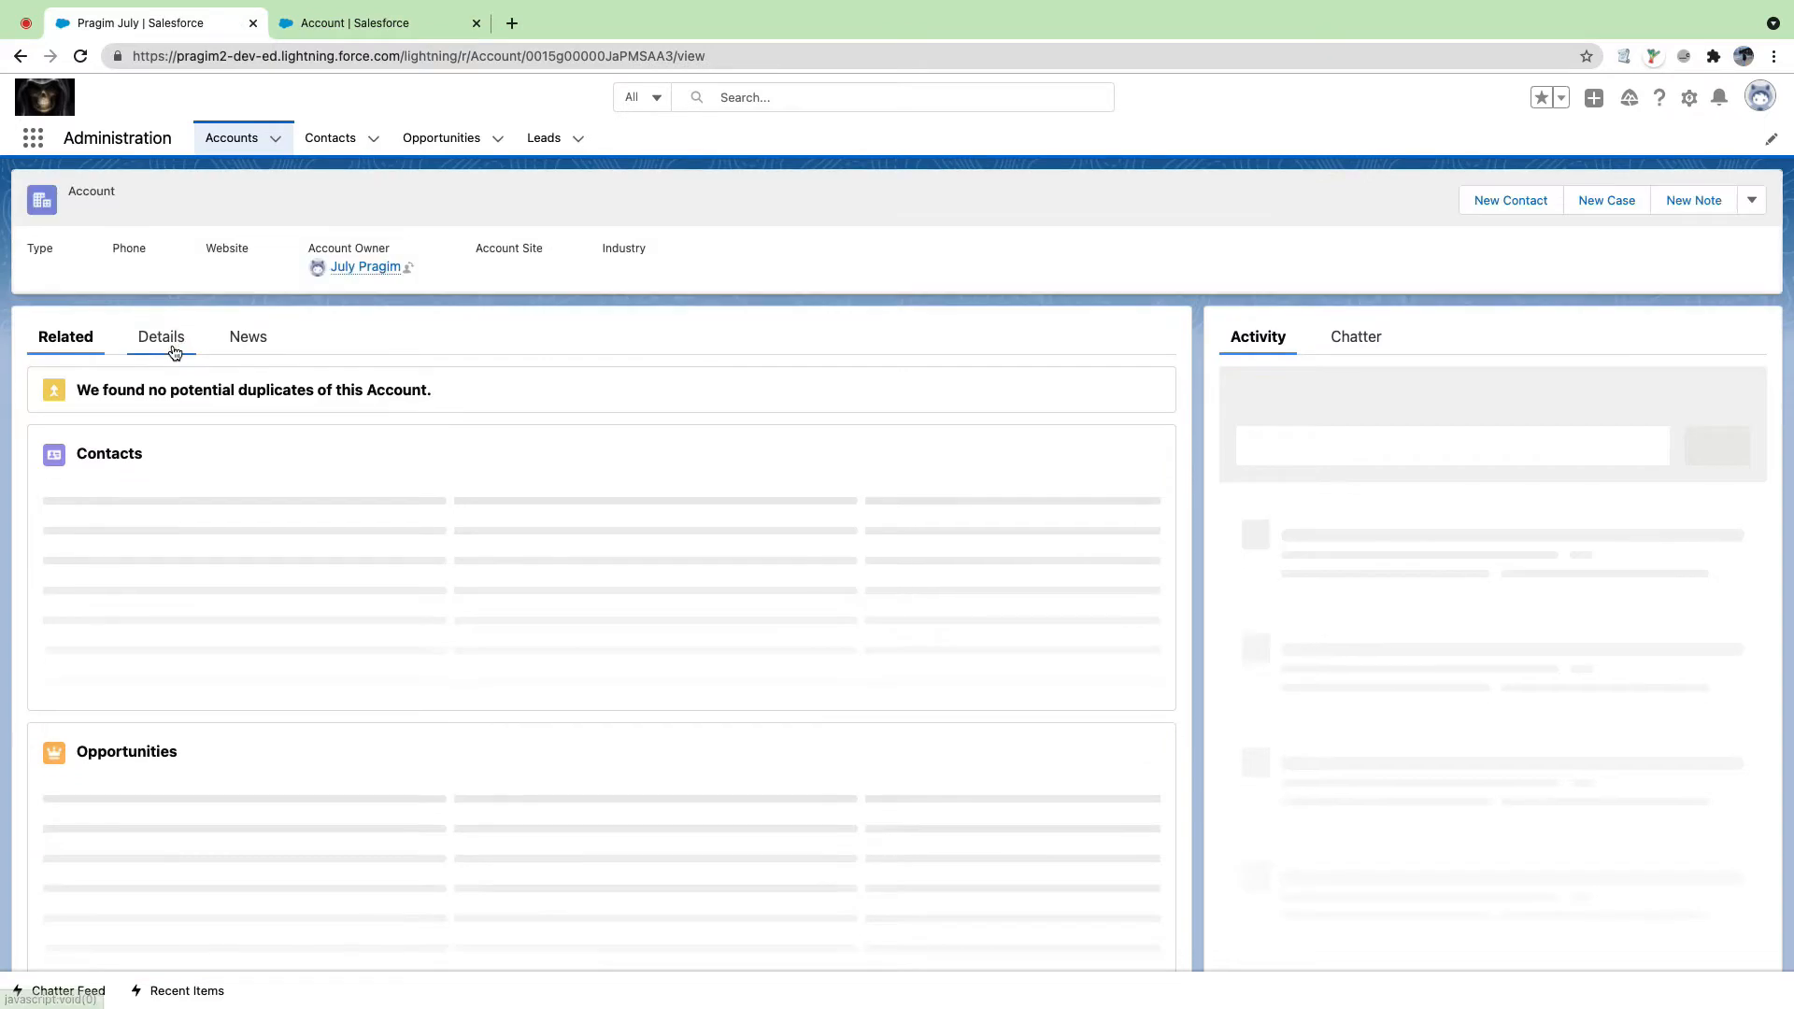
{"action": "left_click", "coordinate": [175, 352]}
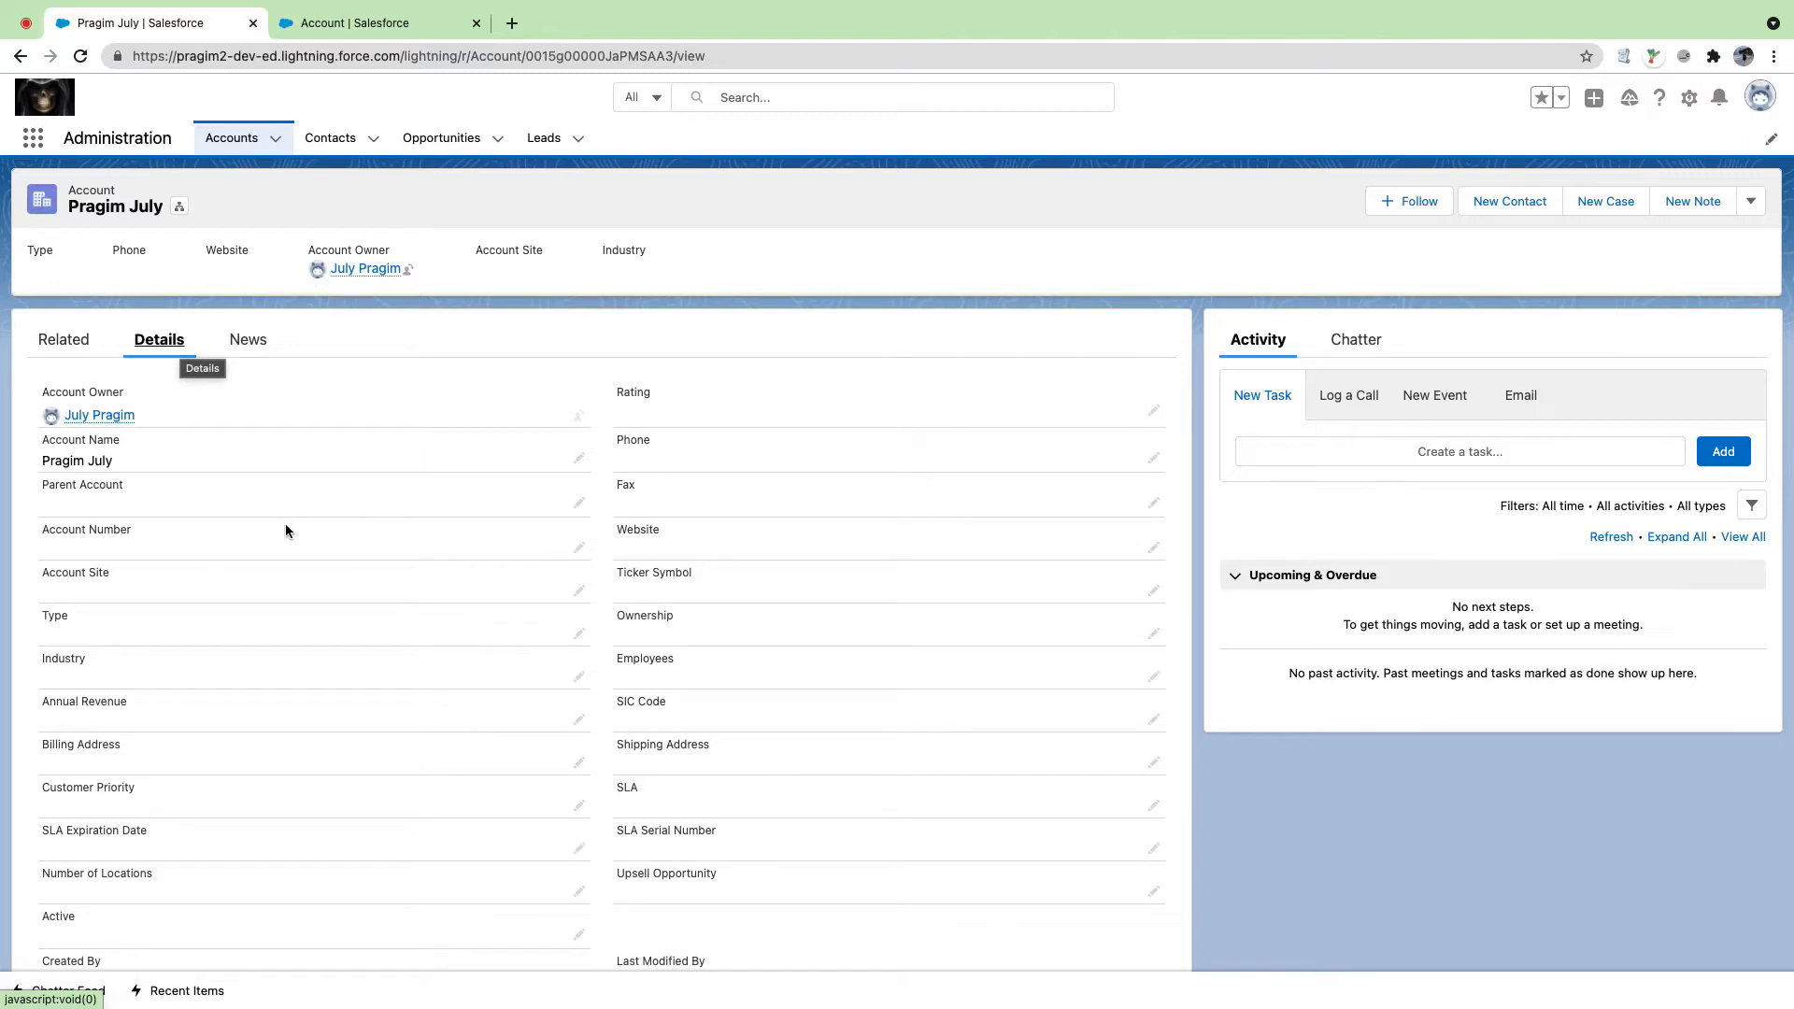
{"action": "left_click", "coordinate": [1222, 790]}
{"action": "scroll", "coordinate": [403, 479], "scroll_direction": "down", "scroll_amount": 3}
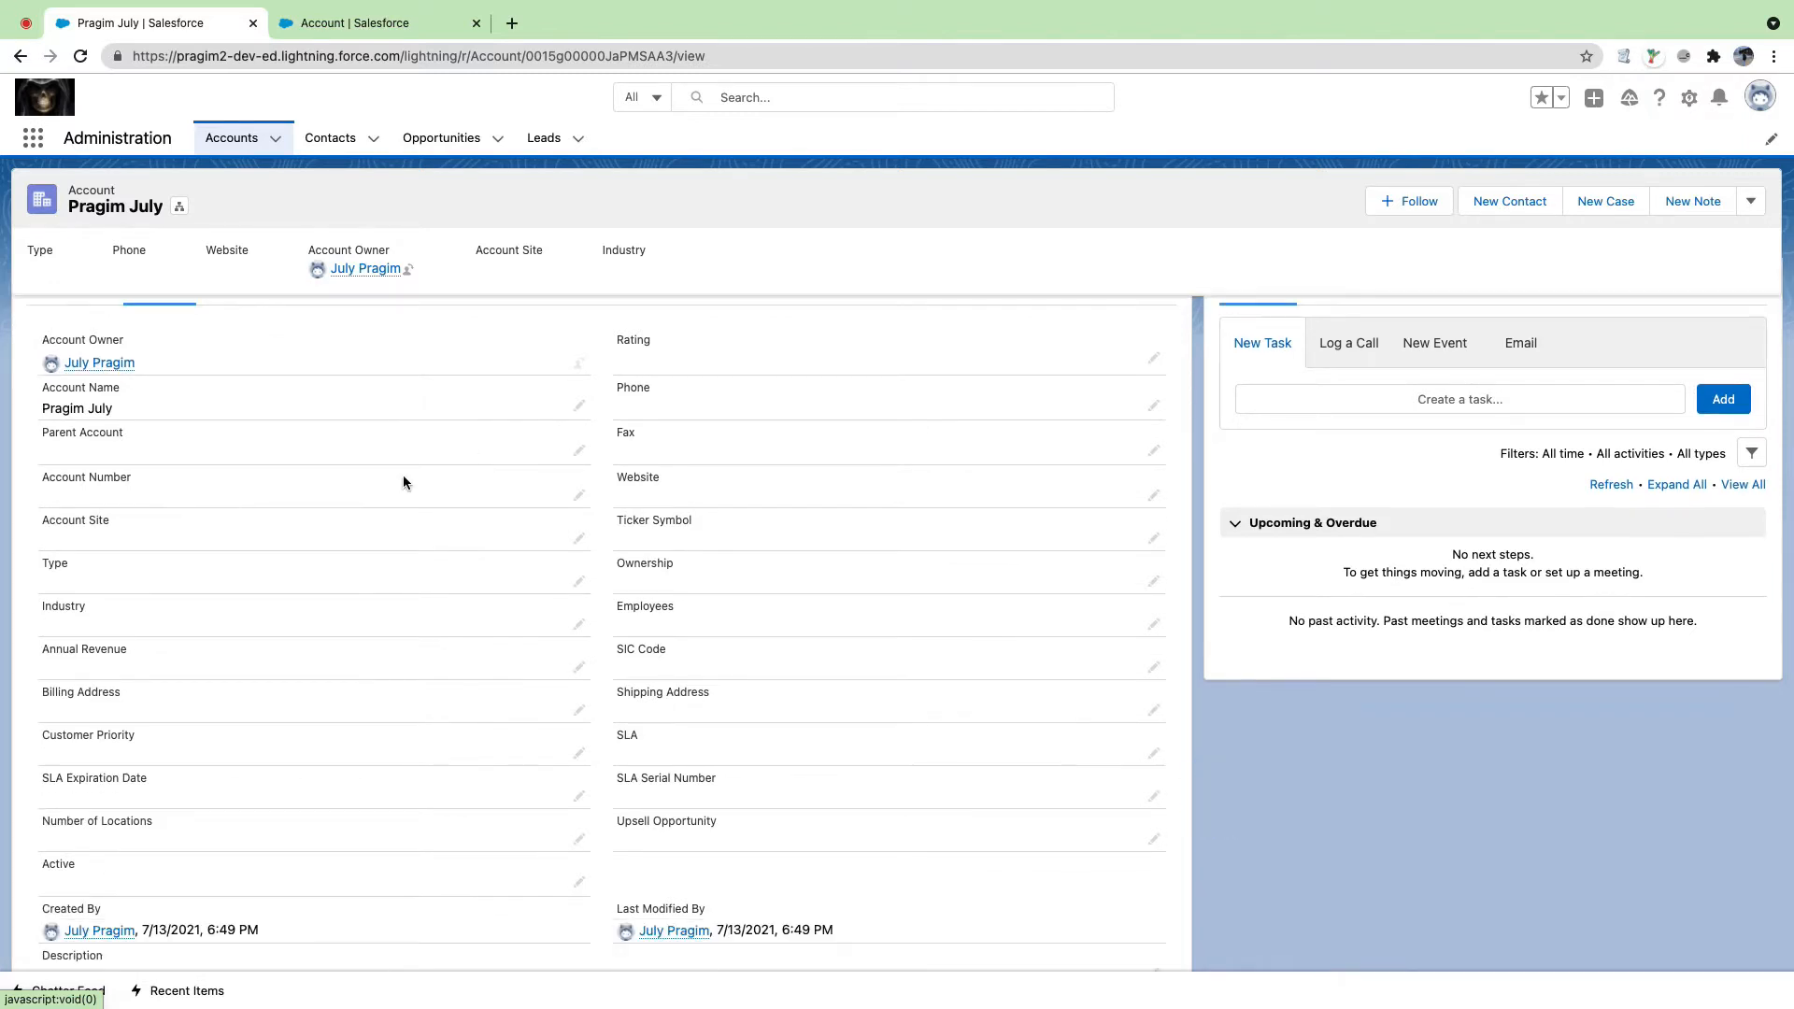
{"action": "scroll", "coordinate": [401, 476], "scroll_direction": "up", "scroll_amount": 3}
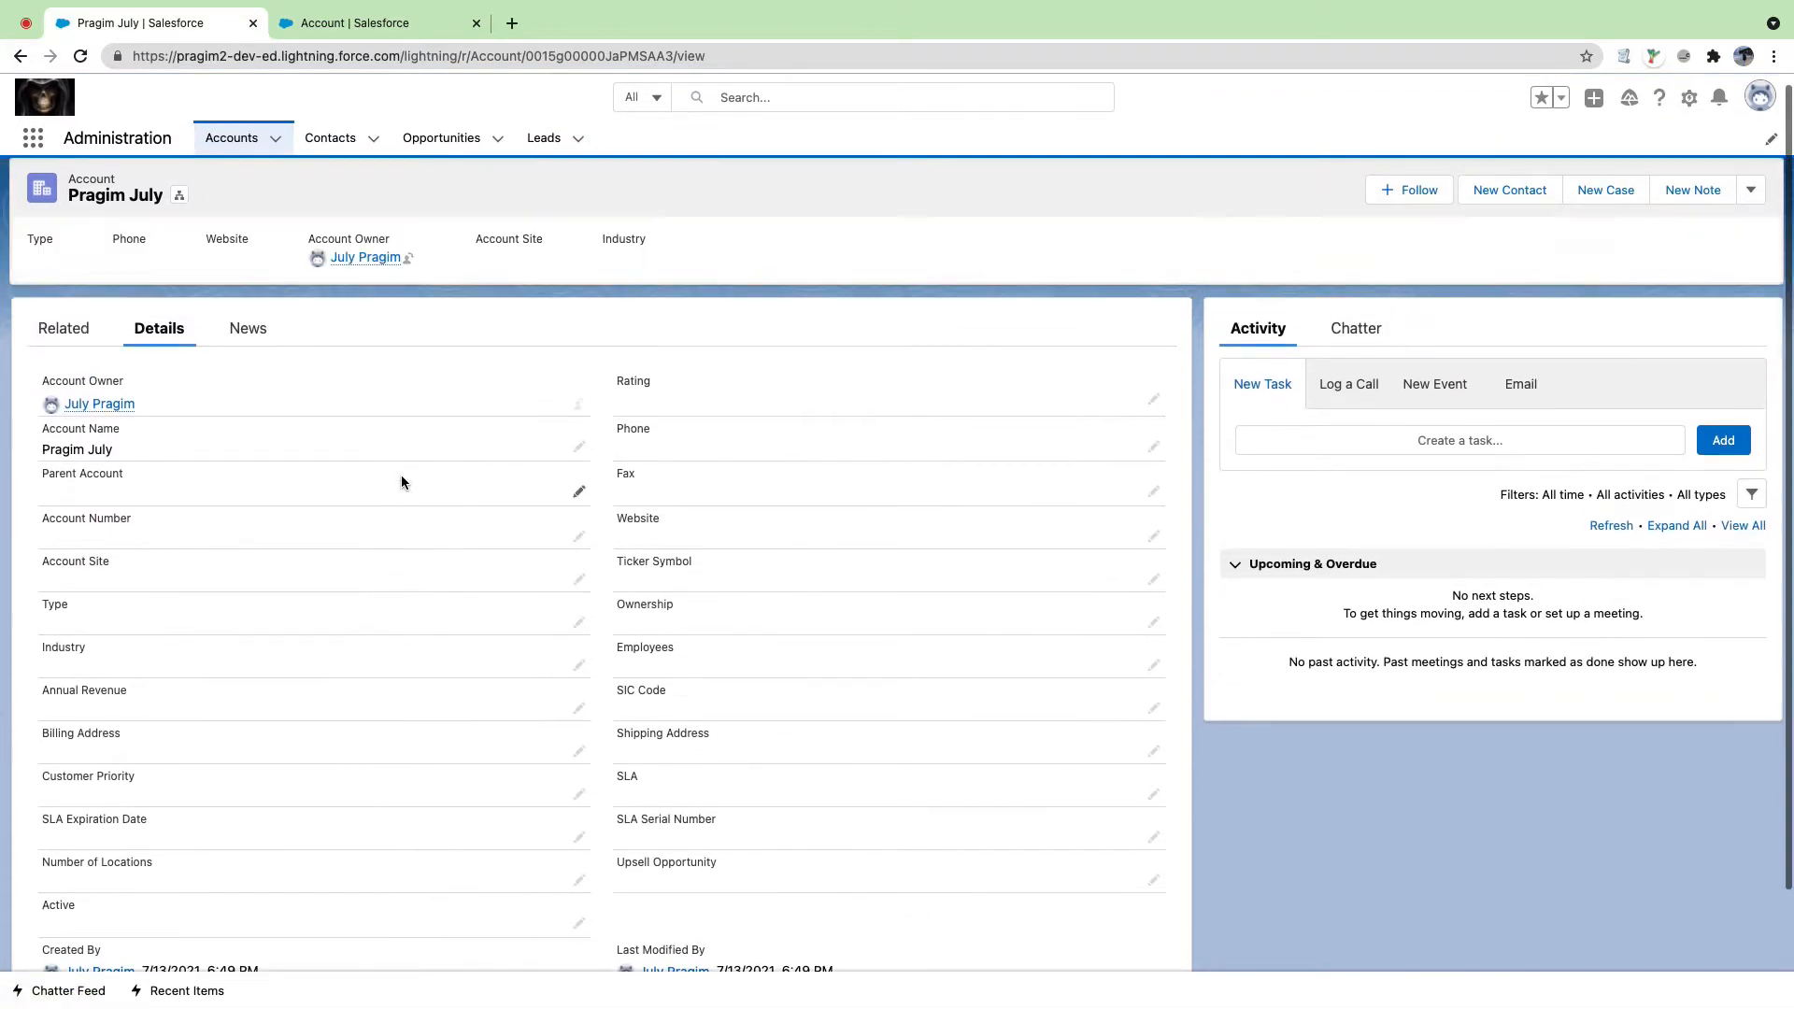
{"action": "scroll", "coordinate": [401, 476], "scroll_direction": "down", "scroll_amount": 3}
{"action": "scroll", "coordinate": [400, 474], "scroll_direction": "up", "scroll_amount": 2}
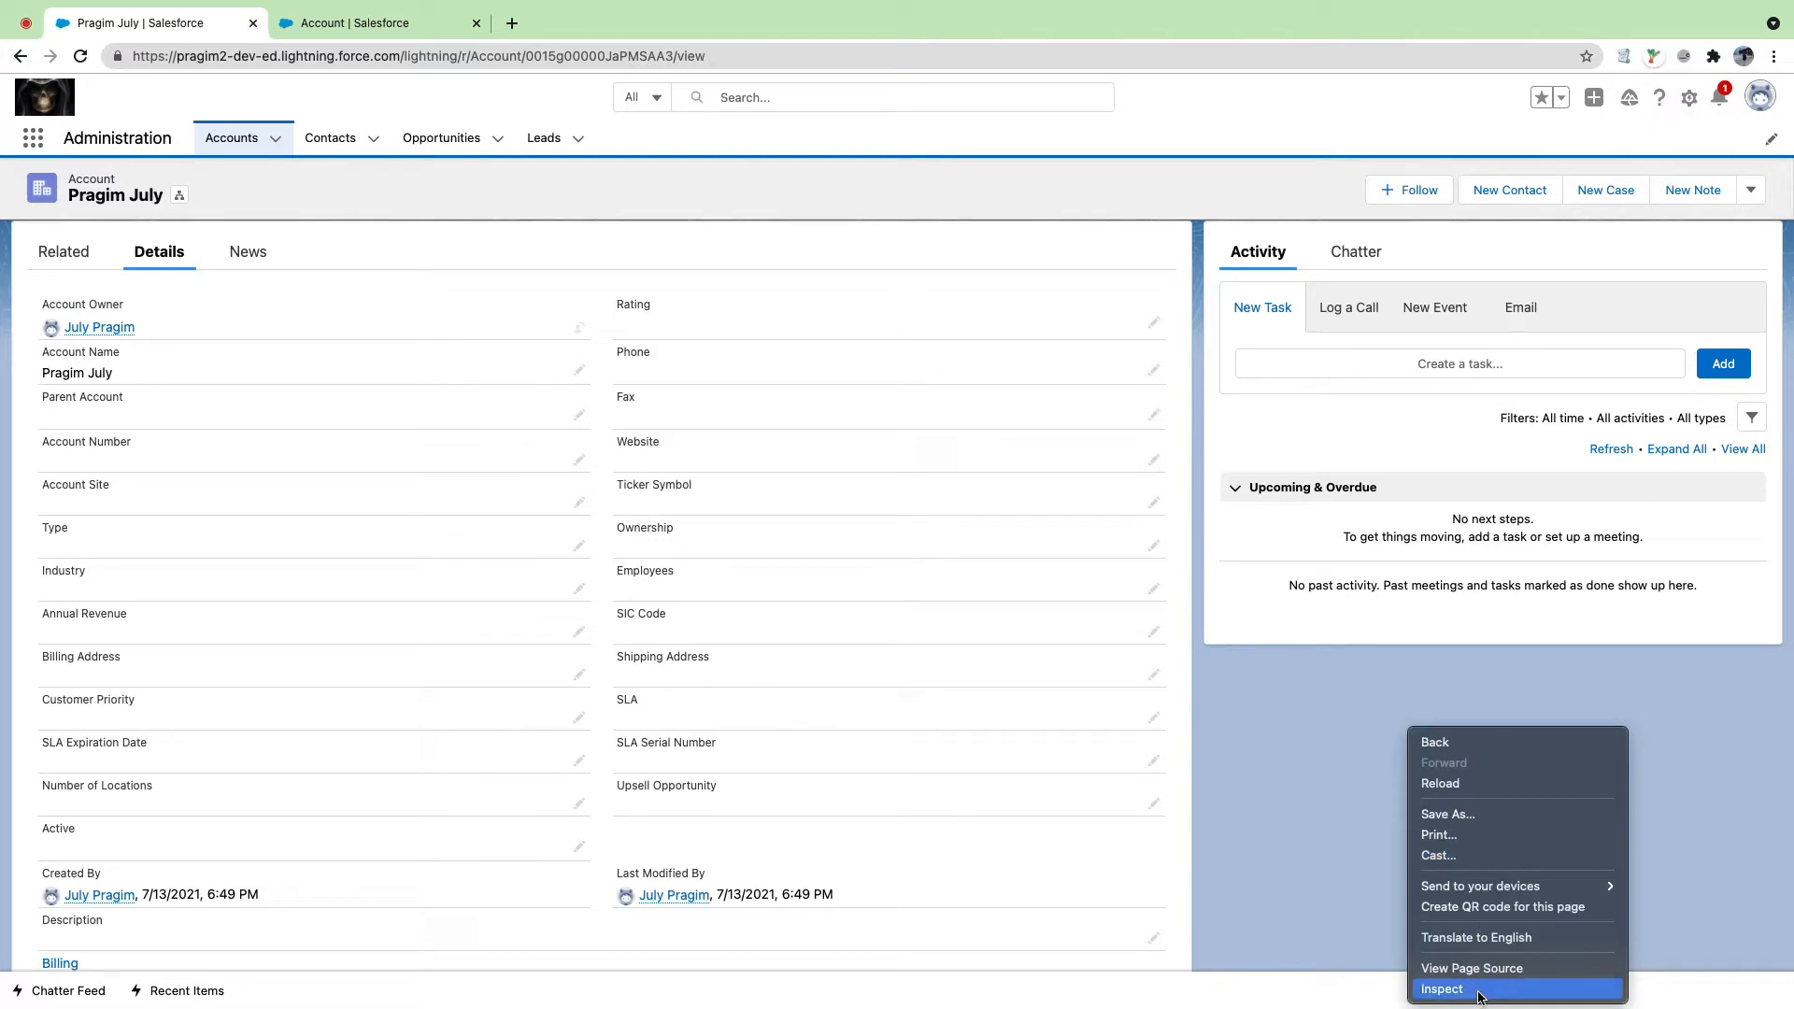
{"action": "left_click", "coordinate": [1484, 987]}
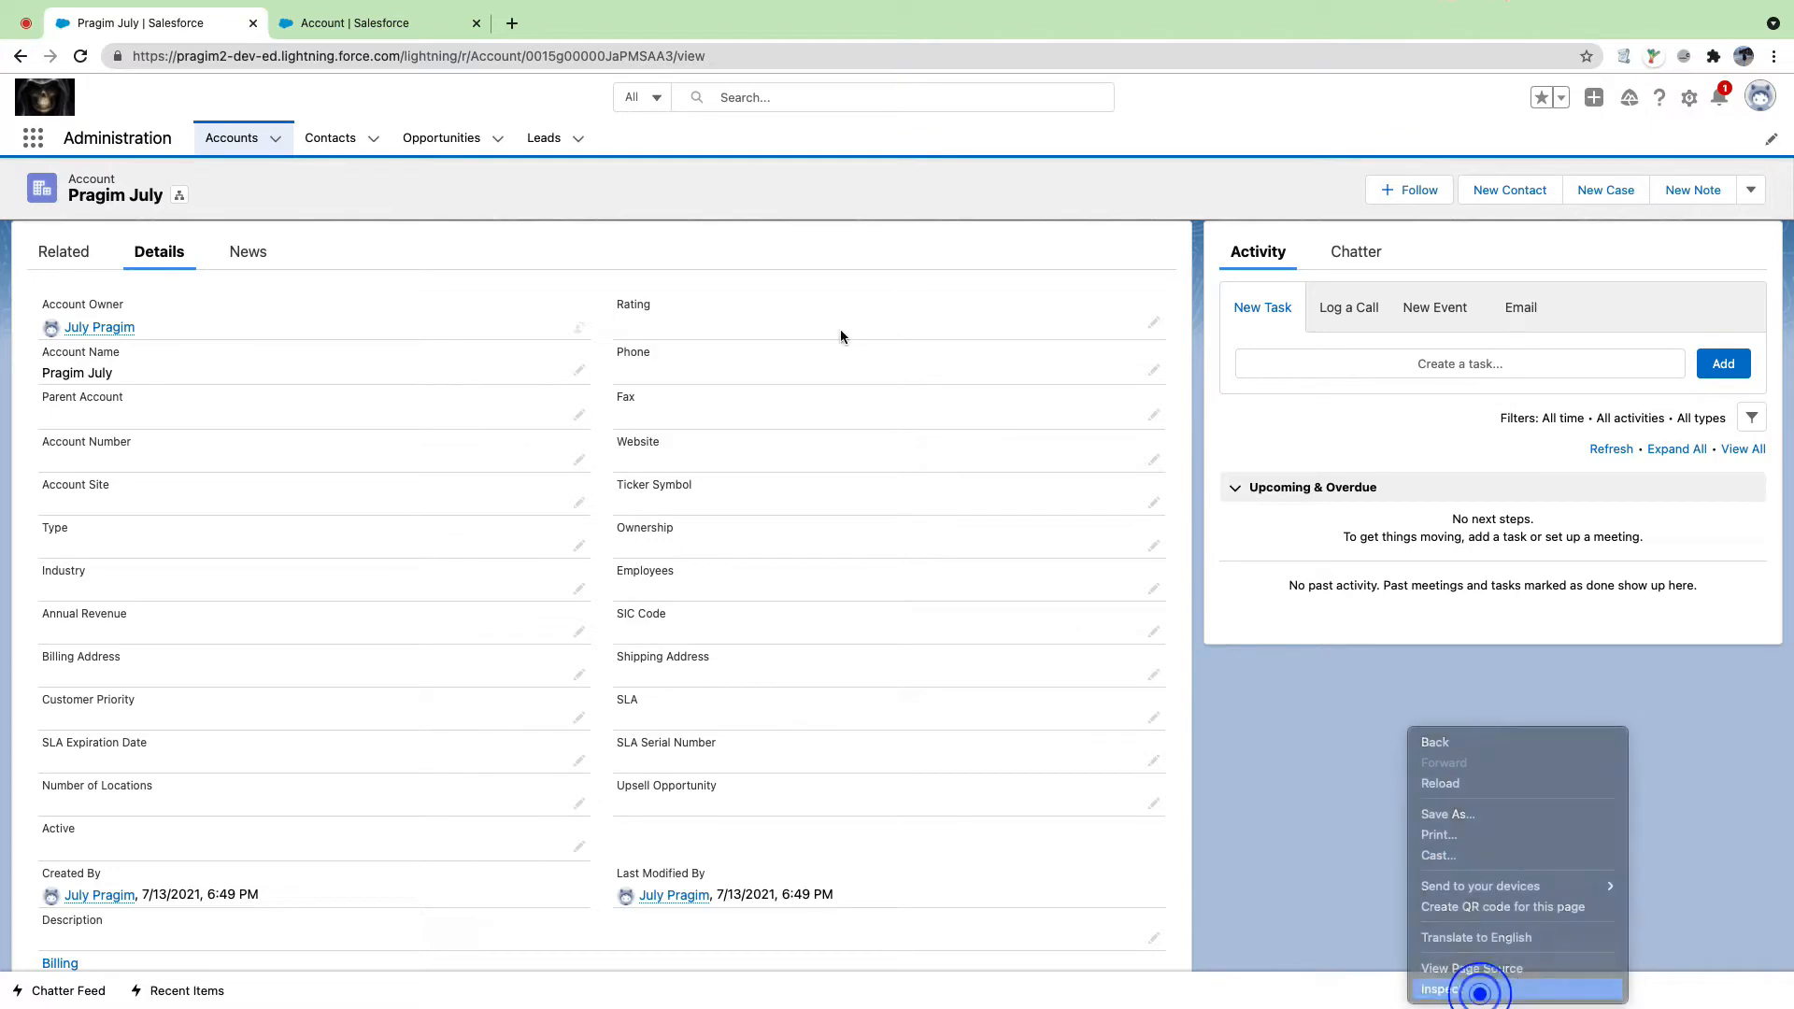
Step: Empty the cache and hard-reload the account page, resizing the developer tools panel
{"action": "right_click", "coordinate": [82, 56]}
{"action": "left_click", "coordinate": [119, 148]}
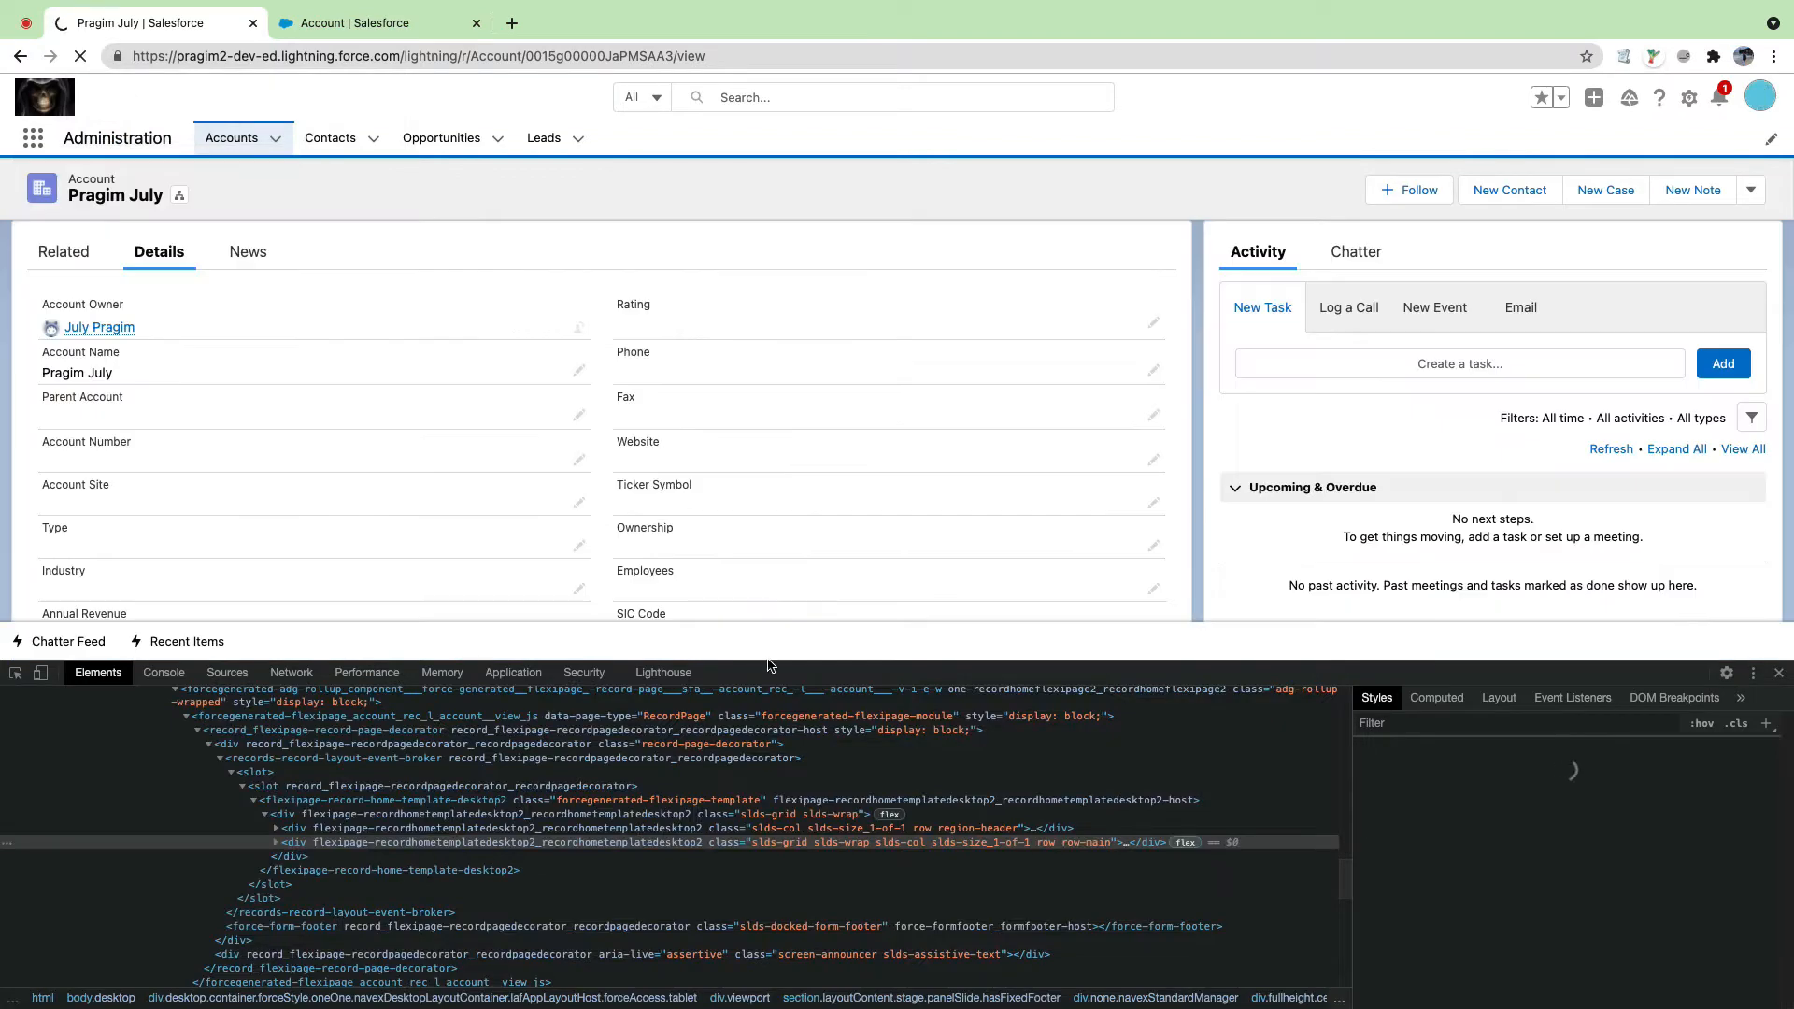
{"action": "left_click_drag", "start_coordinate": [767, 661], "coordinate": [777, 979]}
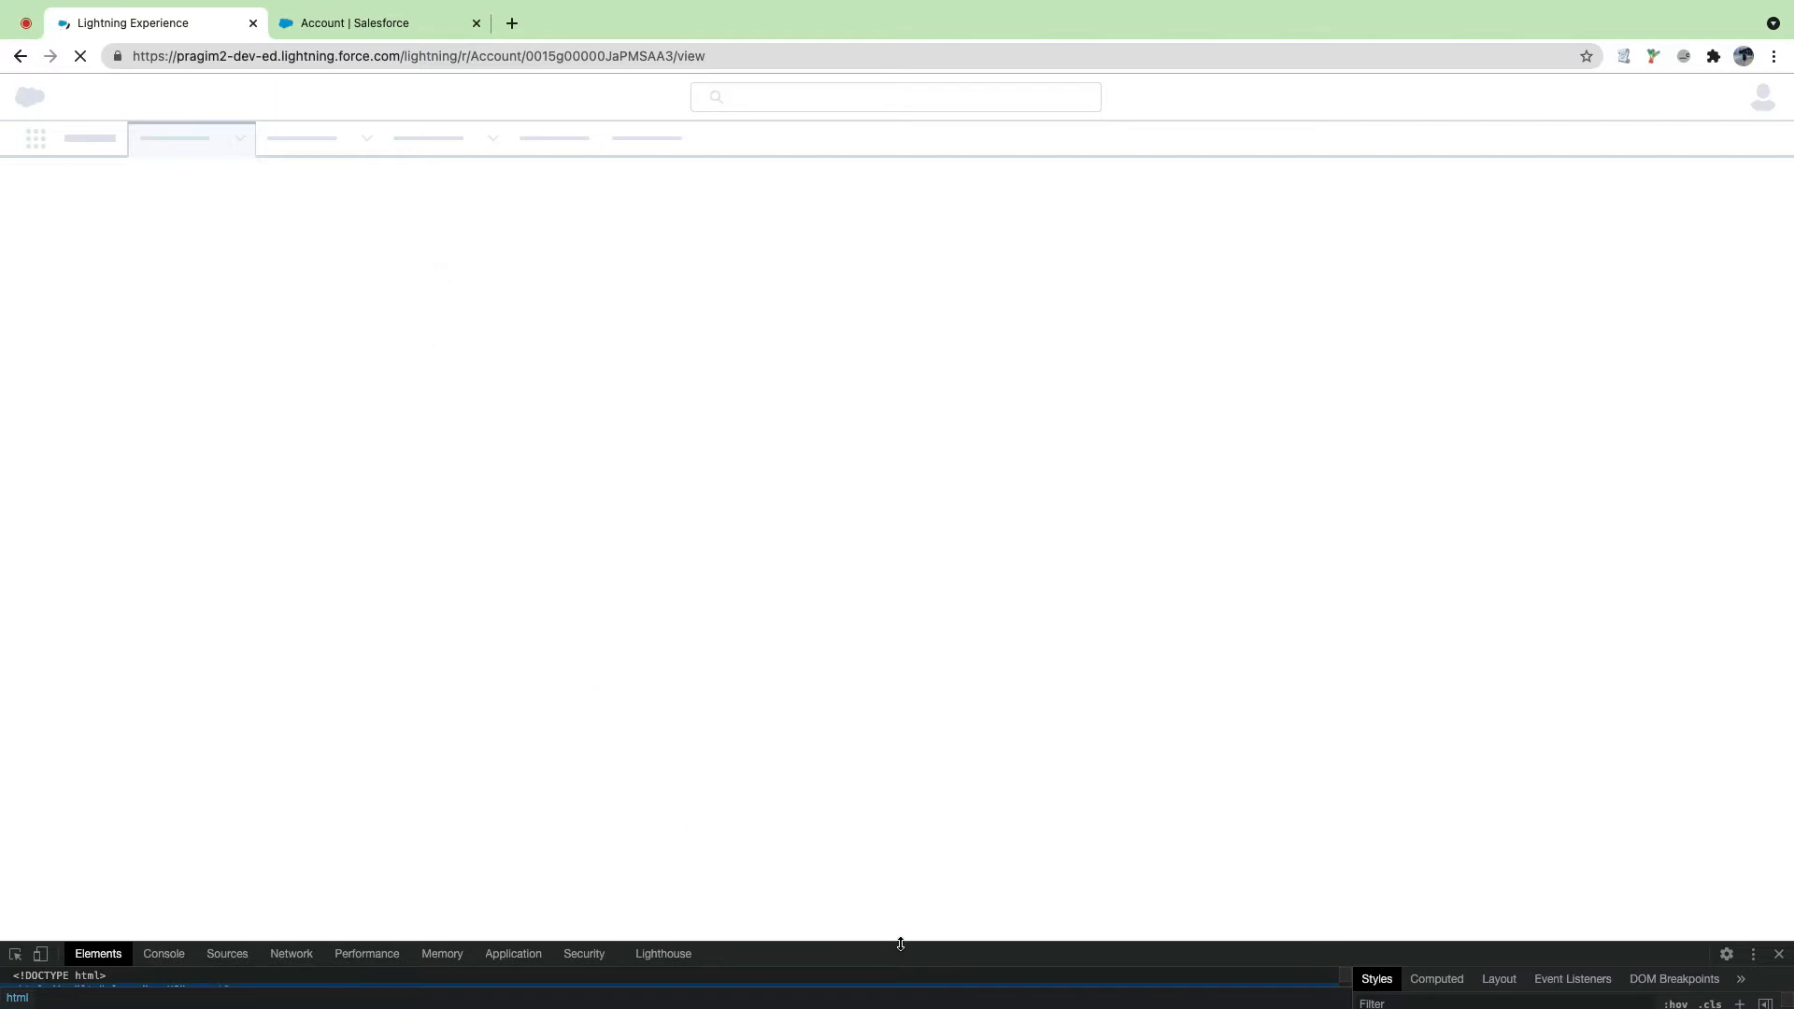
{"action": "left_click_drag", "start_coordinate": [897, 942], "coordinate": [895, 851]}
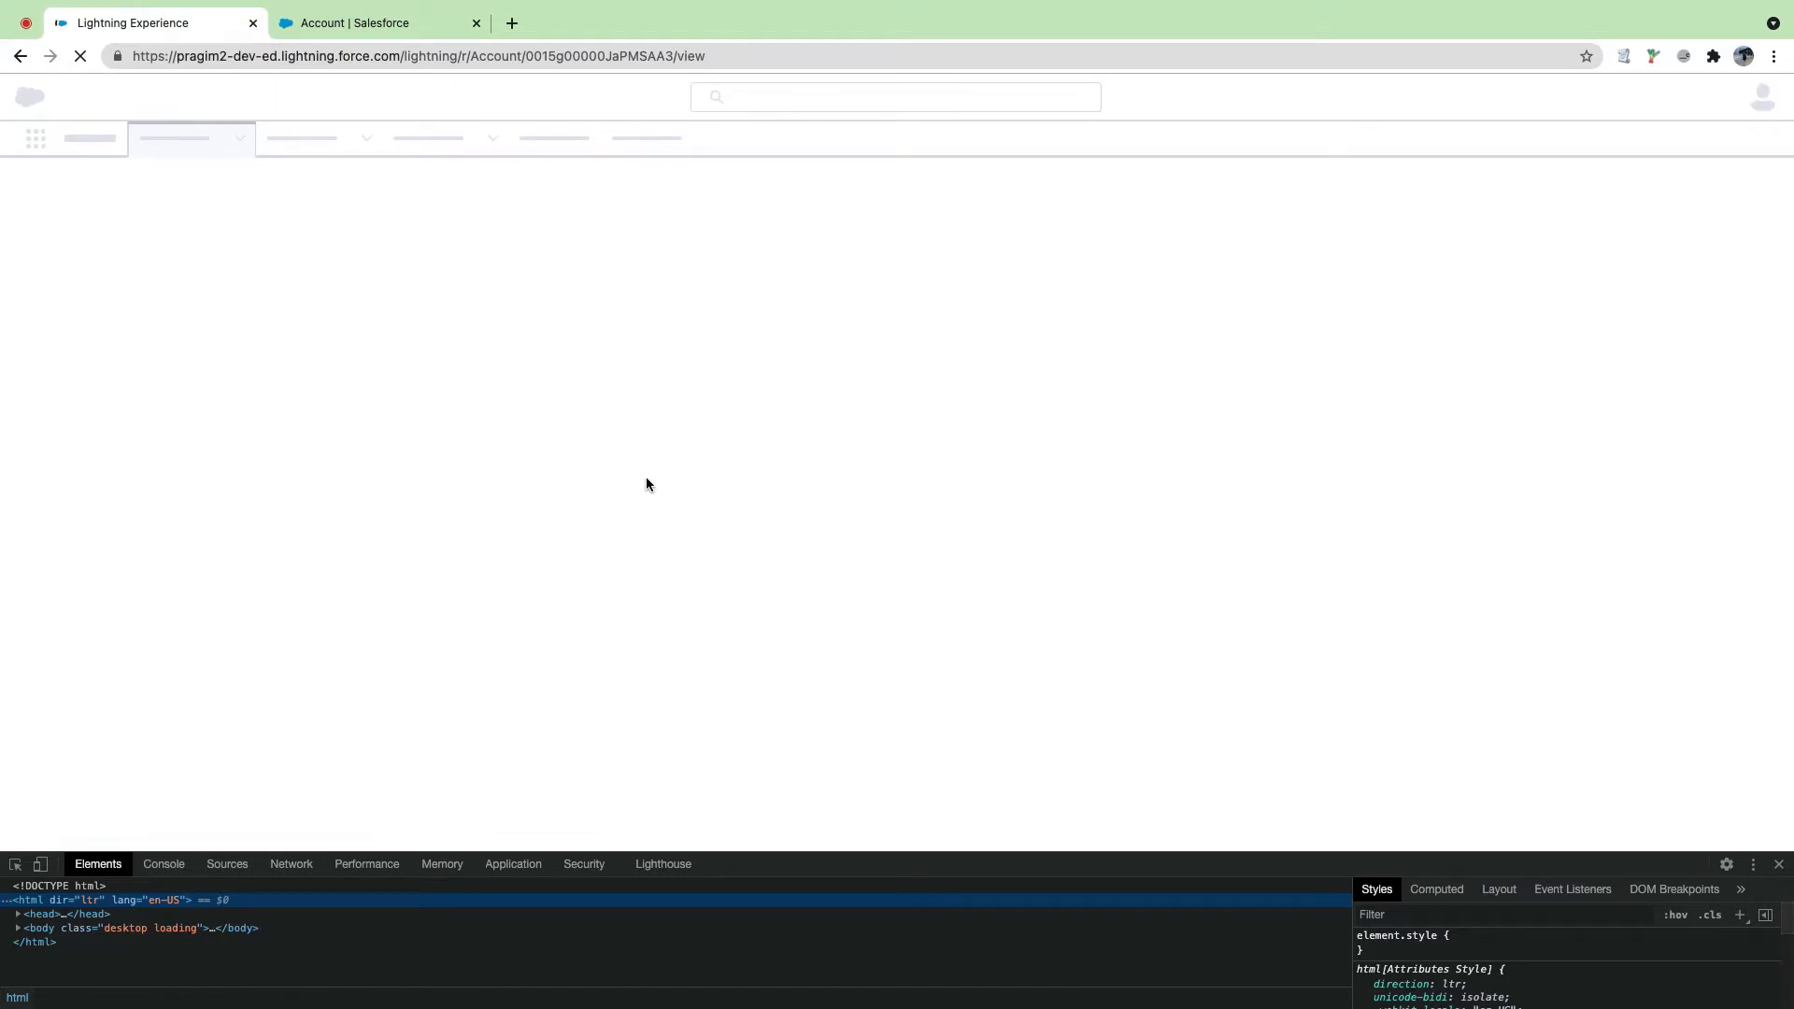
Step: Duplicate the loading page, close developer tools and the duplicate tab, and return to the Account fields tab
{"action": "right_click", "coordinate": [192, 18]}
{"action": "left_click", "coordinate": [243, 146]}
{"action": "left_click", "coordinate": [192, 20]}
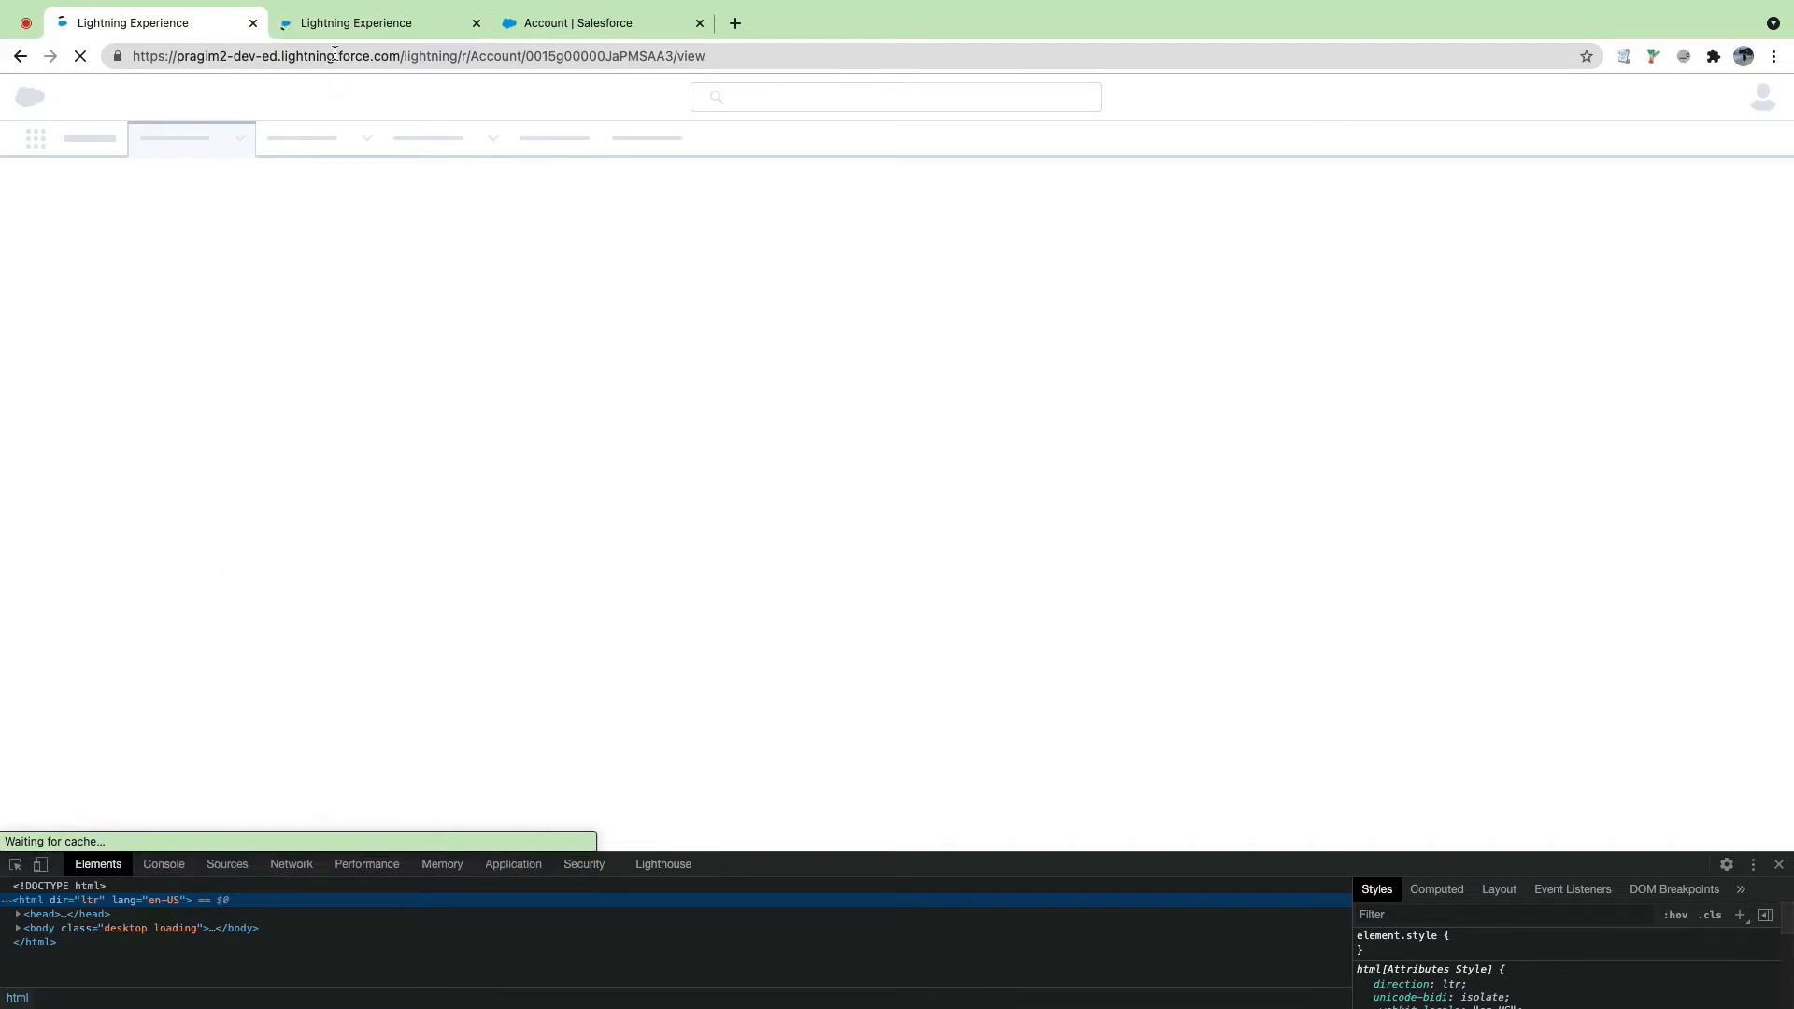
{"action": "left_click", "coordinate": [335, 22]}
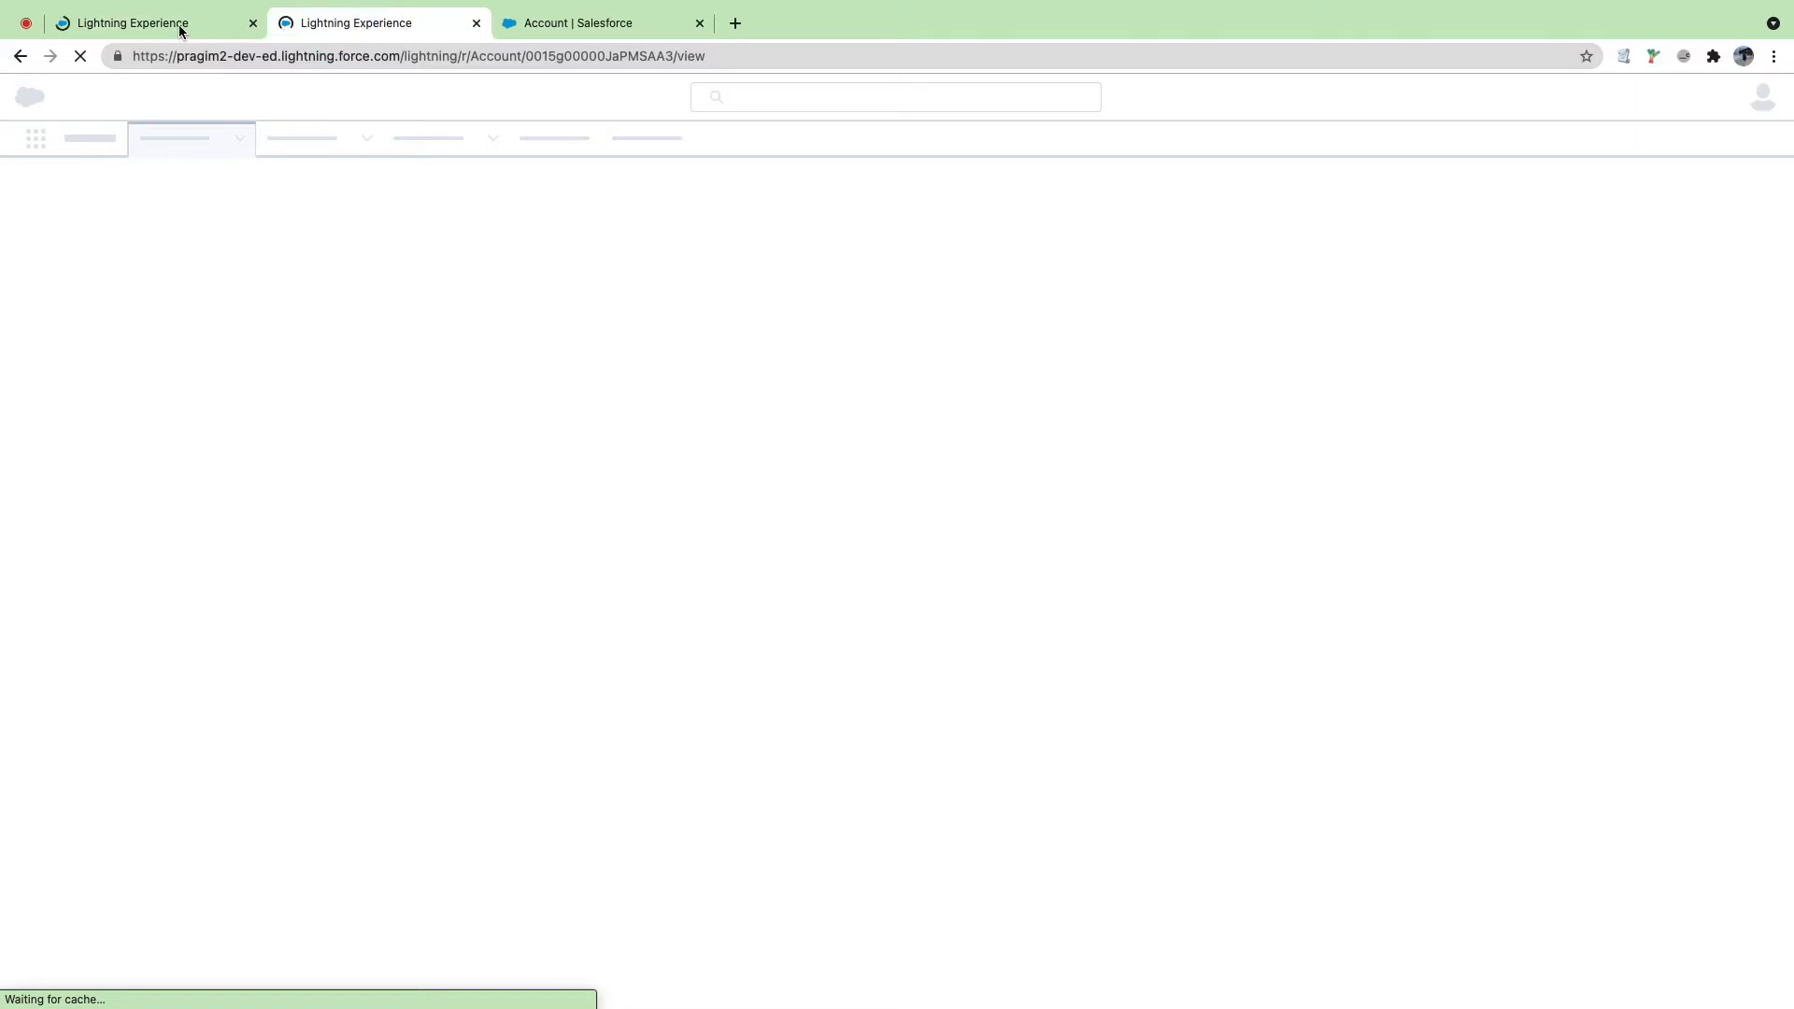
{"action": "left_click", "coordinate": [178, 26]}
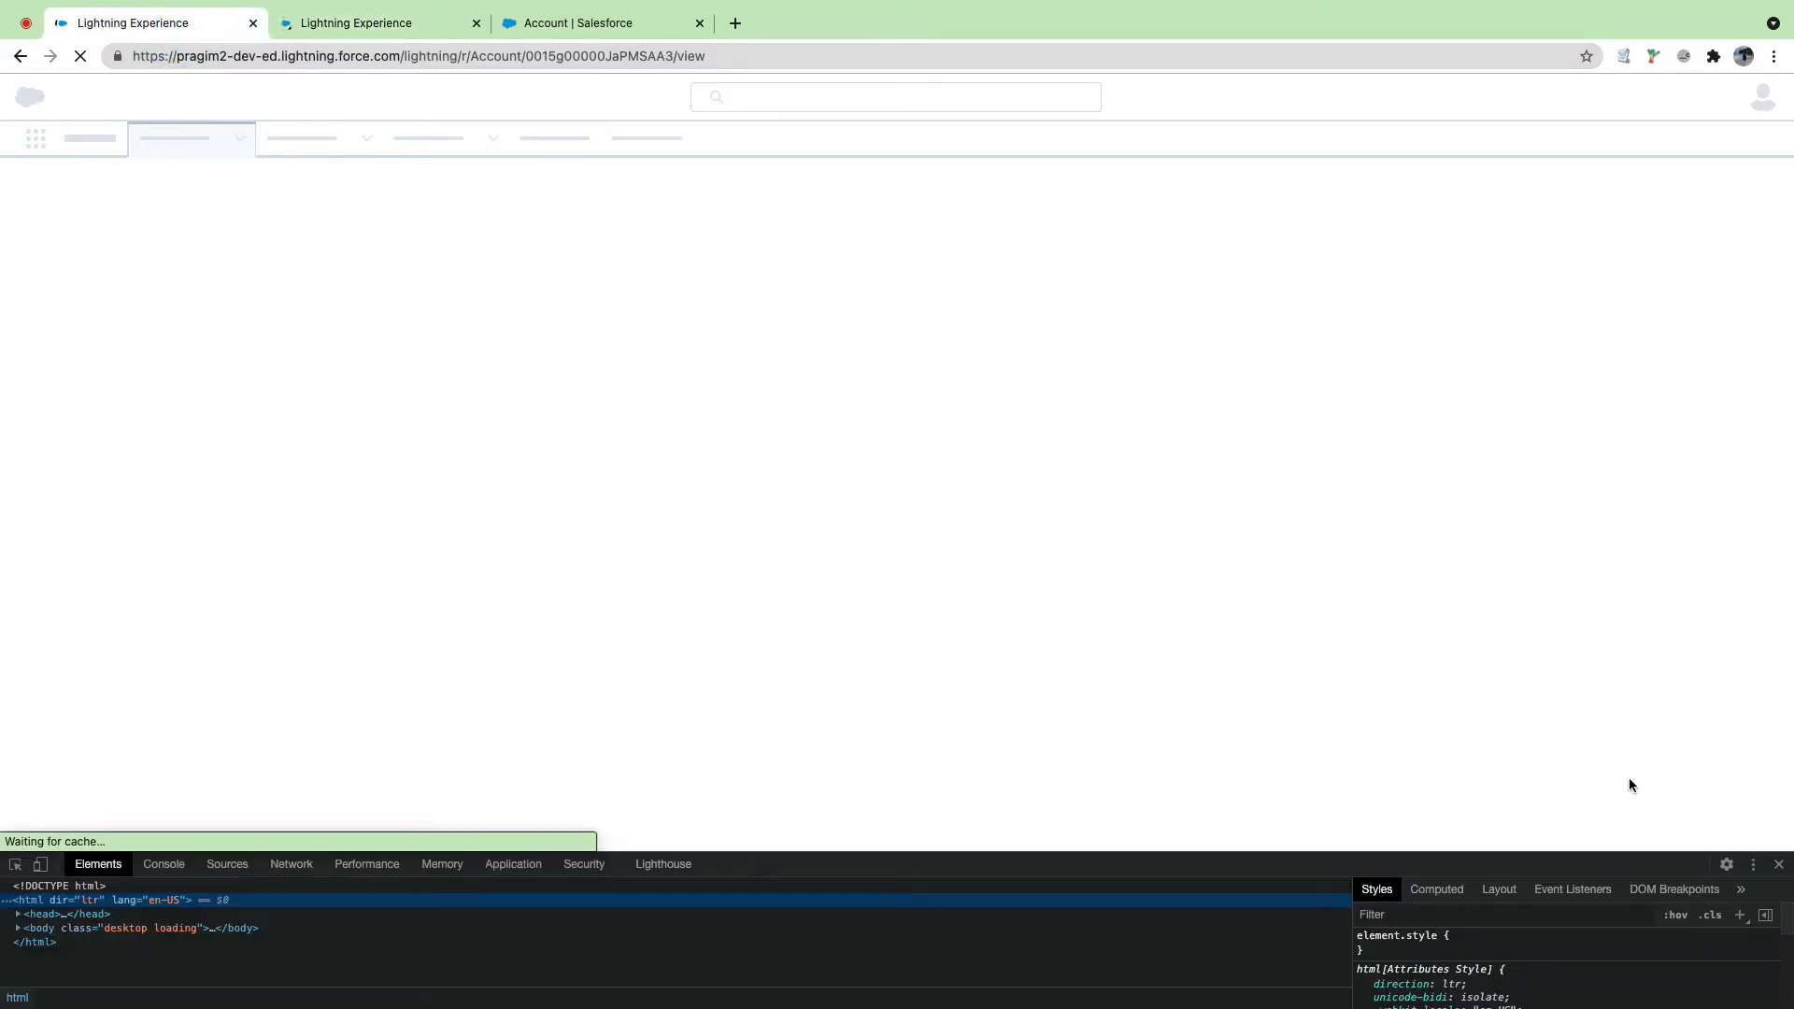
{"action": "left_click", "coordinate": [1777, 864]}
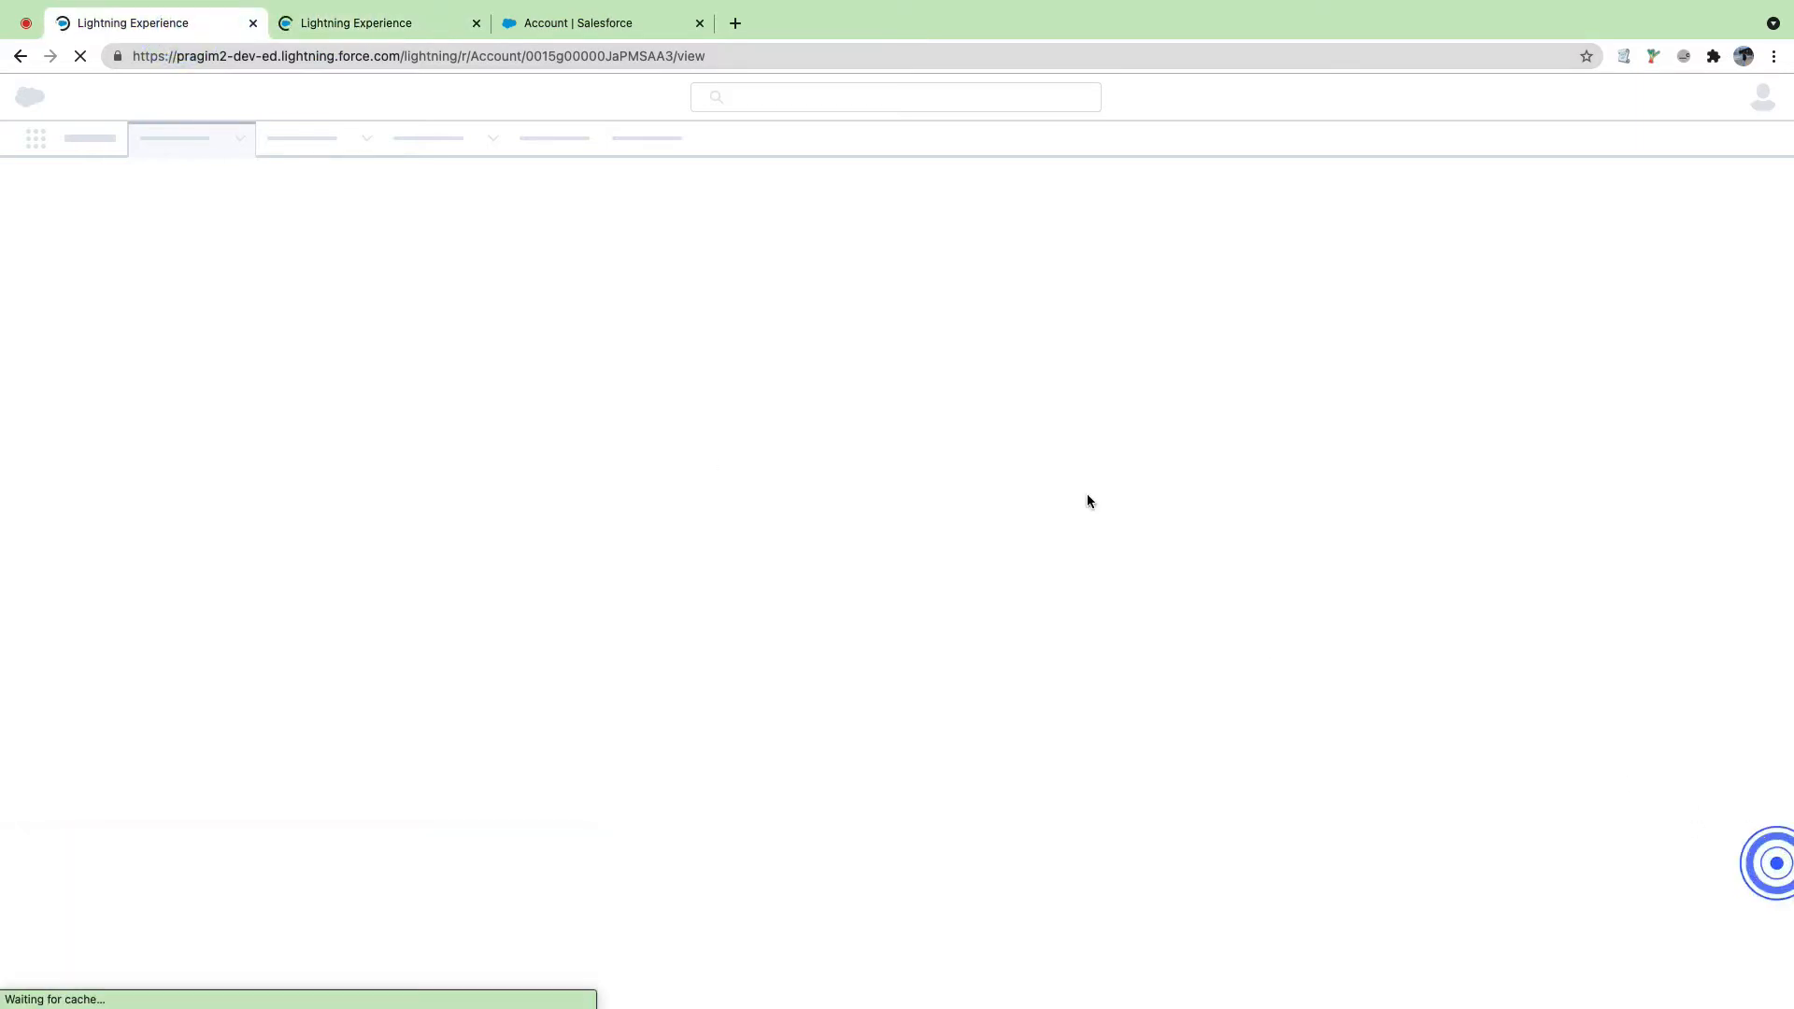
{"action": "left_click", "coordinate": [410, 26]}
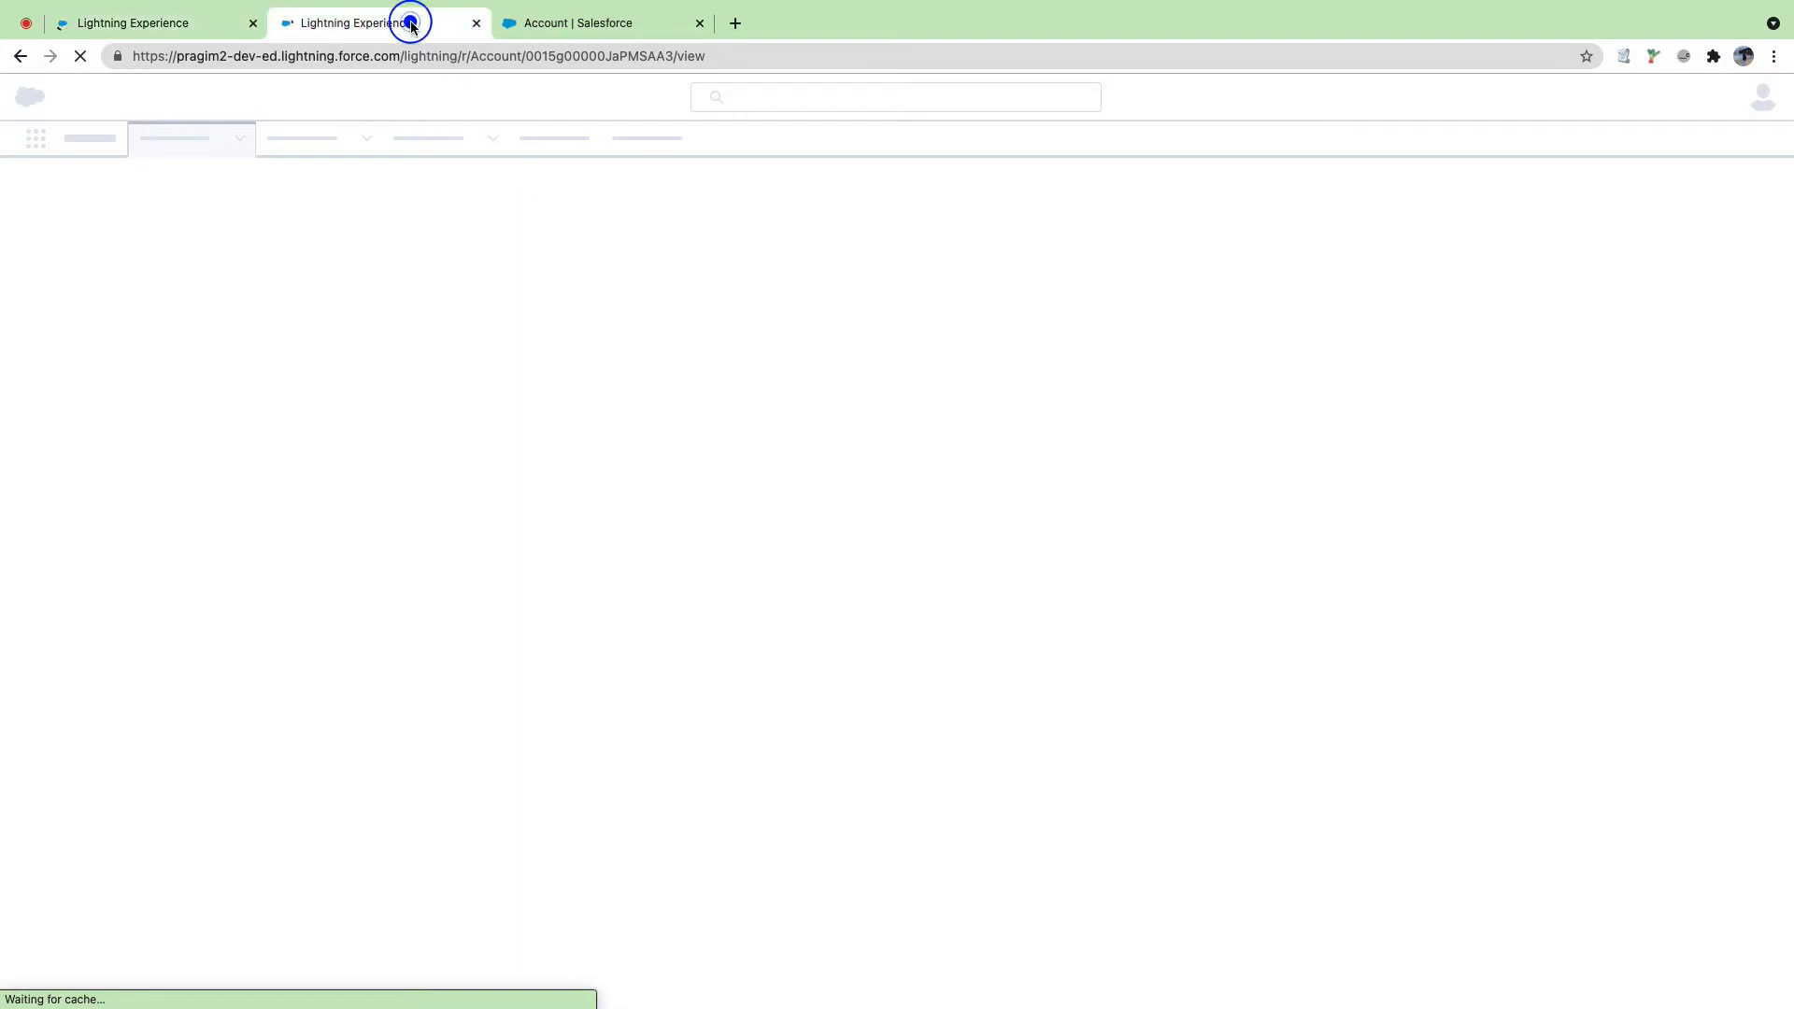
{"action": "left_click", "coordinate": [477, 23]}
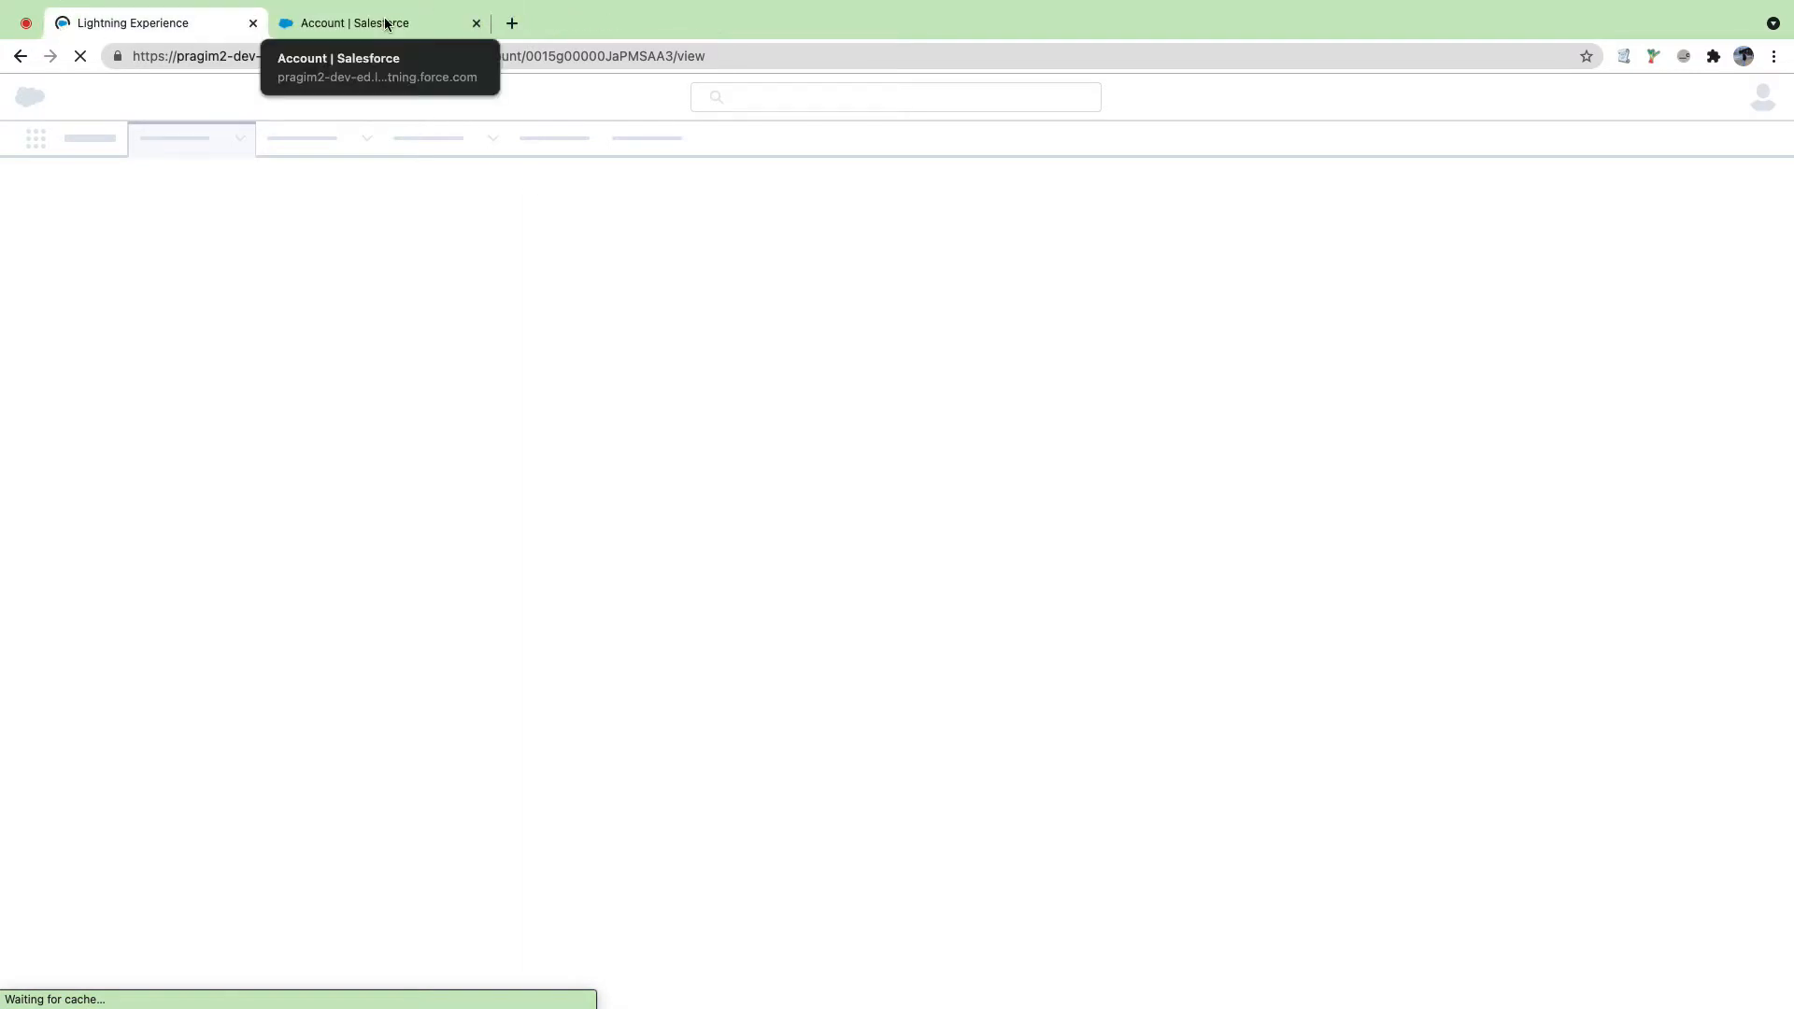
{"action": "left_click", "coordinate": [384, 23]}
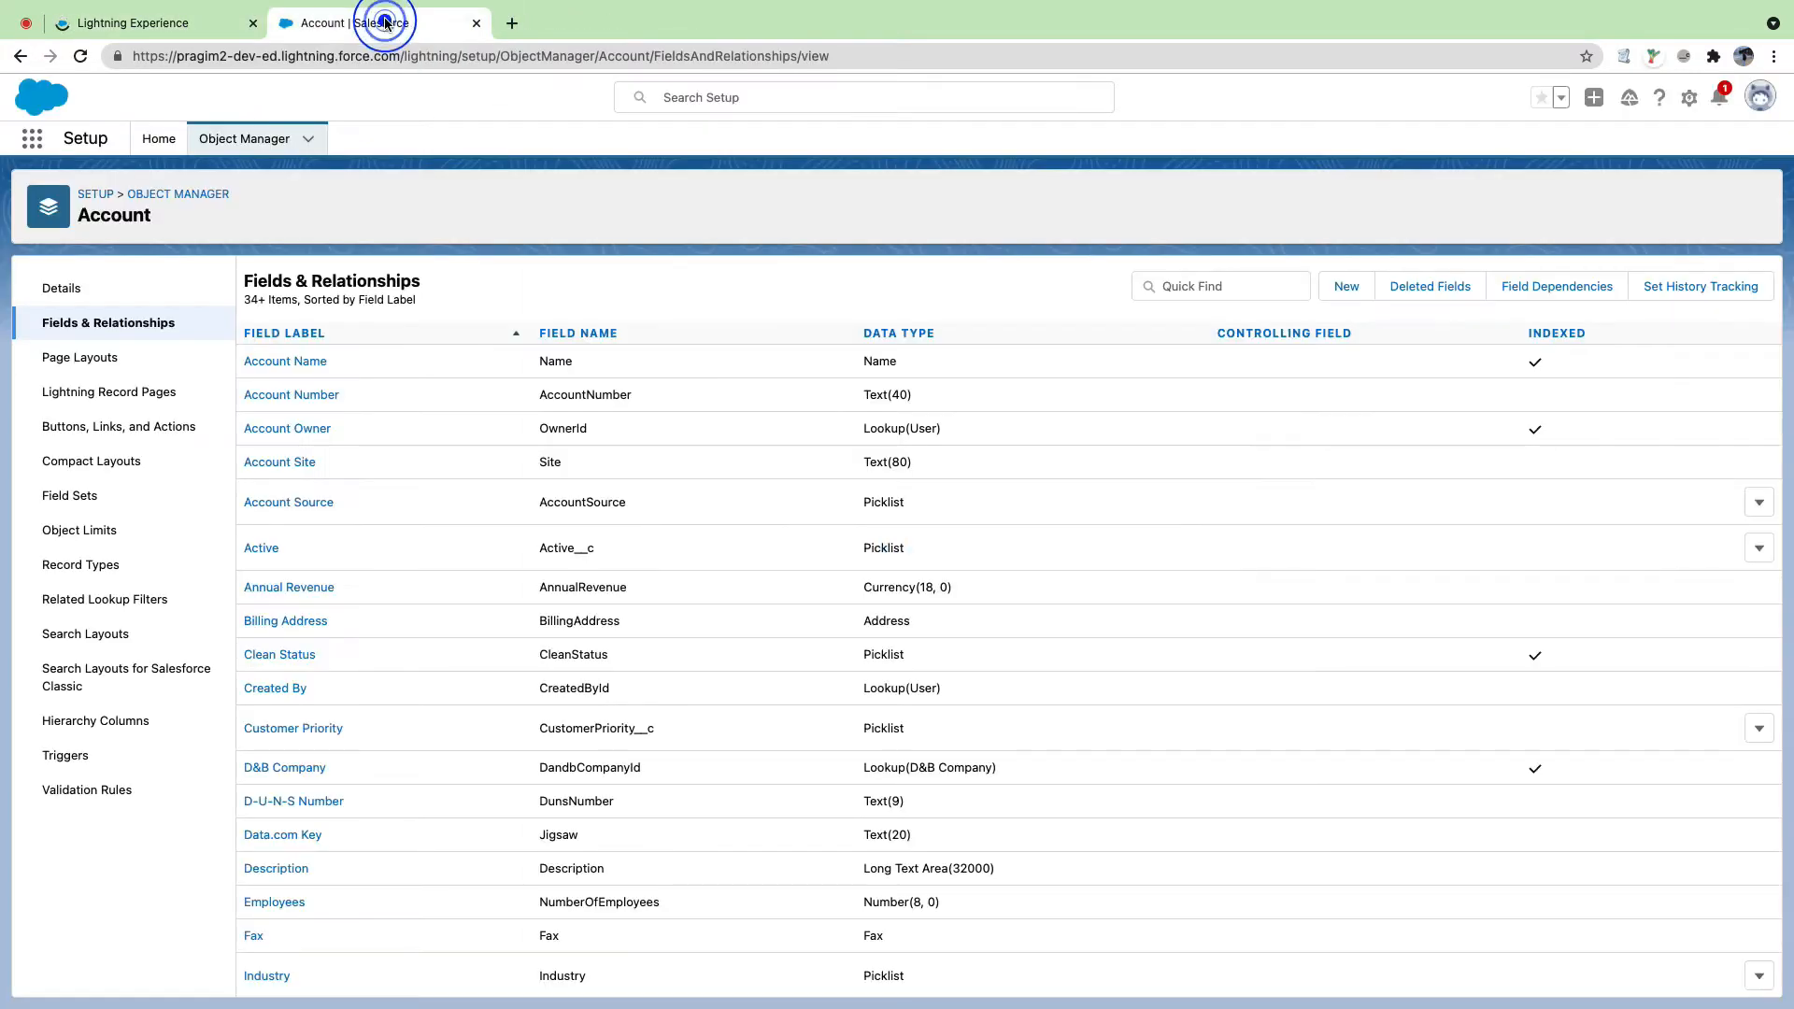
Step: Close the leftover loading tab
{"action": "left_click", "coordinate": [38, 140]}
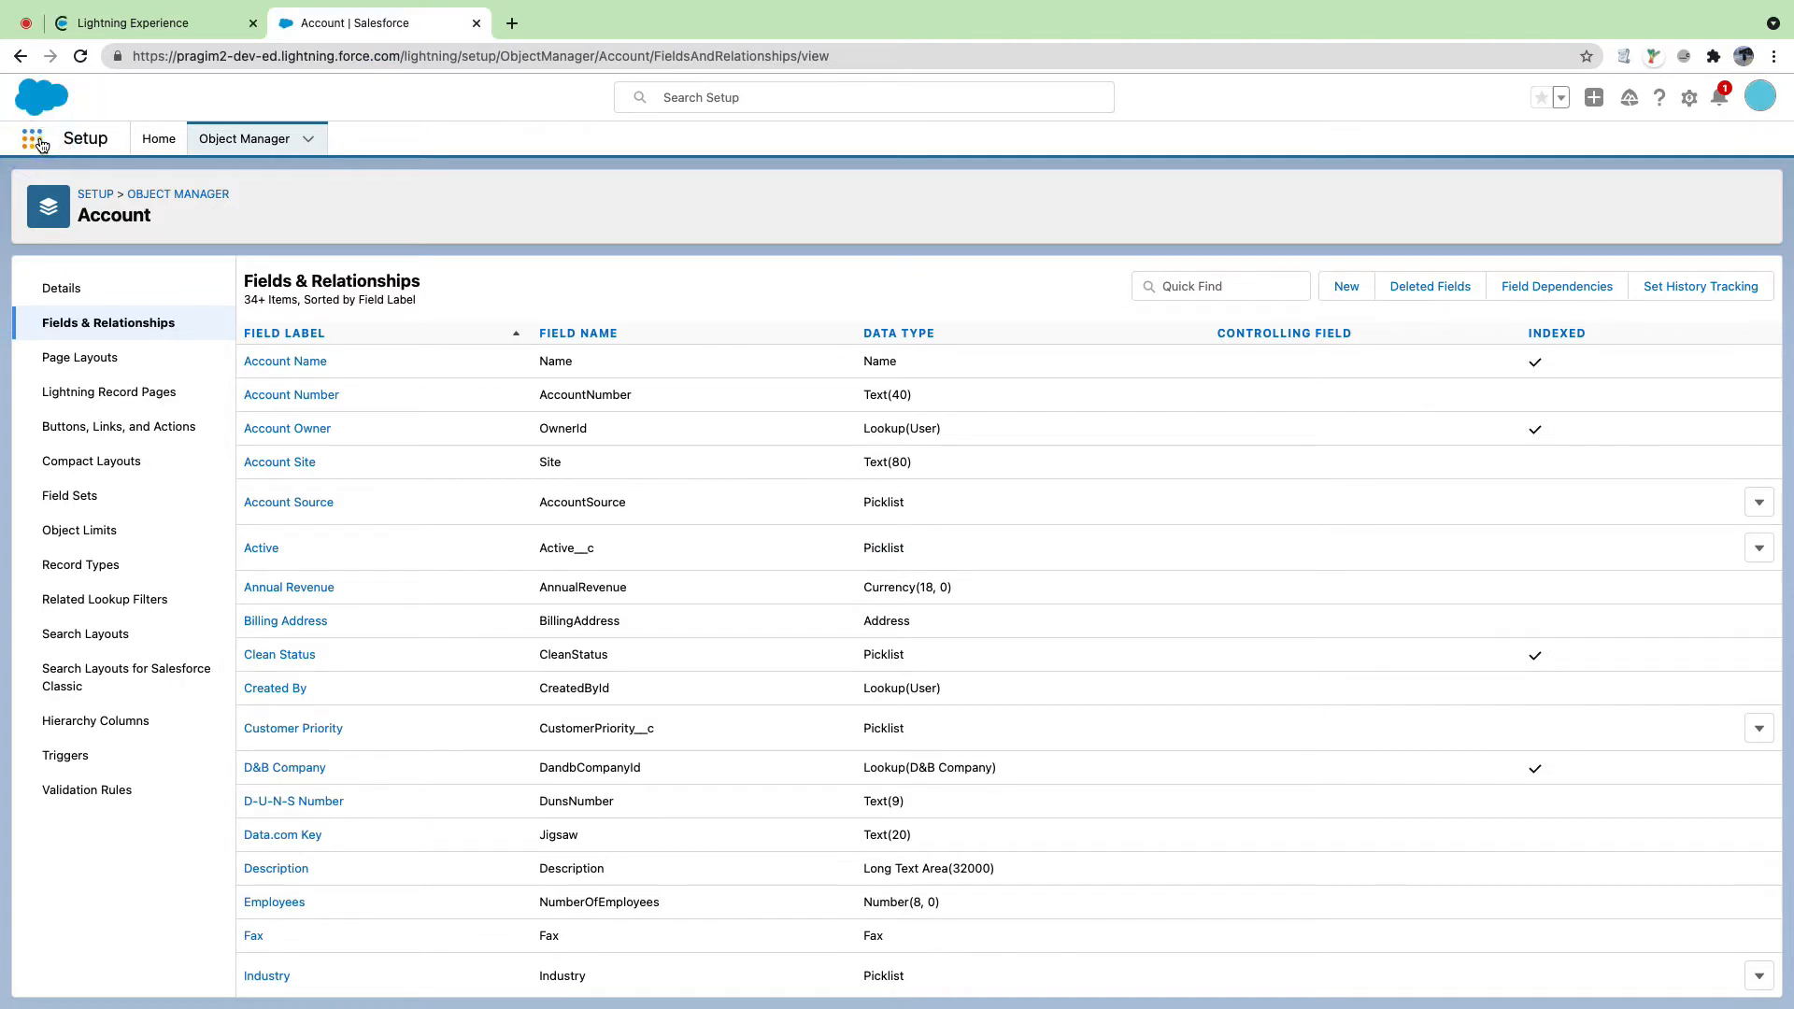
{"action": "left_click", "coordinate": [253, 22]}
{"action": "left_click", "coordinate": [31, 140]}
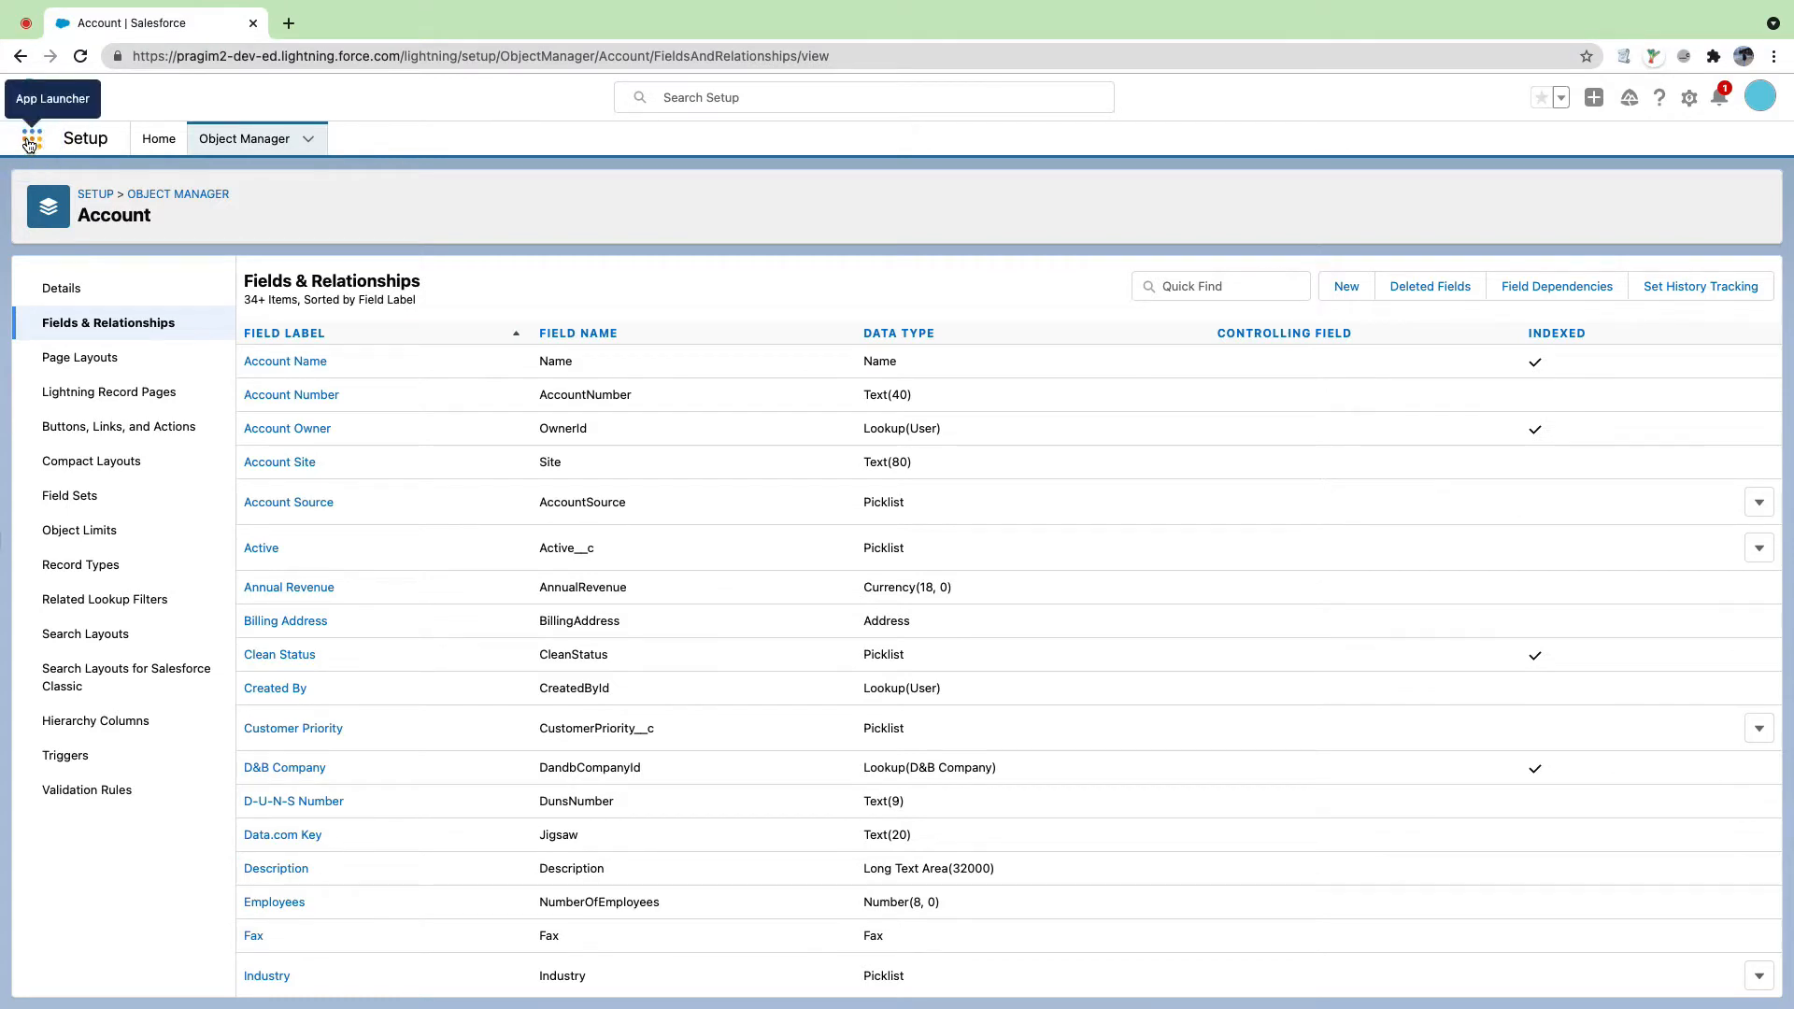
{"action": "left_click", "coordinate": [31, 140]}
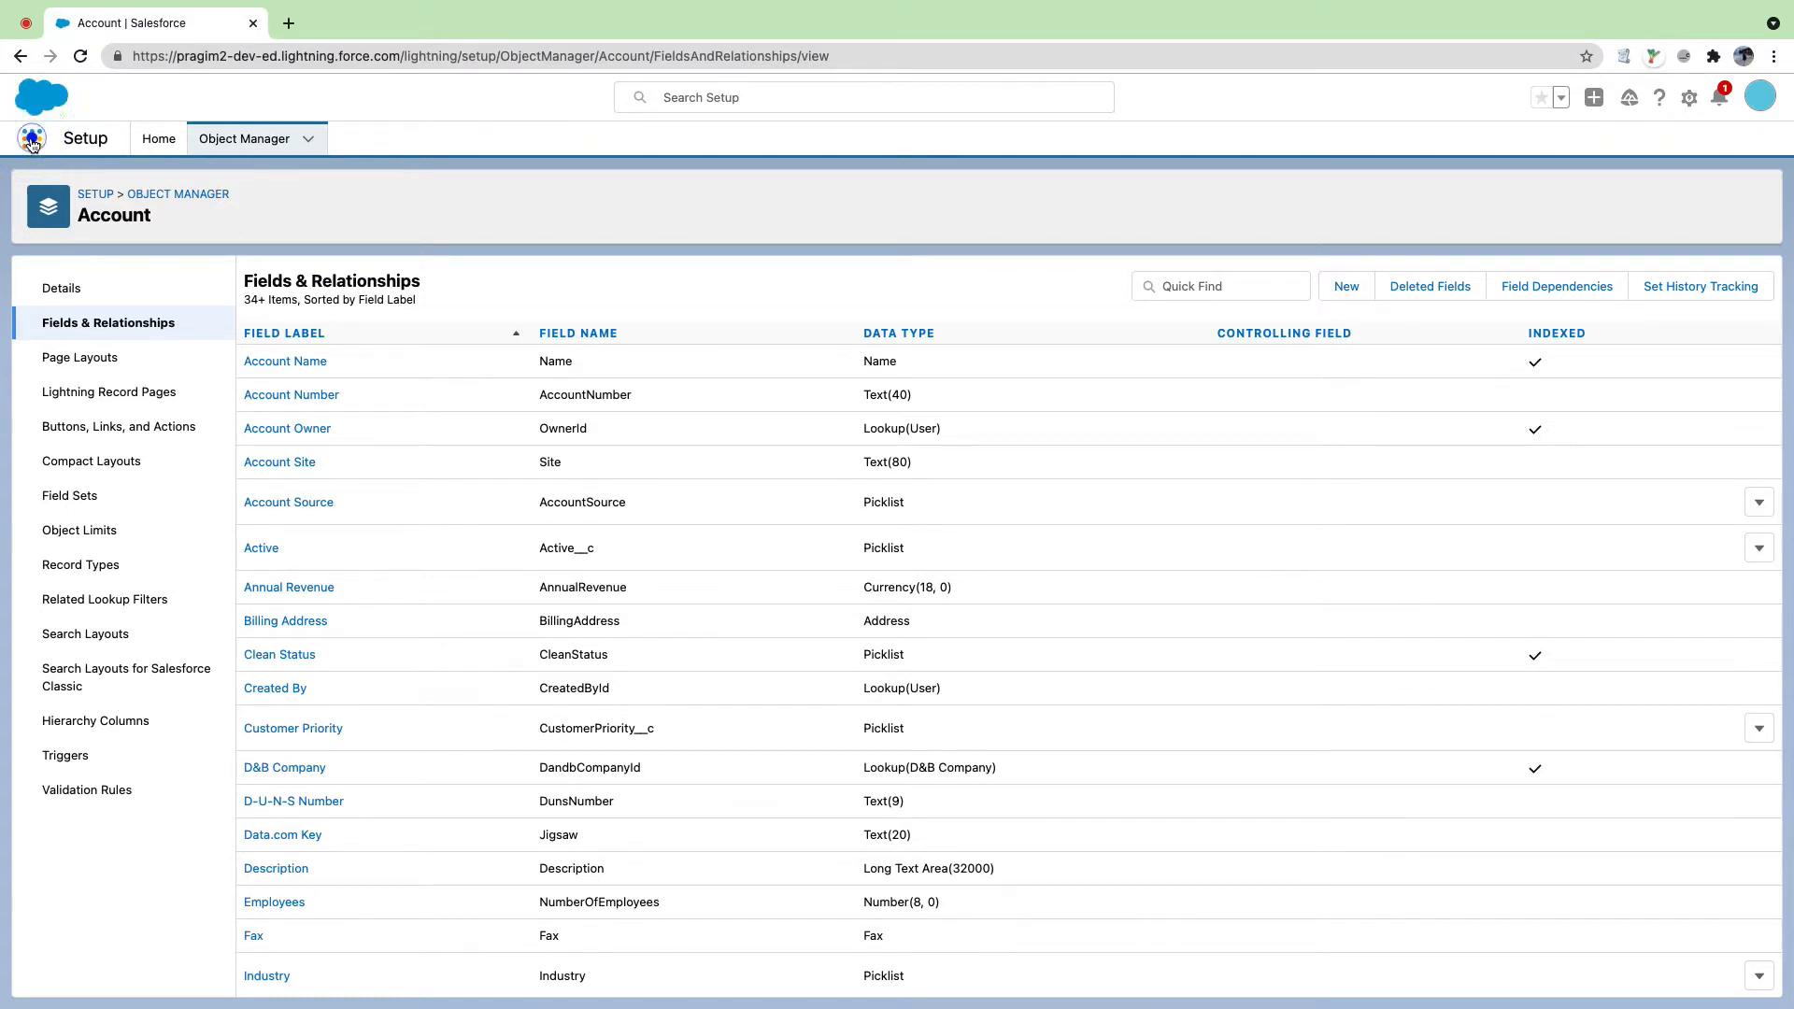
Step: Open Setup home in a new tab from the gear menu and close the Account fields tab
{"action": "left_click", "coordinate": [1681, 111]}
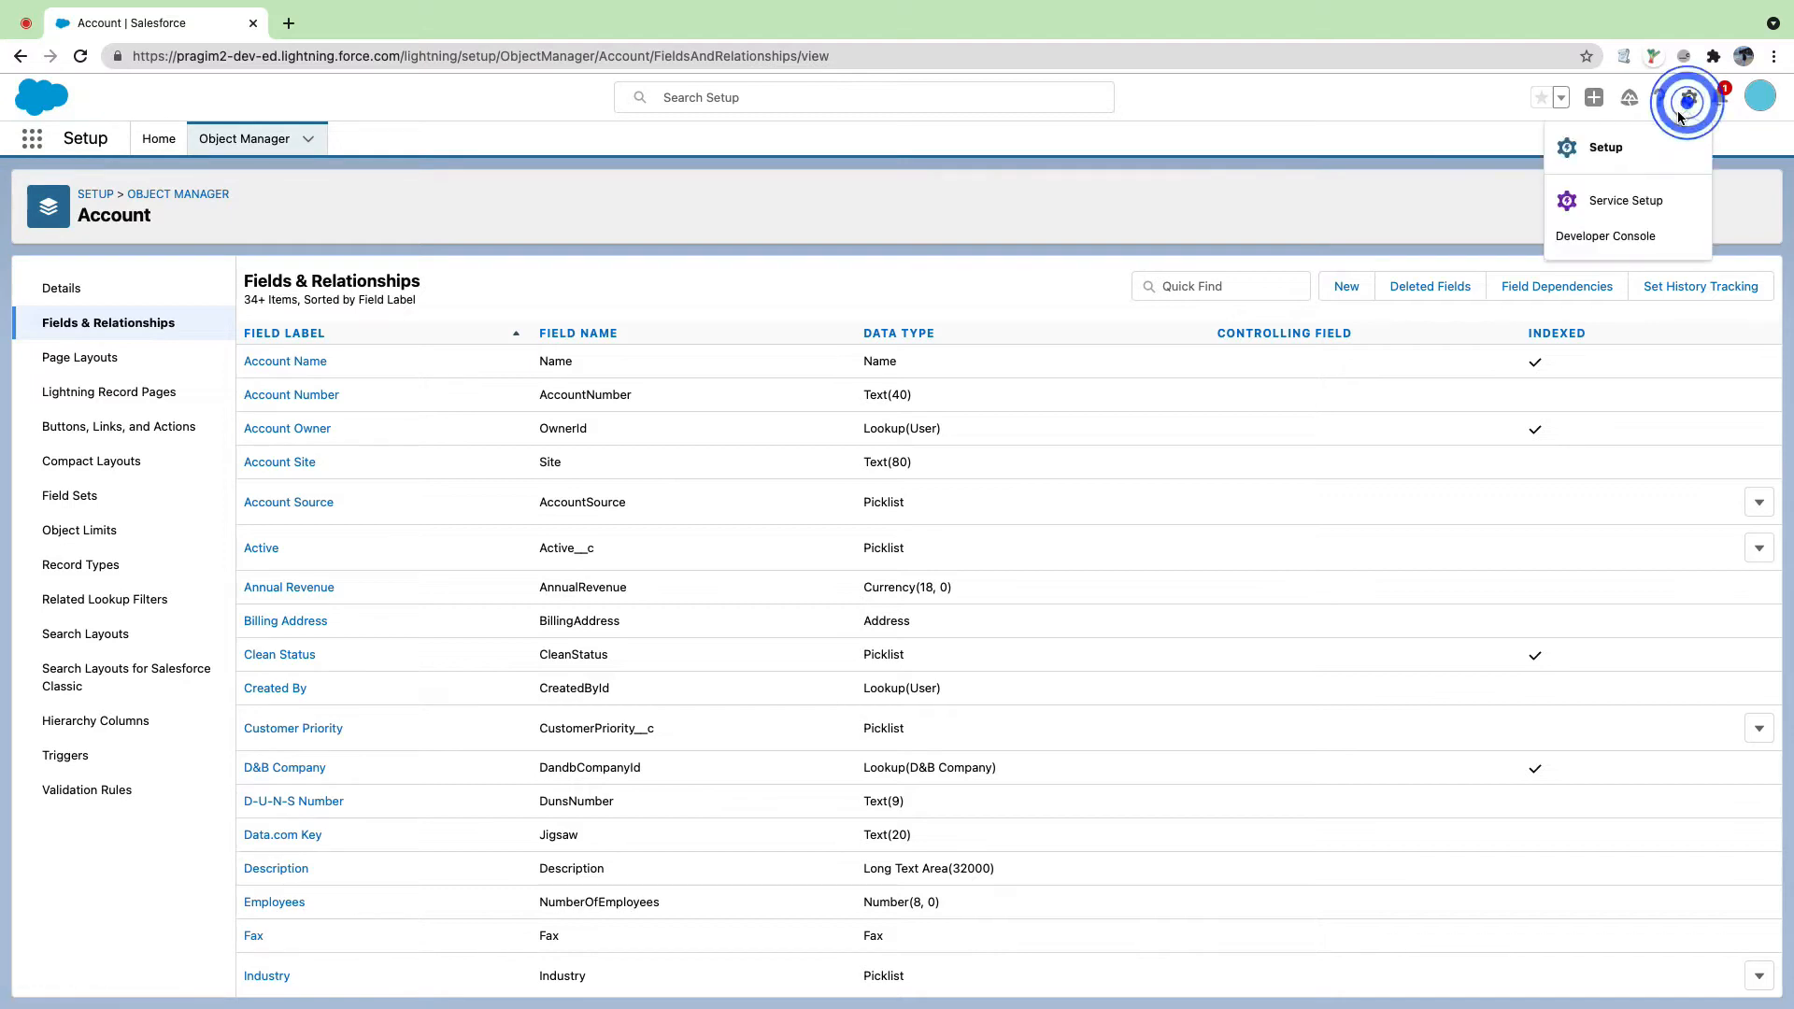
{"action": "left_click", "coordinate": [1616, 147]}
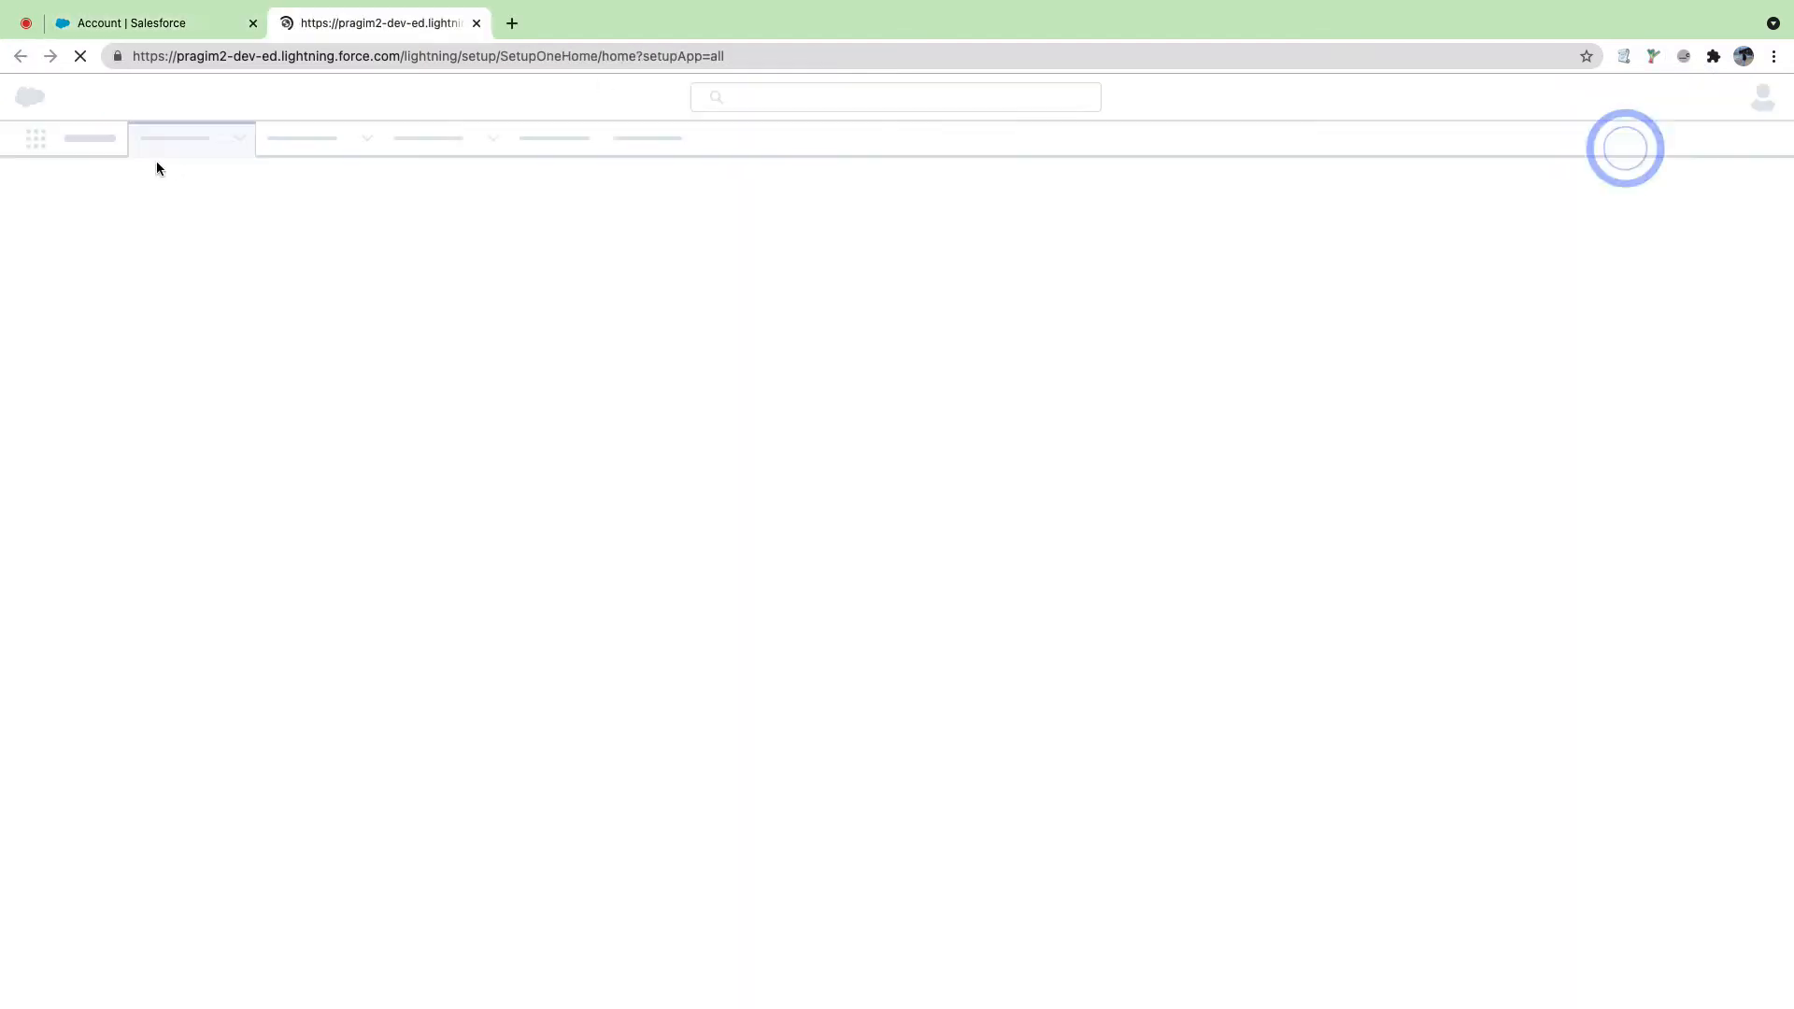
{"action": "left_click", "coordinate": [256, 24]}
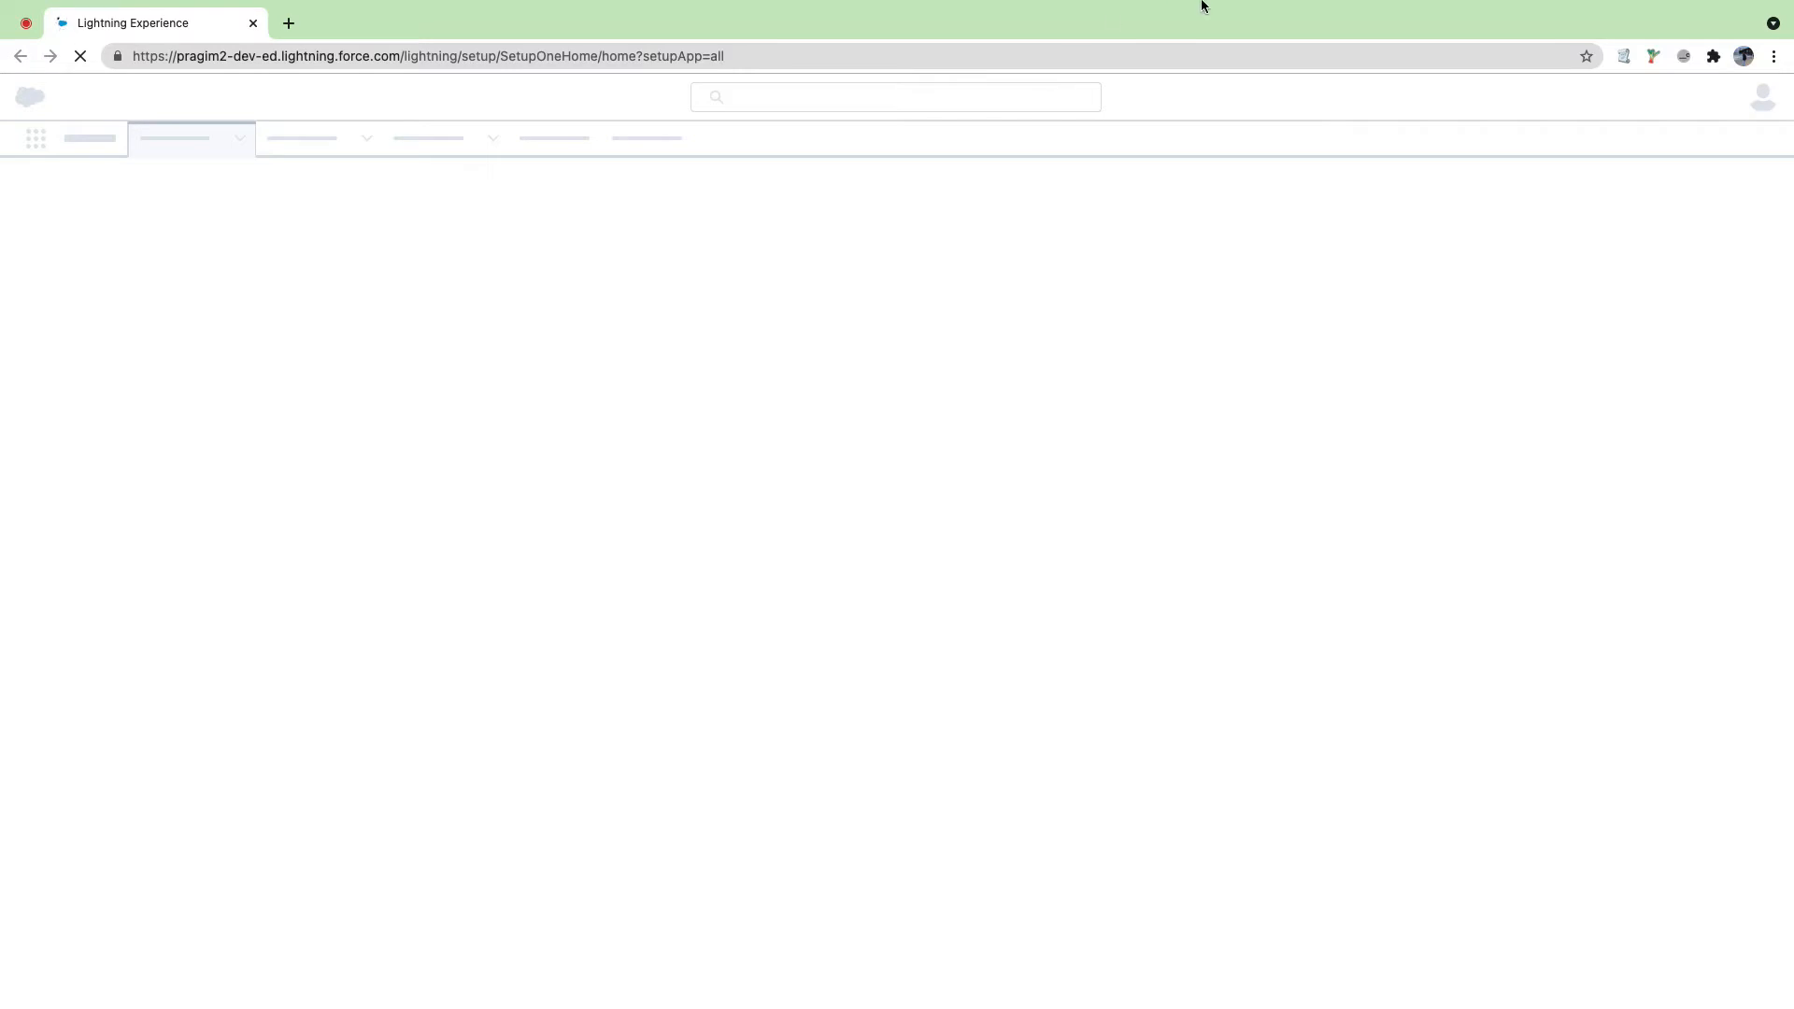
{"action": "mouse_move", "coordinate": [1205, 2]}
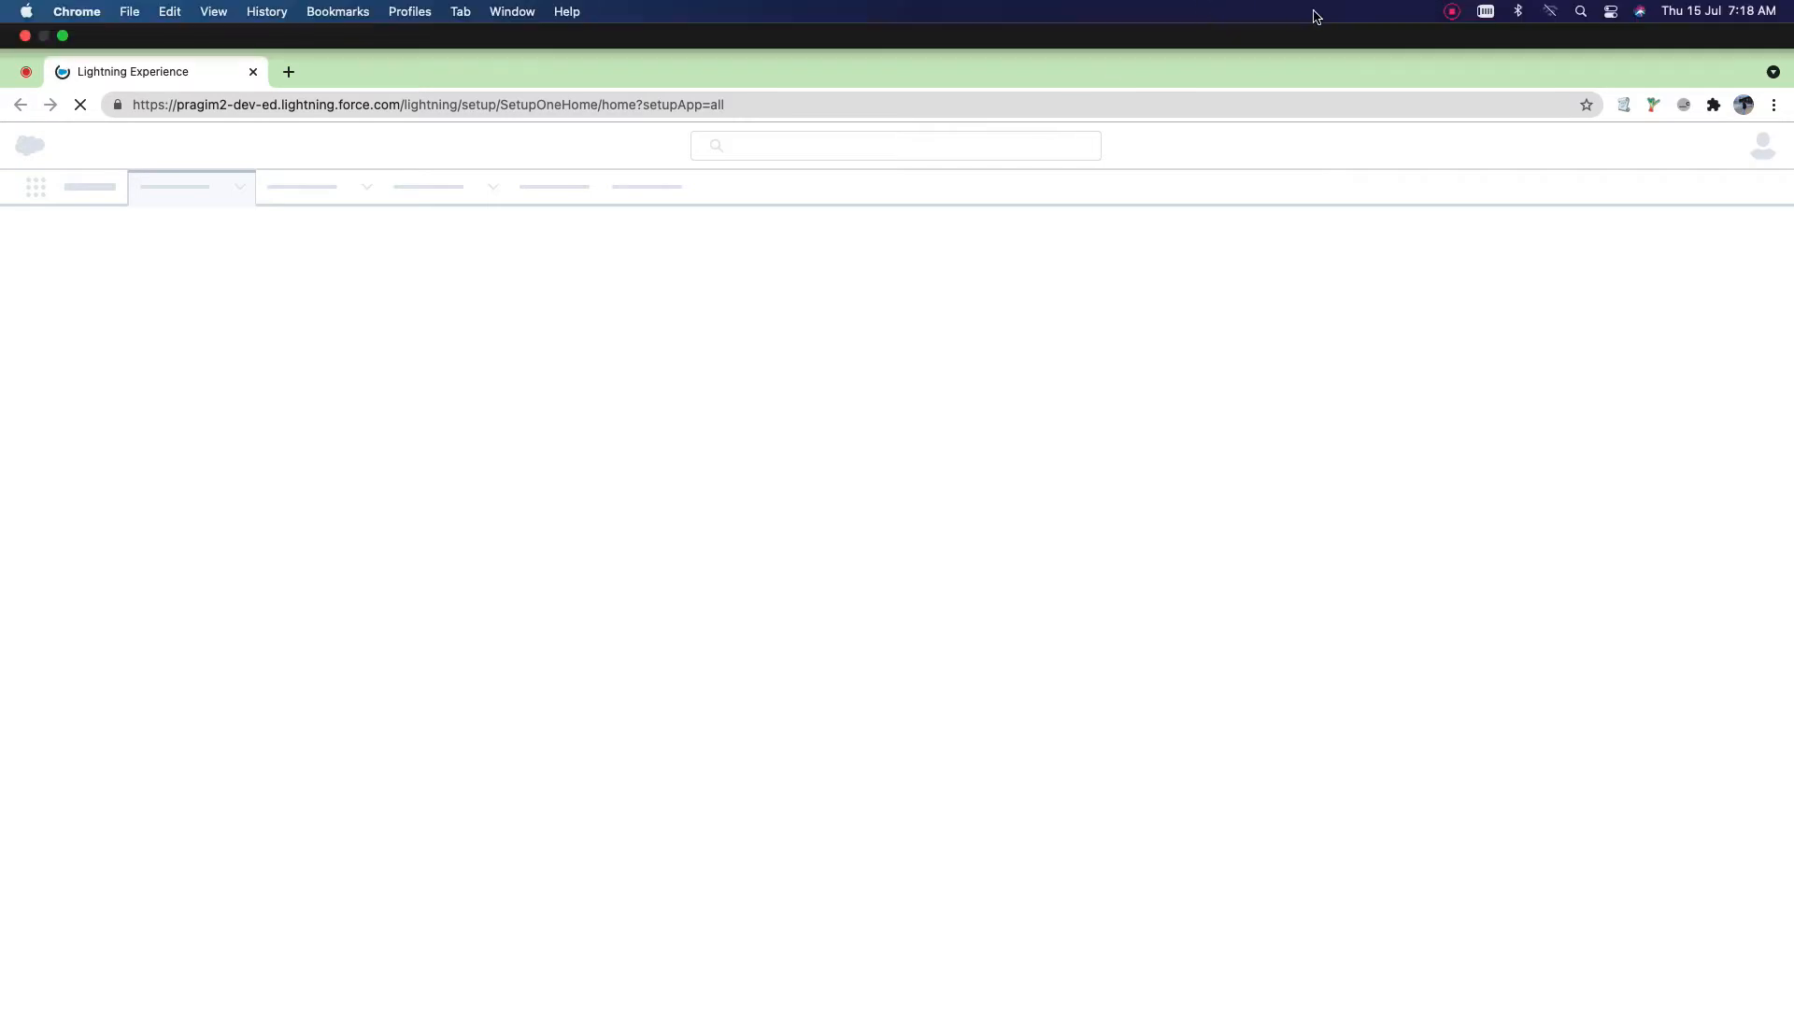
{"action": "left_click", "coordinate": [1454, 17]}
Step: Show the account's Details tab and scroll through its fields
{"action": "left_click", "coordinate": [1458, 82]}
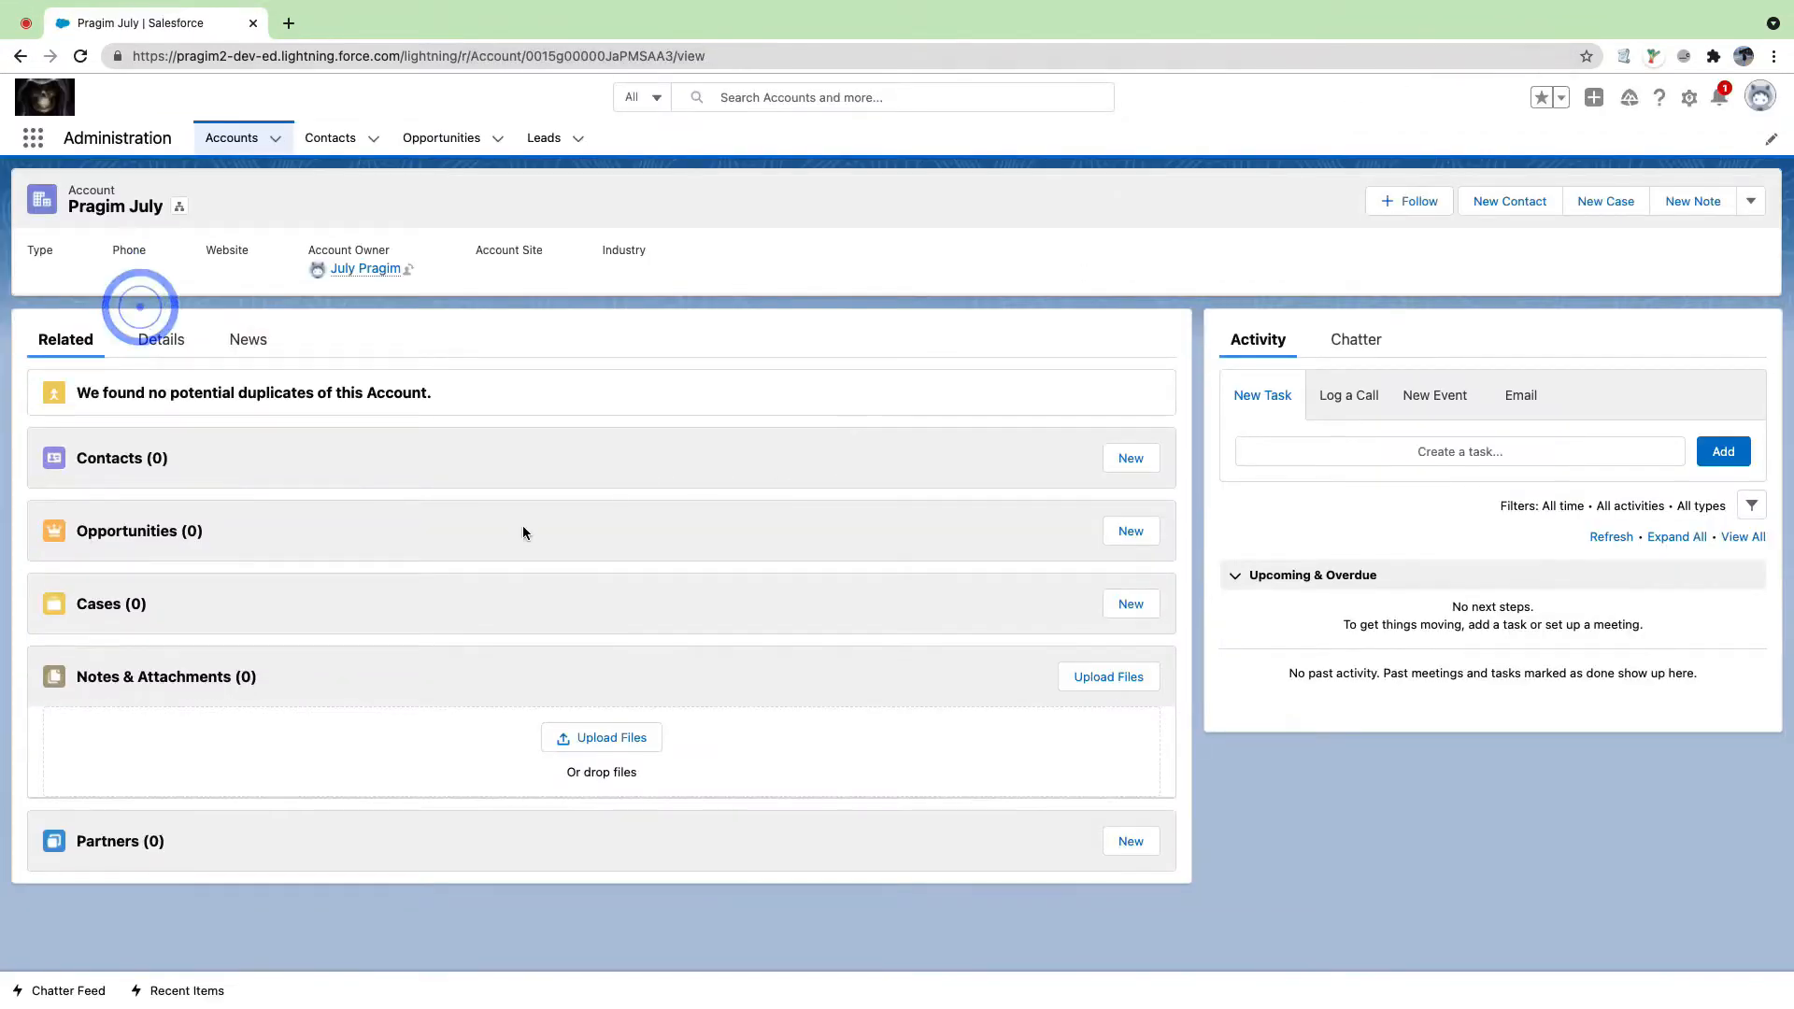
{"action": "left_click", "coordinate": [159, 346]}
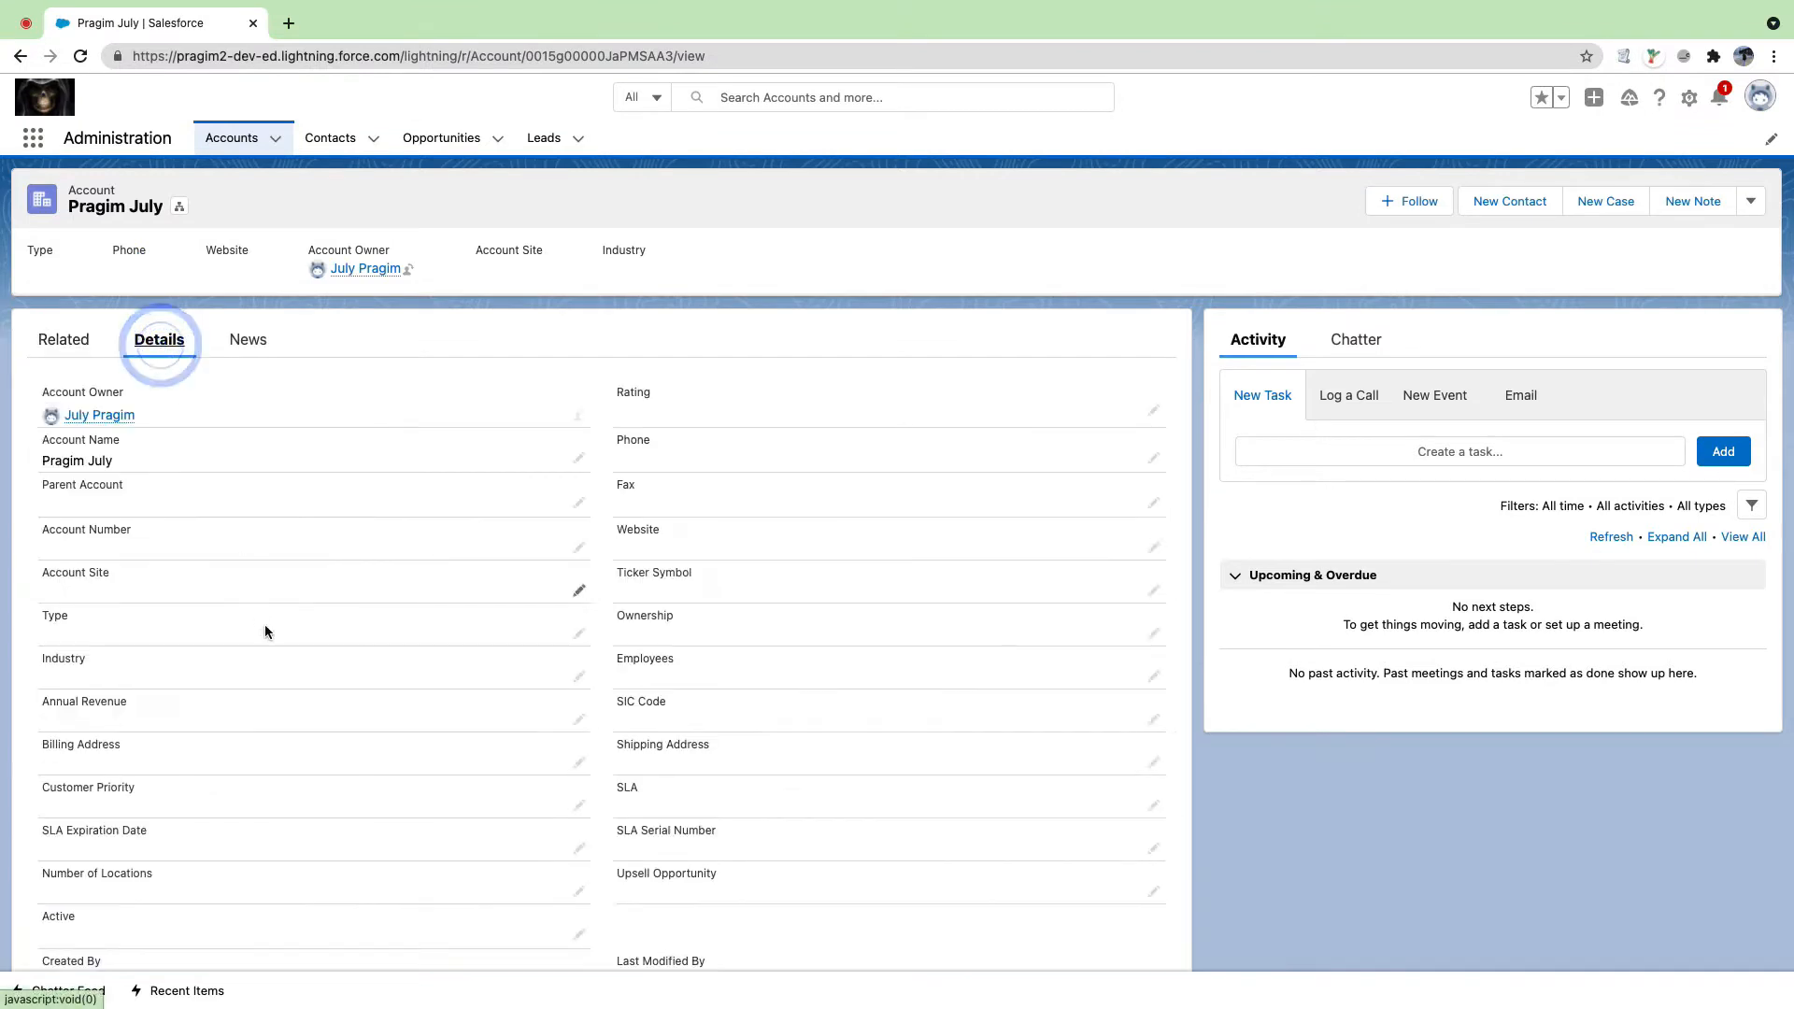
{"action": "scroll", "coordinate": [267, 625], "scroll_direction": "down", "scroll_amount": 1}
{"action": "scroll", "coordinate": [266, 624], "scroll_direction": "down", "scroll_amount": 1}
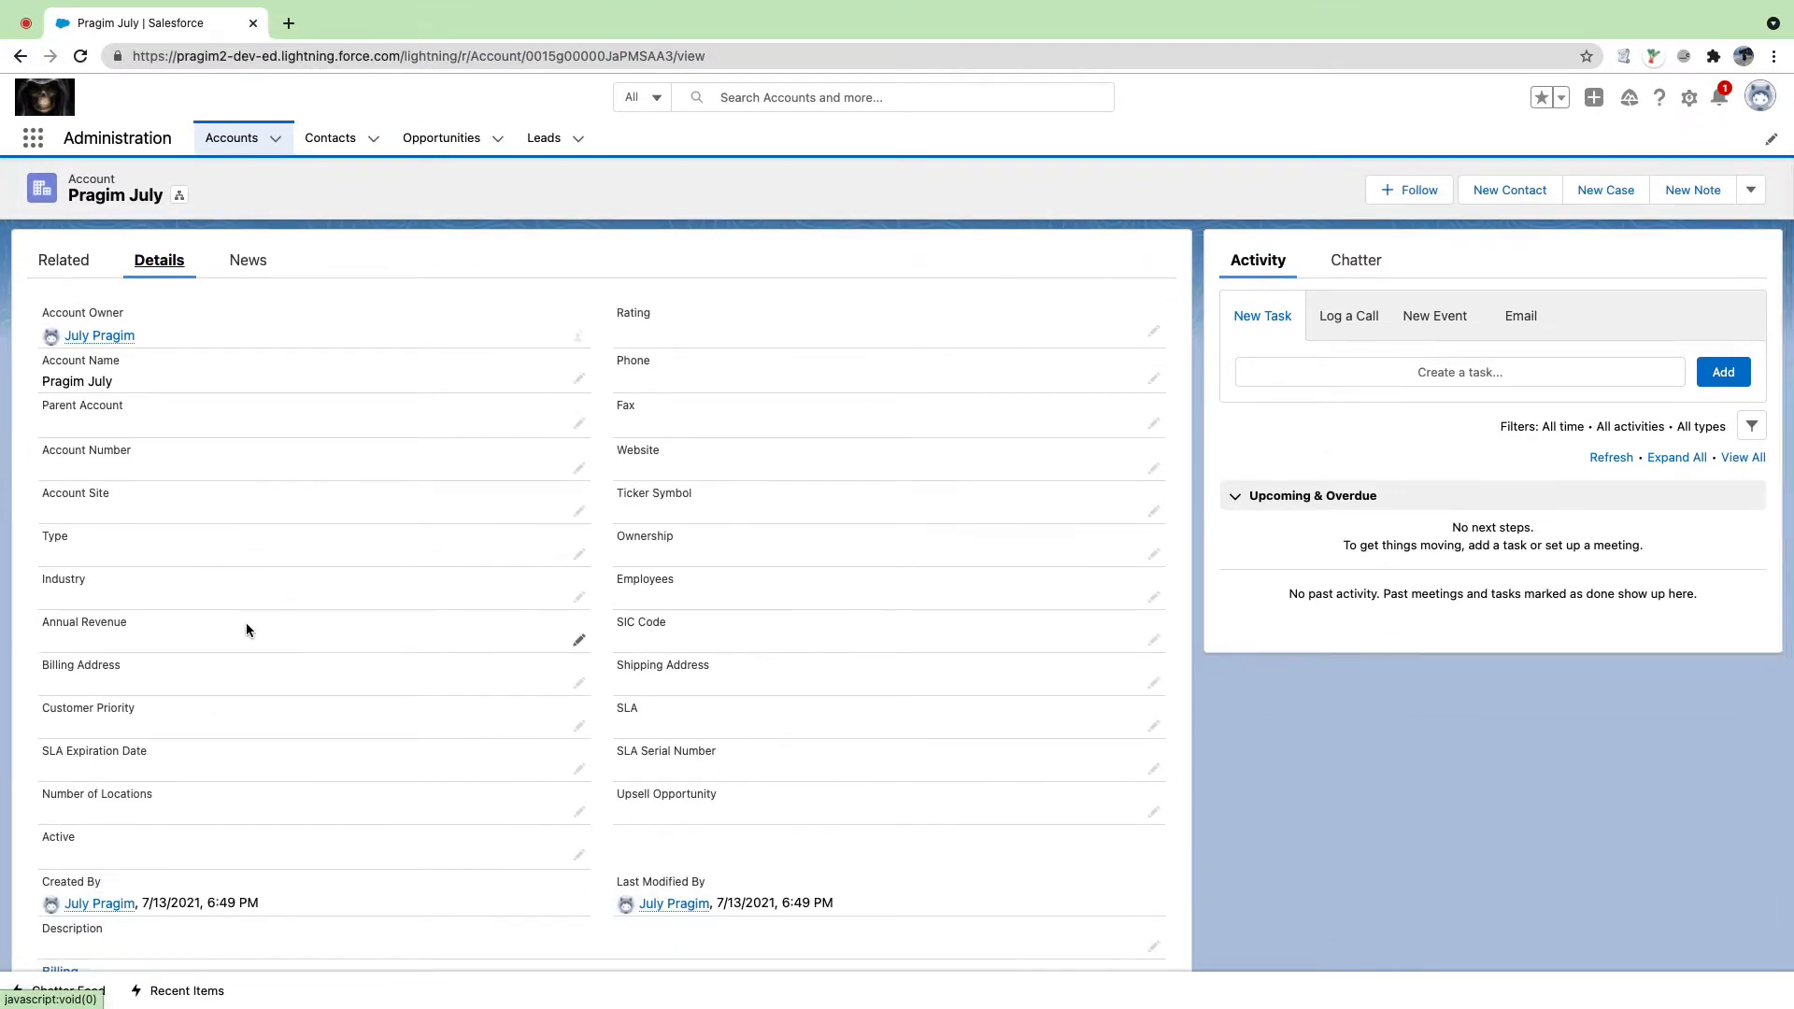
{"action": "scroll", "coordinate": [175, 598], "scroll_direction": "up", "scroll_amount": 2}
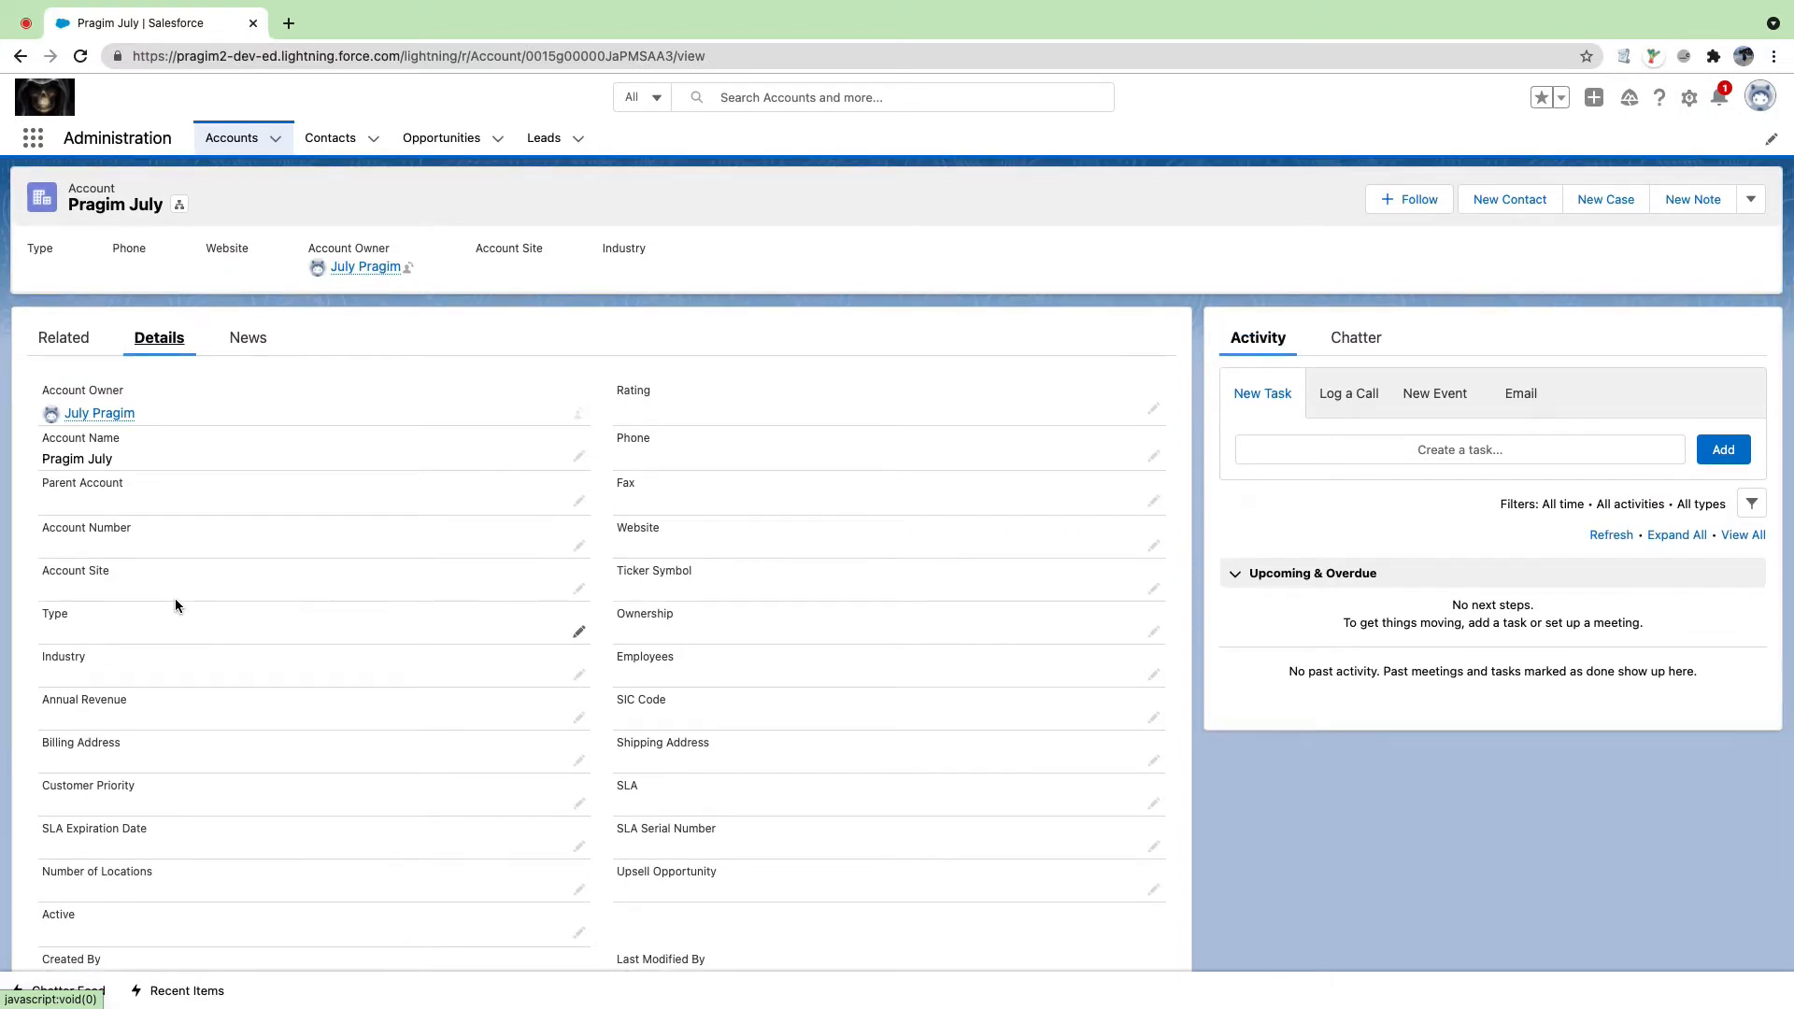
{"action": "scroll", "coordinate": [176, 605], "scroll_direction": "down", "scroll_amount": 2}
{"action": "scroll", "coordinate": [176, 606], "scroll_direction": "up", "scroll_amount": 2}
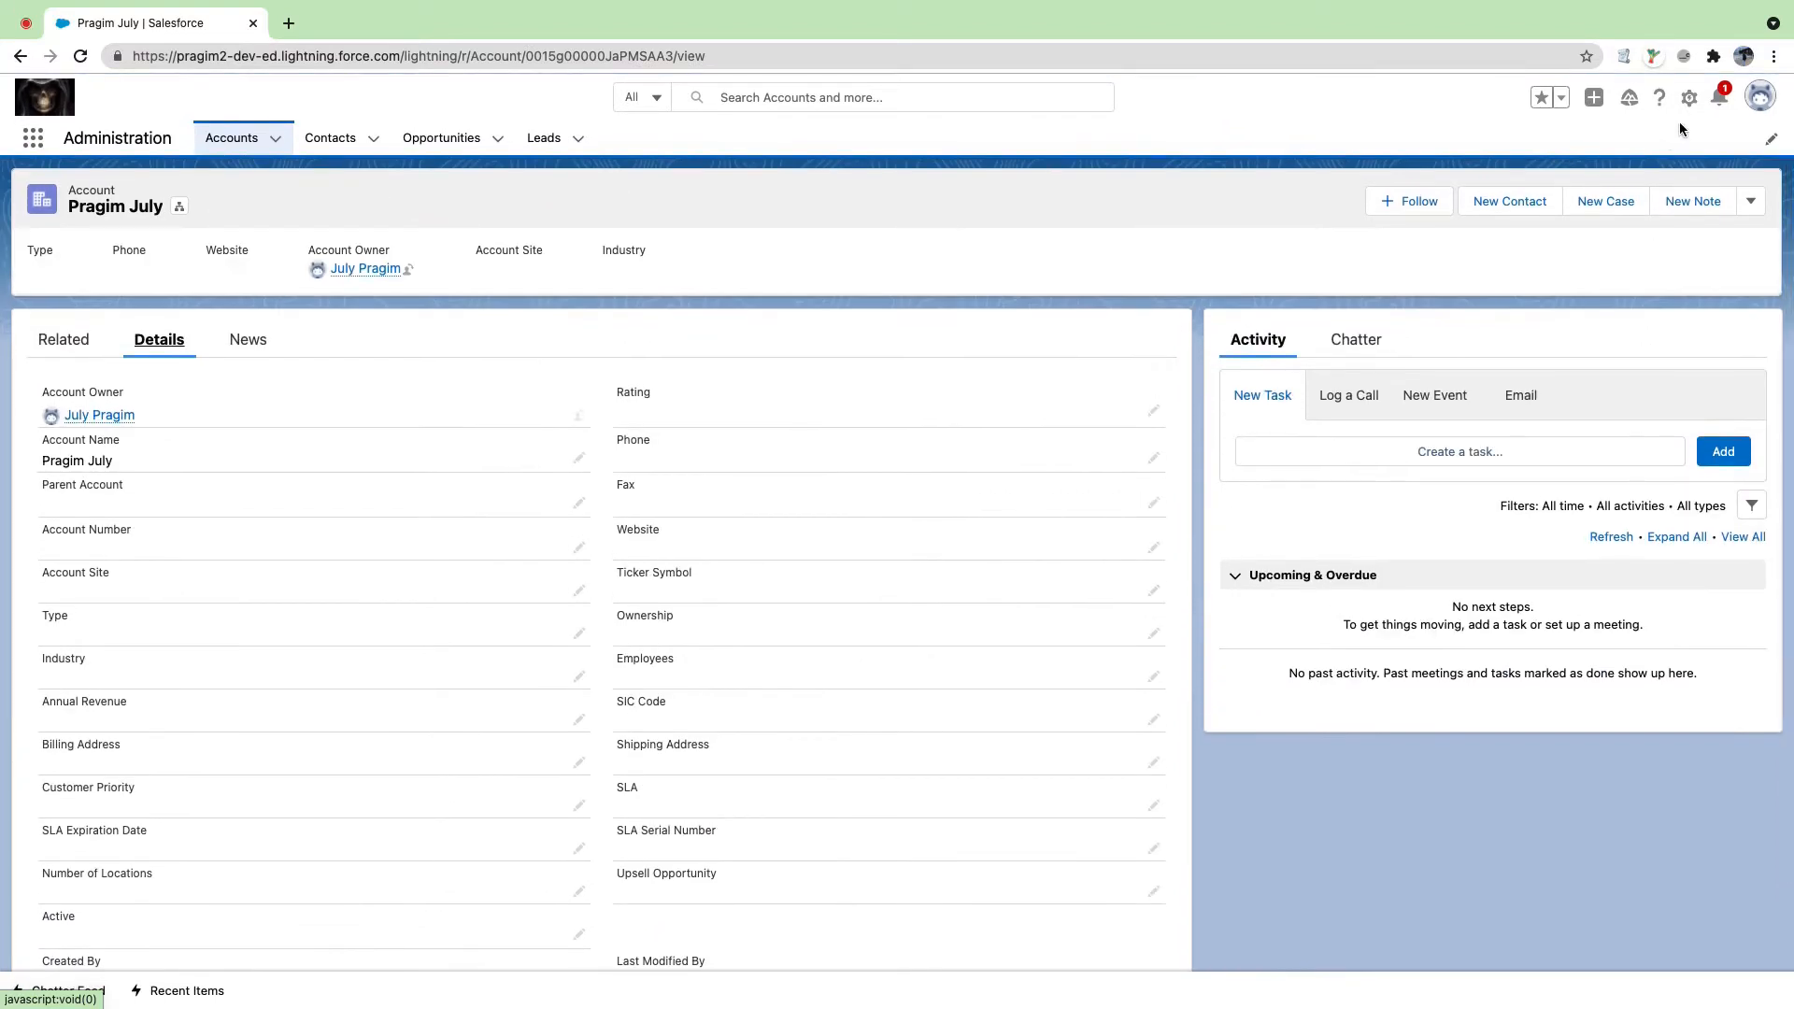
Step: Try another saved username from the profile menu, then go back to the account record
{"action": "left_click", "coordinate": [1759, 96]}
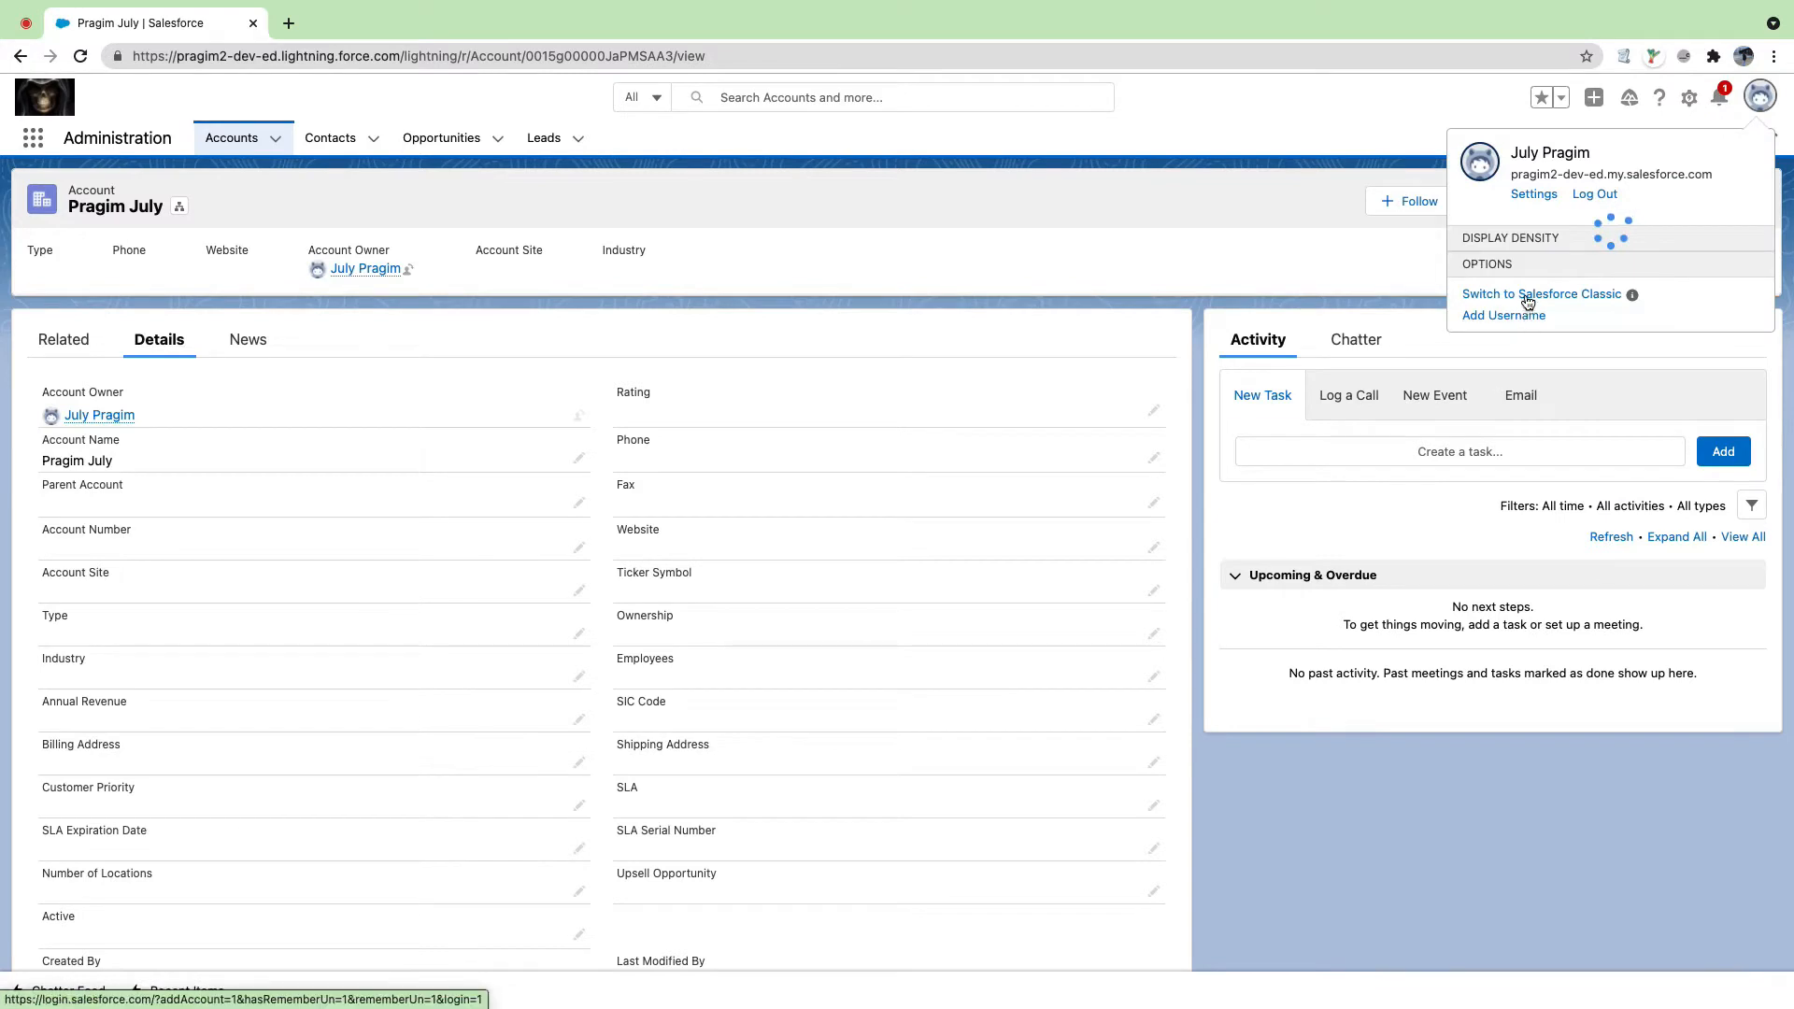
{"action": "left_click", "coordinate": [1525, 275]}
{"action": "left_click", "coordinate": [1541, 514]}
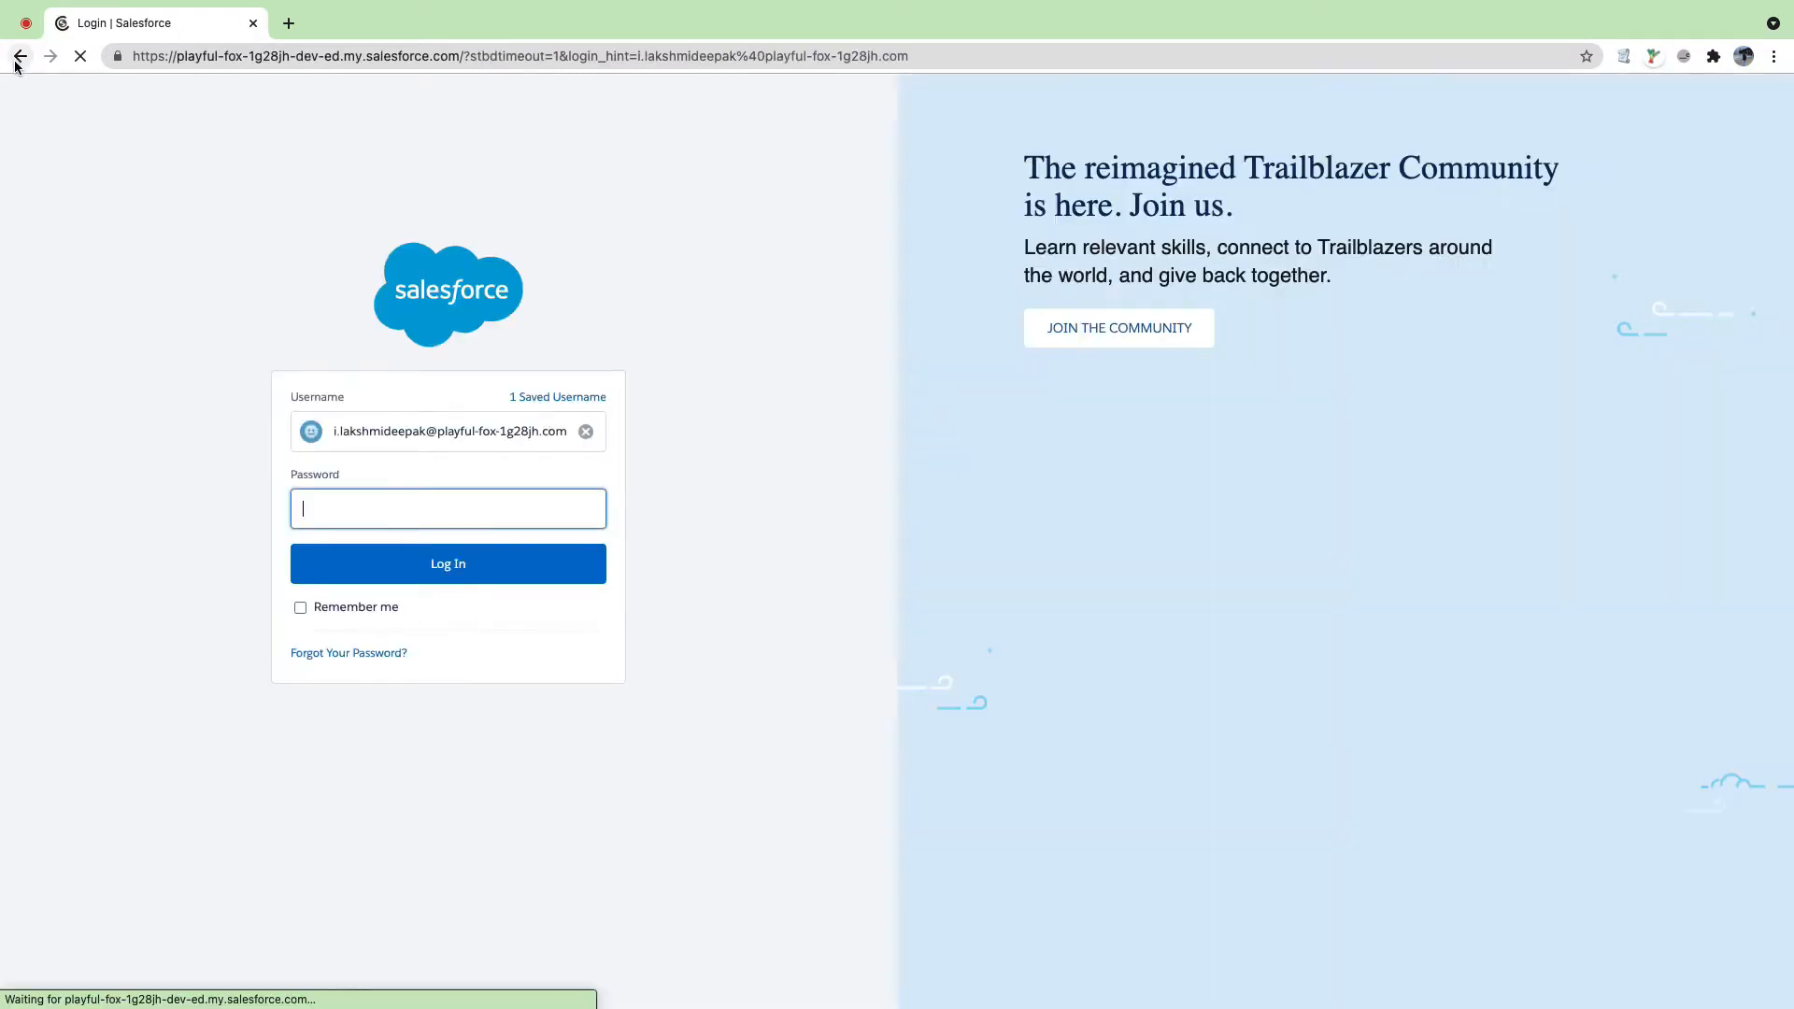
{"action": "left_click", "coordinate": [17, 60]}
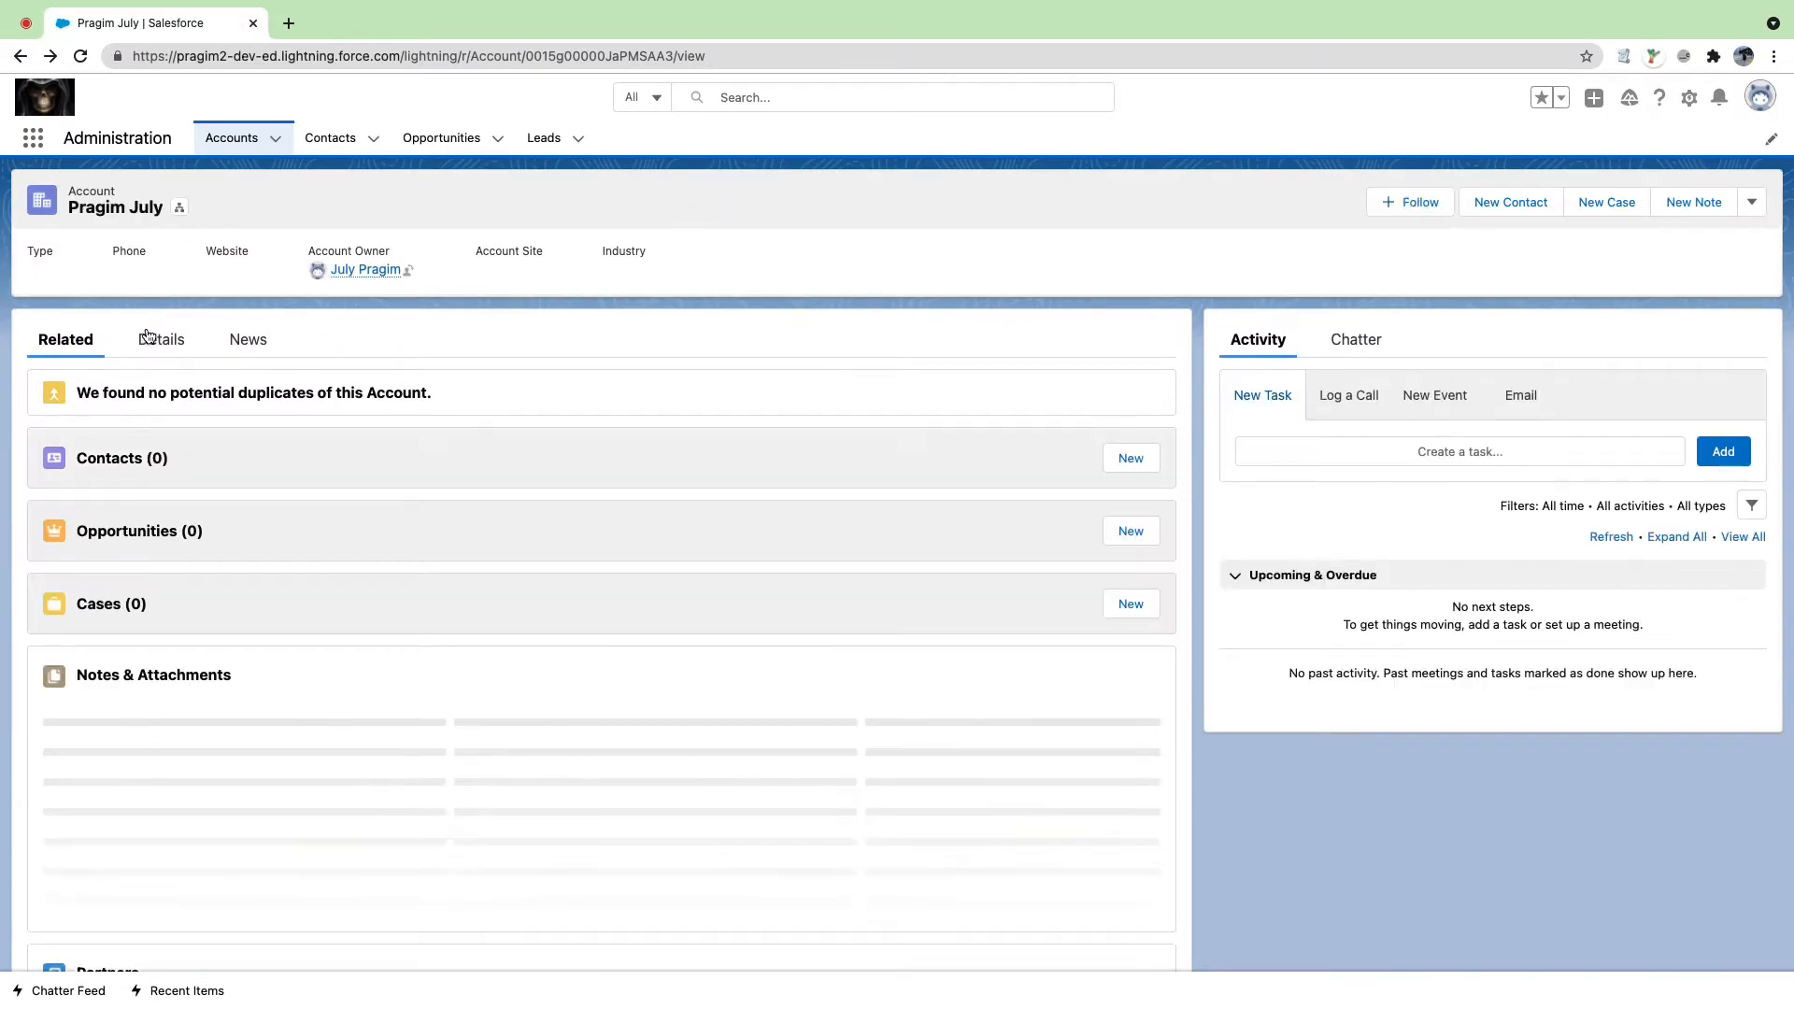
Step: Reopen the account's Details and choose Edit from the record actions dropdown
{"action": "left_click", "coordinate": [147, 337]}
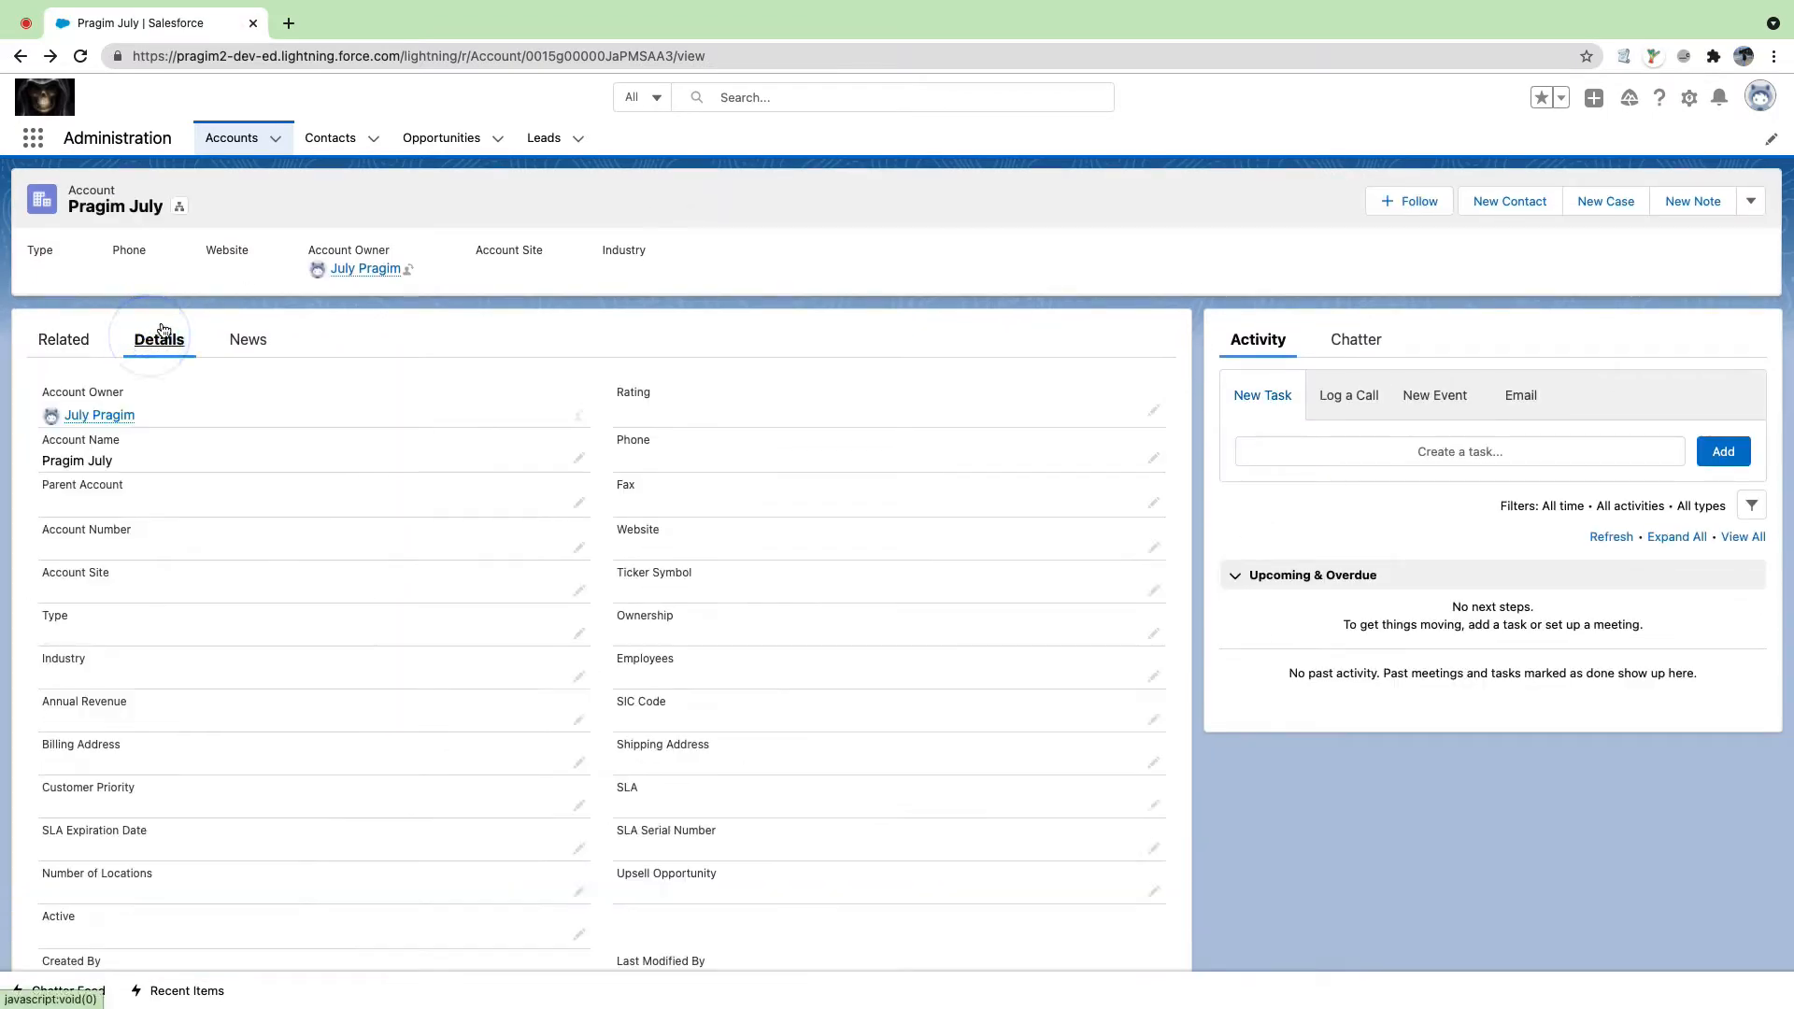
{"action": "scroll", "coordinate": [259, 628], "scroll_direction": "down", "scroll_amount": 1}
{"action": "scroll", "coordinate": [425, 593], "scroll_direction": "up", "scroll_amount": 1}
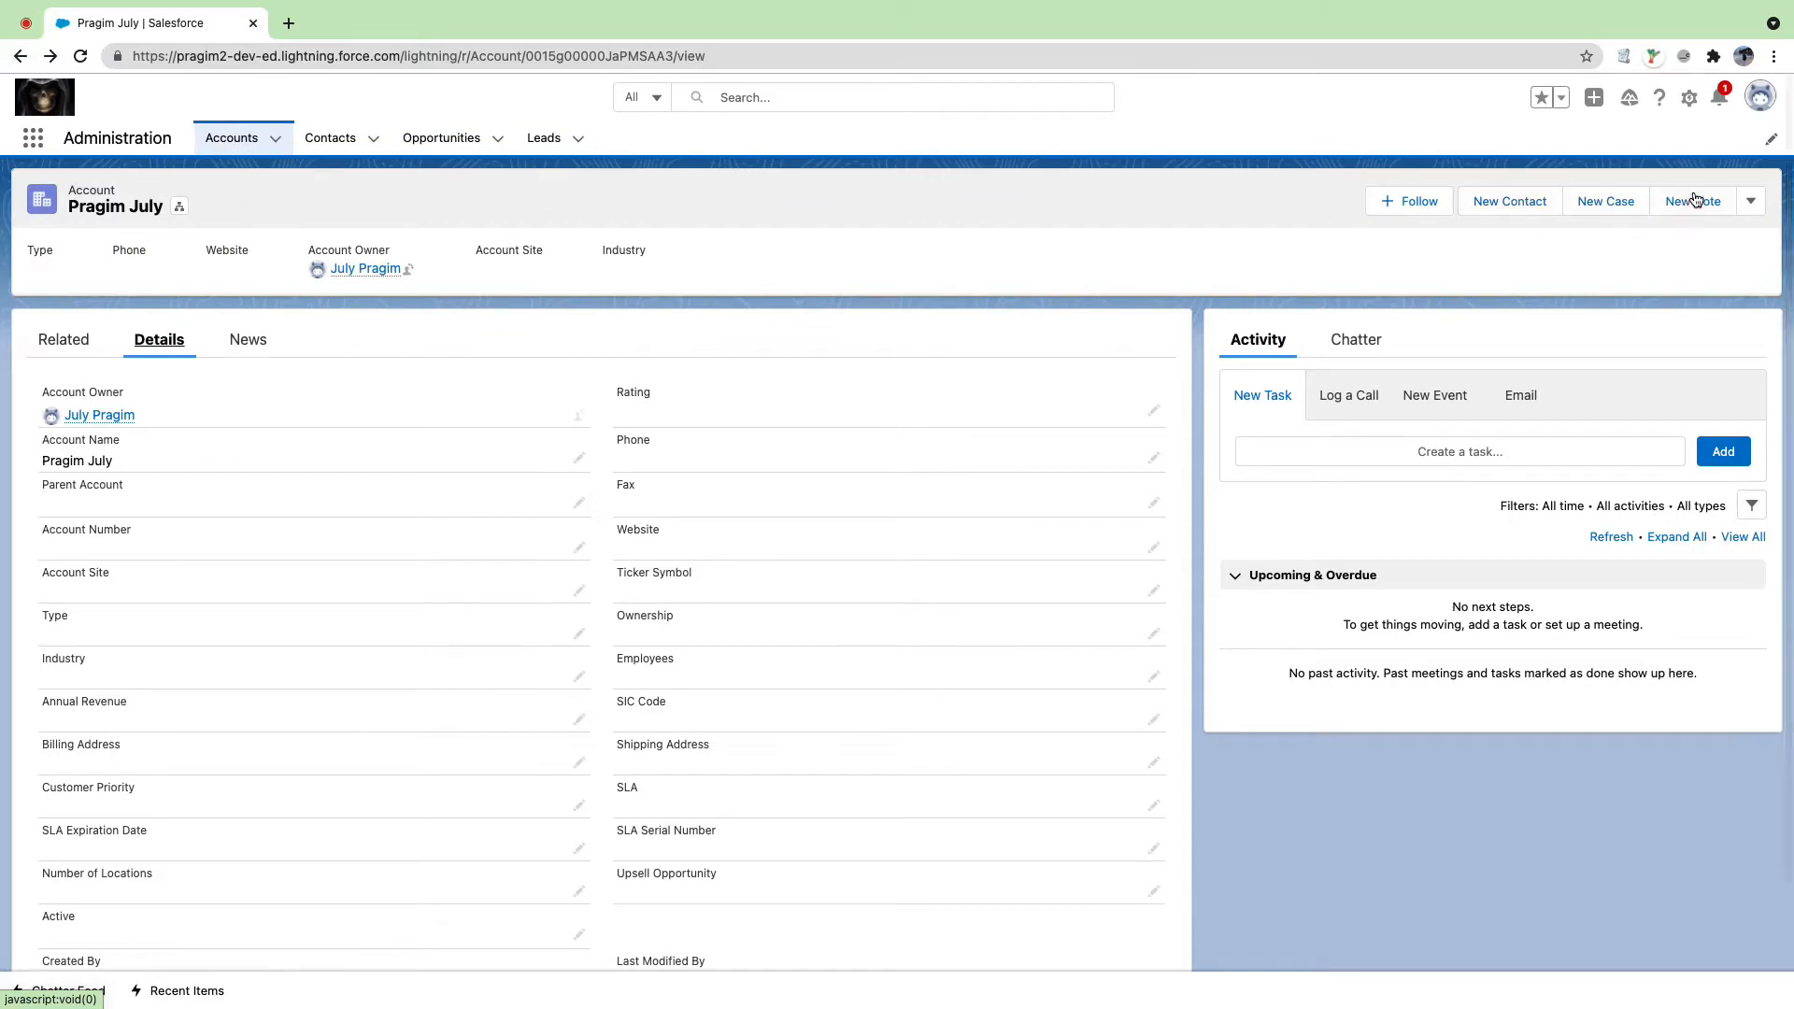
{"action": "left_click", "coordinate": [1753, 201]}
{"action": "left_click", "coordinate": [1641, 365]}
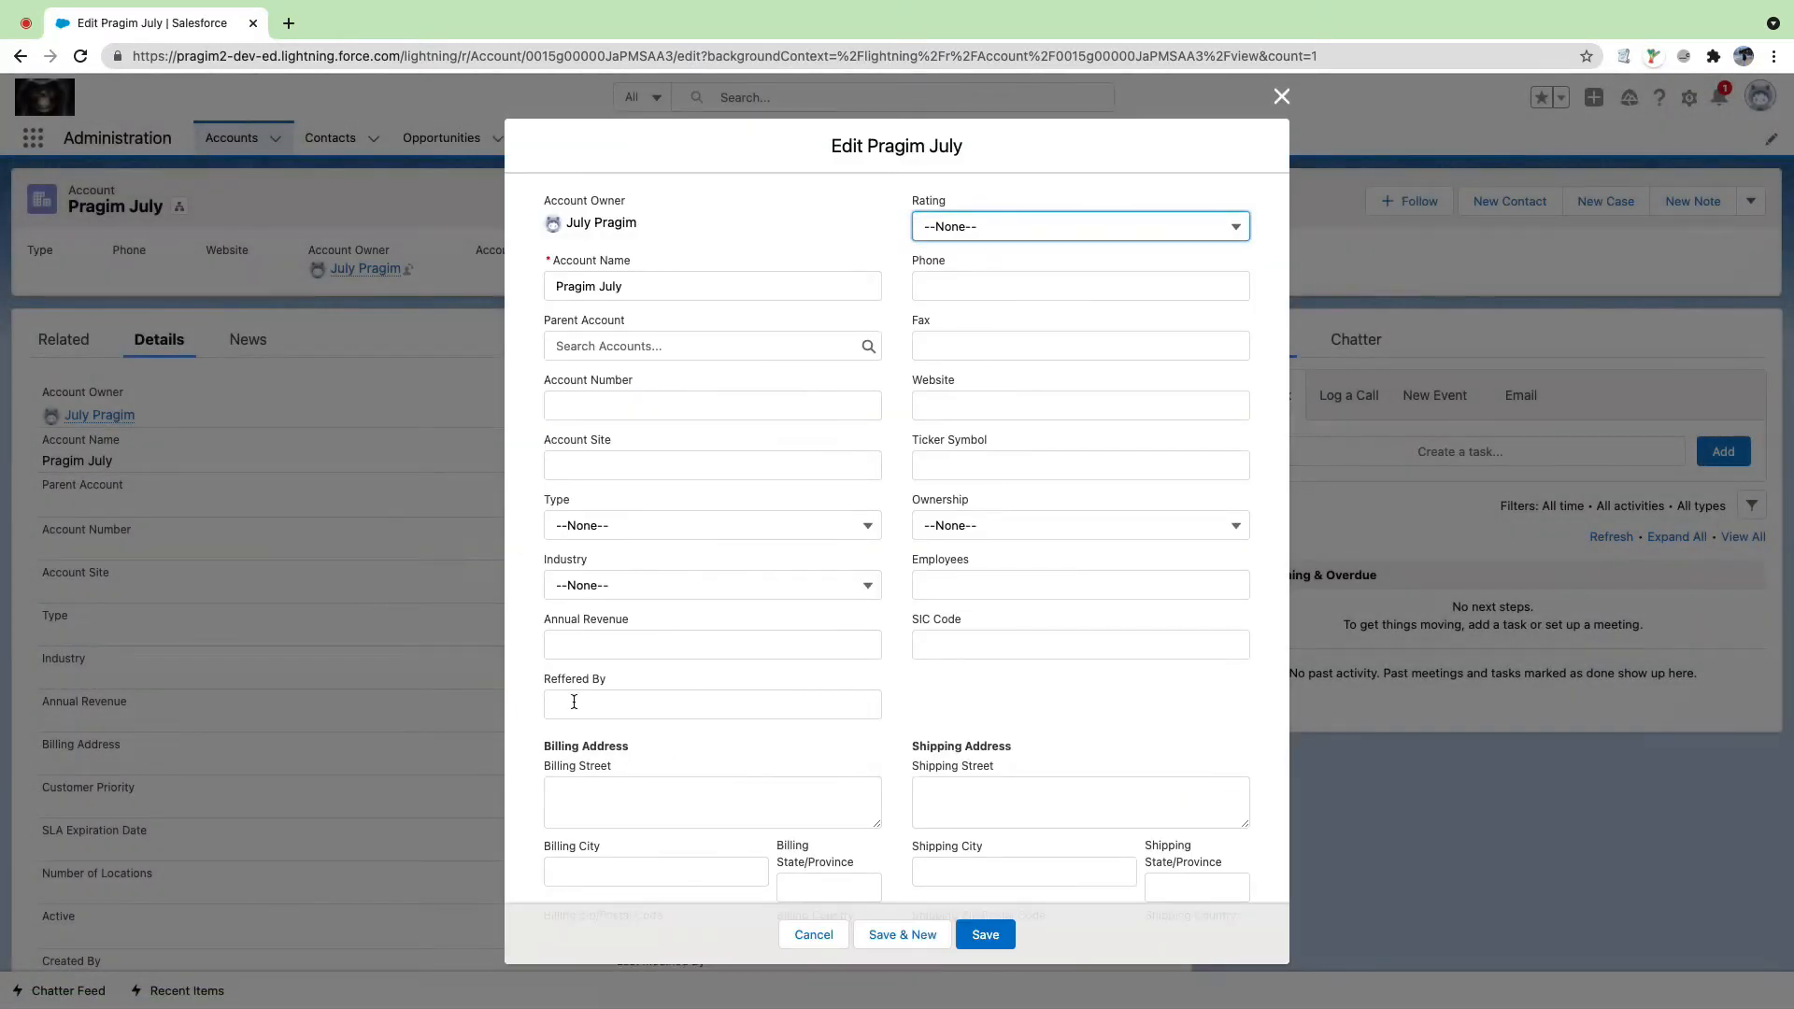
Step: Cancel the account edit form, then run Empty Cache and Hard Reload through DevTools
{"action": "left_click_drag", "start_coordinate": [542, 684], "coordinate": [628, 683]}
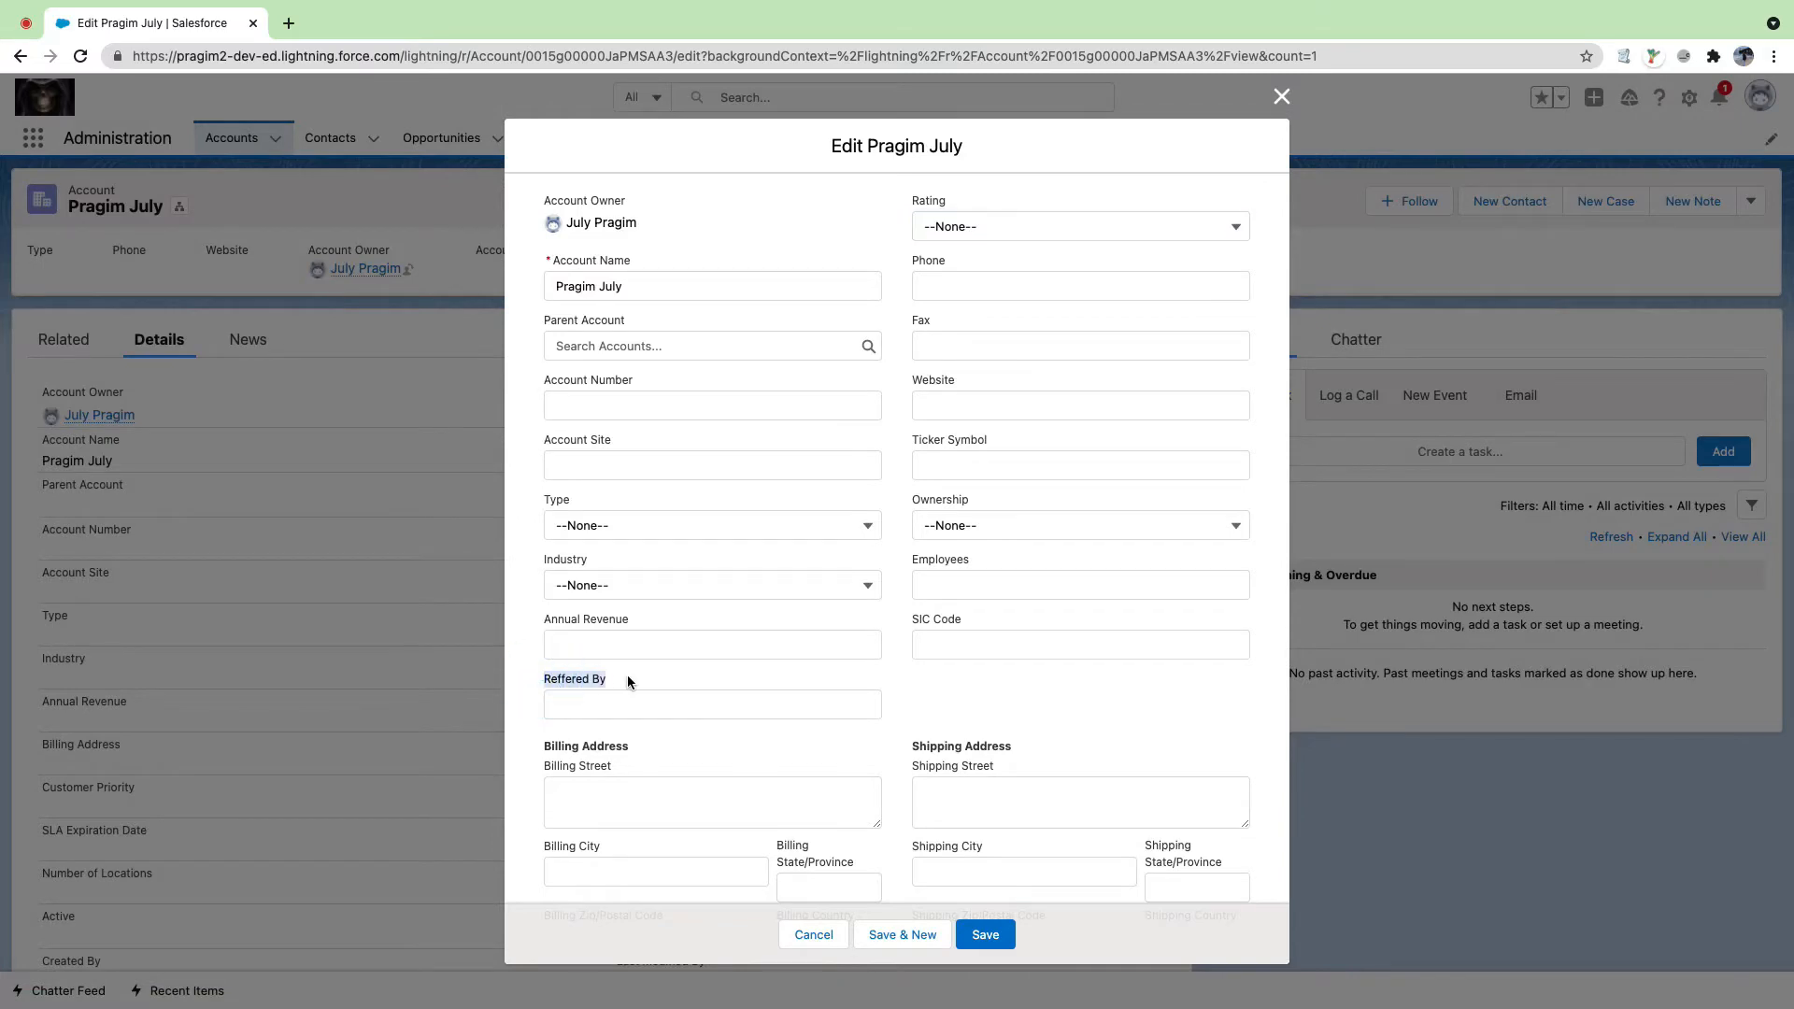
{"action": "left_click", "coordinate": [814, 934]}
{"action": "right_click", "coordinate": [1294, 813]}
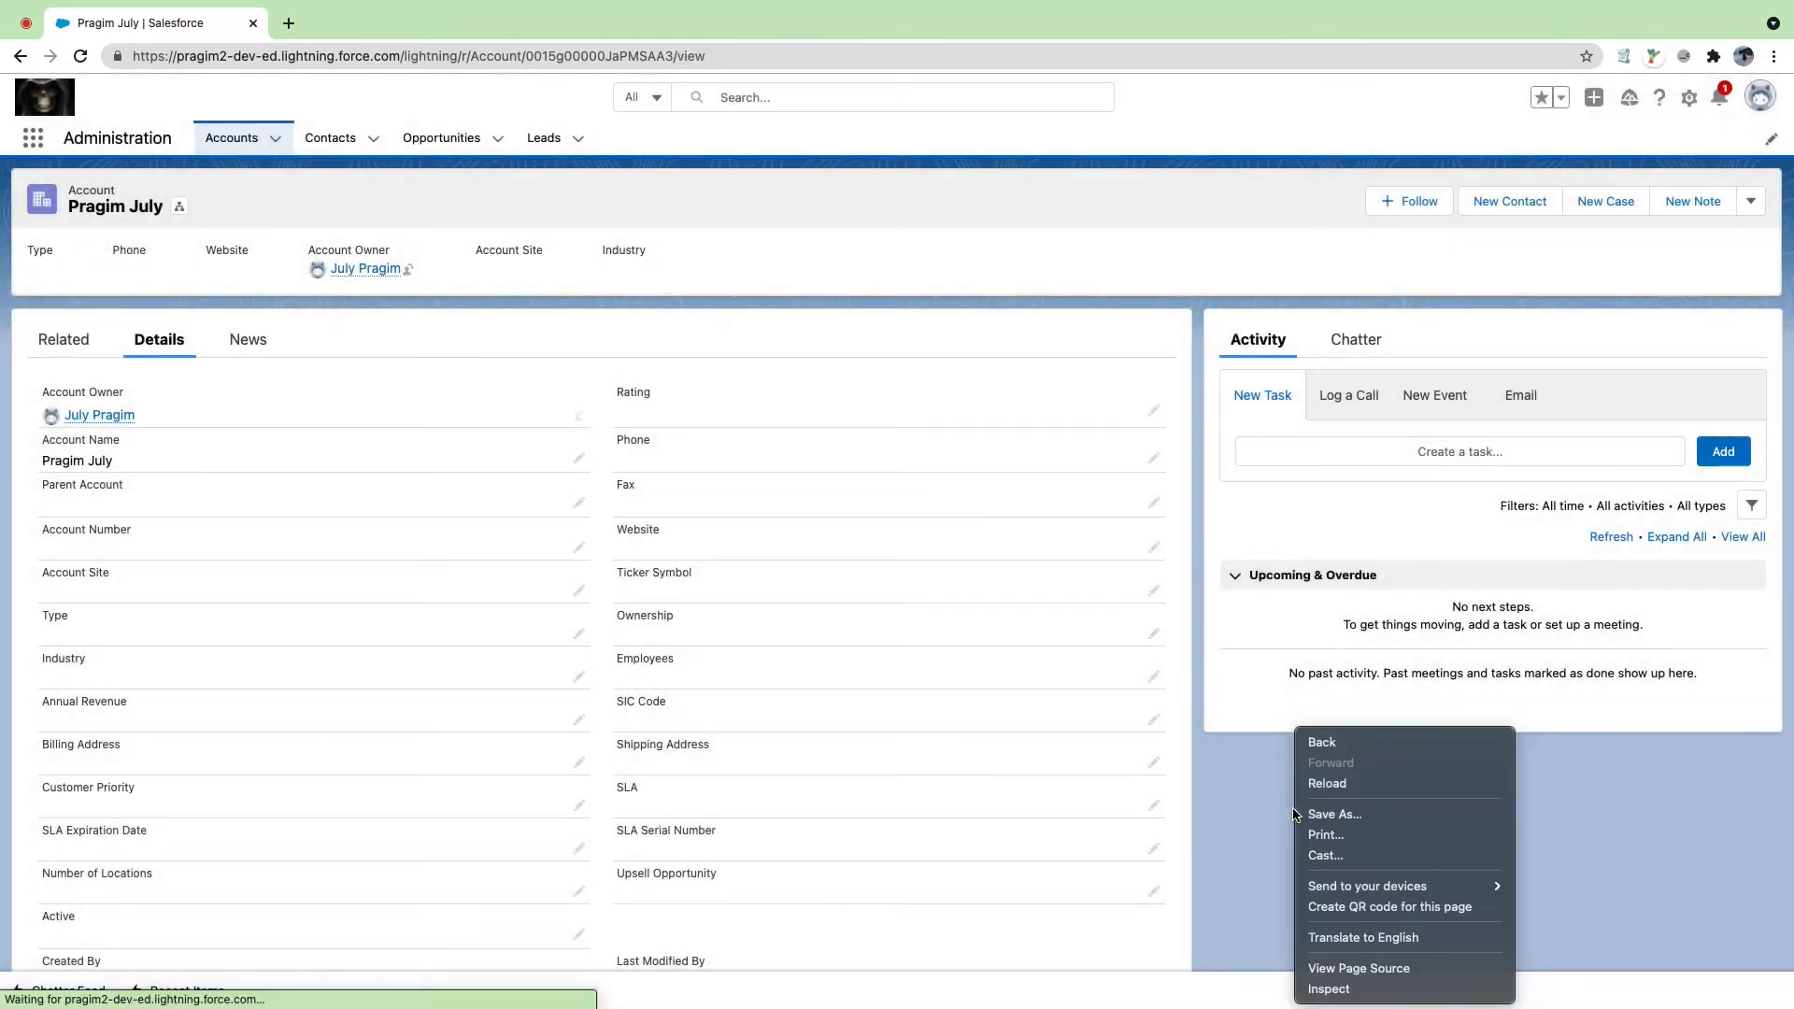
{"action": "left_click", "coordinate": [1364, 990]}
{"action": "right_click", "coordinate": [86, 54]}
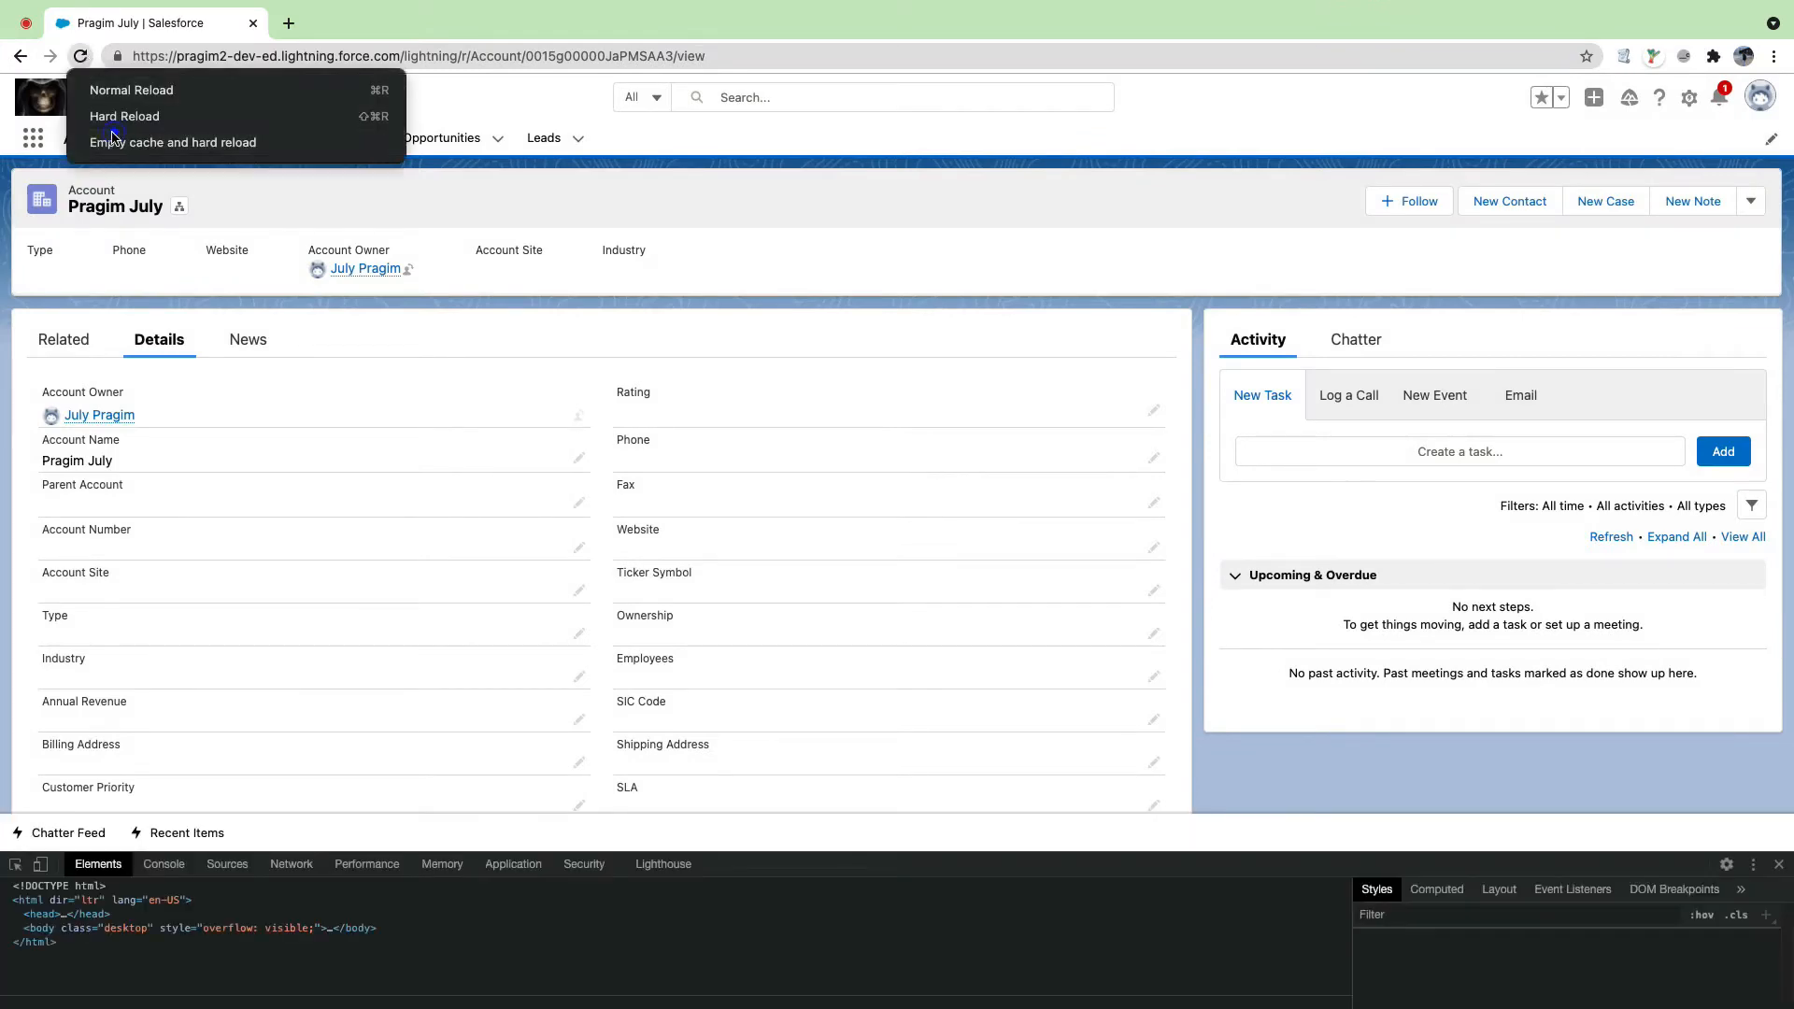
{"action": "left_click", "coordinate": [103, 138]}
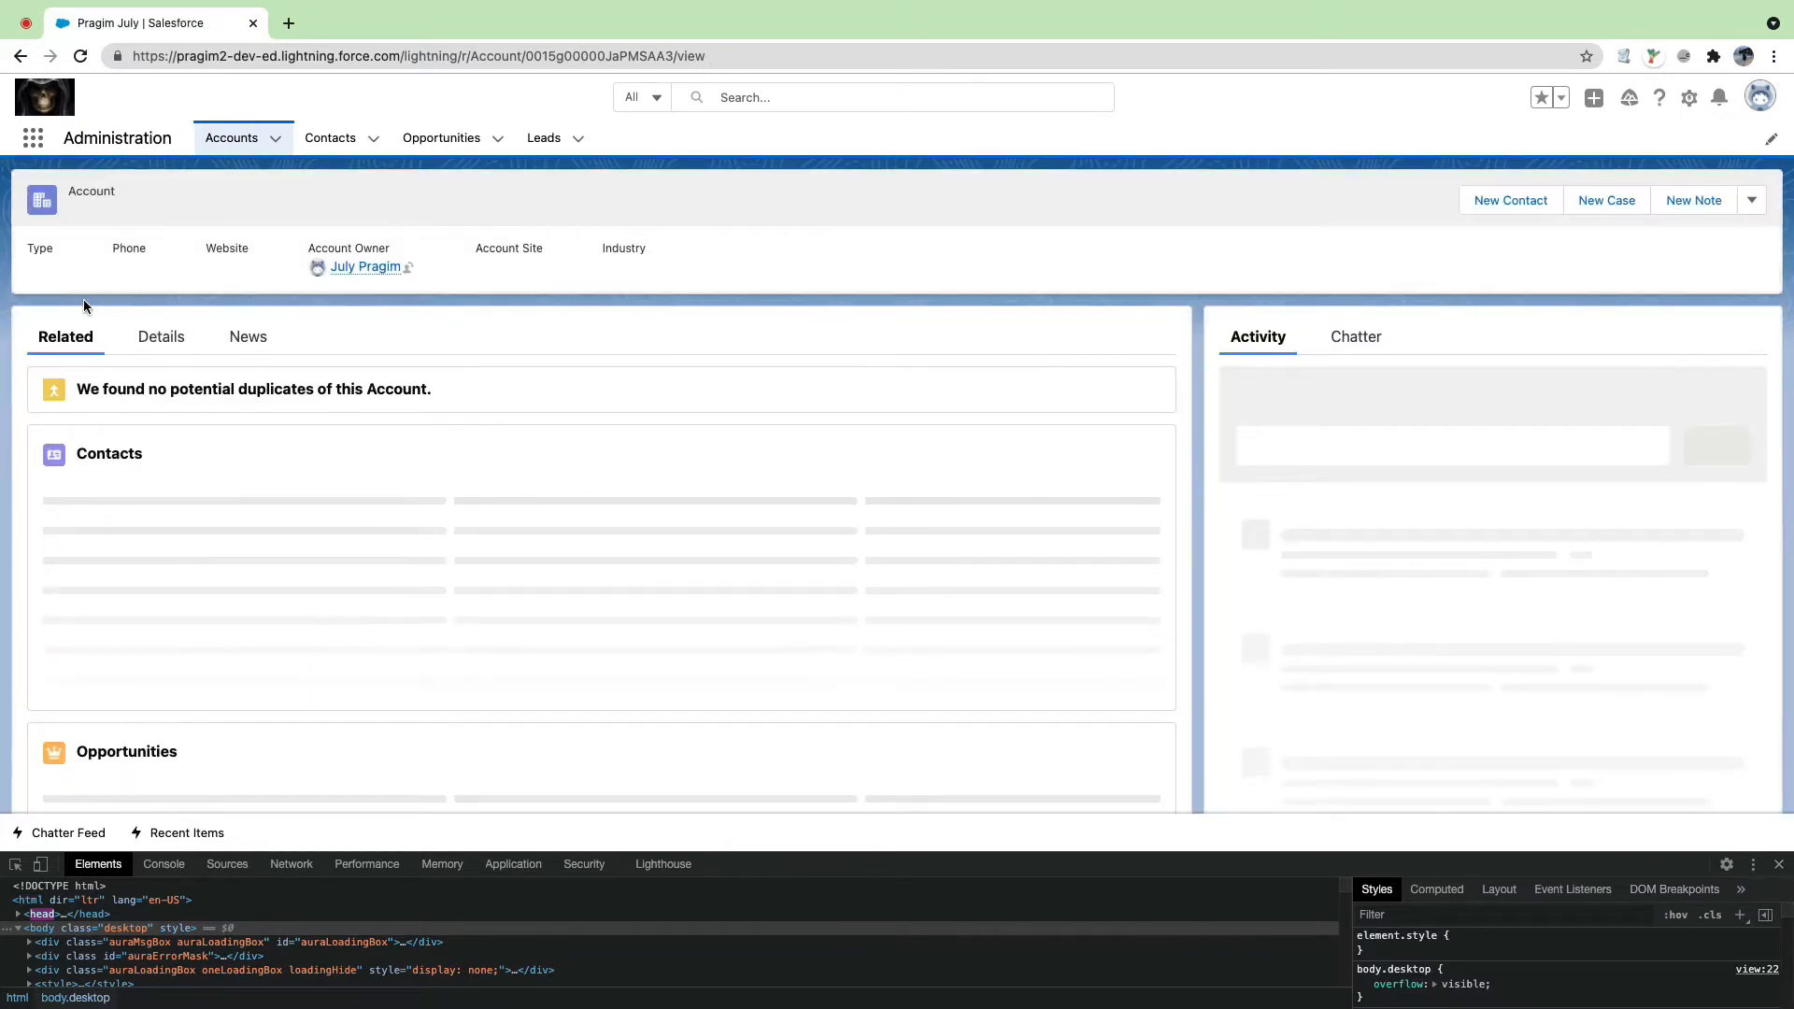
Step: Review the reloaded account's Details fields and close DevTools
{"action": "left_click", "coordinate": [160, 337]}
{"action": "scroll", "coordinate": [291, 425], "scroll_direction": "down", "scroll_amount": 3}
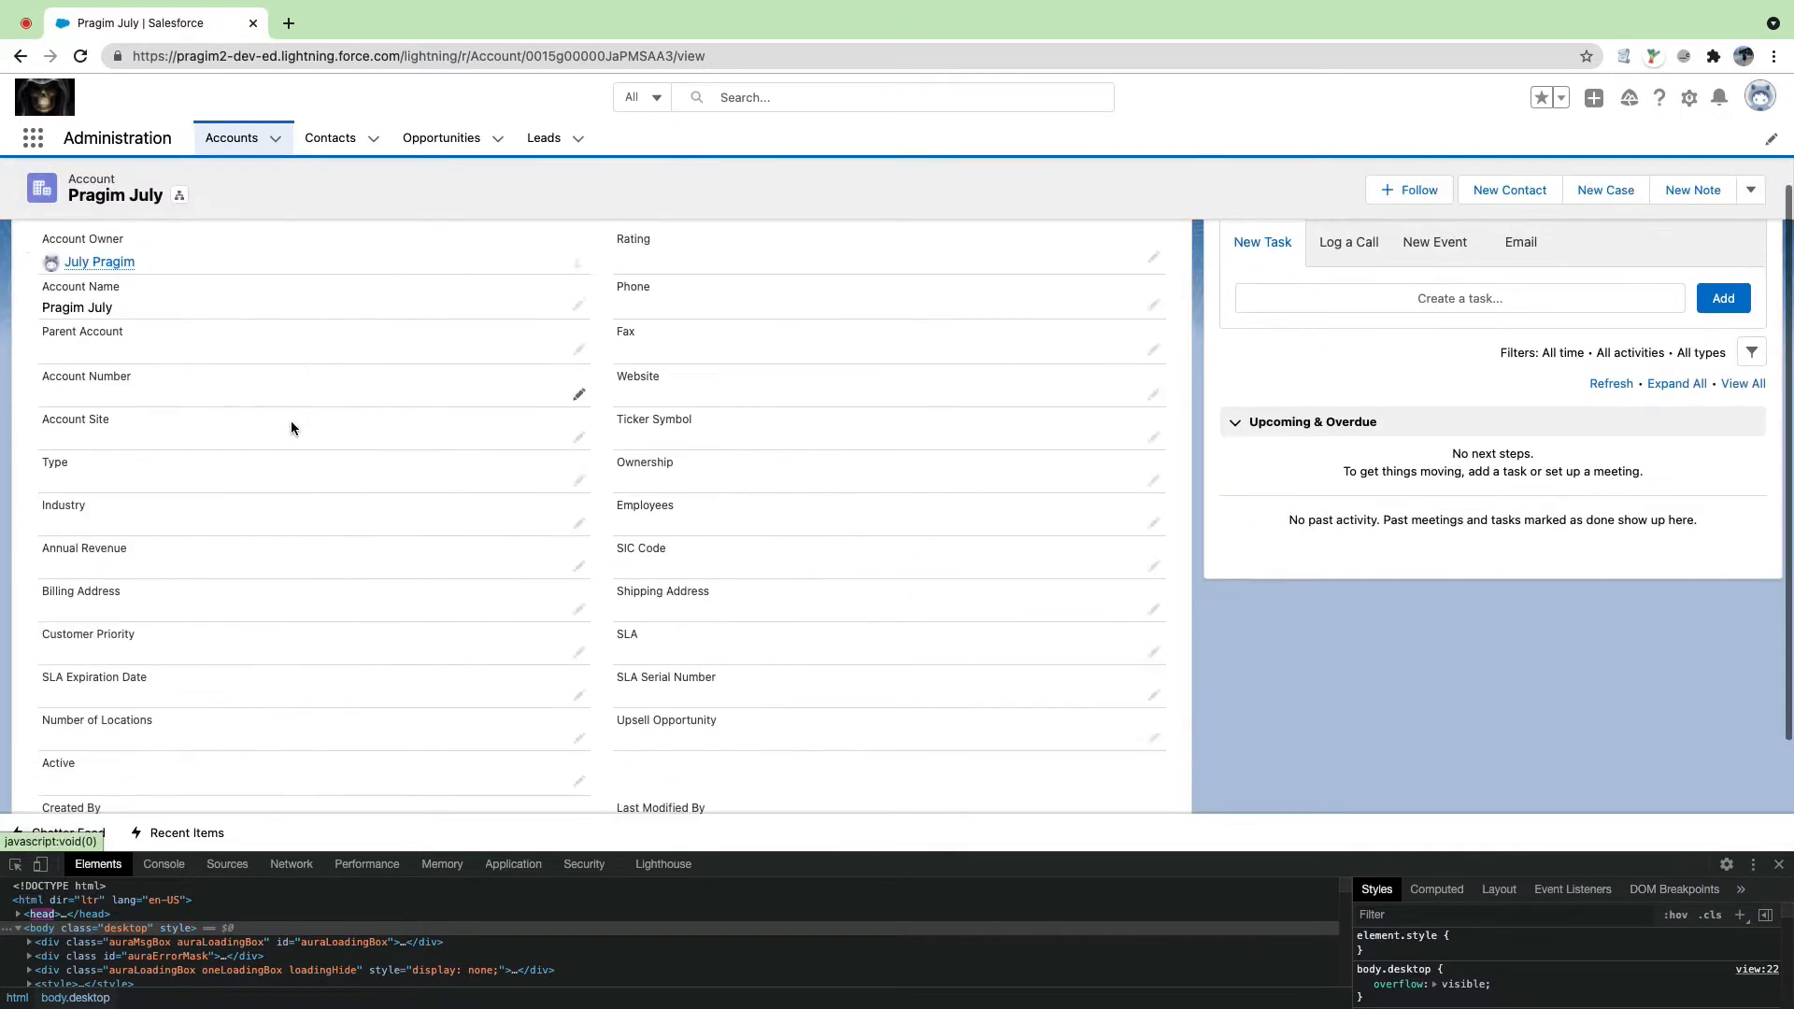
{"action": "scroll", "coordinate": [290, 421], "scroll_direction": "down", "scroll_amount": 2}
{"action": "scroll", "coordinate": [170, 484], "scroll_direction": "up", "scroll_amount": 1}
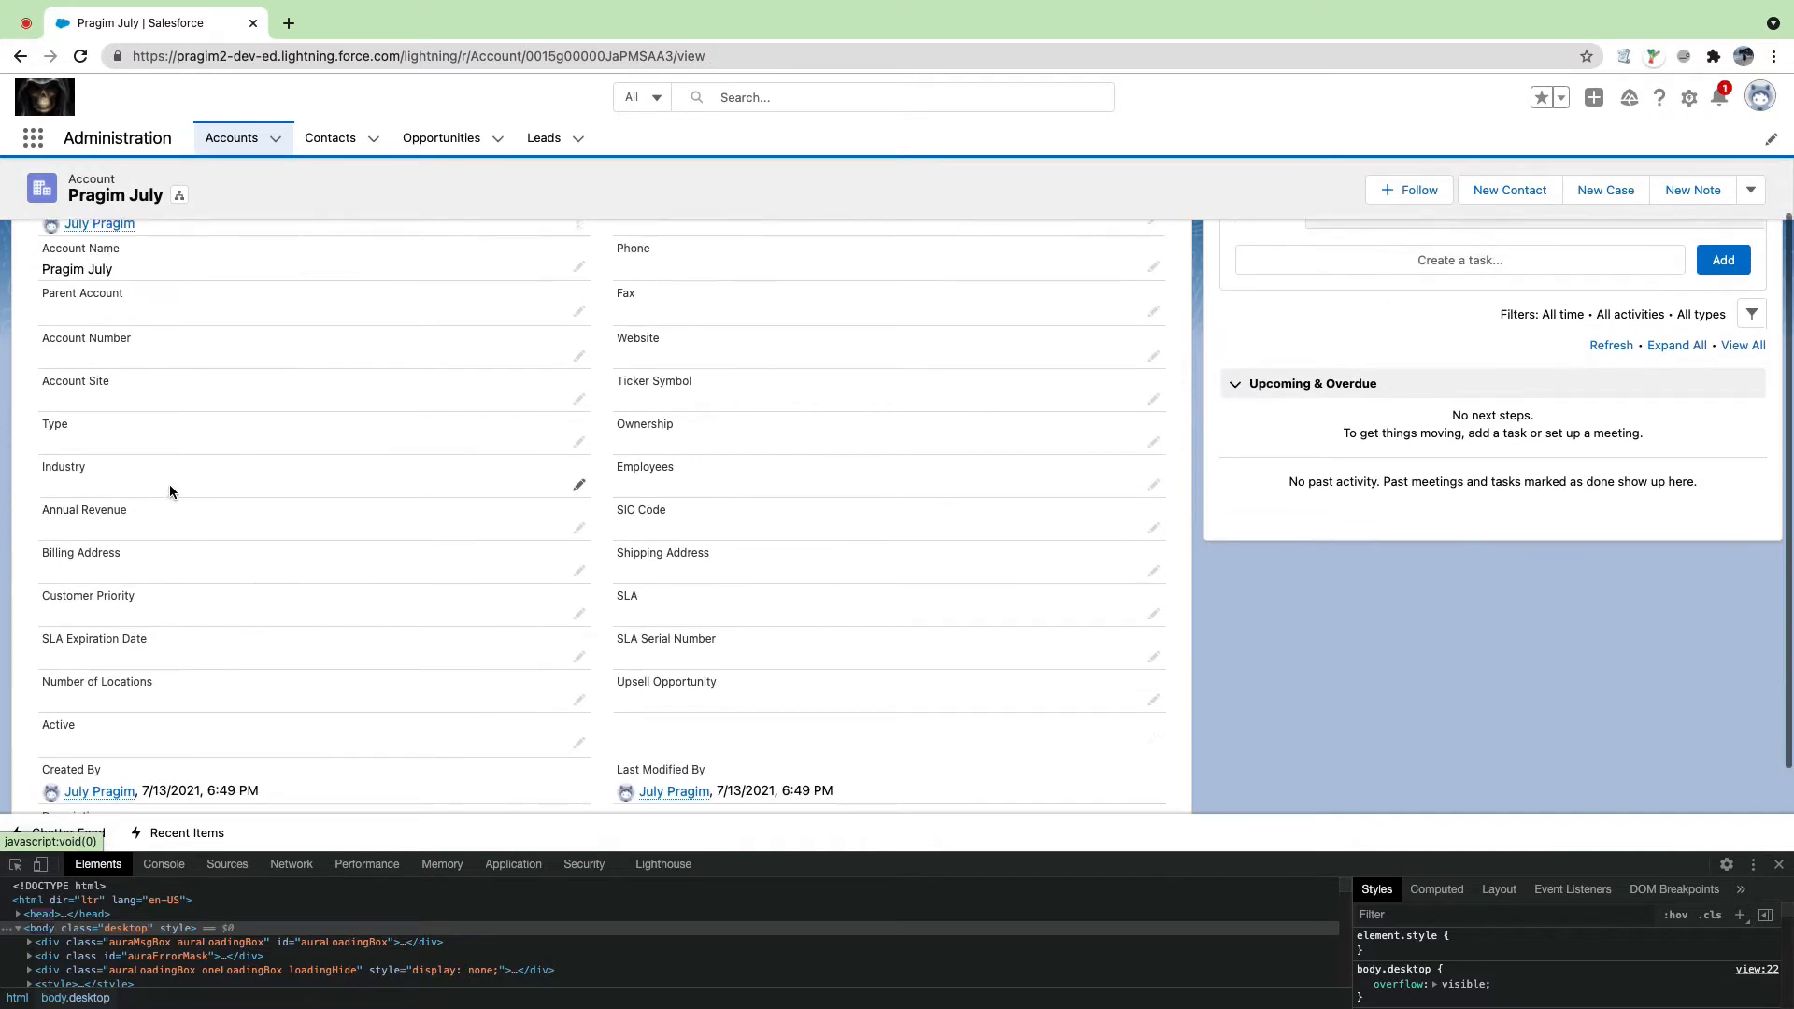
{"action": "scroll", "coordinate": [170, 484], "scroll_direction": "up", "scroll_amount": 1}
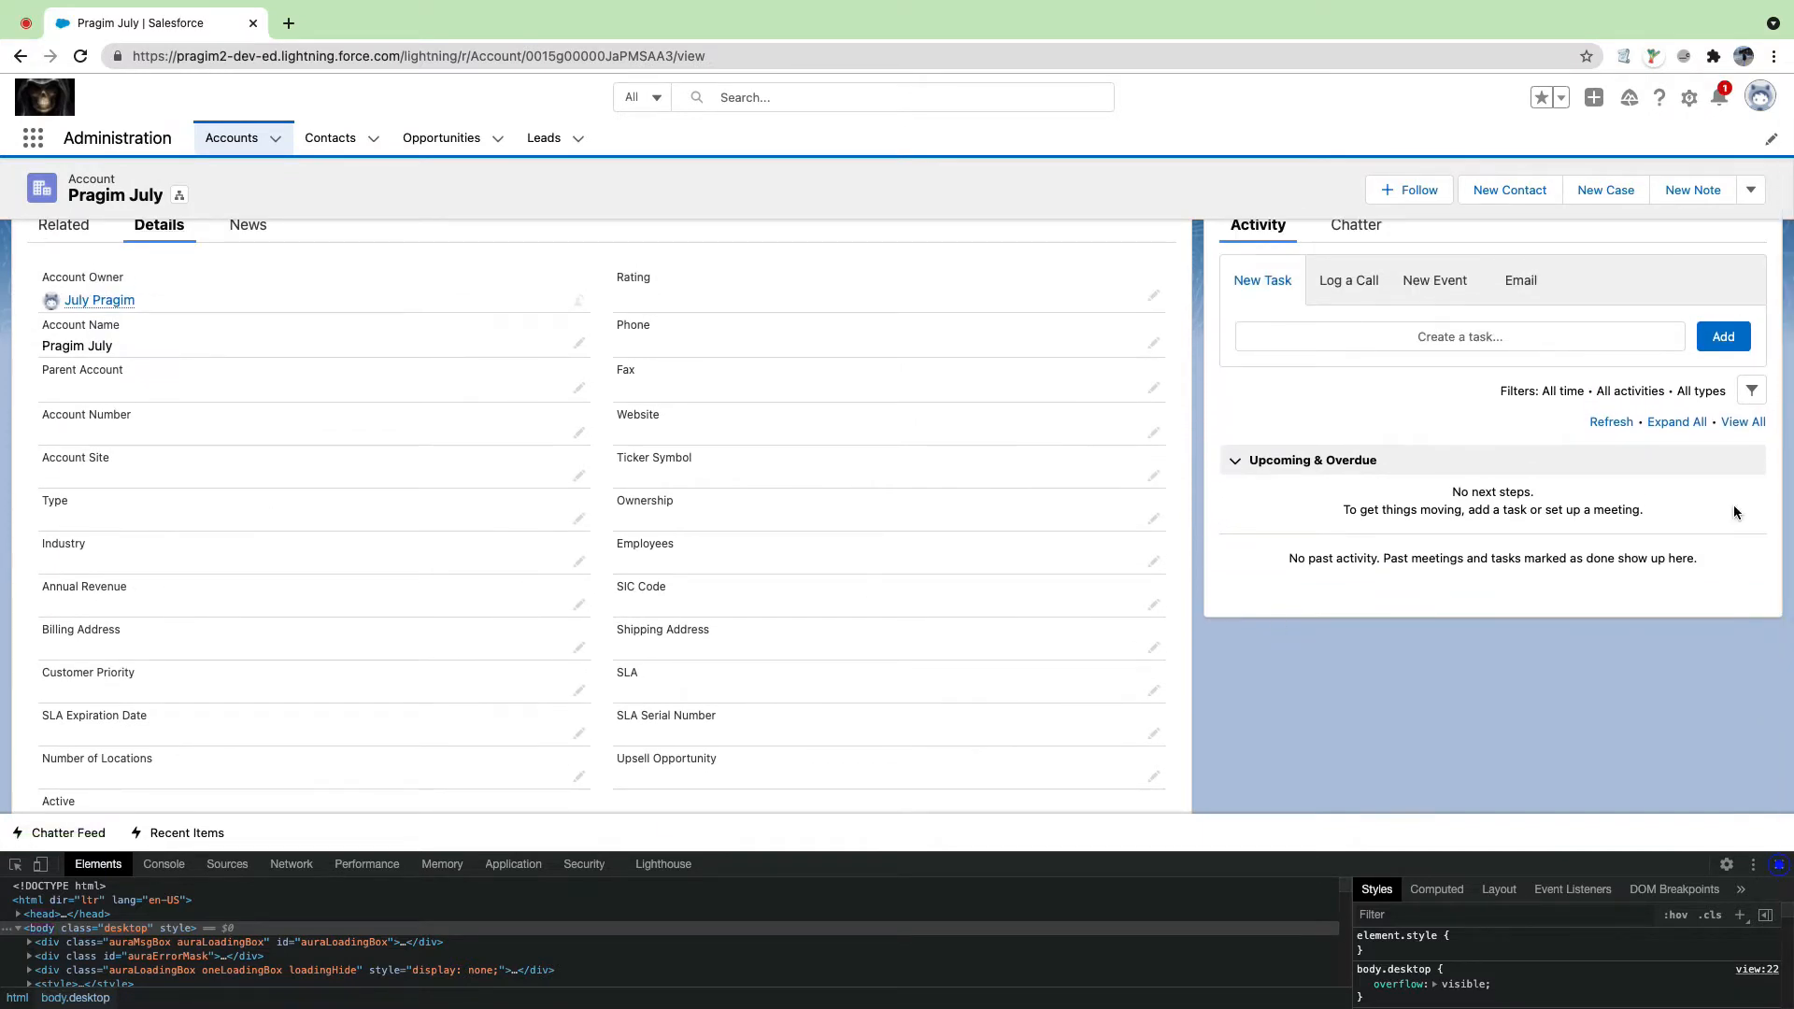
{"action": "key", "text": "super+alt+i"}
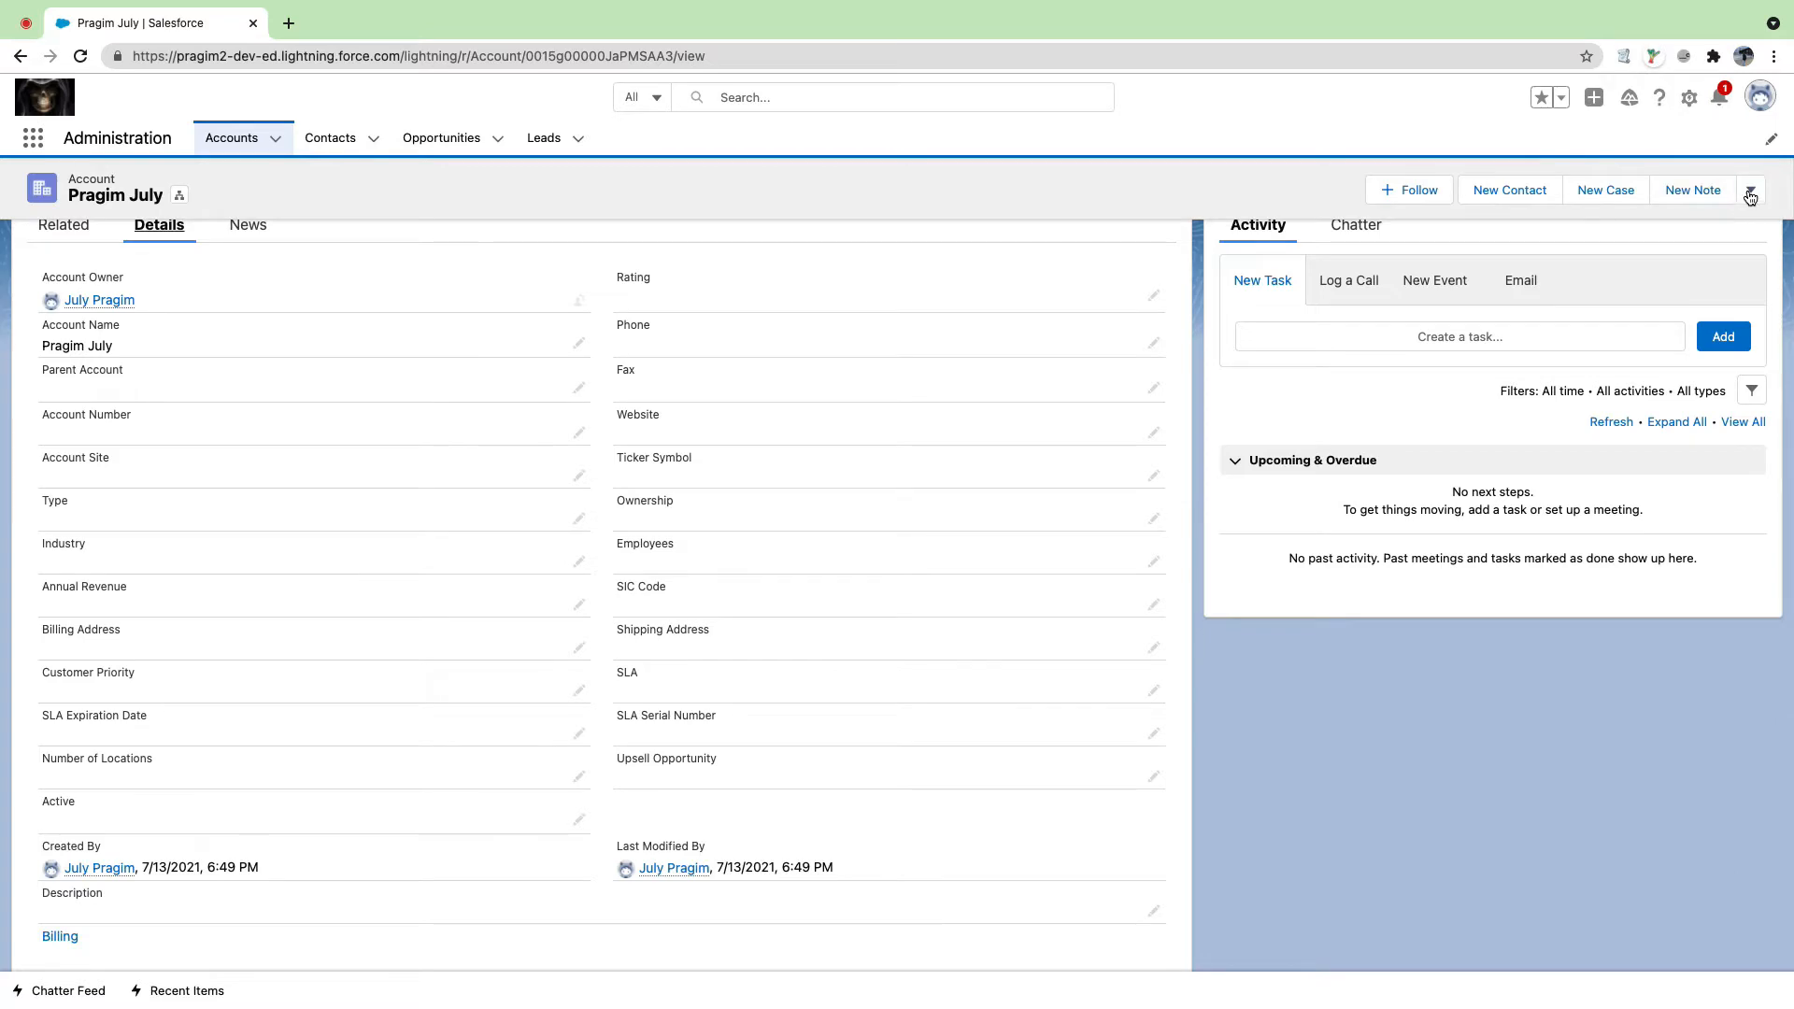
Step: Edit the account, set Reffered By to 'TESTINGGGGG', and save
{"action": "left_click", "coordinate": [1750, 192]}
{"action": "left_click", "coordinate": [1647, 349]}
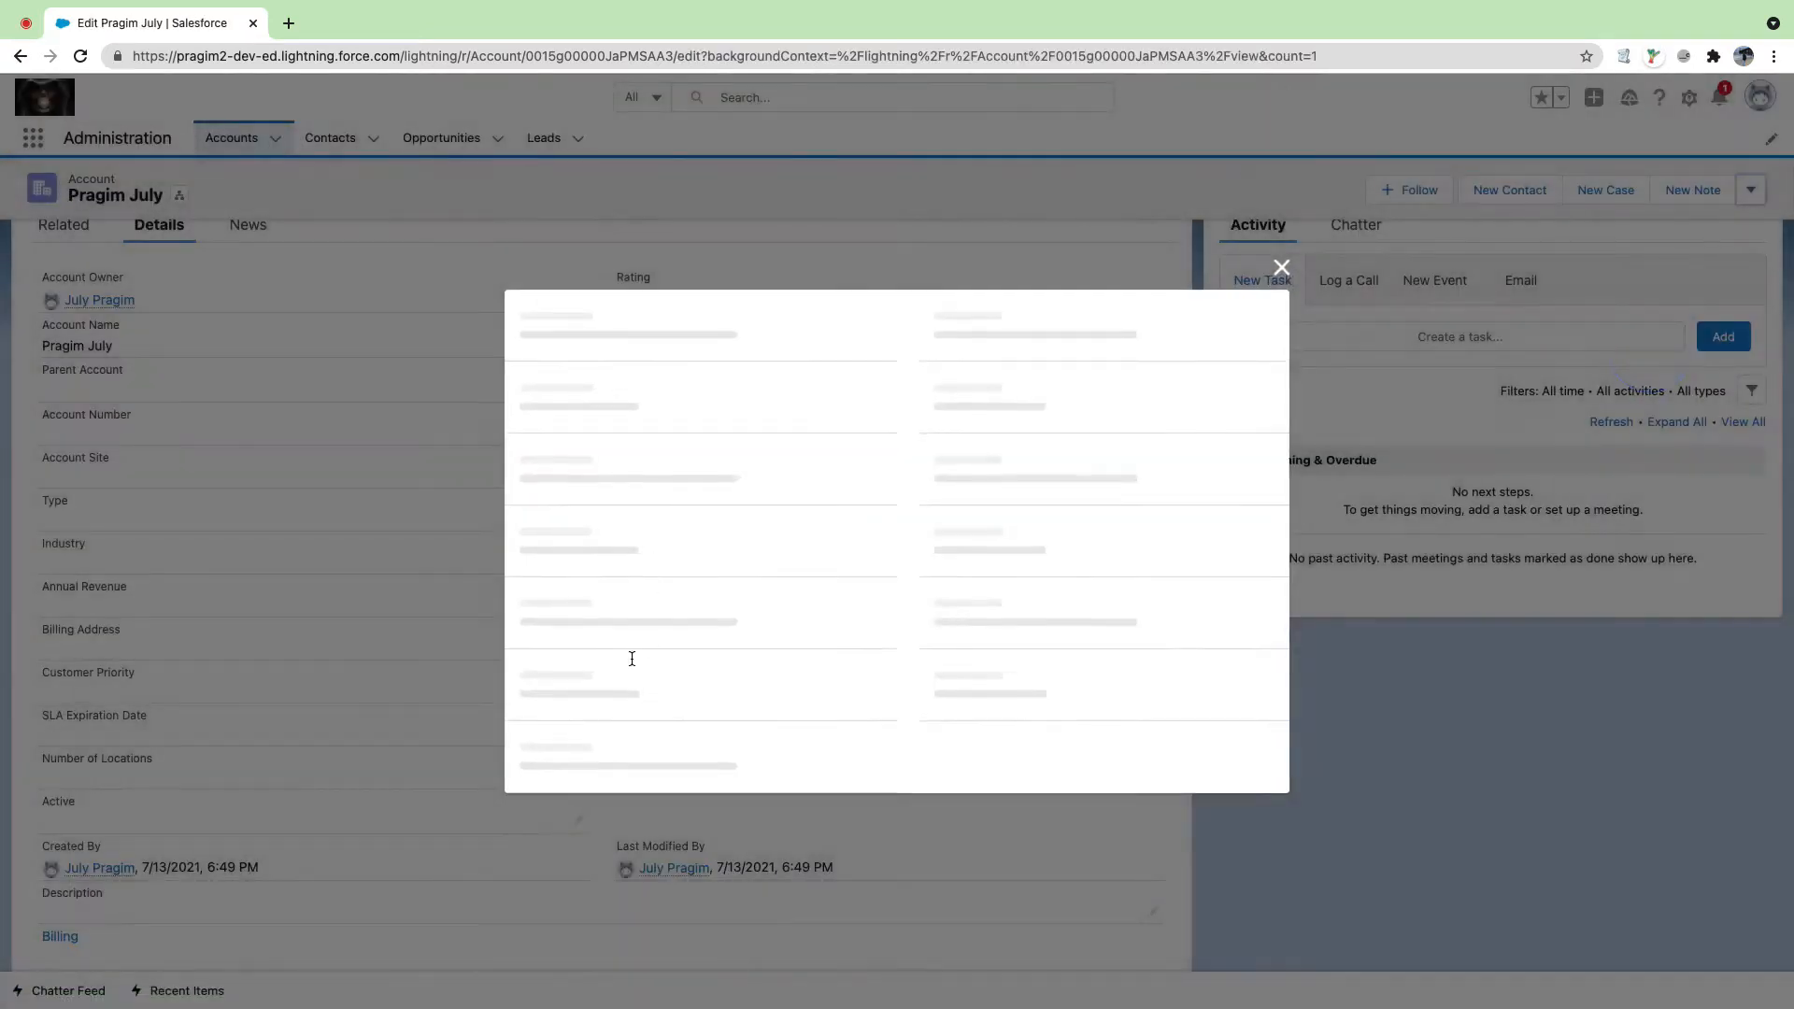
{"action": "left_click", "coordinate": [581, 707]}
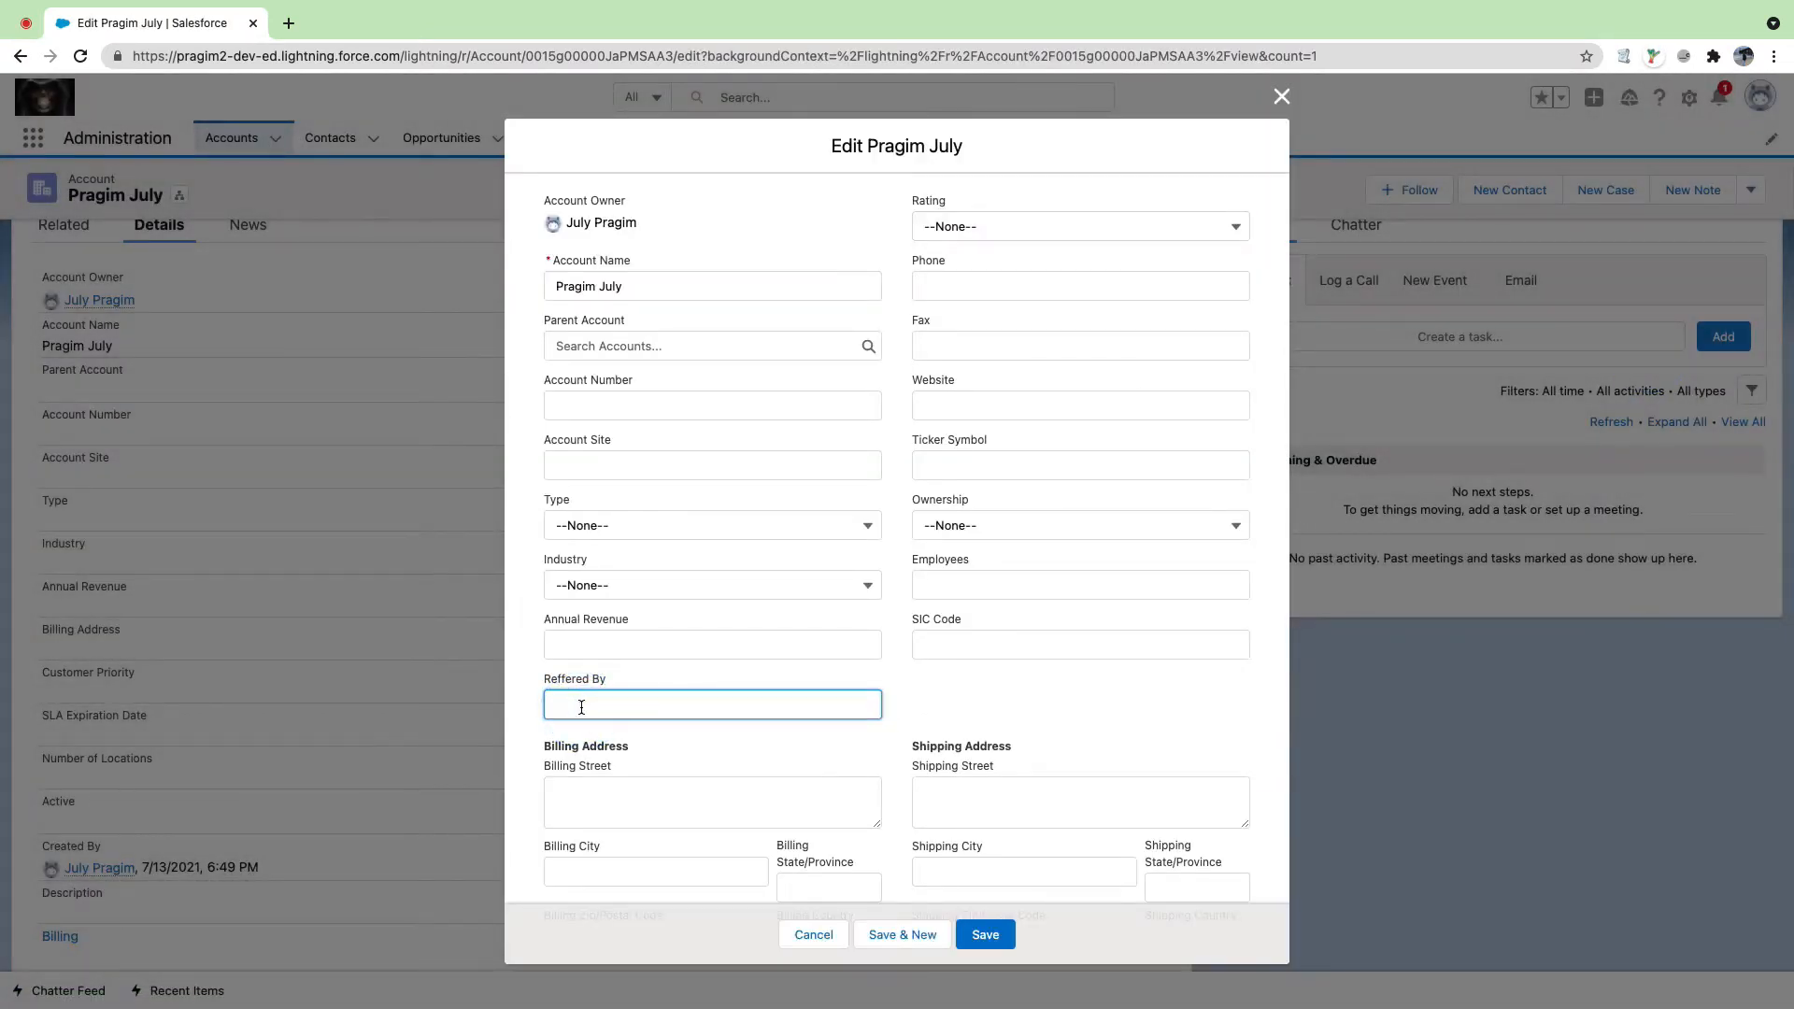
{"action": "type", "text": "TESTINGGGGG"}
{"action": "left_click", "coordinate": [987, 932]}
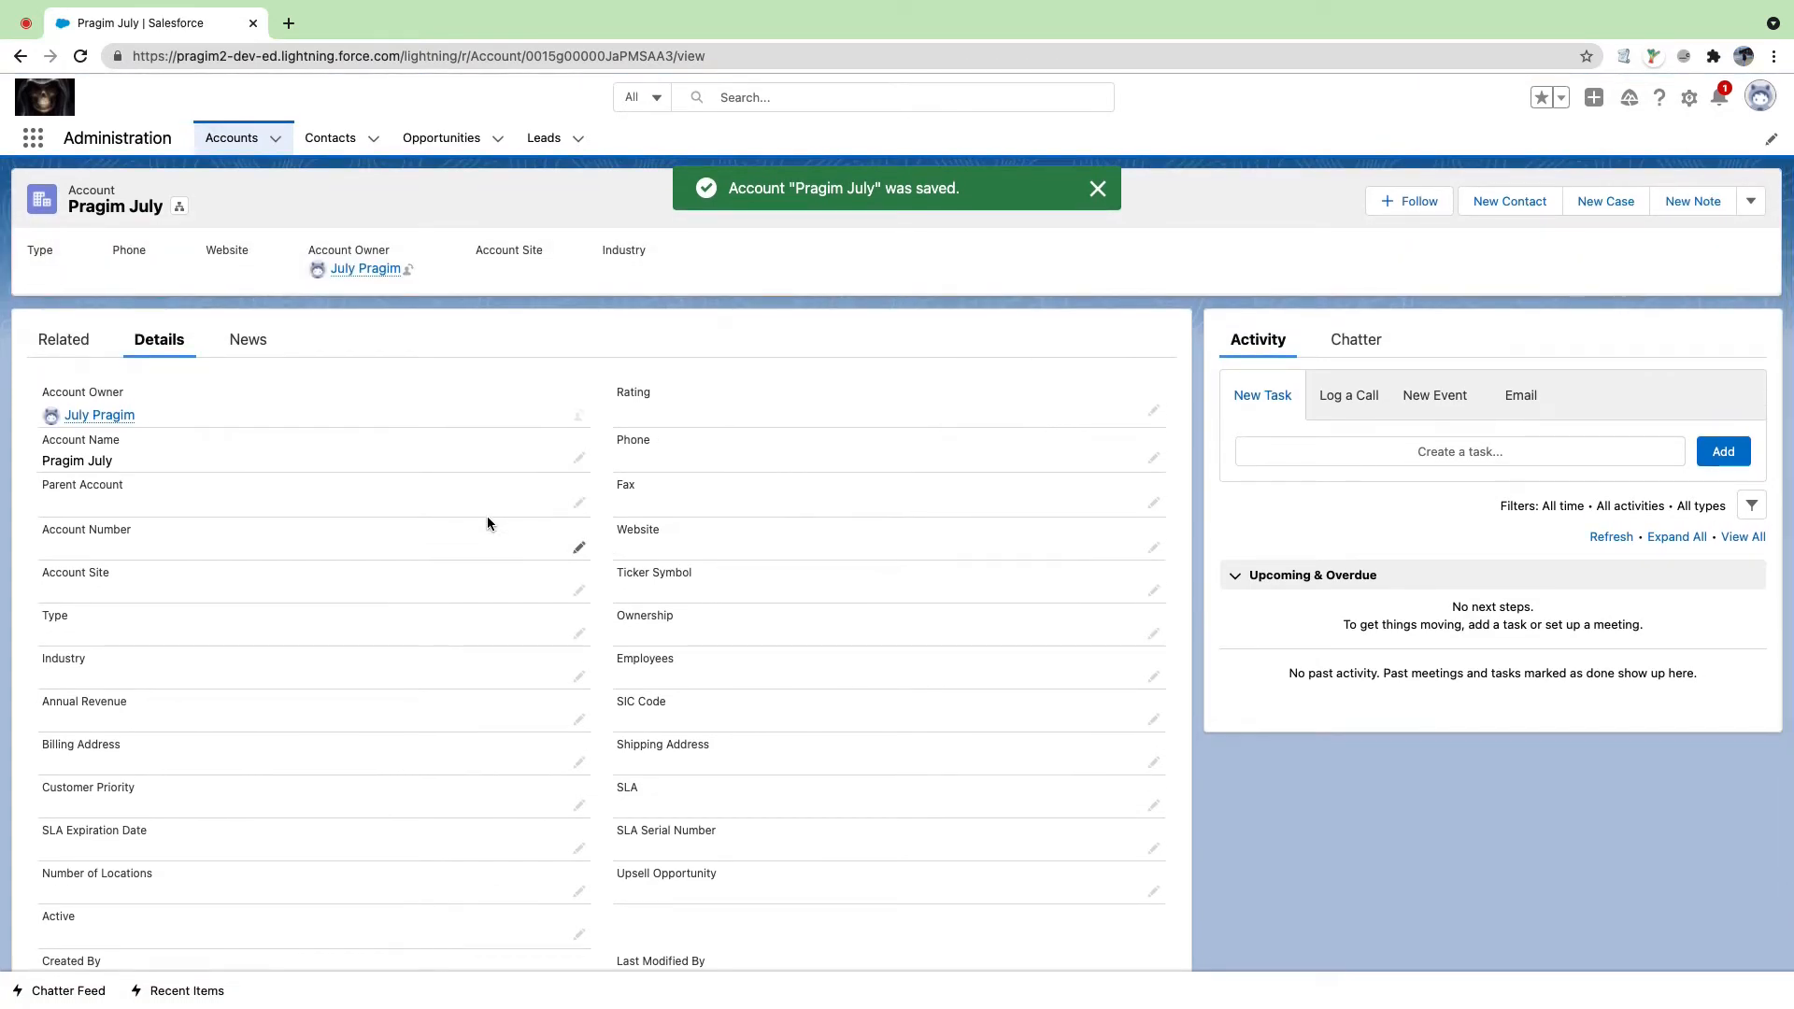
Step: Reload the account, check its Details, then open an incognito window
{"action": "left_click", "coordinate": [81, 56]}
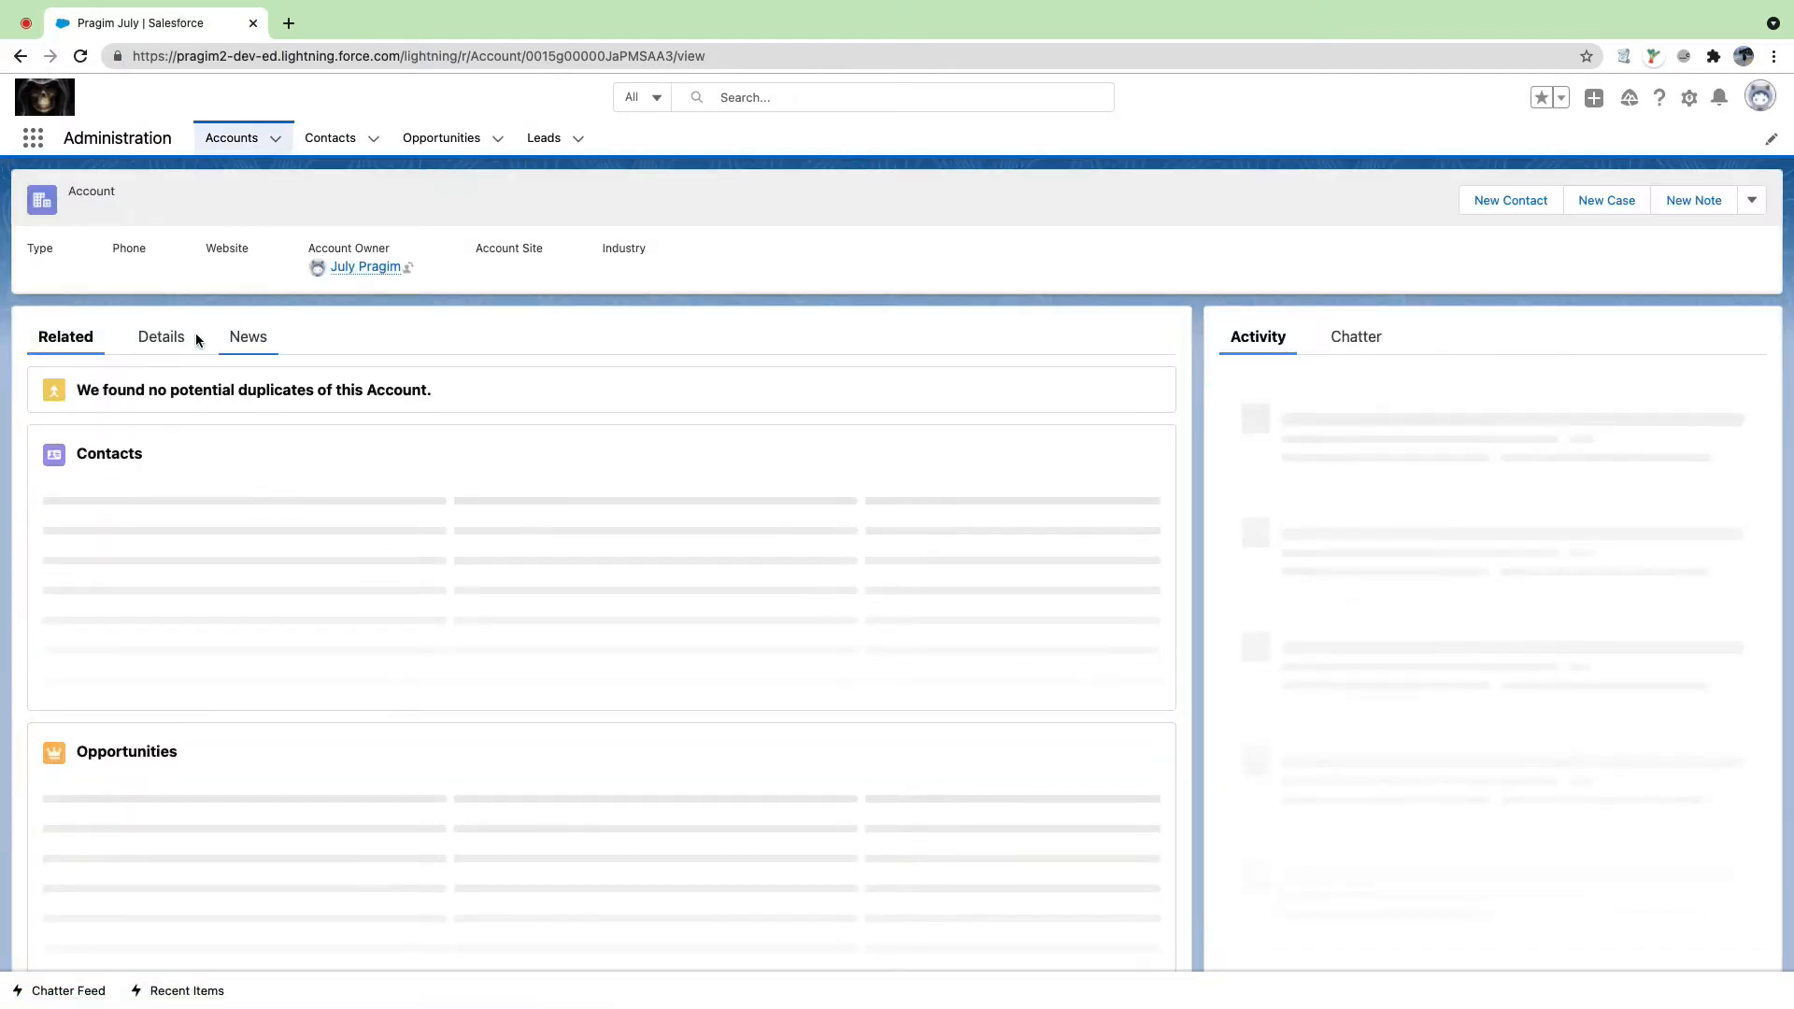
{"action": "left_click", "coordinate": [170, 338]}
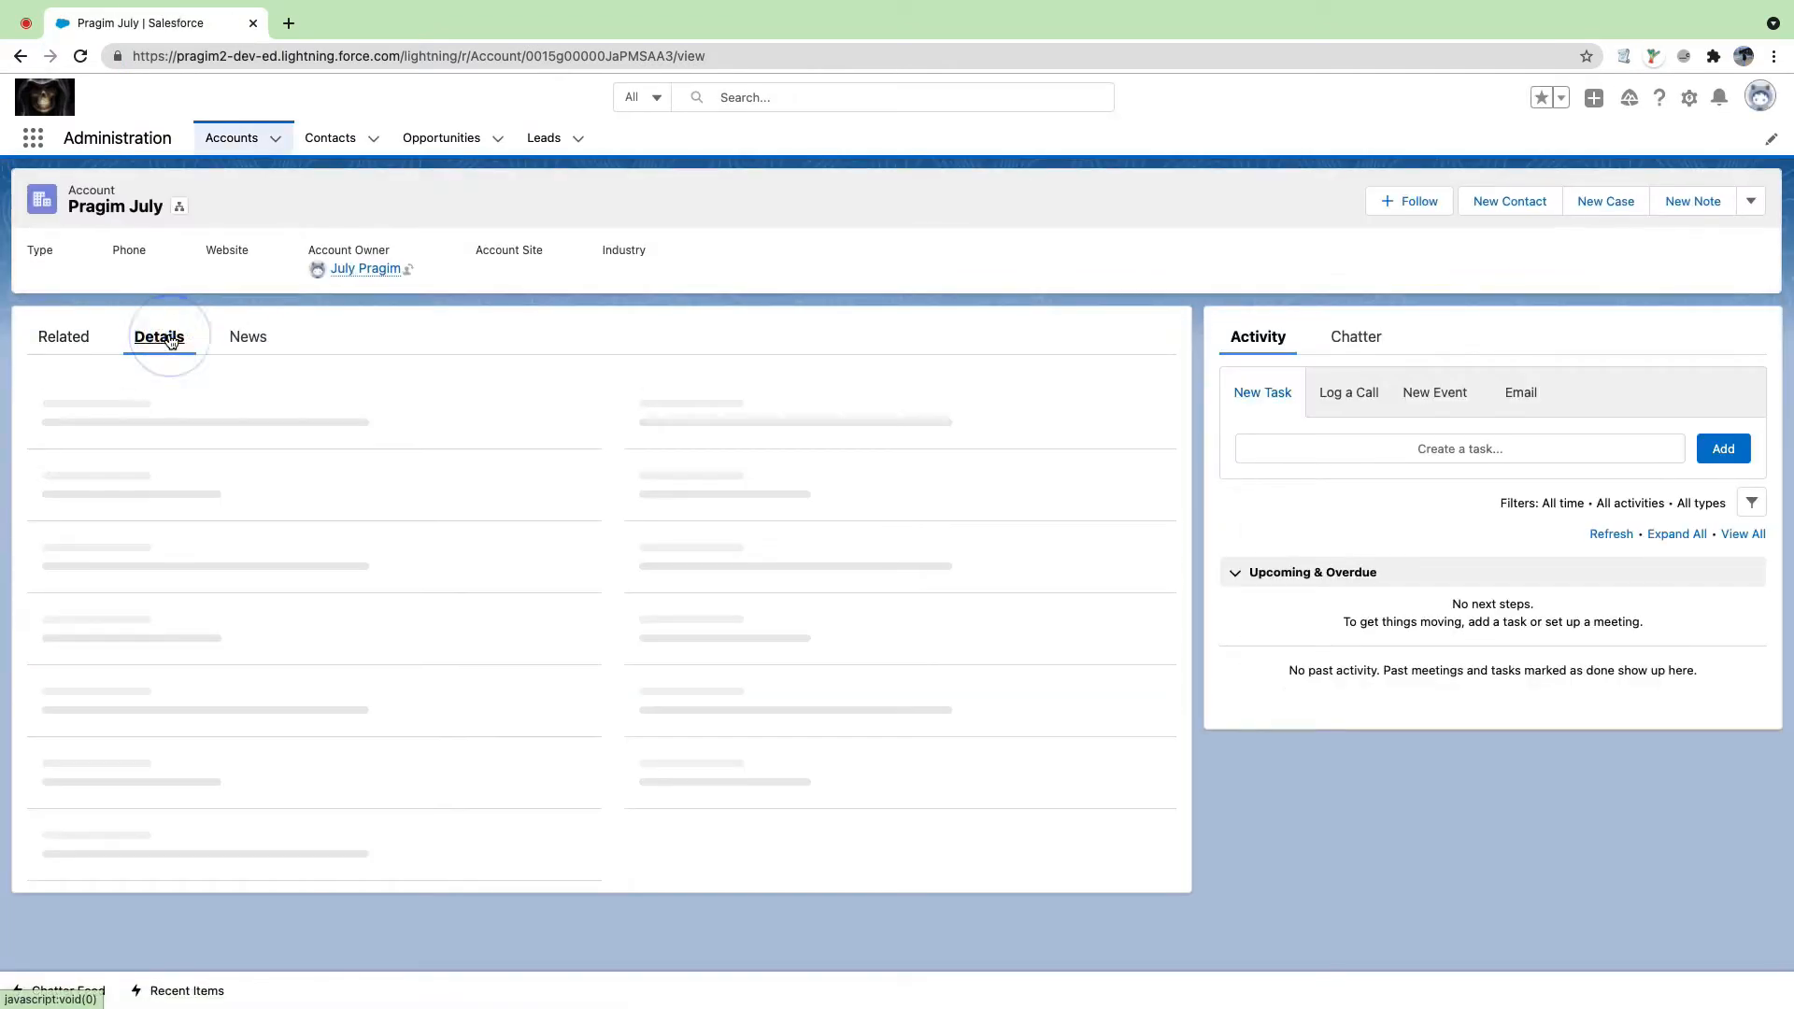
{"action": "scroll", "coordinate": [277, 460], "scroll_direction": "down", "scroll_amount": 2}
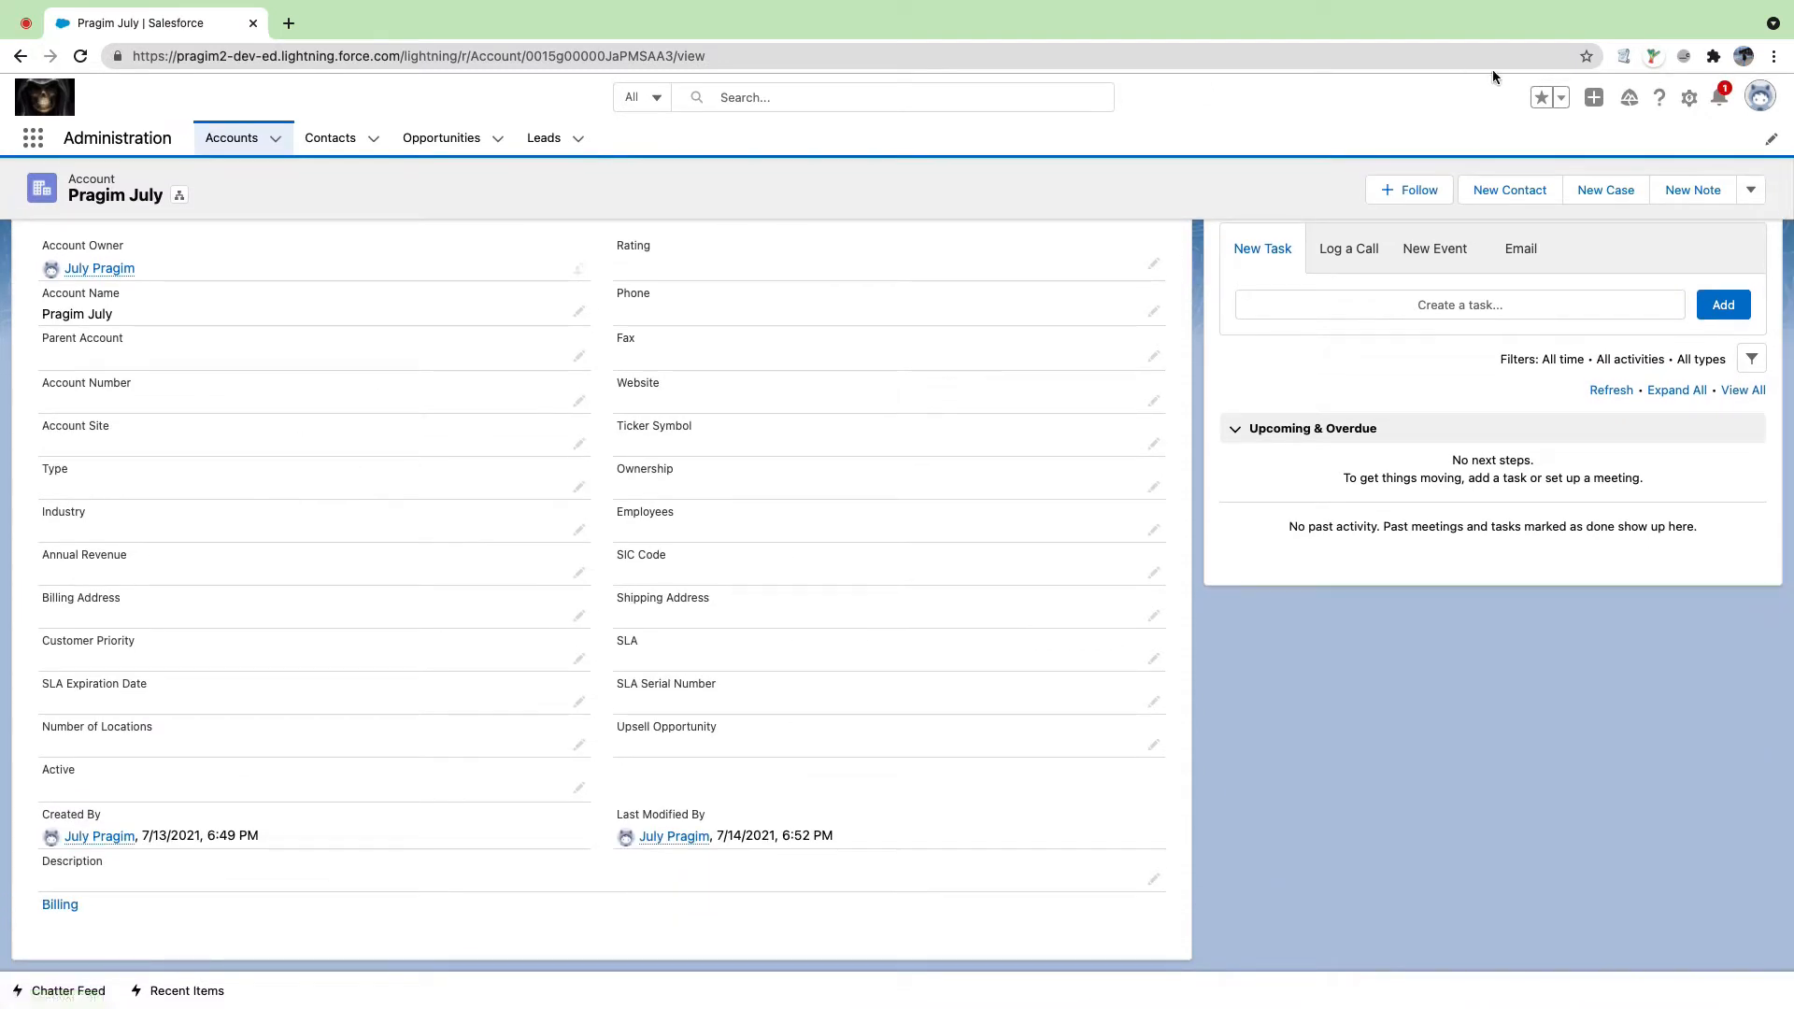
{"action": "key", "text": "super+shift+n"}
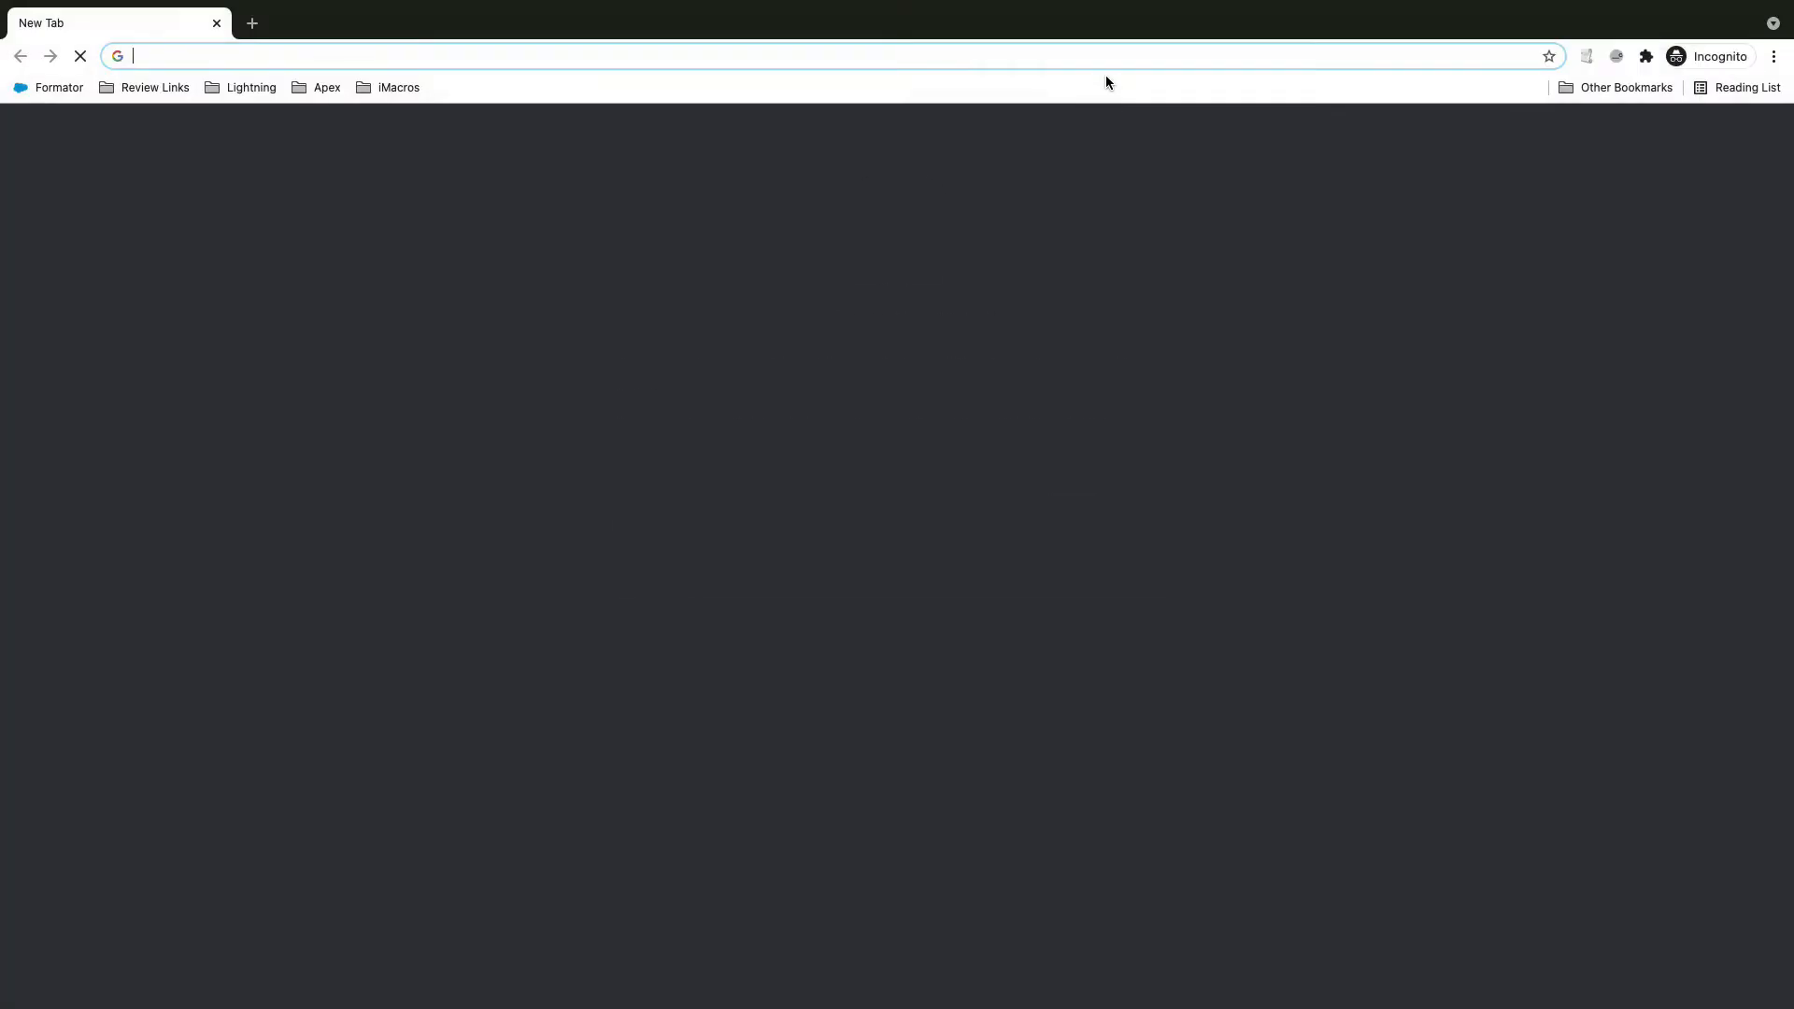
Step: Log in at login.salesforce.com with the org's username and password
{"action": "type", "text": "login"}
{"action": "key", "text": "Return"}
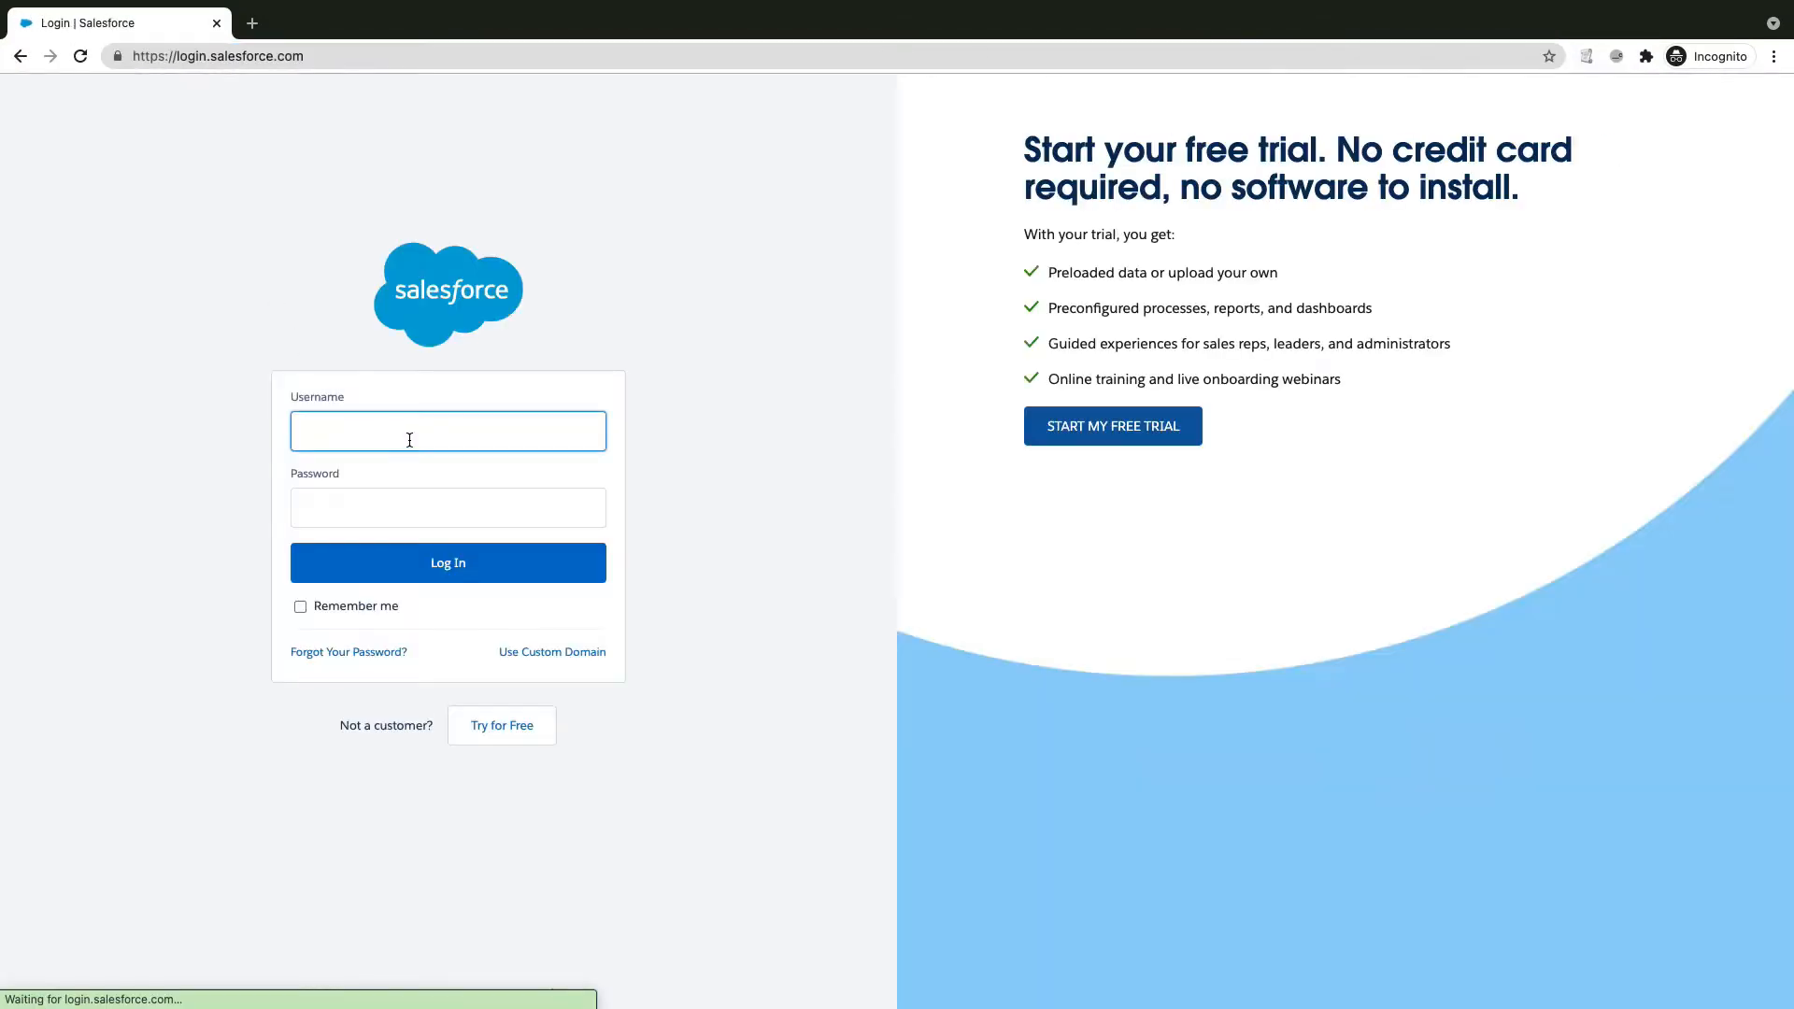
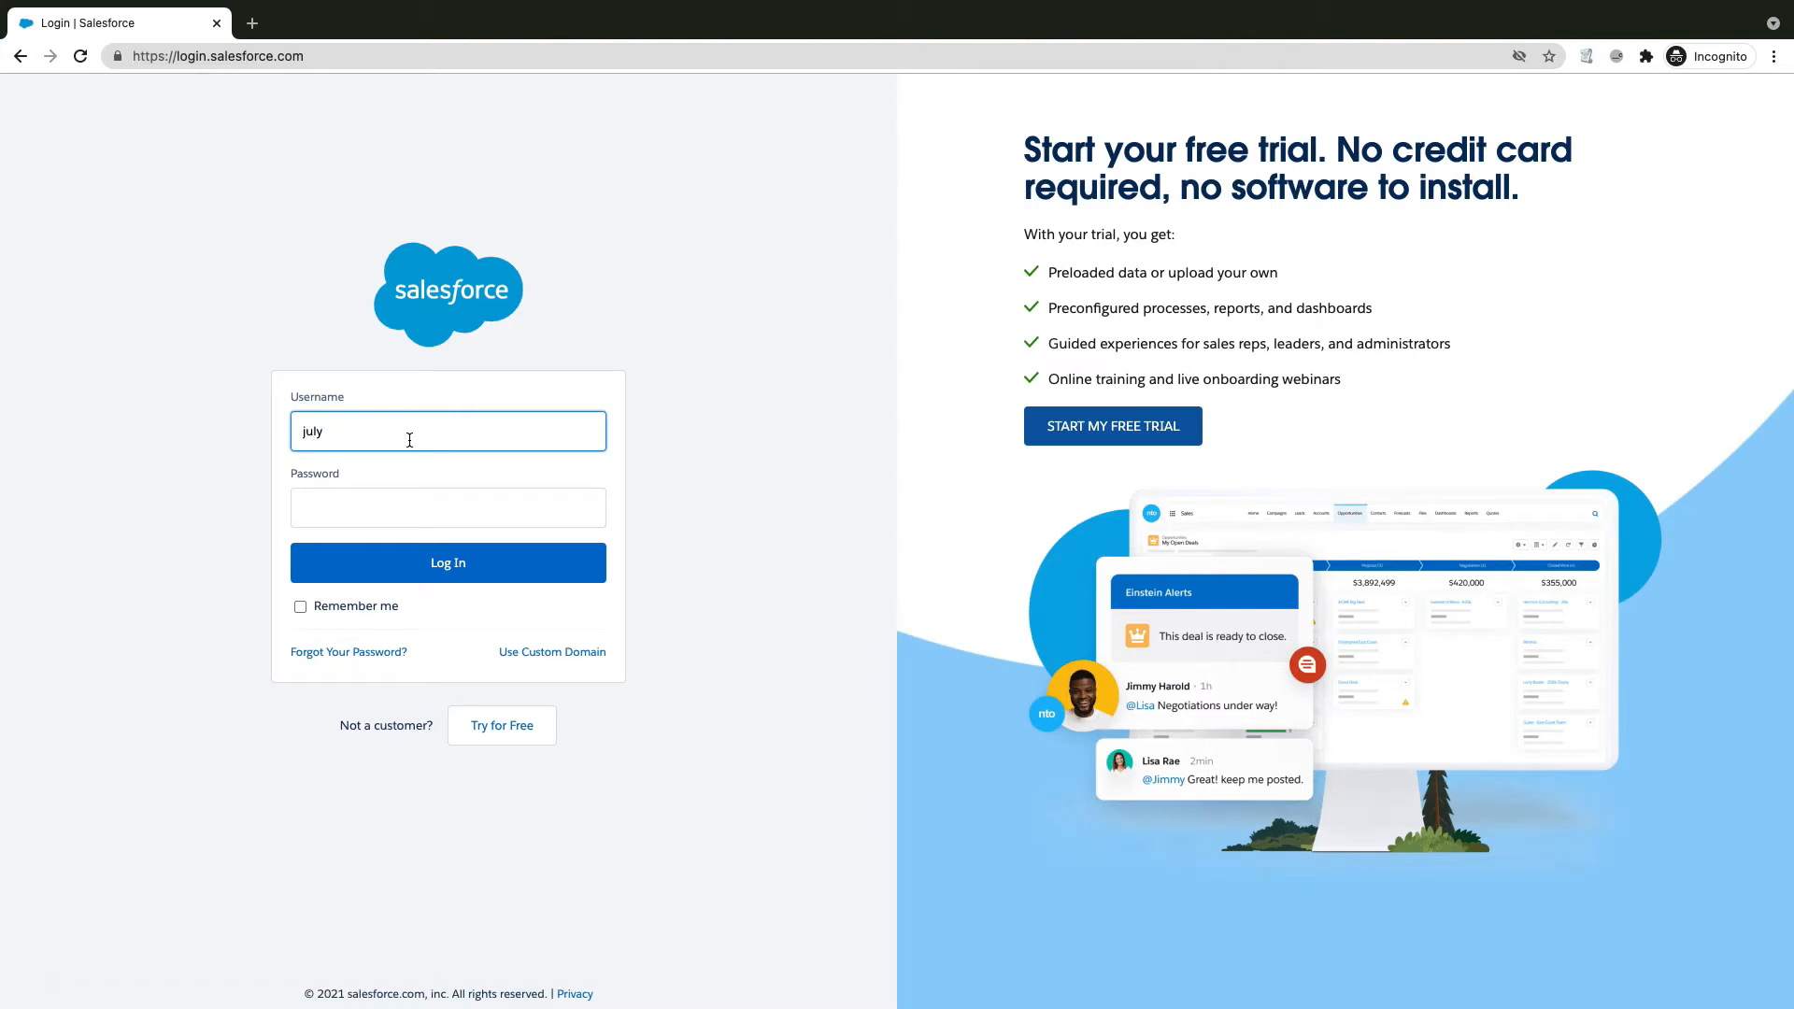
{"action": "key", "text": "Tab"}
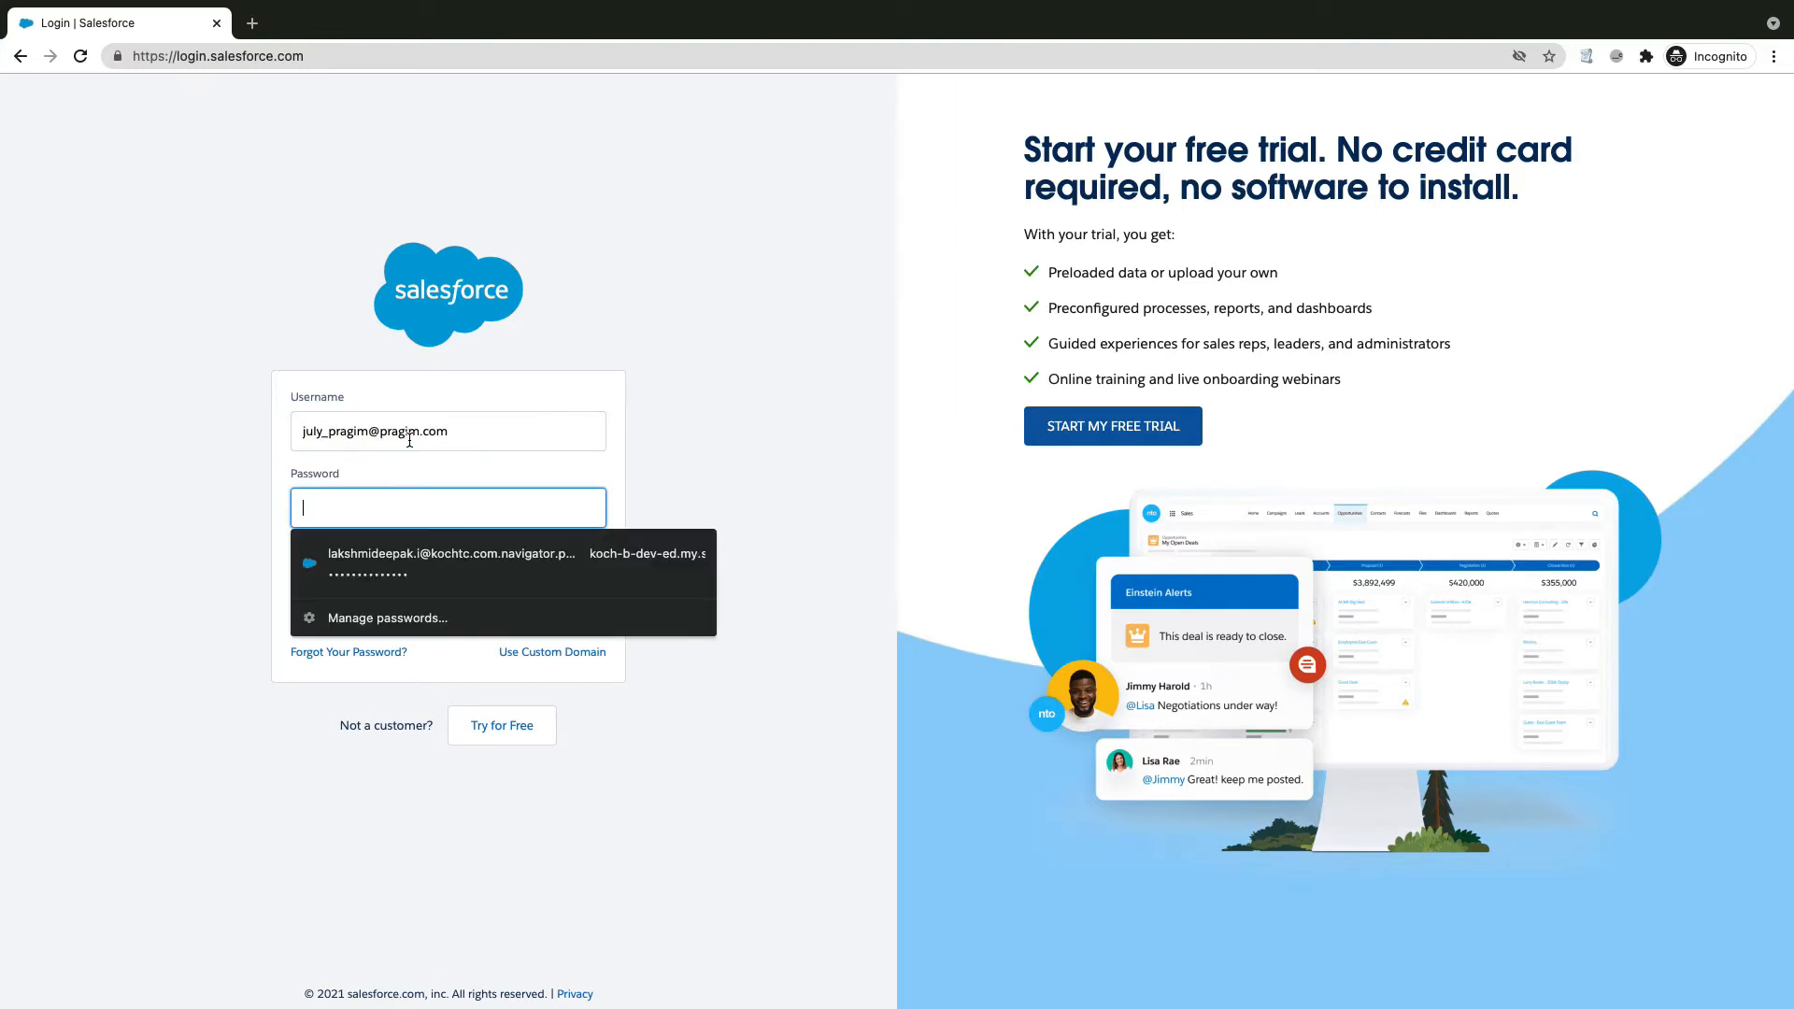
{"action": "type", "text": "*****"}
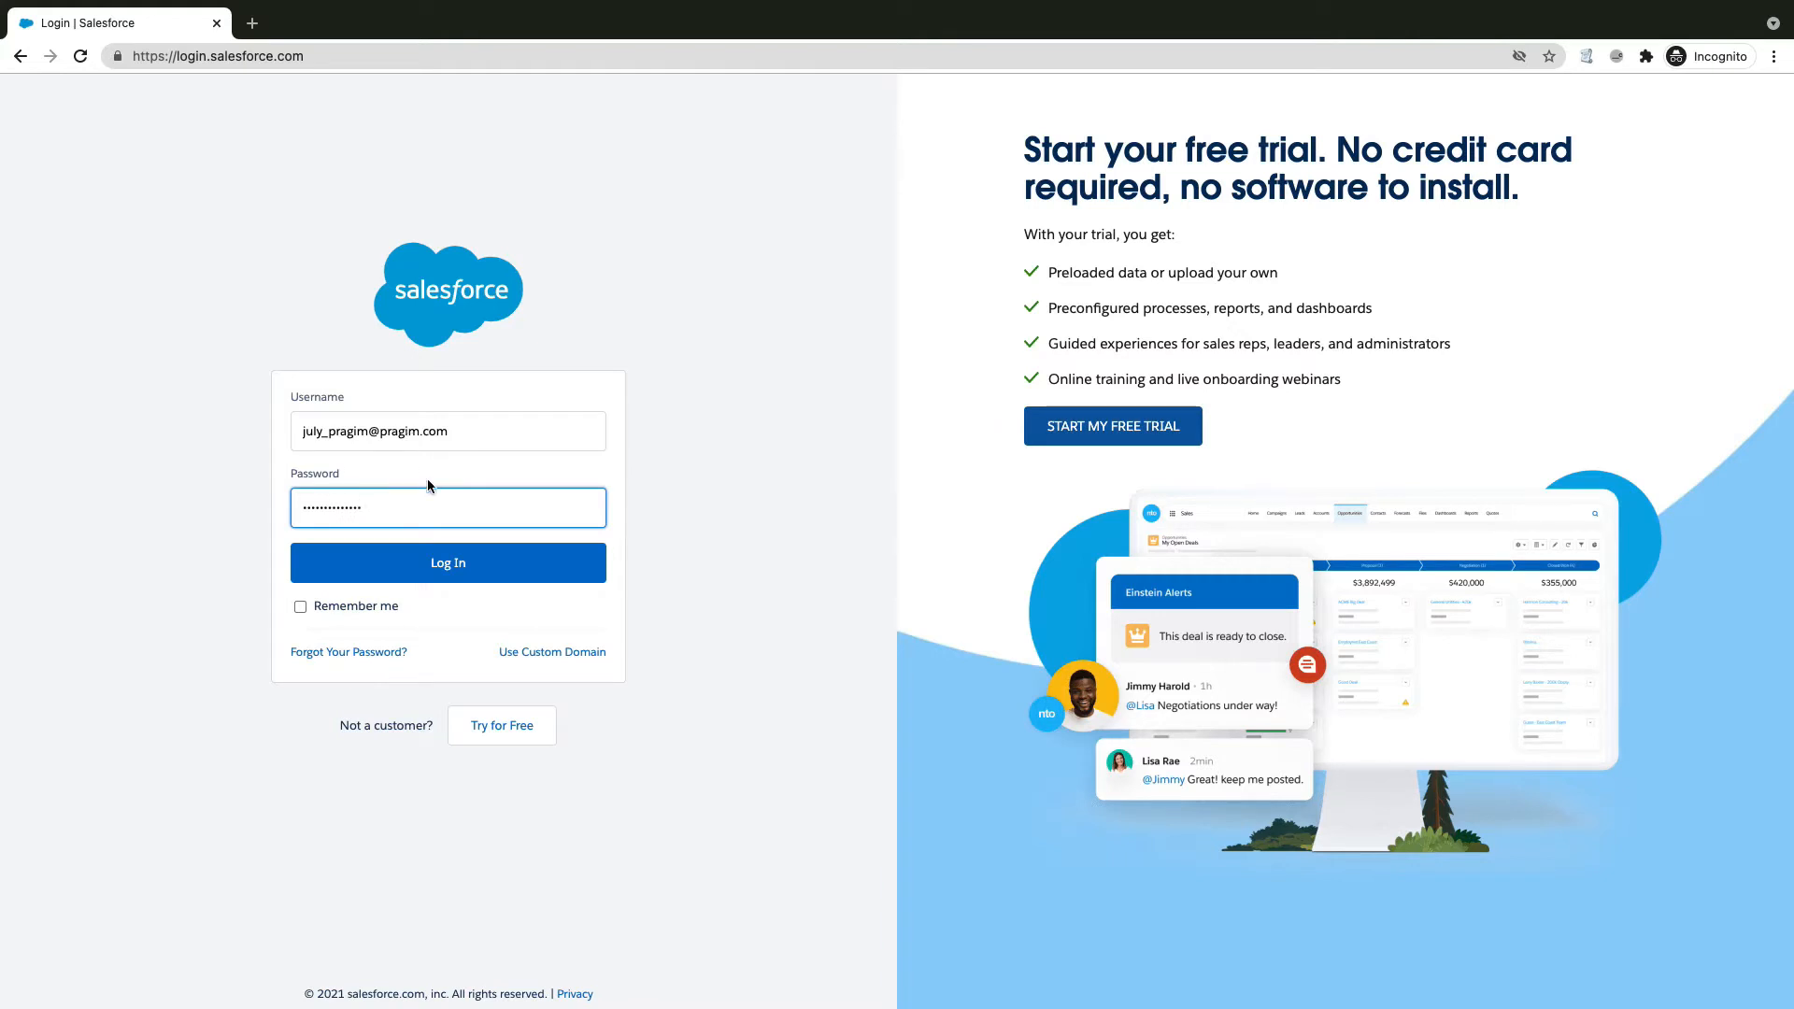
{"action": "left_click", "coordinate": [444, 565]}
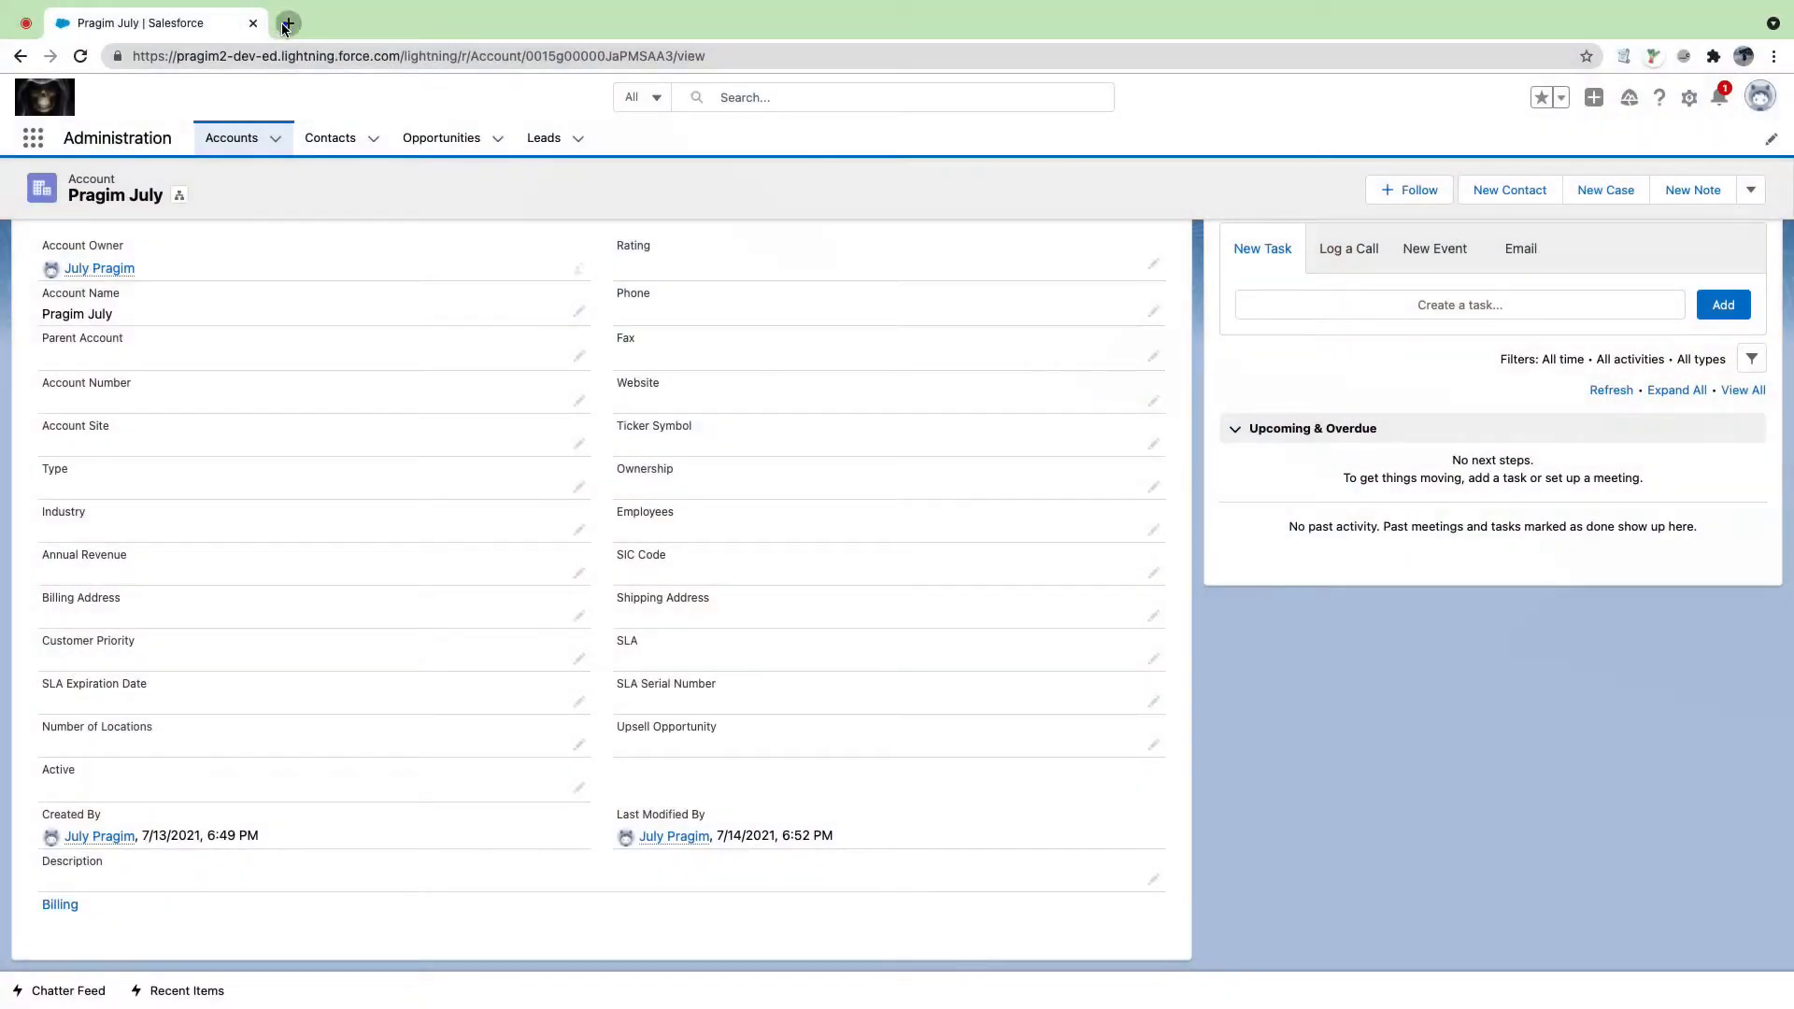
{"action": "left_click", "coordinate": [287, 24]}
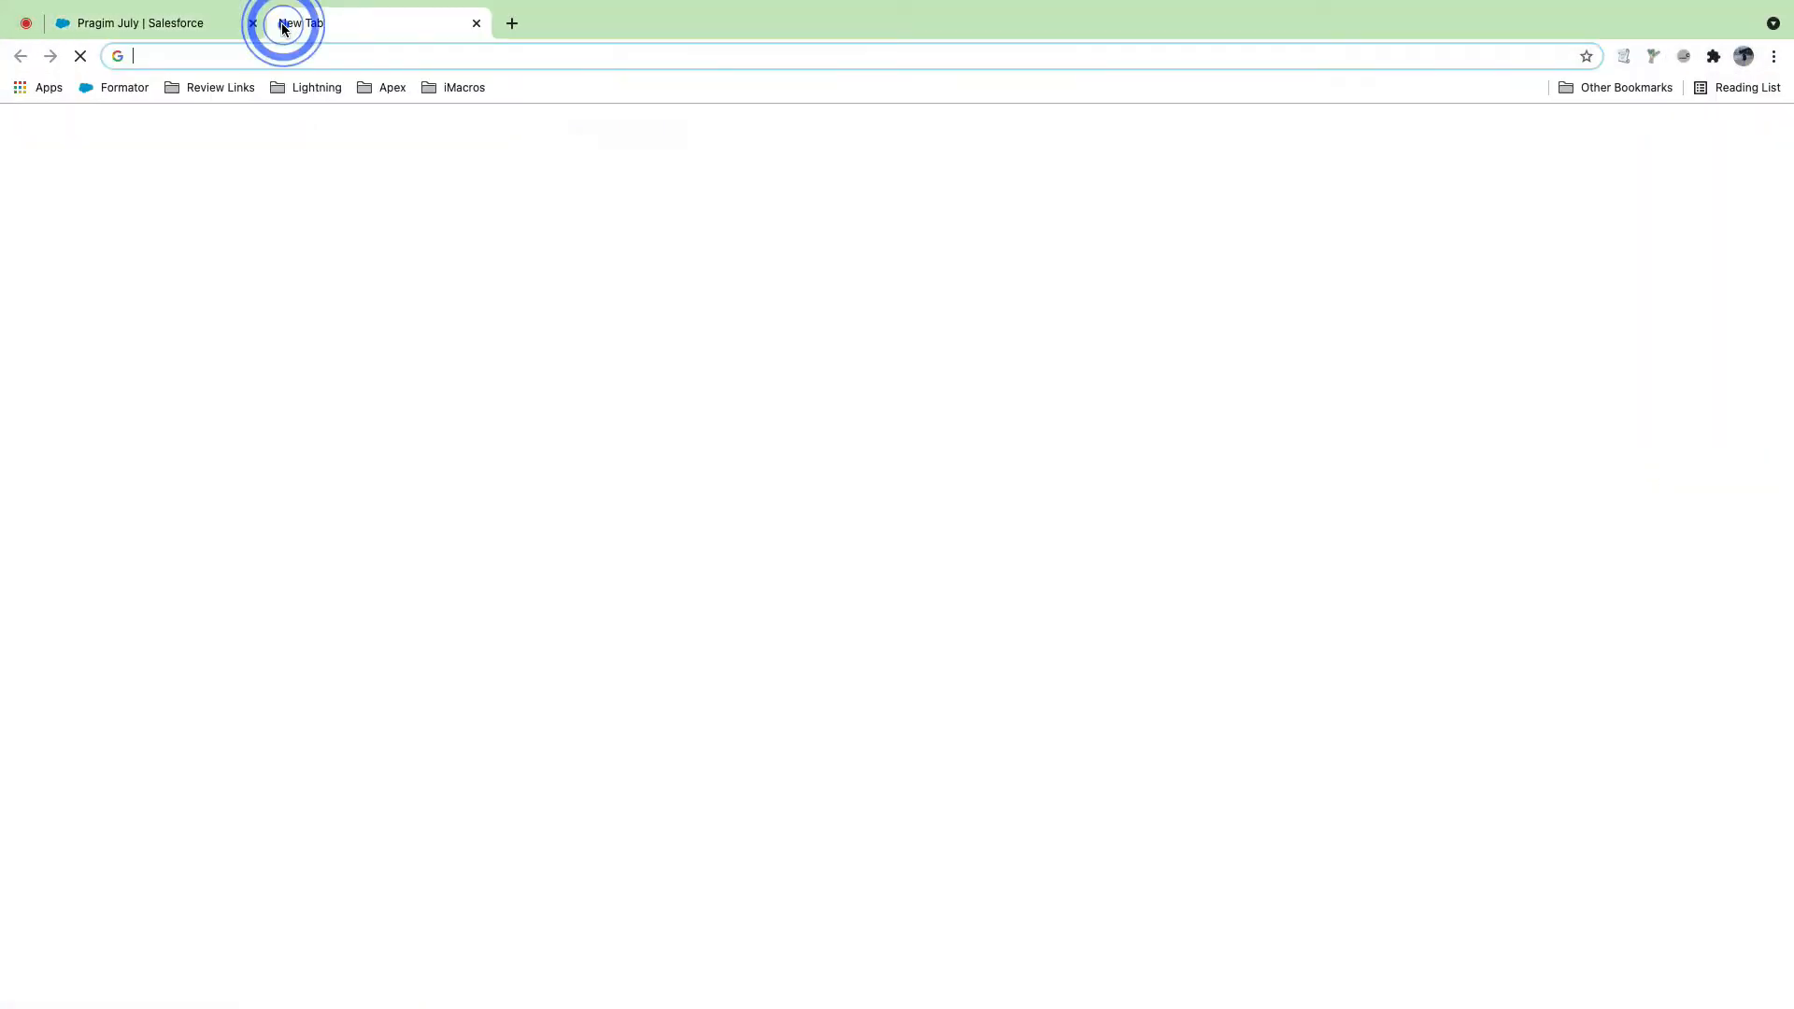
Step: Load Gmail and switch to the Google account holding the verification email
{"action": "type", "text": "gmail"}
{"action": "key", "text": "Return"}
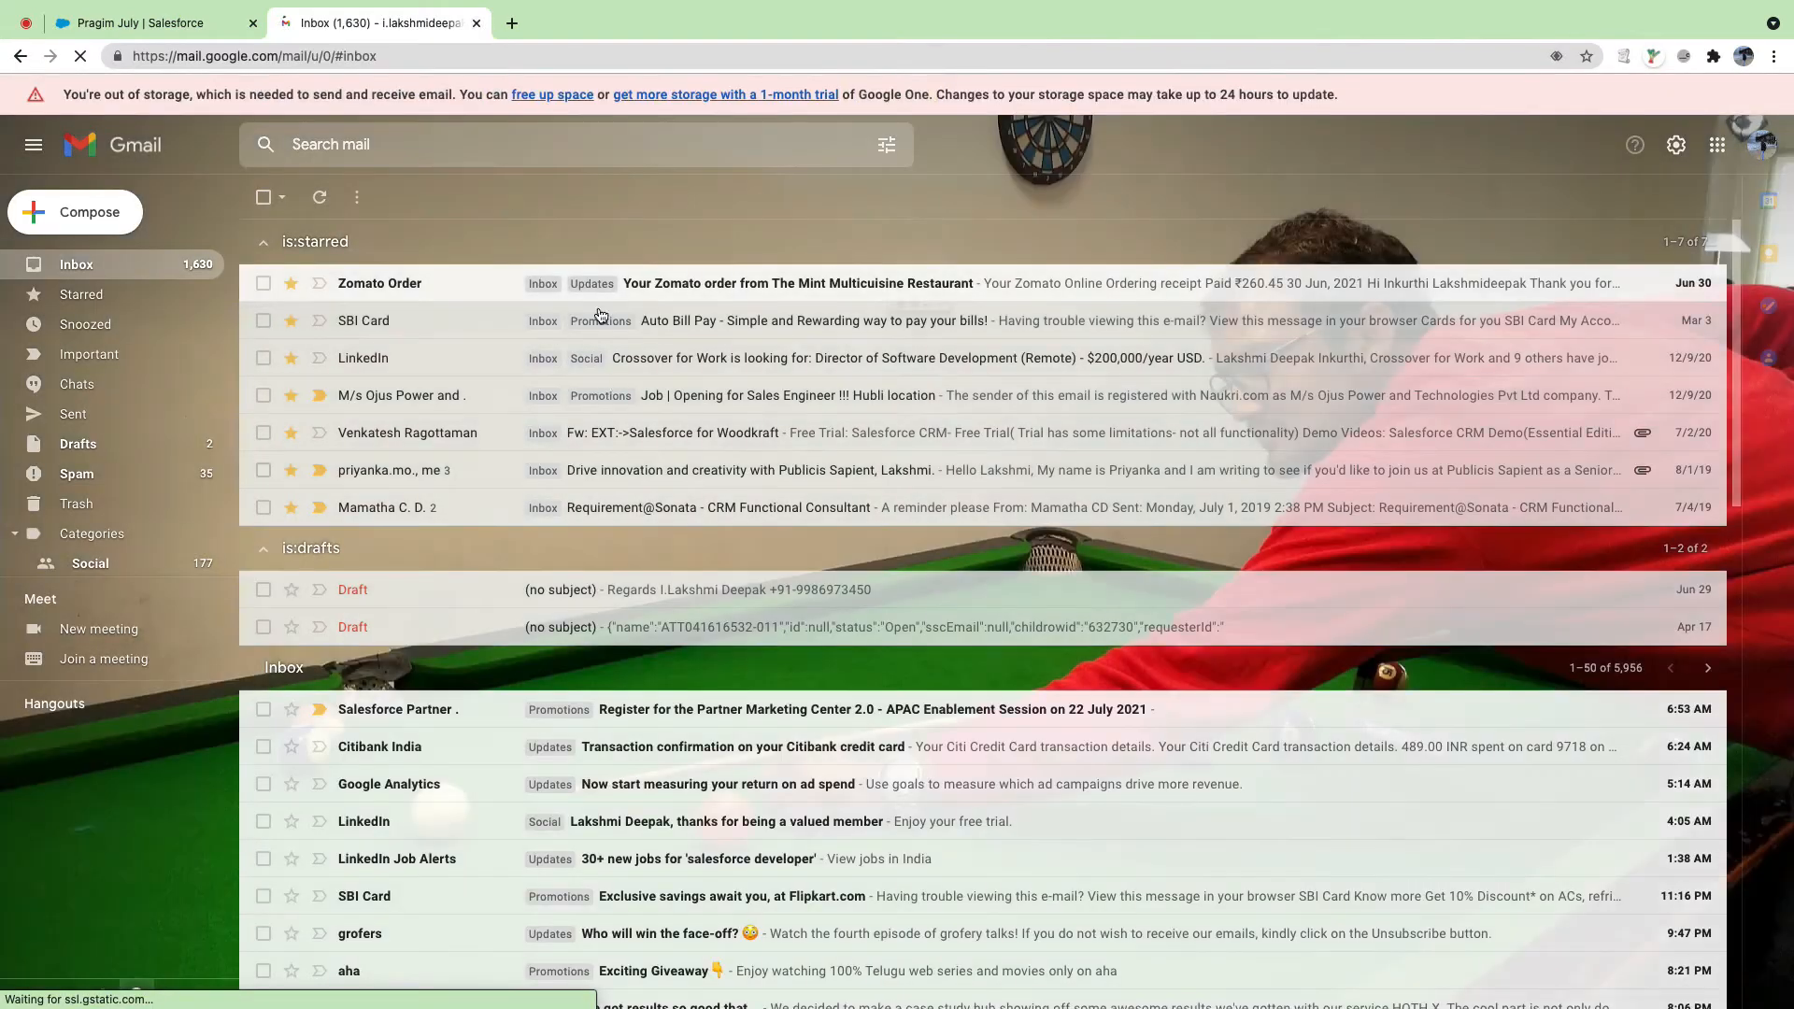
{"action": "left_click", "coordinate": [1762, 144]}
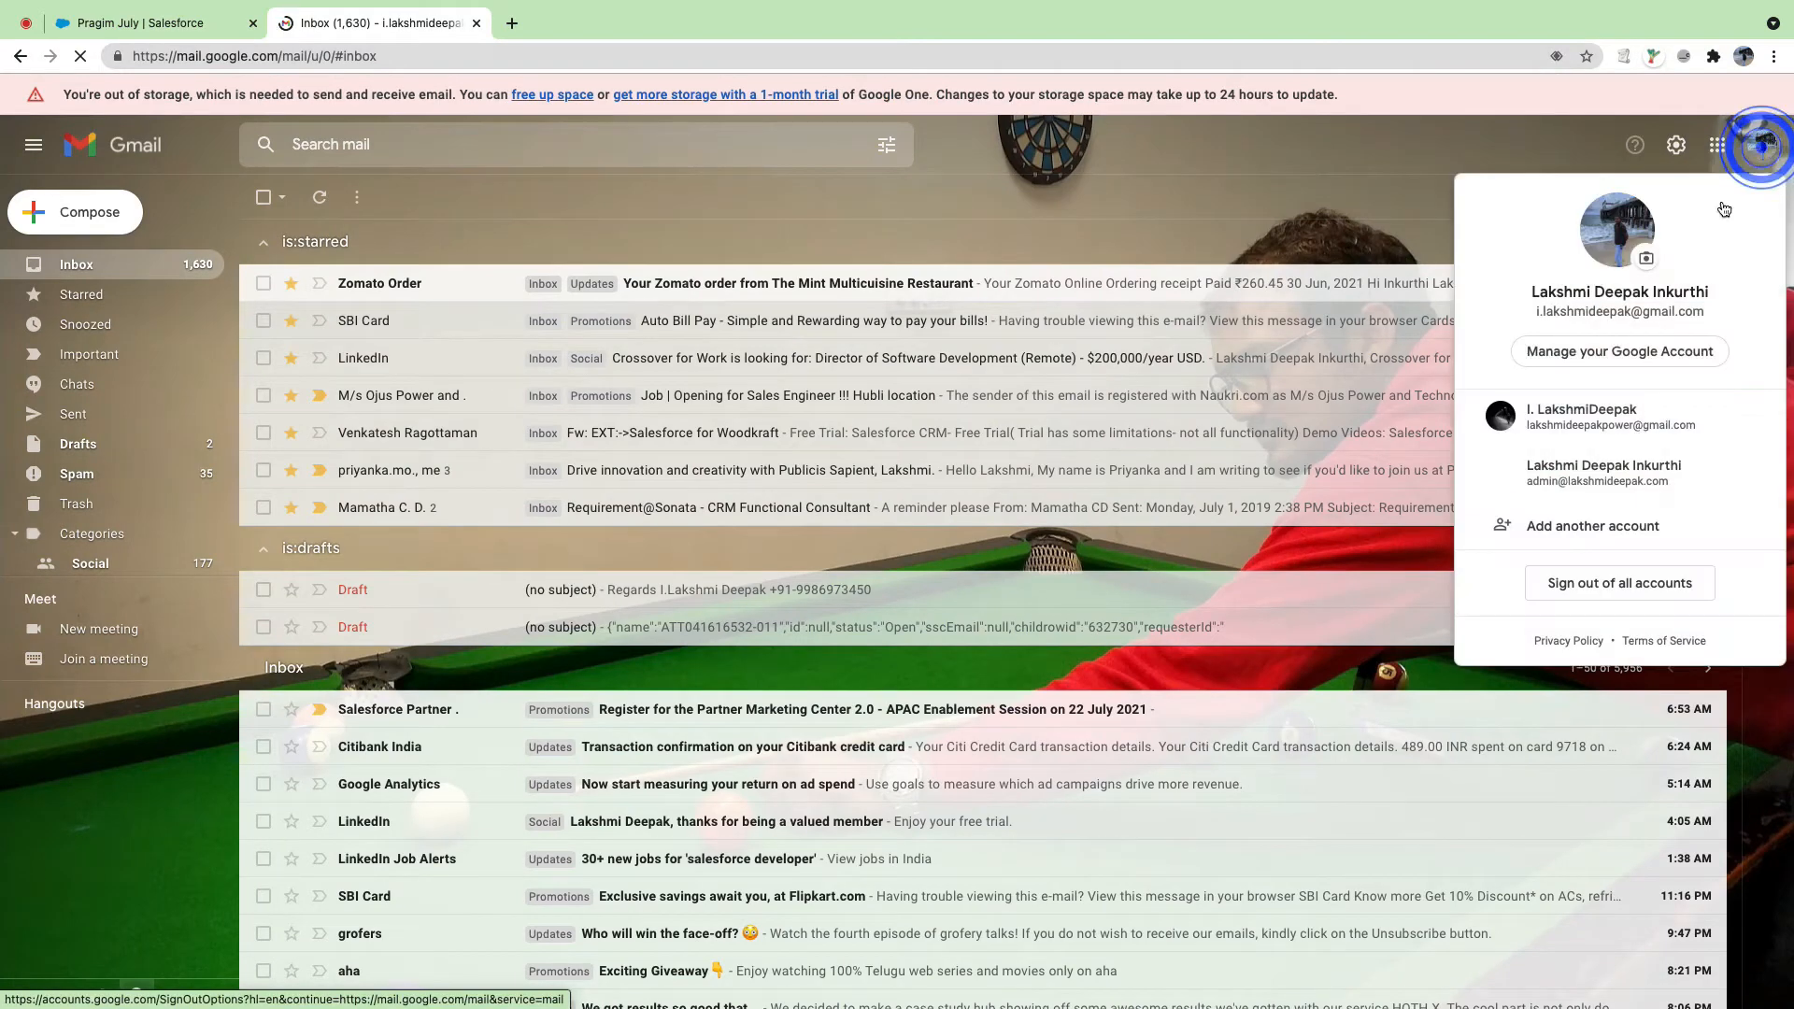
{"action": "left_click", "coordinate": [1593, 427]}
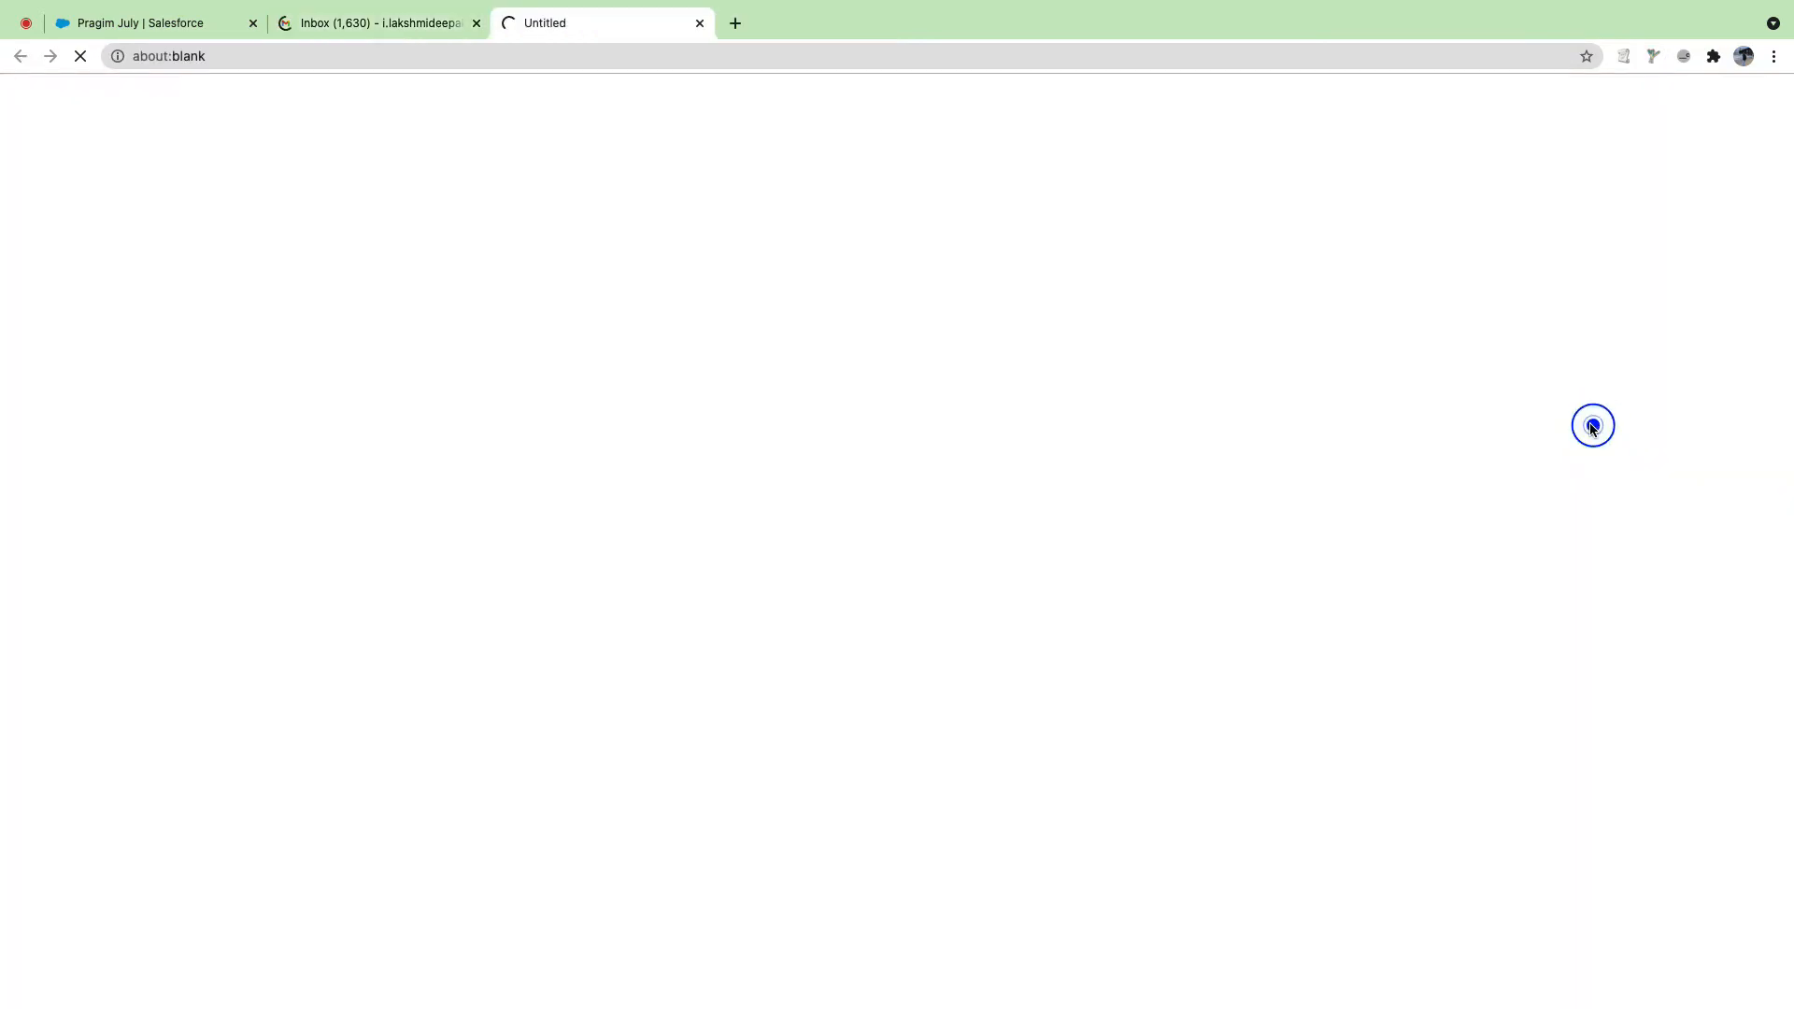
{"action": "left_click", "coordinate": [700, 23]}
{"action": "left_click", "coordinate": [1762, 145]}
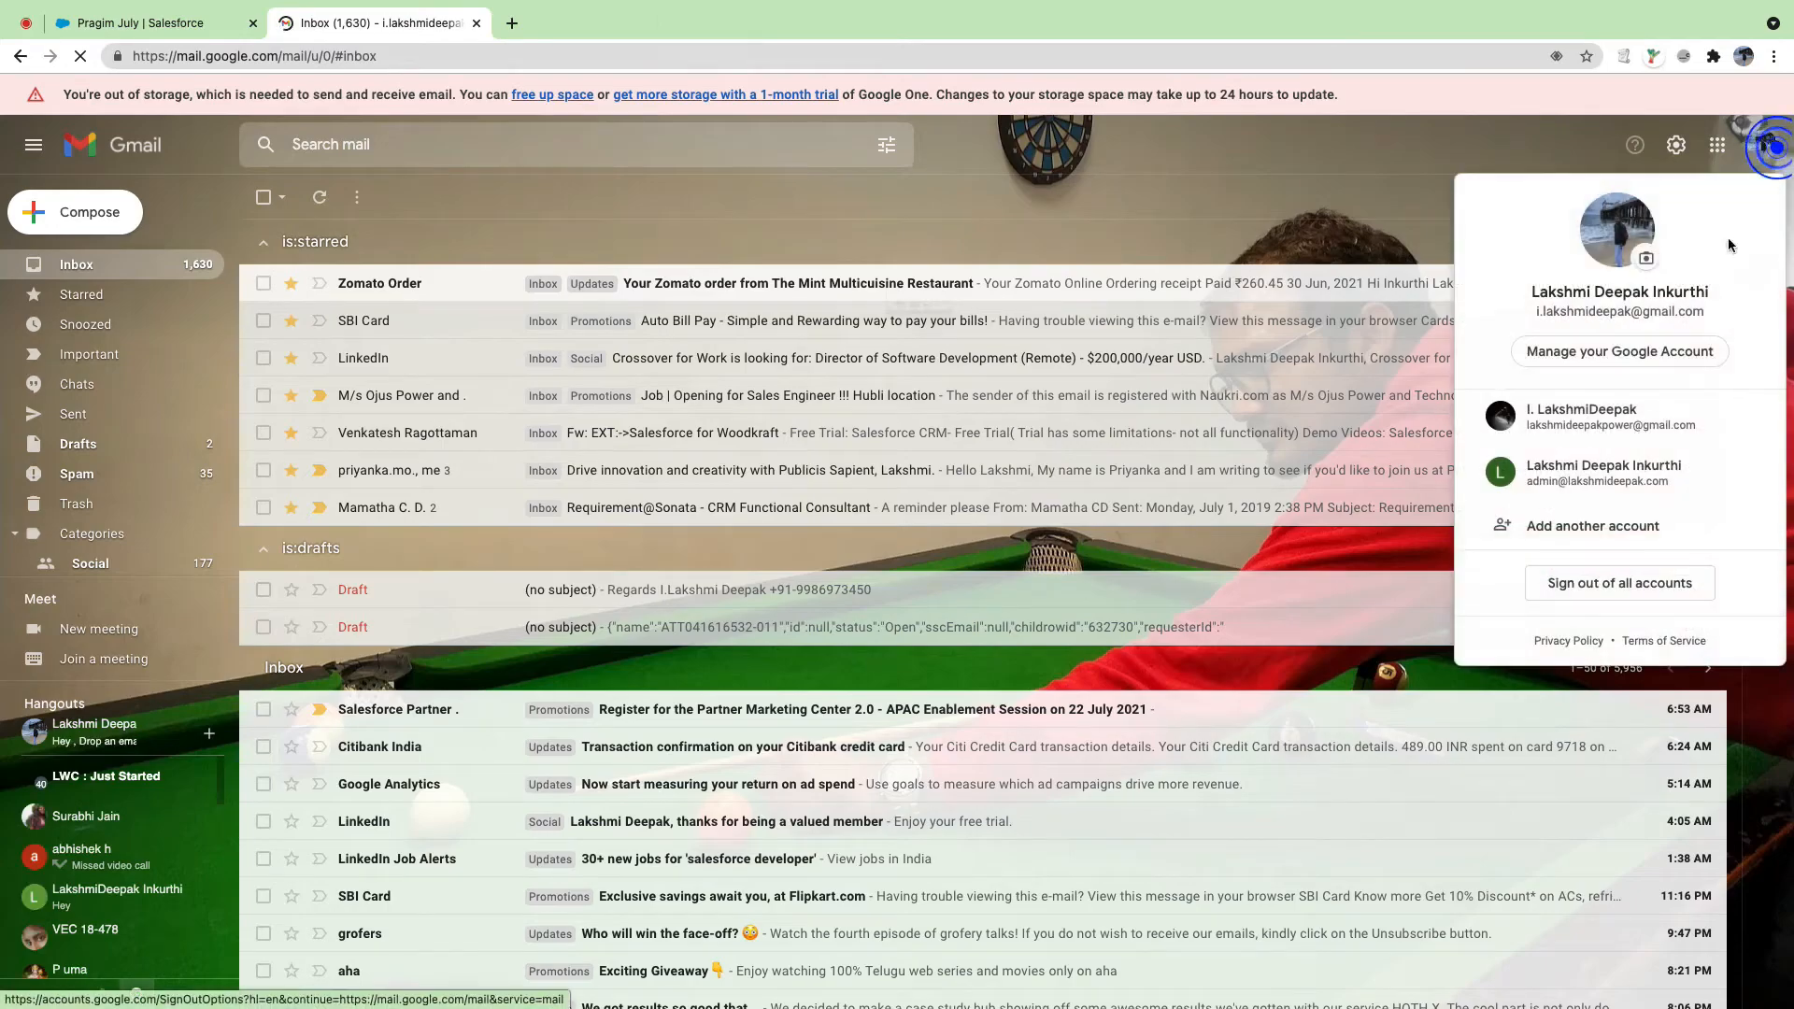
{"action": "left_click", "coordinate": [1659, 476]}
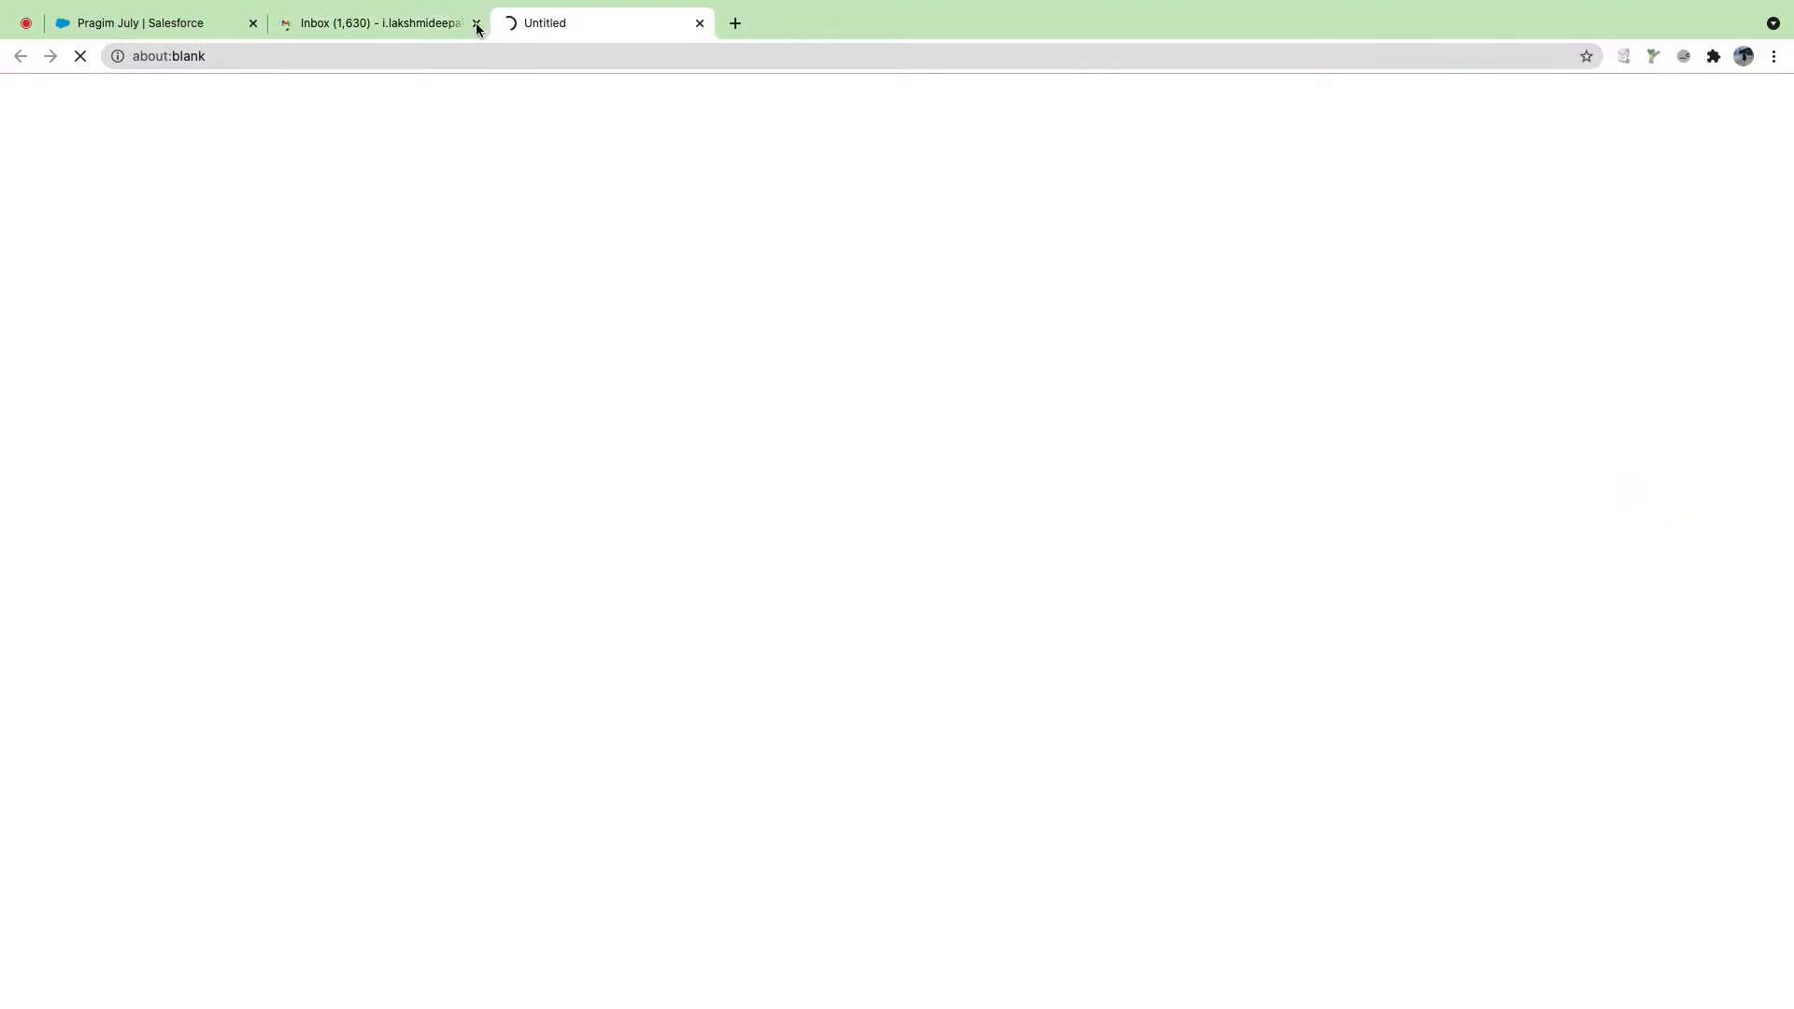
{"action": "left_click", "coordinate": [477, 28]}
{"action": "left_click", "coordinate": [475, 24]}
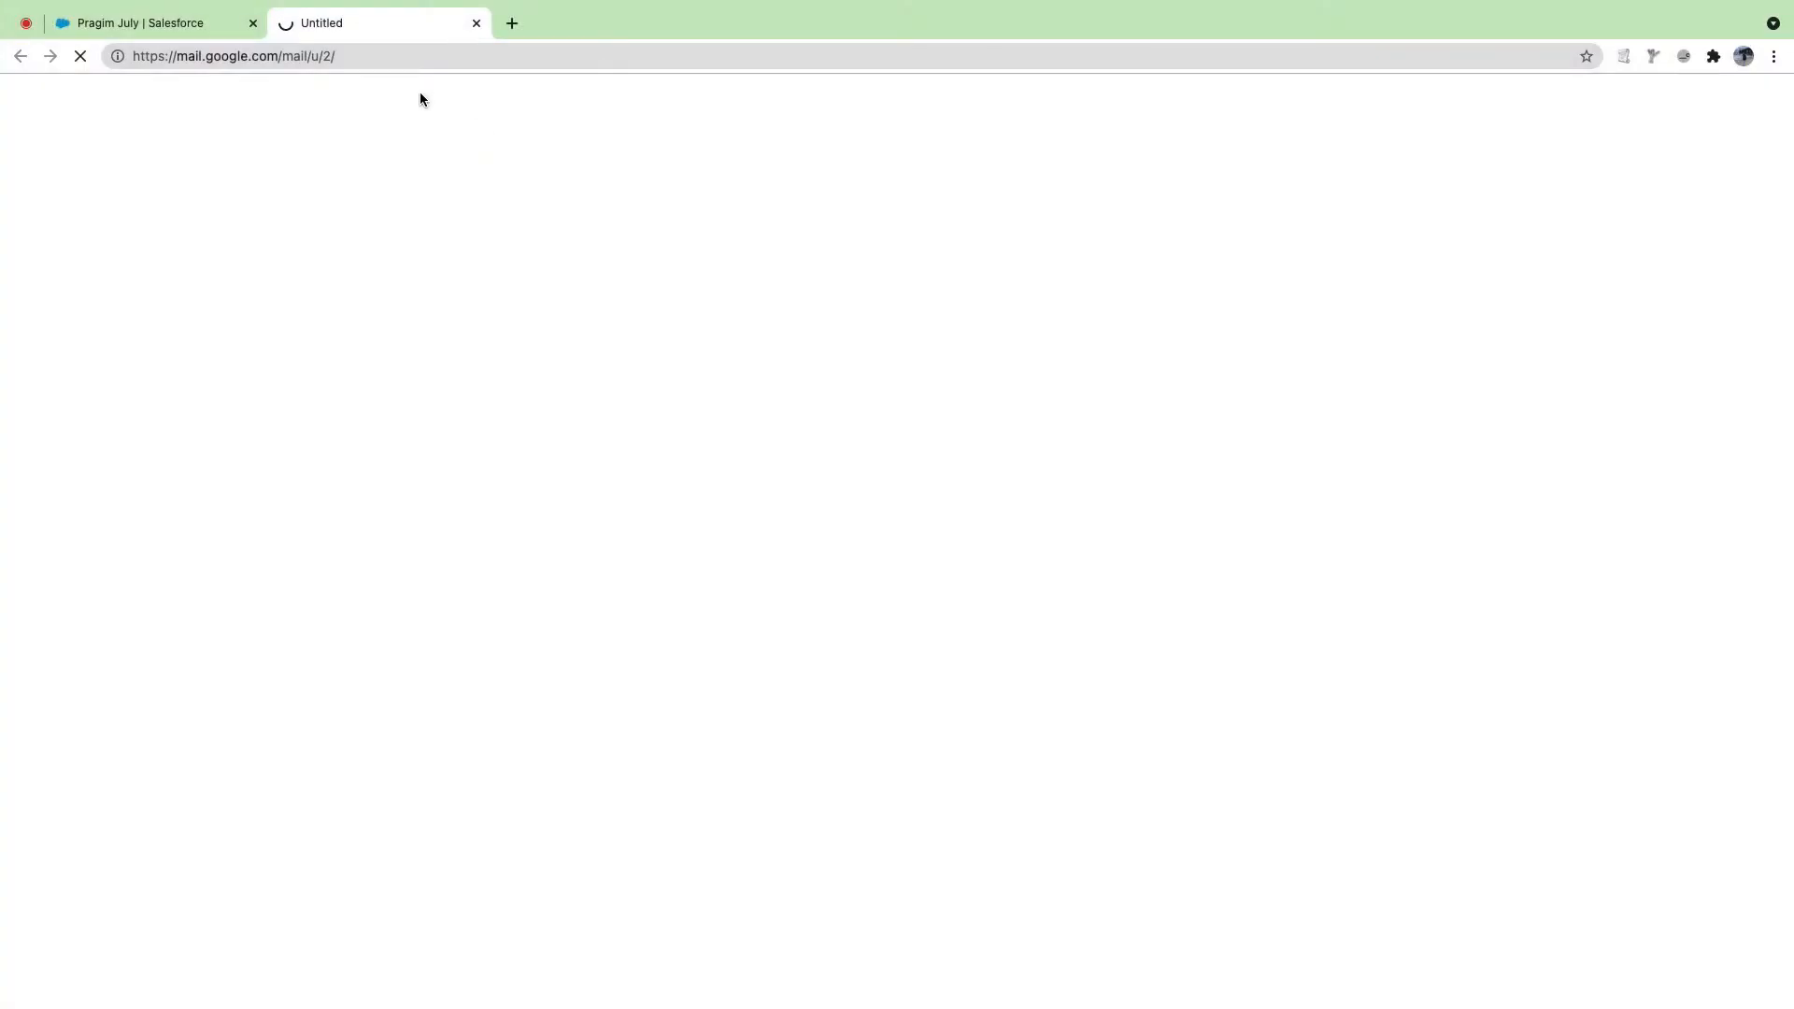
Step: Highlight the Reffered By field on the Salesforce account tab and close the email tab
{"action": "left_click", "coordinate": [150, 23]}
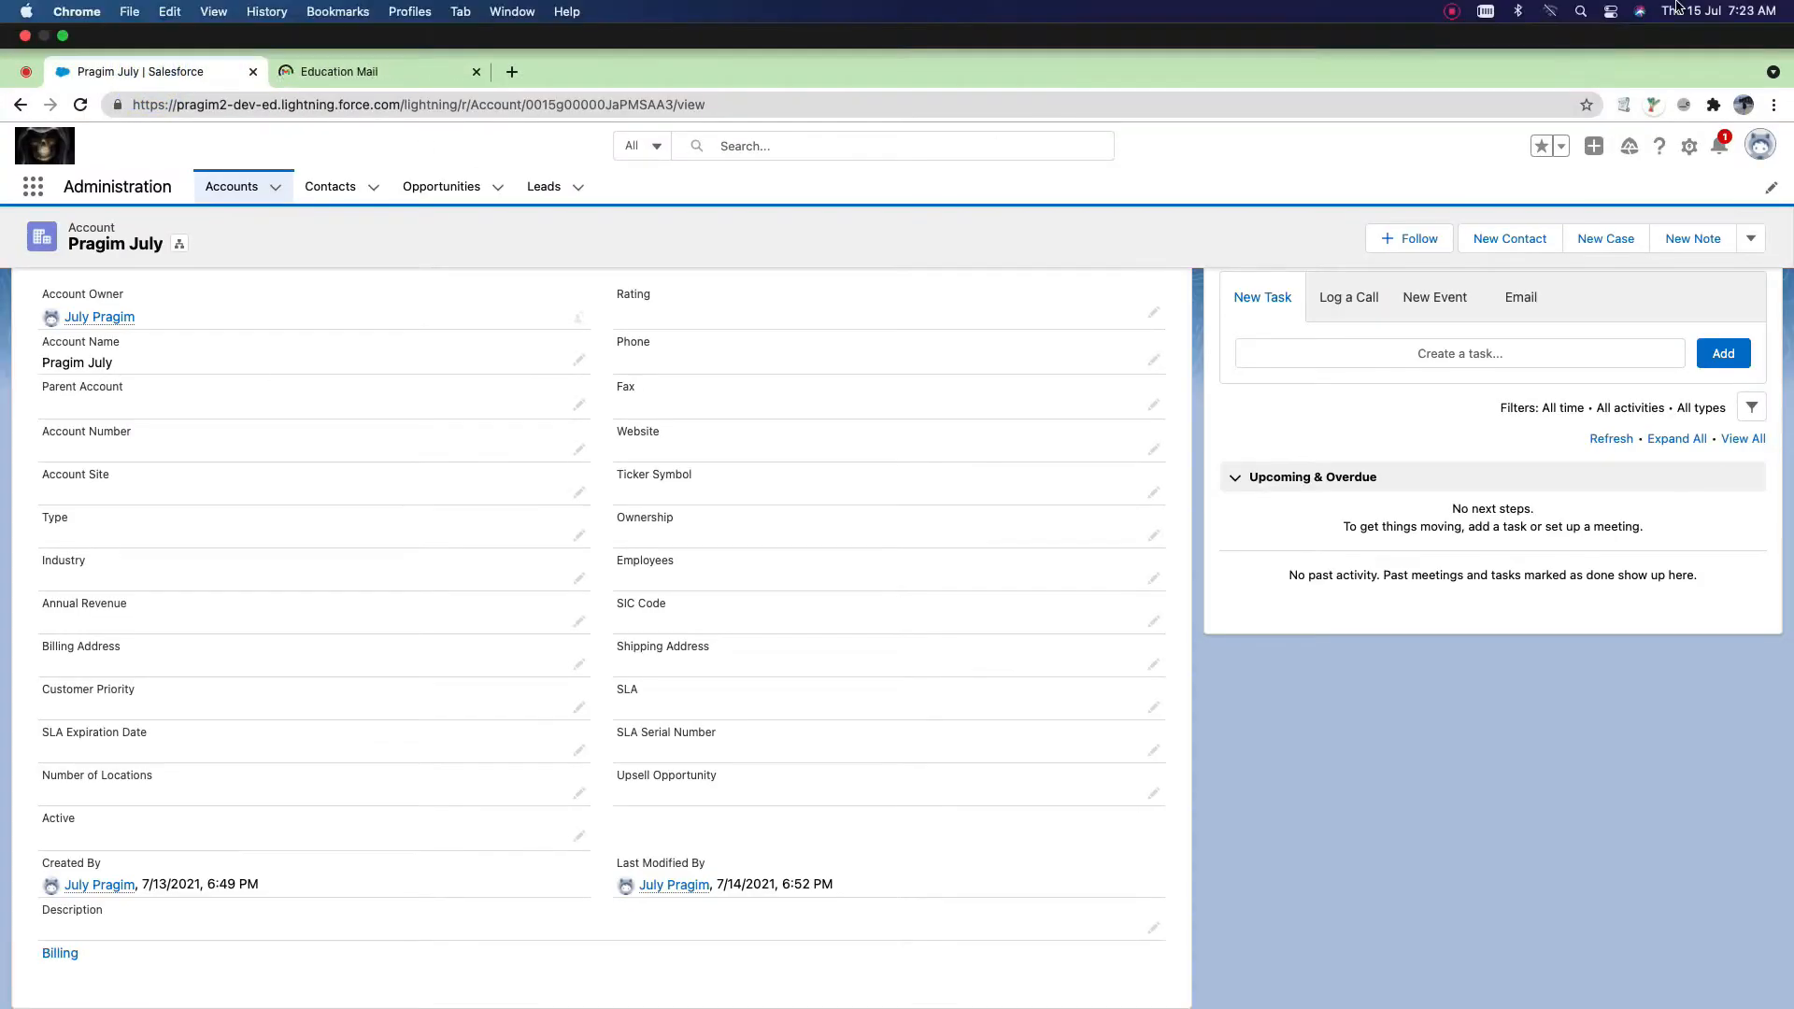
{"action": "left_click", "coordinate": [1456, 11]}
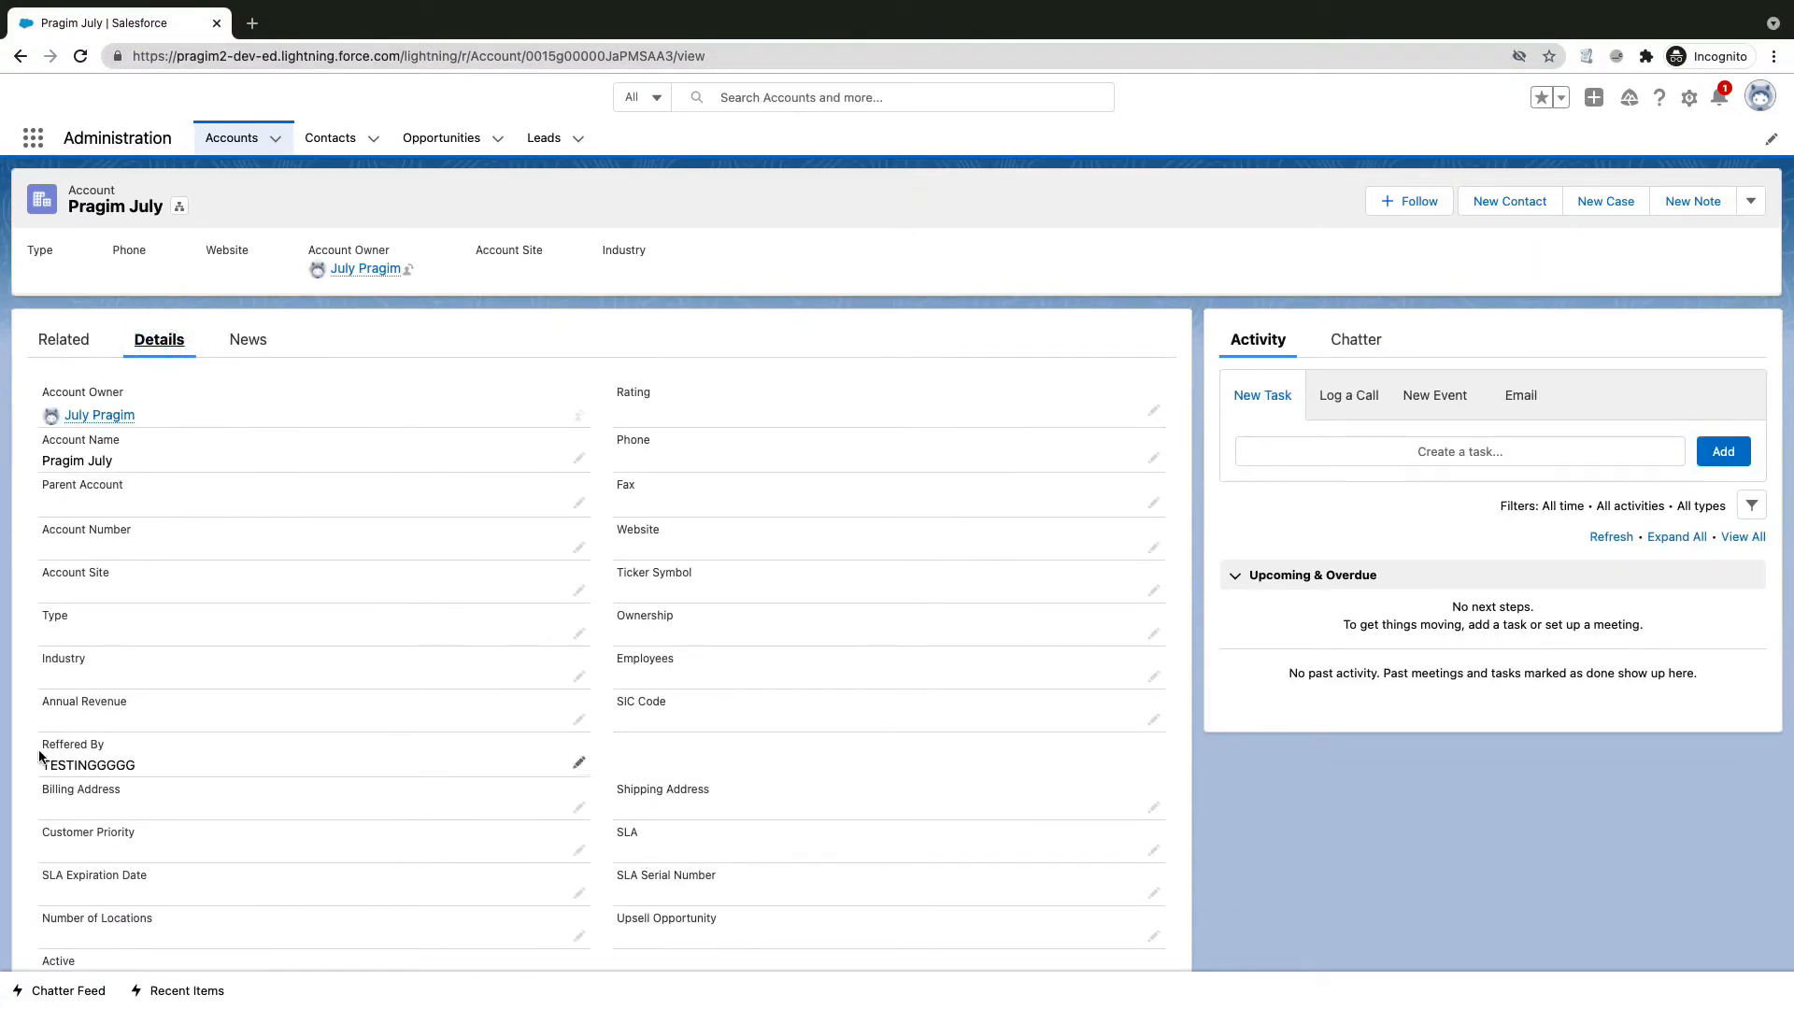
{"action": "left_click", "coordinate": [37, 746]}
{"action": "left_click_drag", "start_coordinate": [122, 755], "coordinate": [156, 766]}
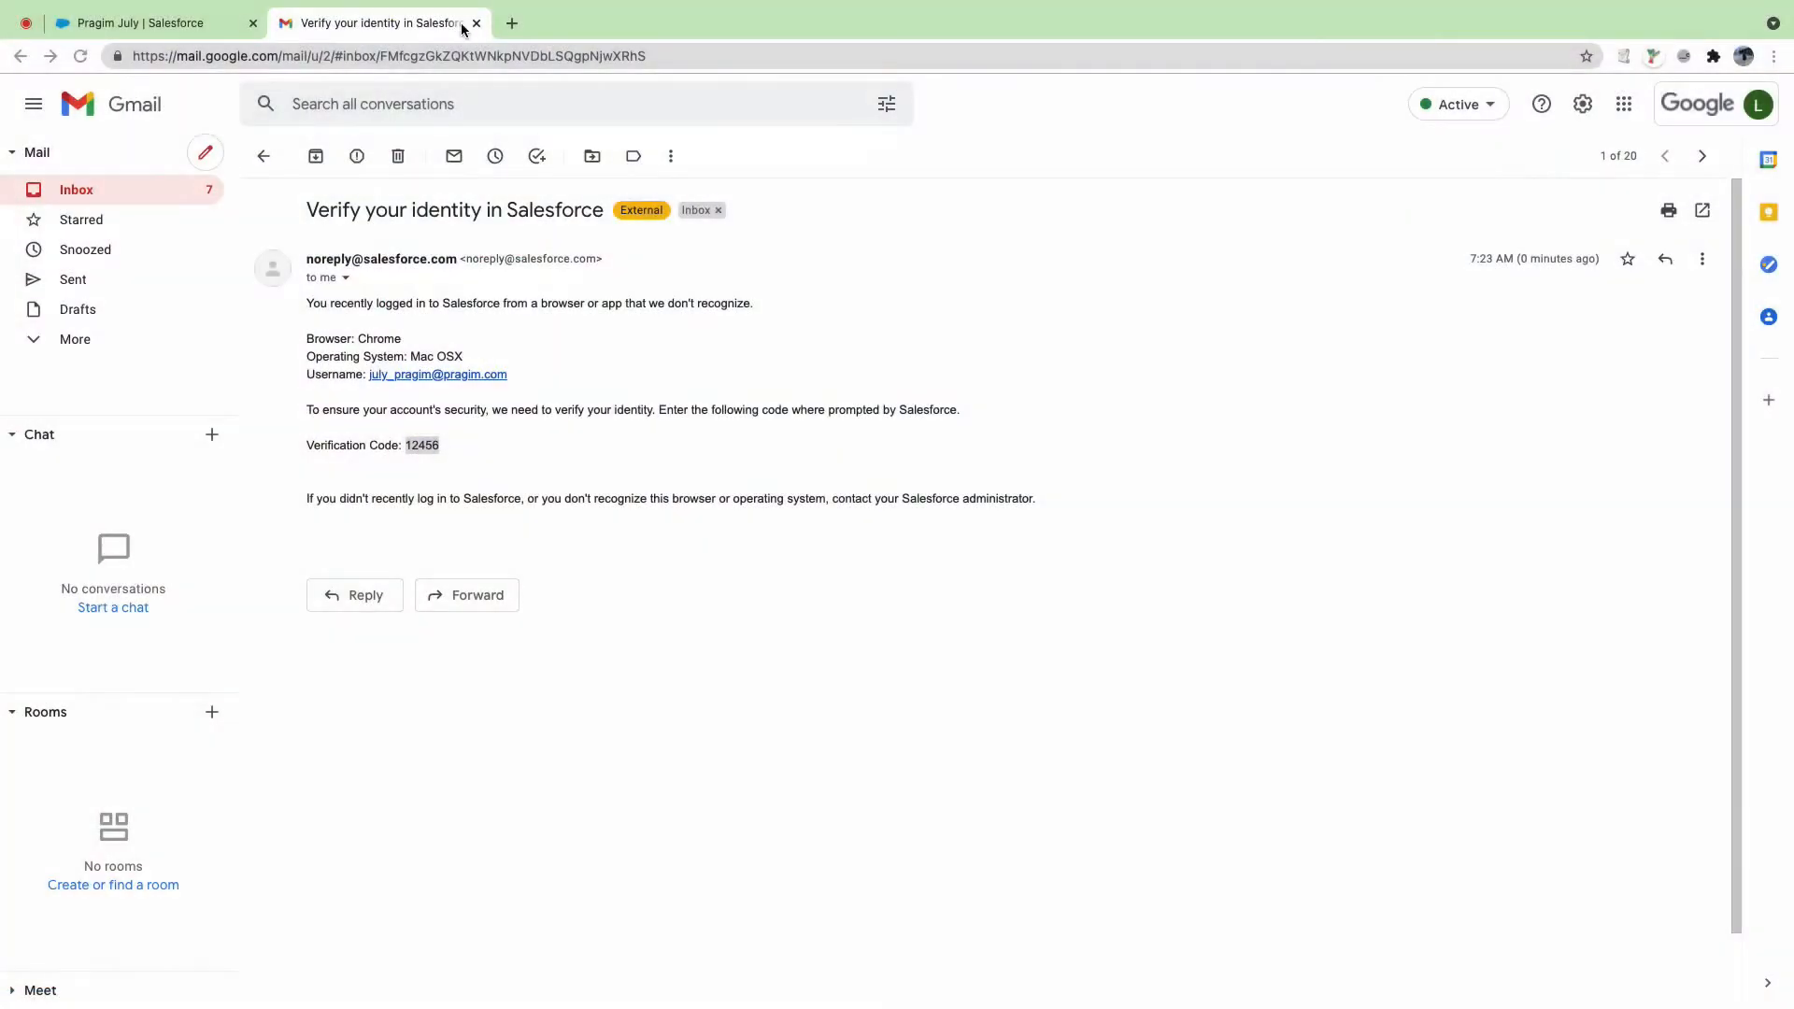
{"action": "left_click", "coordinate": [475, 23]}
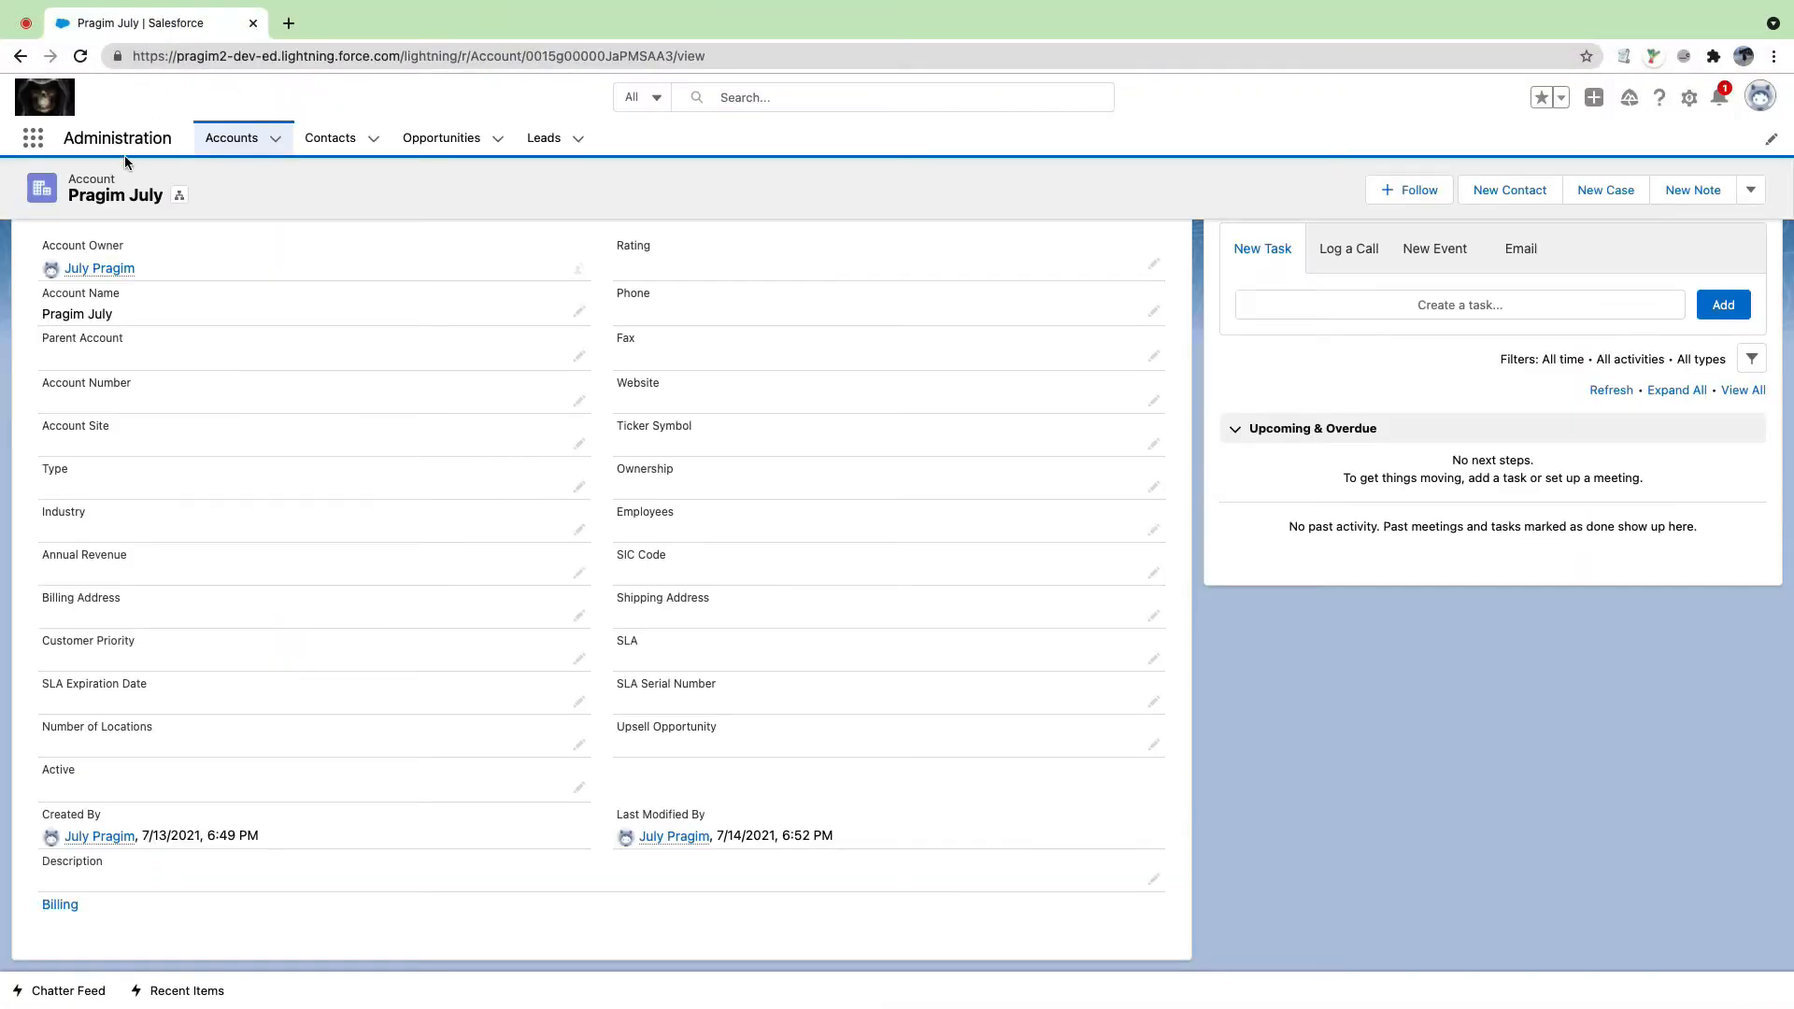
Step: Reload the Pragim July account and scroll its Details section
{"action": "left_click", "coordinate": [80, 57]}
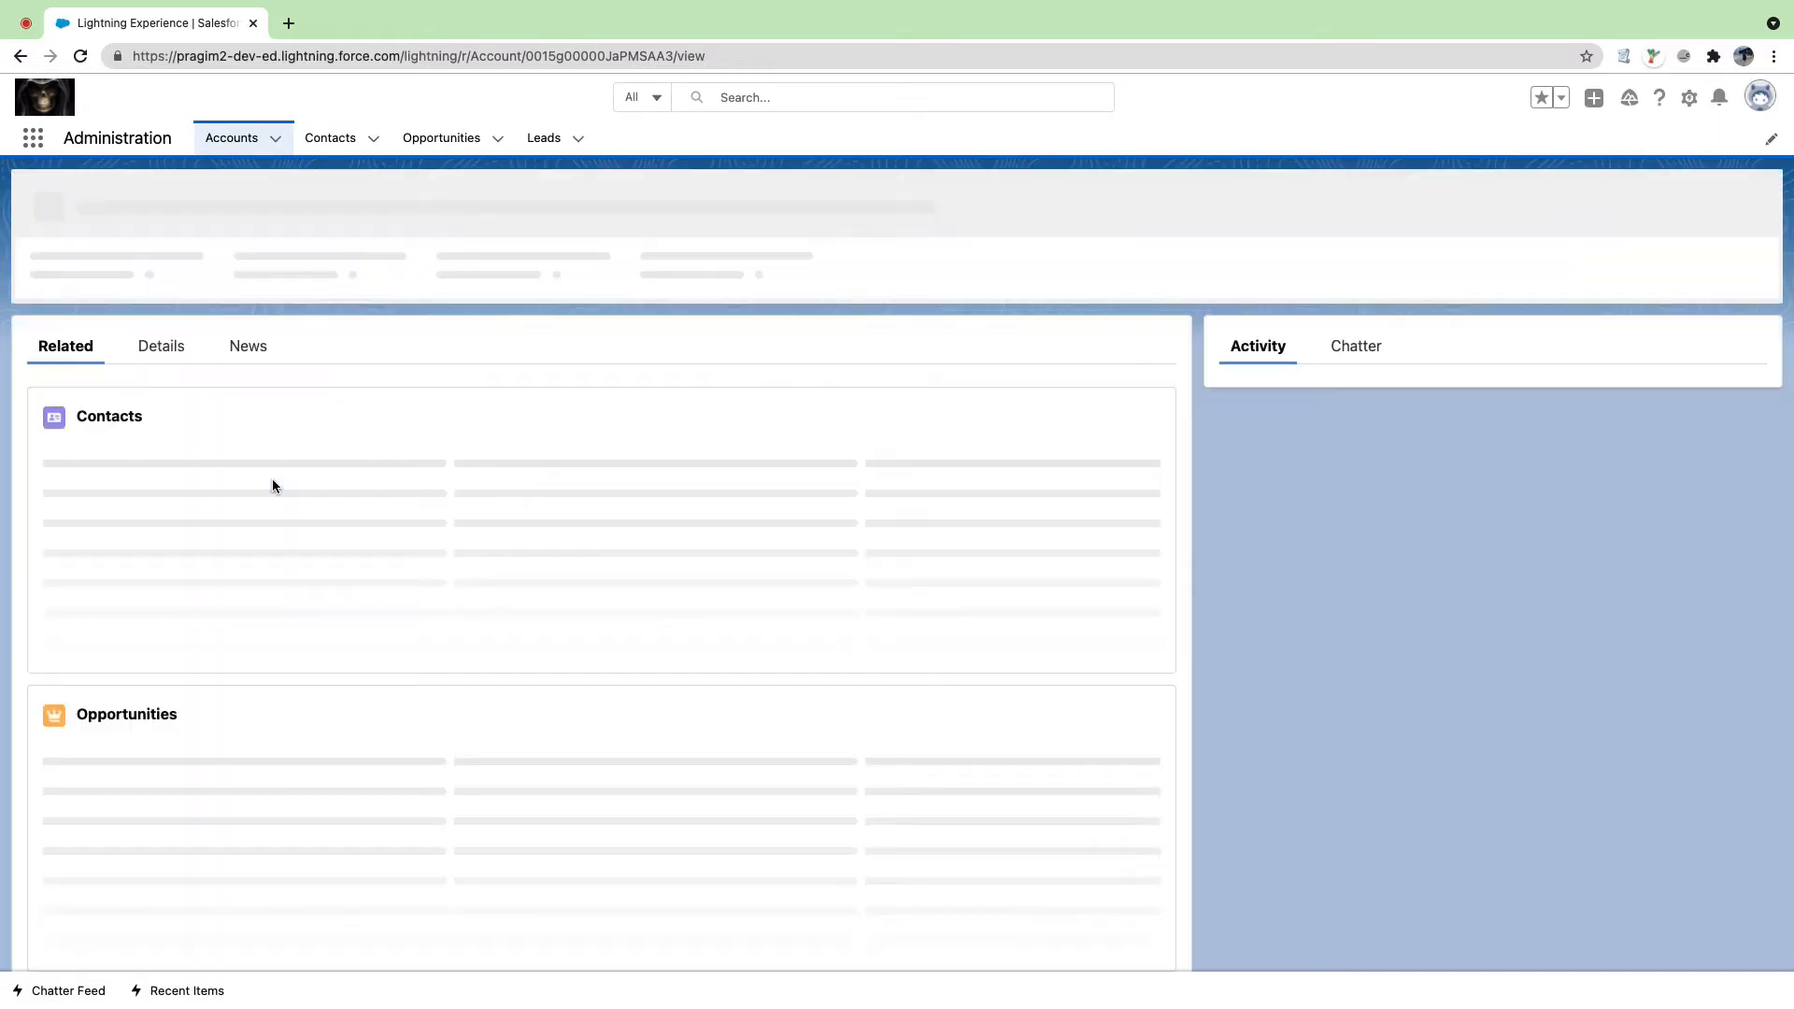
{"action": "left_click", "coordinate": [169, 345]}
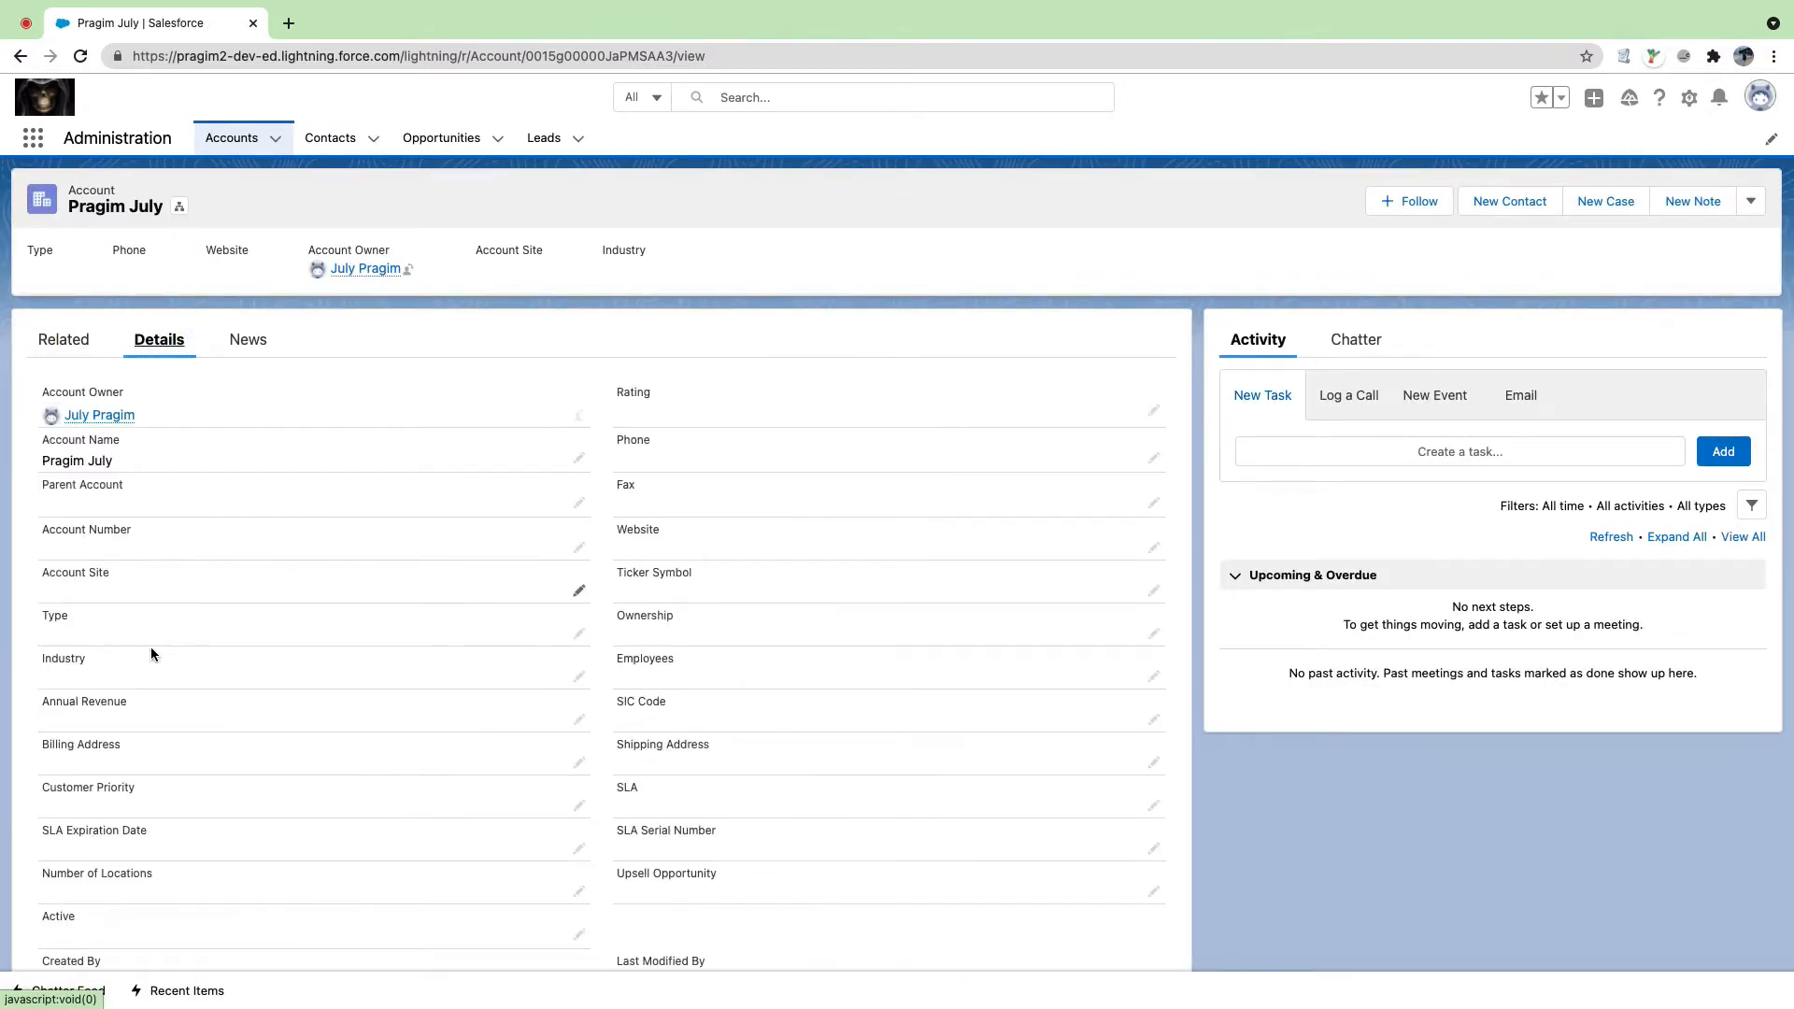
{"action": "scroll", "coordinate": [149, 647], "scroll_direction": "down", "scroll_amount": 3}
{"action": "scroll", "coordinate": [170, 553], "scroll_direction": "up", "scroll_amount": 3}
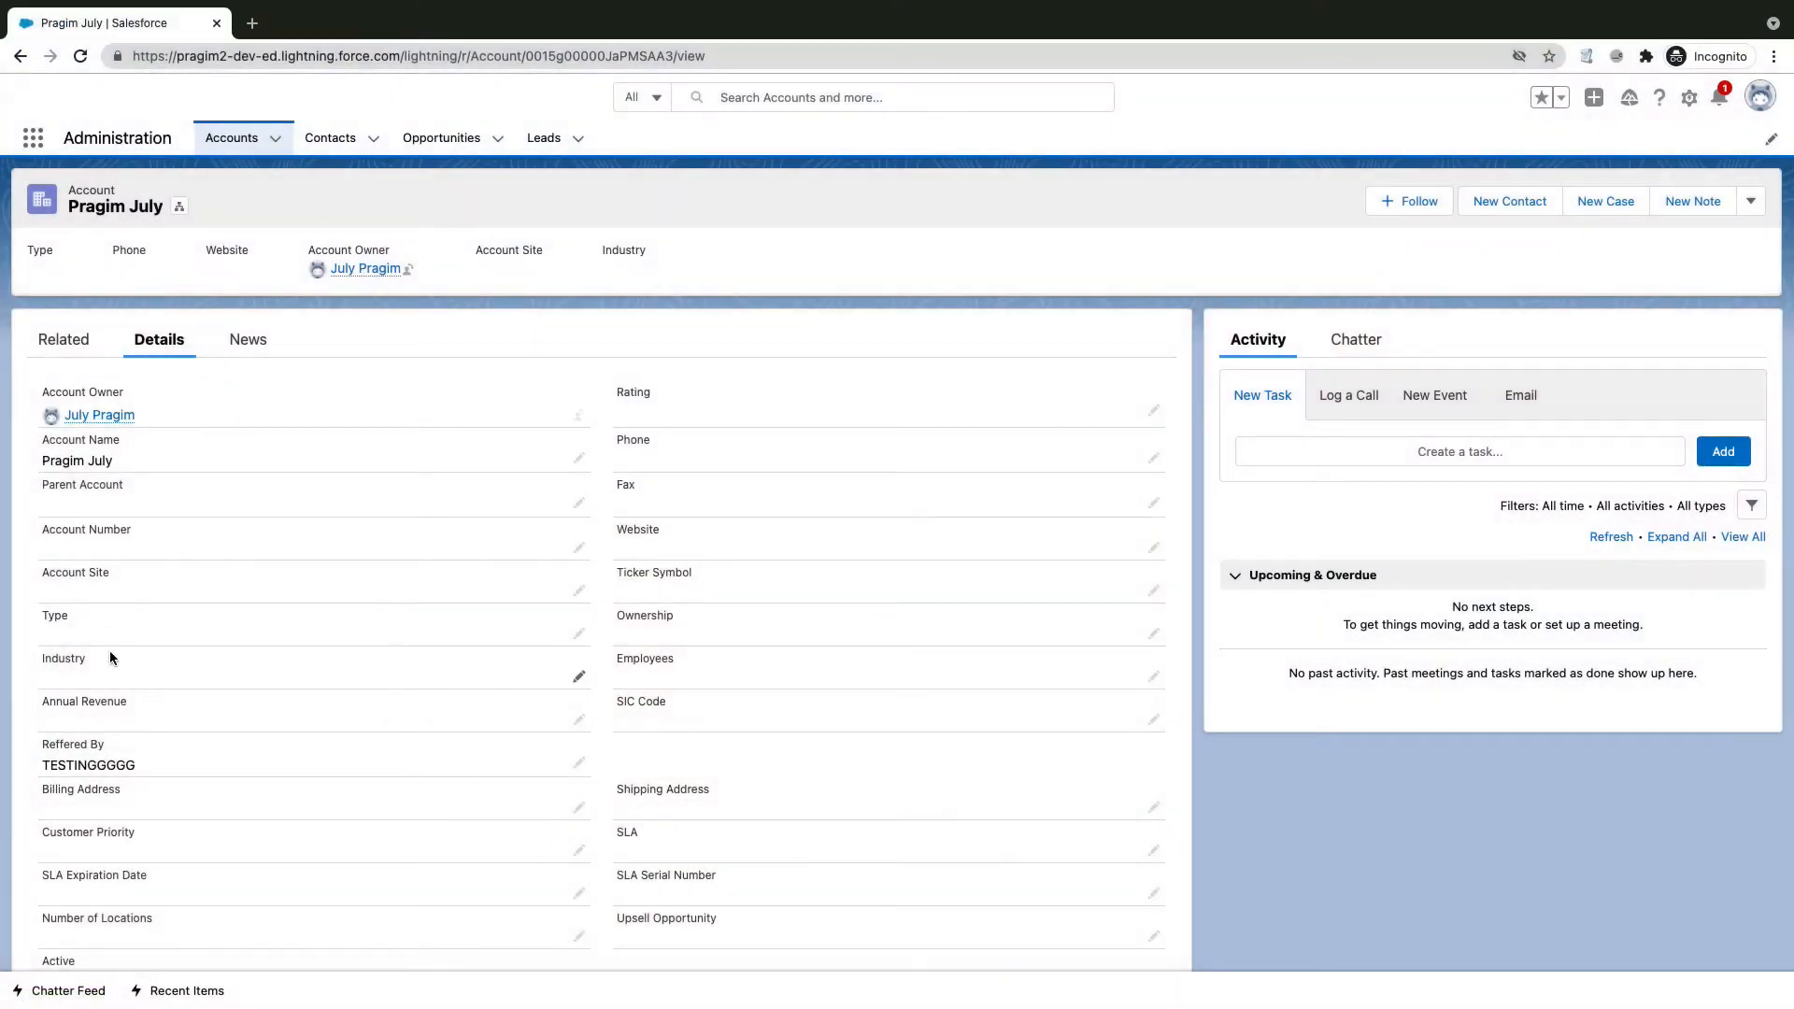
{"action": "scroll", "coordinate": [157, 577], "scroll_direction": "down", "scroll_amount": 2}
Step: Highlight the Reffered By field showing TESTINGGGGG, then all the detail fields
{"action": "left_click_drag", "start_coordinate": [38, 657], "coordinate": [136, 669]}
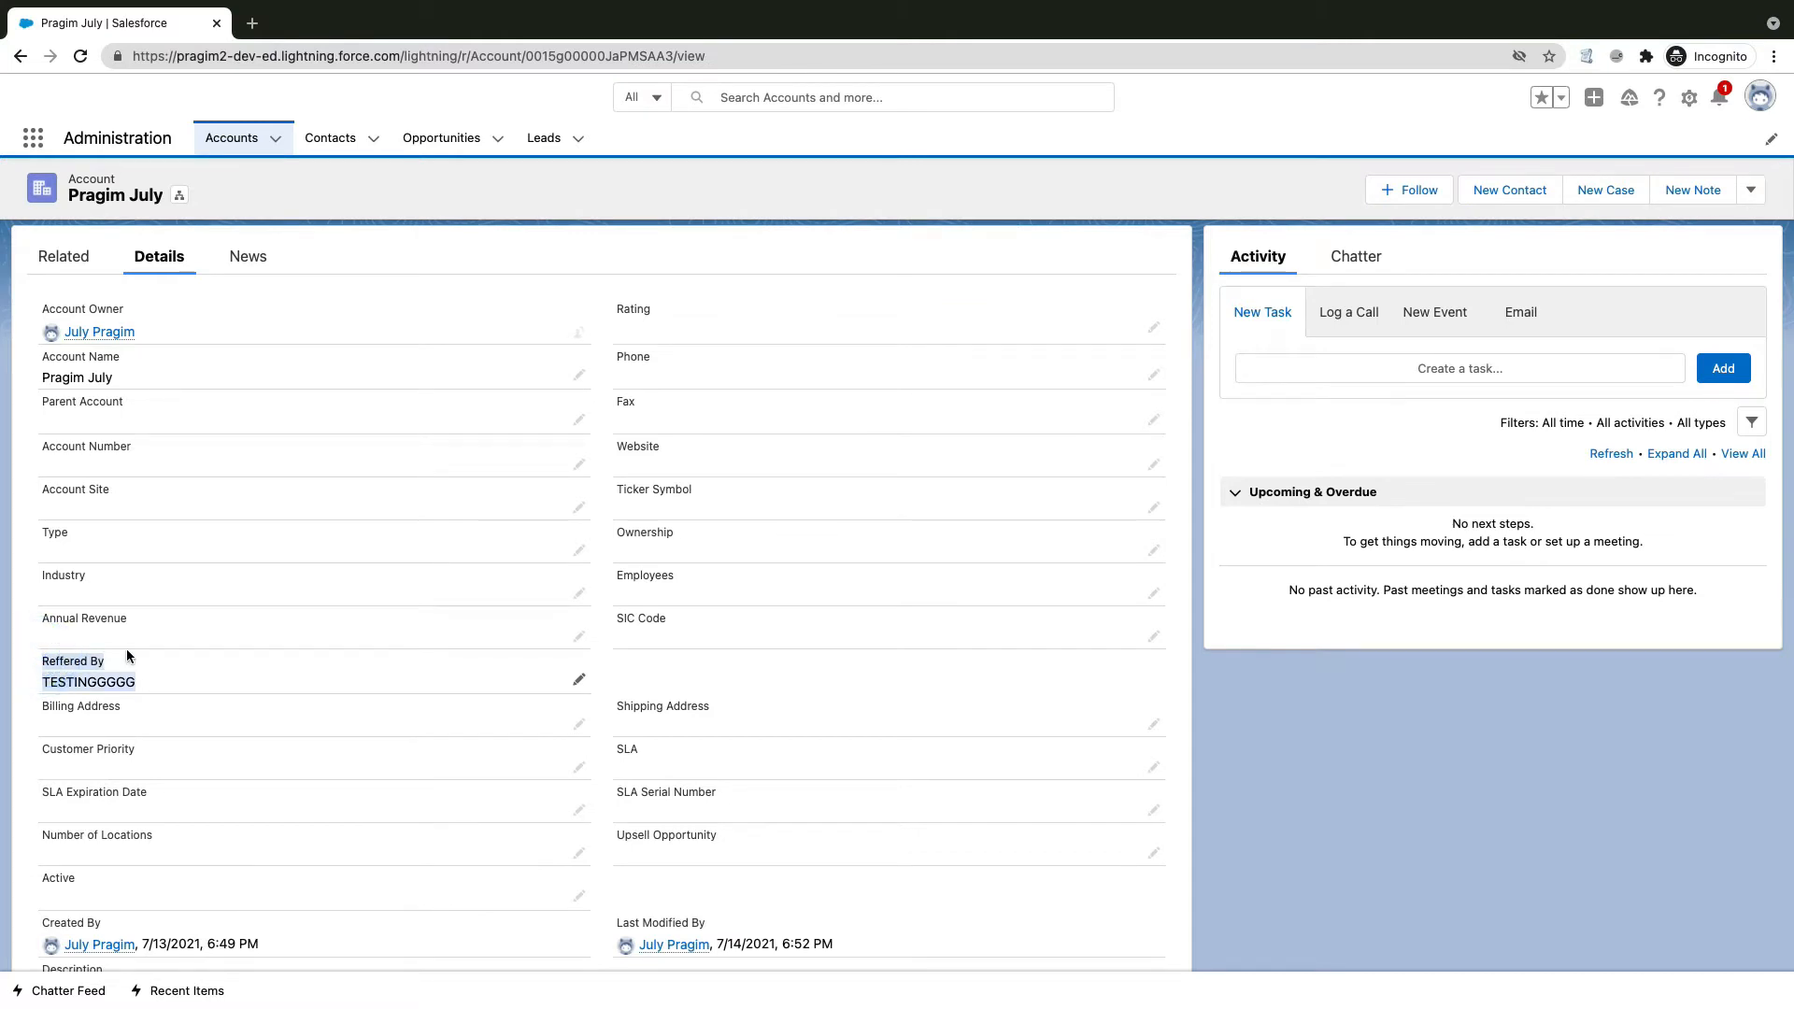
{"action": "left_click", "coordinate": [126, 649]}
{"action": "left_click_drag", "start_coordinate": [39, 658], "coordinate": [120, 641]}
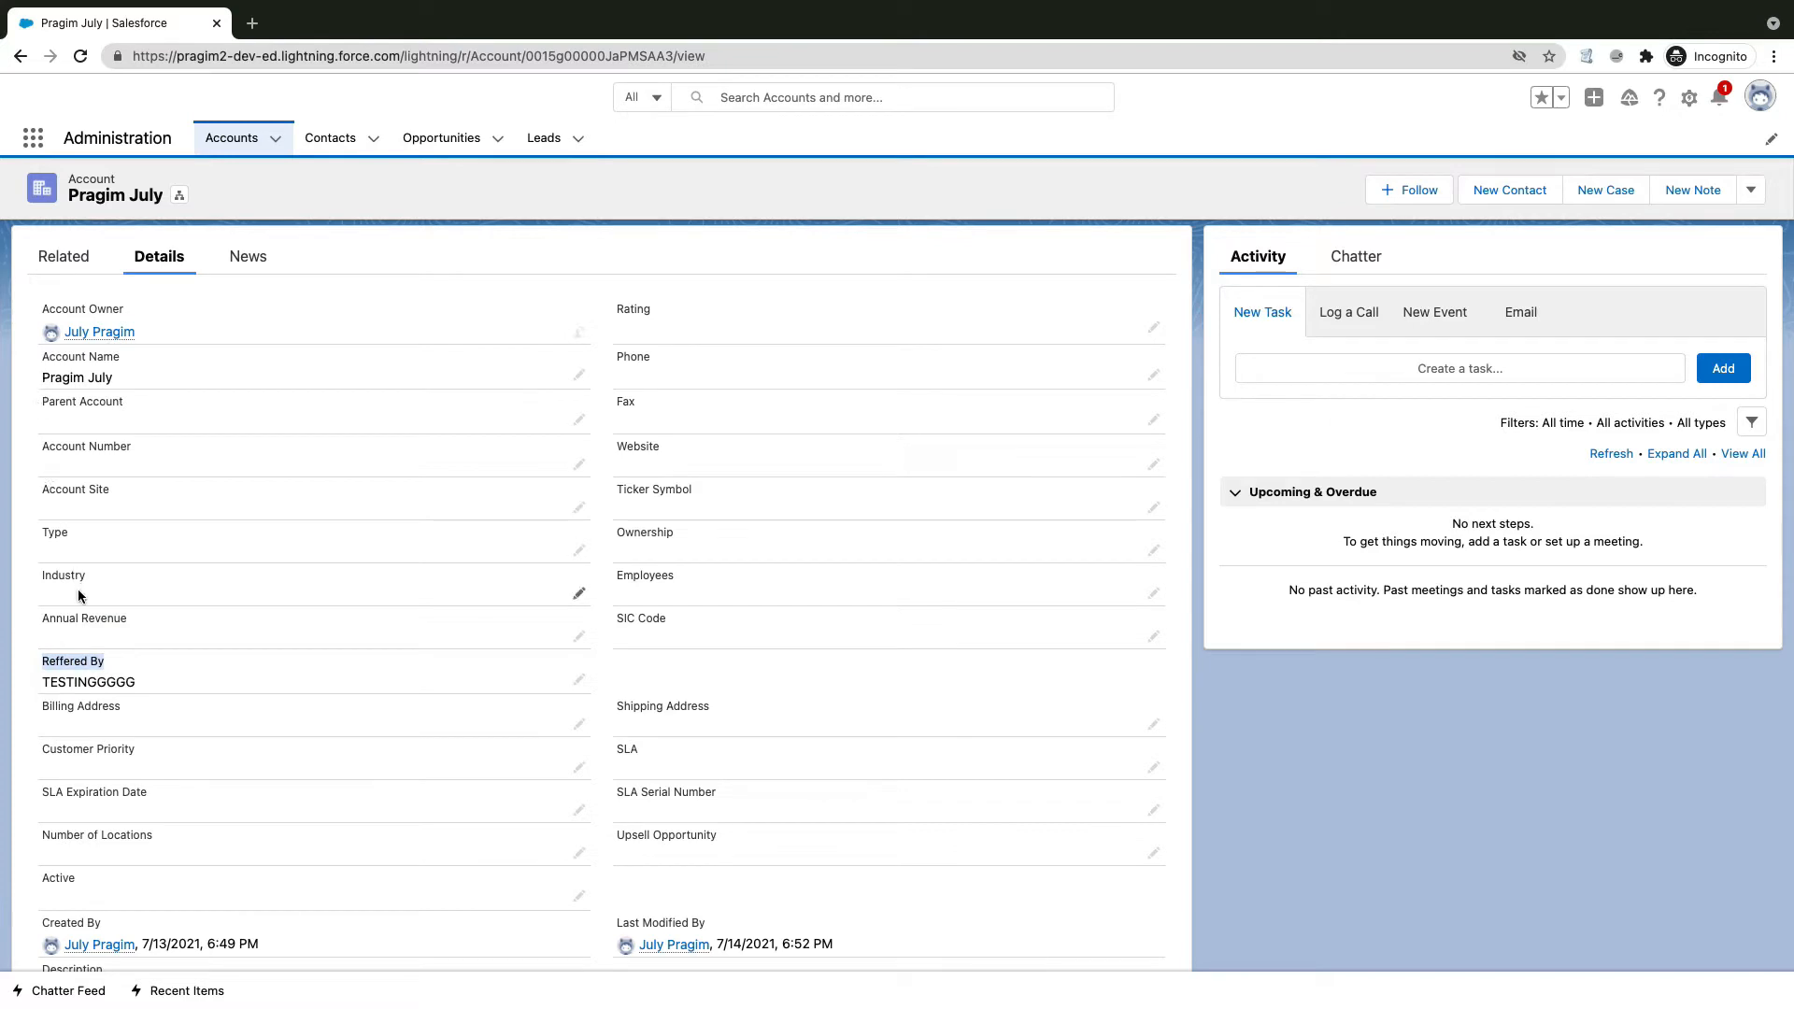
{"action": "left_click", "coordinate": [109, 654]}
{"action": "left_click", "coordinate": [42, 659]}
{"action": "left_click_drag", "start_coordinate": [39, 282], "coordinate": [988, 882]}
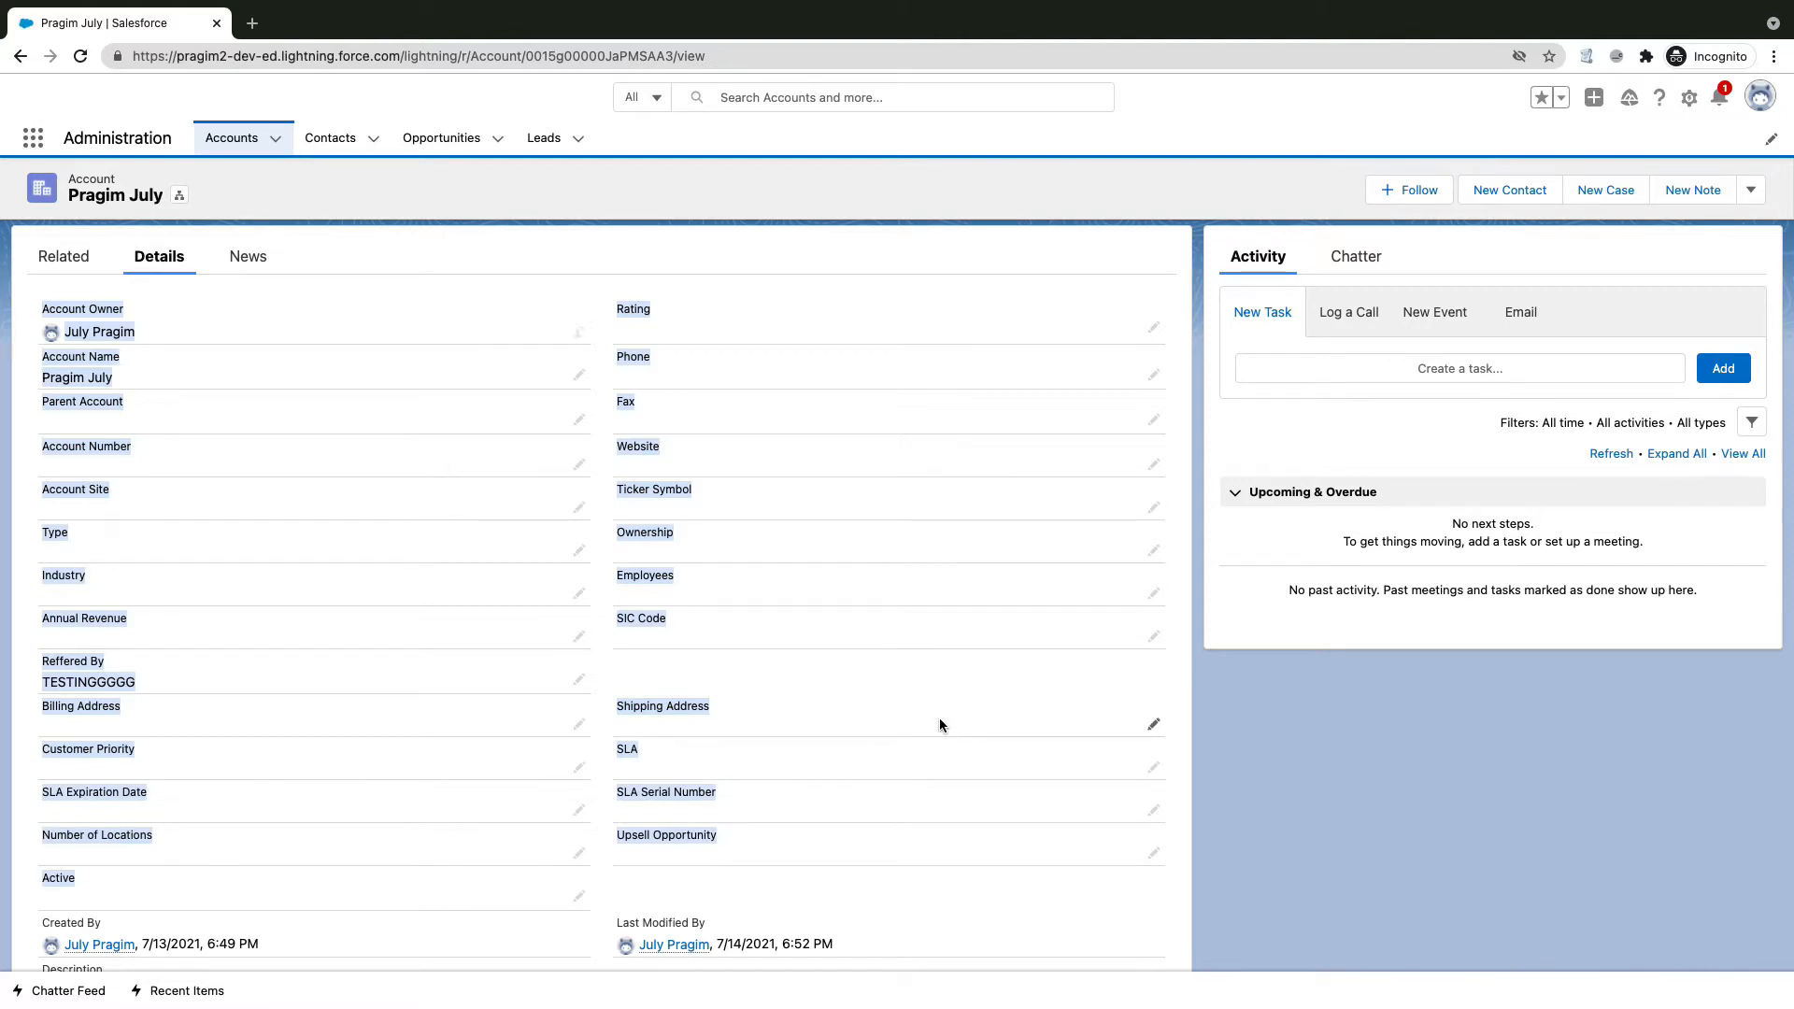
Step: Open Setup from the gear menu and search Quick Find for 'users' to reach Users
{"action": "left_click", "coordinate": [1690, 94]}
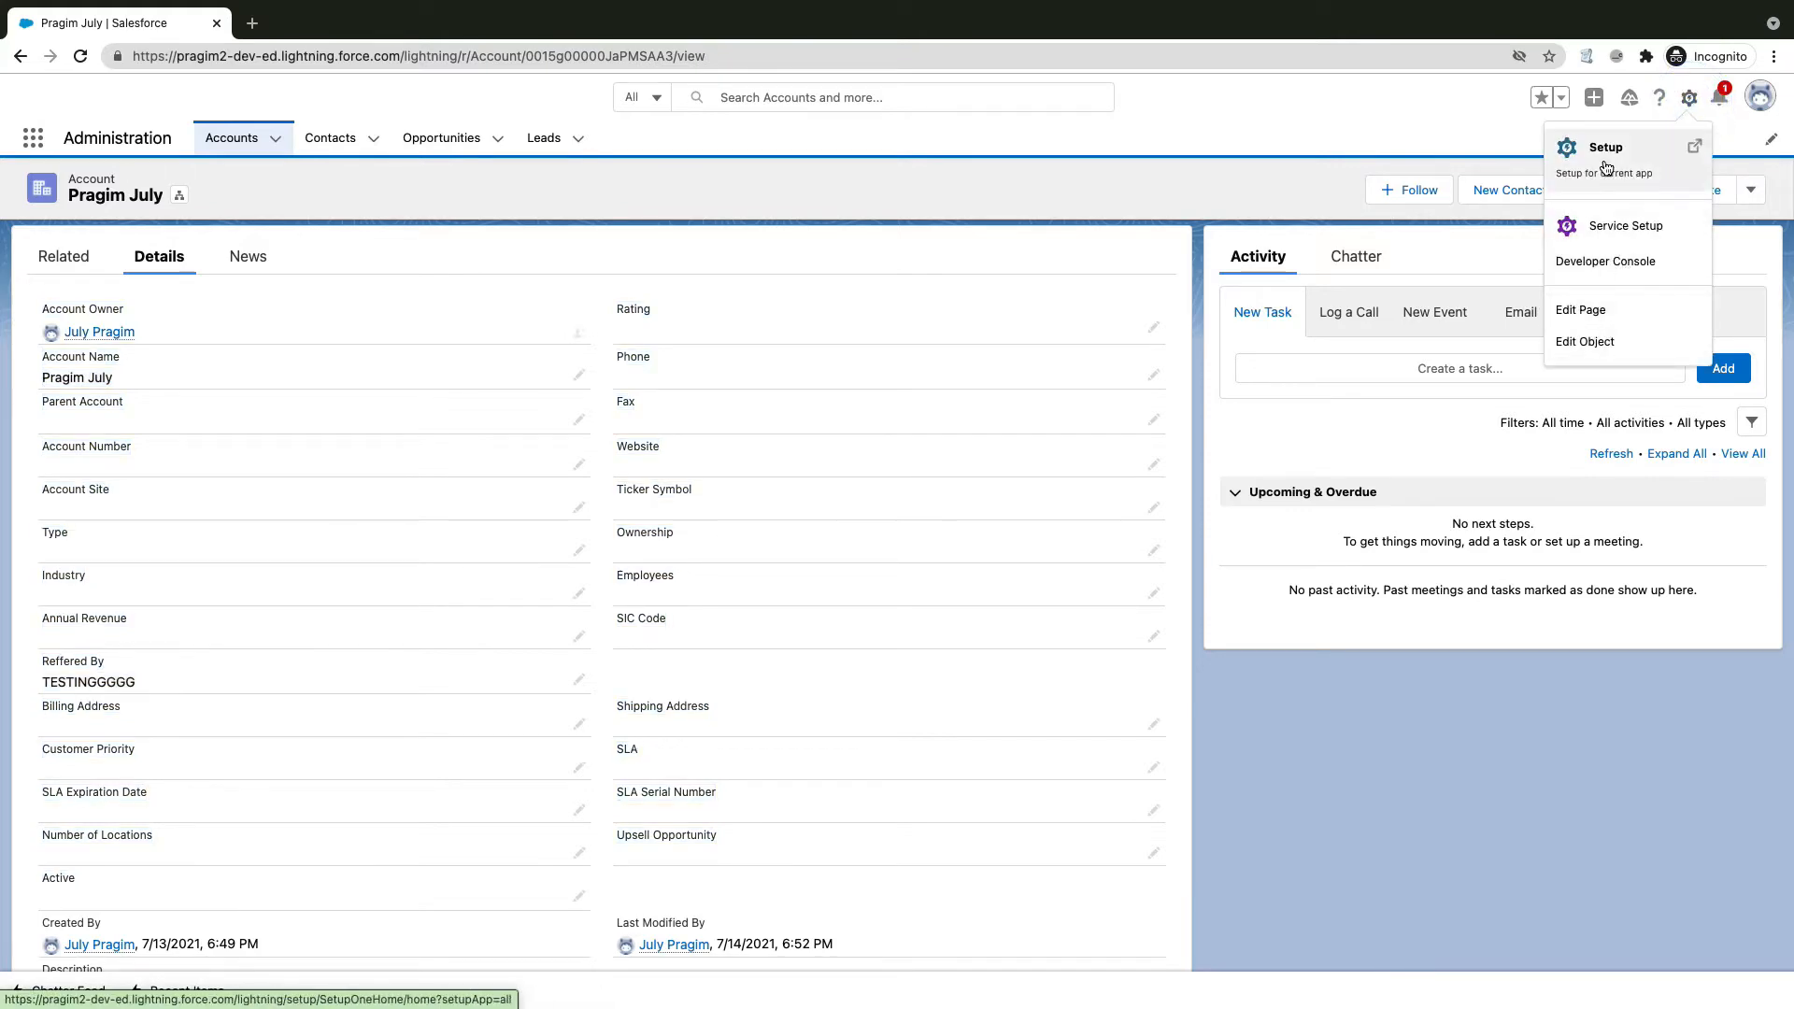
{"action": "left_click", "coordinate": [1606, 159]}
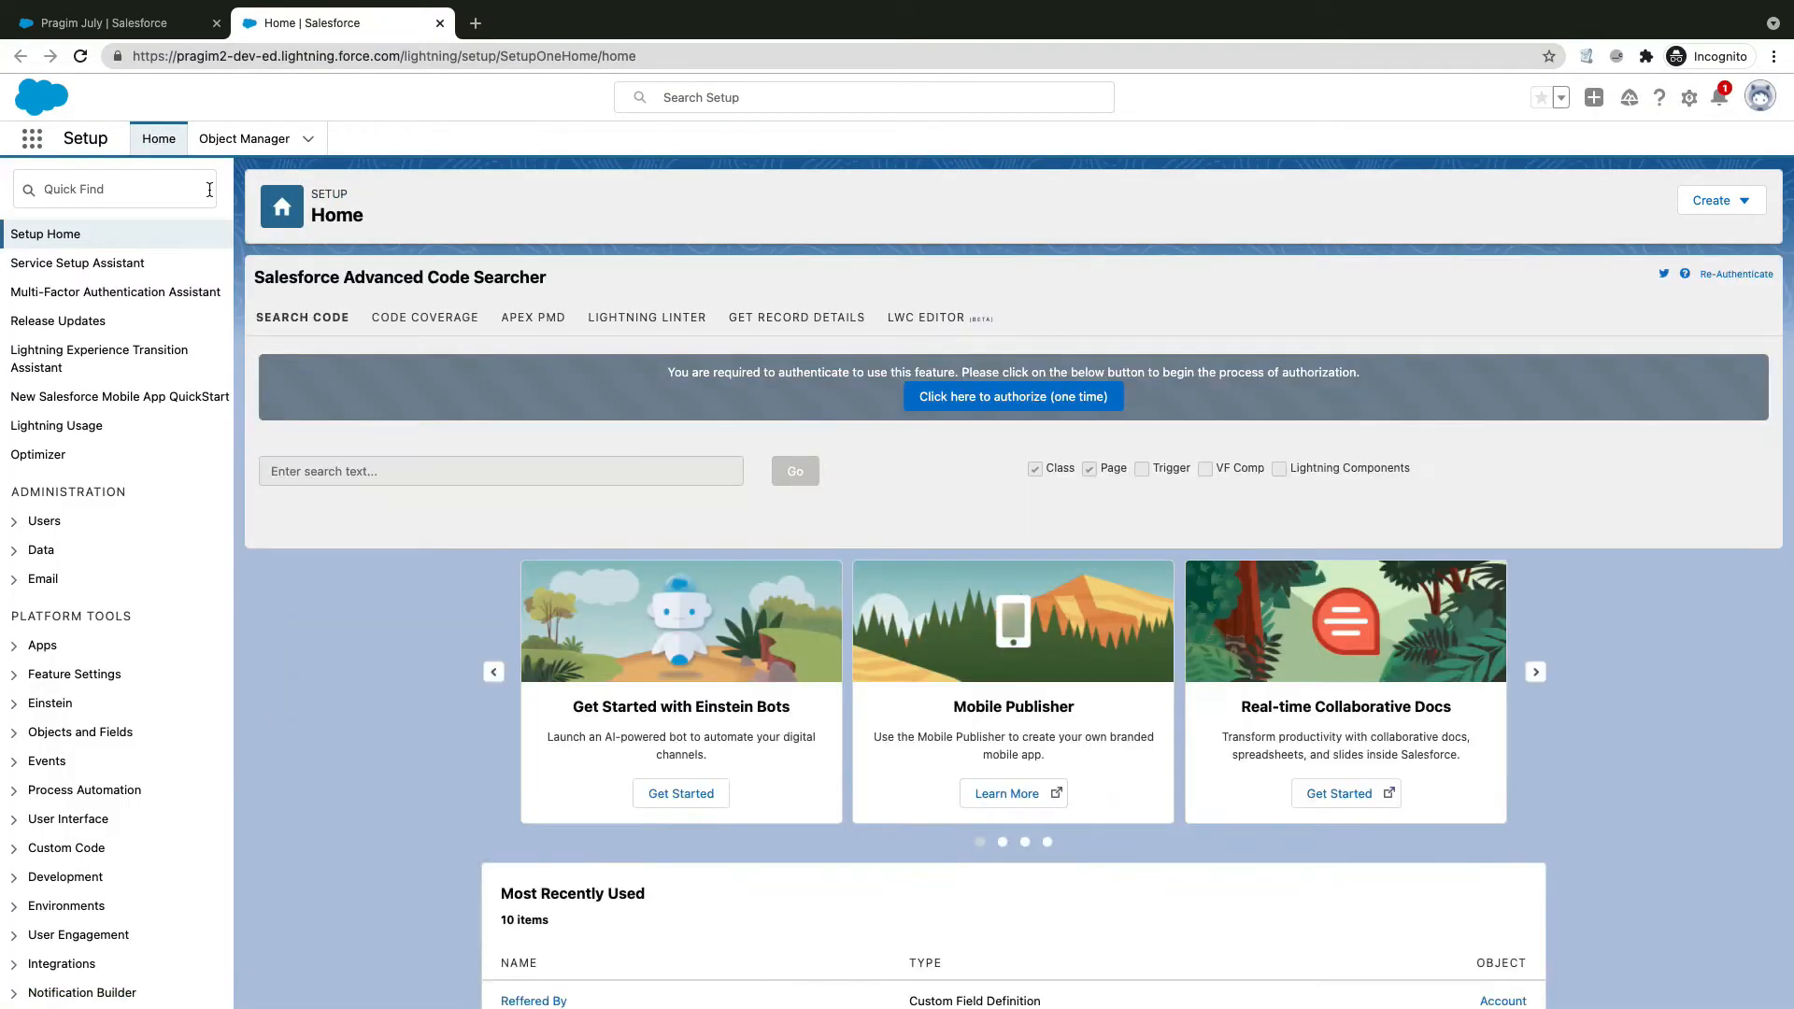
{"action": "left_click", "coordinate": [170, 181]}
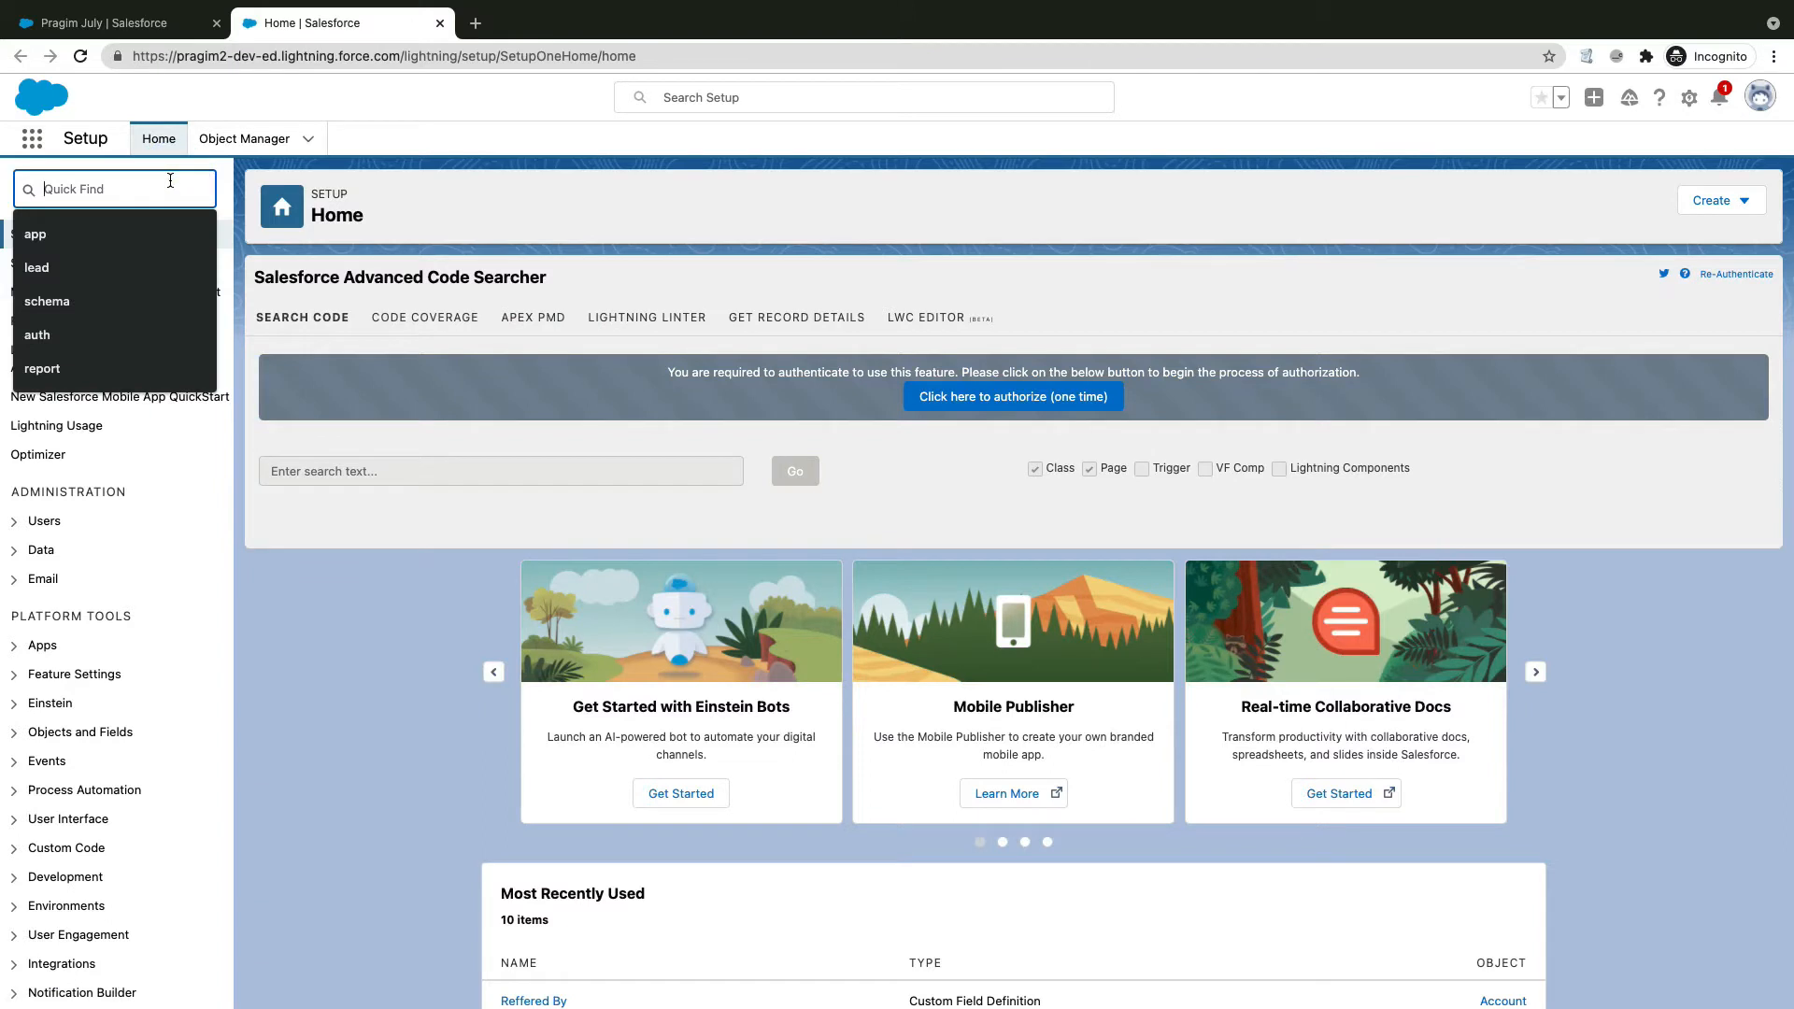
{"action": "type", "text": "use"}
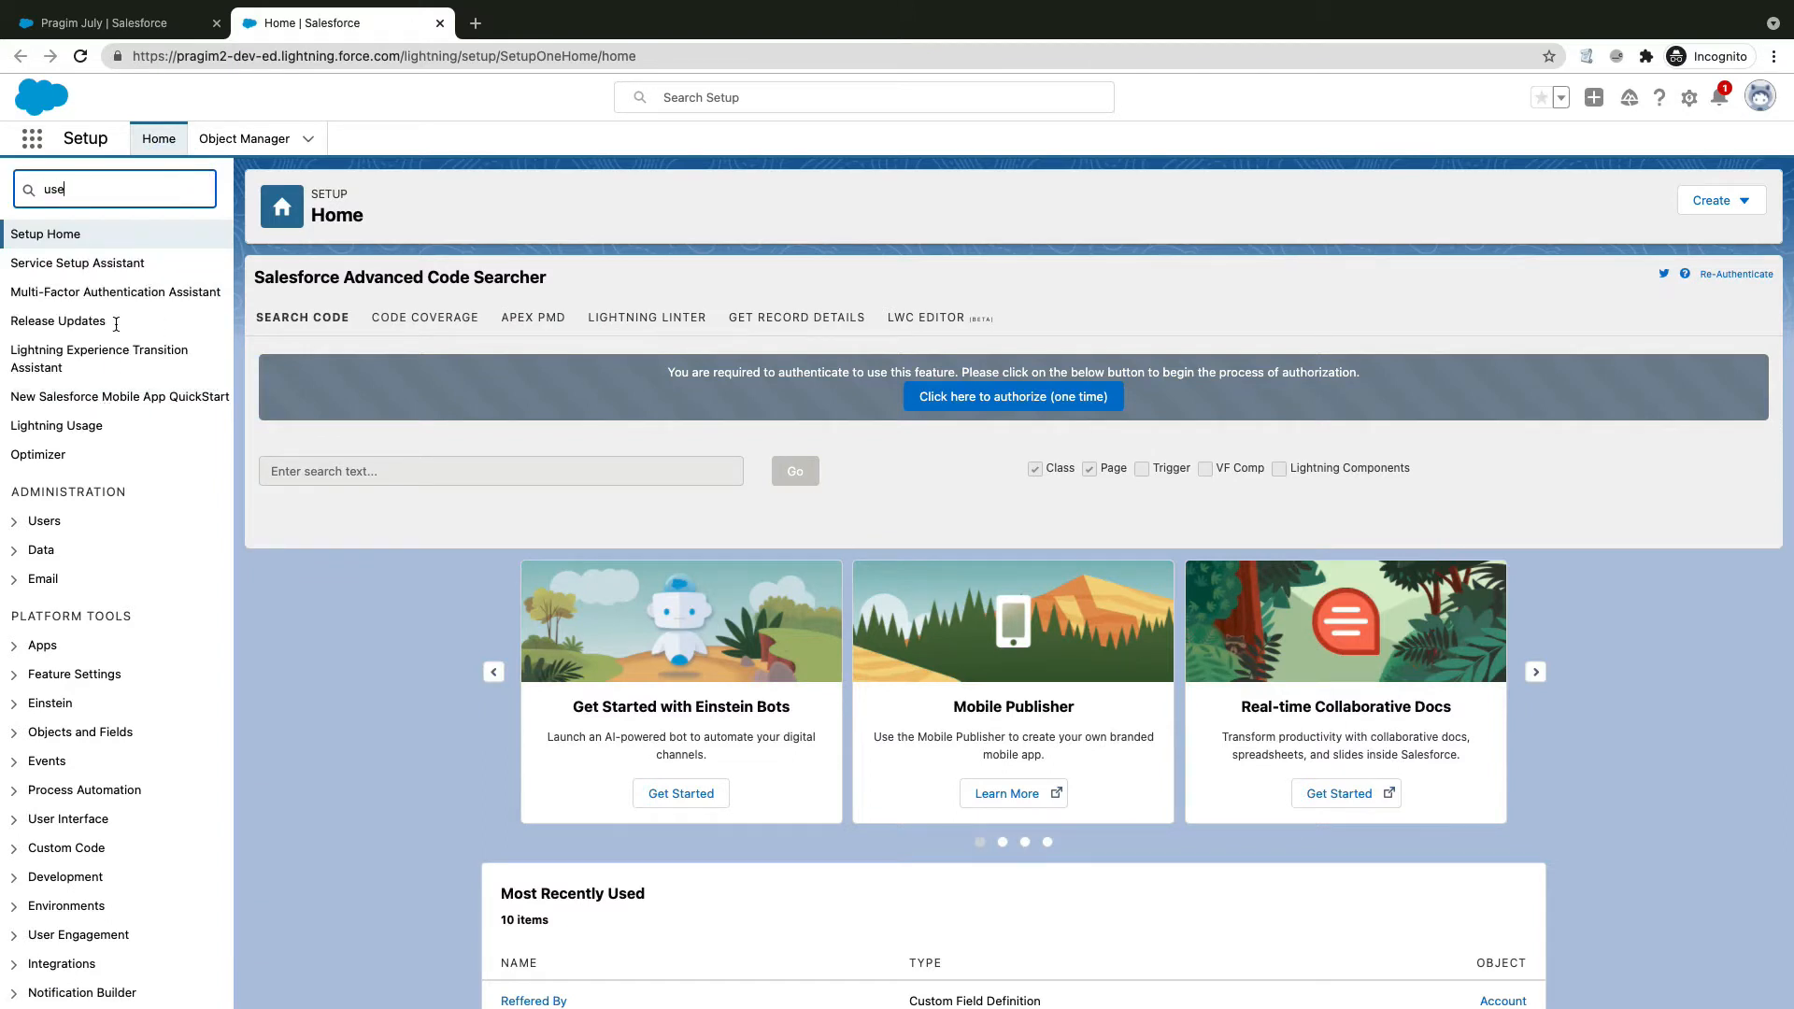
{"action": "type", "text": "rs"}
{"action": "left_click", "coordinate": [66, 465]}
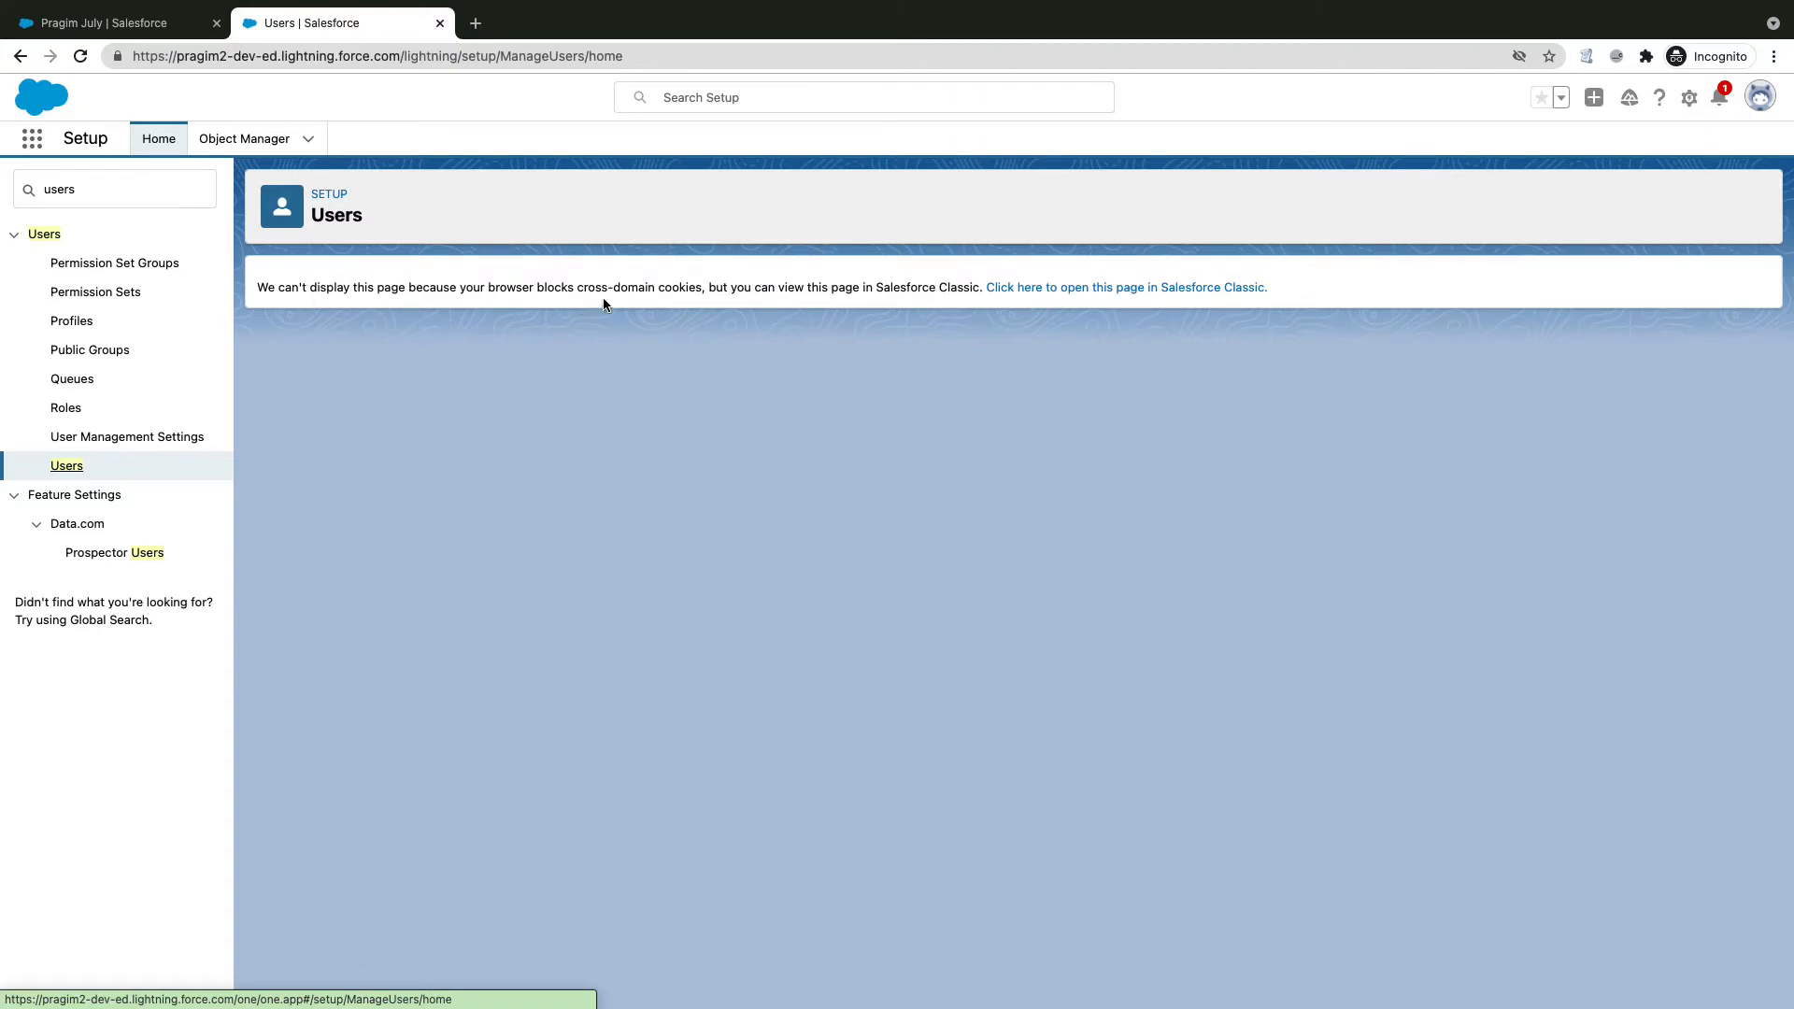
Step: View All Users in Salesforce Classic, highlight the System Administrator profile, then close that tab
{"action": "left_click", "coordinate": [1074, 290]}
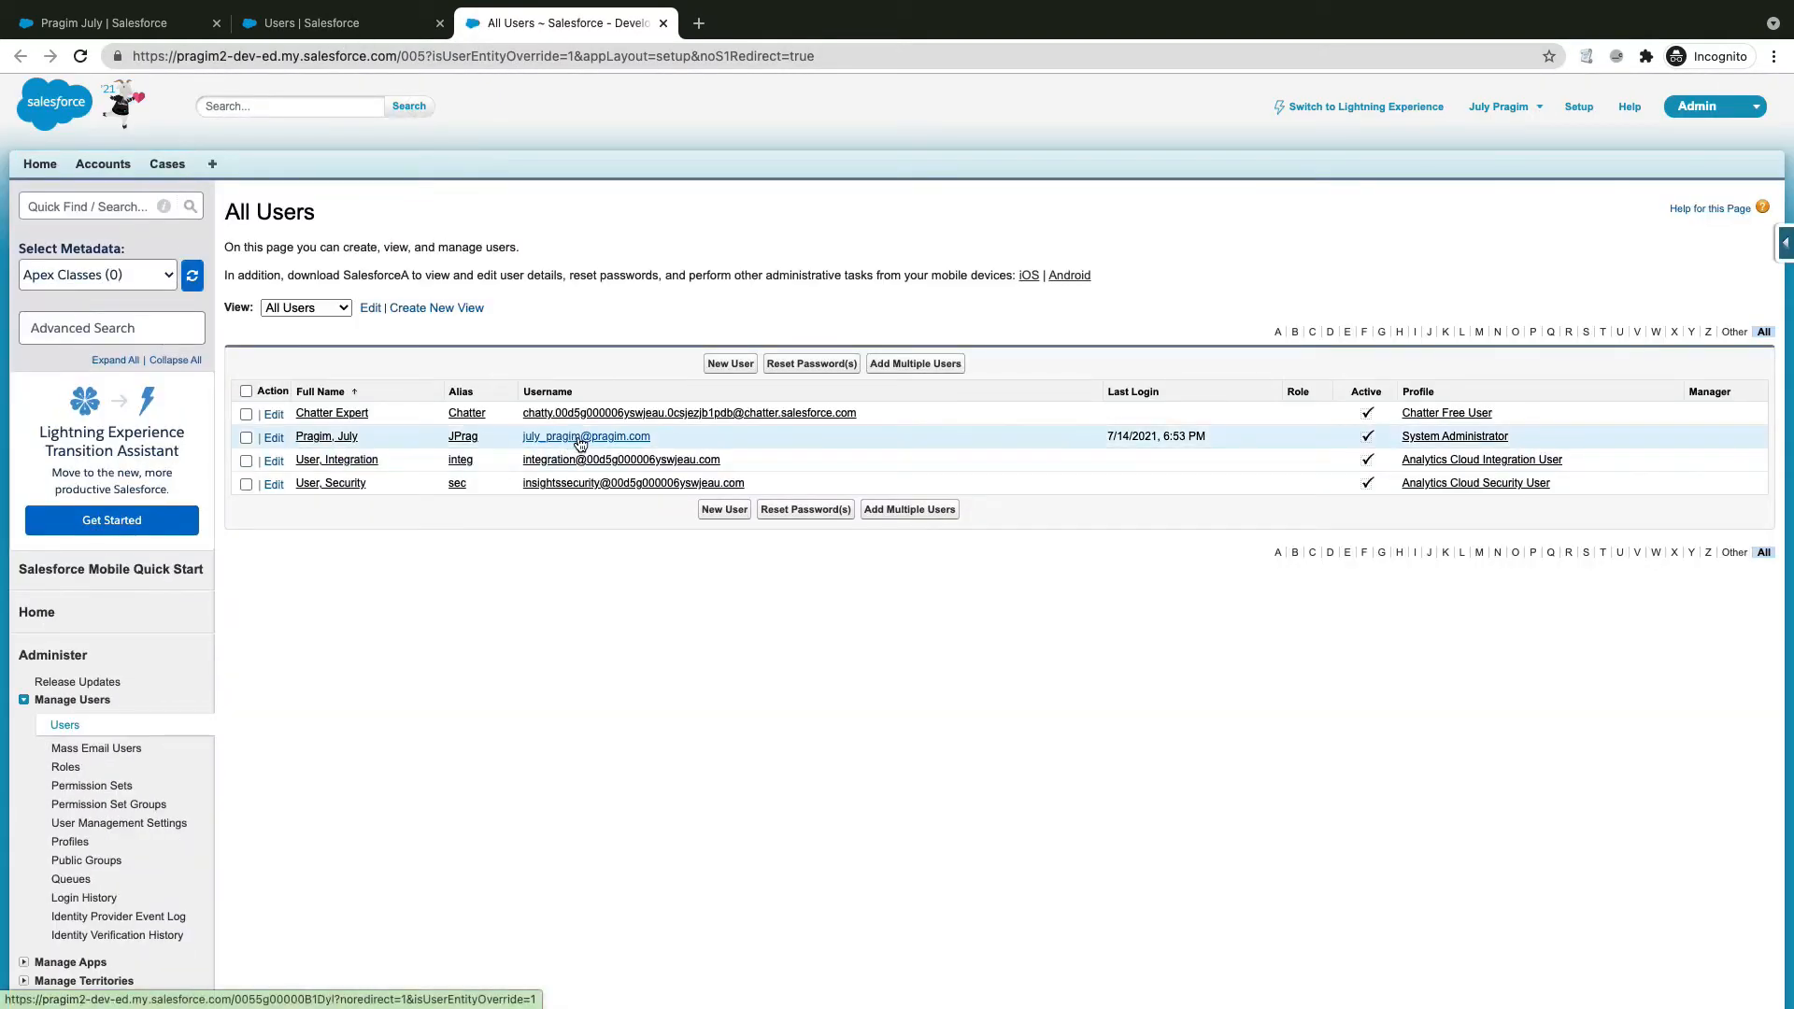
{"action": "left_click", "coordinate": [1530, 435]}
{"action": "left_click_drag", "start_coordinate": [1484, 437], "coordinate": [1399, 442]}
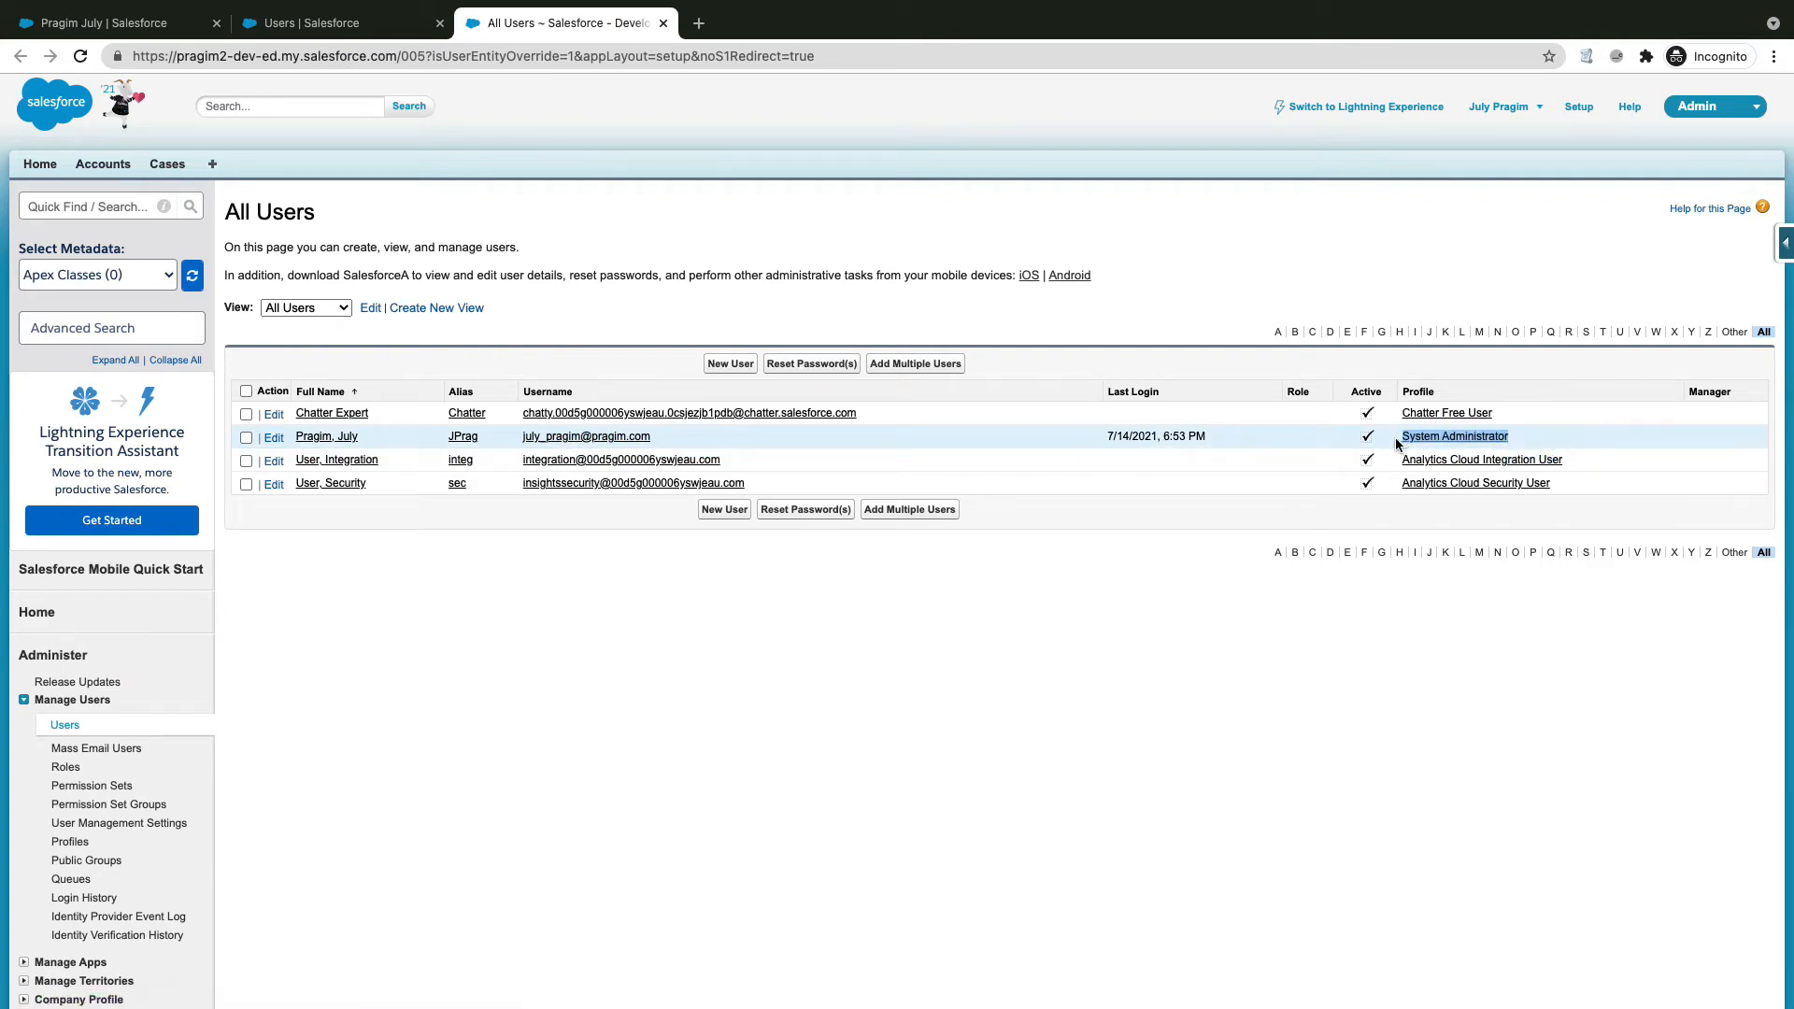
{"action": "left_click", "coordinate": [663, 23]}
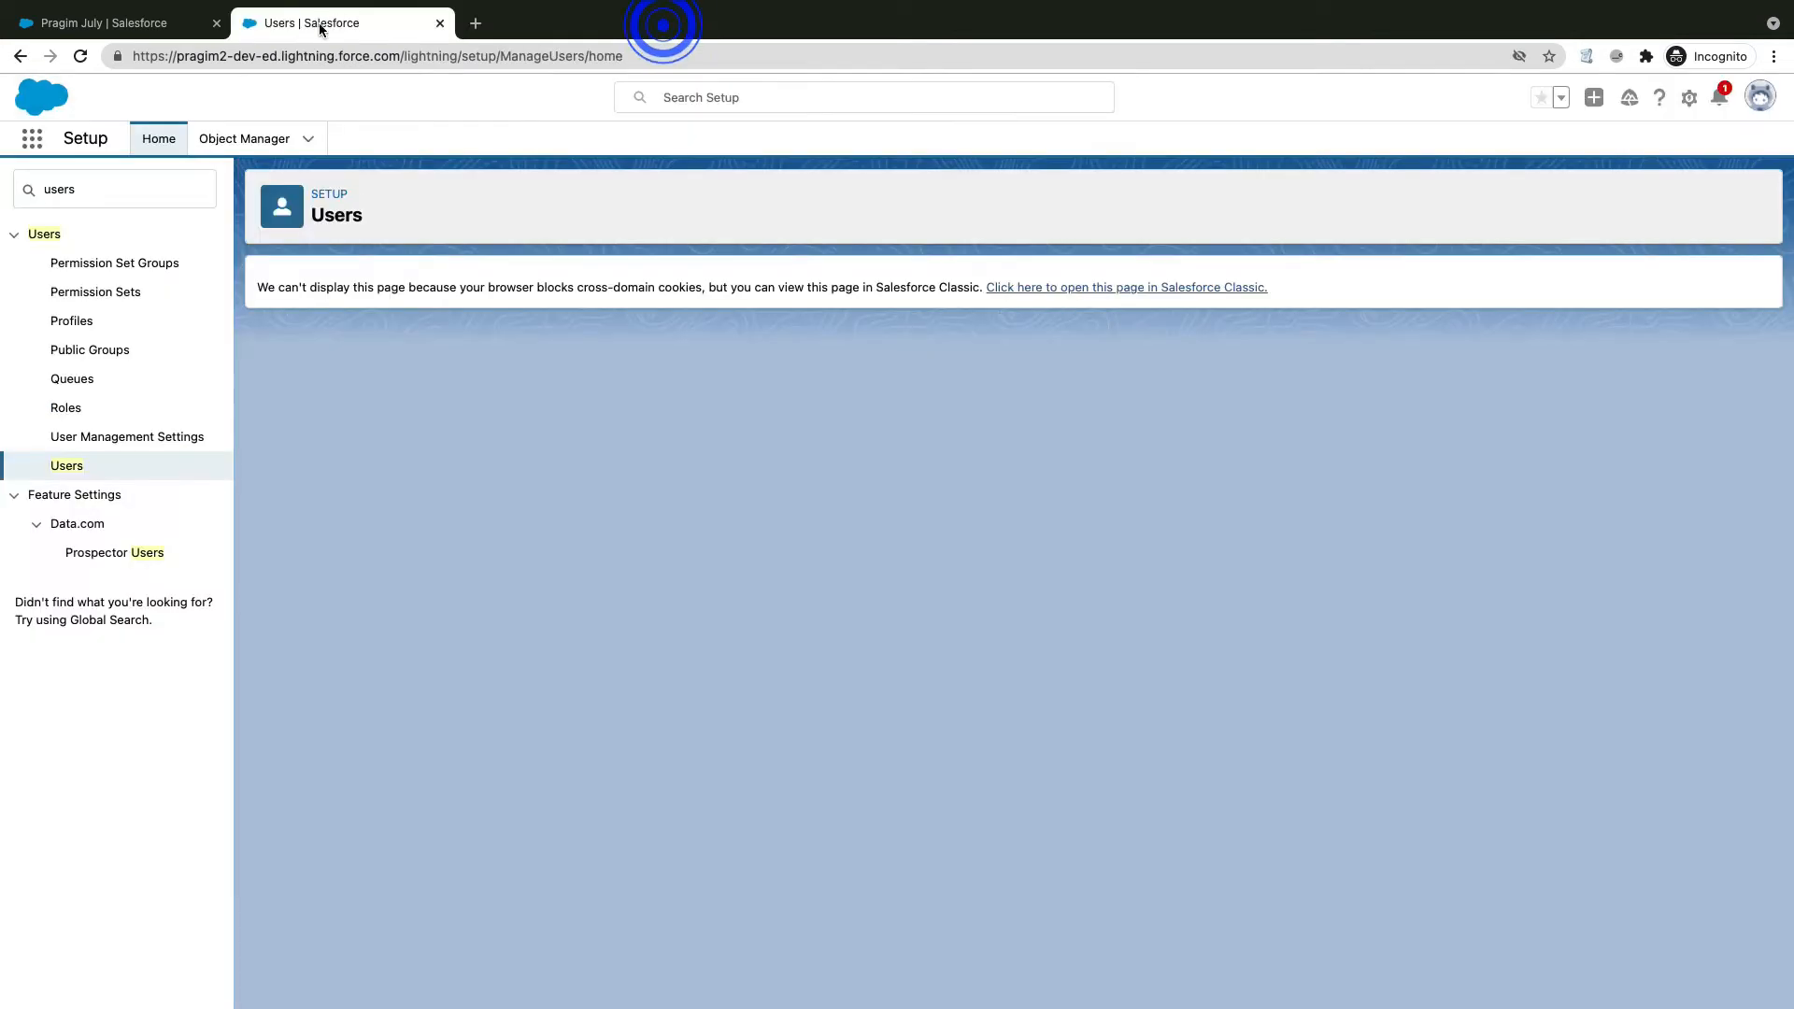
Step: Go to Object Manager > Account > Page Layouts and open Page Layout Assignment
{"action": "left_click", "coordinate": [217, 142]}
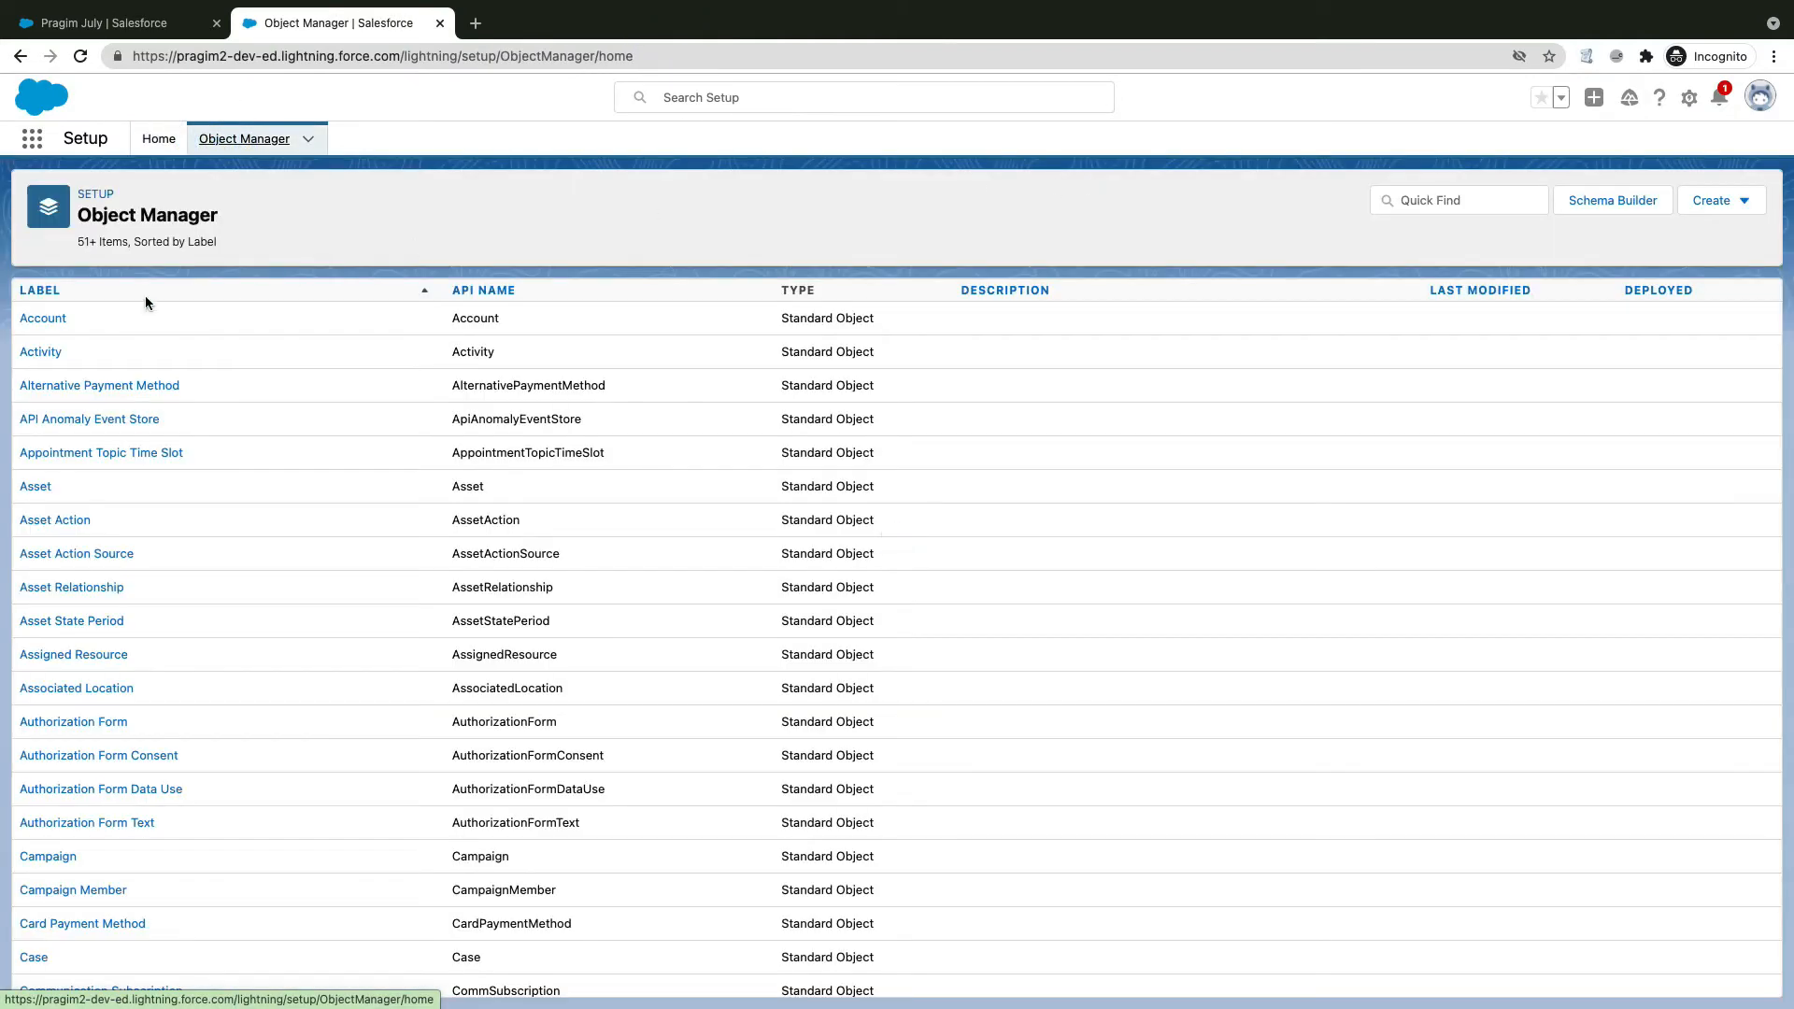
{"action": "left_click", "coordinate": [36, 324]}
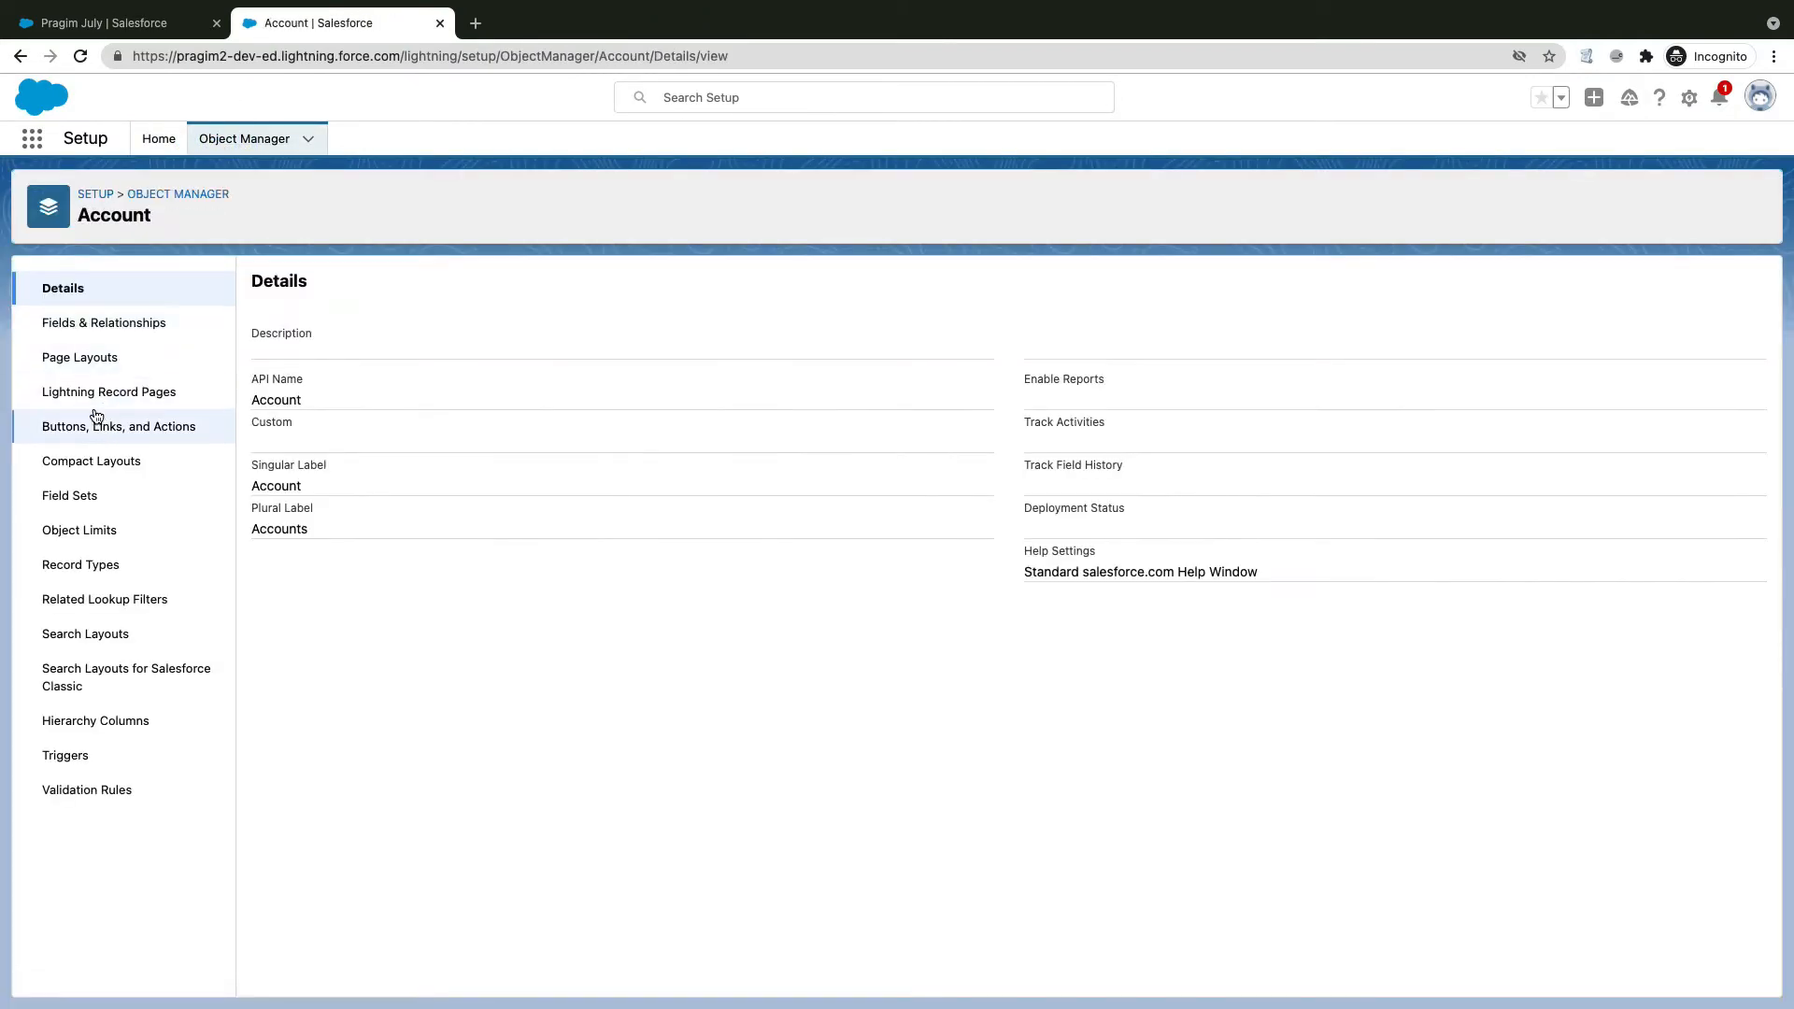
{"action": "left_click", "coordinate": [72, 360]}
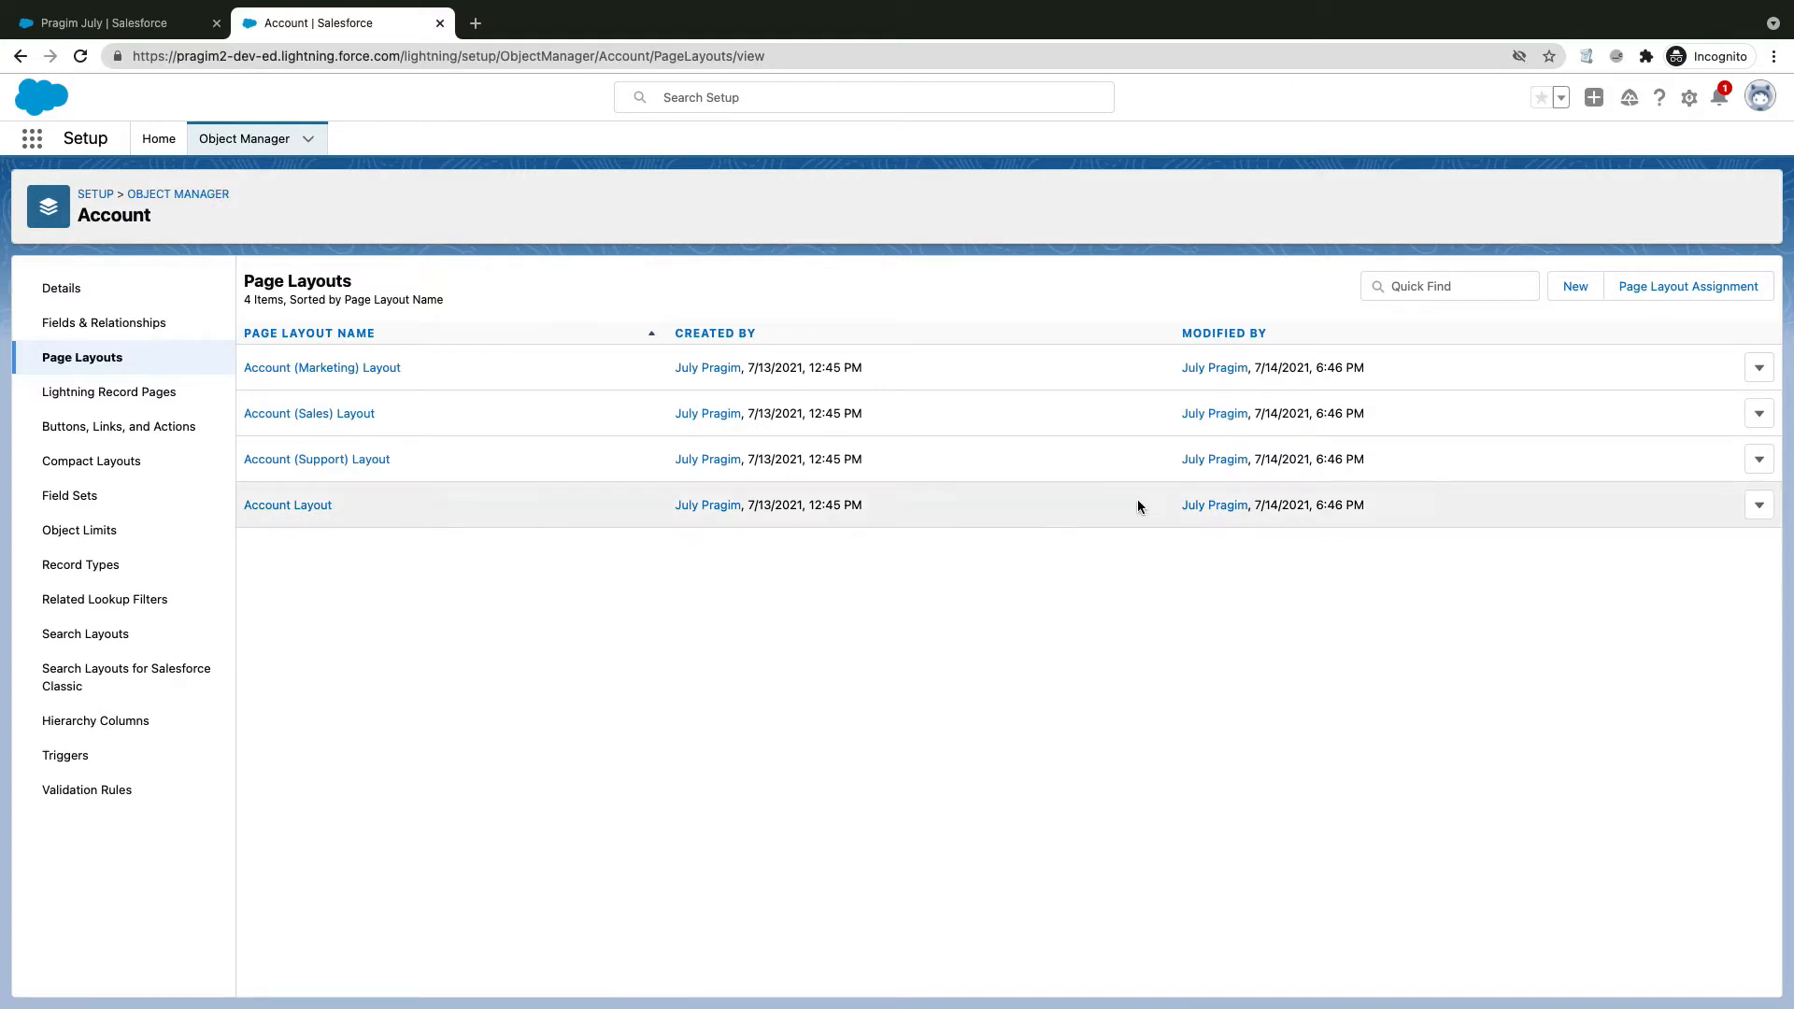
{"action": "left_click", "coordinate": [1673, 294]}
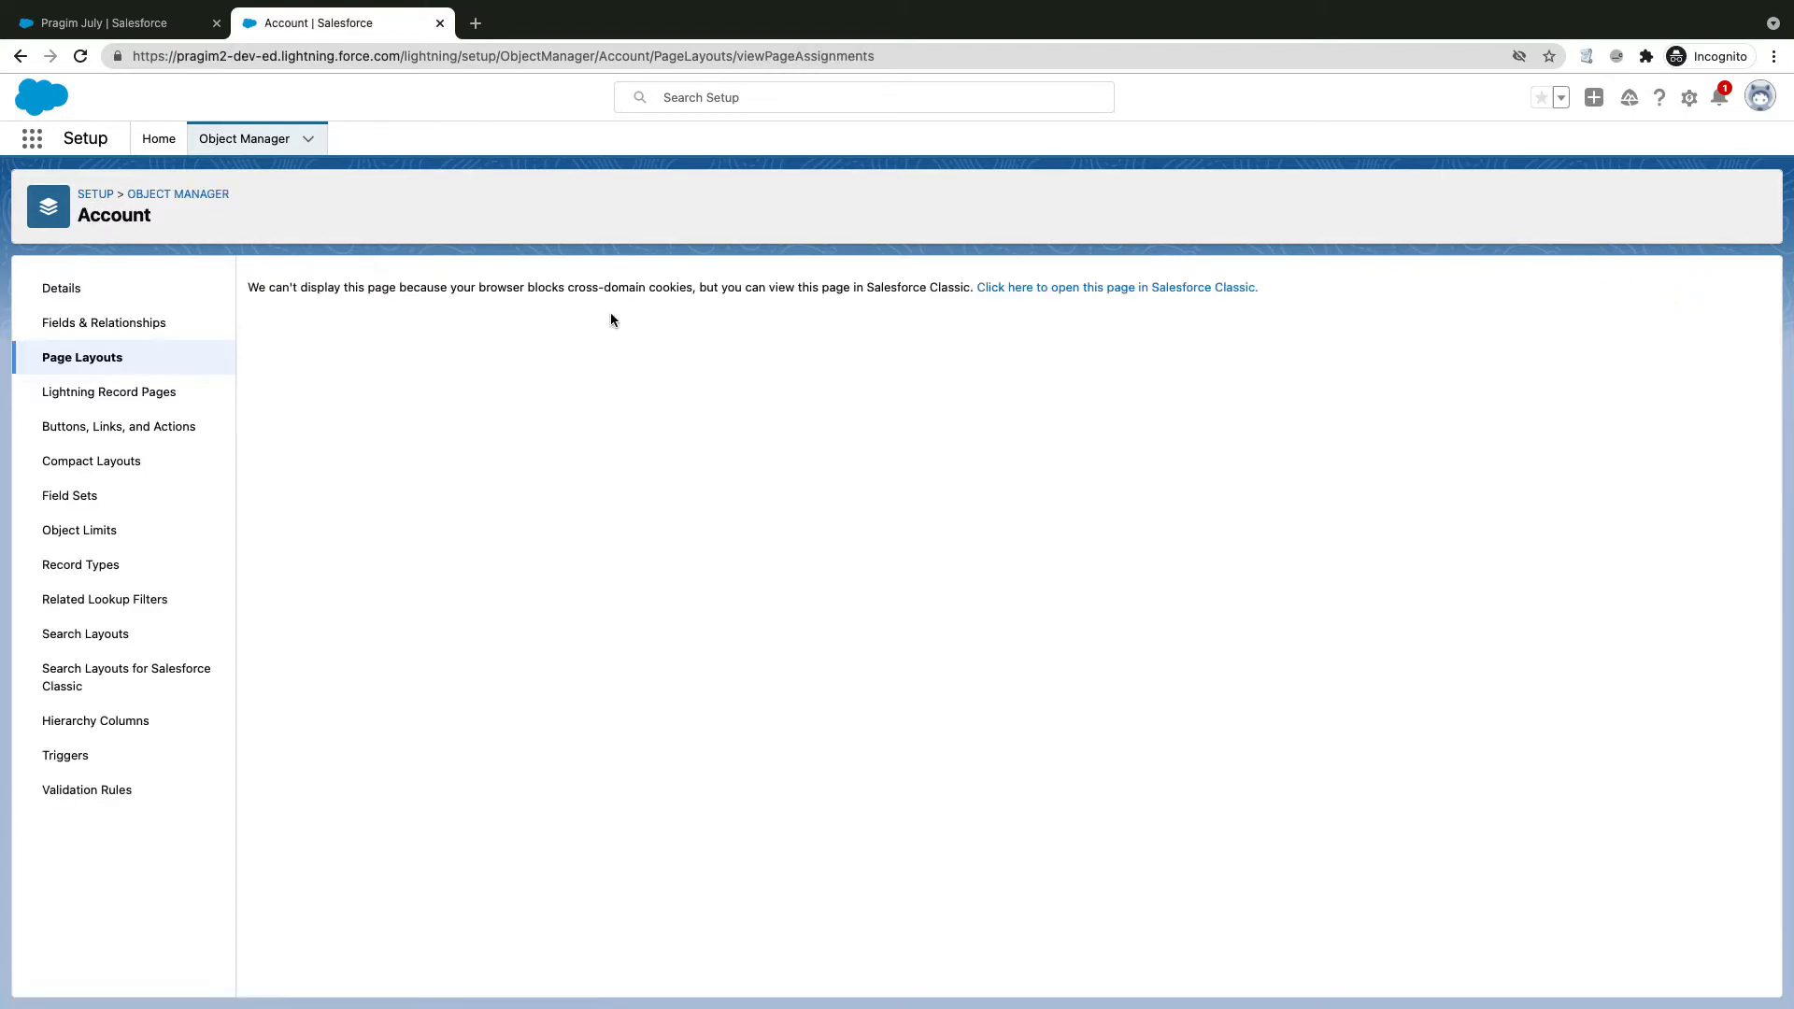
Step: Show the assignments in Classic and open System Administrator's Account Layout for editing
{"action": "left_click", "coordinate": [1153, 289]}
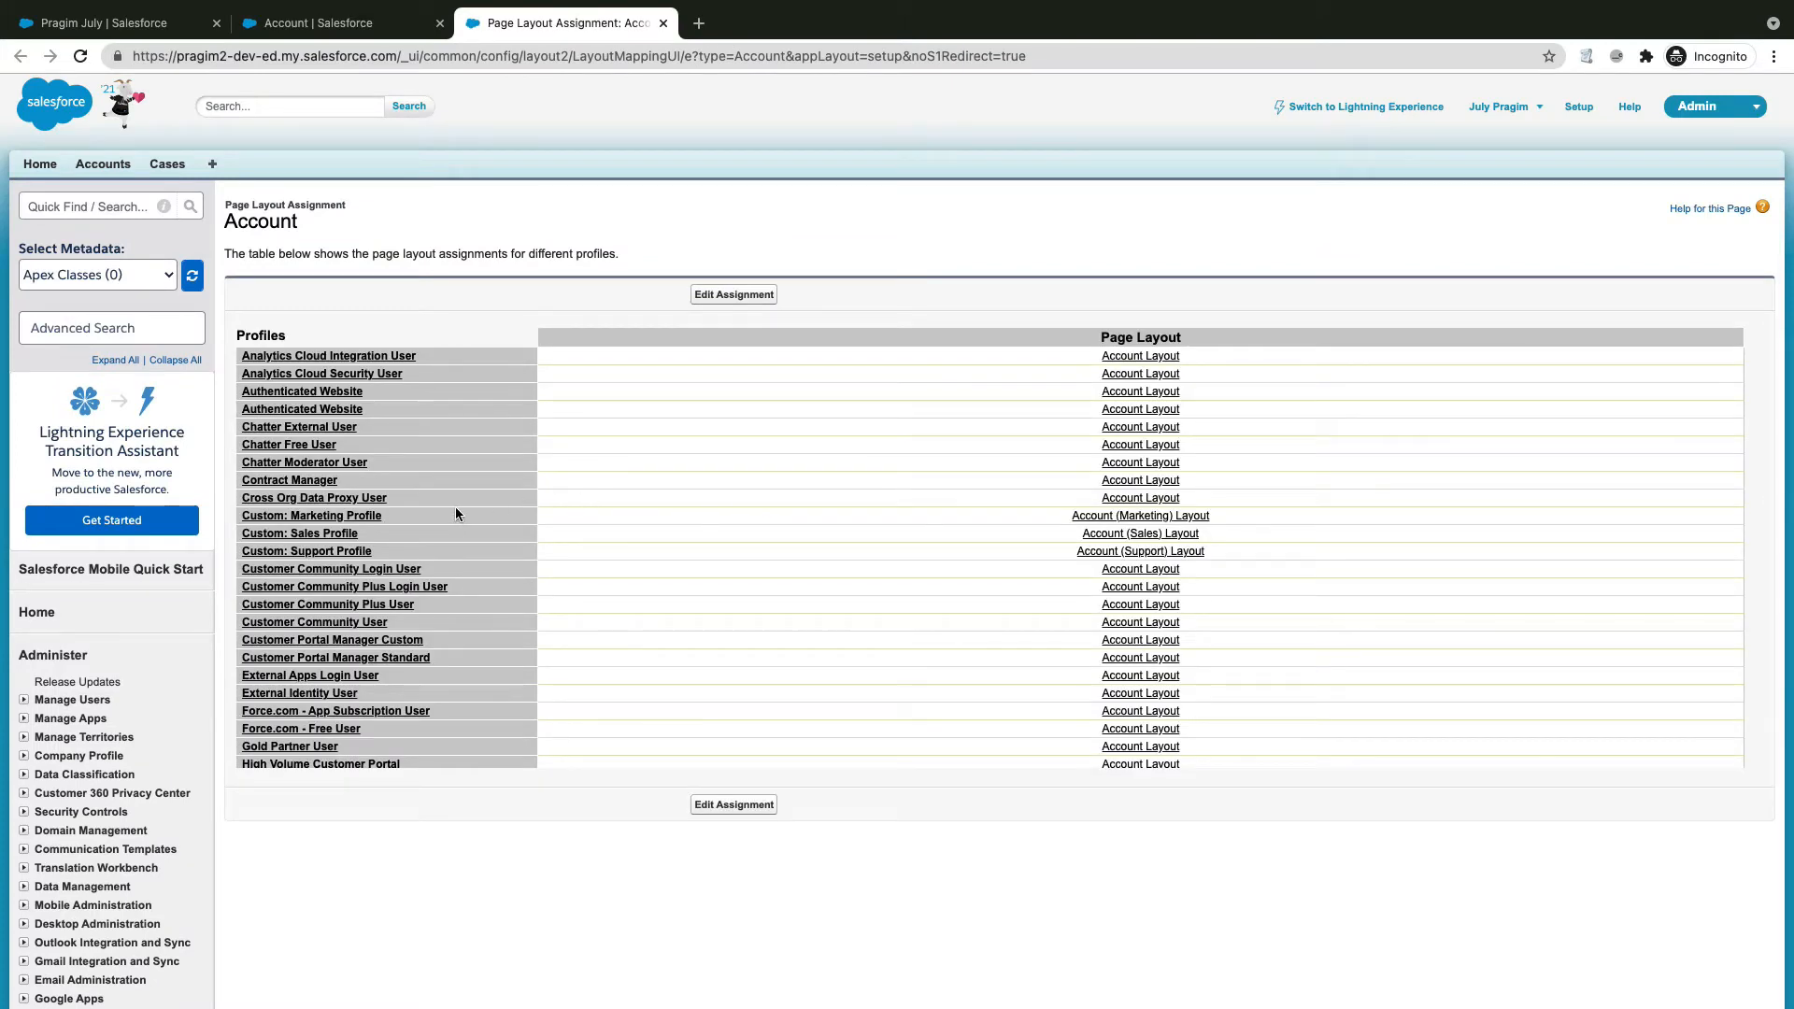
{"action": "scroll", "coordinate": [455, 513], "scroll_direction": "down", "scroll_amount": 5}
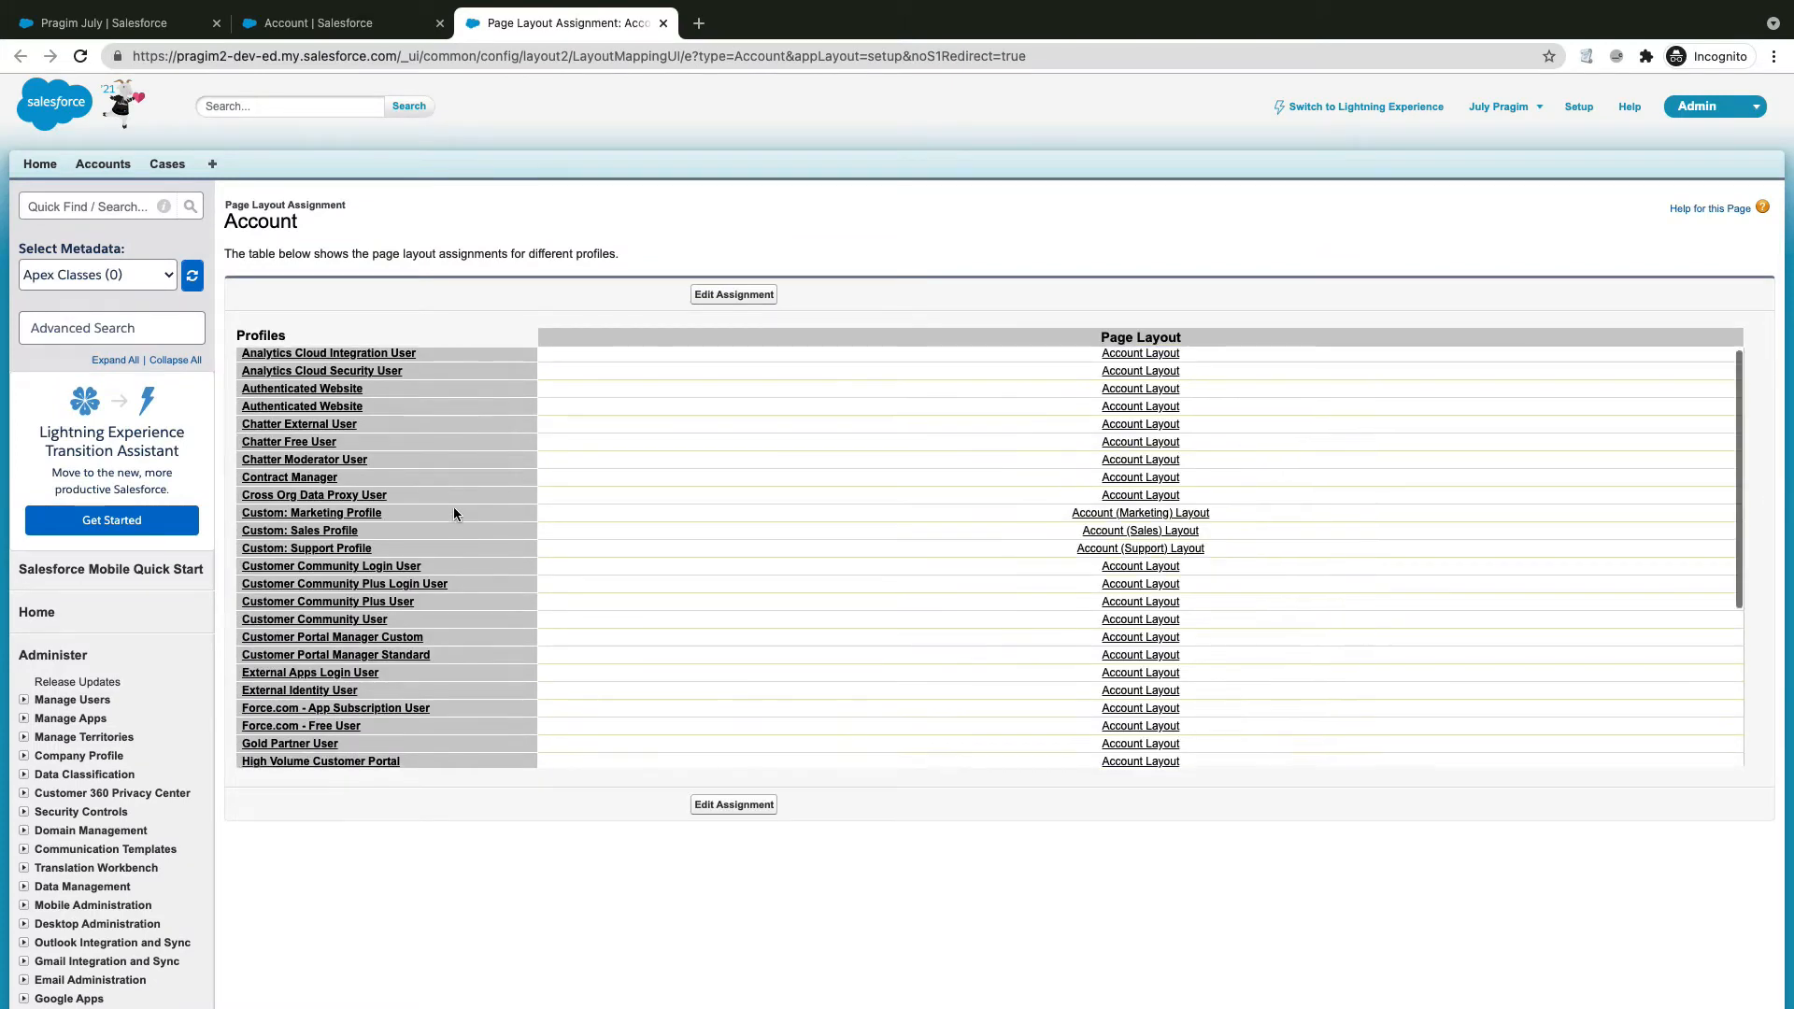
{"action": "scroll", "coordinate": [454, 513], "scroll_direction": "down", "scroll_amount": 1}
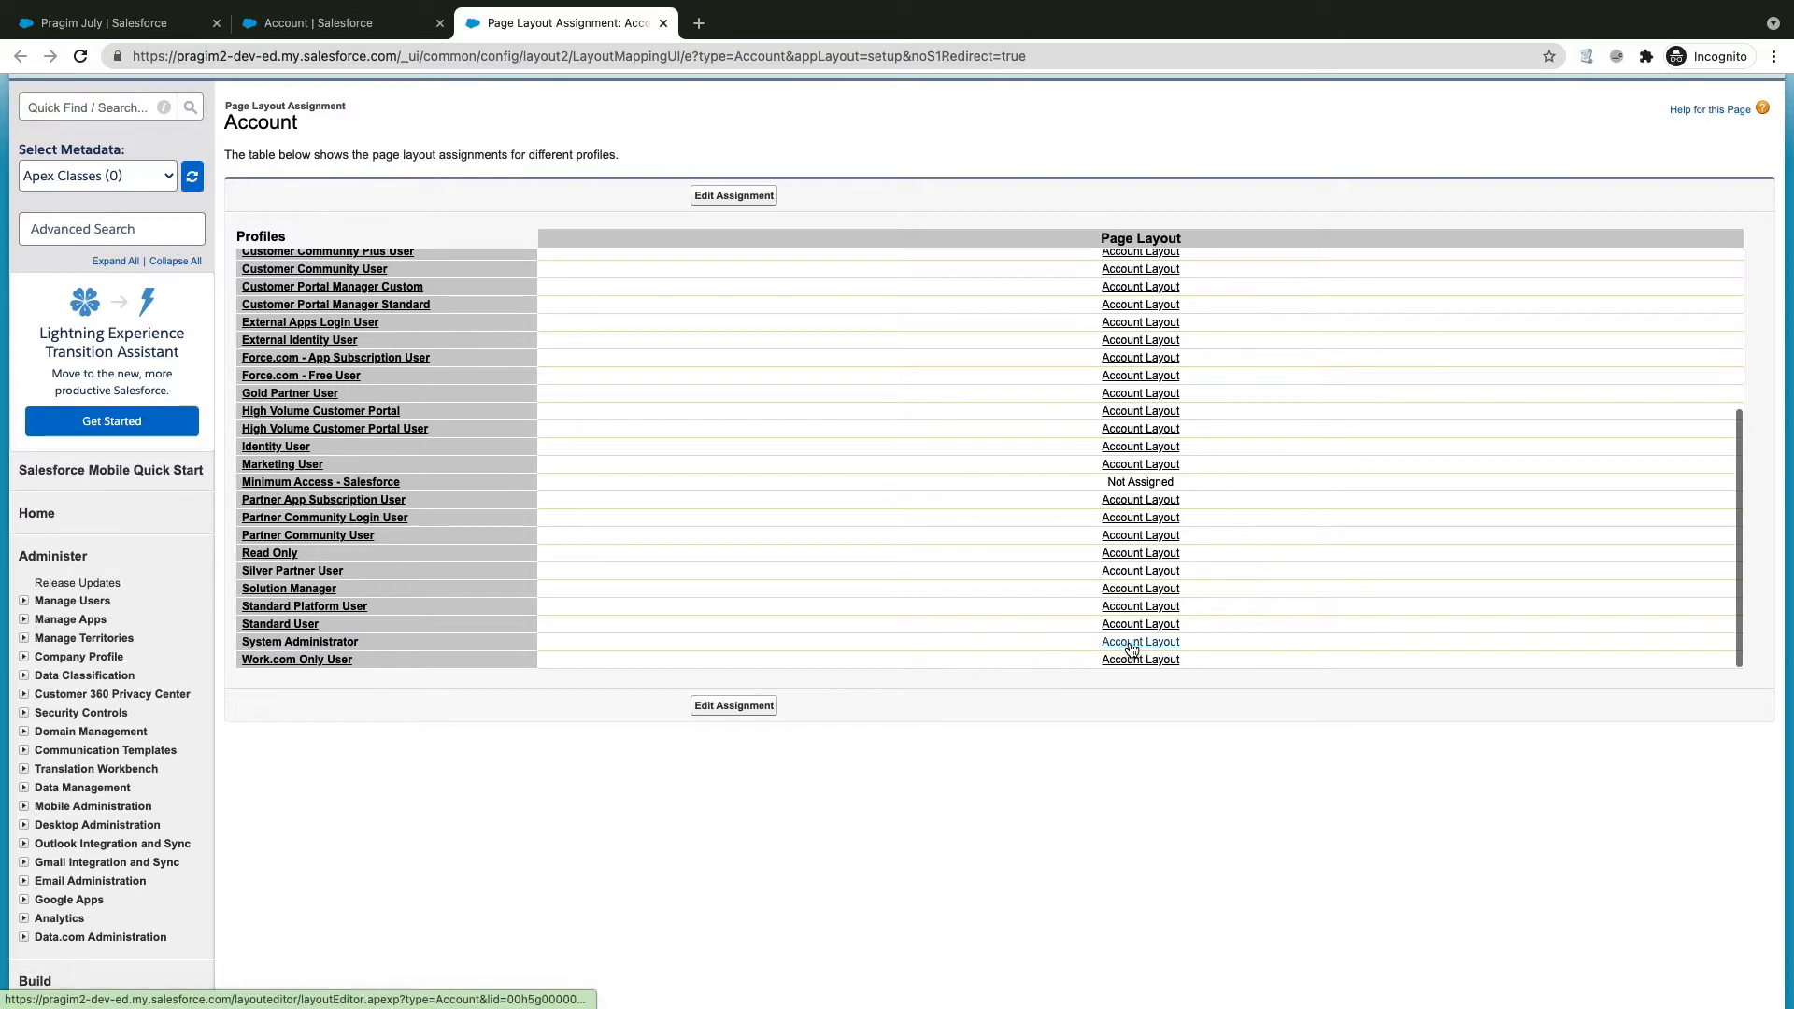
{"action": "left_click", "coordinate": [1137, 644]}
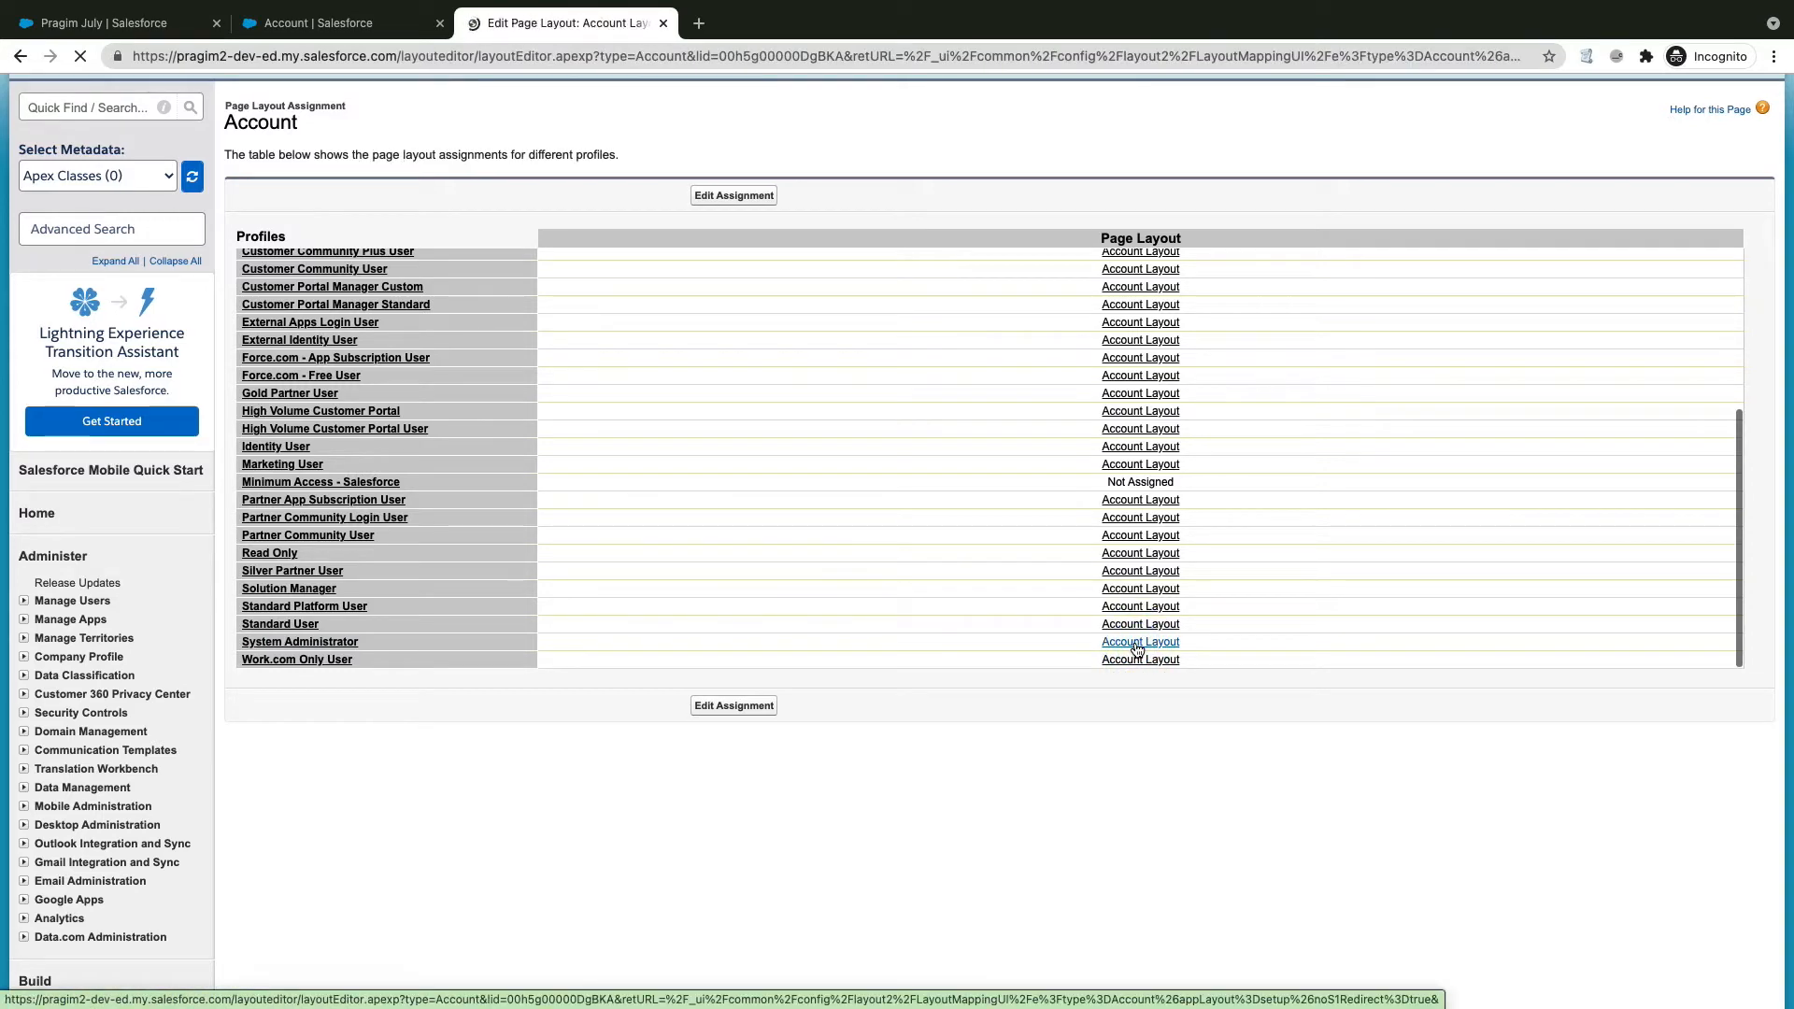
Step: Drag Reffered By directly under Account Name in the Account Layout and save it
{"action": "scroll", "coordinate": [669, 448], "scroll_direction": "down", "scroll_amount": 3}
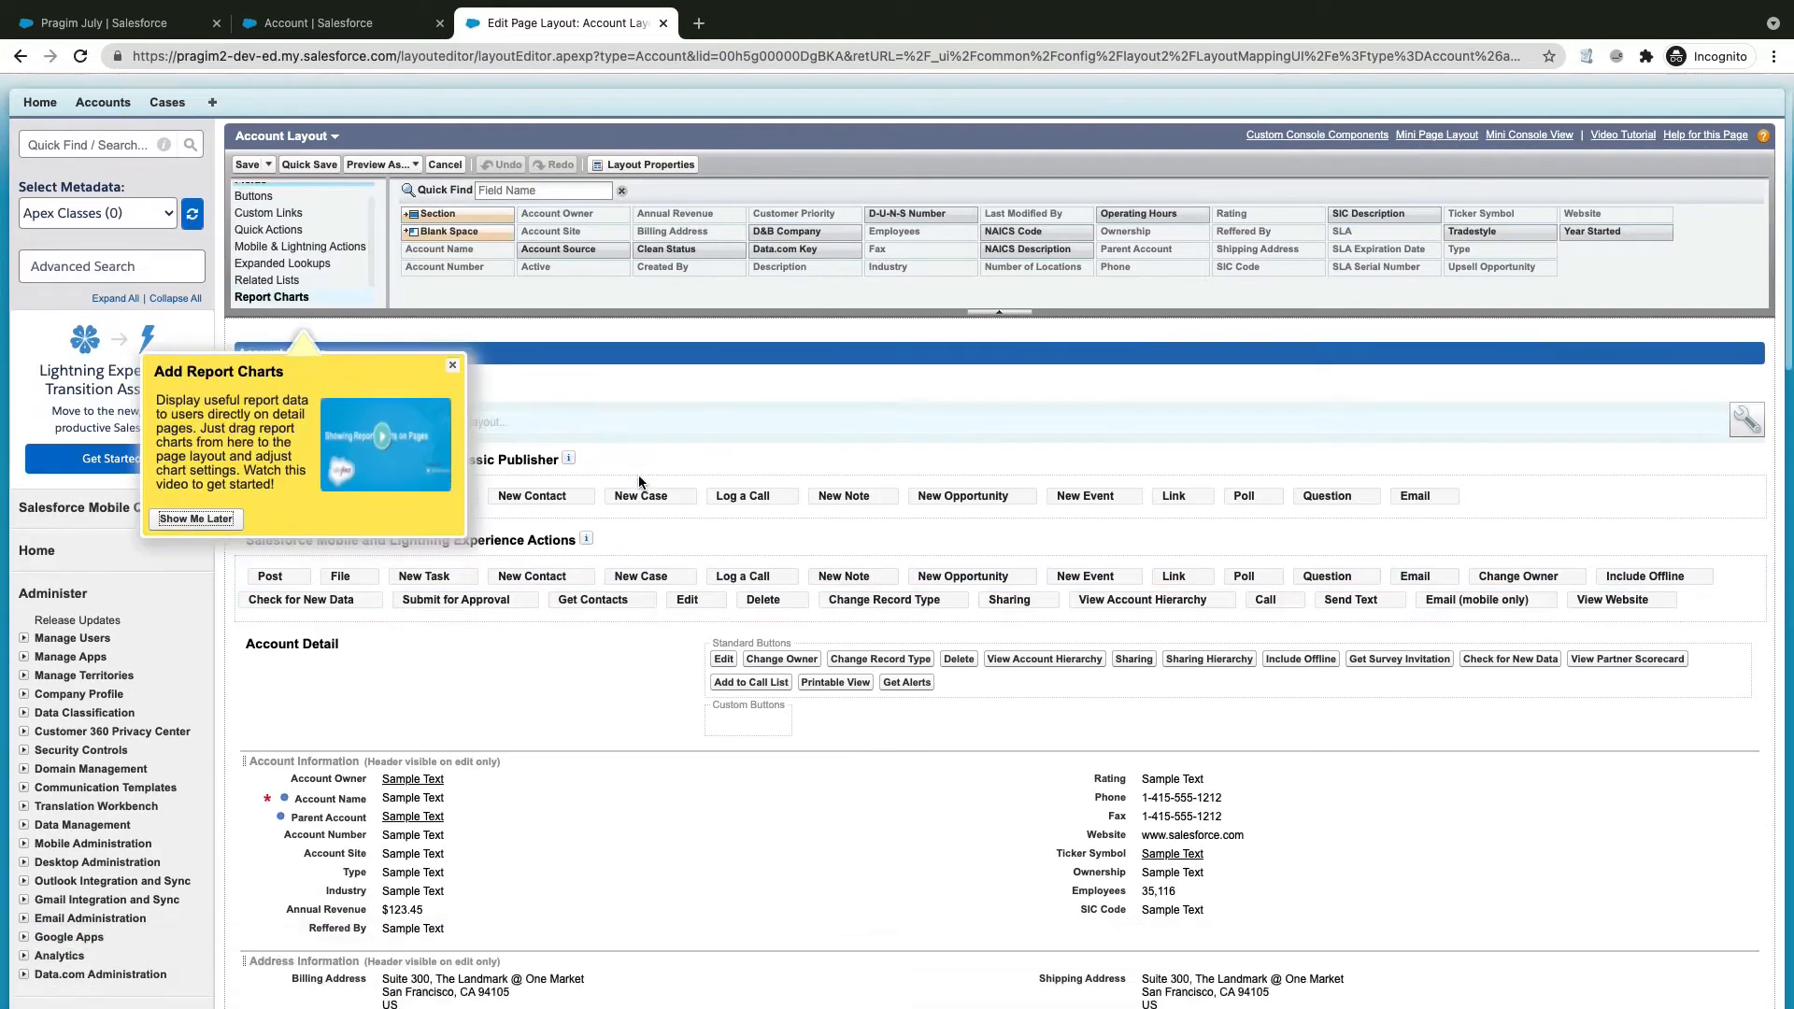
{"action": "scroll", "coordinate": [638, 481], "scroll_direction": "down", "scroll_amount": 3}
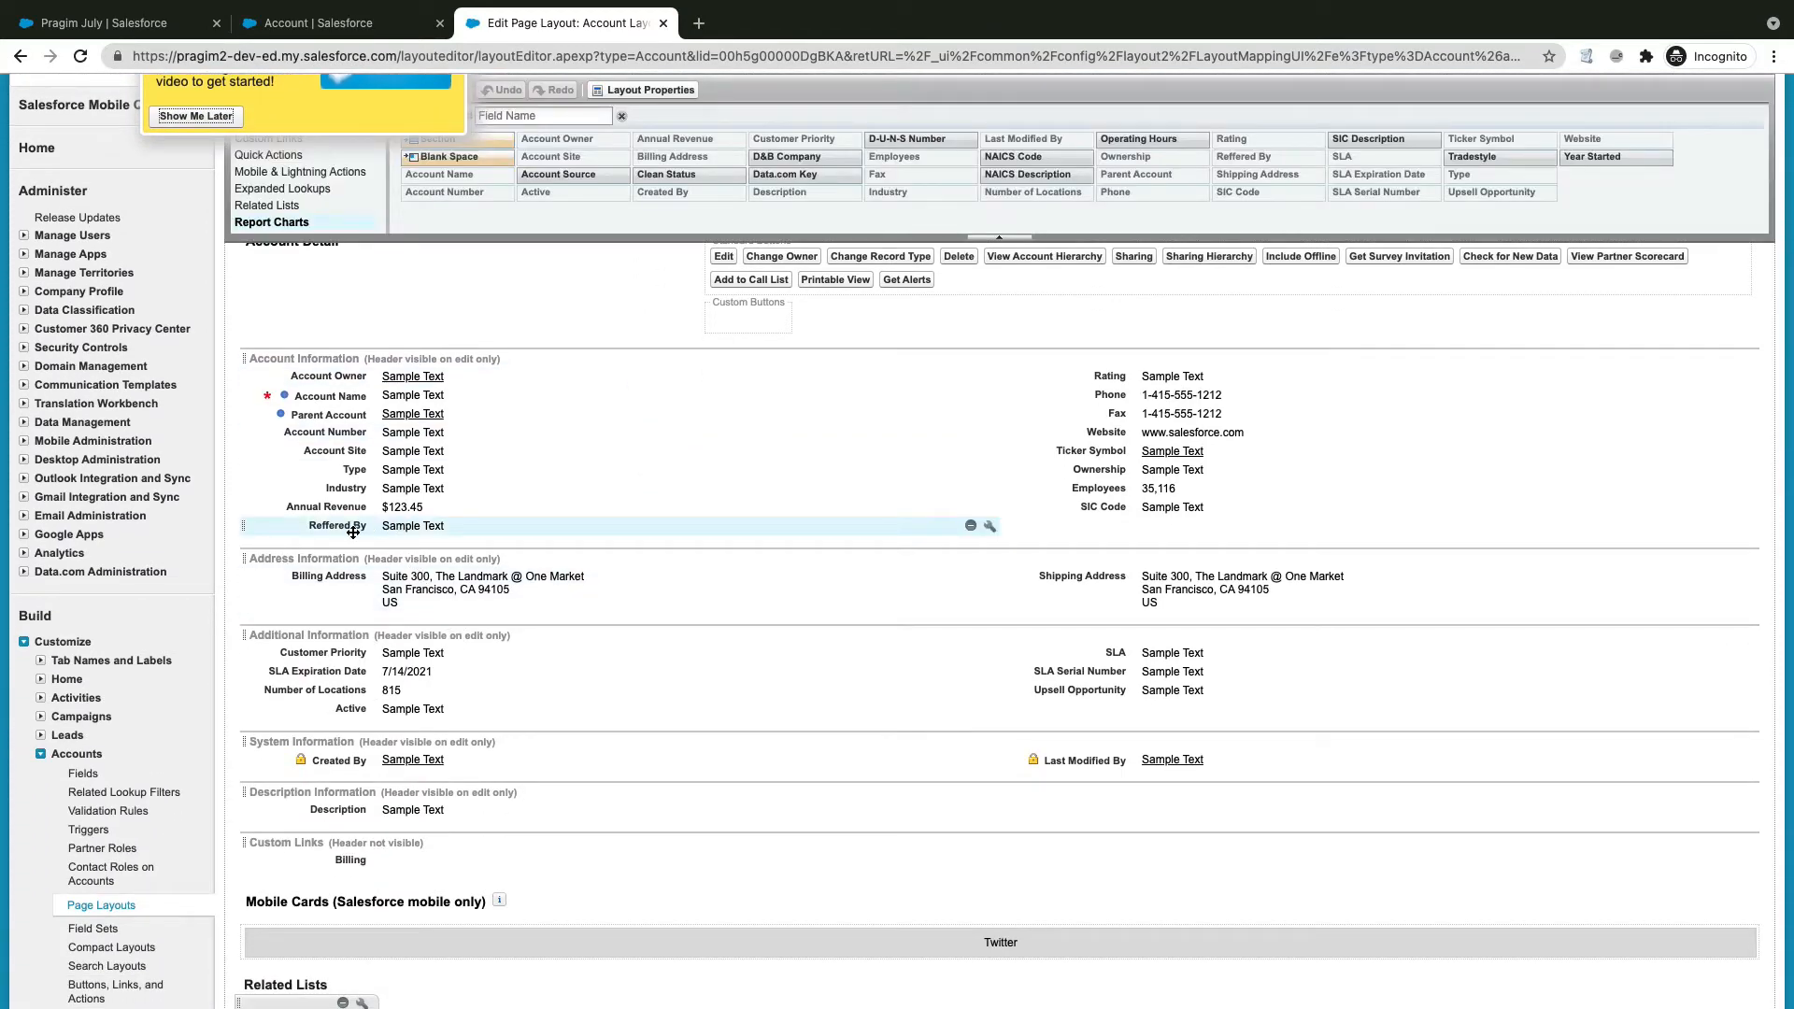
{"action": "left_click_drag", "start_coordinate": [394, 487], "coordinate": [394, 400]}
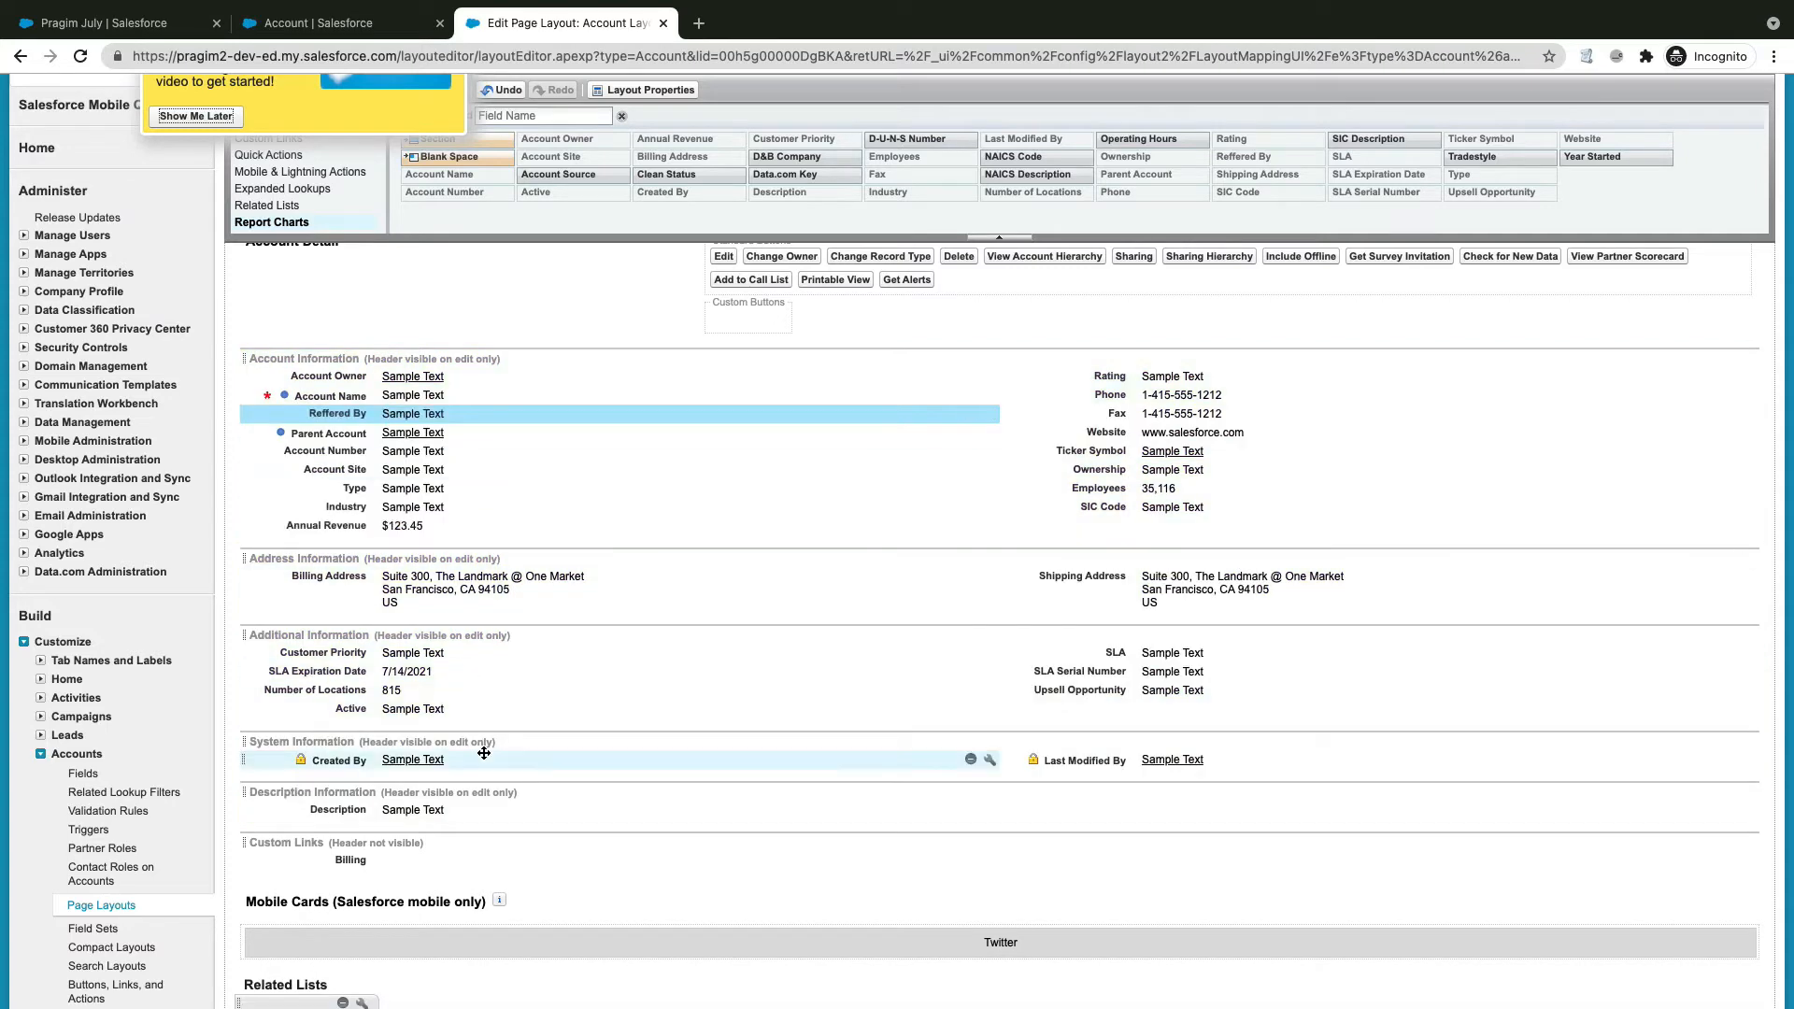
{"action": "left_click_drag", "start_coordinate": [388, 413], "coordinate": [347, 423]}
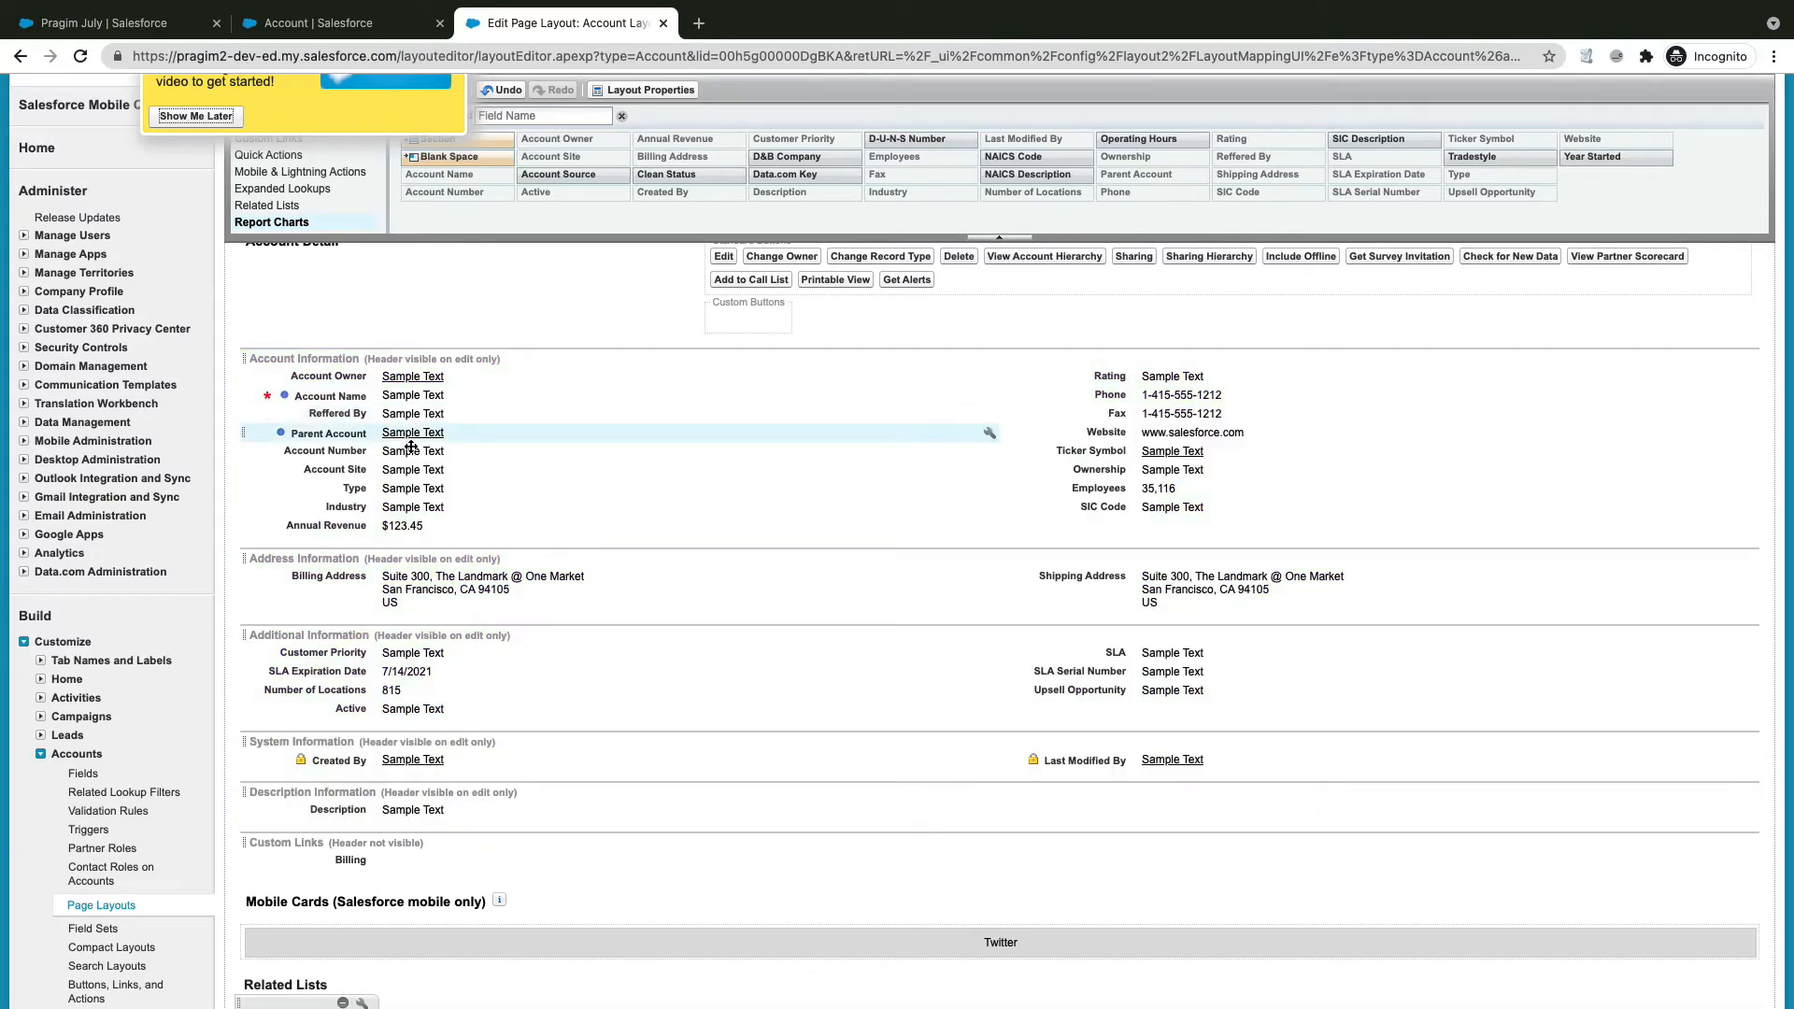
{"action": "scroll", "coordinate": [449, 278], "scroll_direction": "up", "scroll_amount": 1}
{"action": "scroll", "coordinate": [450, 279], "scroll_direction": "up", "scroll_amount": 5}
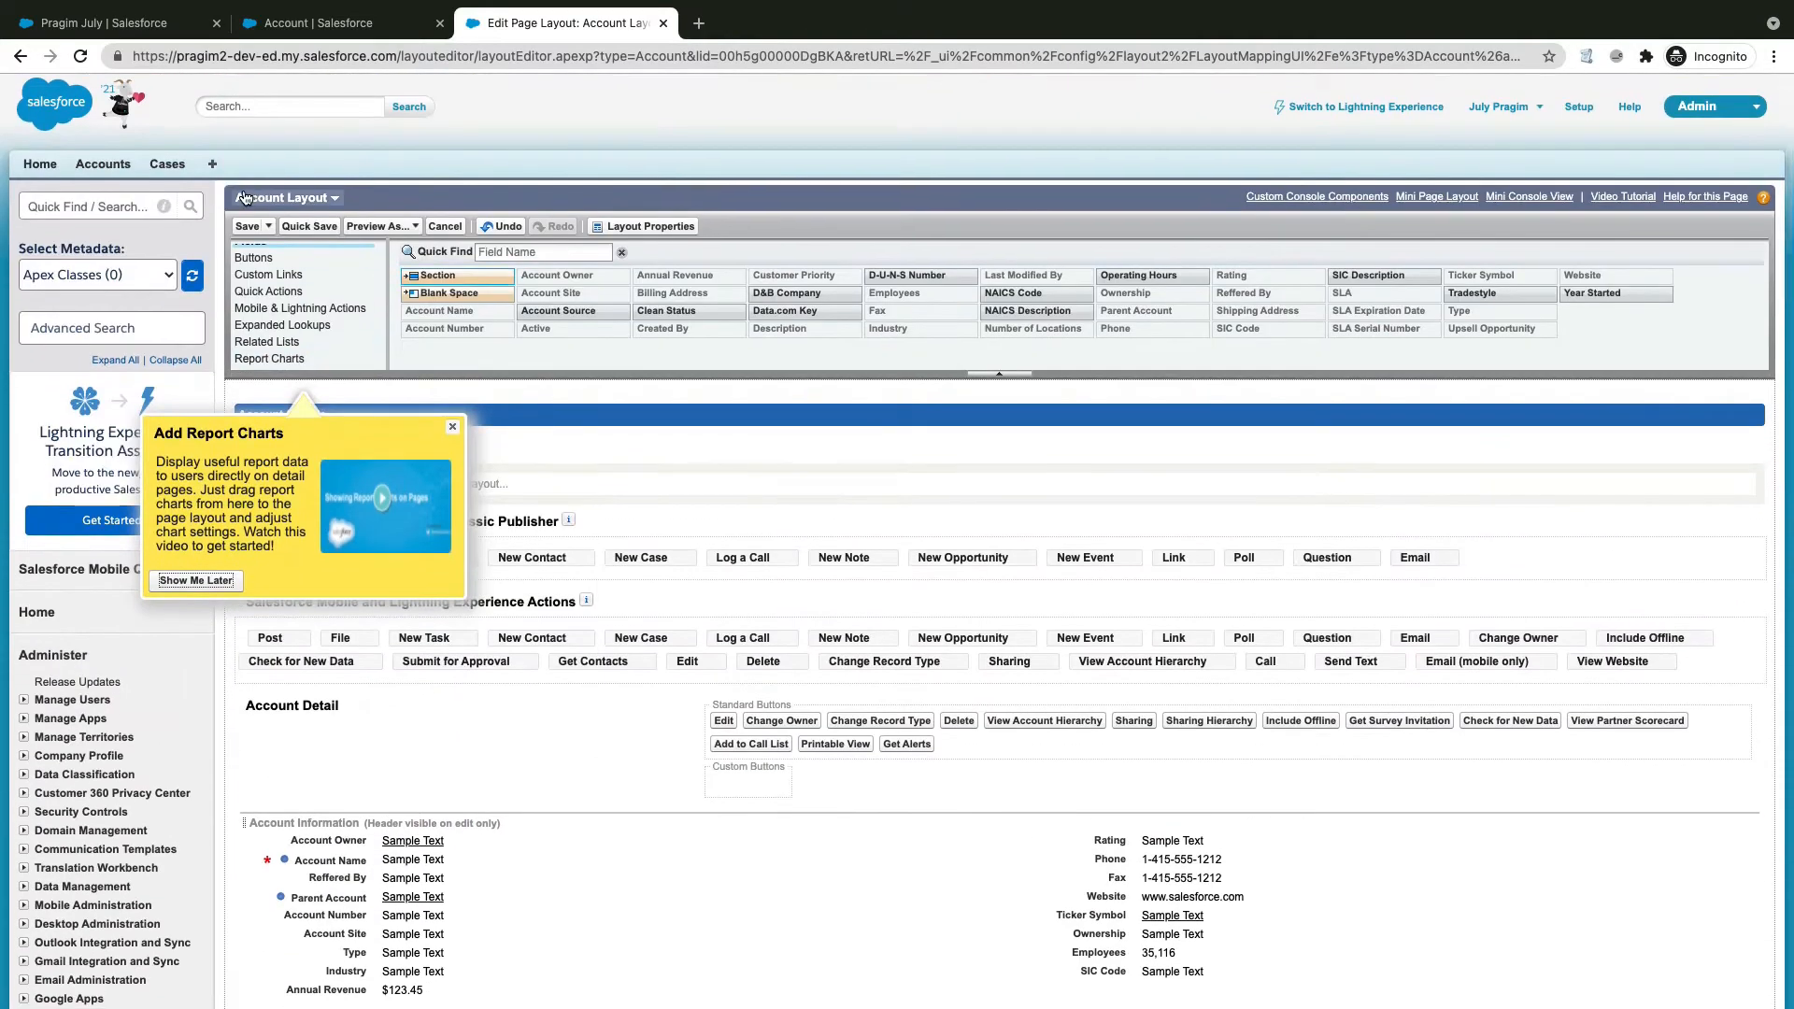
{"action": "left_click", "coordinate": [246, 226]}
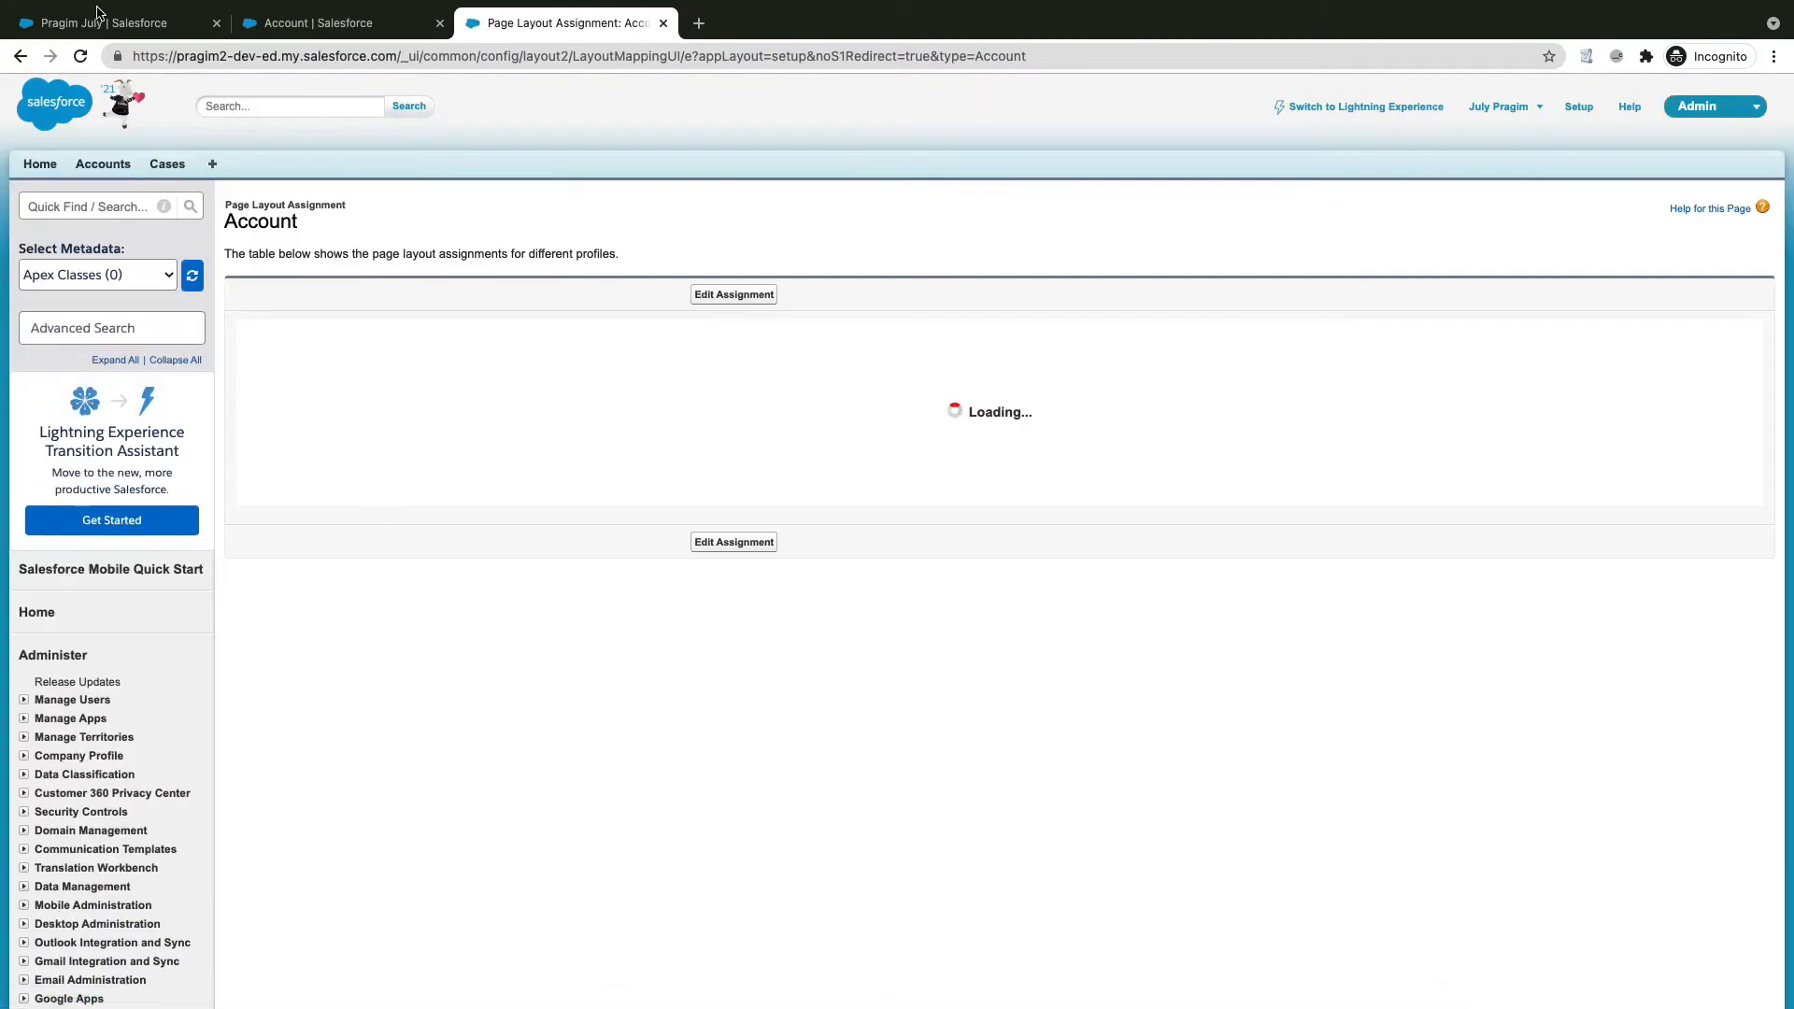
Step: Reload the Pragim July account and confirm its Details list Reffered By below Account Name
{"action": "left_click", "coordinate": [93, 24]}
{"action": "left_click", "coordinate": [81, 56]}
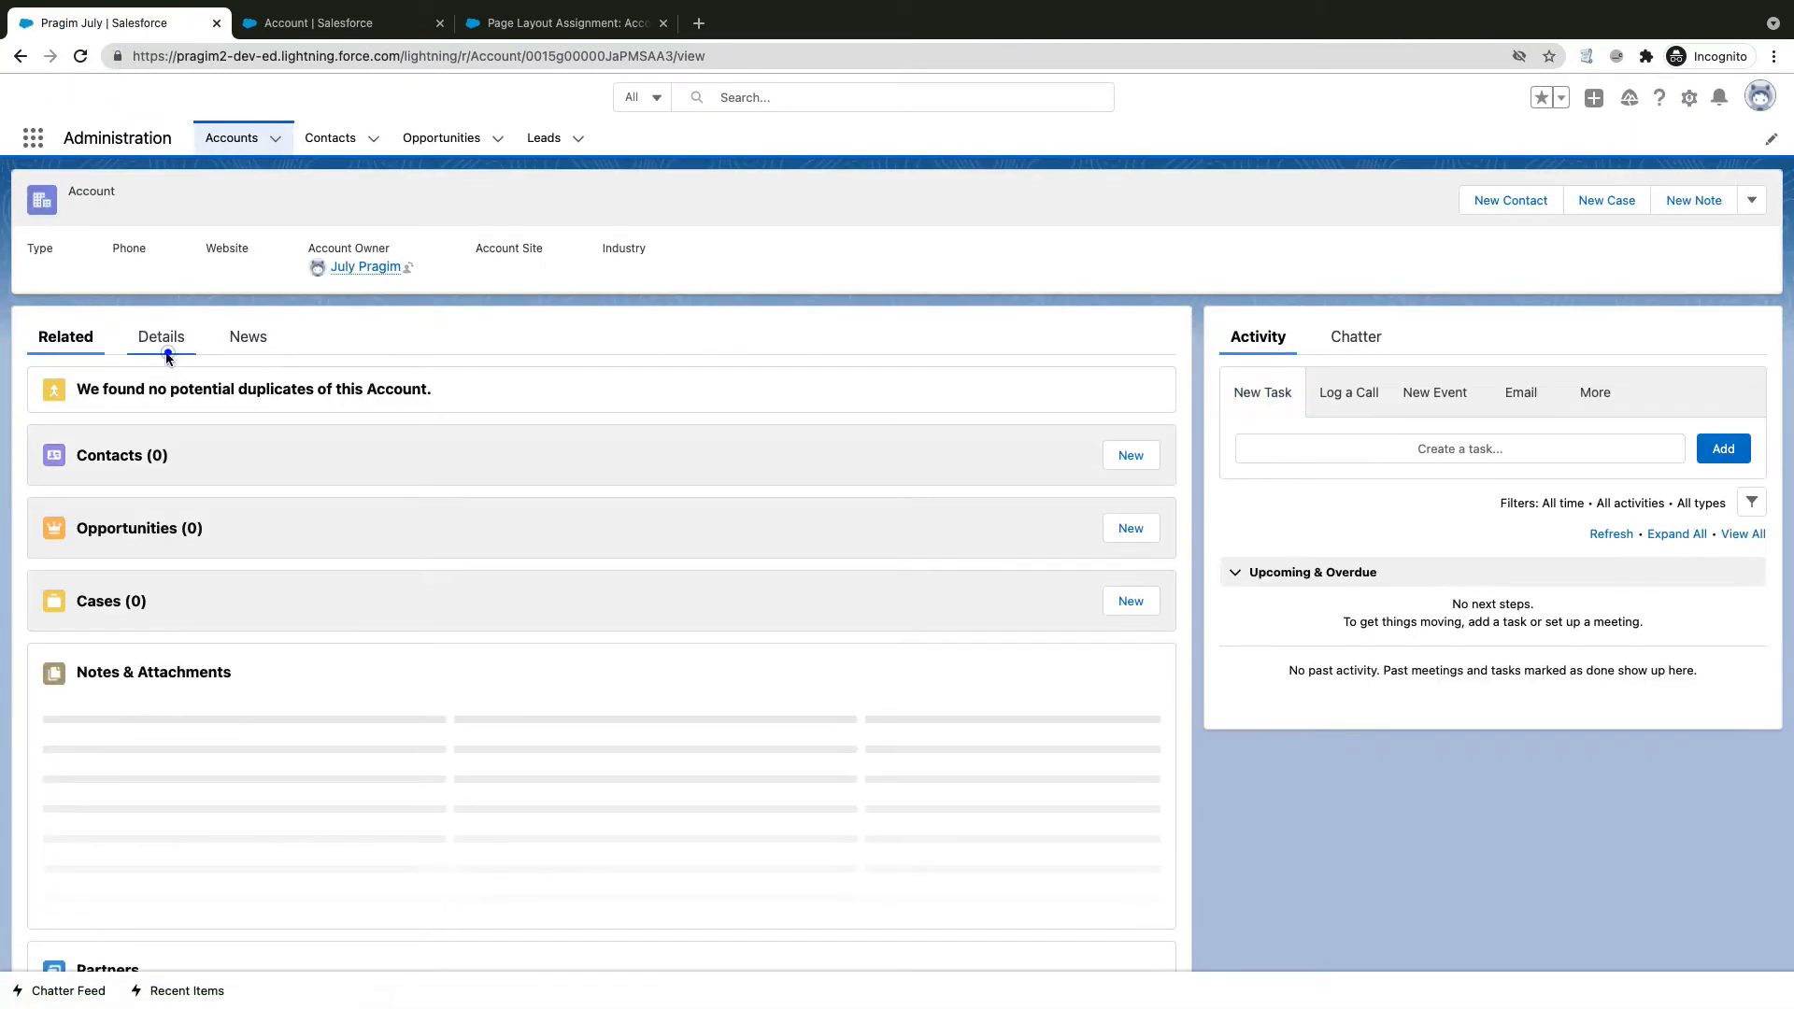
{"action": "left_click", "coordinate": [169, 359]}
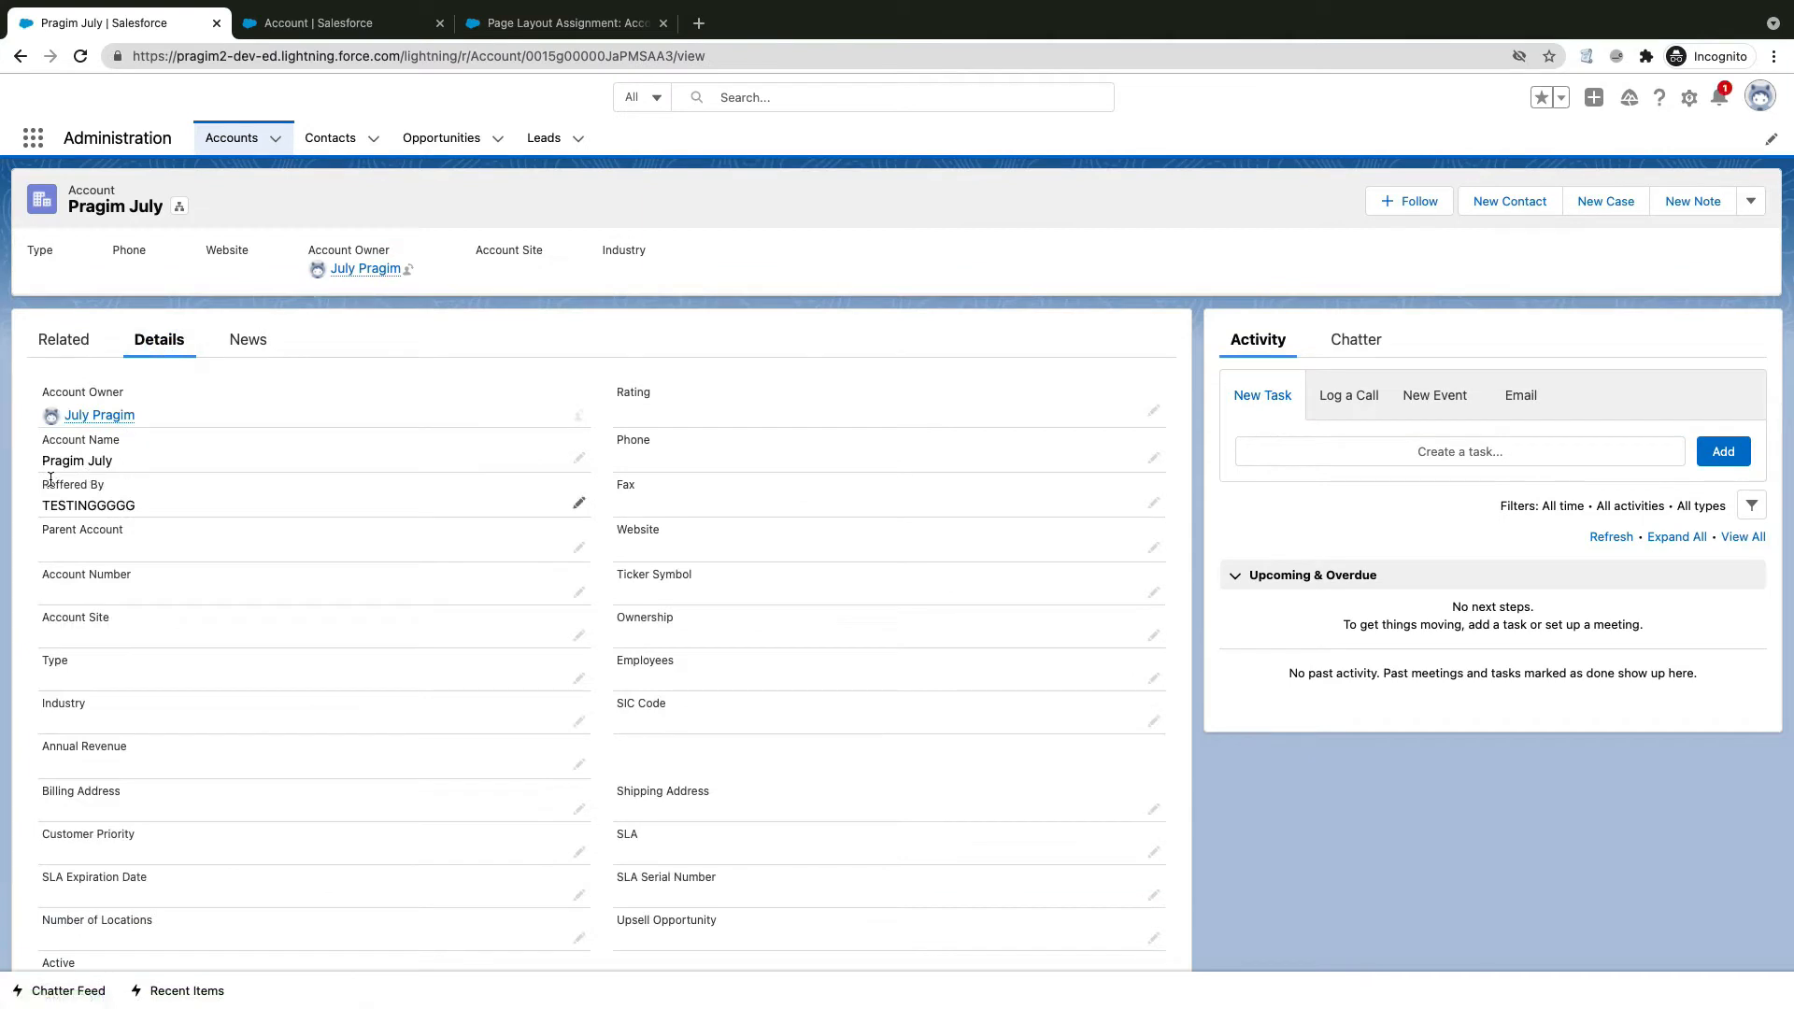
{"action": "mouse_move", "coordinate": [41, 435]}
{"action": "left_mouse_down"}
{"action": "mouse_move", "coordinate": [283, 519]}
{"action": "mouse_move", "coordinate": [544, 514]}
{"action": "left_mouse_up"}
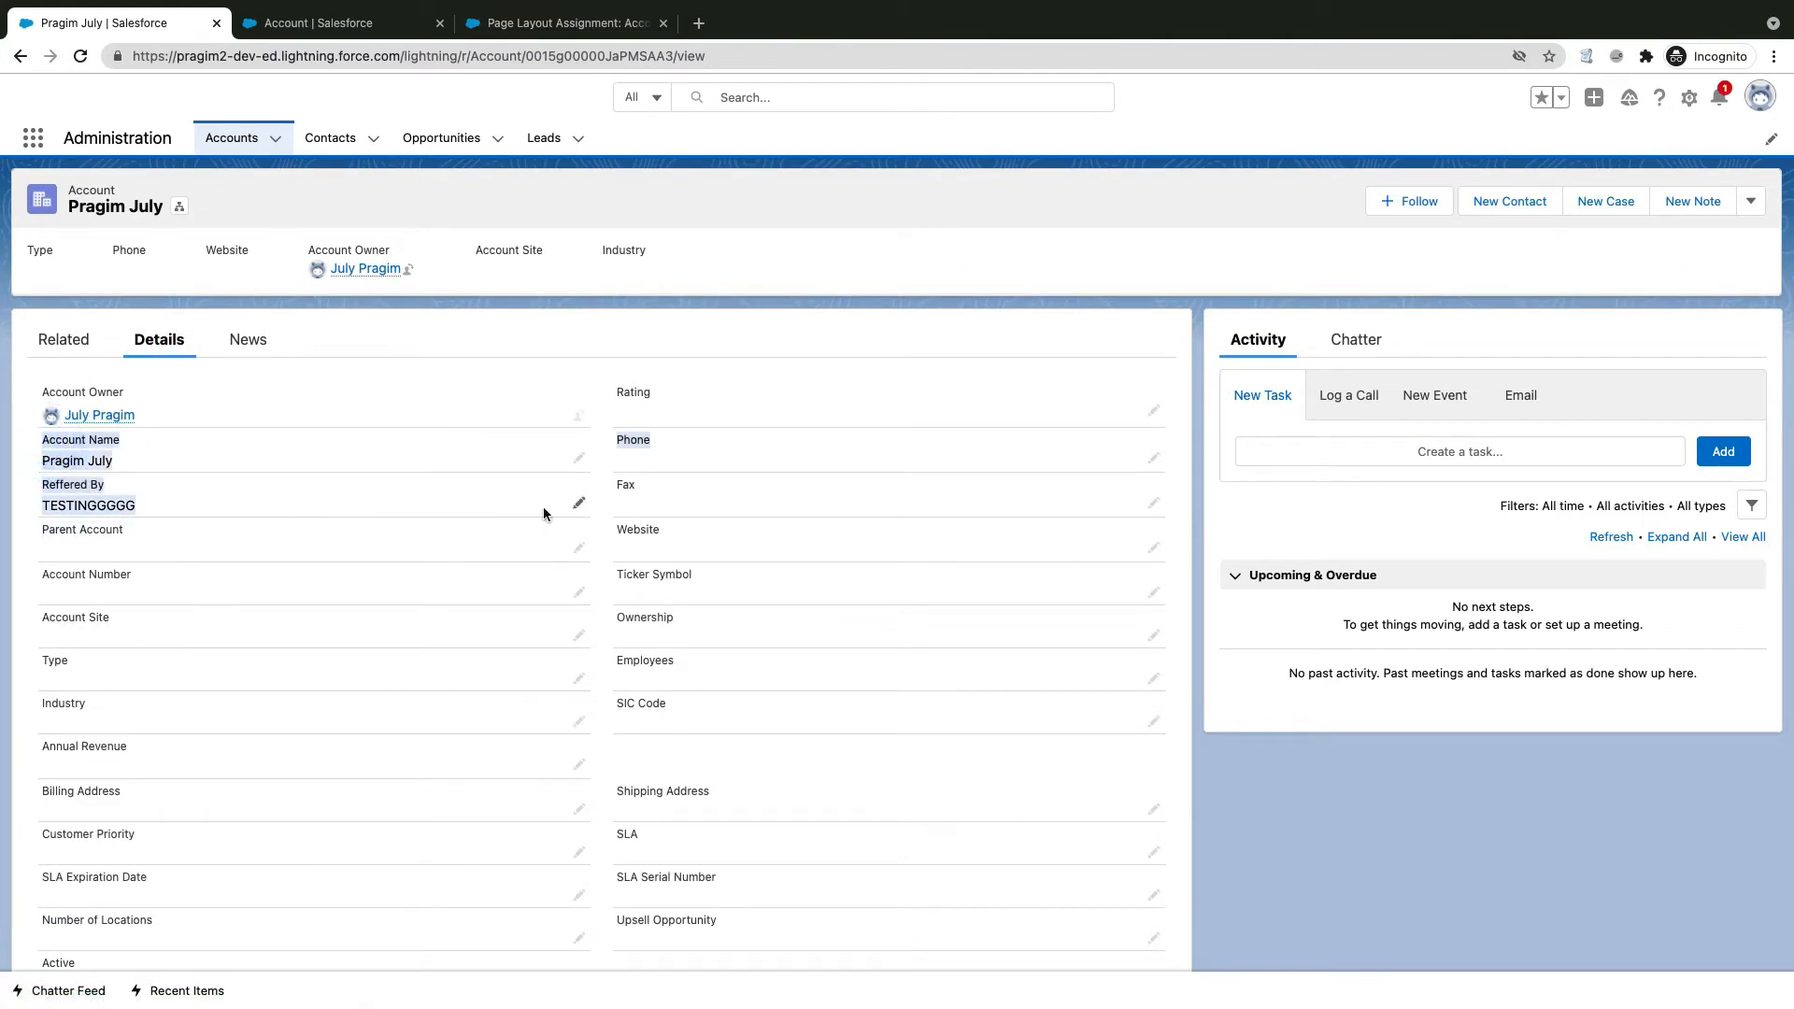
{"action": "left_click", "coordinate": [596, 507]}
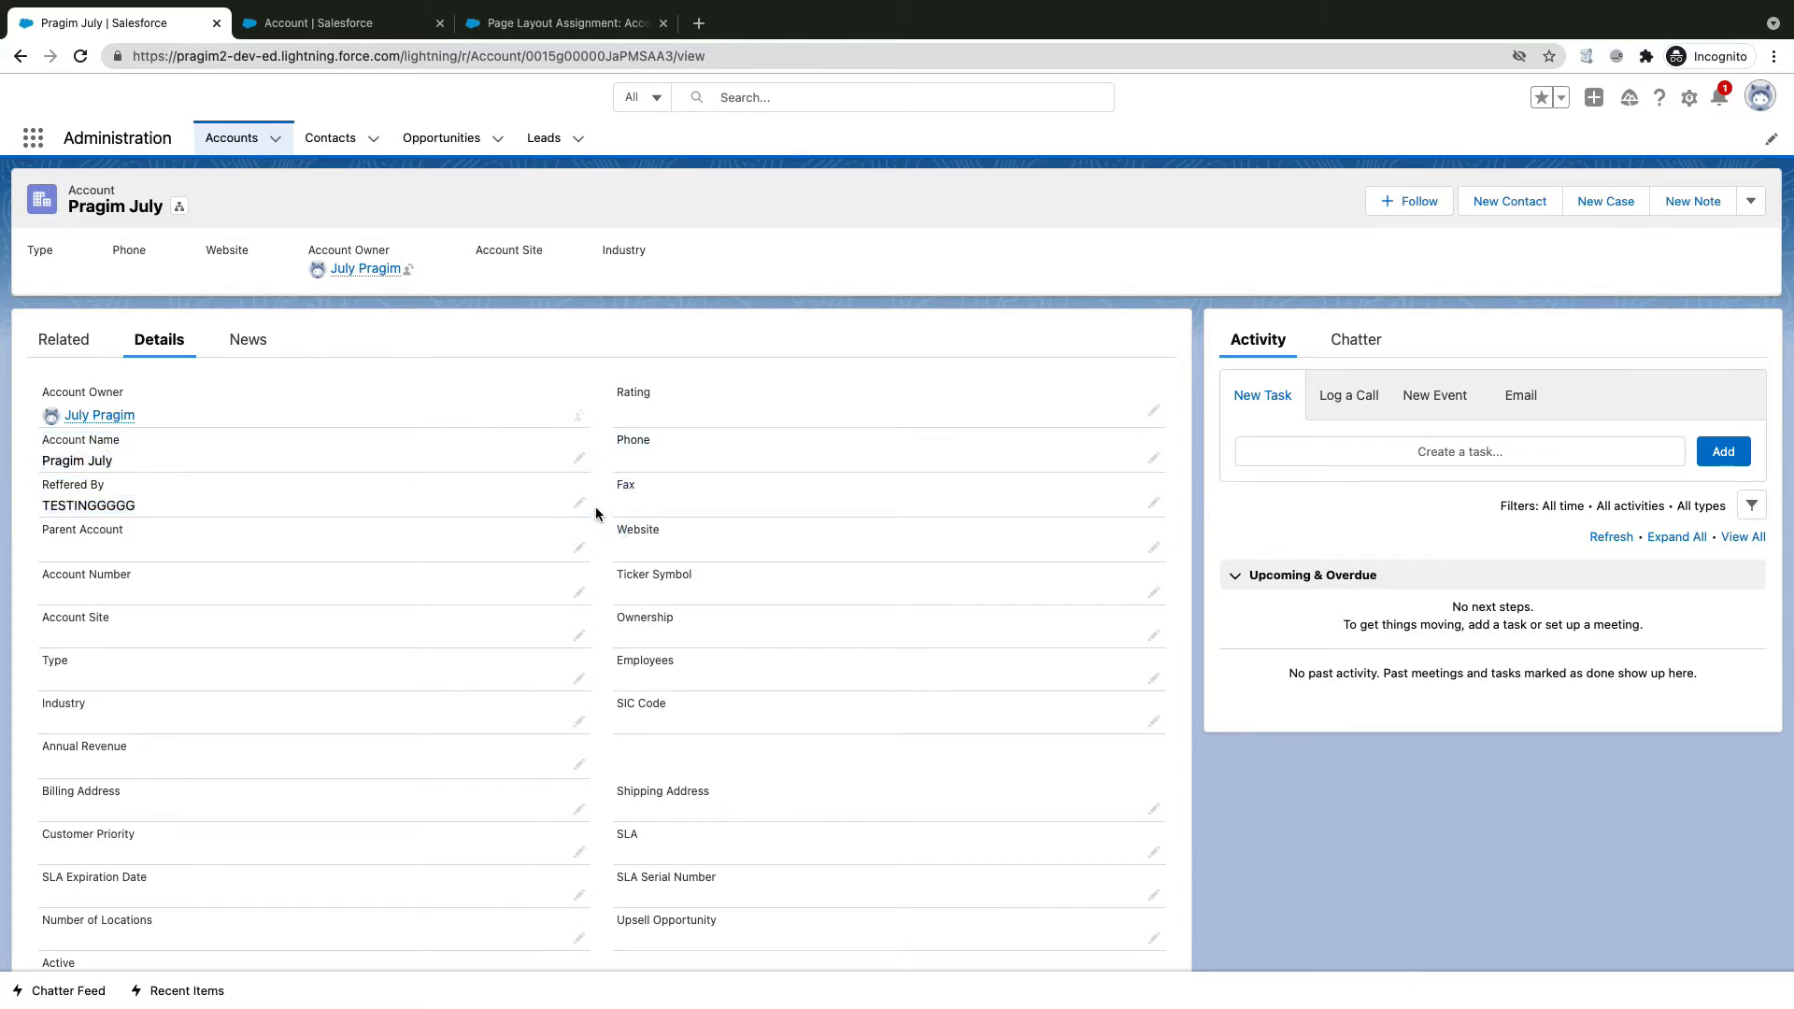
{"action": "left_click", "coordinate": [309, 22]}
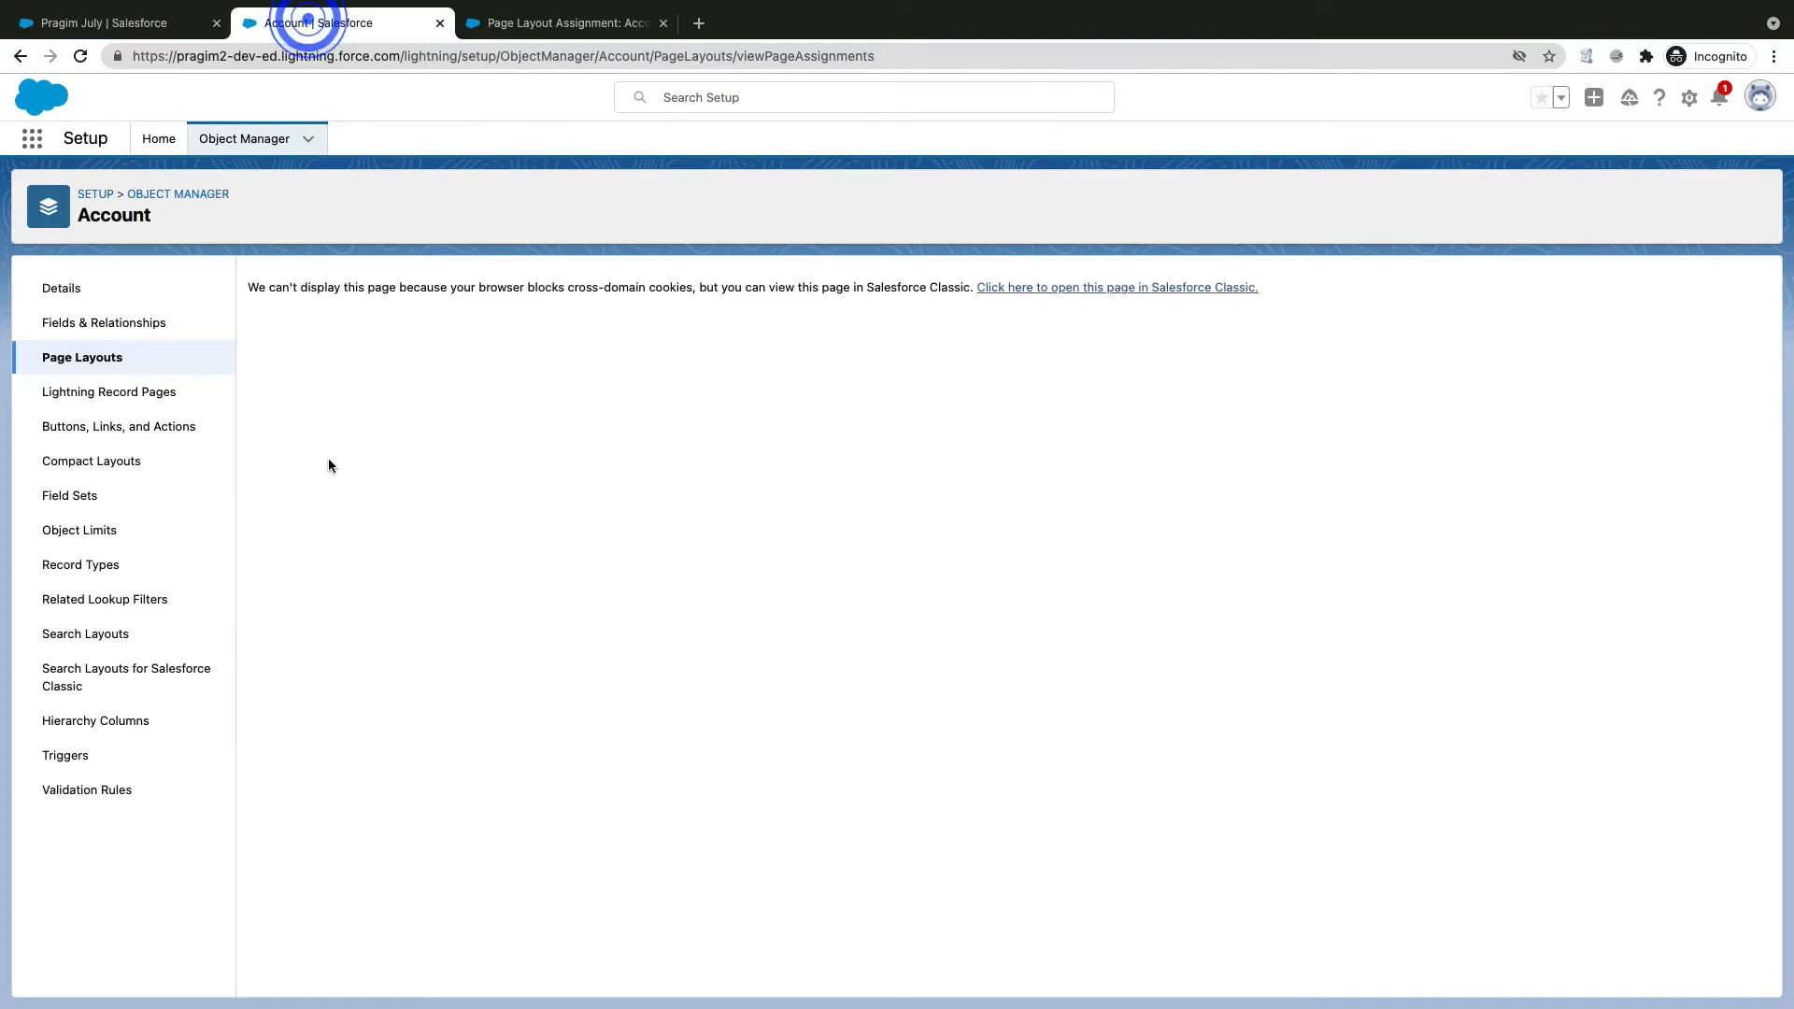
Step: Open the Account Layout assigned to the System Administrator profile
{"action": "left_click", "coordinate": [522, 28]}
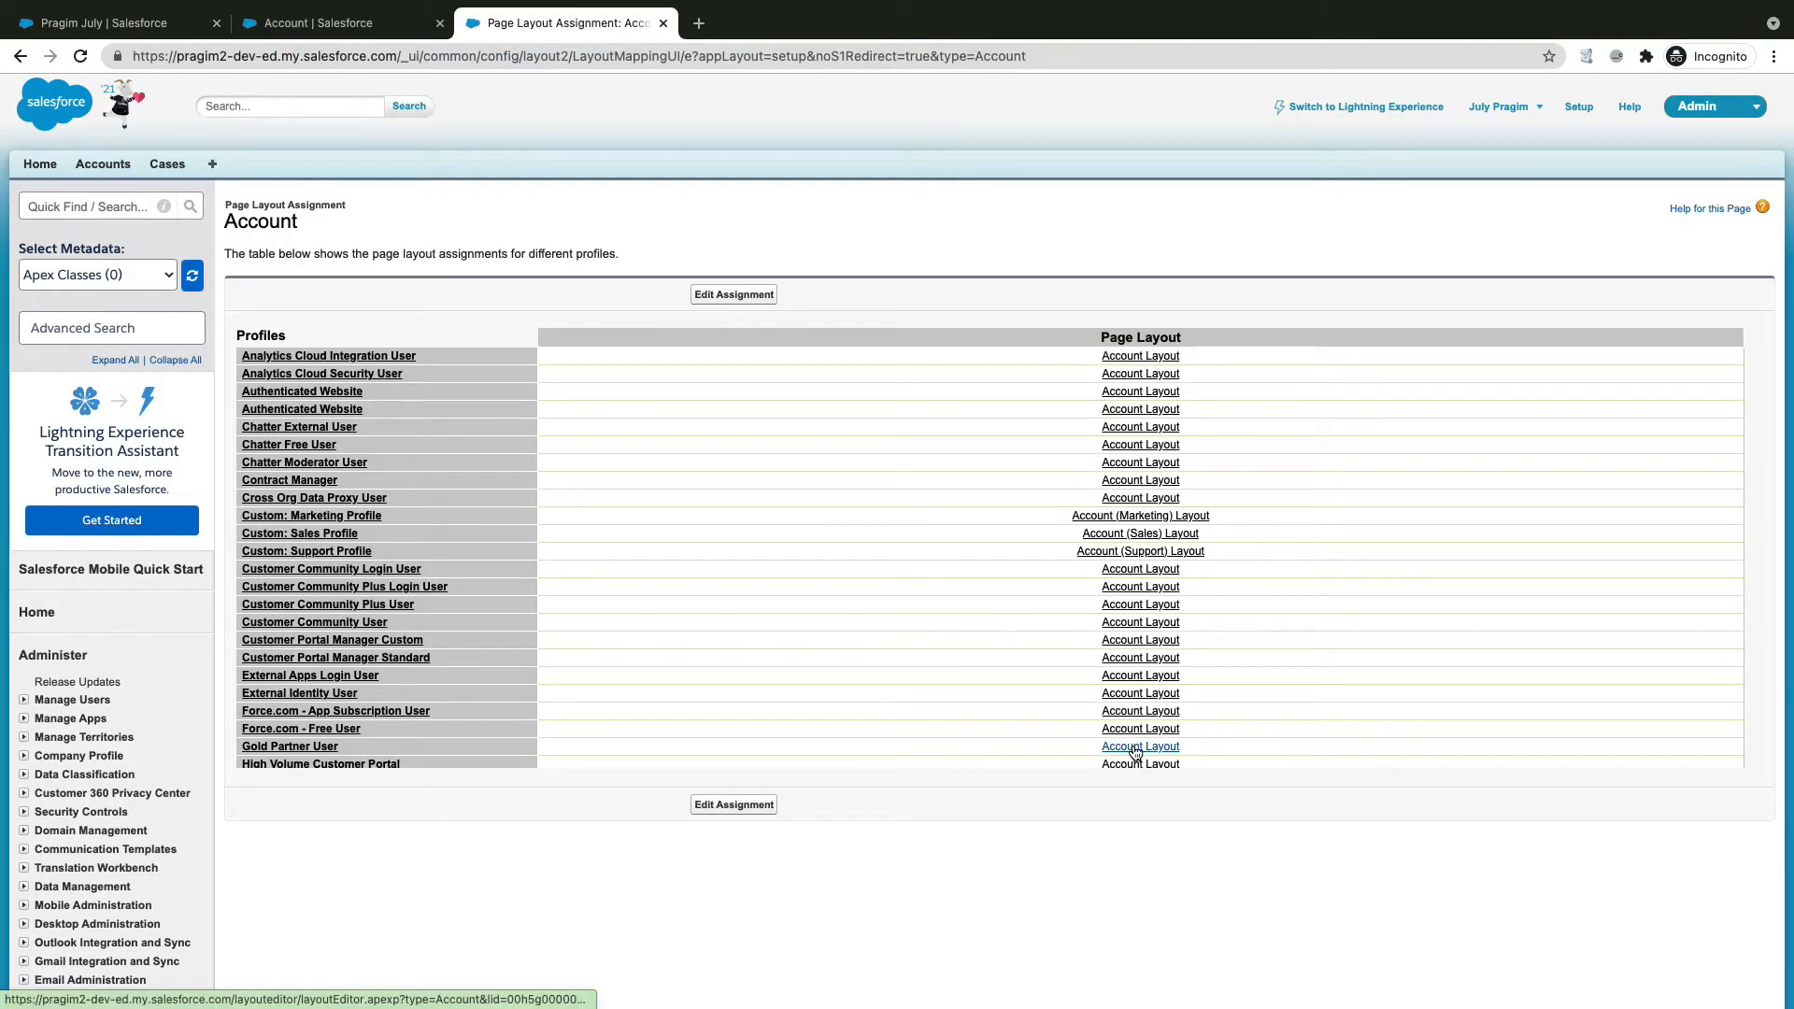
{"action": "scroll", "coordinate": [1131, 755], "scroll_direction": "down", "scroll_amount": 10}
{"action": "scroll", "coordinate": [1130, 744], "scroll_direction": "down", "scroll_amount": 3}
{"action": "scroll", "coordinate": [1119, 745], "scroll_direction": "up", "scroll_amount": 5}
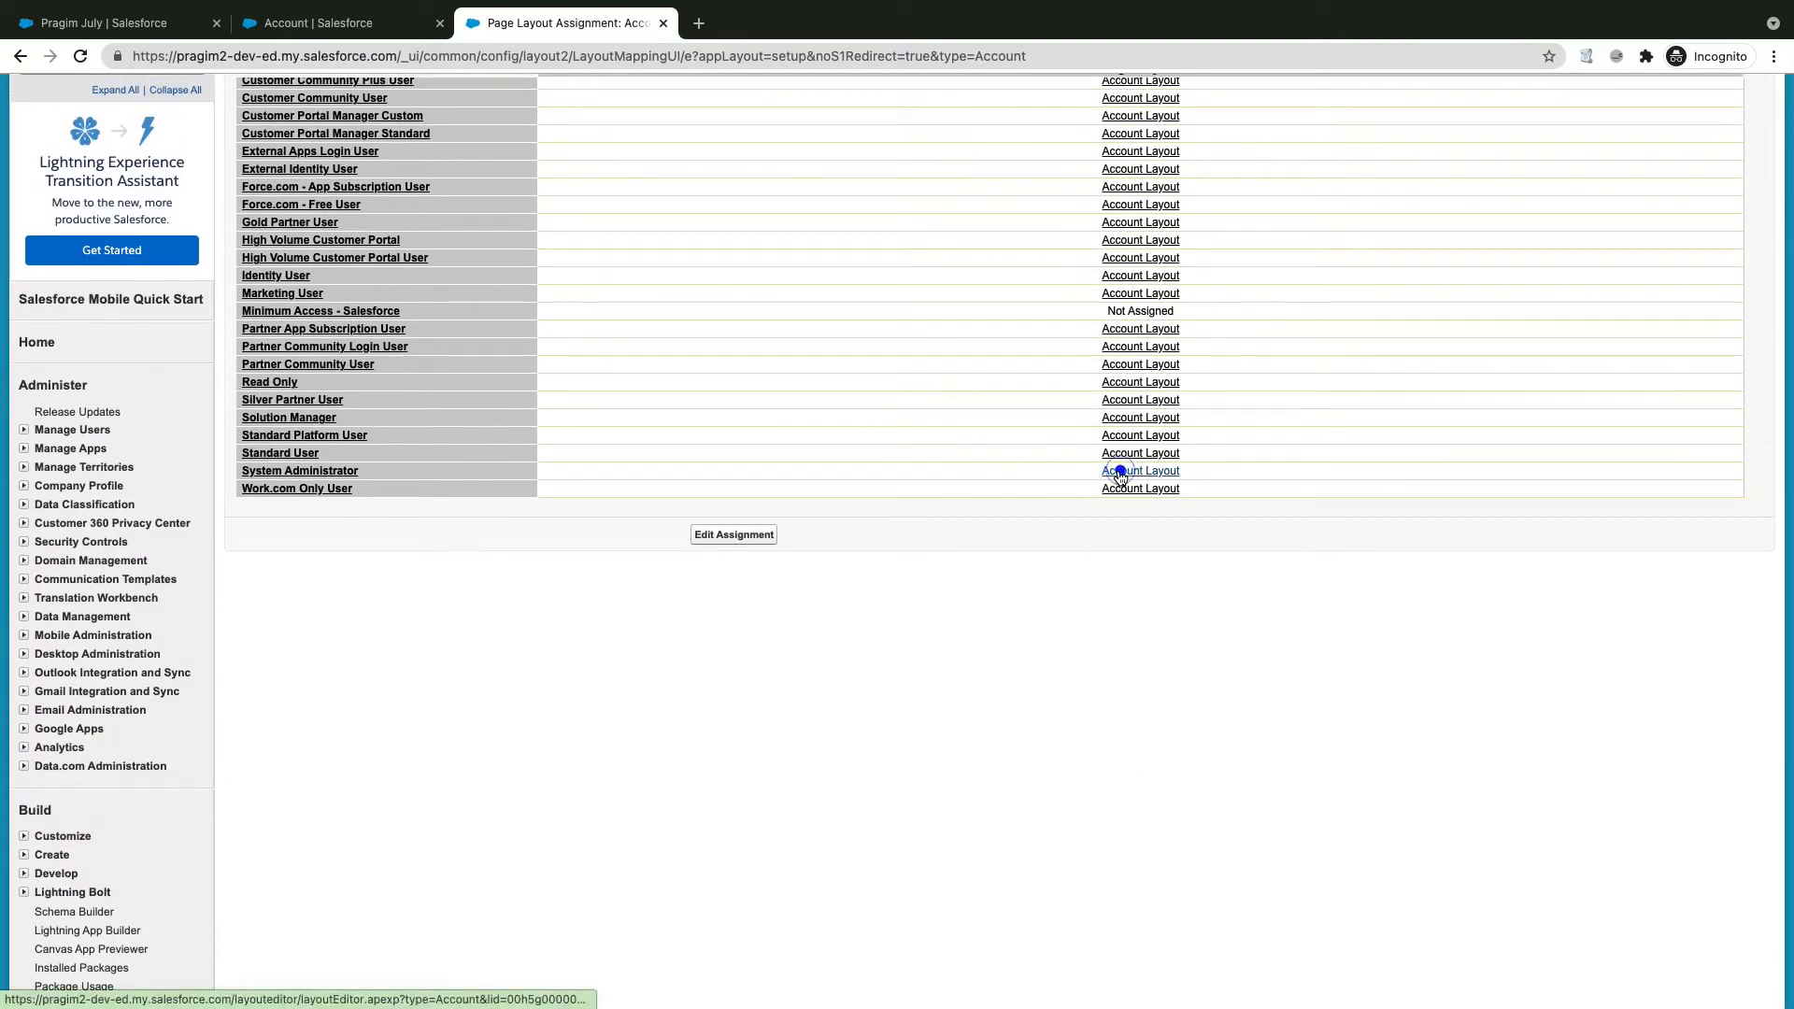
{"action": "left_click", "coordinate": [1120, 472]}
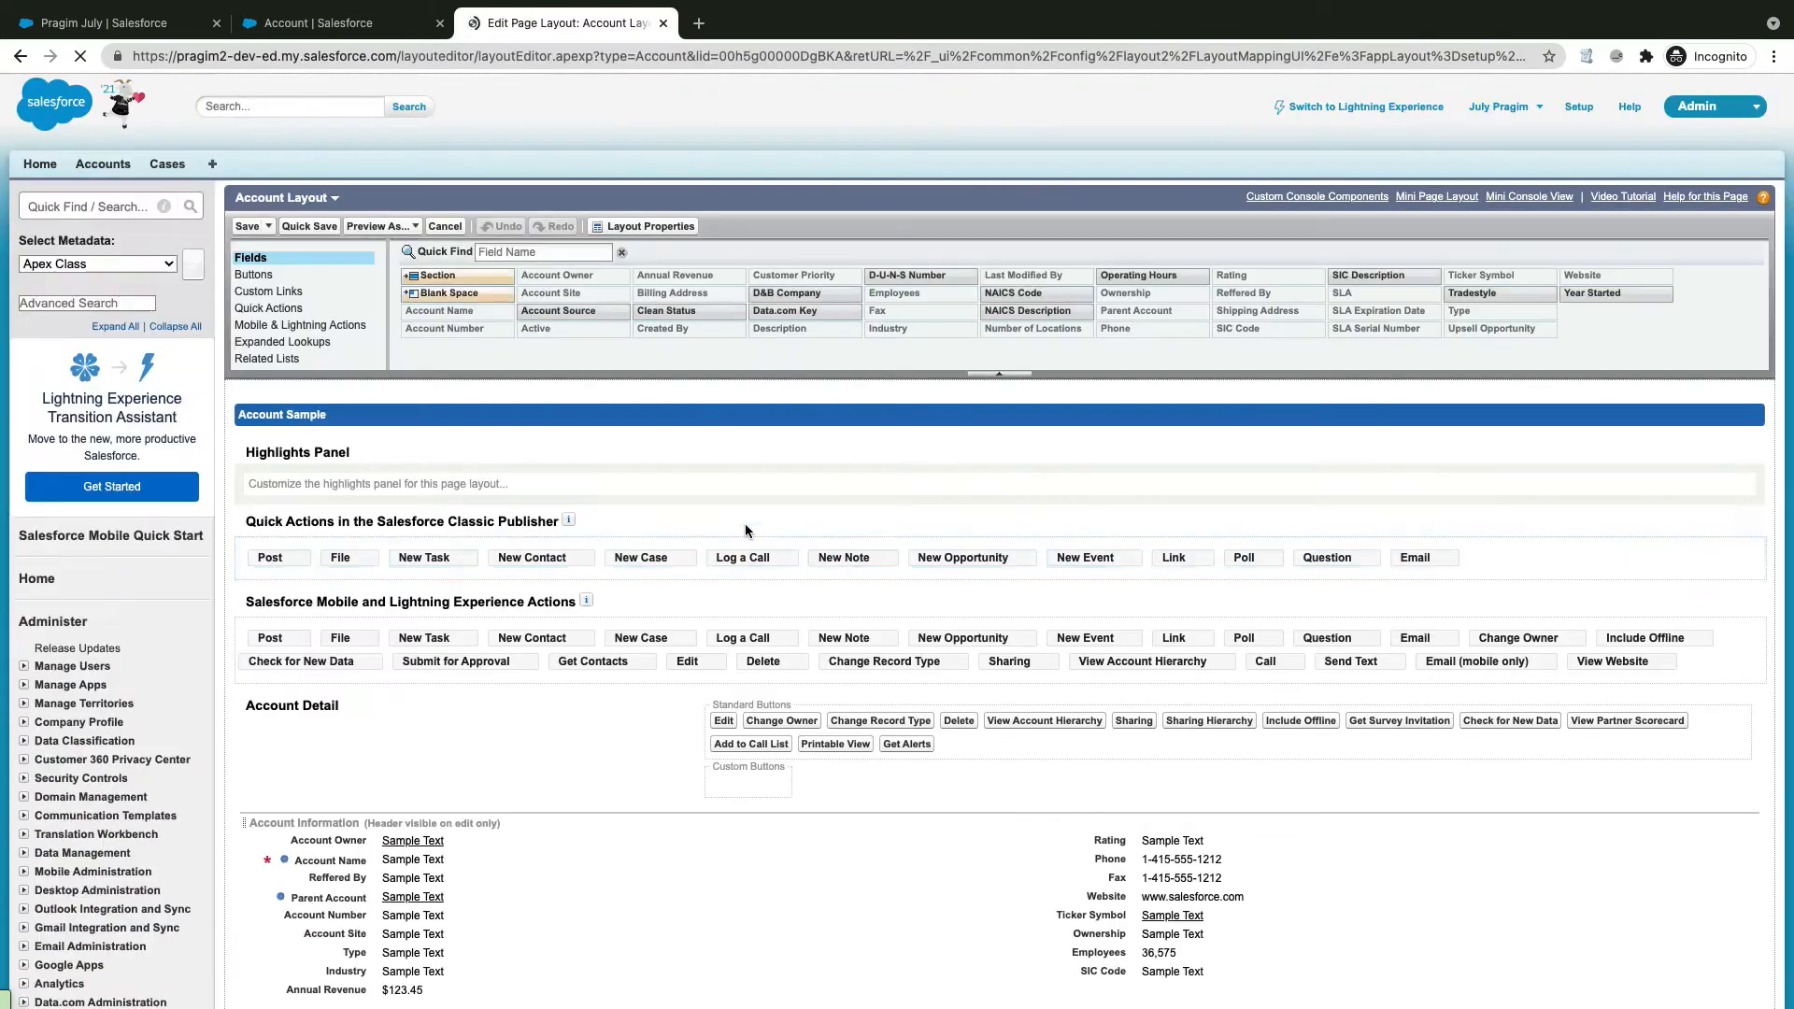
Step: Add a new layout section named 'Reffered Details'
{"action": "scroll", "coordinate": [565, 579], "scroll_direction": "down", "scroll_amount": 5}
{"action": "scroll", "coordinate": [505, 374], "scroll_direction": "up", "scroll_amount": 2}
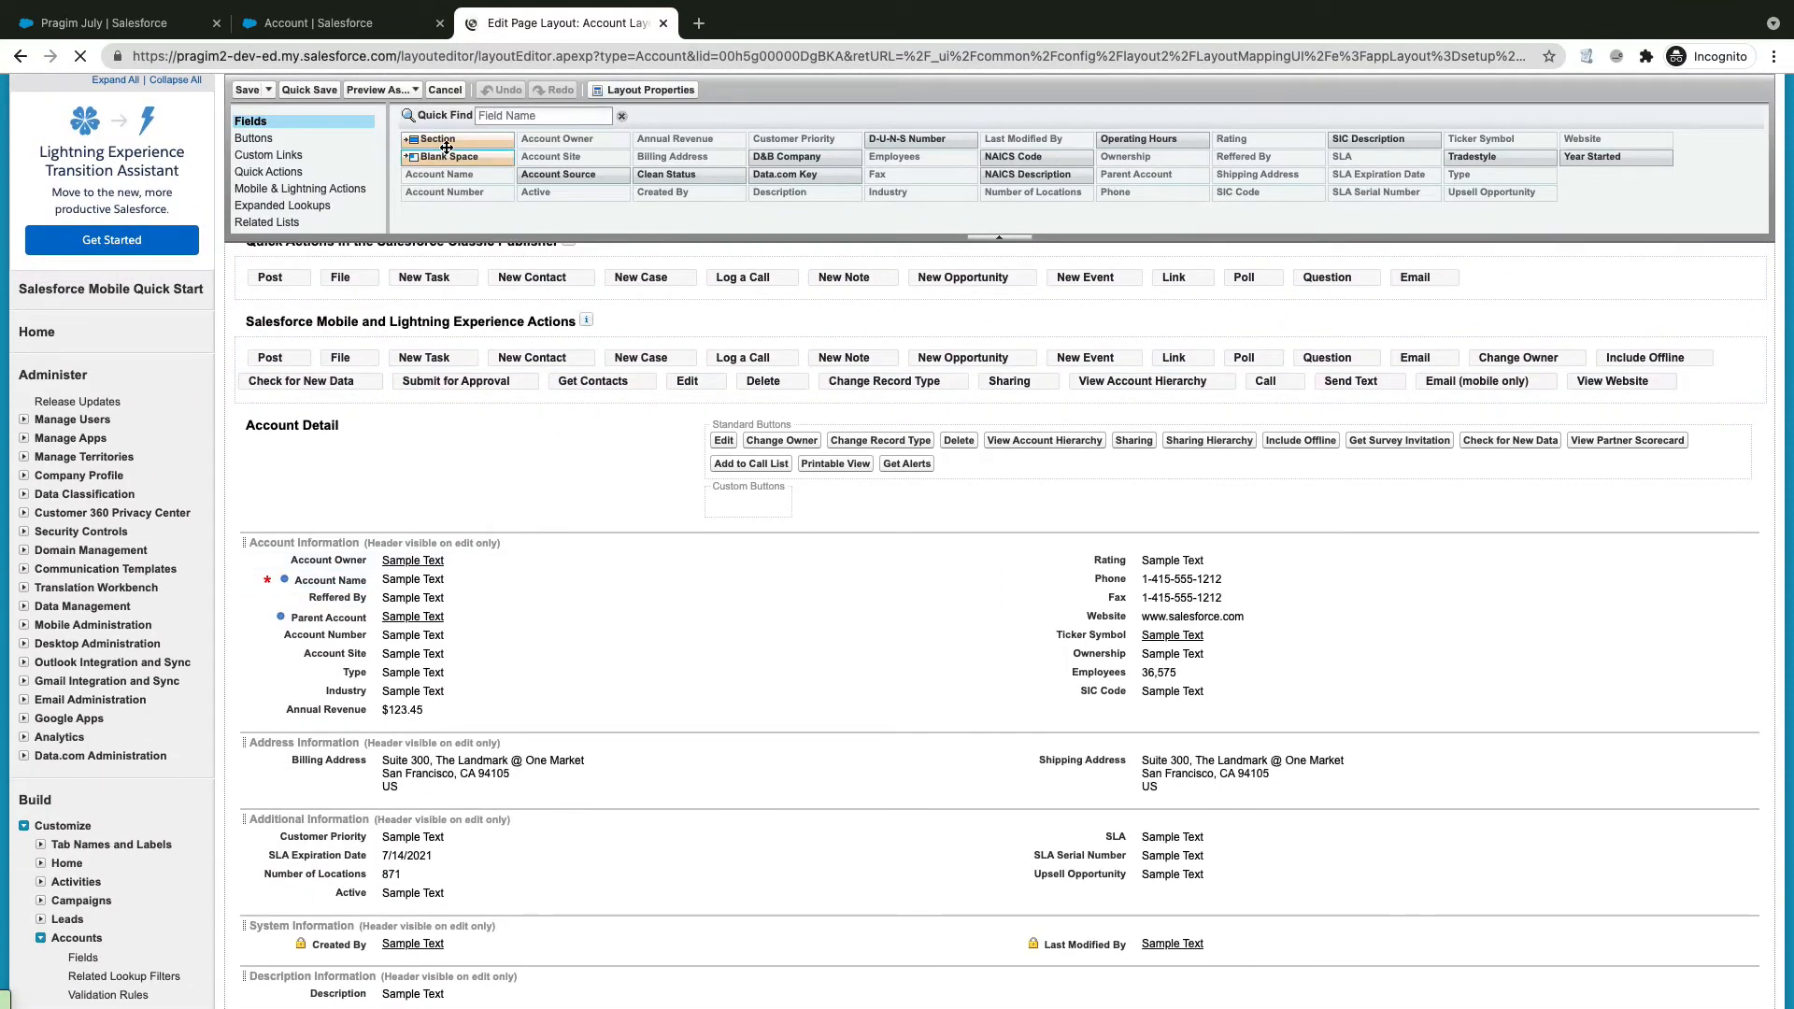
{"action": "left_click_drag", "start_coordinate": [447, 147], "coordinate": [372, 553]}
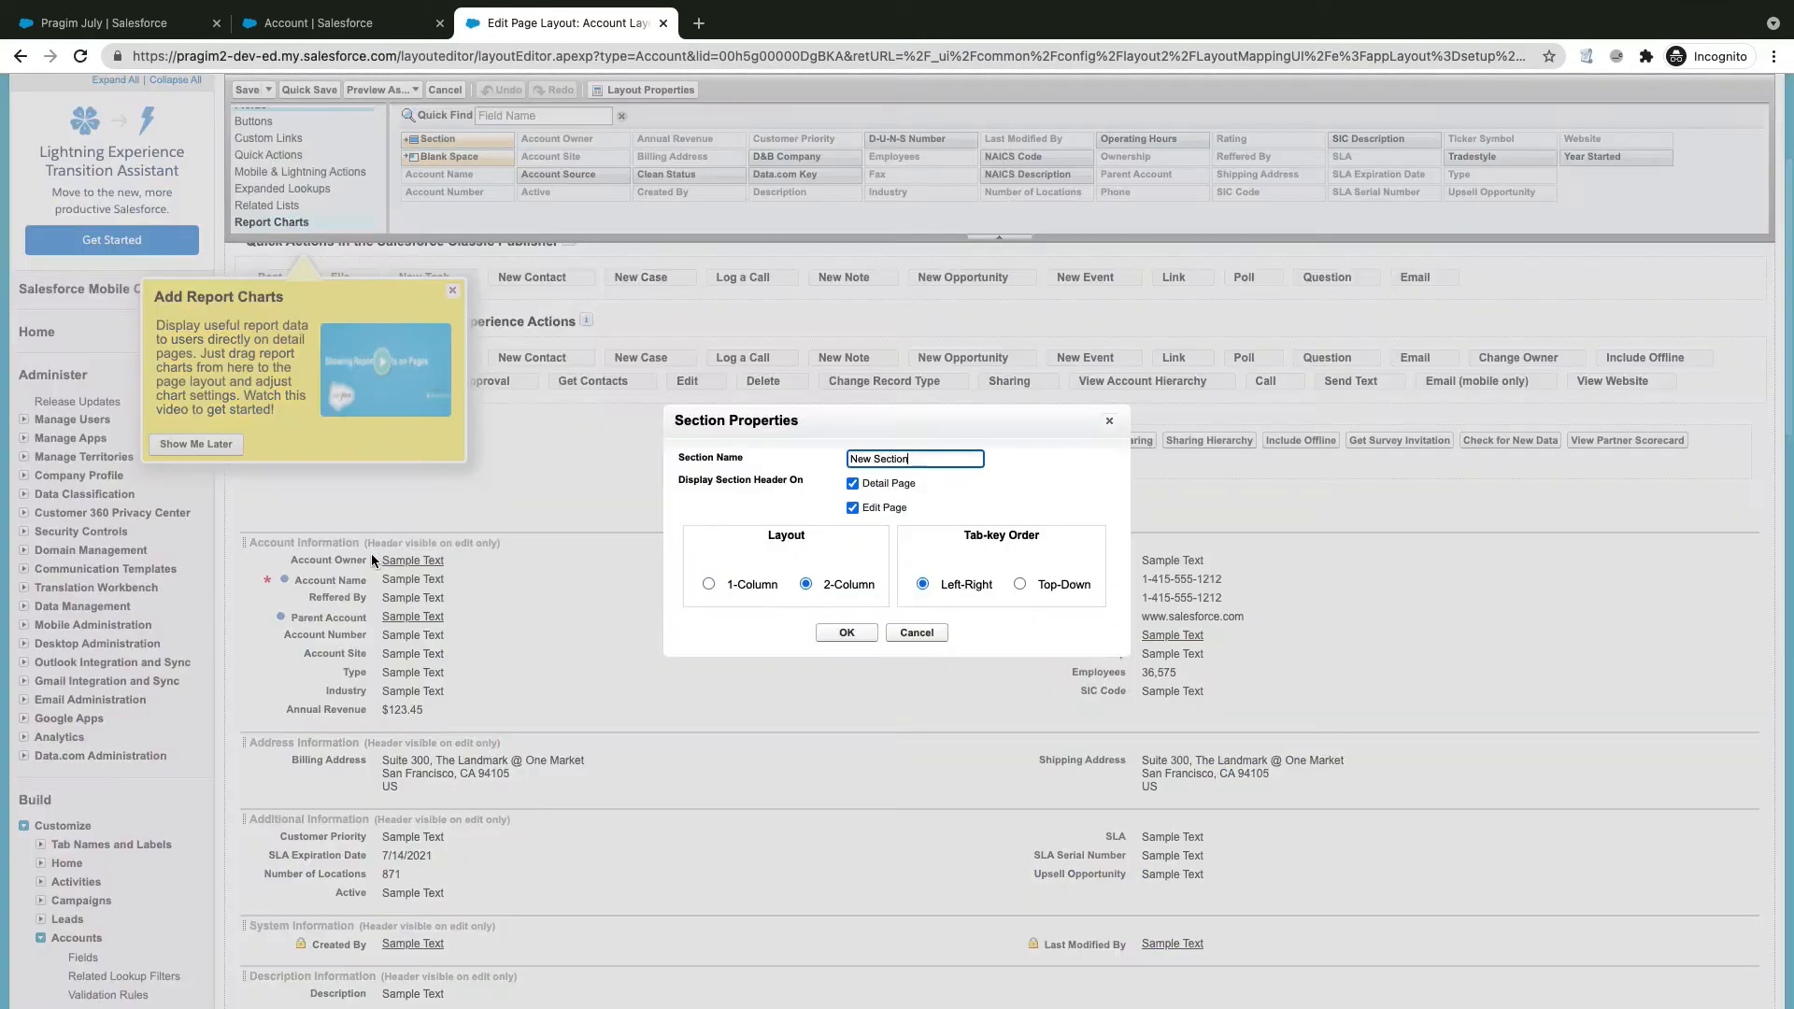
{"action": "triple_click", "coordinate": [925, 458]}
{"action": "type", "text": "R"}
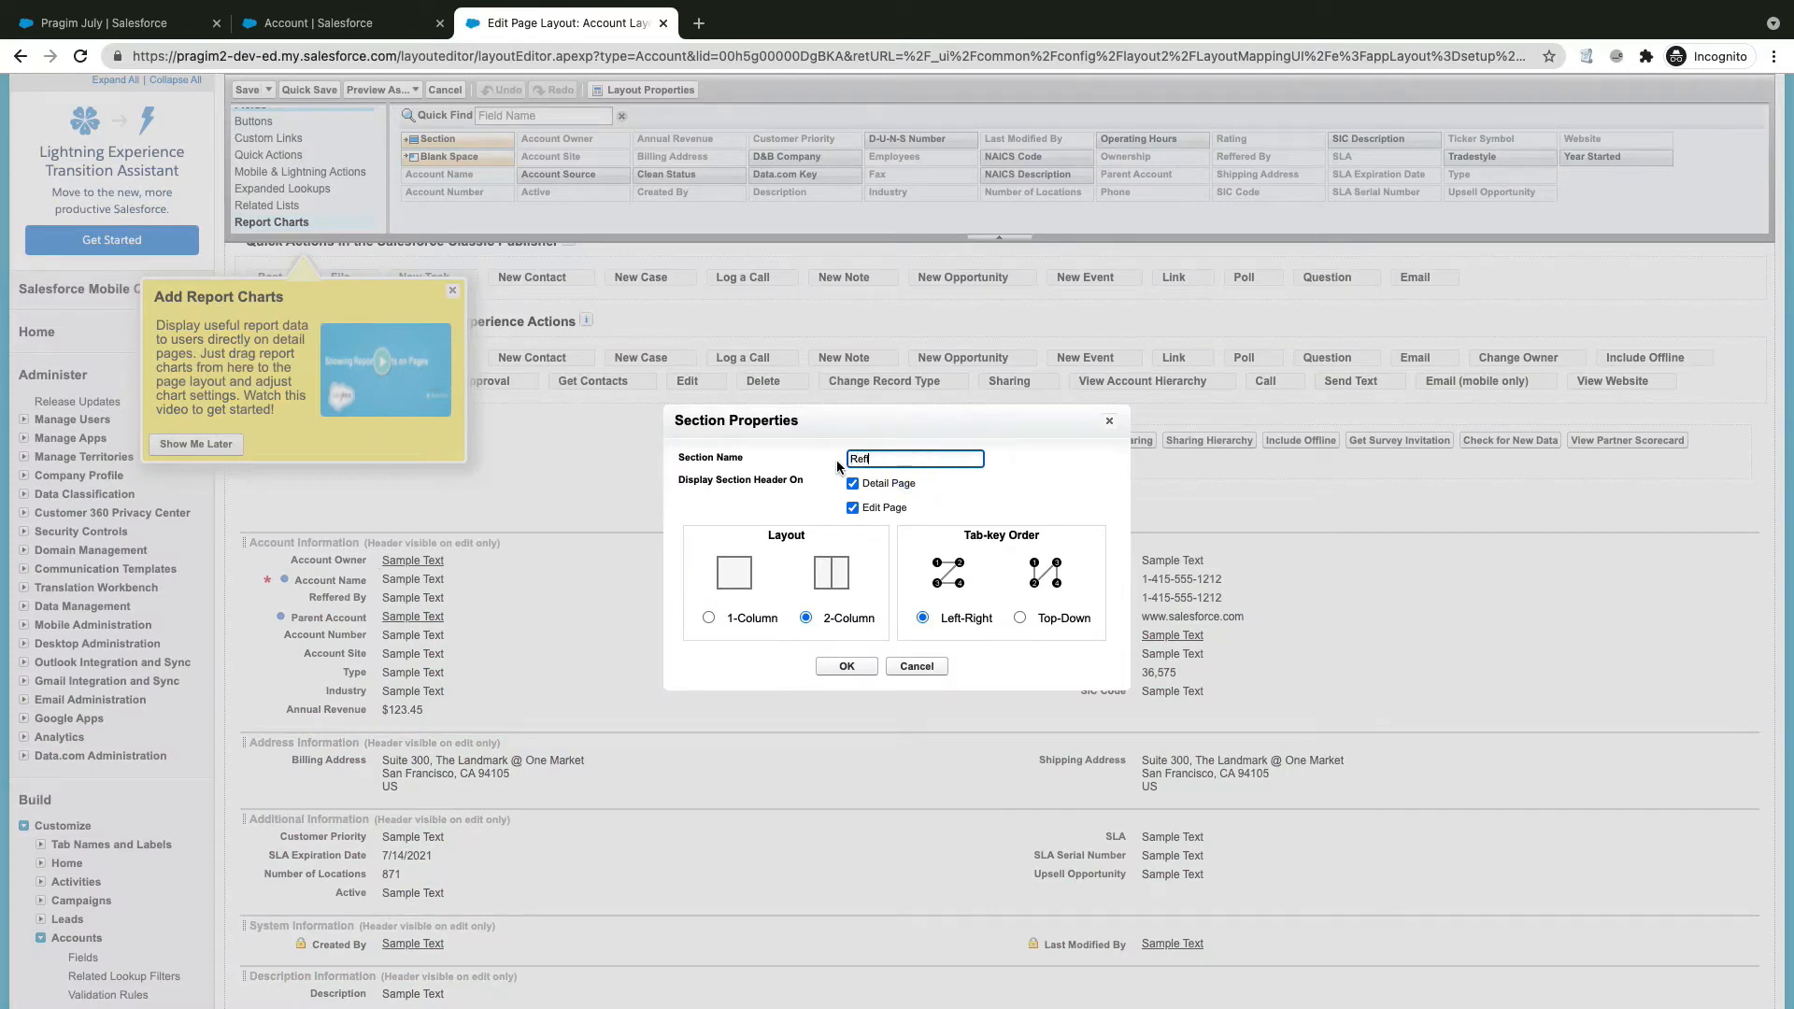
{"action": "type", "text": "efffered Details"}
{"action": "left_click", "coordinate": [876, 458]}
{"action": "right_click", "coordinate": [874, 459]}
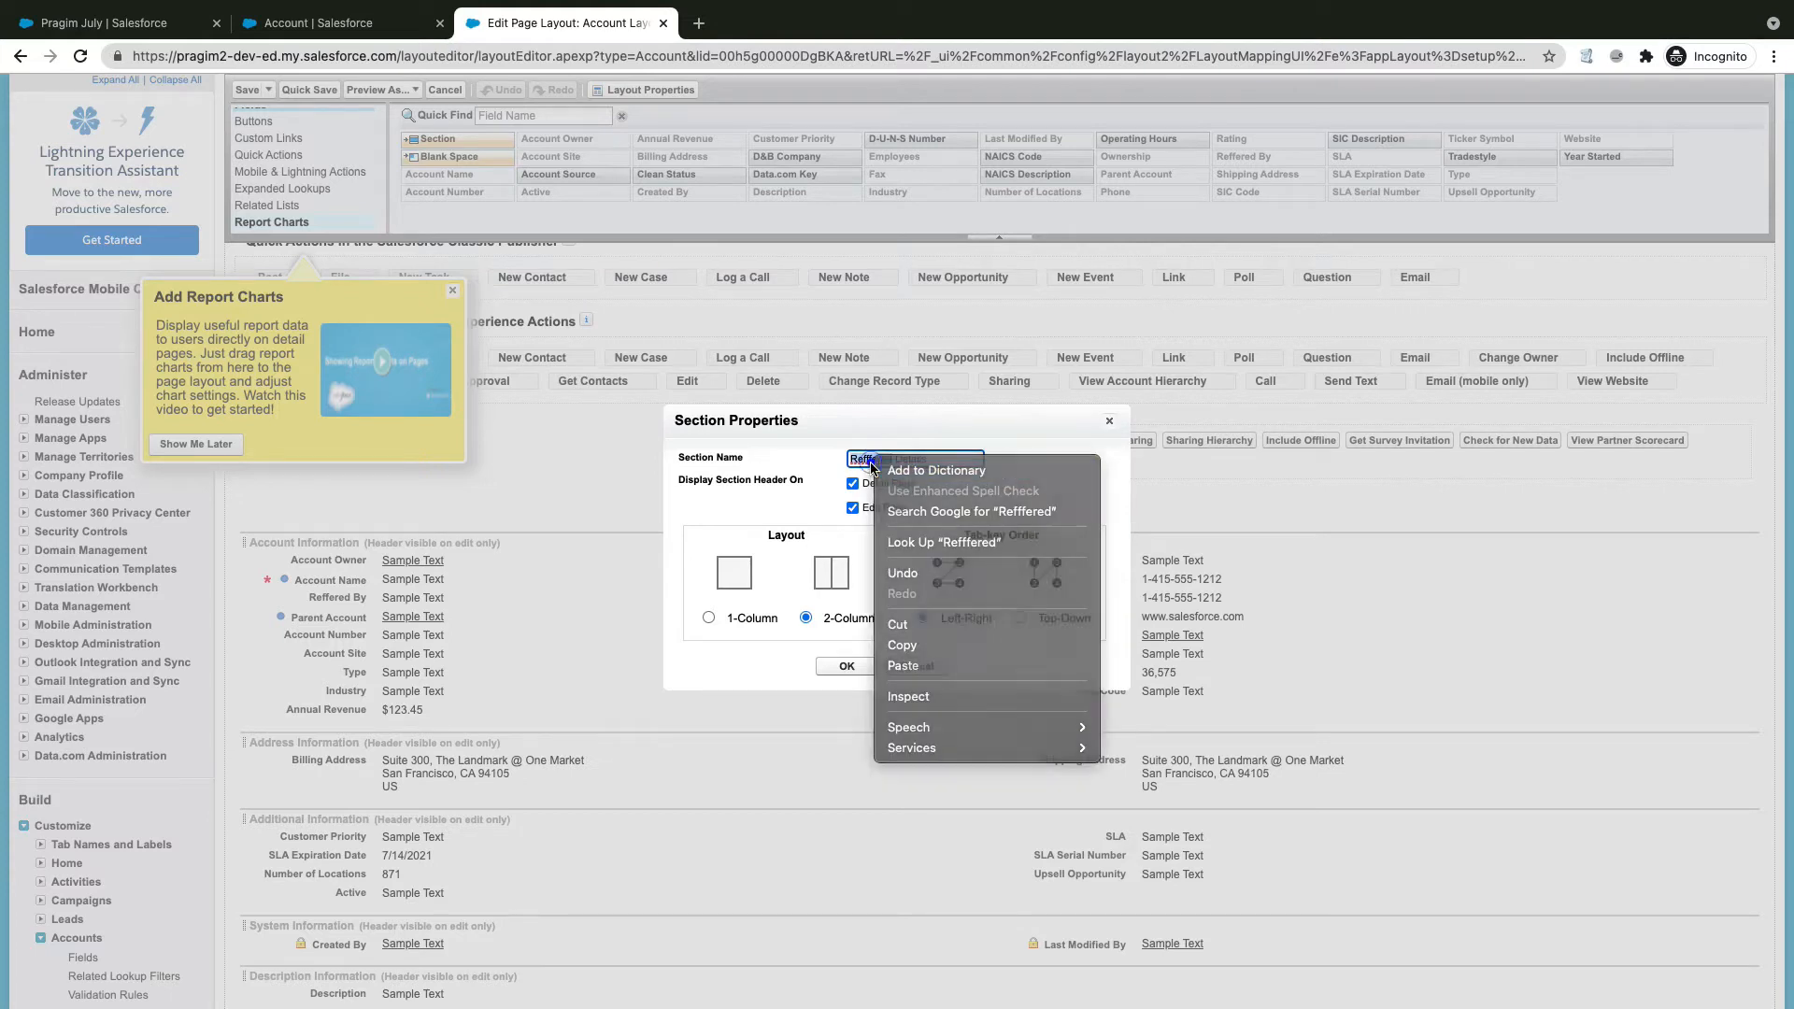
{"action": "left_click", "coordinate": [897, 461]}
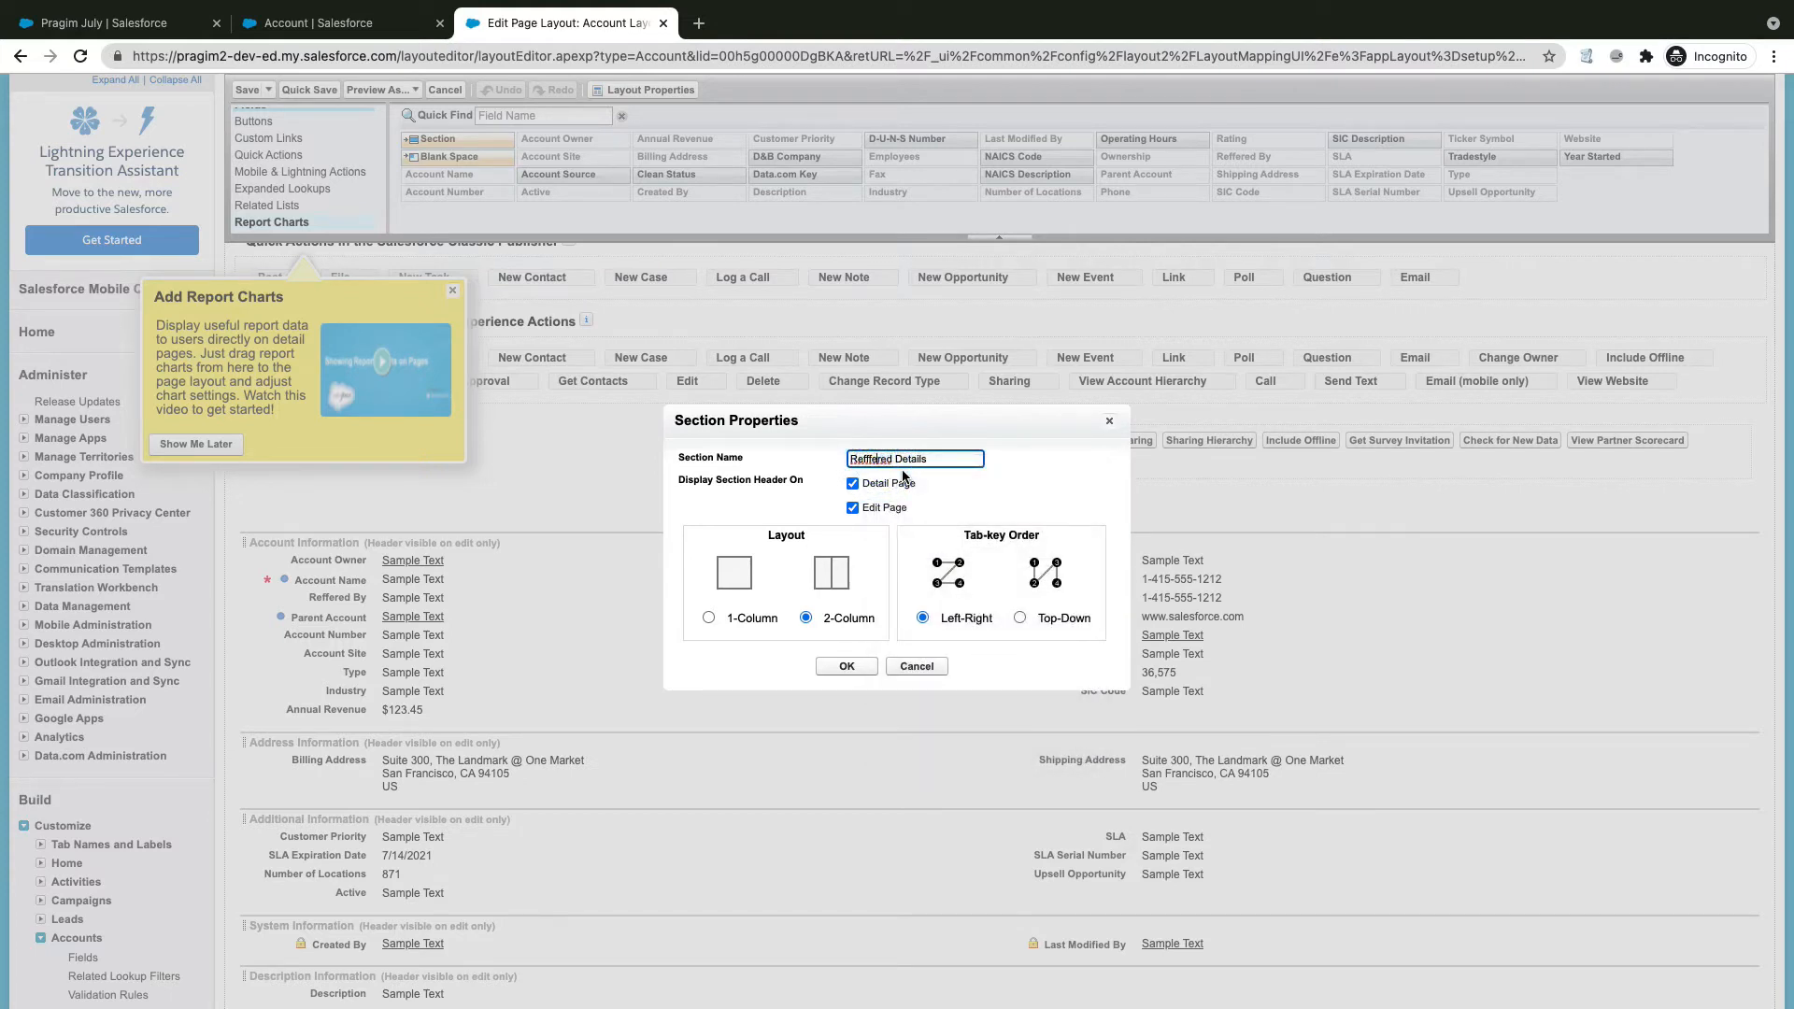
{"action": "key", "text": "BackSpace"}
{"action": "left_click", "coordinate": [853, 667]}
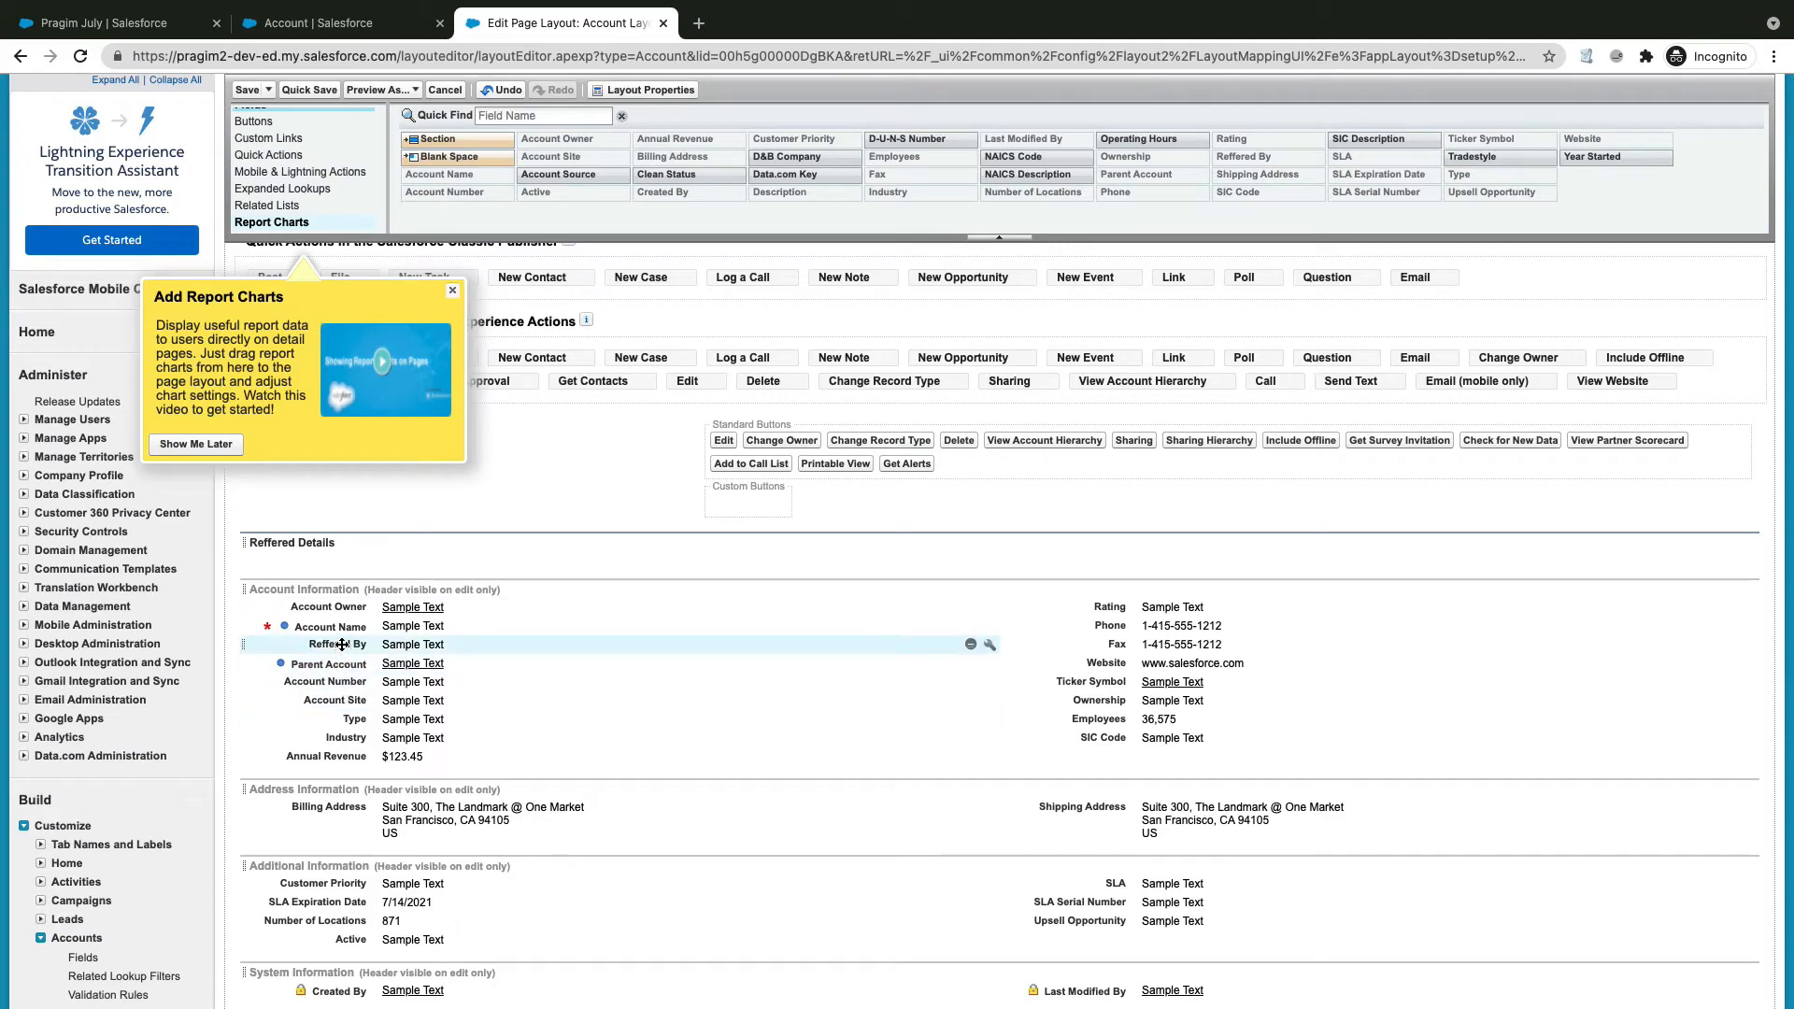
Step: Move Reffered By into the Reffered Details section and save the layout
{"action": "left_click_drag", "start_coordinate": [342, 645], "coordinate": [331, 560]}
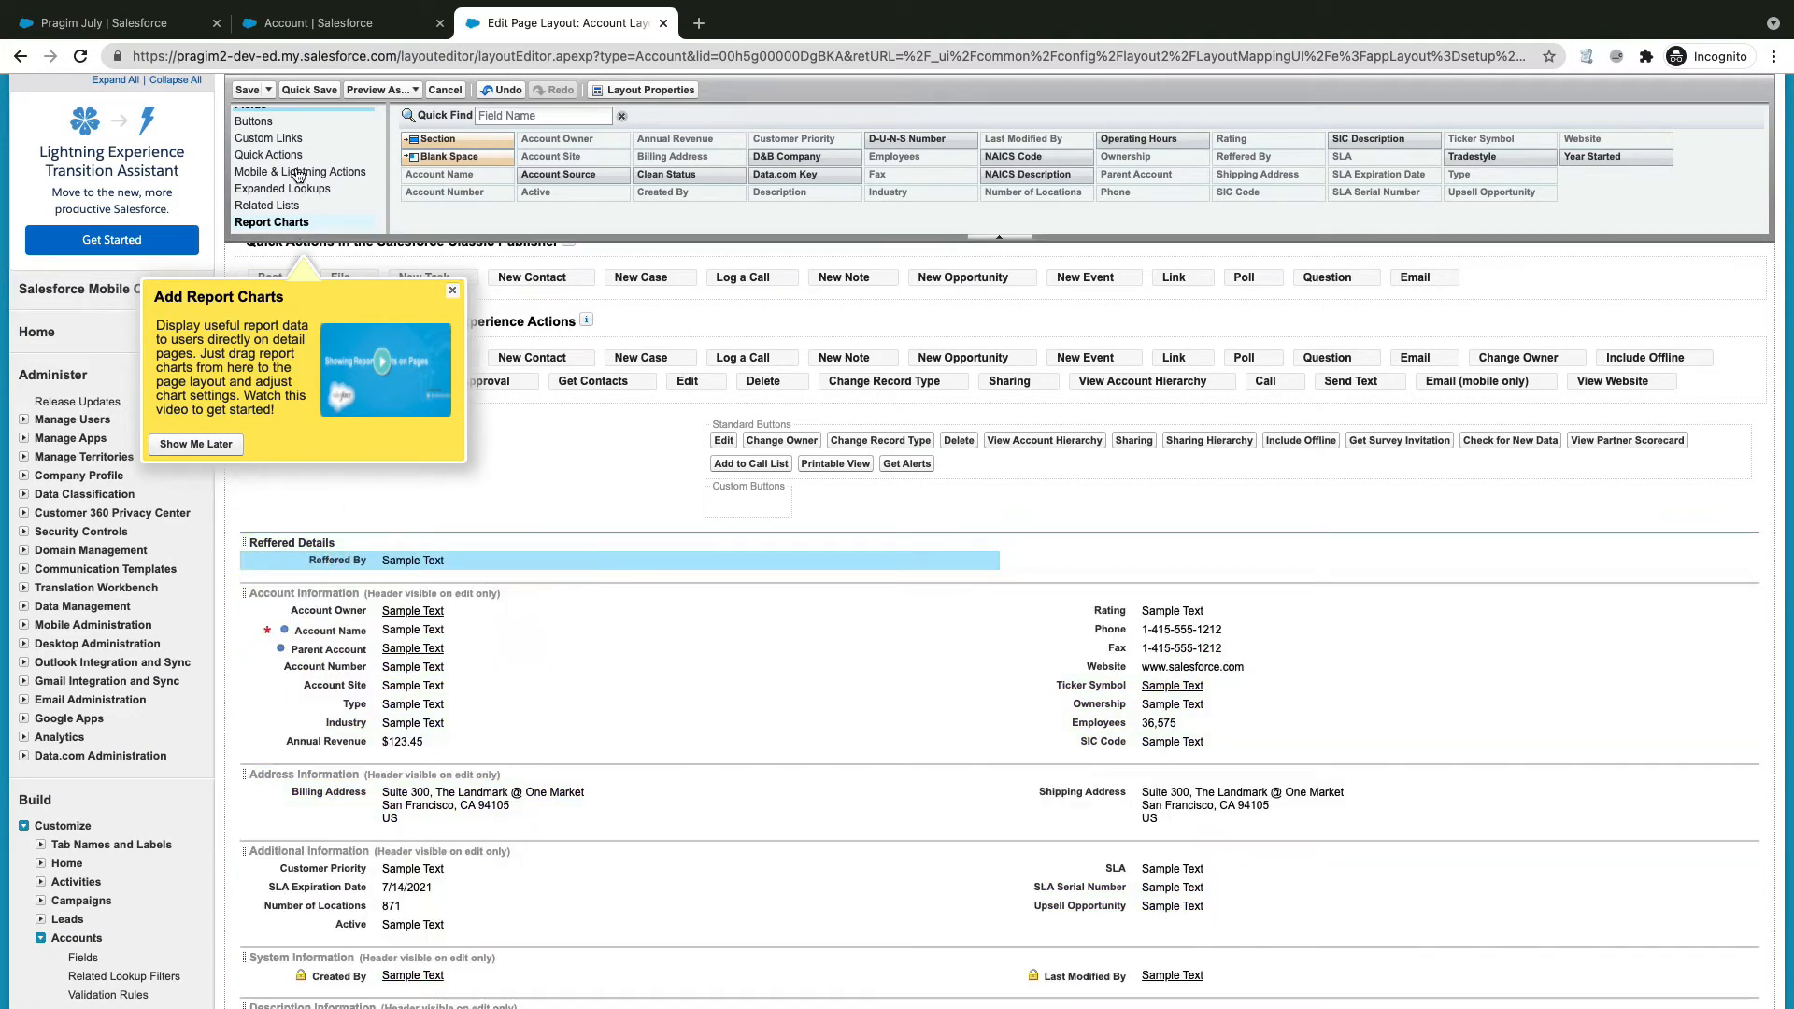
{"action": "left_click", "coordinate": [247, 90]}
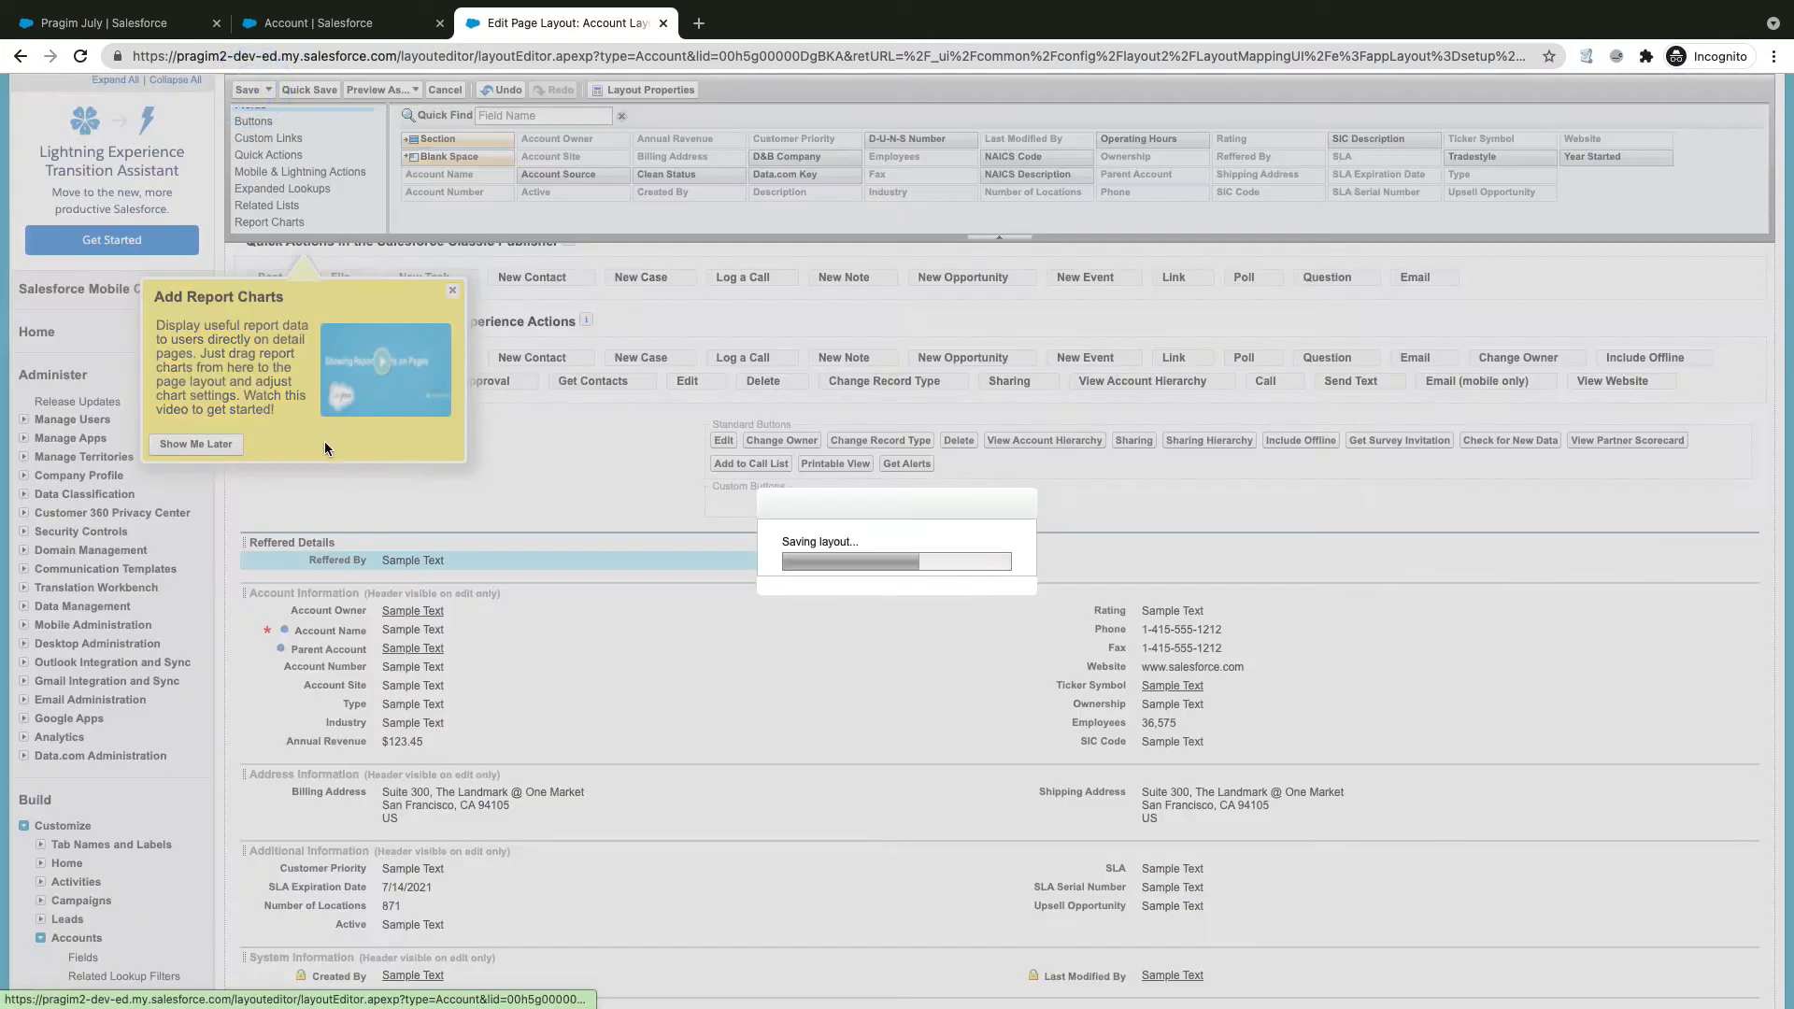
{"action": "left_click", "coordinate": [161, 22]}
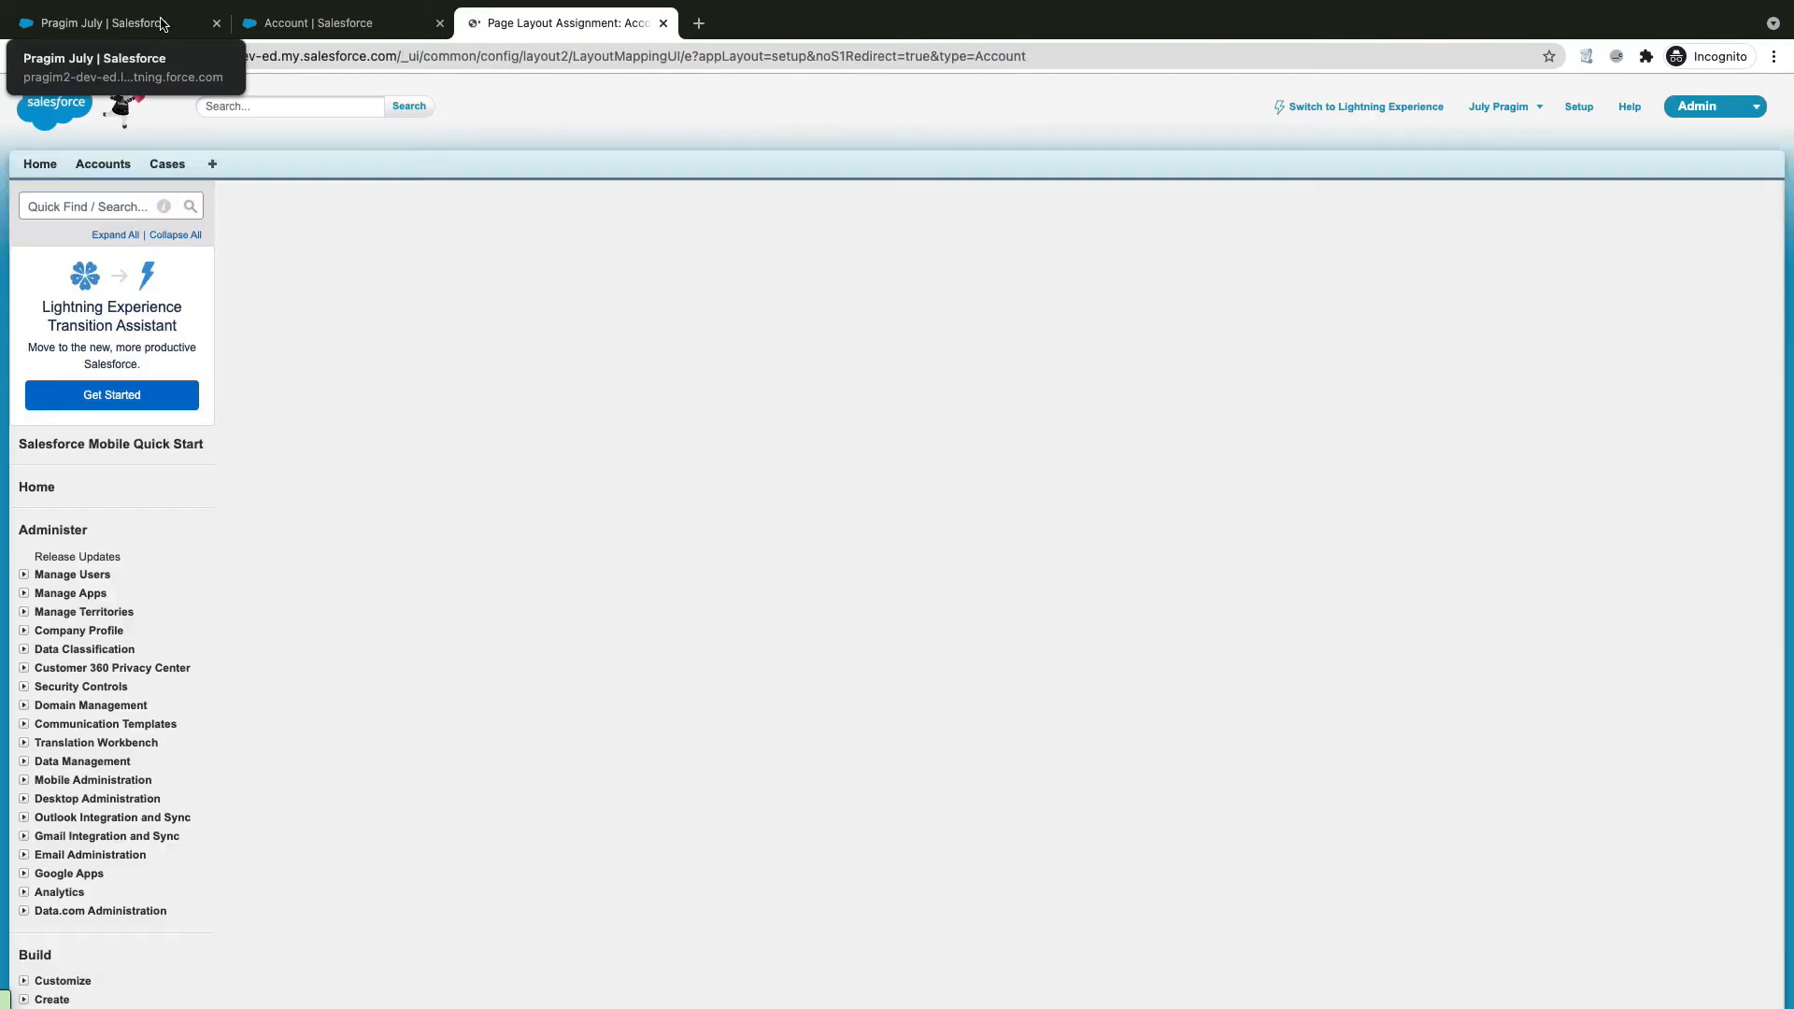
Step: Reload the Pragim July account and view its Details to look for the new section
{"action": "left_click", "coordinate": [81, 56]}
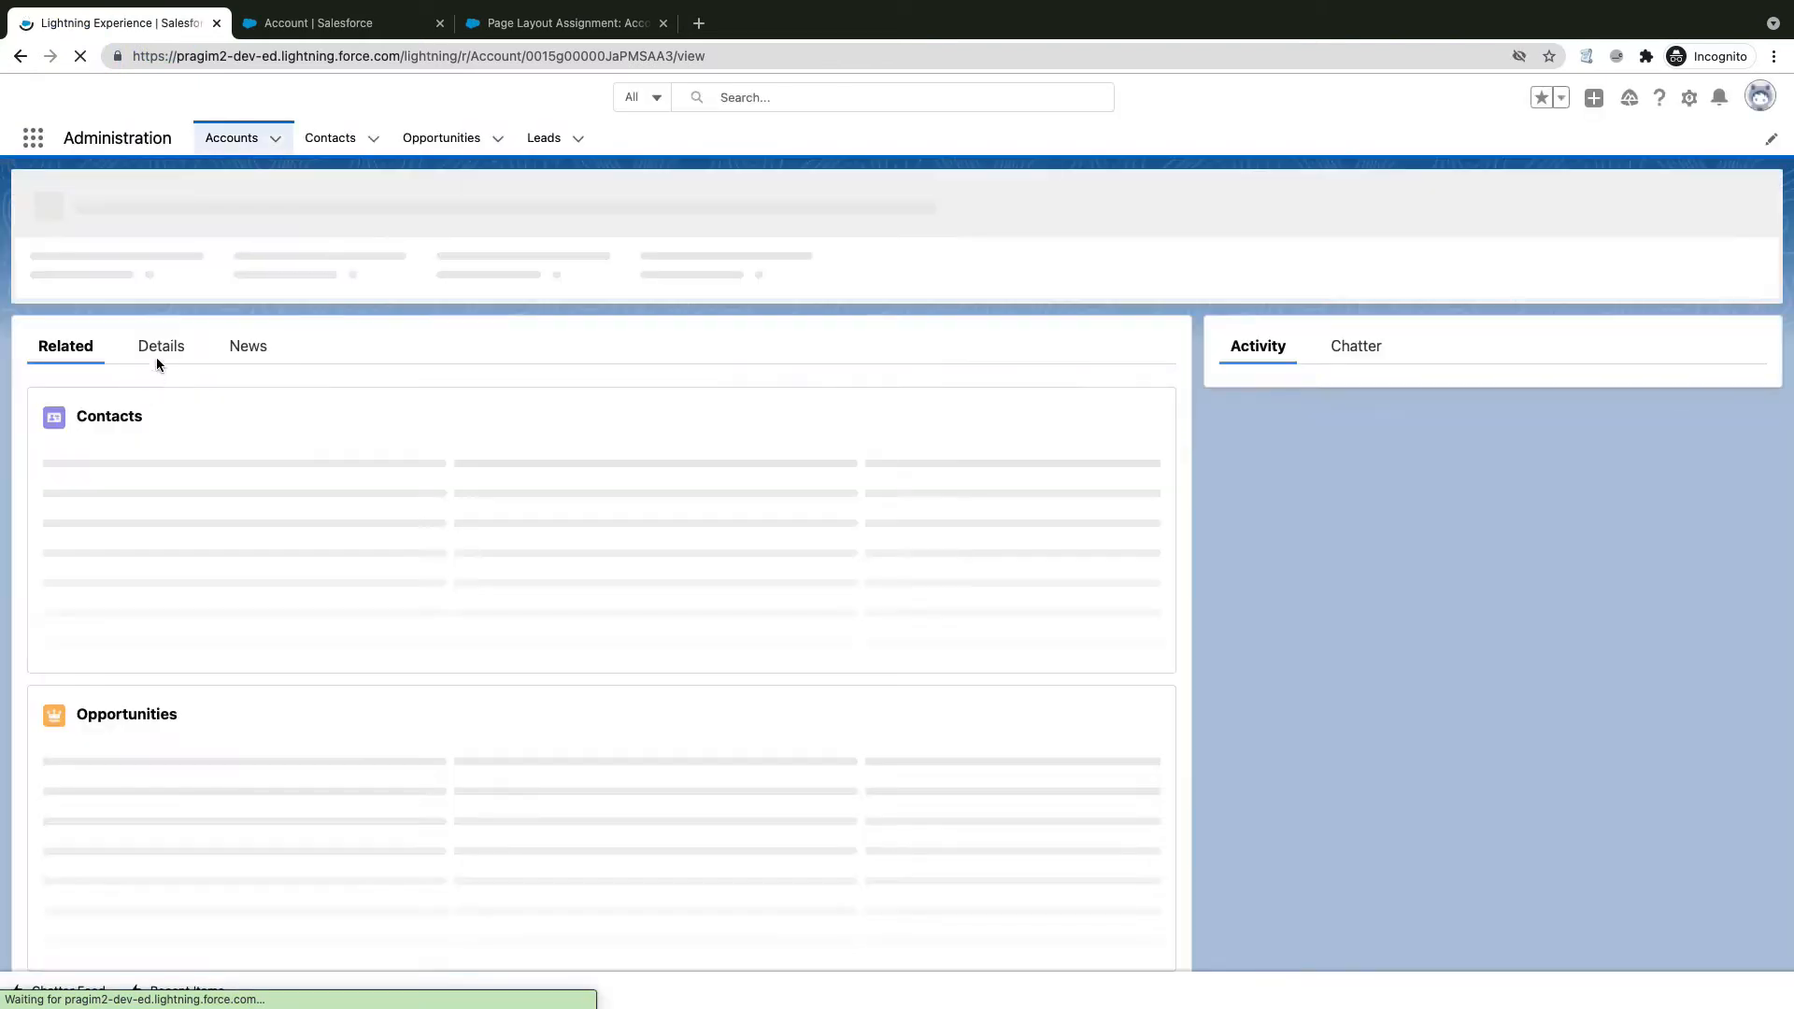
{"action": "left_click", "coordinate": [162, 342]}
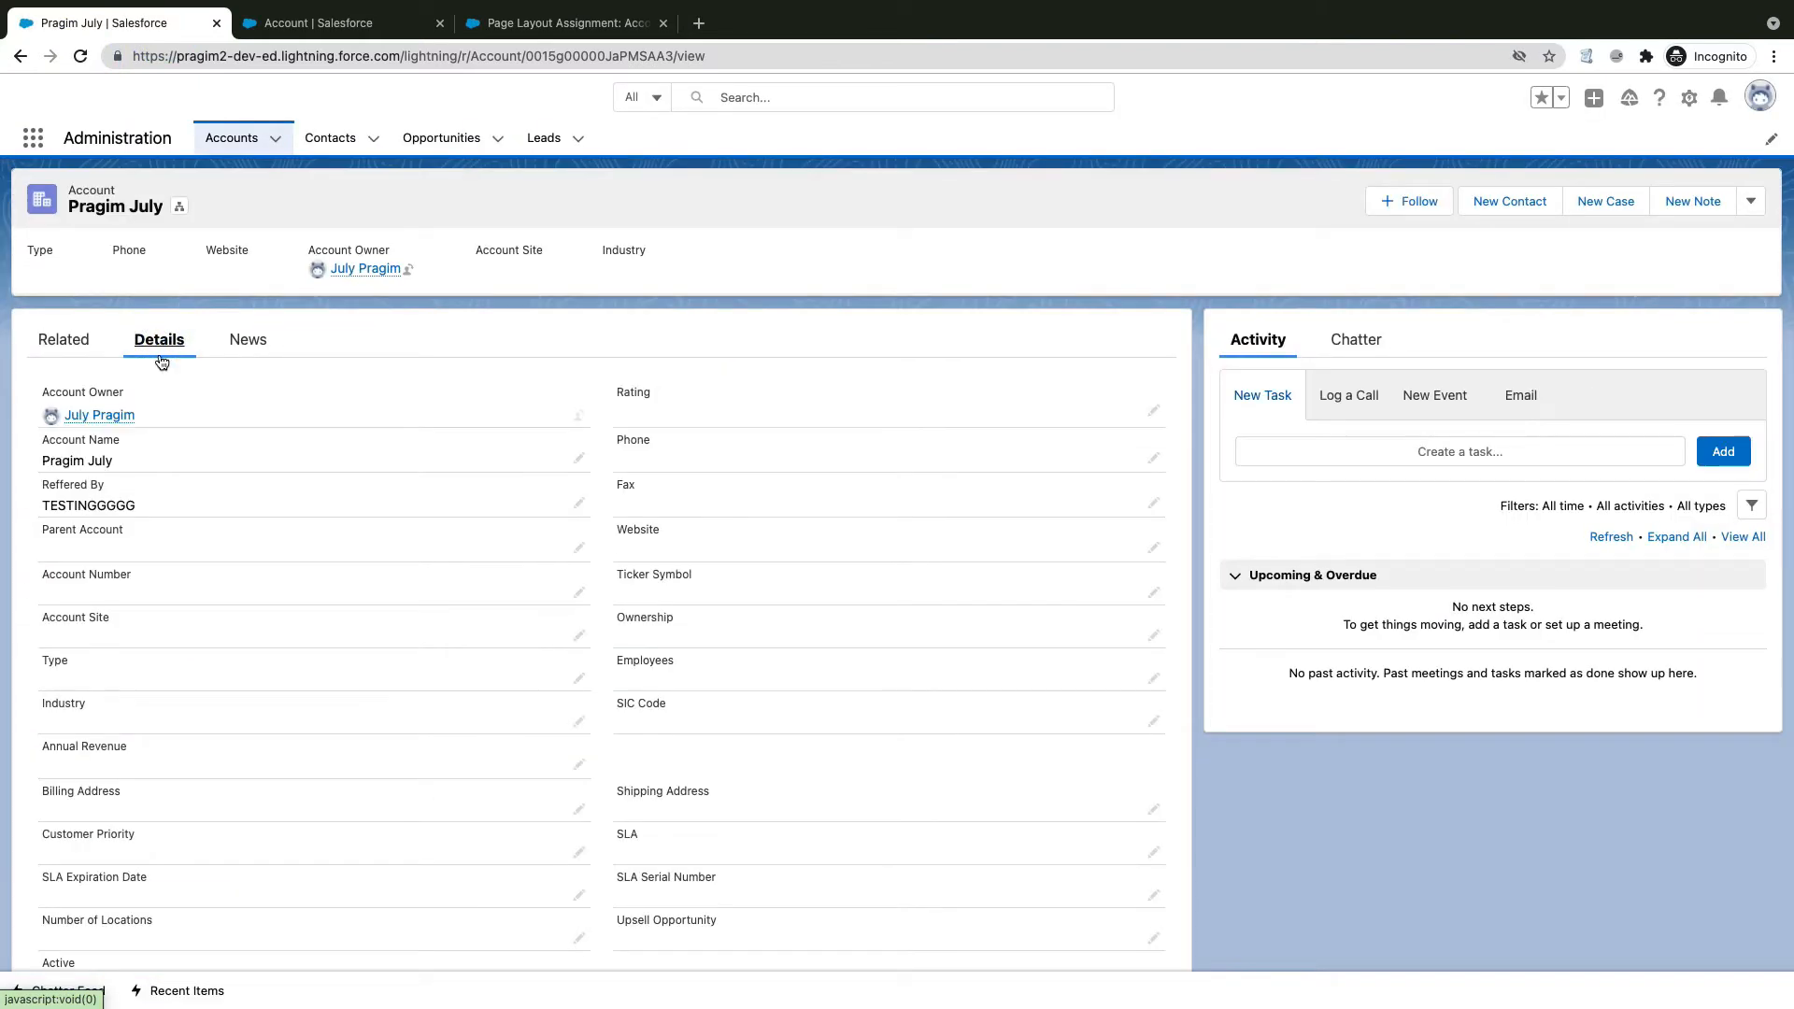
{"action": "left_click", "coordinate": [80, 57]}
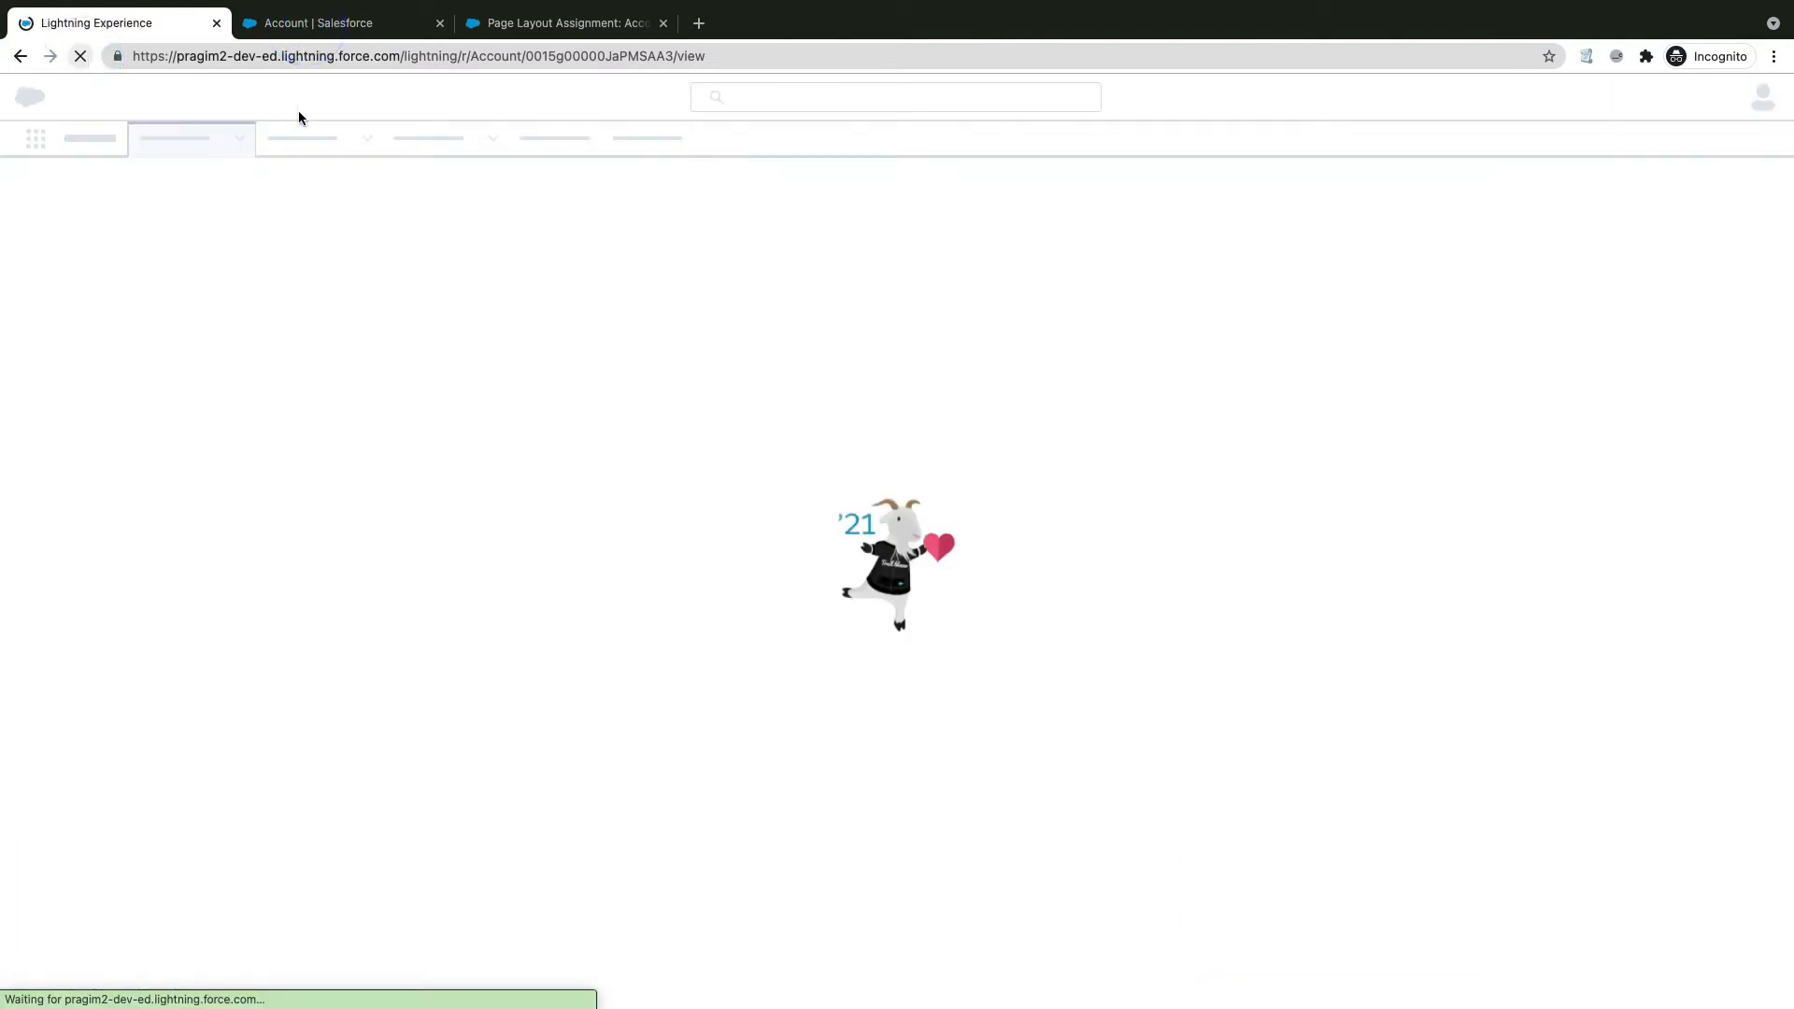
{"action": "key", "text": "ctrl+Tab"}
{"action": "left_click", "coordinate": [151, 29]}
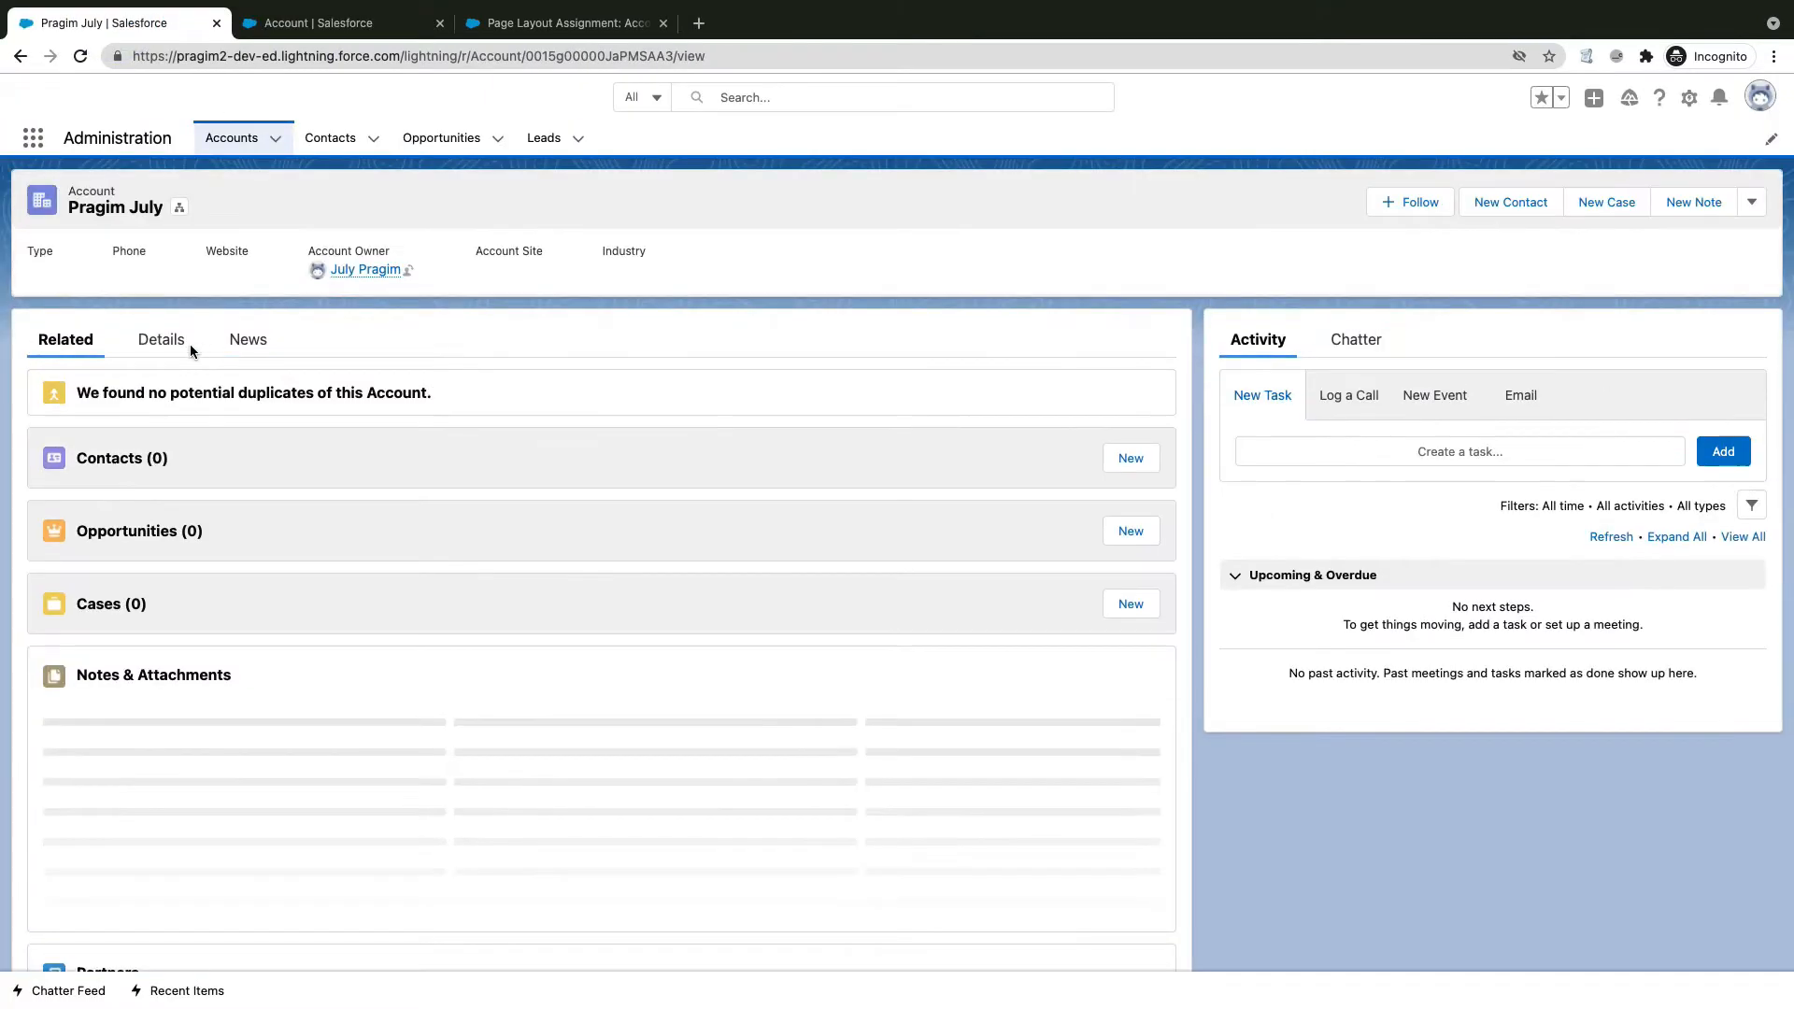
{"action": "left_click", "coordinate": [165, 342]}
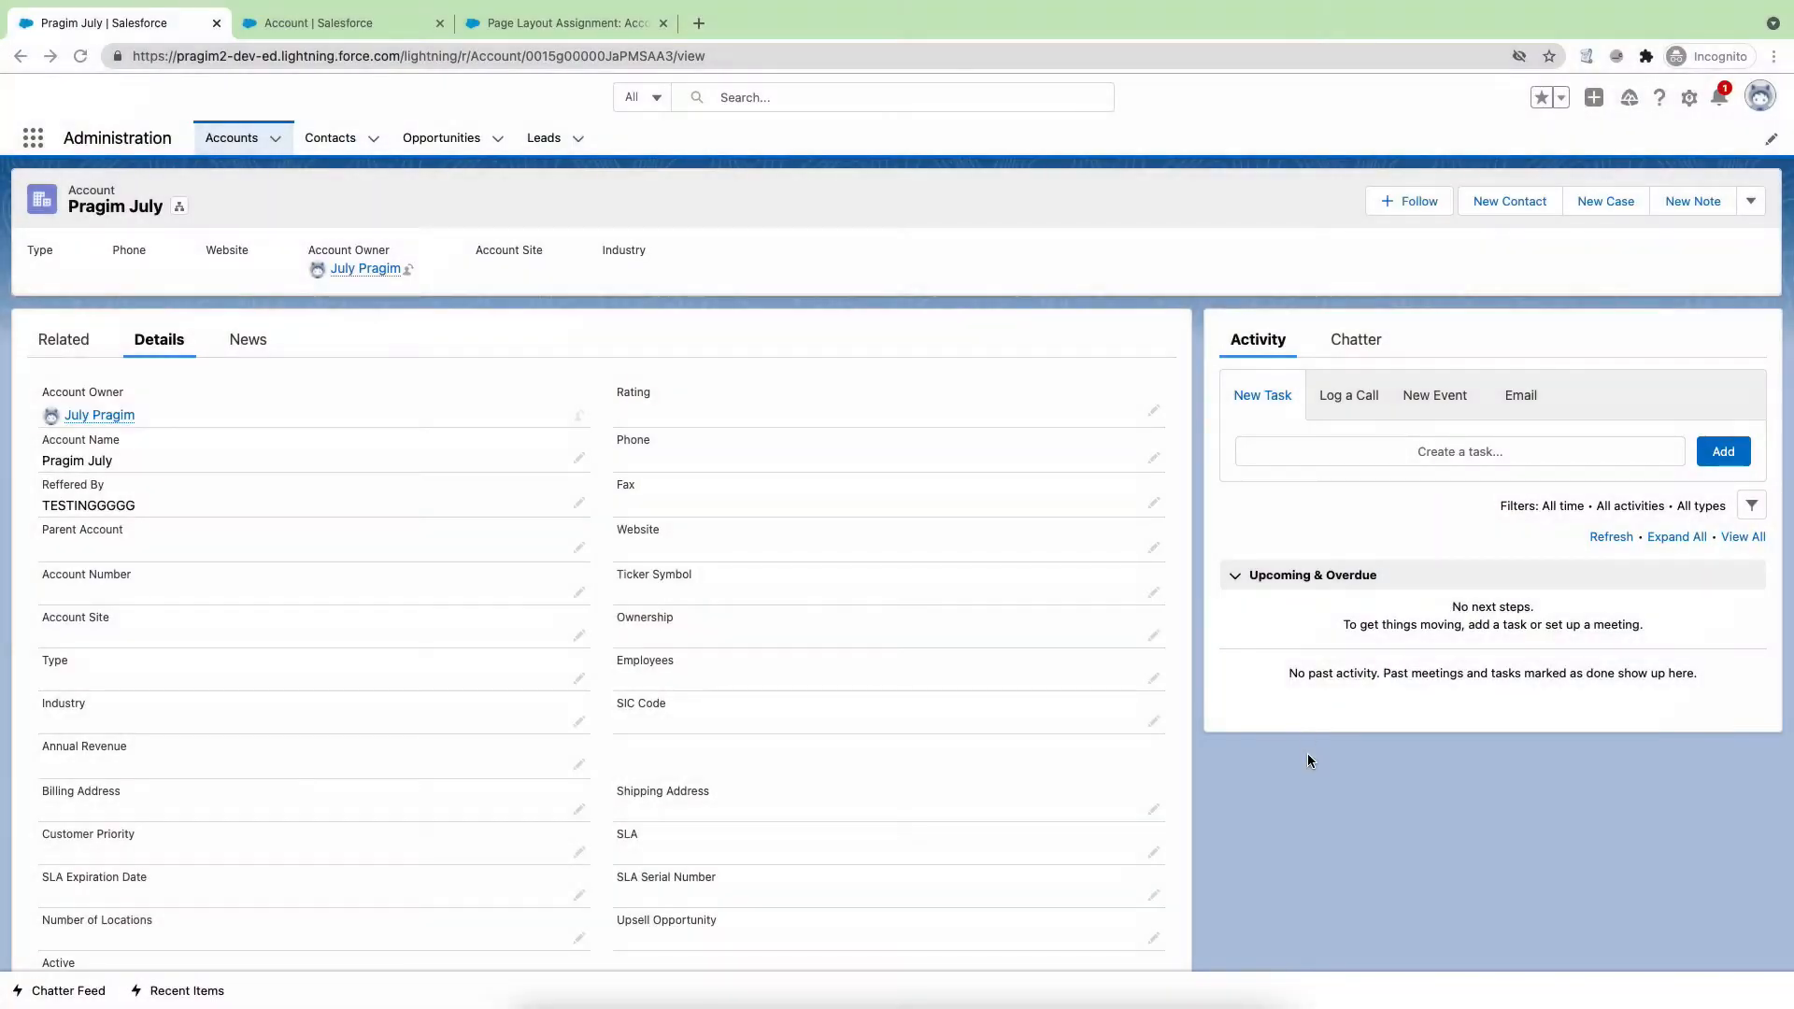
Step: Open the developer tools and run Empty Cache and Hard Reload on the account page
{"action": "right_click", "coordinate": [1310, 779]}
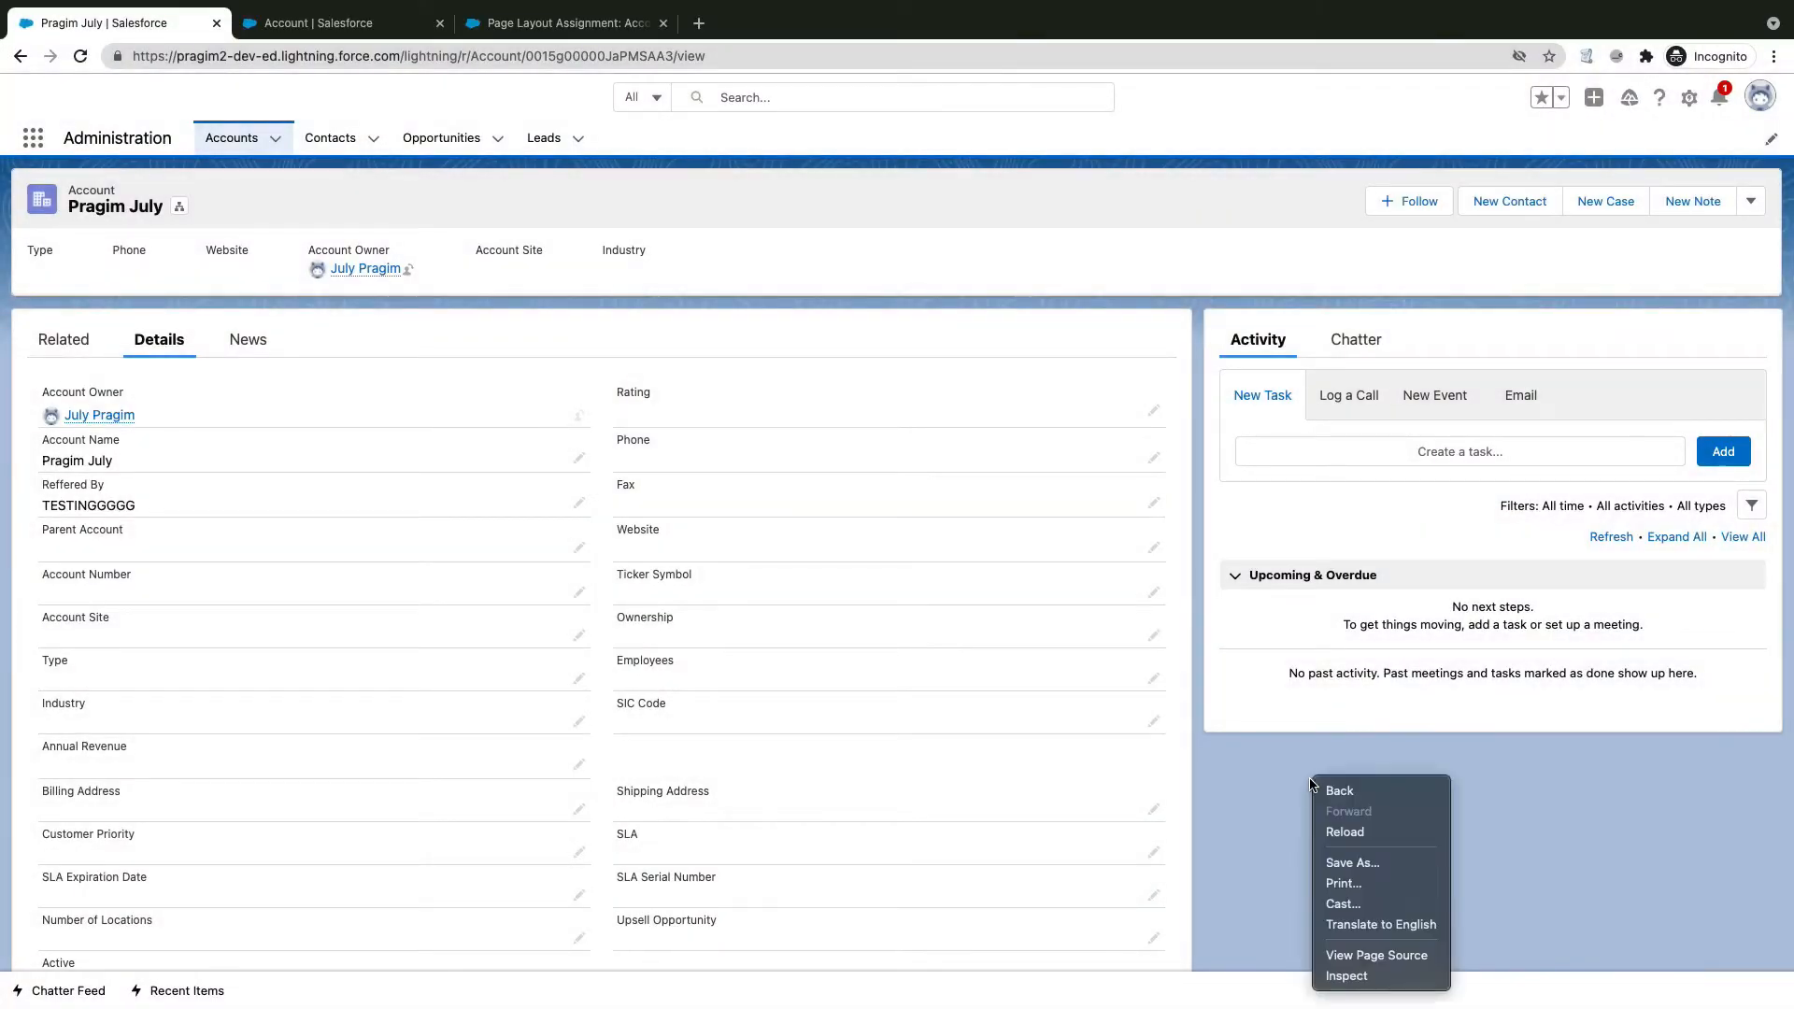
{"action": "left_click", "coordinate": [1360, 975]}
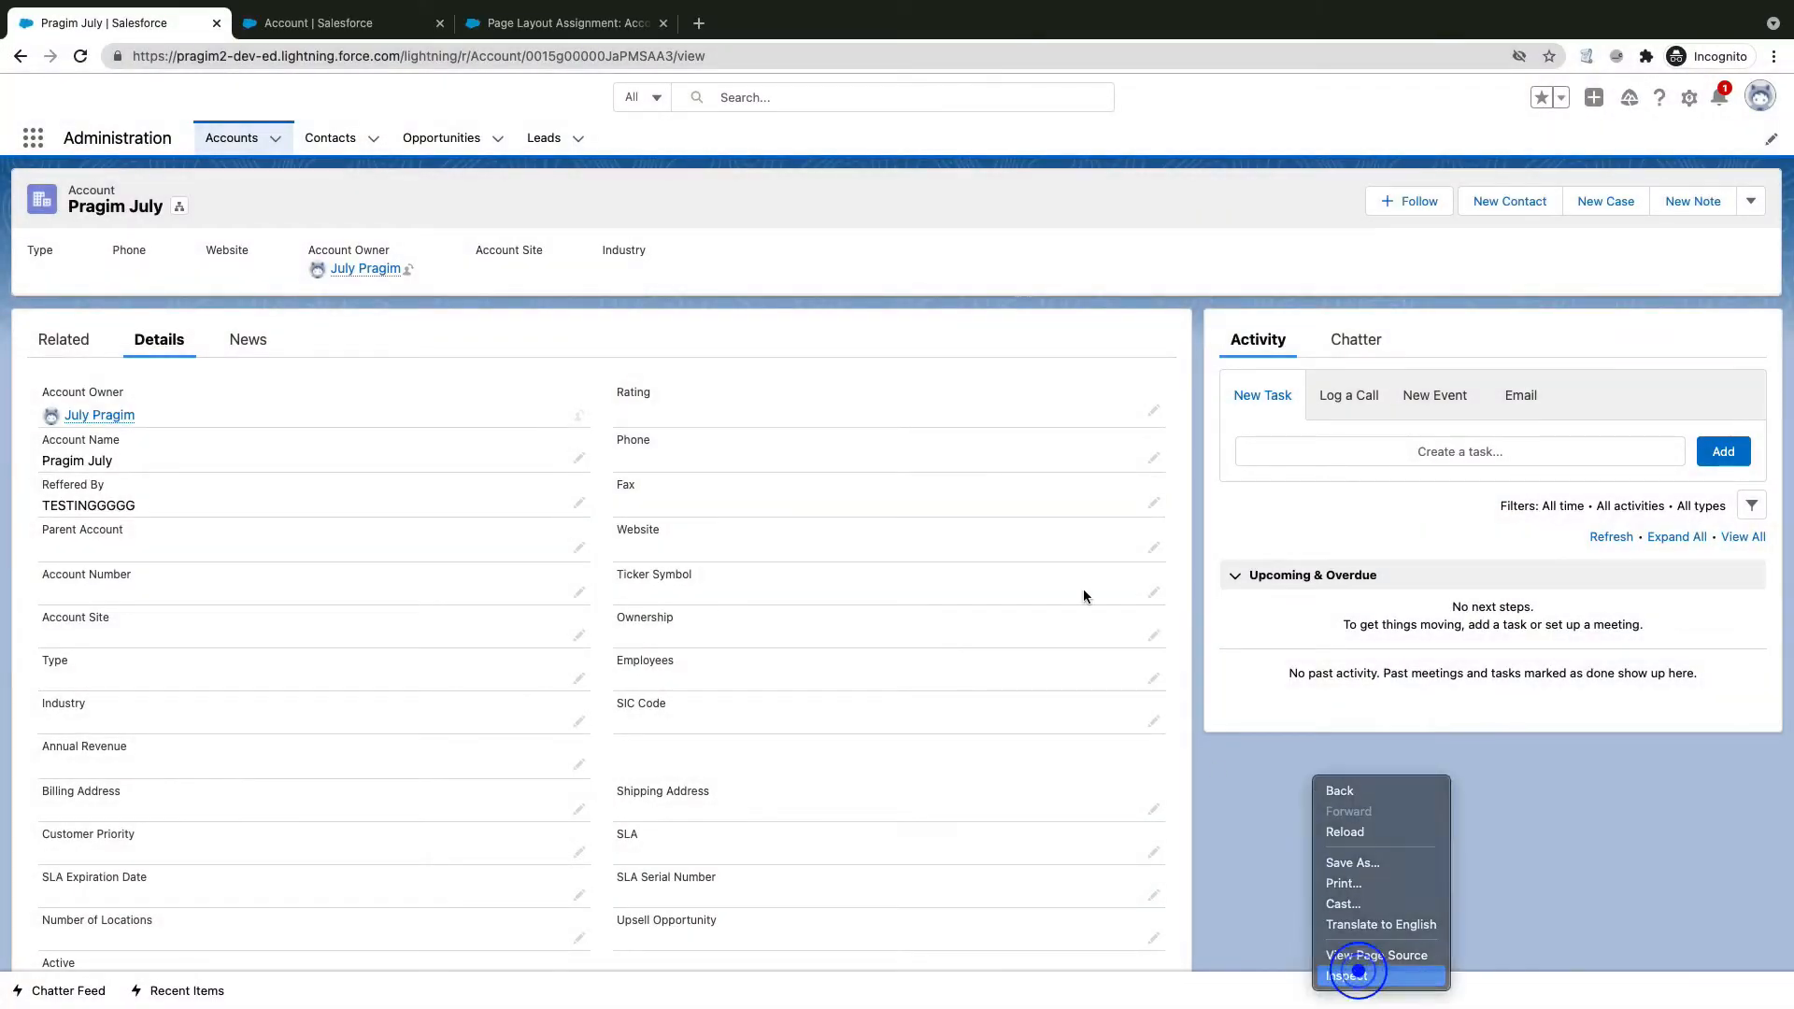
{"action": "right_click", "coordinate": [82, 55]}
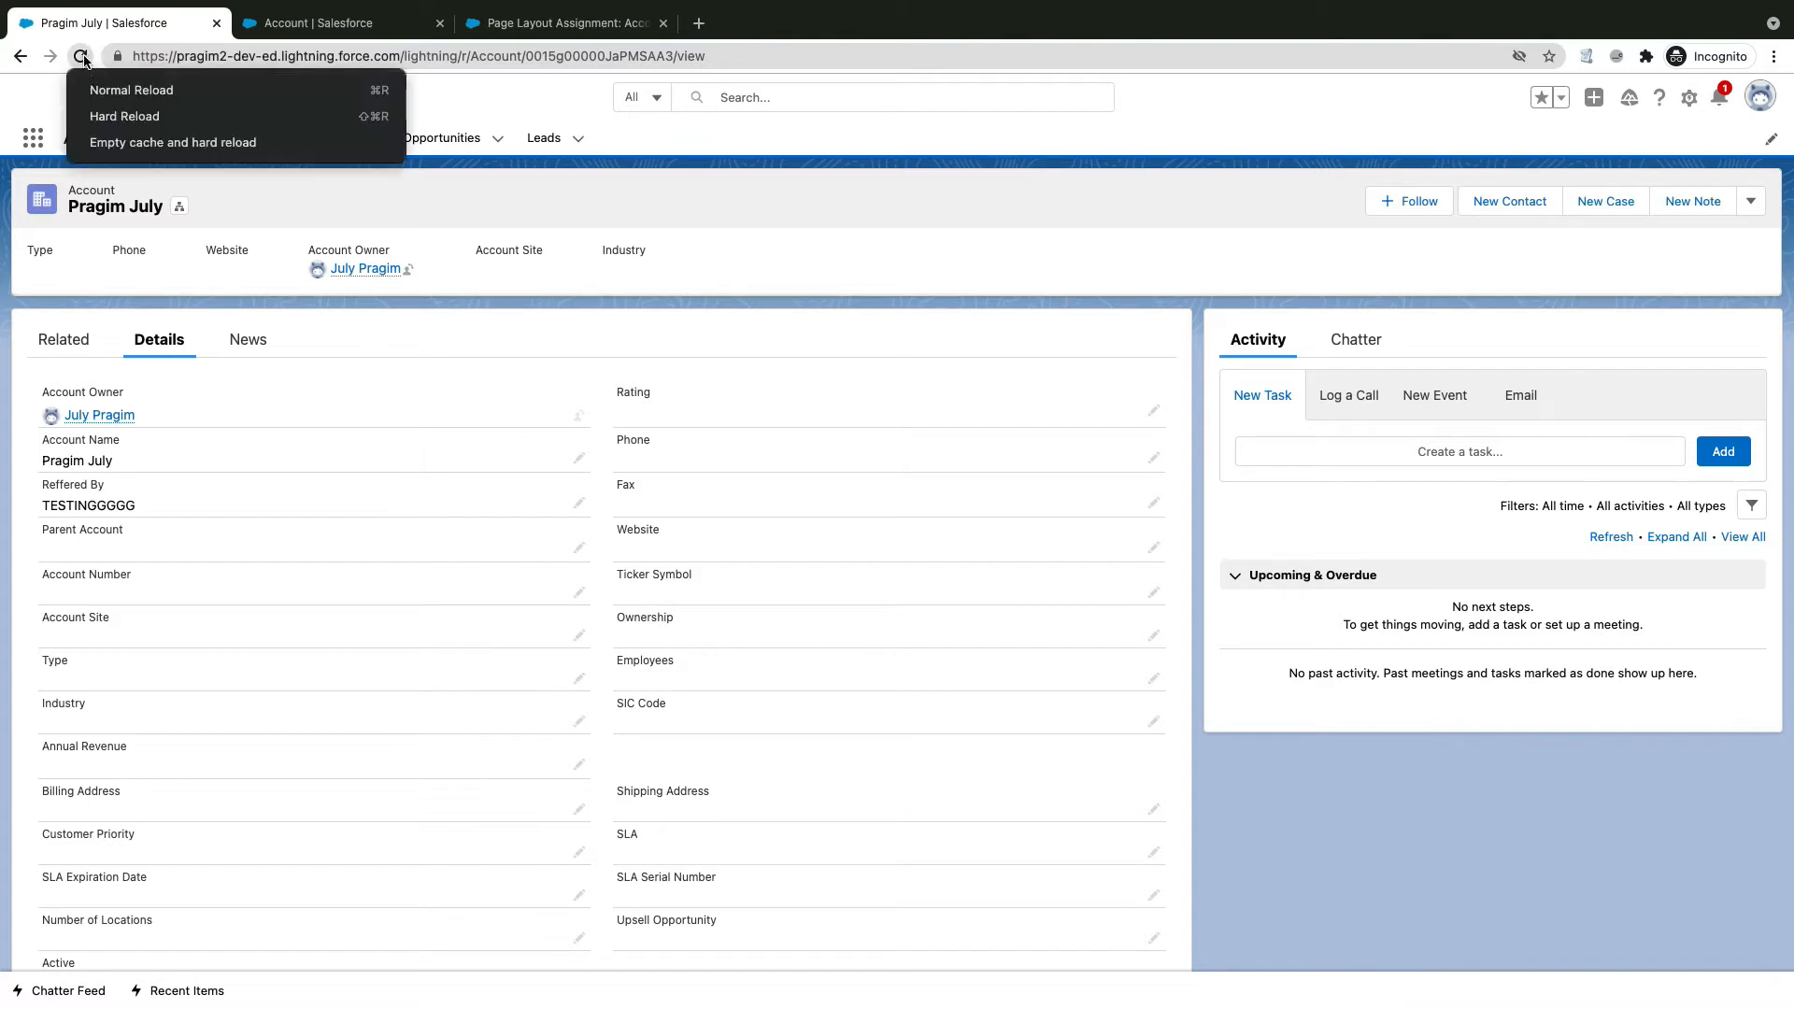
{"action": "left_click", "coordinate": [117, 141]}
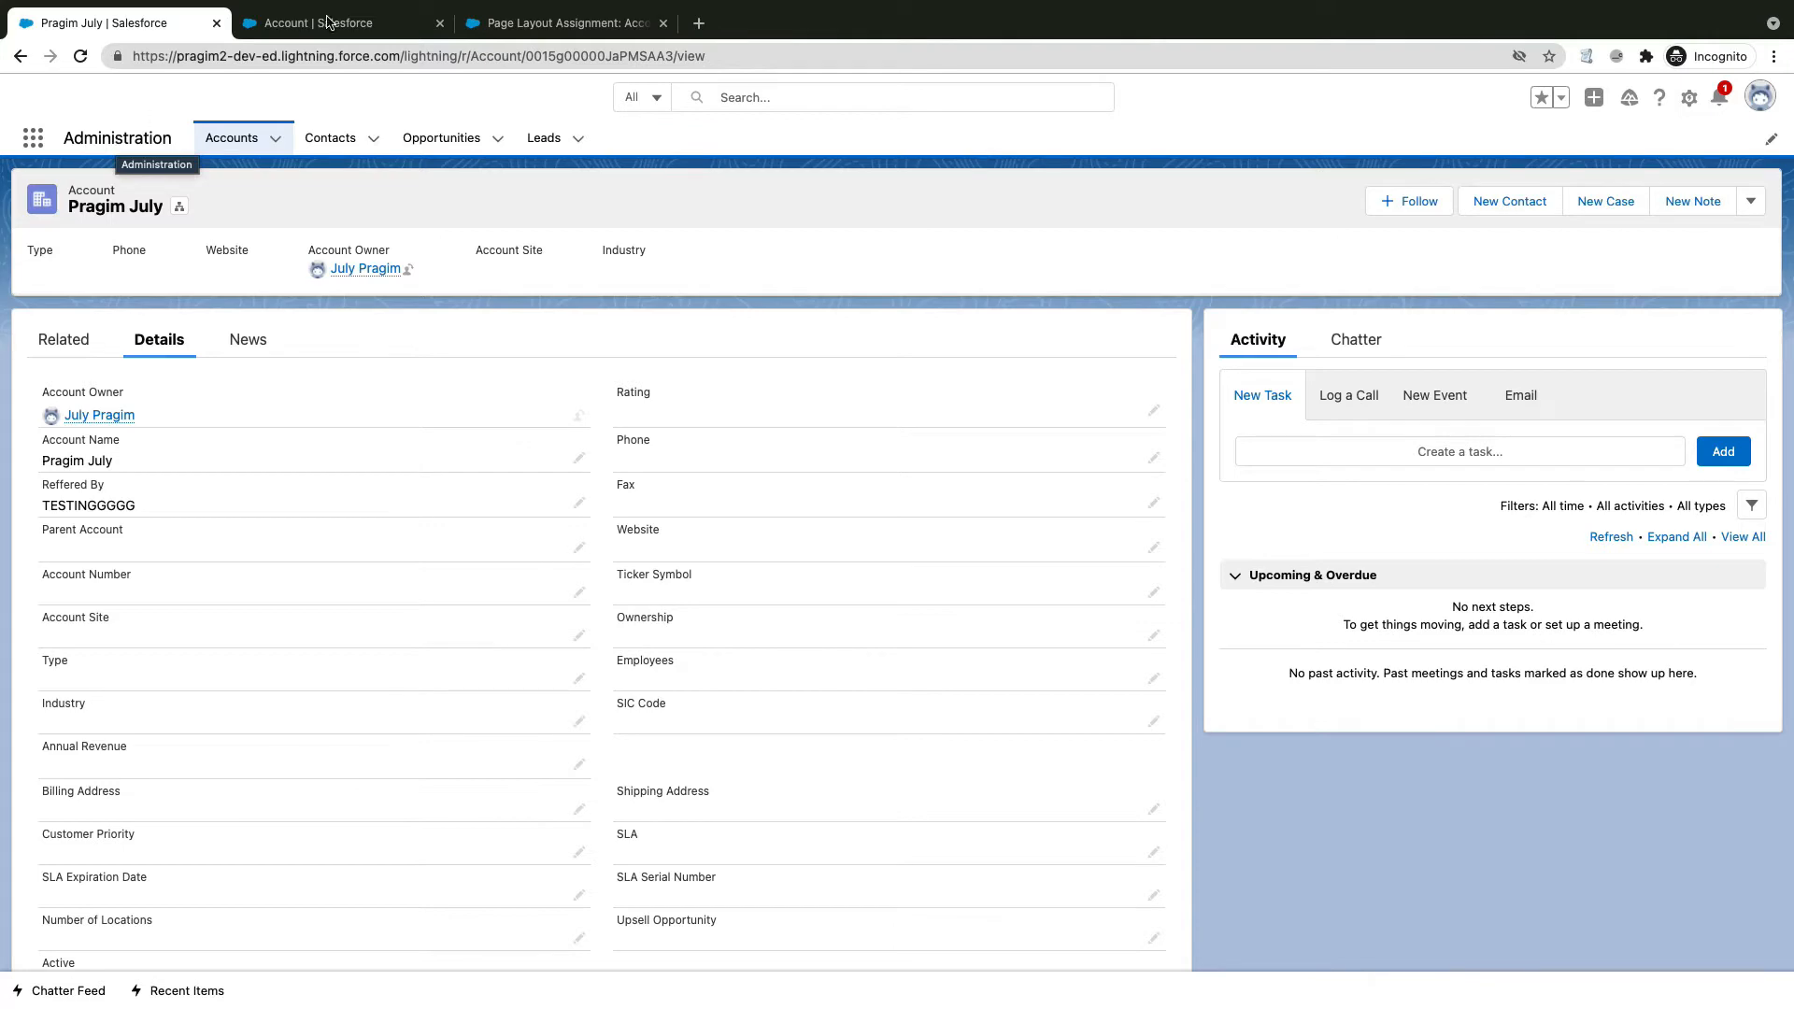
{"action": "left_click", "coordinate": [358, 23]}
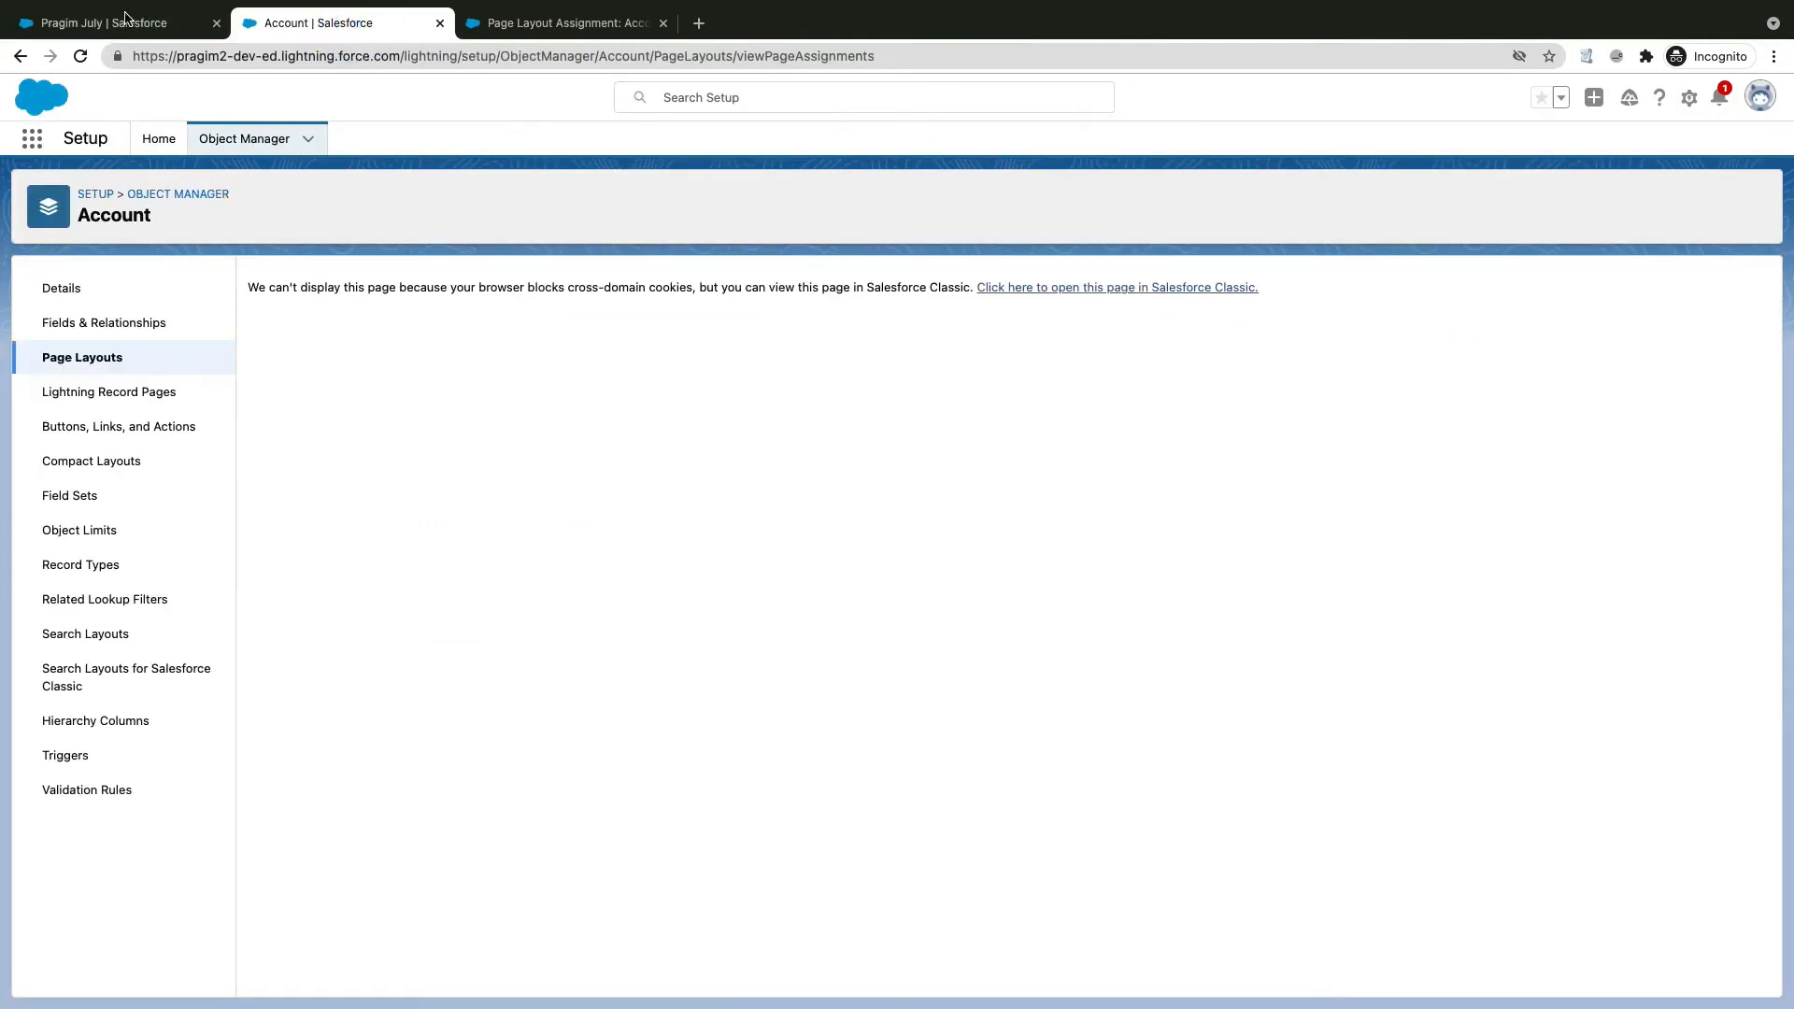
{"action": "left_click", "coordinate": [126, 17]}
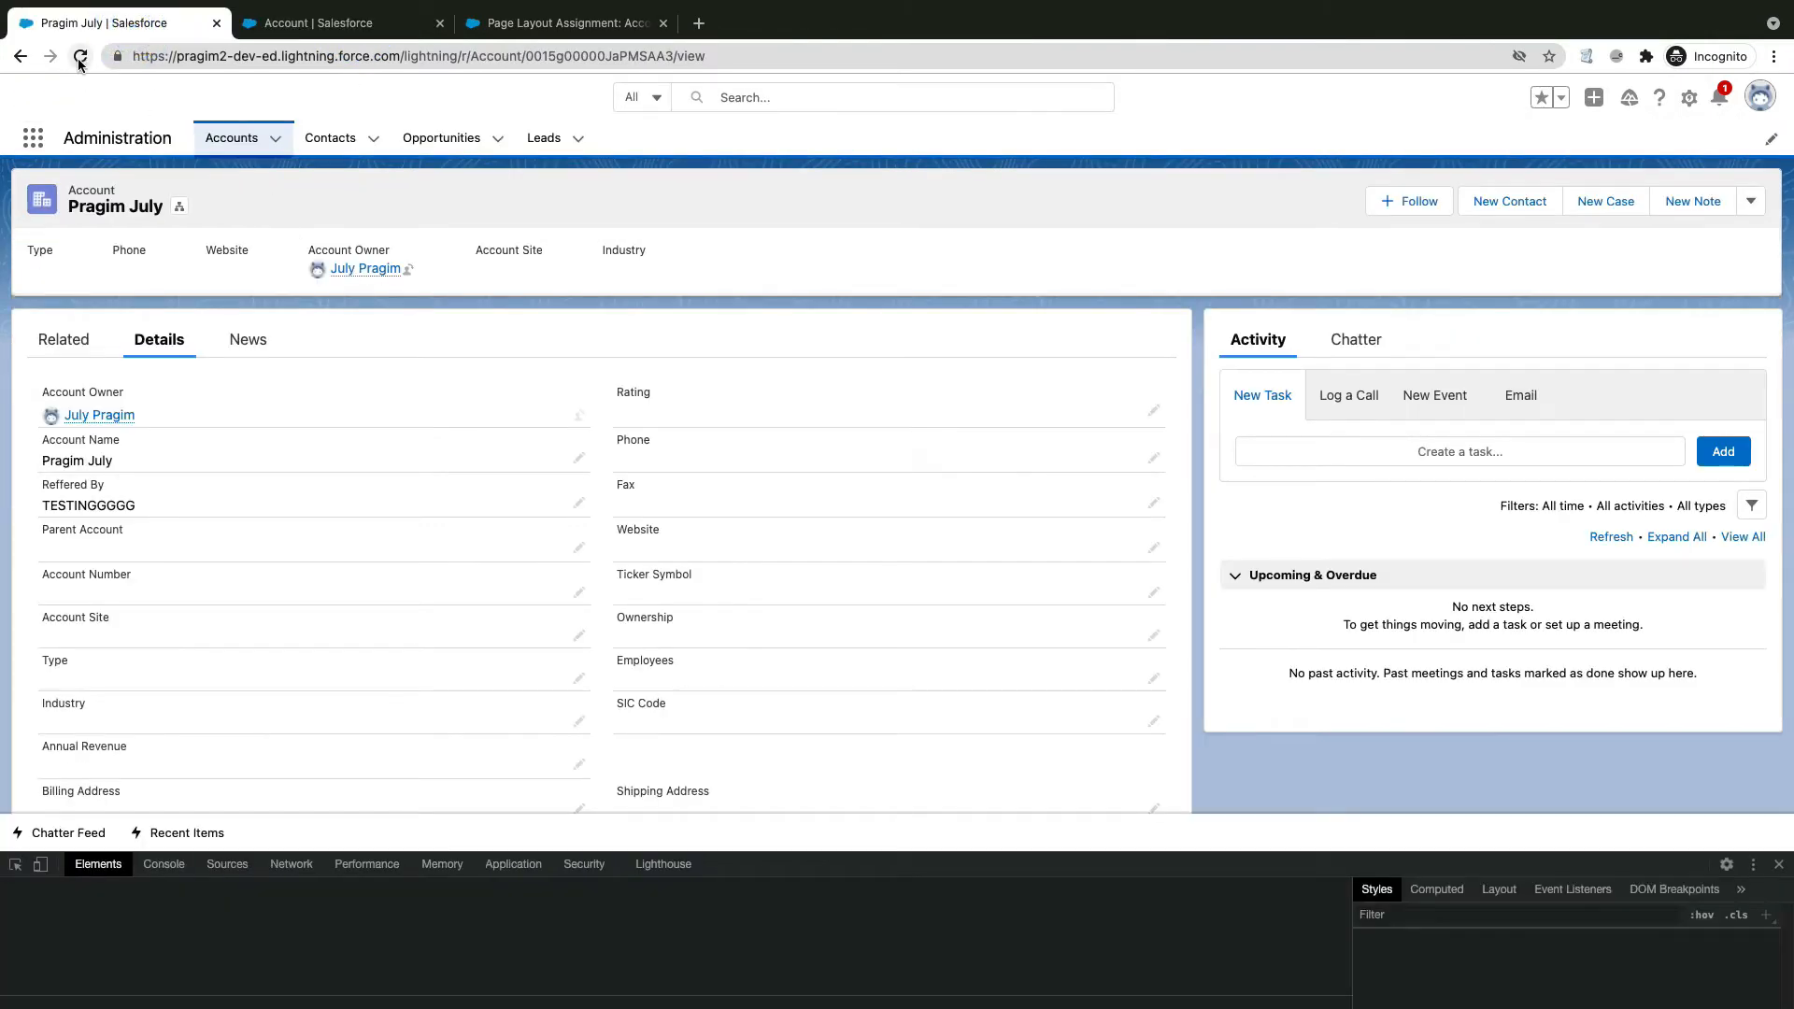
{"action": "right_click", "coordinate": [80, 62]}
{"action": "left_click", "coordinate": [149, 142]}
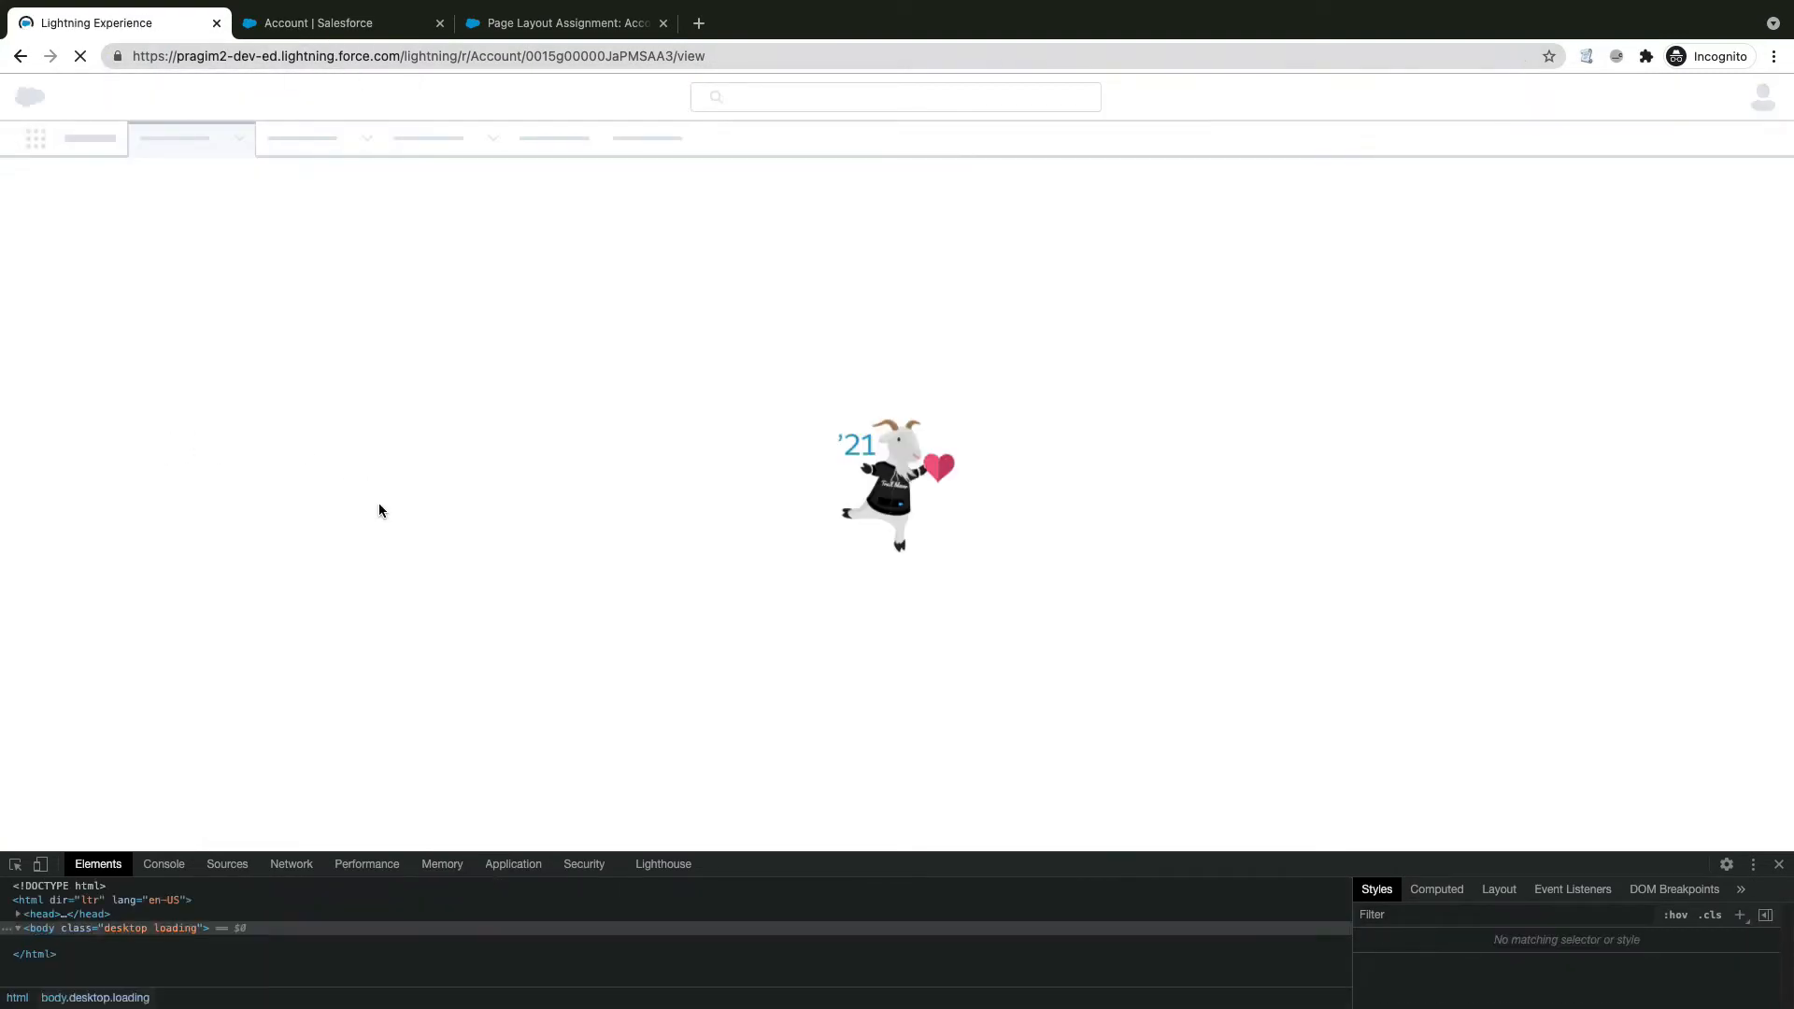
Step: Recheck the account's Details after the hard reload and close the developer tools
{"action": "left_click", "coordinate": [522, 34]}
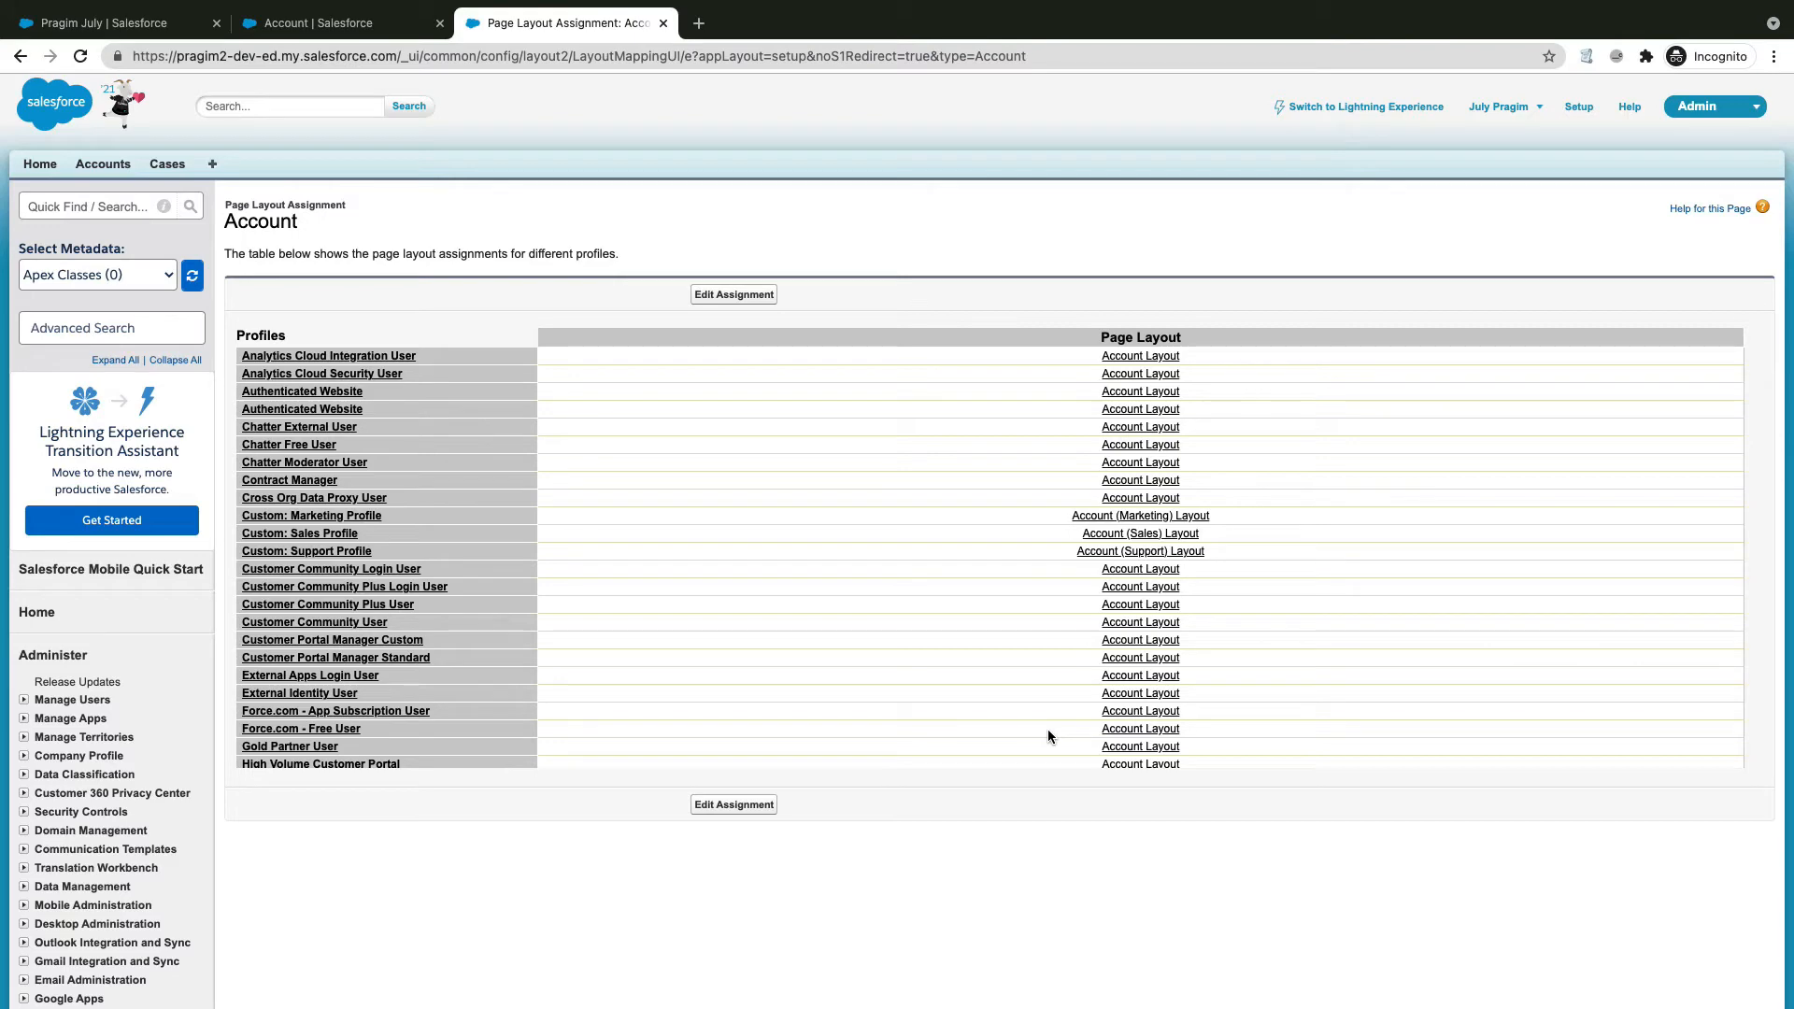
{"action": "left_click", "coordinate": [145, 23]}
{"action": "left_click", "coordinate": [171, 341]}
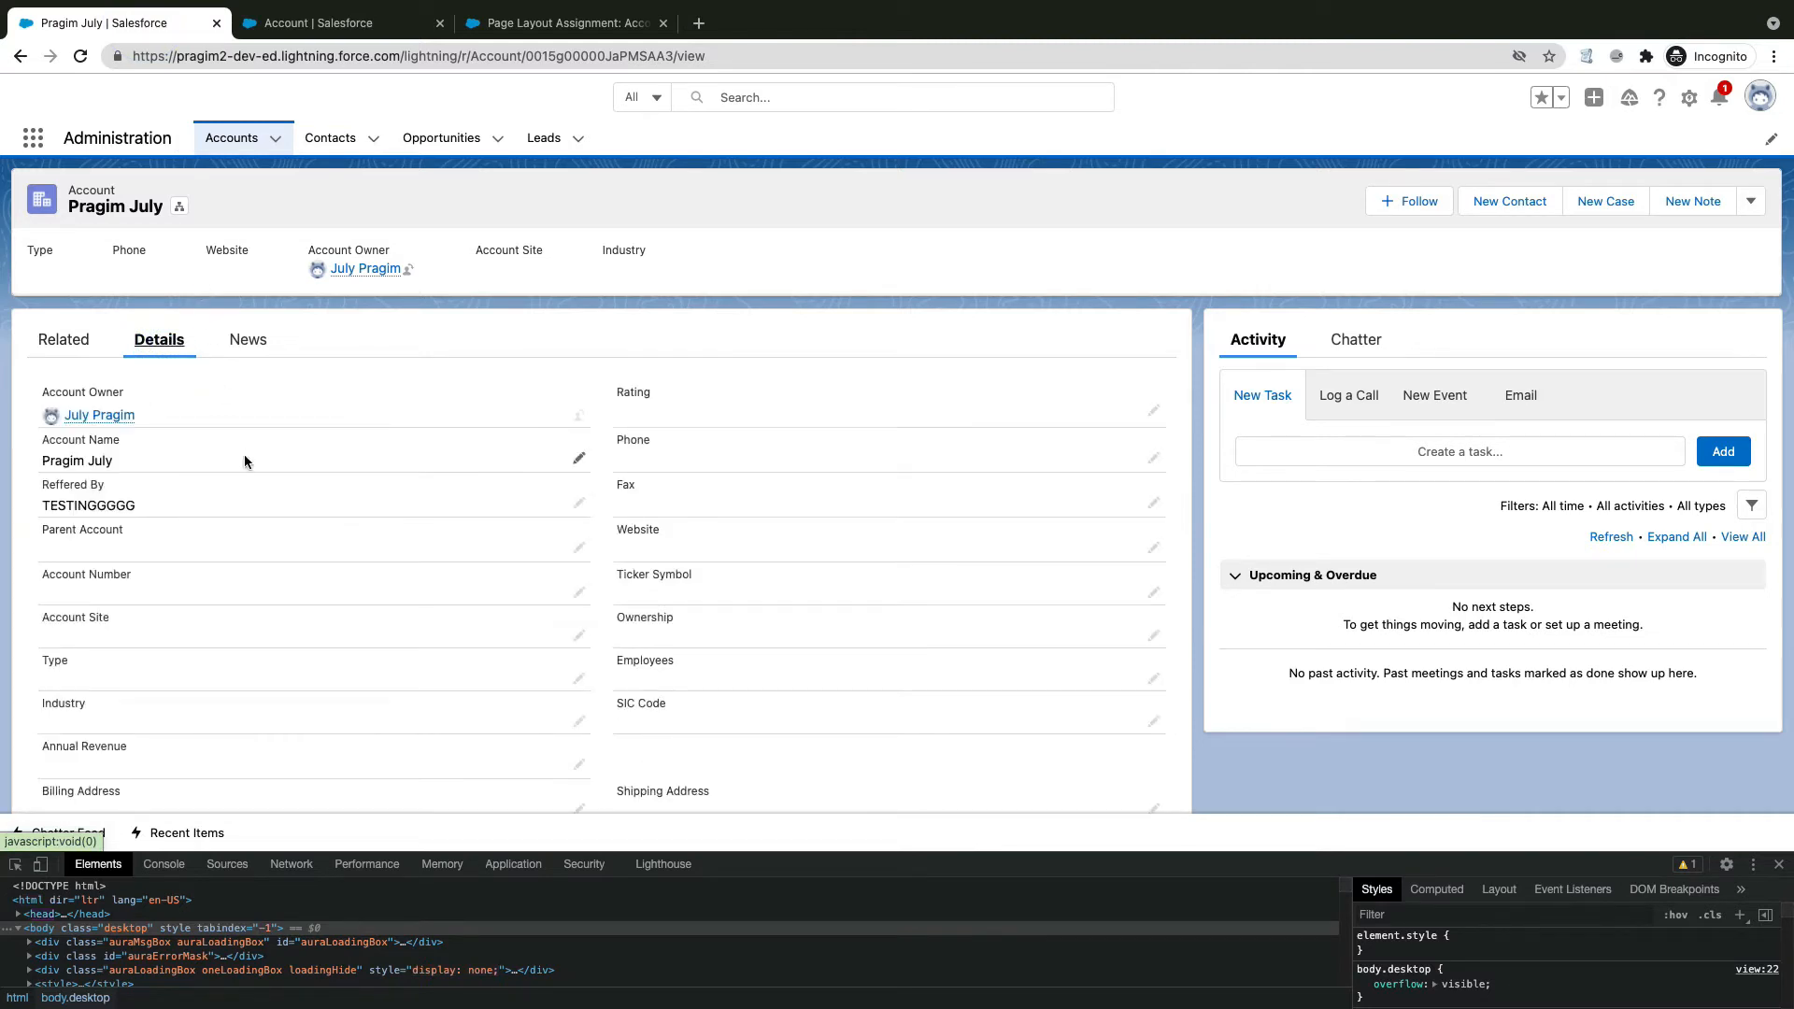
{"action": "scroll", "coordinate": [244, 454], "scroll_direction": "down", "scroll_amount": 4}
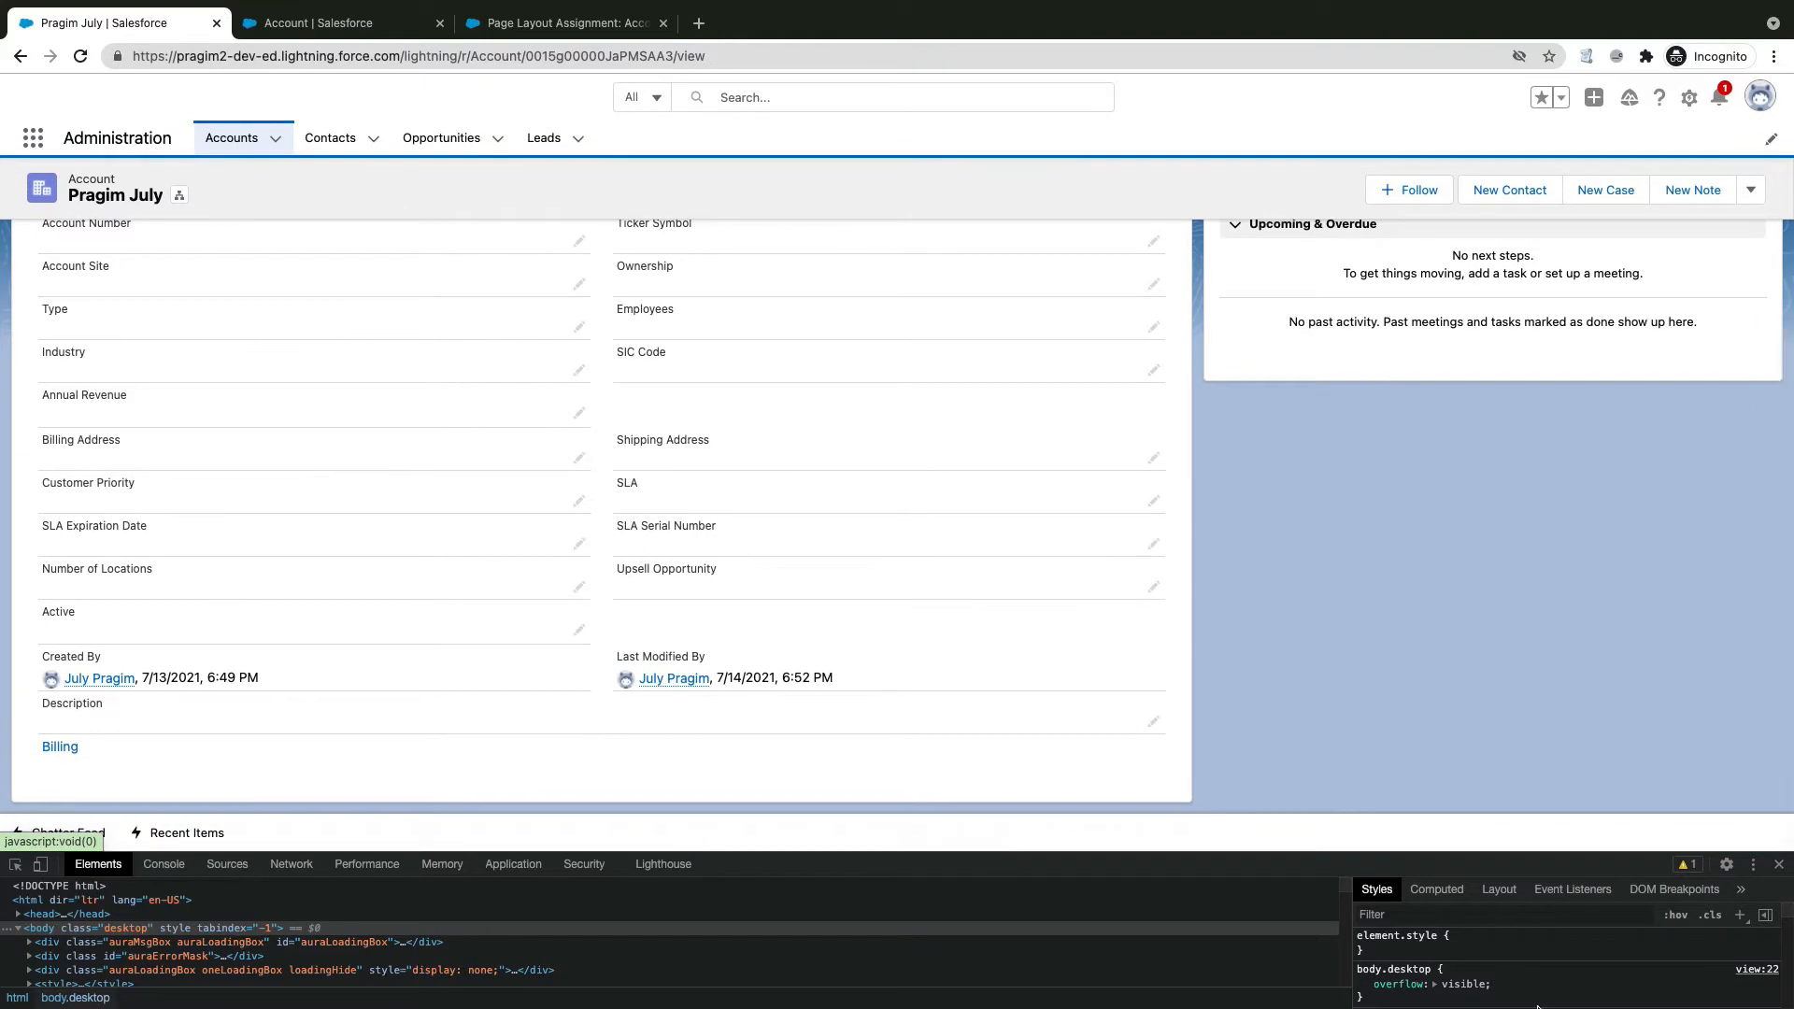
{"action": "left_click", "coordinate": [1779, 864]}
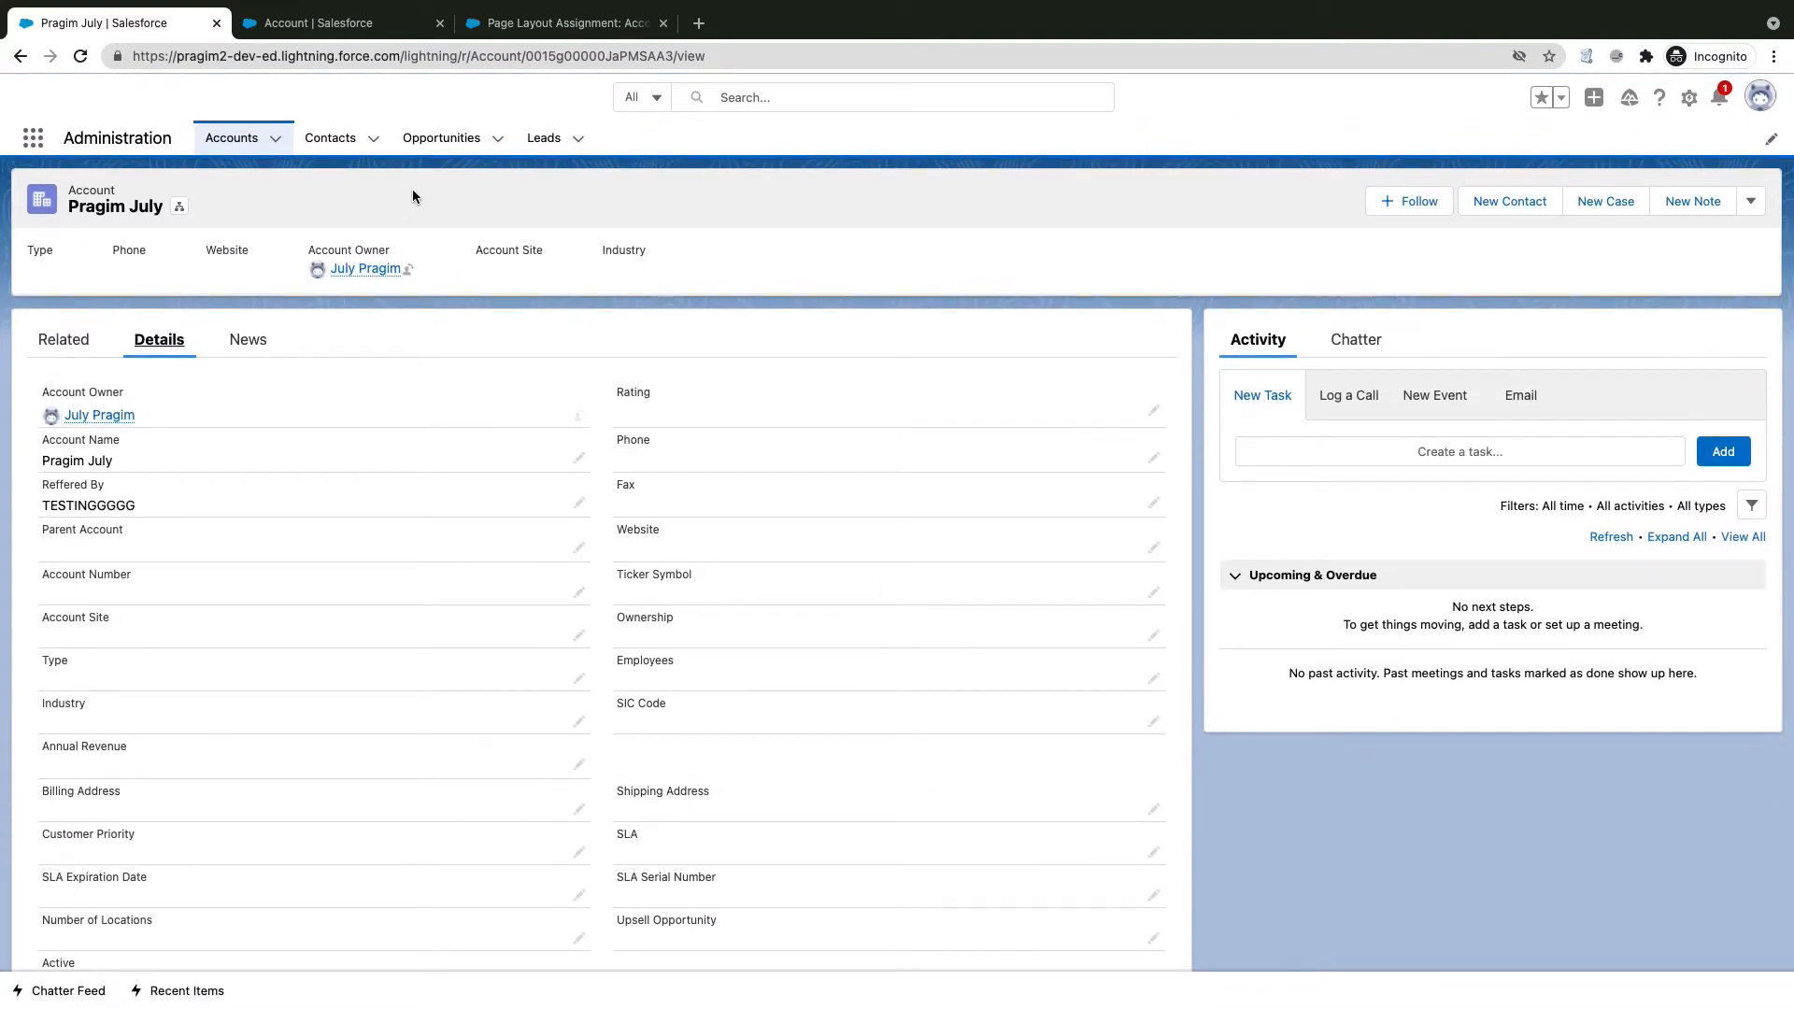
{"action": "left_click", "coordinate": [64, 340]}
{"action": "left_click", "coordinate": [160, 341]}
Step: Close the Page Layout Assignment and Object Manager setup tabs
{"action": "left_click", "coordinate": [548, 24]}
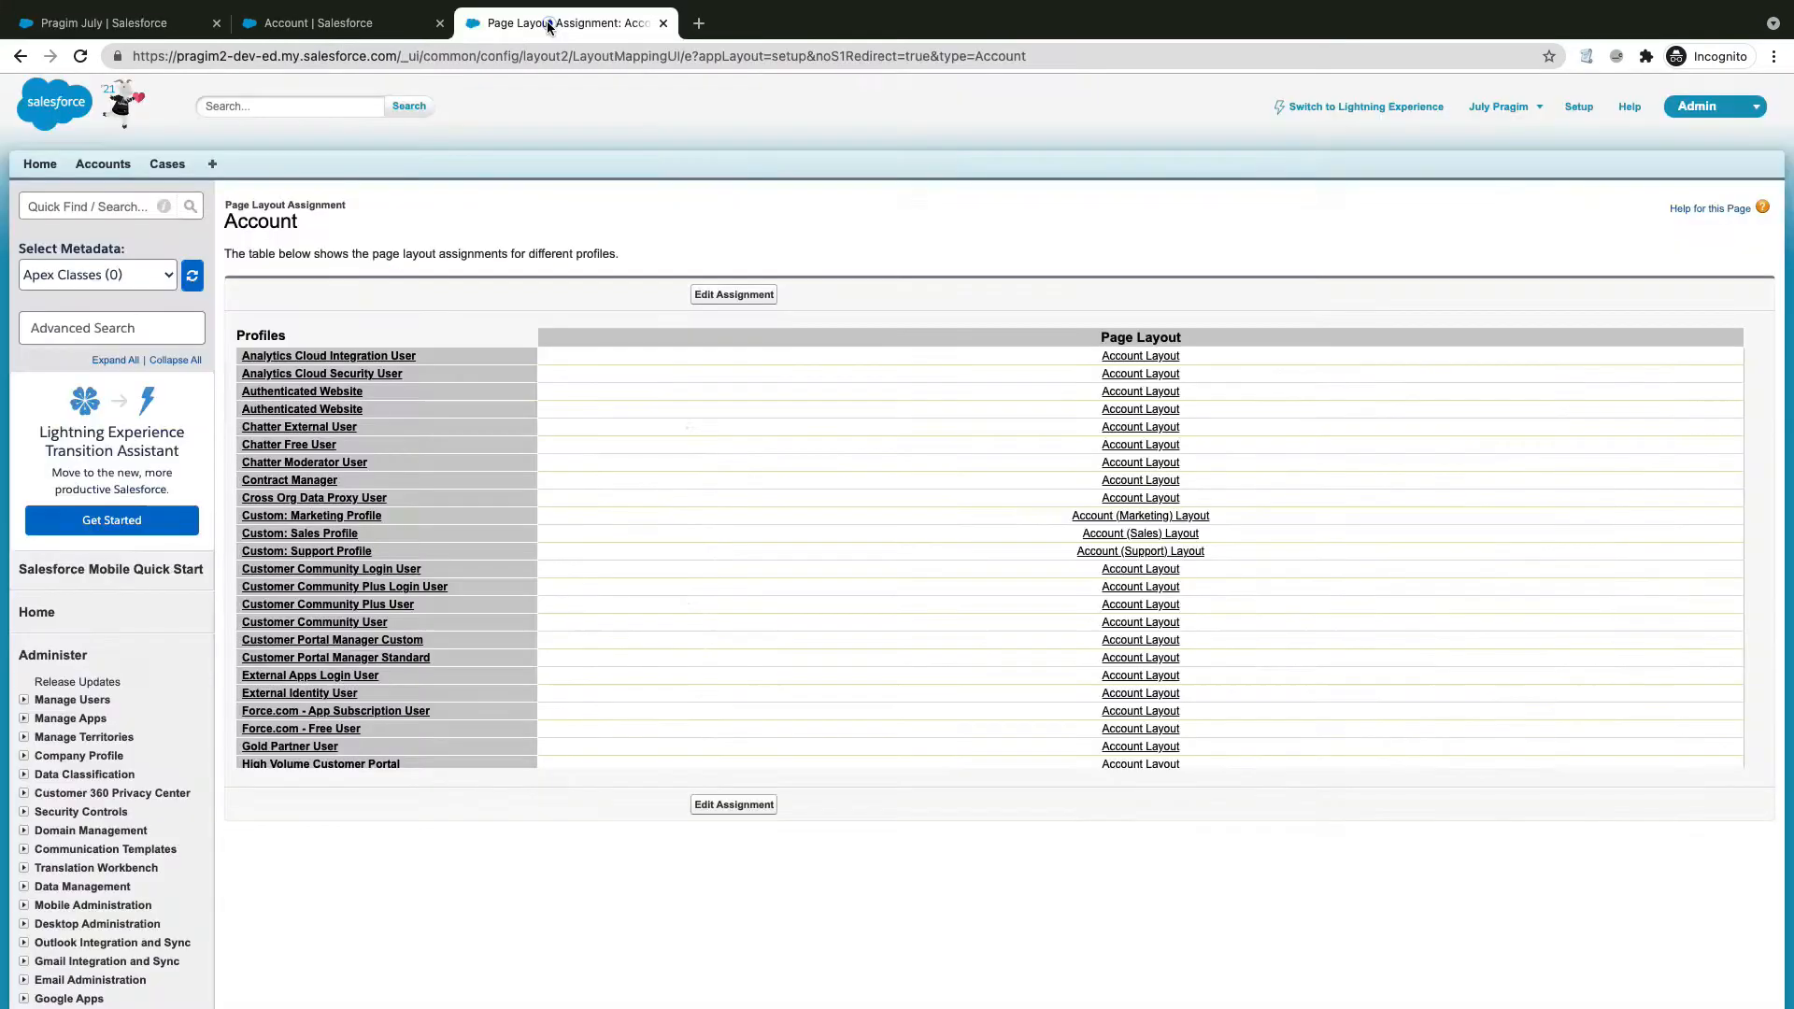
{"action": "left_click", "coordinate": [663, 23]}
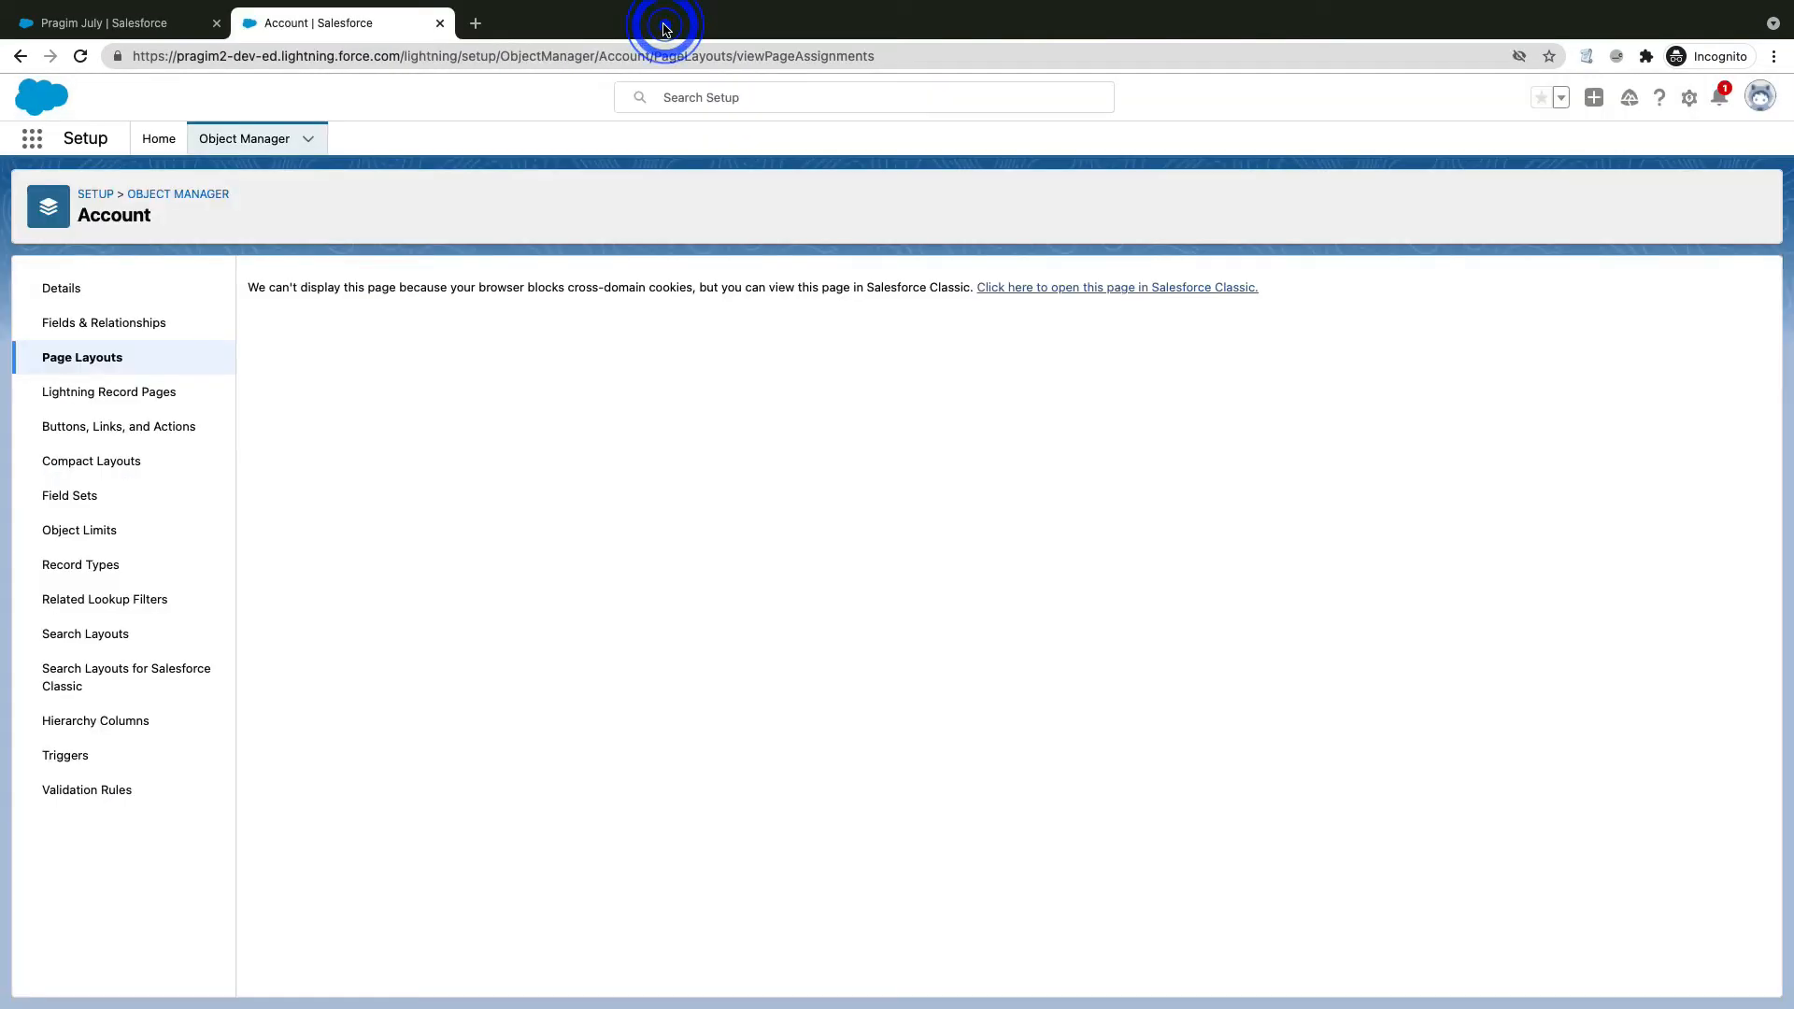
{"action": "left_click", "coordinate": [440, 24]}
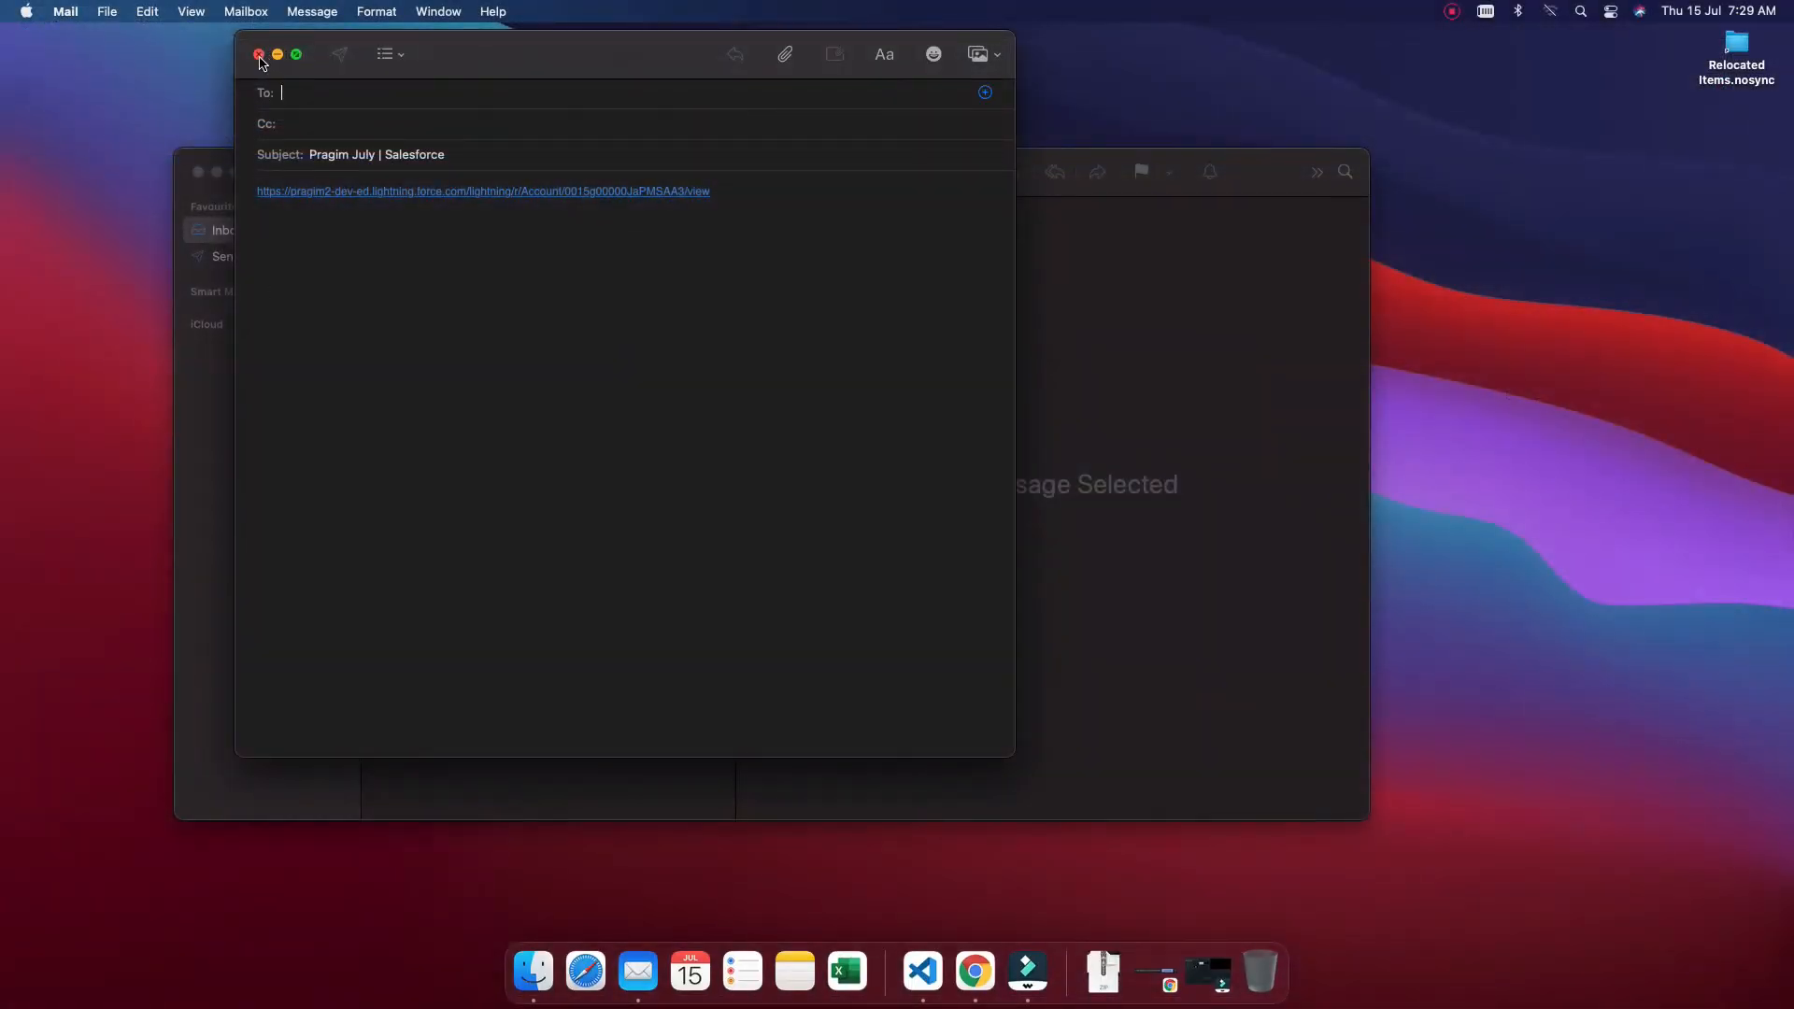
Step: Discard the Pragim July link draft without saving and close the Mail window
{"action": "left_click", "coordinate": [260, 56]}
{"action": "left_click", "coordinate": [623, 478]}
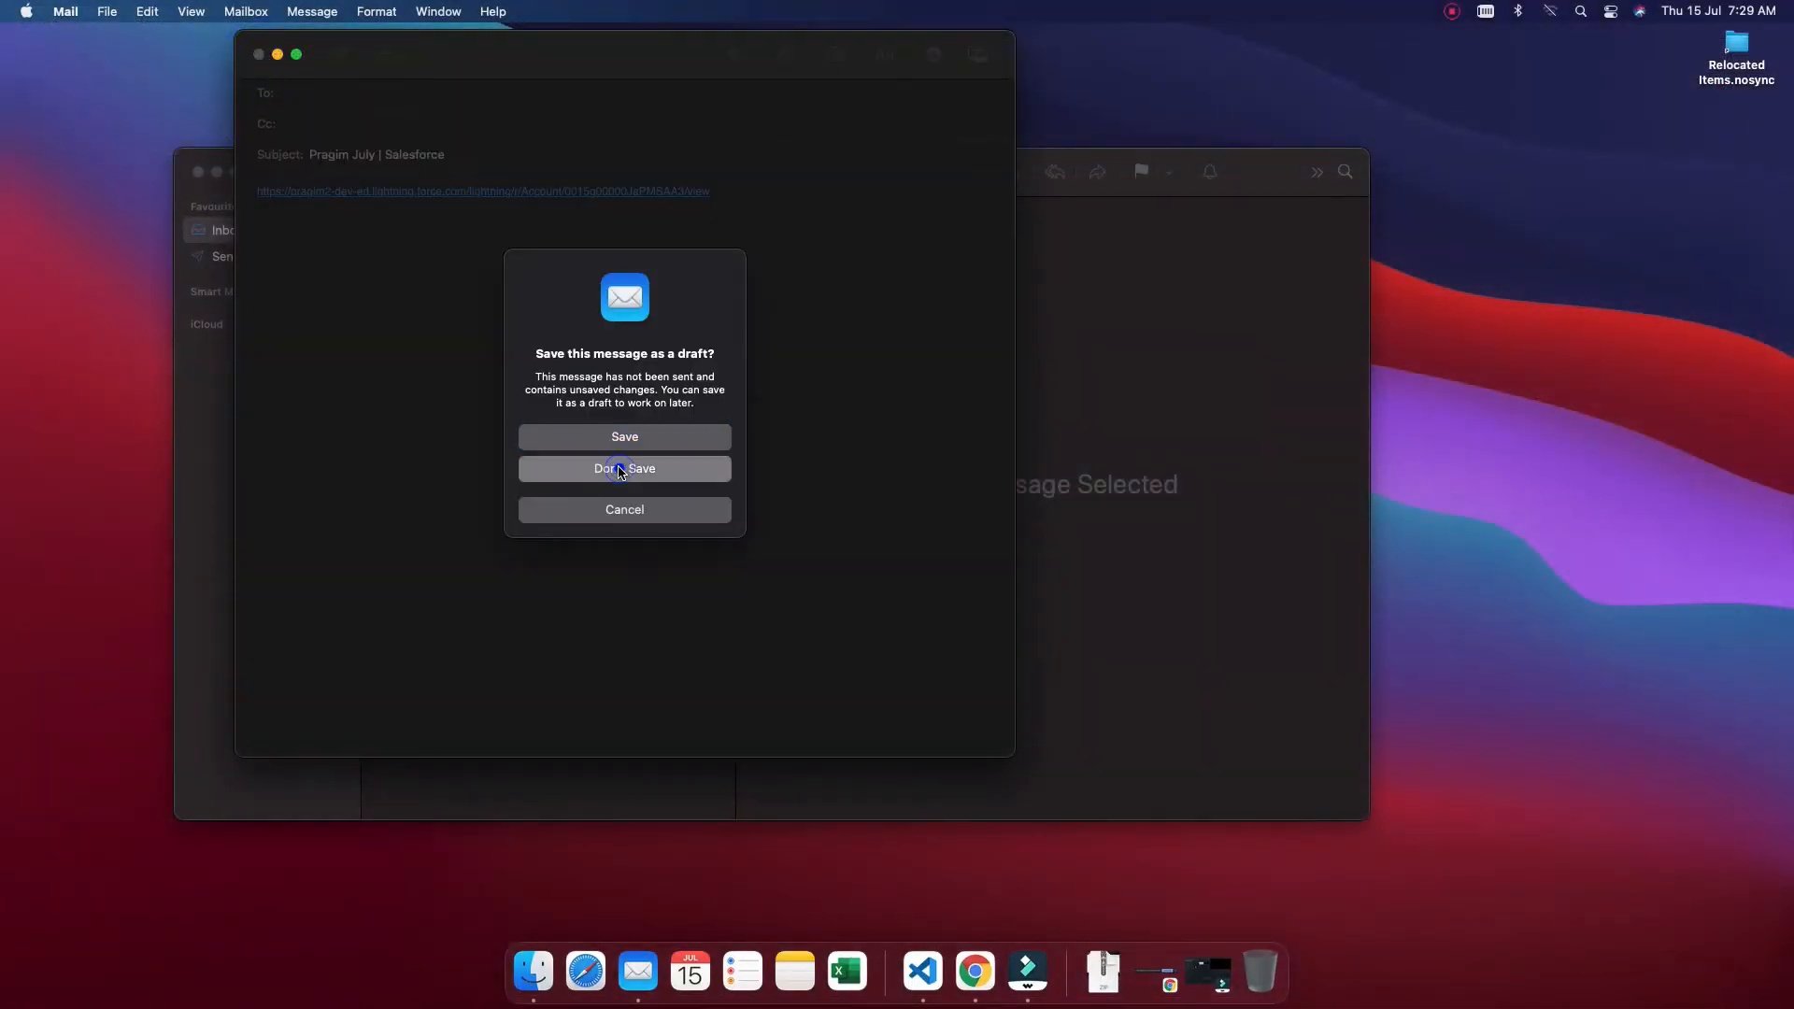
{"action": "left_click", "coordinate": [198, 173]}
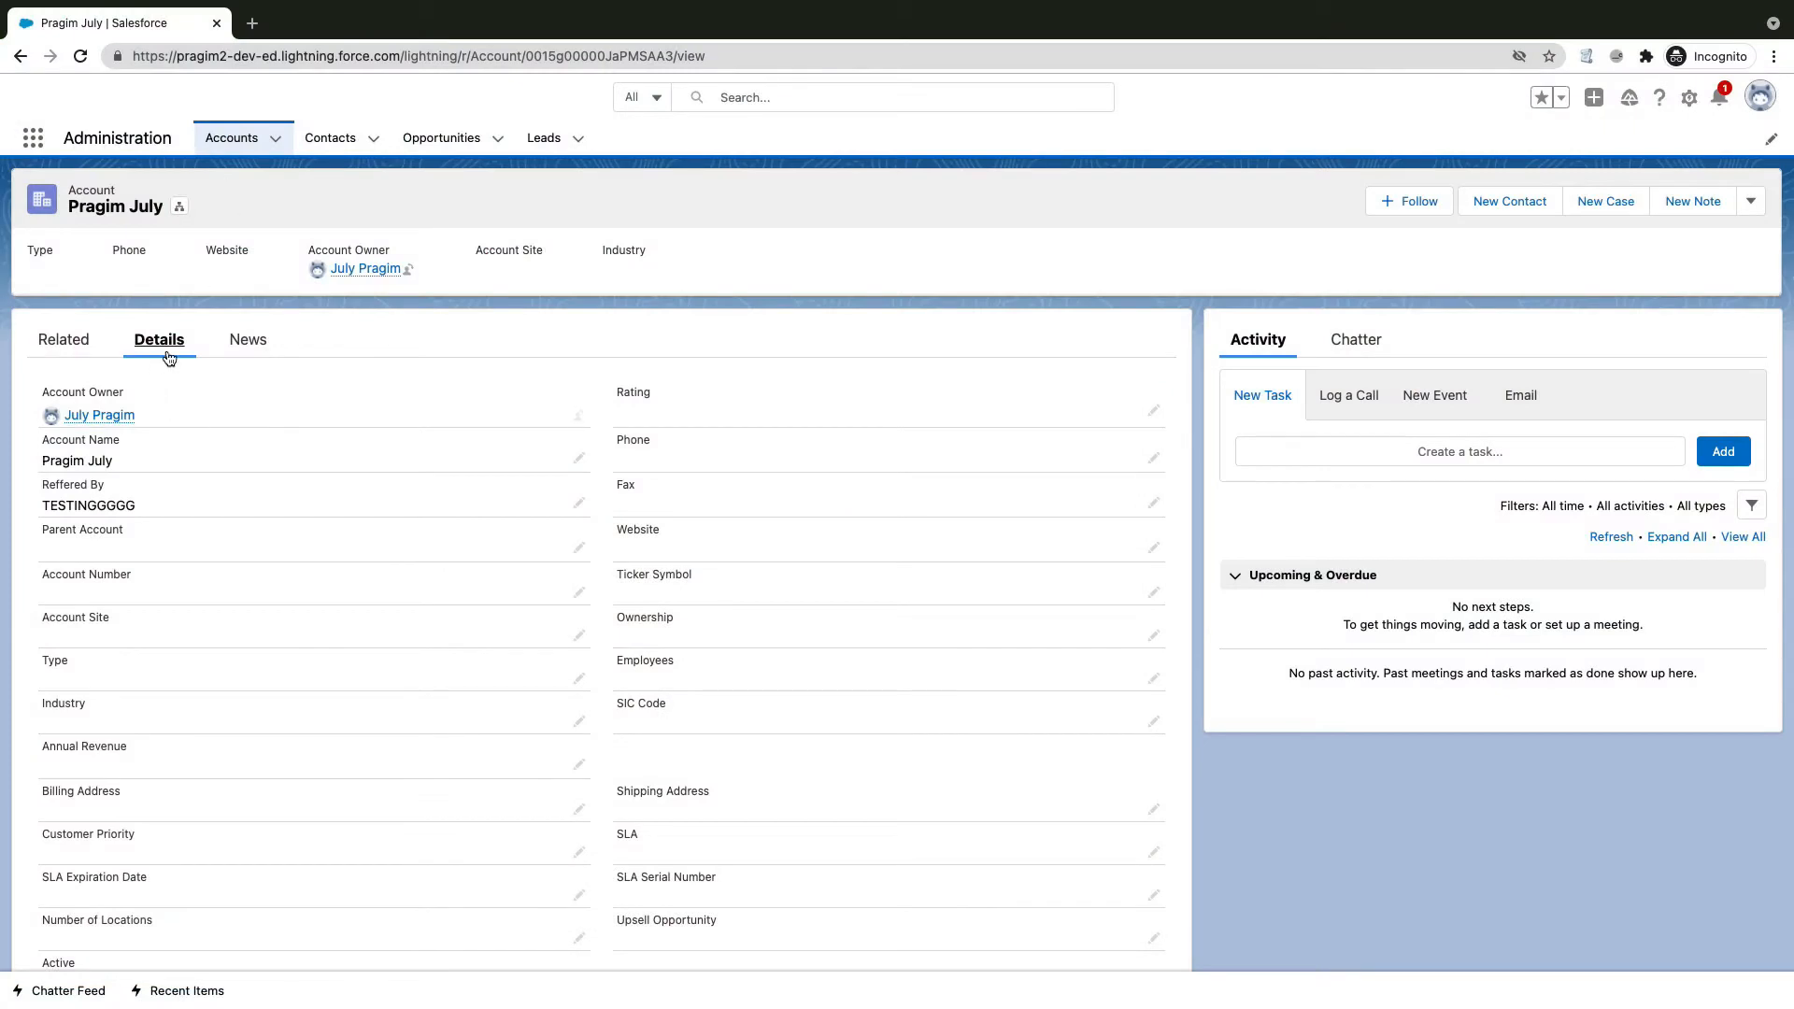
Step: Go to the Contacts list and start a new contact
{"action": "left_click", "coordinate": [65, 342]}
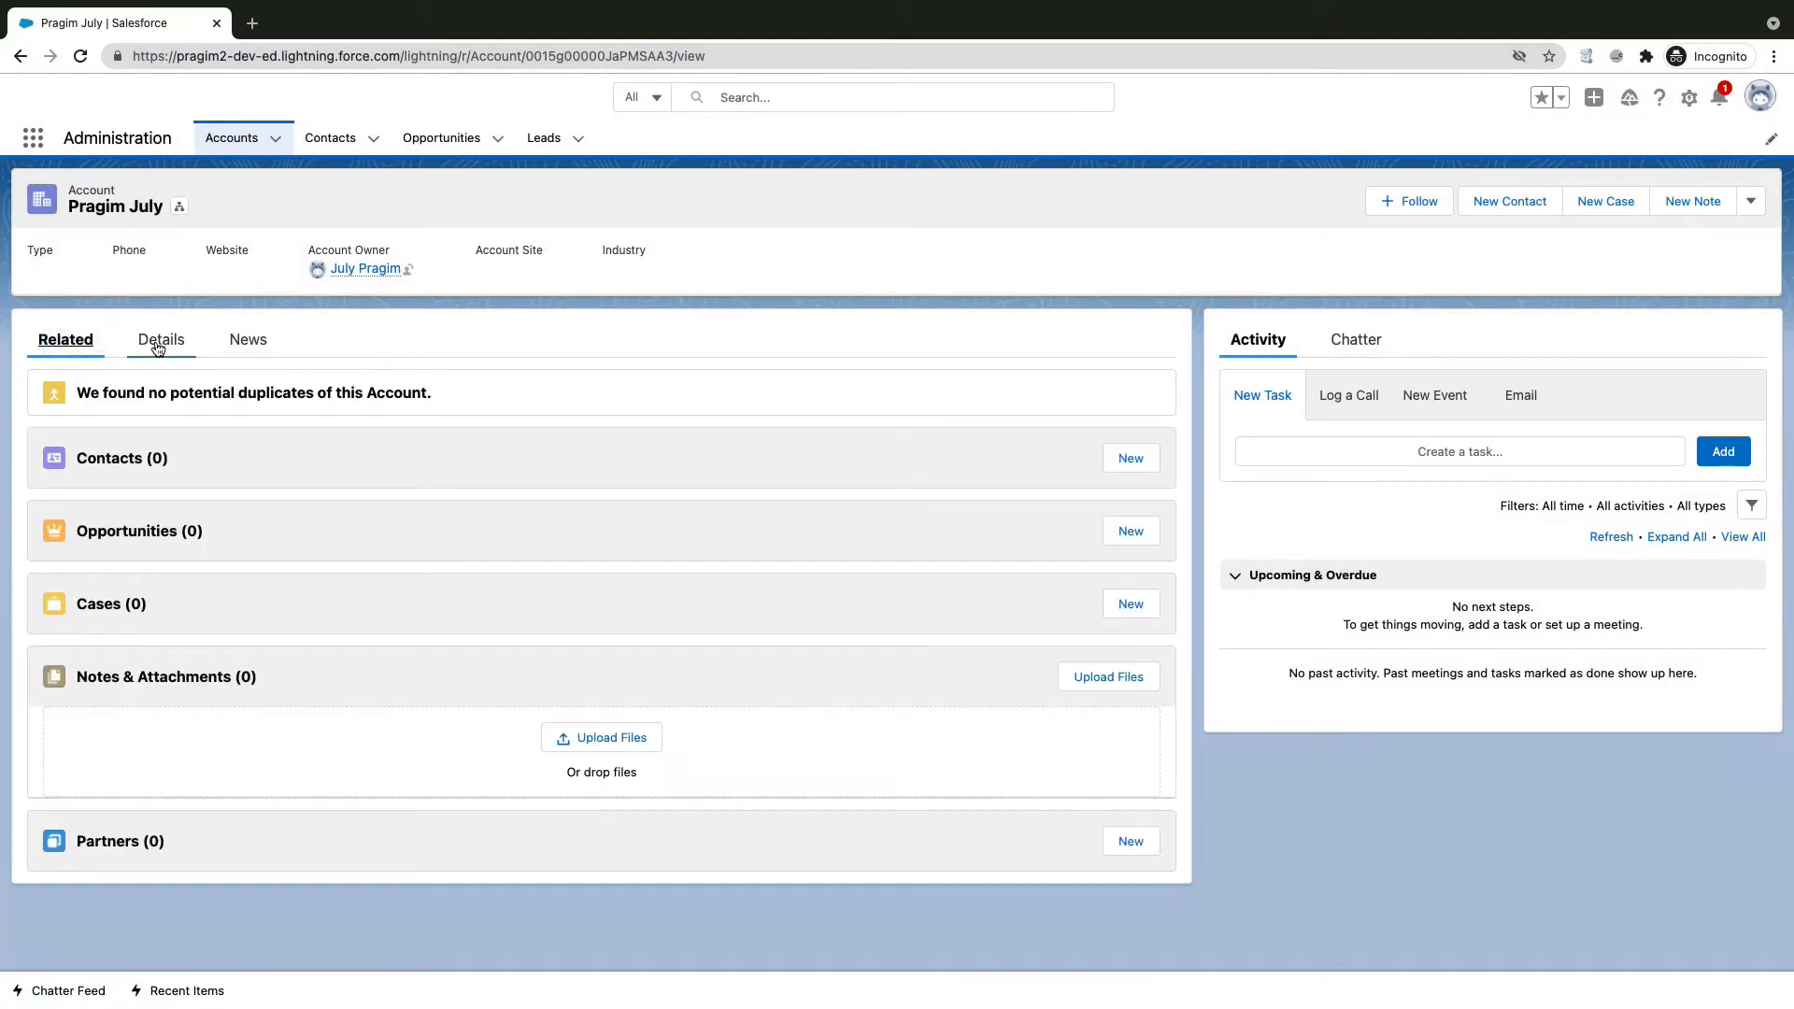
{"action": "left_click", "coordinate": [330, 139]}
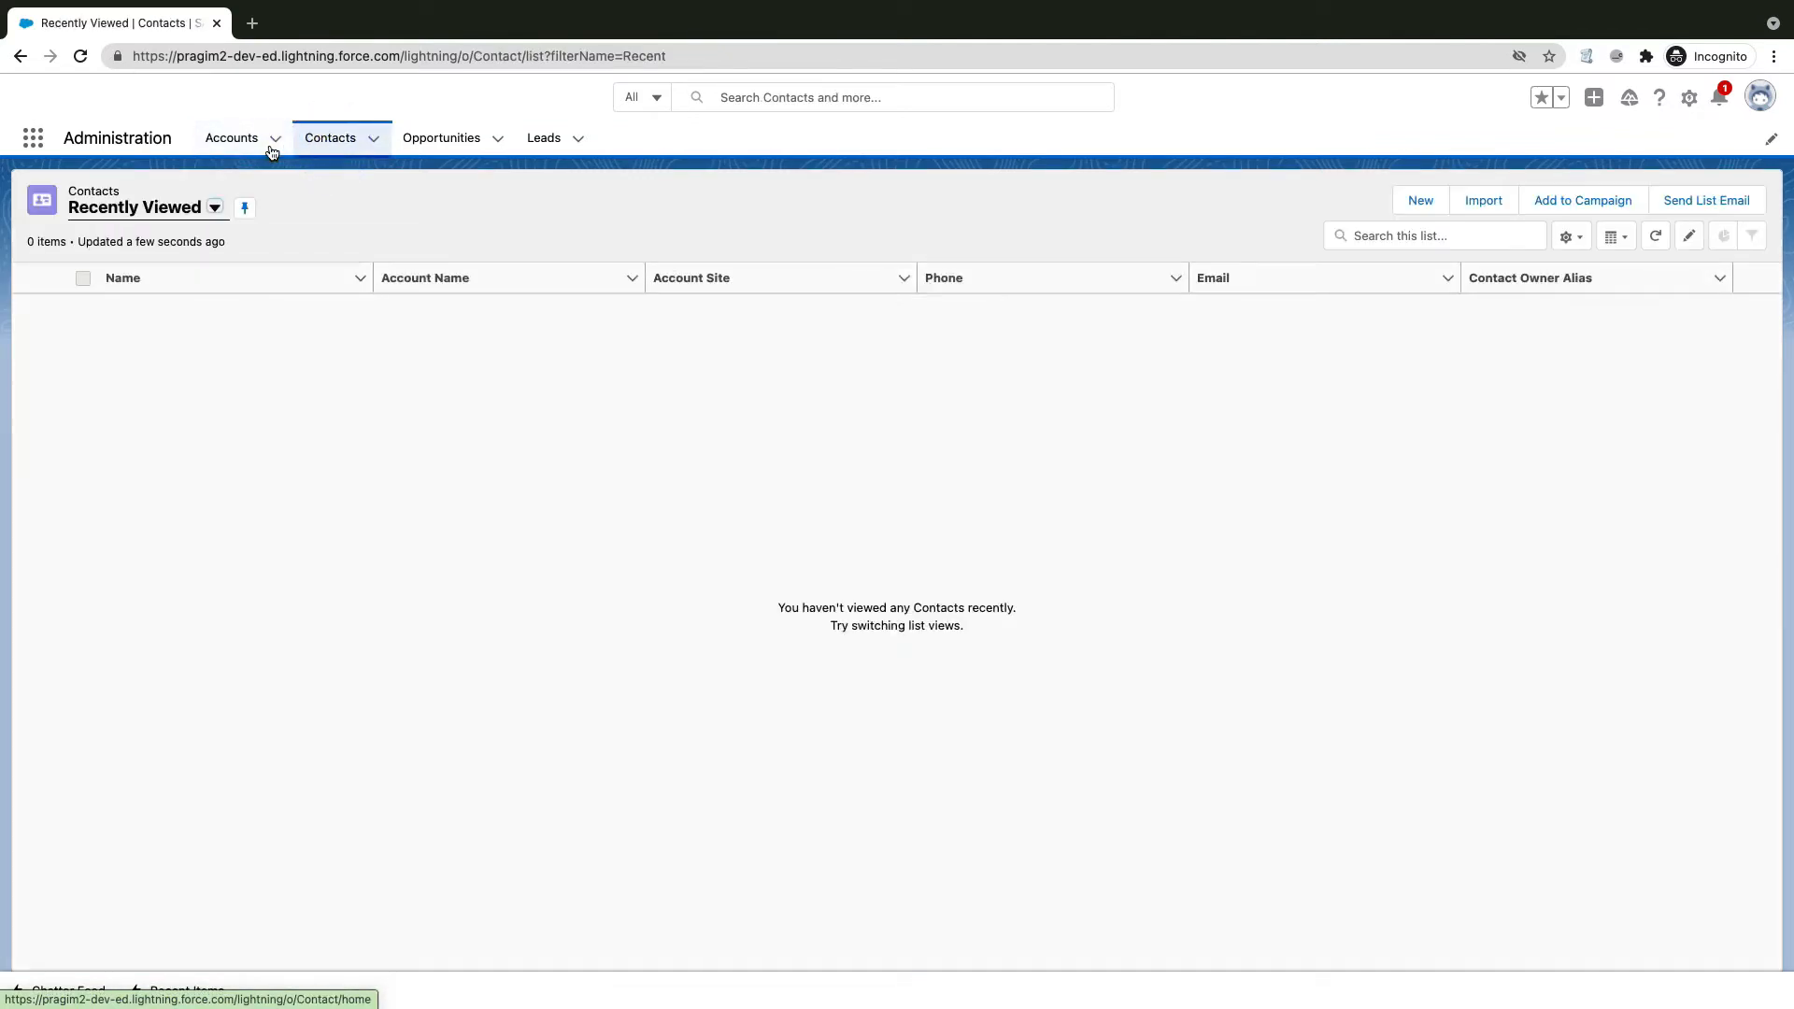
{"action": "left_click", "coordinate": [242, 142]}
{"action": "left_click", "coordinate": [335, 138]}
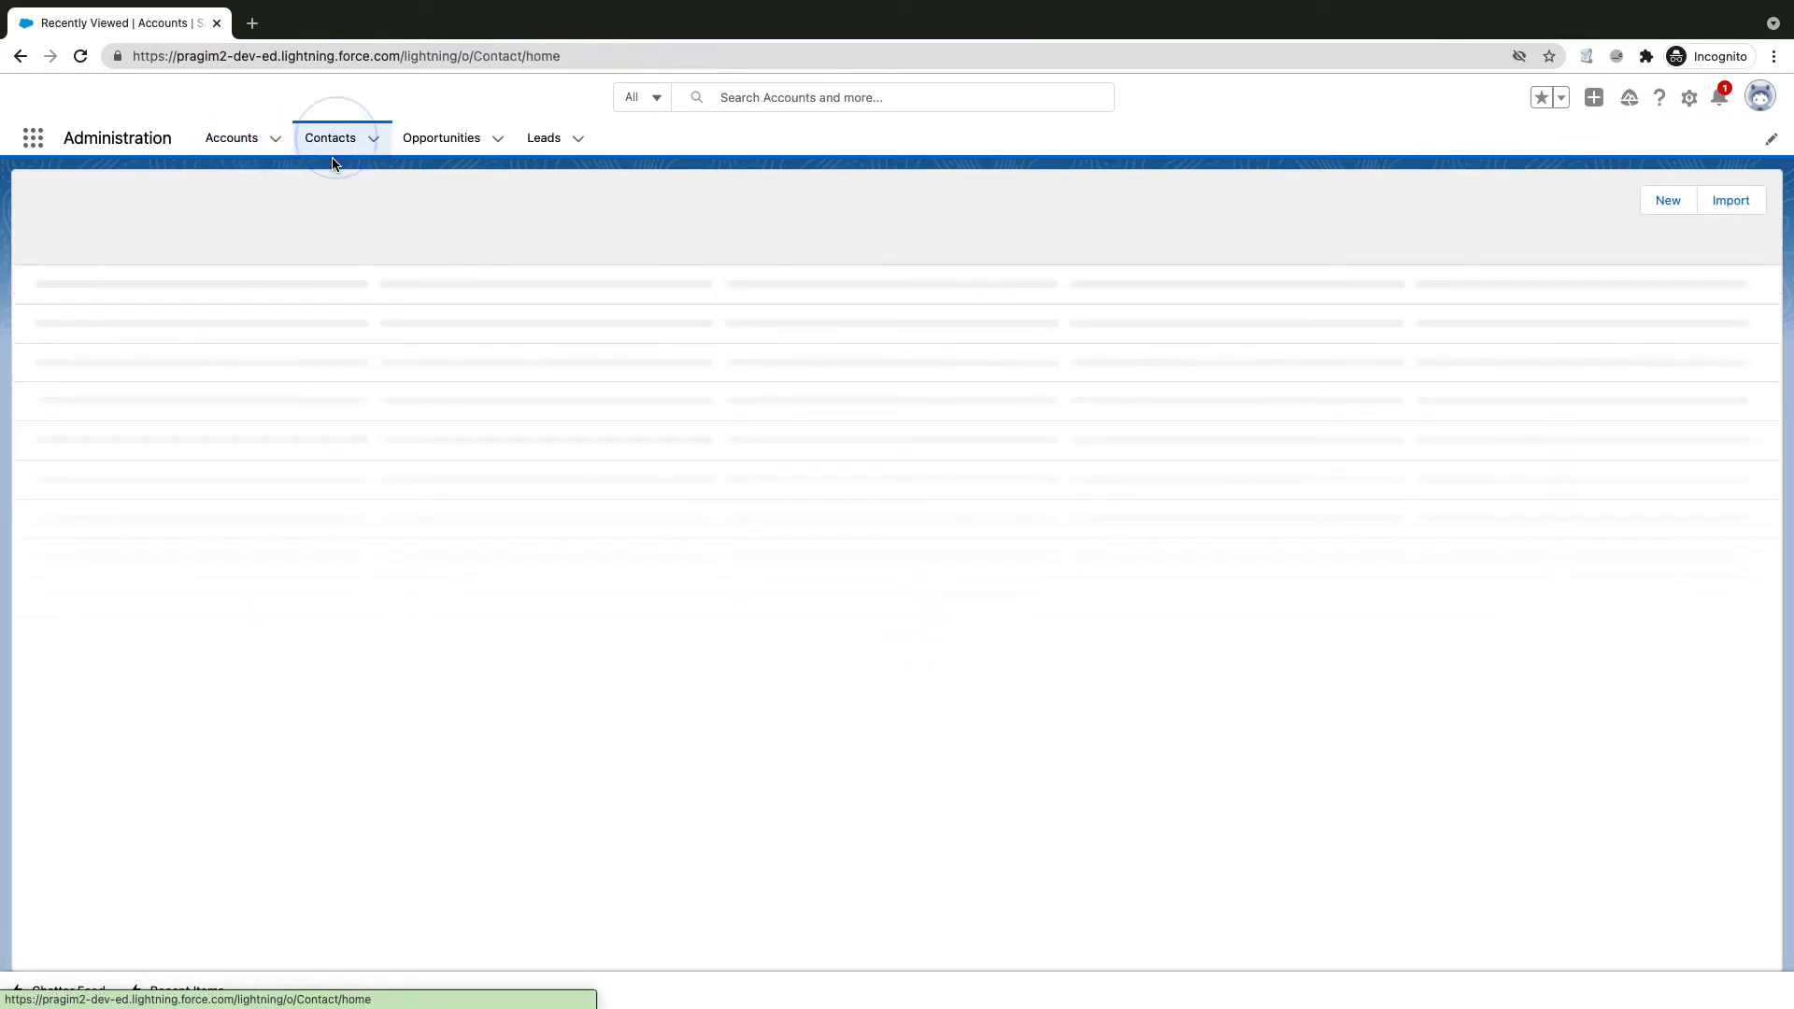
{"action": "left_click", "coordinate": [1425, 201]}
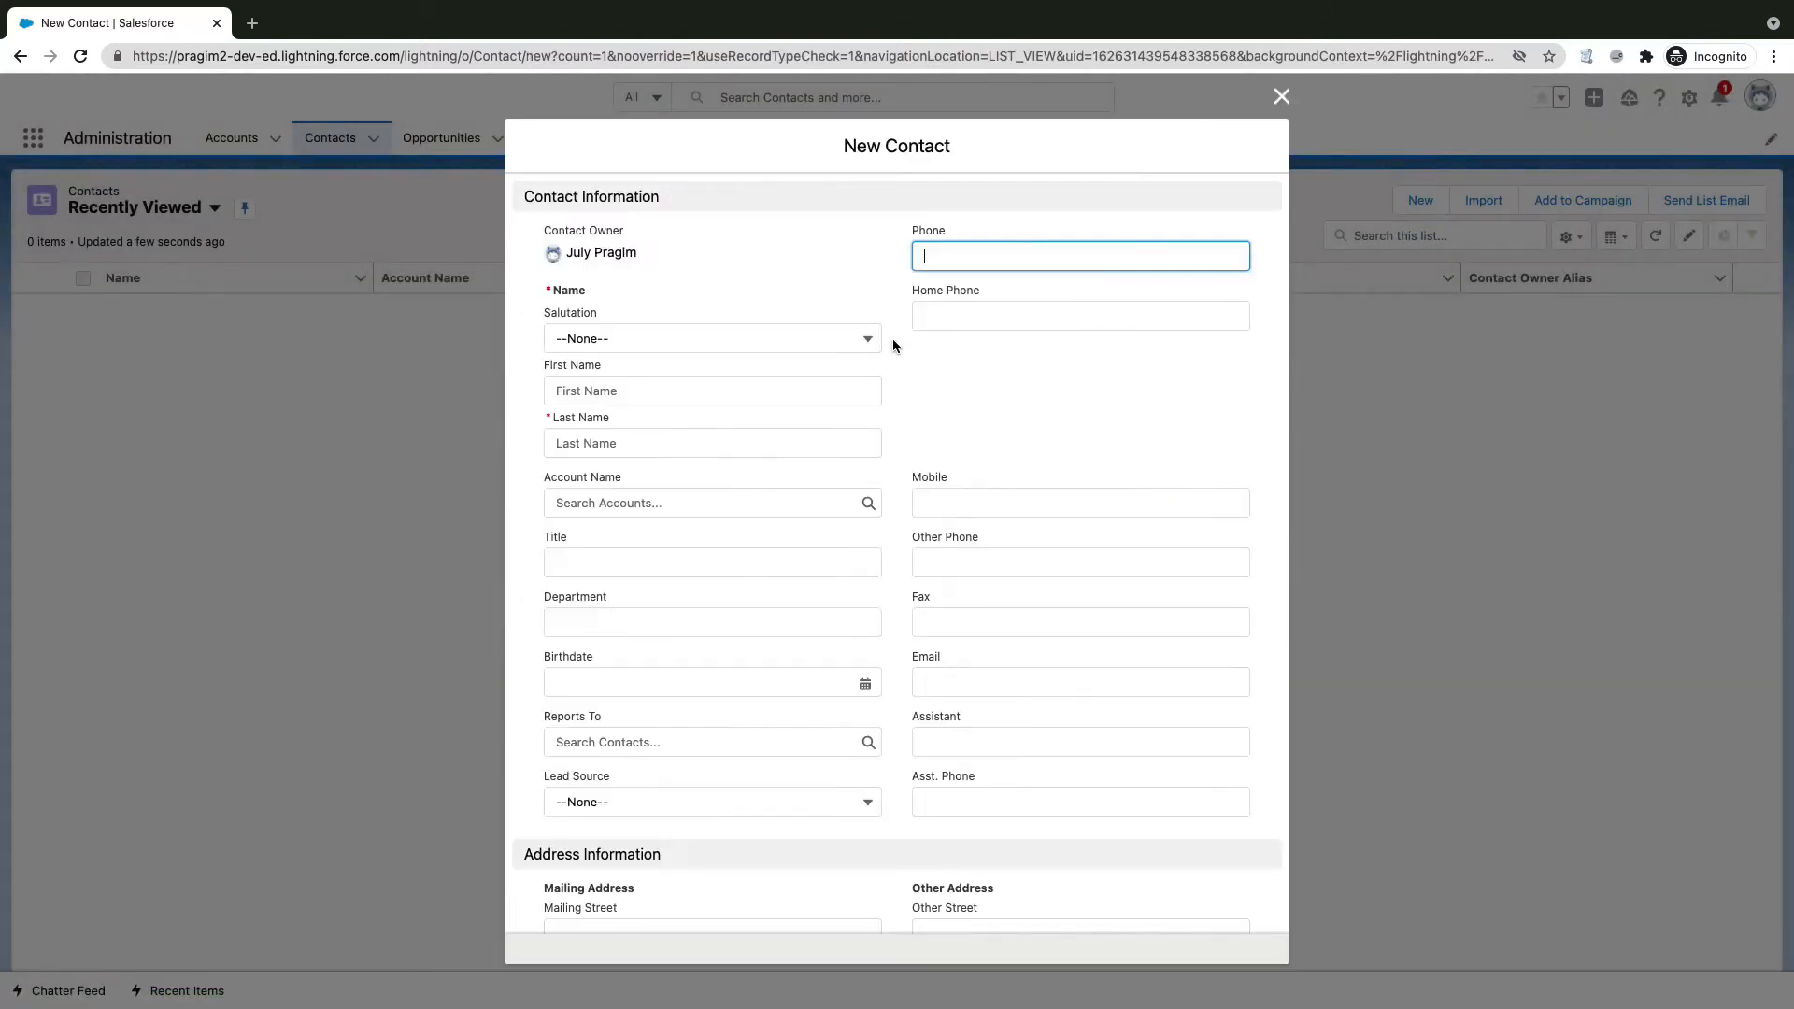
Step: Enter the contact's last name, link it to the Pragim July account, and save
{"action": "left_click", "coordinate": [609, 432]}
{"action": "type", "text": "Deepak"}
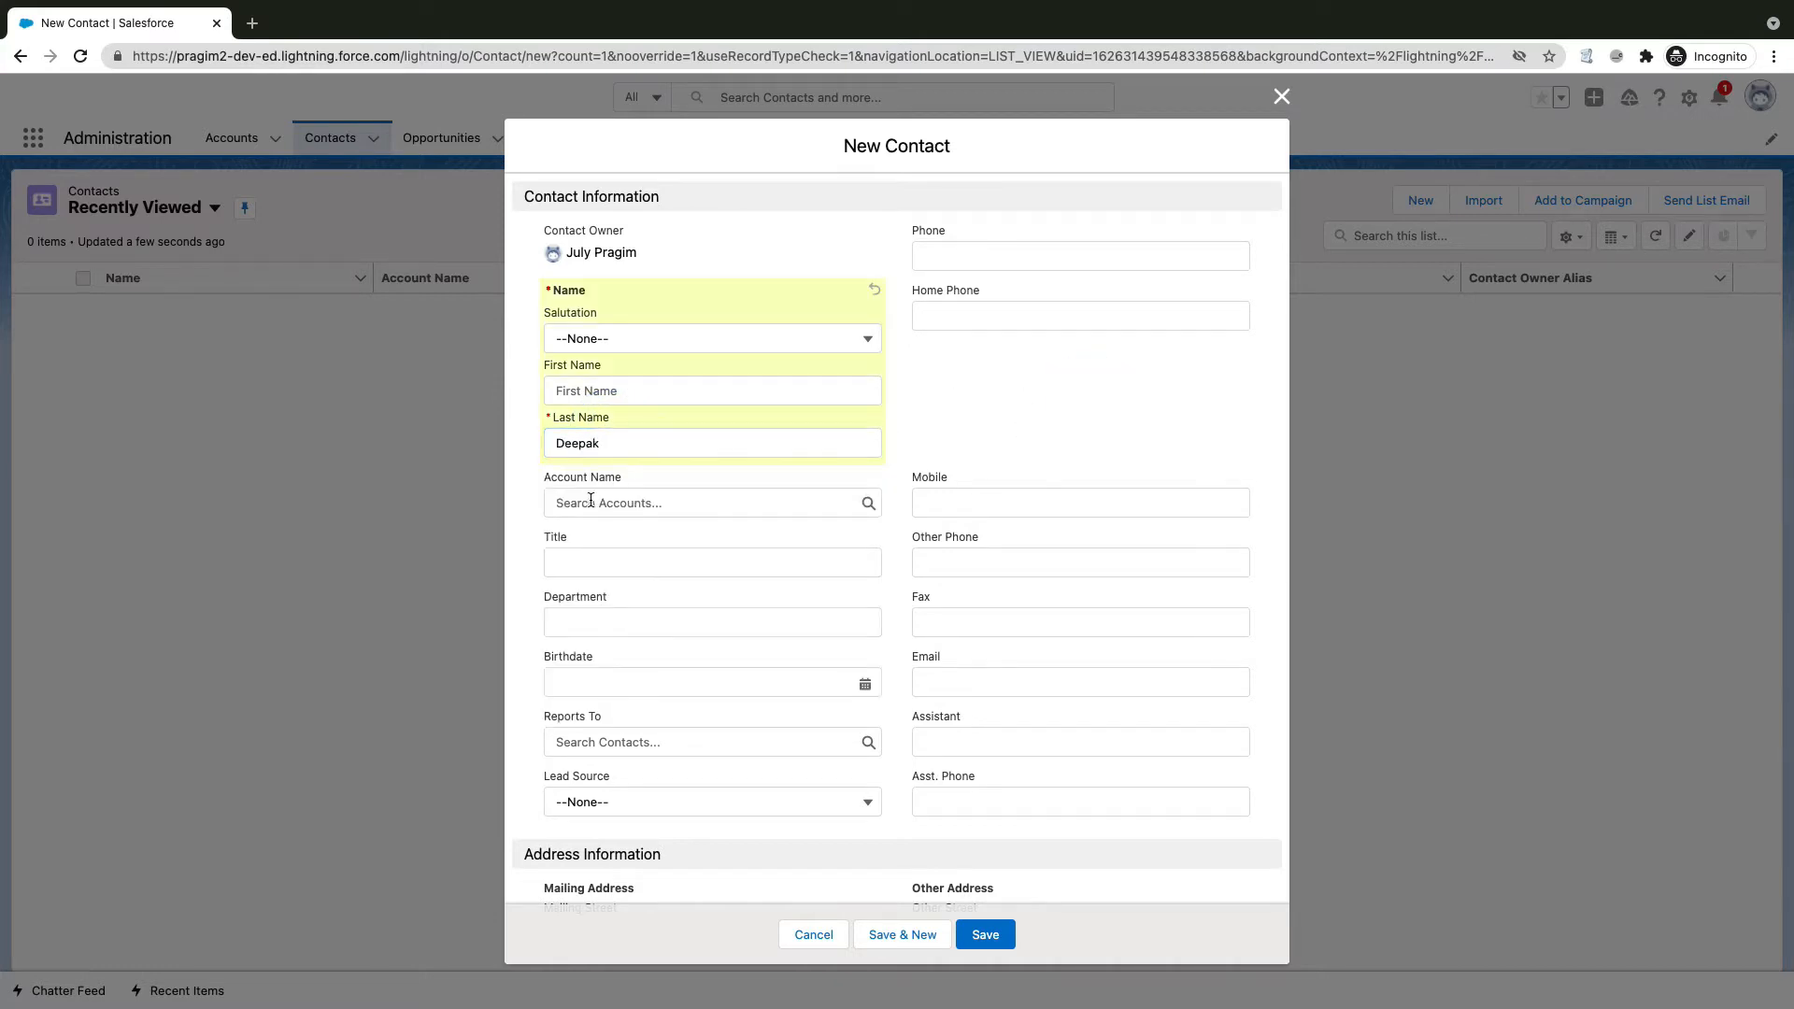
{"action": "left_click", "coordinate": [618, 478]}
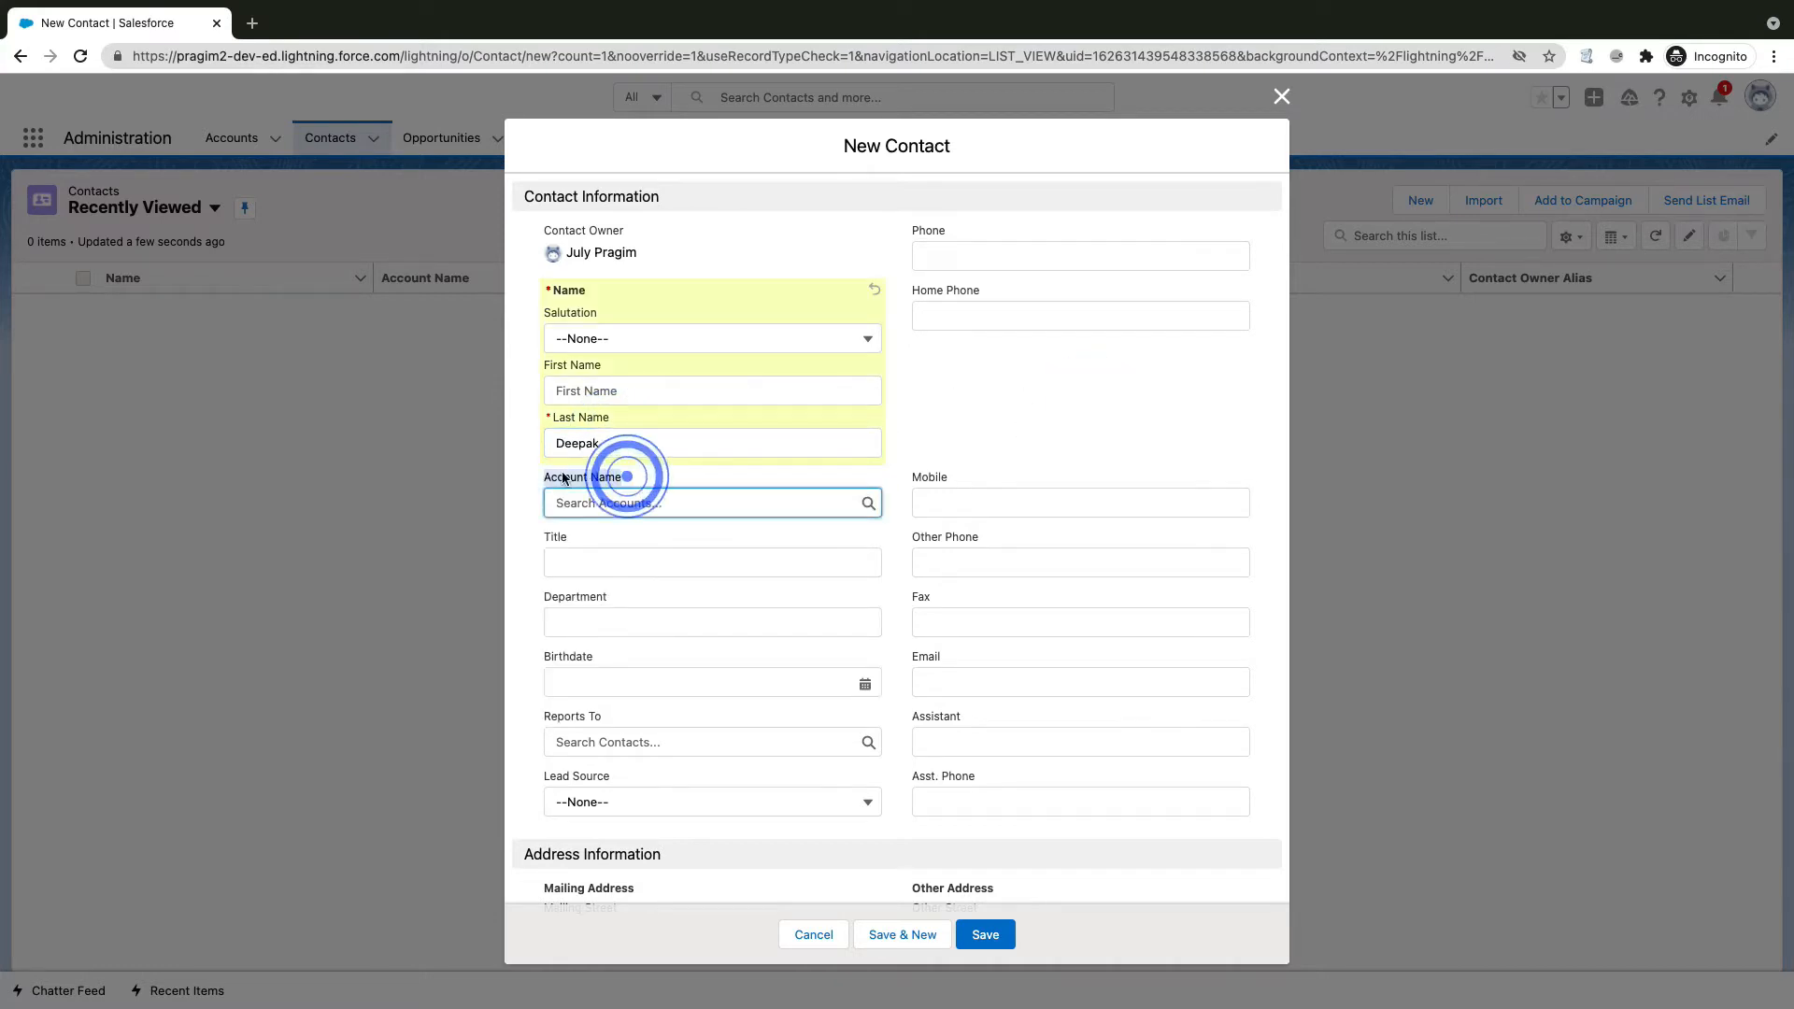
{"action": "left_click", "coordinate": [862, 501]}
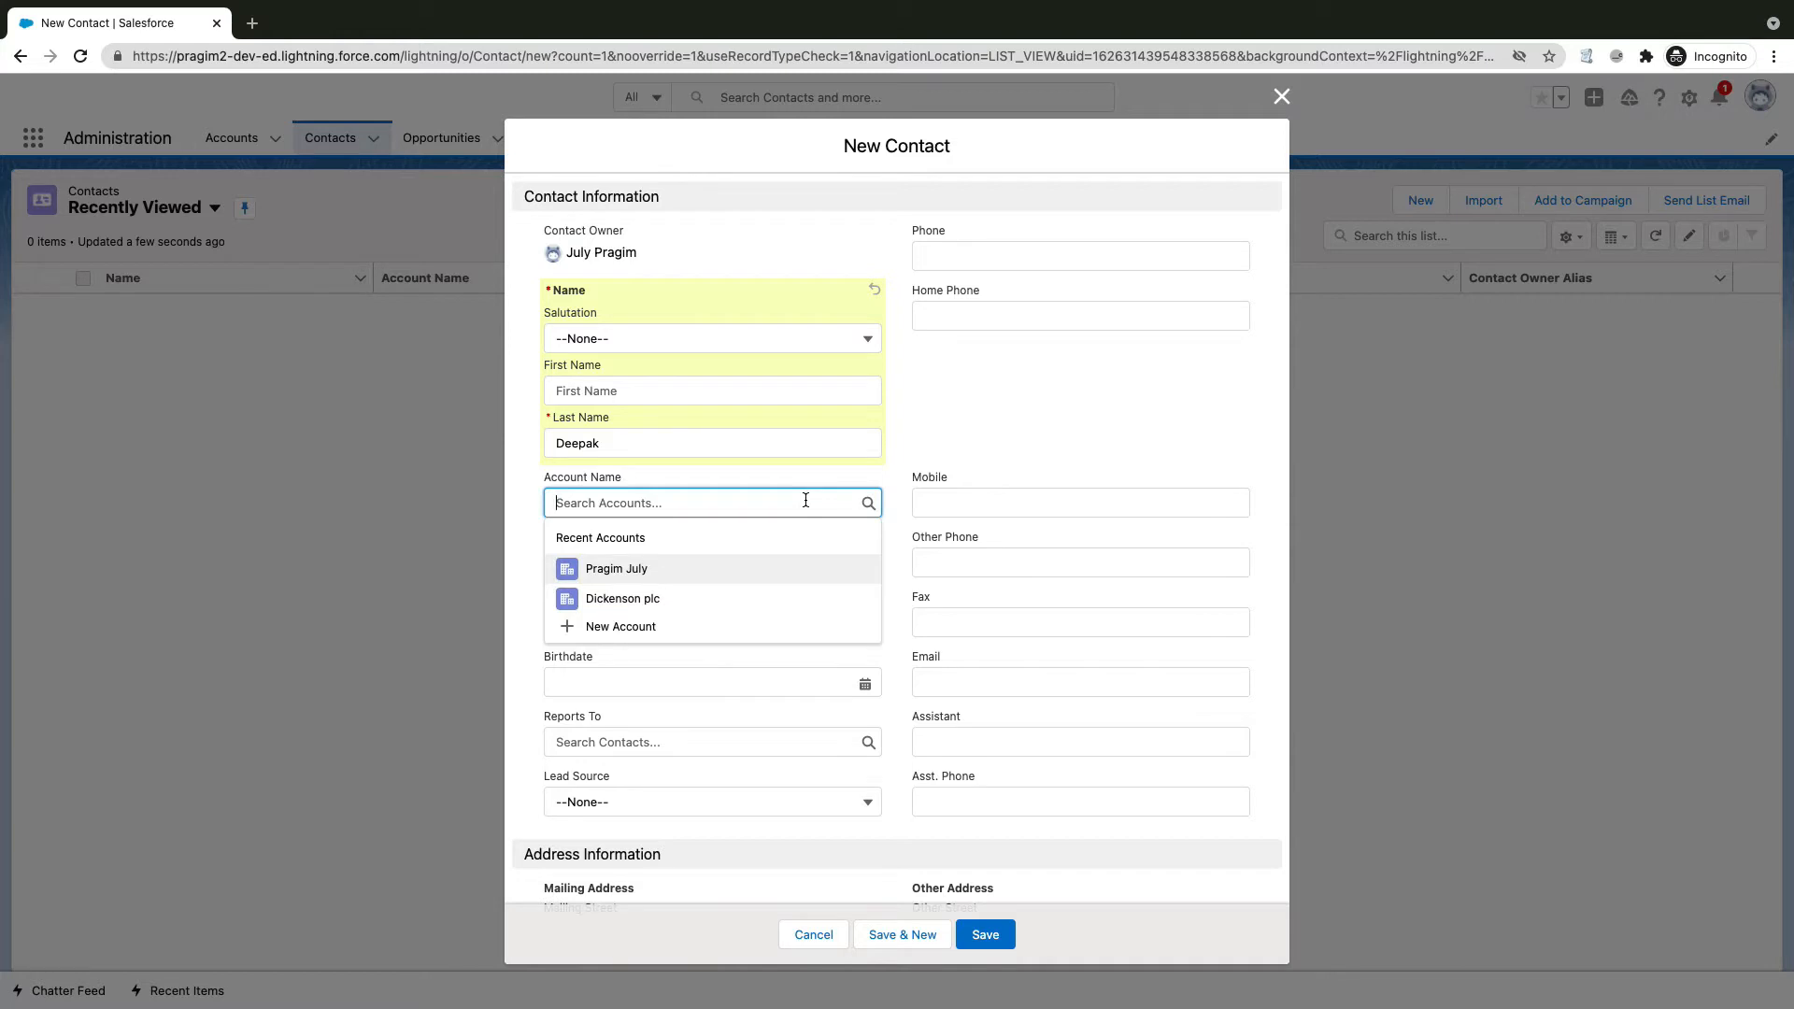
{"action": "left_click", "coordinate": [625, 570]}
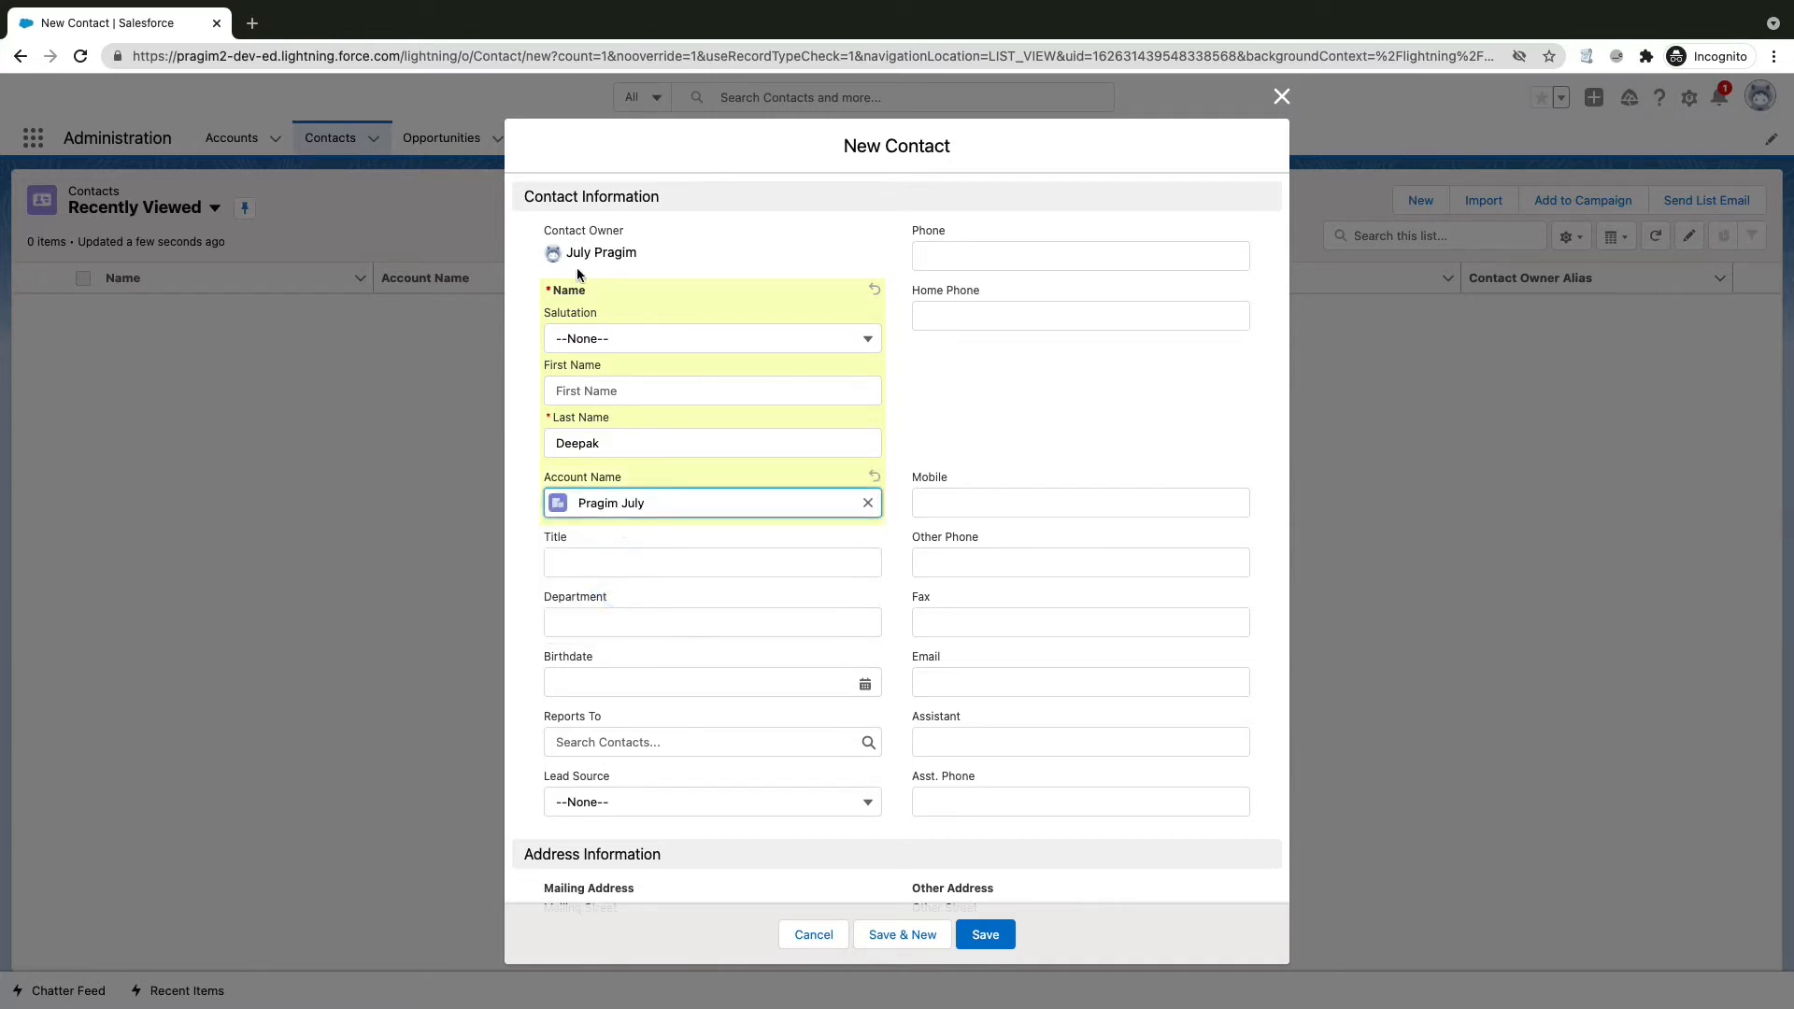
{"action": "left_click", "coordinate": [985, 934]}
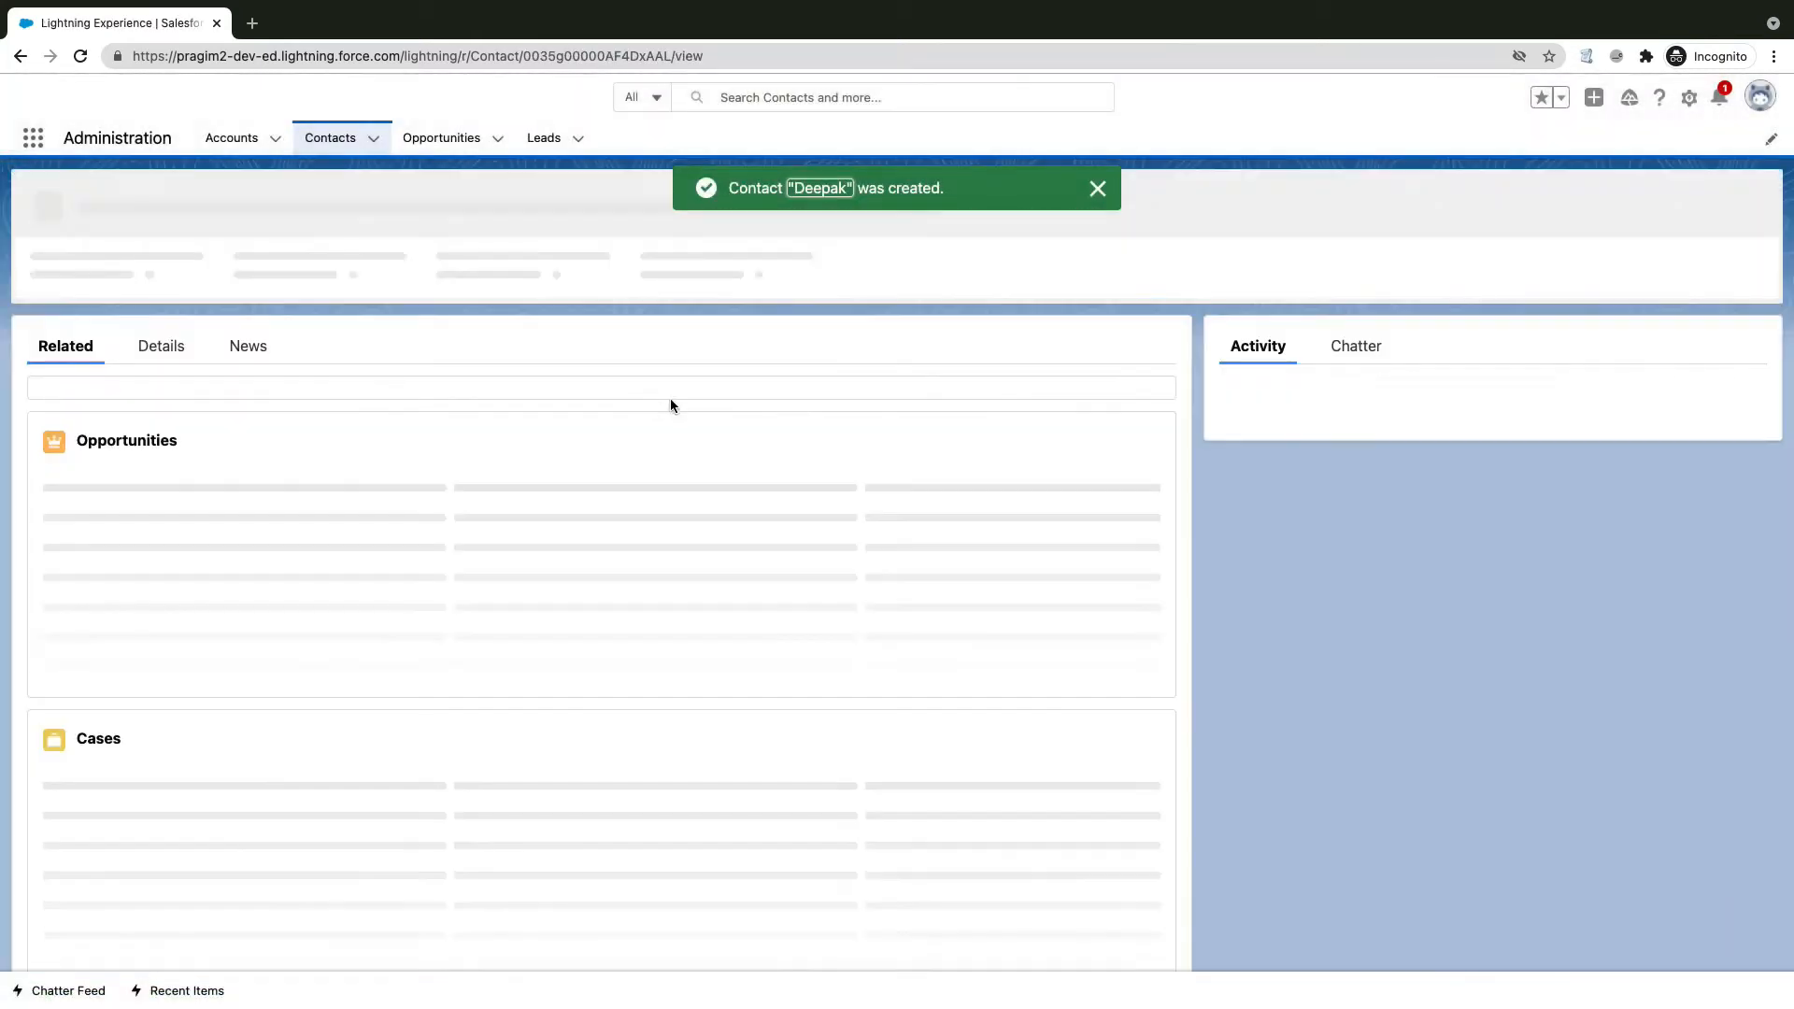
{"action": "left_click", "coordinate": [160, 339]}
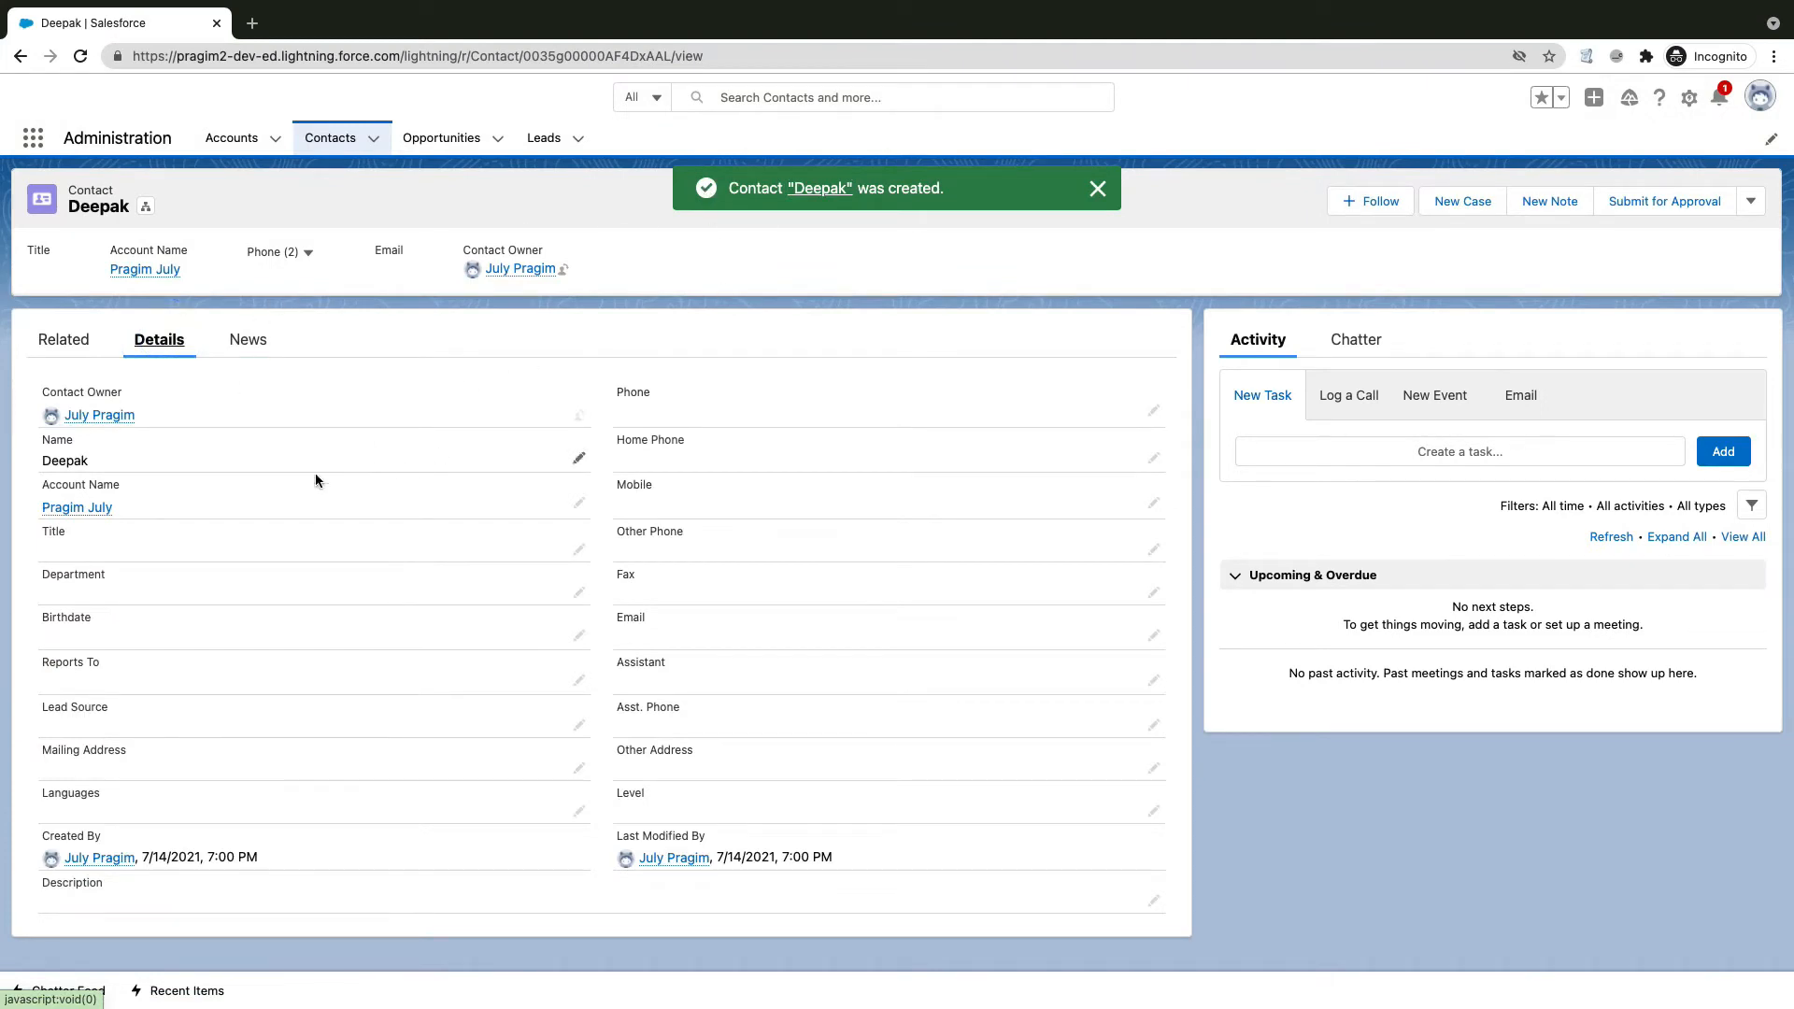
{"action": "left_click", "coordinate": [84, 508]}
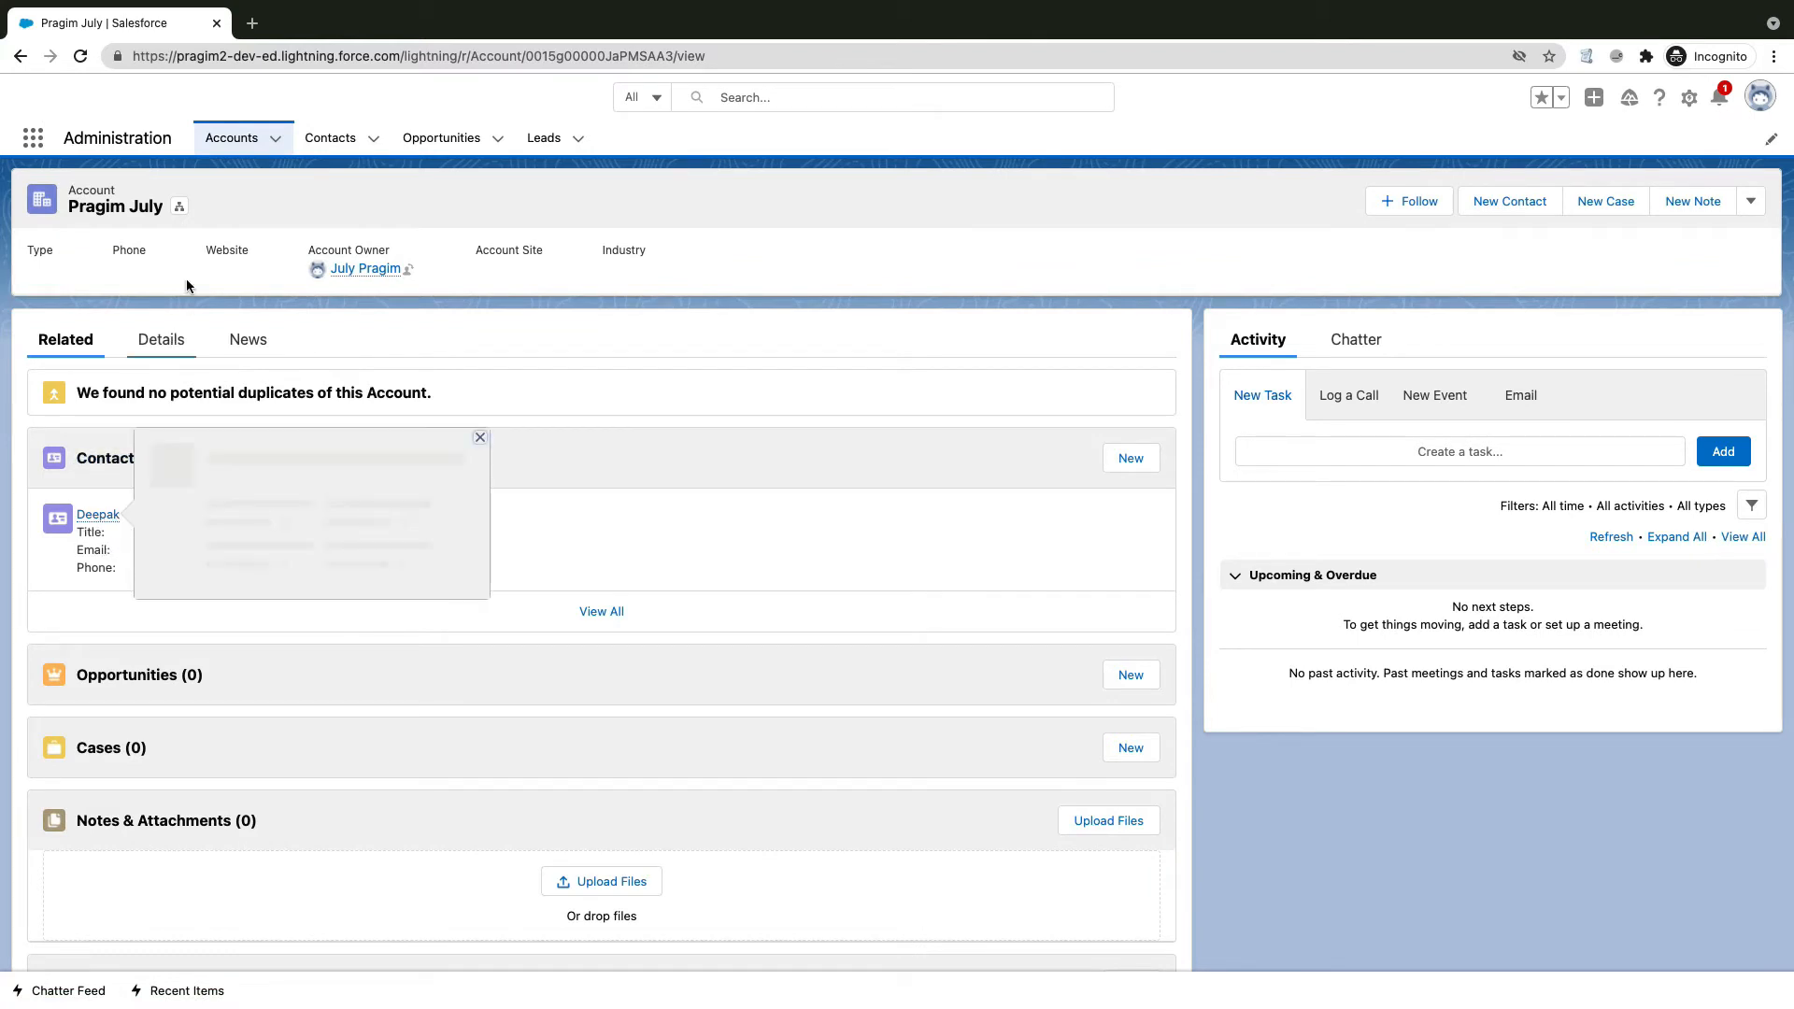
{"action": "left_click_drag", "start_coordinate": [64, 195], "coordinate": [166, 206]}
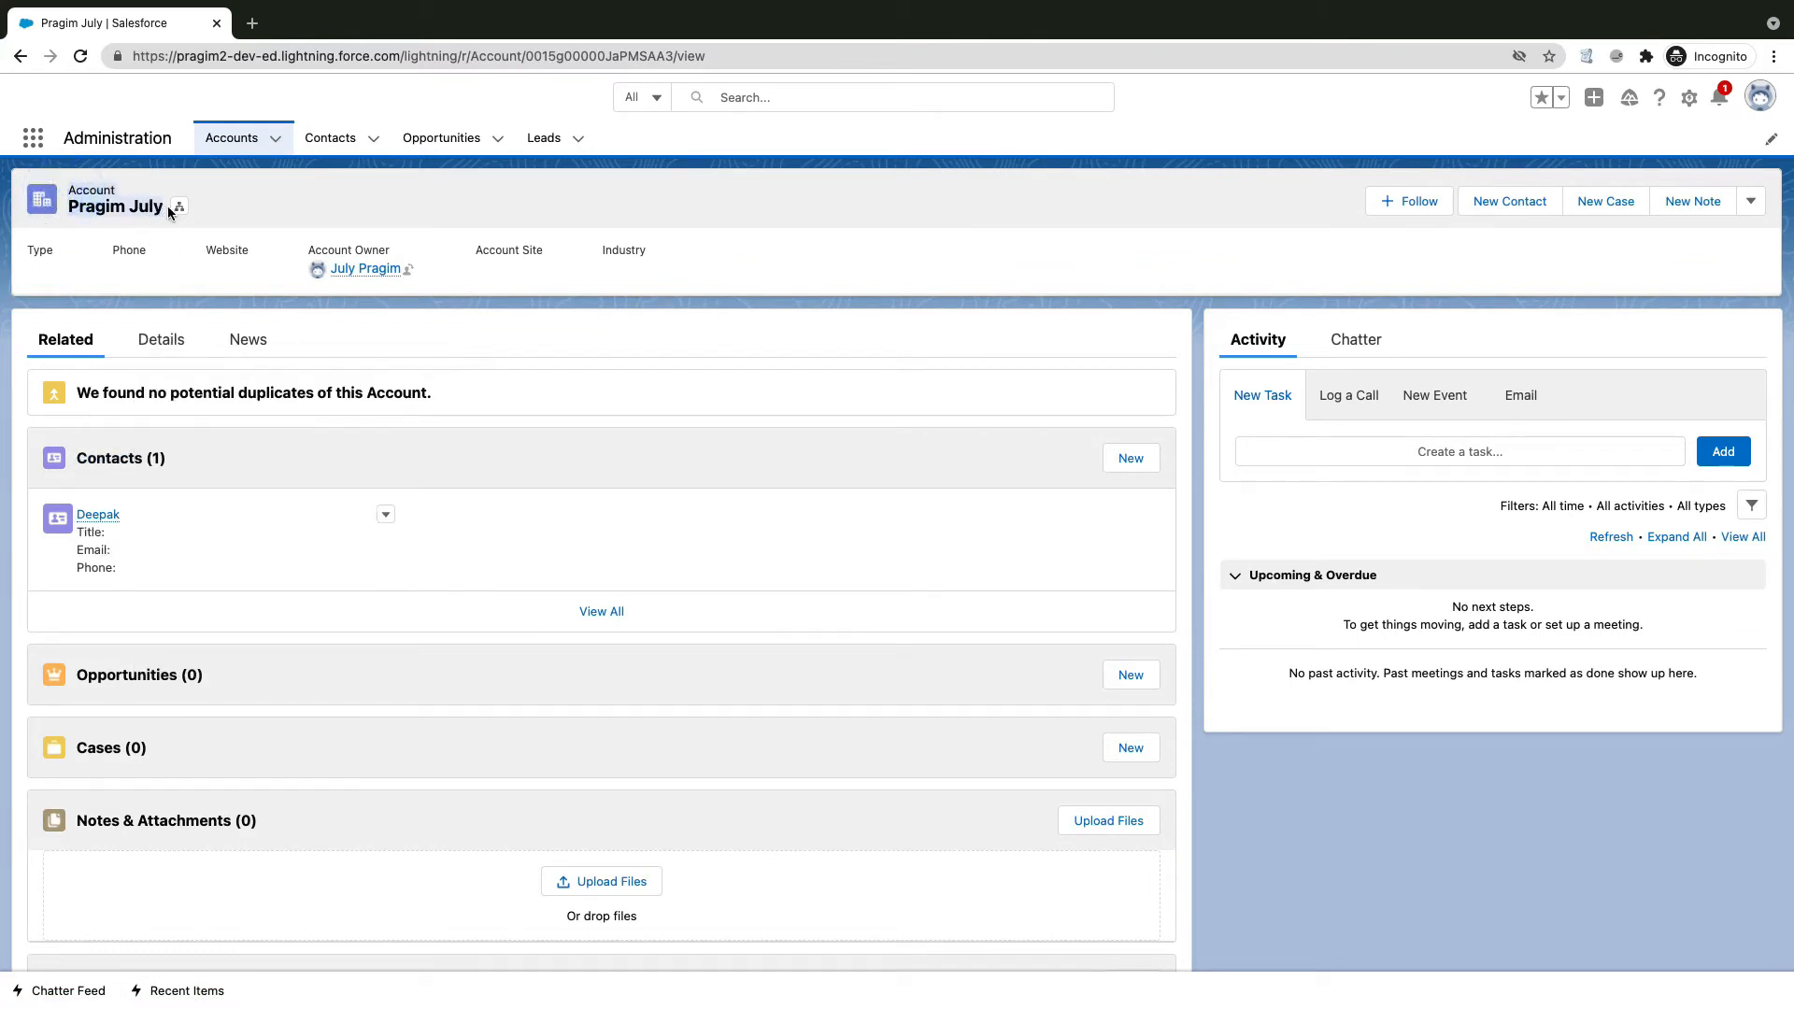
{"action": "scroll", "coordinate": [125, 549], "scroll_direction": "down", "scroll_amount": 1}
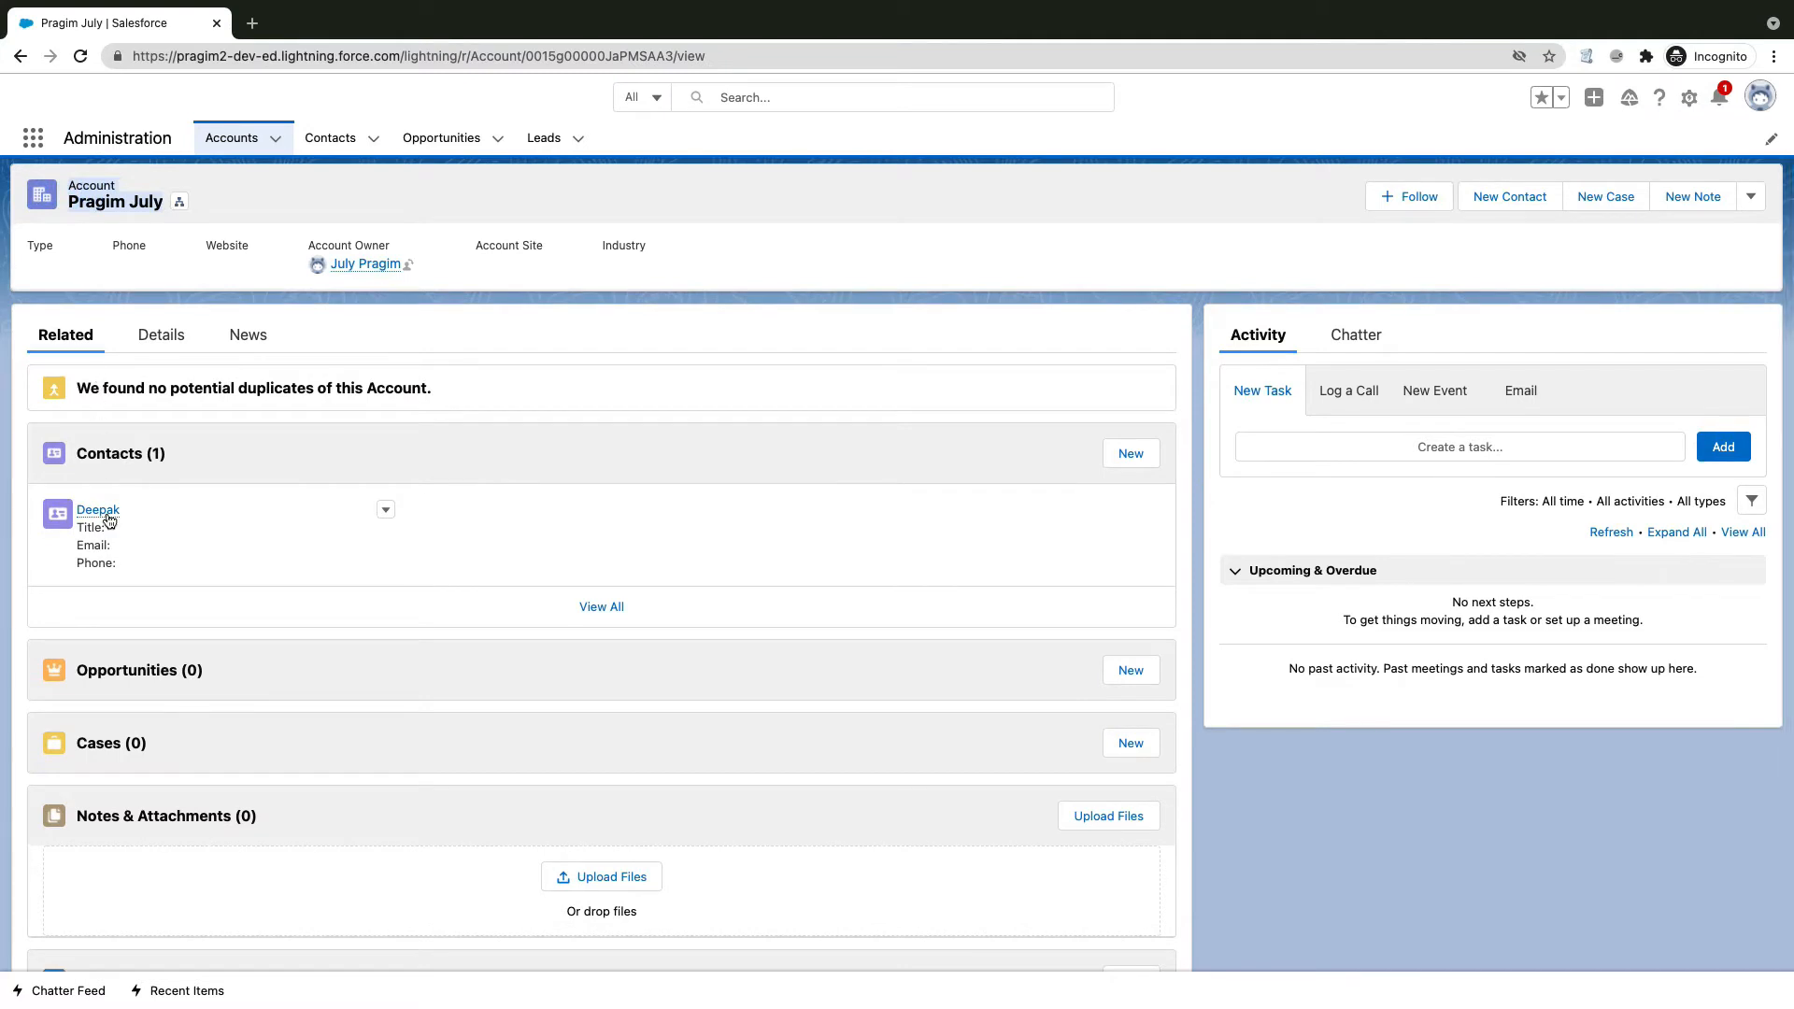
{"action": "scroll", "coordinate": [103, 514], "scroll_direction": "down", "scroll_amount": 1}
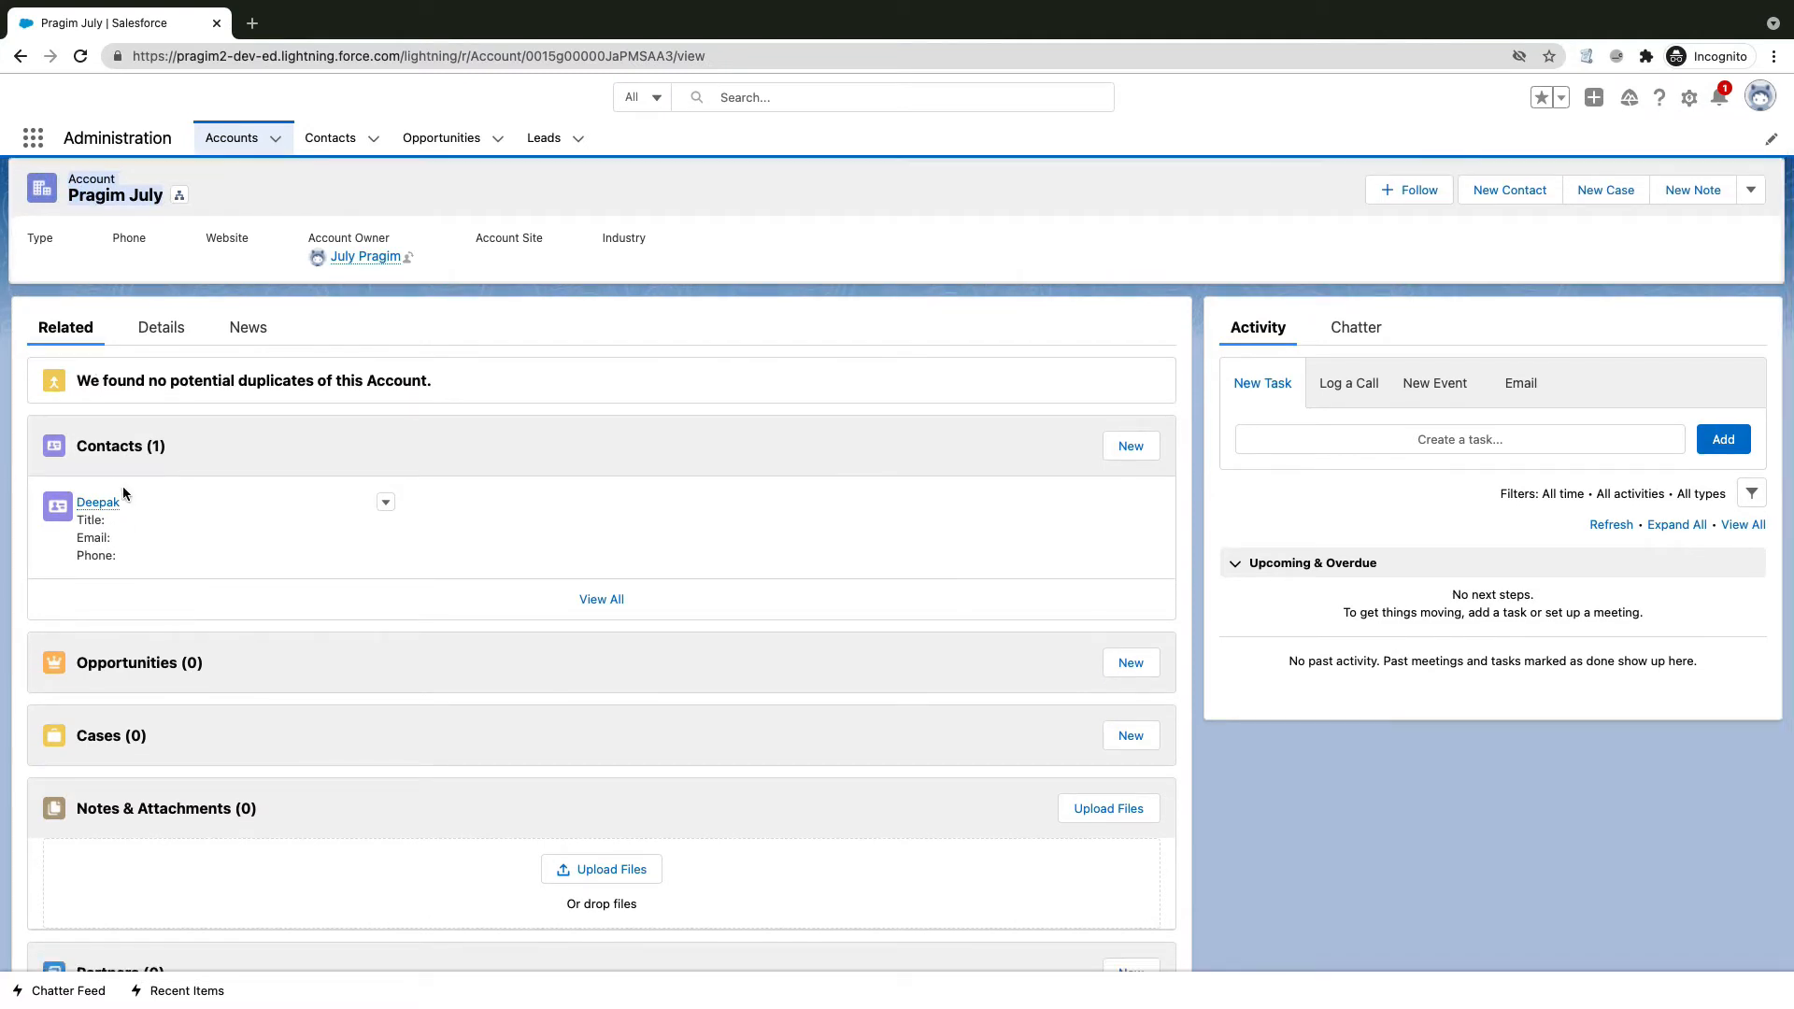
{"action": "left_click", "coordinate": [166, 333]}
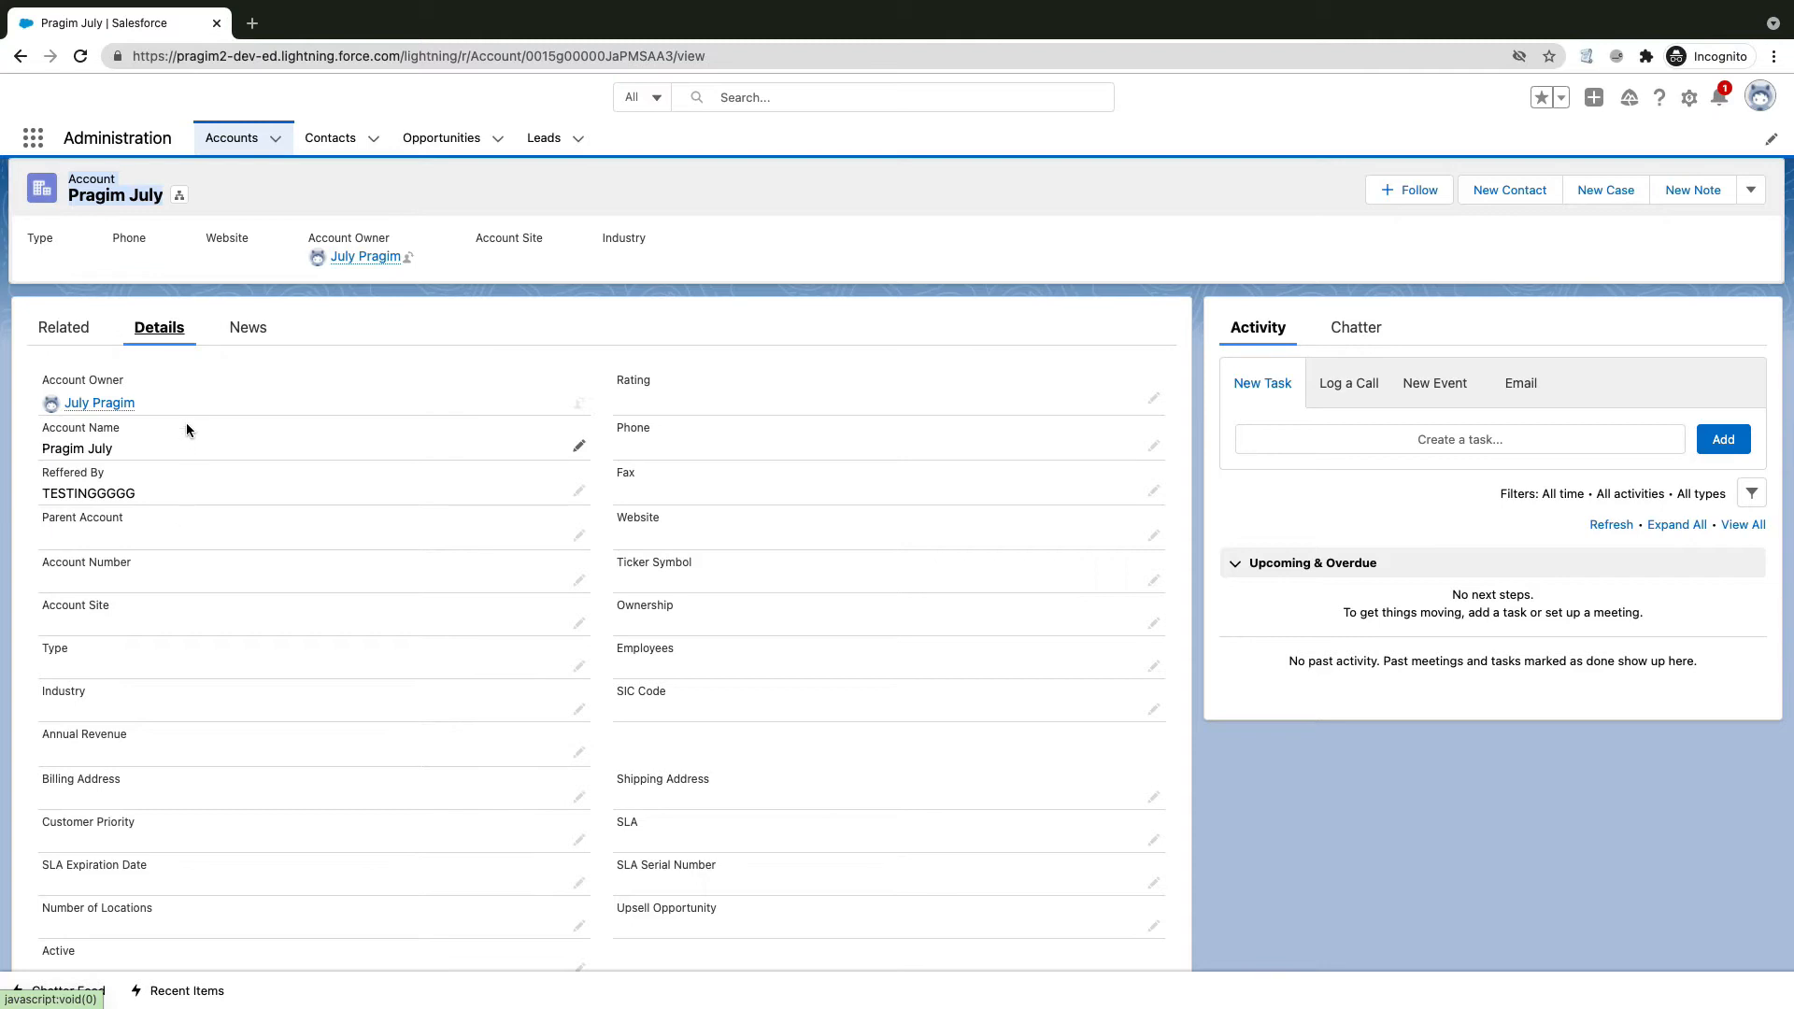
{"action": "left_click", "coordinate": [79, 57]}
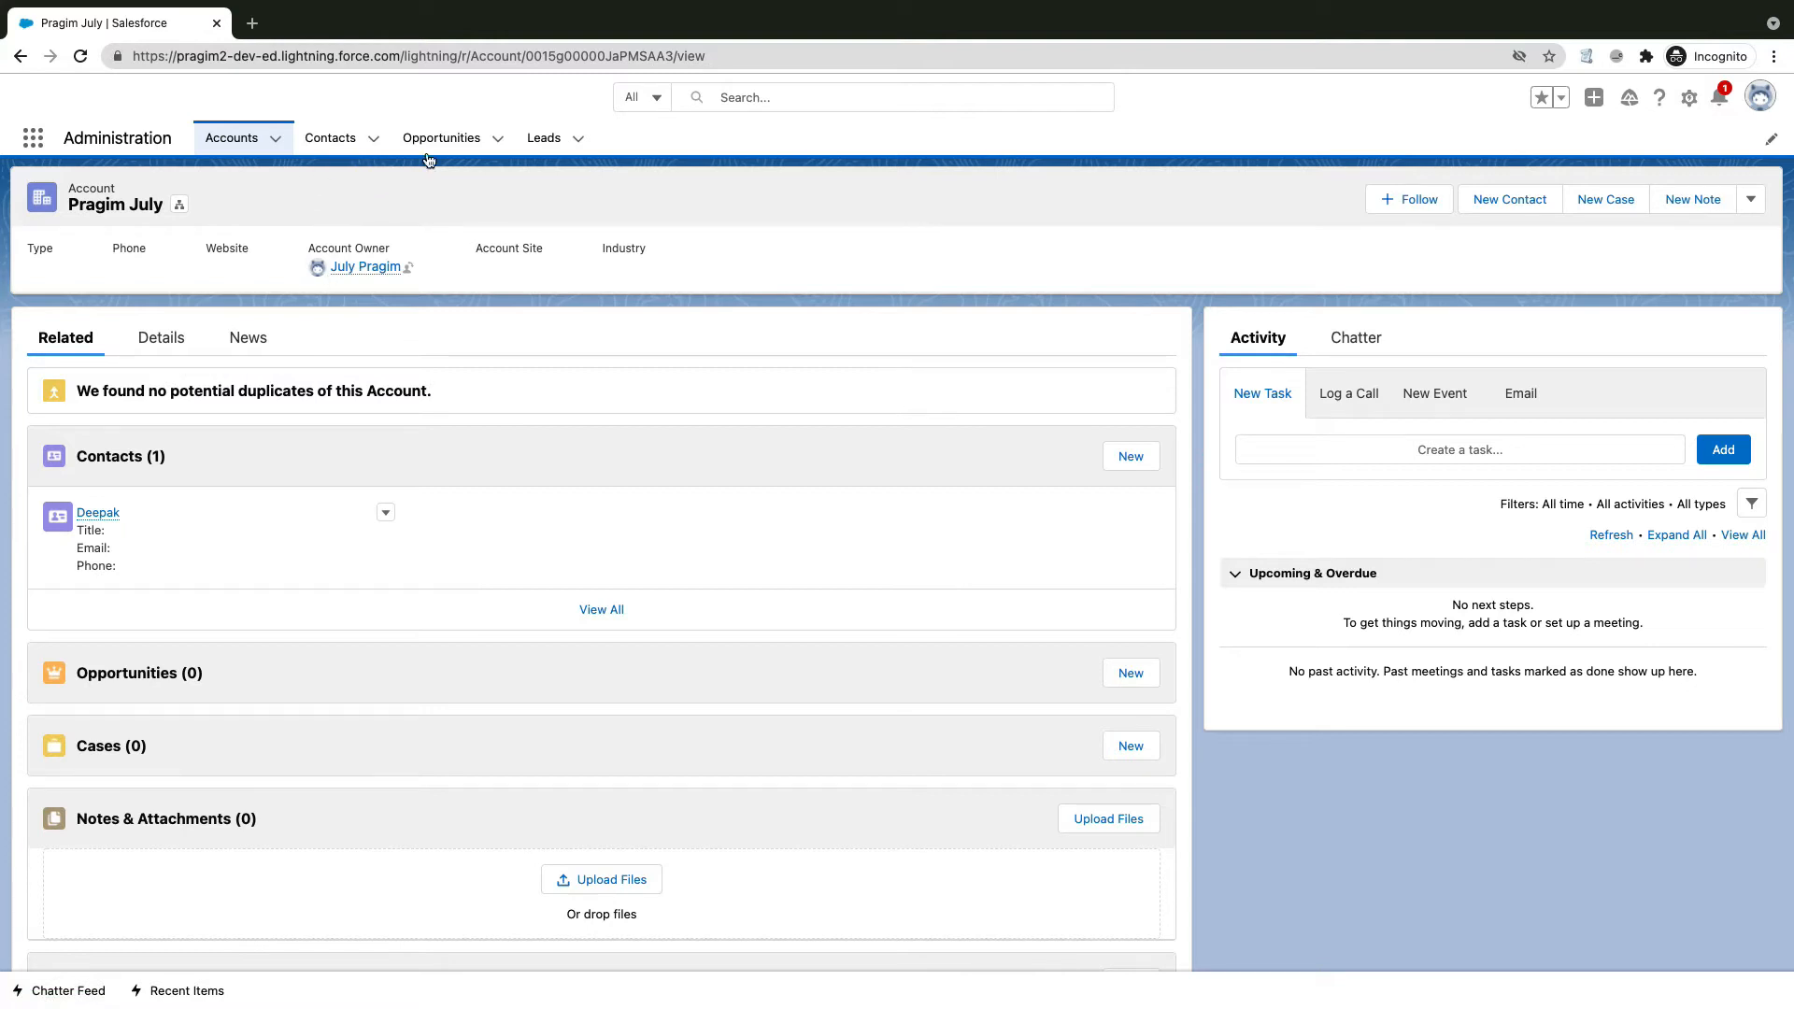
Step: Open Setup from the gear menu, go to Object Manager, and choose Create > Custom Object
{"action": "left_click", "coordinate": [1687, 99]}
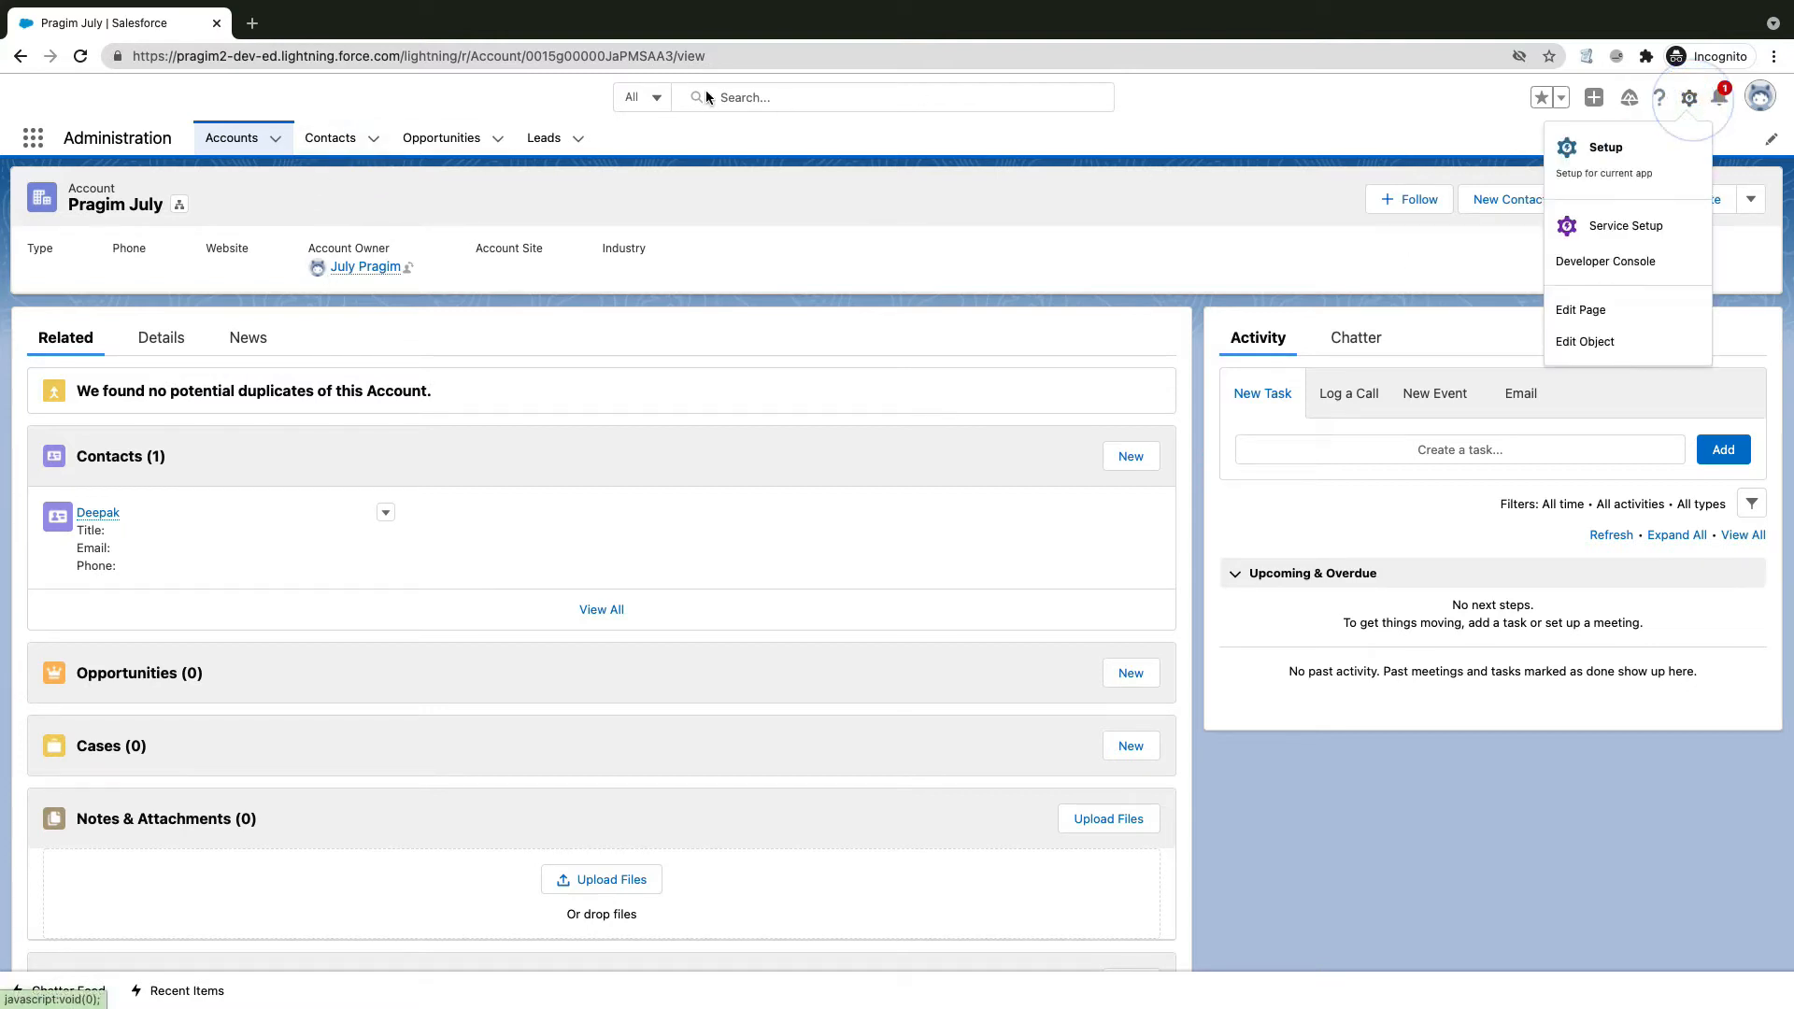
{"action": "left_click", "coordinate": [1585, 150]}
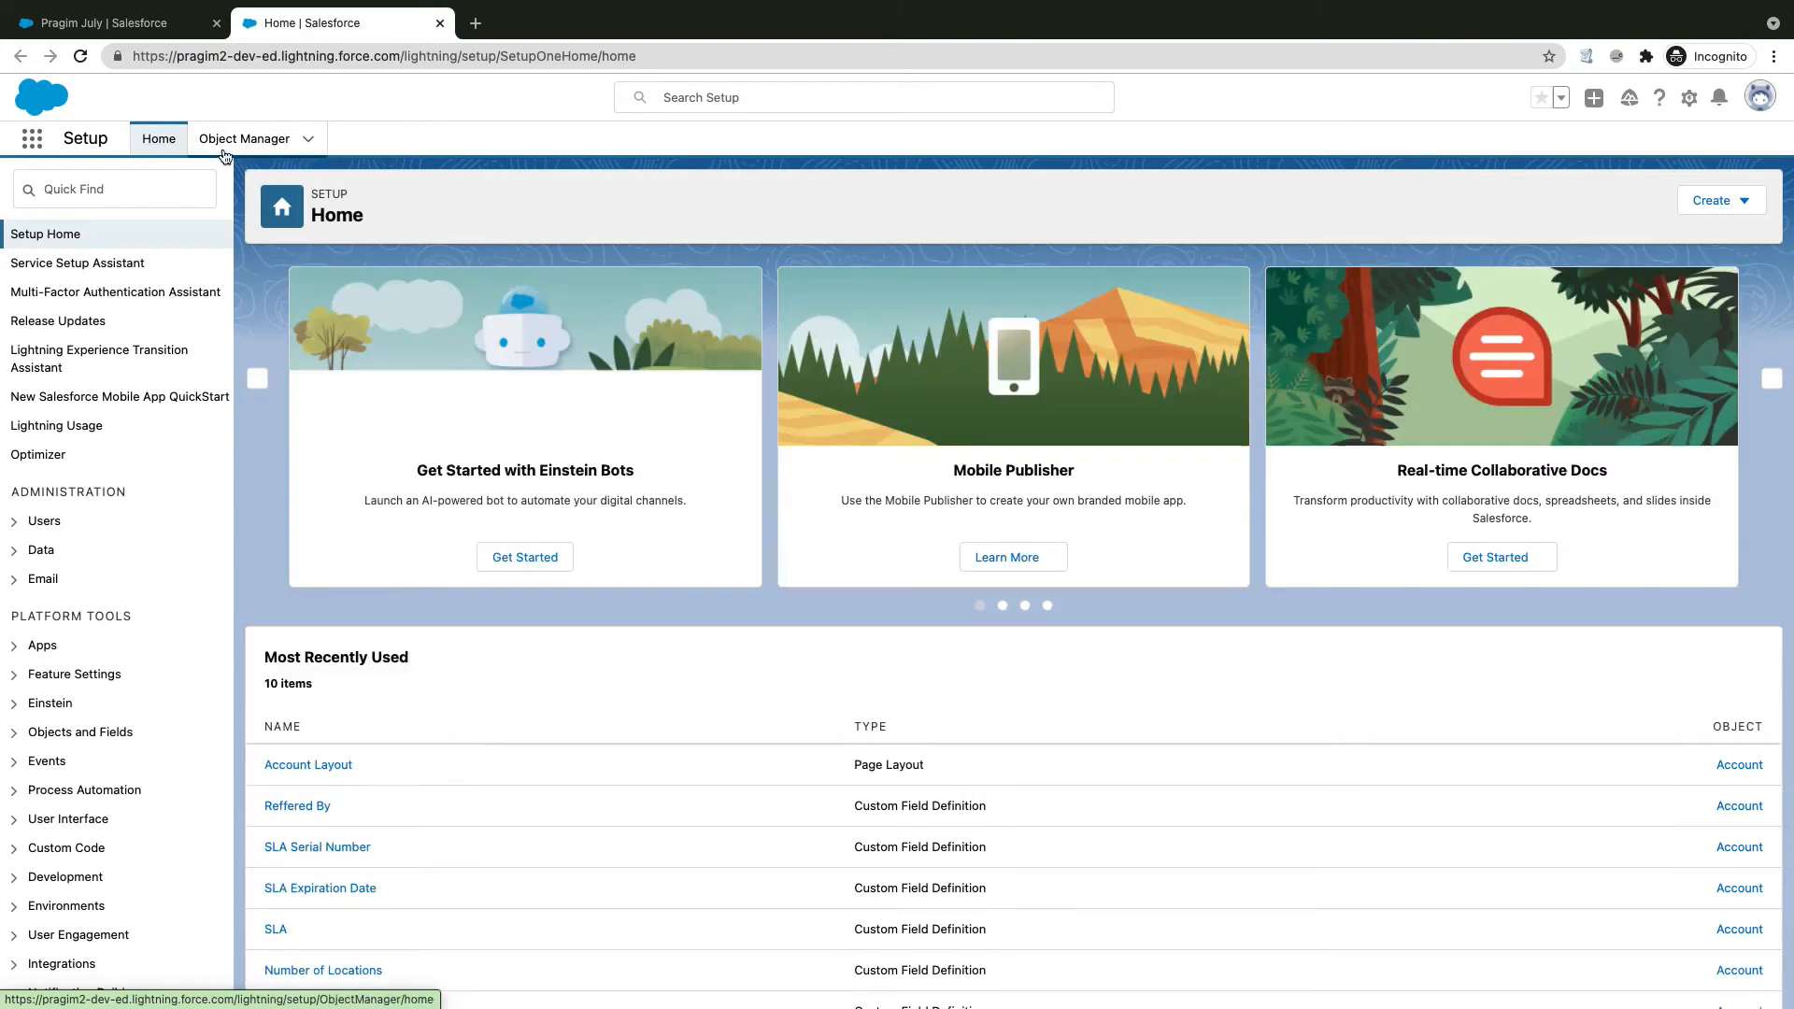
{"action": "left_click", "coordinate": [224, 150]}
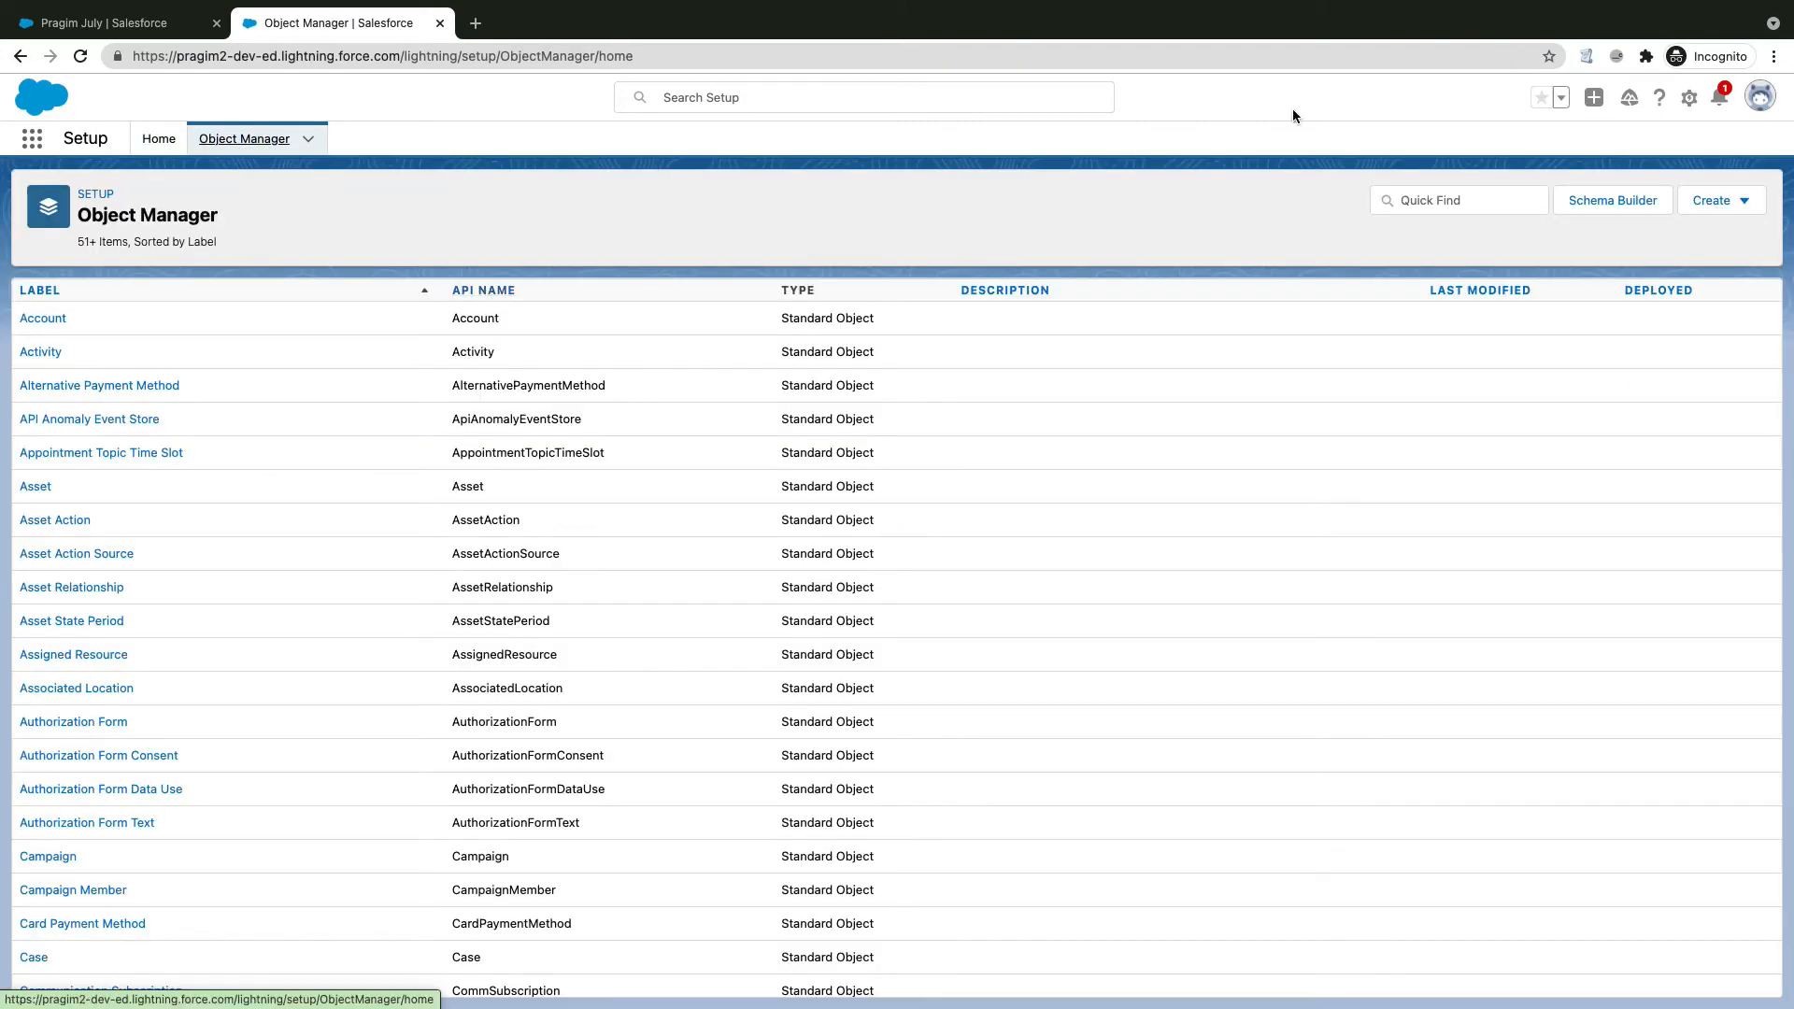
{"action": "left_click", "coordinate": [1445, 196]}
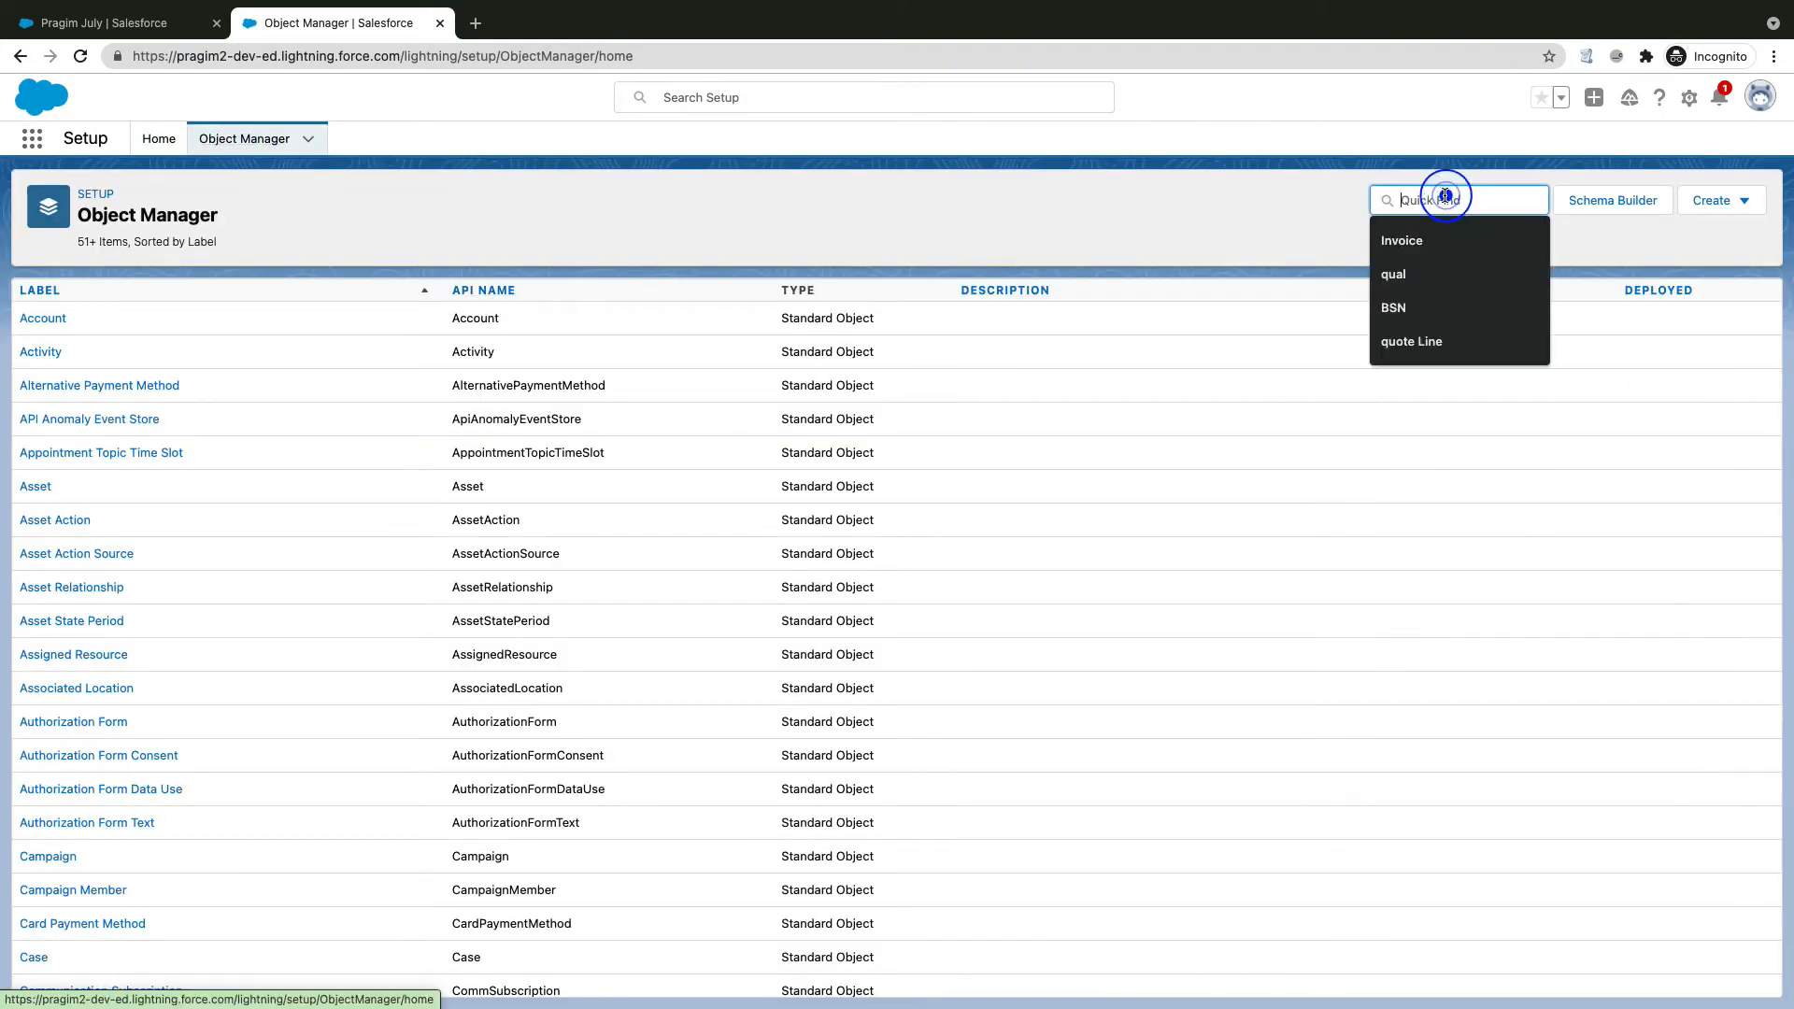
{"action": "left_click", "coordinate": [1744, 202]}
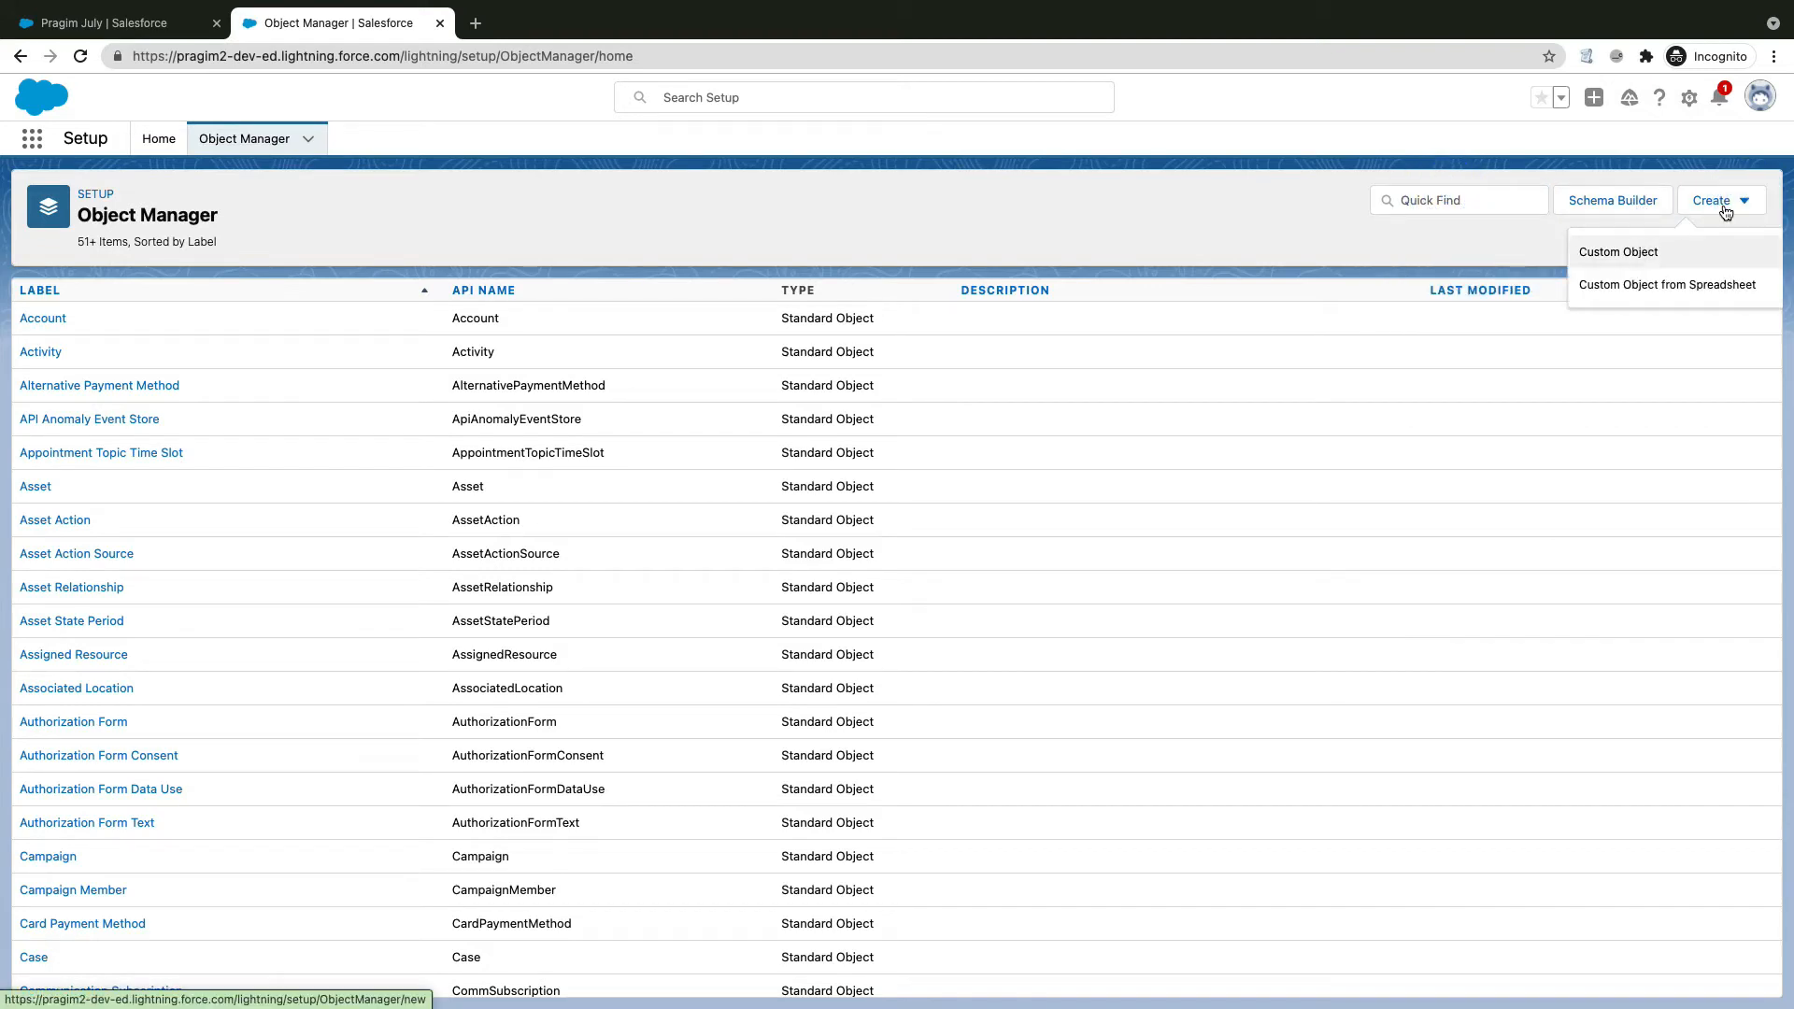
{"action": "left_click", "coordinate": [1631, 253]}
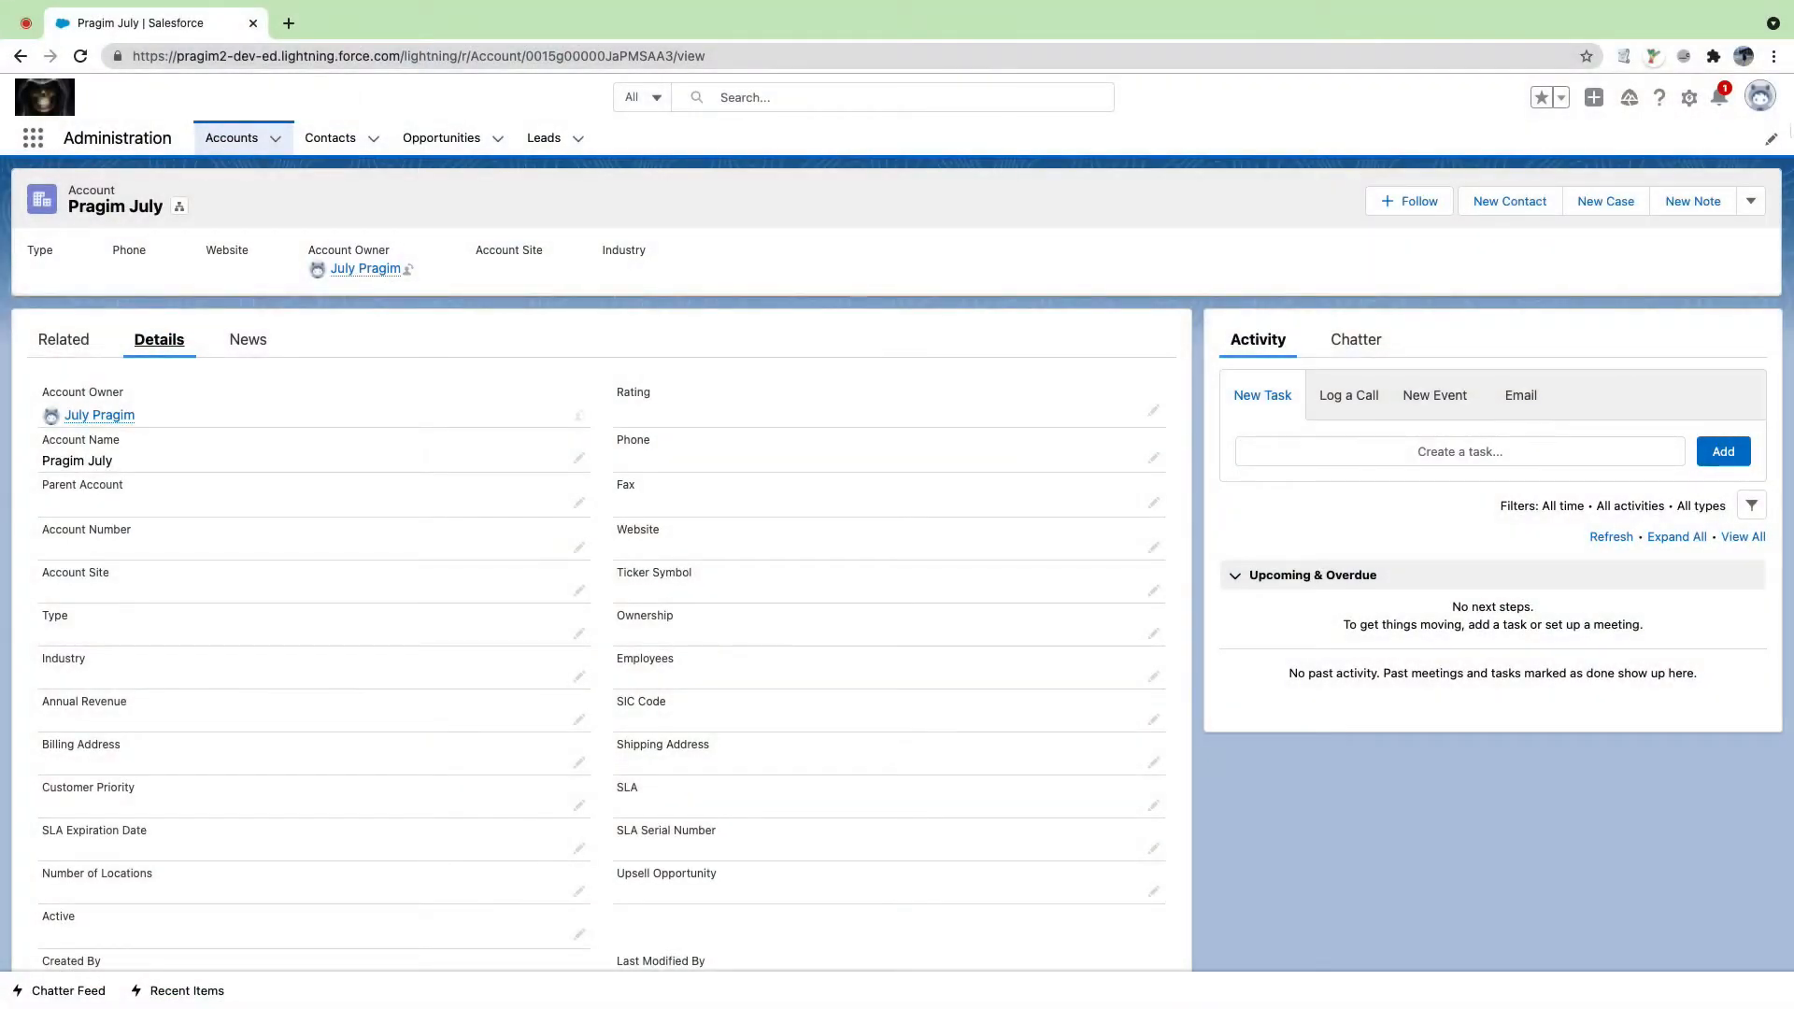
Step: Reopen Setup in a new tab and start a Custom Object from Object Manager's Create menu
{"action": "left_click", "coordinate": [1689, 98]}
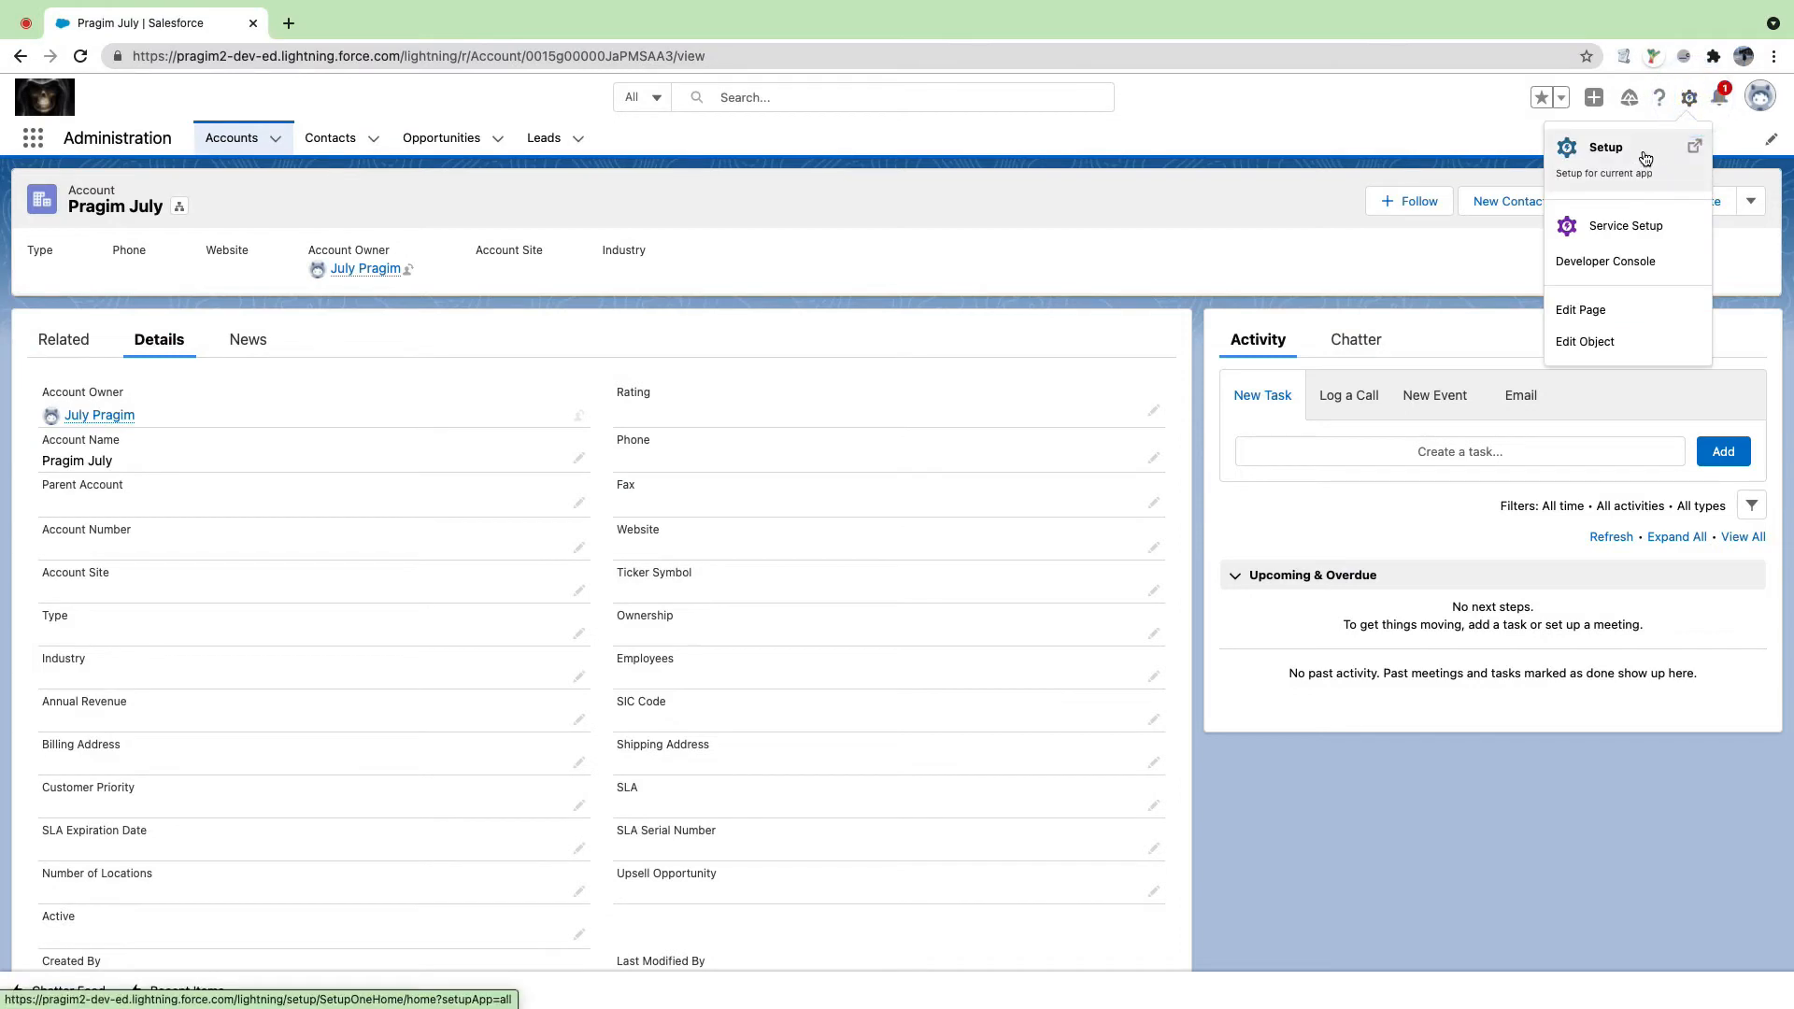
{"action": "left_click", "coordinate": [1645, 159]}
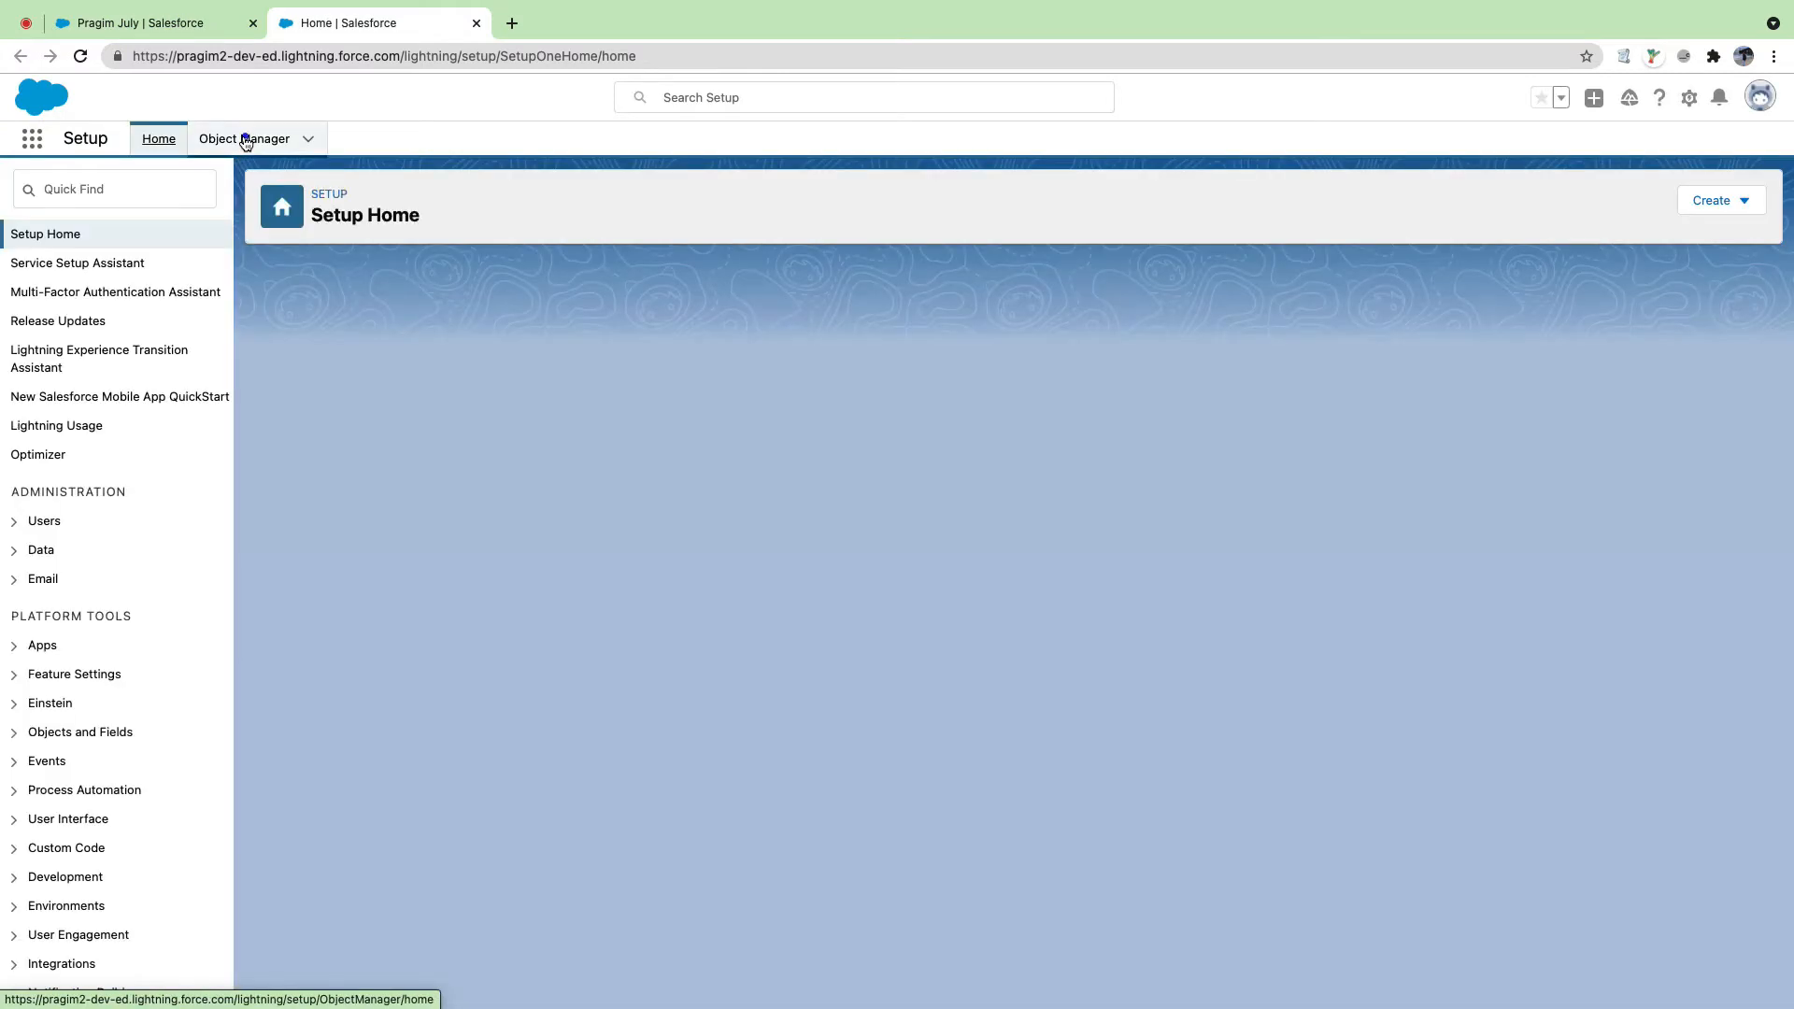
{"action": "left_click", "coordinate": [245, 139]}
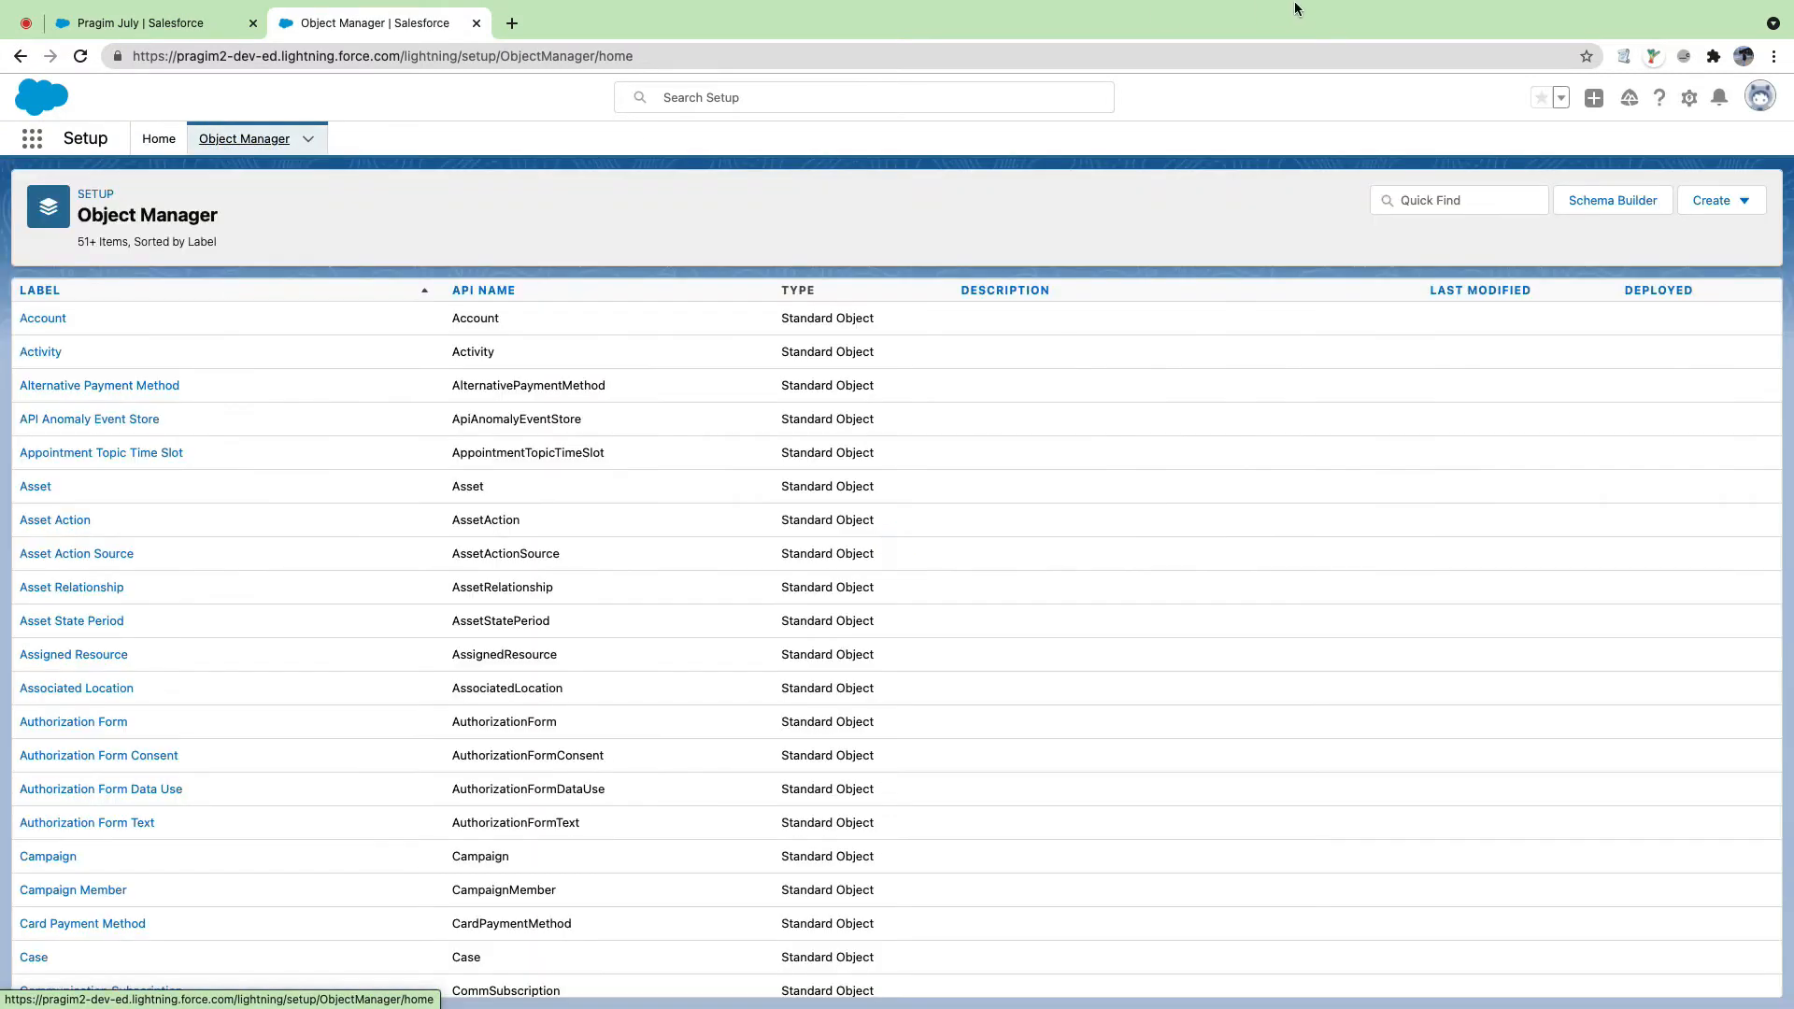
{"action": "left_click", "coordinate": [1740, 200]}
{"action": "left_click", "coordinate": [1659, 251]}
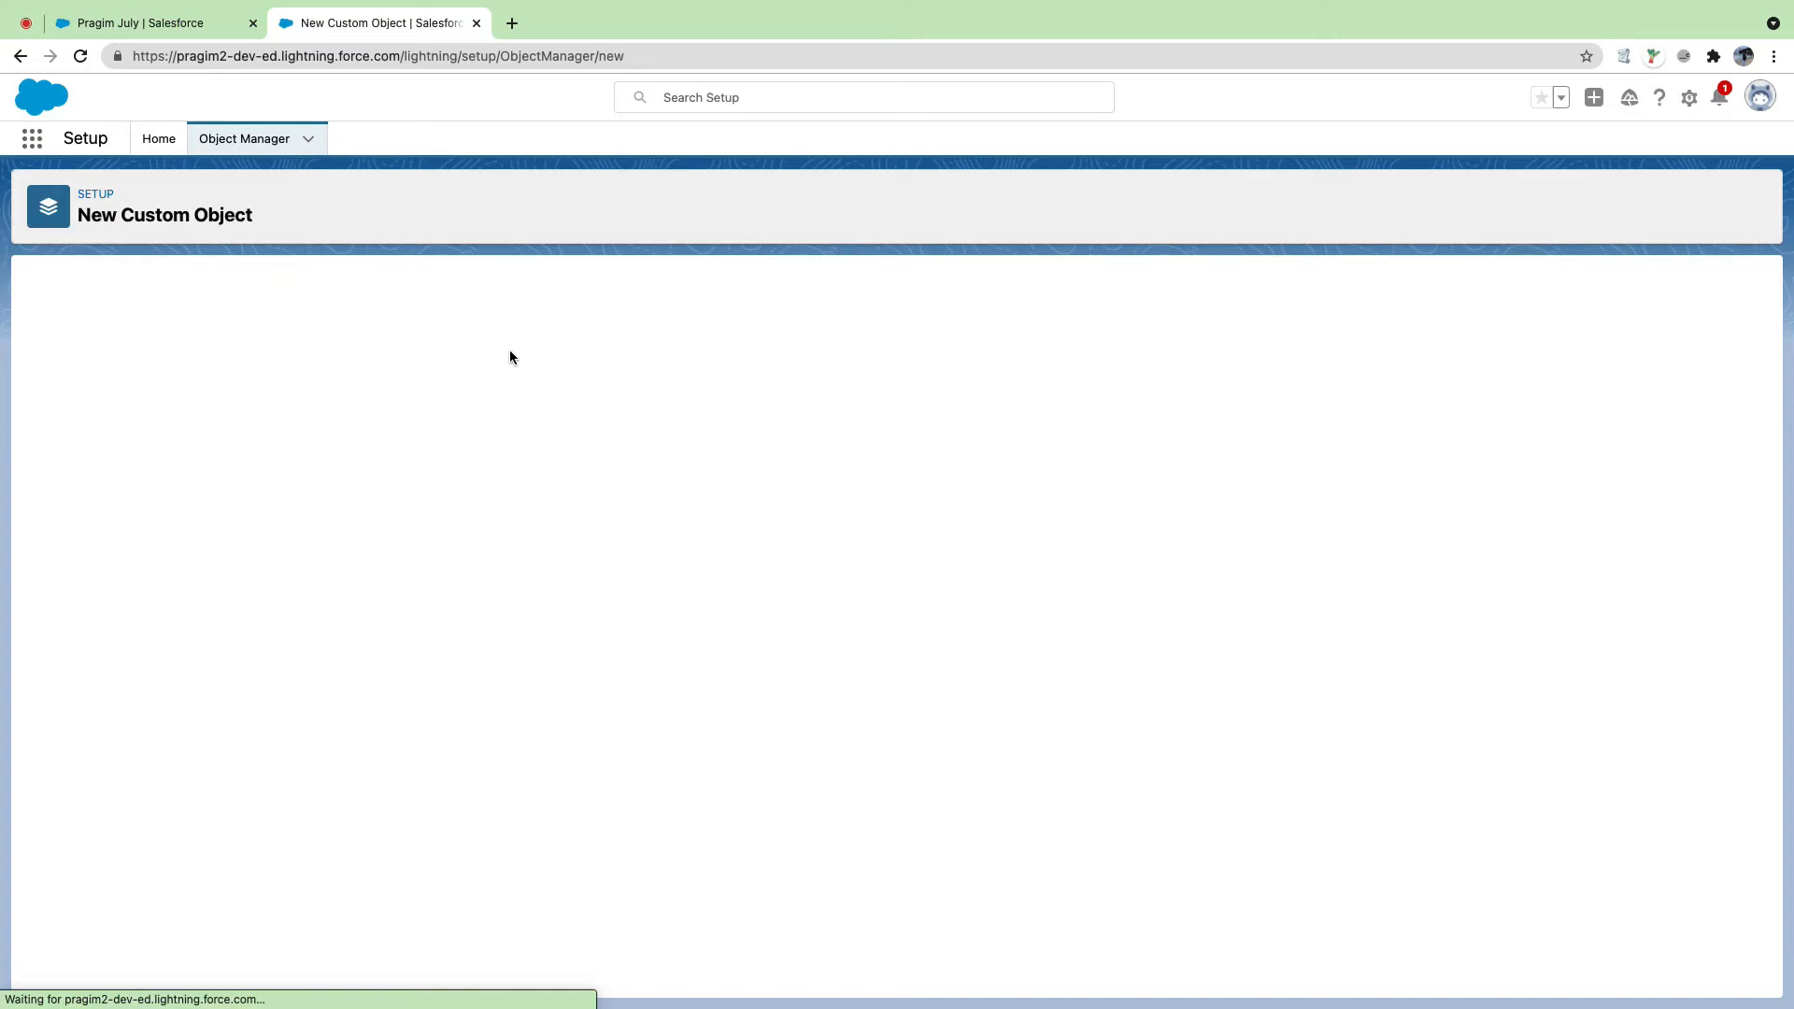
Step: Enter 'Referred Details' as the object Label, correcting the spelling
{"action": "left_click", "coordinate": [432, 436]}
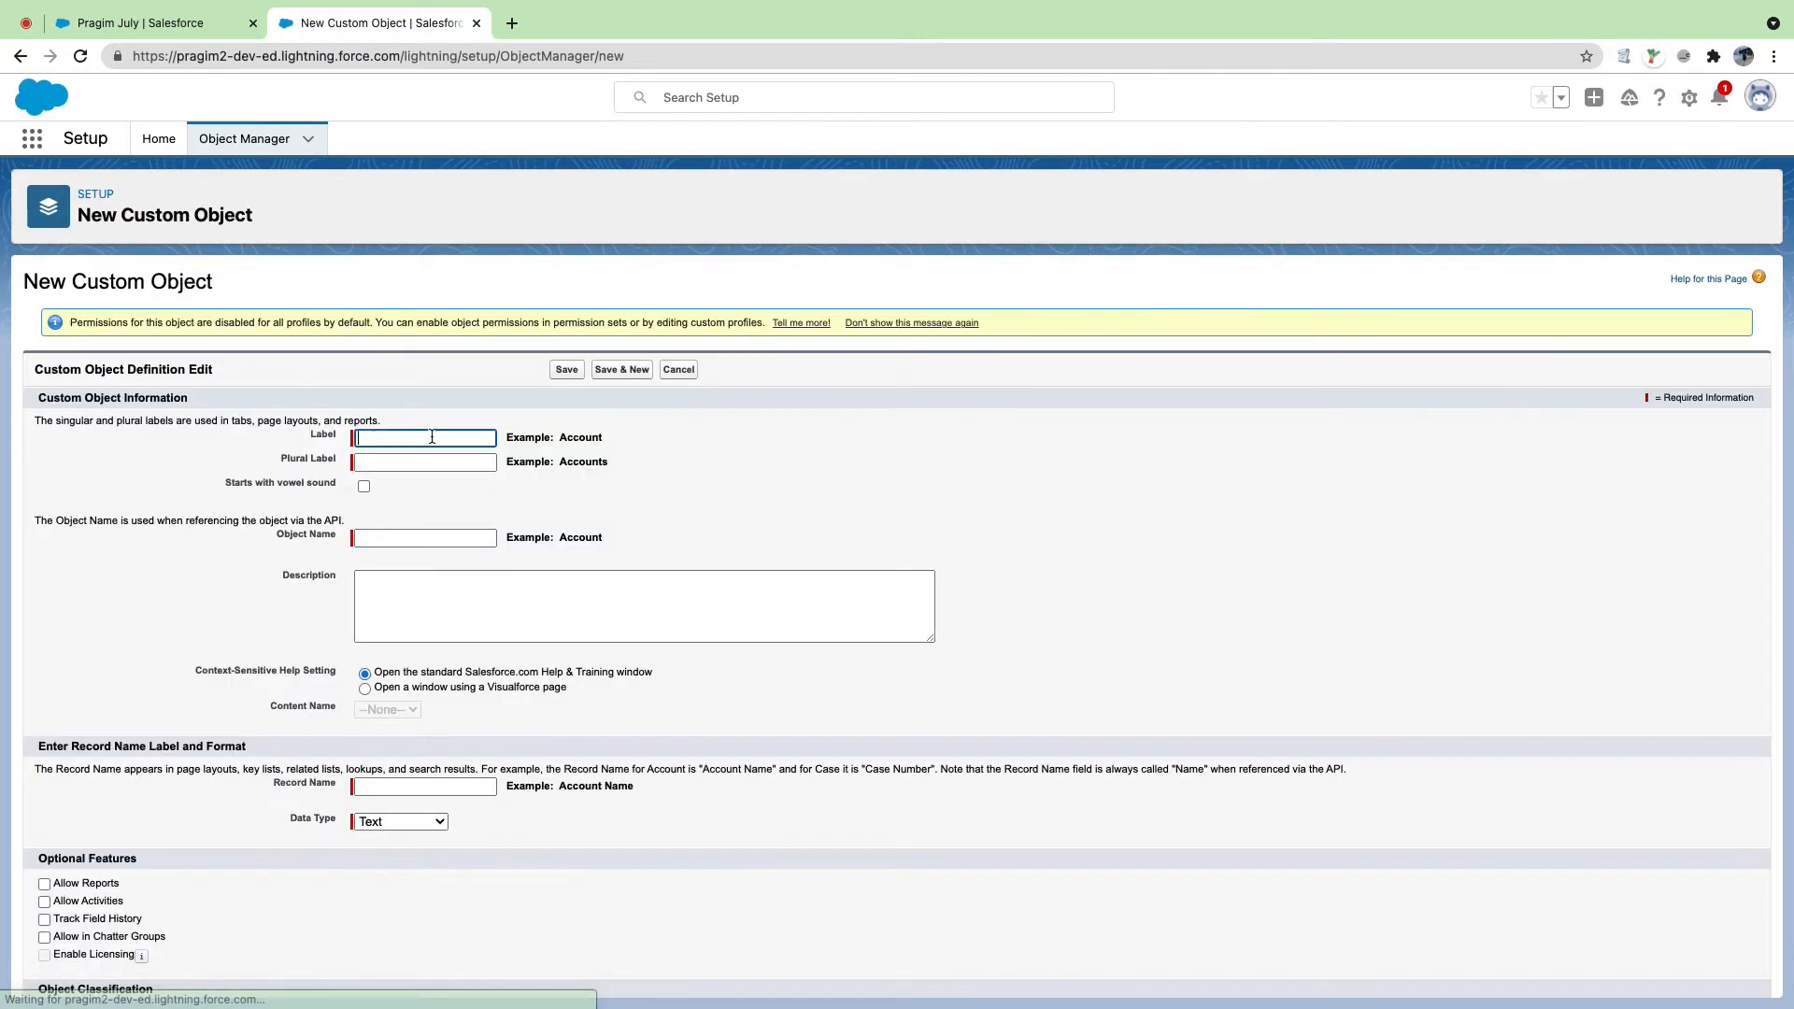
{"action": "left_click", "coordinate": [431, 436]}
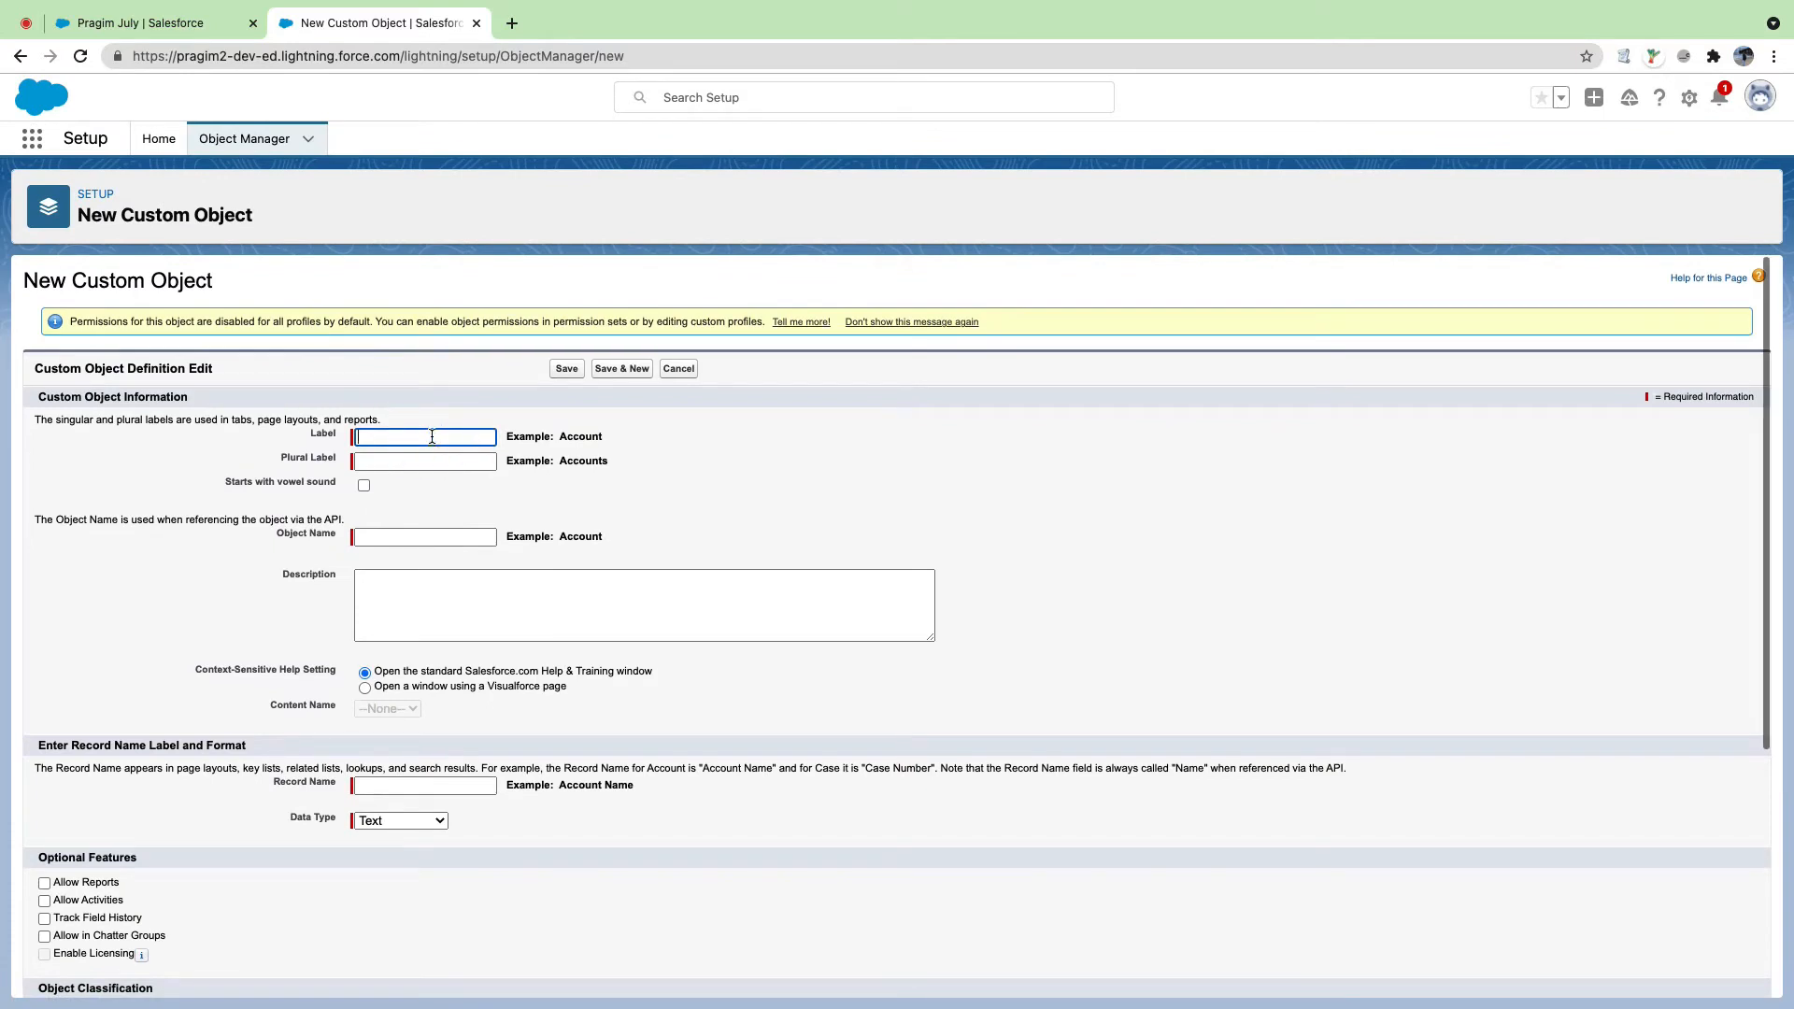
{"action": "type", "text": "Refered"}
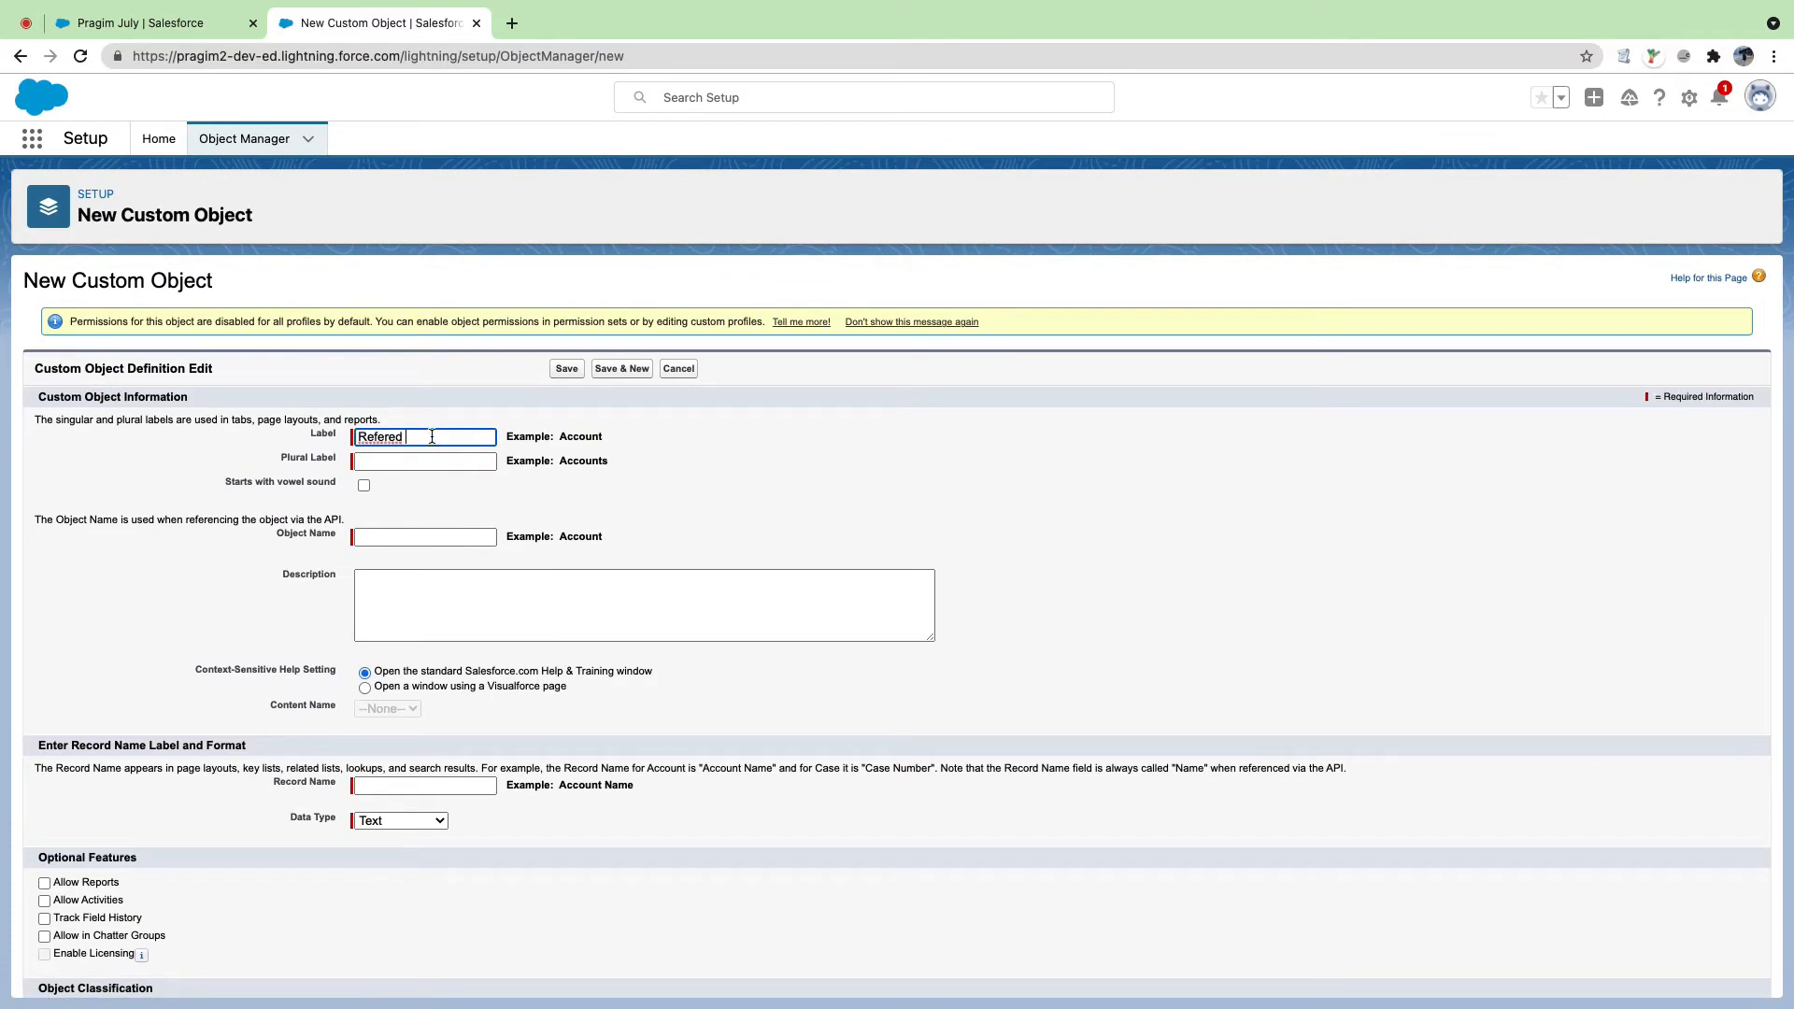
{"action": "double_click", "coordinate": [380, 434]}
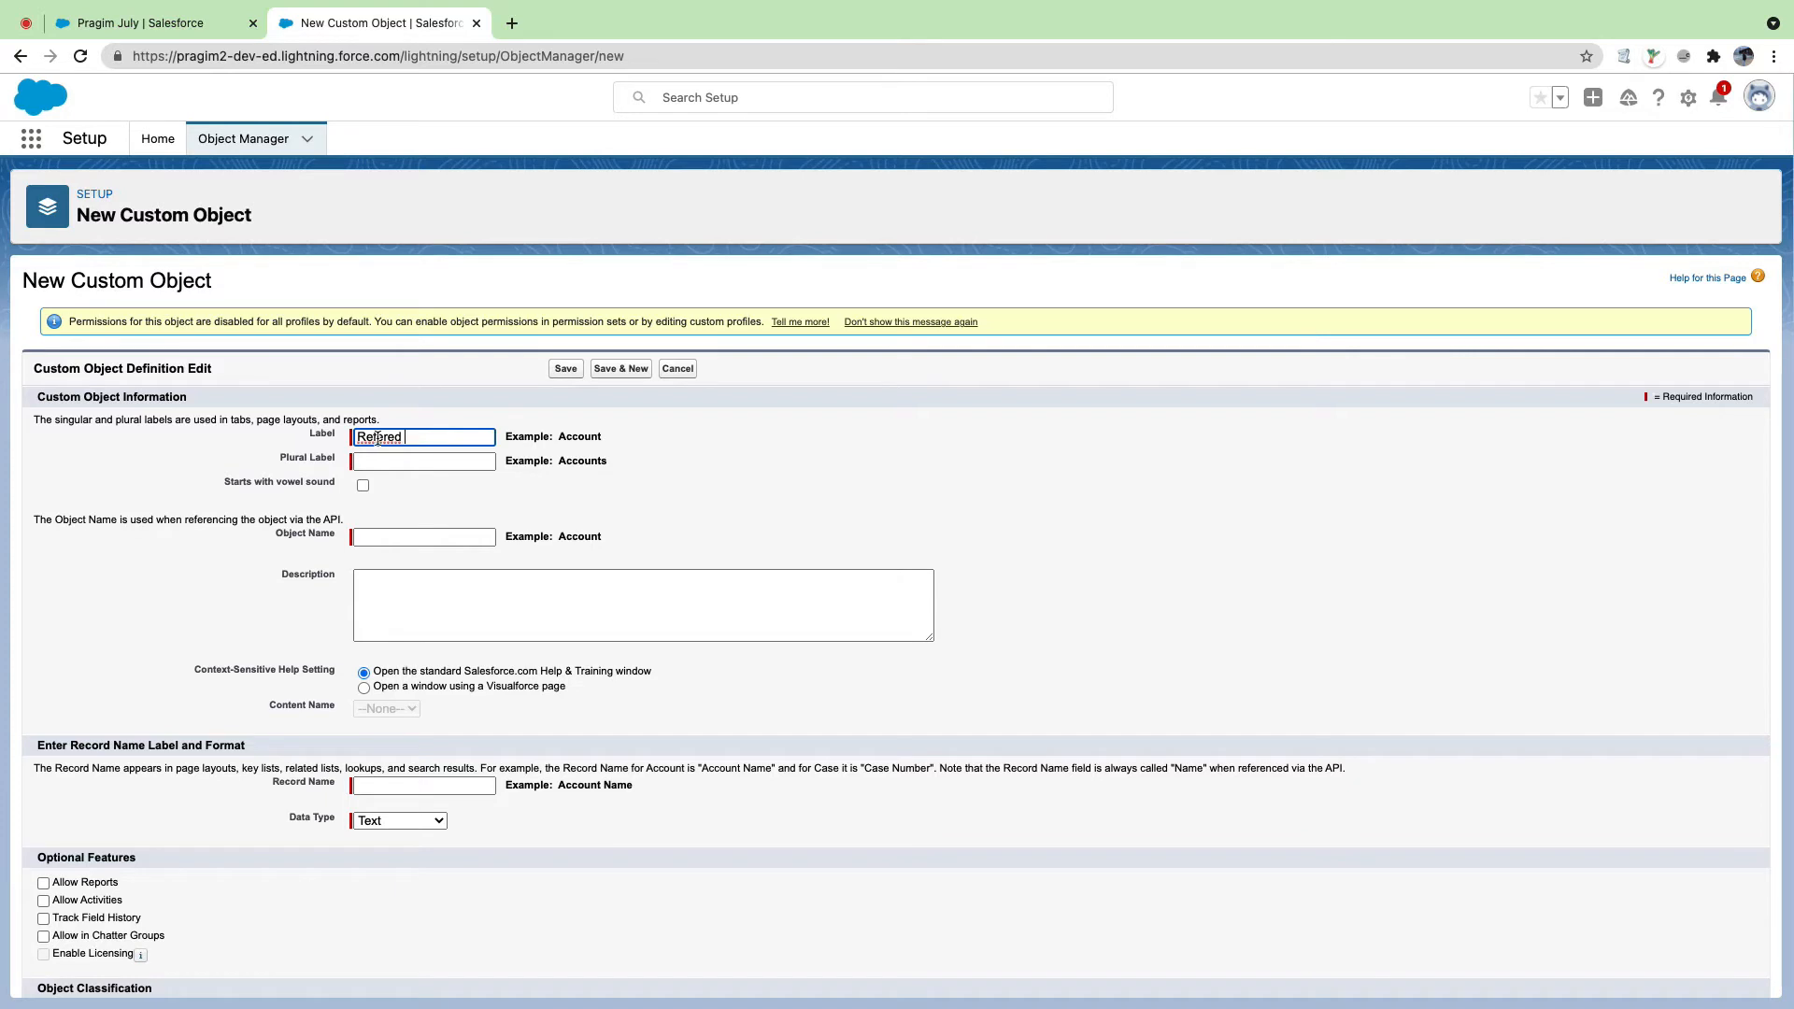
{"action": "left_click", "coordinate": [386, 437]}
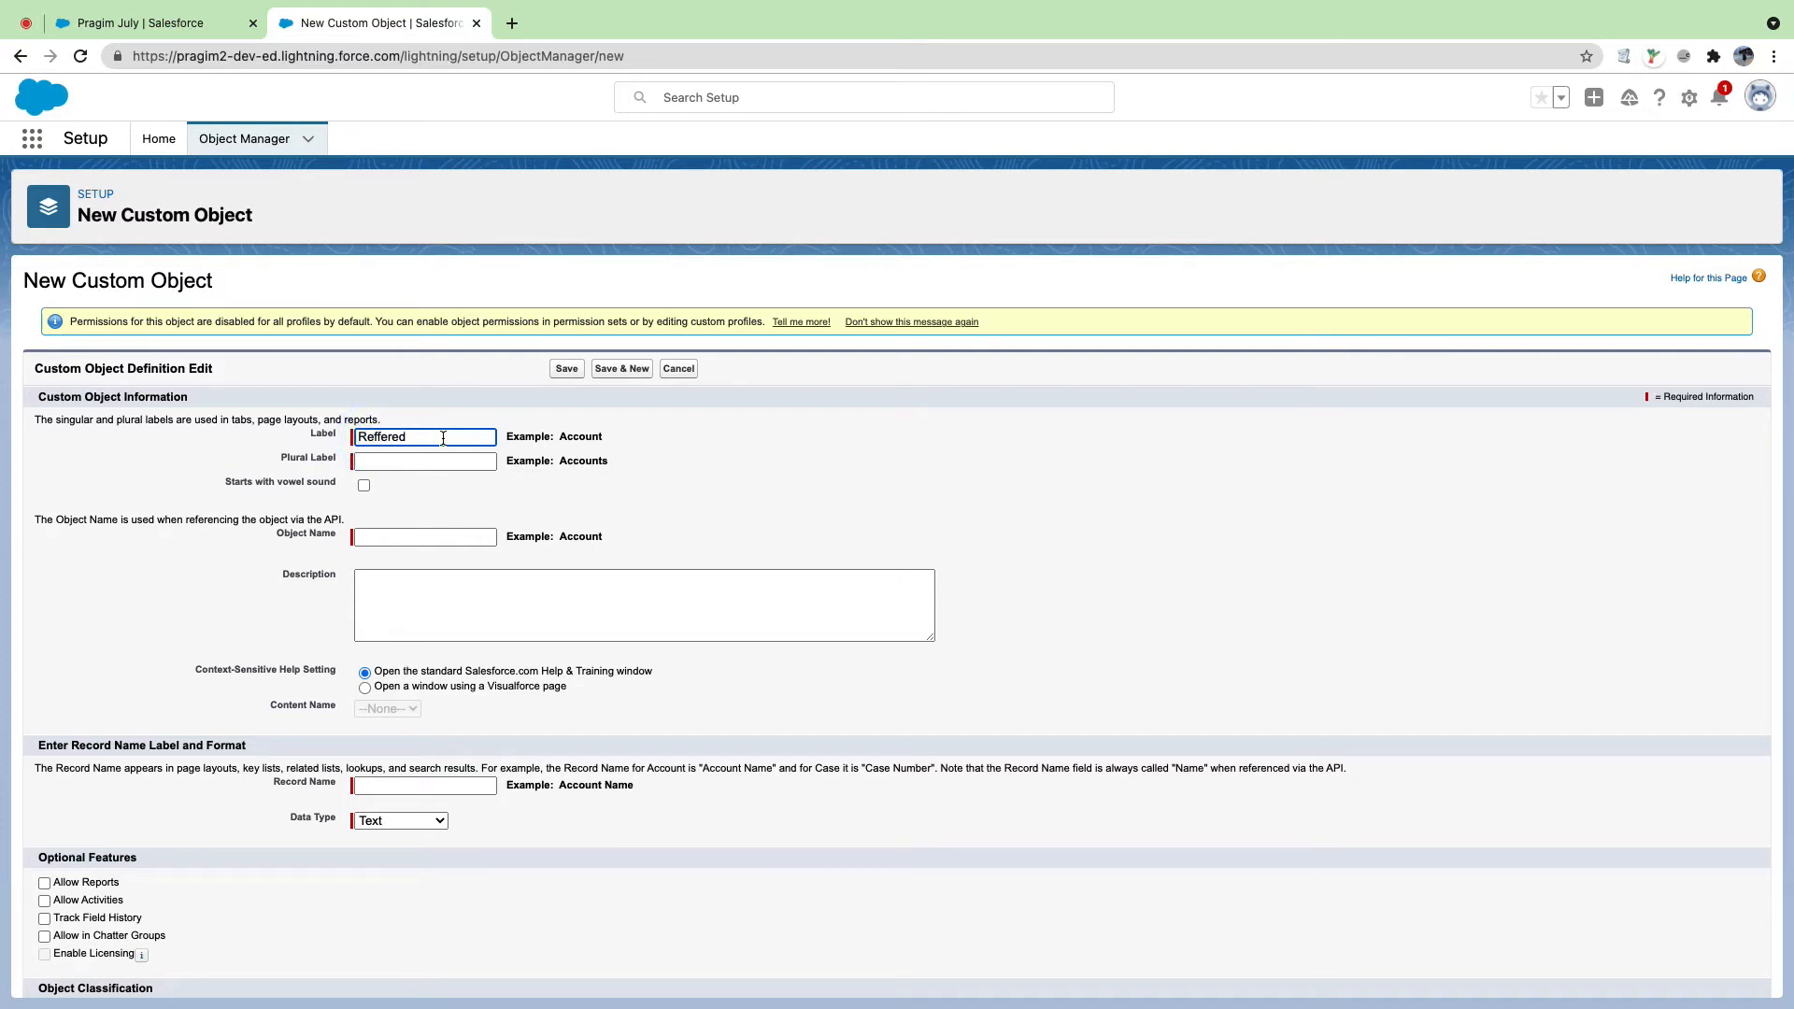
{"action": "type", "text": "f"}
{"action": "right_click", "coordinate": [391, 438]}
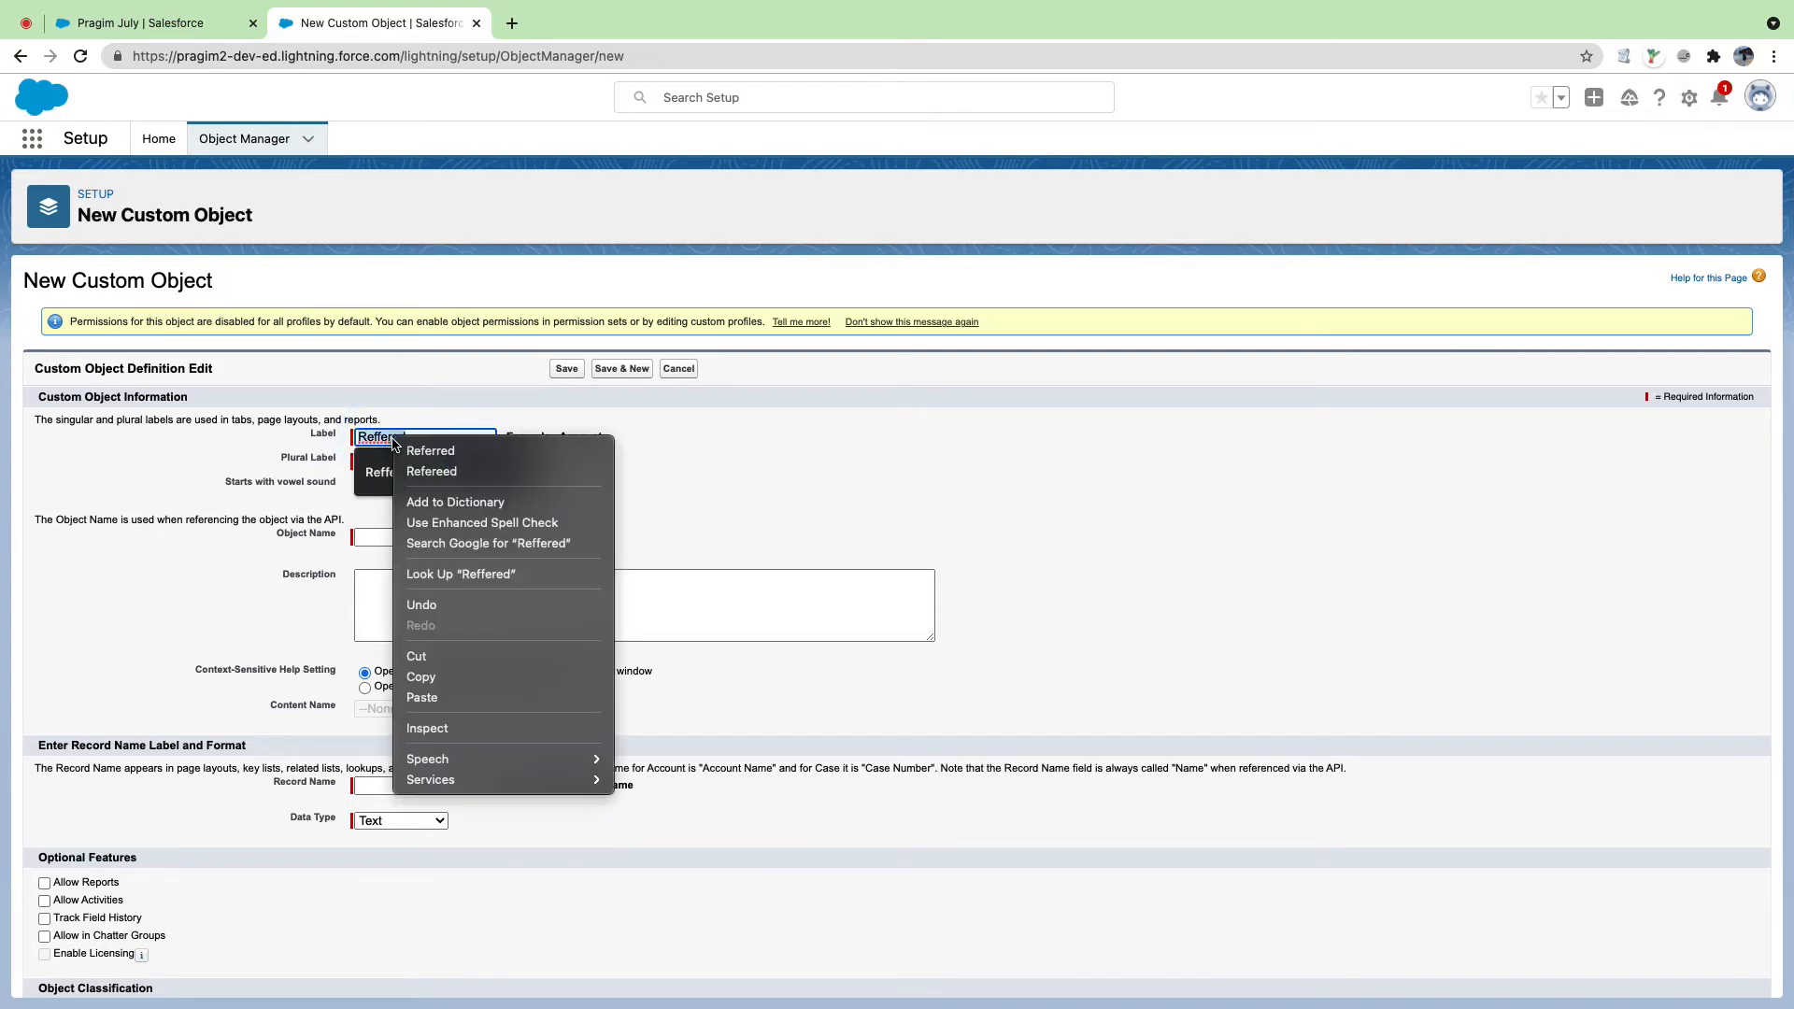
{"action": "left_click", "coordinate": [426, 450]}
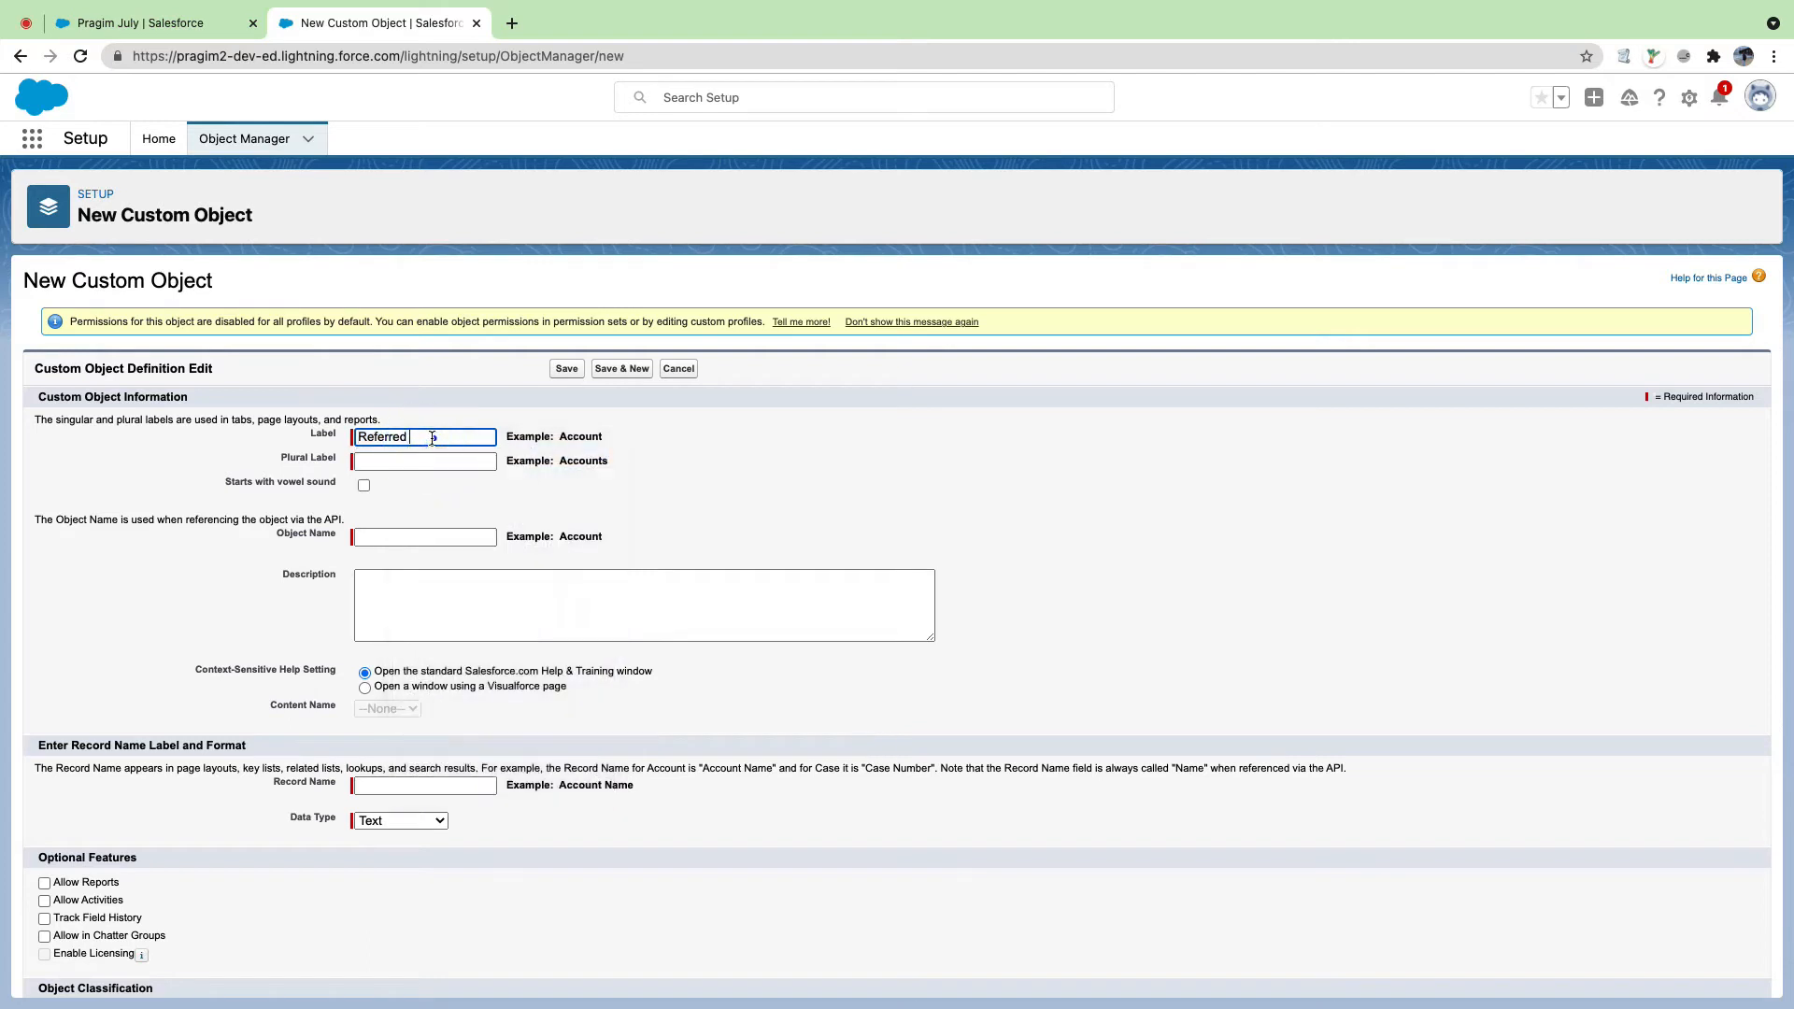
{"action": "left_click", "coordinate": [432, 437]}
{"action": "type", "text": "Details"}
{"action": "key", "text": "Tab"}
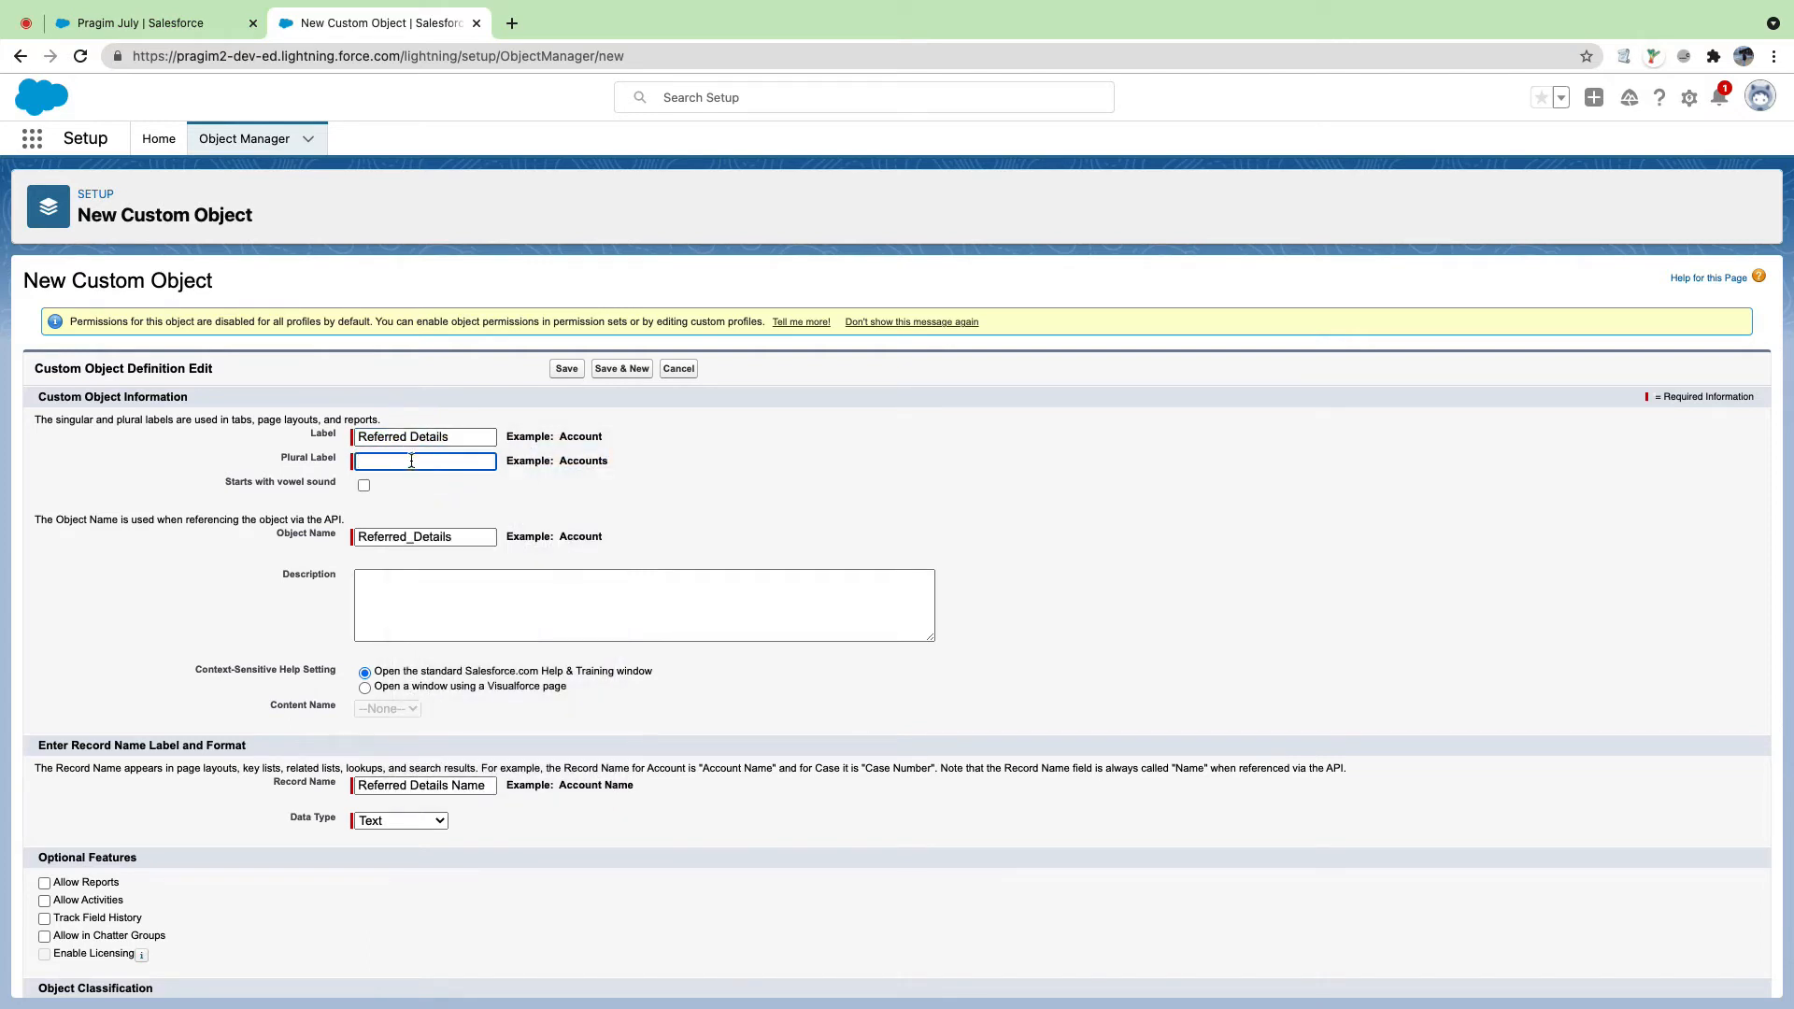
Step: Copy 'Referred Details' into the Plural Label field
{"action": "left_click", "coordinate": [410, 459]}
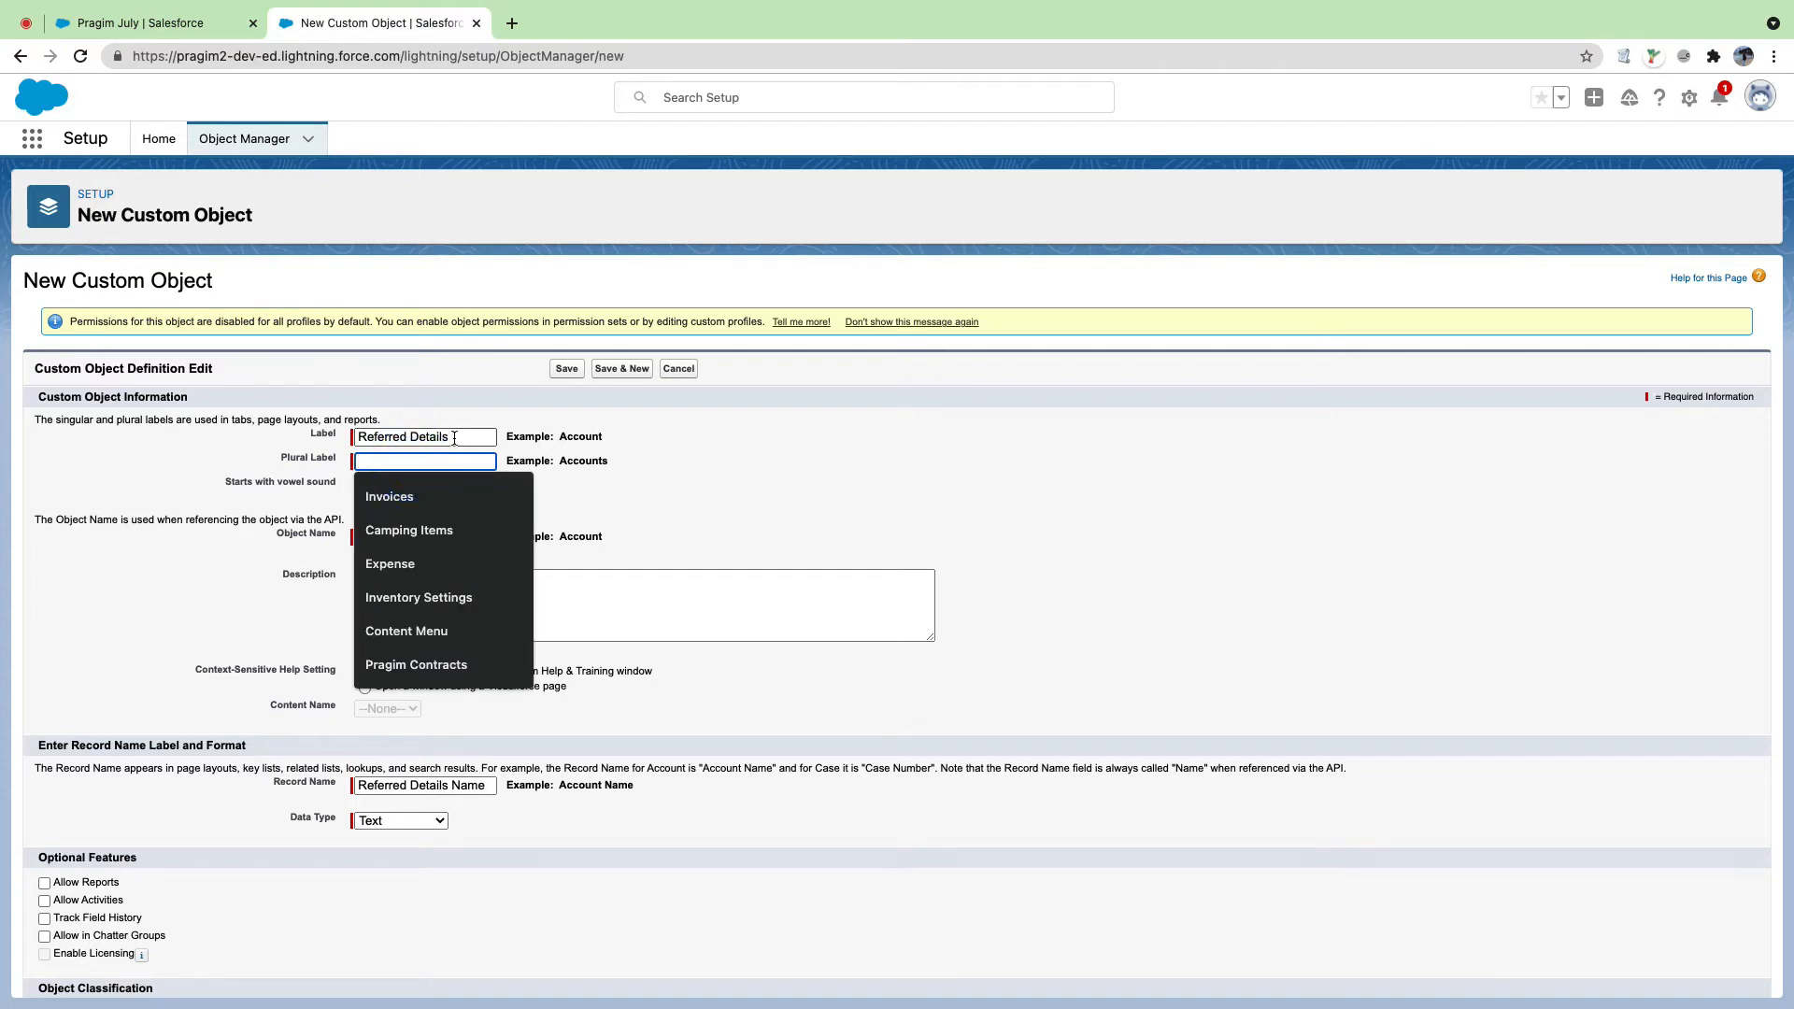
{"action": "left_click", "coordinate": [361, 437]}
{"action": "left_click_drag", "start_coordinate": [430, 439], "coordinate": [479, 442]}
{"action": "key", "text": "super+c"}
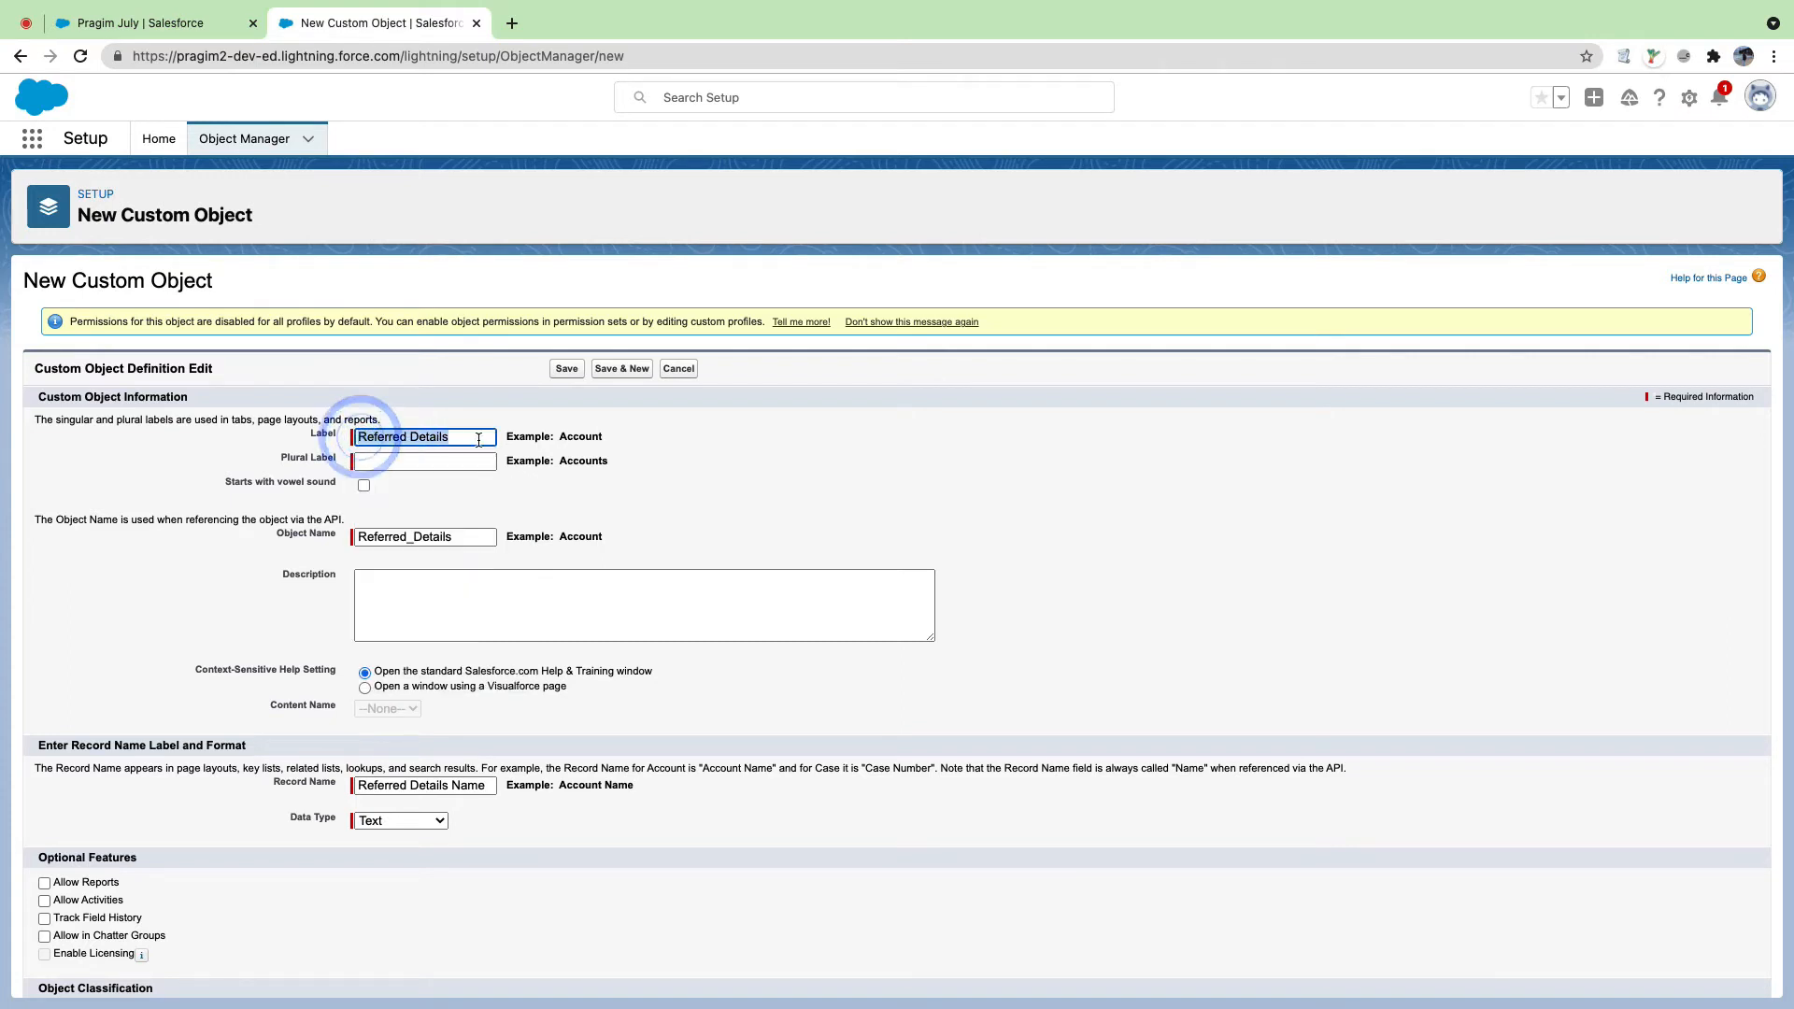
{"action": "left_click", "coordinate": [474, 454]}
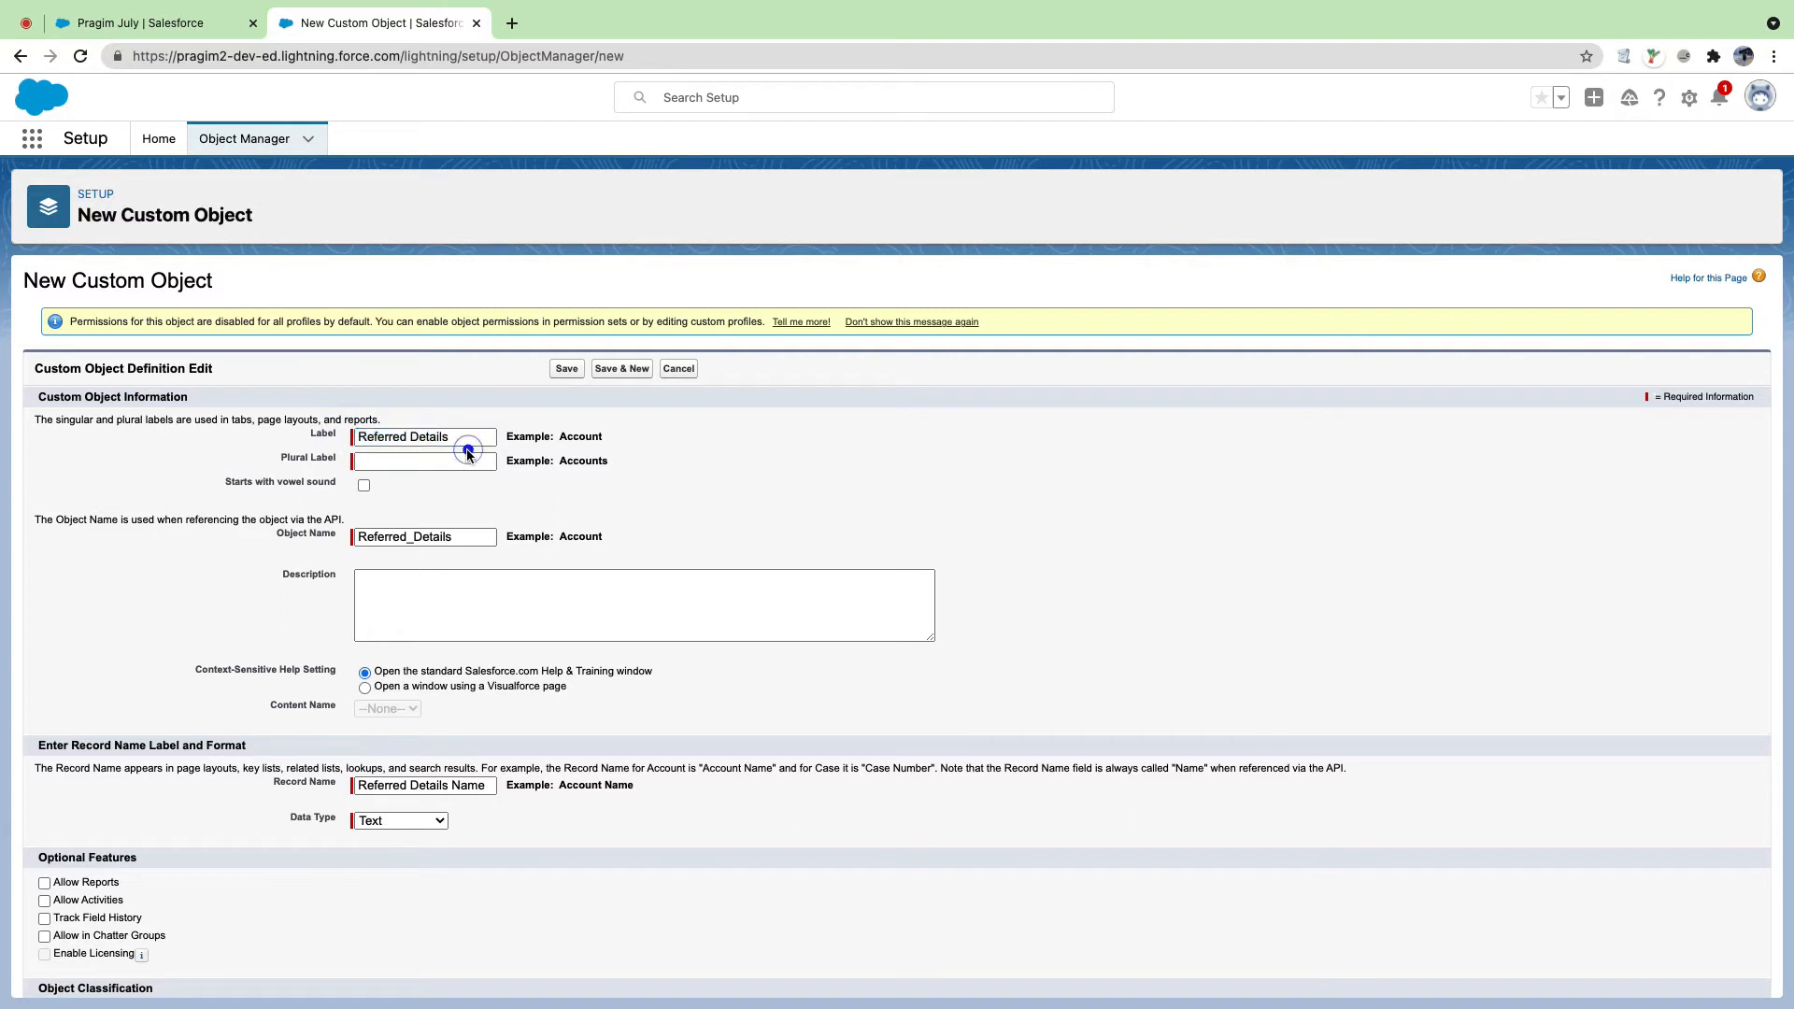
{"action": "left_click", "coordinate": [468, 455]}
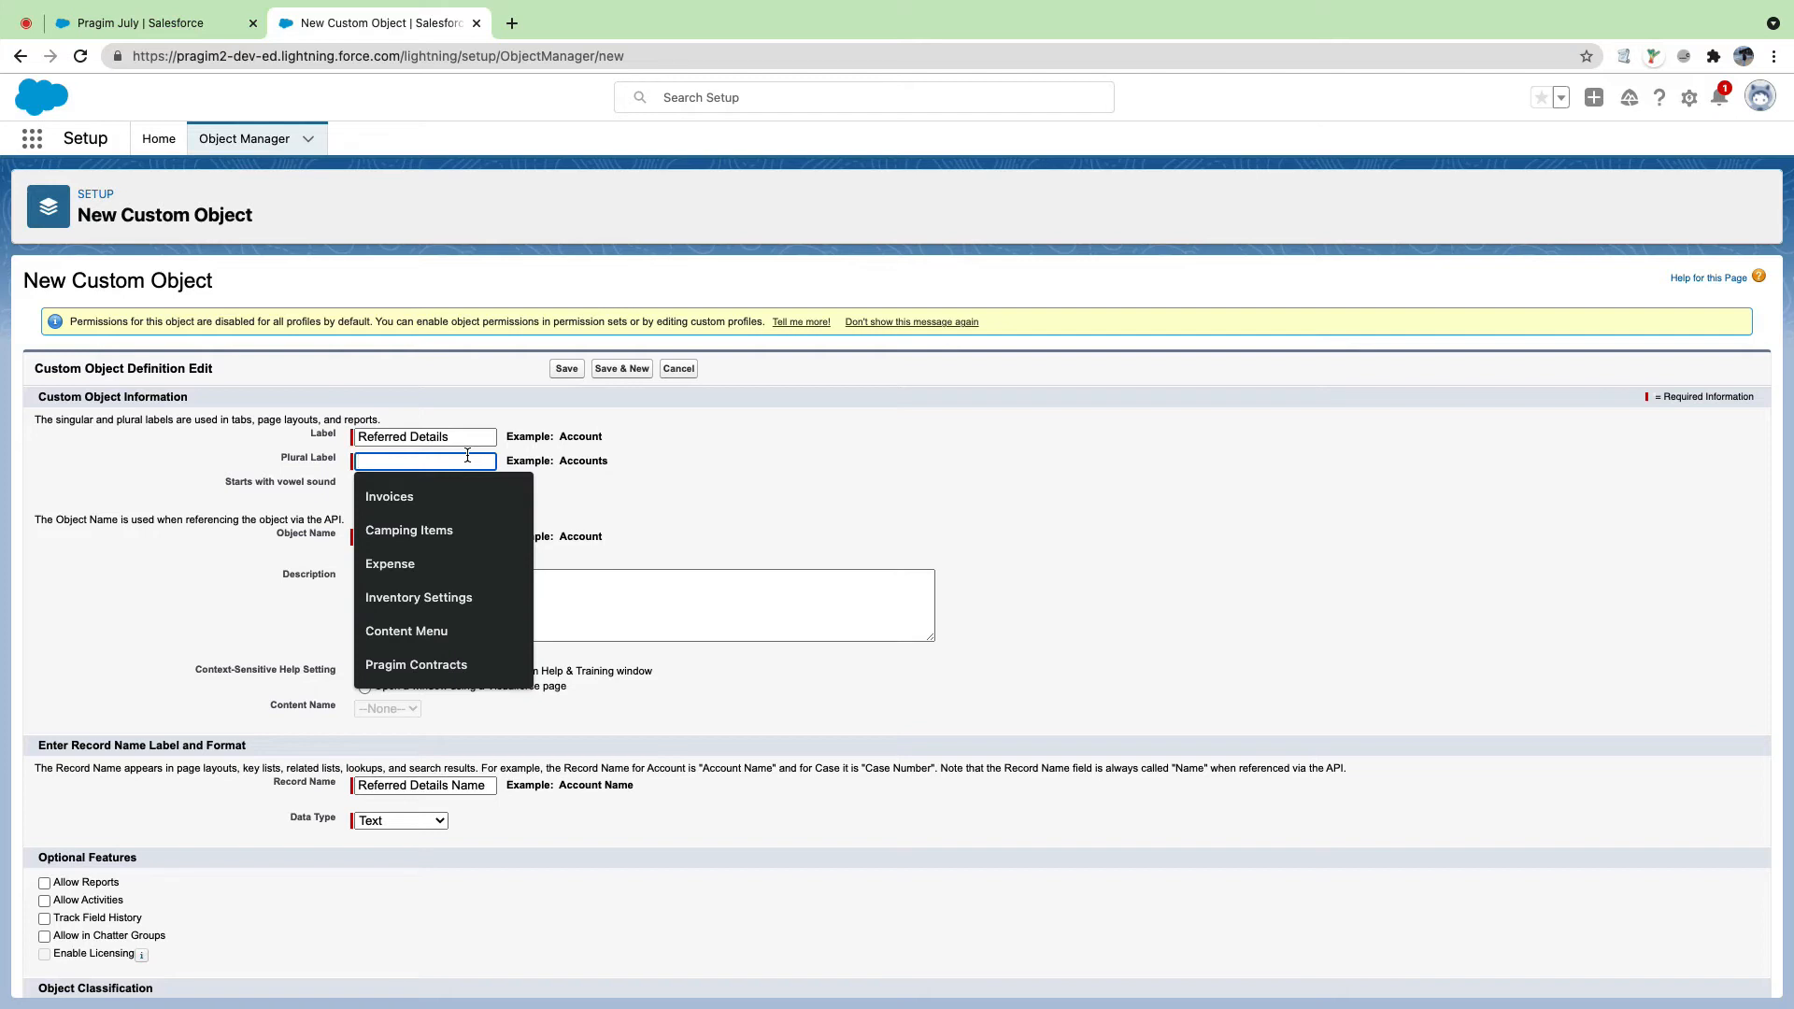
{"action": "key", "text": "super+v"}
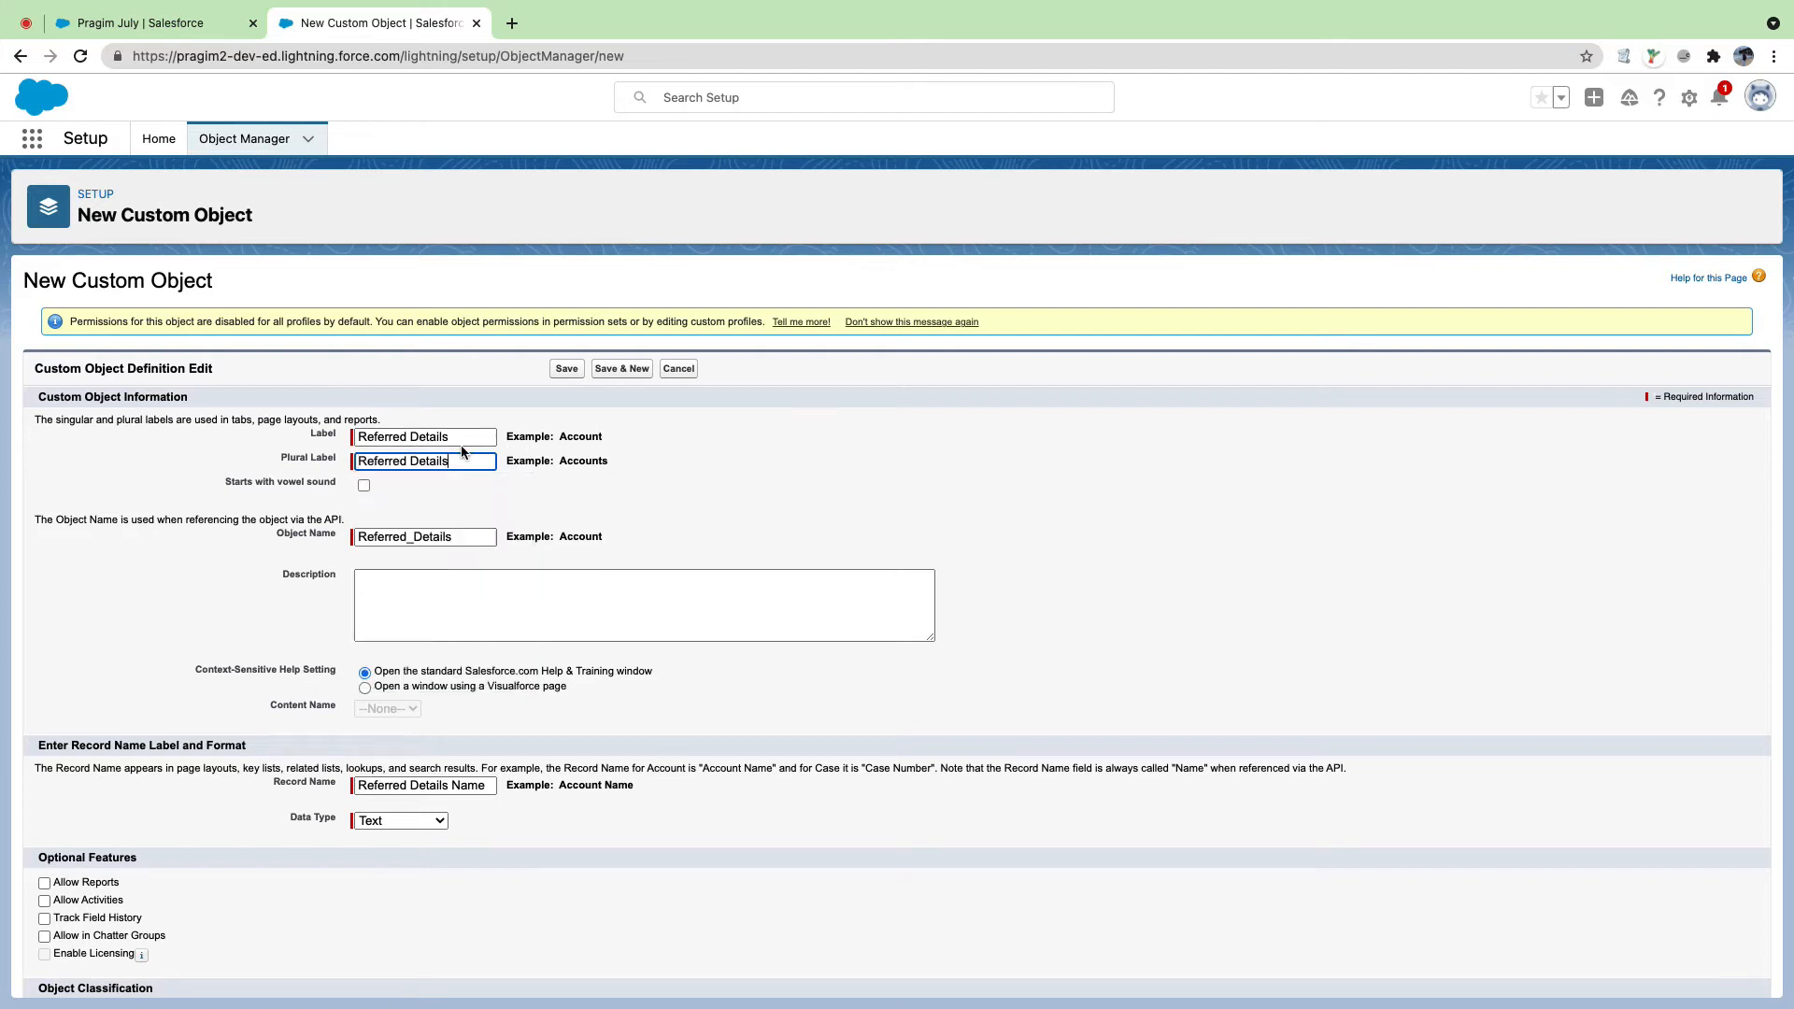
{"action": "triple_click", "coordinate": [282, 456]}
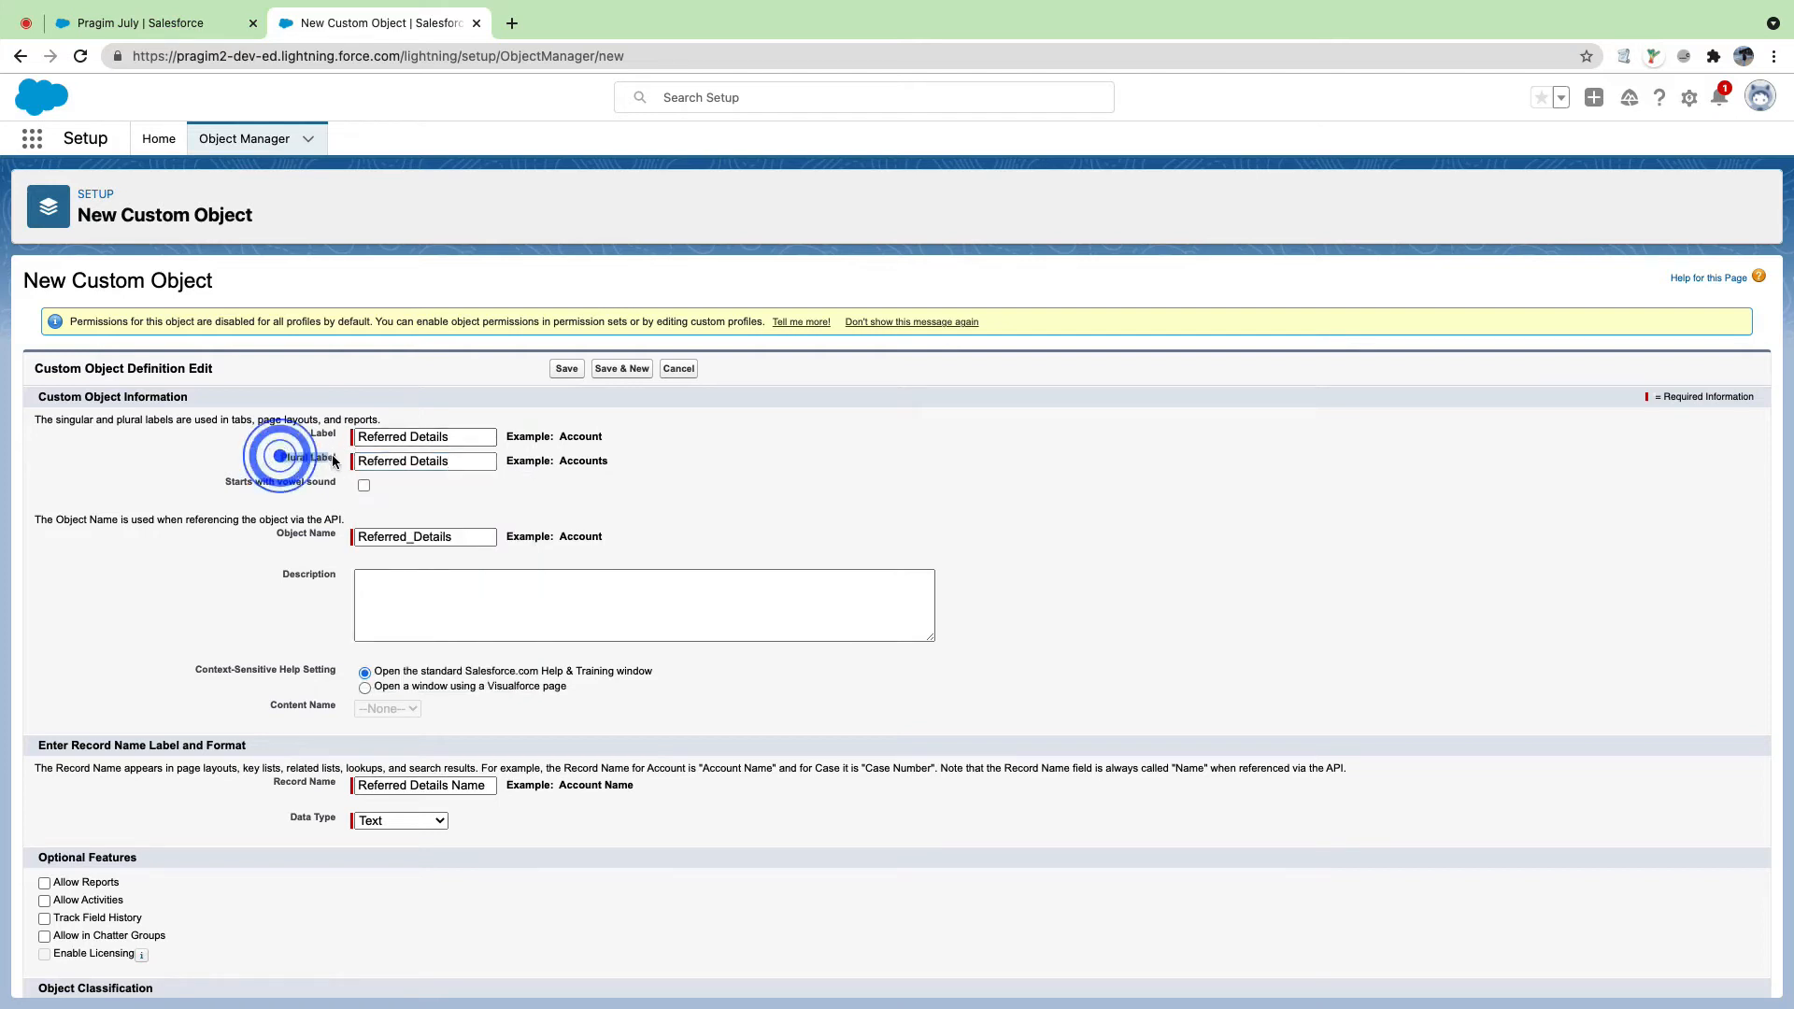
{"action": "left_click", "coordinate": [186, 23]}
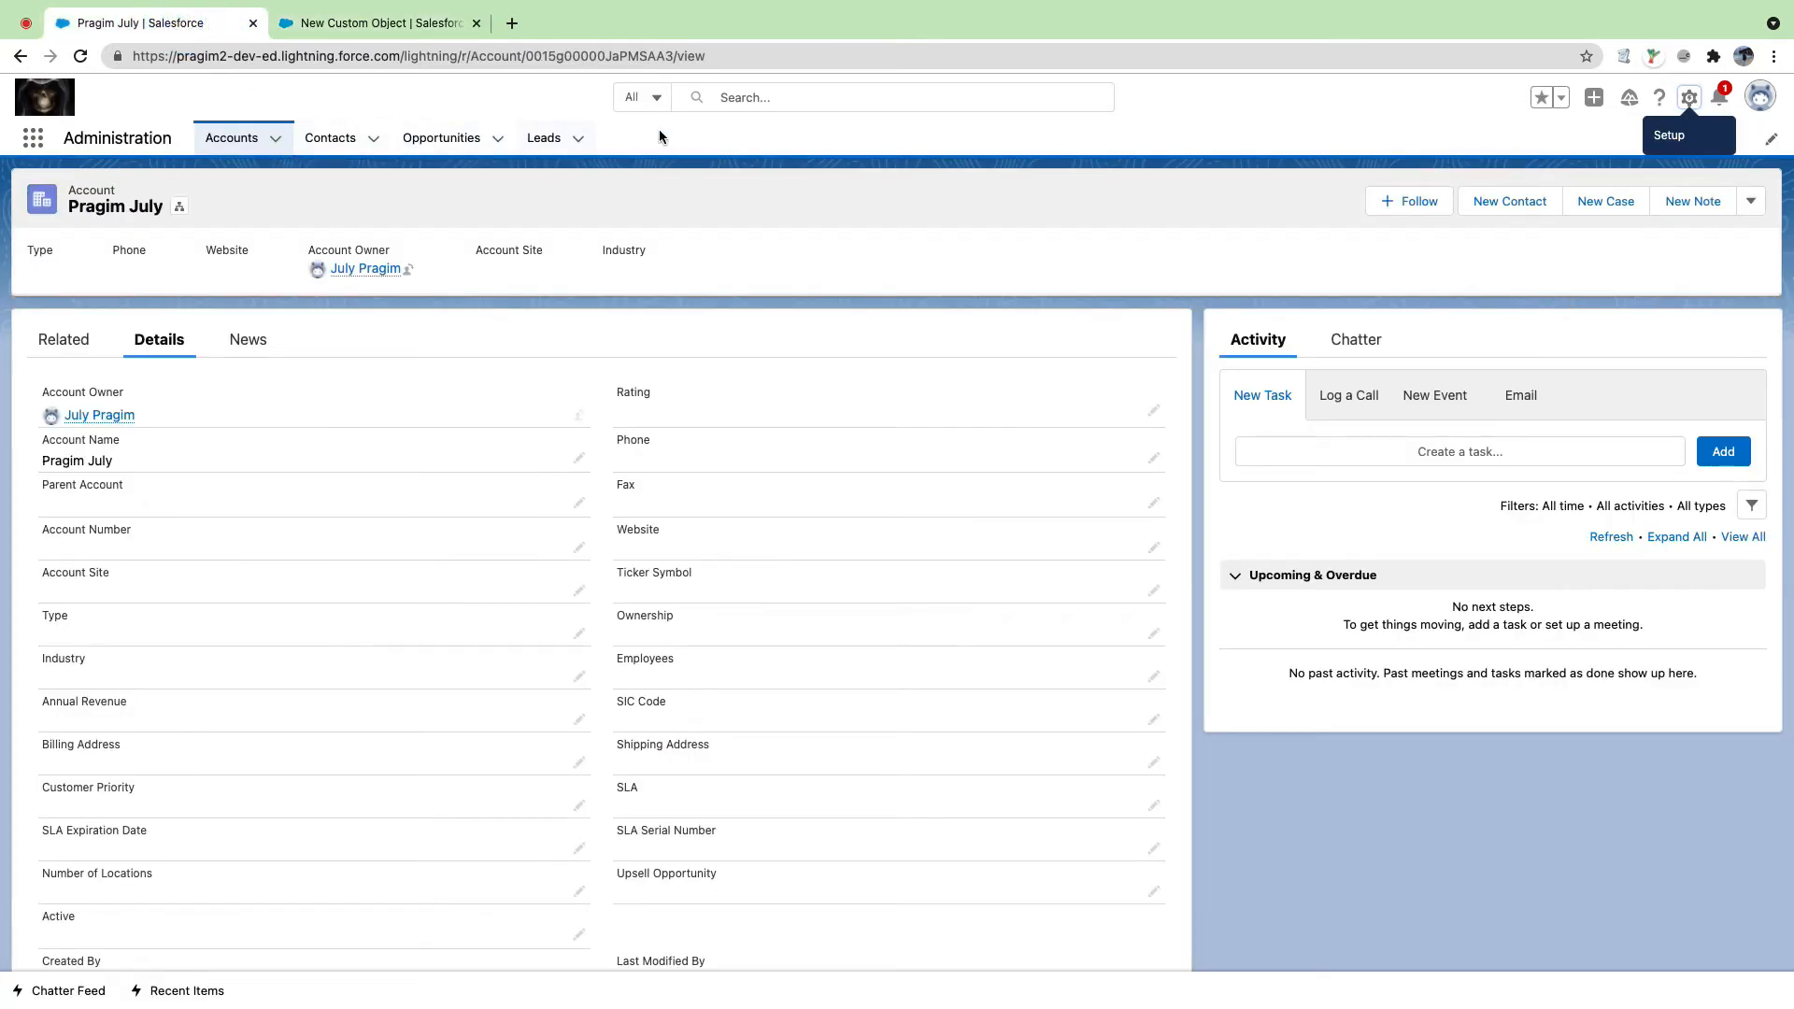
Step: Trim Label to 'Referred Detail' and Object Name to 'Referred_Detail', then shrink Description
{"action": "left_click", "coordinate": [380, 23]}
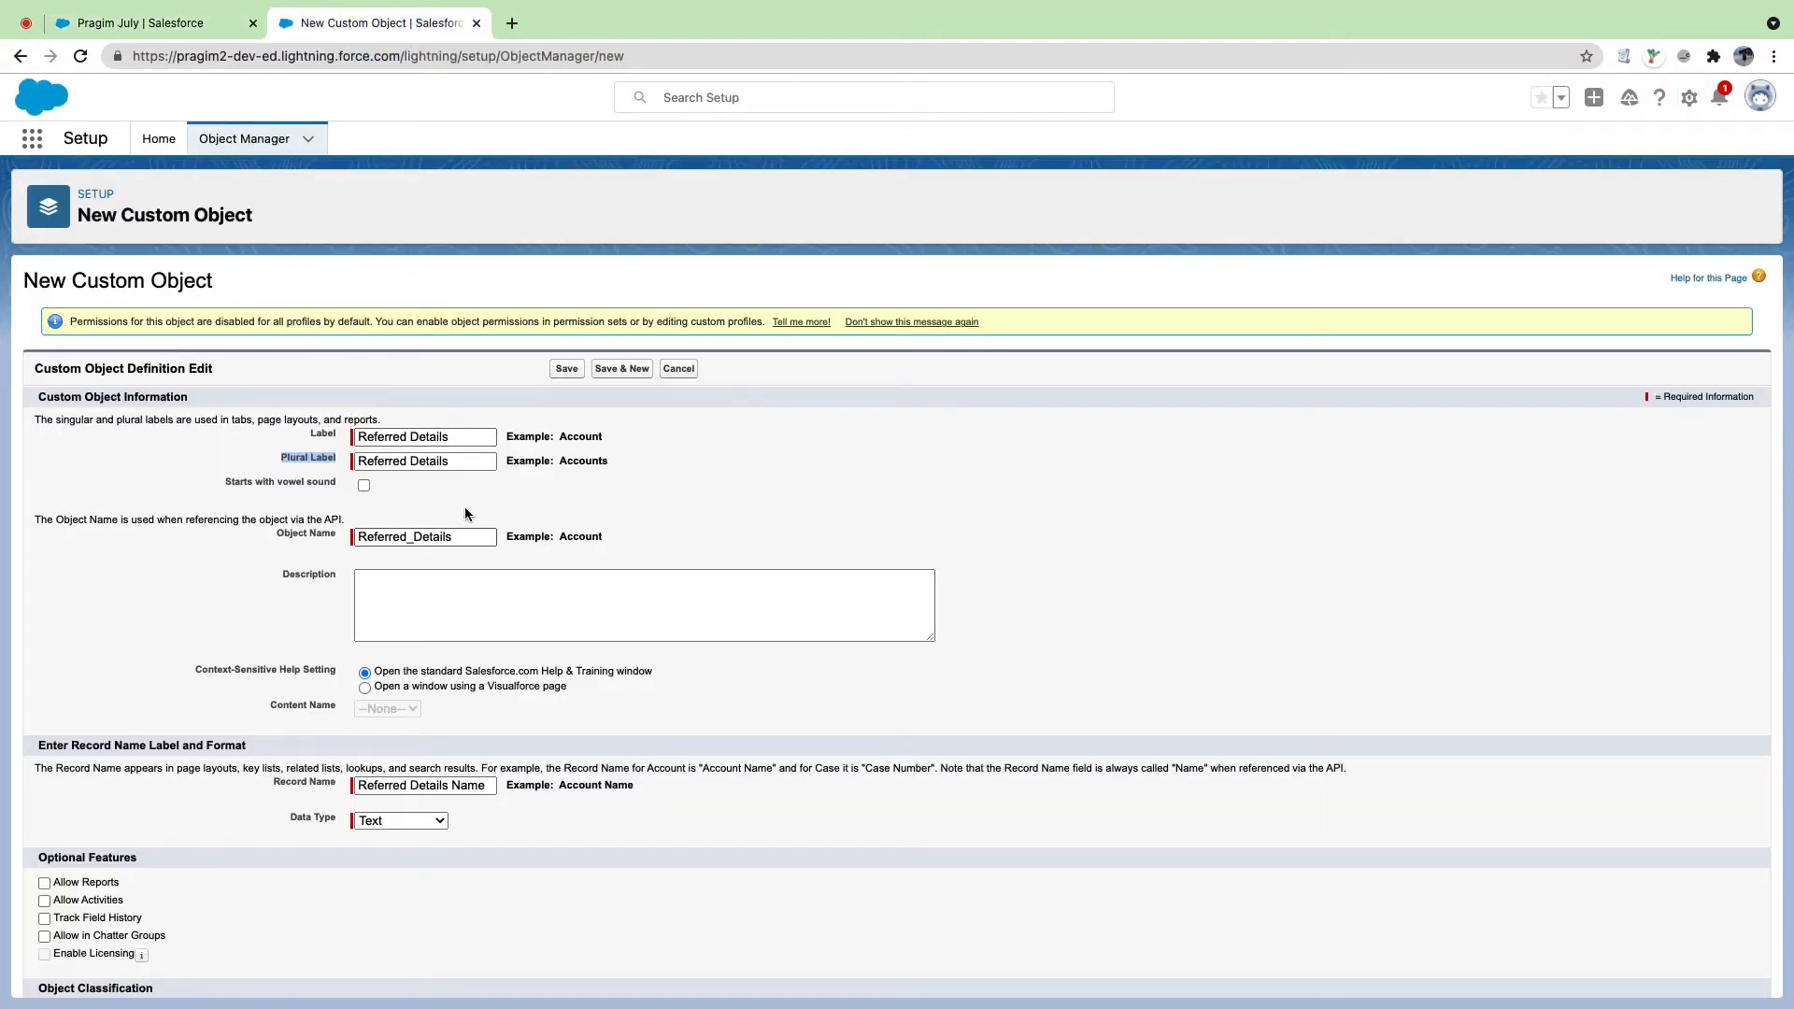
{"action": "left_click", "coordinate": [460, 437]}
{"action": "key", "text": "BackSpace"}
{"action": "left_click", "coordinate": [458, 536]}
{"action": "key", "text": "BackSpace"}
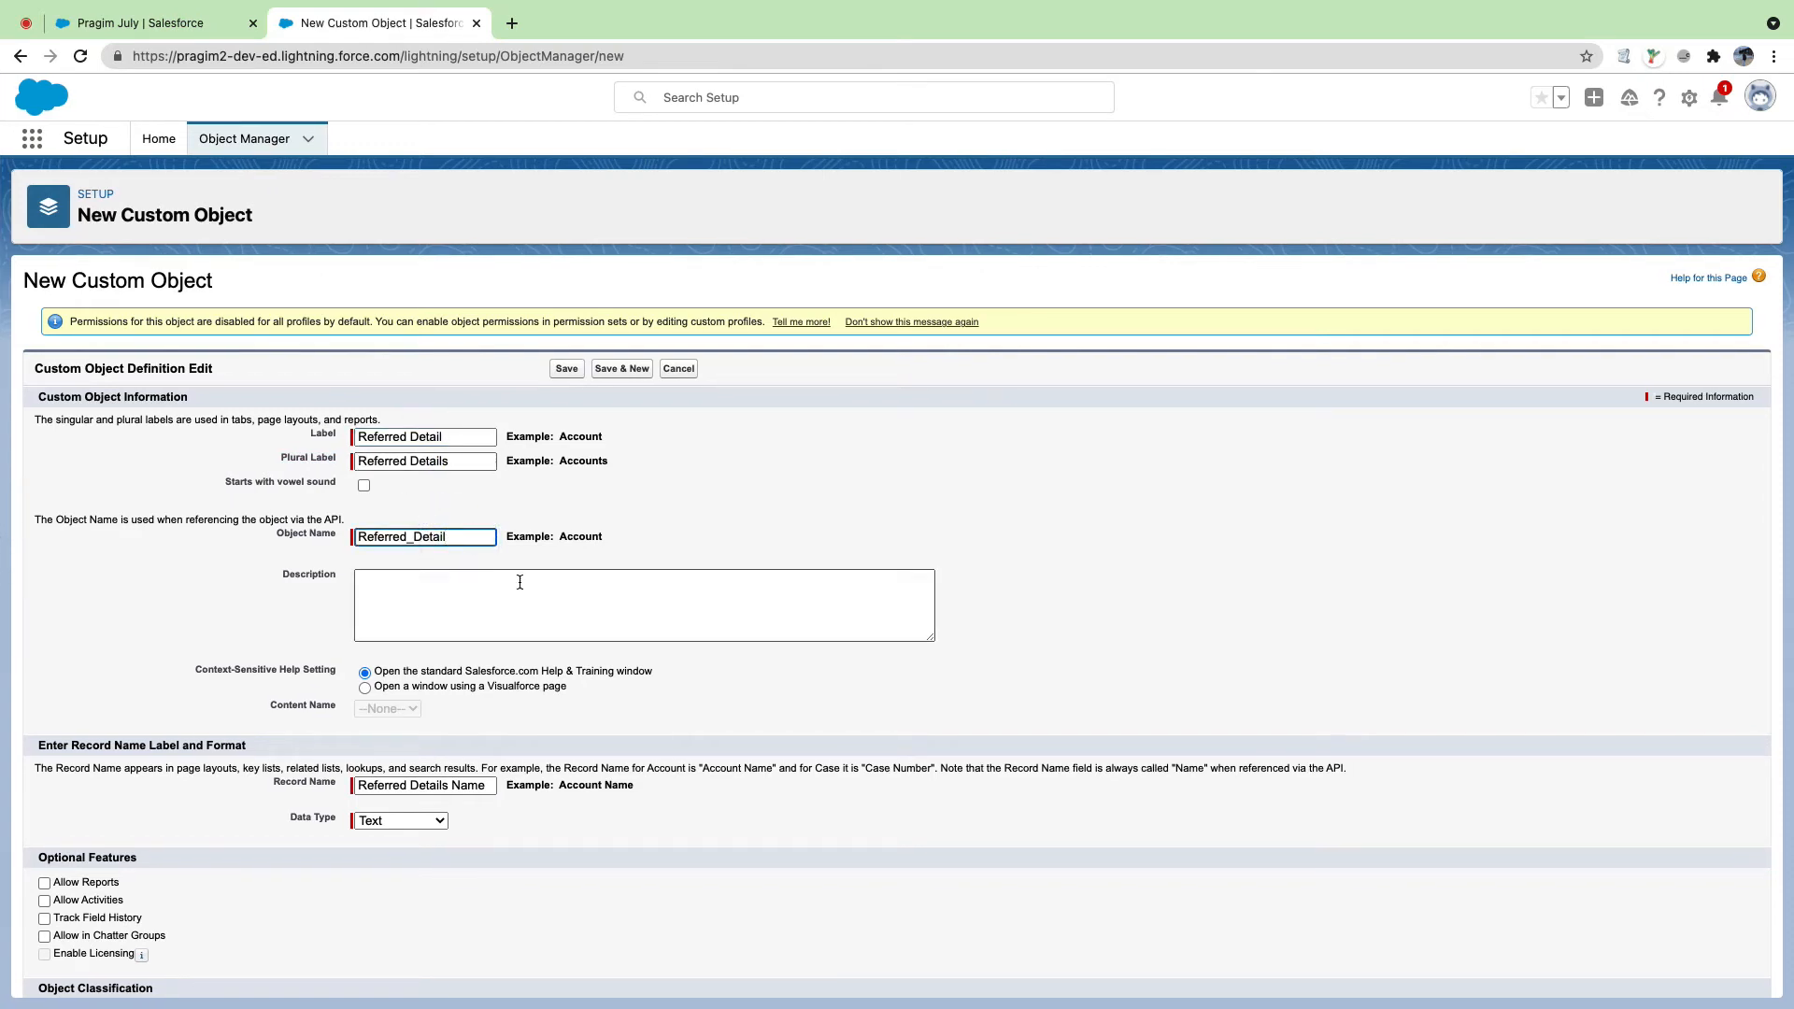
{"action": "scroll", "coordinate": [518, 583], "scroll_direction": "down", "scroll_amount": 5}
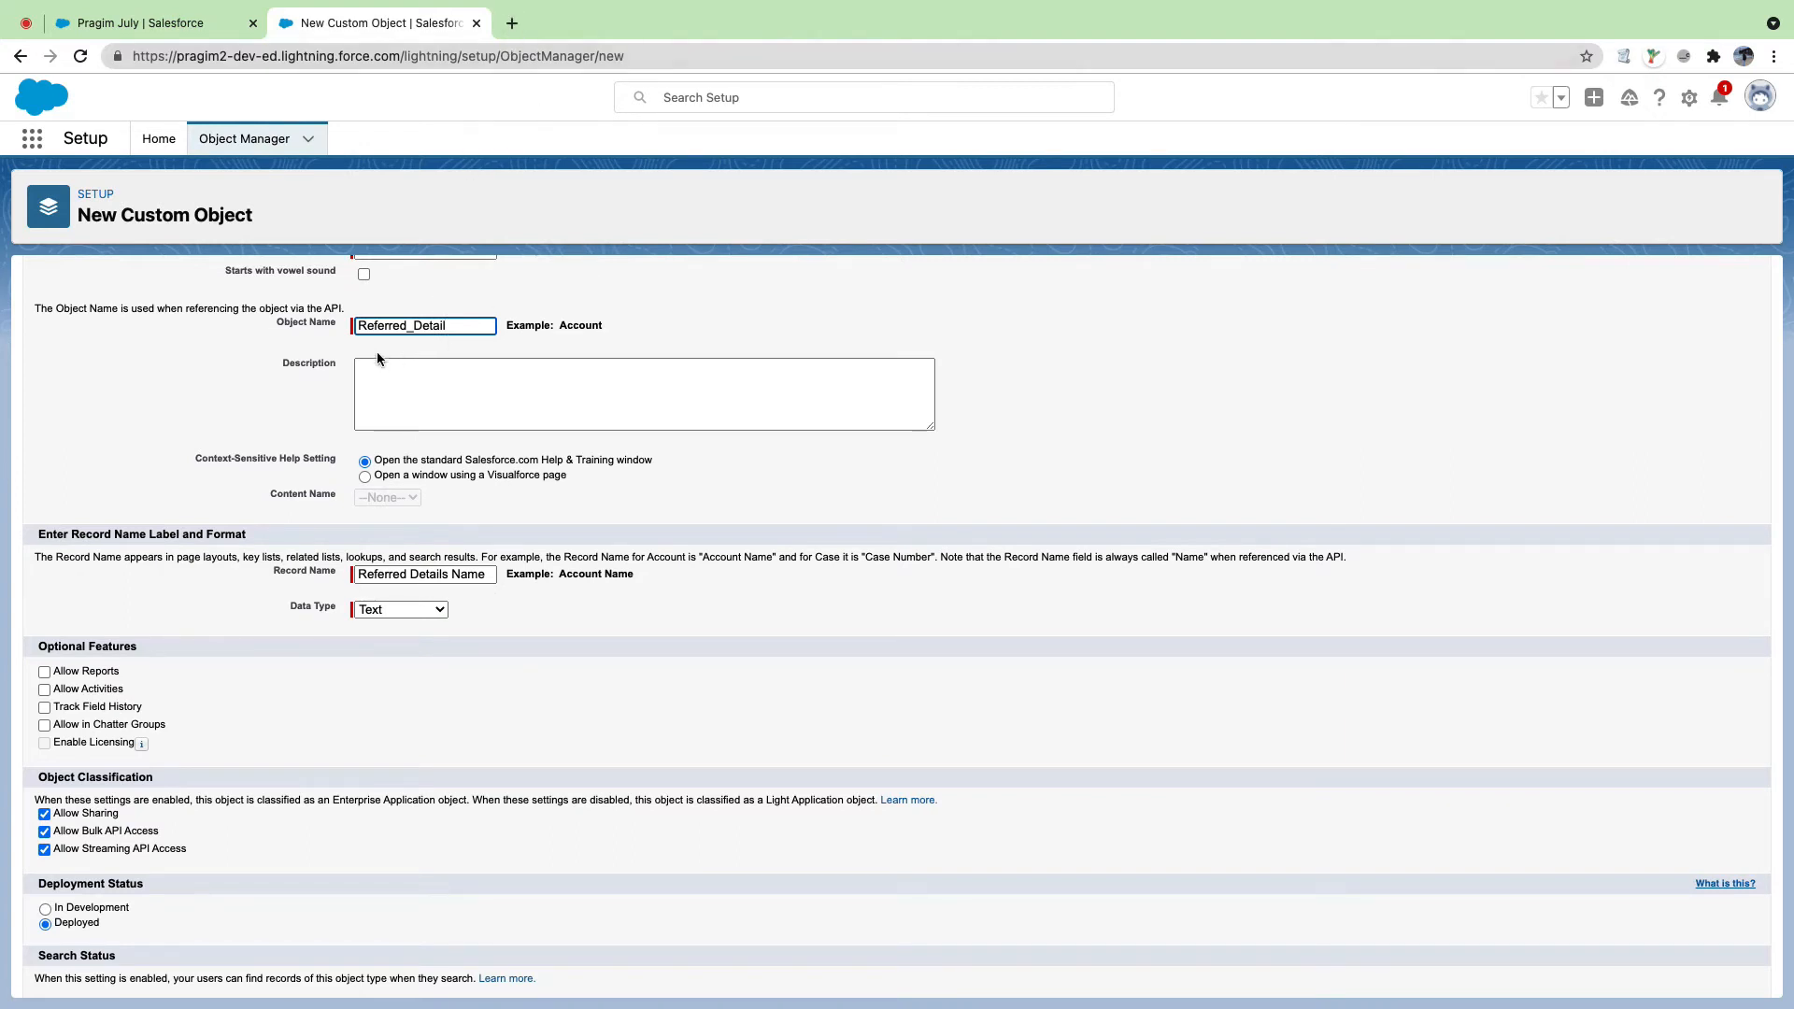
{"action": "left_click_drag", "start_coordinate": [932, 429], "coordinate": [524, 392]}
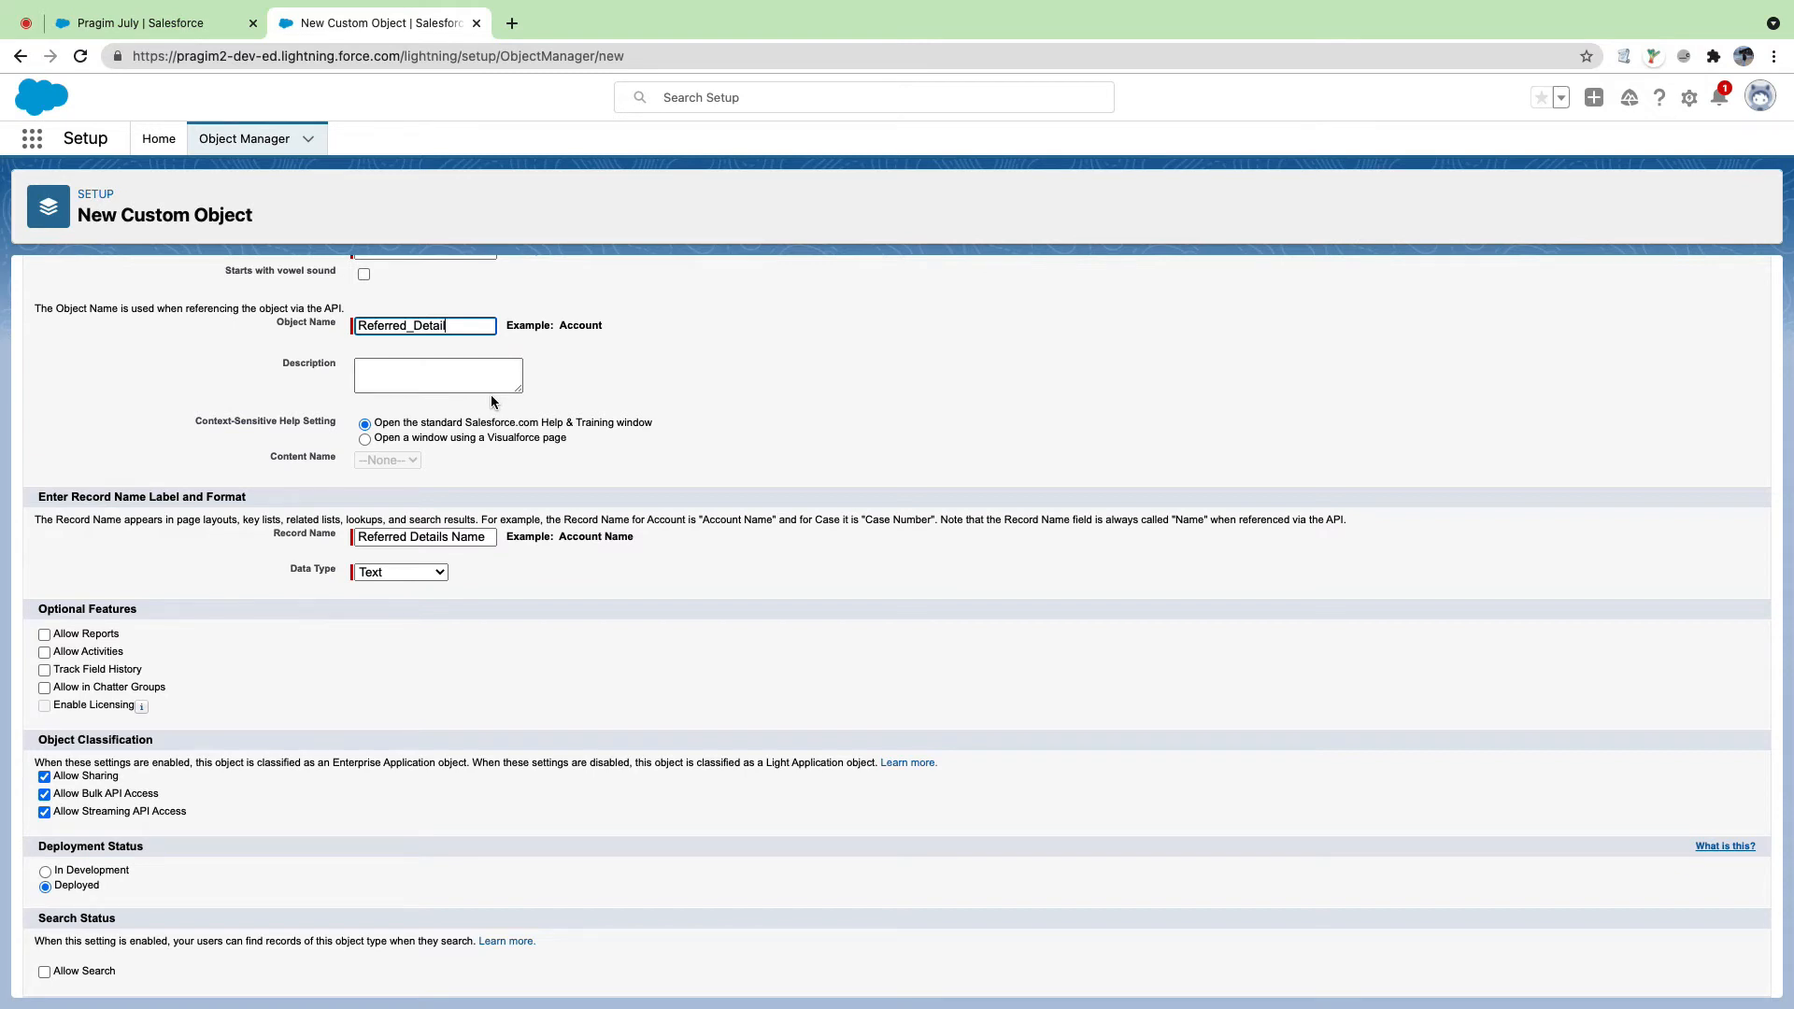
Step: Open draw.io in a new Chrome tab beside the Salesforce tabs and bring up the diagrams.net editor
{"action": "left_click", "coordinate": [513, 23]}
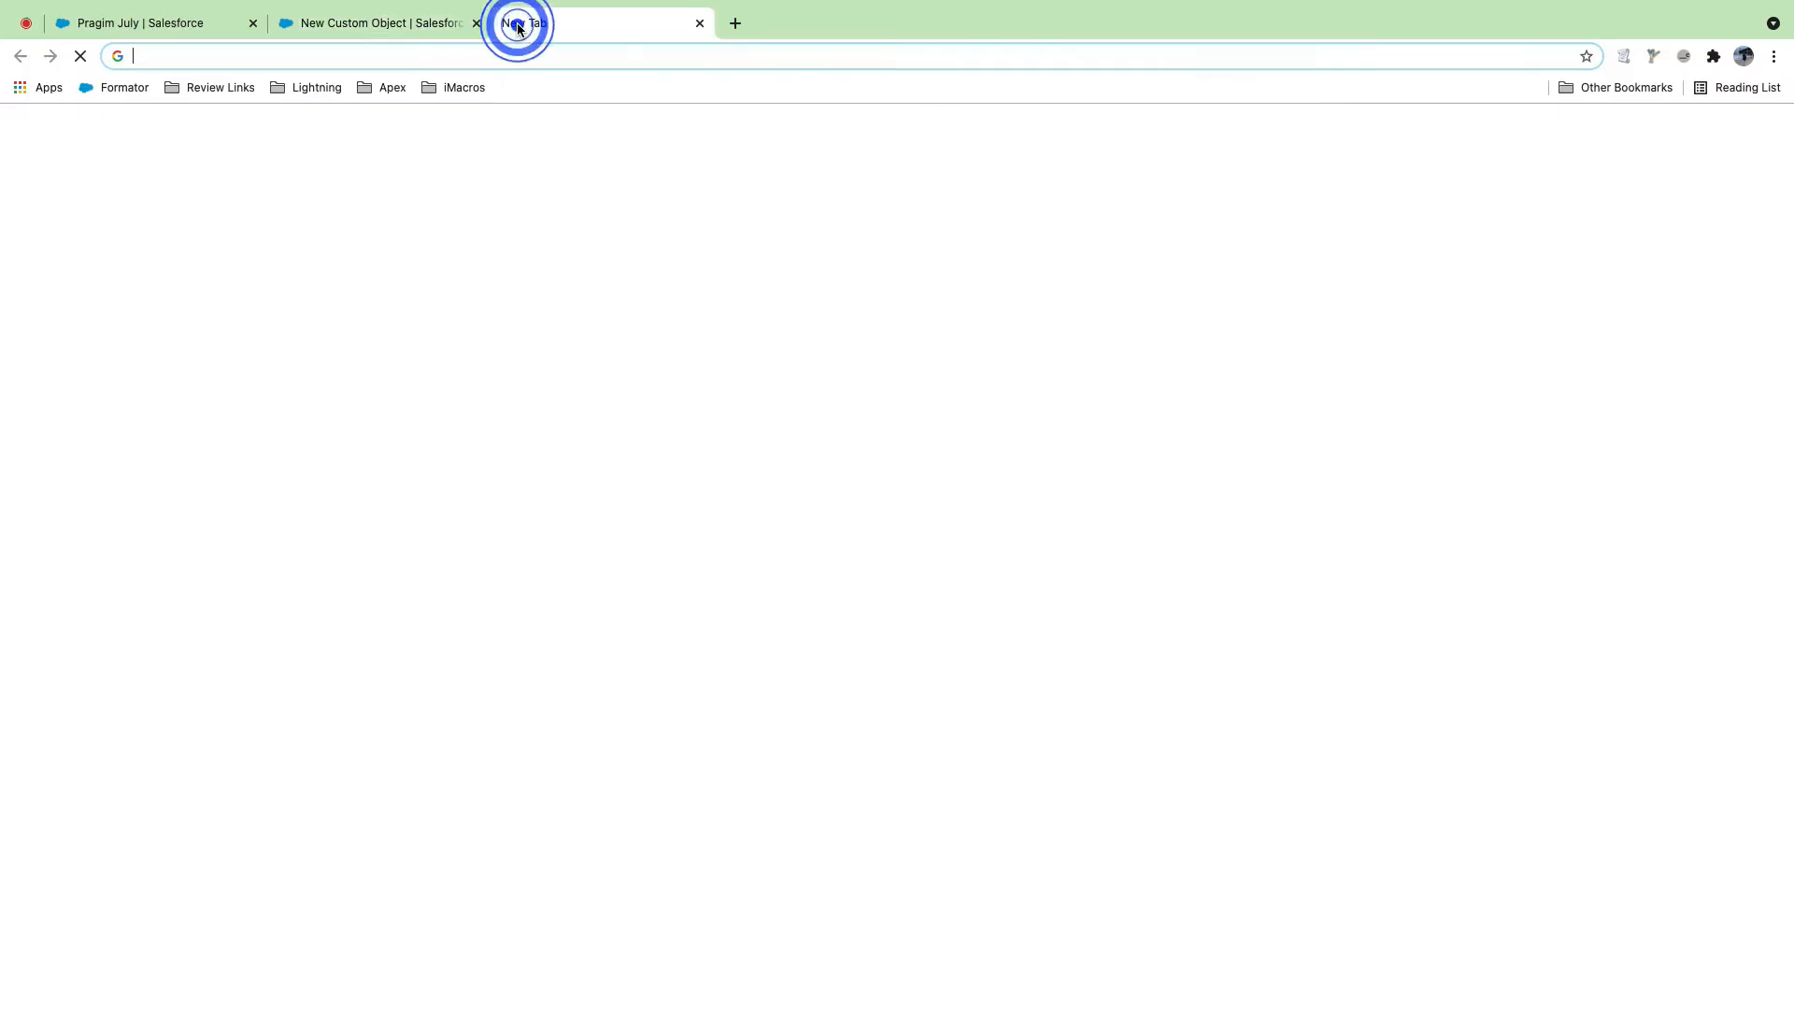
{"action": "type", "text": "dra"}
{"action": "key", "text": "Return"}
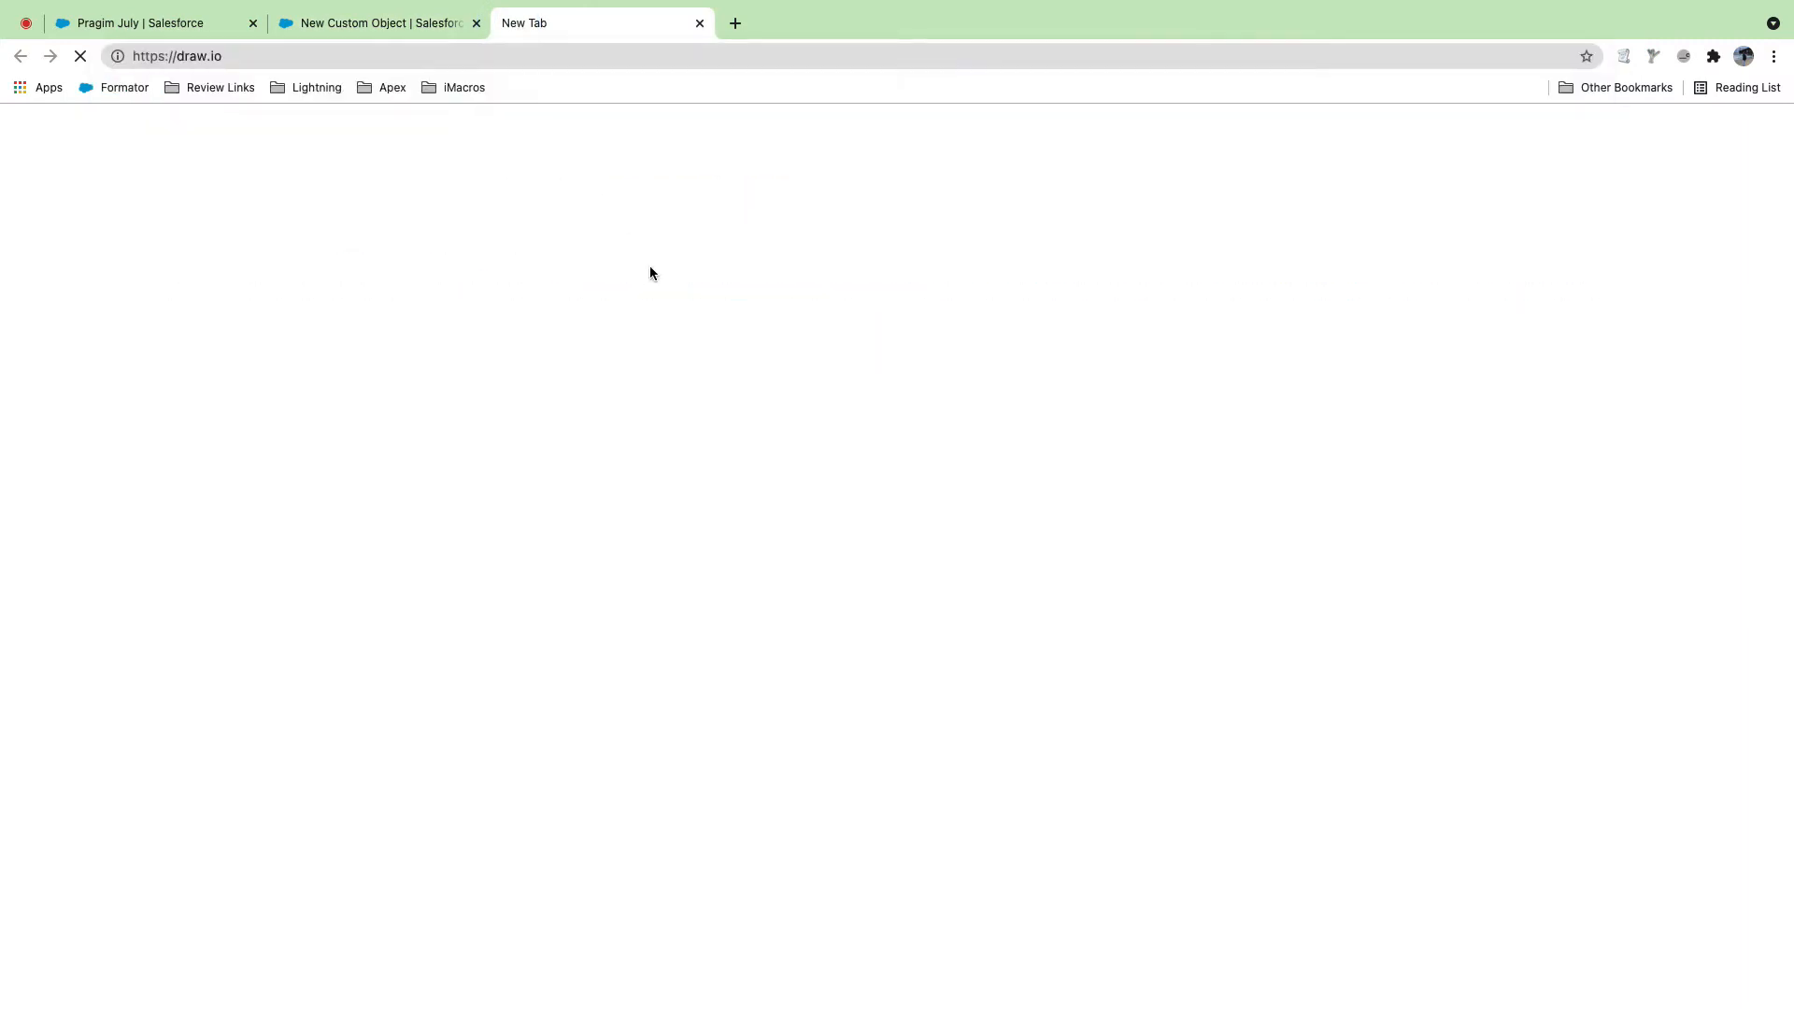
{"action": "left_click", "coordinate": [418, 21]}
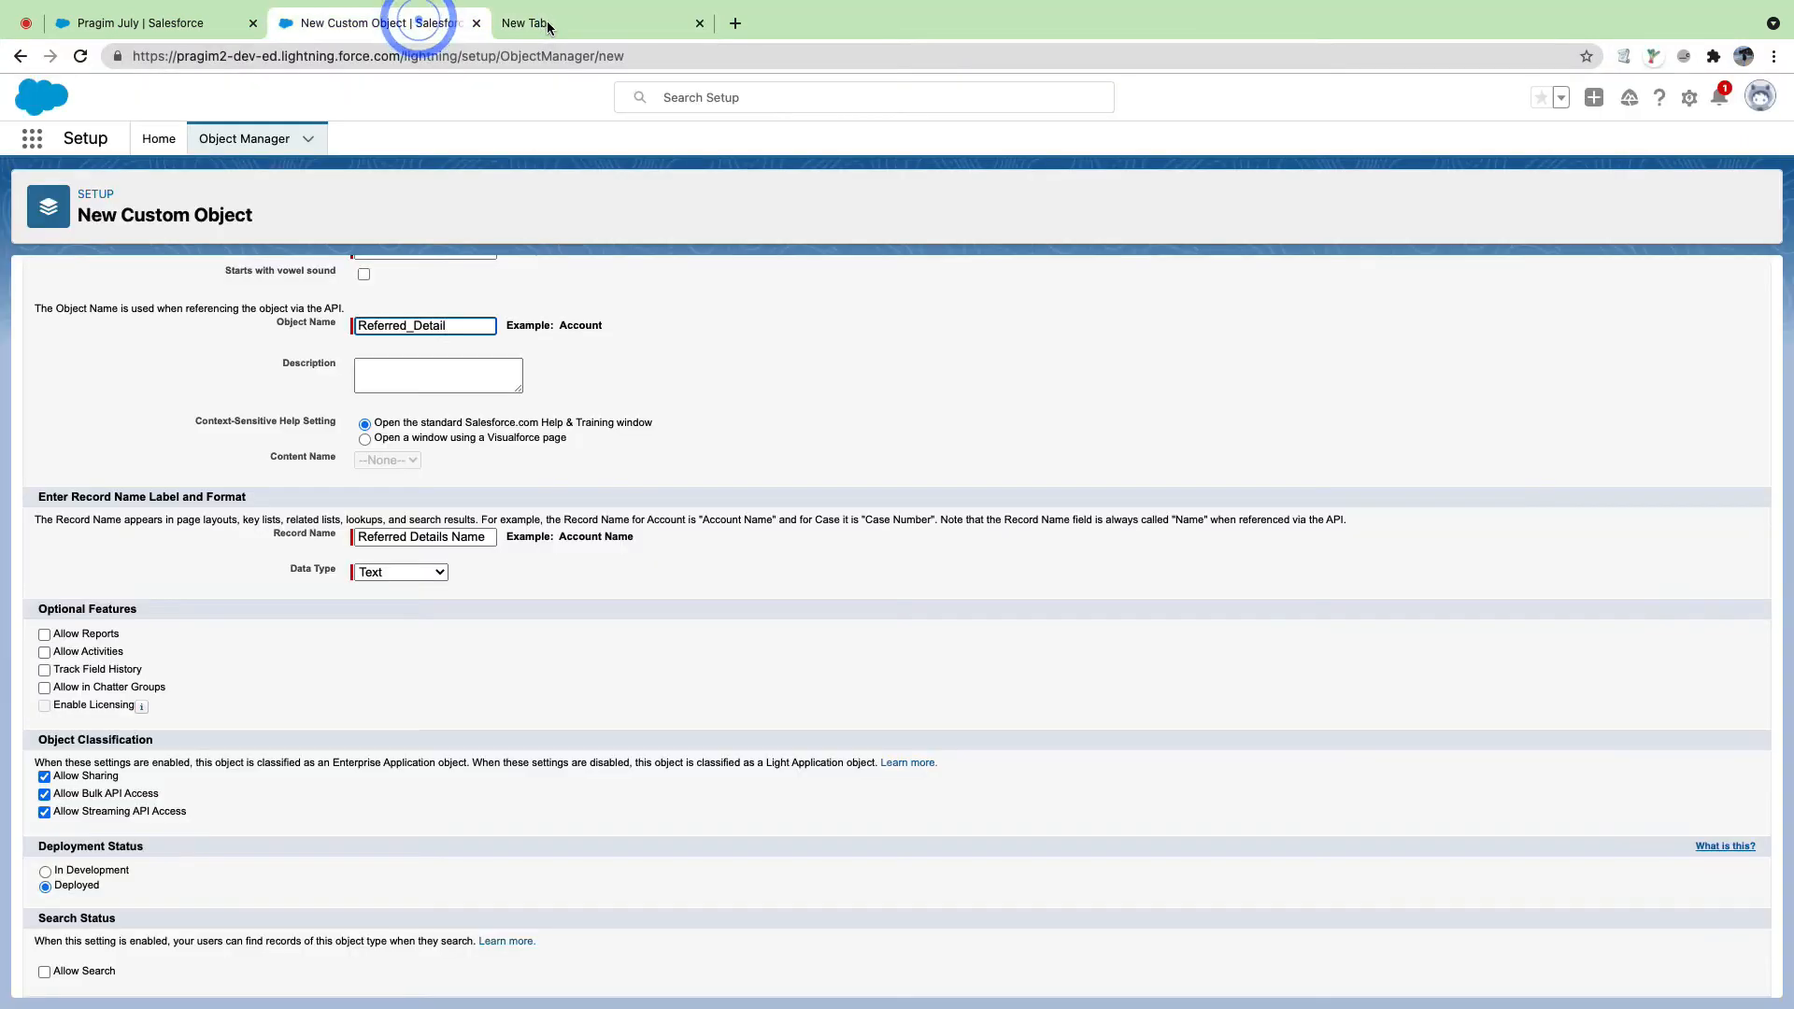
{"action": "left_click", "coordinate": [549, 23]}
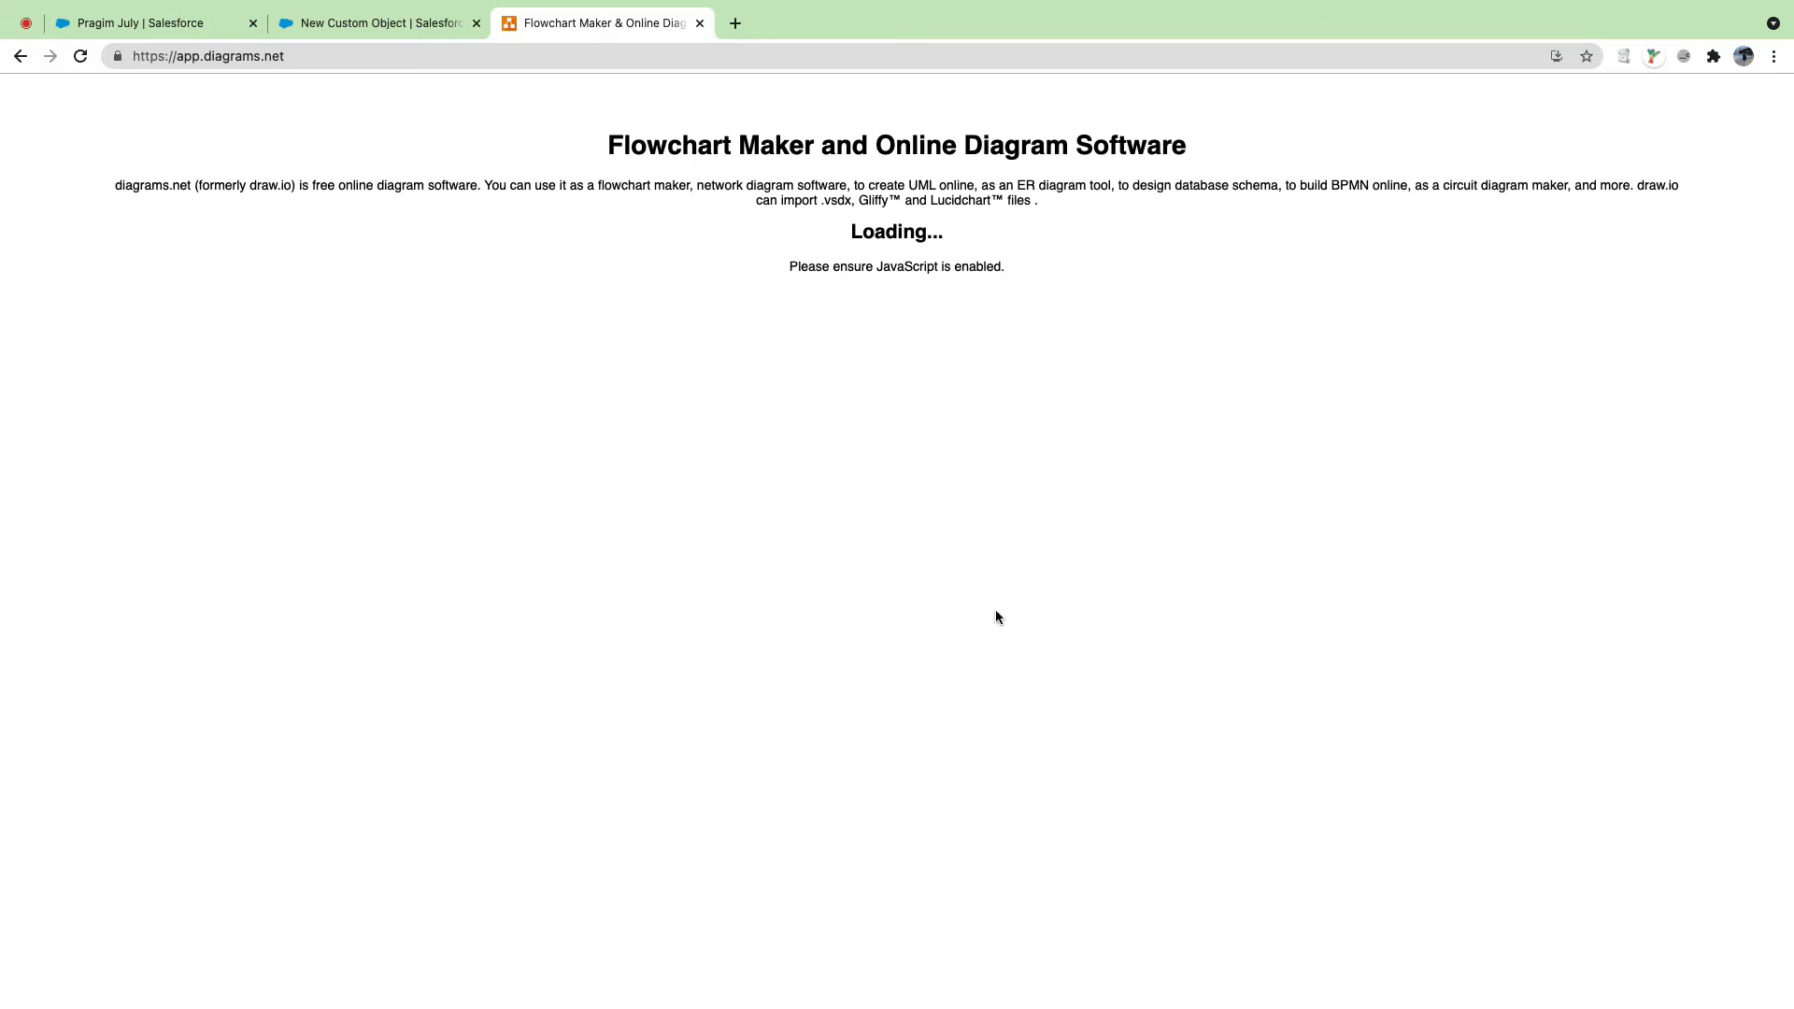
{"action": "left_click", "coordinate": [417, 26]}
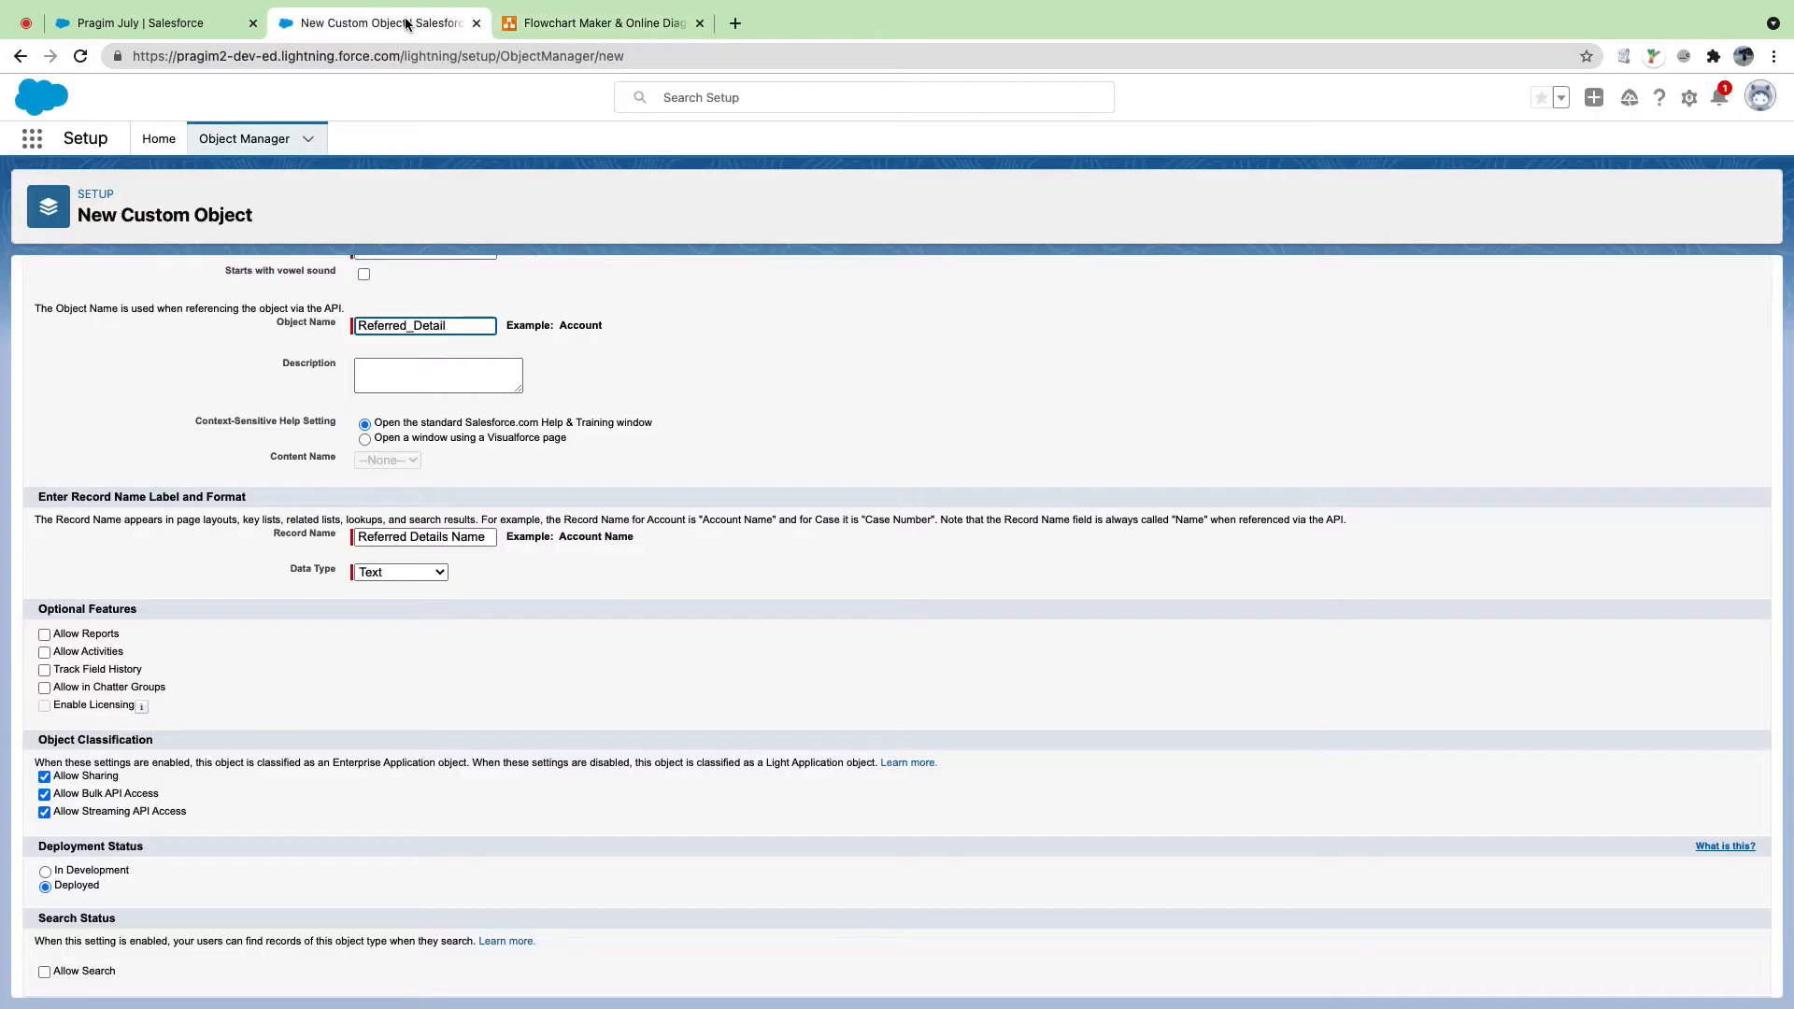
{"action": "left_click", "coordinate": [565, 22]}
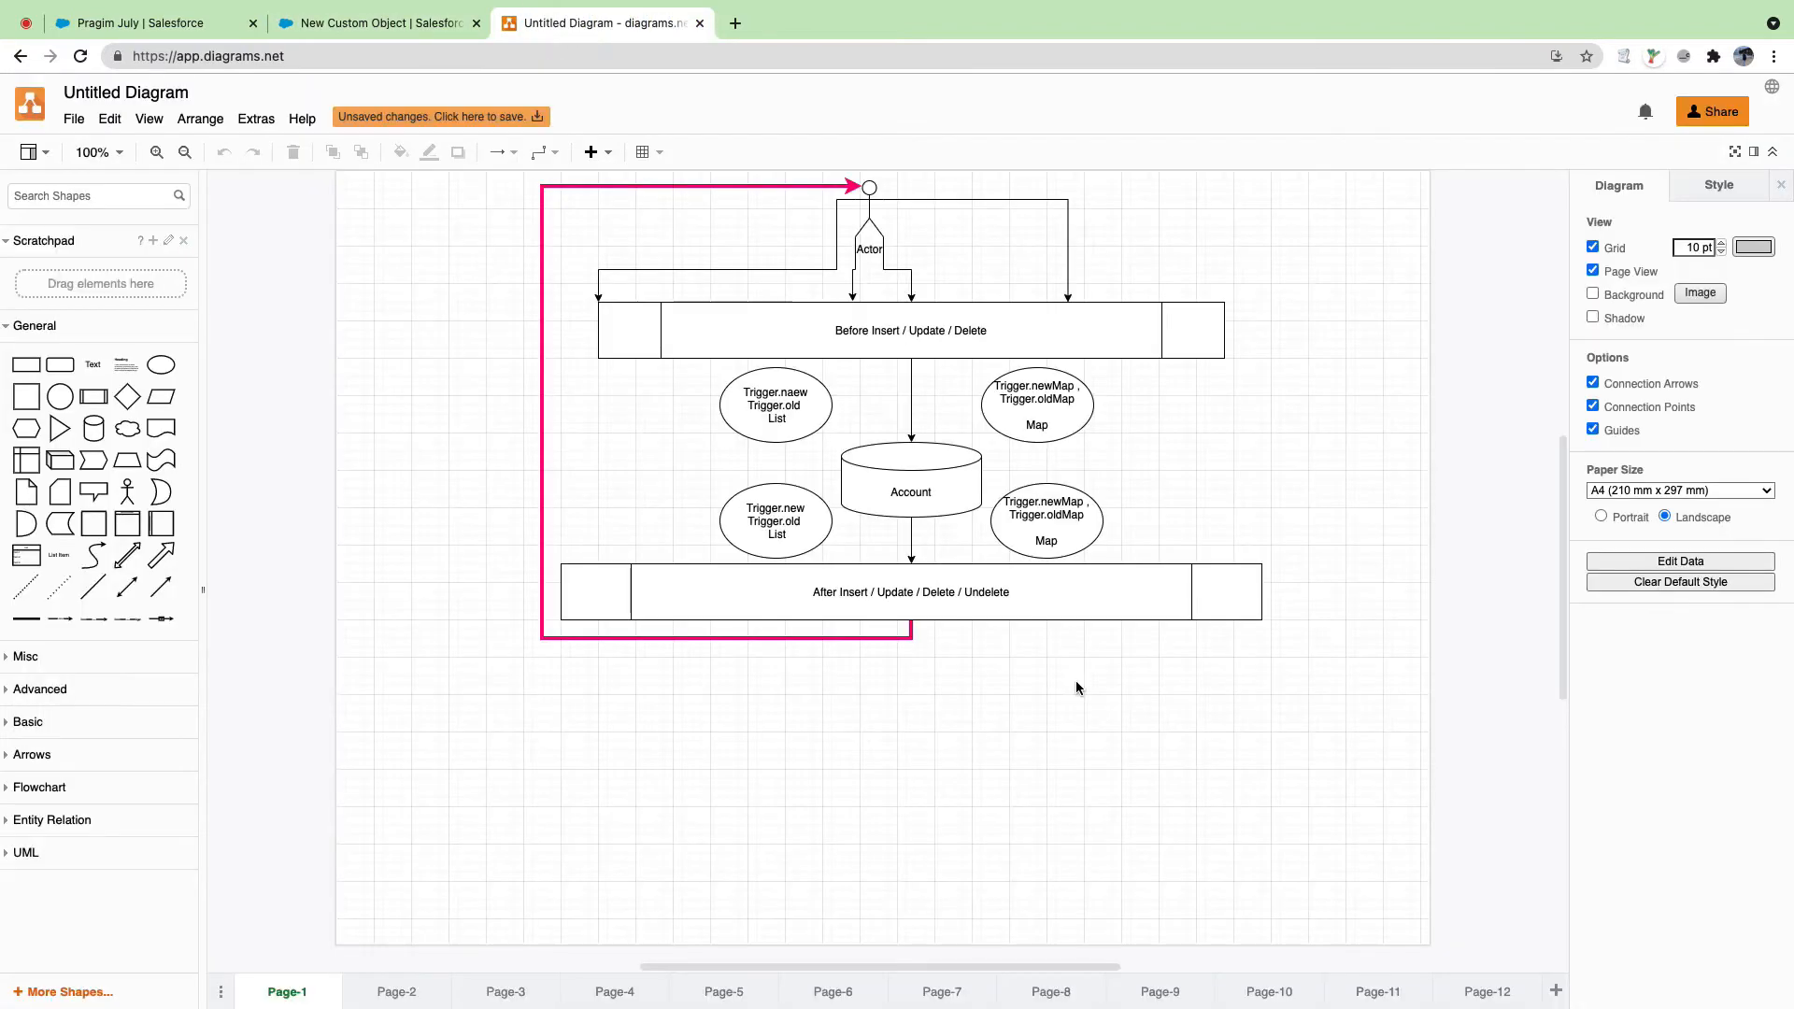
Step: On Page-12, add a 1060 x 240 rectangle below the existing diagram and line it up
{"action": "left_click", "coordinate": [1490, 992]}
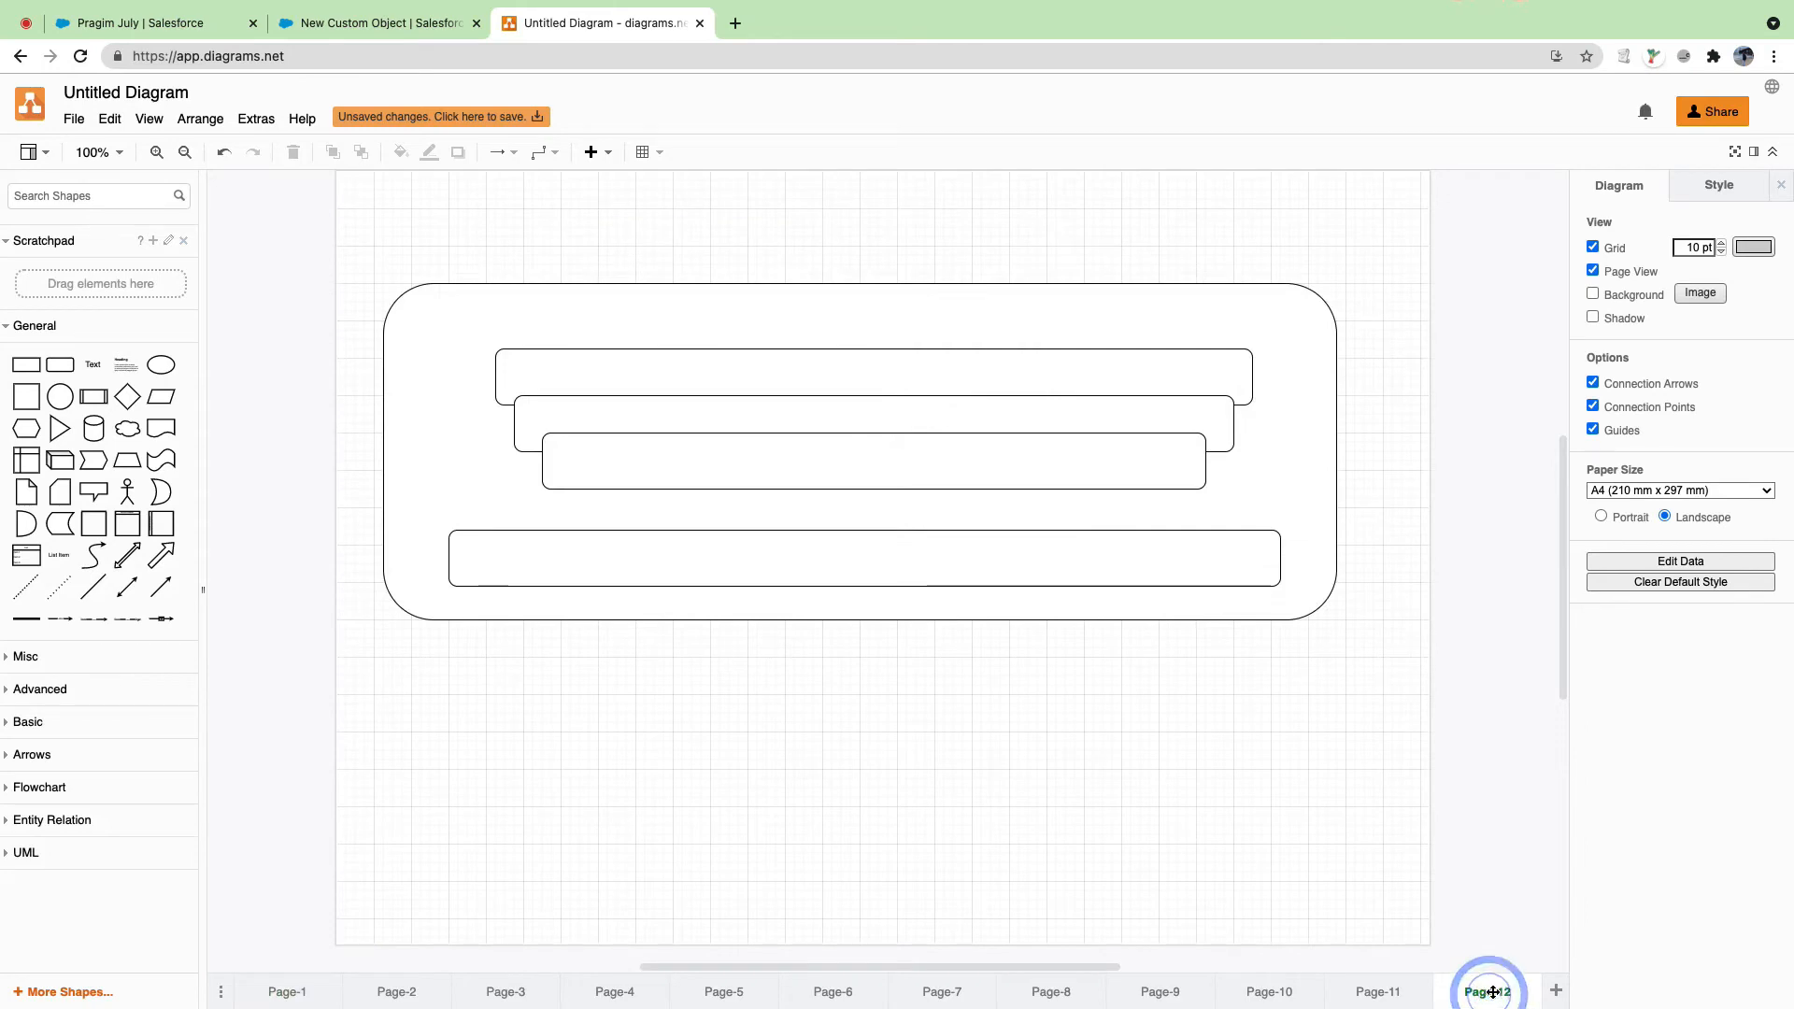
{"action": "scroll", "coordinate": [697, 664], "scroll_direction": "down", "scroll_amount": 3}
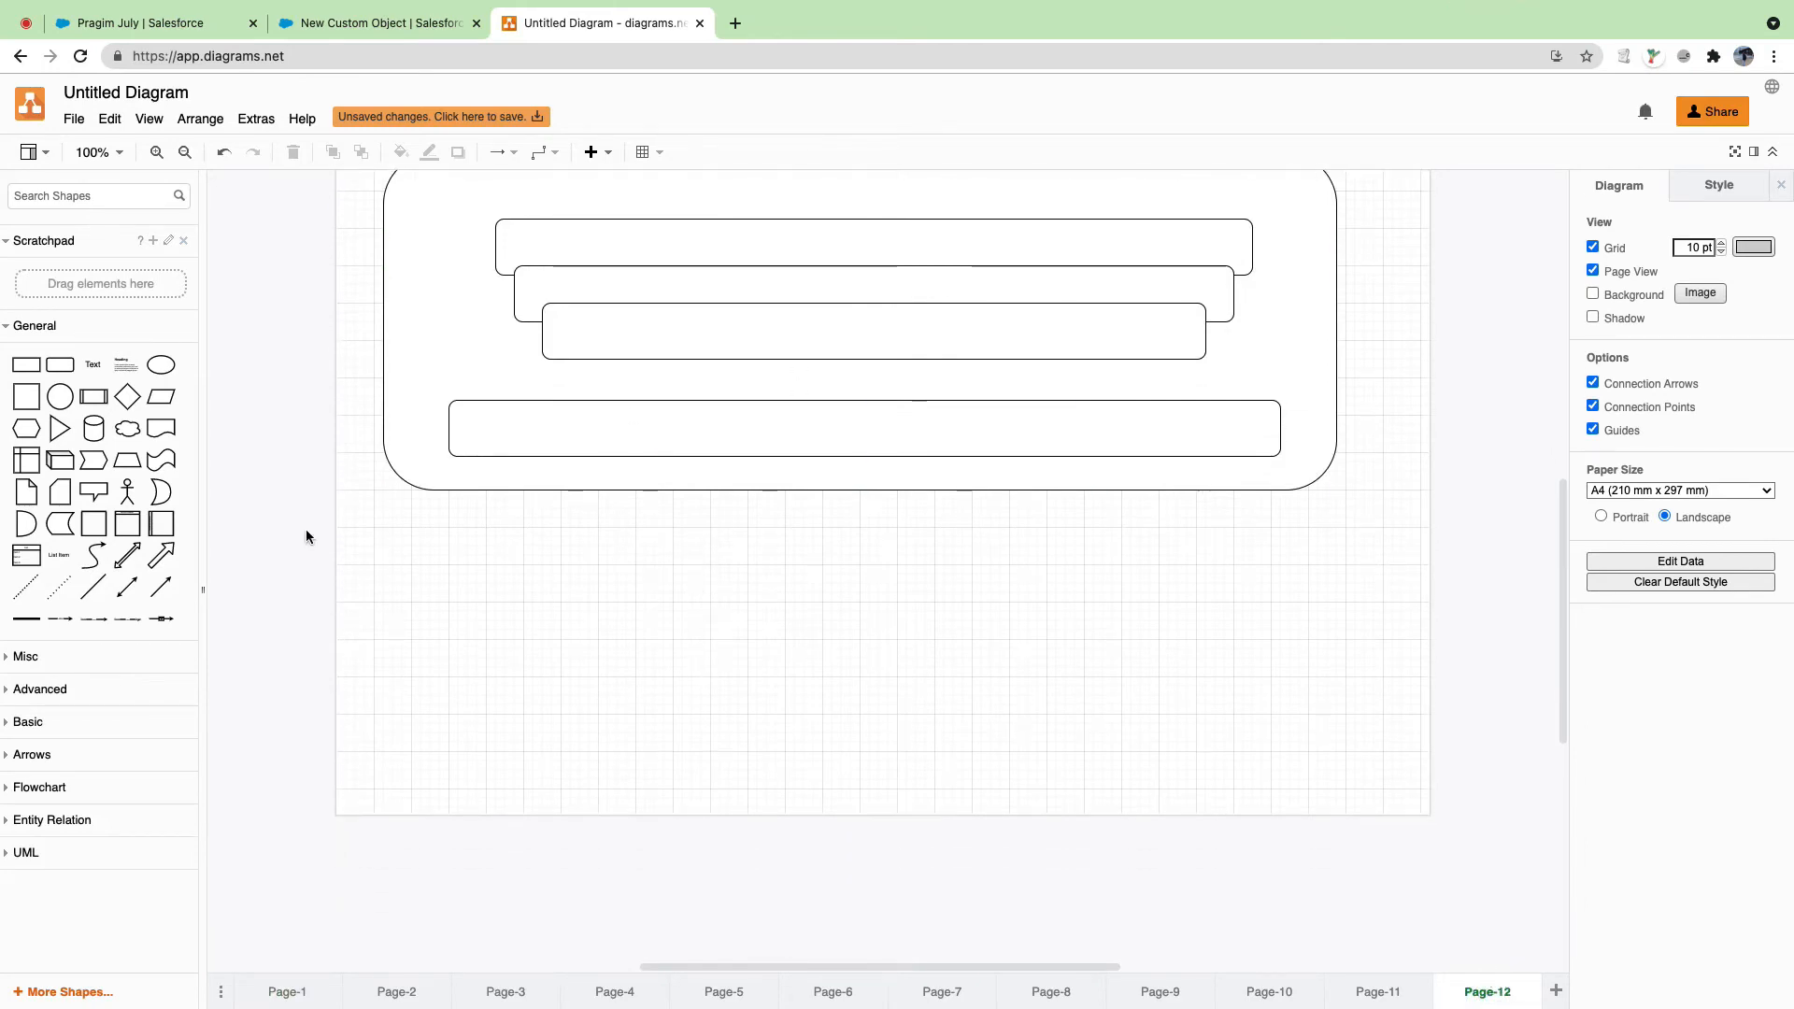
{"action": "left_click_drag", "start_coordinate": [26, 365], "coordinate": [1364, 594]}
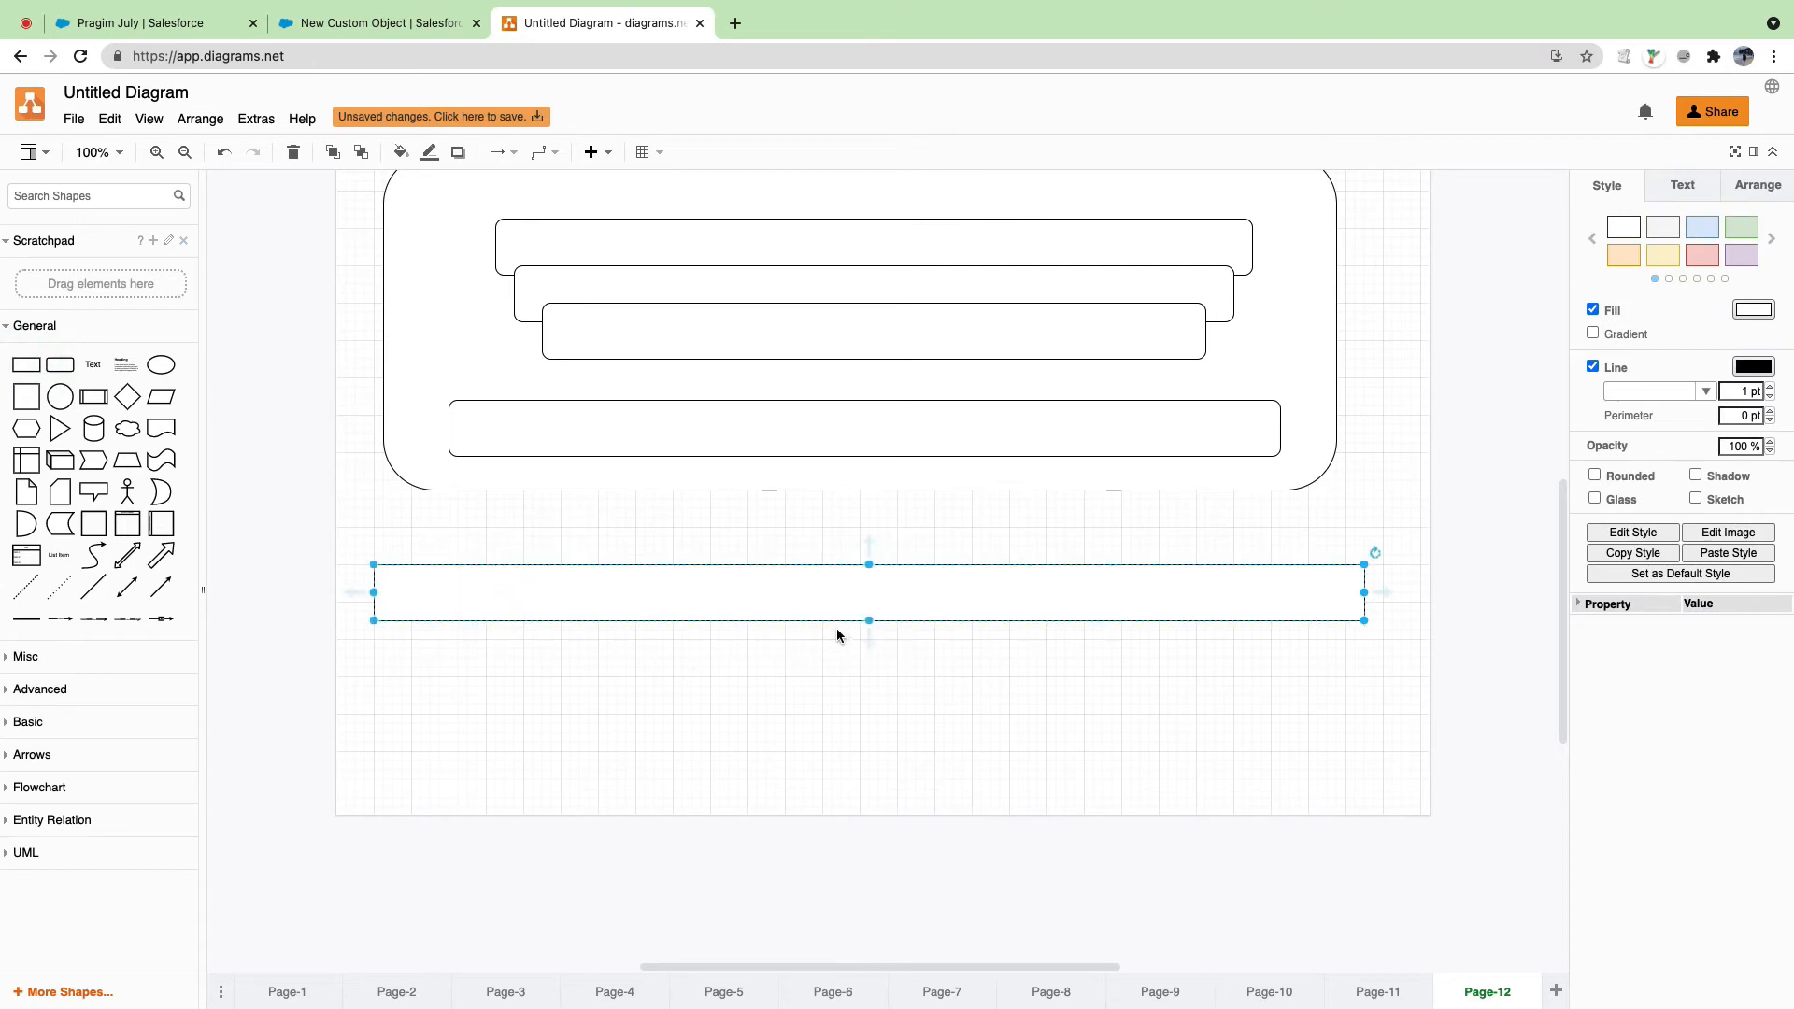
{"action": "left_click_drag", "start_coordinate": [869, 621], "coordinate": [875, 783]}
{"action": "left_click", "coordinate": [750, 513]}
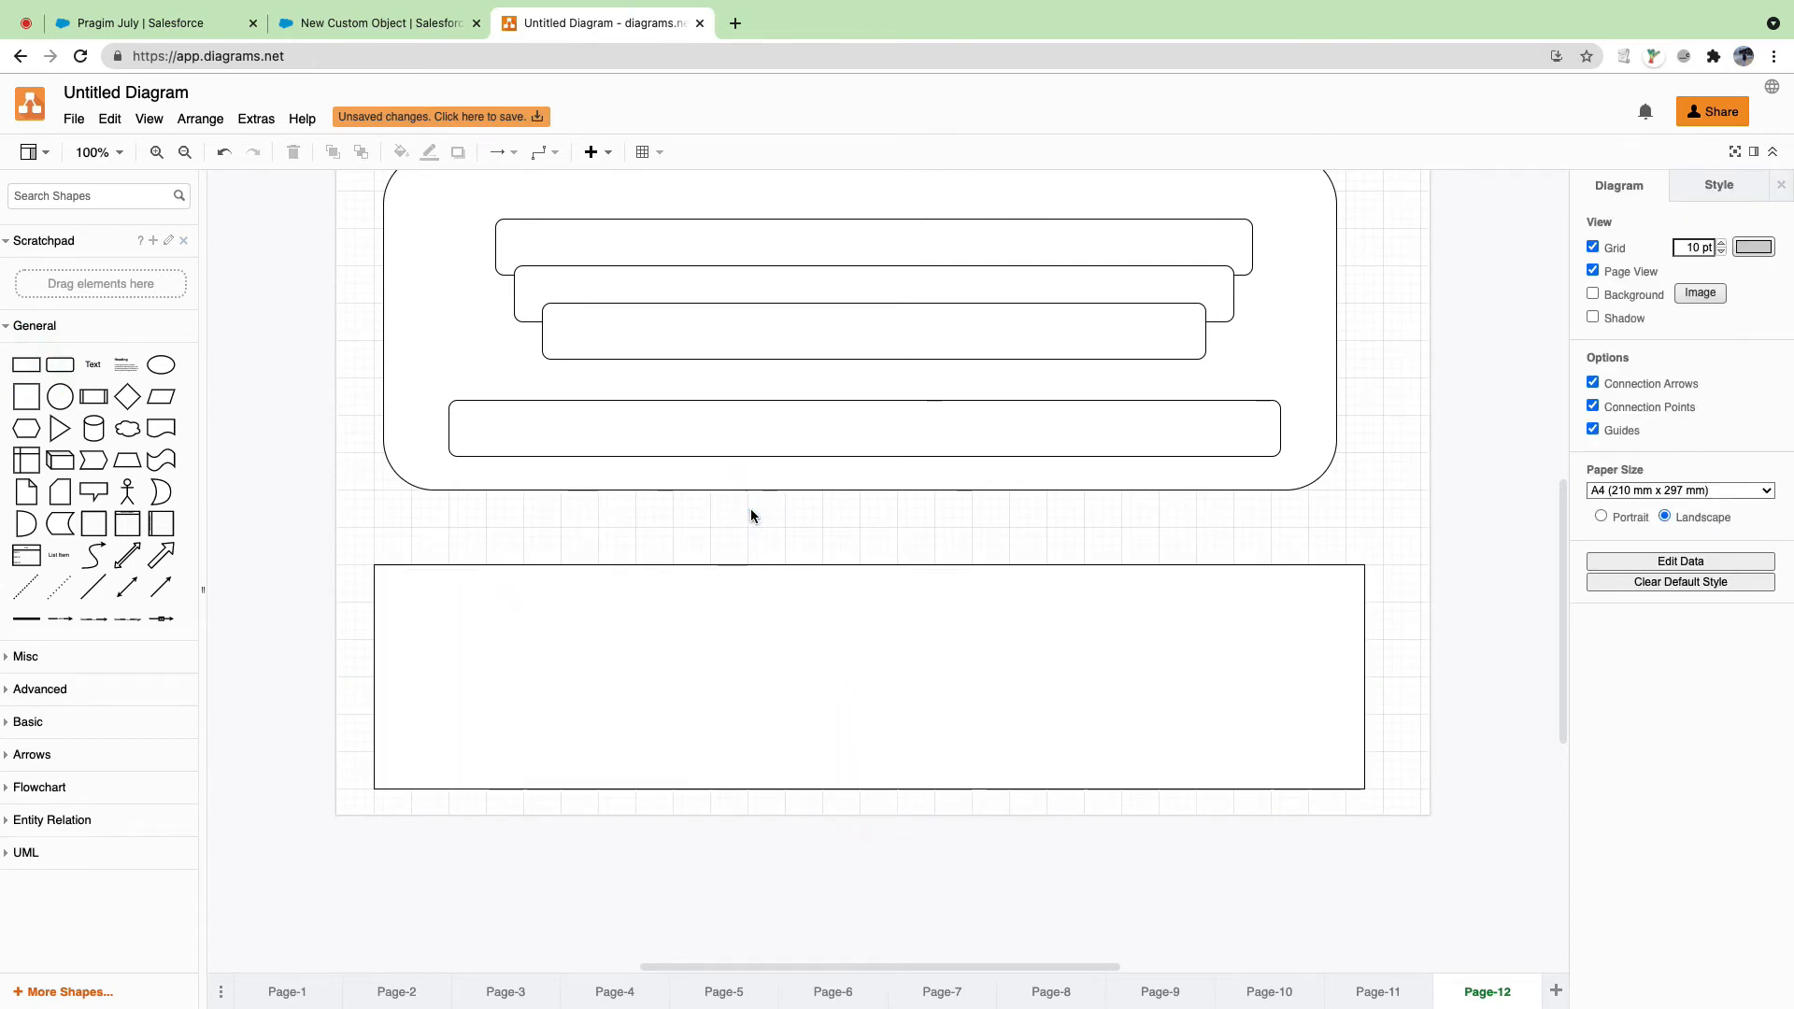
{"action": "left_click", "coordinate": [755, 603]}
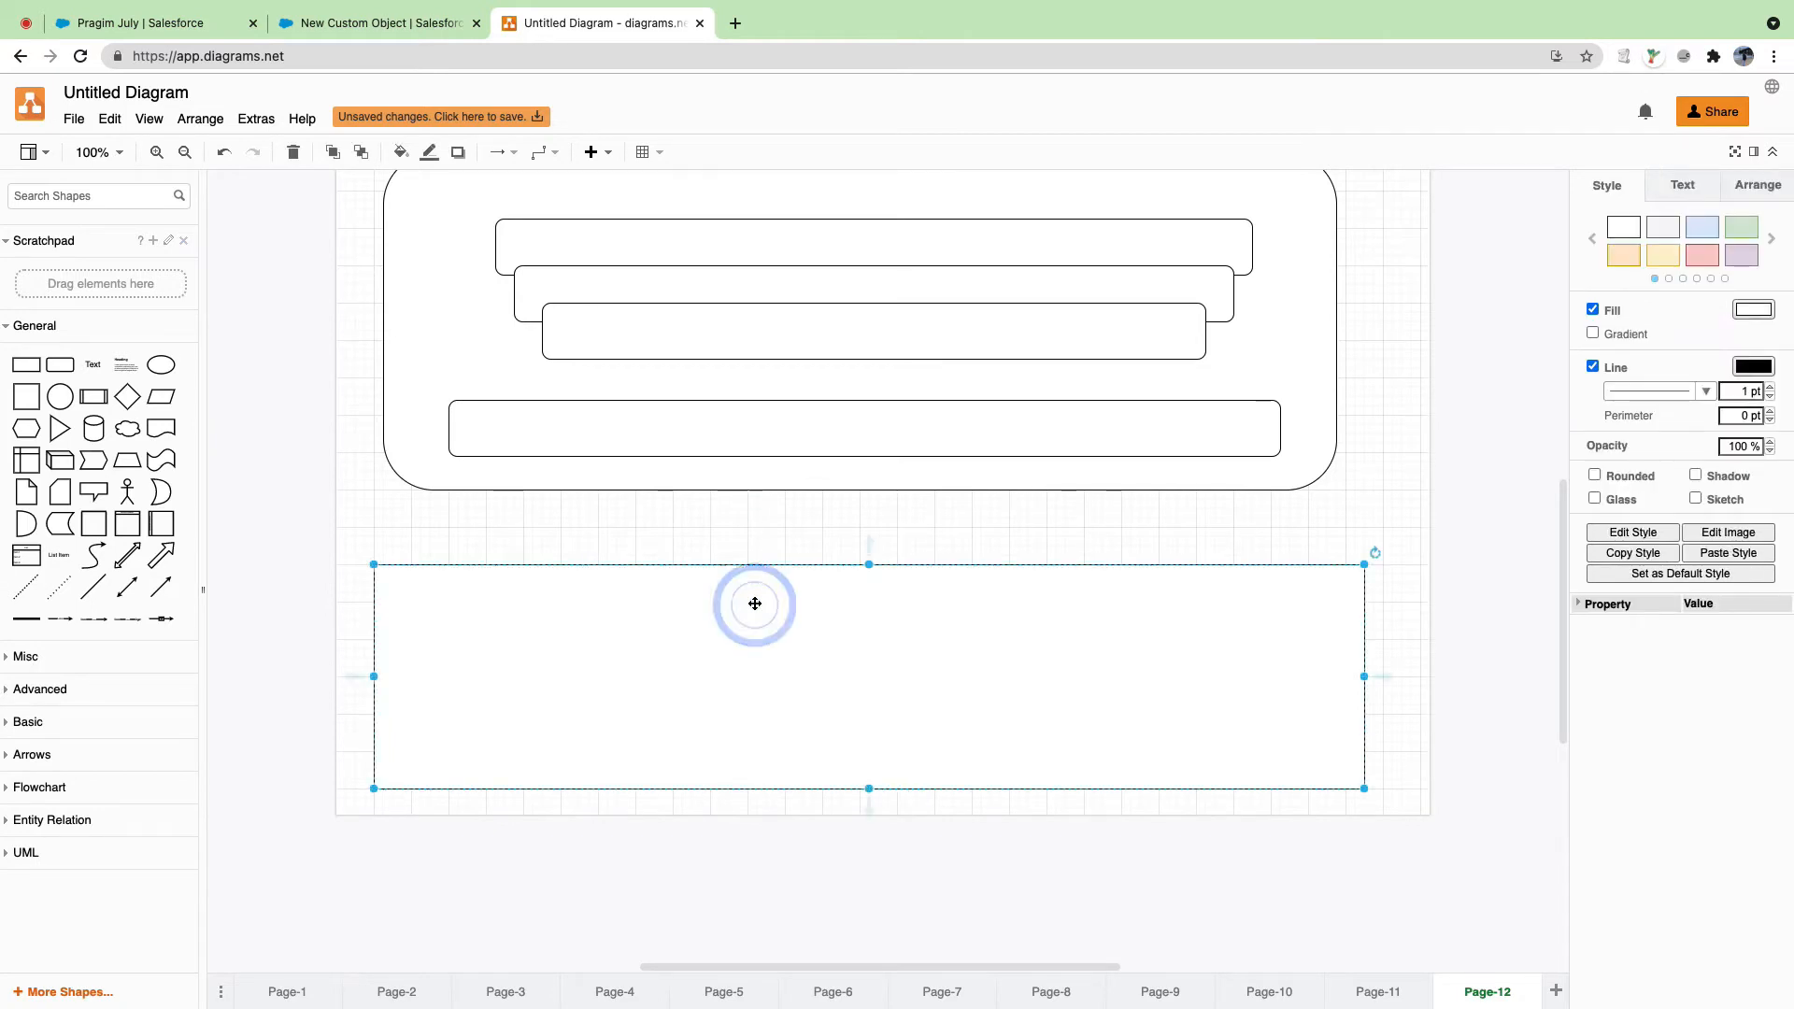
{"action": "left_click_drag", "start_coordinate": [754, 602], "coordinate": [757, 606]}
Step: Stretch a rounded rectangle across the top of the large rectangle as a 1055 x 60 header bar
{"action": "left_click", "coordinate": [755, 530]}
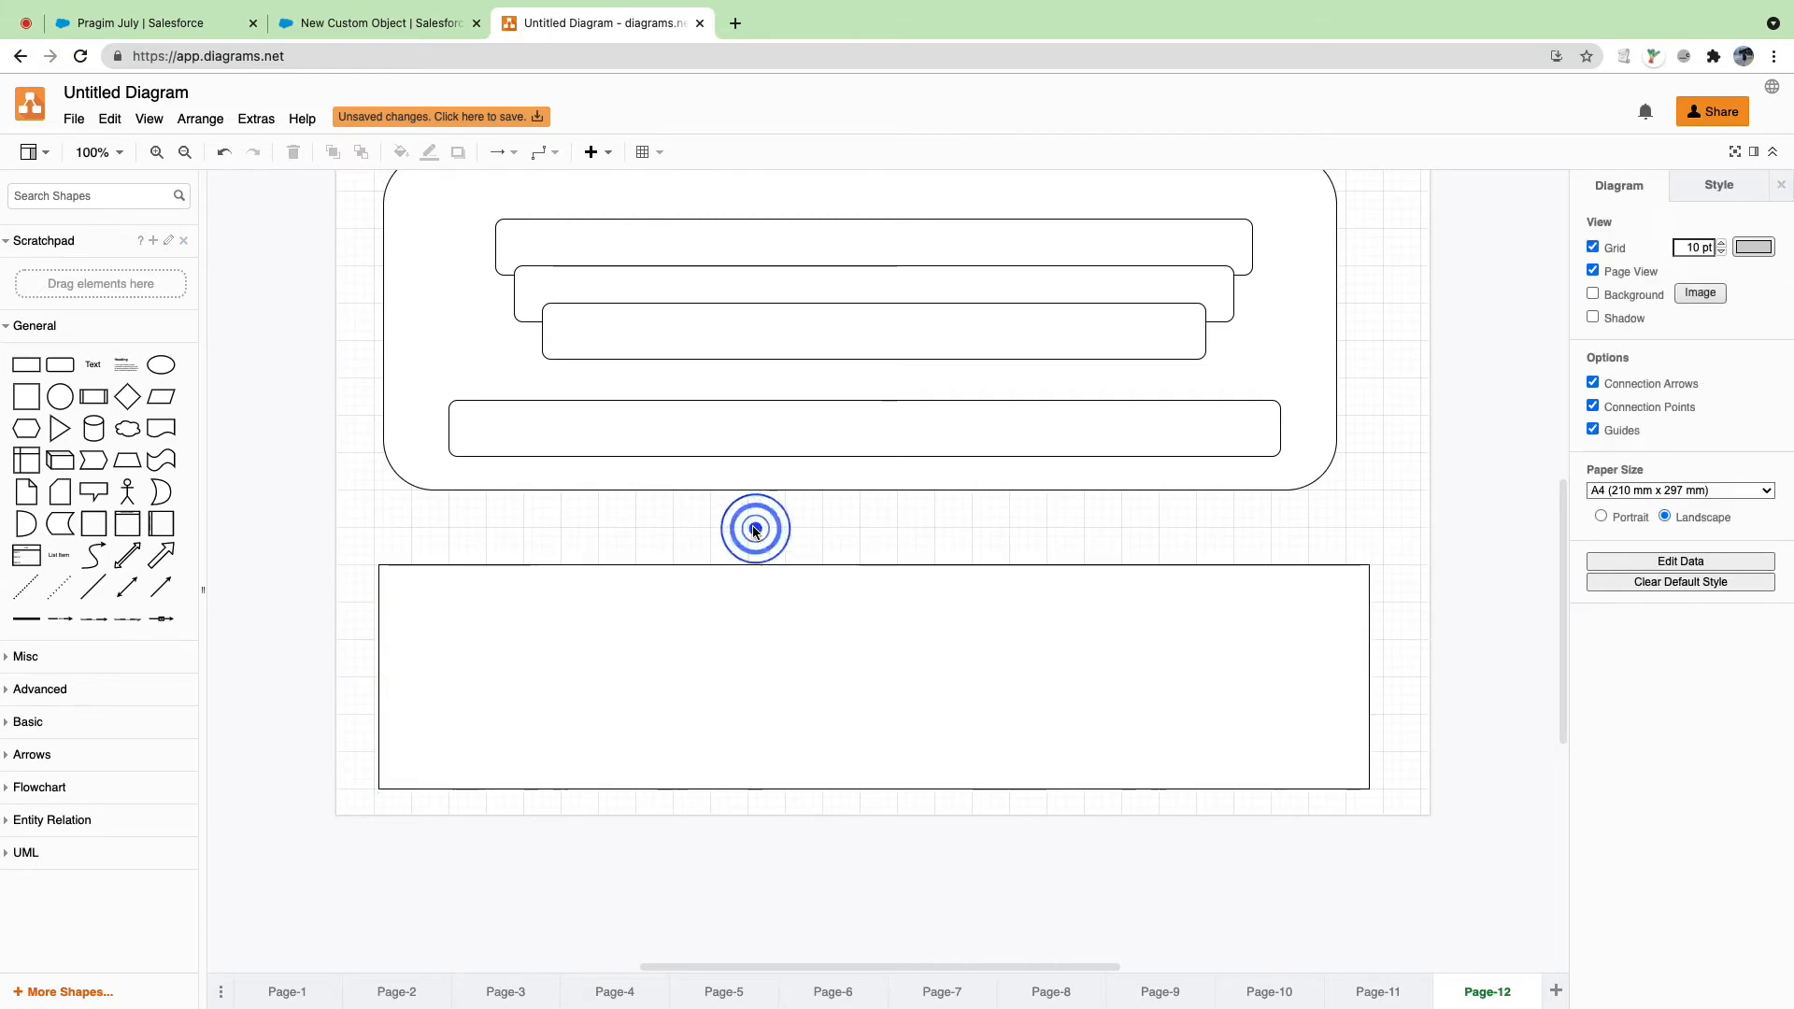
{"action": "left_click", "coordinate": [776, 609]}
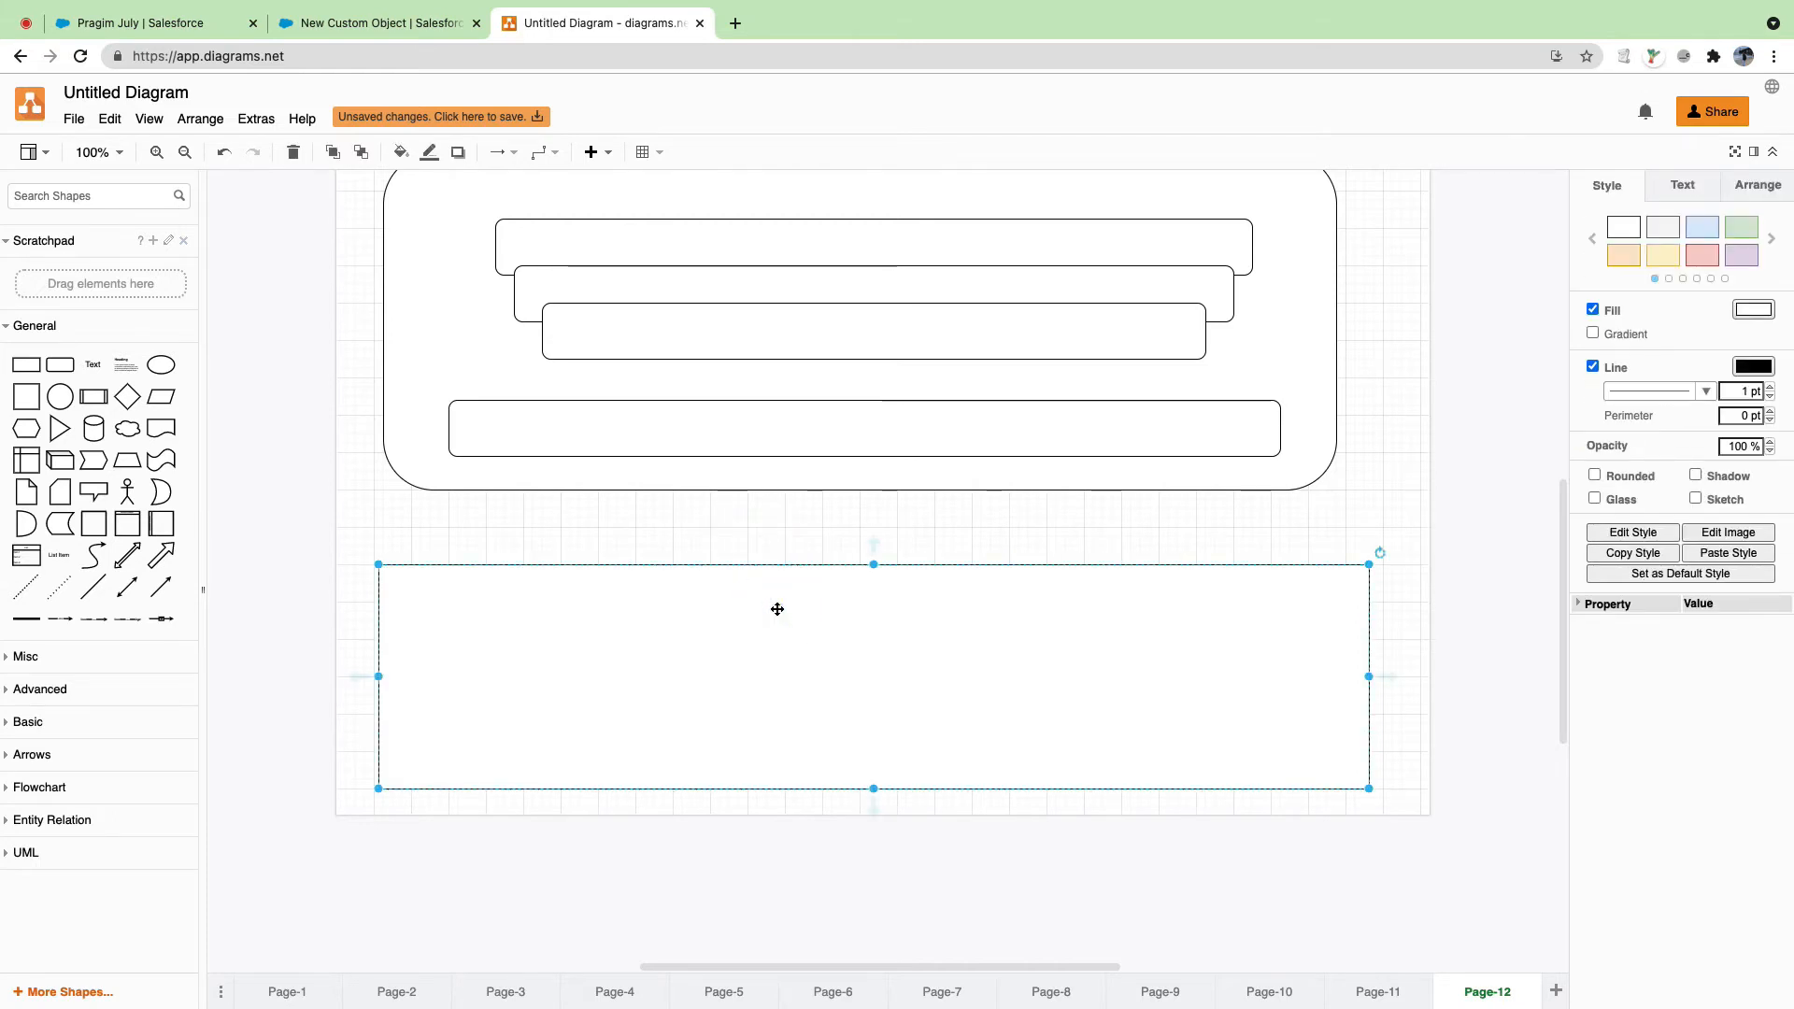
{"action": "left_click", "coordinate": [762, 528]}
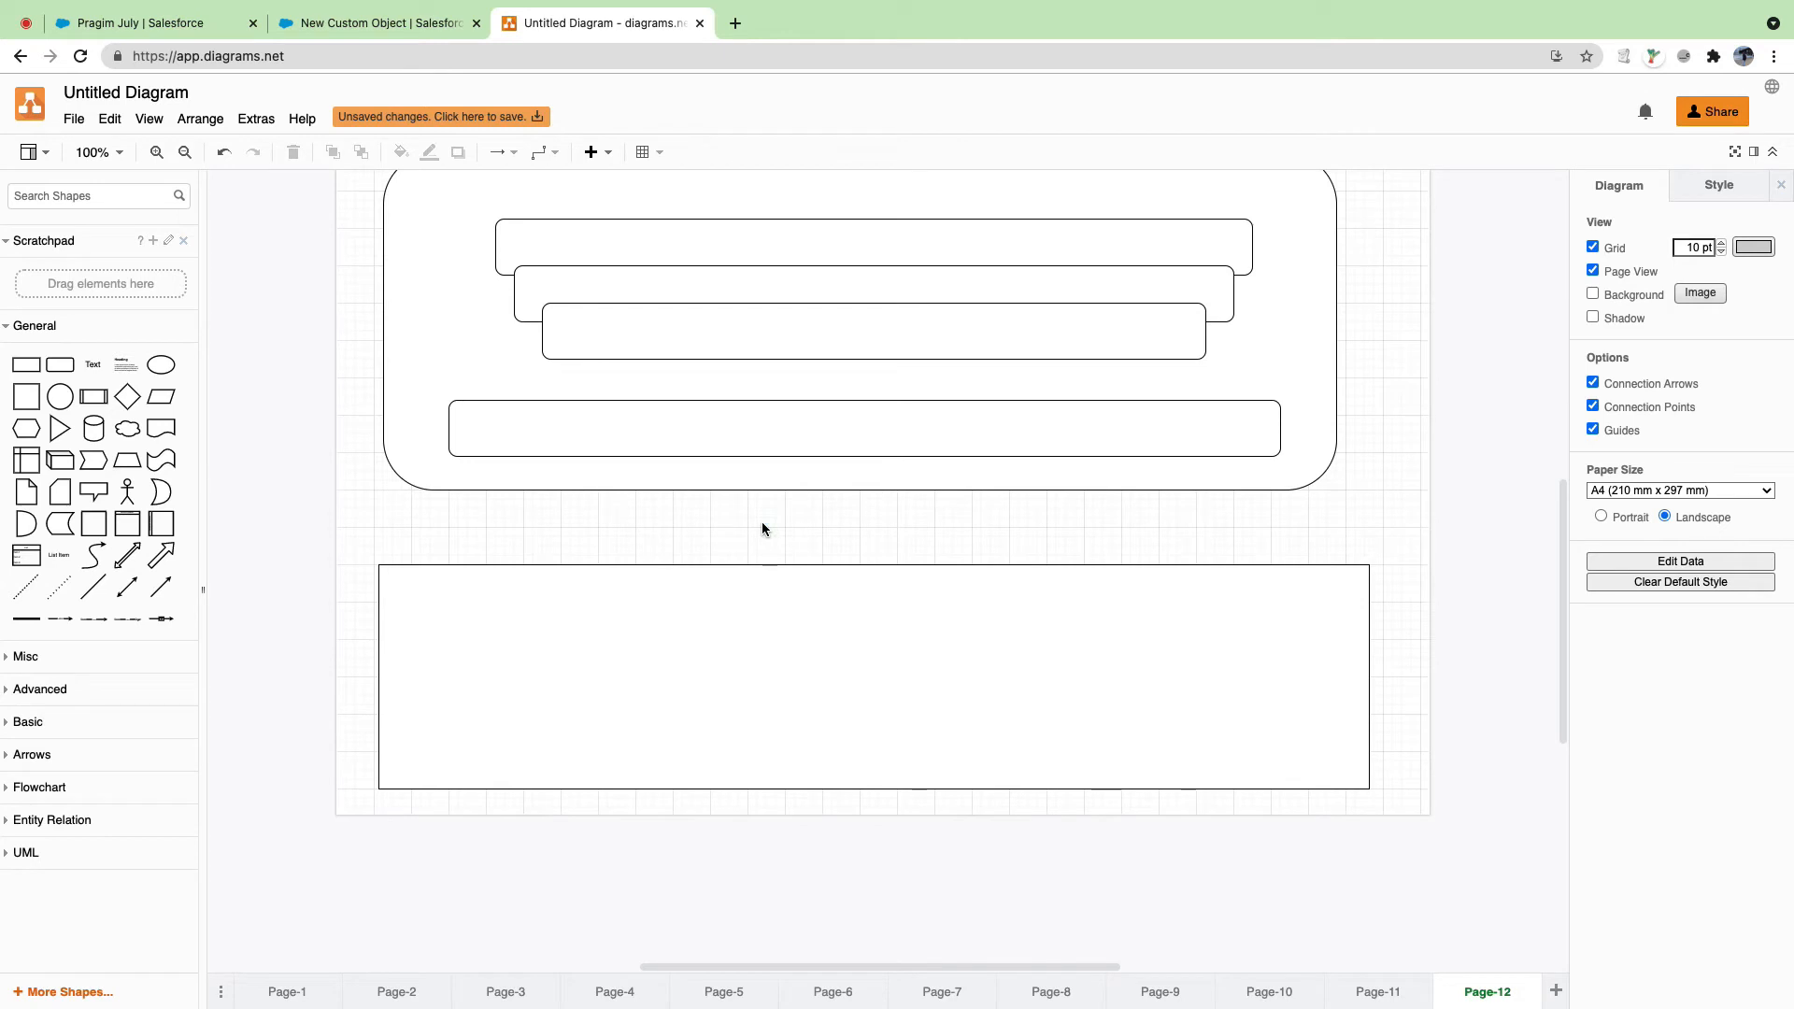
{"action": "left_click", "coordinate": [712, 643]}
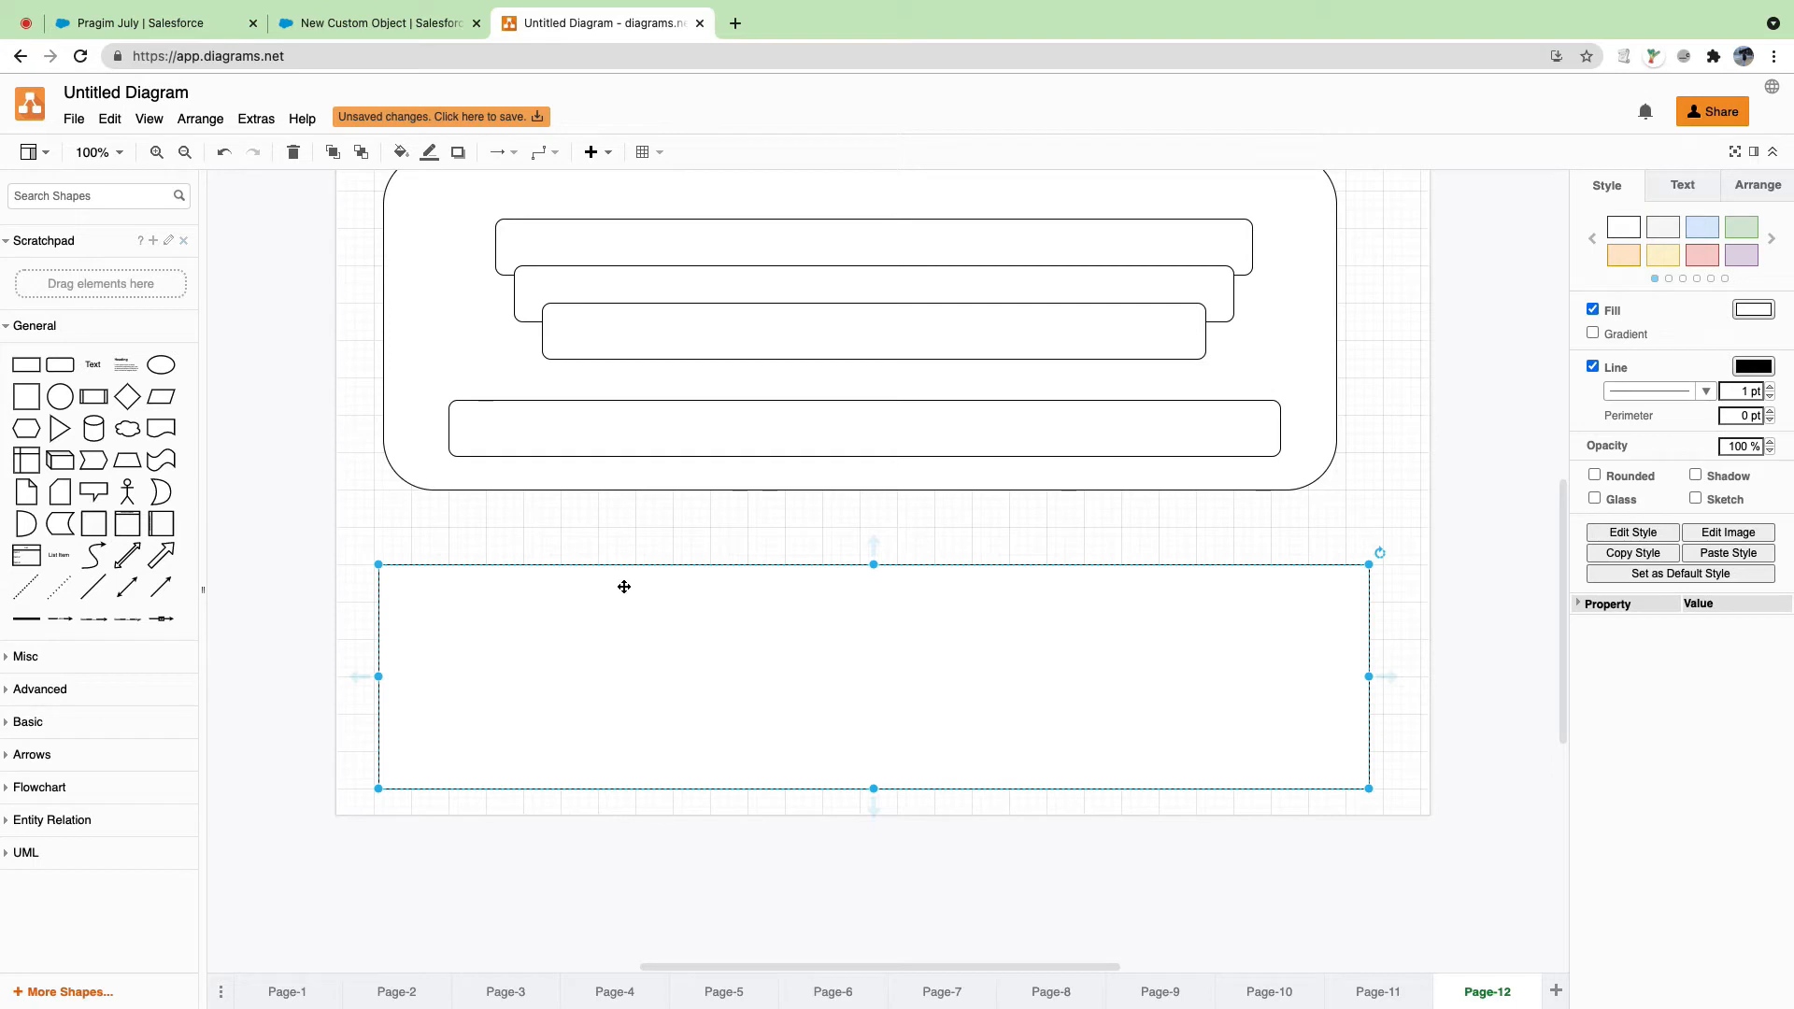
{"action": "left_click_drag", "start_coordinate": [67, 366], "coordinate": [380, 571]}
{"action": "left_click_drag", "start_coordinate": [493, 592], "coordinate": [1371, 581]}
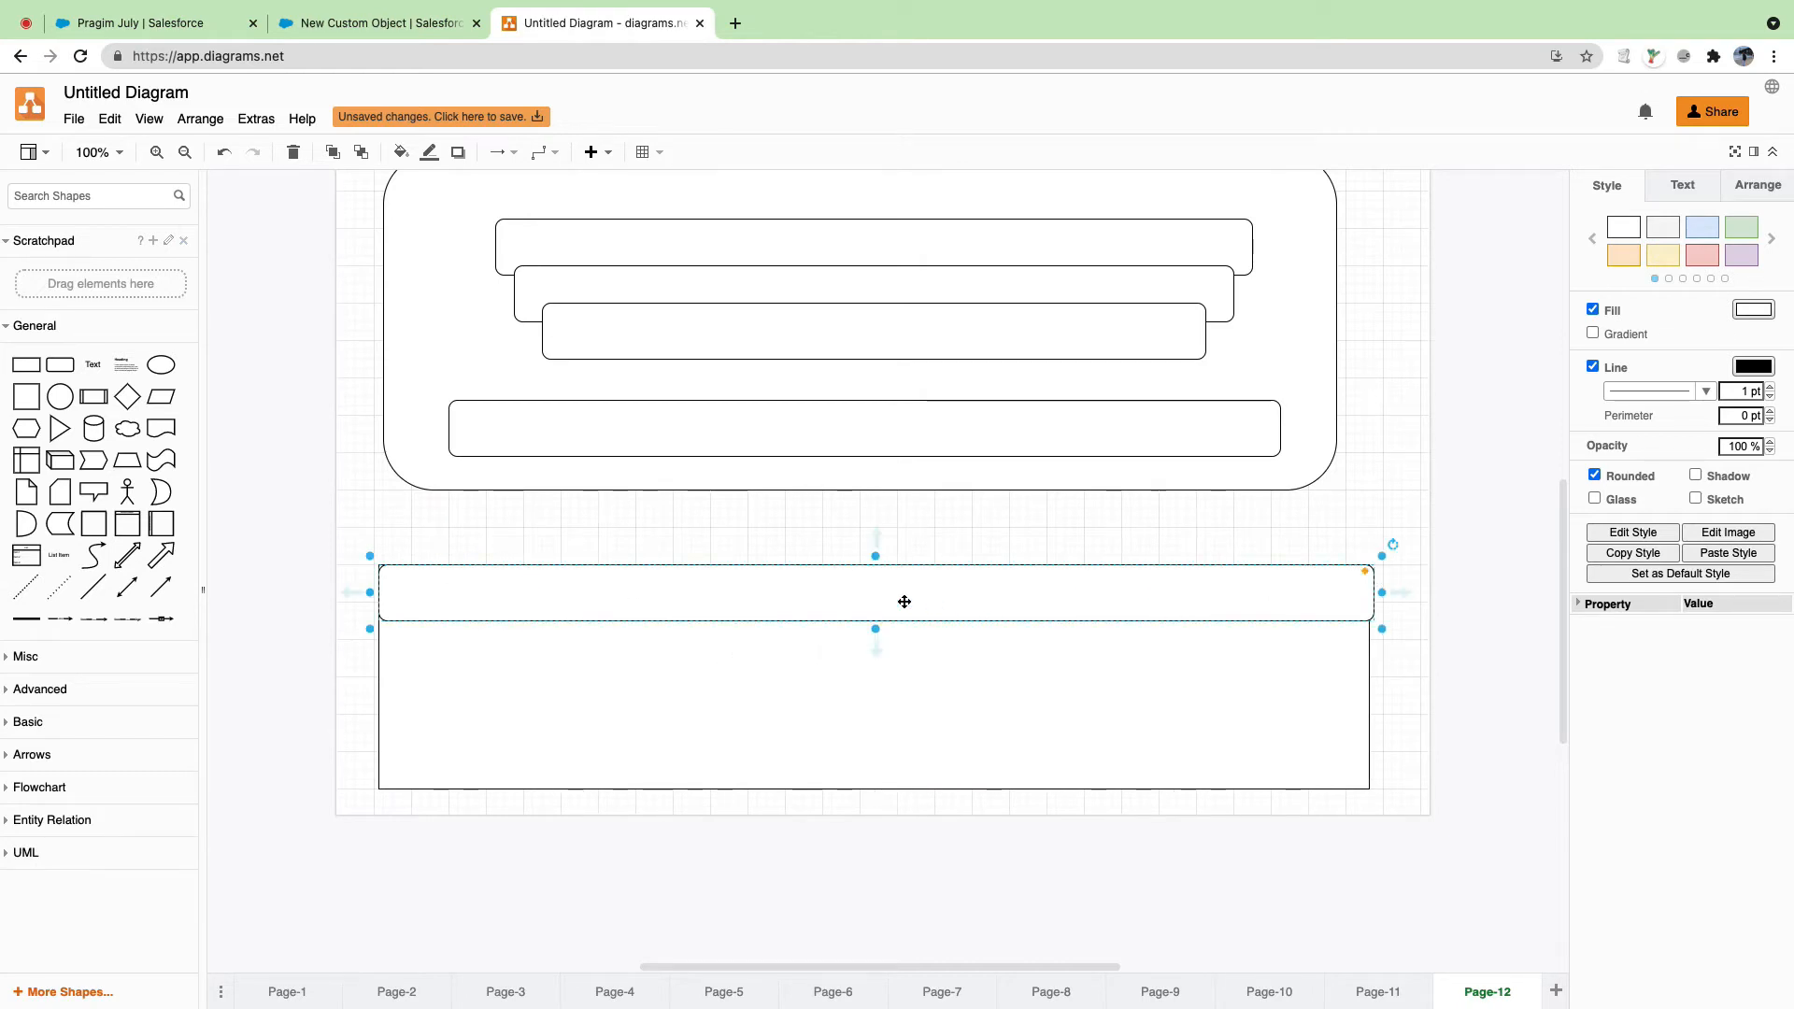
Step: Label the header bar 'S.No'
{"action": "left_click", "coordinate": [810, 691]}
{"action": "double_click", "coordinate": [789, 592]}
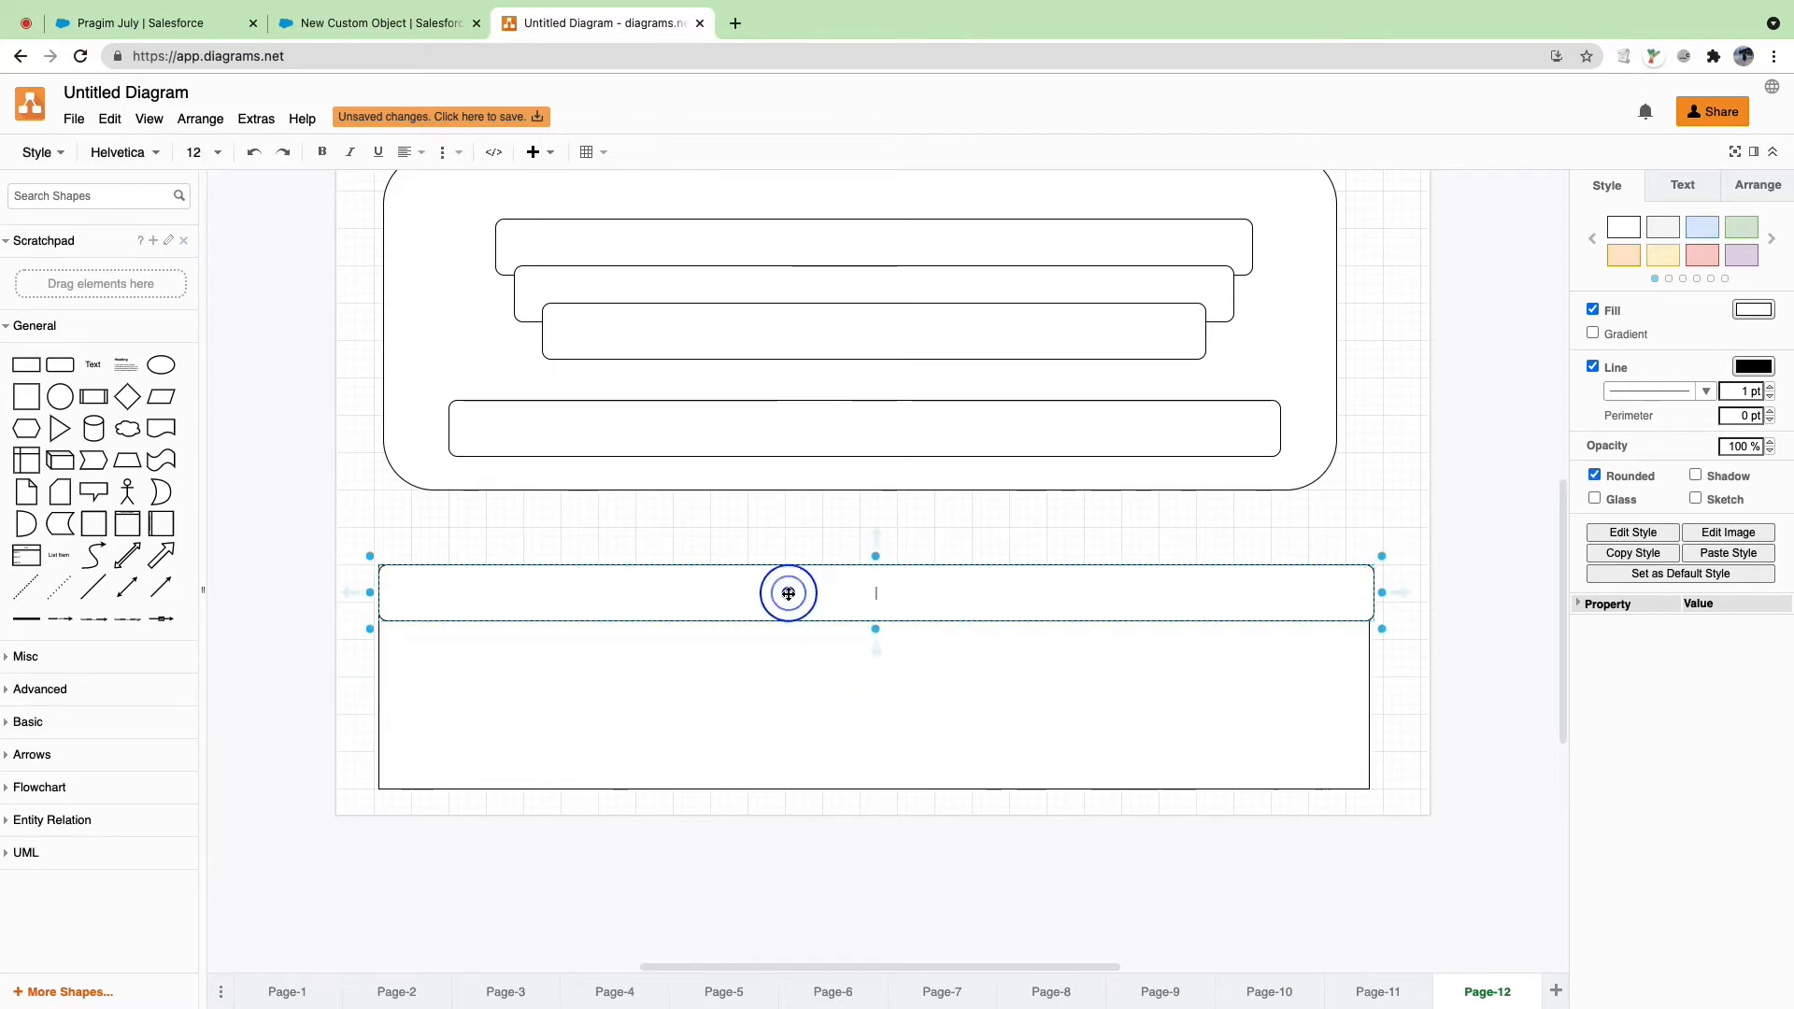
{"action": "type", "text": "S.N"}
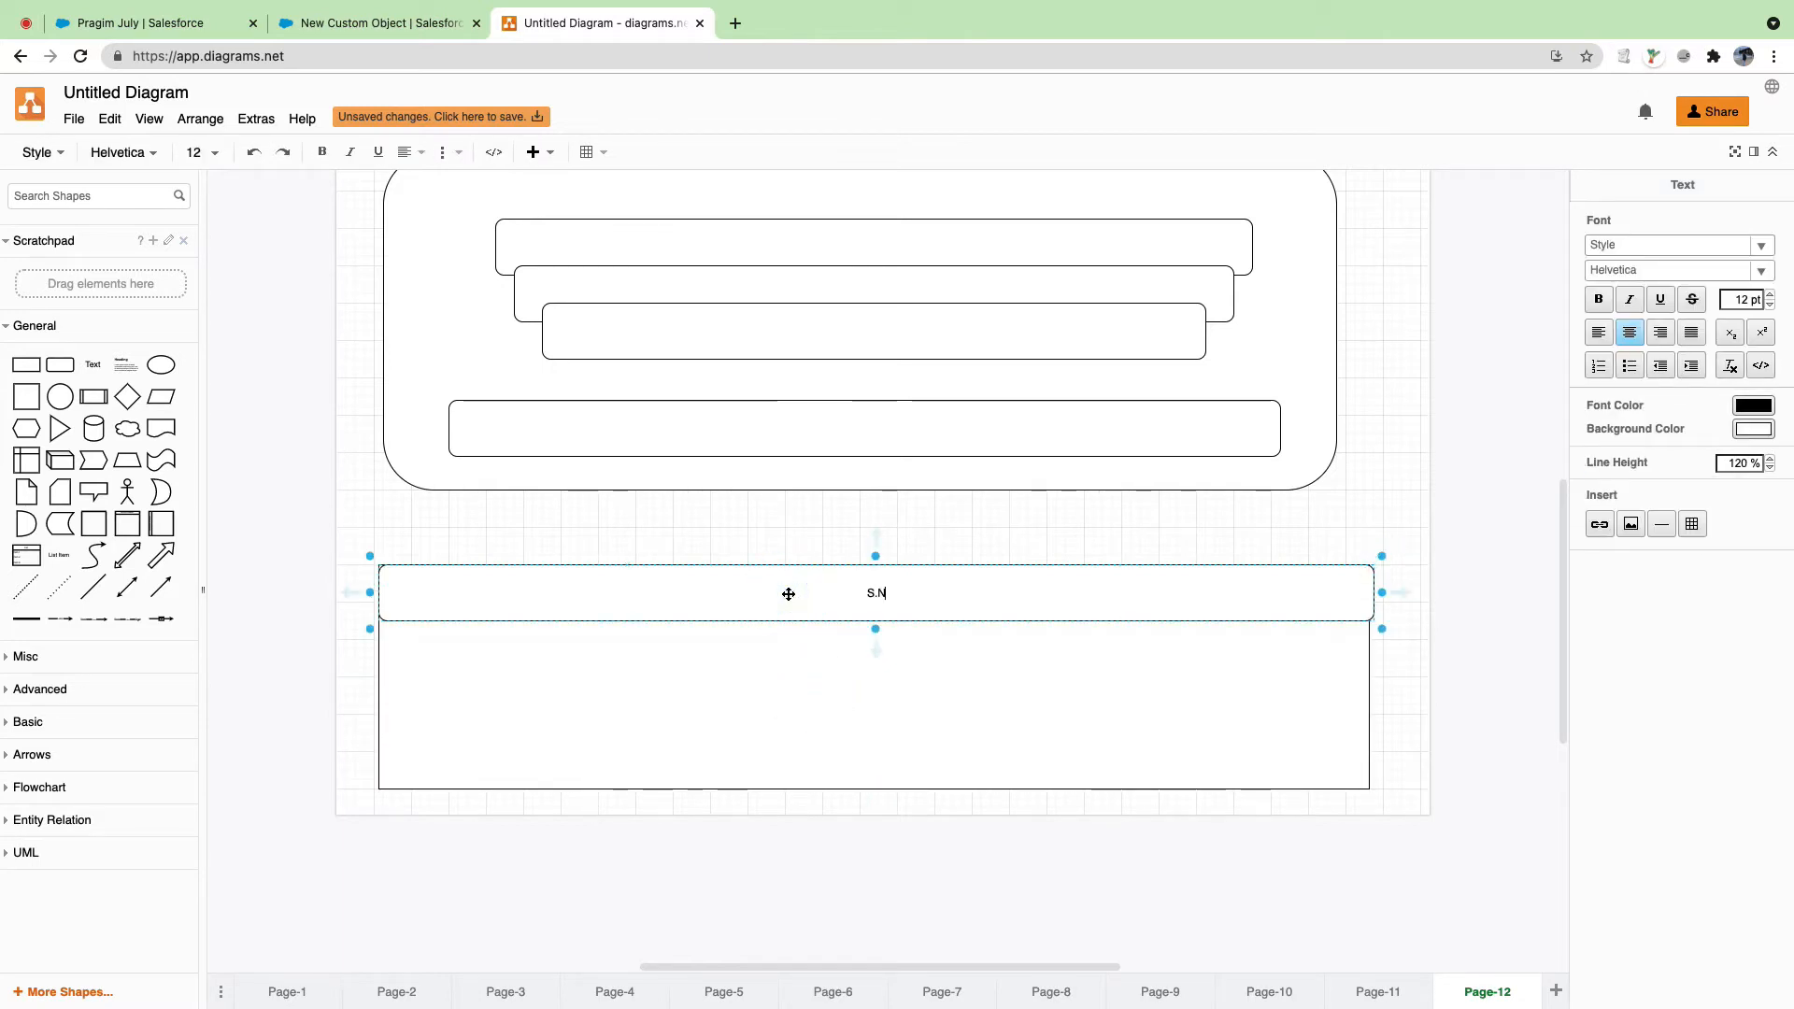
{"action": "type", "text": "o"}
{"action": "left_click", "coordinate": [773, 688]}
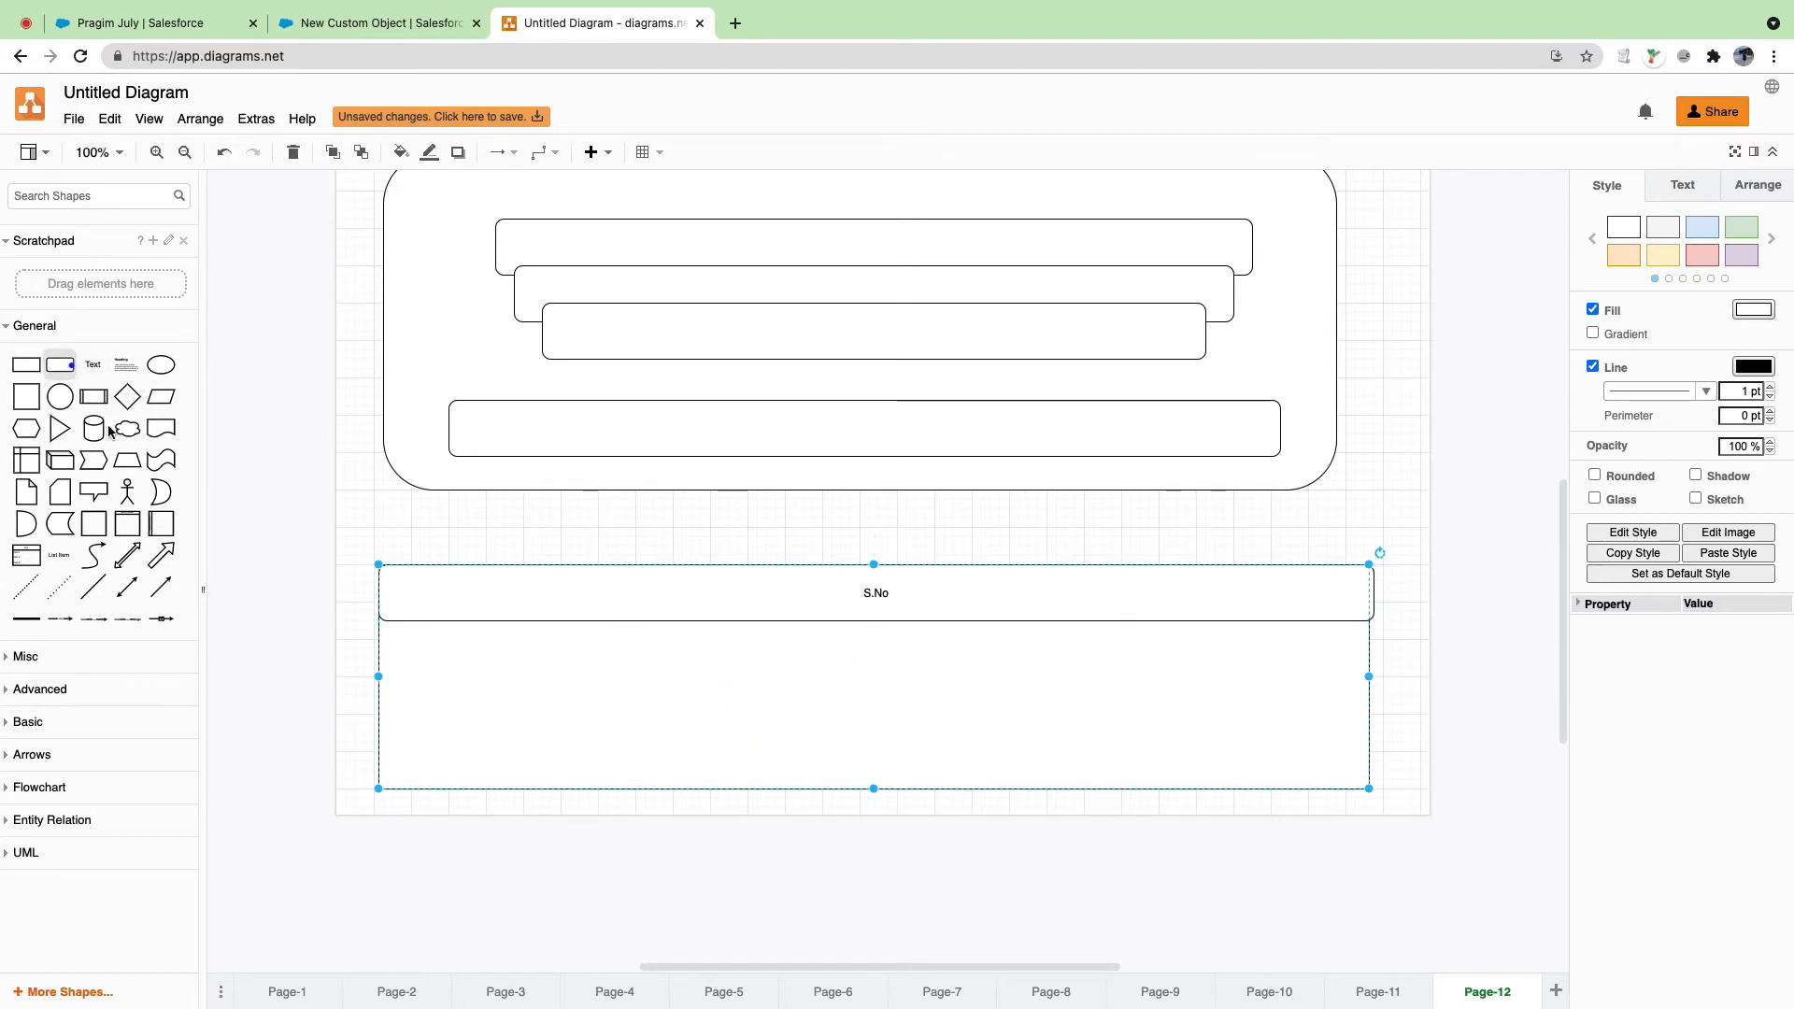
Step: Add a full-width rounded row bar under the header and duplicate it as a third row below
{"action": "left_click_drag", "start_coordinate": [69, 365], "coordinate": [384, 641]}
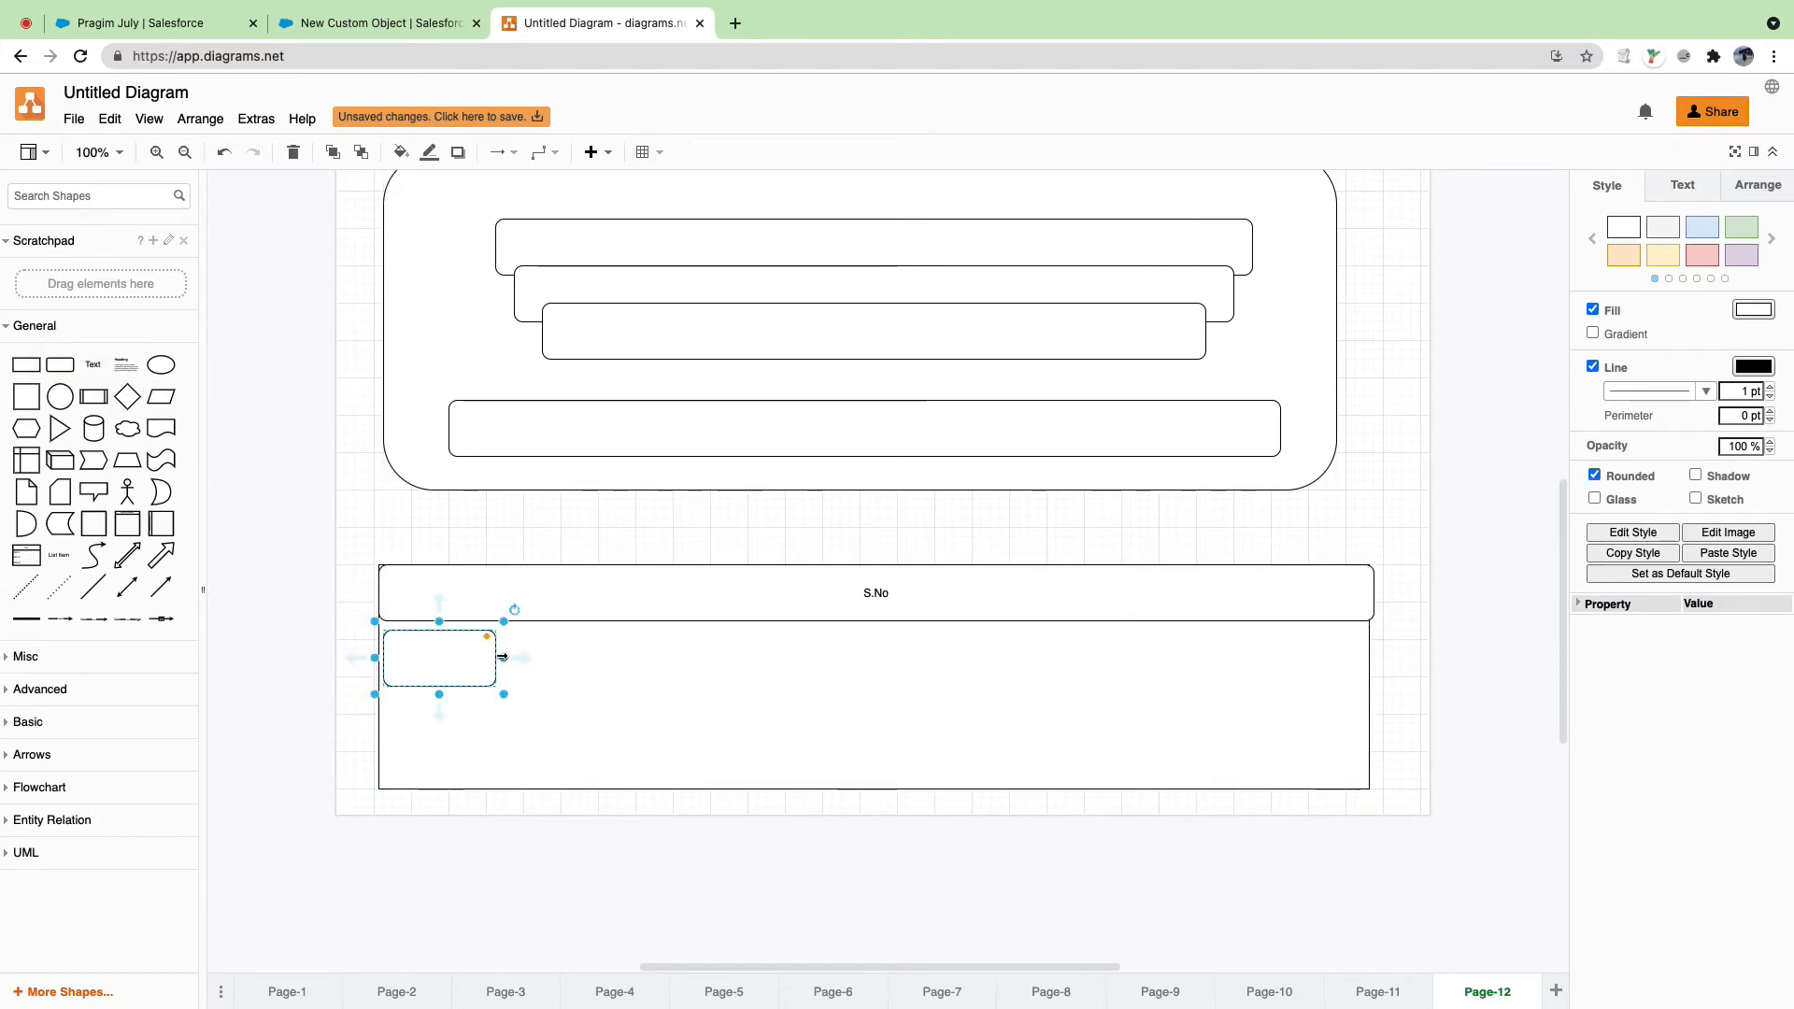
{"action": "left_click_drag", "start_coordinate": [498, 656], "coordinate": [1375, 670]}
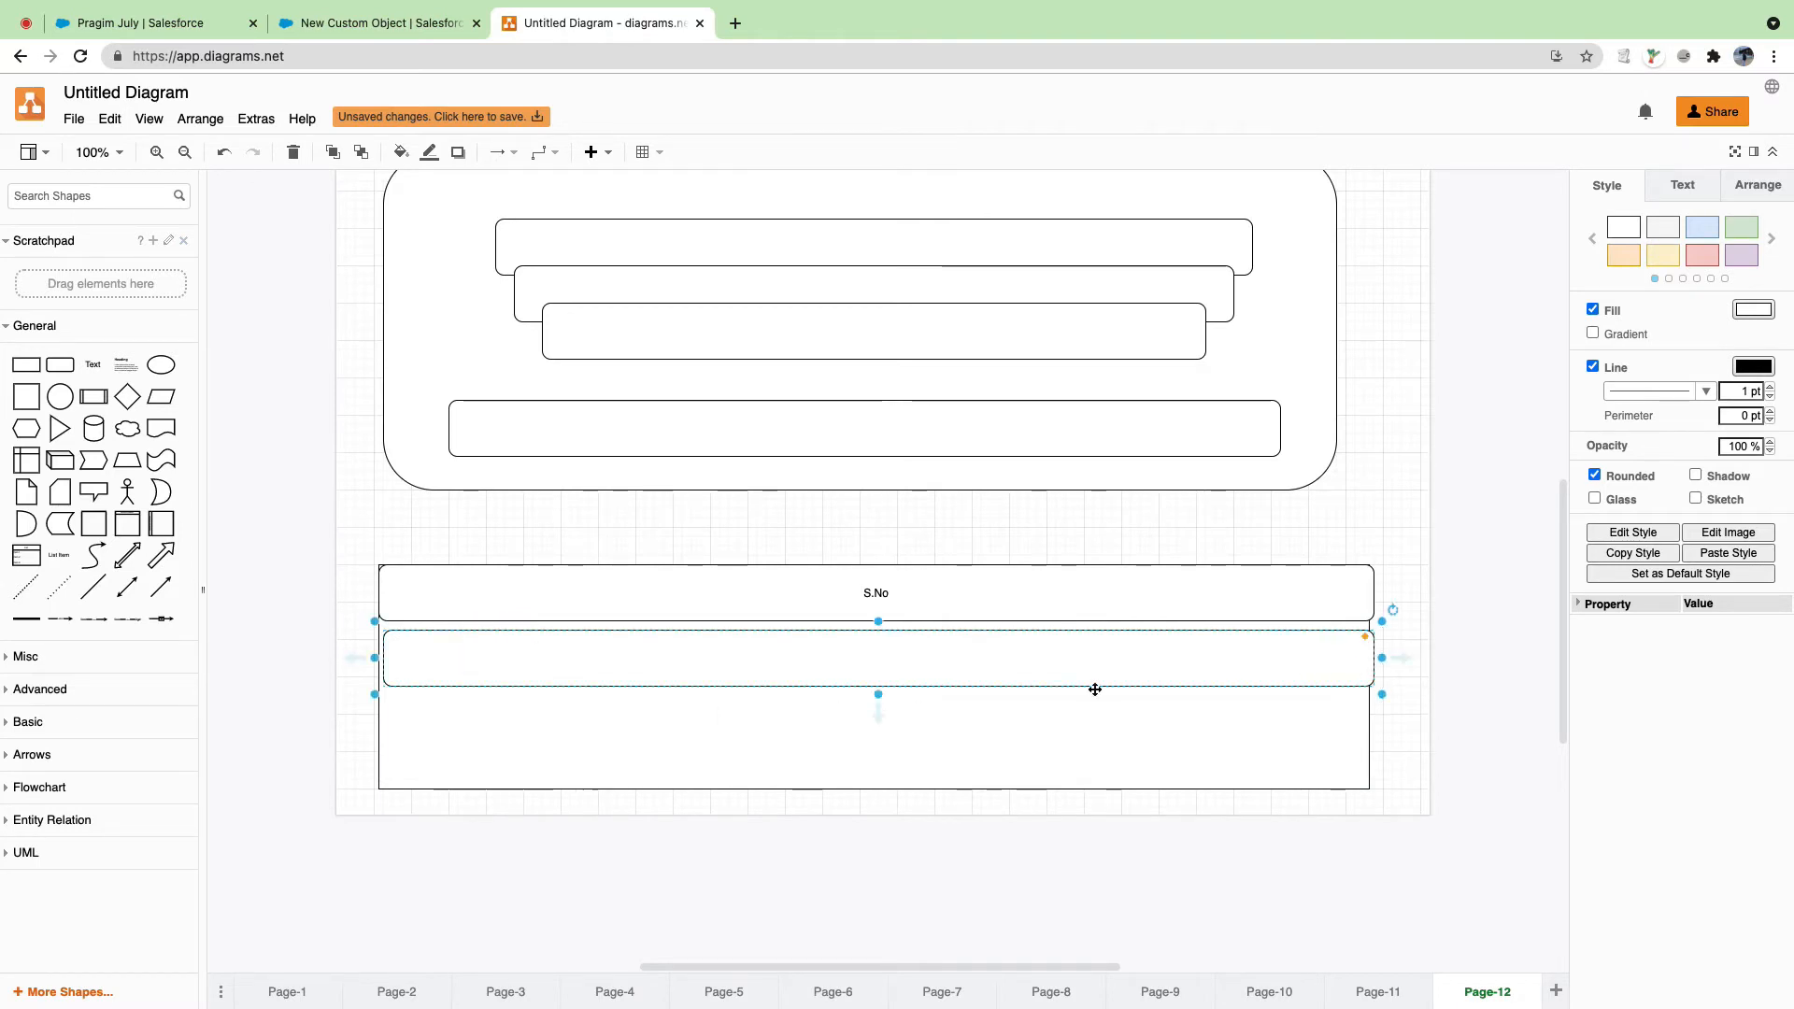
{"action": "key", "text": "super+d"}
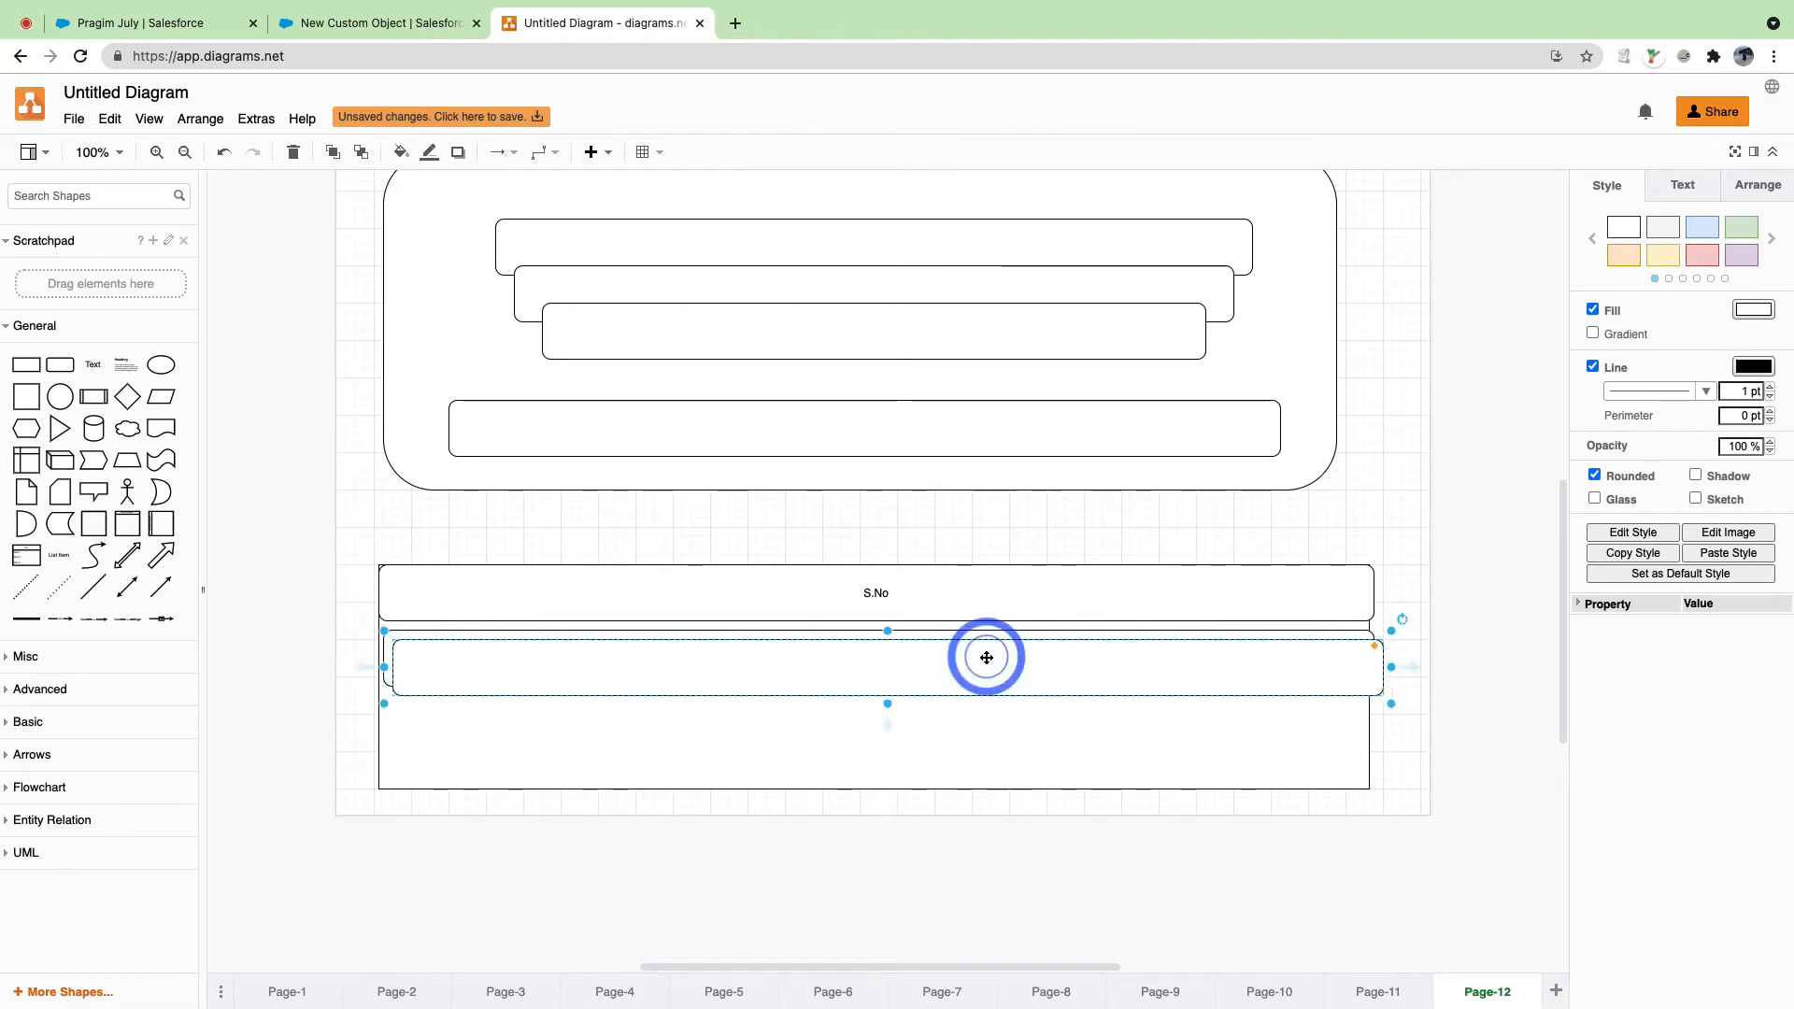
{"action": "left_click_drag", "start_coordinate": [980, 666], "coordinate": [971, 708]}
Step: Check each of the three stacked bars and reopen the 'S.No' header label for editing
{"action": "left_click", "coordinate": [993, 664]}
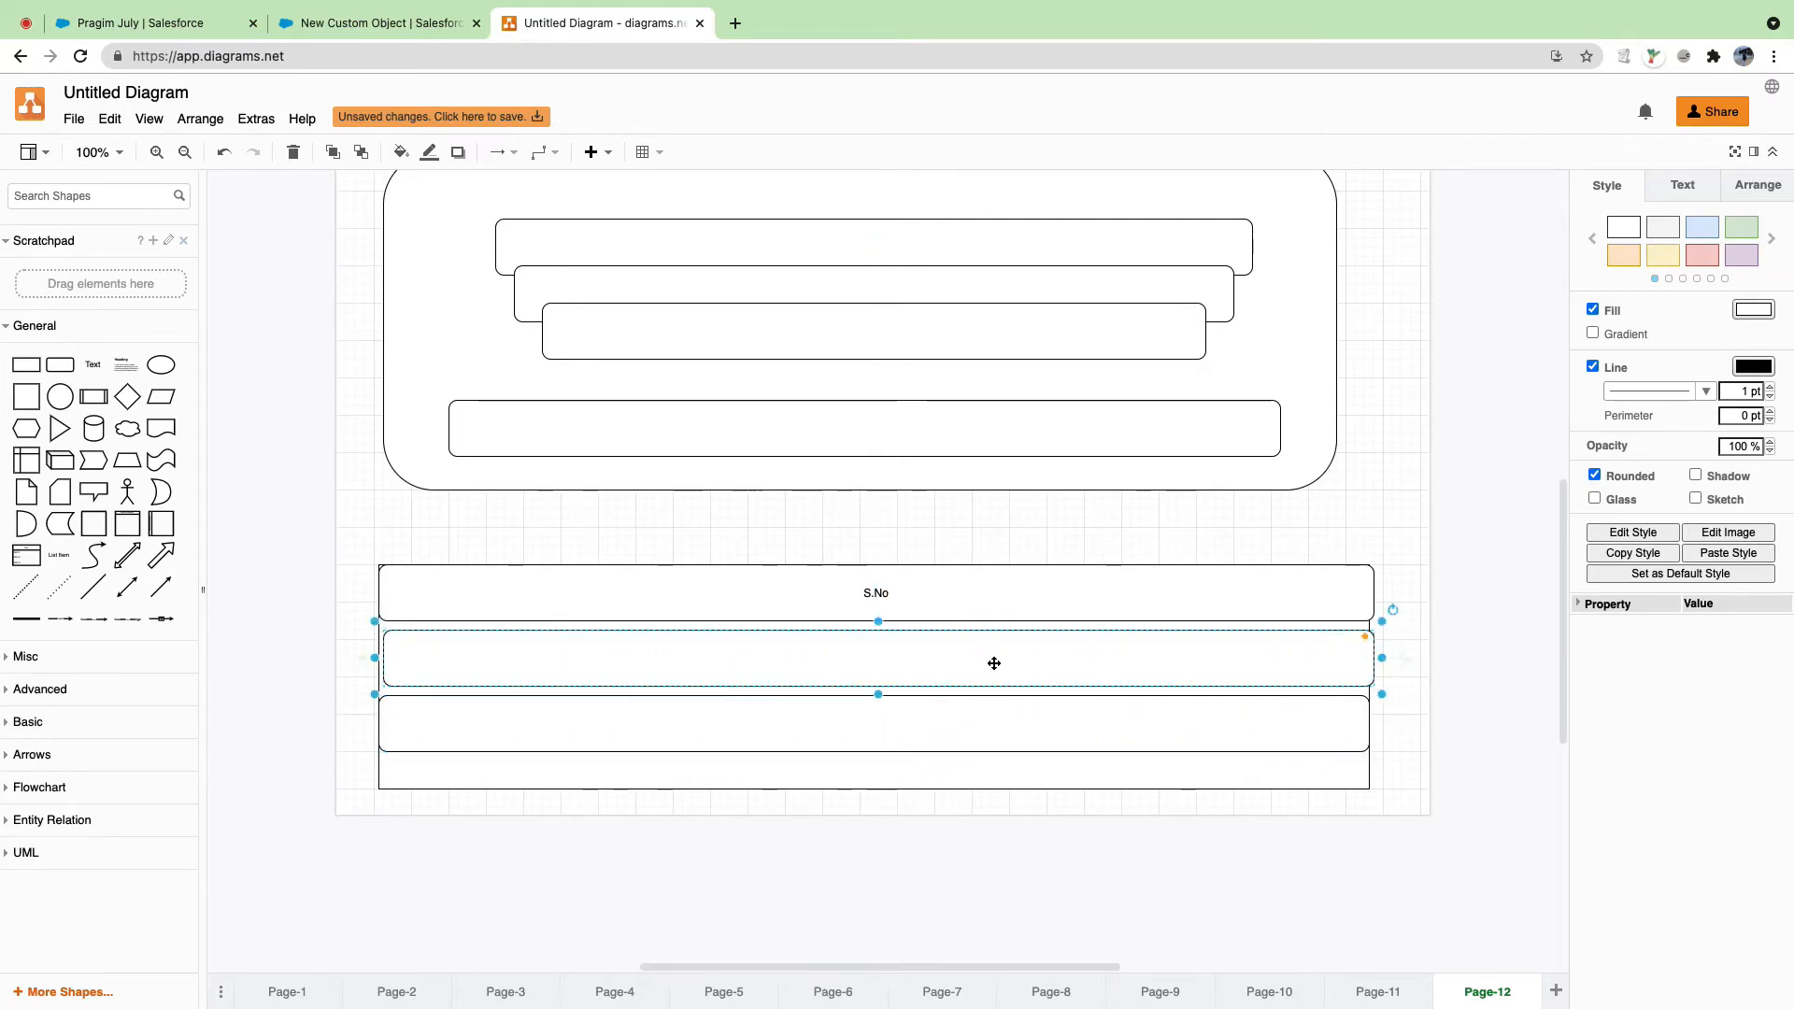
{"action": "left_click", "coordinate": [972, 604]}
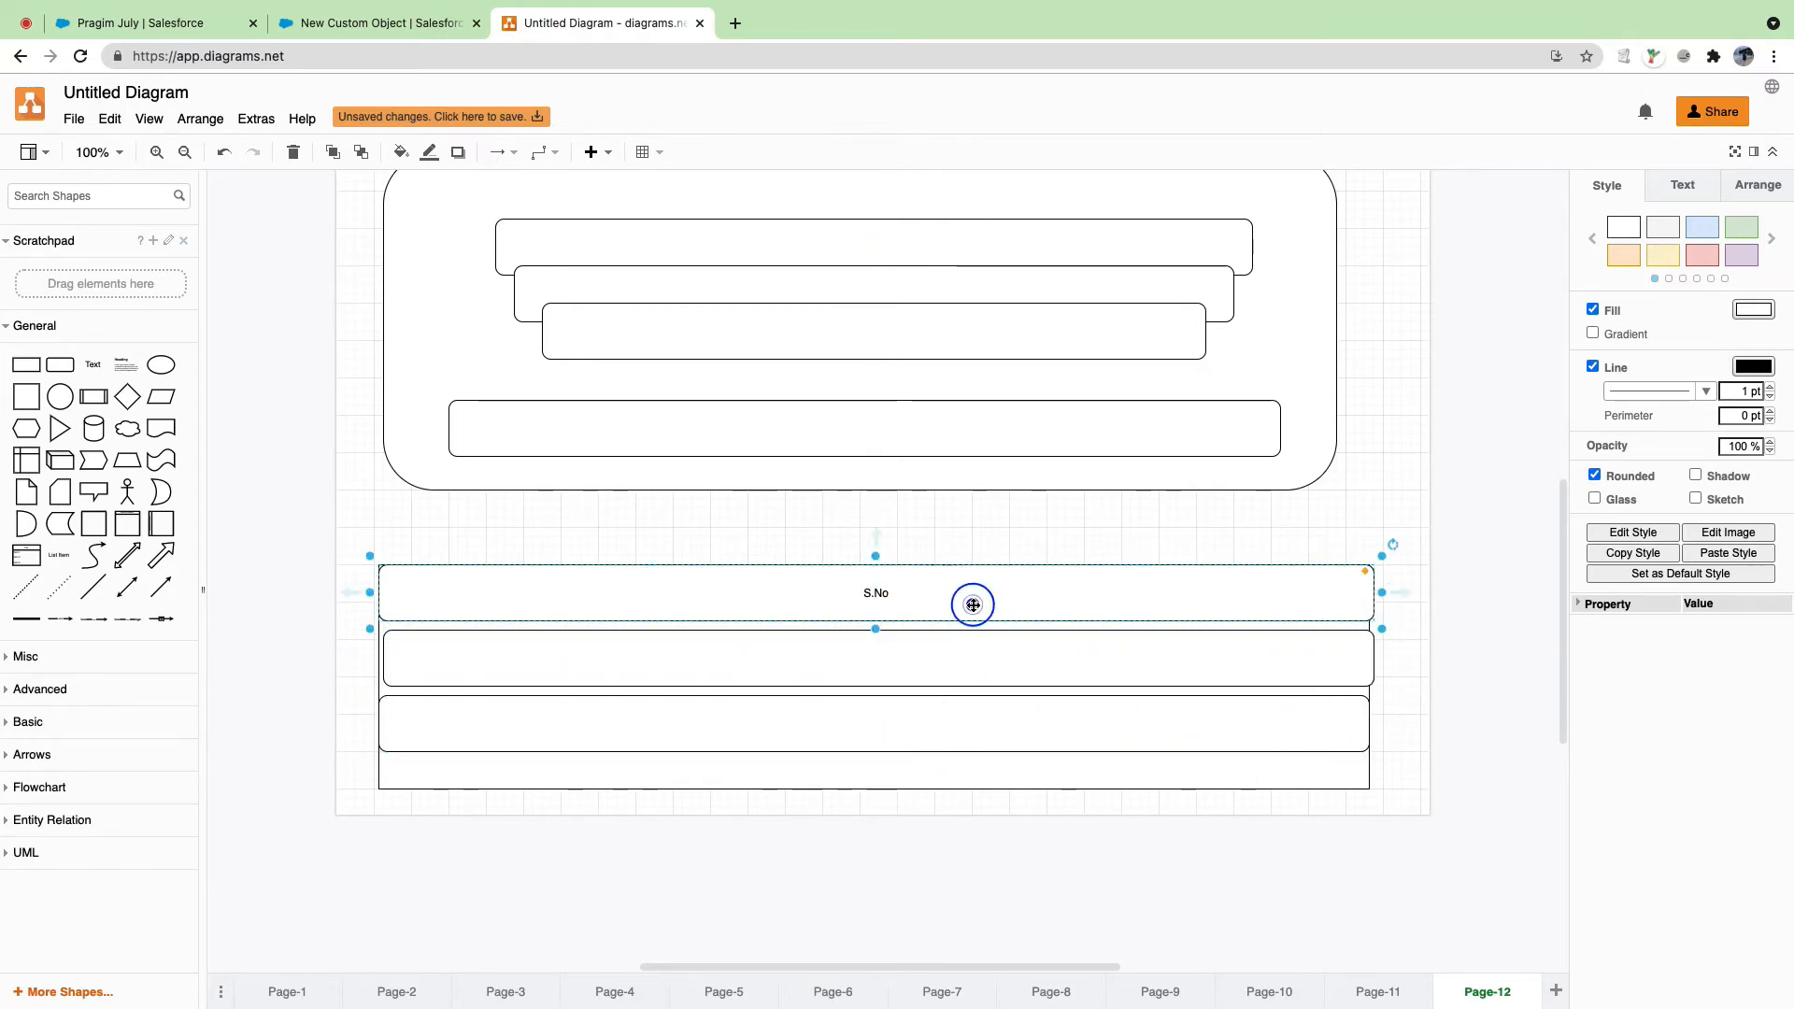
{"action": "left_click", "coordinate": [964, 656]}
{"action": "left_click", "coordinate": [953, 727]}
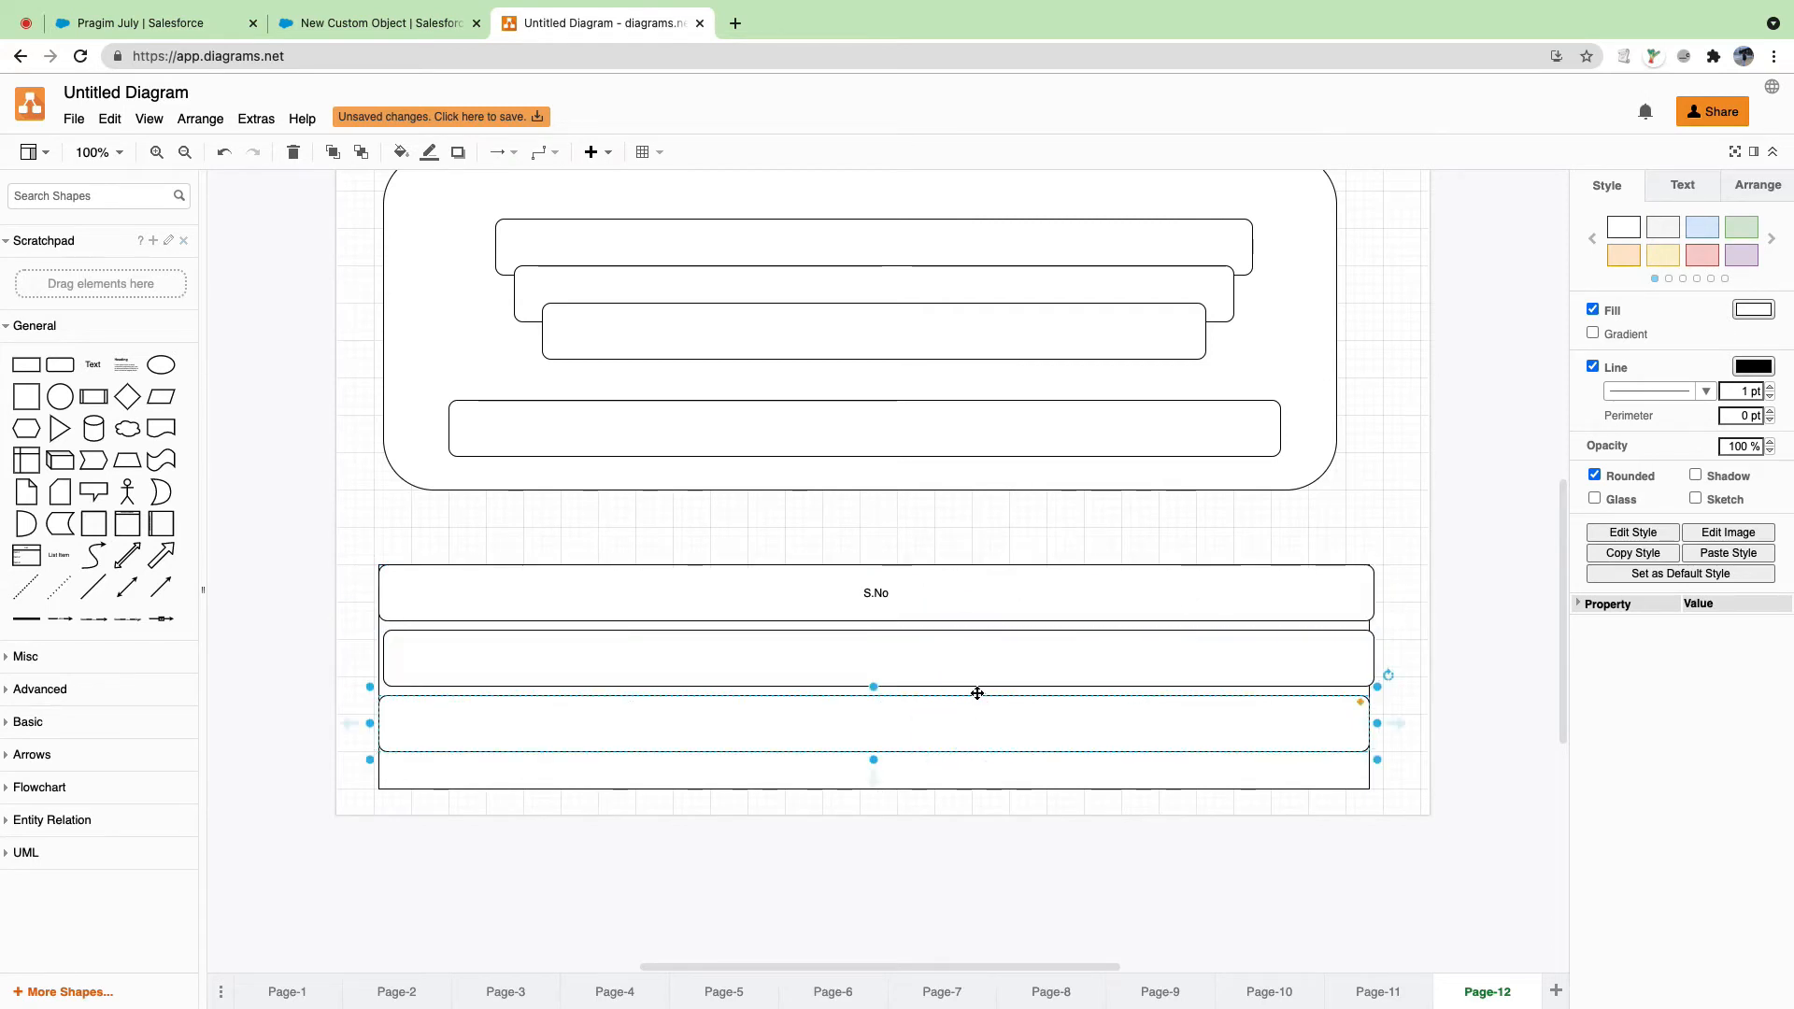
{"action": "left_click", "coordinate": [891, 589]}
{"action": "double_click", "coordinate": [894, 591]}
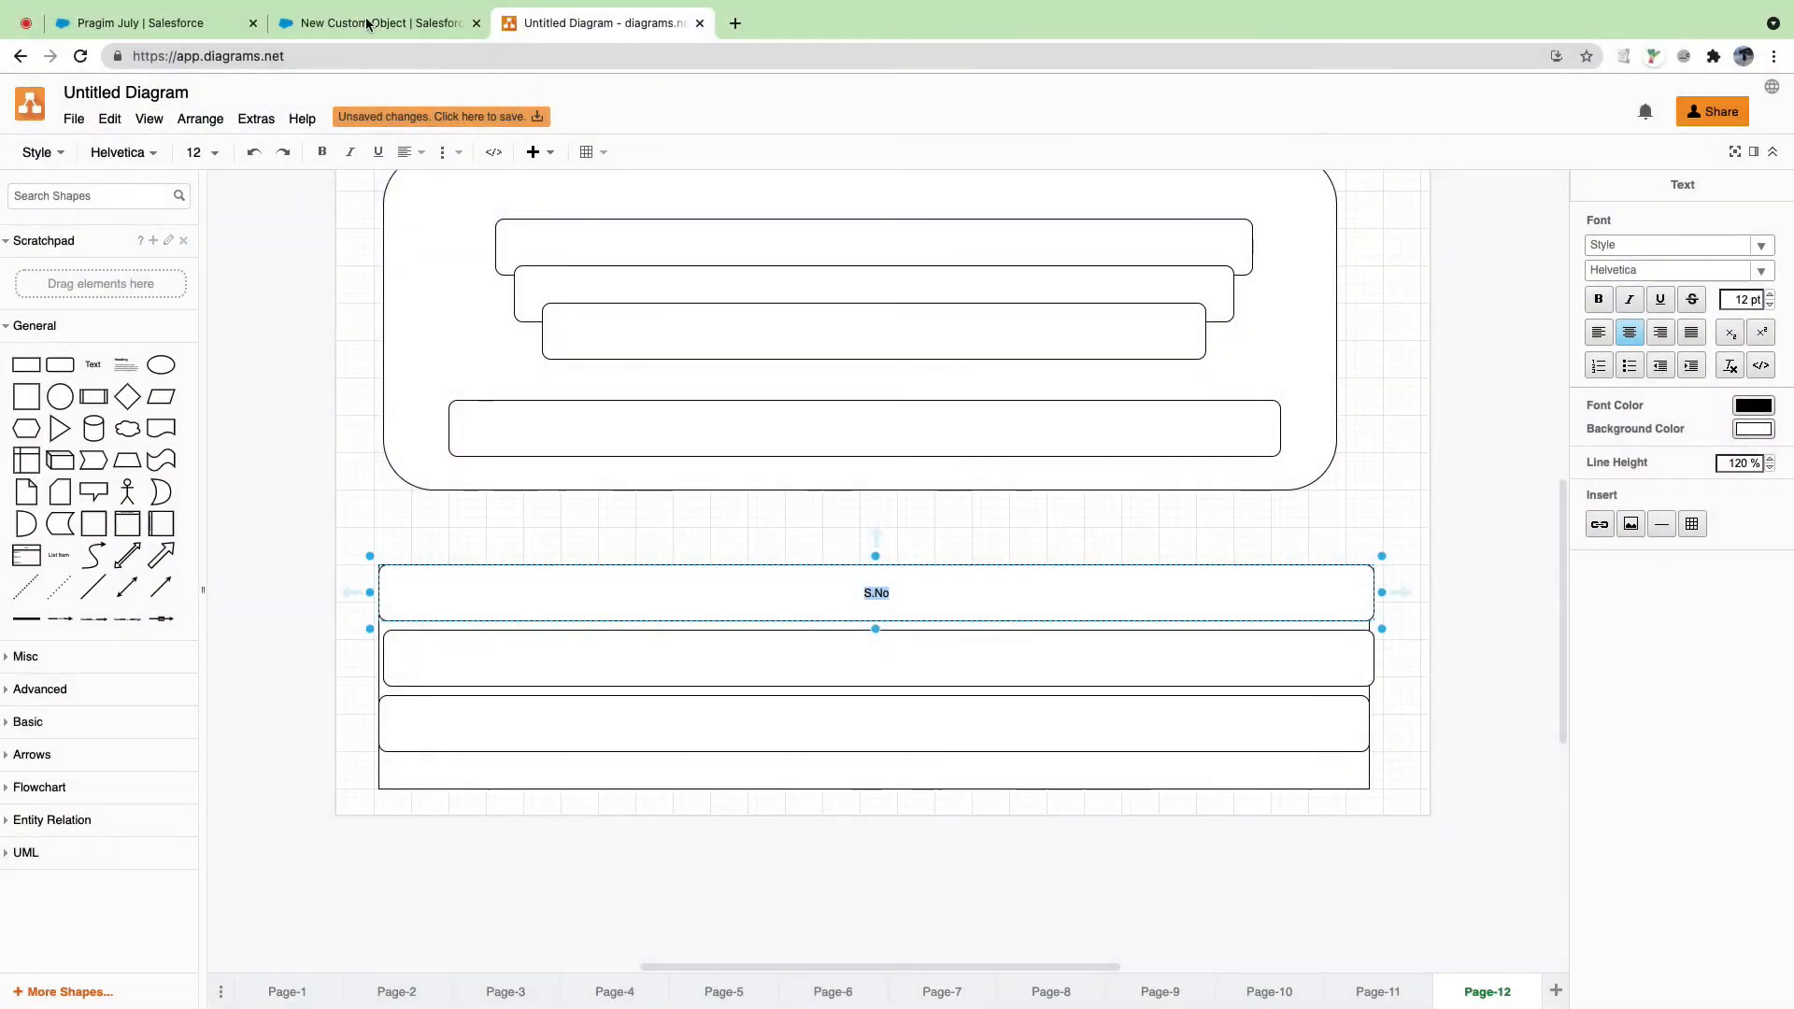
Step: Look over the Dickenson plc account in the accounts list, then return to the custom object form
{"action": "left_click", "coordinate": [361, 21]}
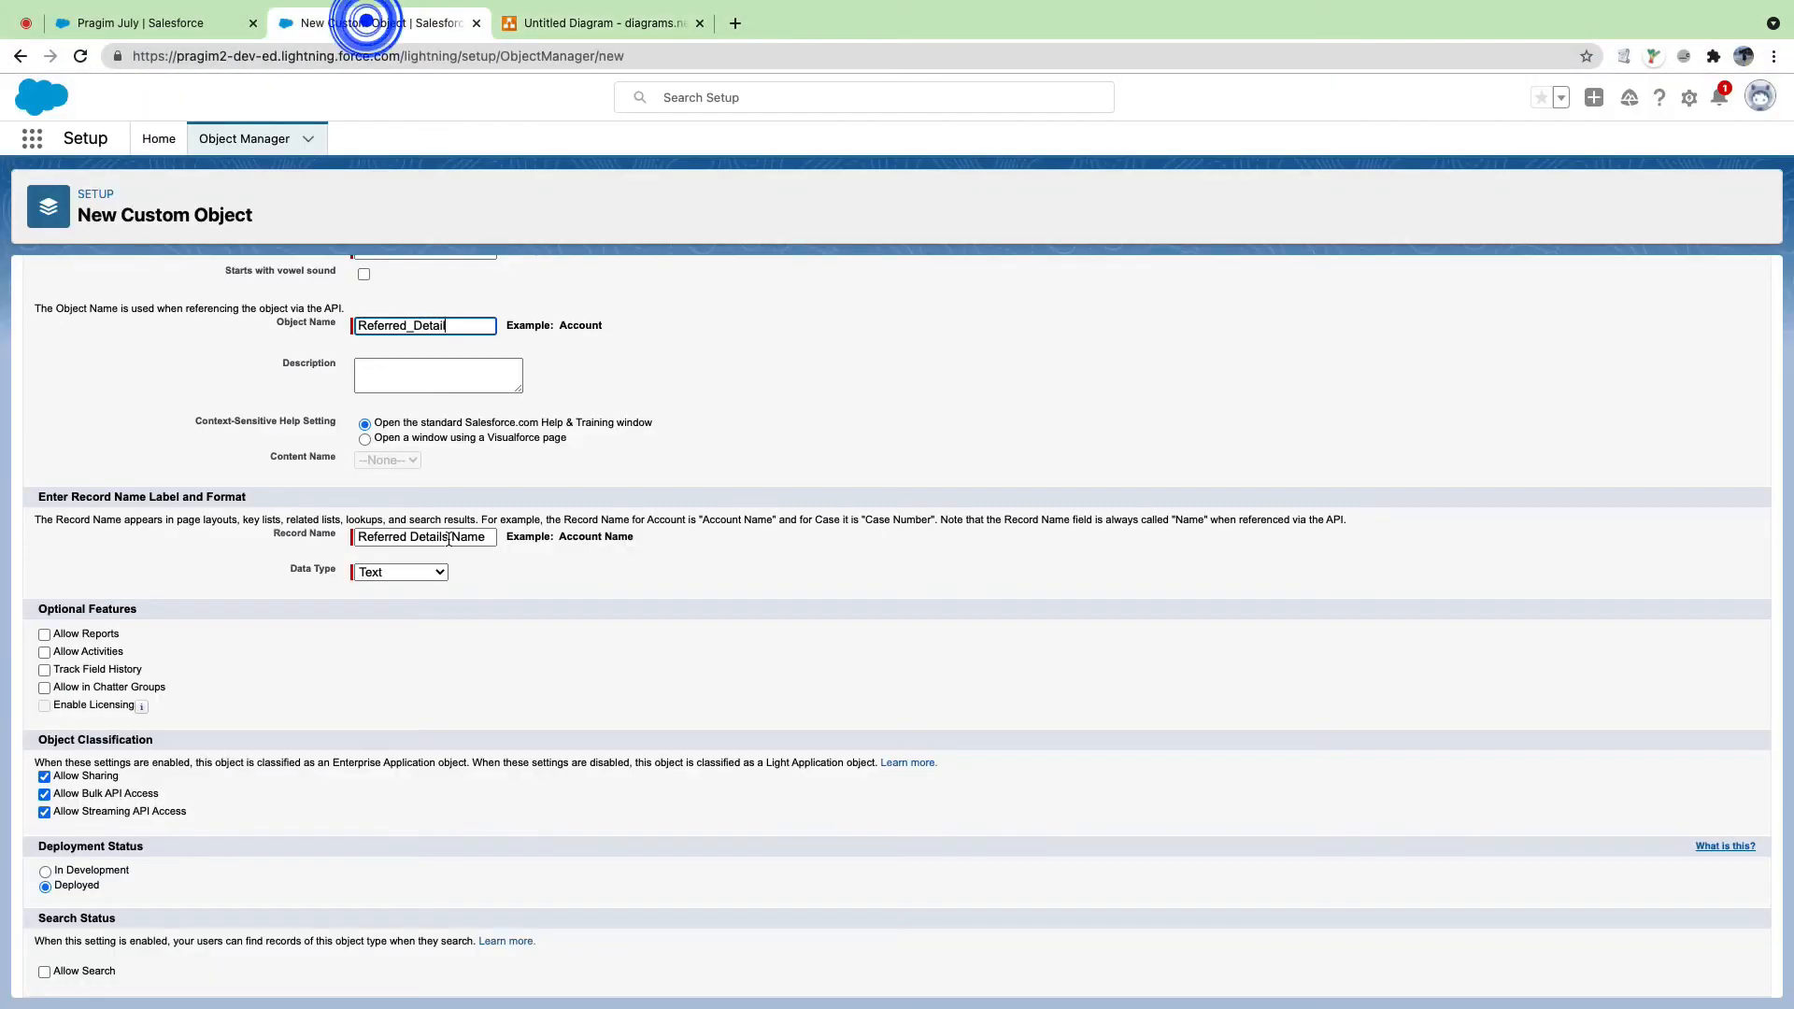
{"action": "triple_click", "coordinate": [267, 534]}
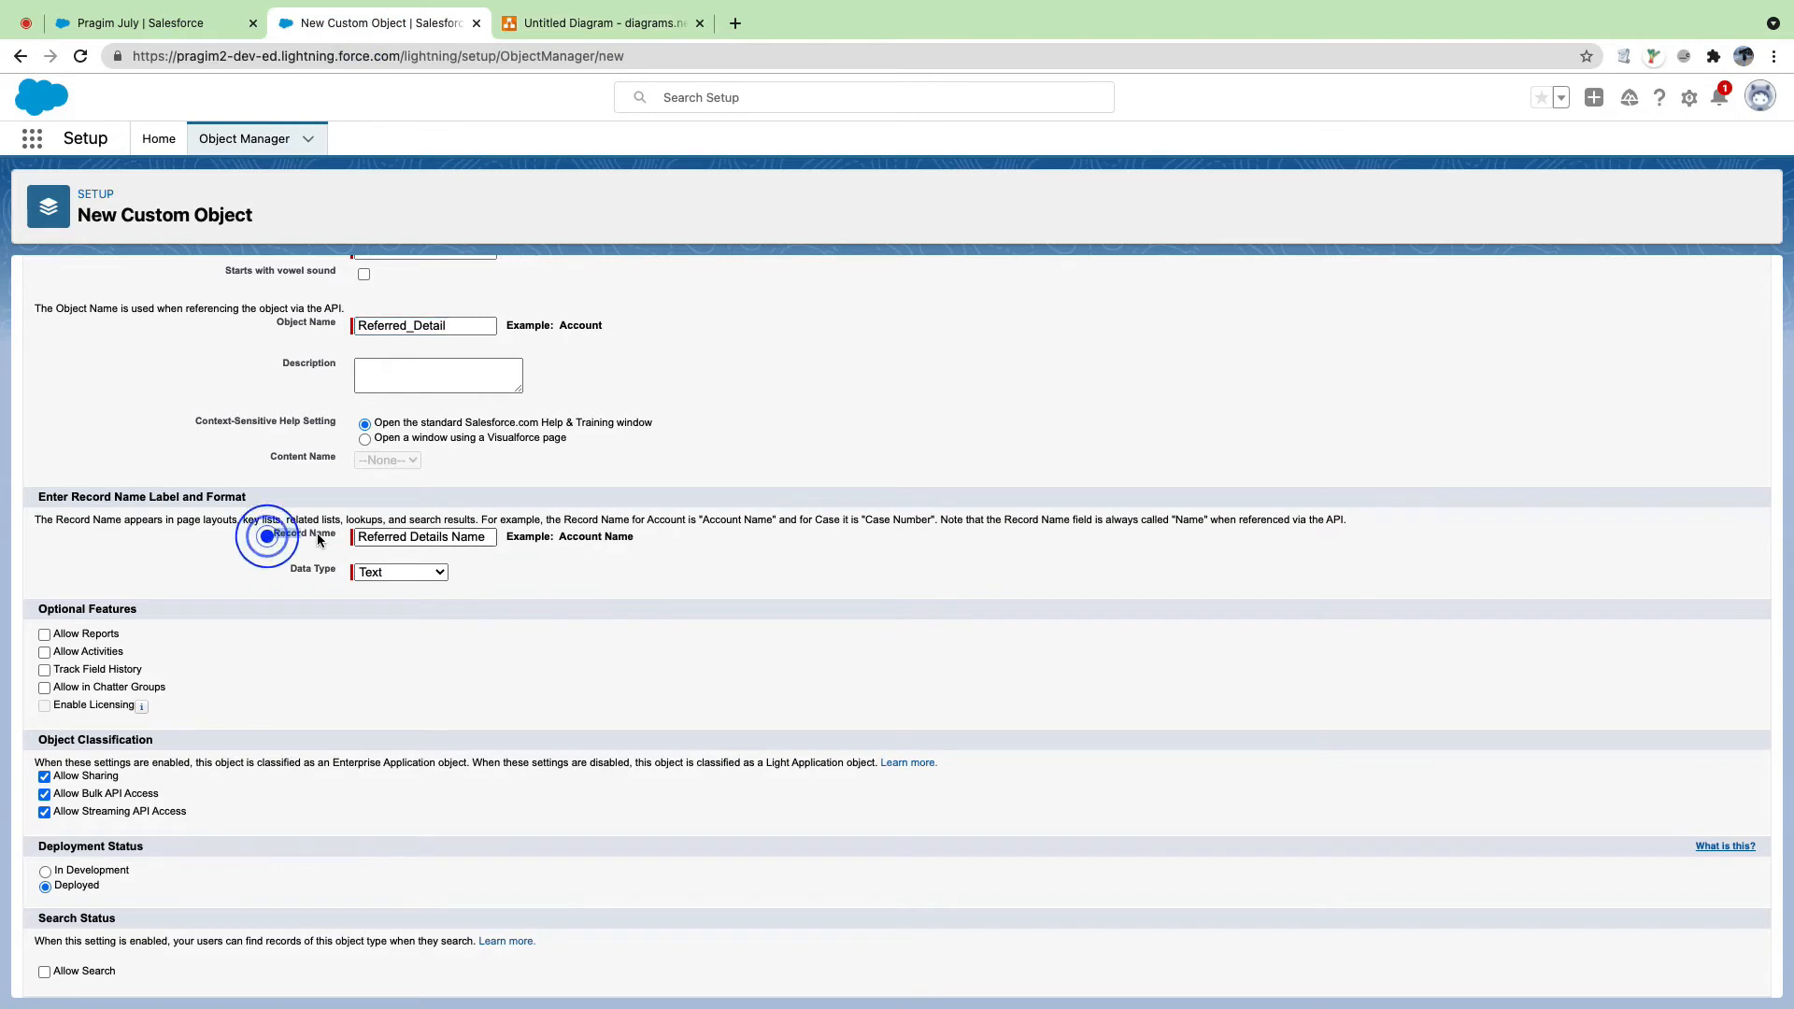
{"action": "left_click", "coordinate": [191, 21]}
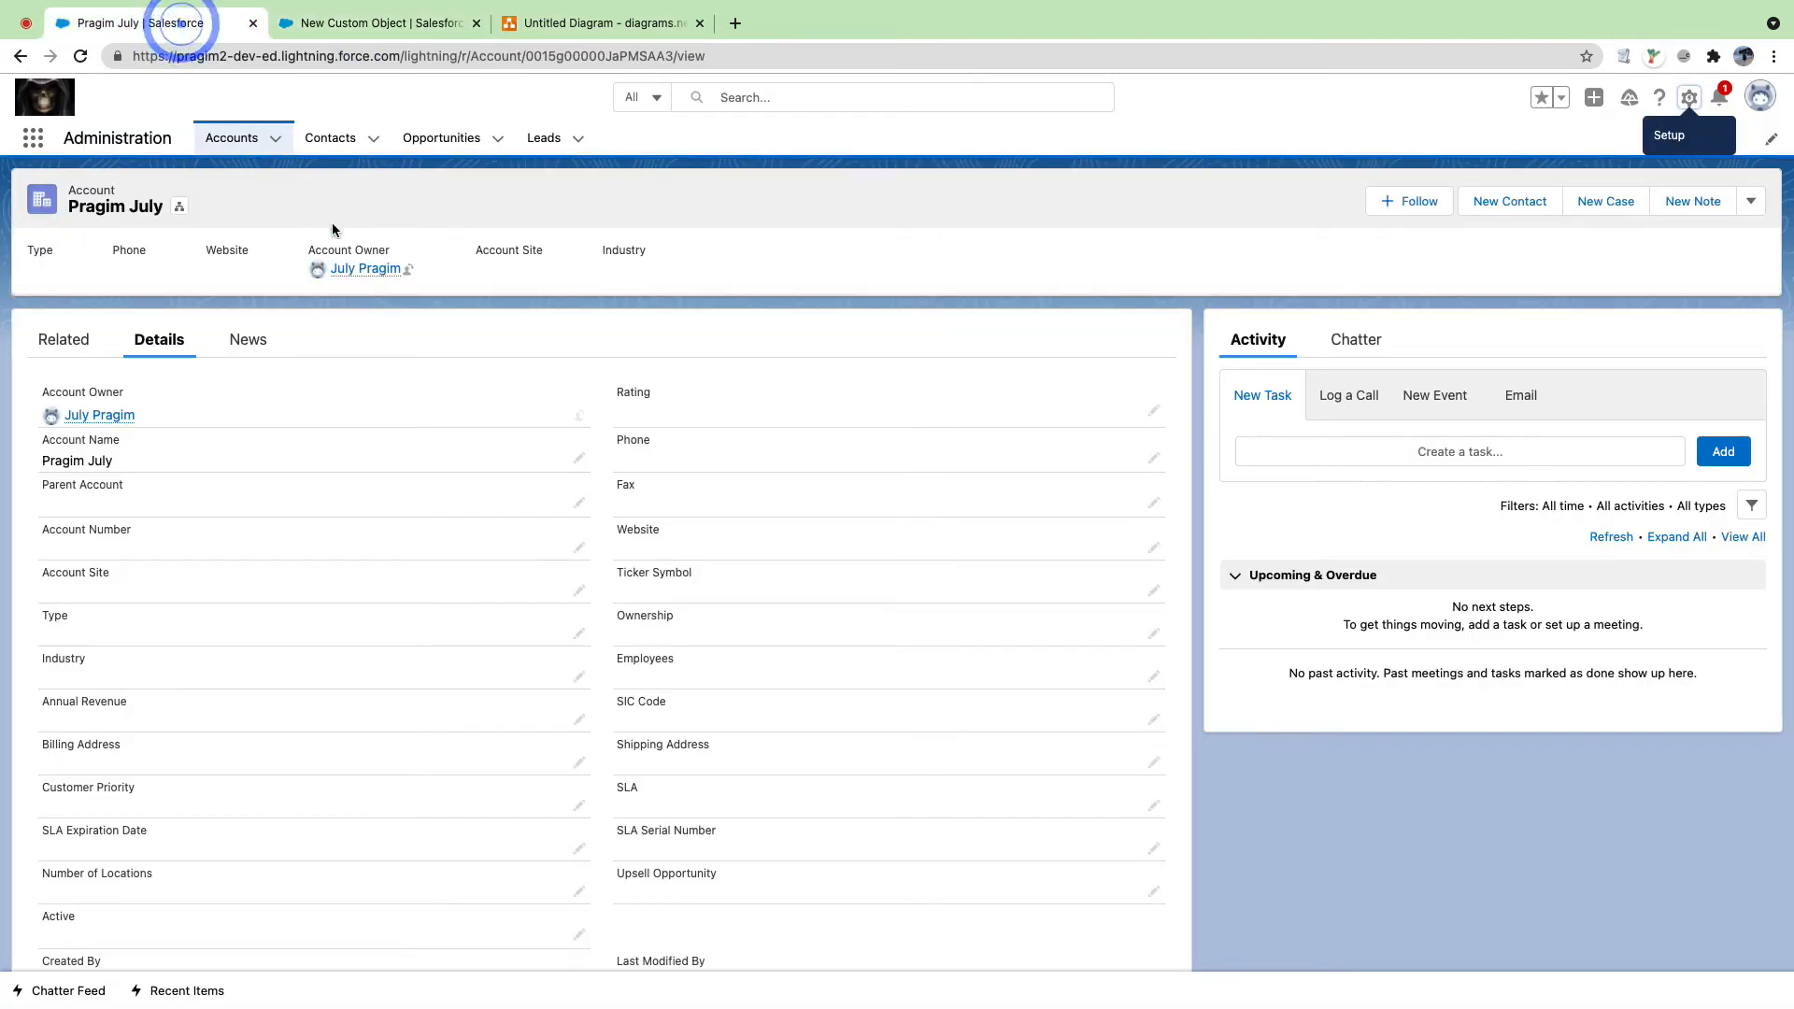
{"action": "left_click", "coordinate": [254, 142]}
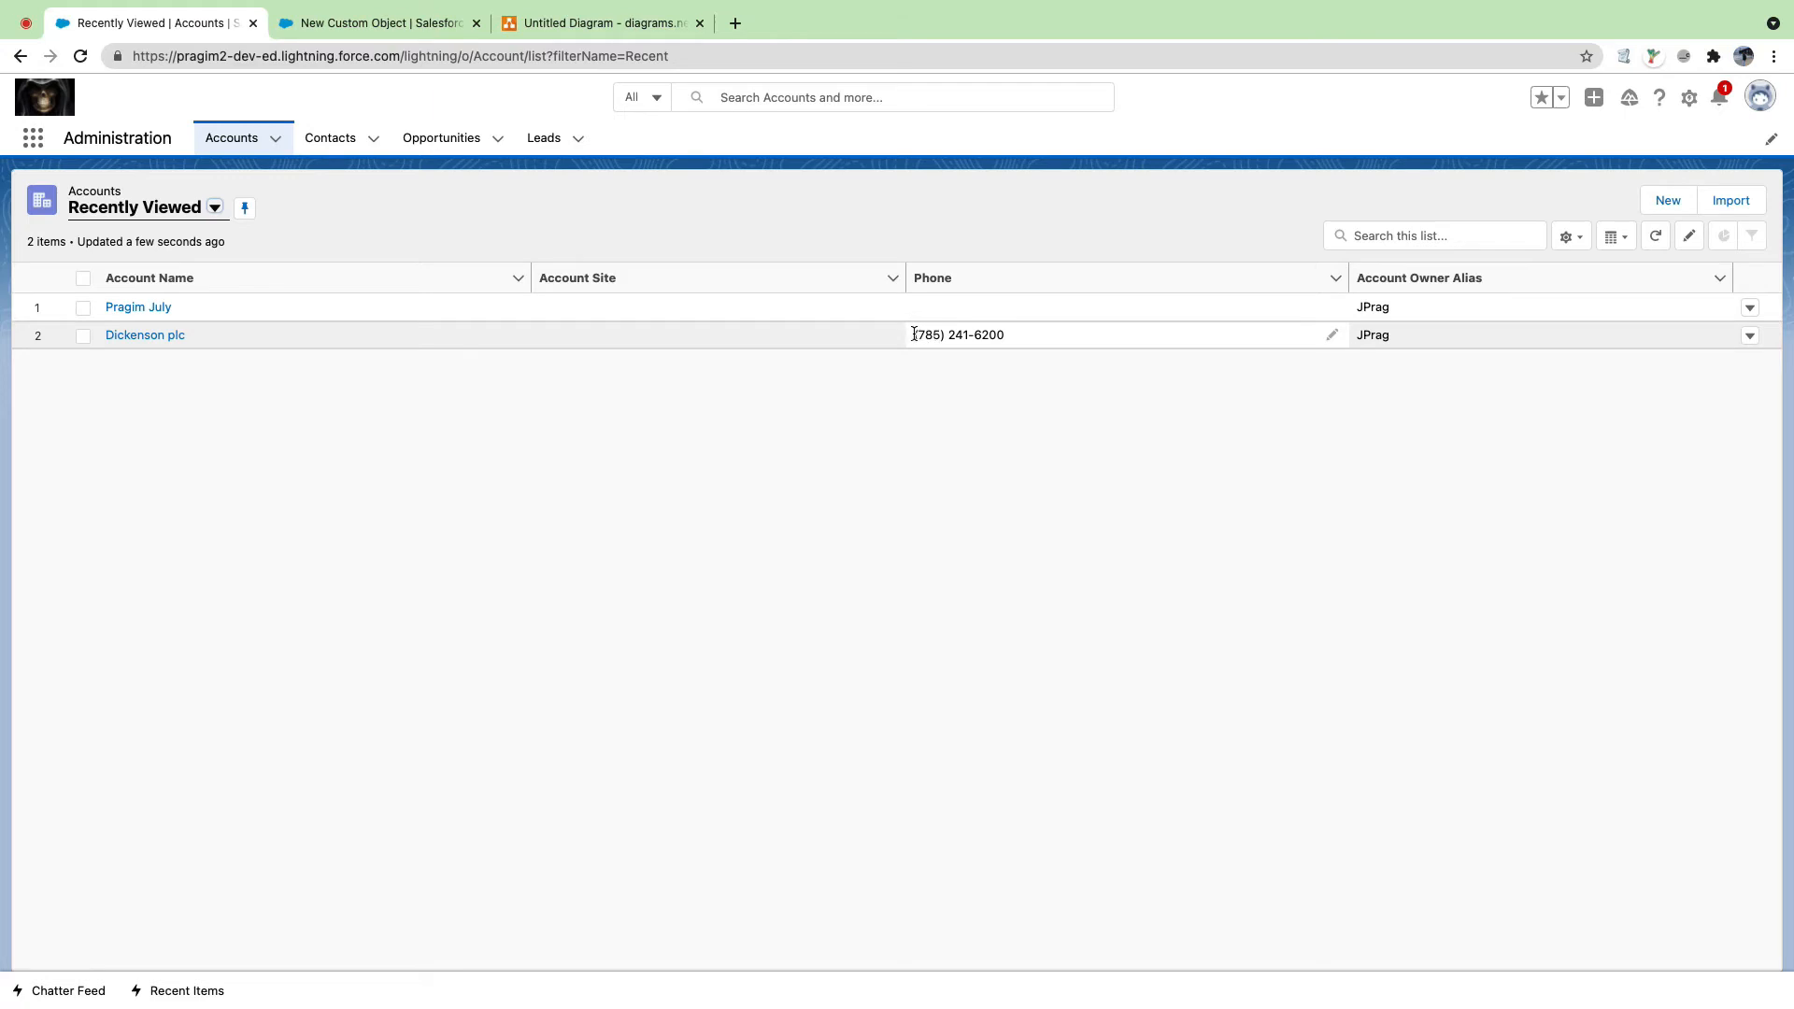
{"action": "left_click", "coordinate": [916, 335]}
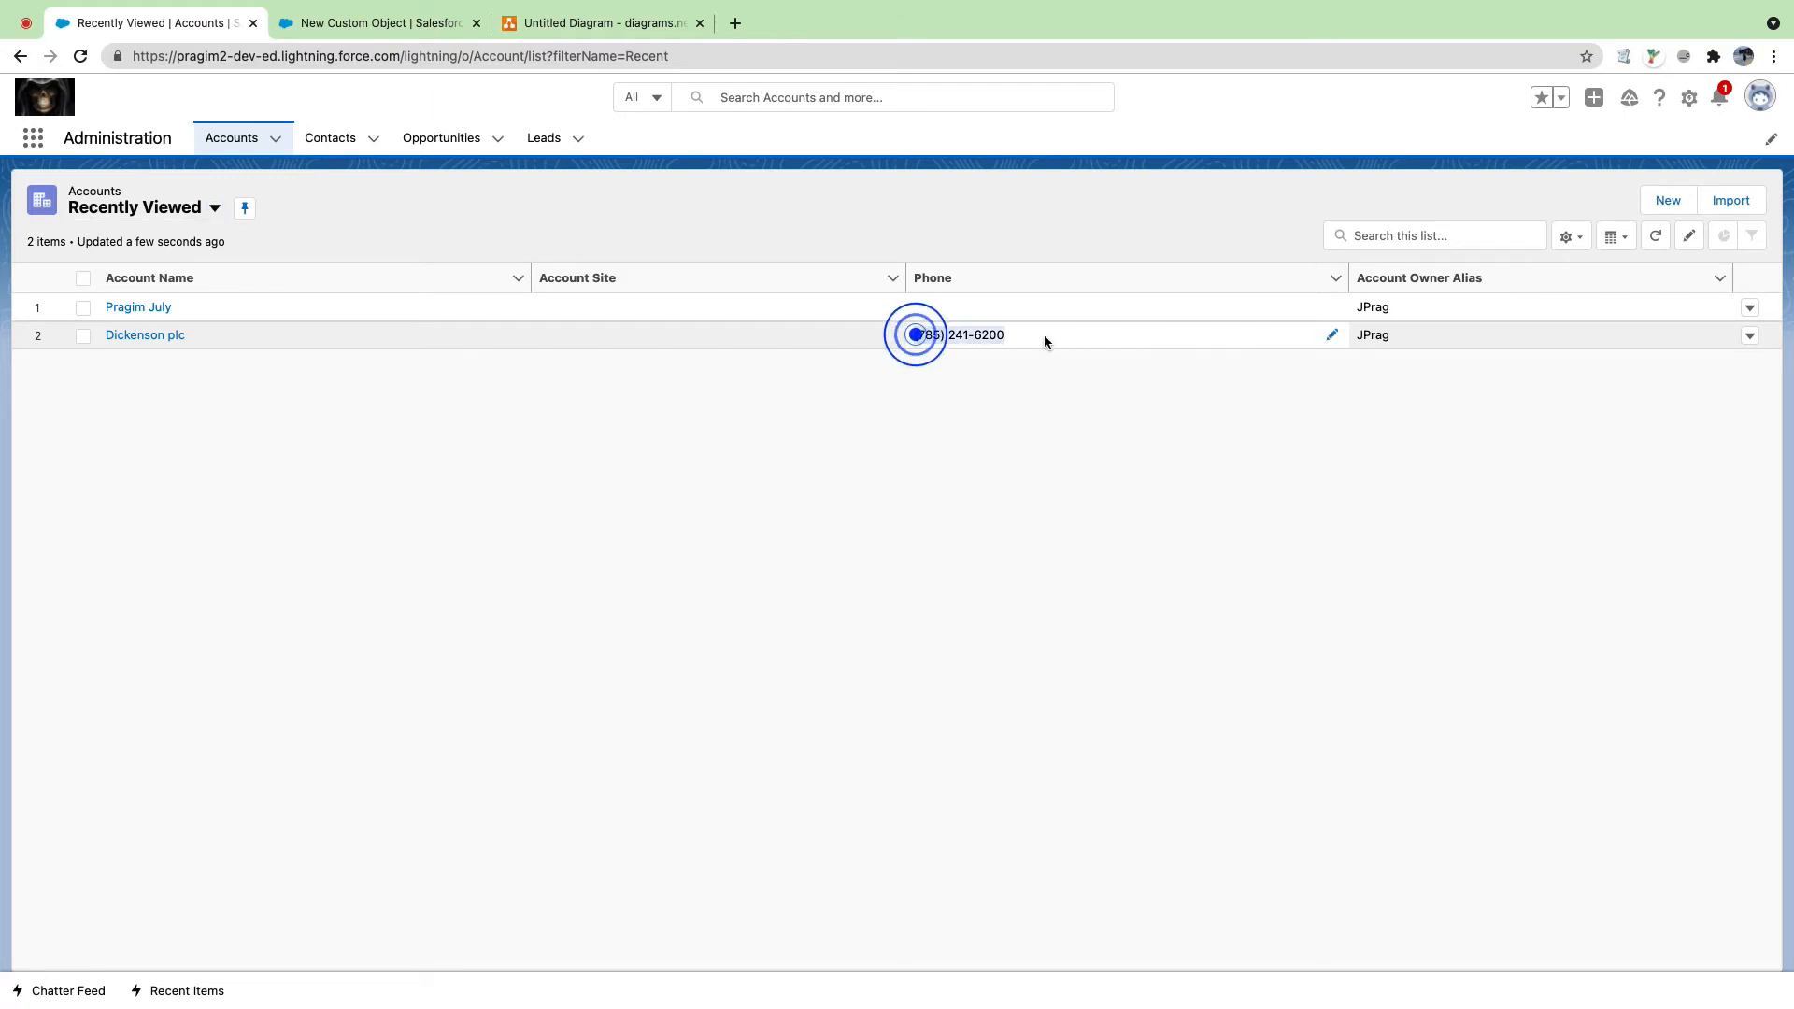
{"action": "left_click", "coordinate": [965, 336]}
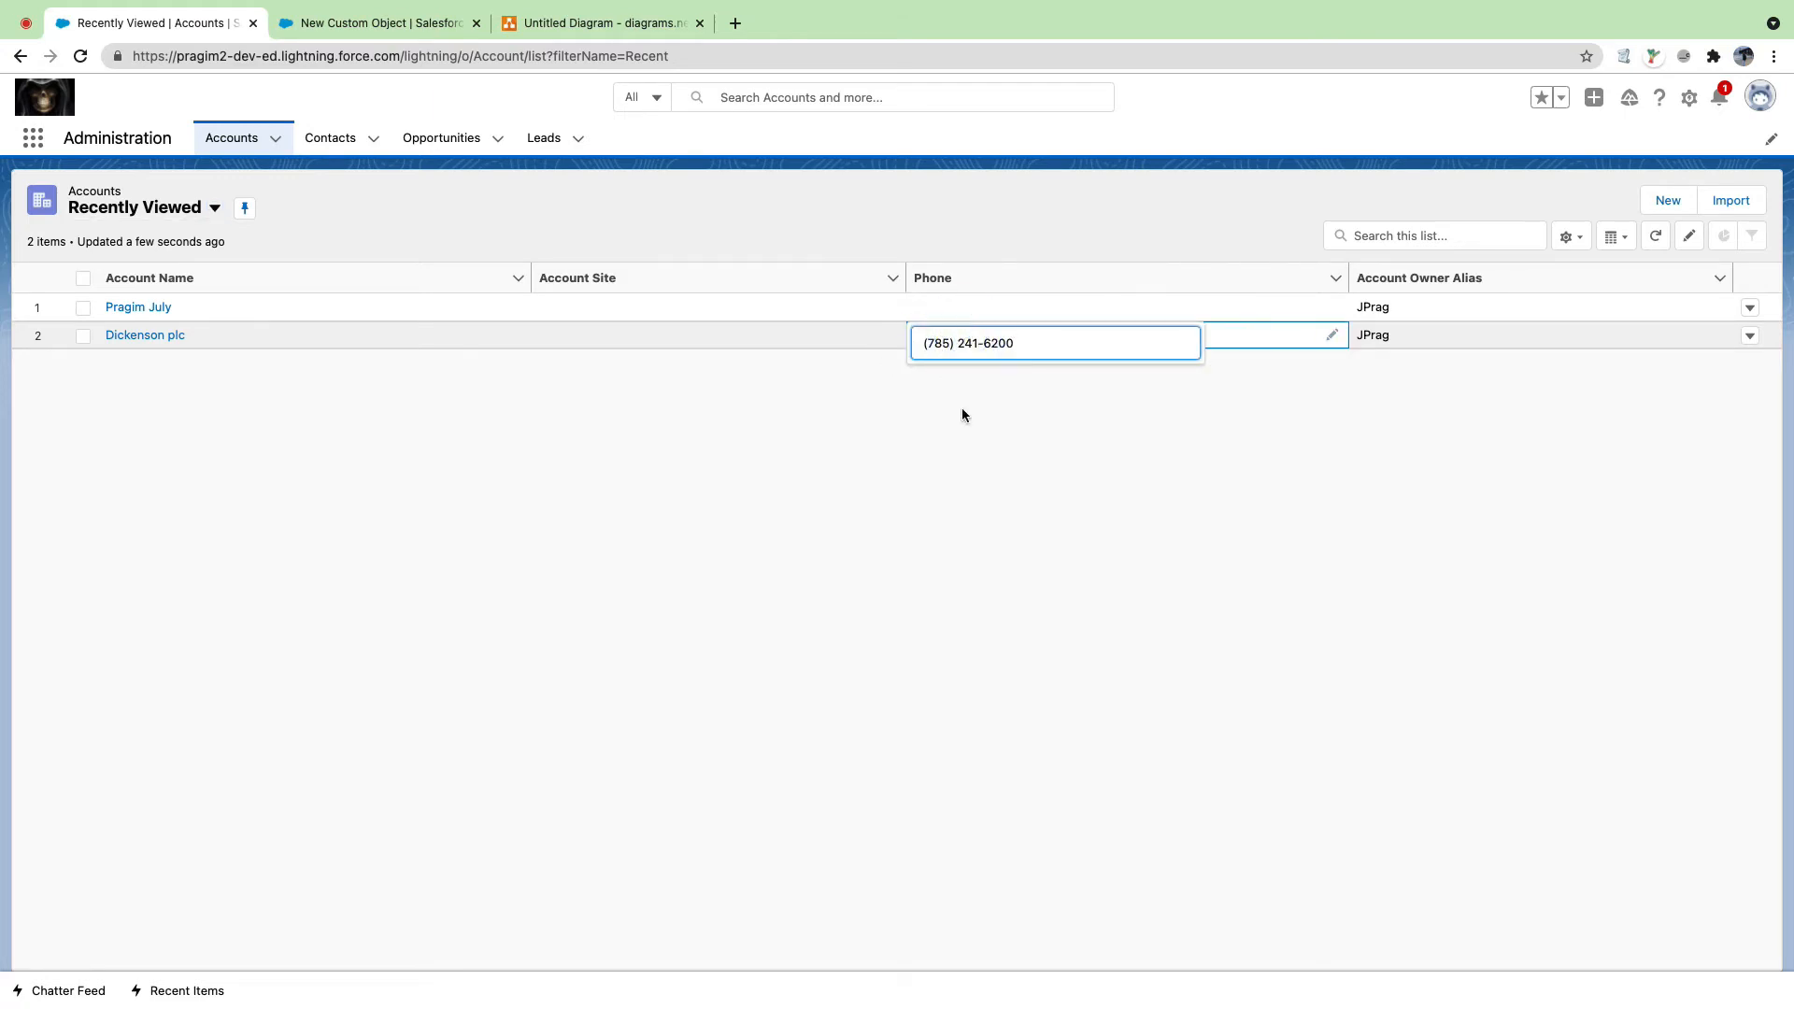
{"action": "left_click", "coordinate": [955, 474]}
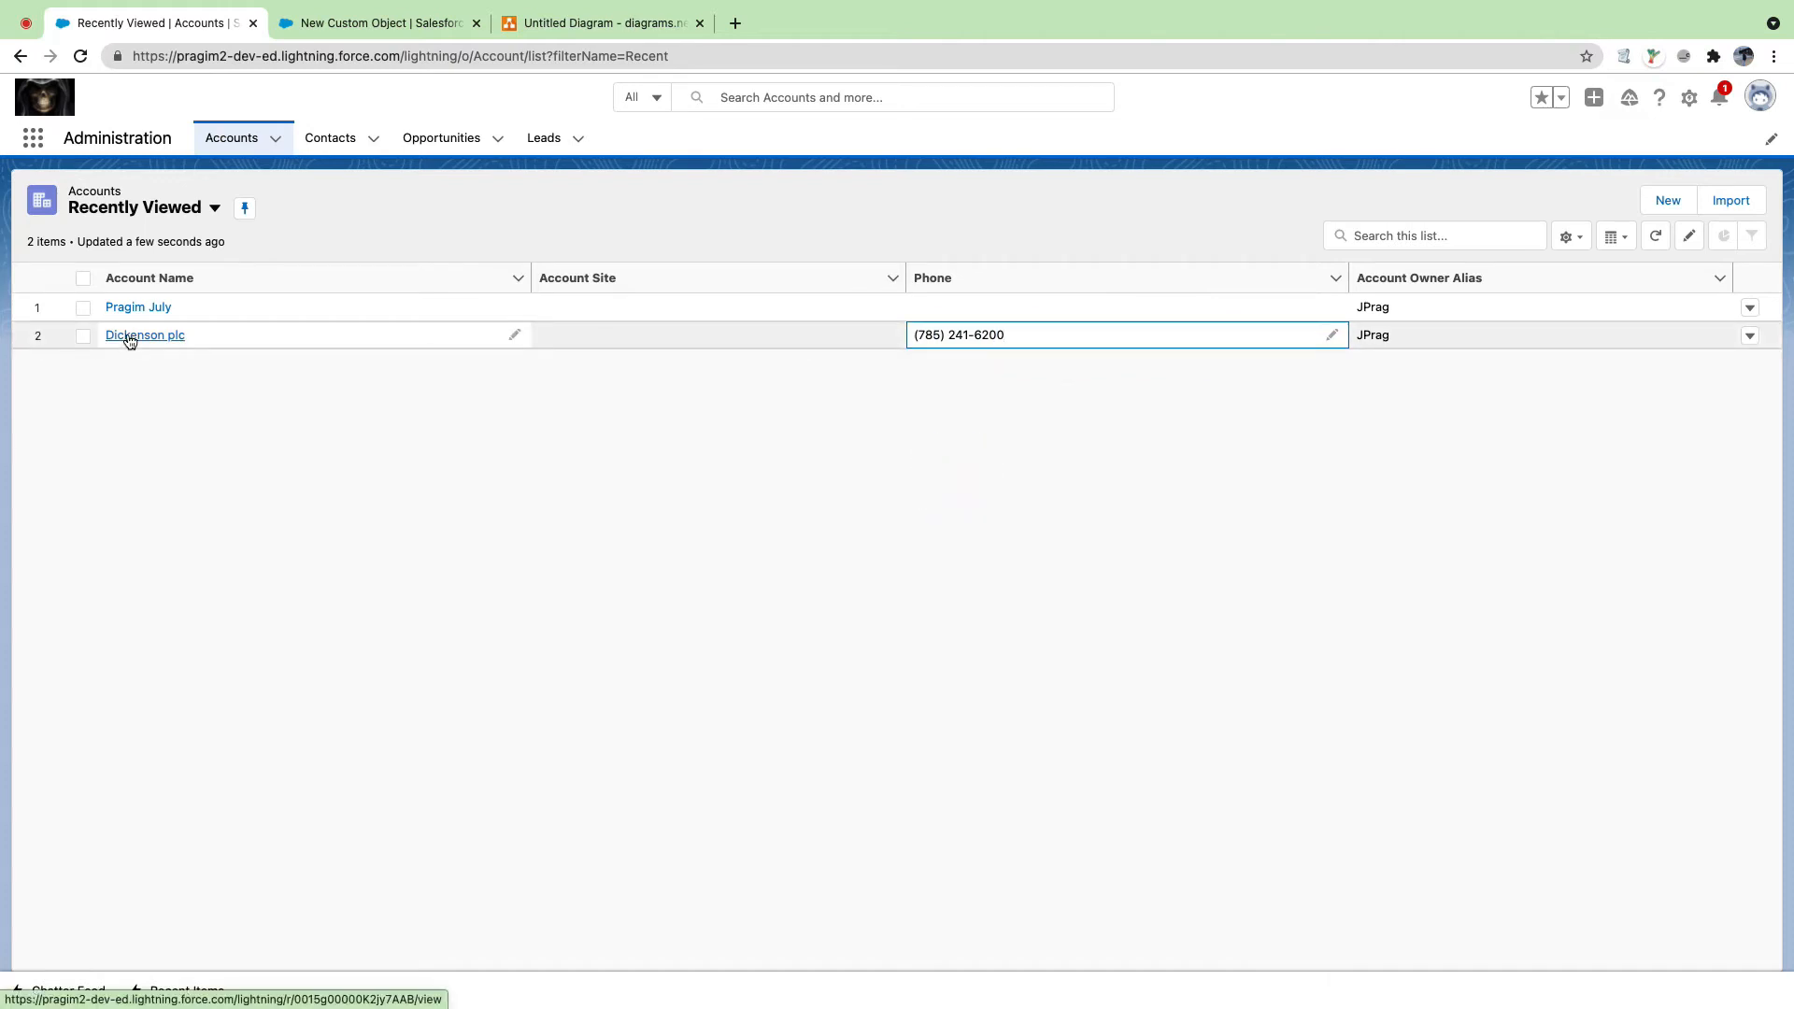
{"action": "left_click", "coordinate": [204, 338]}
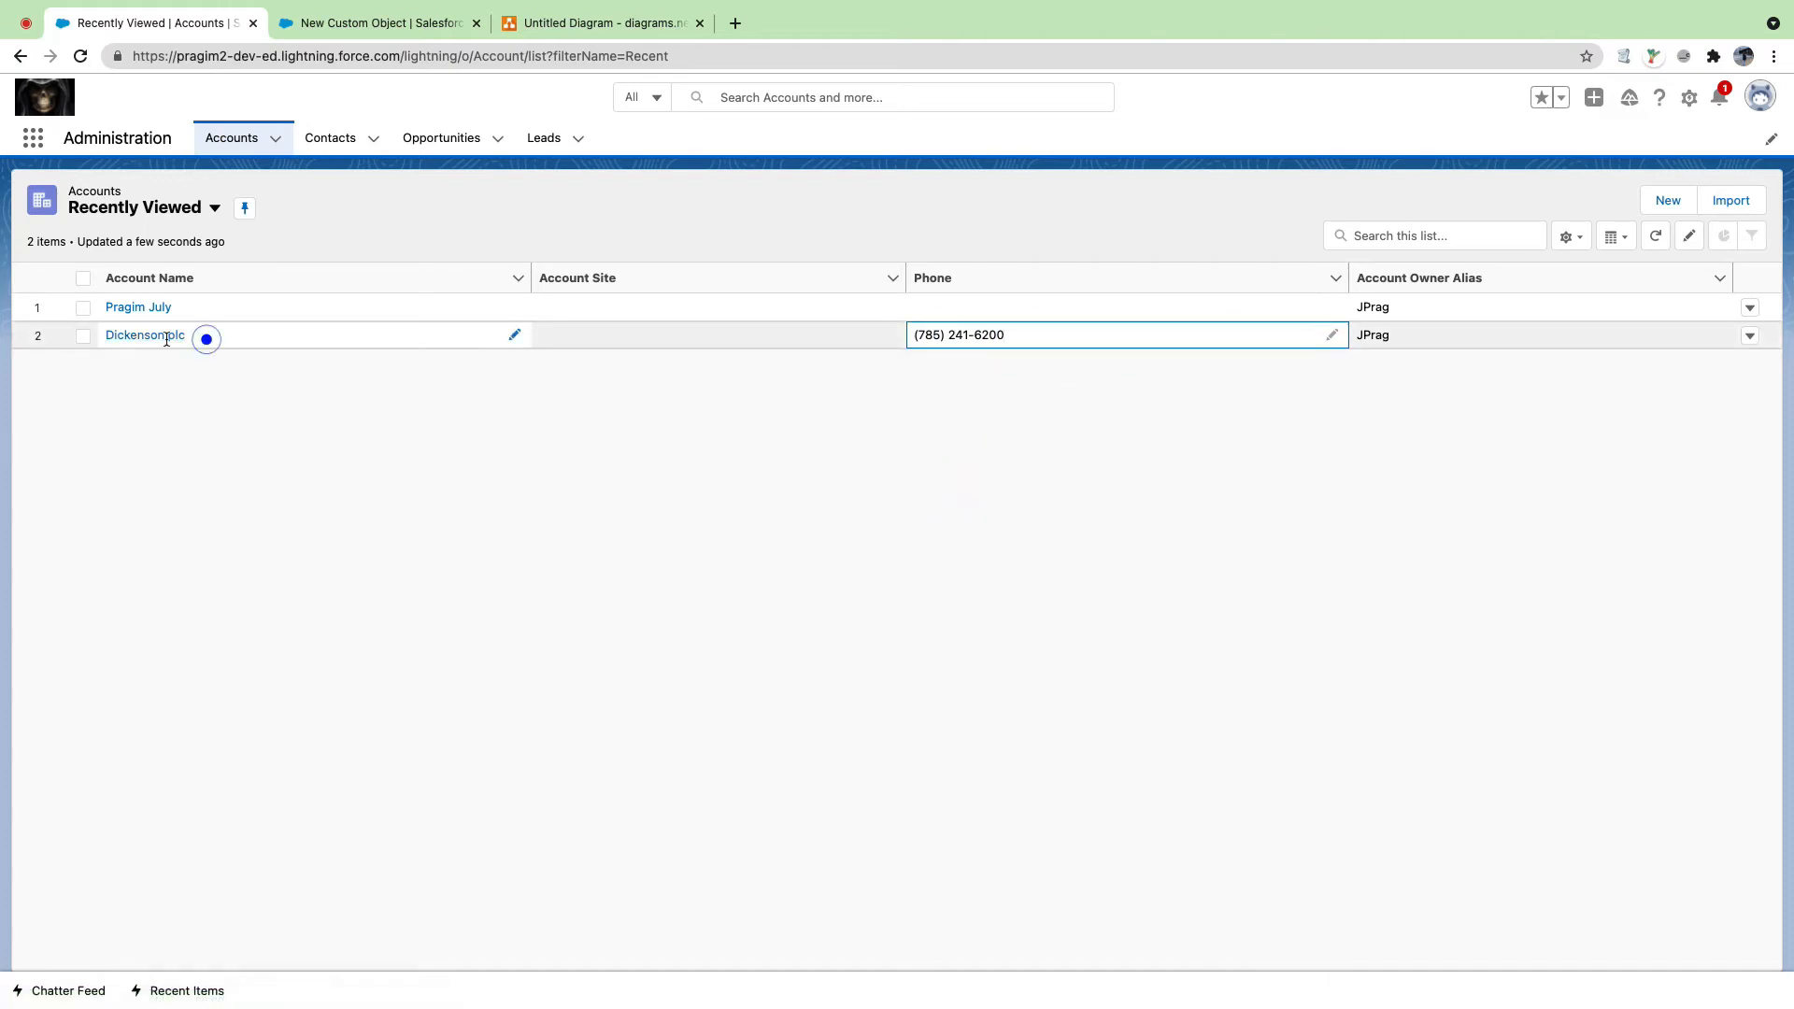
{"action": "left_click", "coordinate": [105, 339]}
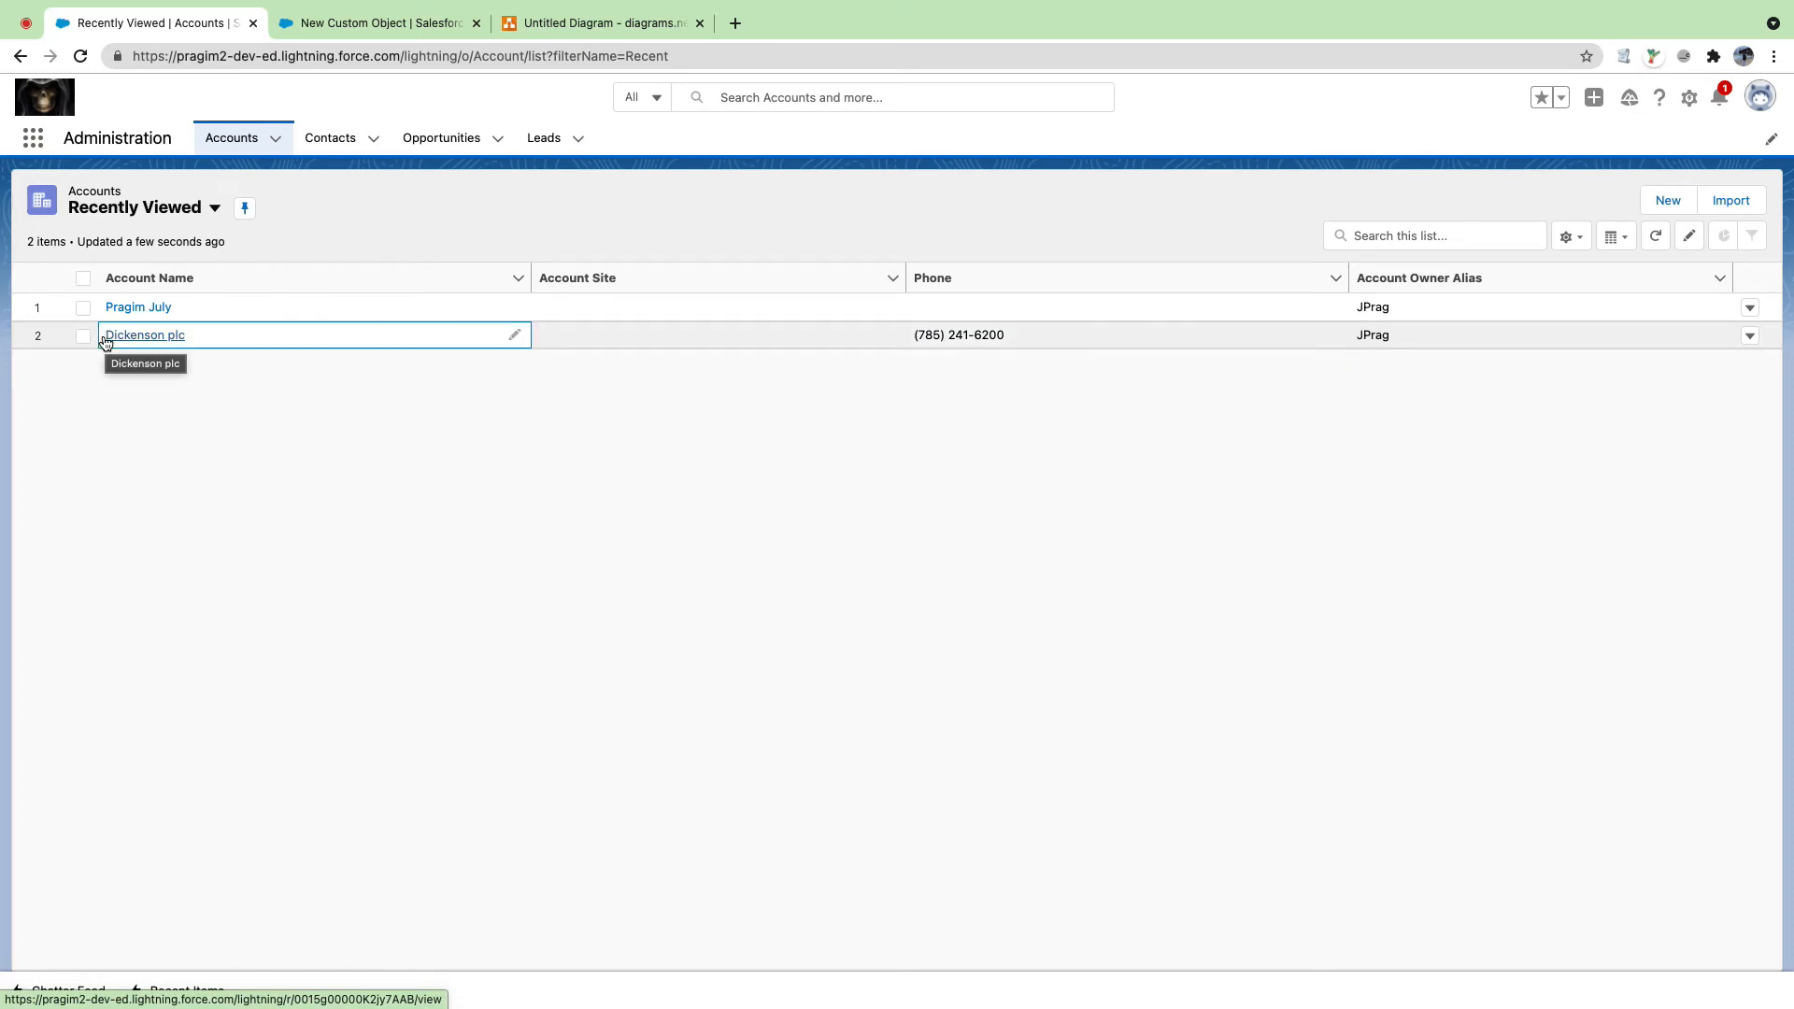
{"action": "left_click", "coordinate": [360, 23]}
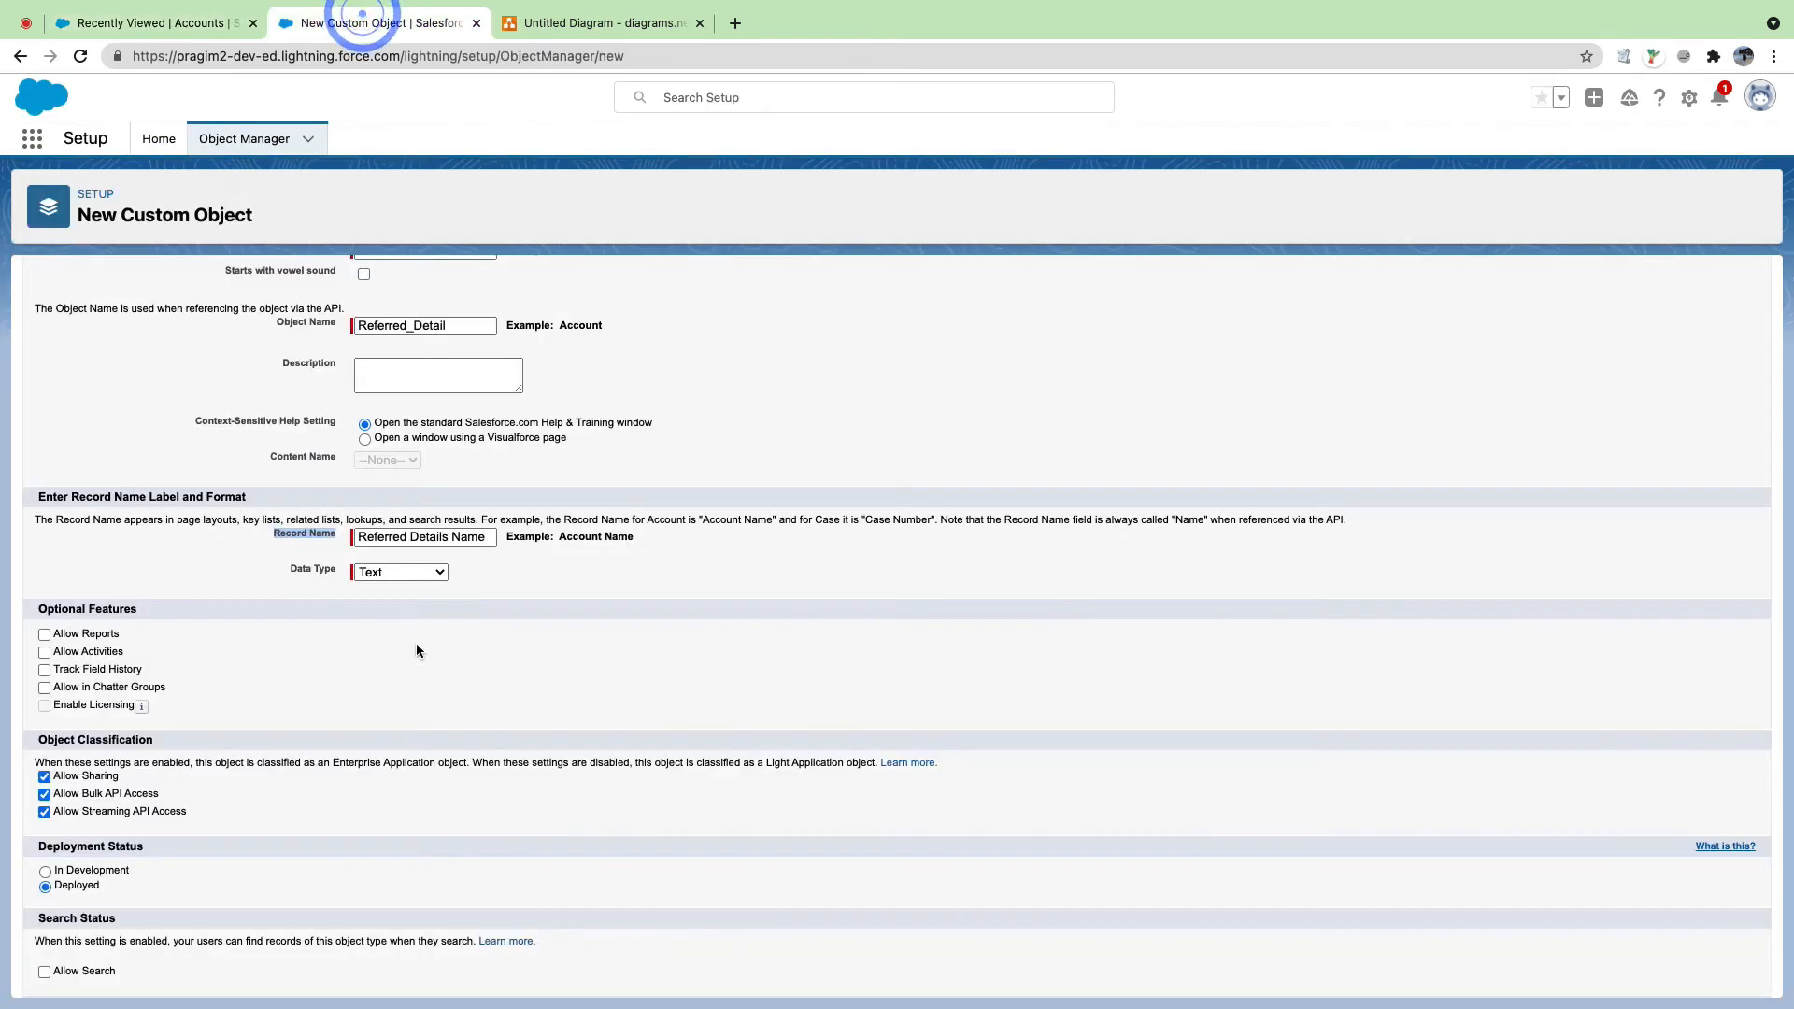
{"action": "left_click", "coordinate": [149, 25]}
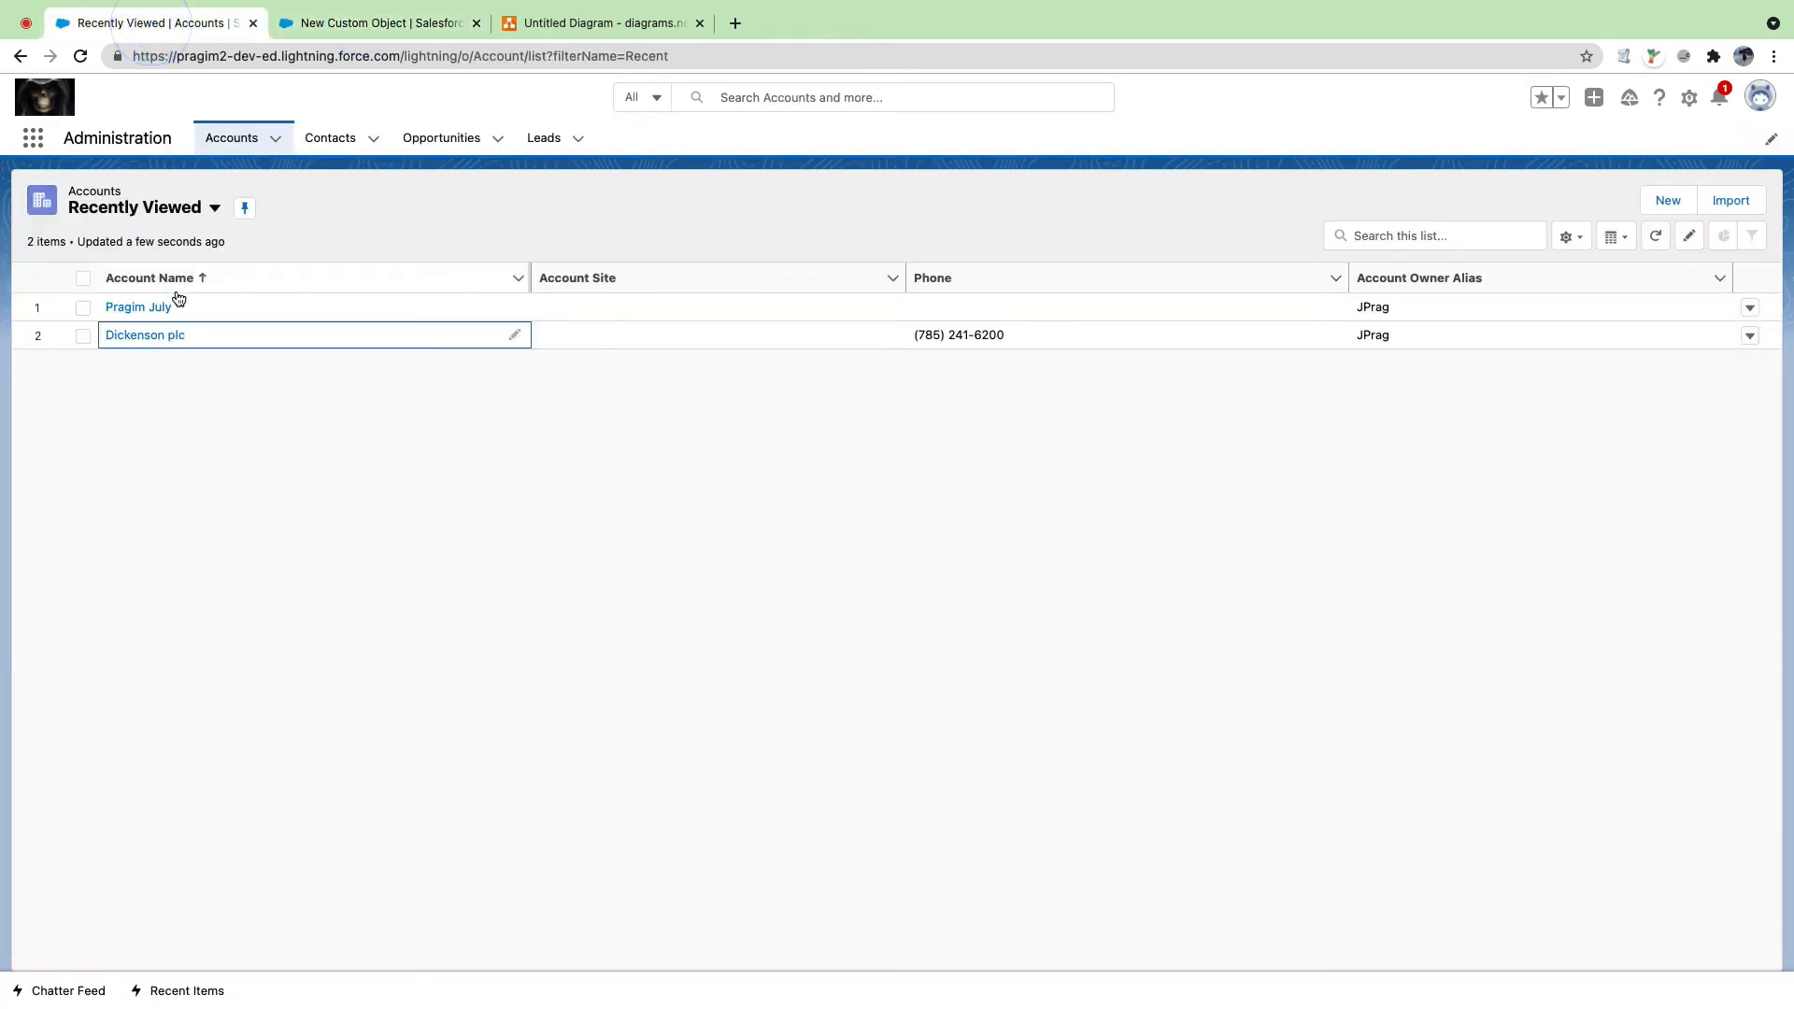
{"action": "left_click", "coordinate": [337, 28]}
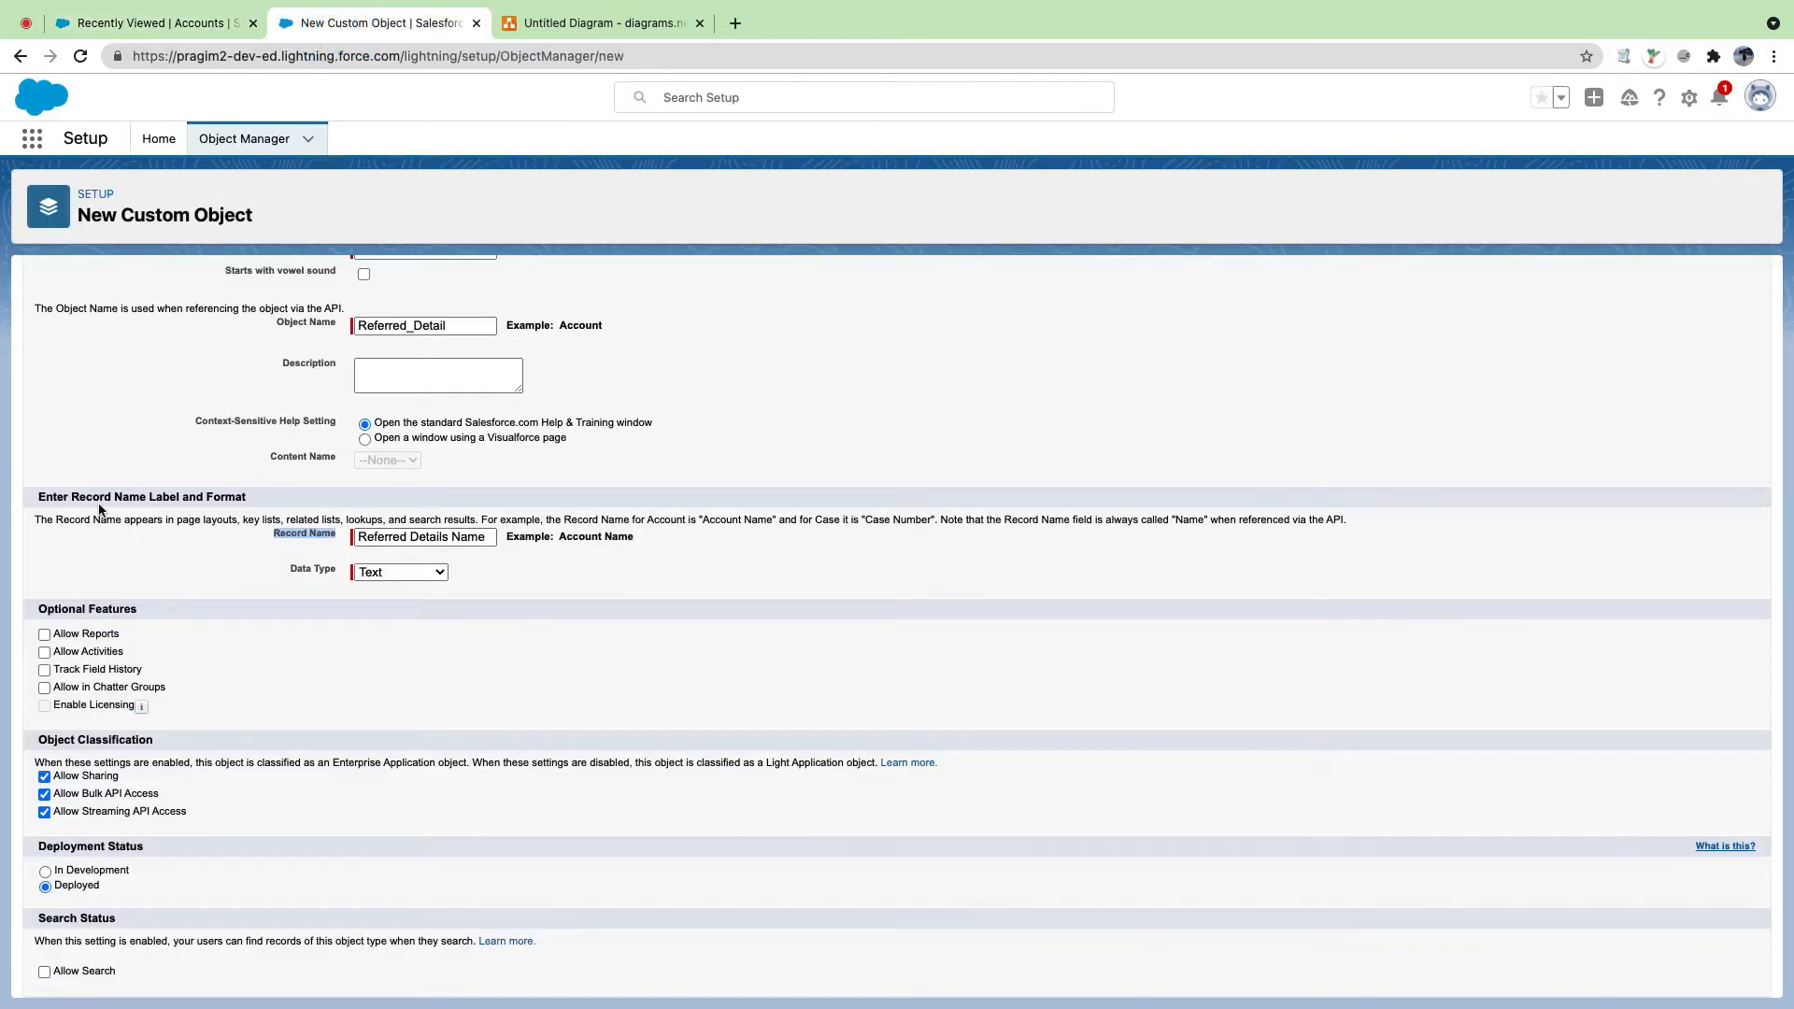
{"action": "left_click", "coordinate": [244, 499]}
Step: Replace the Record Name with 'Name', keeping Text as its data type
{"action": "left_click_drag", "start_coordinate": [273, 529], "coordinate": [337, 540]}
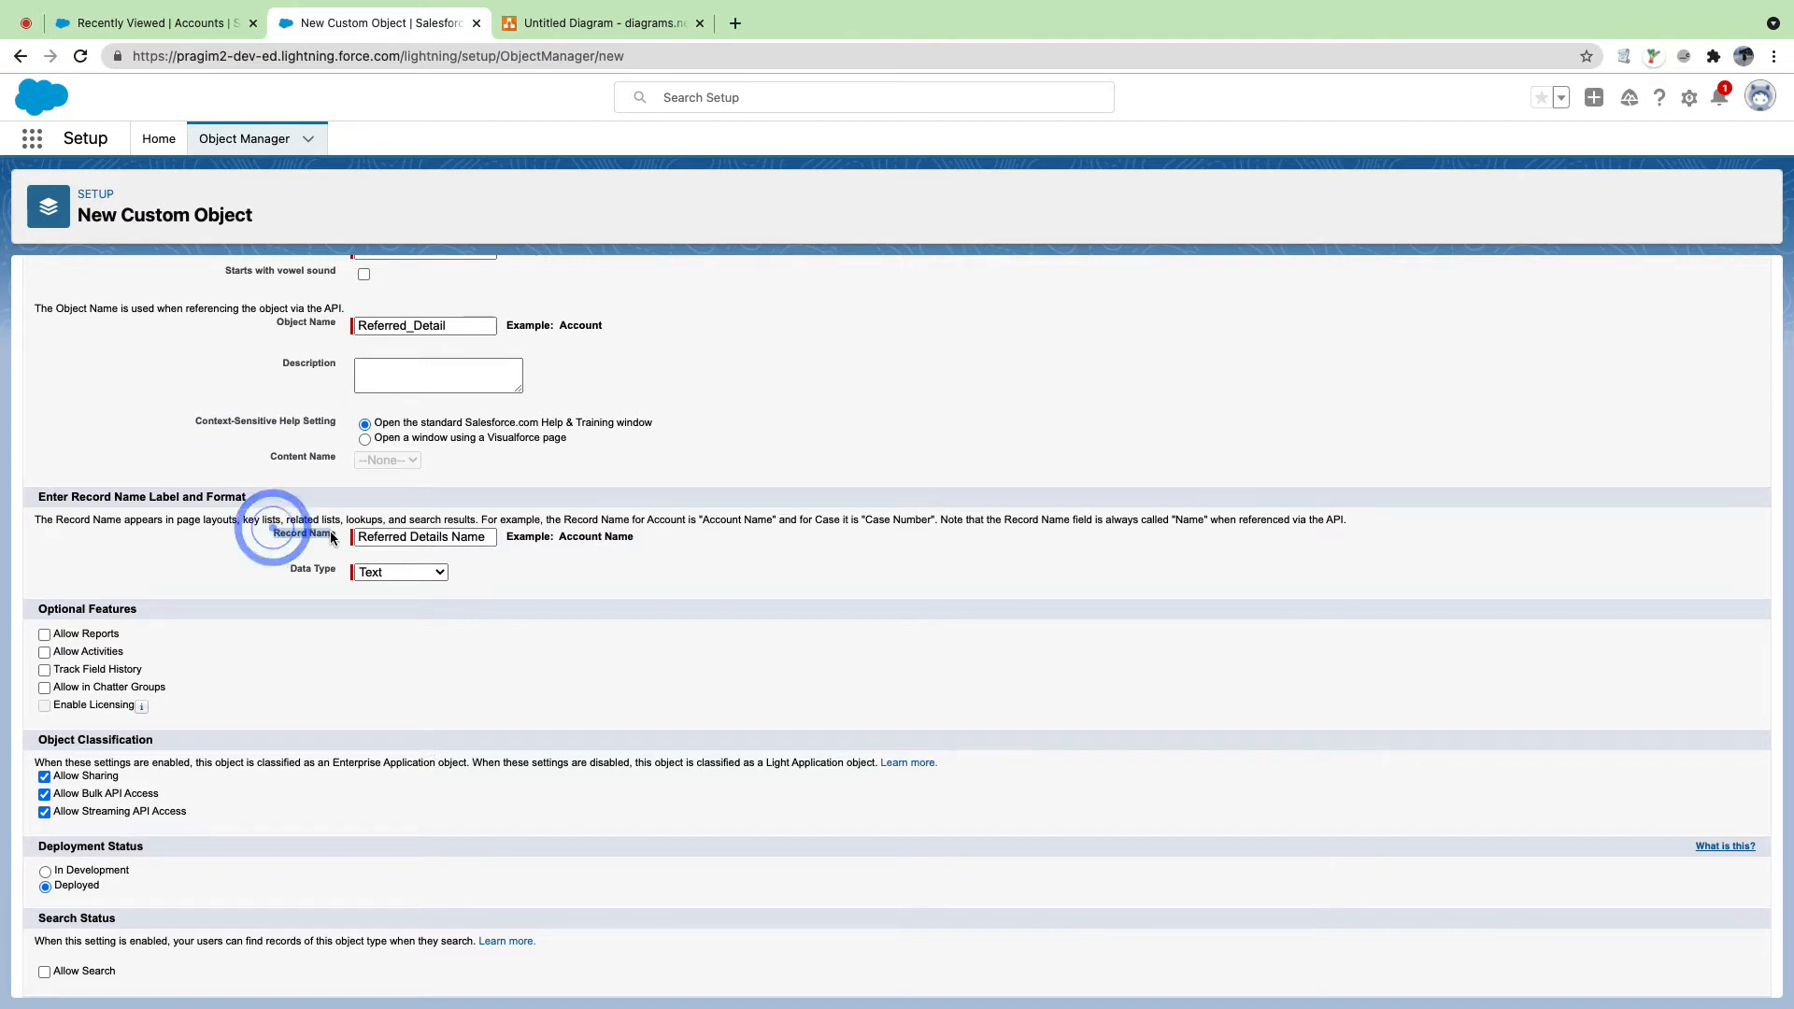
{"action": "left_click", "coordinate": [436, 577]}
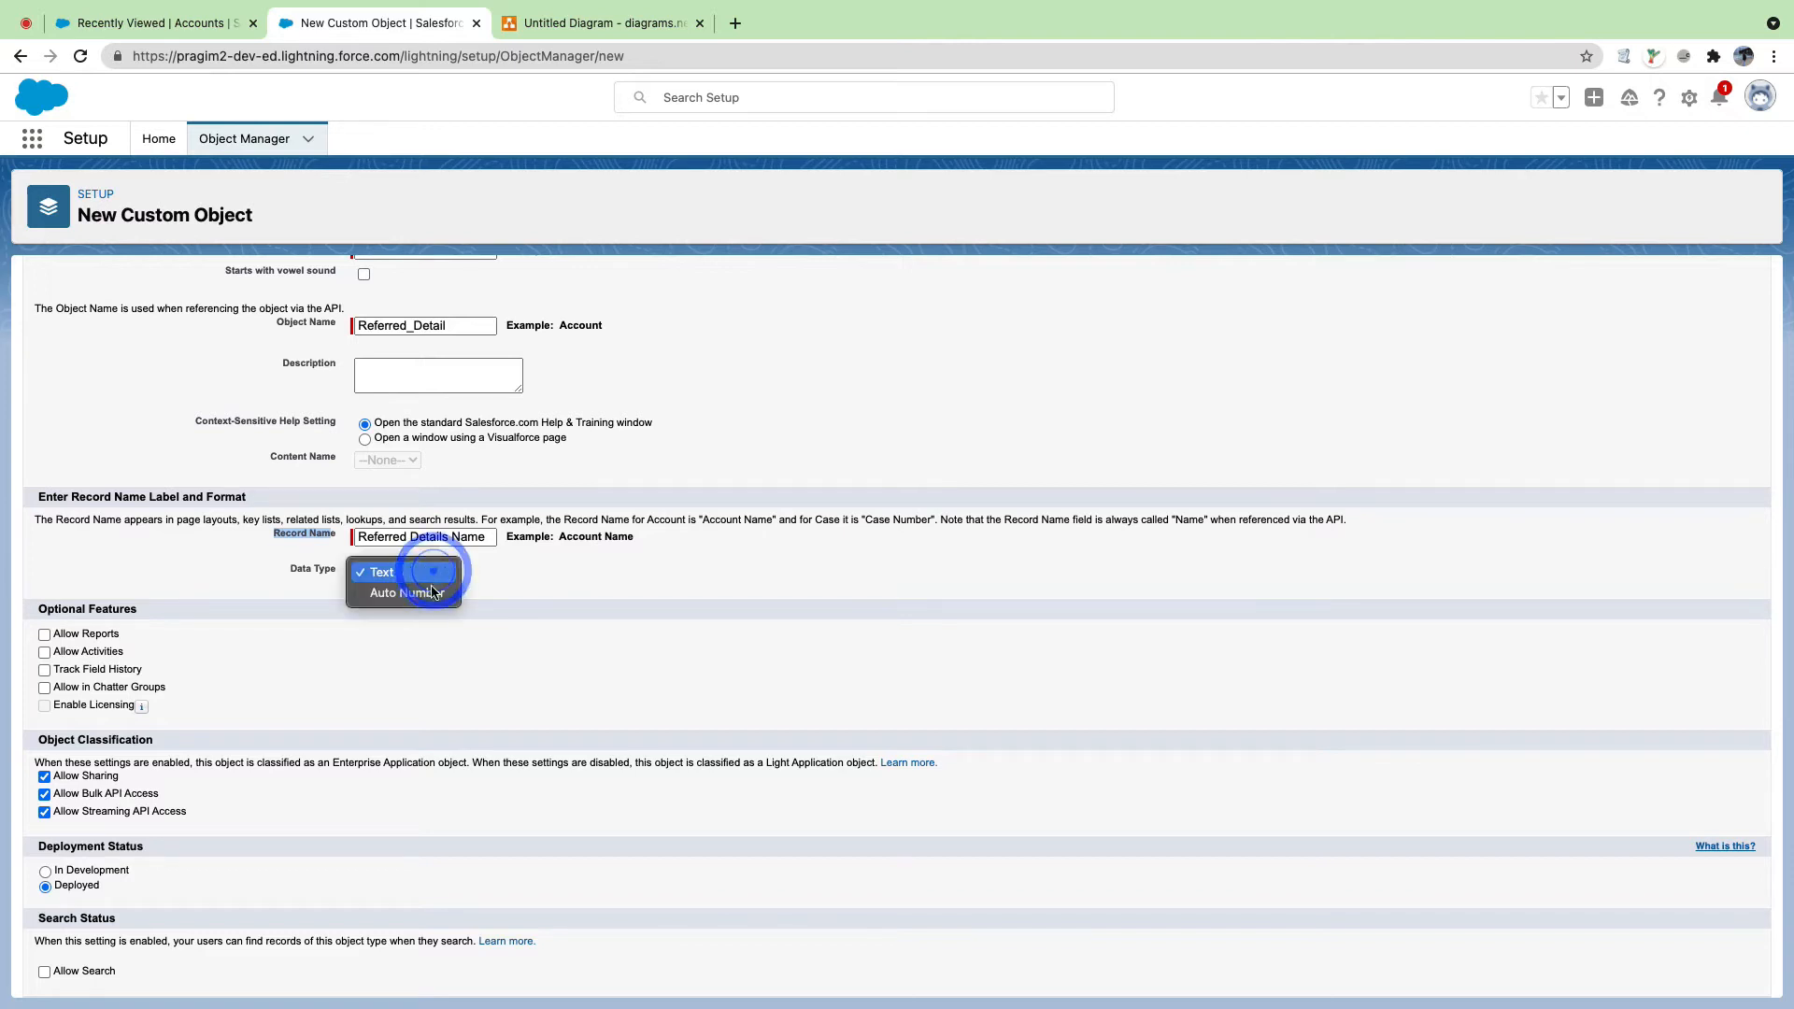
{"action": "left_click", "coordinate": [479, 592]}
{"action": "left_click", "coordinate": [418, 572]}
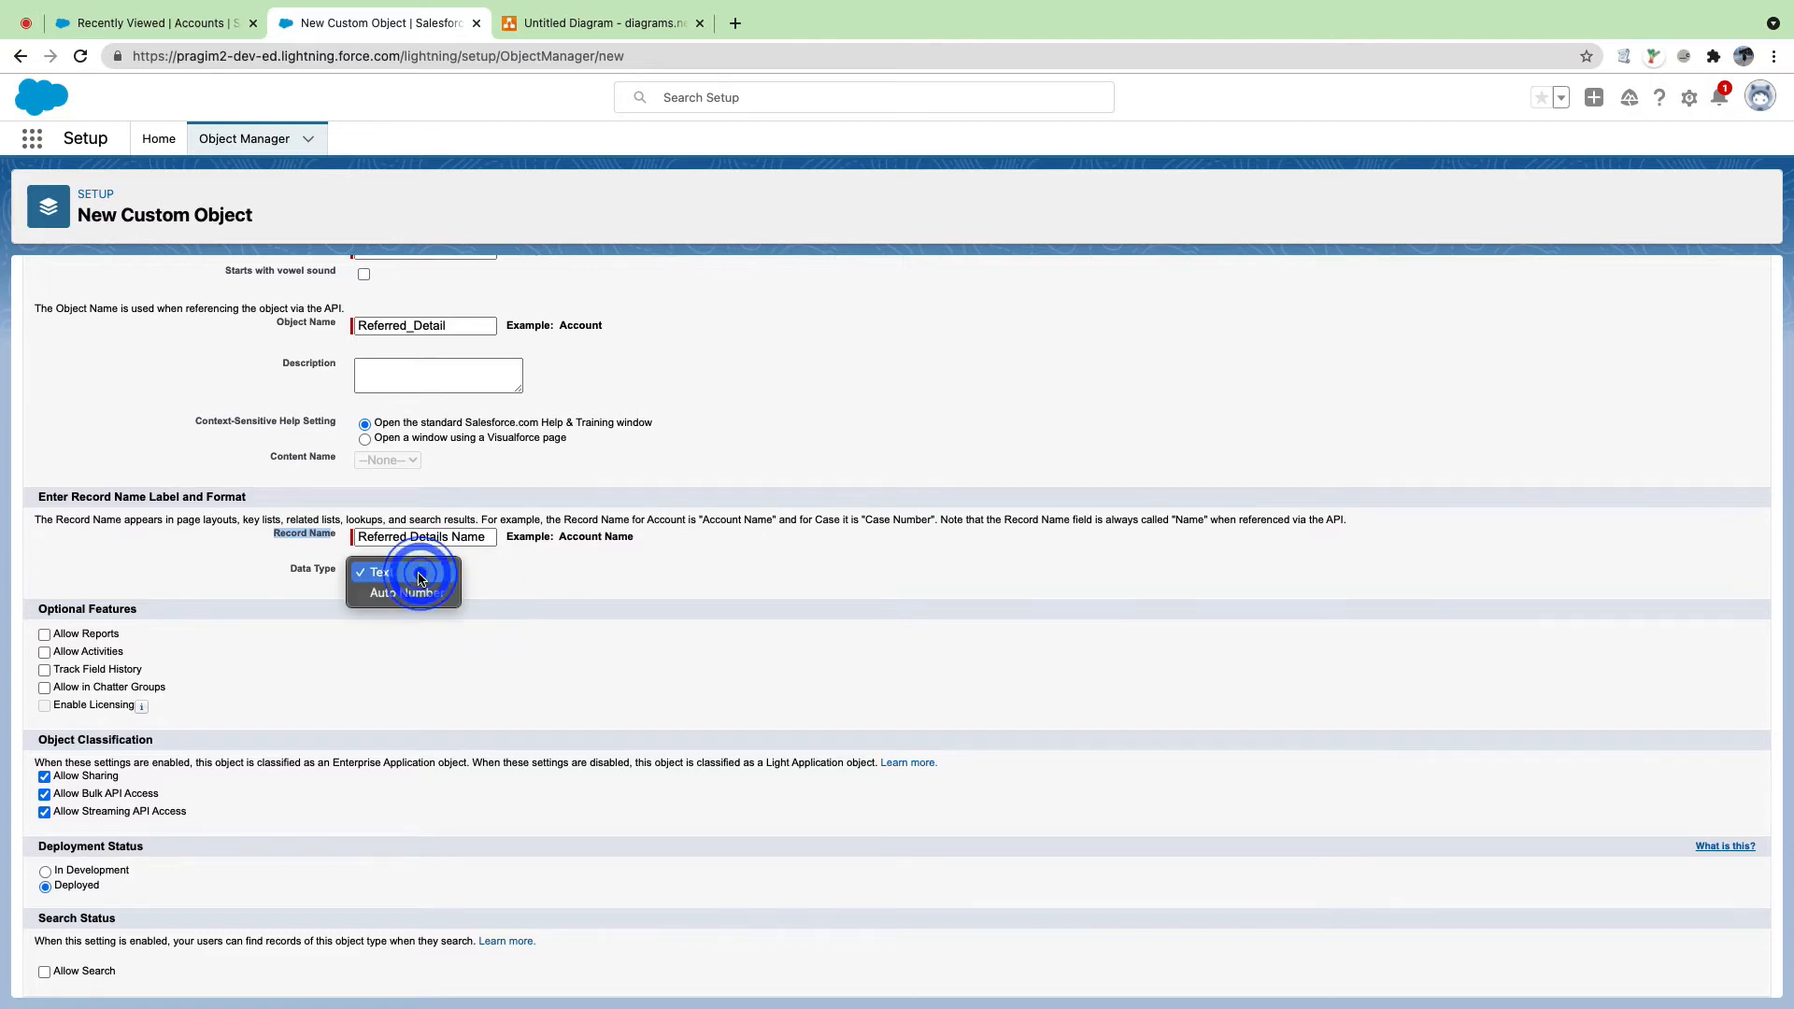
{"action": "left_click", "coordinate": [440, 615]}
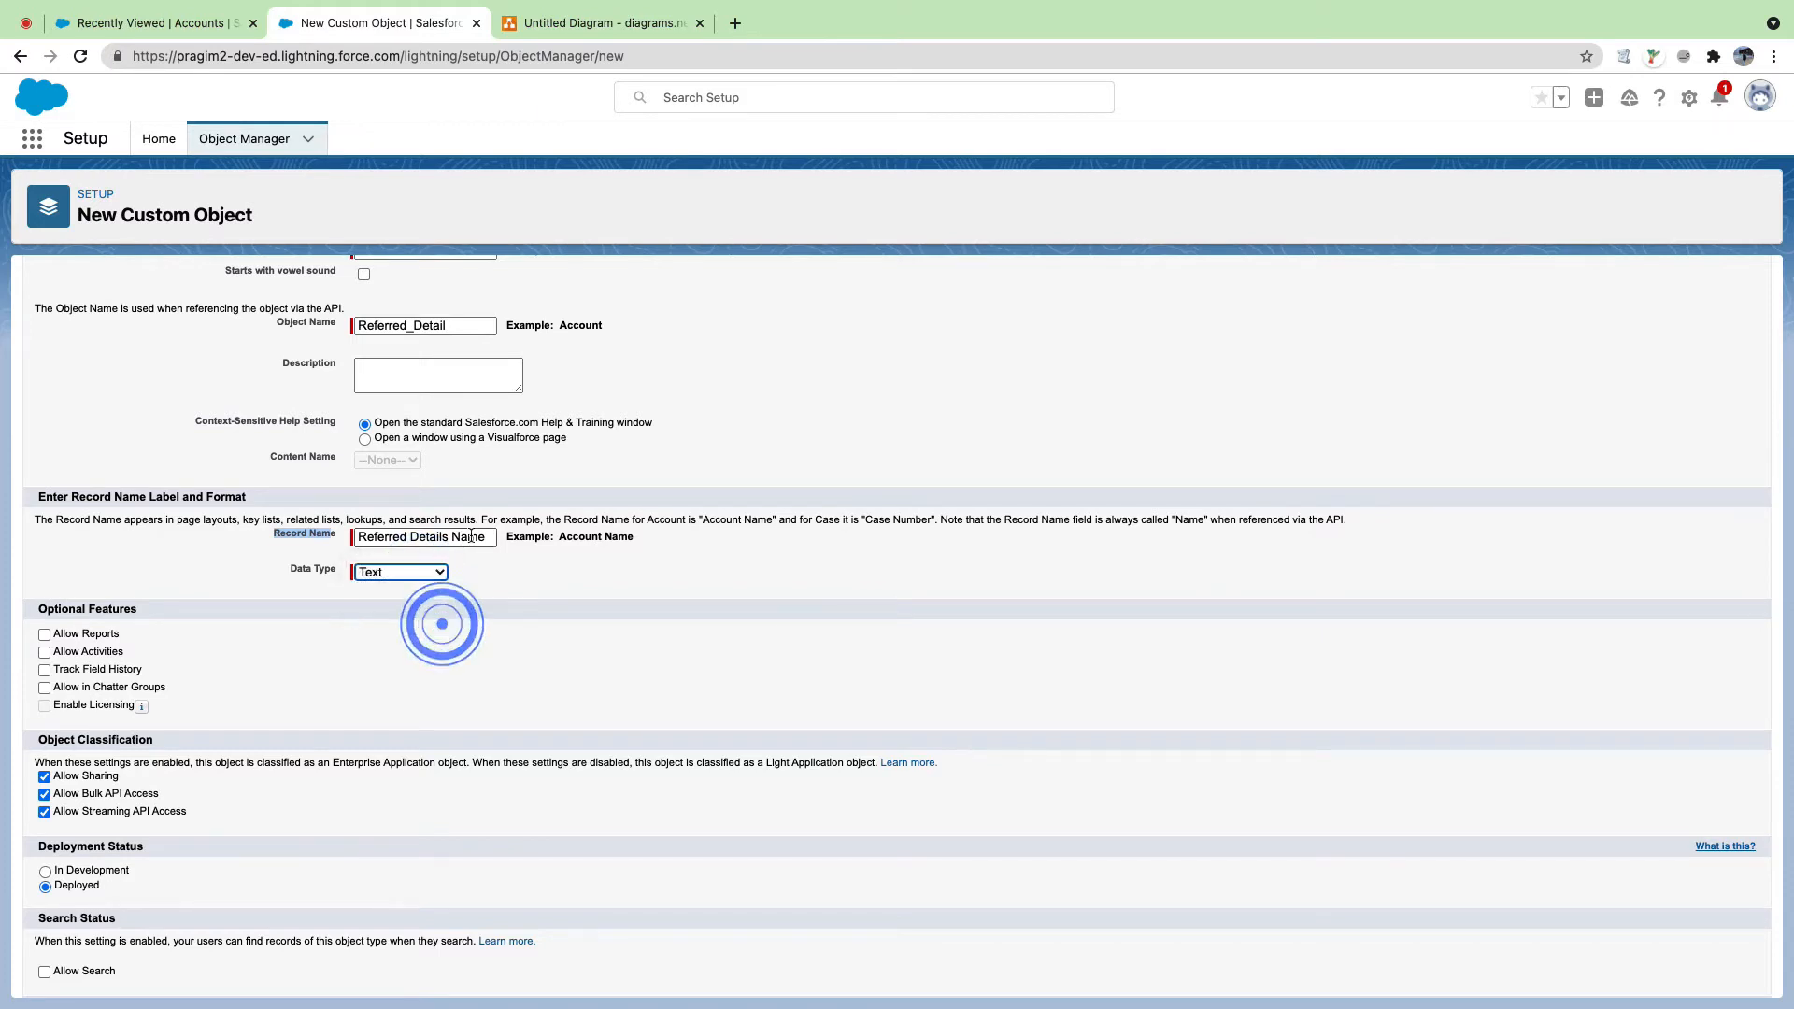
{"action": "left_click", "coordinate": [498, 536]}
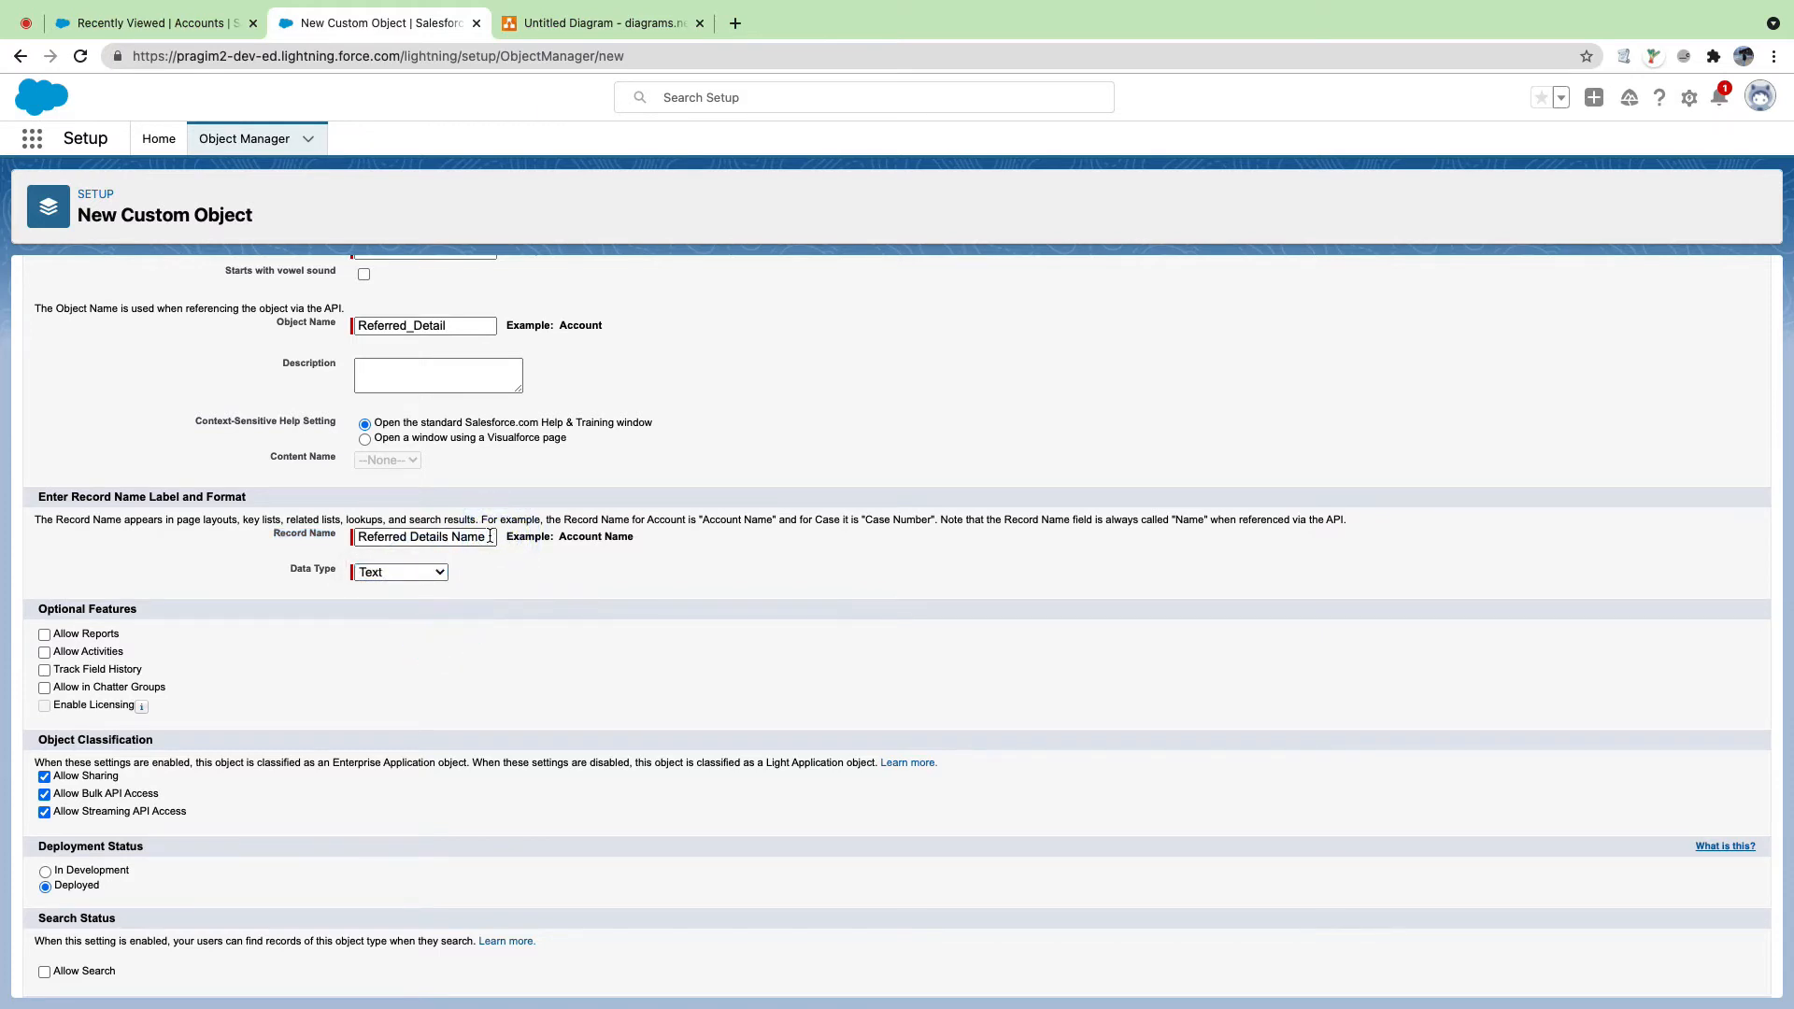
{"action": "left_click_drag", "start_coordinate": [489, 537], "coordinate": [355, 536]}
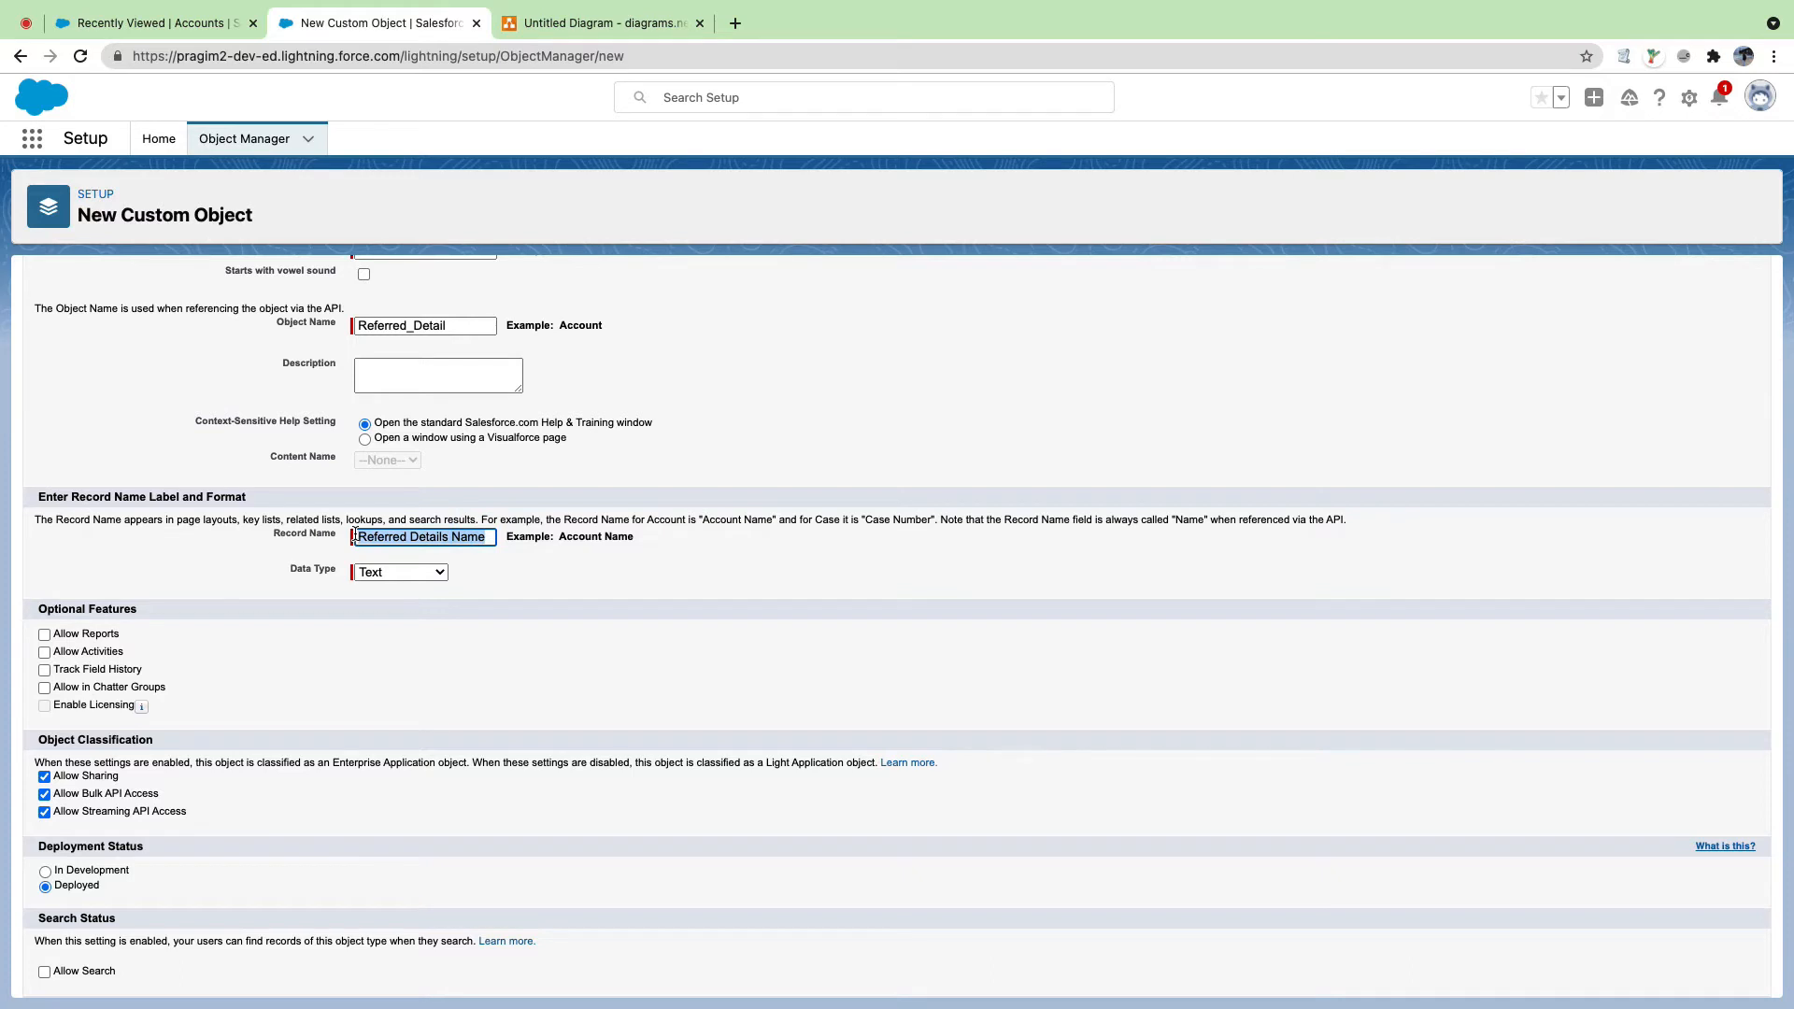
{"action": "type", "text": "Name"}
{"action": "left_click", "coordinate": [424, 587]}
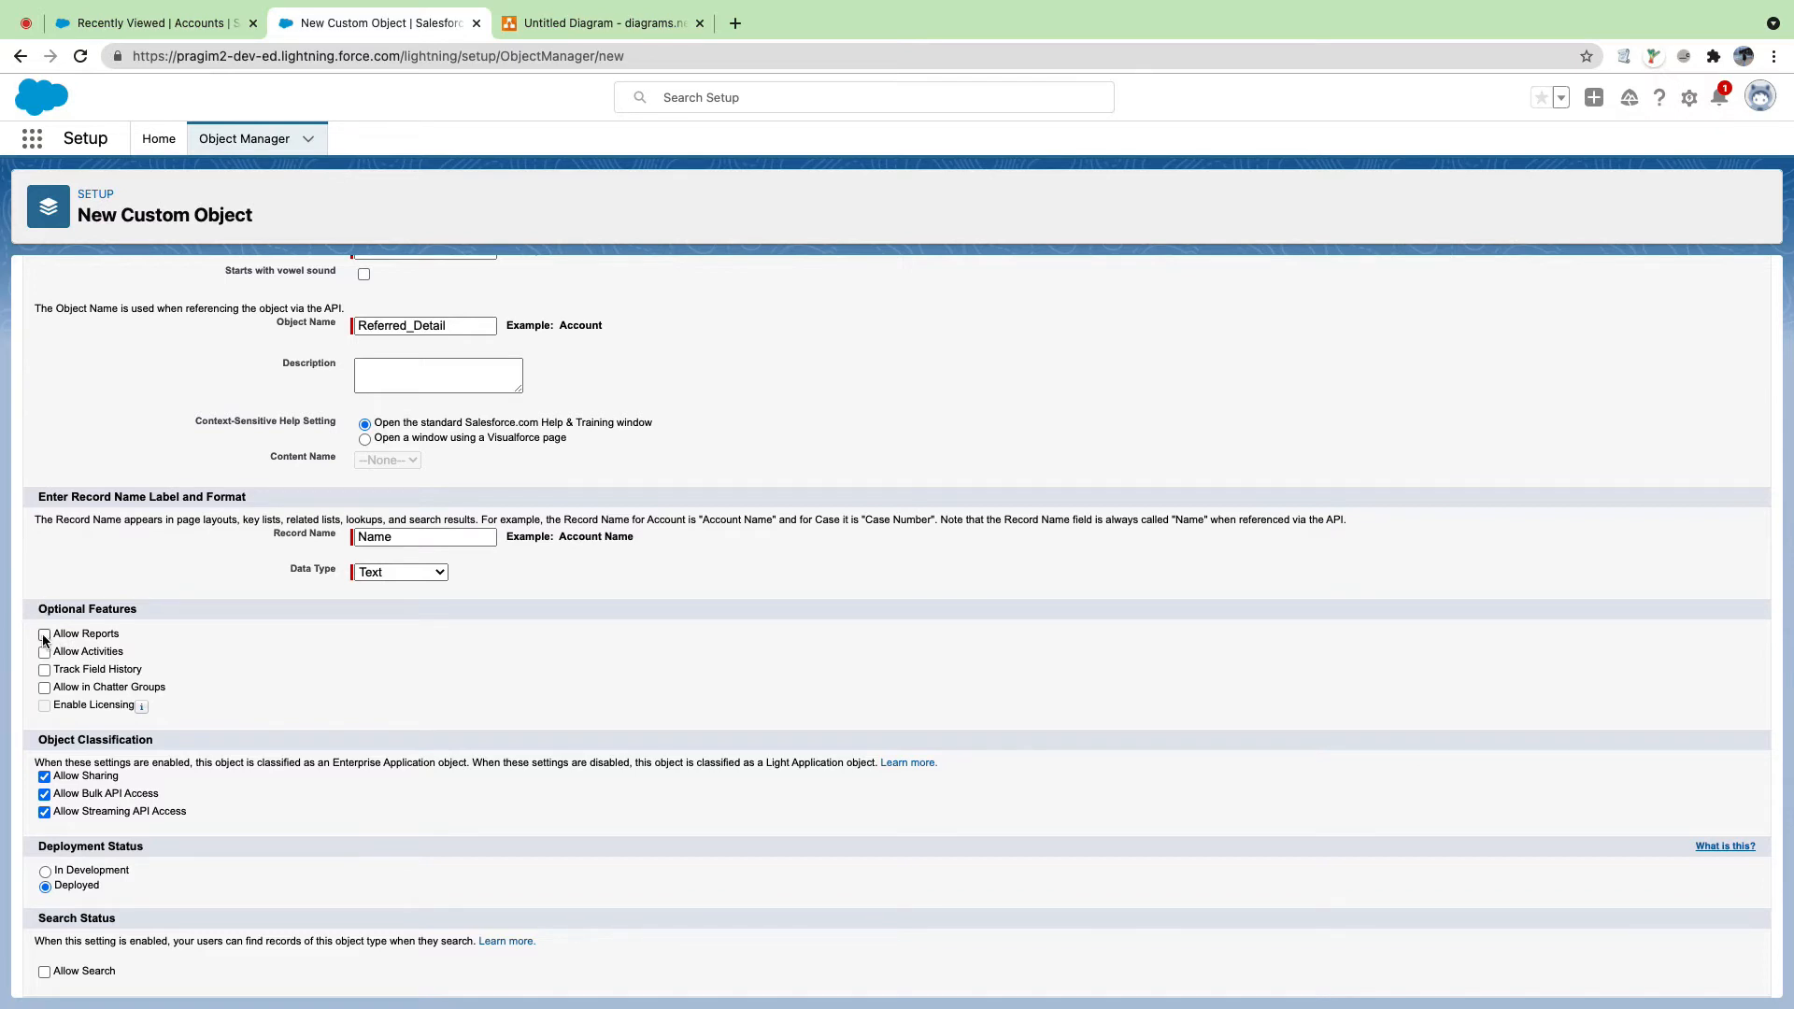
Step: Enable Allow Reports, Allow Activities, Track Field History and Allow in Chatter Groups
{"action": "left_click", "coordinate": [43, 638]}
{"action": "left_click", "coordinate": [44, 654]}
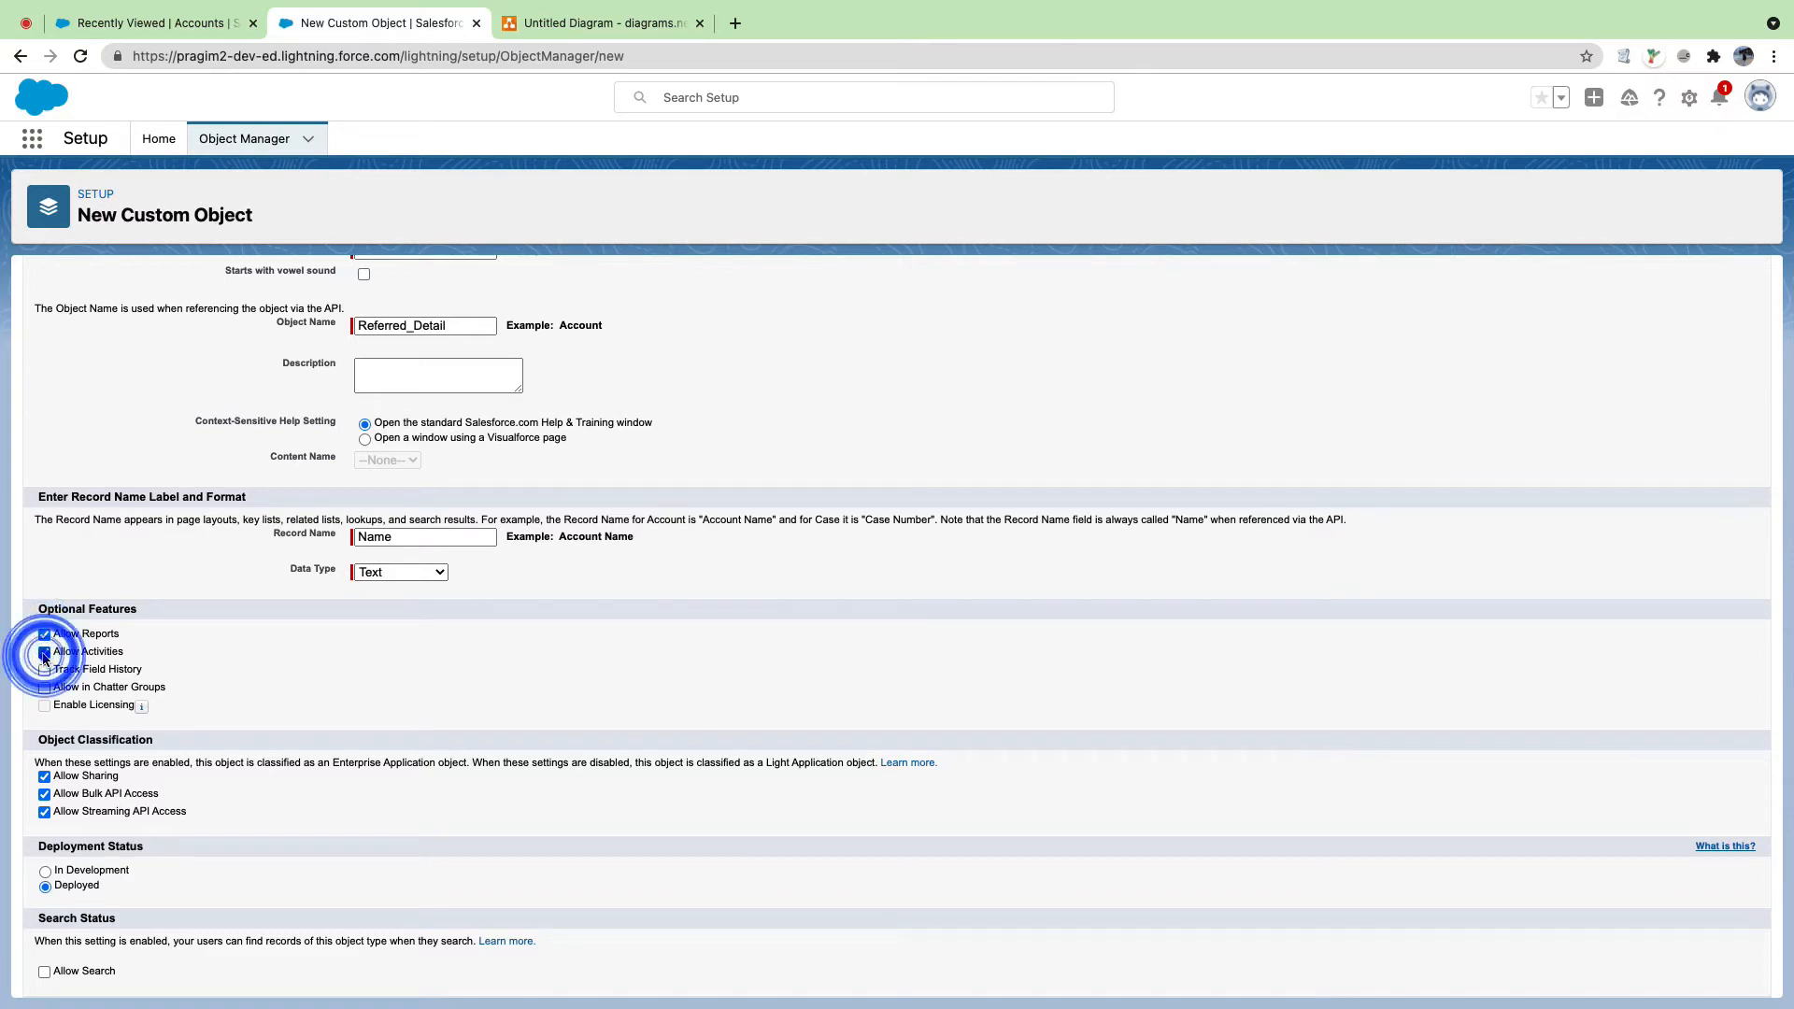
{"action": "left_click", "coordinate": [44, 671]}
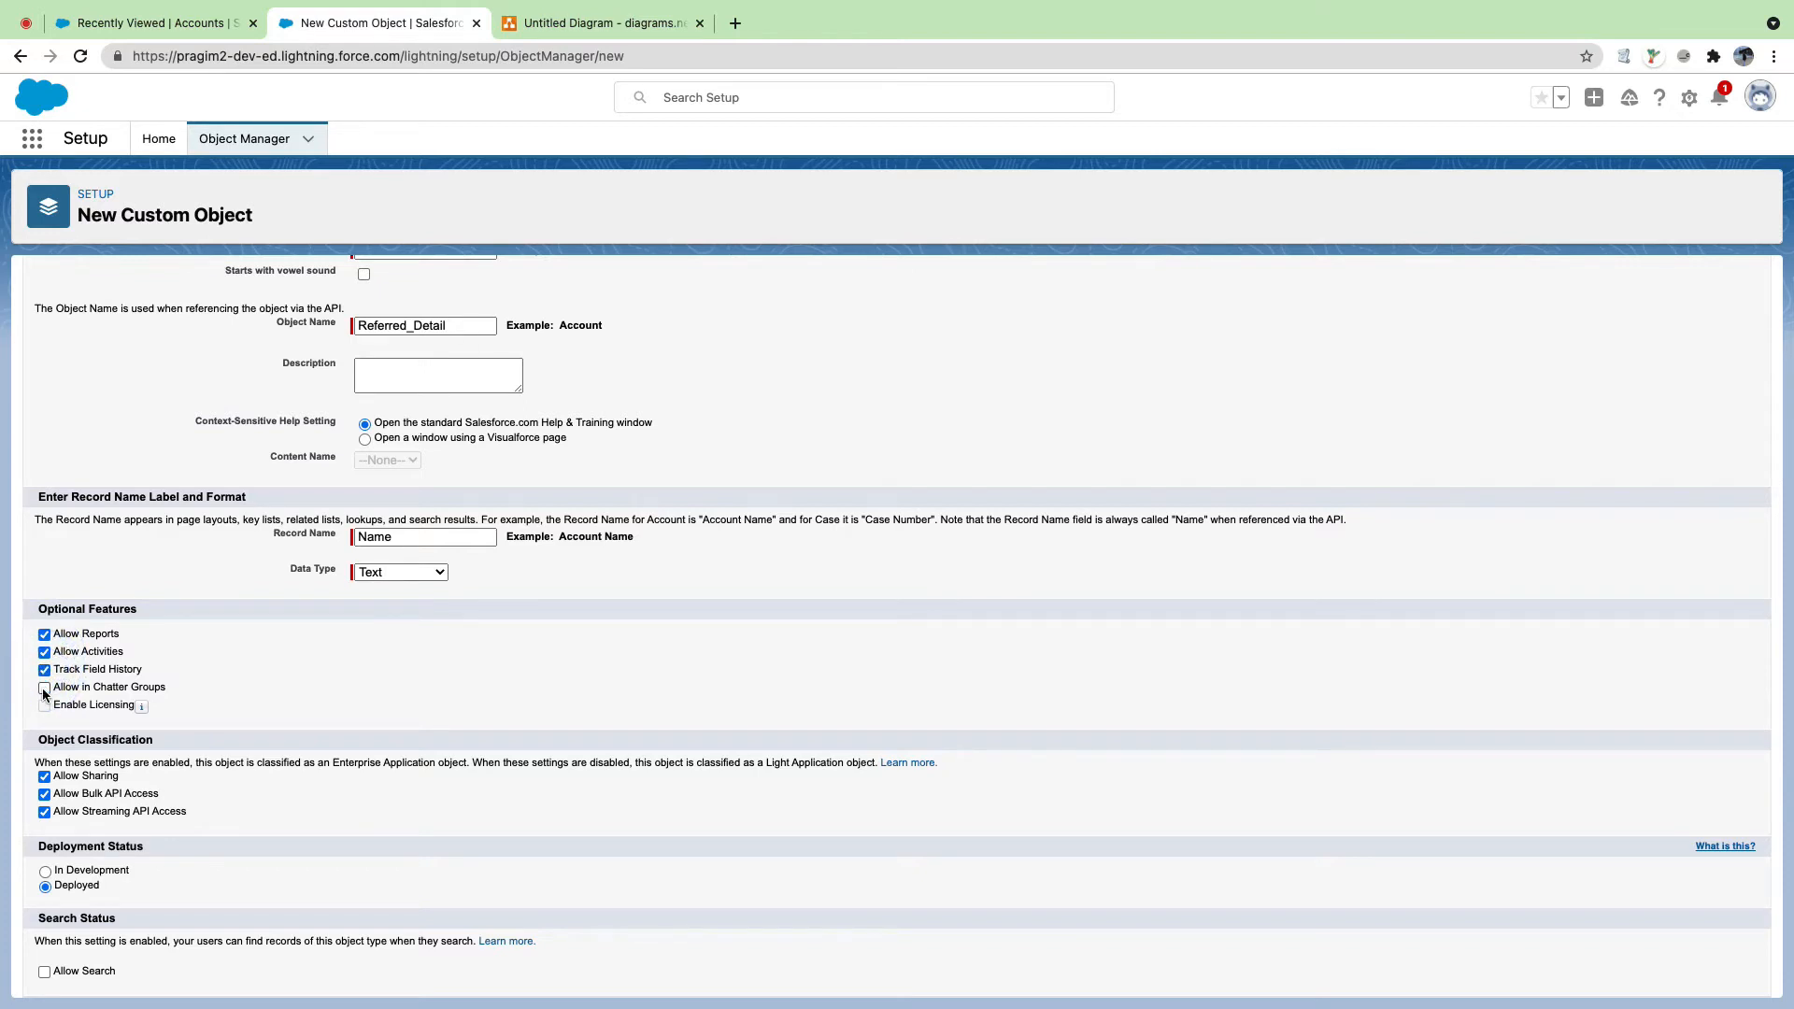
{"action": "left_click", "coordinate": [44, 688]}
{"action": "left_click_drag", "start_coordinate": [187, 687], "coordinate": [55, 639]}
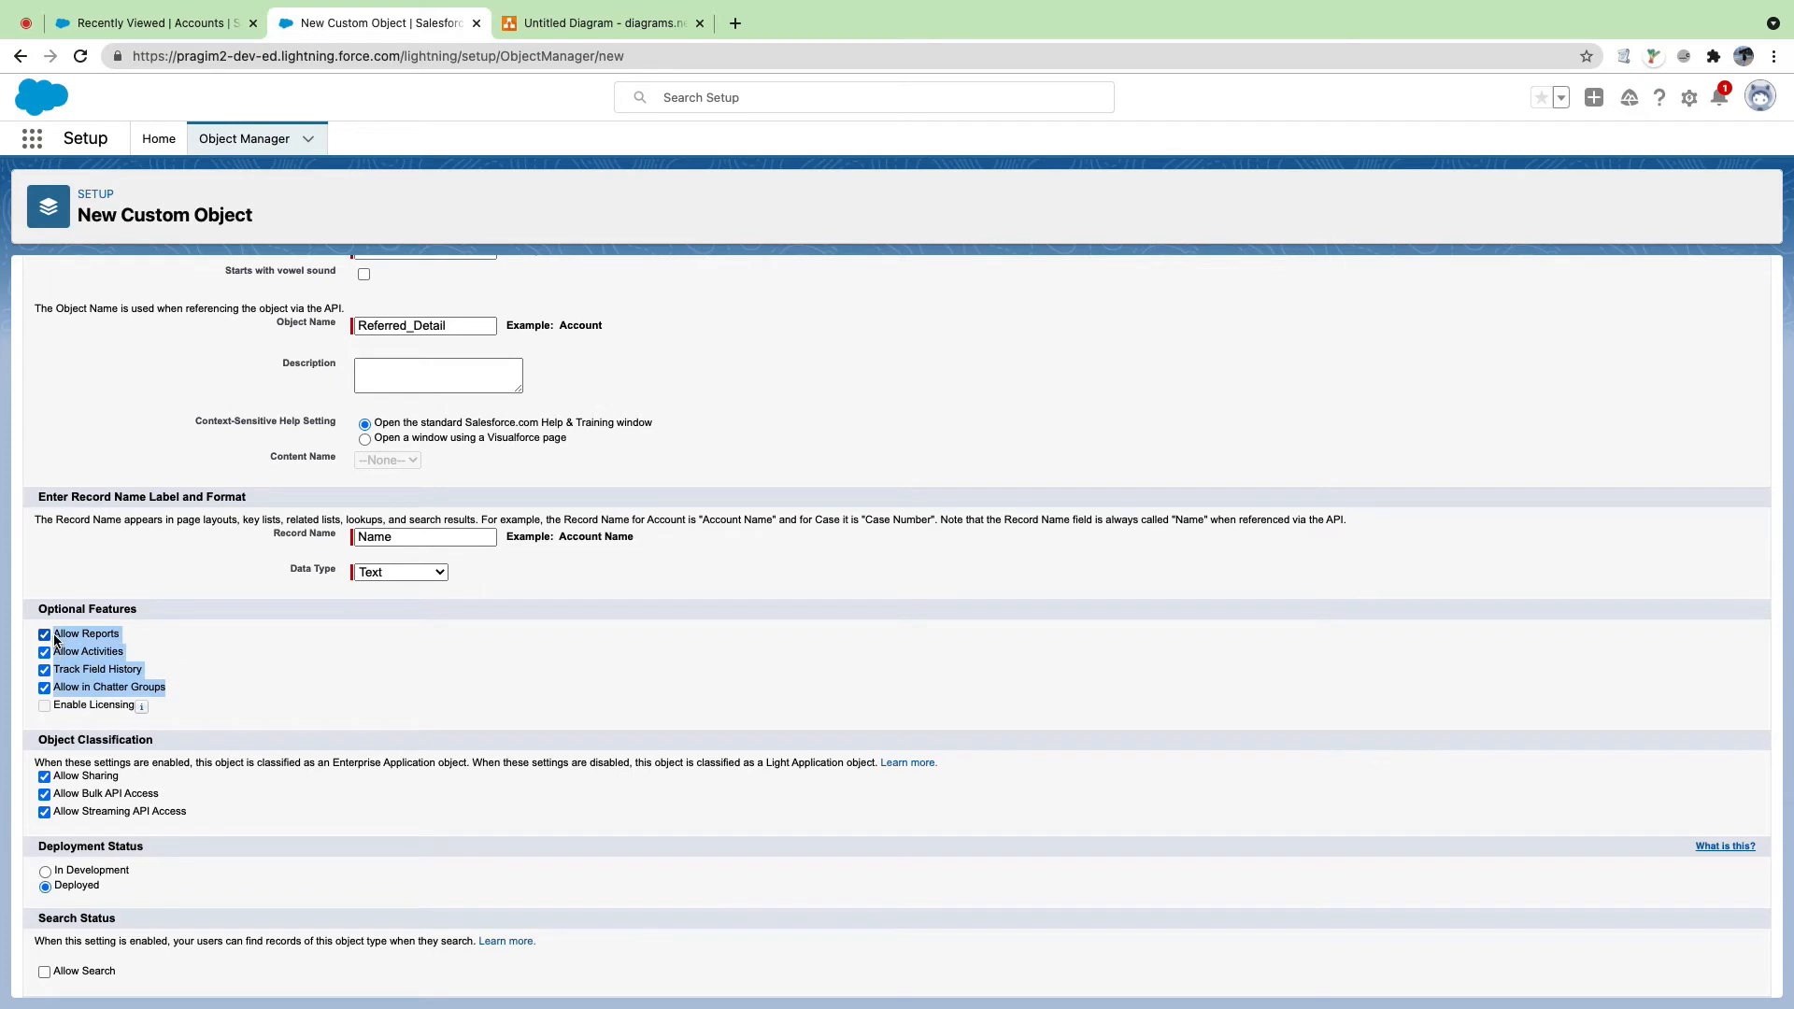
{"action": "left_click", "coordinate": [130, 656]}
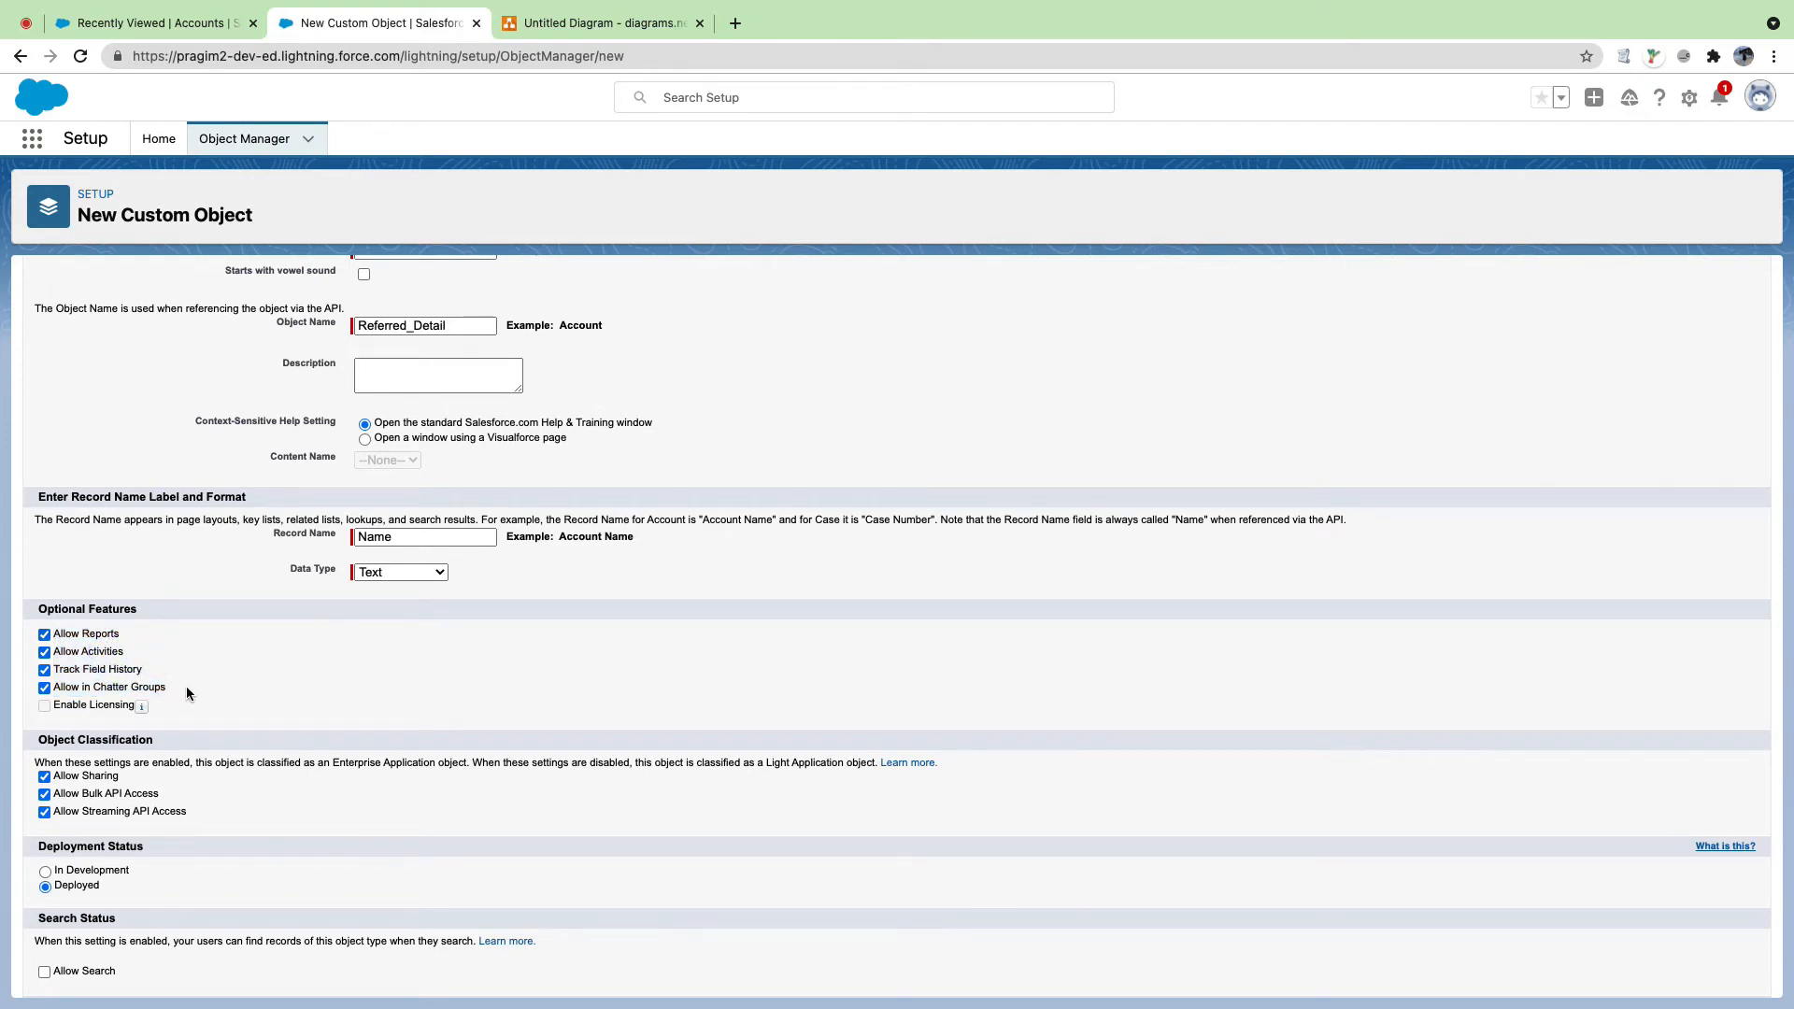
Step: Review the In Development and Deployed deployment status options
{"action": "scroll", "coordinate": [183, 688], "scroll_direction": "down", "scroll_amount": 2}
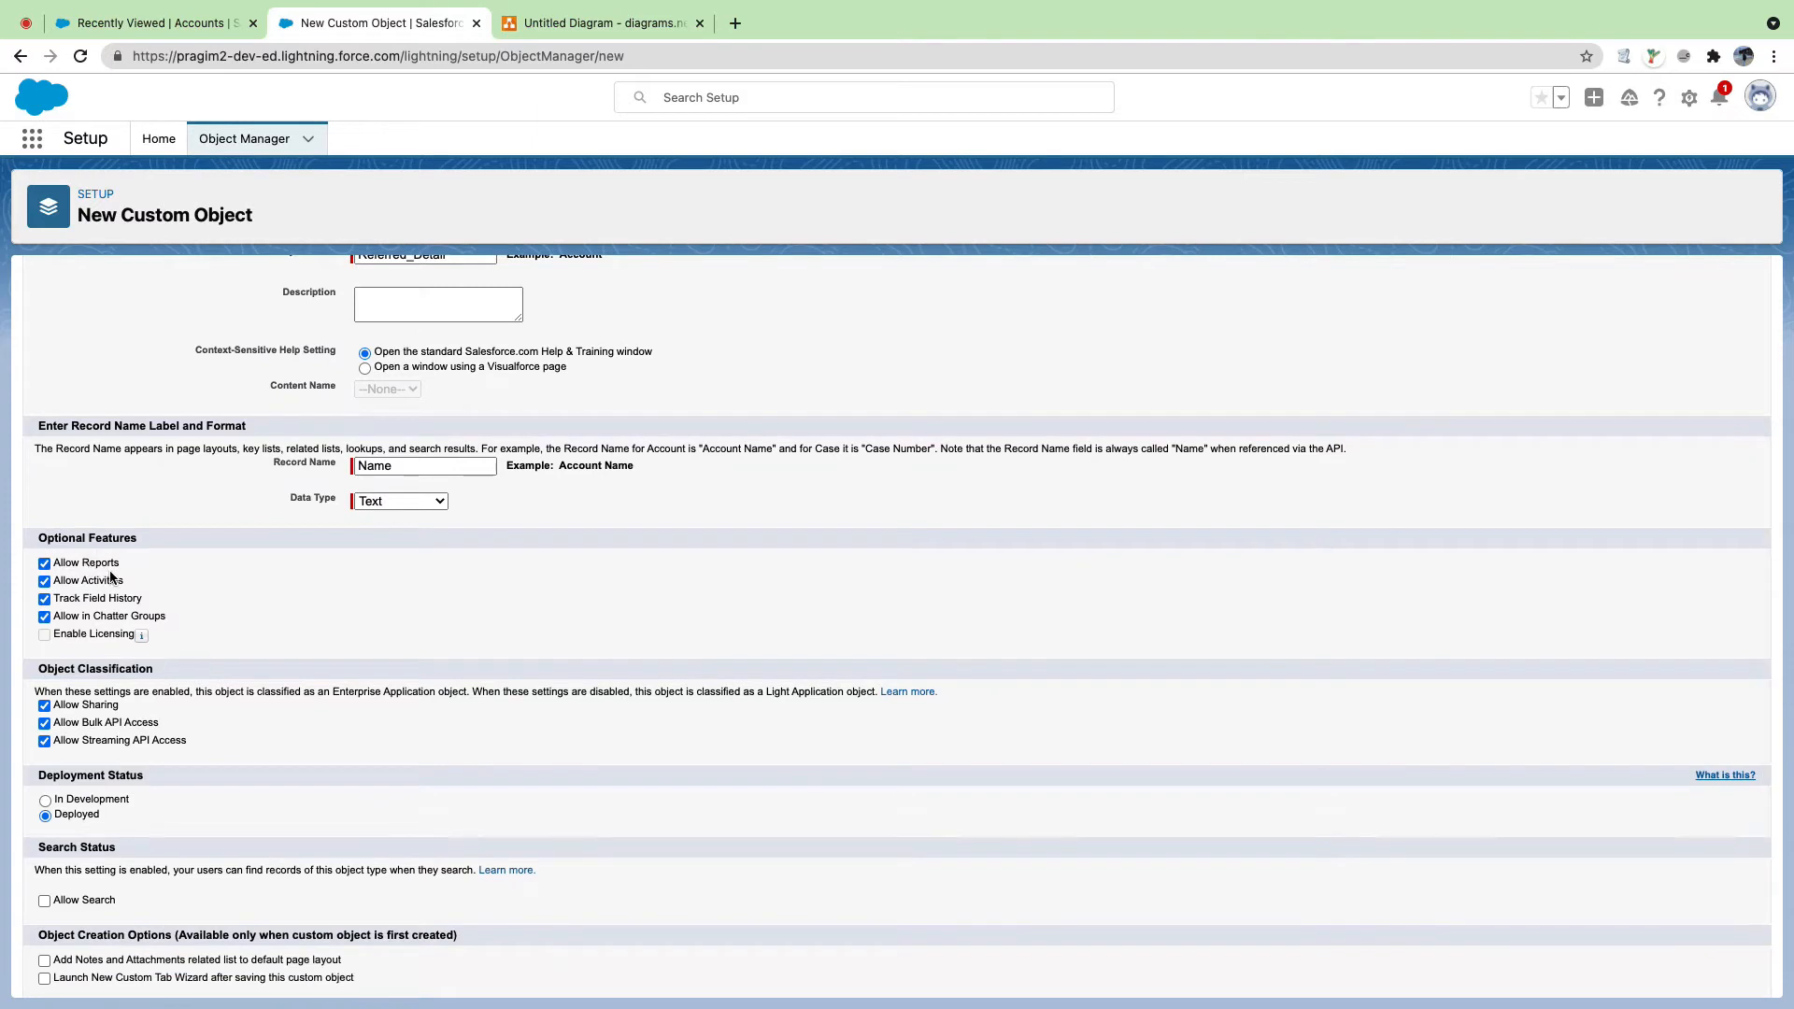
{"action": "scroll", "coordinate": [111, 578], "scroll_direction": "down", "scroll_amount": 1}
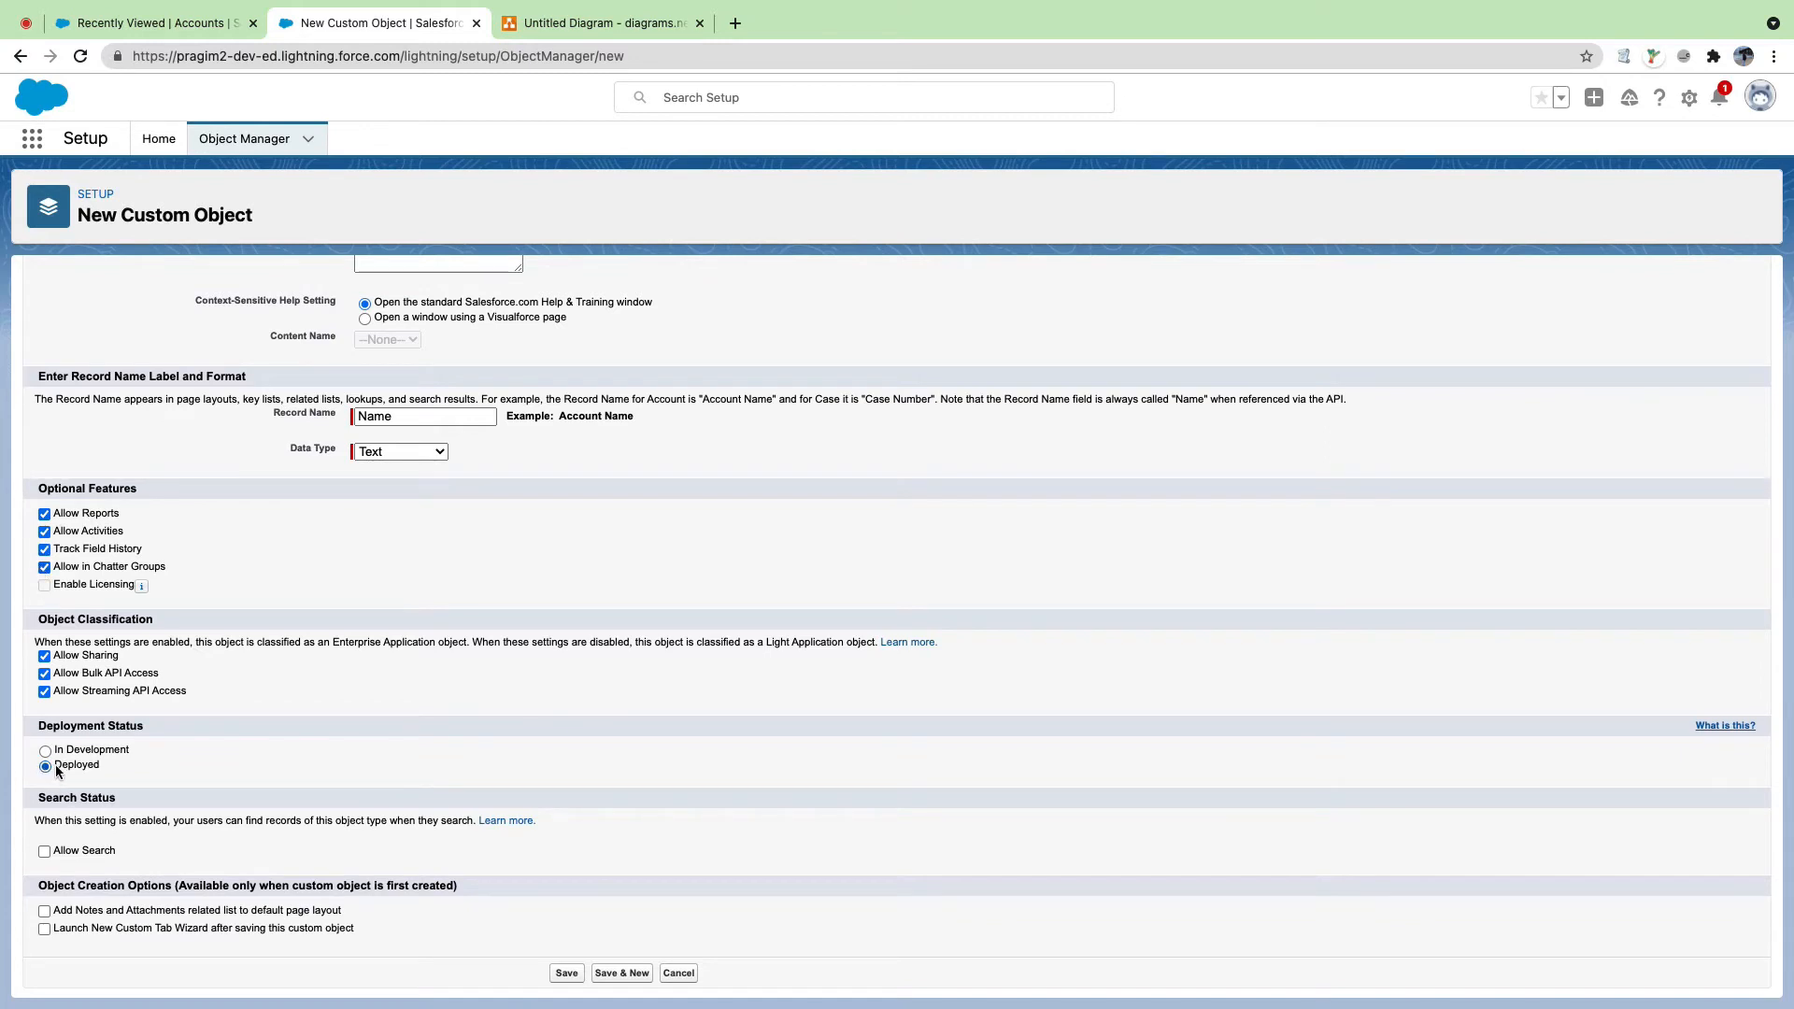
{"action": "left_click_drag", "start_coordinate": [110, 766], "coordinate": [47, 762]}
{"action": "left_click_drag", "start_coordinate": [154, 748], "coordinate": [51, 750]}
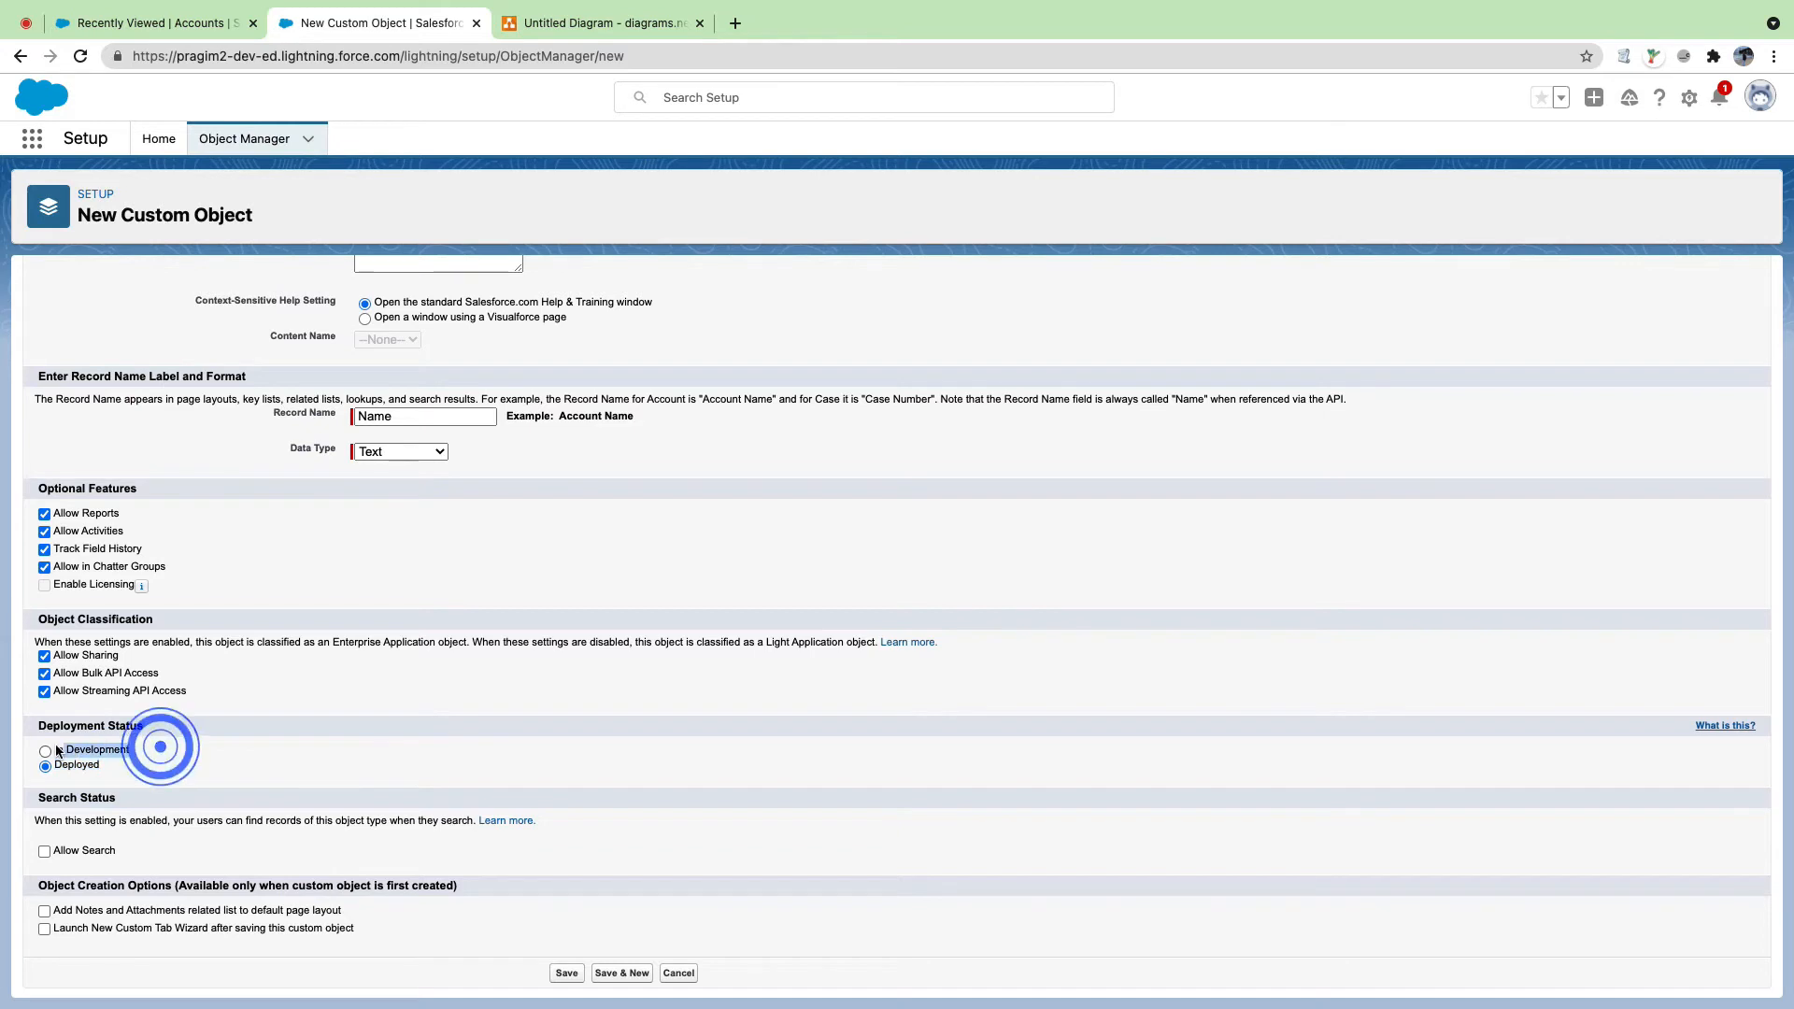
Step: Enable Allow Search, Add Notes and Attachments and the custom tab wizard, then save the object
{"action": "left_click", "coordinate": [45, 851]}
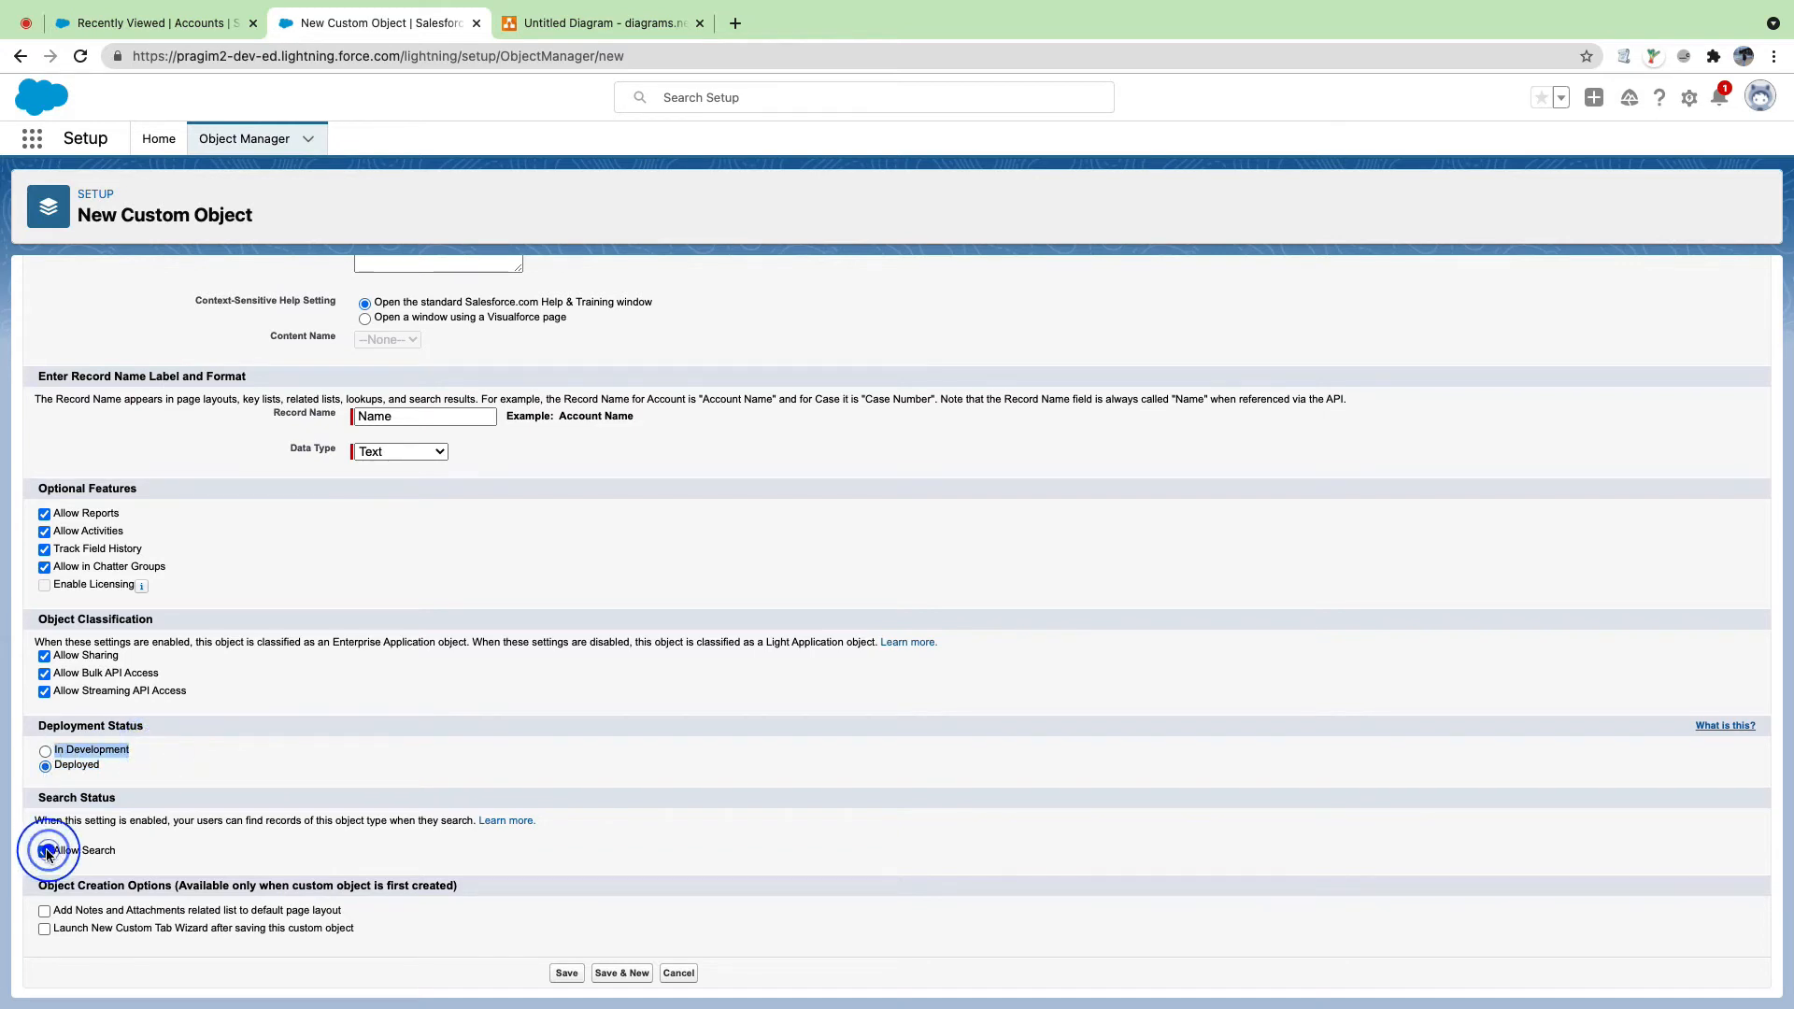
{"action": "left_click", "coordinate": [45, 912]}
{"action": "left_click", "coordinate": [43, 928]}
{"action": "left_click", "coordinate": [565, 974]}
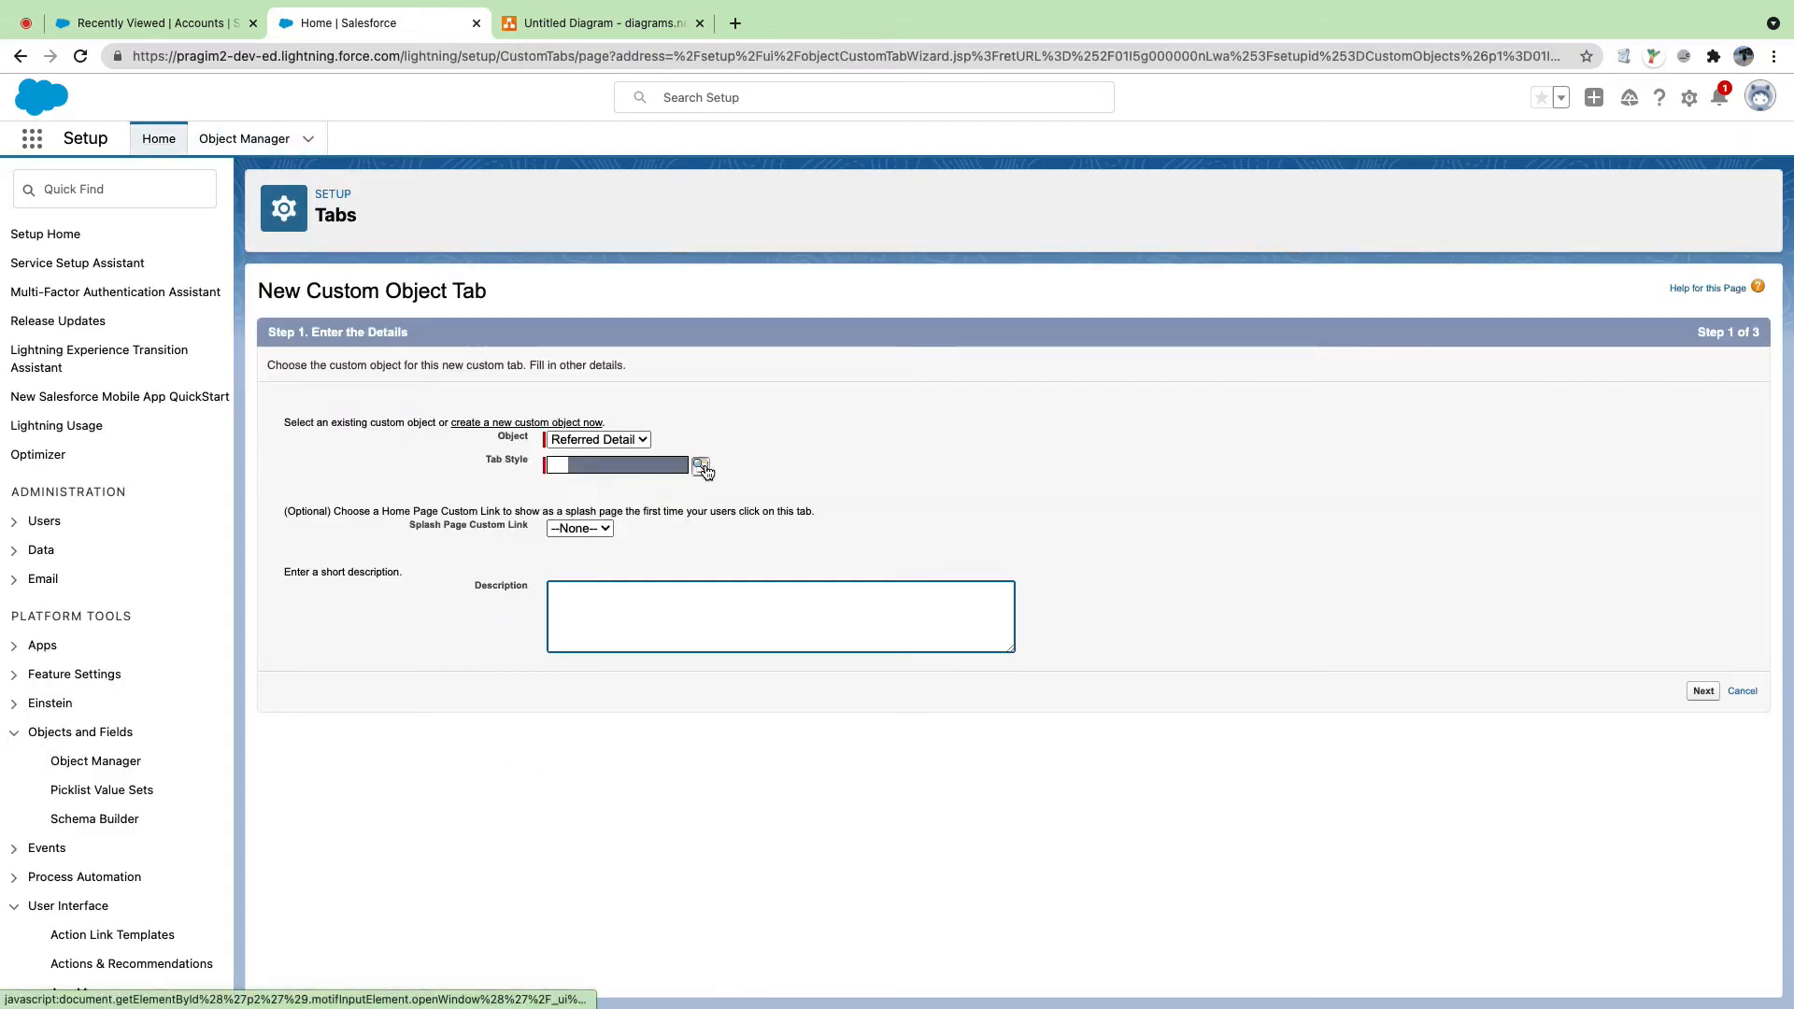
Step: Give the Referred Detail tab the Trophy style and continue to profile visibility
{"action": "left_click", "coordinate": [701, 466]}
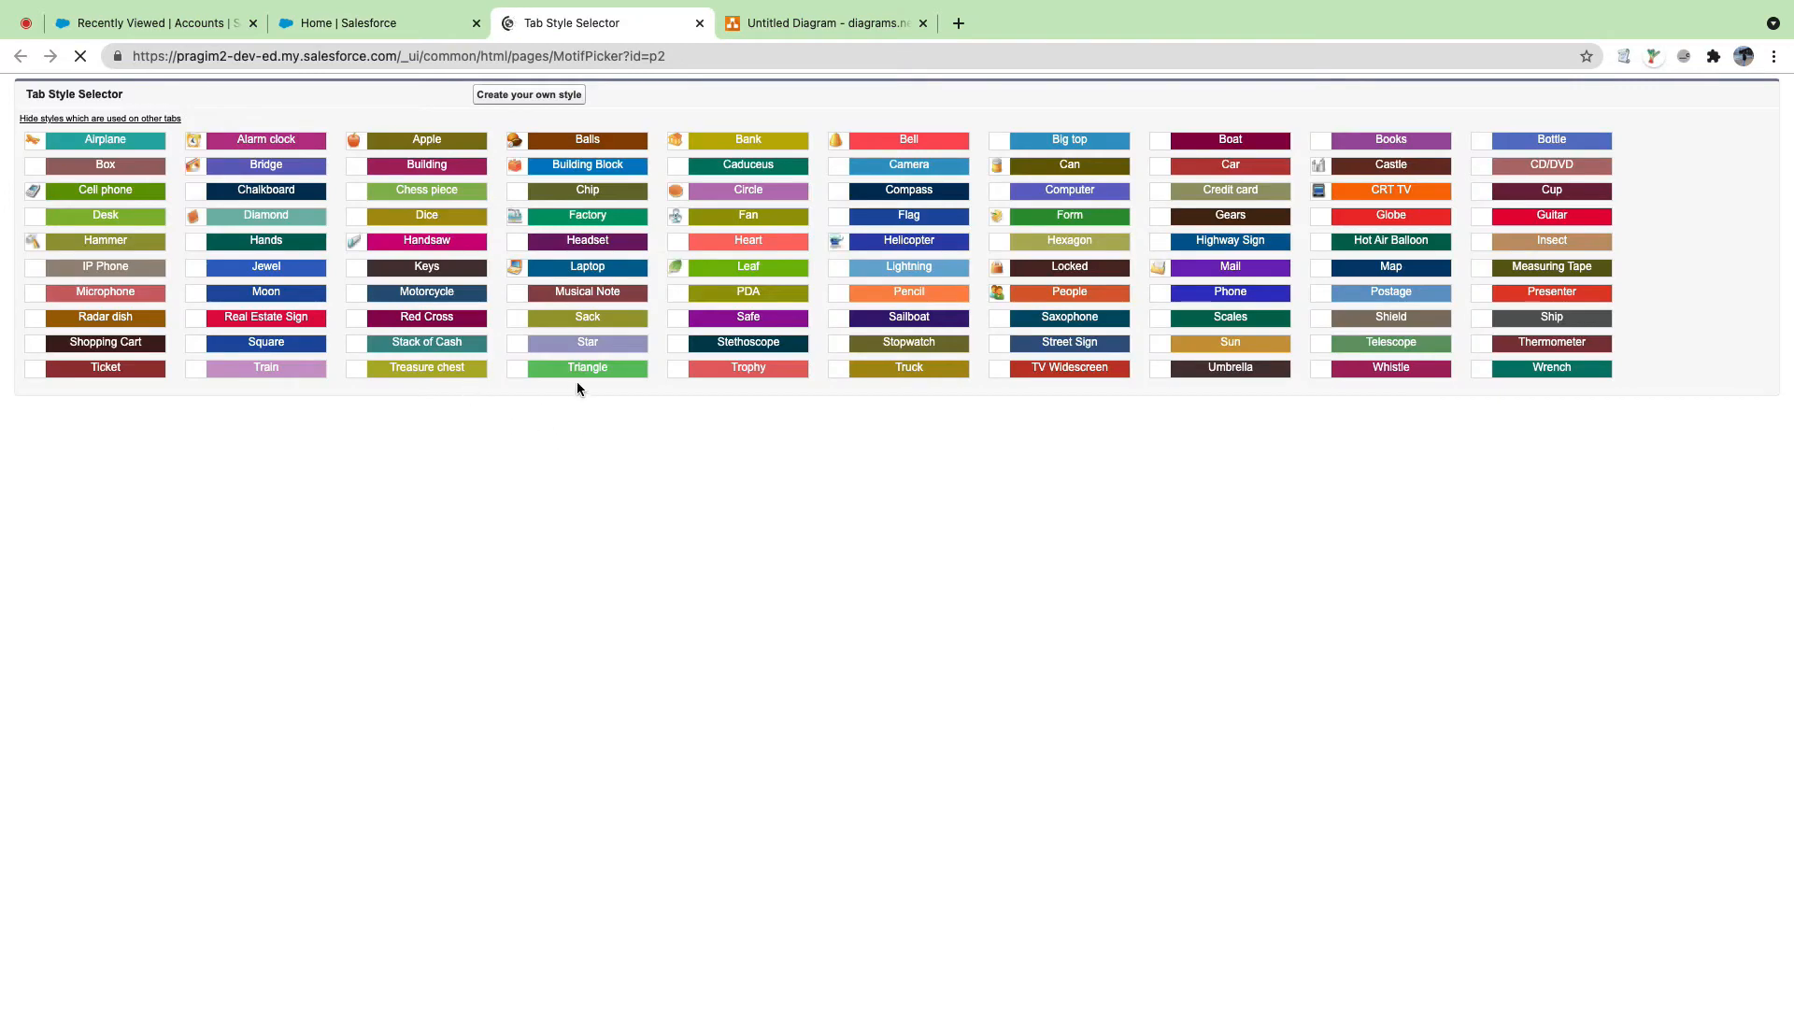
{"action": "left_click", "coordinate": [708, 372]}
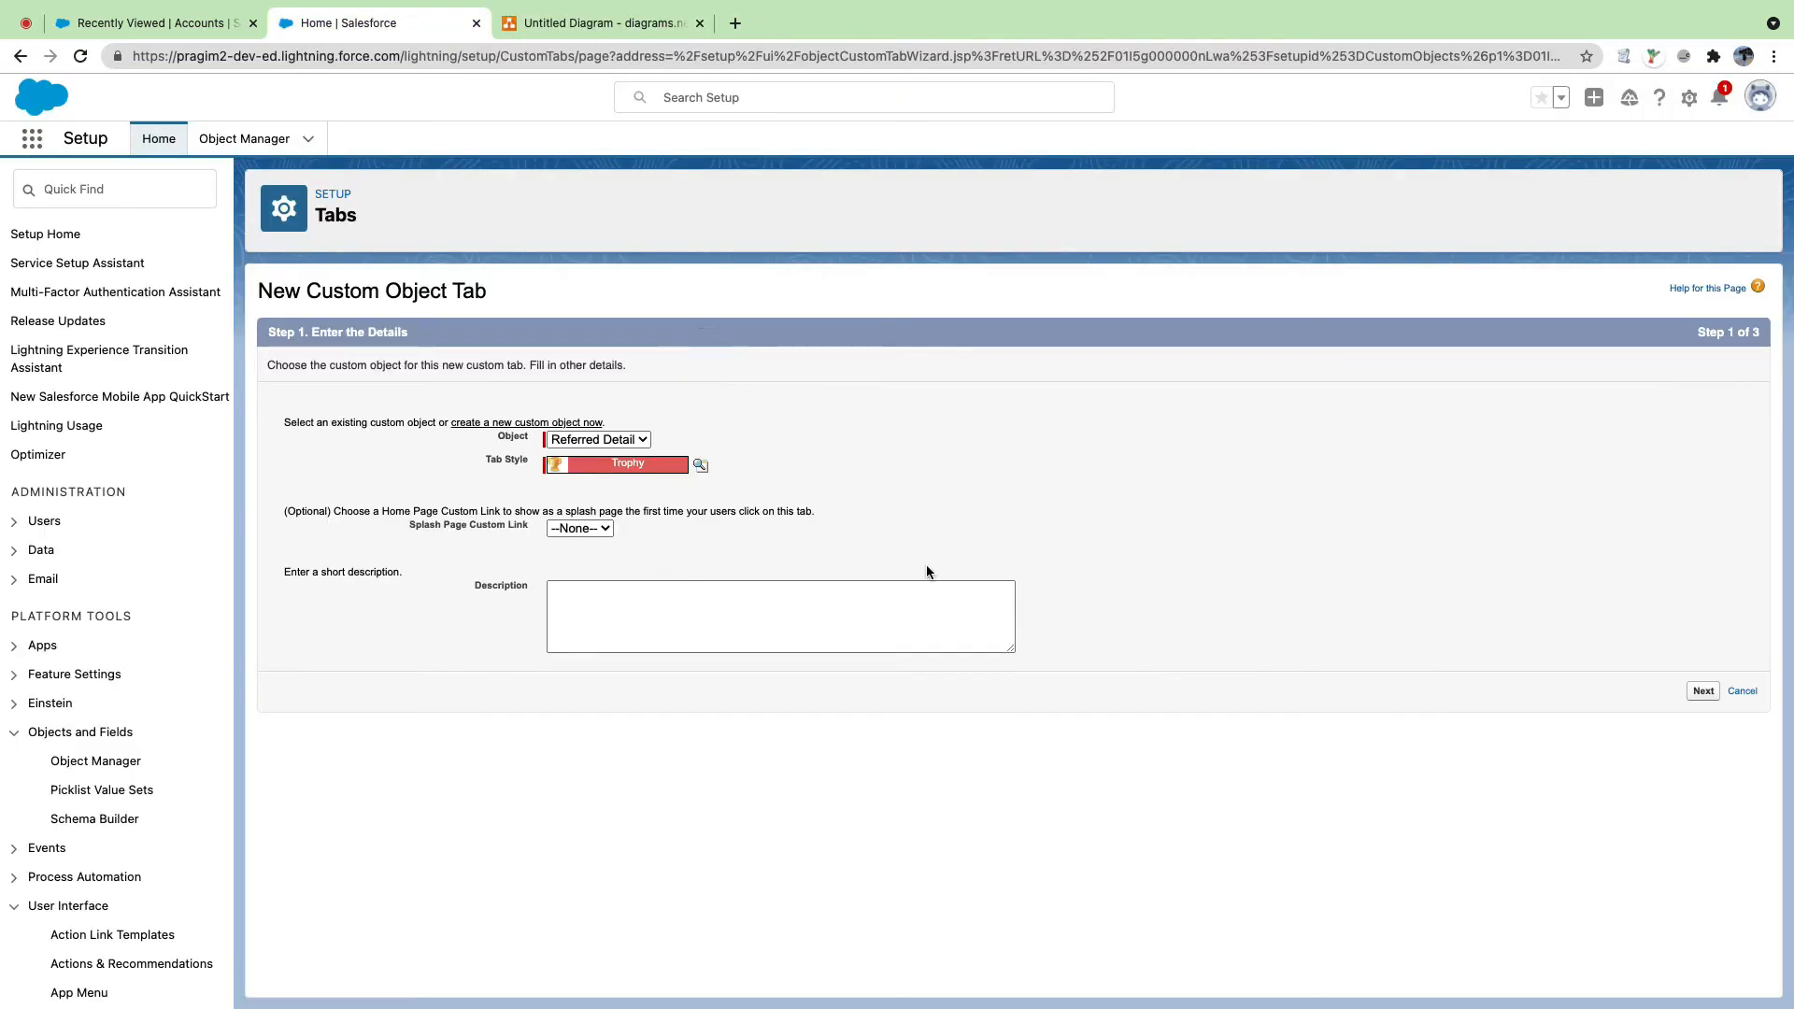
{"action": "left_click", "coordinate": [1714, 698]}
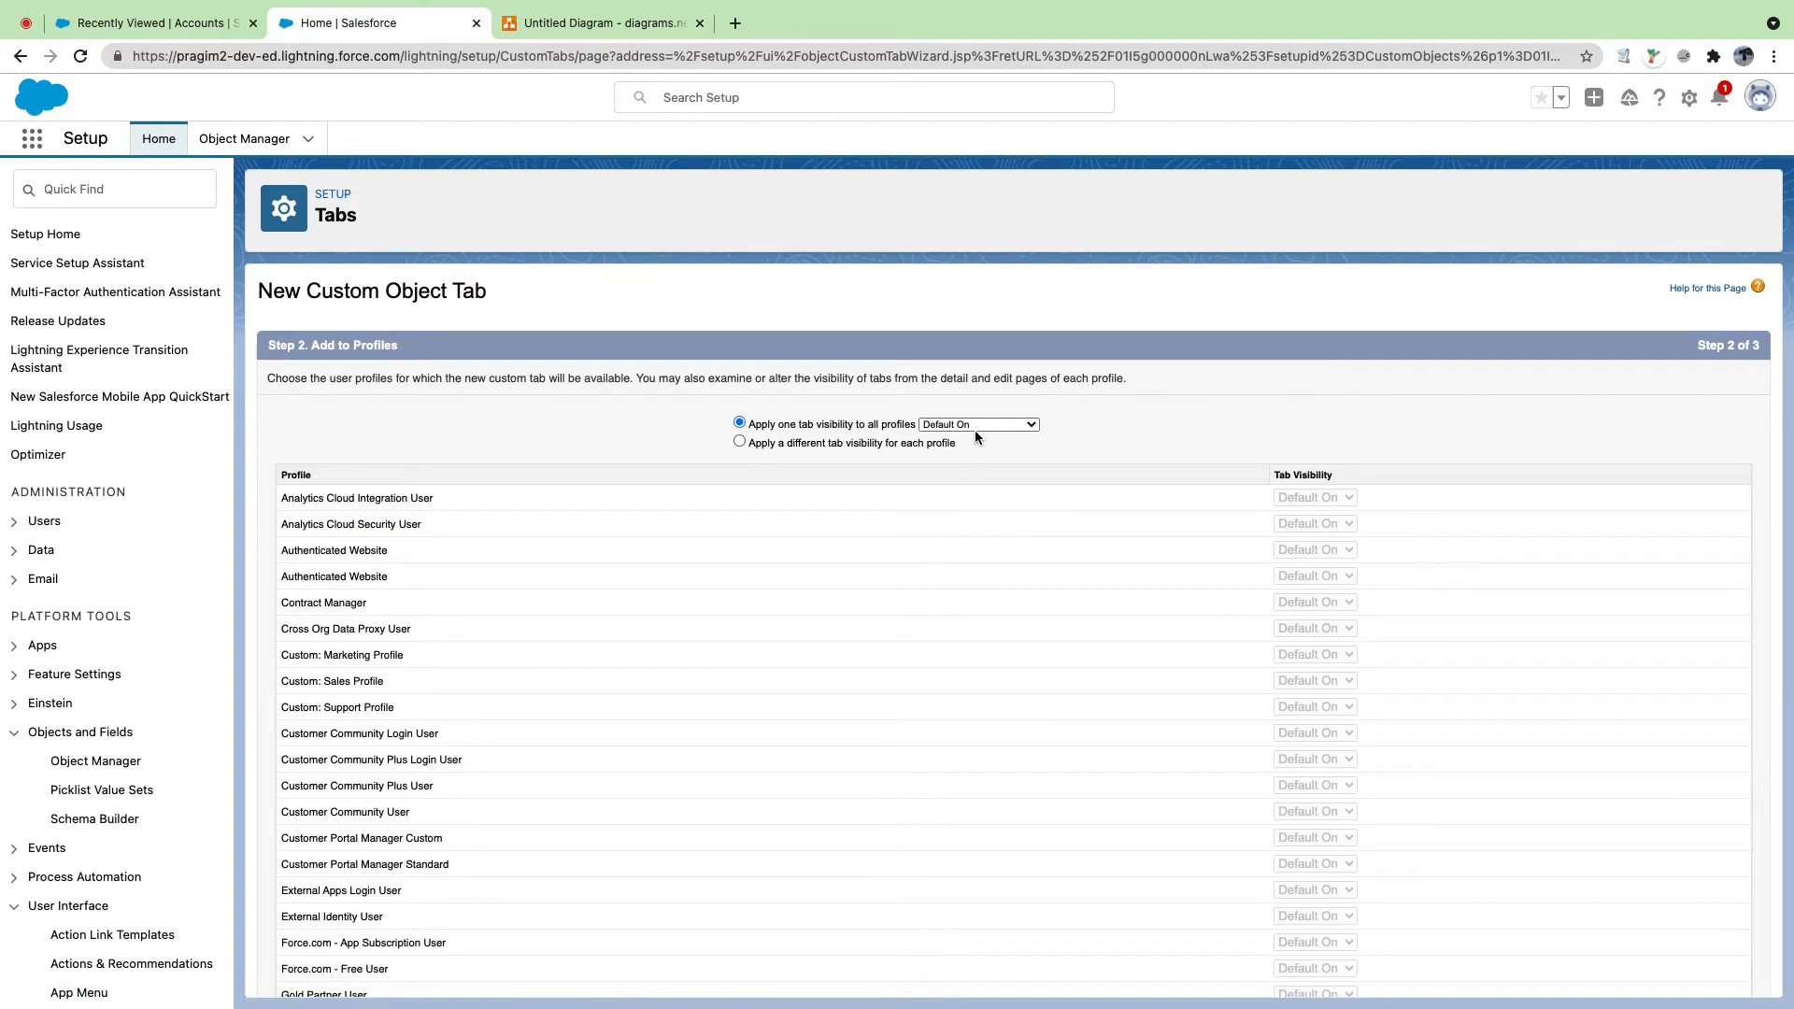
Step: Keep Default On visibility for all profiles and continue to the custom apps step
{"action": "left_click", "coordinate": [1007, 427]}
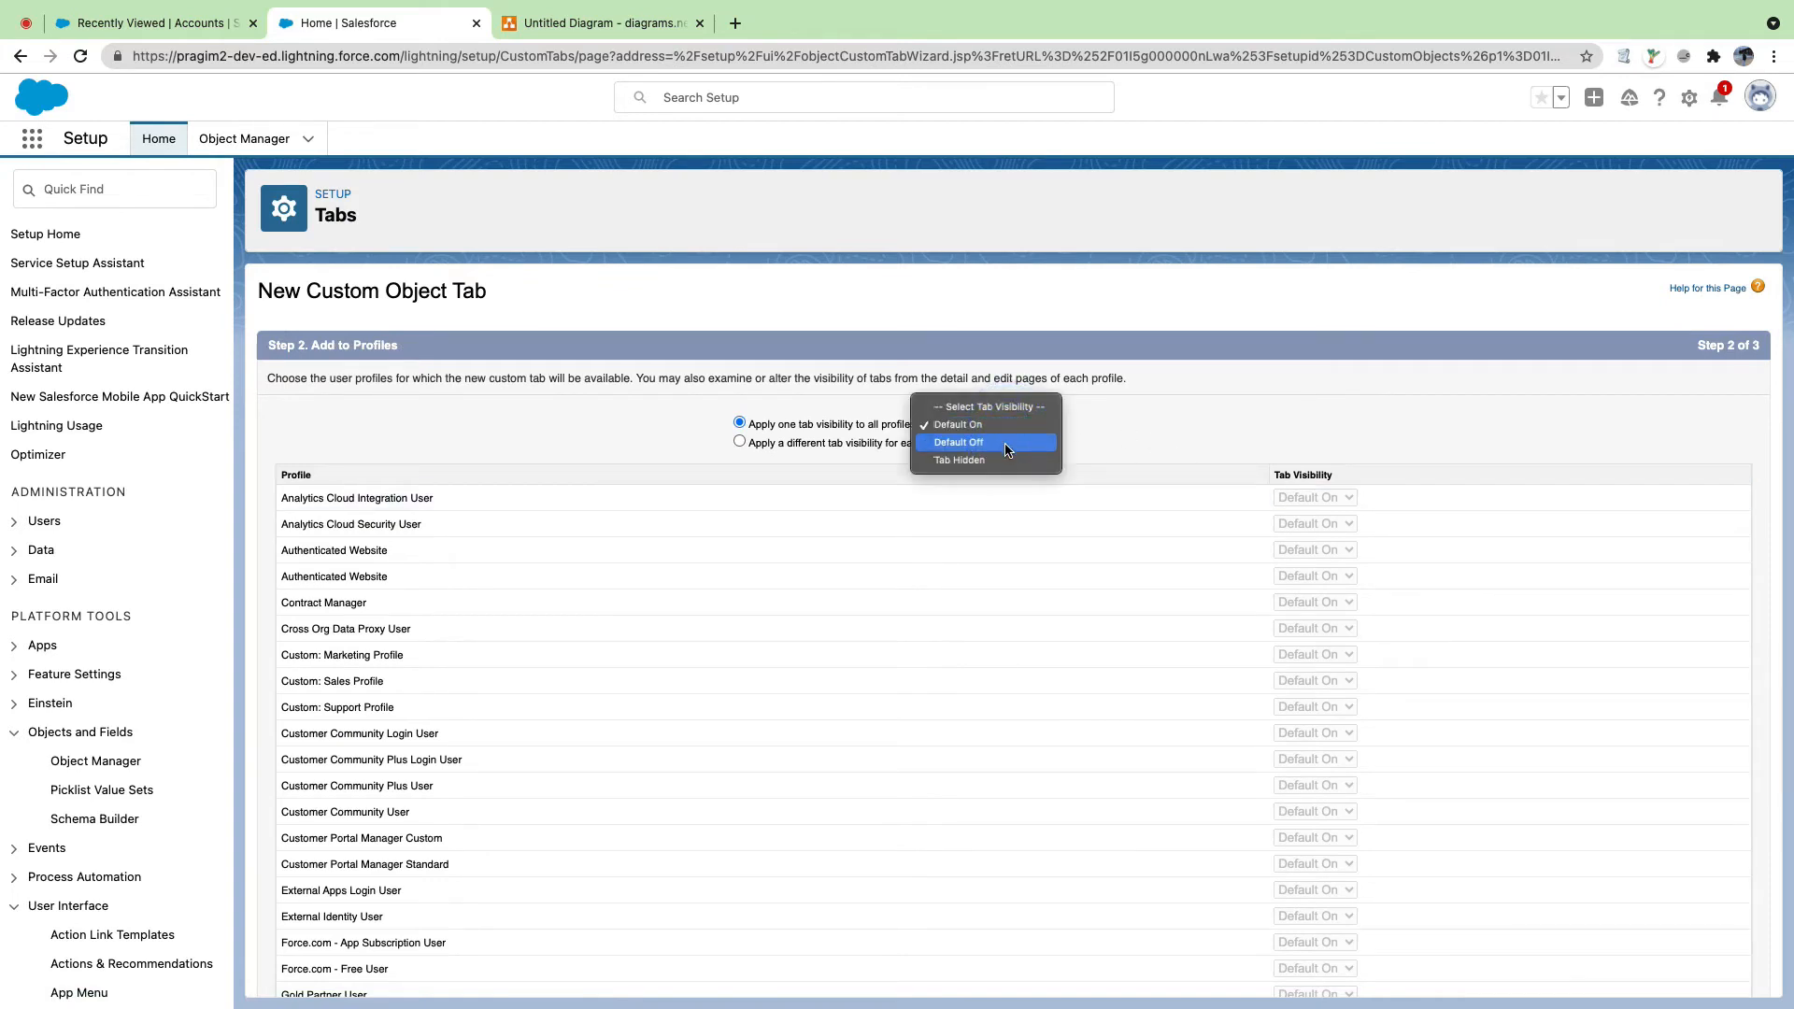
{"action": "left_click", "coordinate": [1129, 428]}
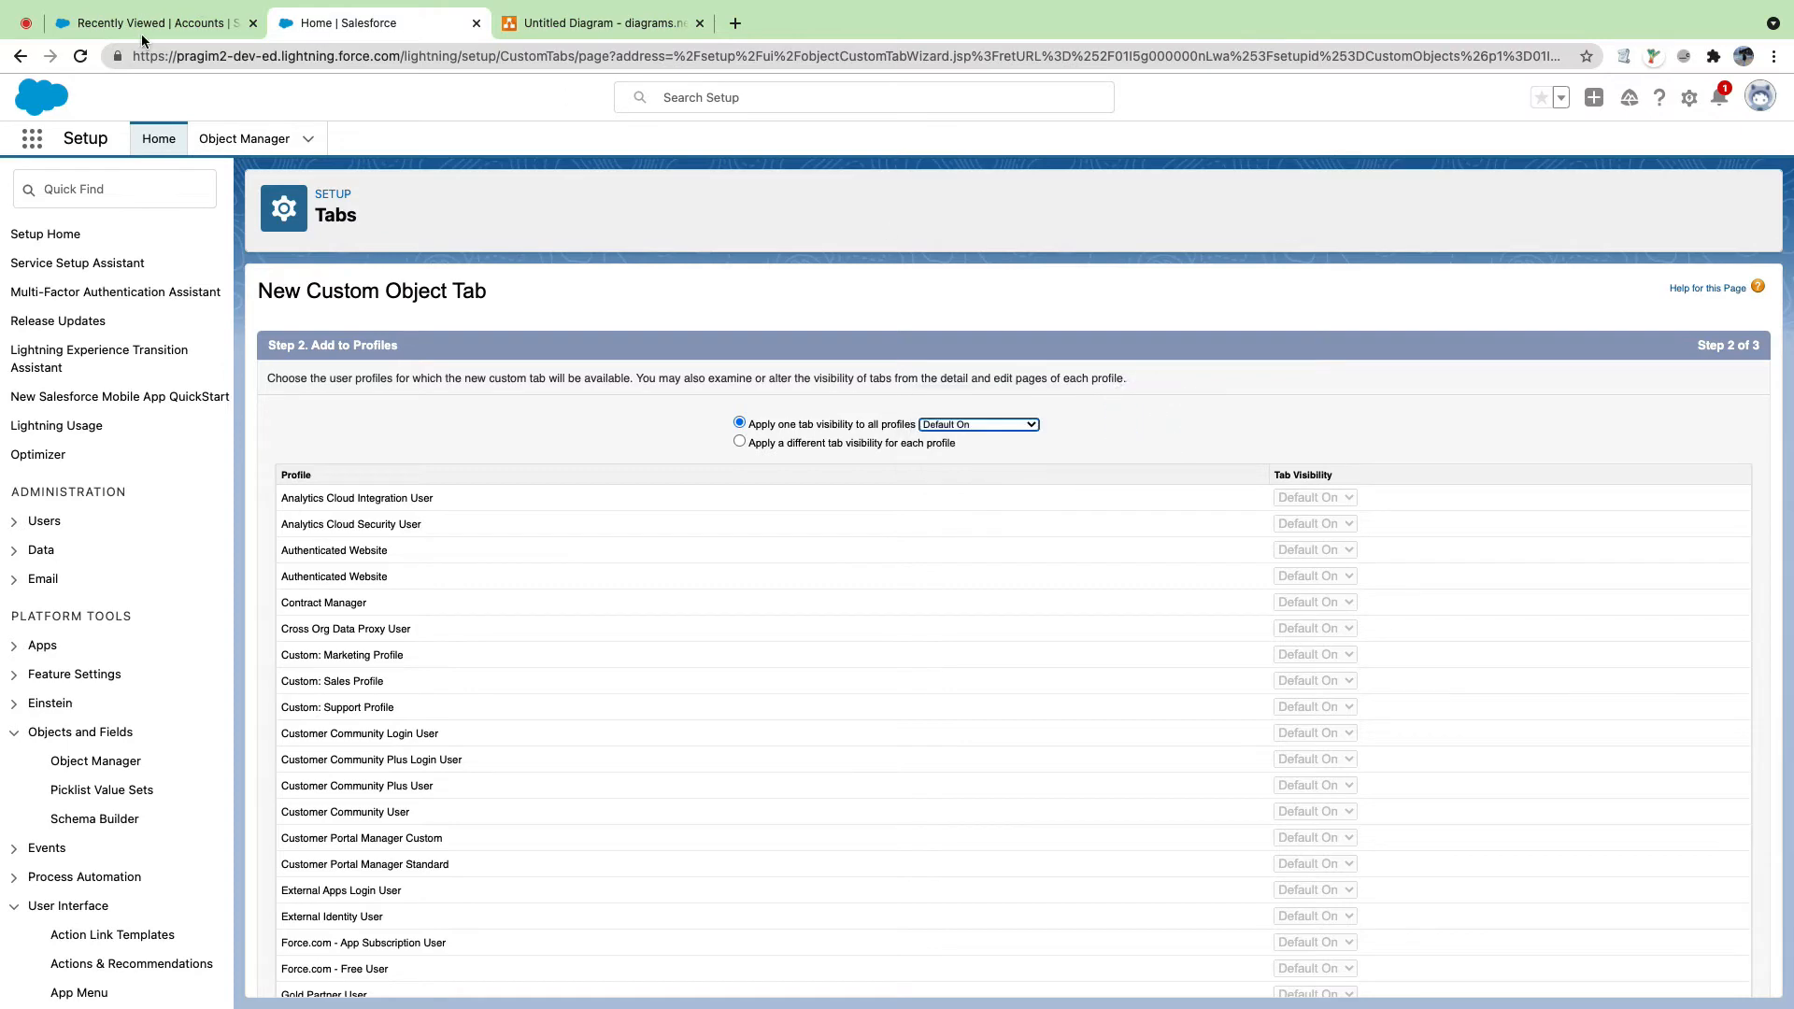
{"action": "left_click", "coordinate": [142, 26]}
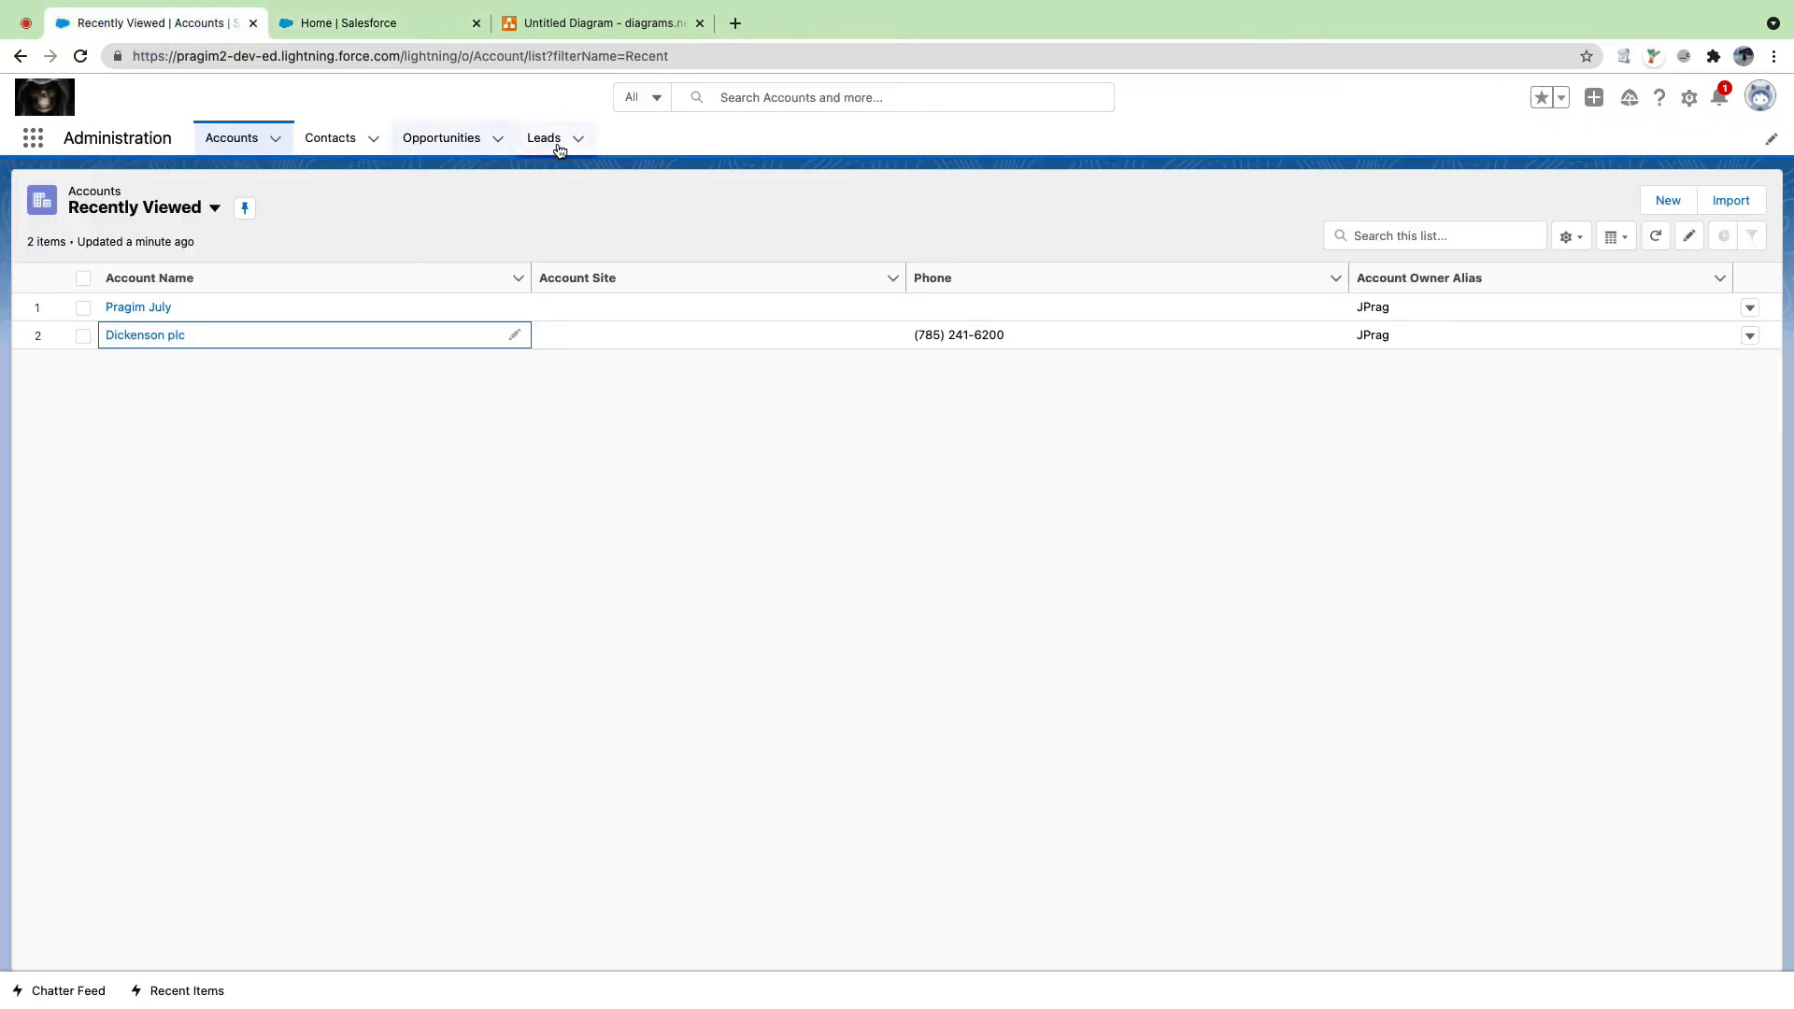
{"action": "left_click", "coordinate": [392, 21]}
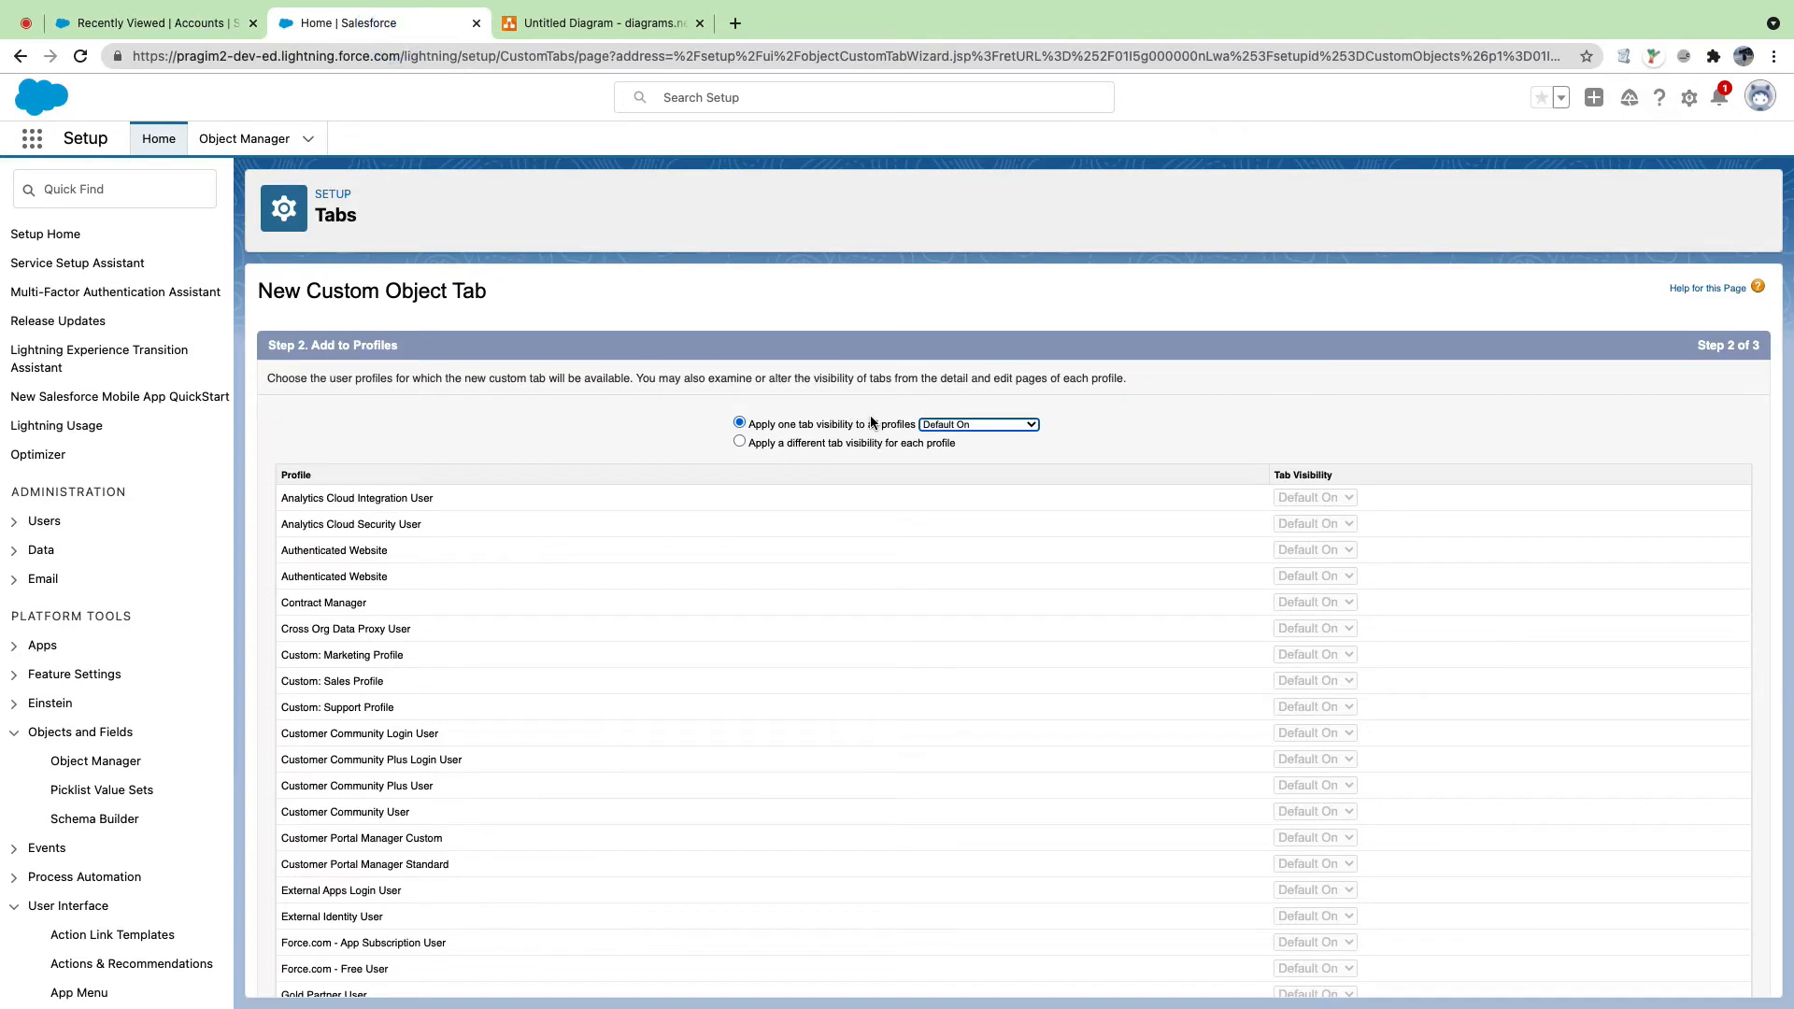
{"action": "left_click", "coordinate": [172, 23]}
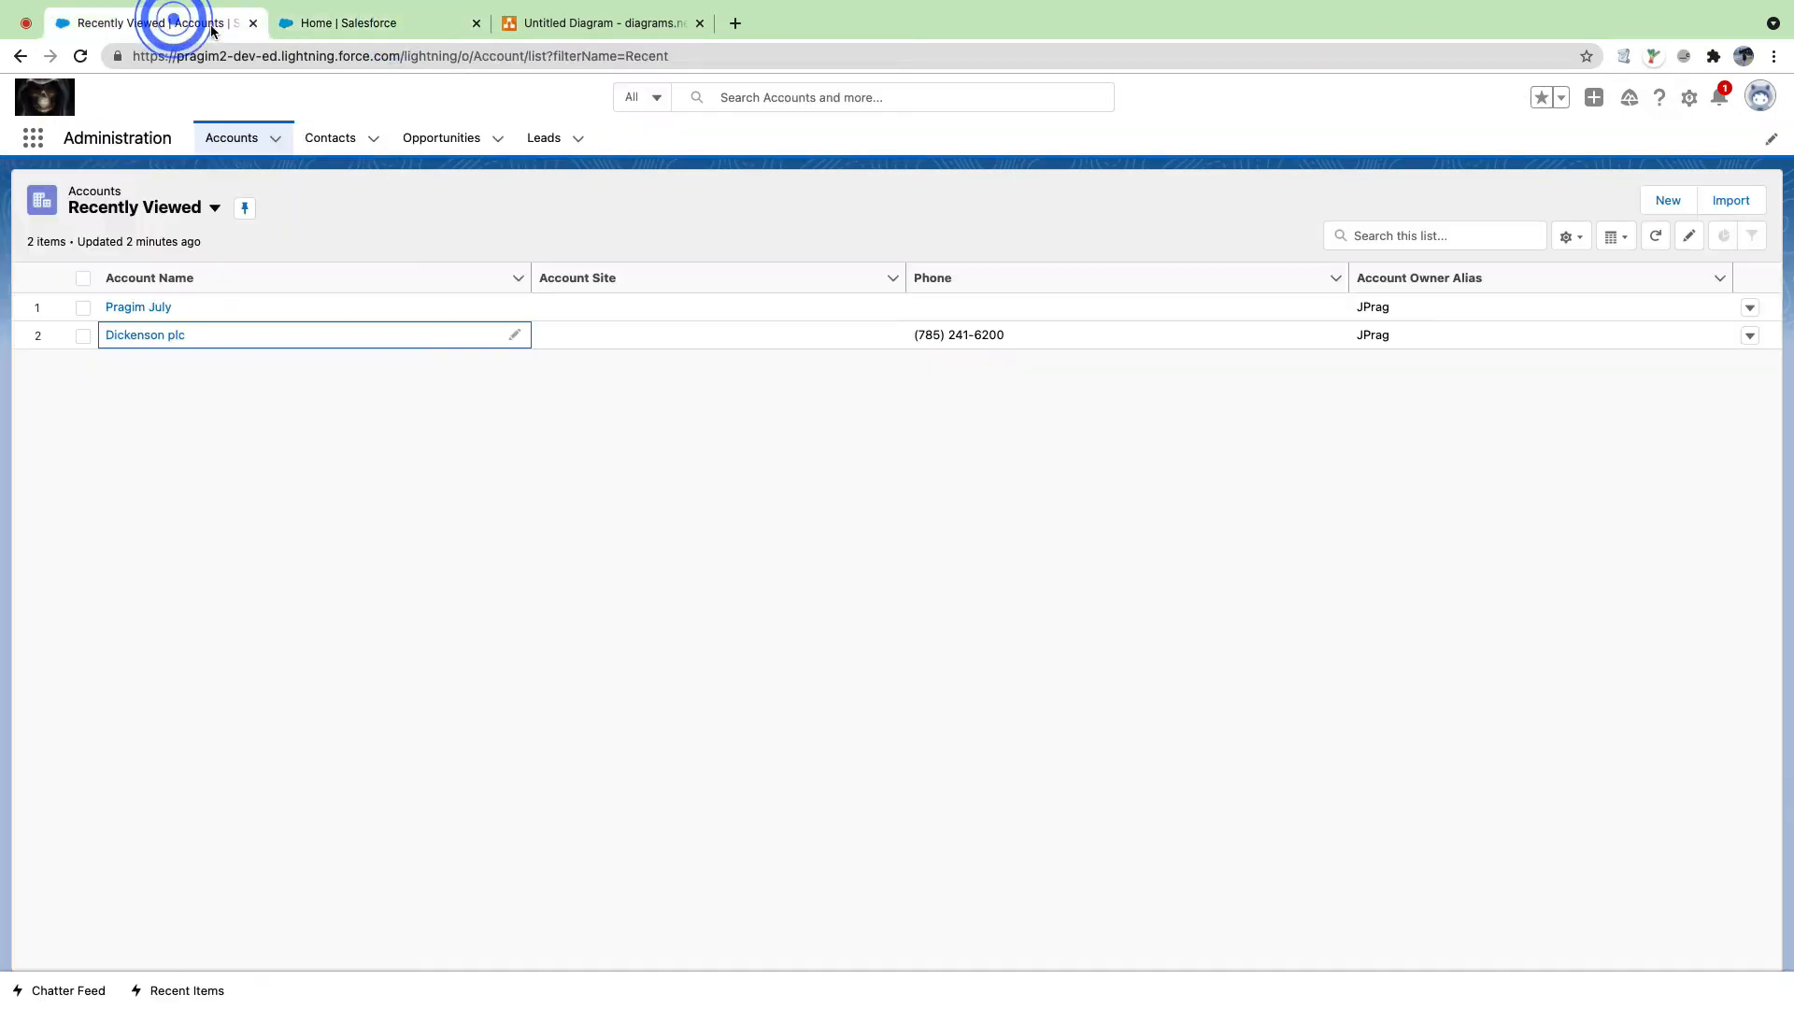
{"action": "left_click", "coordinate": [334, 23]}
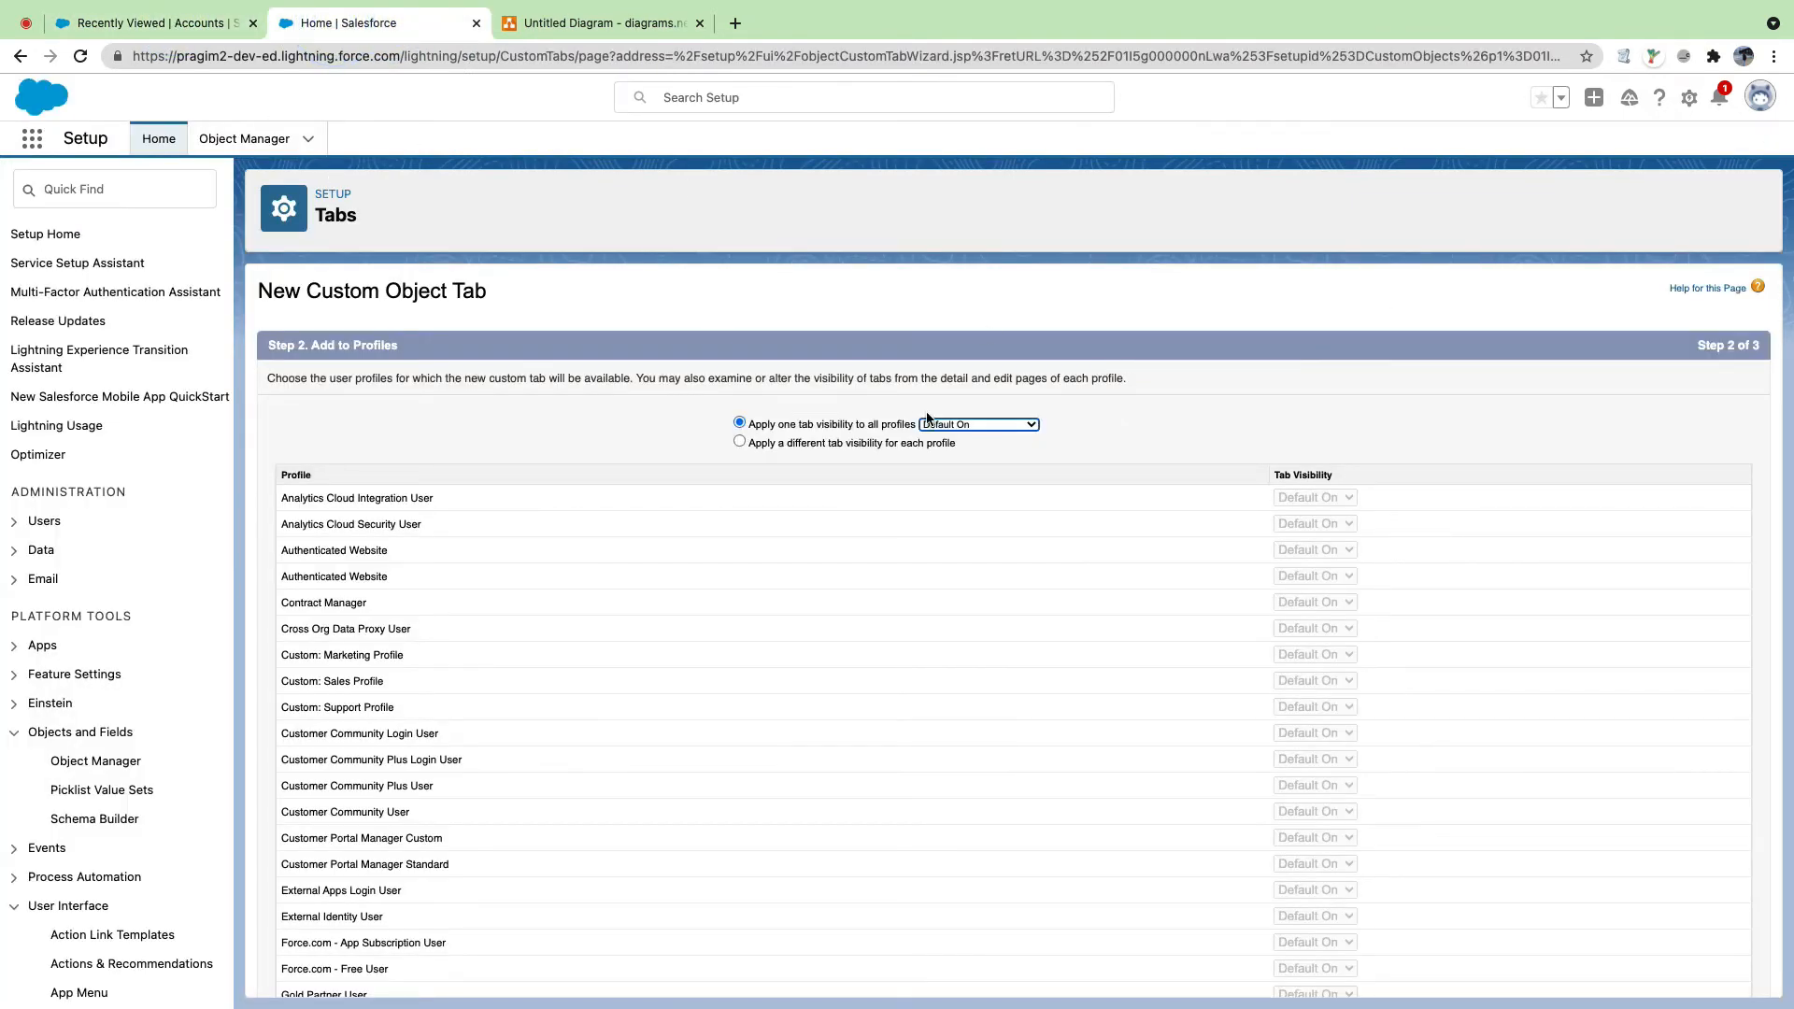
{"action": "left_click", "coordinate": [1007, 423]}
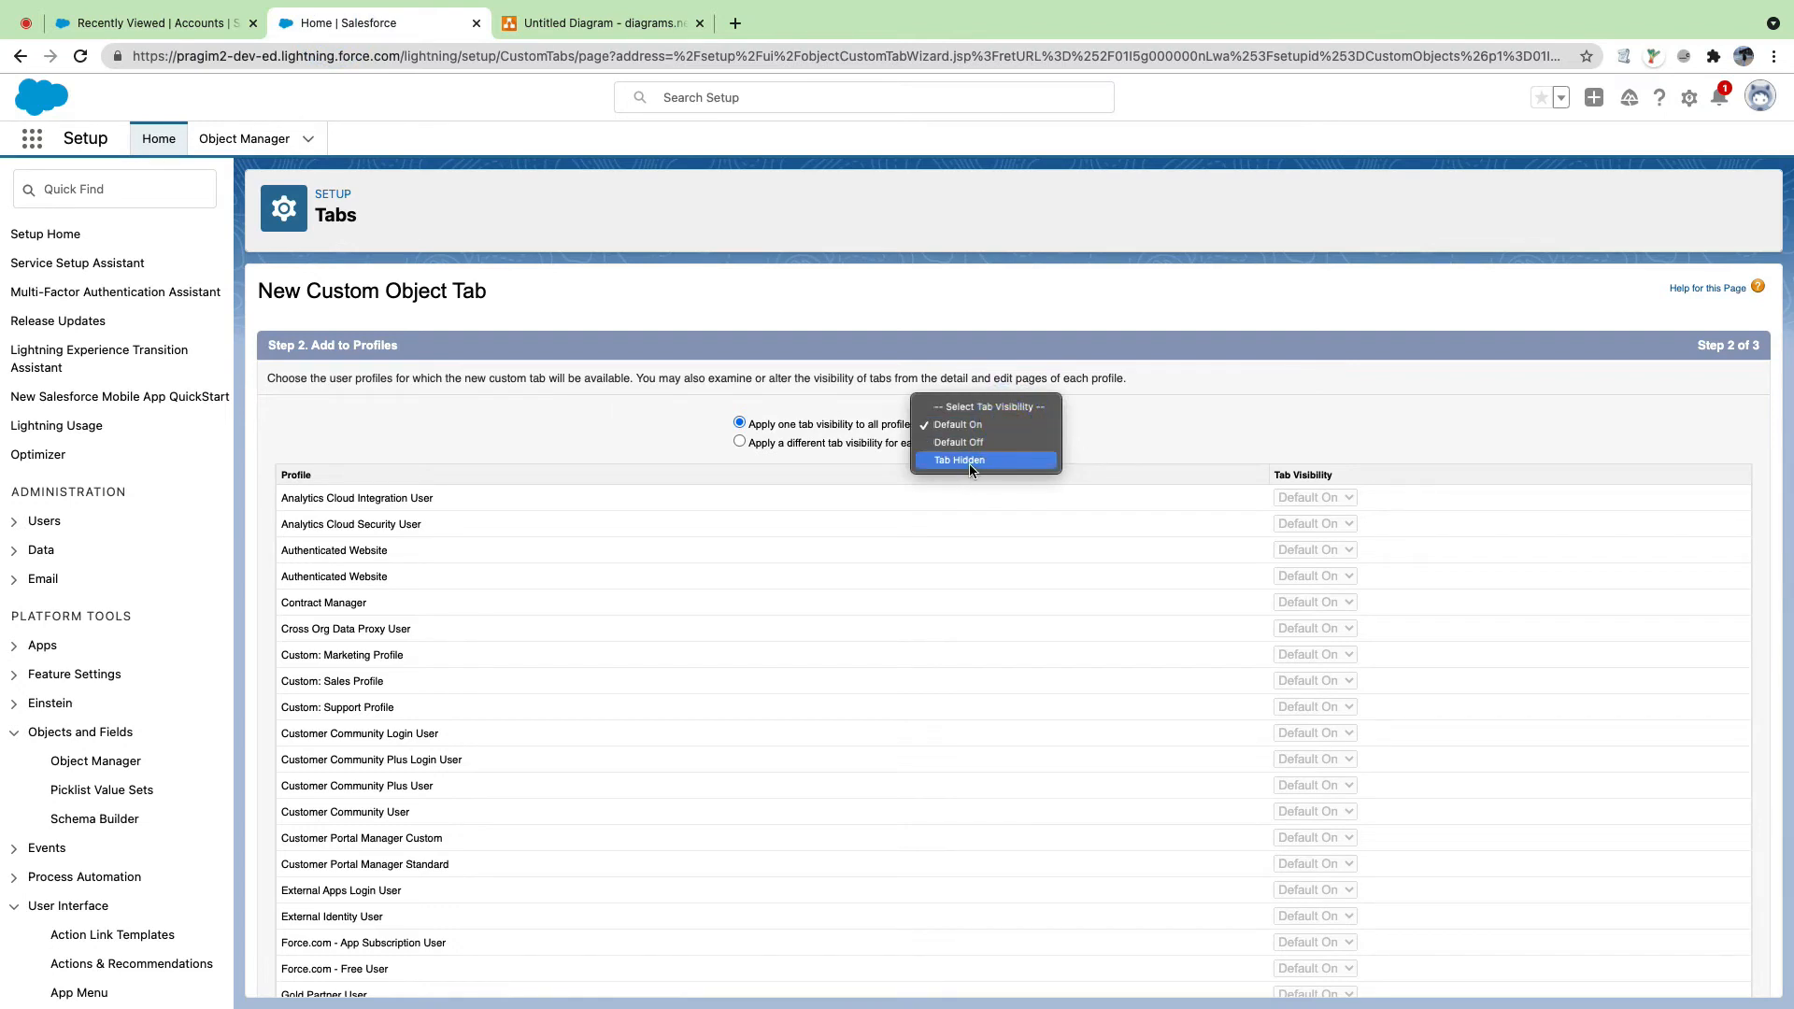
{"action": "left_click", "coordinate": [1137, 422]}
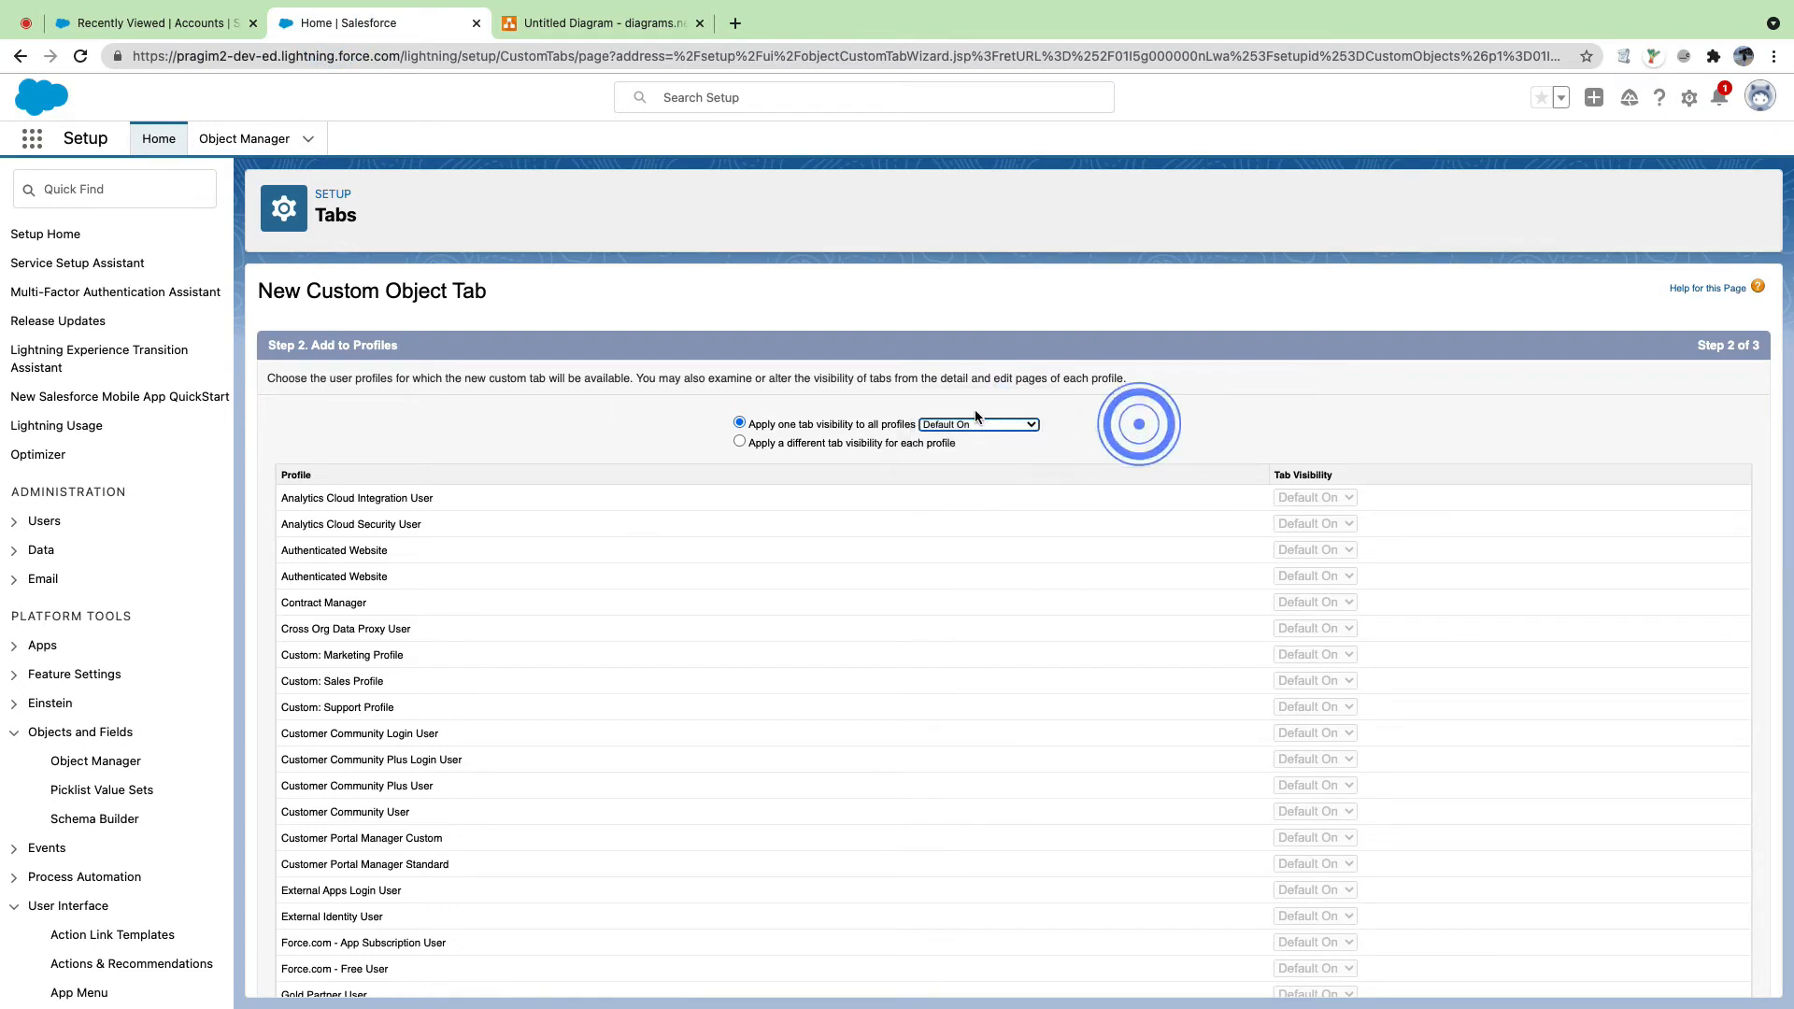
{"action": "scroll", "coordinate": [1182, 437], "scroll_direction": "down", "scroll_amount": 5}
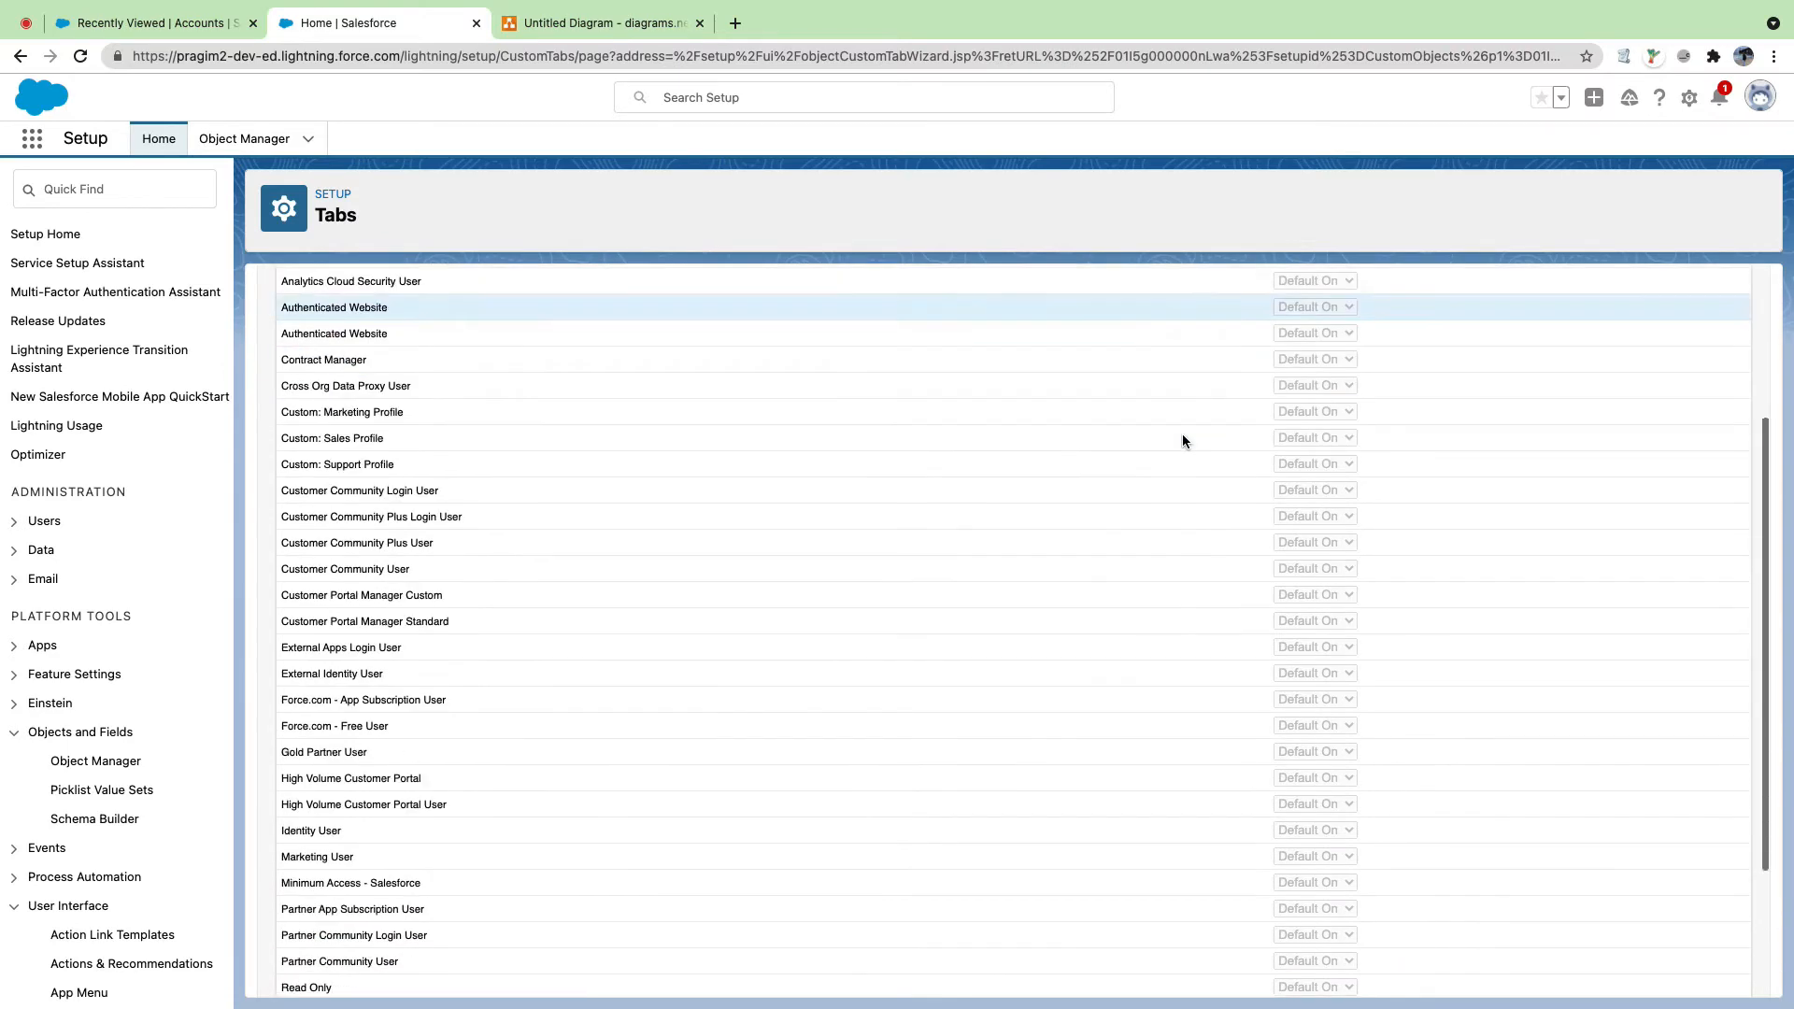
{"action": "left_click", "coordinate": [1706, 977]}
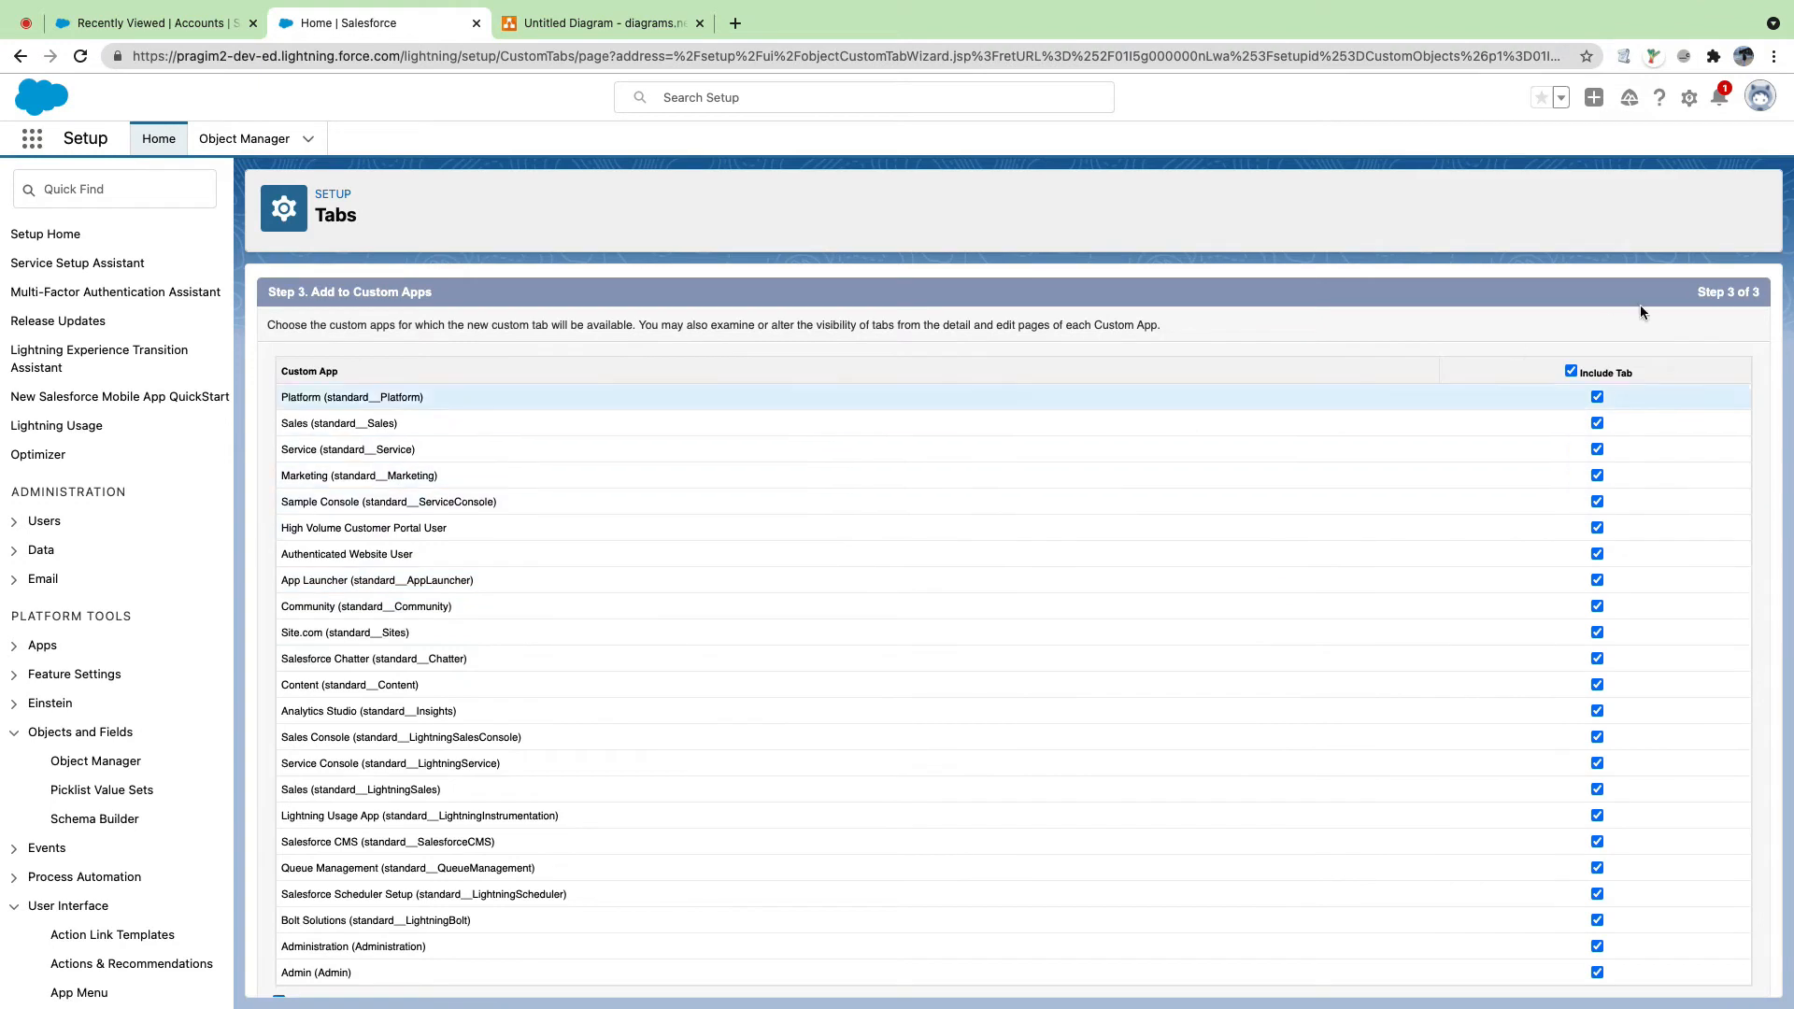
Step: Add the tab only to the Administration app and save it
{"action": "left_click", "coordinate": [1571, 371]}
{"action": "scroll", "coordinate": [1489, 493], "scroll_direction": "down", "scroll_amount": 1}
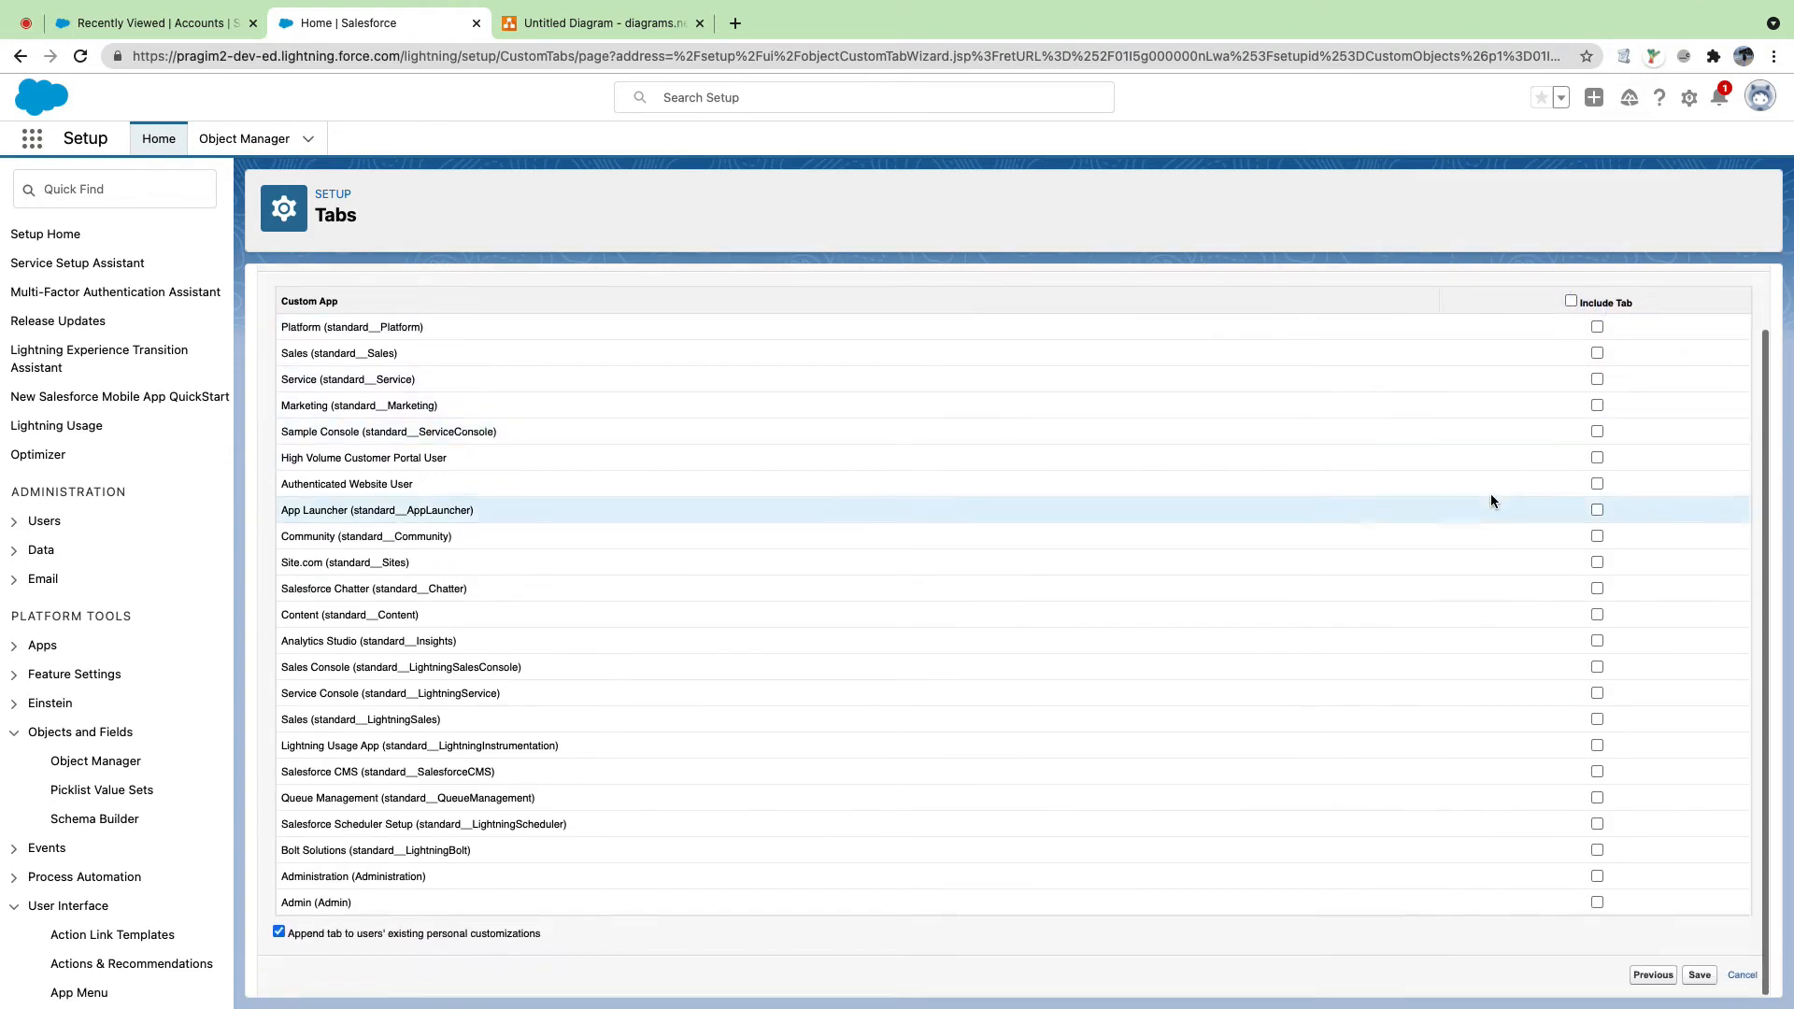
{"action": "left_click", "coordinate": [1598, 877]}
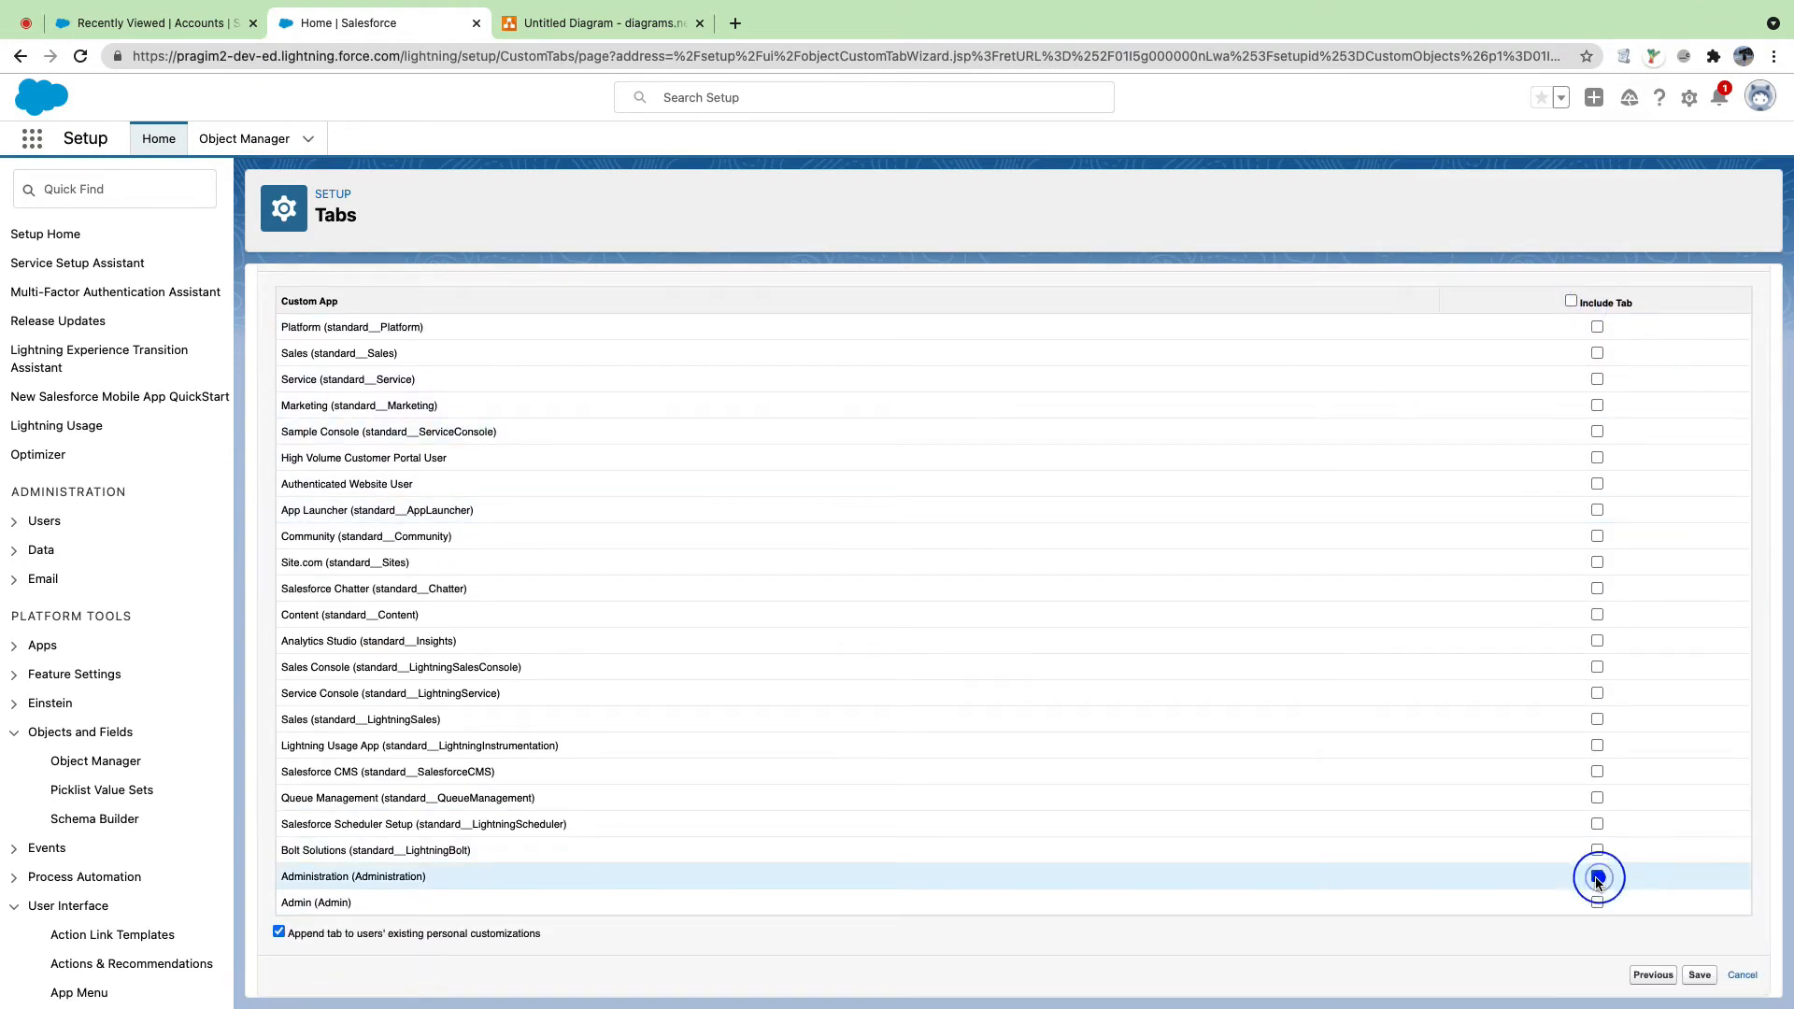
{"action": "left_click", "coordinate": [1697, 976]}
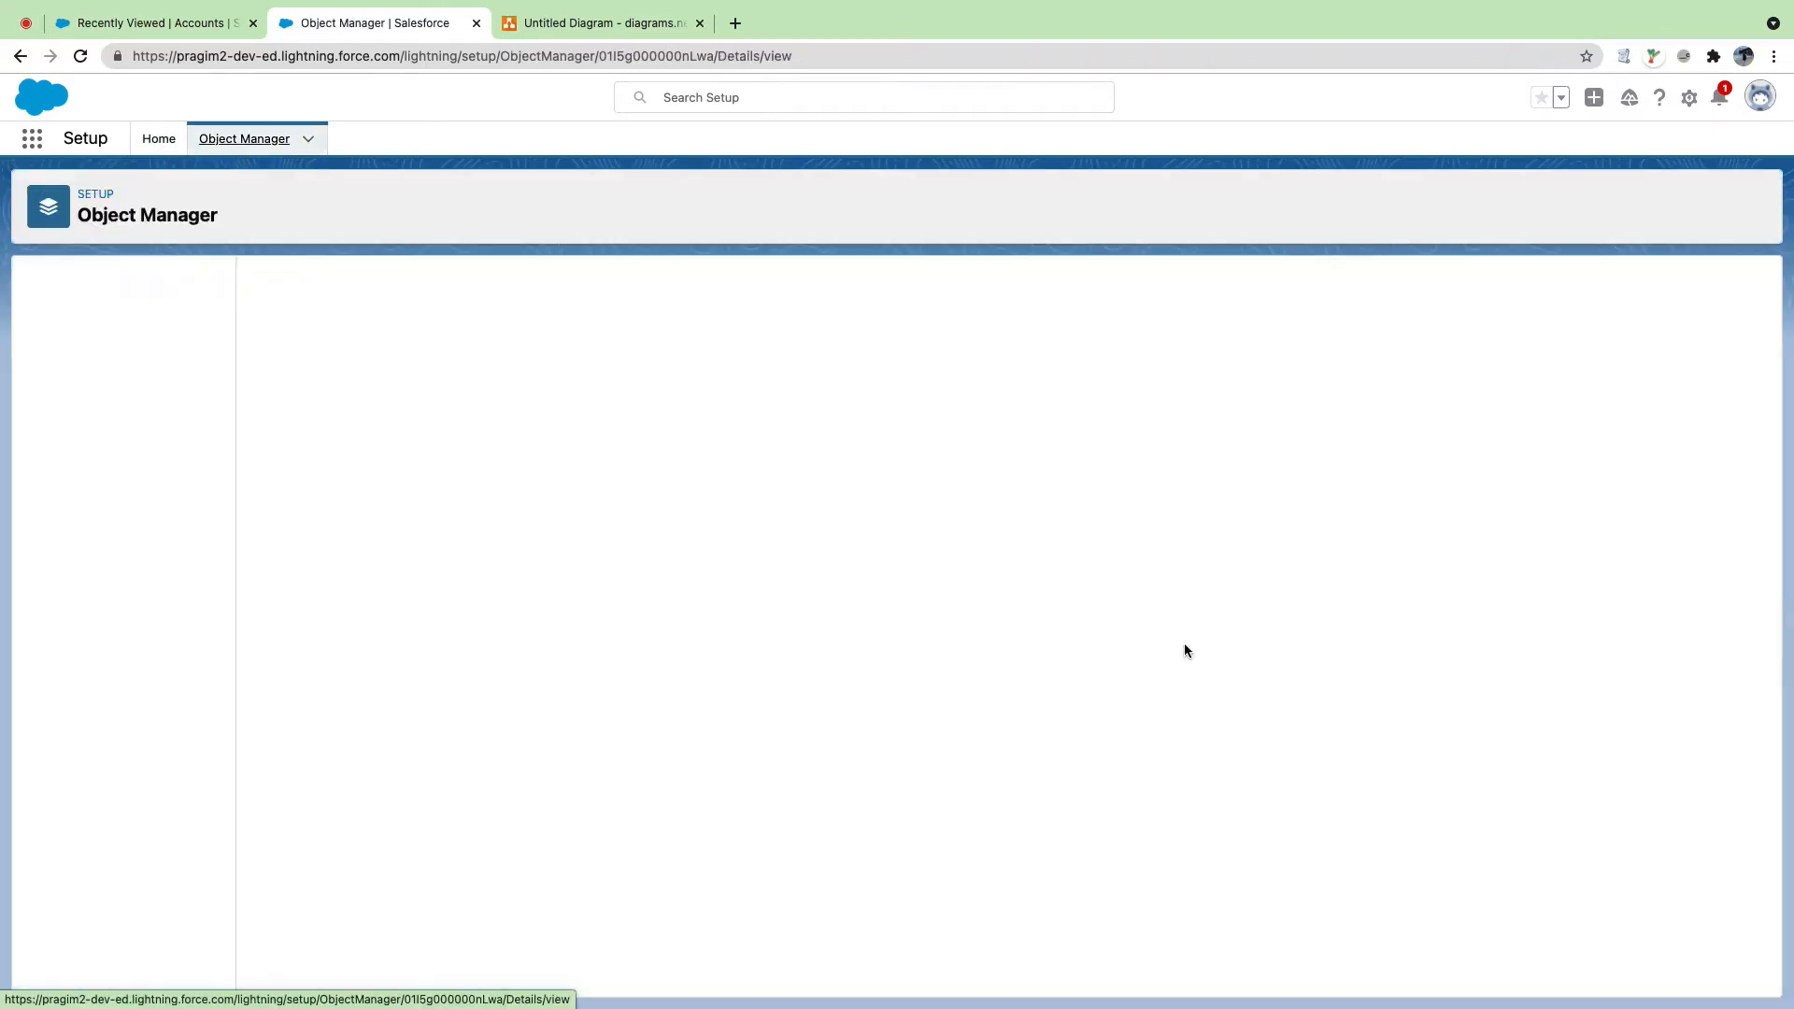
Step: Reload the Accounts page and switch to the Sales app
{"action": "left_click", "coordinate": [104, 21]}
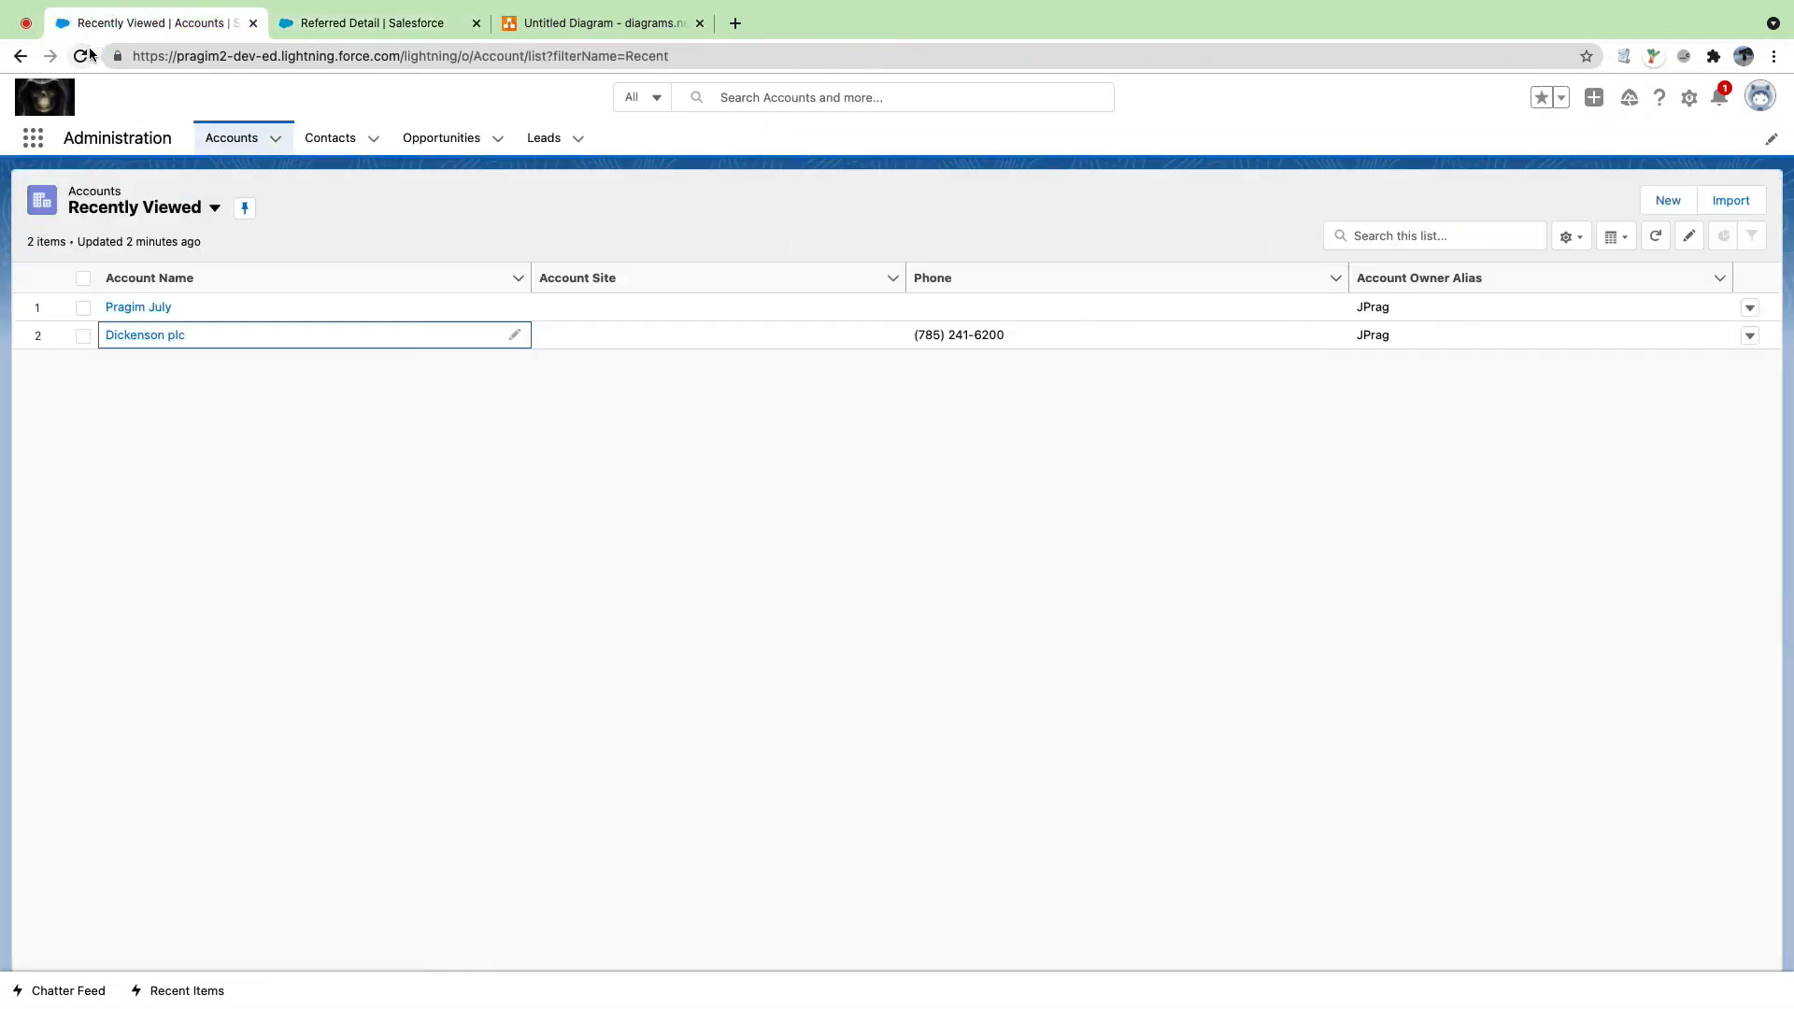
{"action": "left_click", "coordinate": [82, 55]}
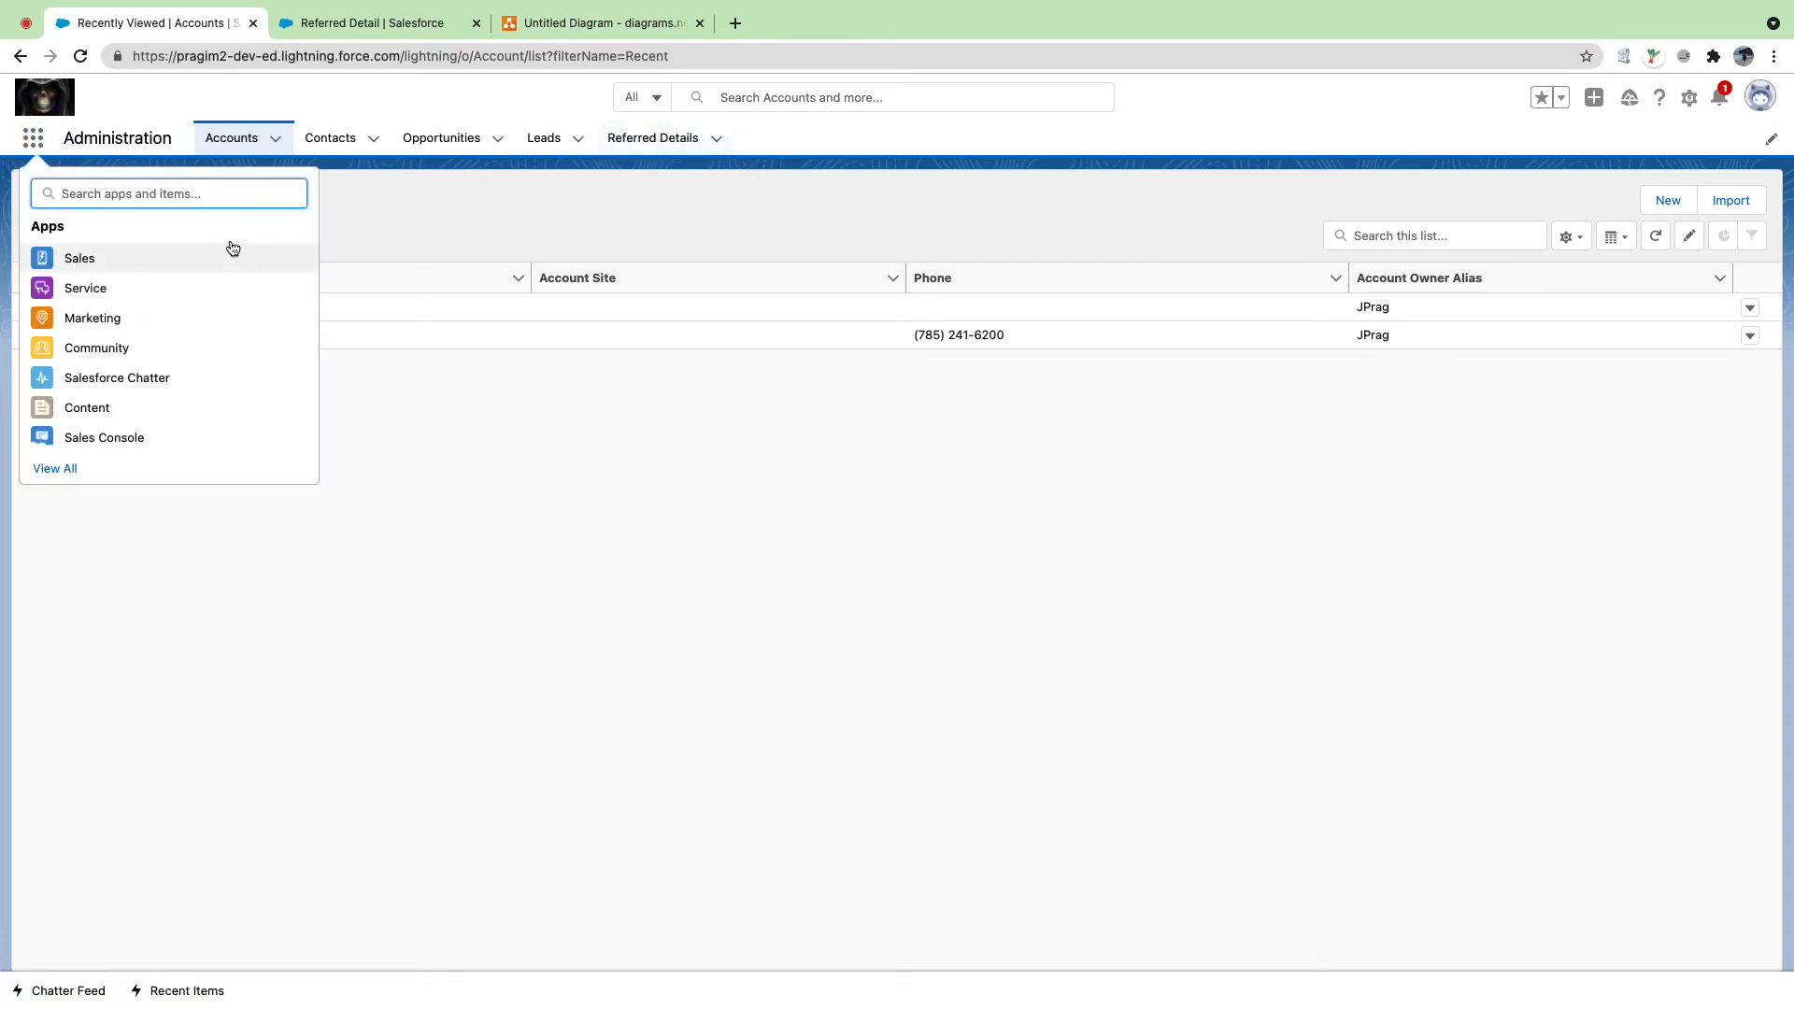
{"action": "left_click", "coordinate": [185, 193]}
{"action": "type", "text": "sales"}
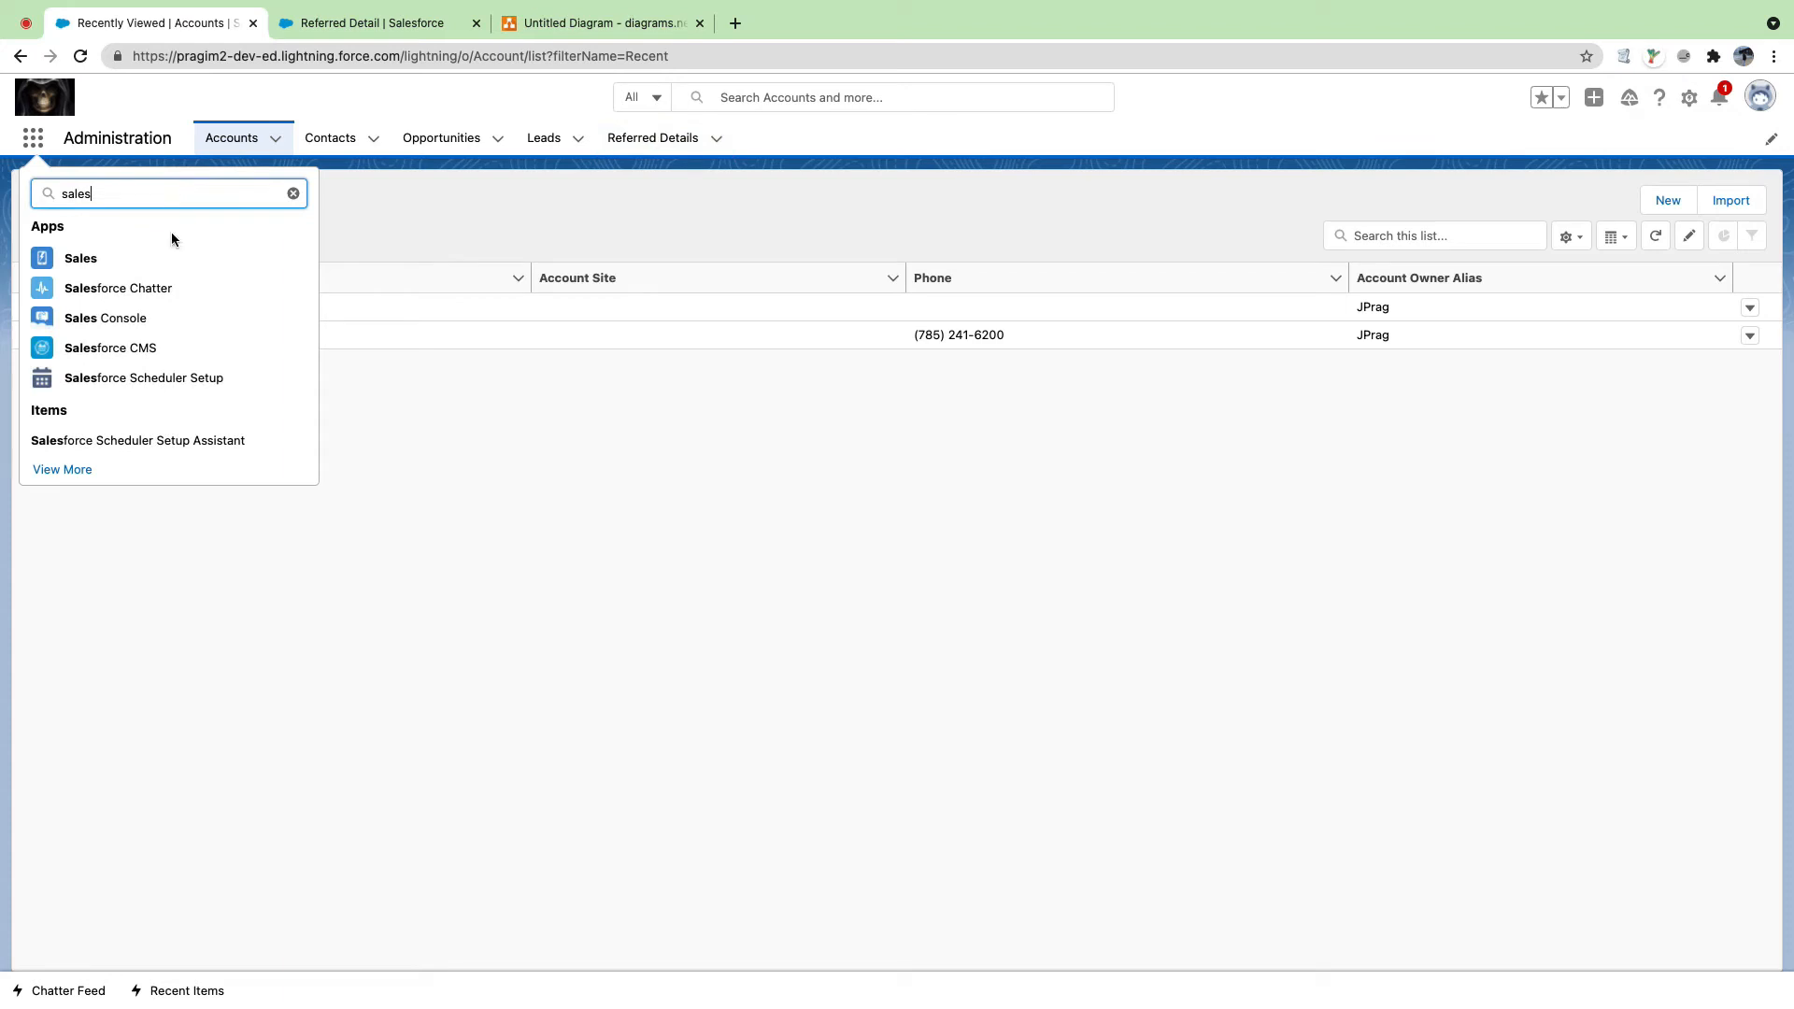
{"action": "left_click", "coordinate": [89, 265]}
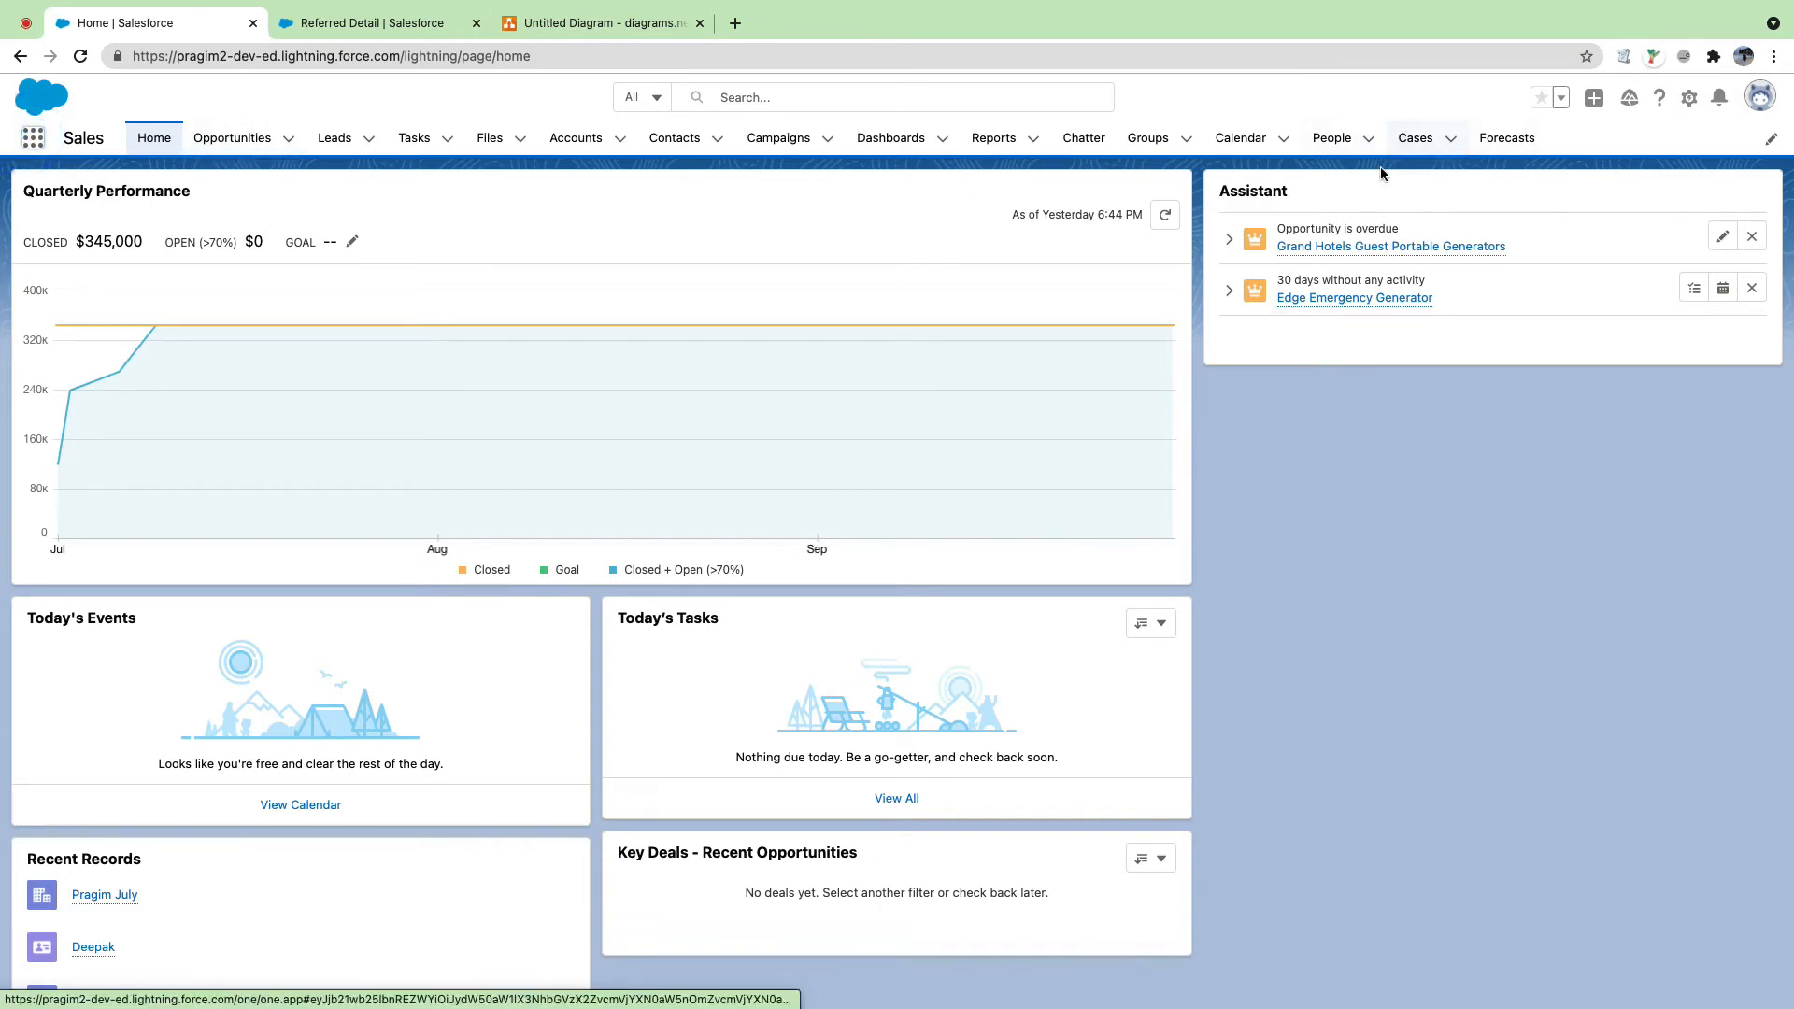
Step: Search 'ref' in the App Launcher's full item list and open Referred Details
{"action": "left_click", "coordinate": [32, 137]}
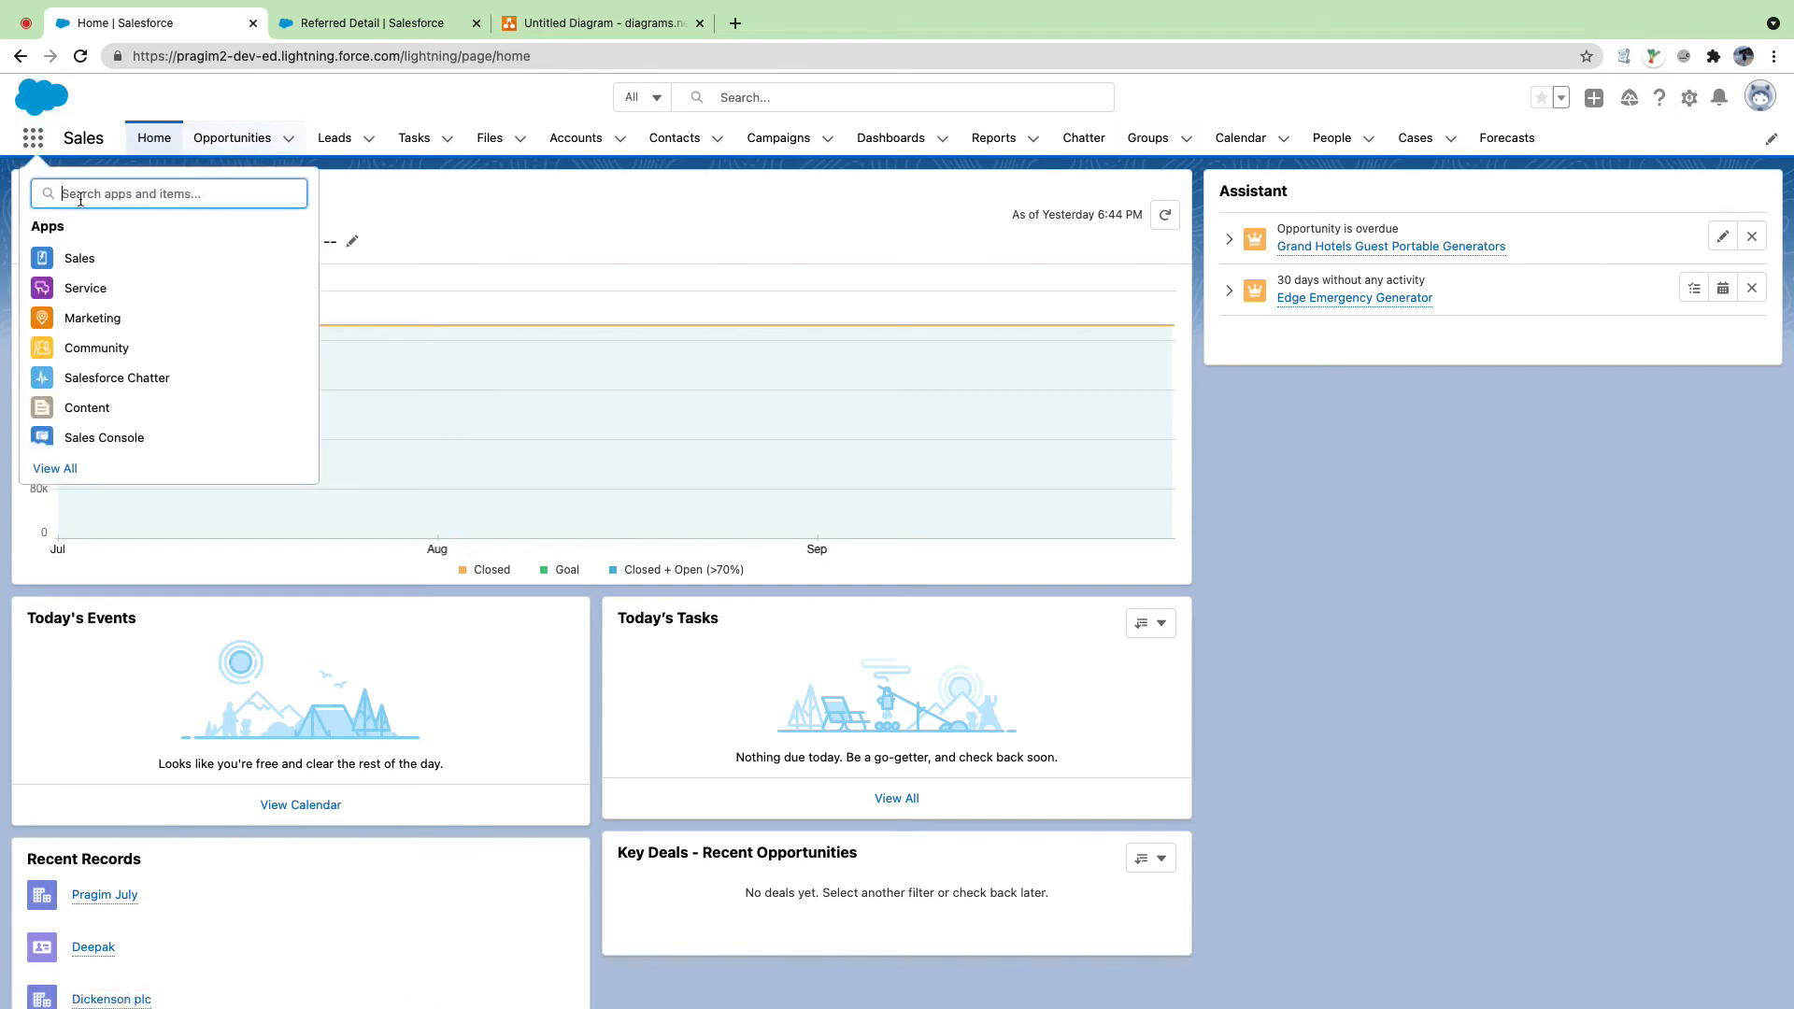
{"action": "left_click", "coordinate": [56, 469]}
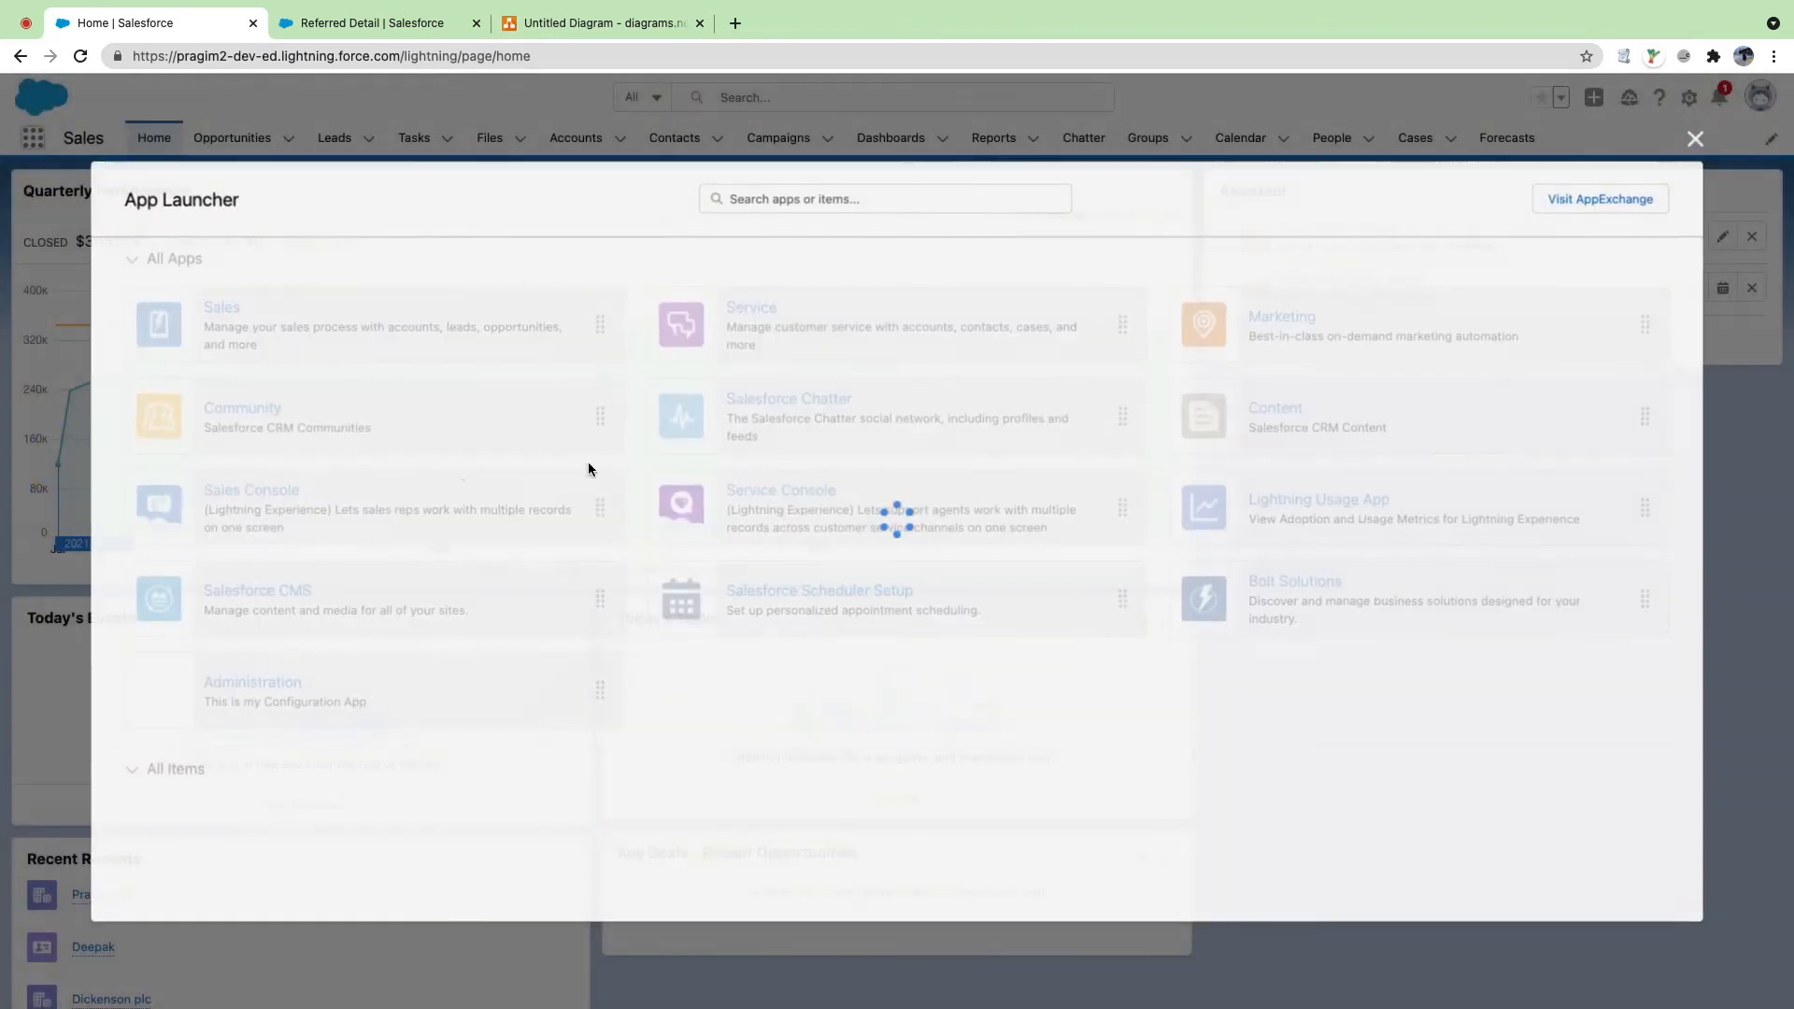
{"action": "scroll", "coordinate": [376, 725], "scroll_direction": "down", "scroll_amount": 5}
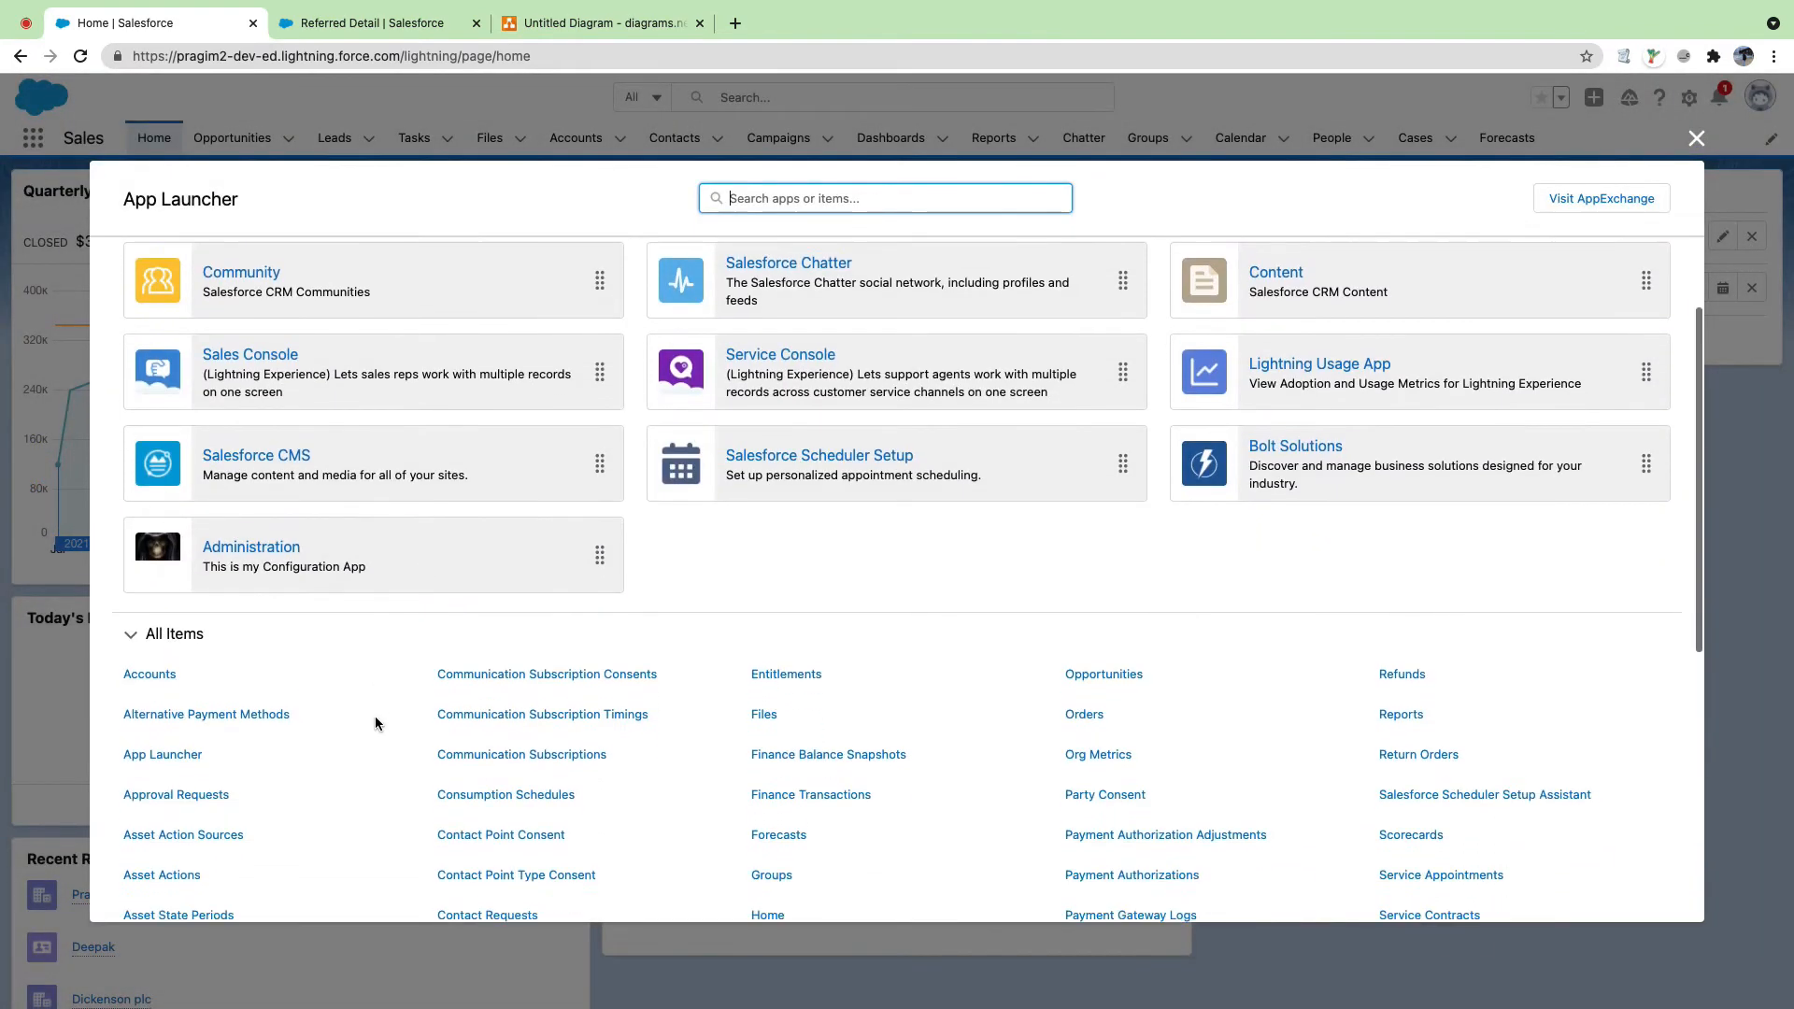
{"action": "left_click", "coordinate": [762, 199]}
{"action": "type", "text": "reff"}
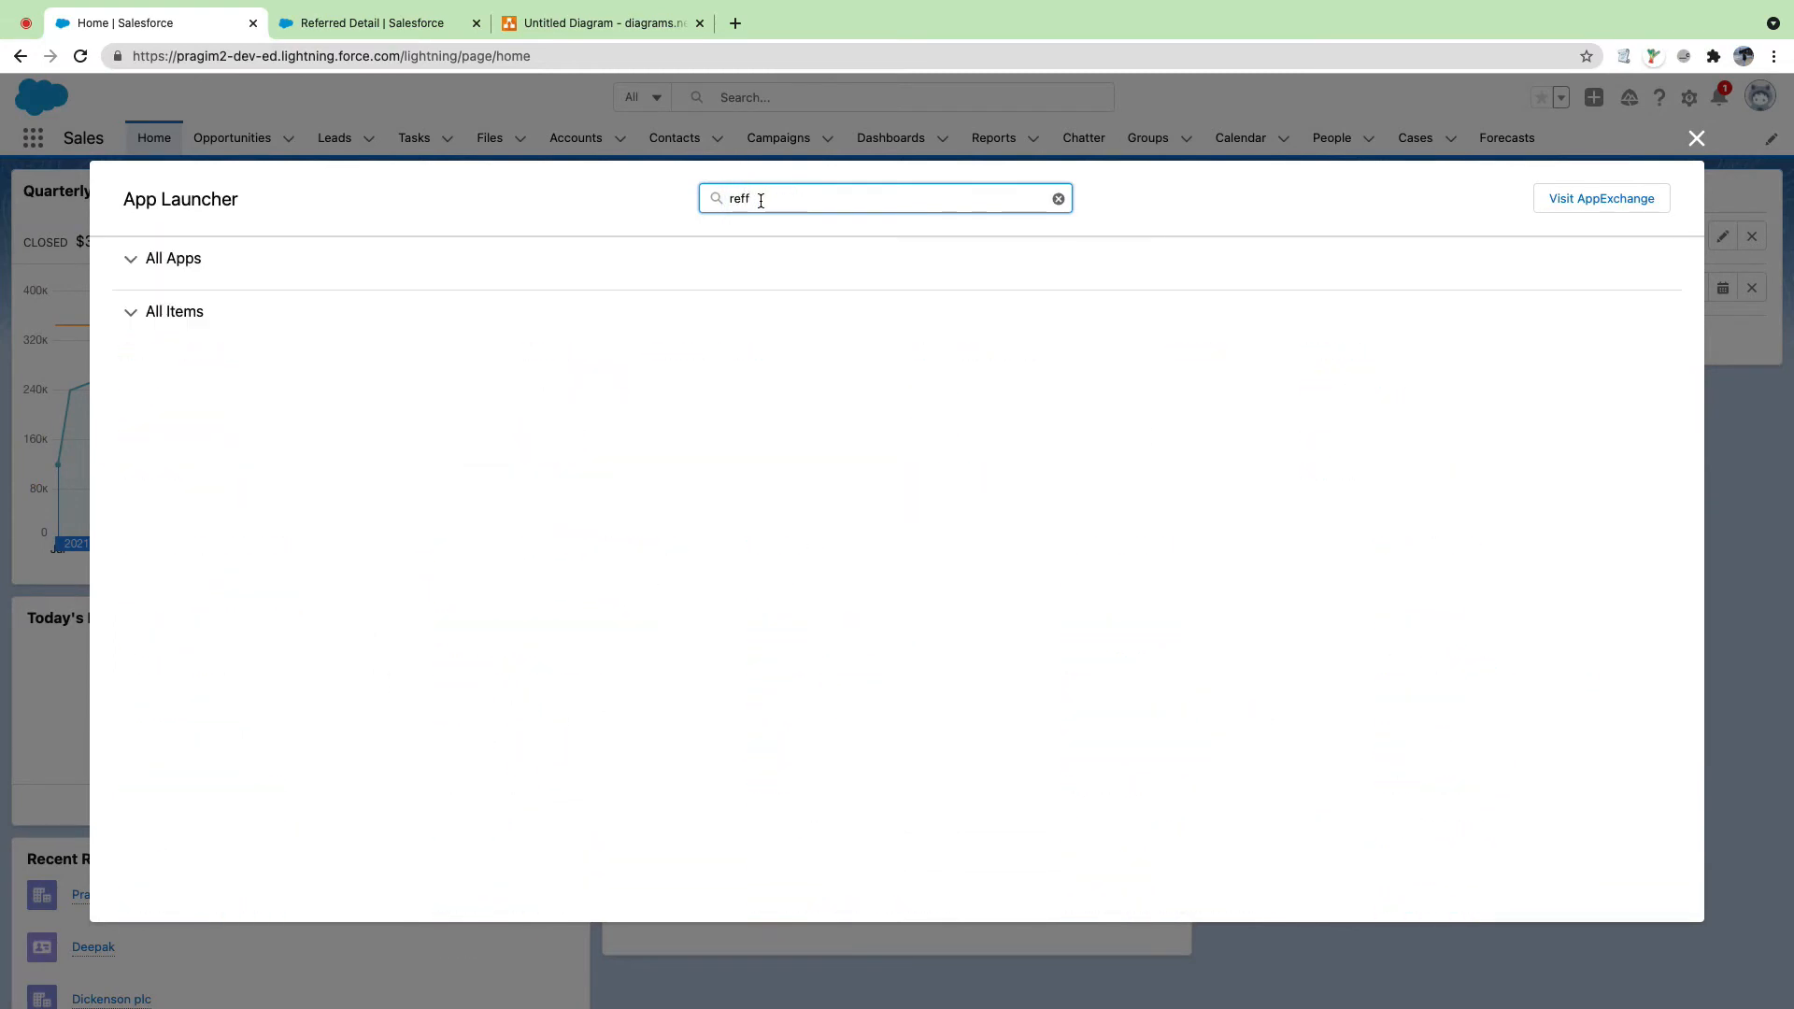
{"action": "key", "text": "BackSpace"}
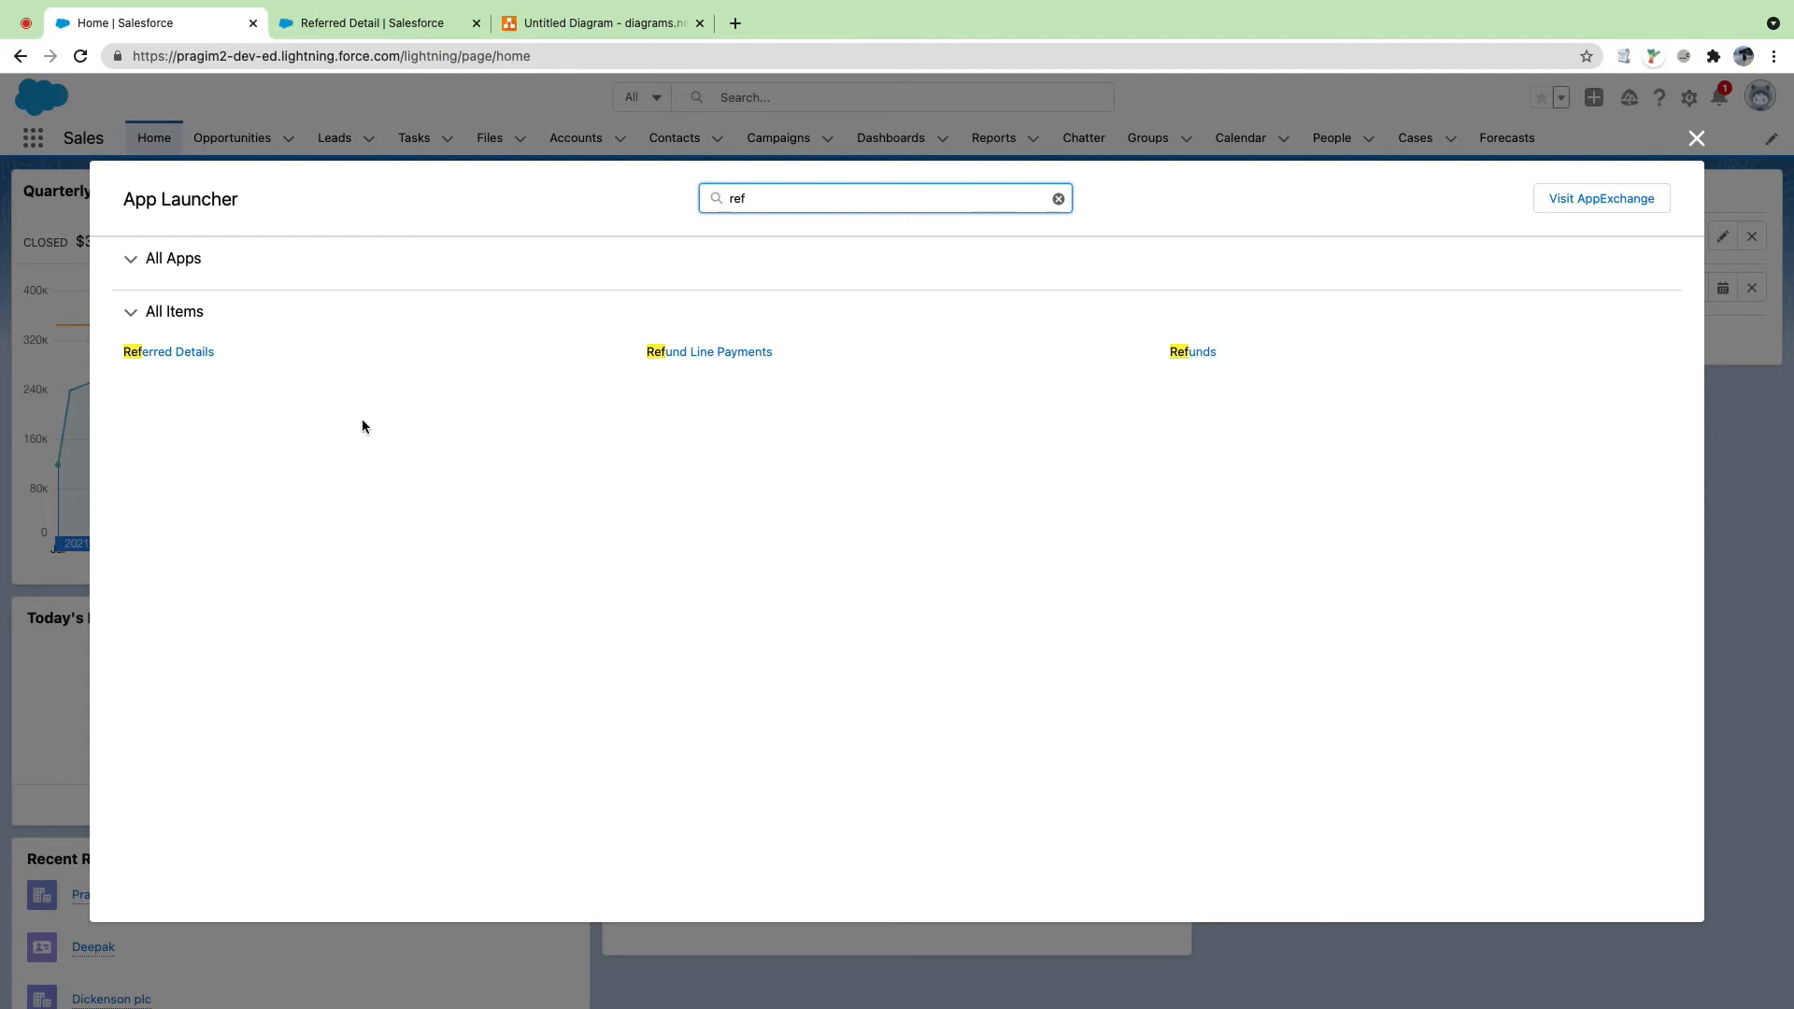
{"action": "left_click", "coordinate": [195, 359]}
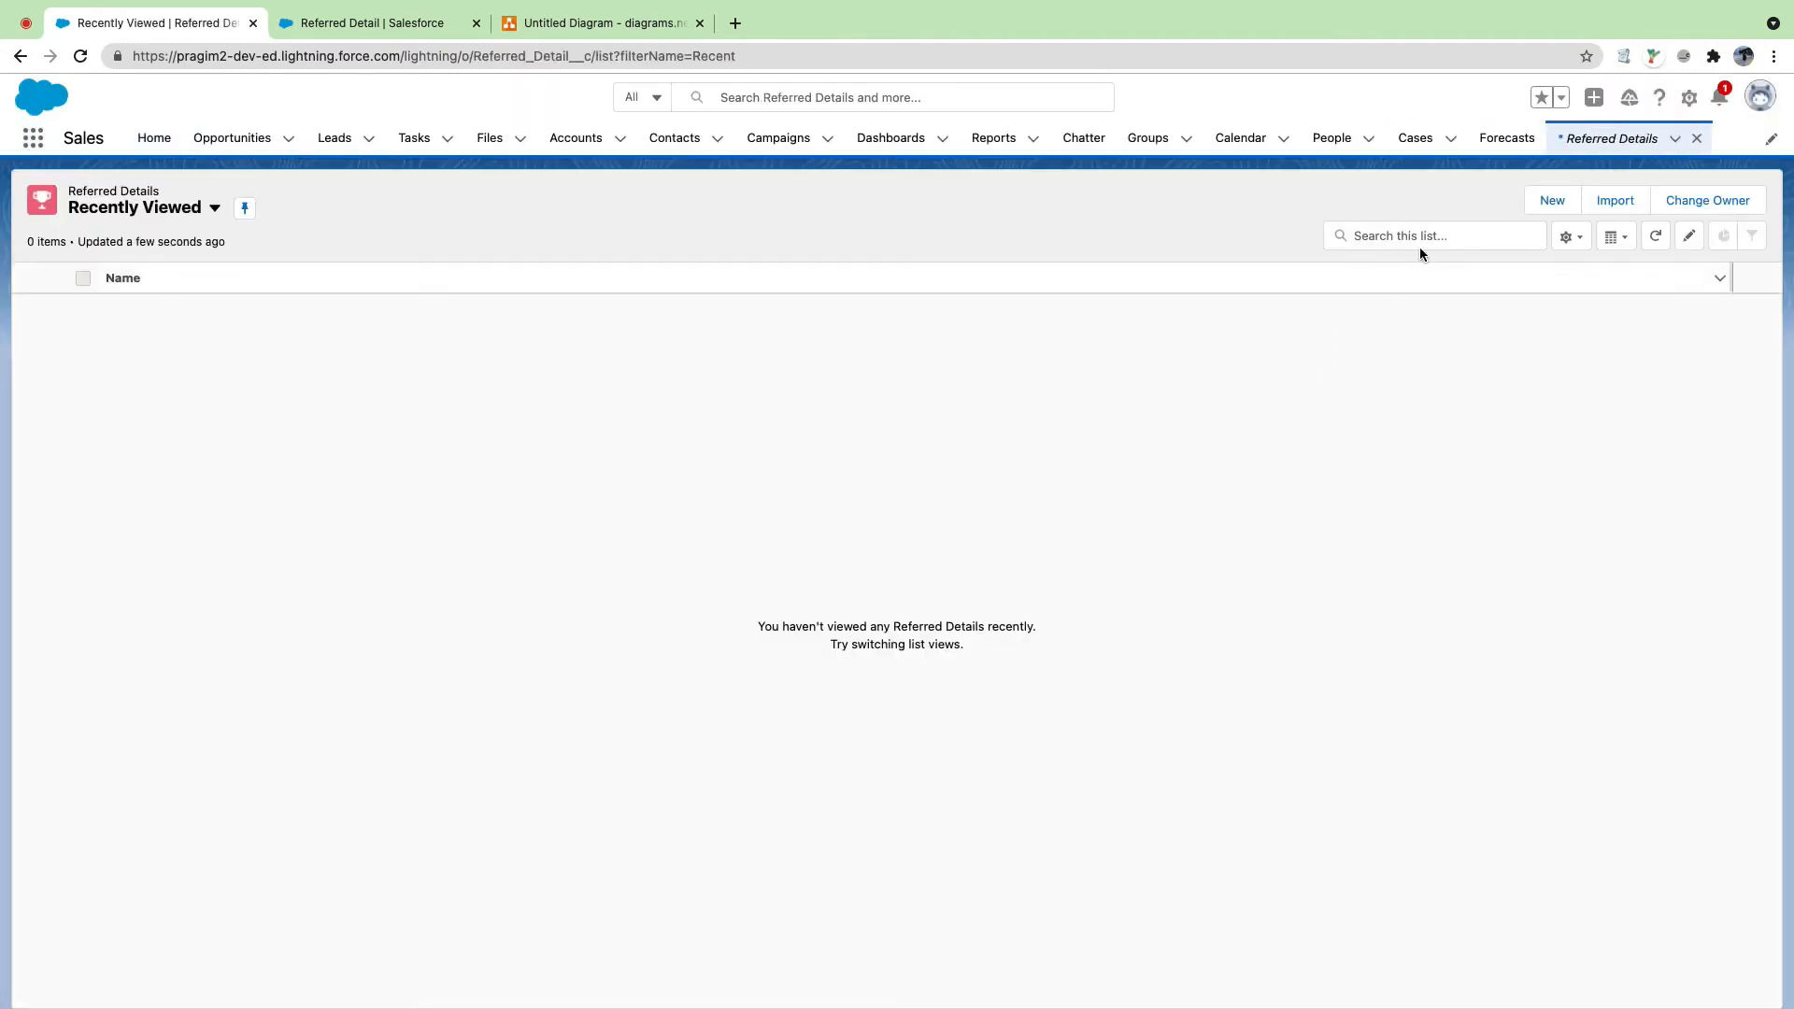
Step: Open Administration via the App Launcher ('admi'), go to its Referred Details tab and click New
{"action": "left_click", "coordinate": [31, 138]}
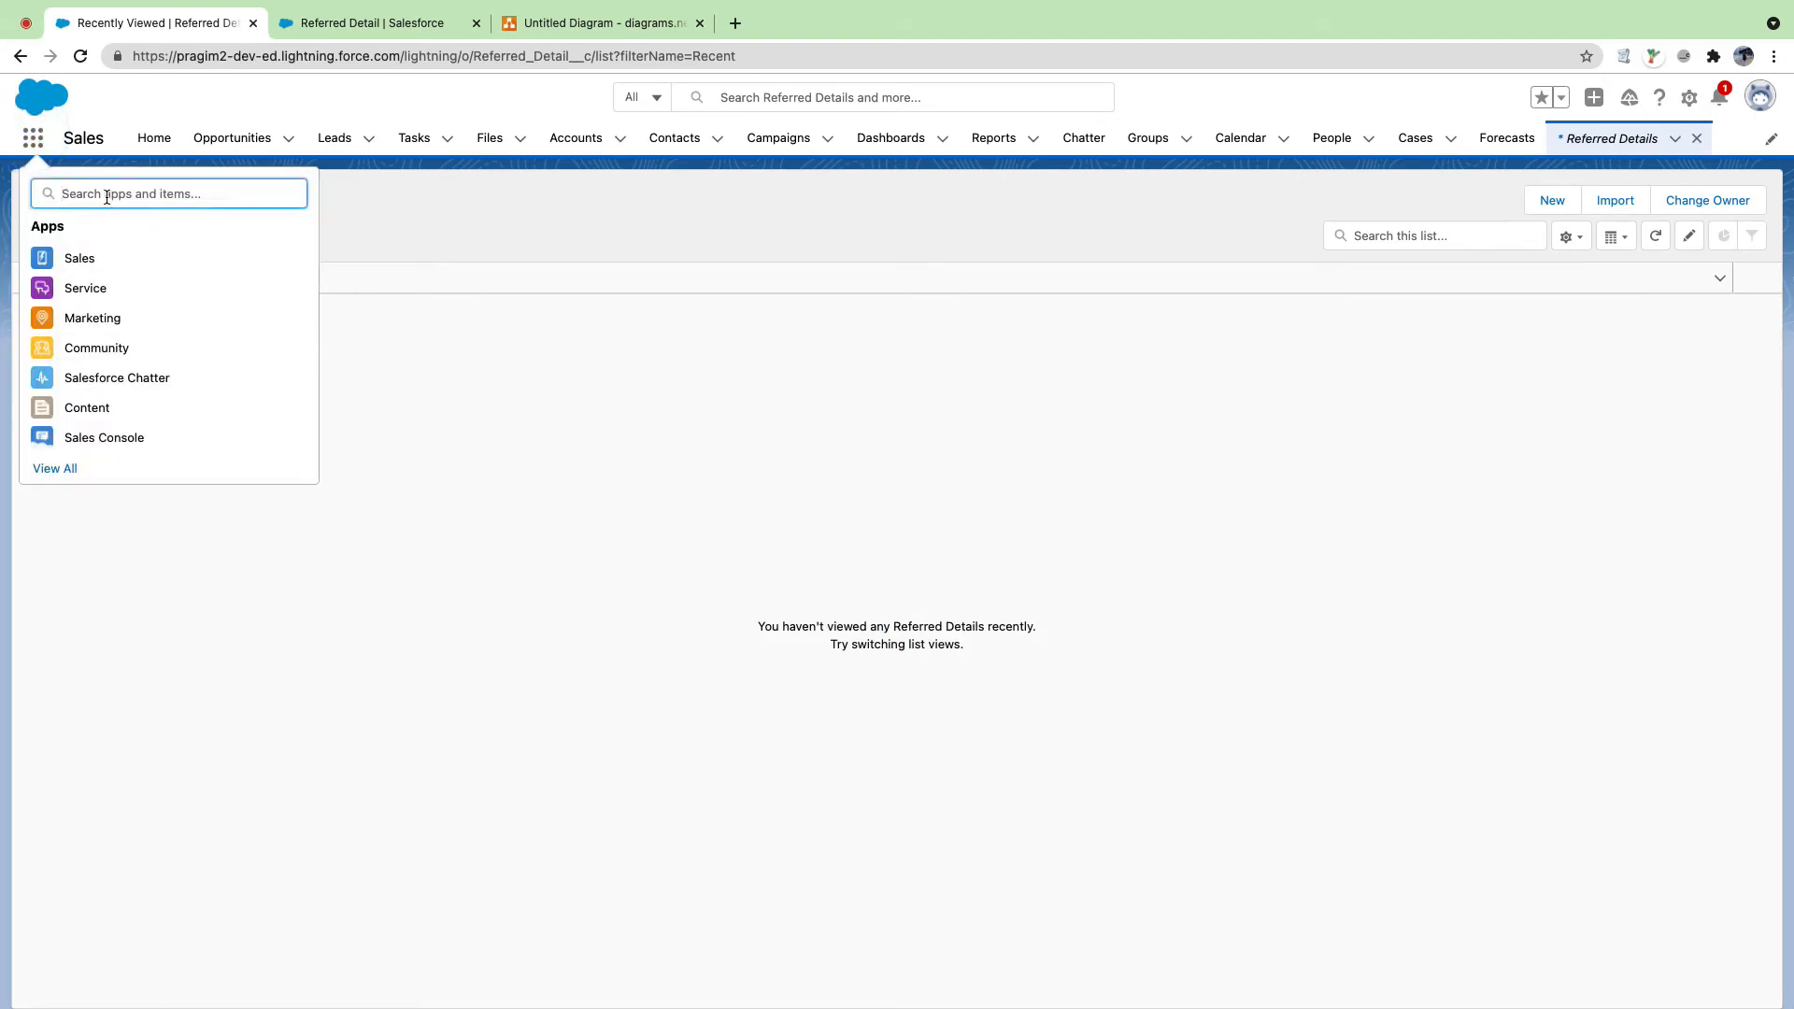
{"action": "type", "text": "admi"}
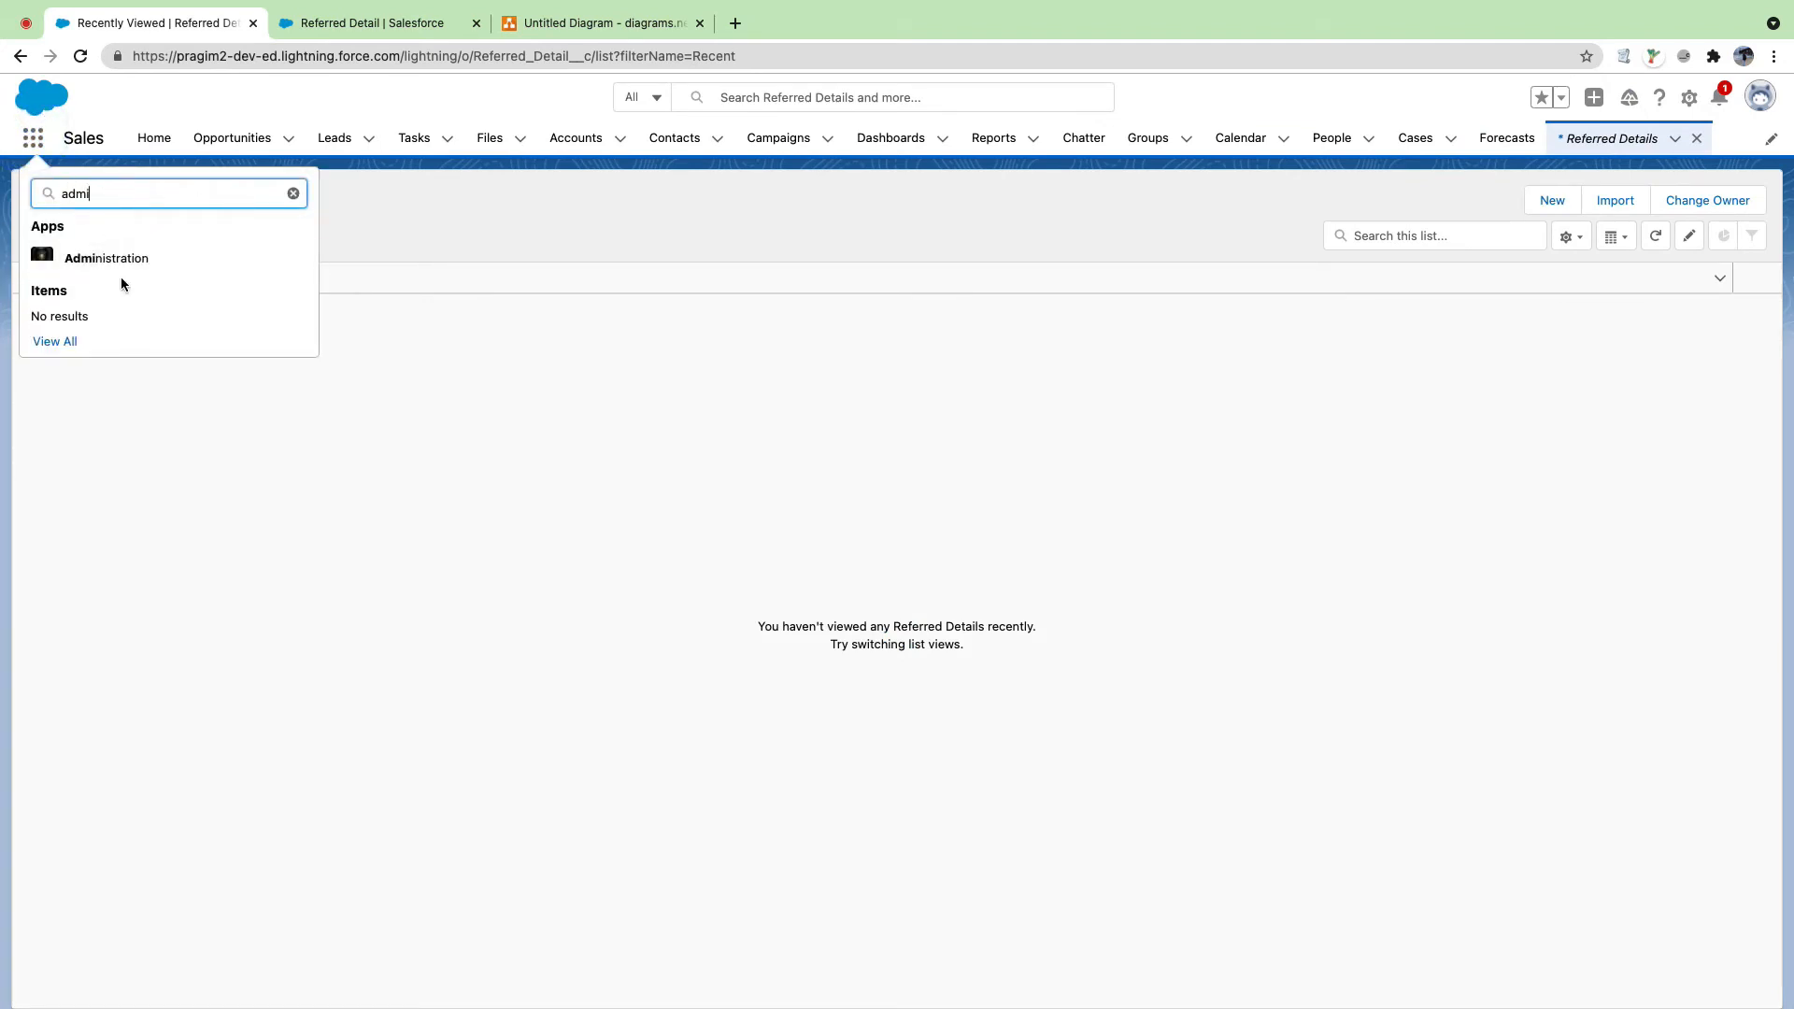
{"action": "left_click", "coordinate": [114, 258]}
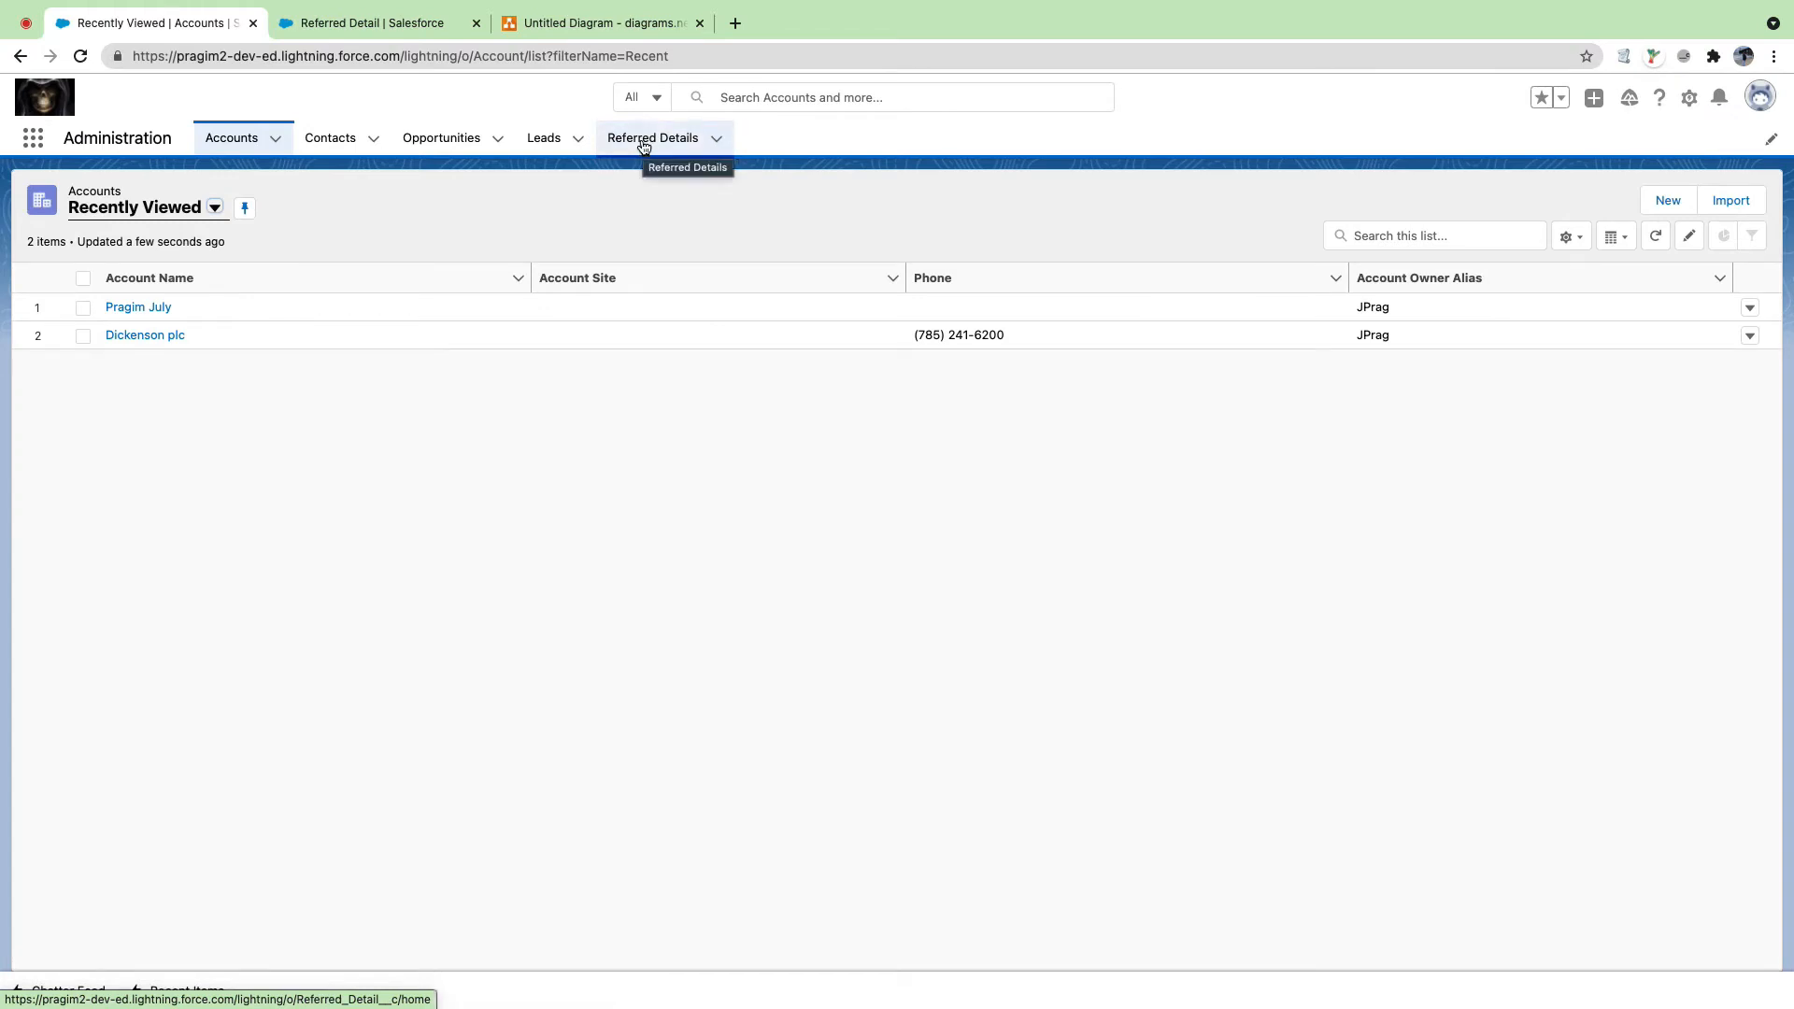
{"action": "left_click", "coordinate": [643, 142]}
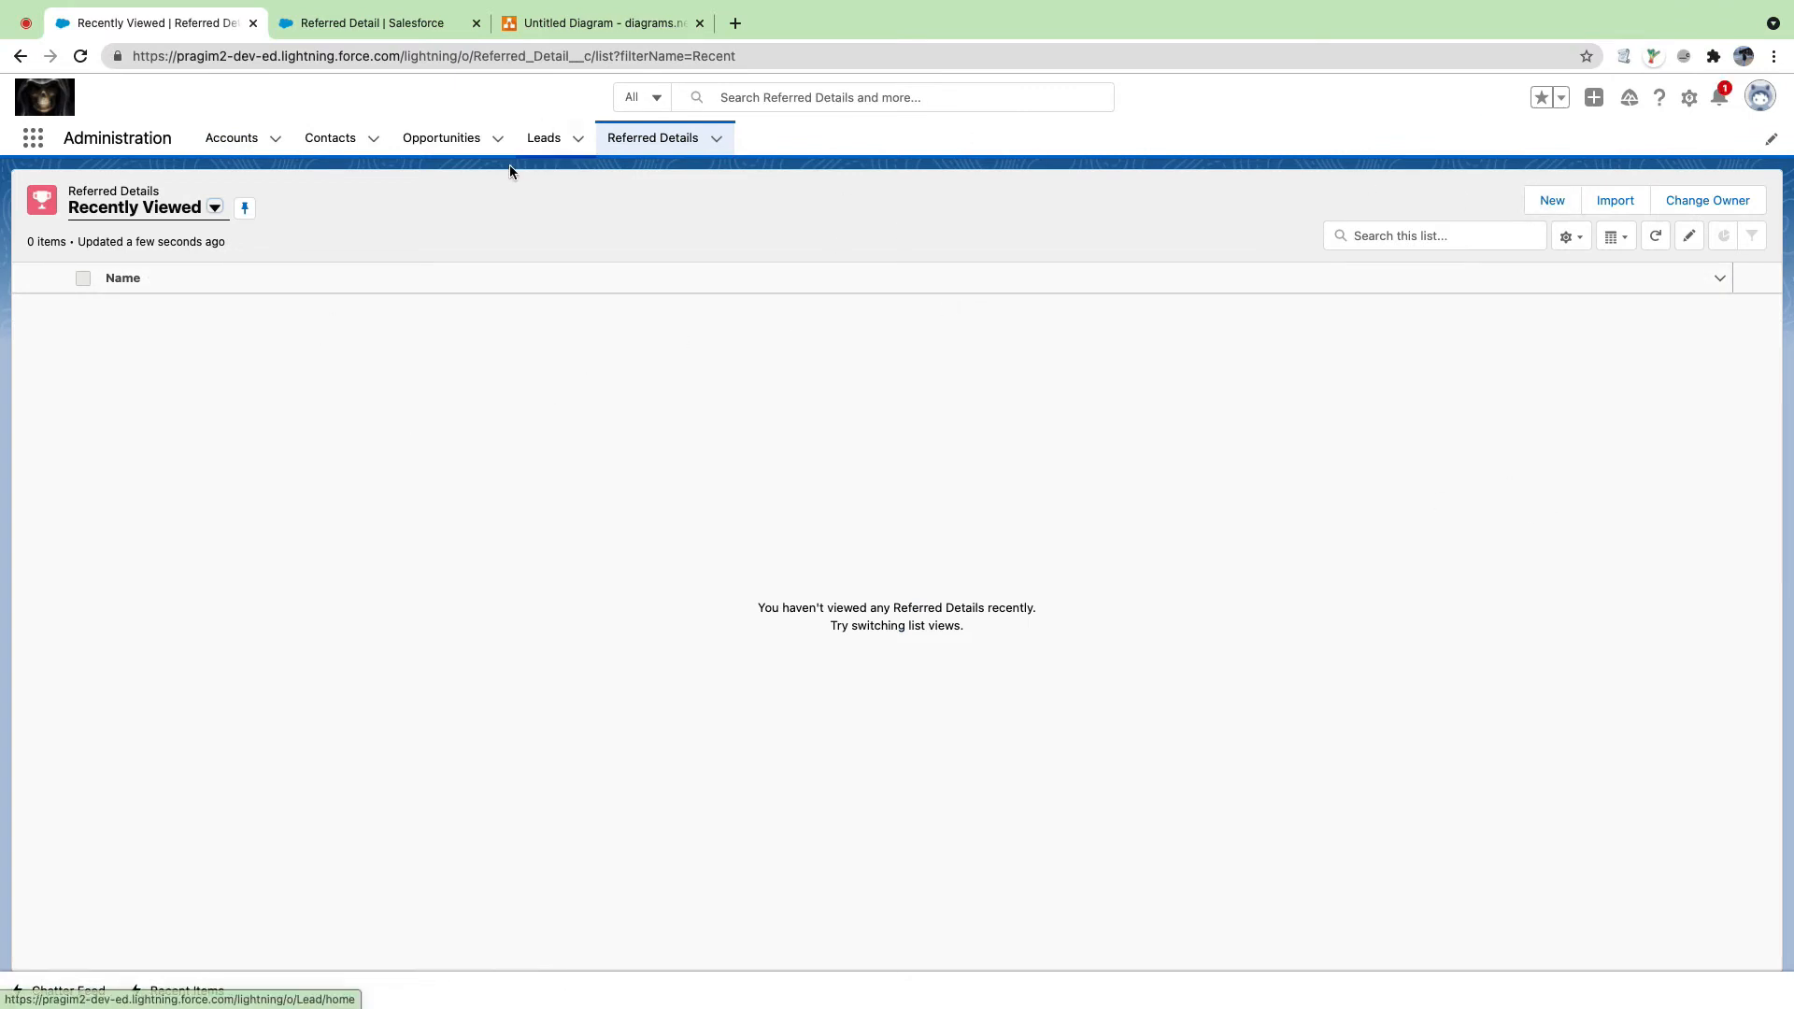
{"action": "left_click", "coordinate": [1553, 203]}
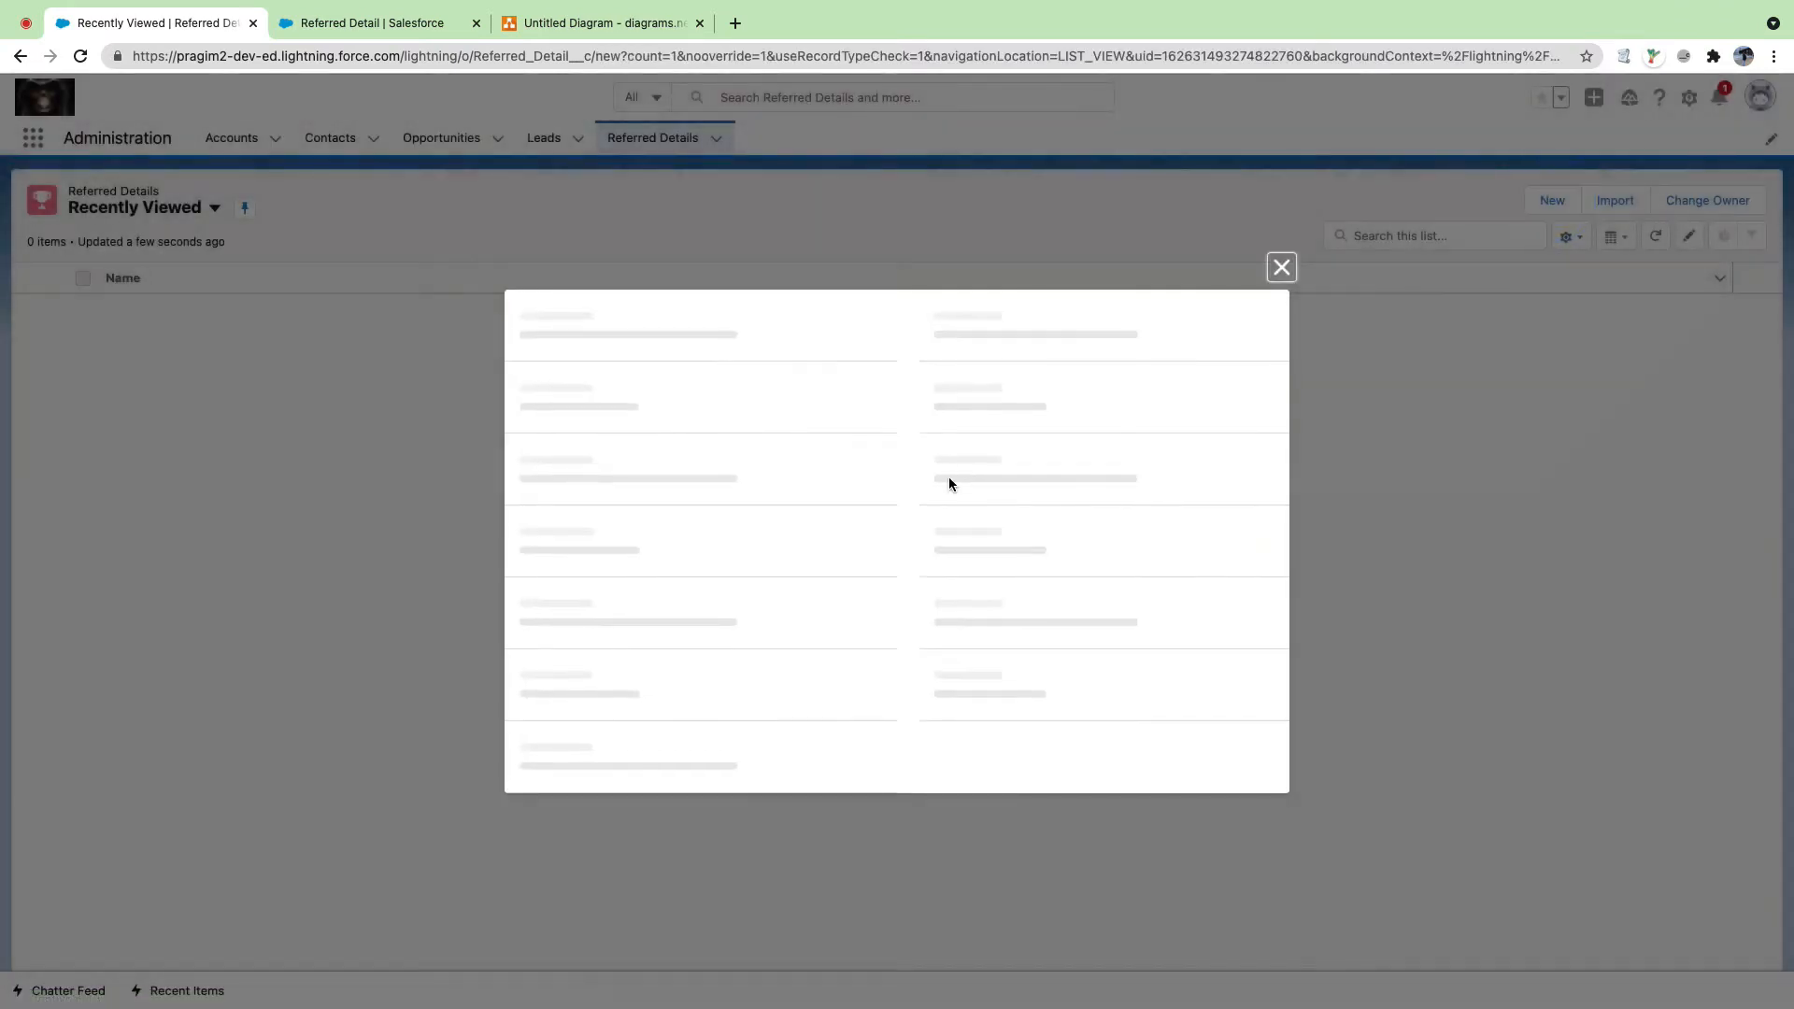
Step: Point out the required Name field, close the new-record form and go to the Referred Detail setup page
{"action": "left_click", "coordinate": [547, 529]}
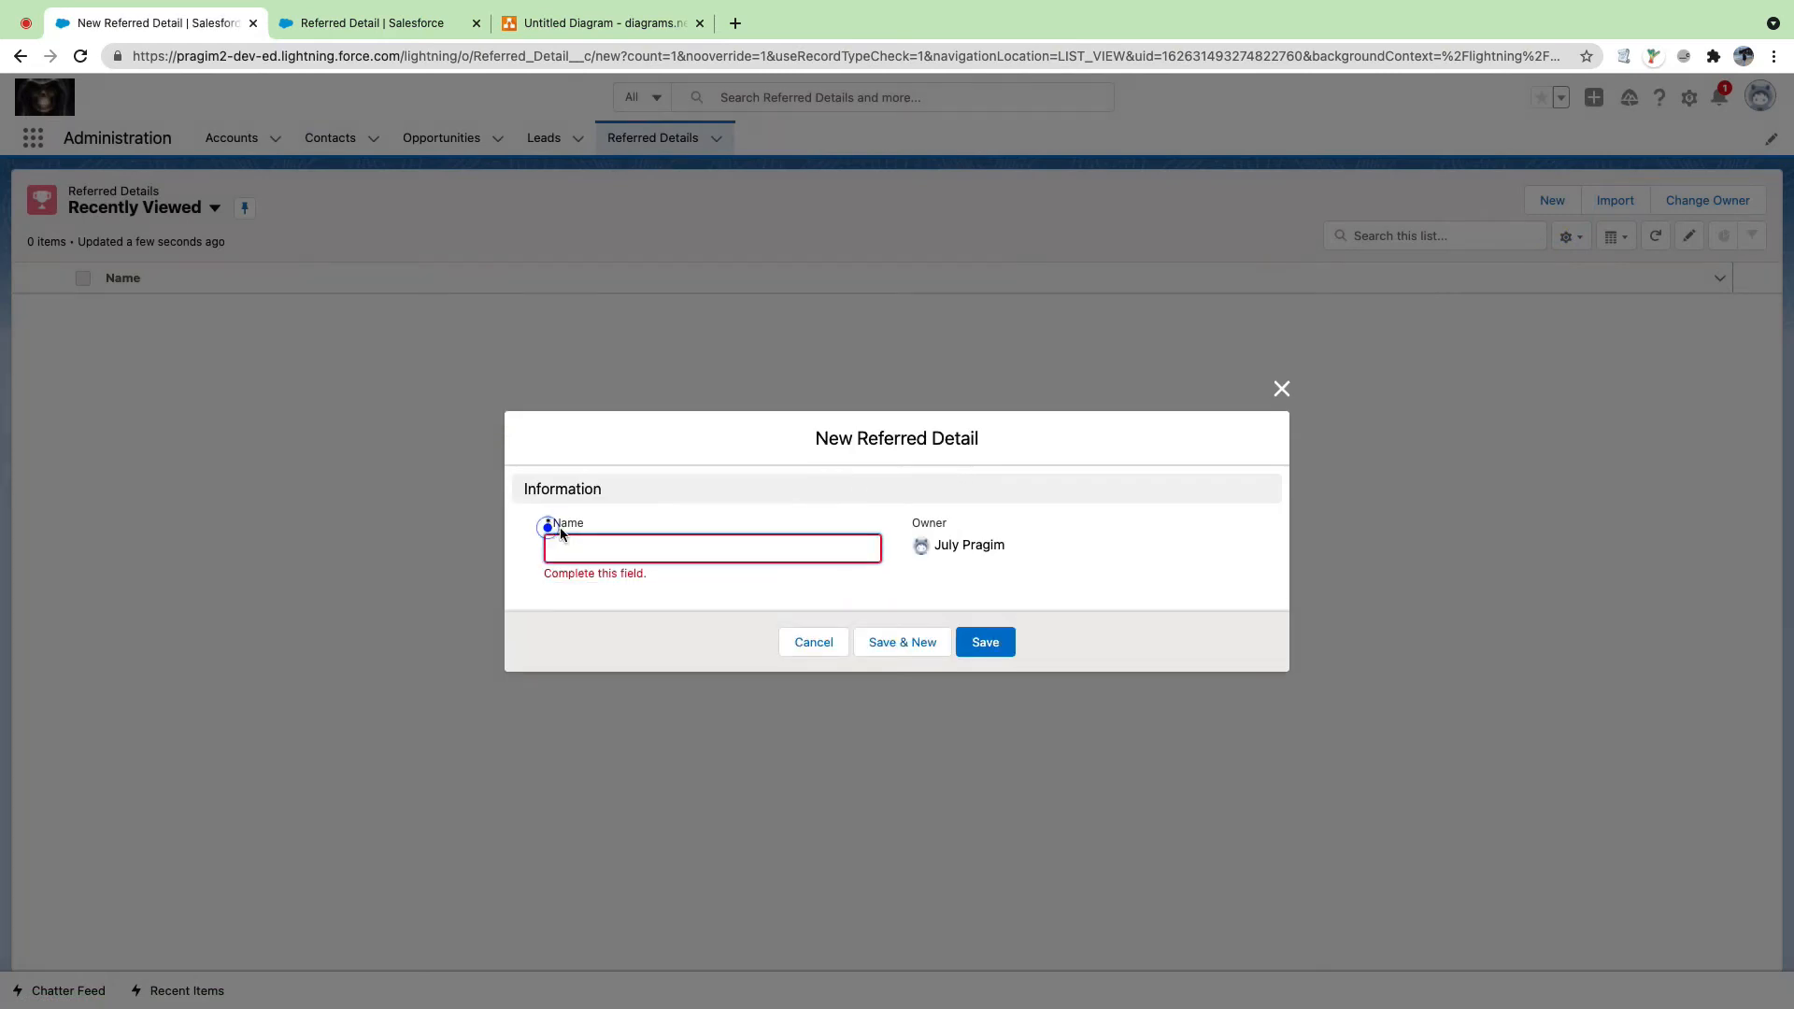
{"action": "left_click_drag", "start_coordinate": [559, 530], "coordinate": [553, 530]}
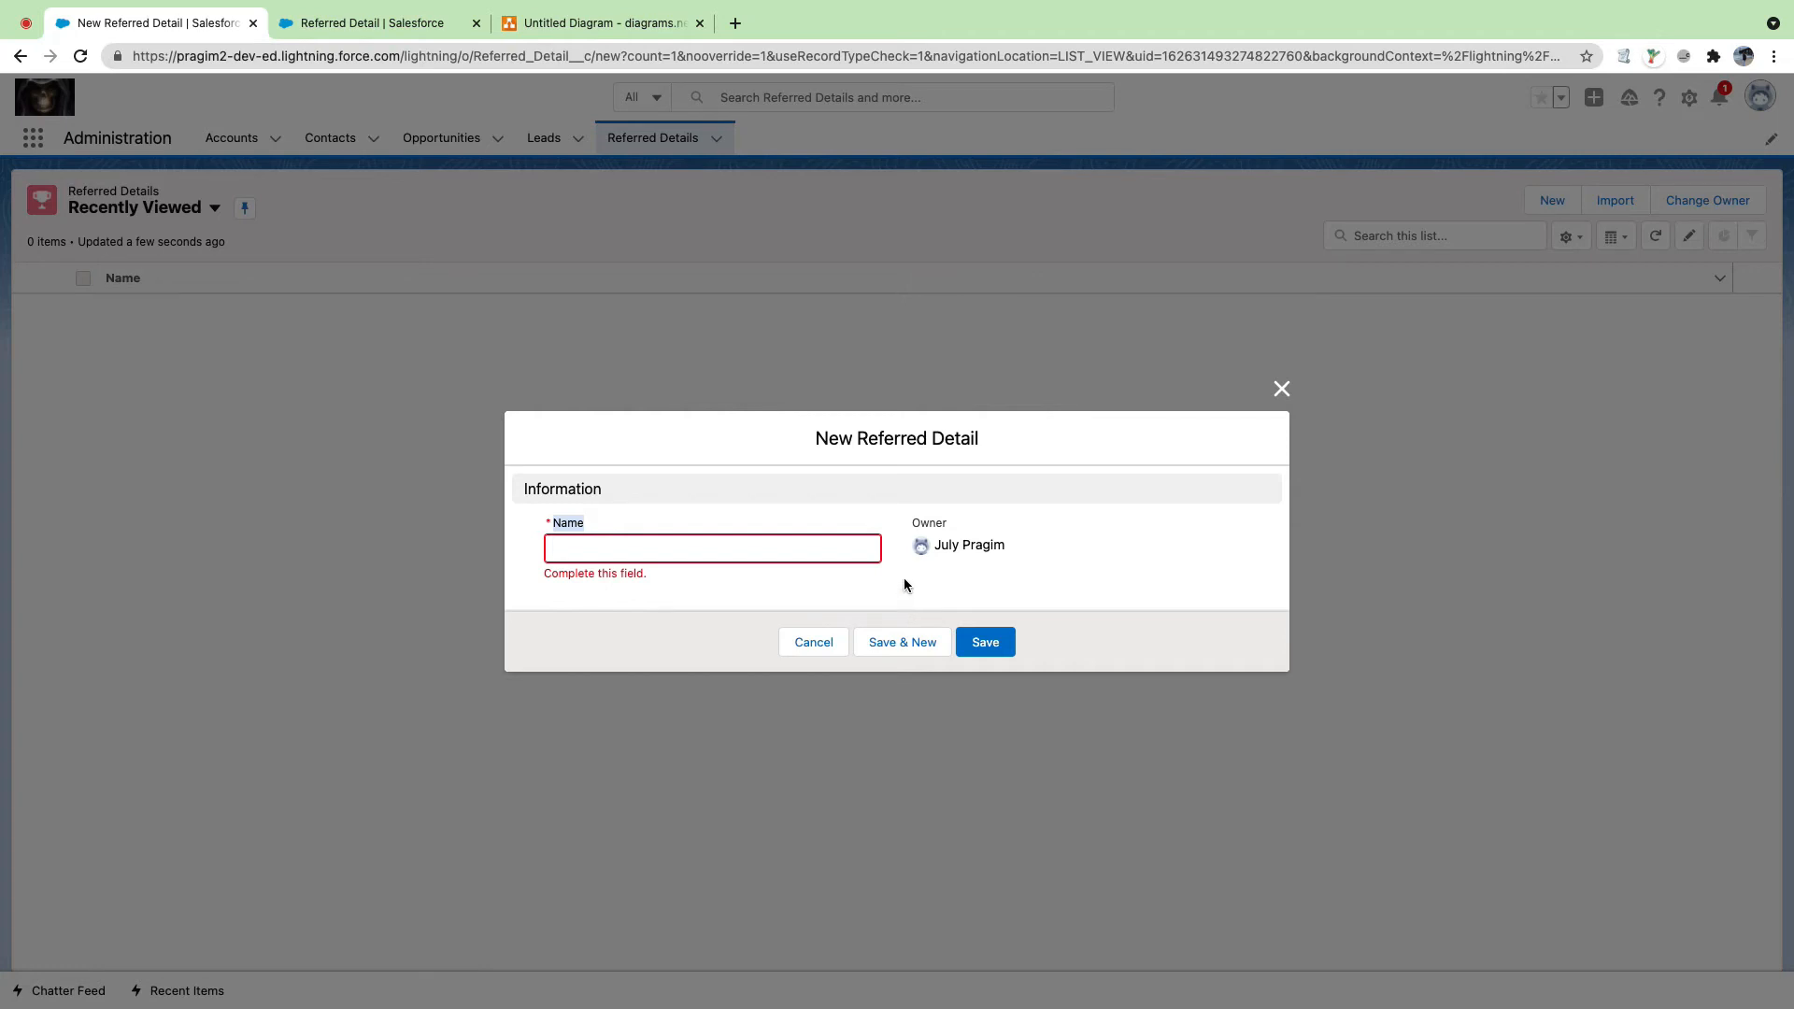
{"action": "left_click", "coordinate": [1282, 389]}
{"action": "left_click", "coordinate": [391, 23]}
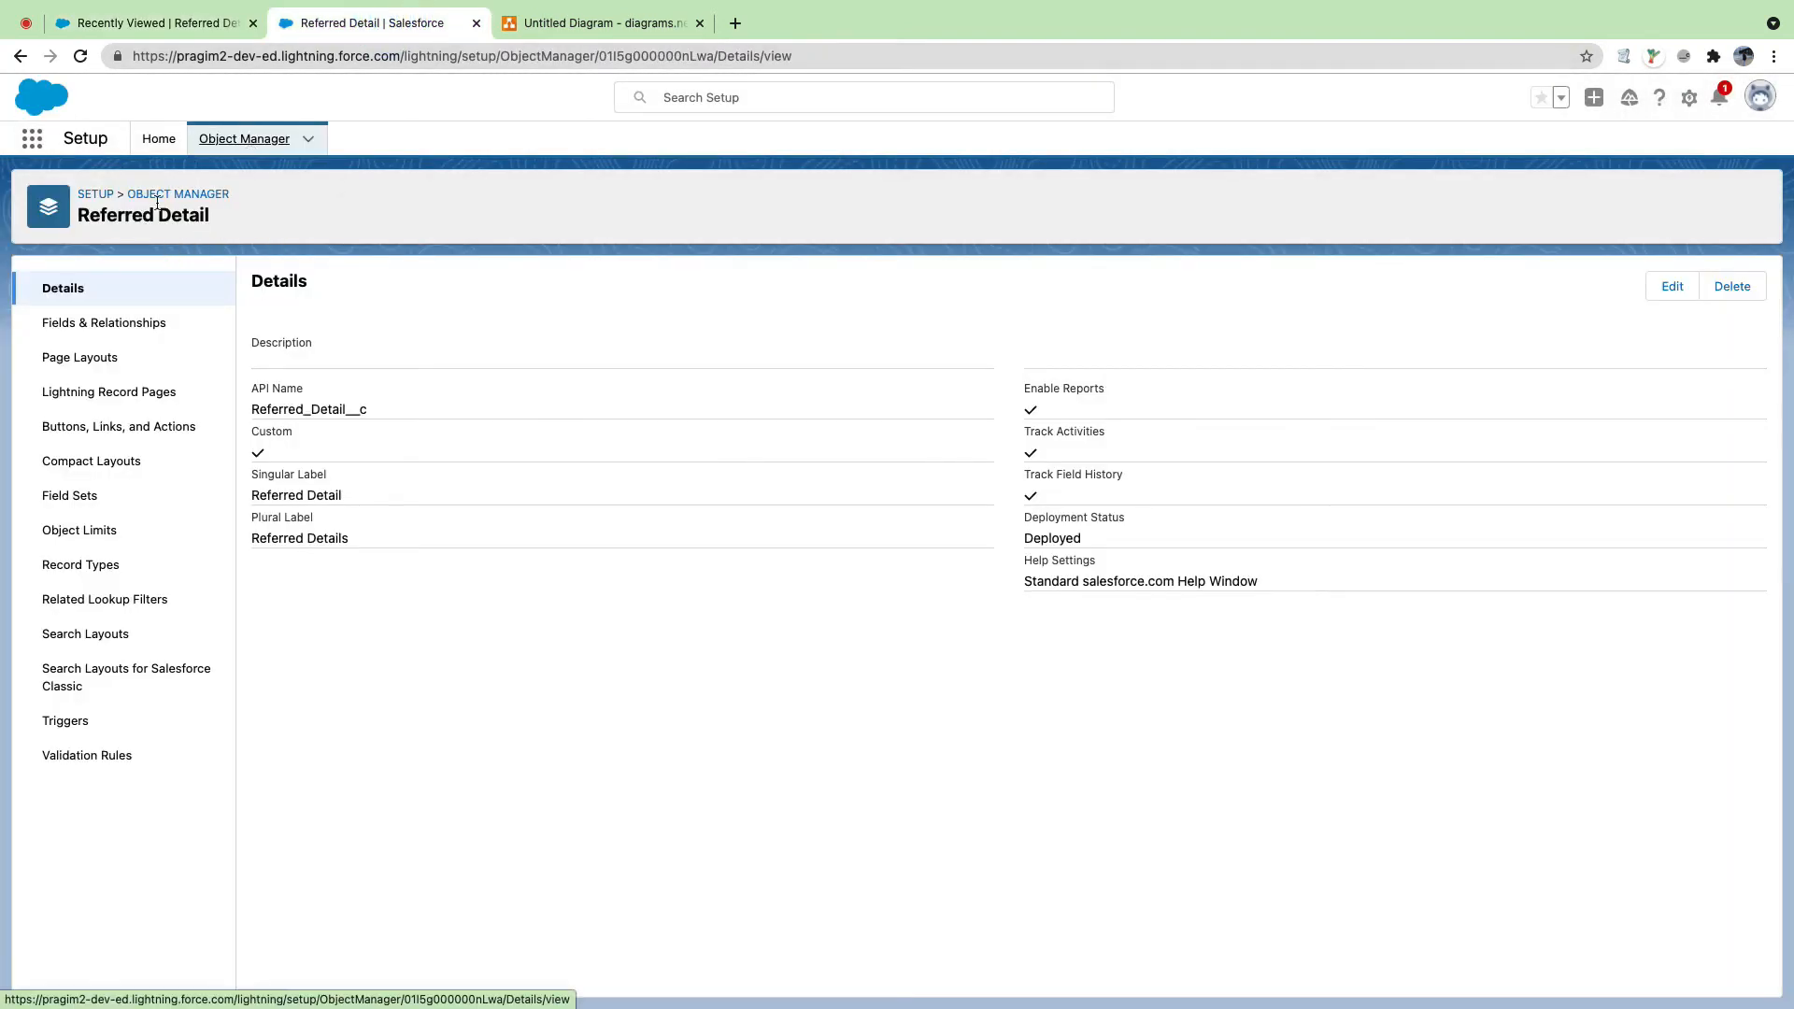
Step: Open Schema Builder from Setup's Object Manager
{"action": "left_click", "coordinate": [87, 322]}
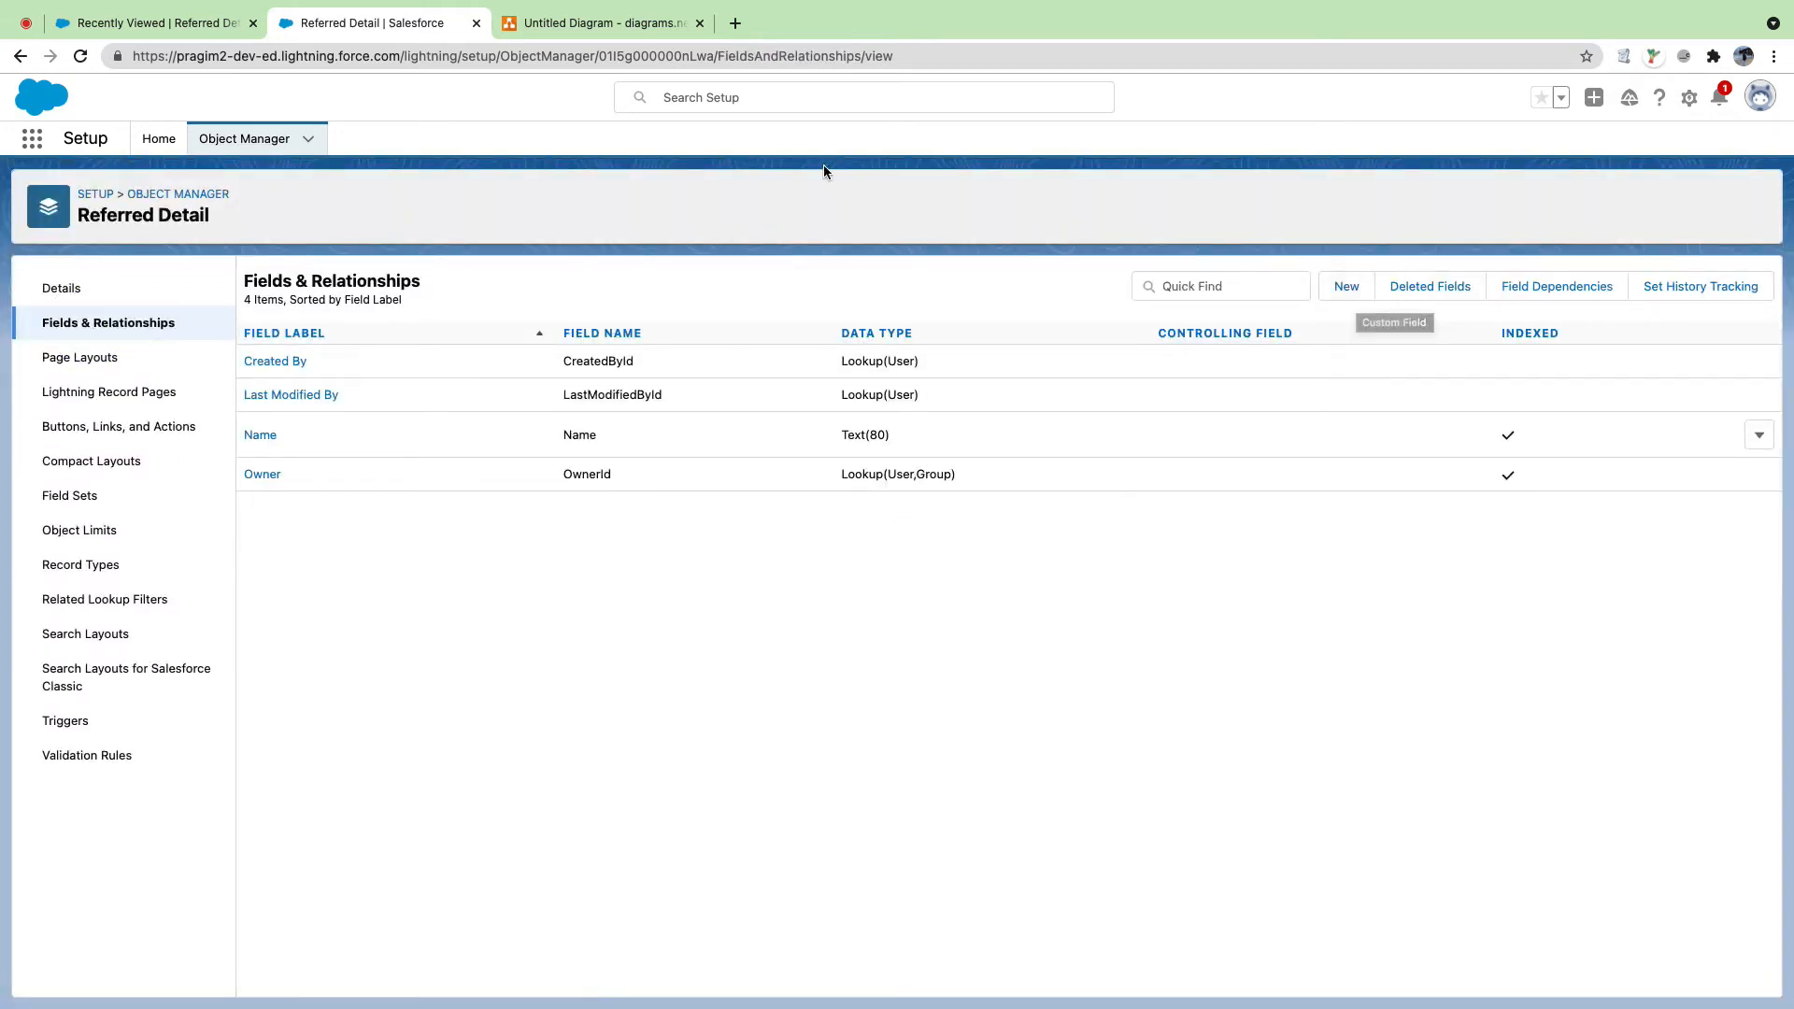
{"action": "left_click", "coordinate": [89, 194]}
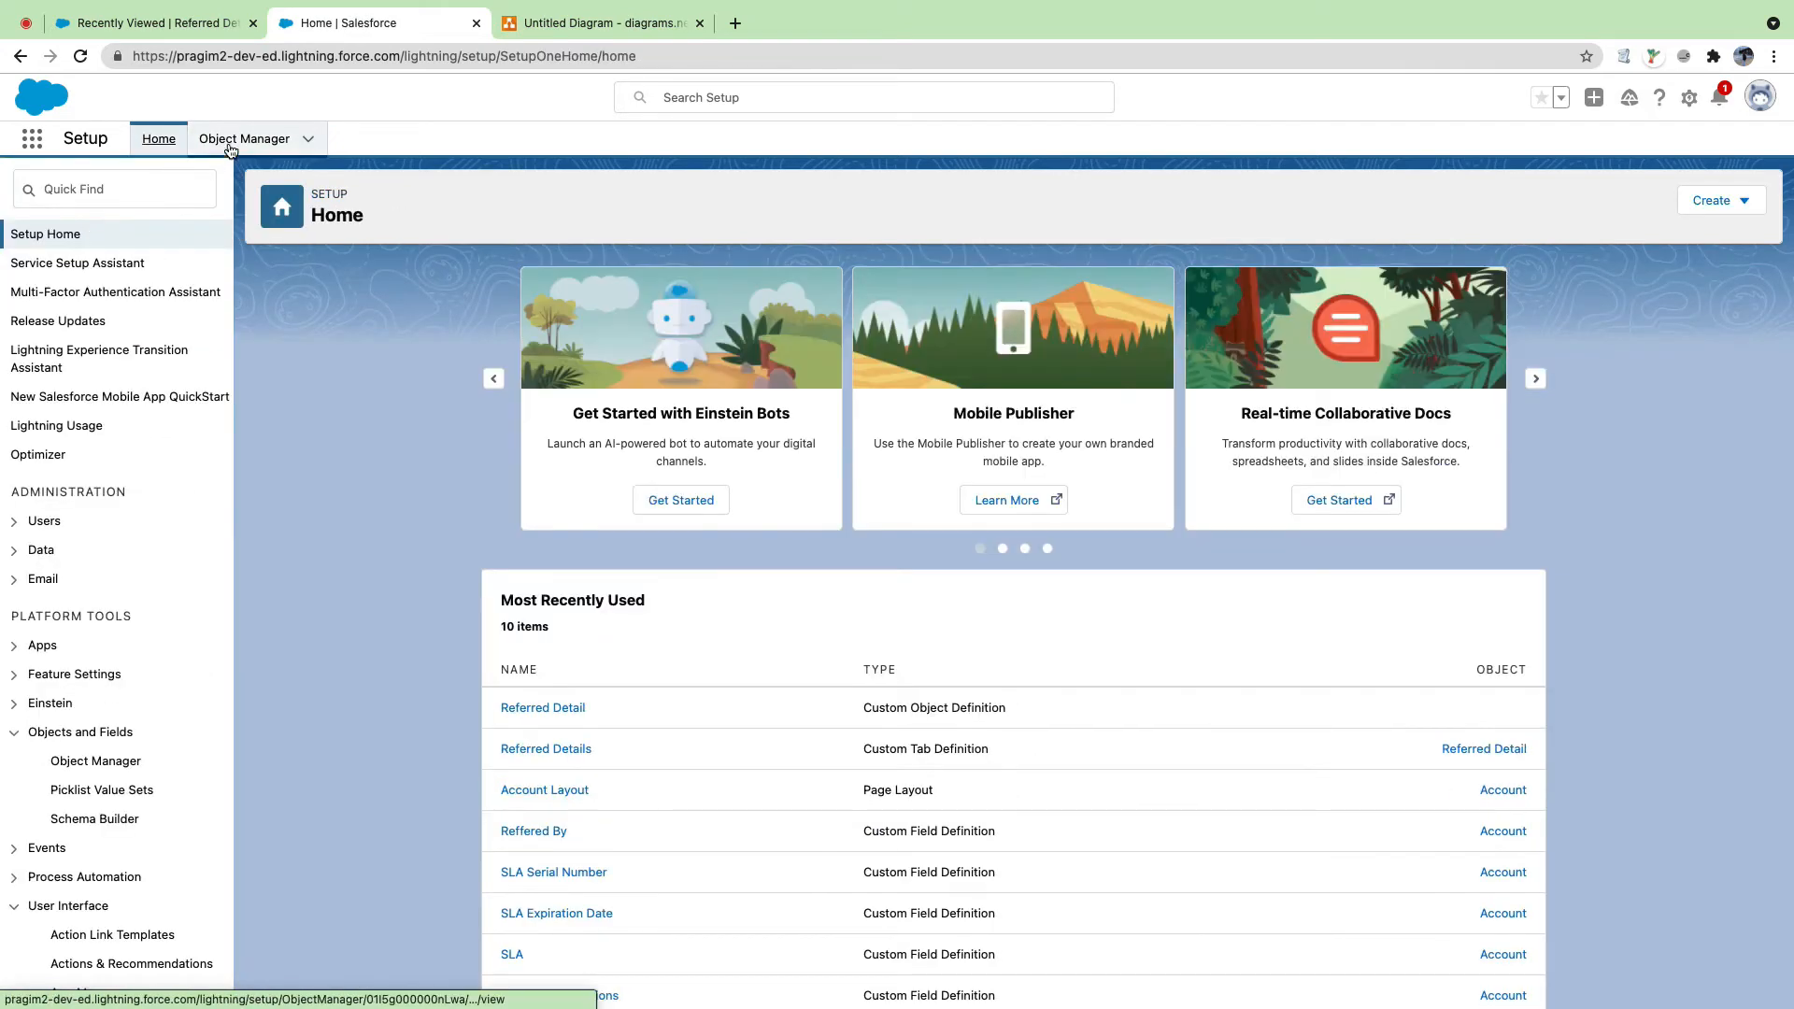
{"action": "left_click", "coordinate": [228, 138]}
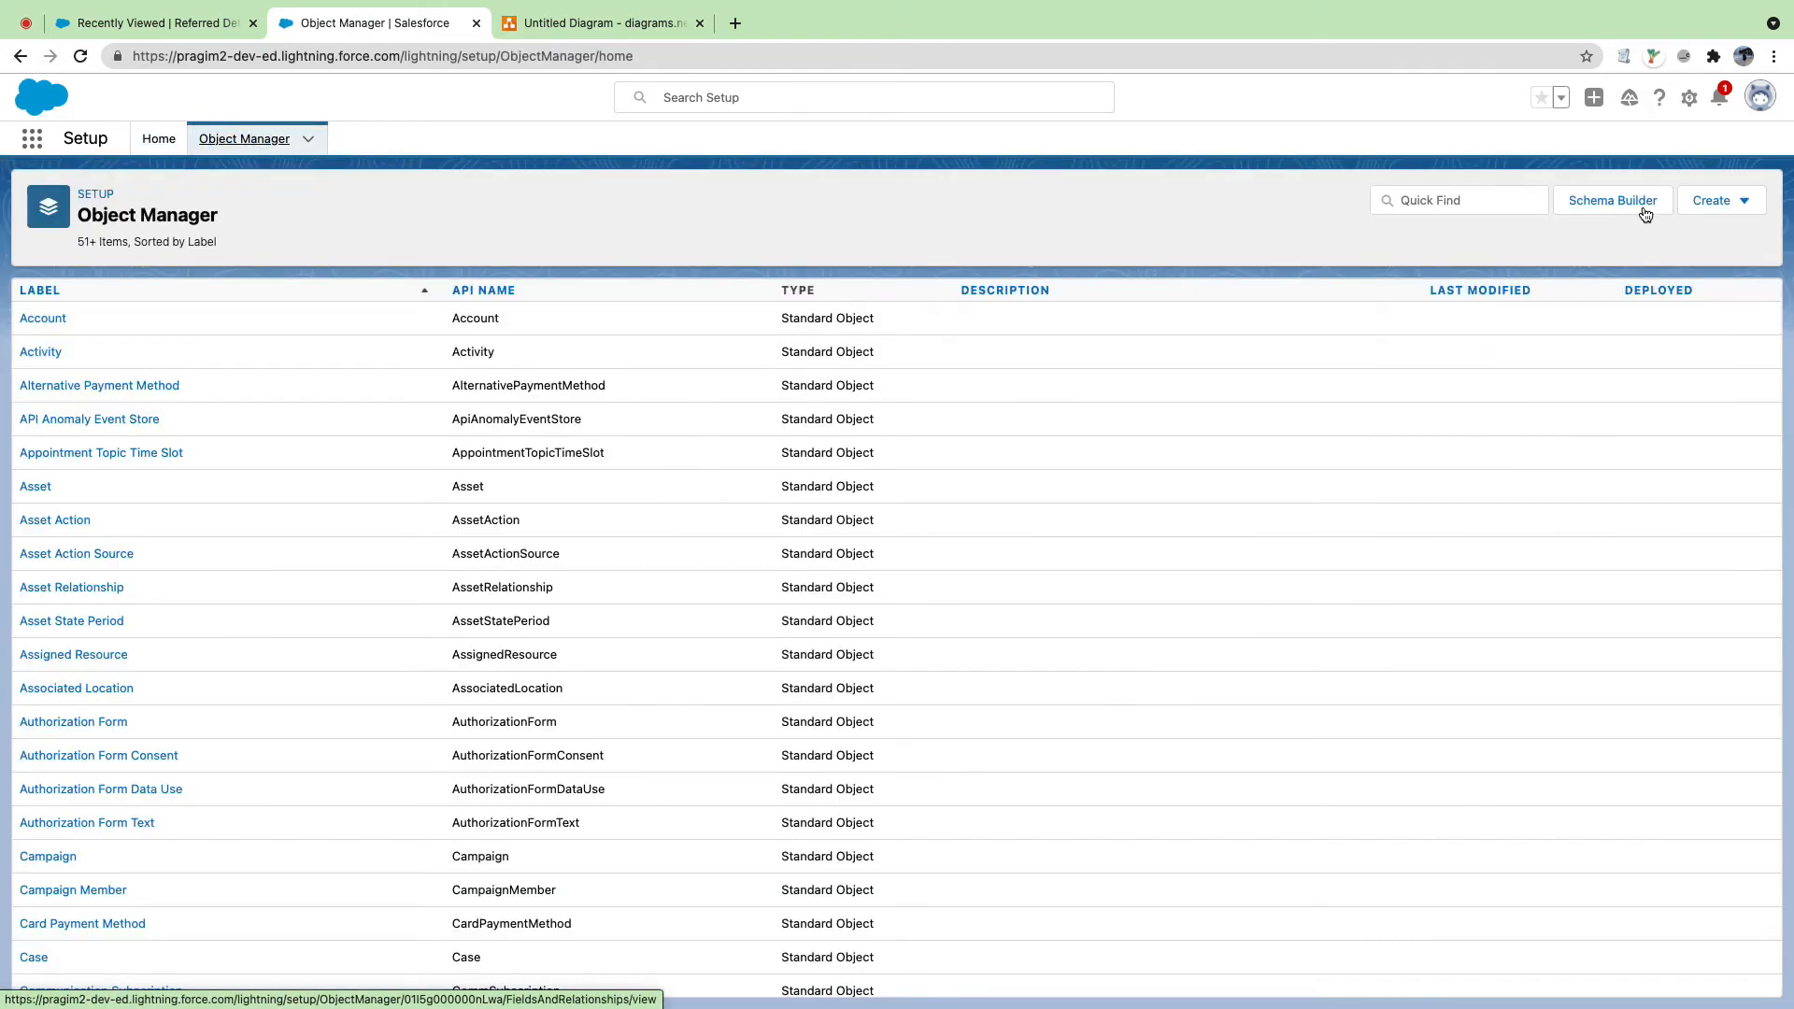
{"action": "left_click", "coordinate": [1629, 202]}
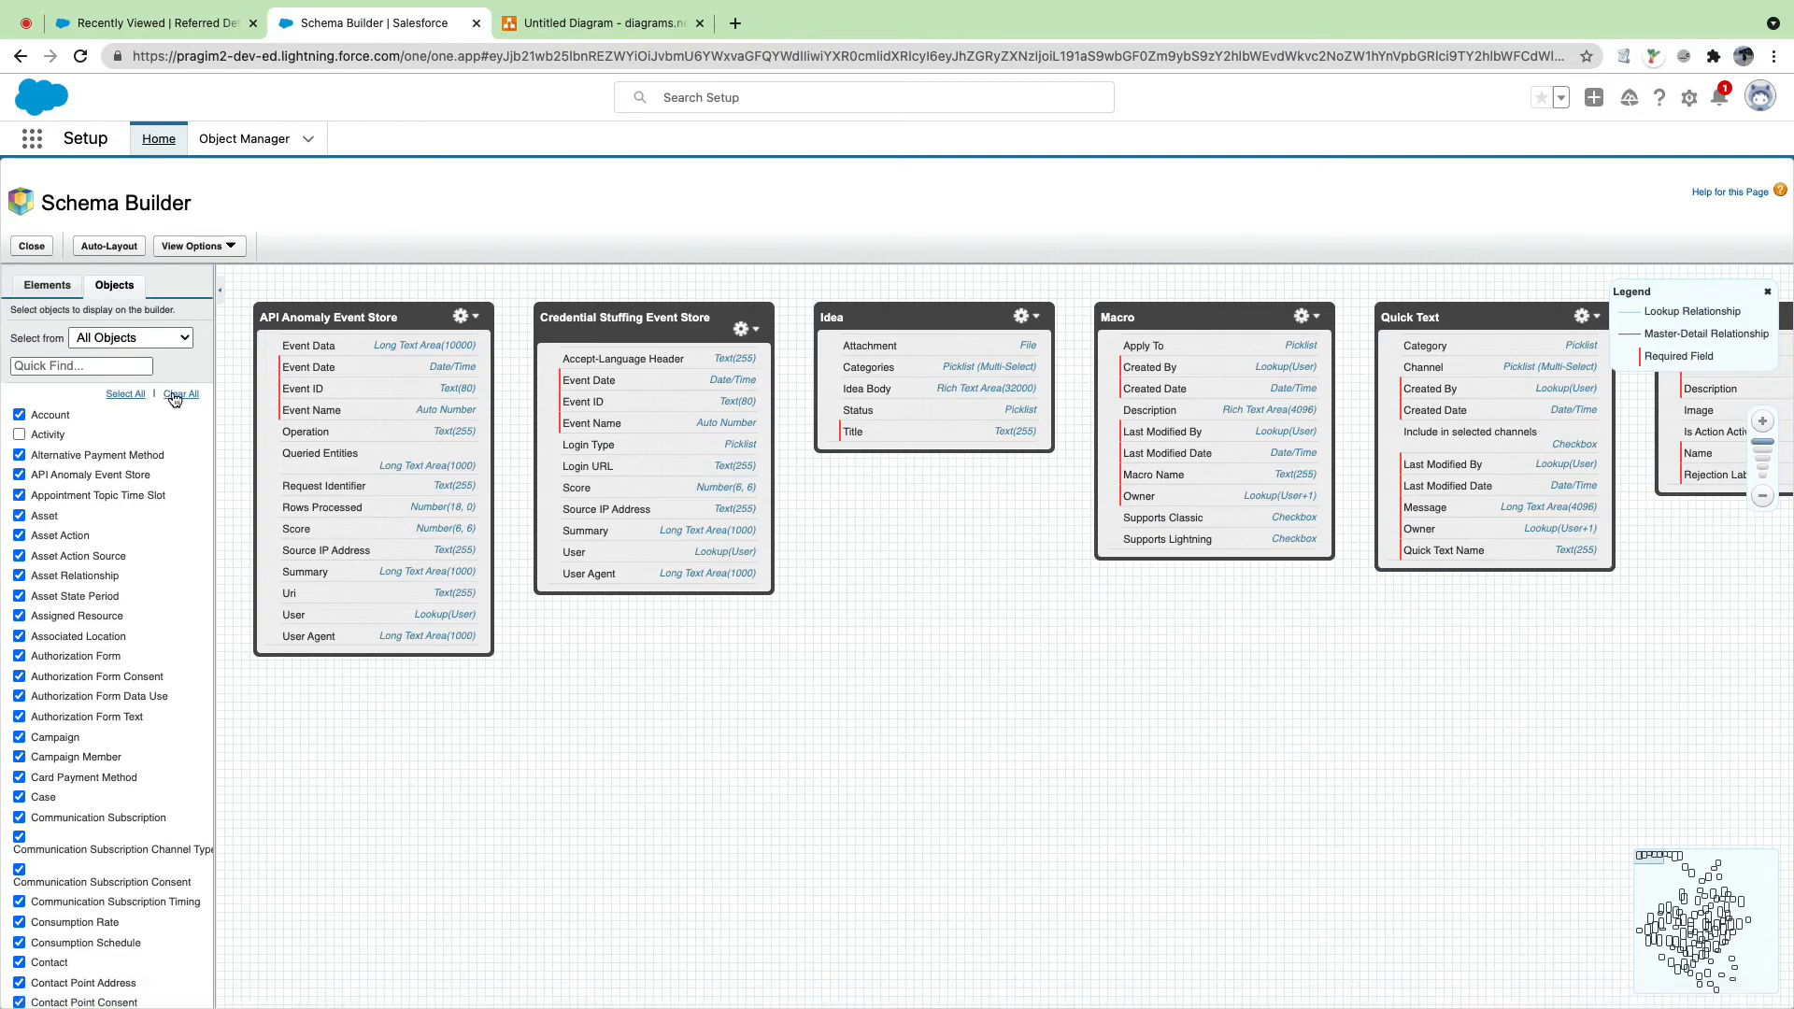
Step: Show only Referred Detail on the canvas, auto-layout it and centre its box
{"action": "left_click", "coordinate": [179, 394]}
{"action": "left_click", "coordinate": [85, 362]}
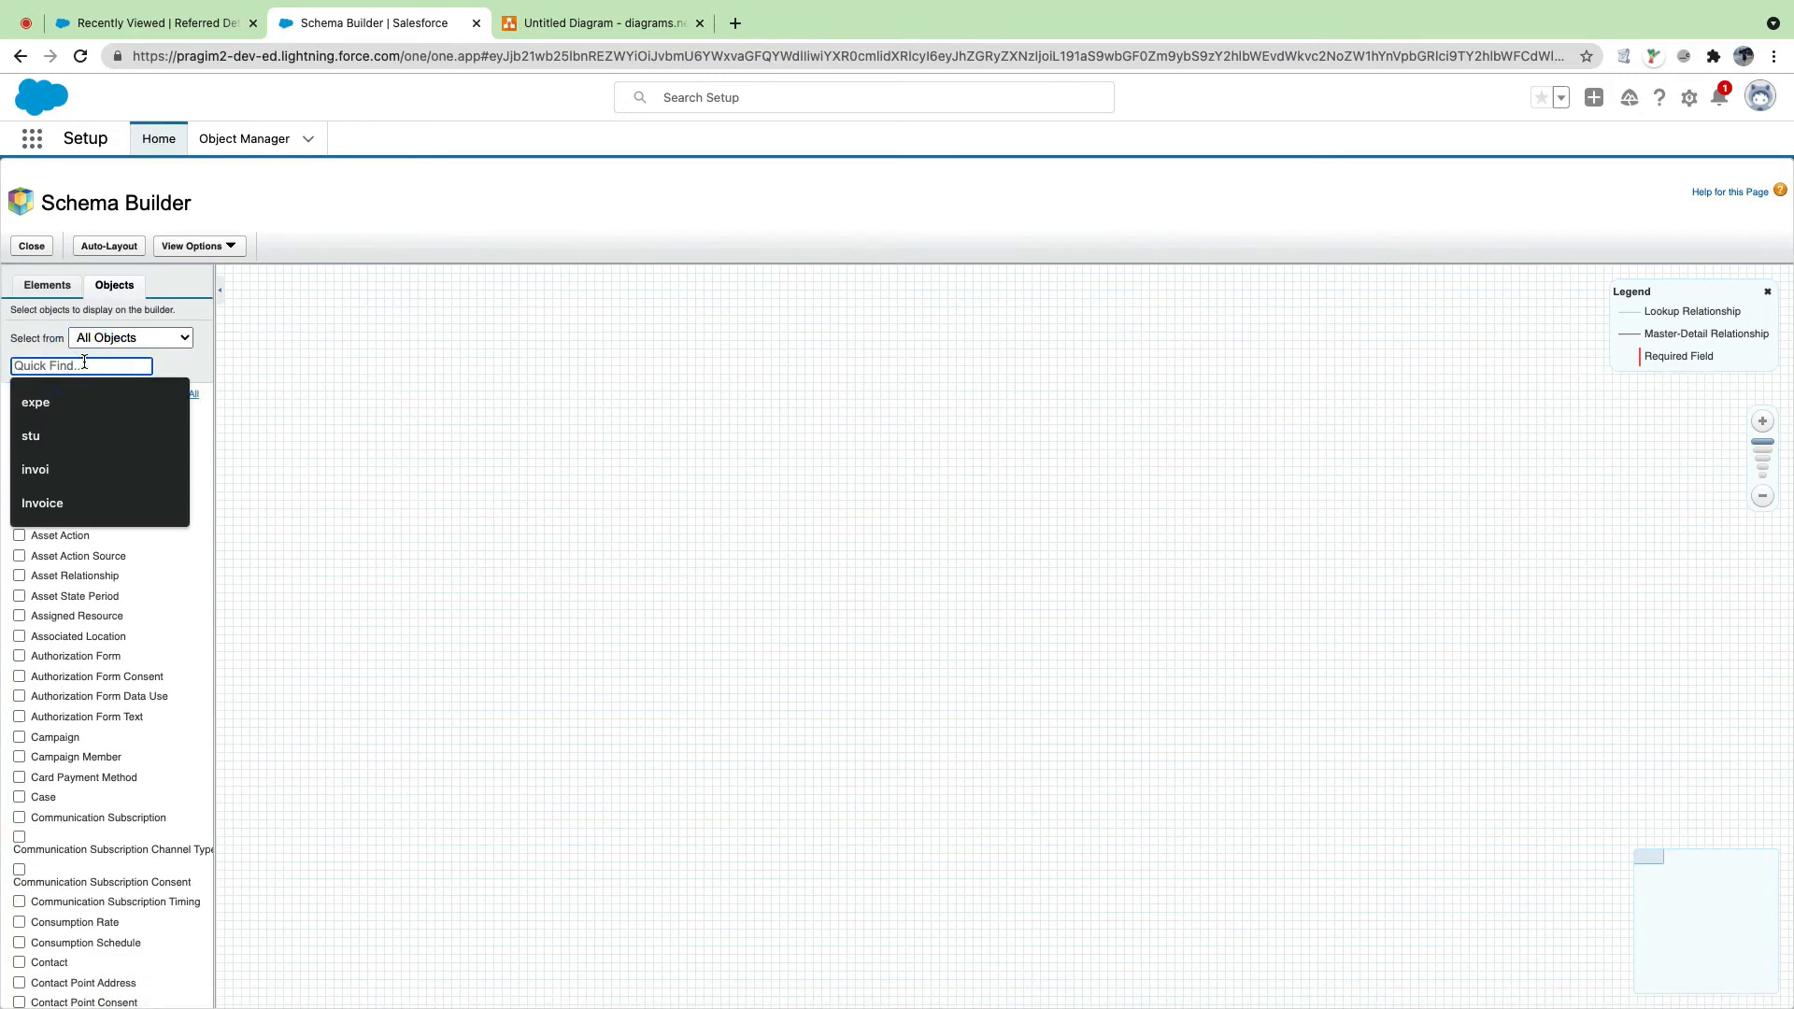
{"action": "type", "text": "ref"}
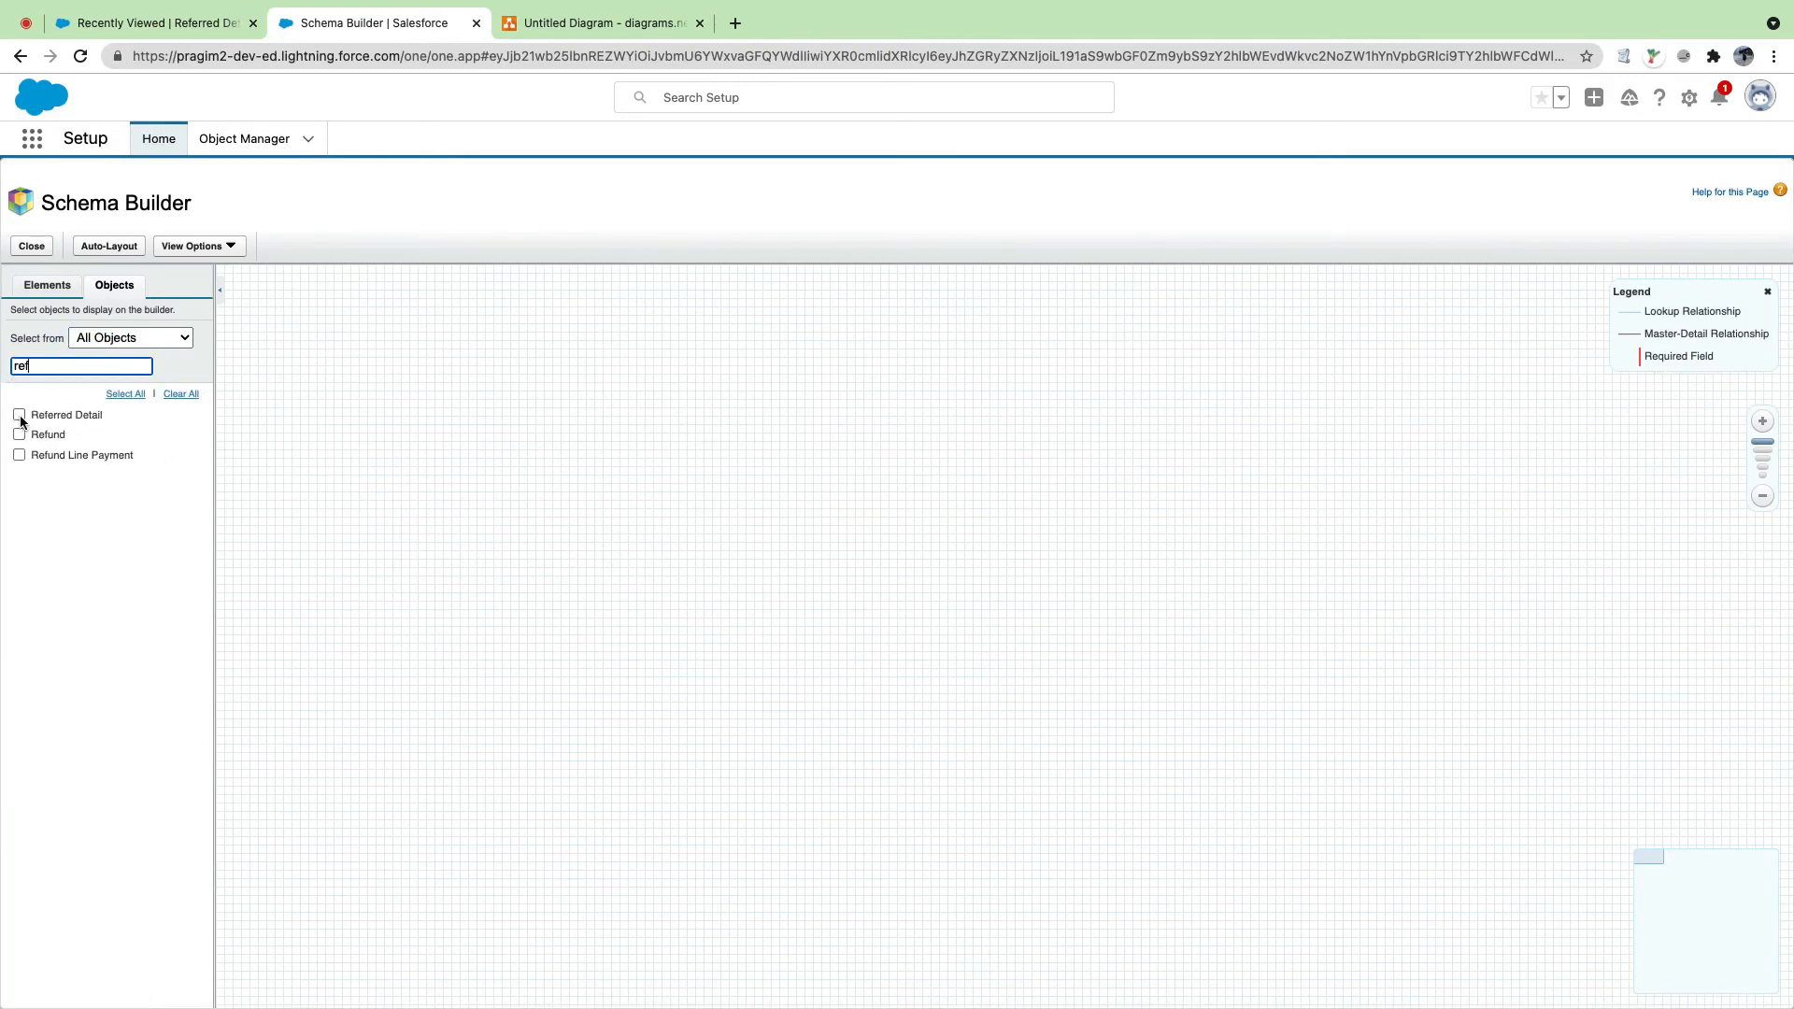
{"action": "left_click", "coordinate": [19, 416]}
{"action": "left_click", "coordinate": [120, 249]}
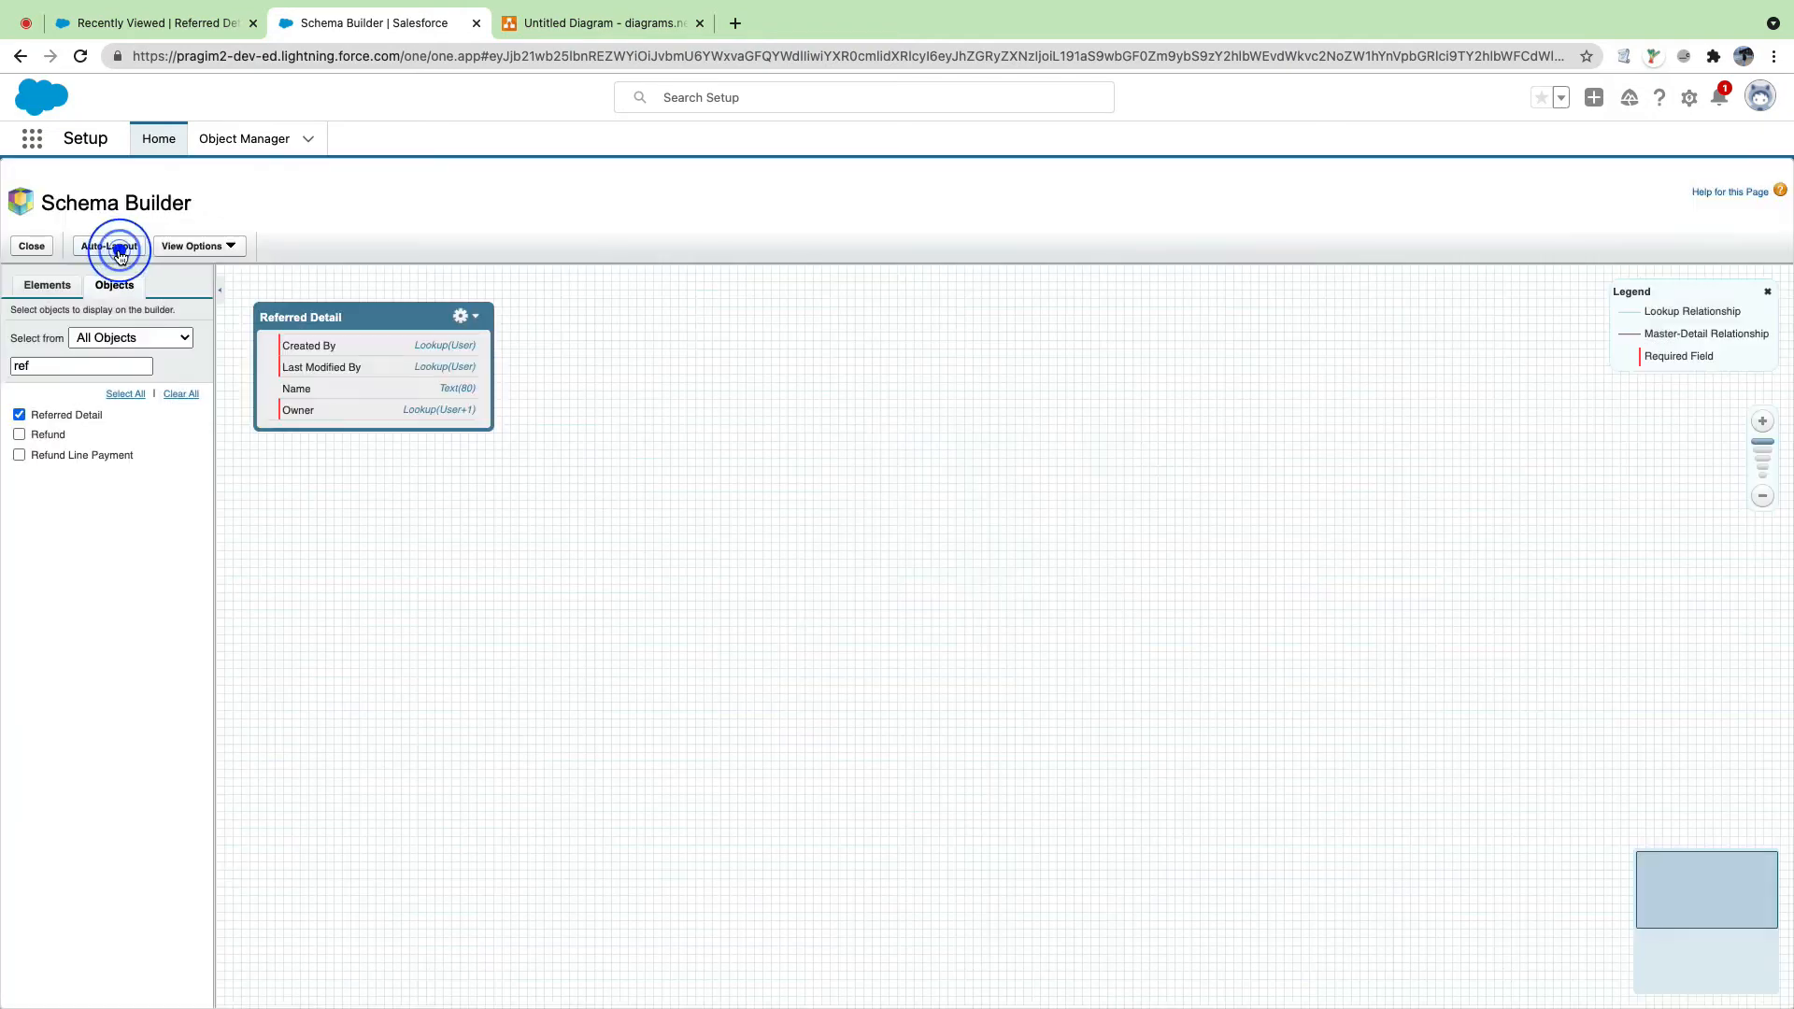
{"action": "left_click_drag", "start_coordinate": [320, 309], "coordinate": [842, 368]}
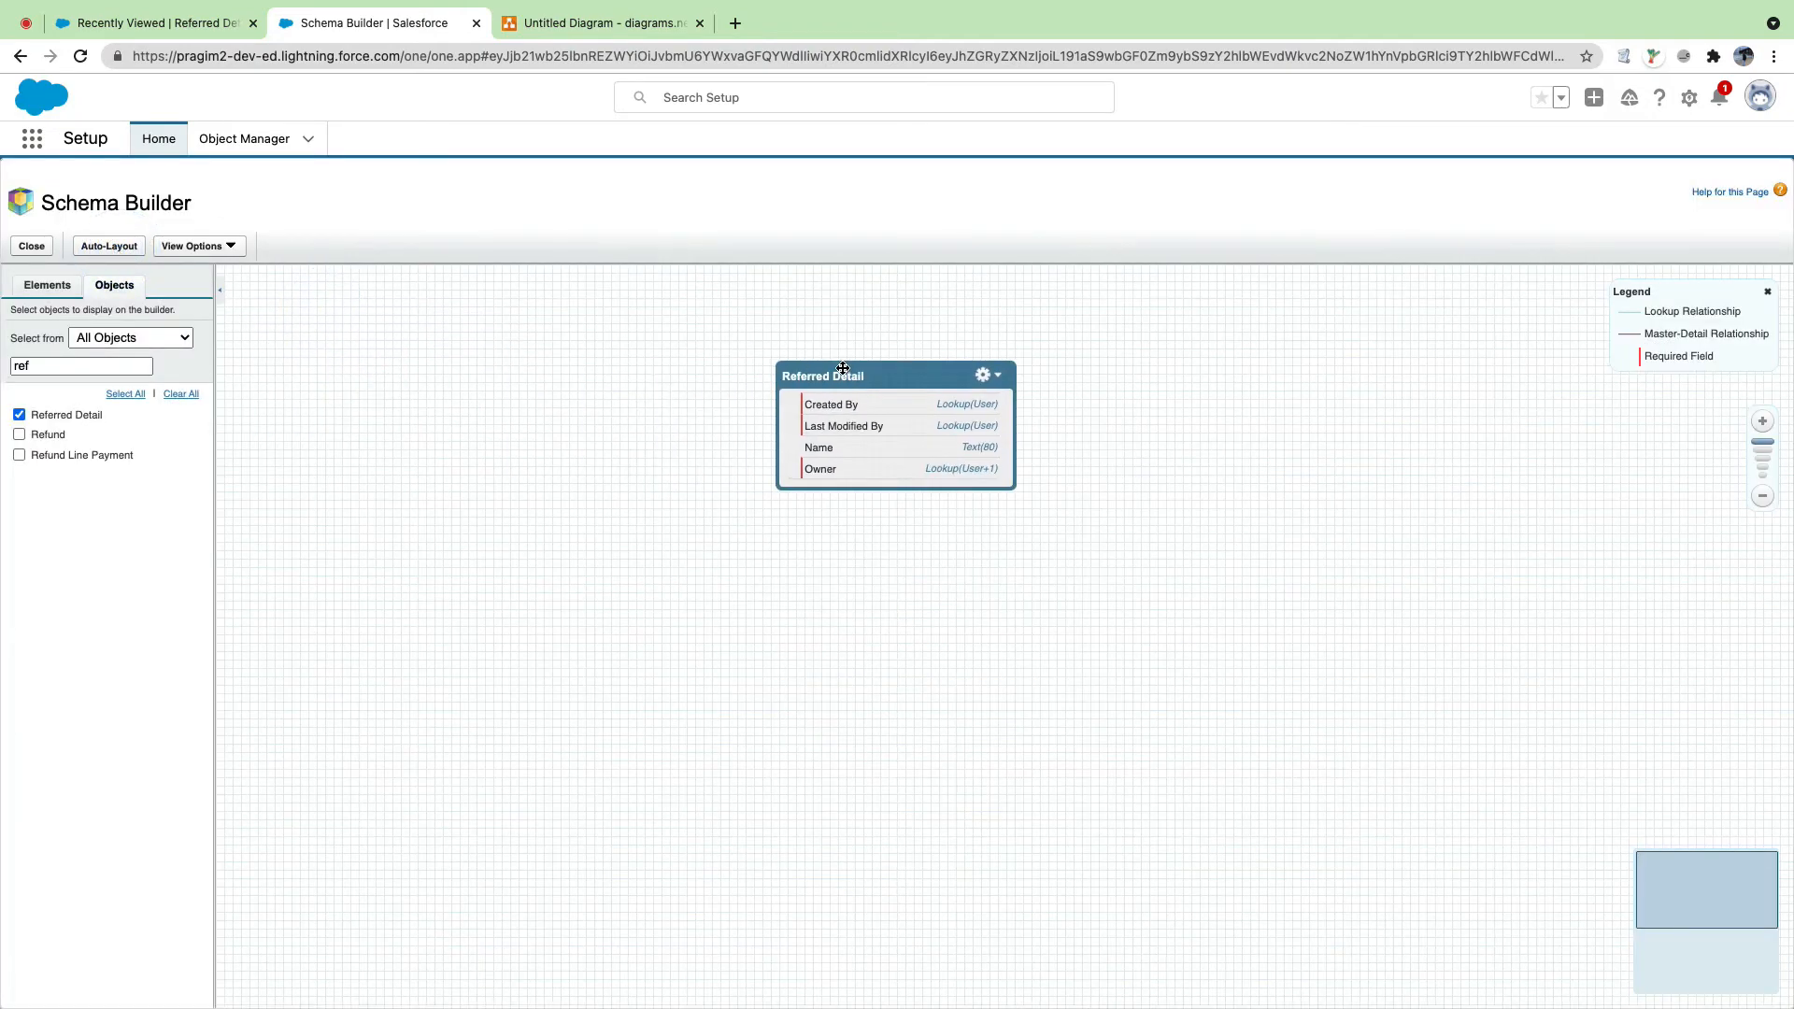
Step: Add an Email field and a Phone field to Referred Detail
{"action": "left_click", "coordinate": [46, 285]}
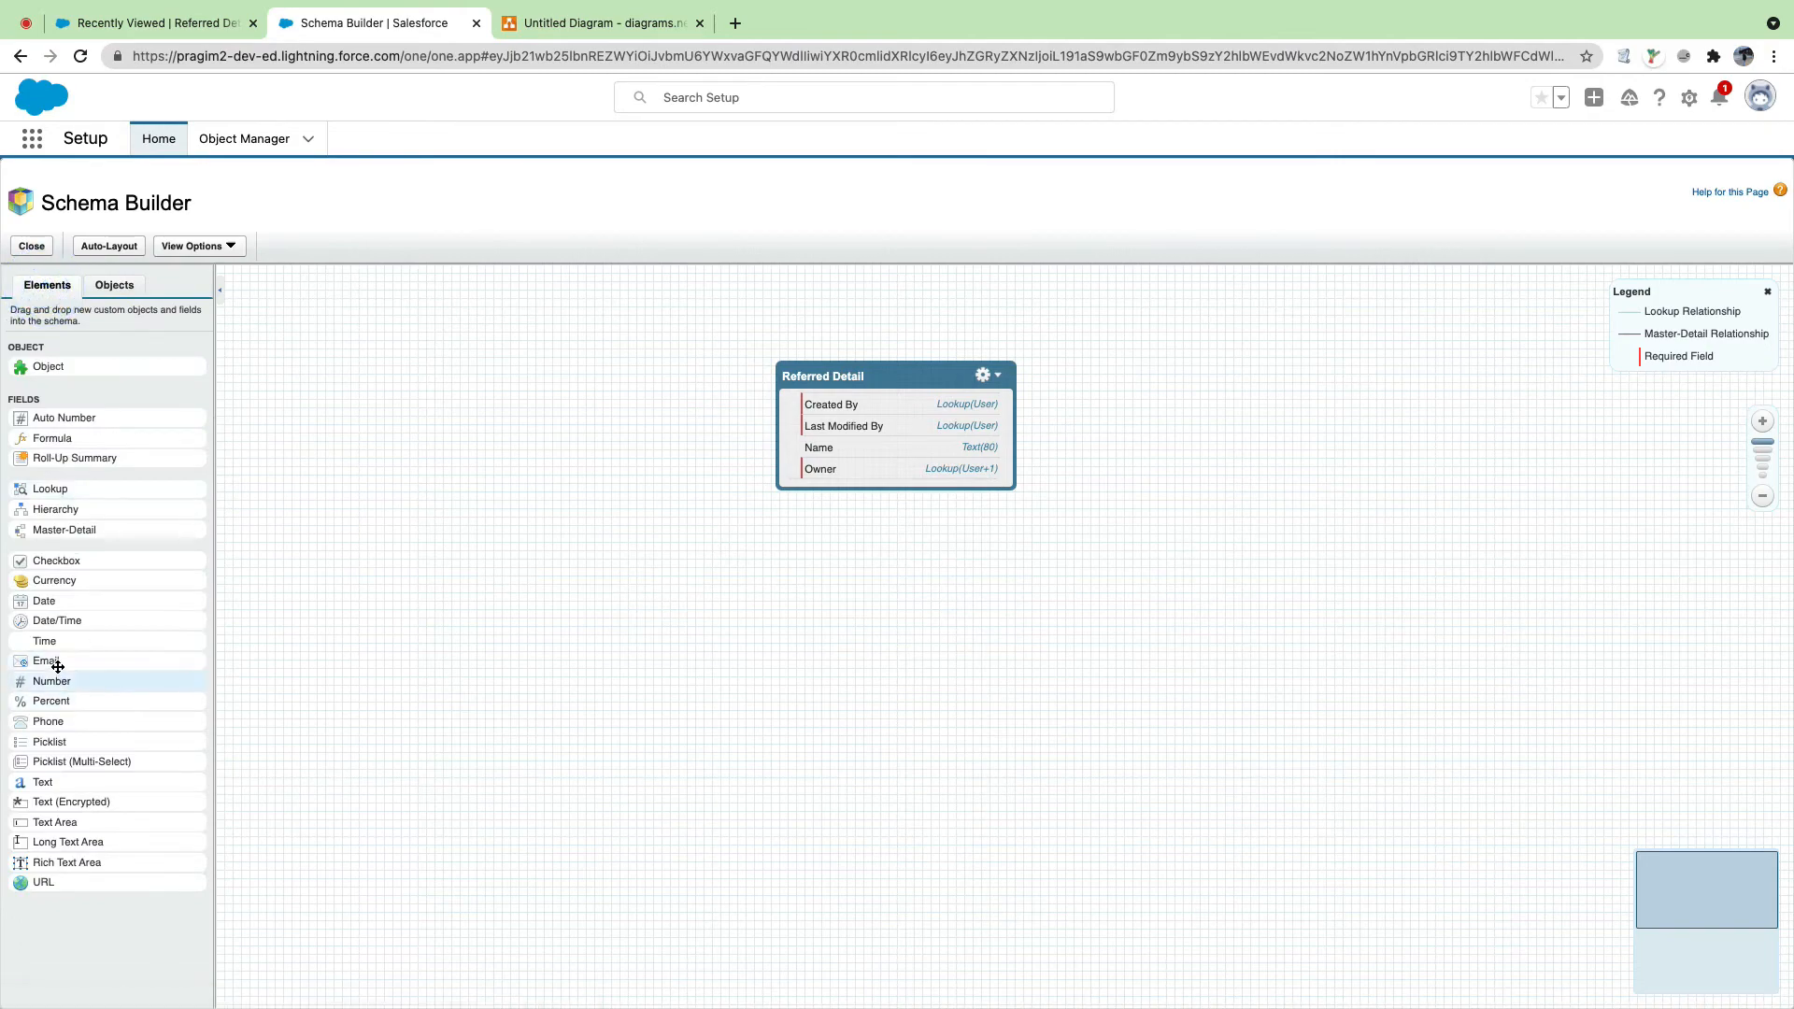
{"action": "left_click_drag", "start_coordinate": [53, 660], "coordinate": [863, 423]}
{"action": "left_click", "coordinate": [824, 478]}
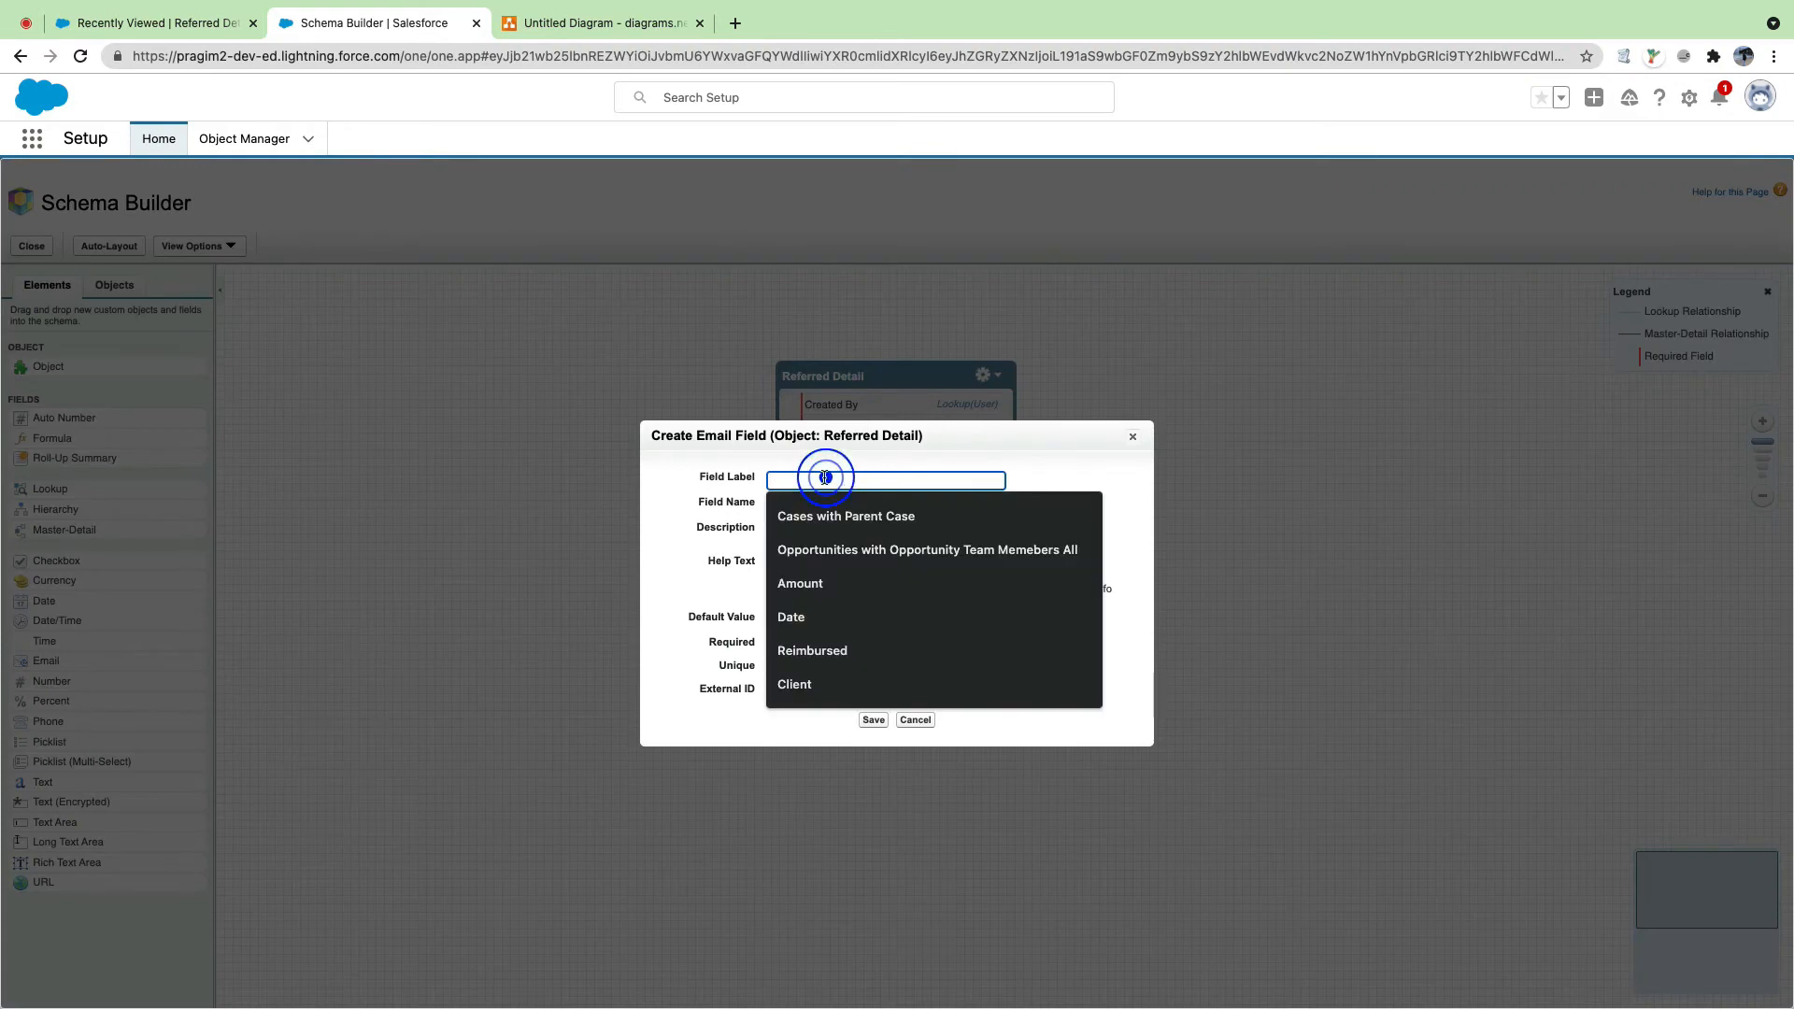
{"action": "type", "text": "Email"}
{"action": "key", "text": "Tab"}
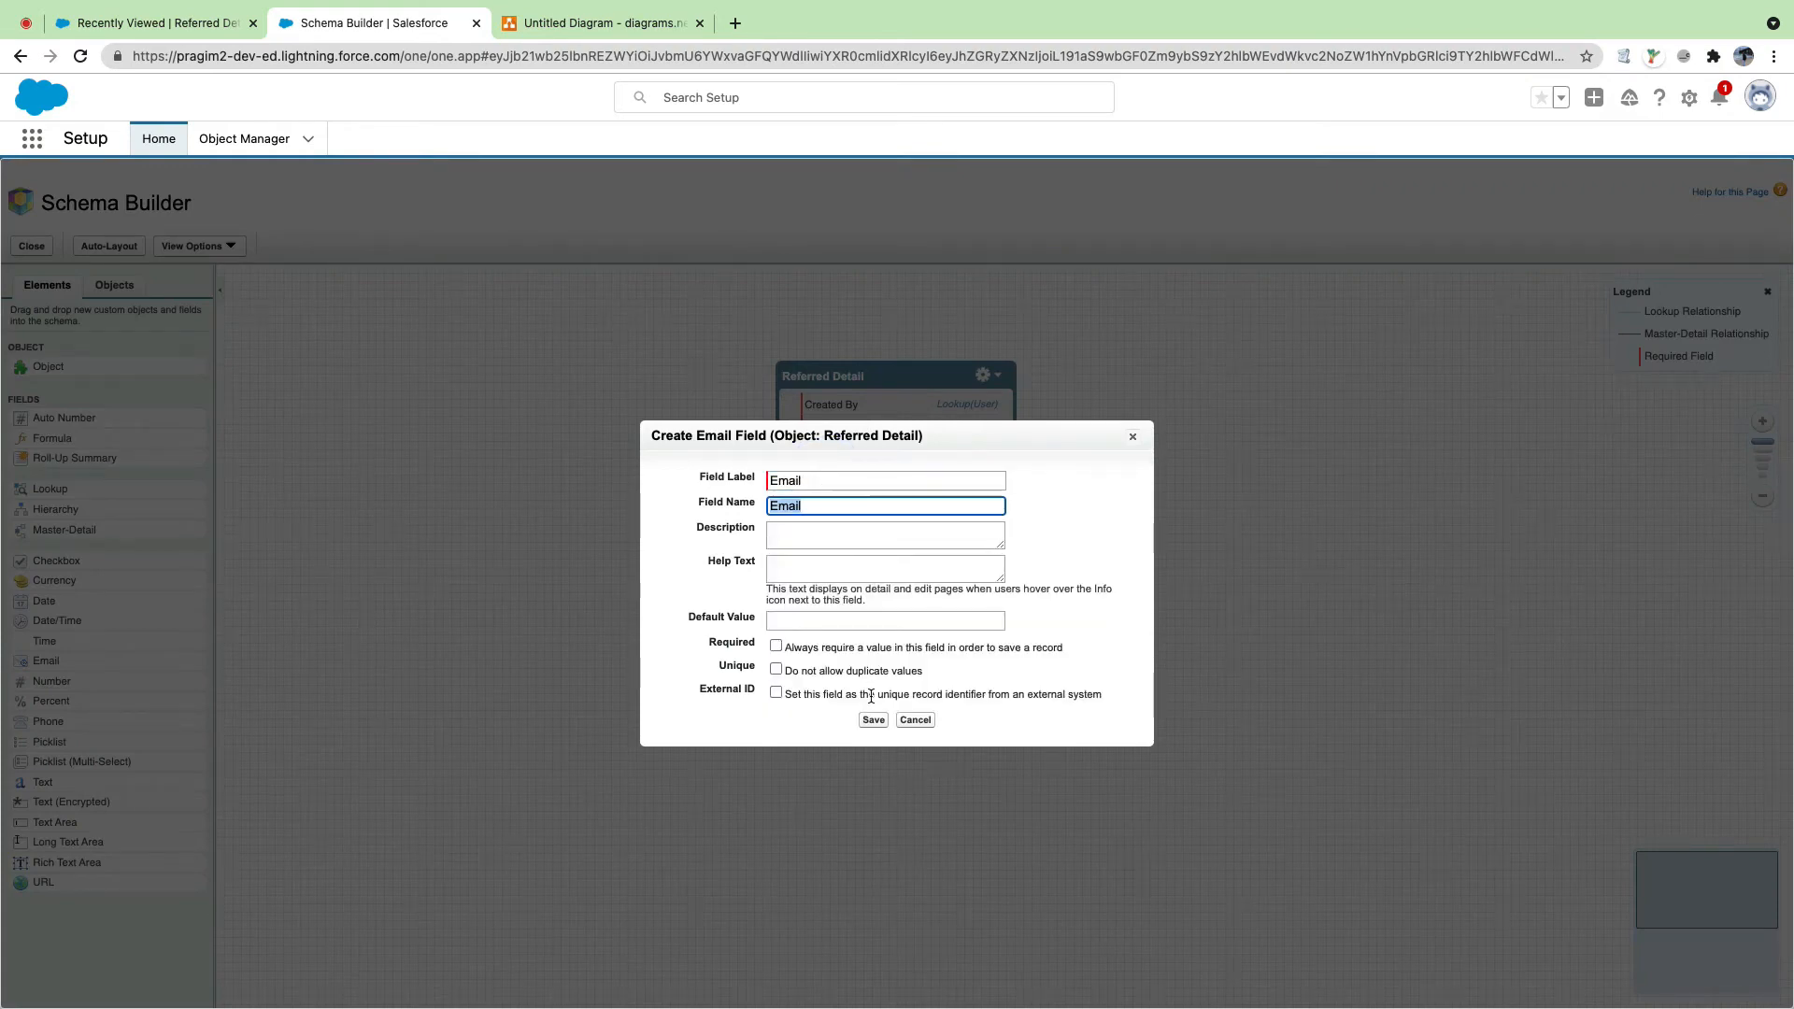
{"action": "left_click", "coordinate": [873, 719]}
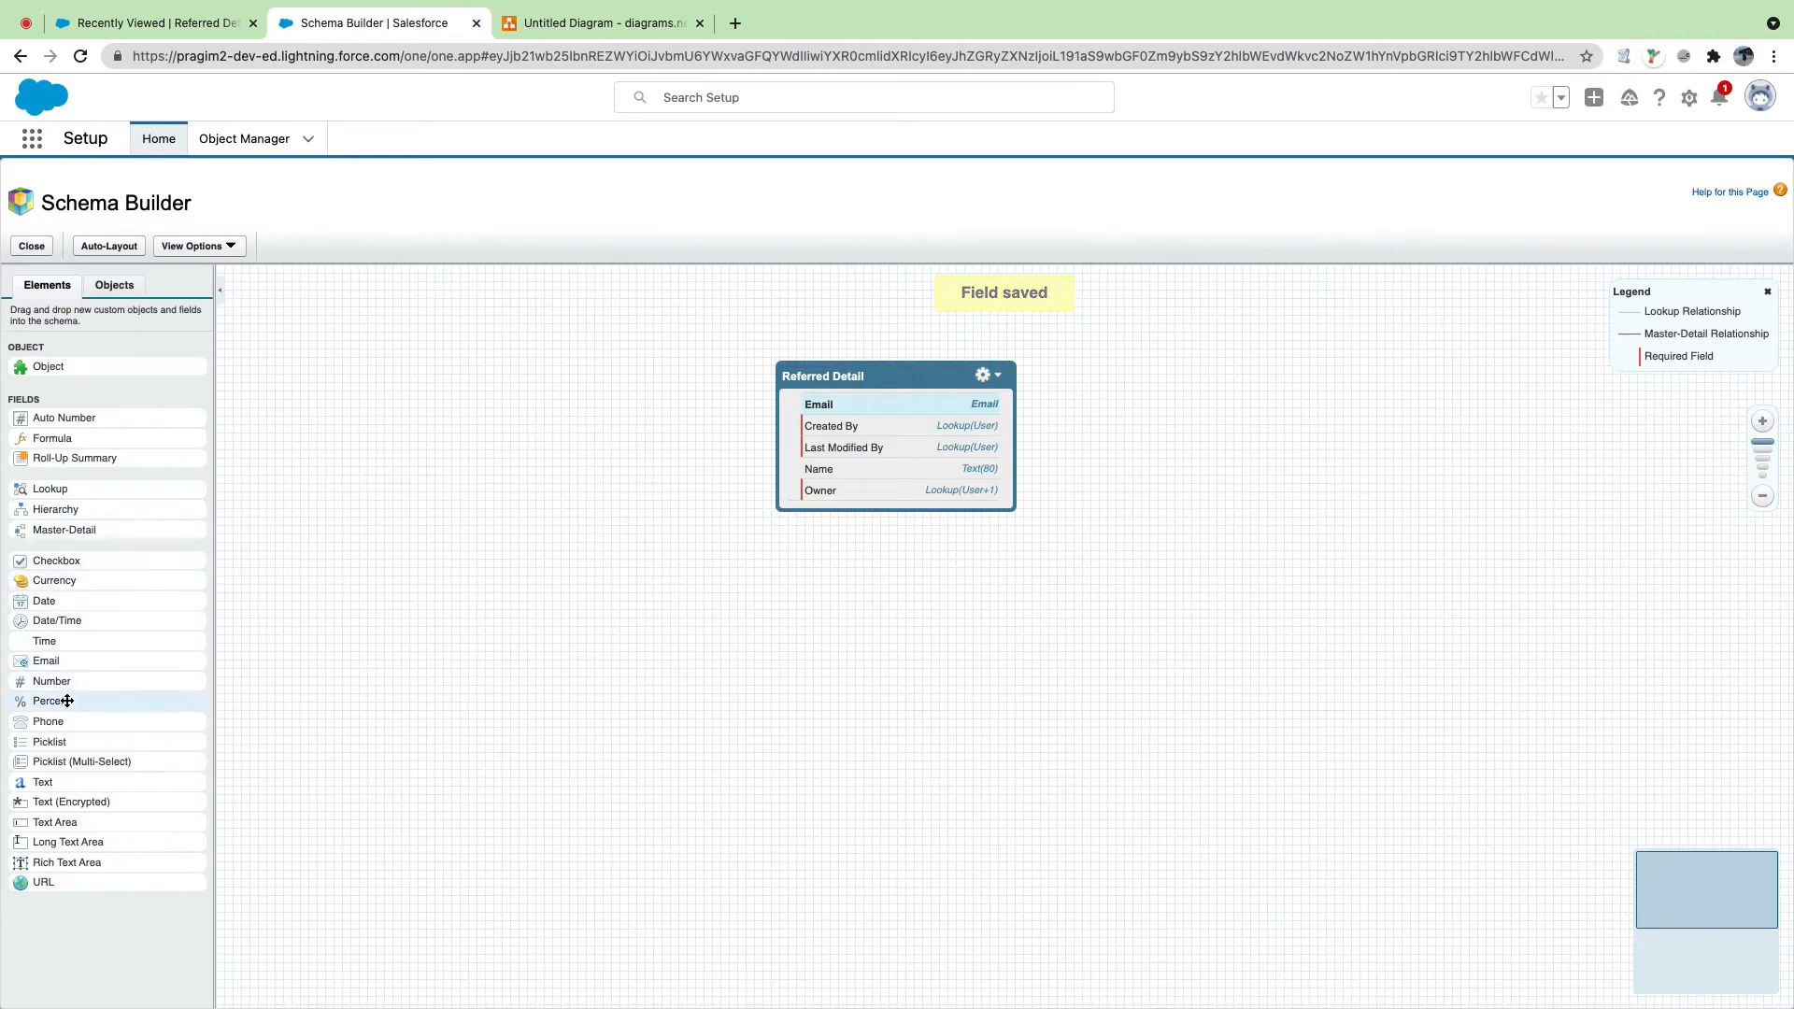
{"action": "left_click_drag", "start_coordinate": [51, 722], "coordinate": [895, 433]}
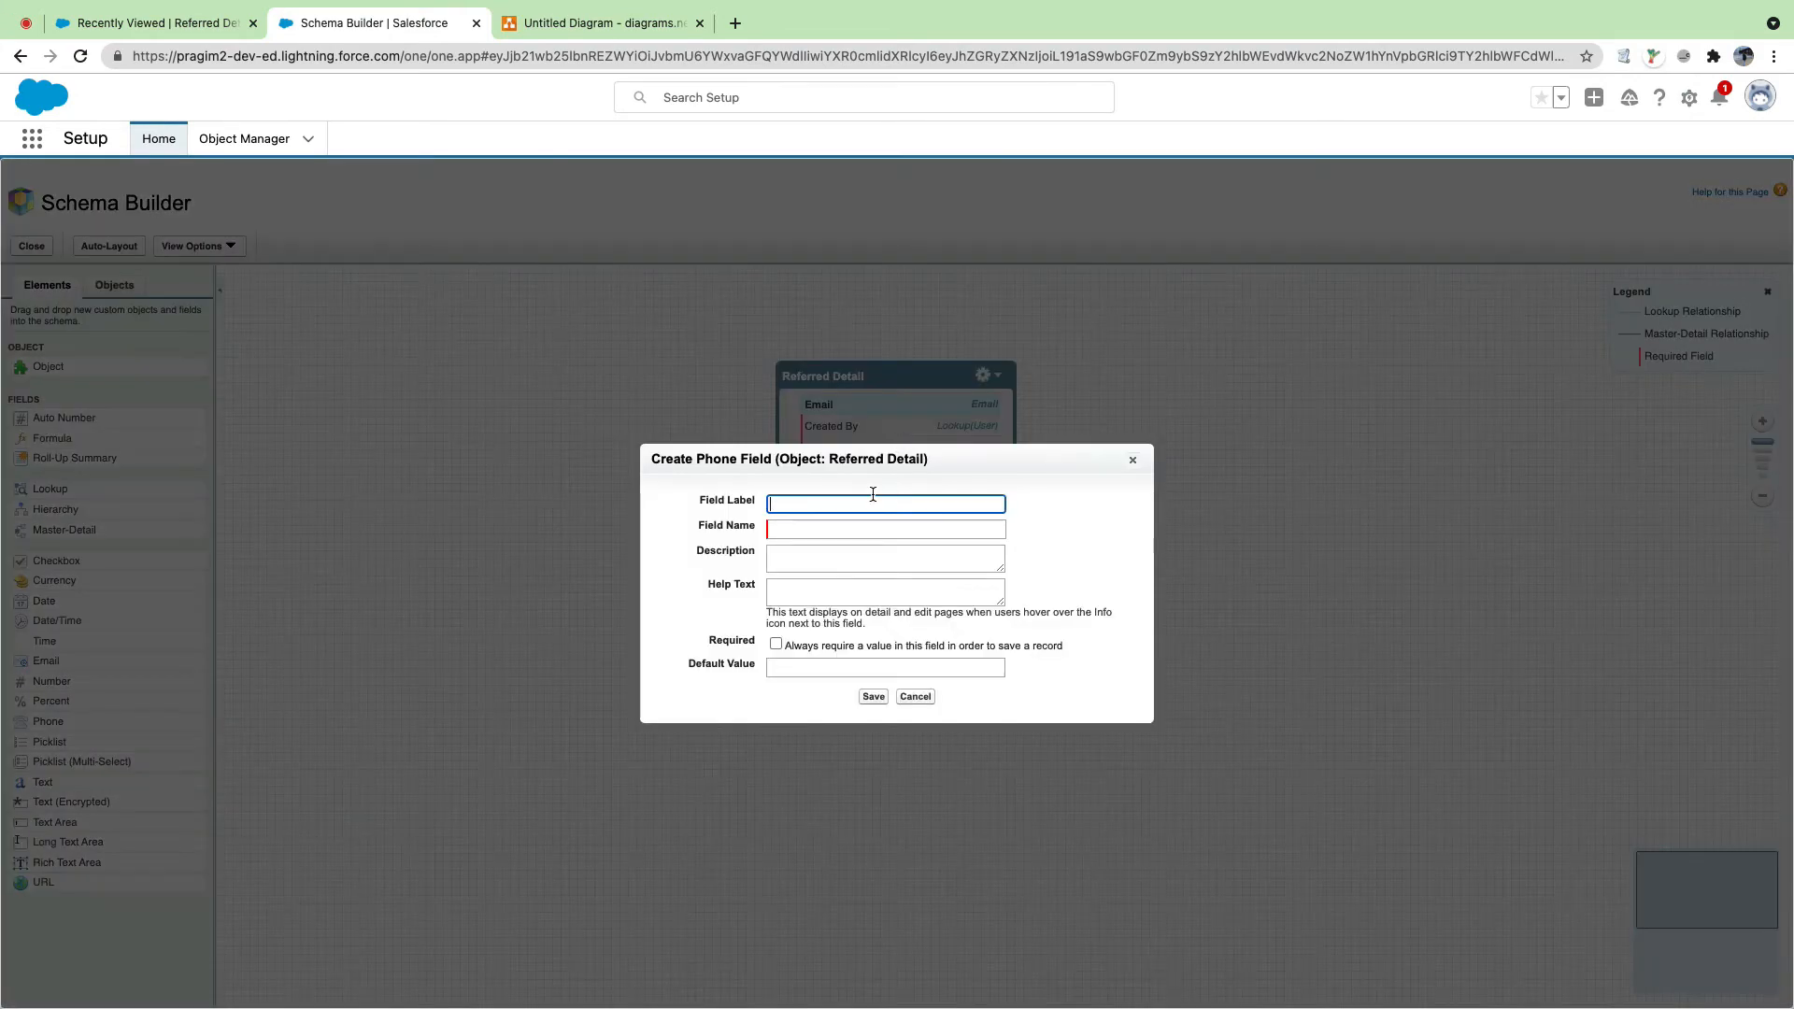
{"action": "type", "text": "Phone"}
{"action": "key", "text": "Tab"}
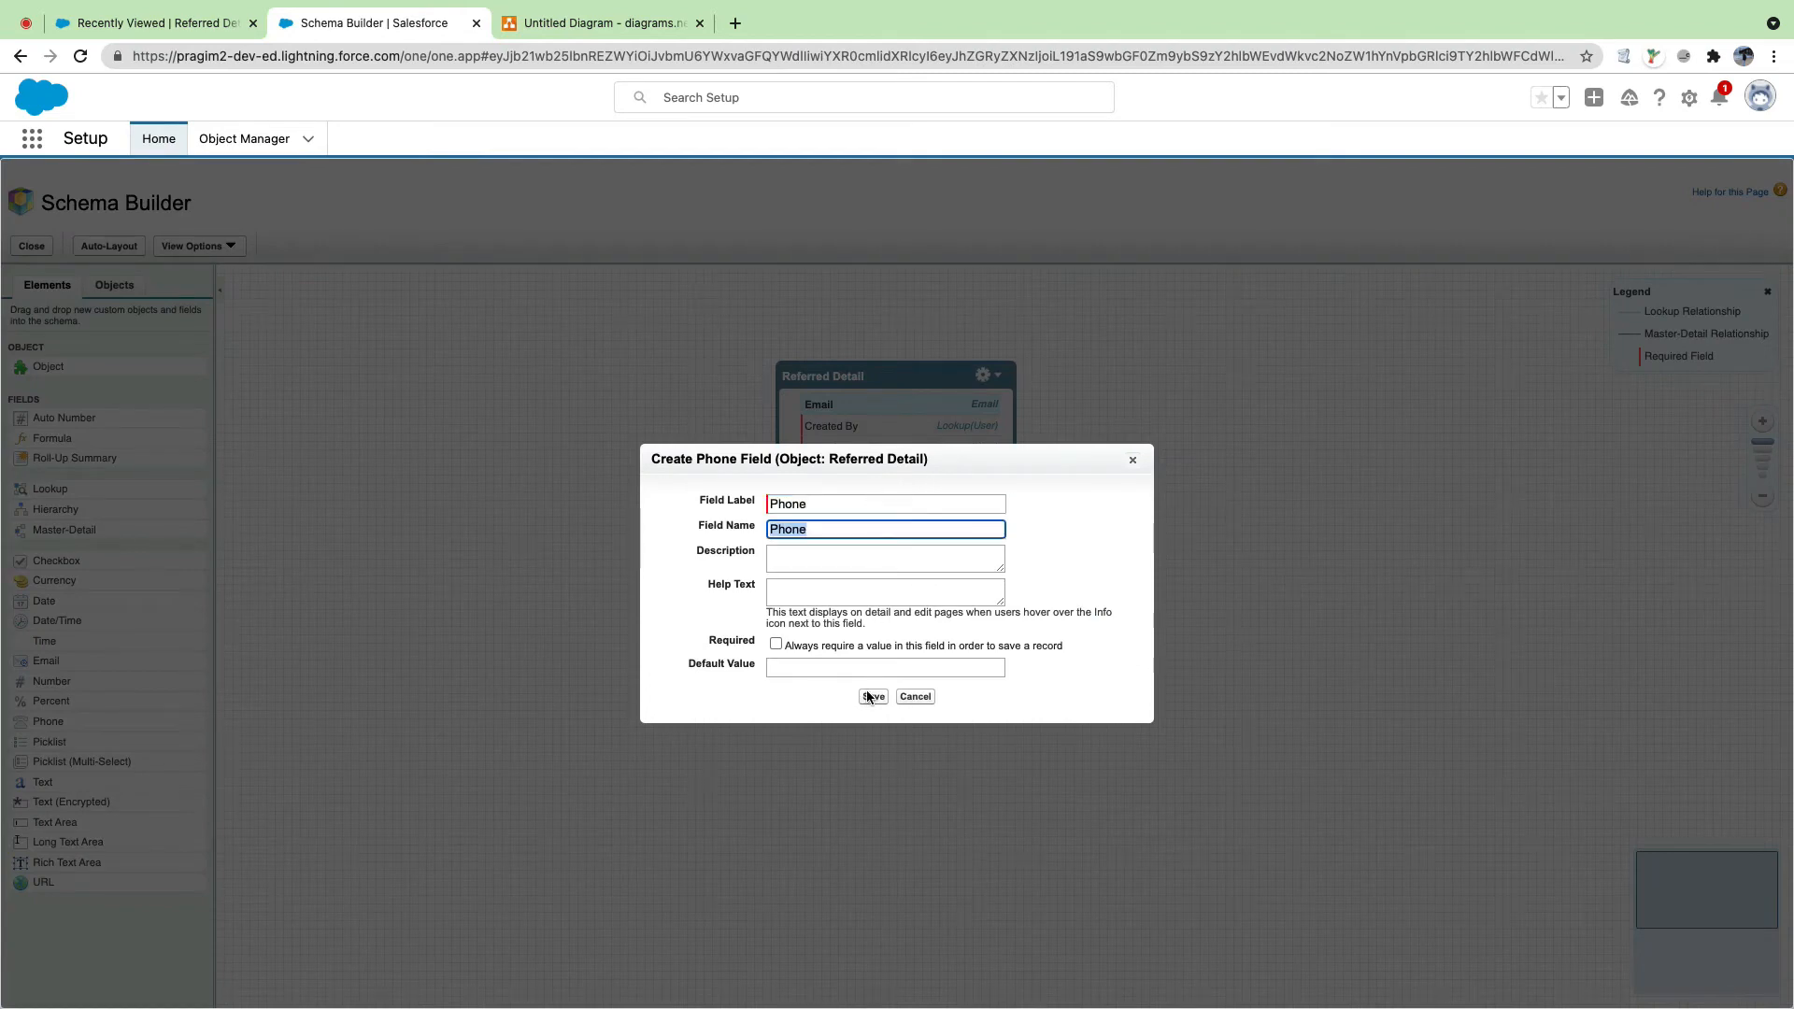
{"action": "left_click", "coordinate": [872, 697]}
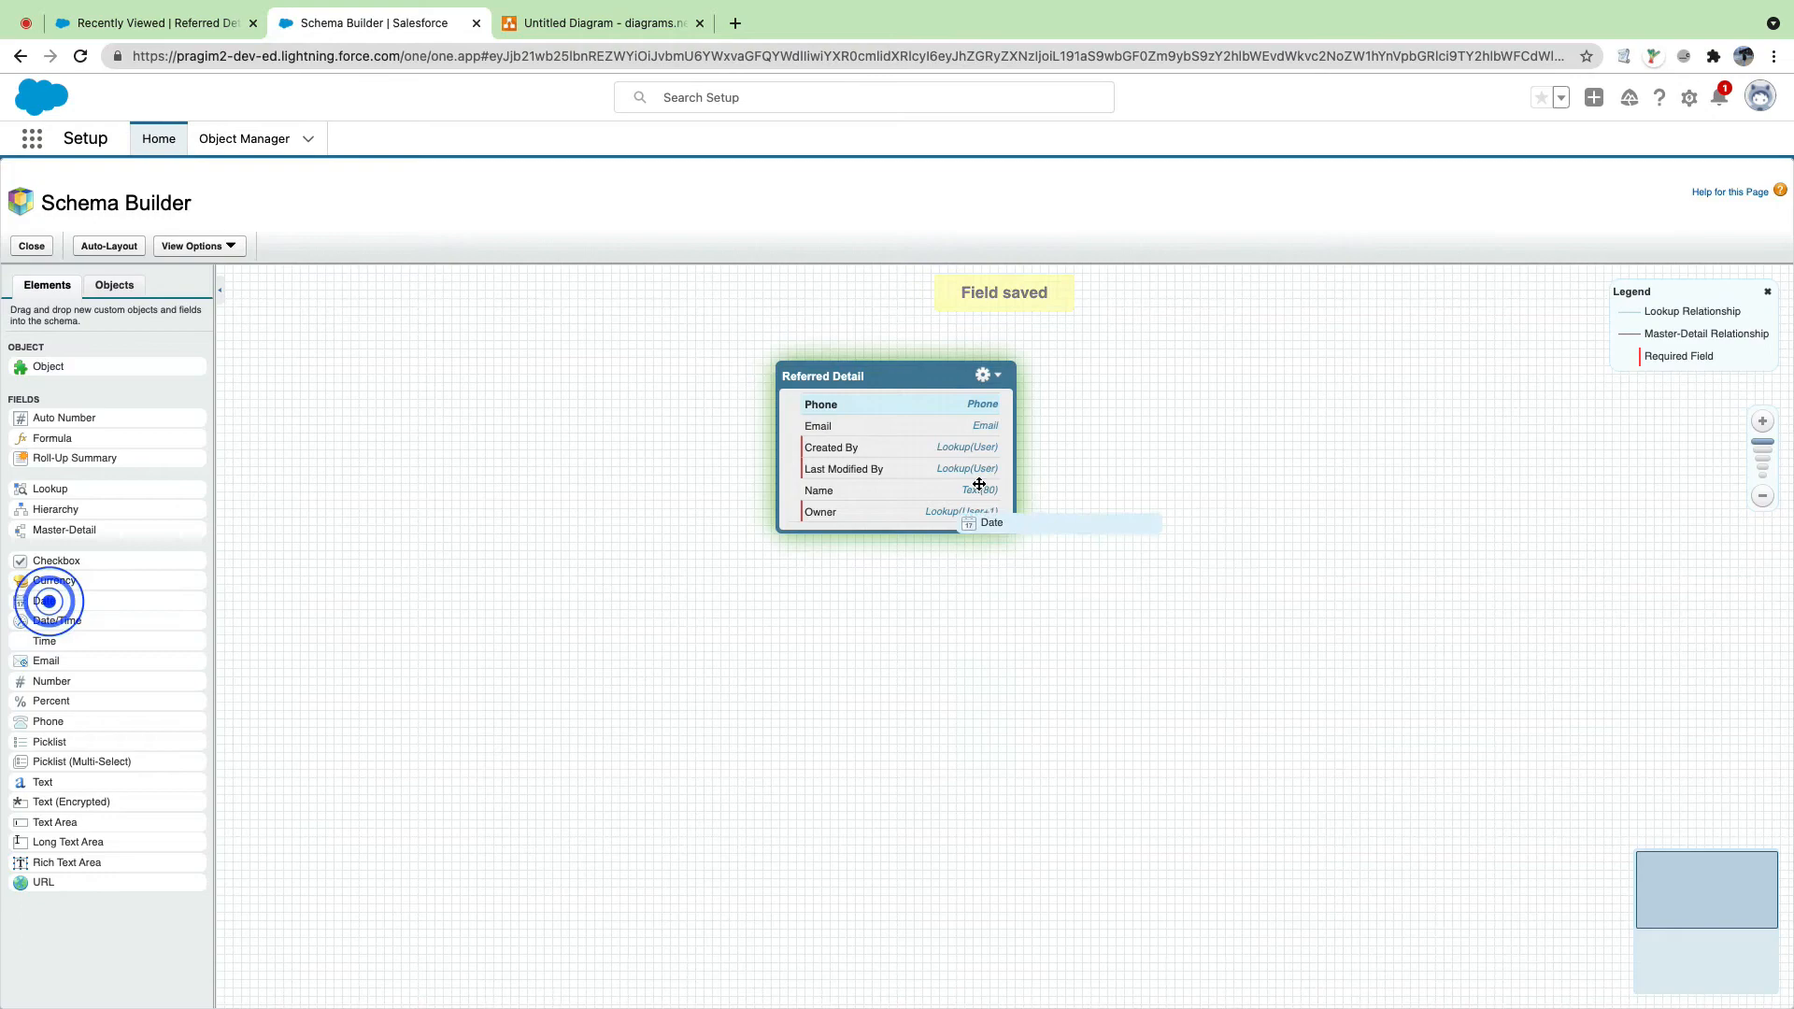
Step: Add a DOB date field and an Is Active checkbox field to Referred Detail
{"action": "left_click_drag", "start_coordinate": [978, 484], "coordinate": [978, 486]}
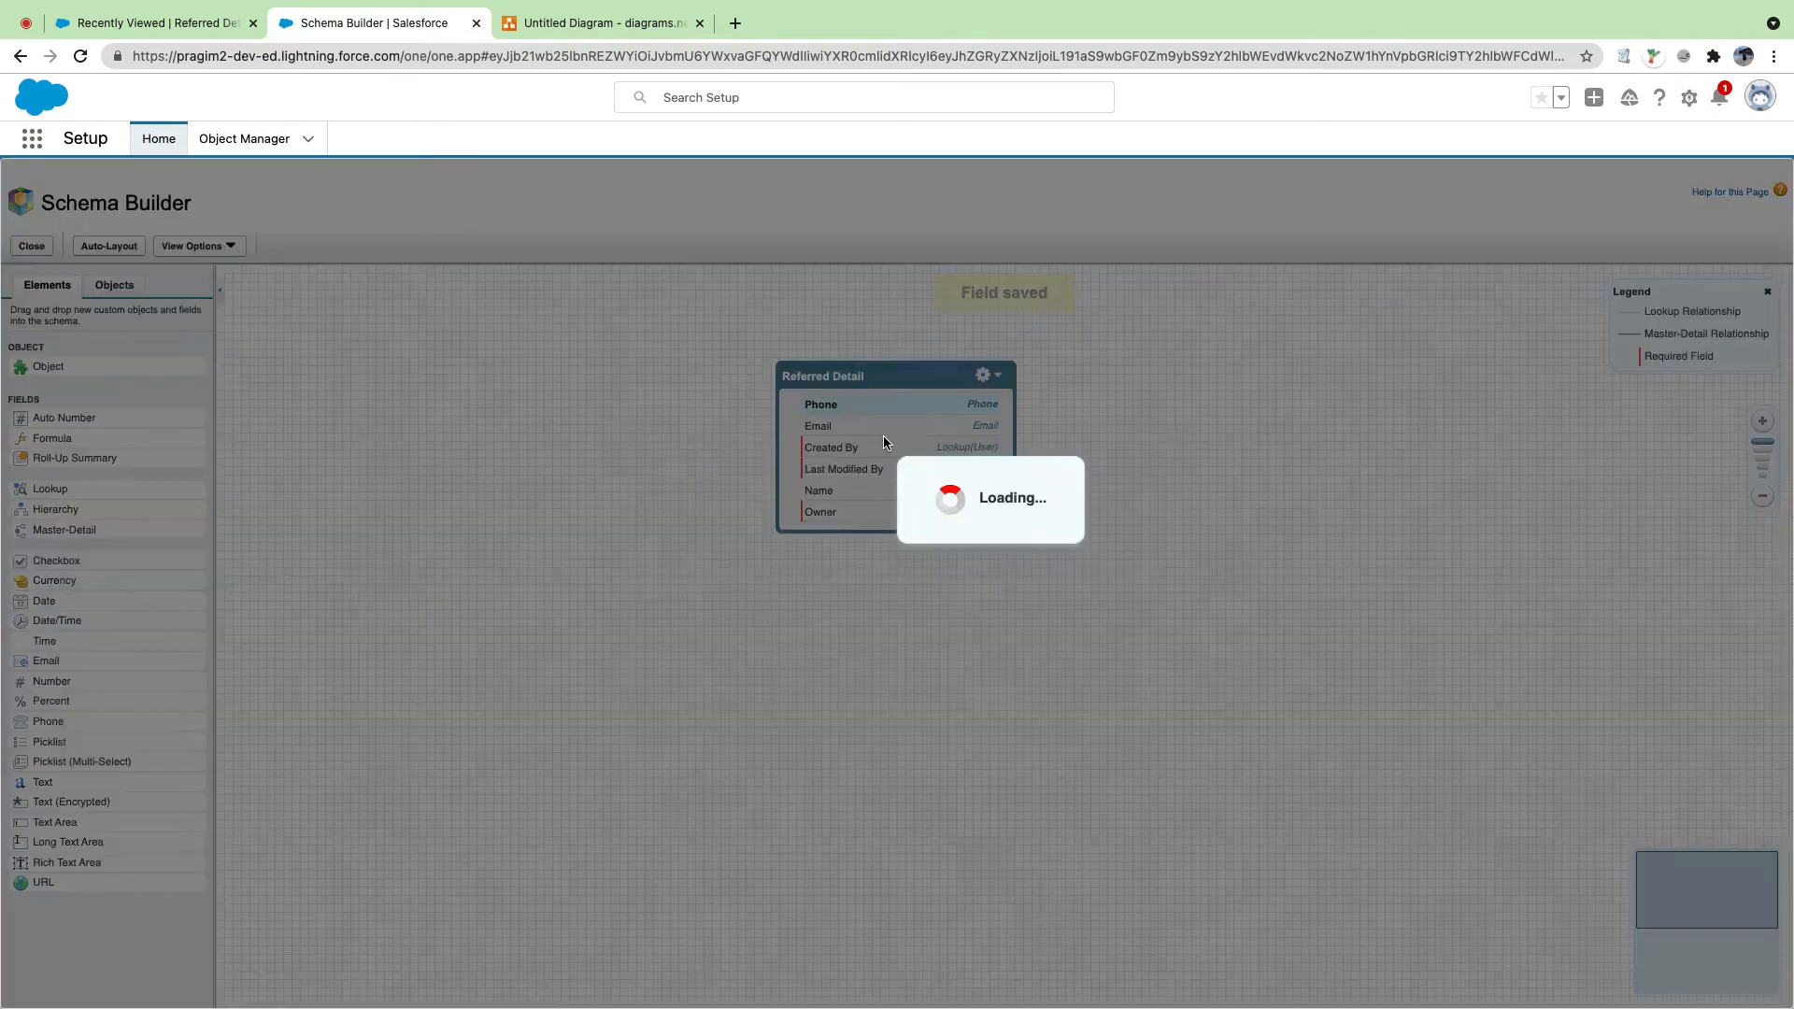
{"action": "type", "text": "DOB"}
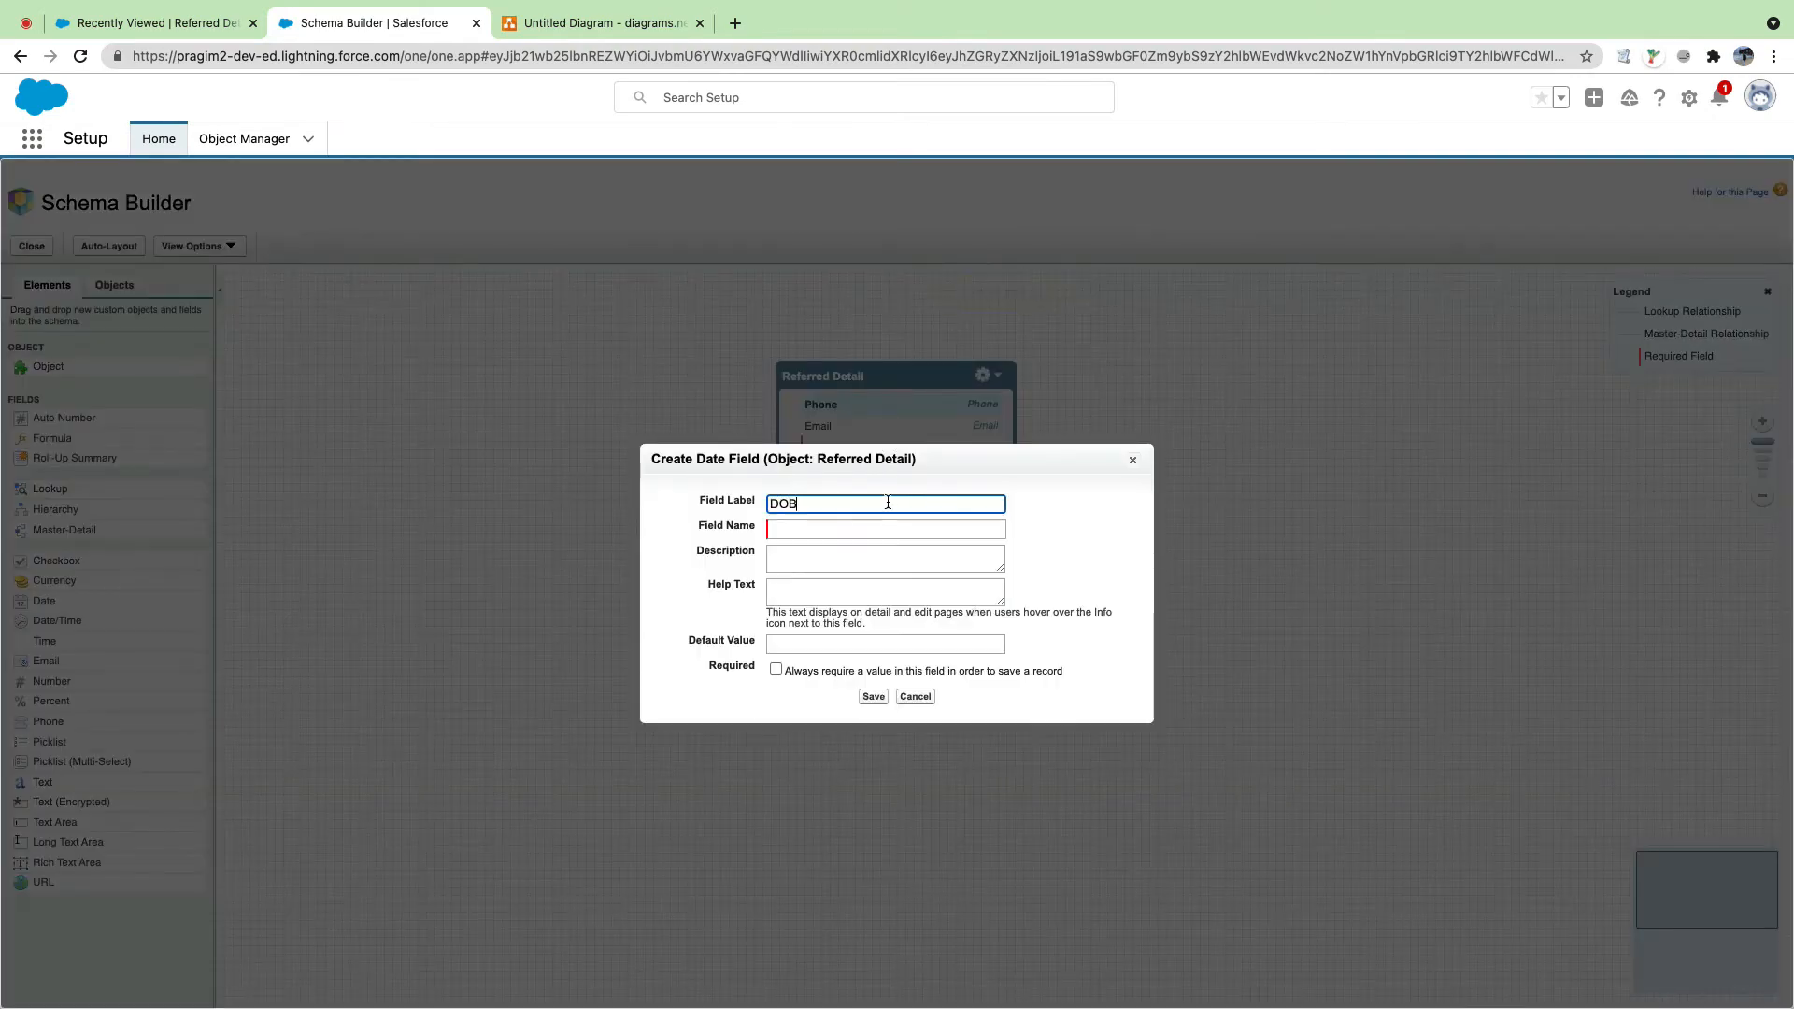
{"action": "key", "text": "Tab"}
{"action": "left_click", "coordinate": [873, 698]}
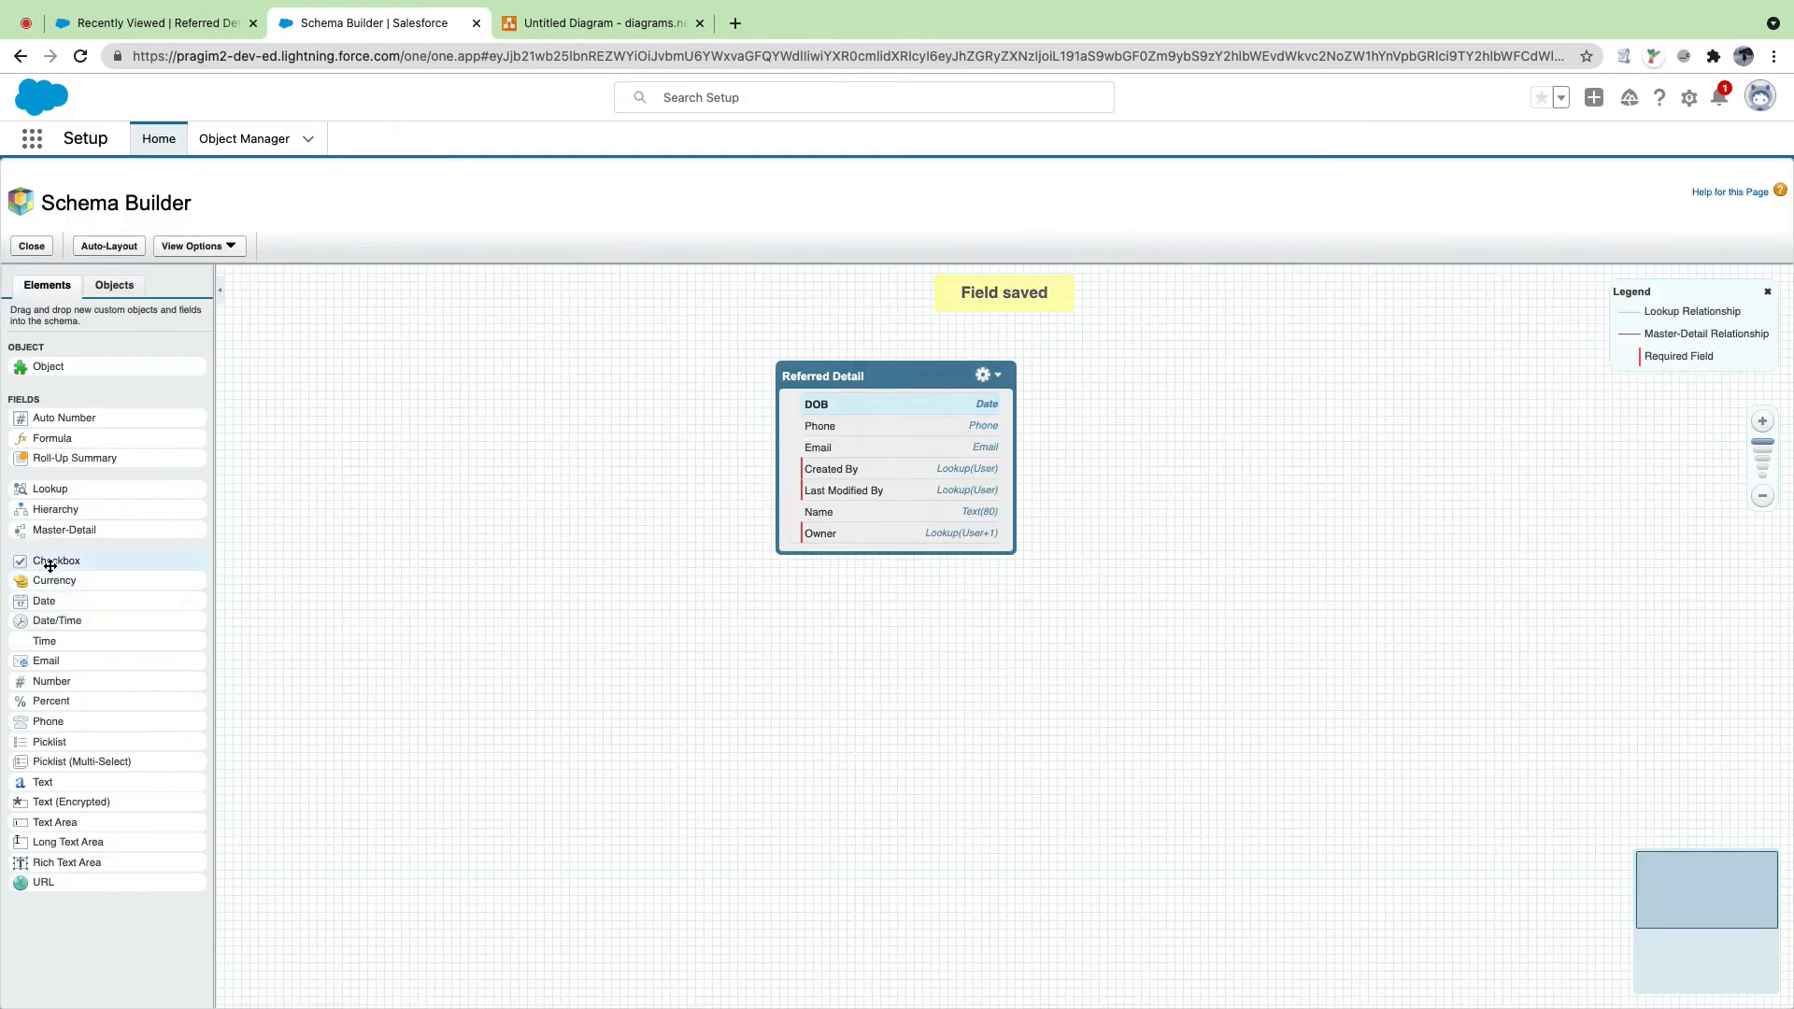
{"action": "left_click_drag", "start_coordinate": [56, 561], "coordinate": [901, 465]}
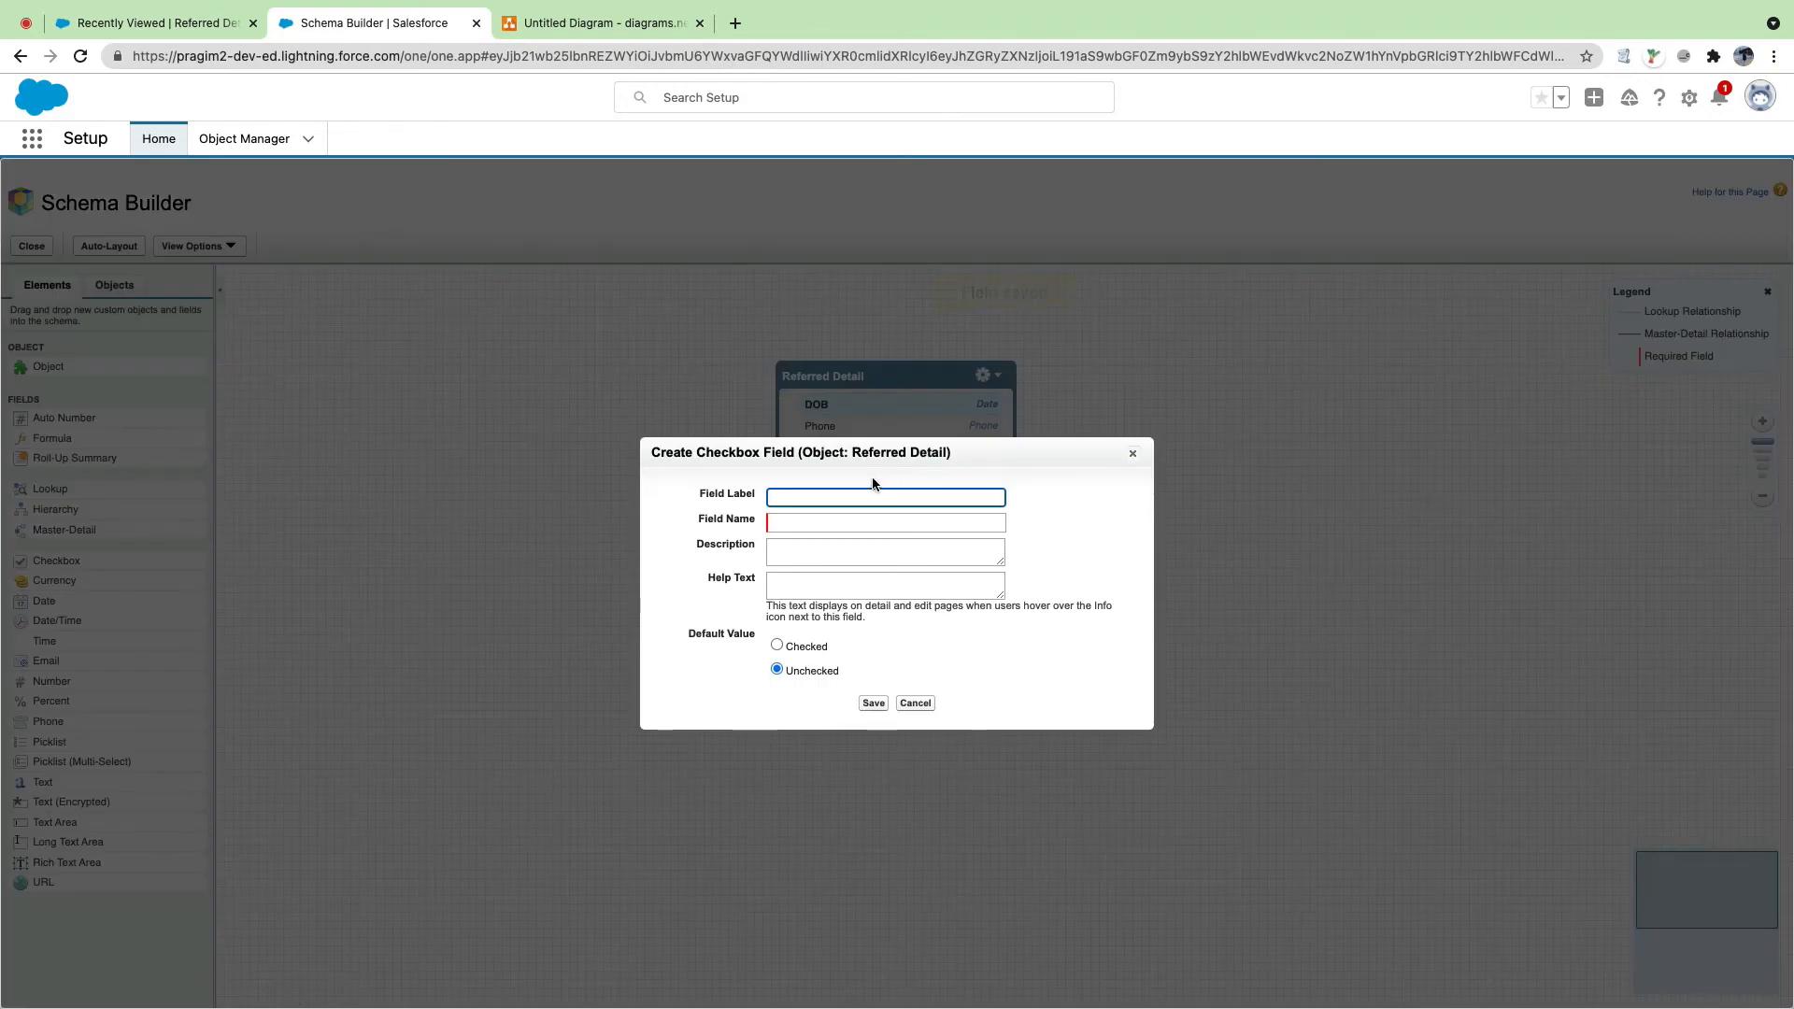
{"action": "type", "text": "Is Active"}
{"action": "left_click", "coordinate": [818, 521]}
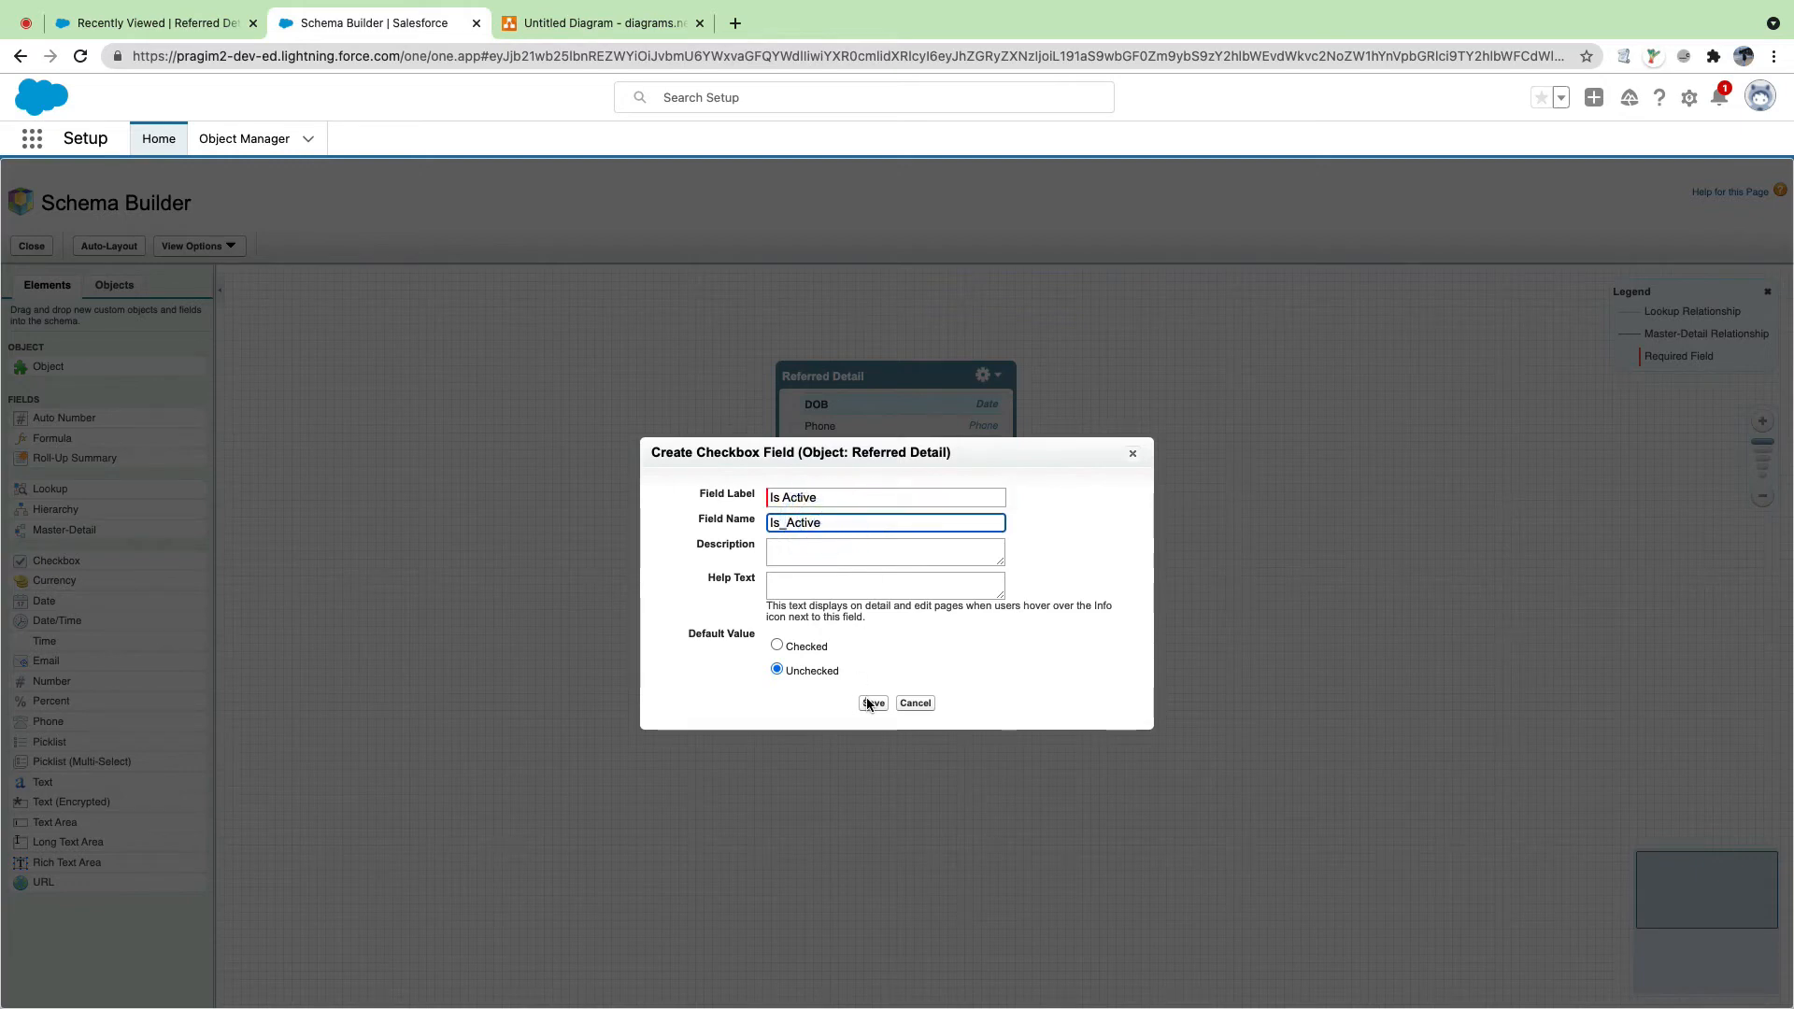
{"action": "left_click", "coordinate": [873, 703]}
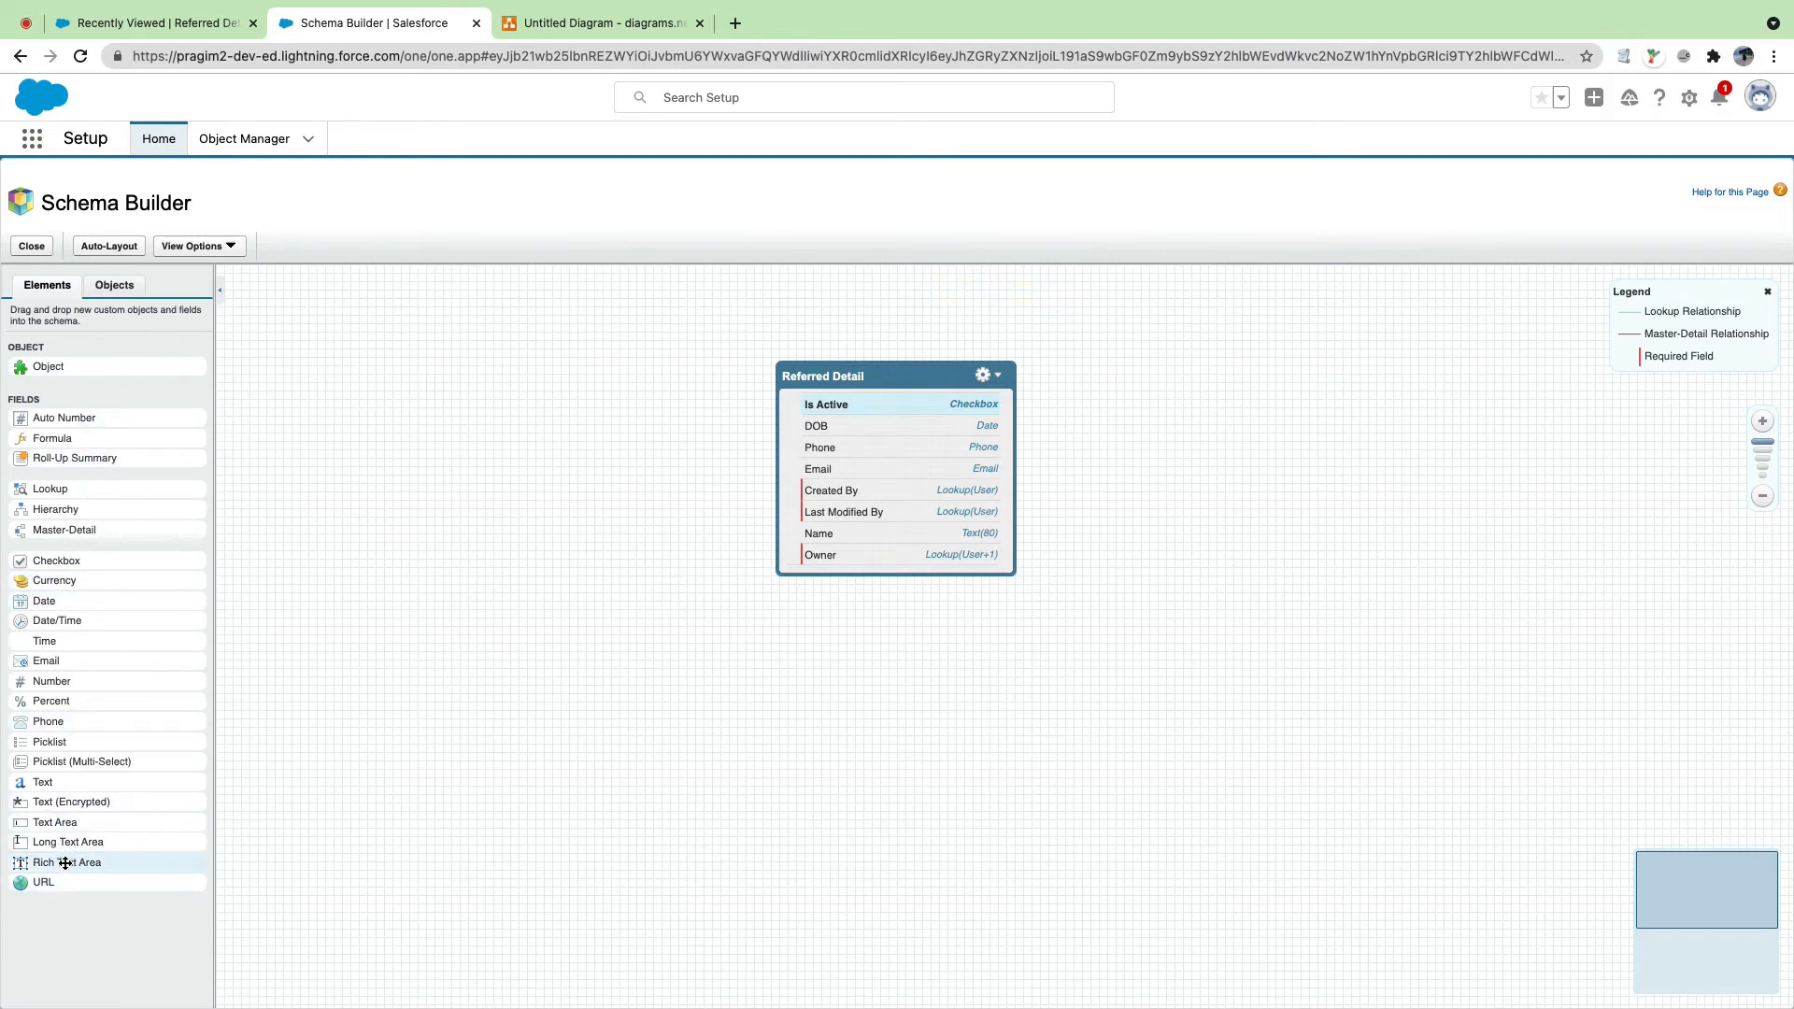
Step: Add an 'About Me' rich text area field to Referred Detail
{"action": "left_click_drag", "start_coordinate": [65, 863], "coordinate": [849, 444]}
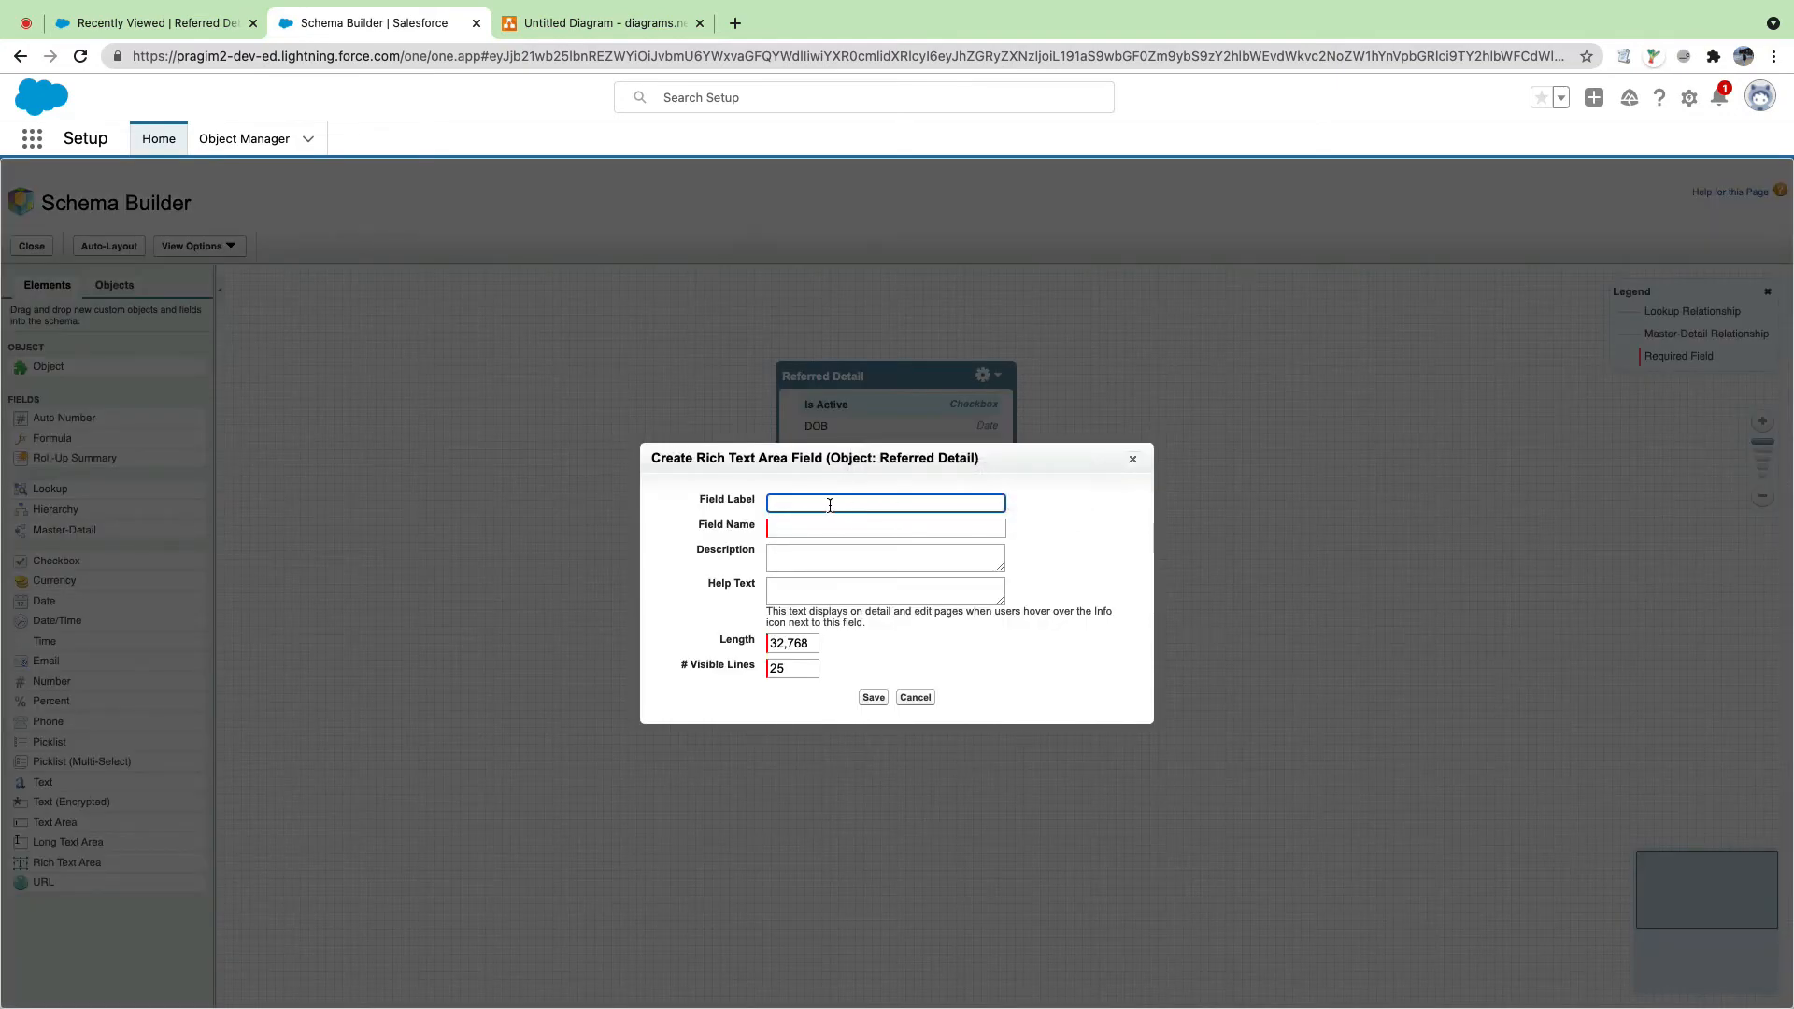
{"action": "type", "text": "Pers"}
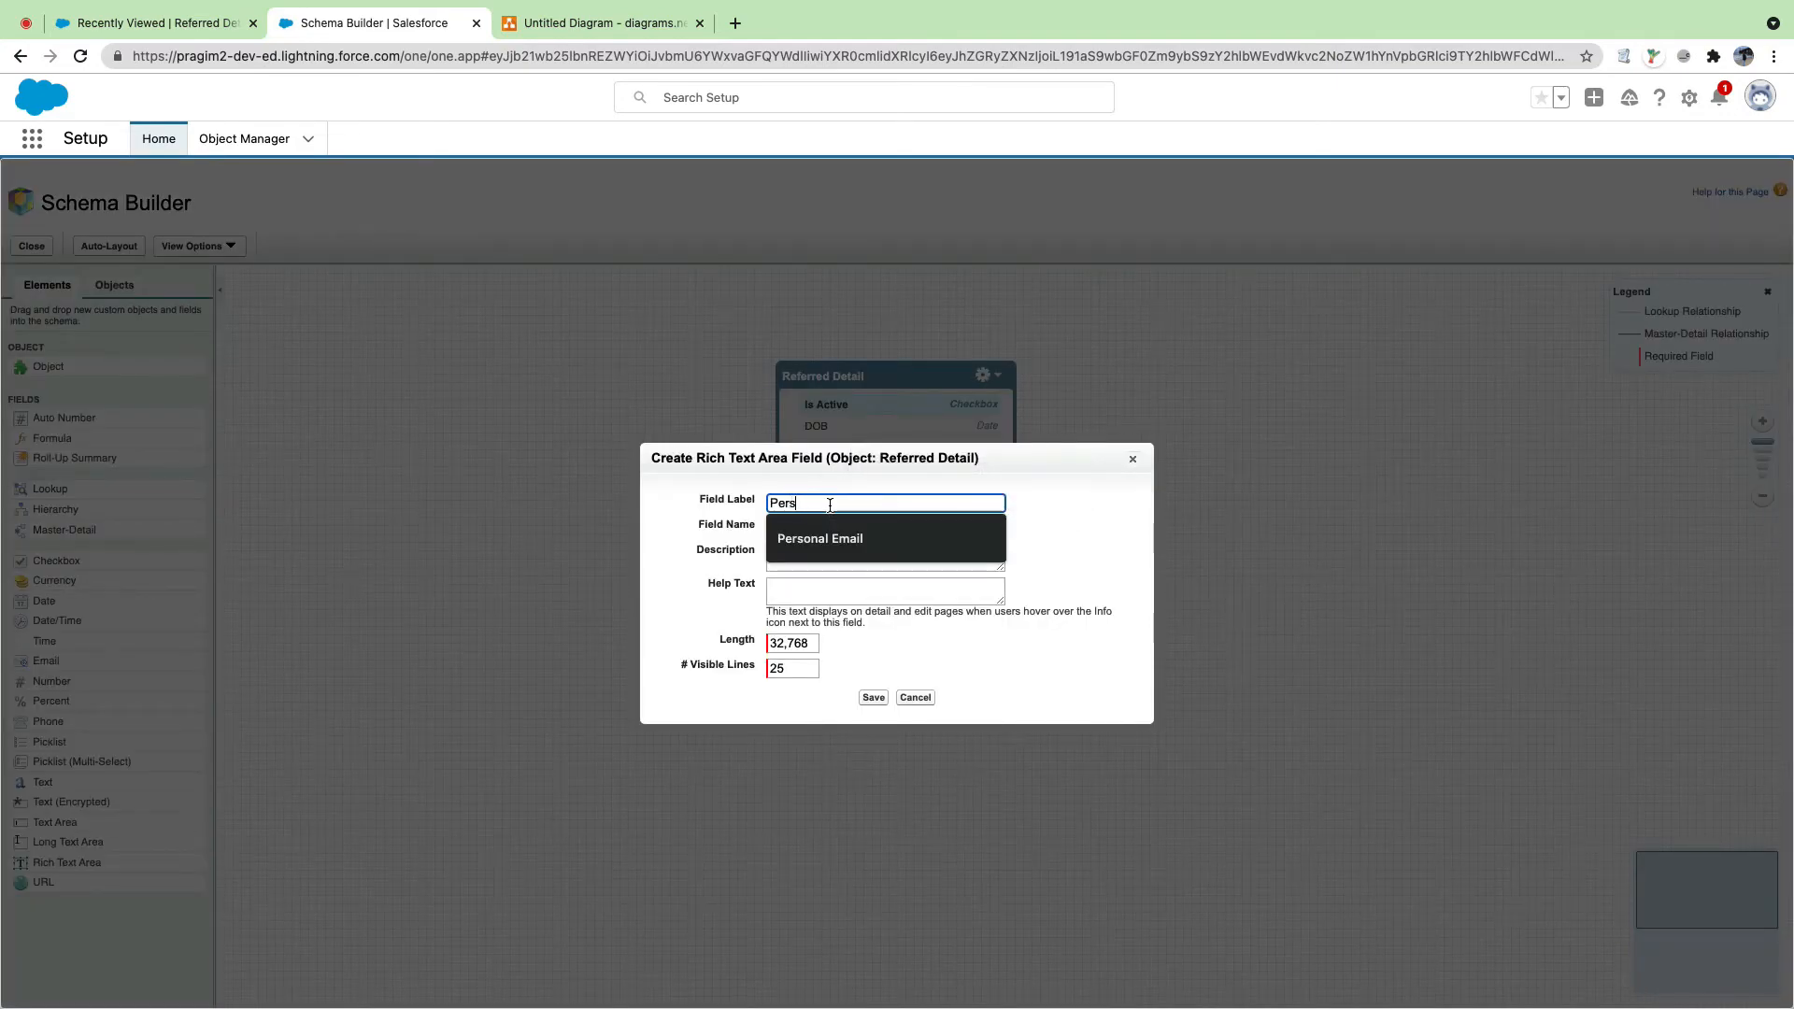
{"action": "type", "text": "on"}
{"action": "key", "text": "BackSpace"}
{"action": "key", "text": "BackSpace"}
{"action": "key", "text": "BackSpace"}
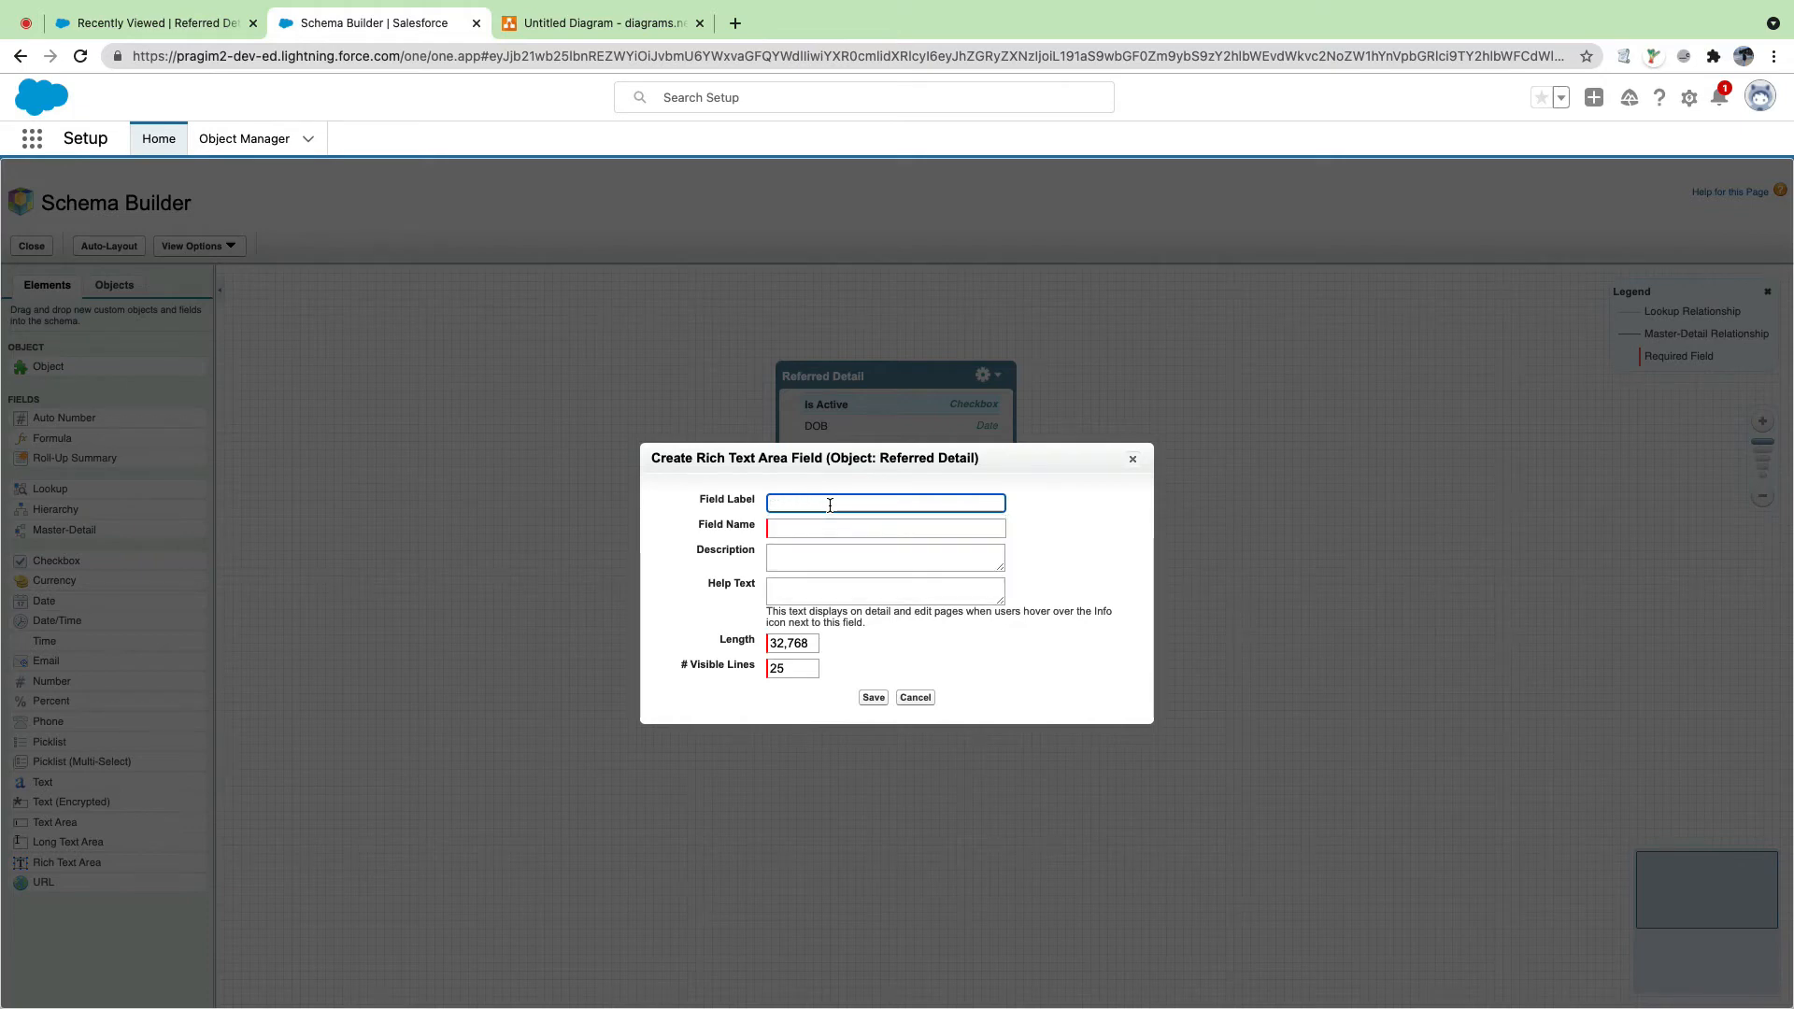
{"action": "type", "text": "About Me"}
{"action": "key", "text": "Tab"}
{"action": "left_click", "coordinate": [873, 697]}
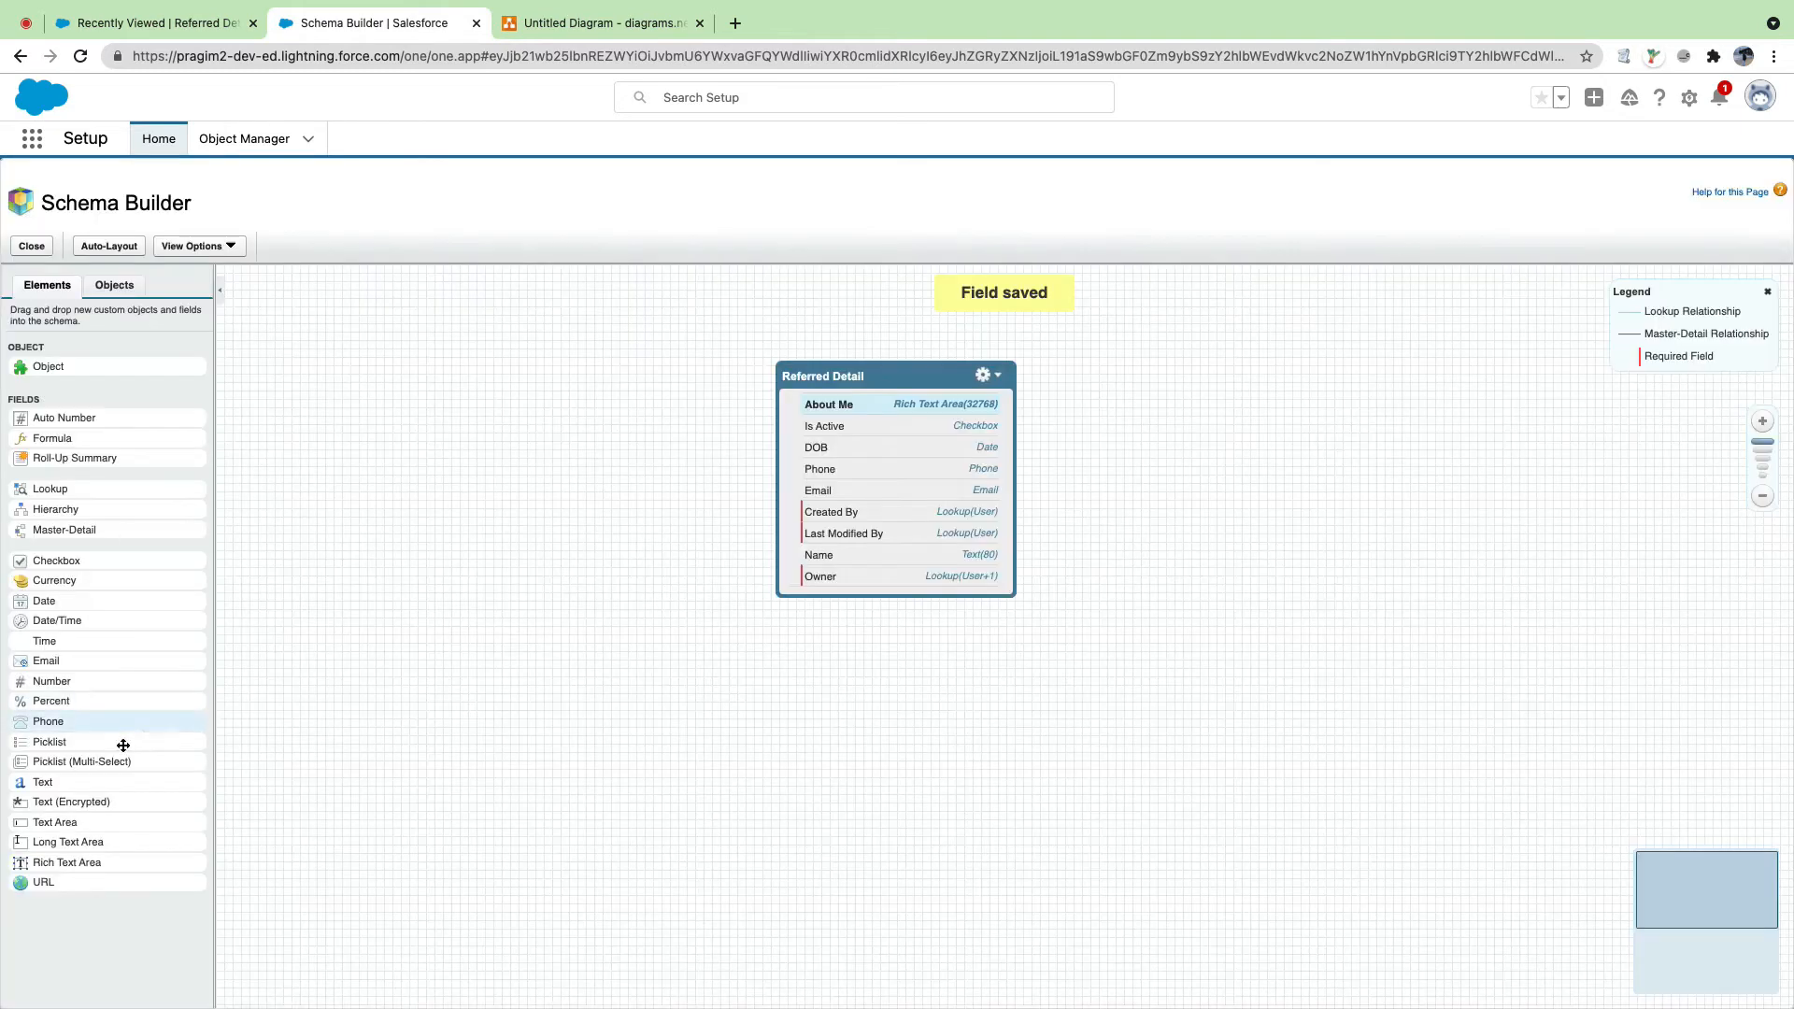
Step: Drop in a multi-select picklist field labelled 'Status'
{"action": "left_click_drag", "start_coordinate": [79, 762], "coordinate": [882, 462]}
{"action": "left_click", "coordinate": [831, 460]}
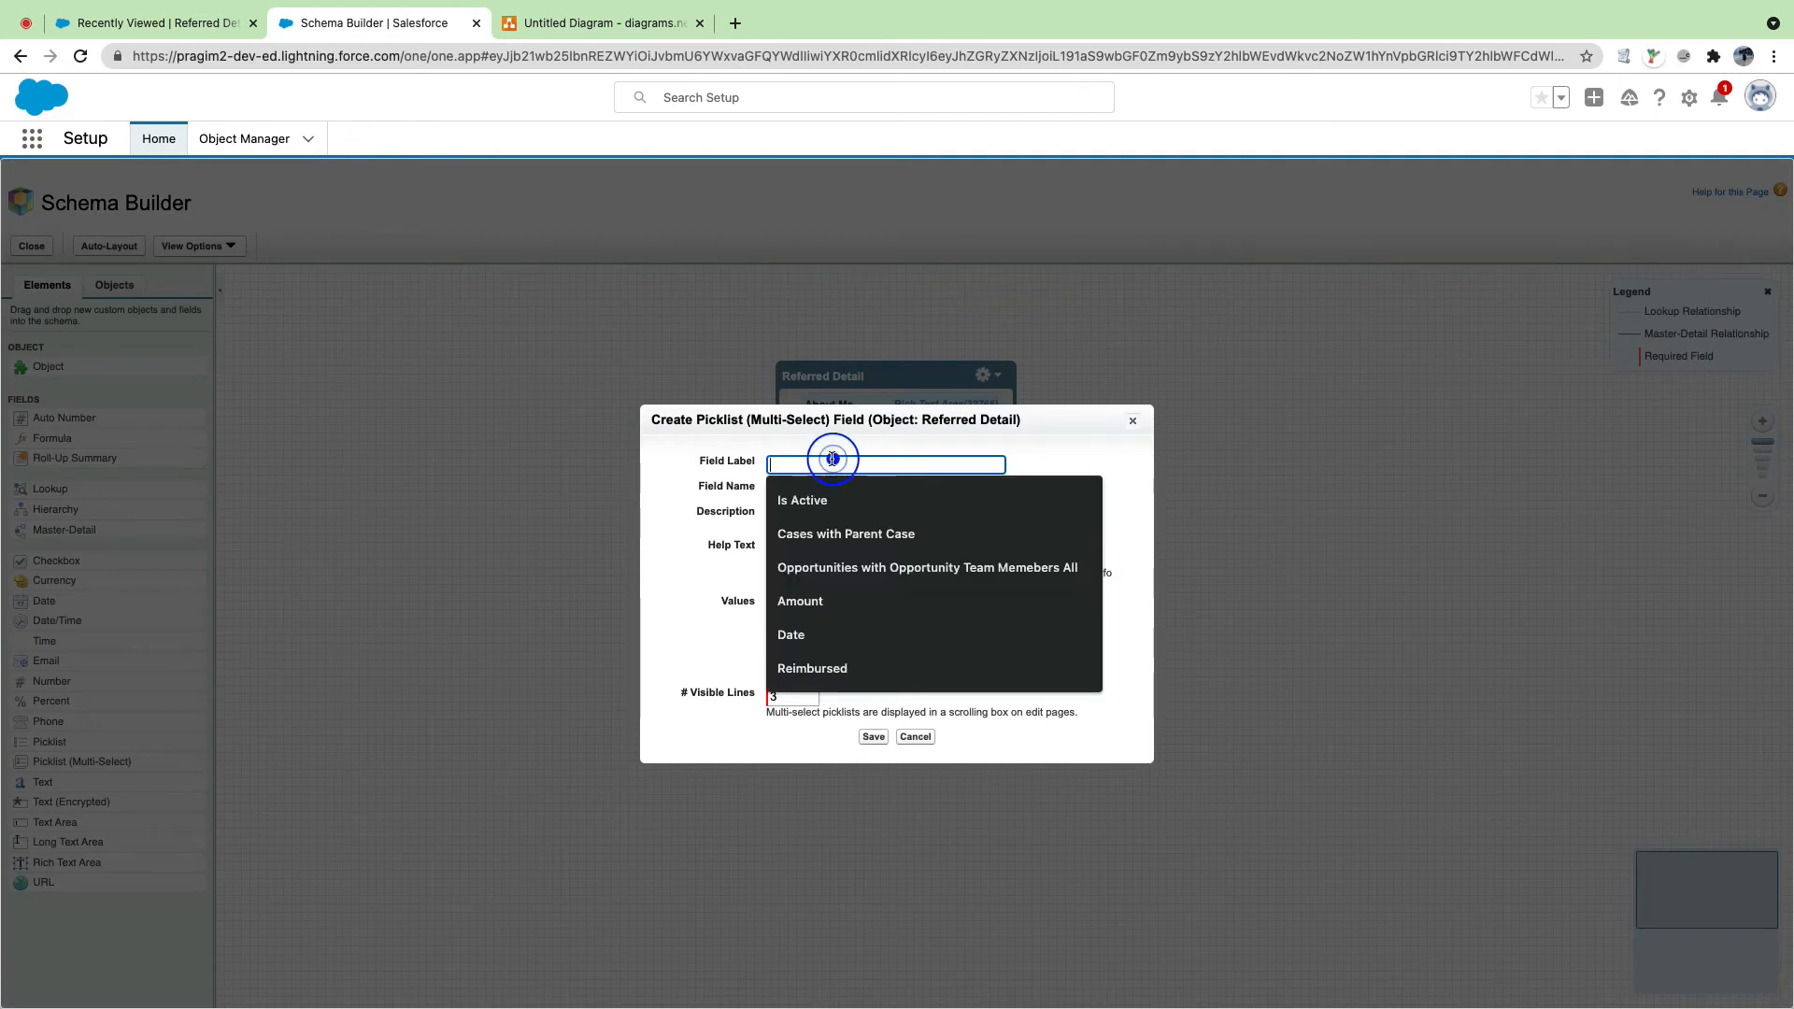
{"action": "type", "text": "Status"}
{"action": "key", "text": "Tab"}
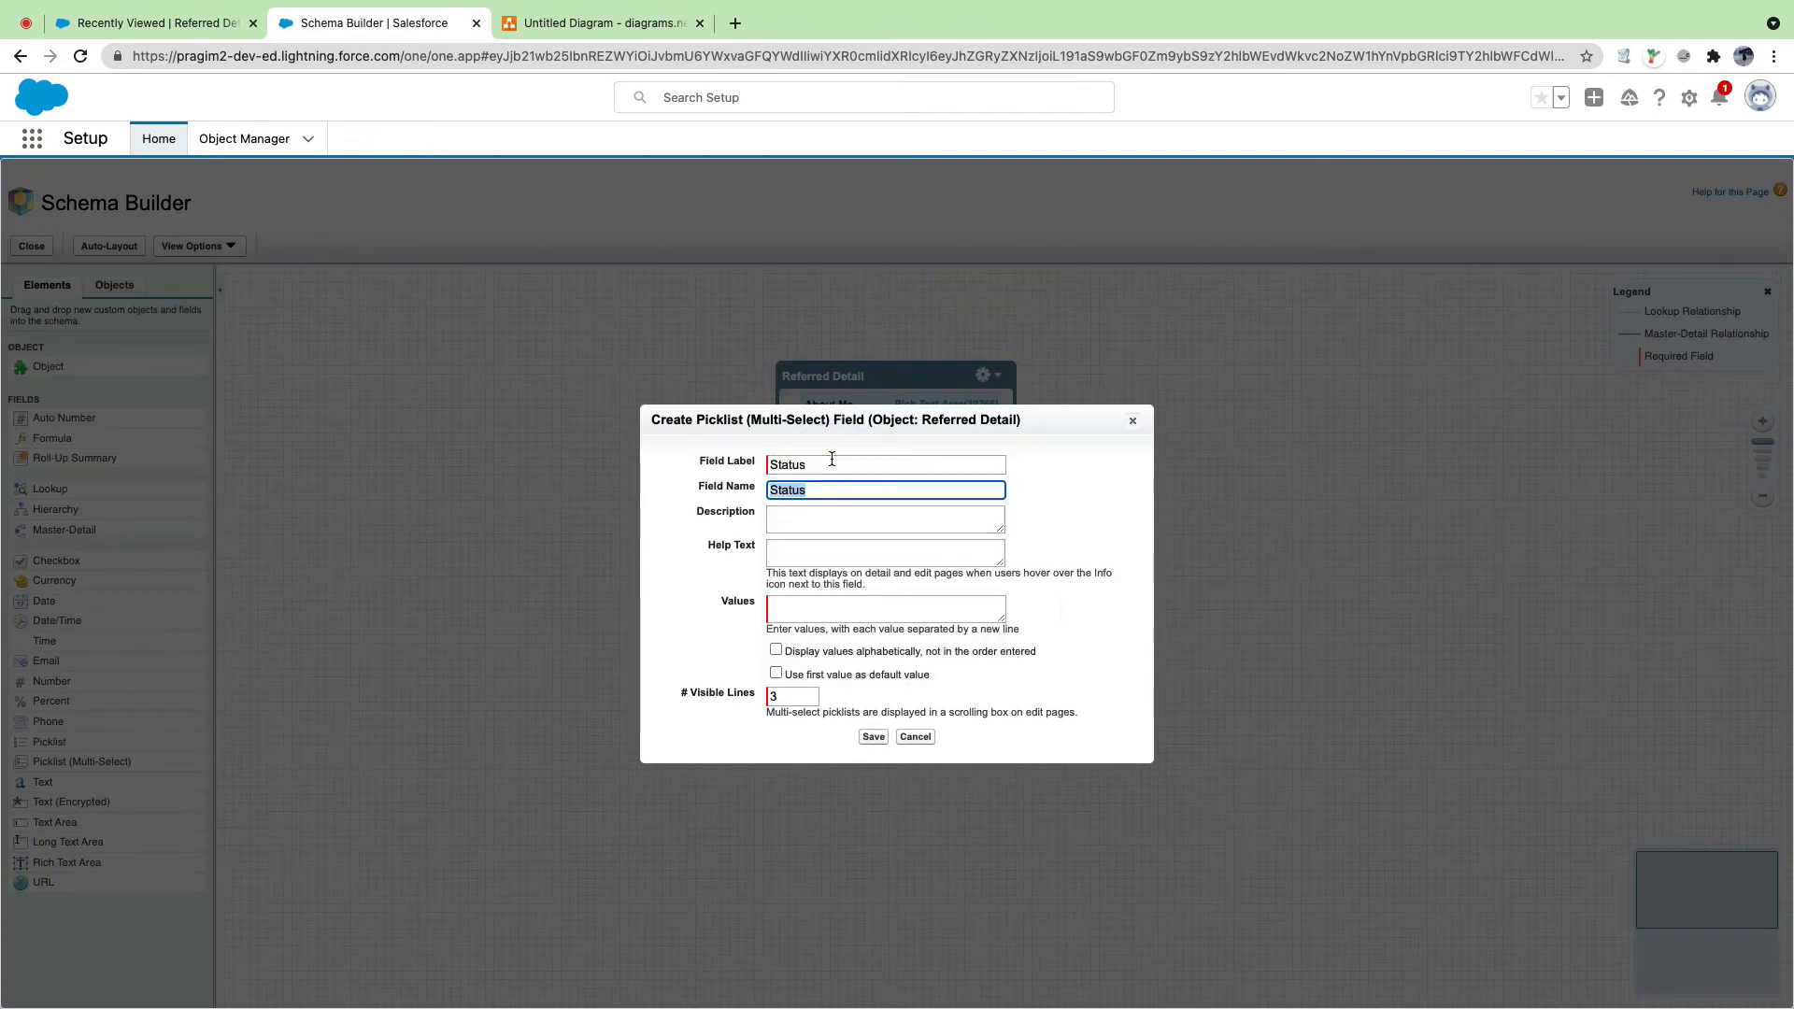
{"action": "left_click_drag", "start_coordinate": [820, 459], "coordinate": [766, 460]}
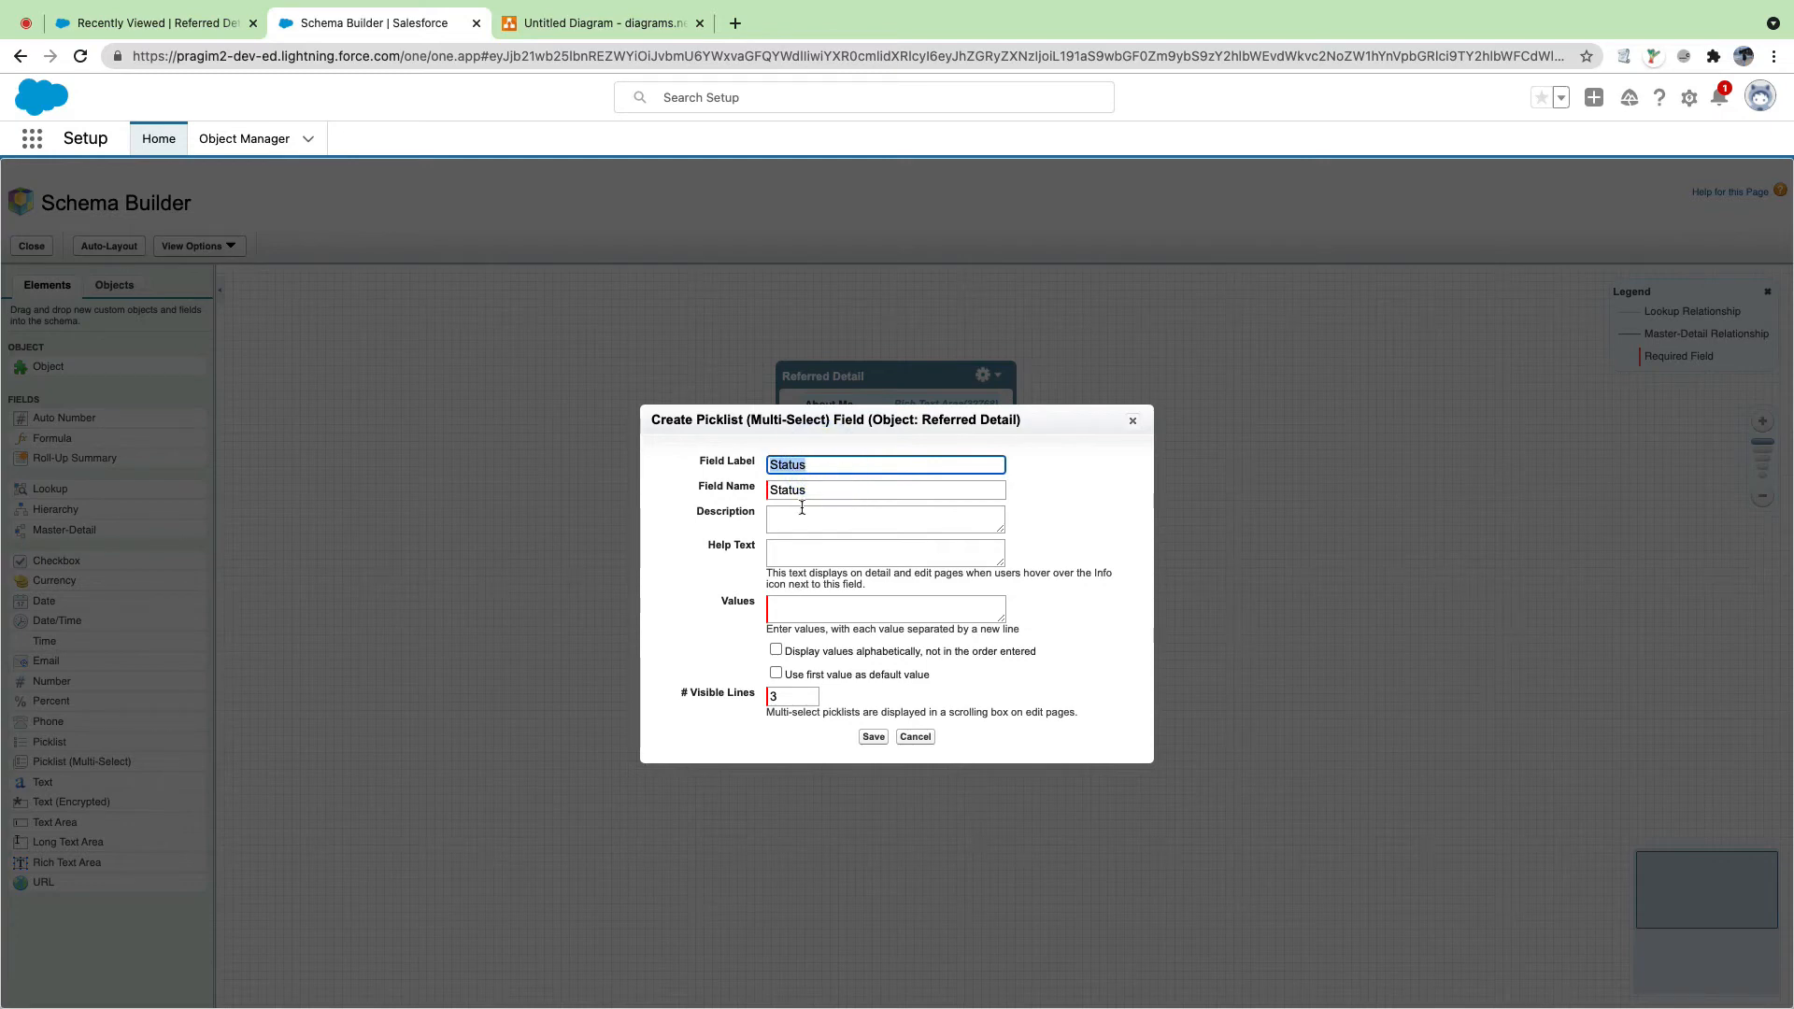
Step: Enter picklist values Active, Super User, Inactive, set 5 visible lines, save, then start a new record
{"action": "left_click", "coordinate": [815, 610]}
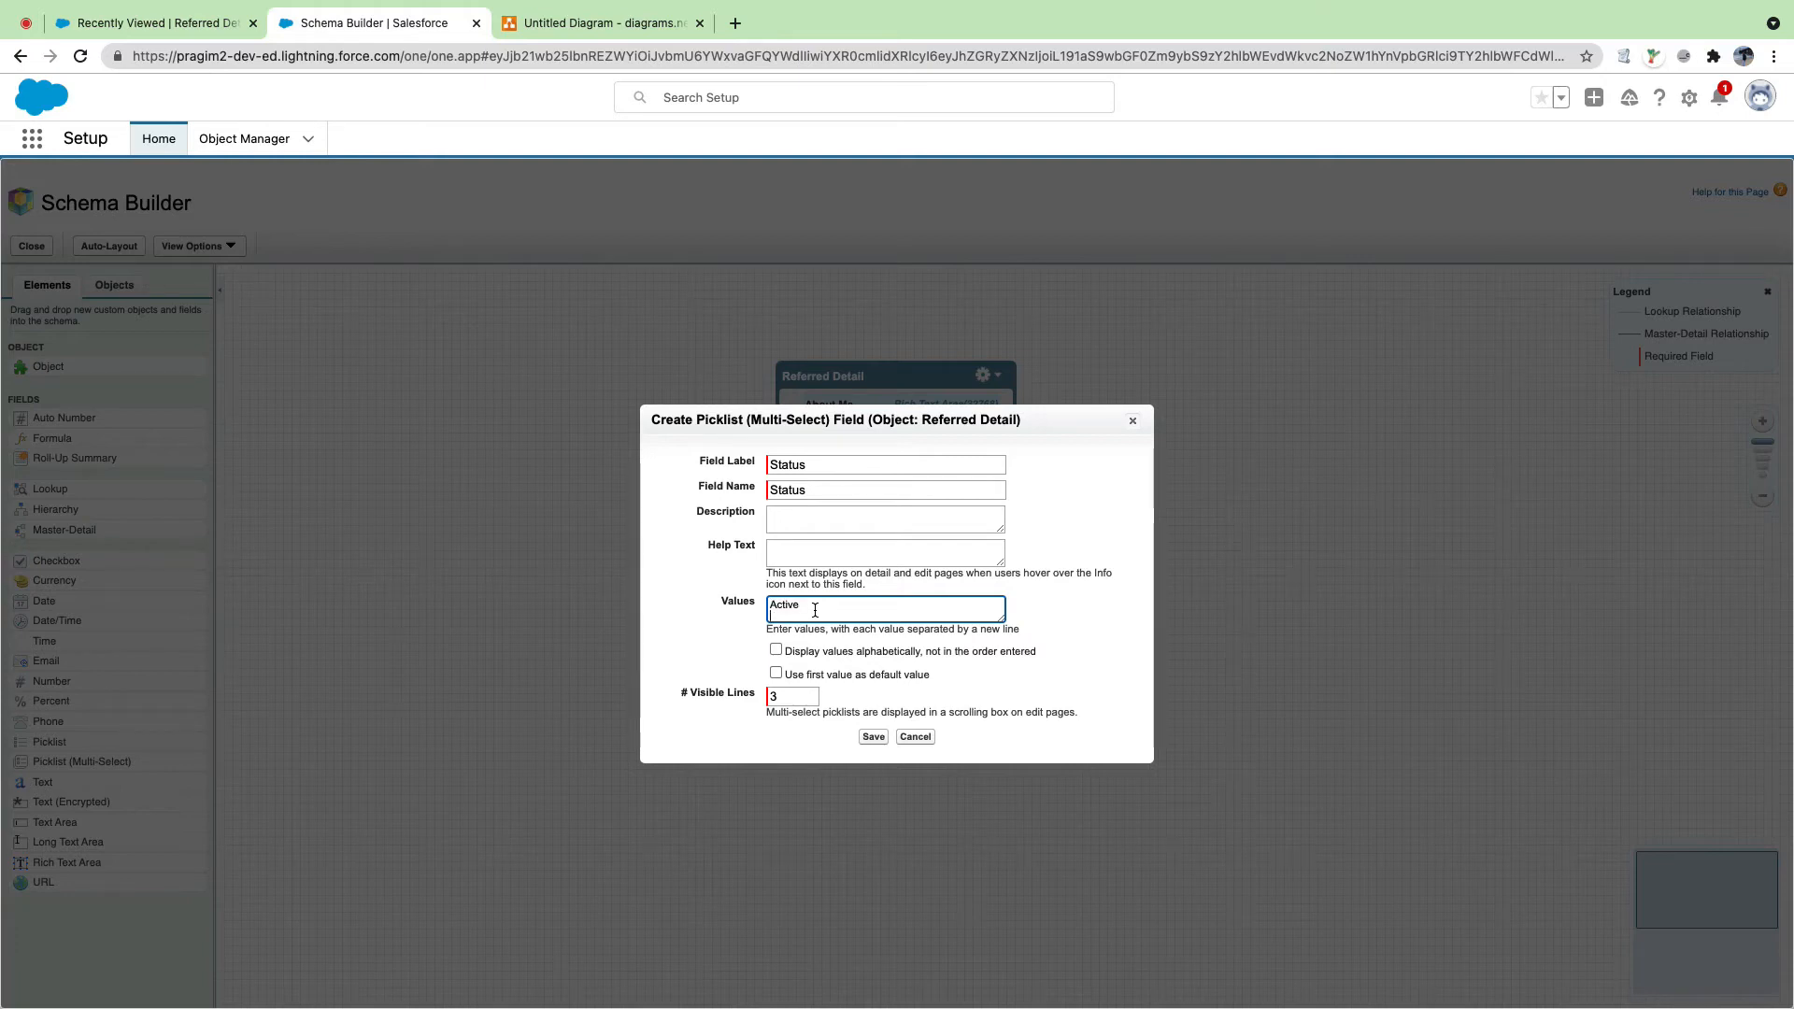
{"action": "type", "text": "Active"}
{"action": "key", "text": "Return"}
{"action": "type", "text": "Super User"}
{"action": "key", "text": "Return"}
{"action": "type", "text": "Inactive"}
{"action": "key", "text": "Return"}
{"action": "left_click", "coordinate": [787, 697]}
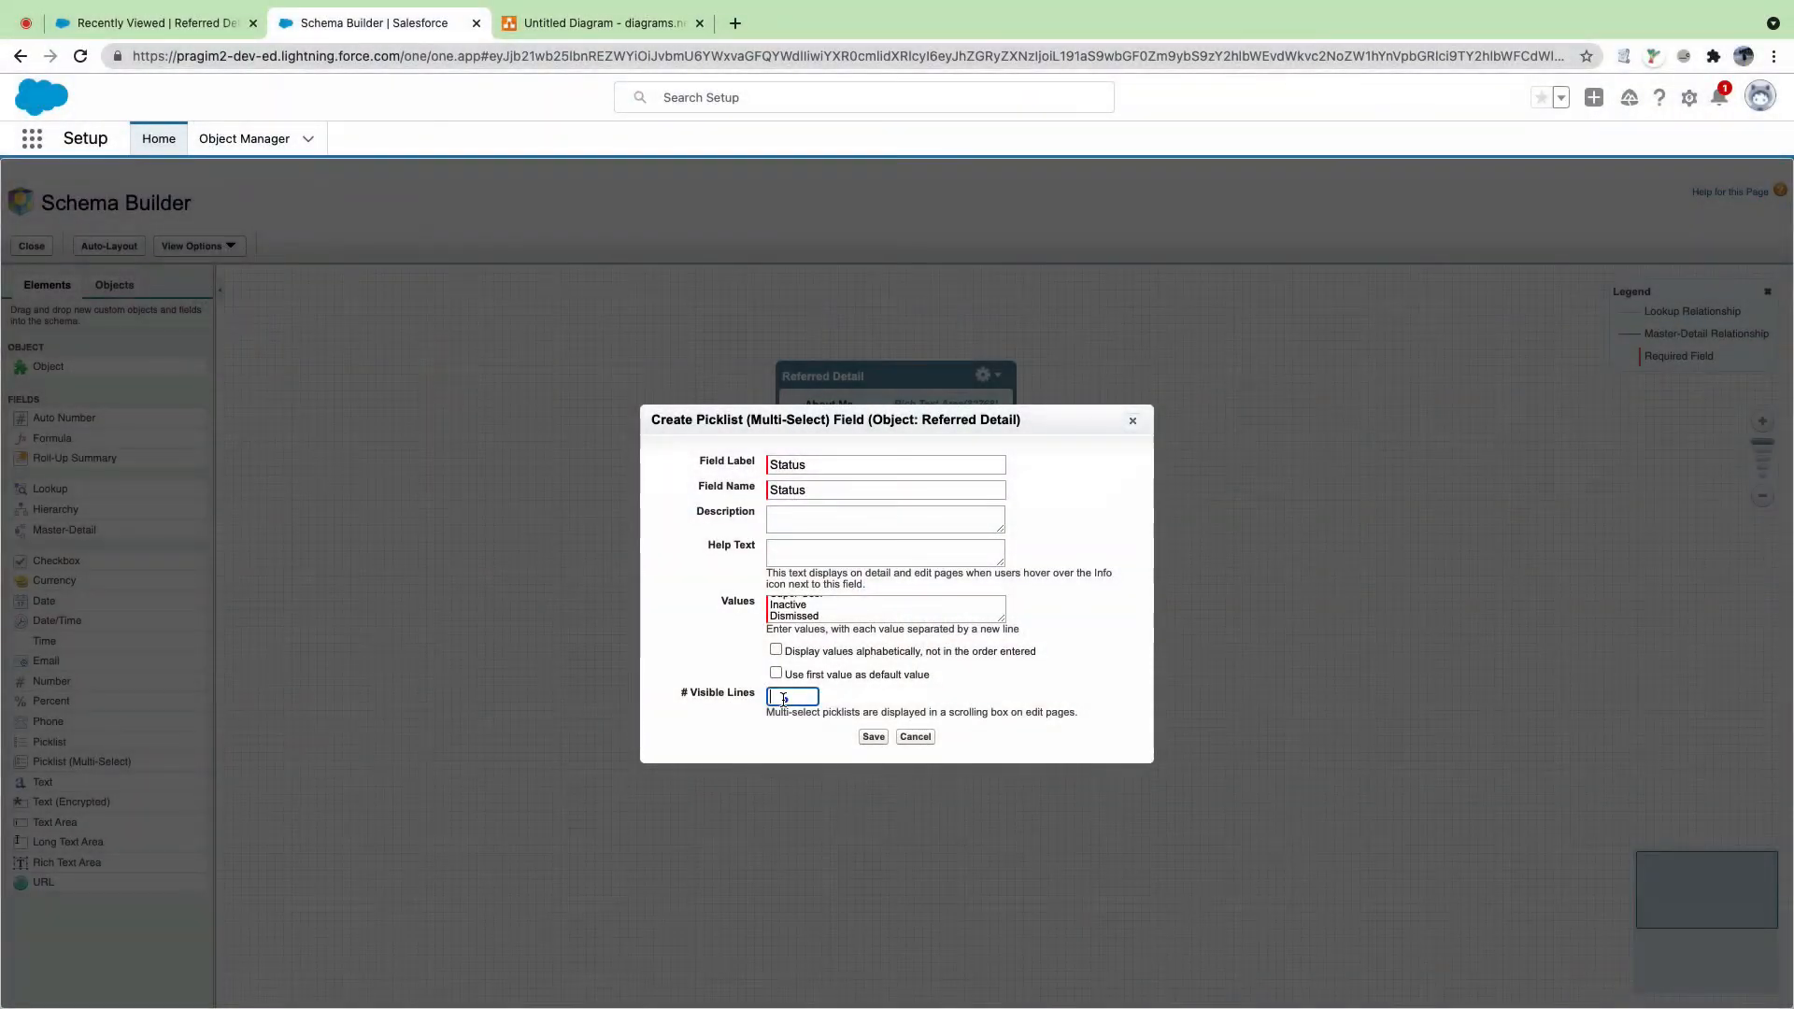
{"action": "left_click", "coordinate": [783, 699]}
{"action": "type", "text": "5"}
{"action": "left_click", "coordinate": [871, 737]}
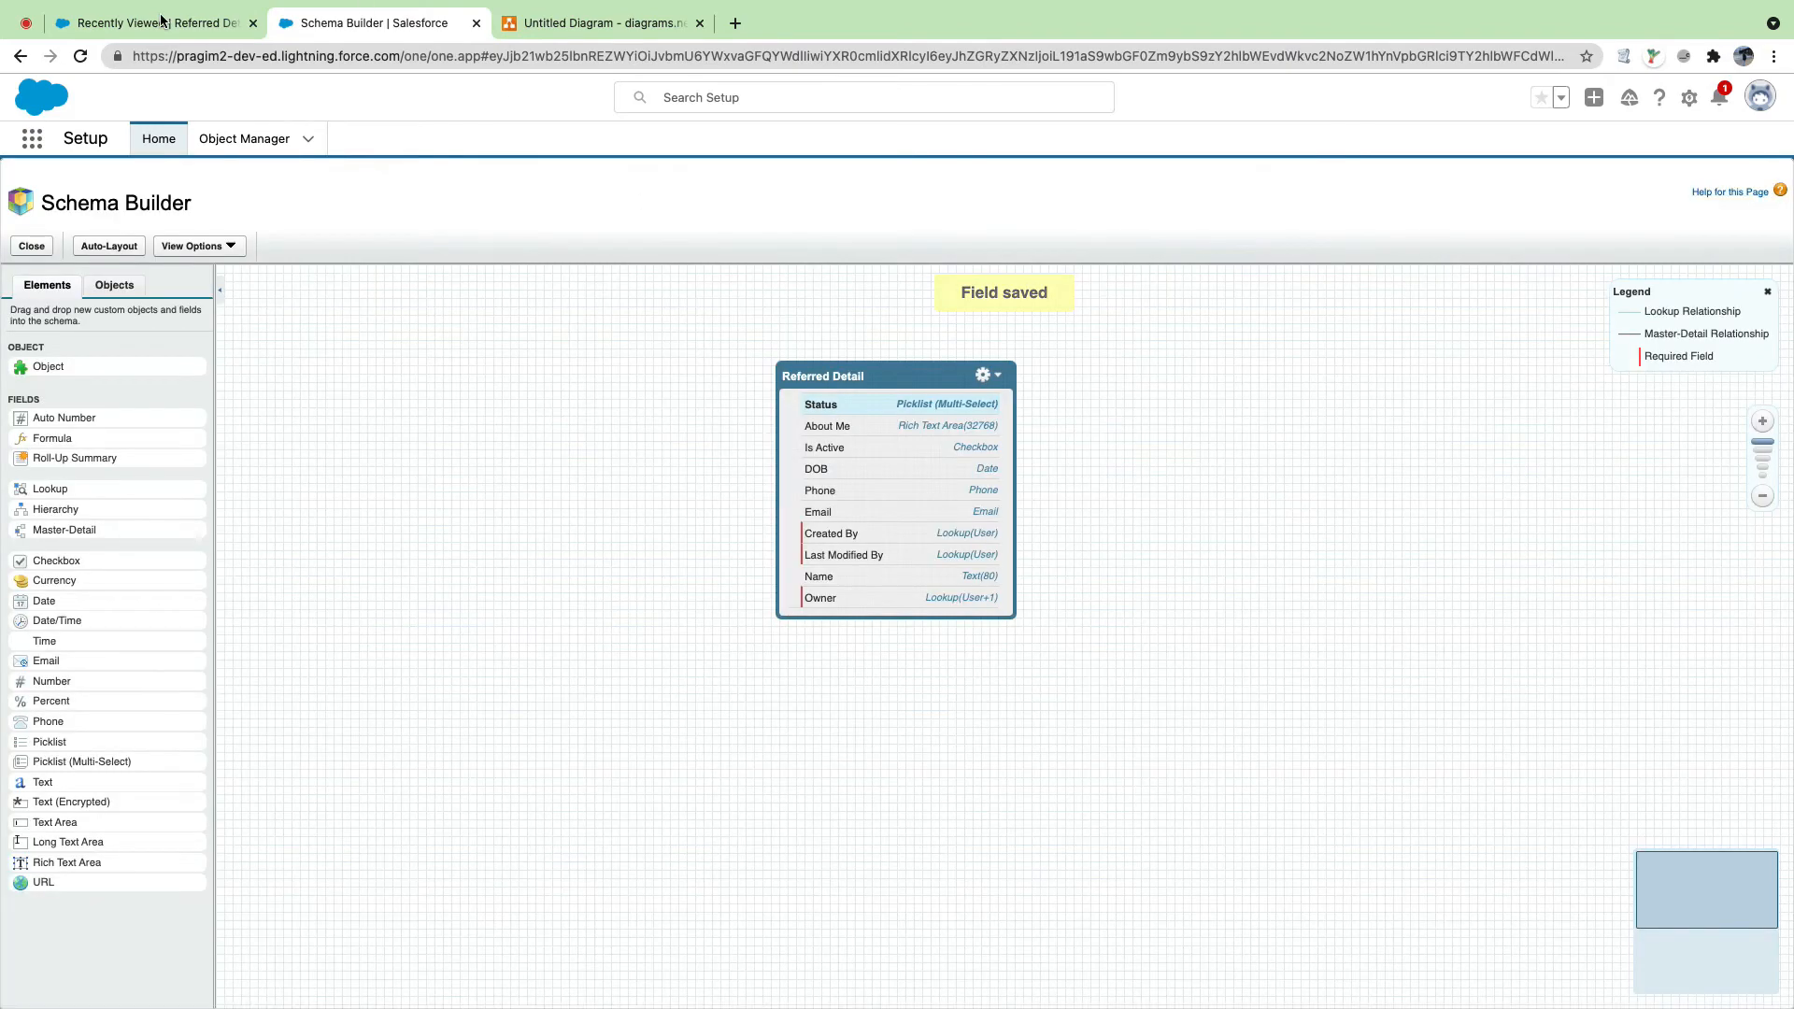
{"action": "left_click", "coordinate": [159, 24]}
{"action": "left_click", "coordinate": [1541, 206]}
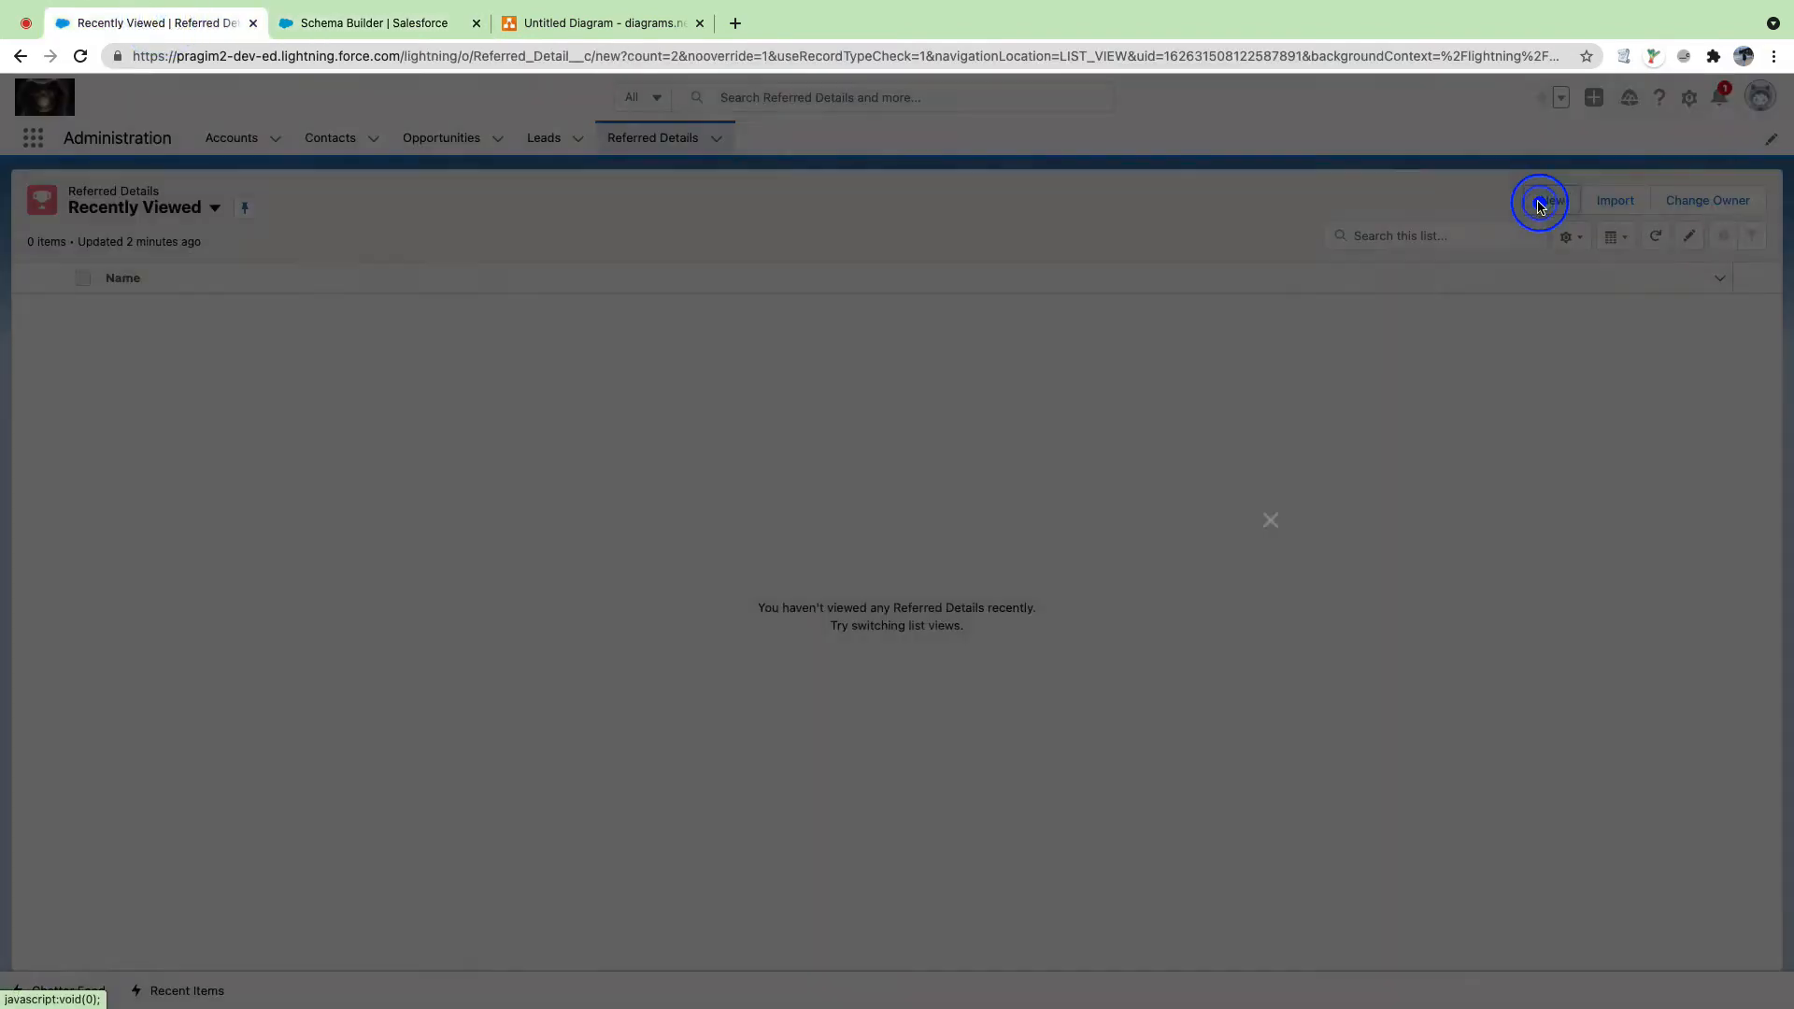
Step: Refresh the page, close the stuck modal, and reopen New from the Referred Details list
{"action": "left_click", "coordinate": [73, 58]}
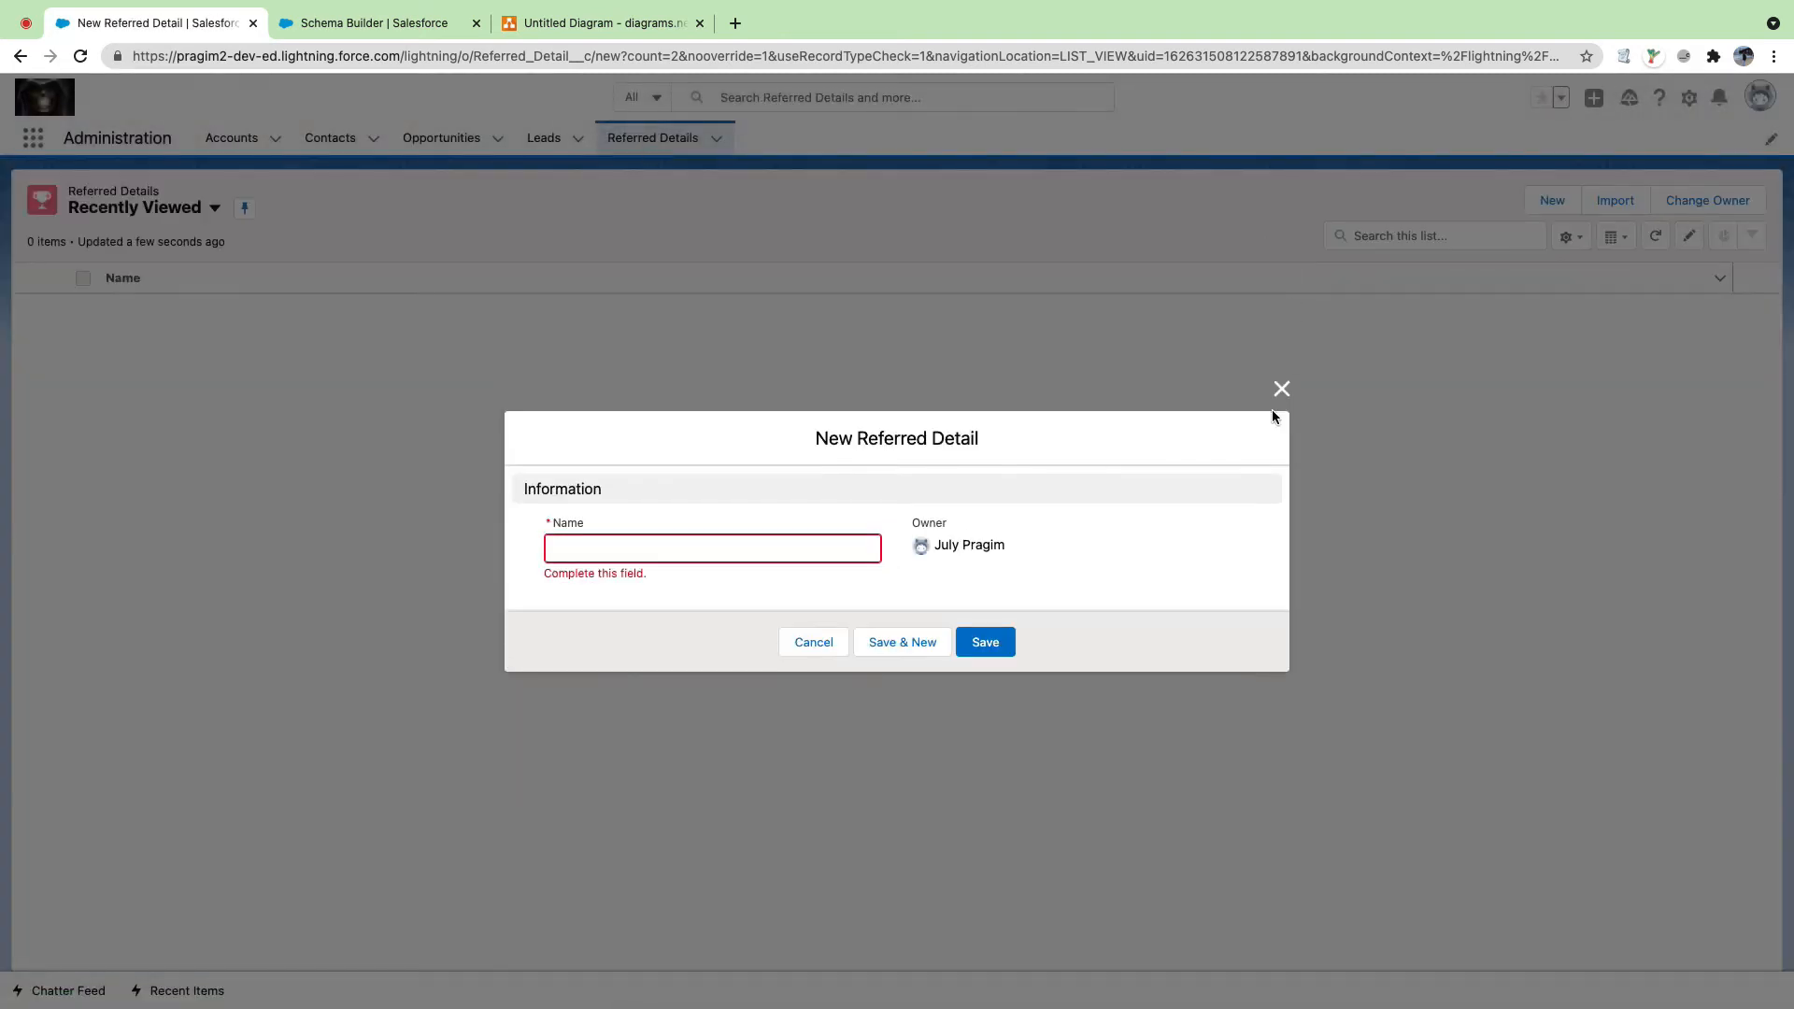
{"action": "left_click", "coordinate": [1281, 389]}
{"action": "left_click", "coordinate": [1552, 200]}
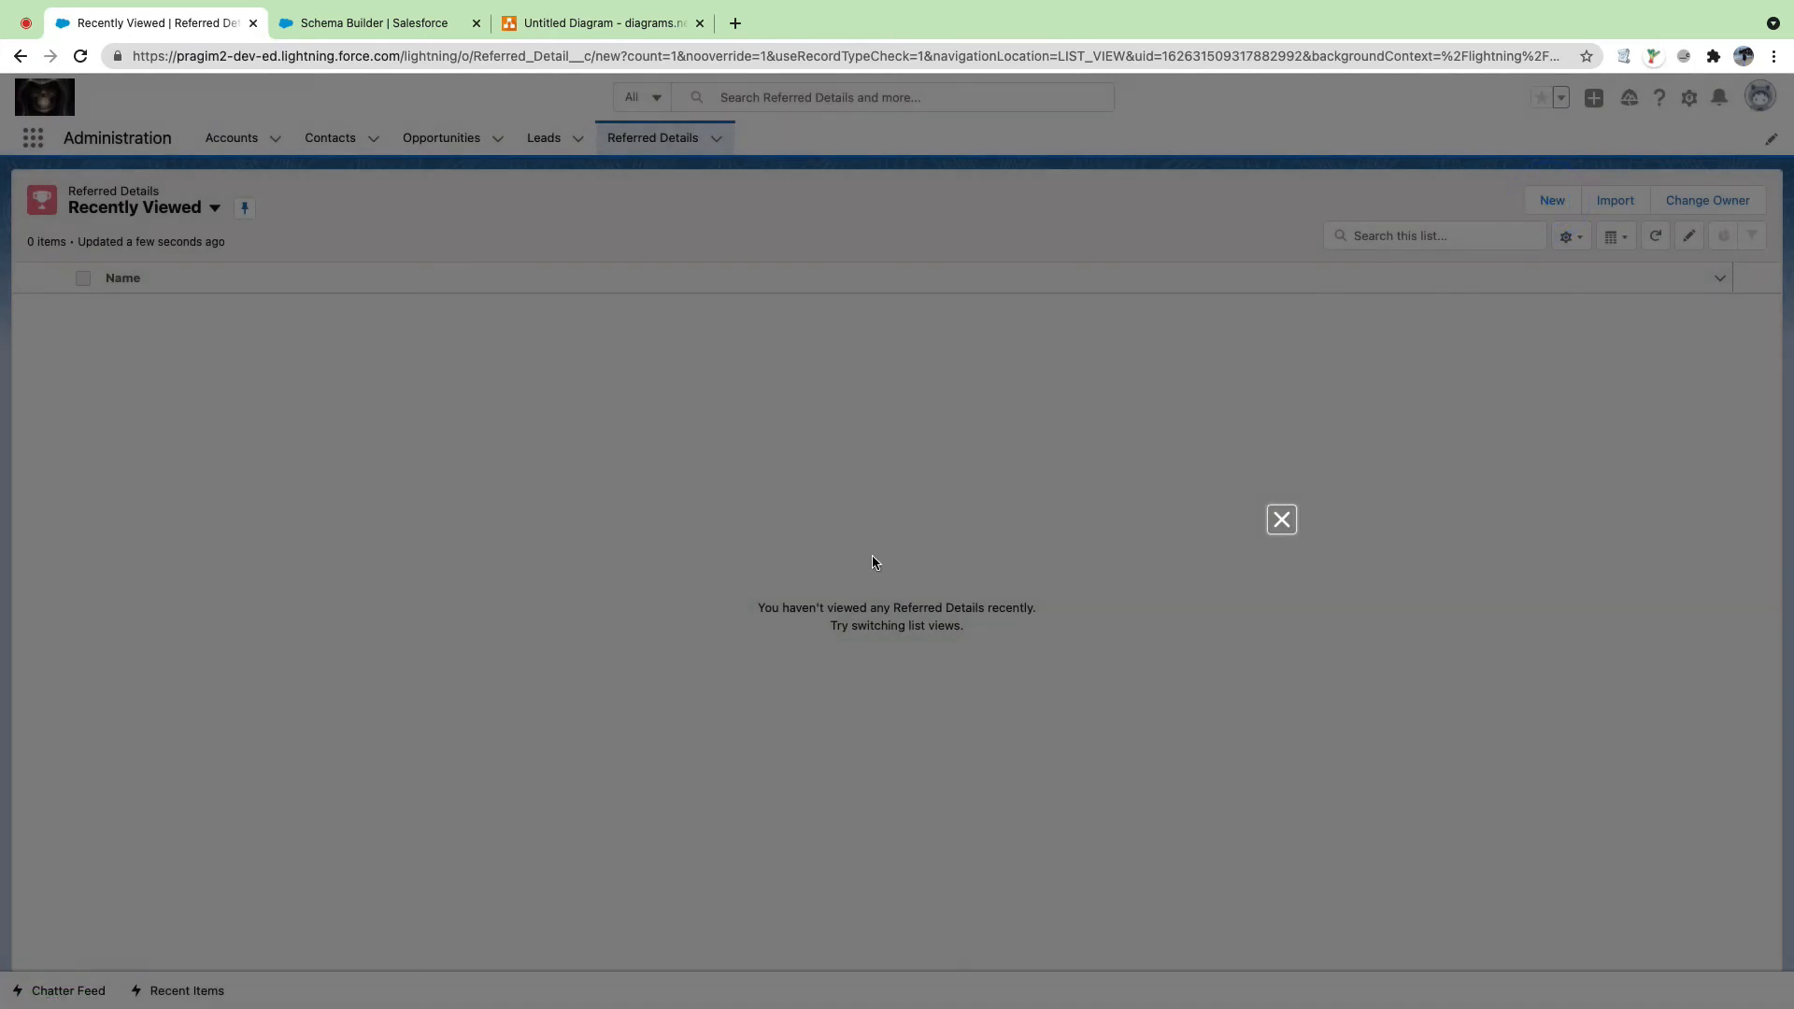
{"action": "left_click", "coordinate": [1281, 520]}
{"action": "left_click", "coordinate": [683, 138]}
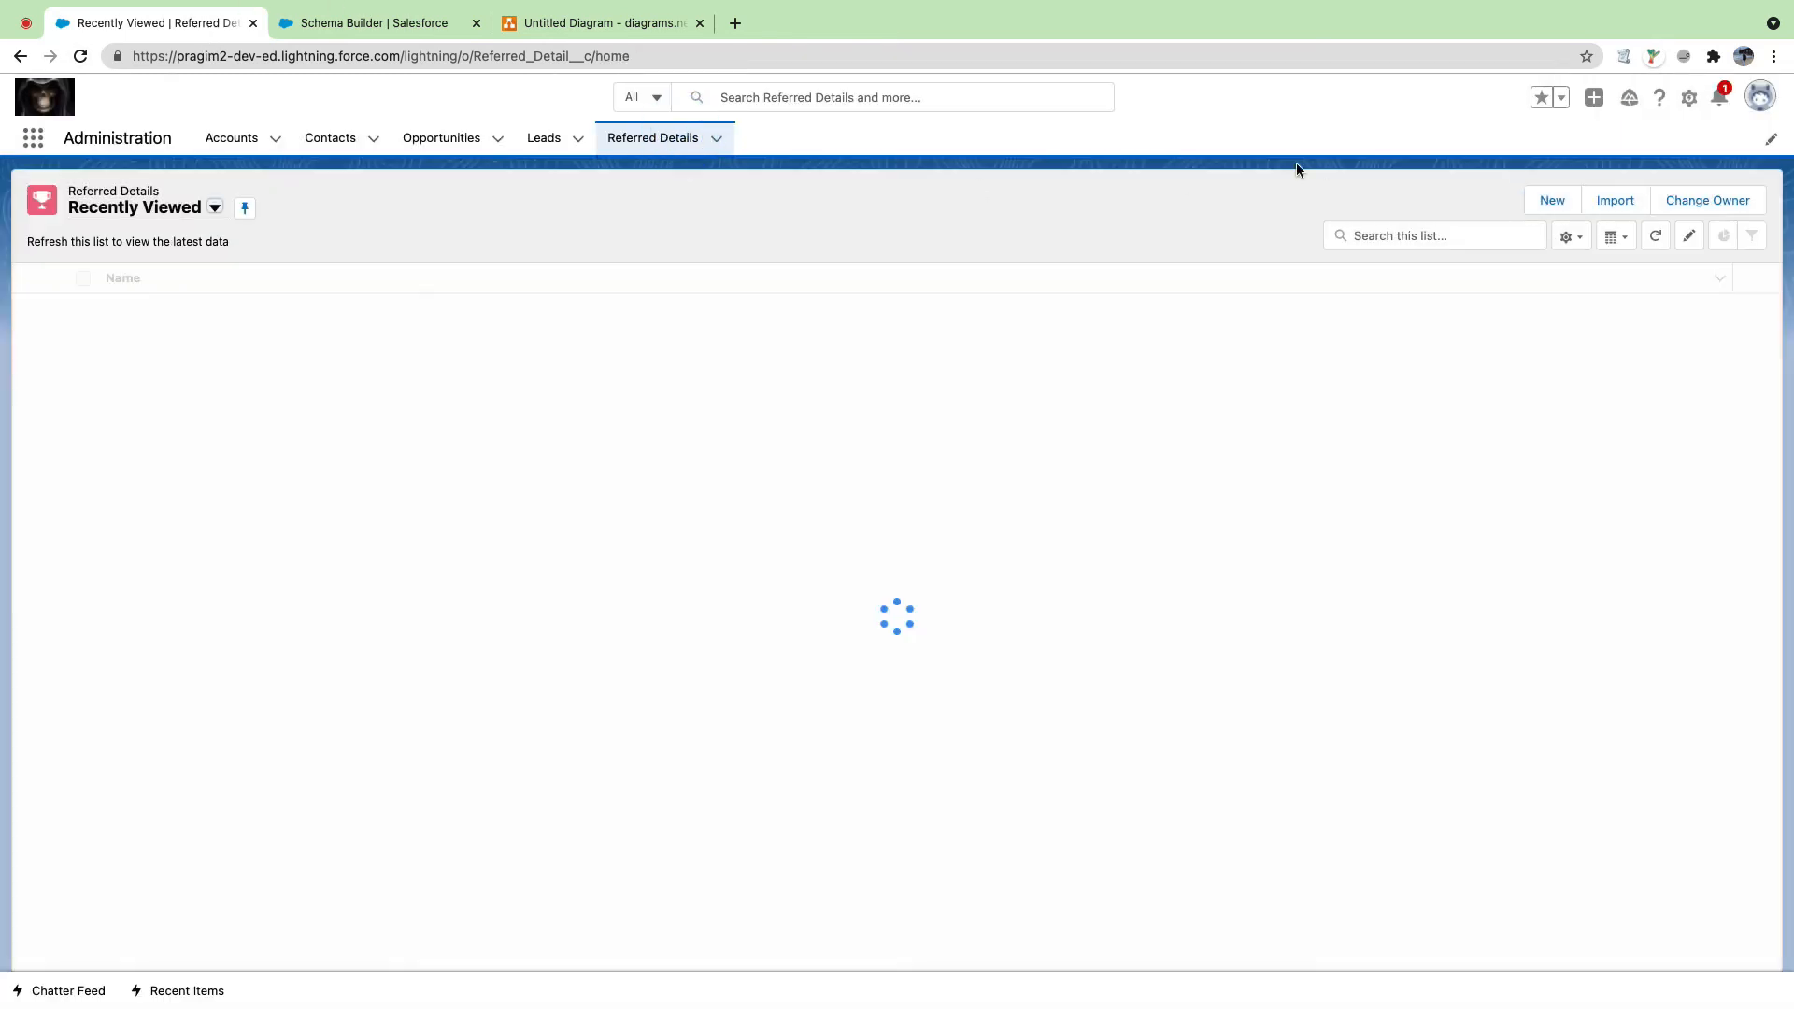
{"action": "left_click", "coordinate": [1552, 202]}
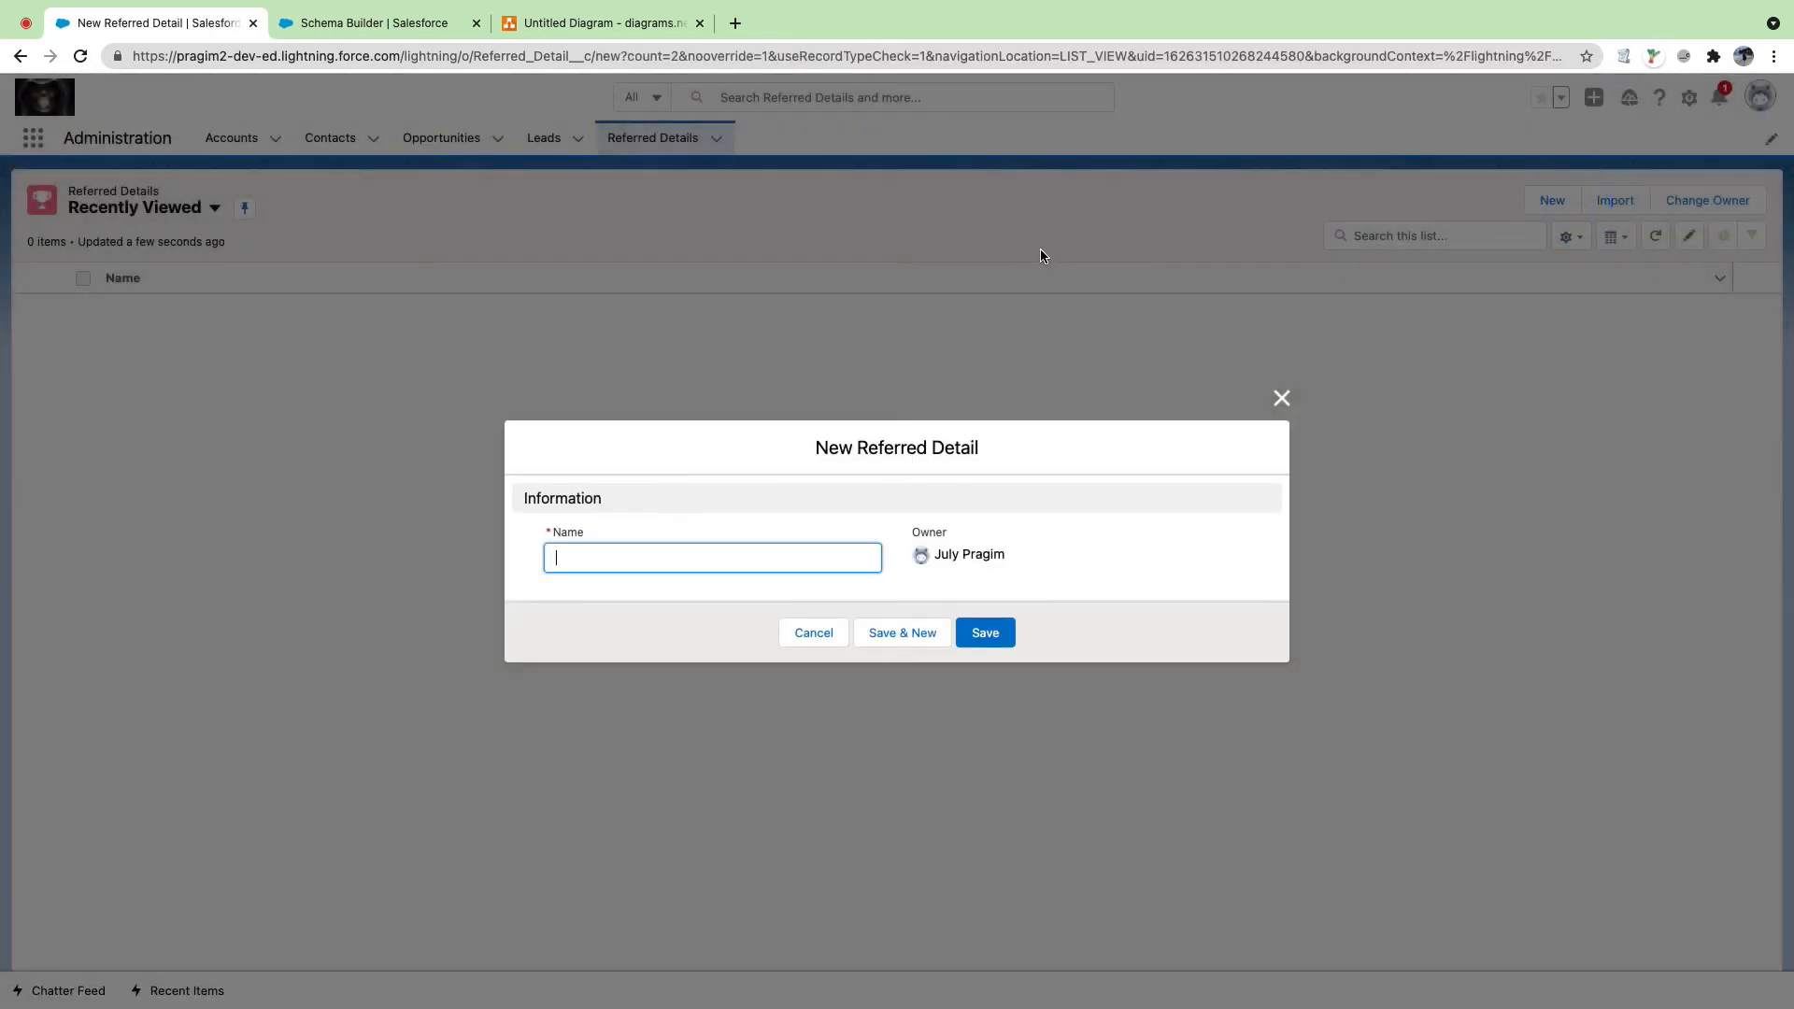
Step: Nudge the Referred Detail box in Schema Builder, then find 'ref' in Object Manager and open Referred Detail Layout
{"action": "left_click", "coordinate": [440, 28]}
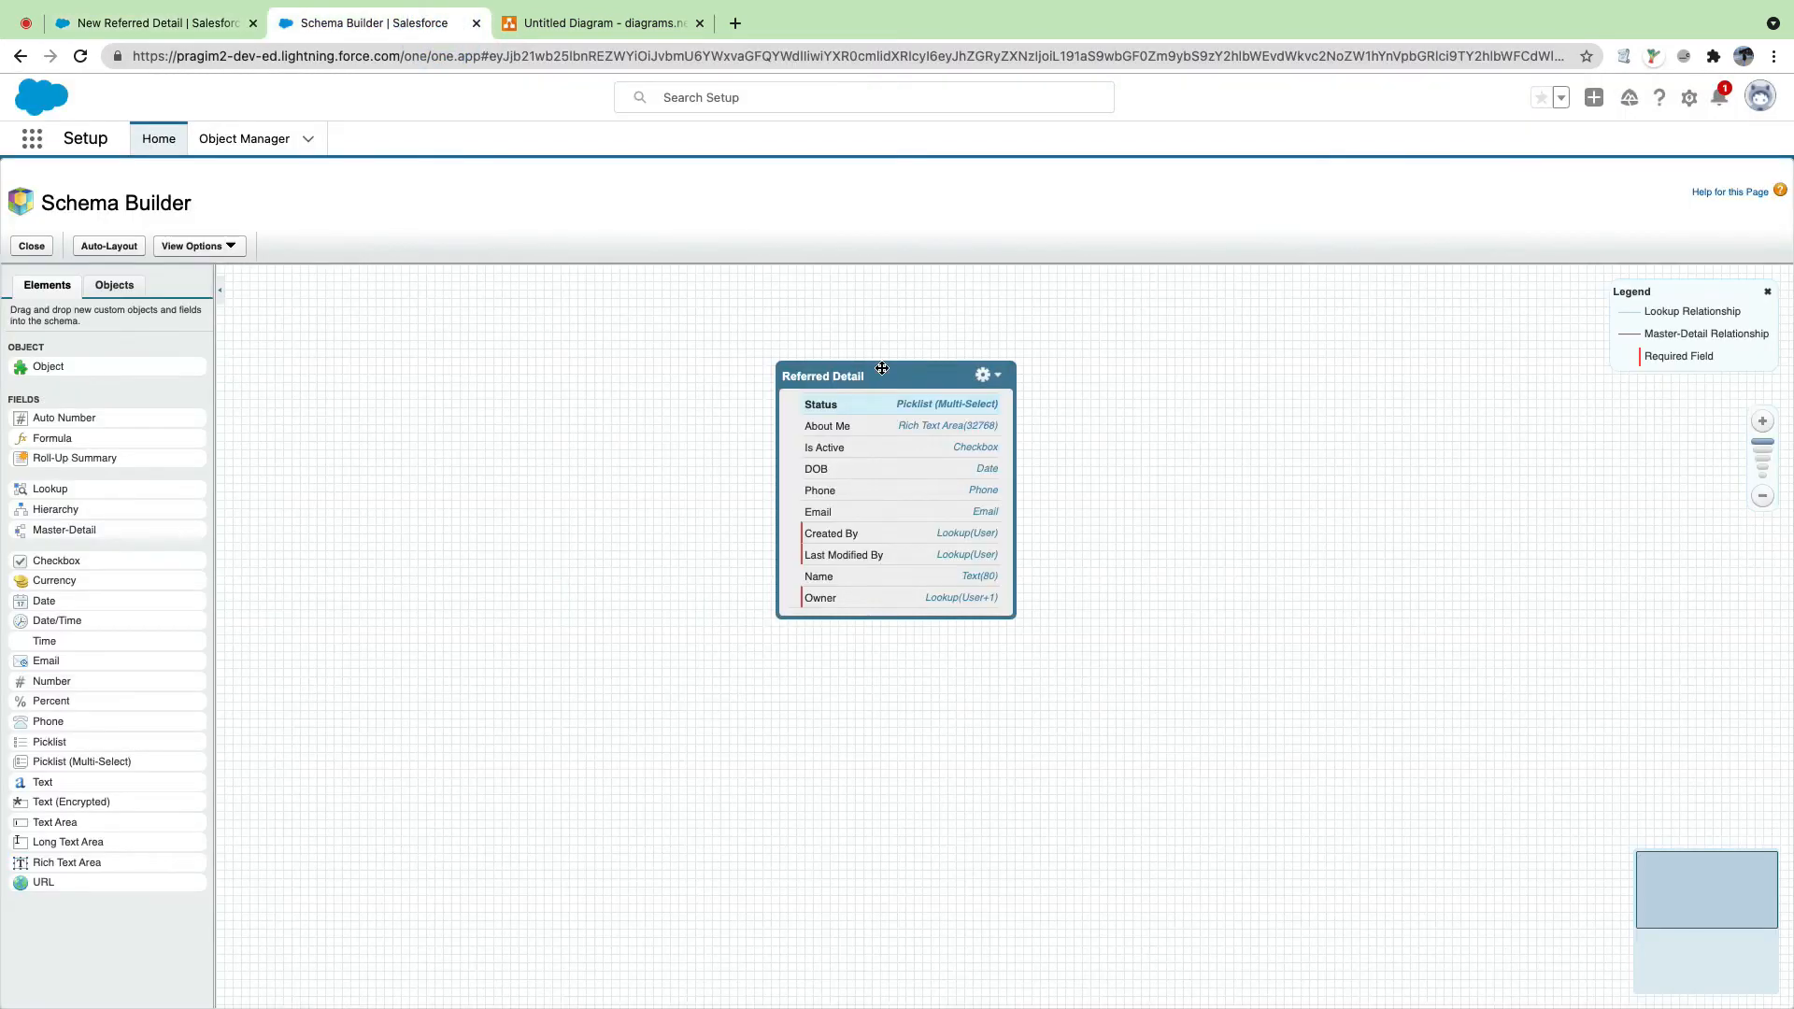
{"action": "left_click_drag", "start_coordinate": [882, 368], "coordinate": [884, 337]}
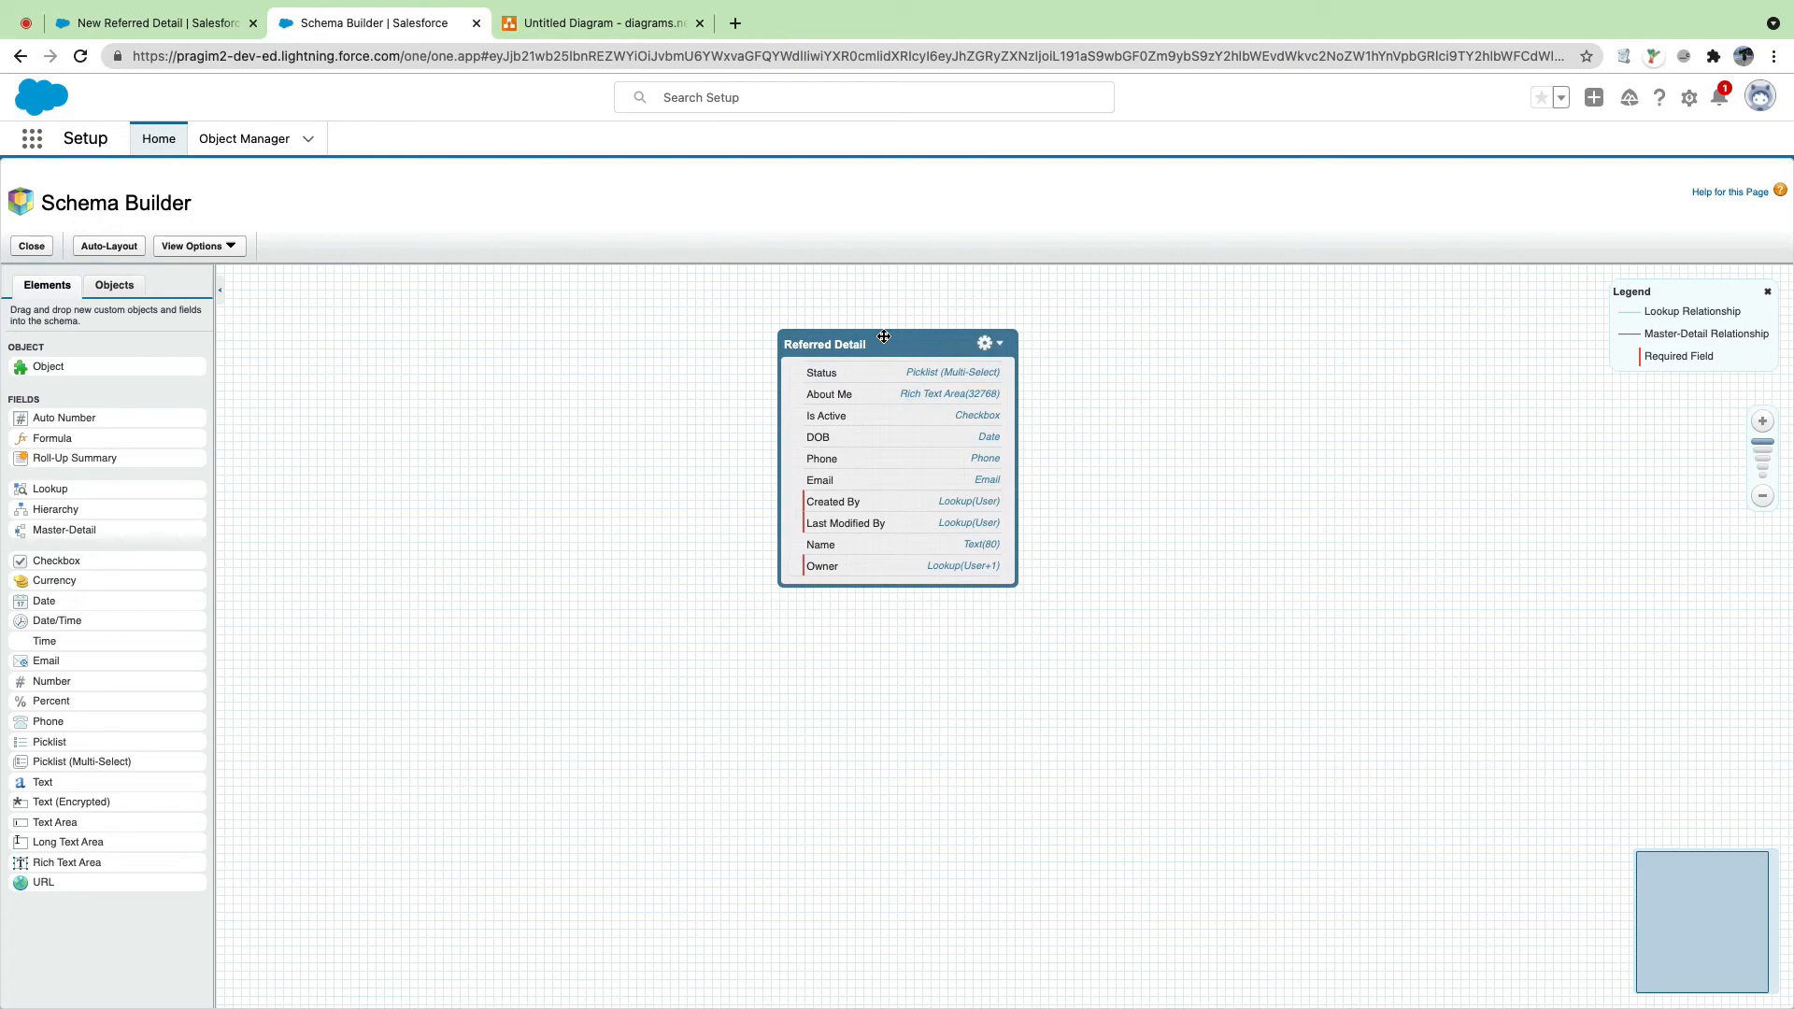
{"action": "left_click", "coordinate": [244, 138]}
{"action": "left_click", "coordinate": [1486, 195]}
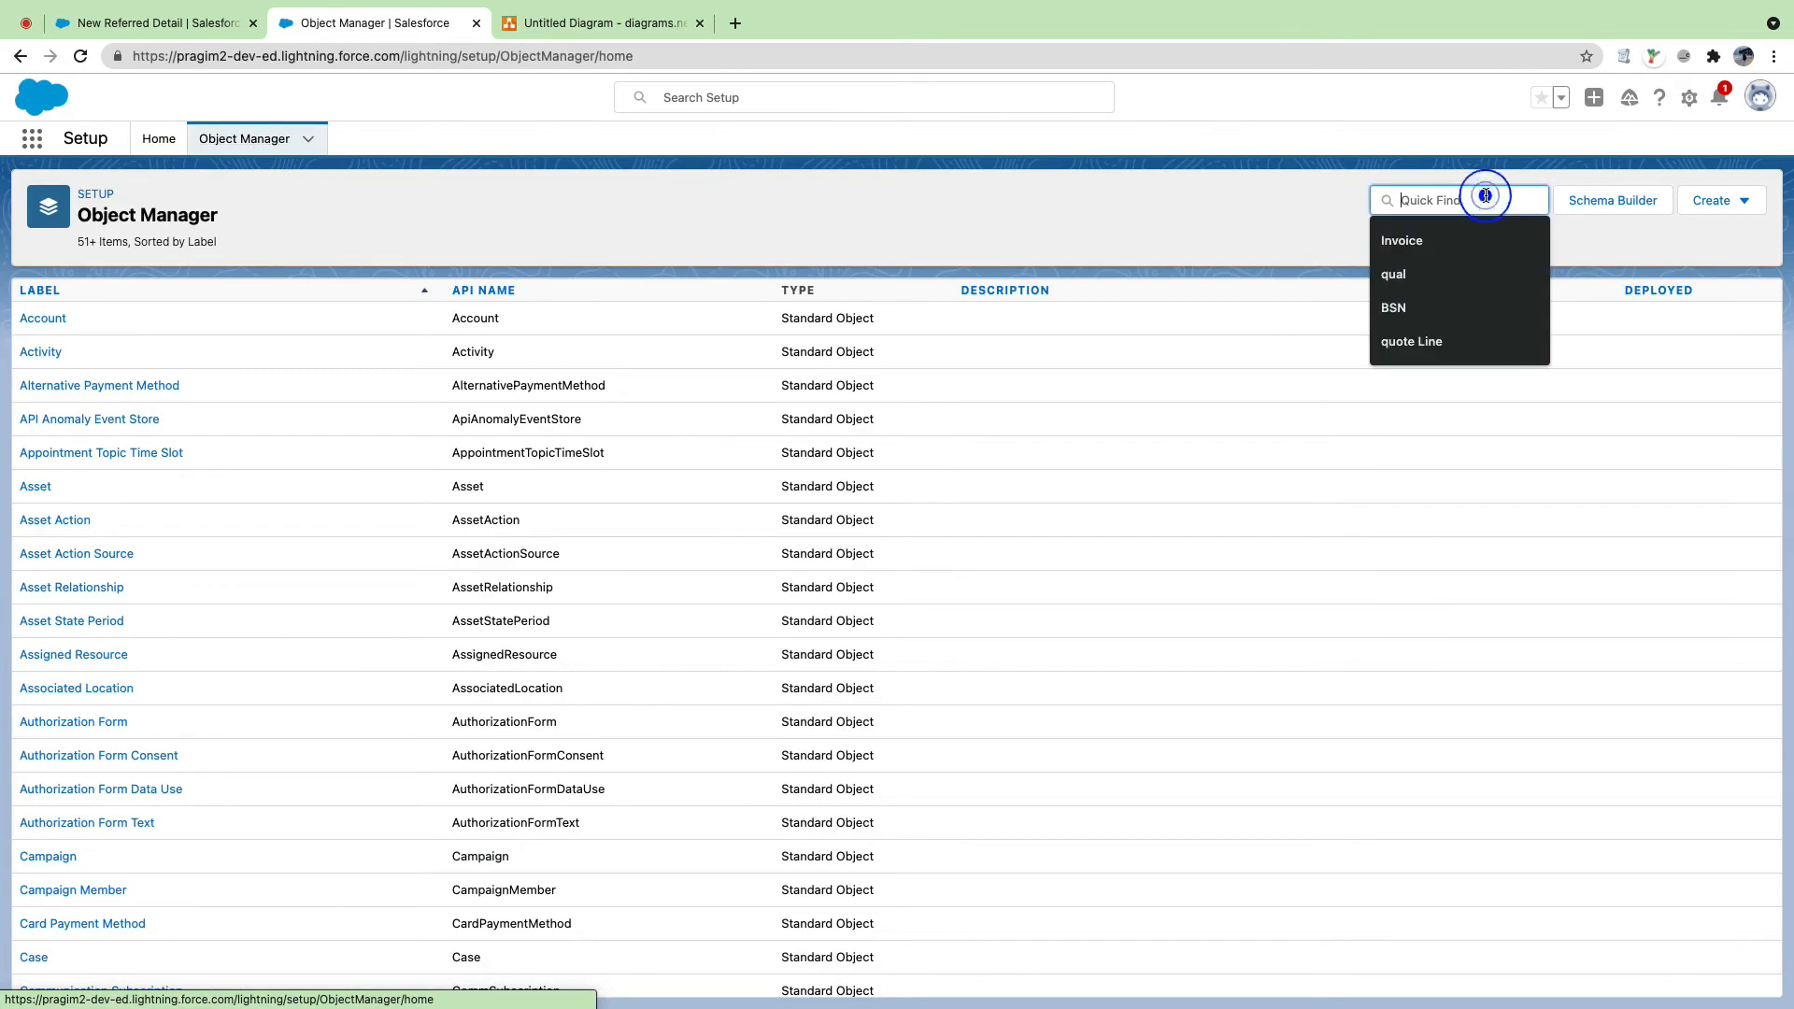
{"action": "type", "text": "refe"}
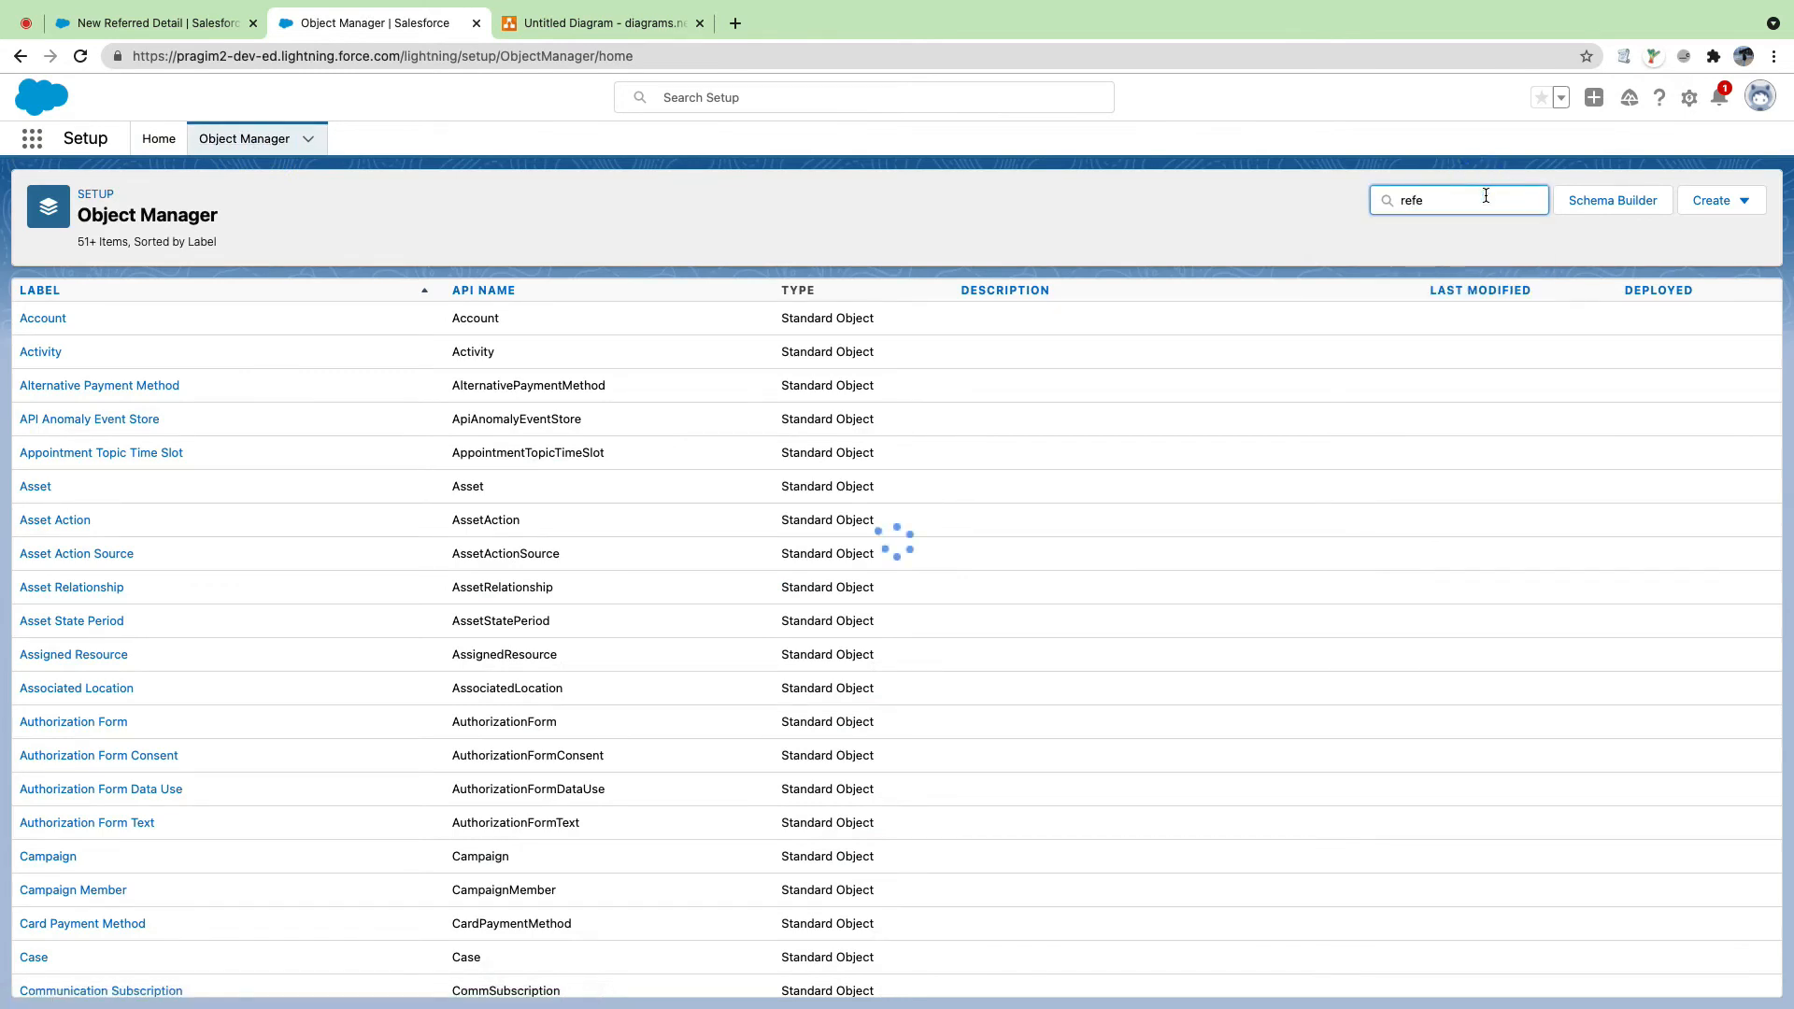
{"action": "left_click", "coordinate": [92, 324]}
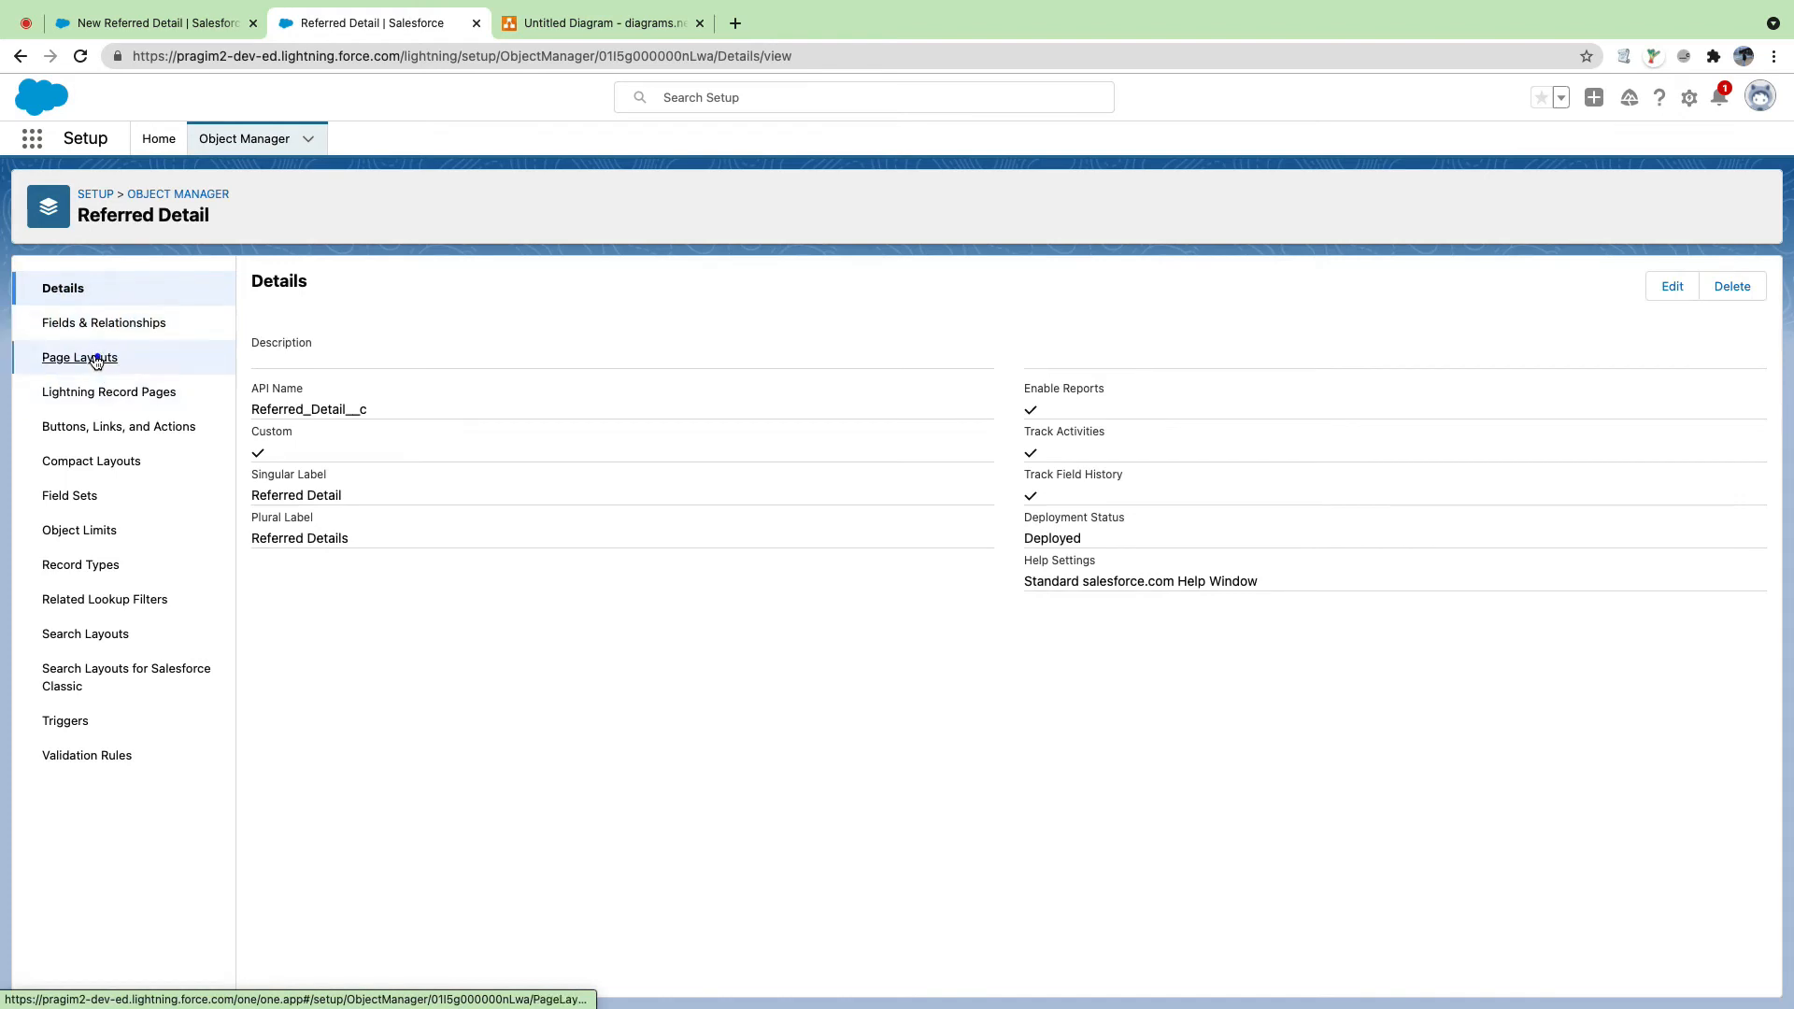
{"action": "left_click", "coordinate": [100, 357]}
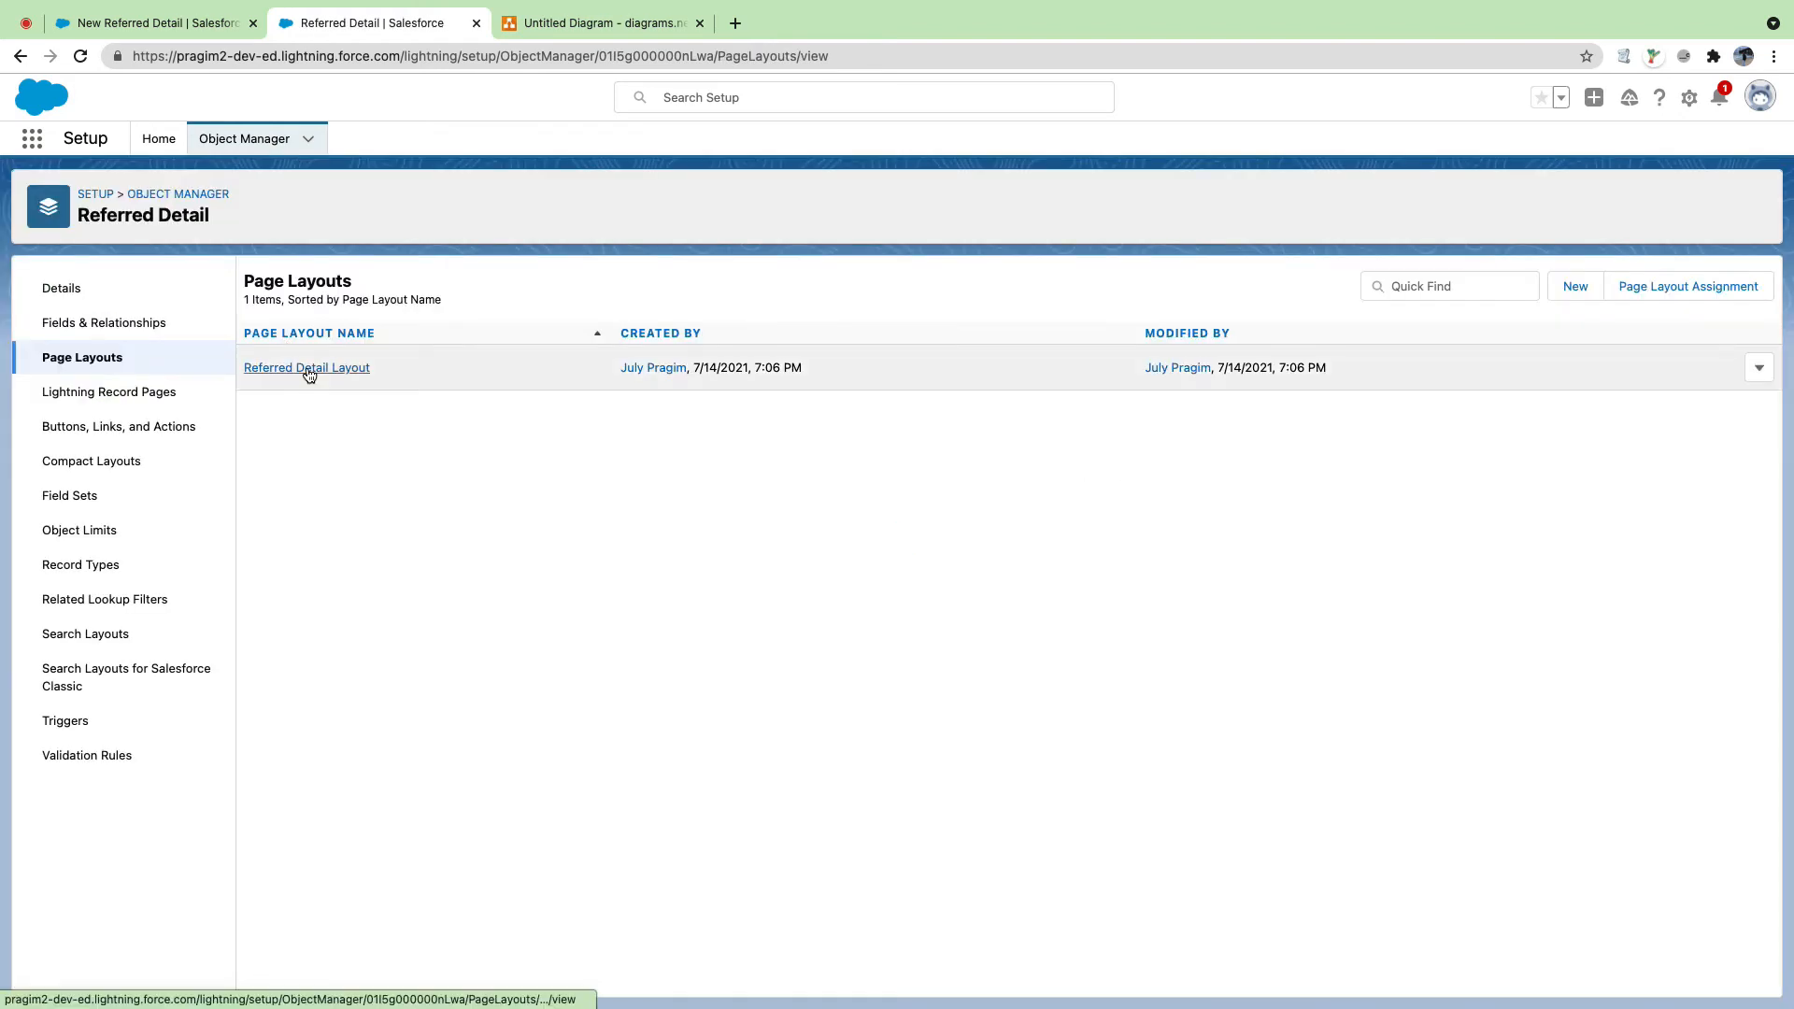
{"action": "left_click", "coordinate": [309, 370]}
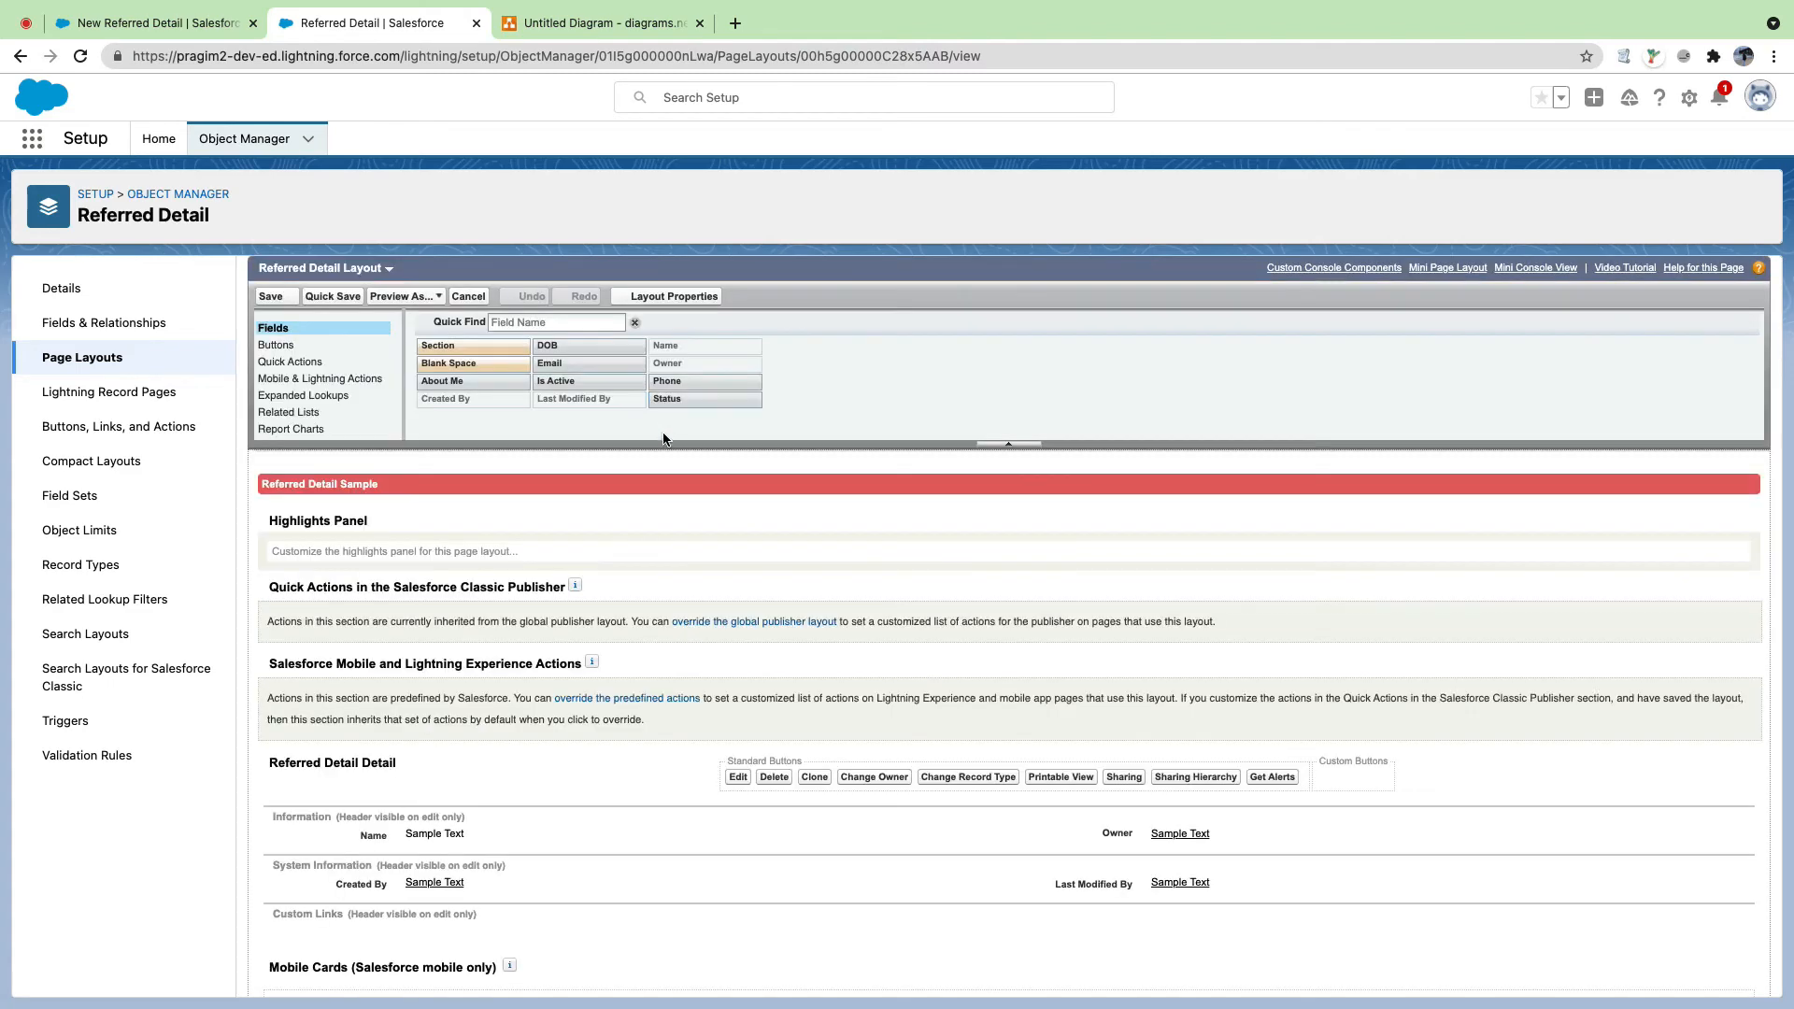
Step: Add About Me to the layout and create a new More Details section
{"action": "scroll", "coordinate": [659, 448], "scroll_direction": "down", "scroll_amount": 5}
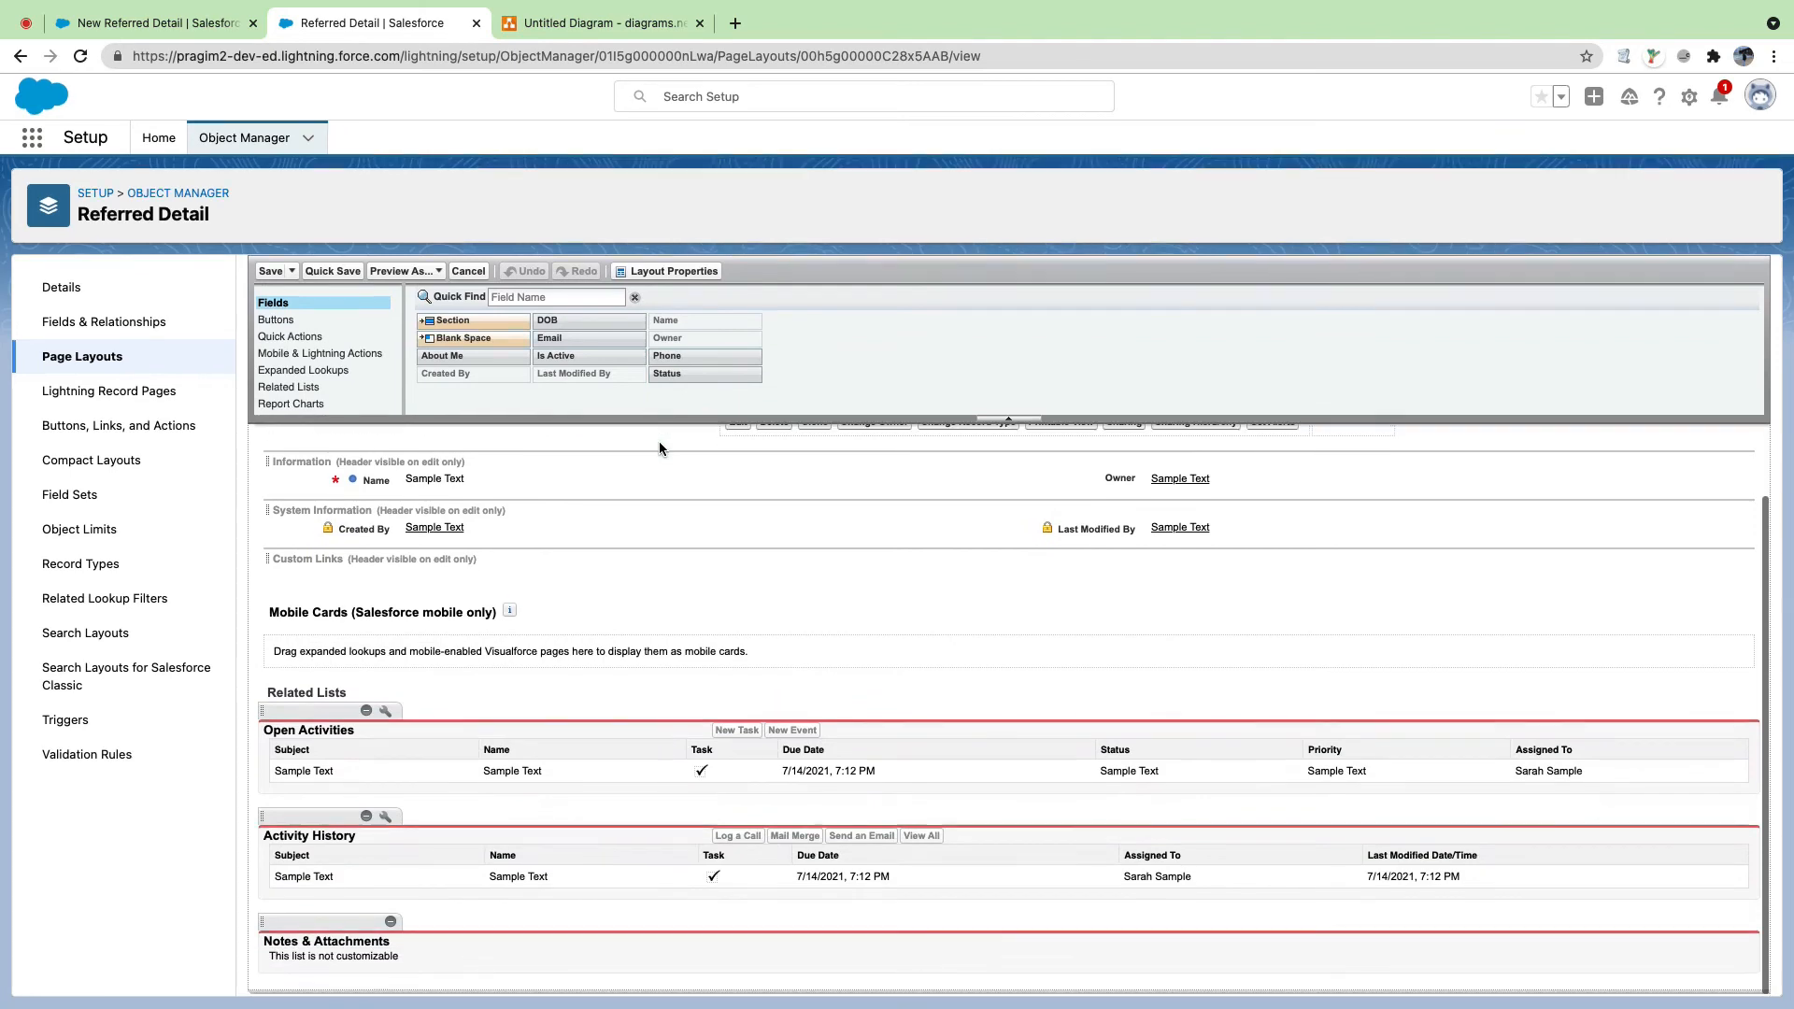
{"action": "scroll", "coordinate": [659, 449], "scroll_direction": "up", "scroll_amount": 2}
{"action": "scroll", "coordinate": [659, 448], "scroll_direction": "down", "scroll_amount": 1}
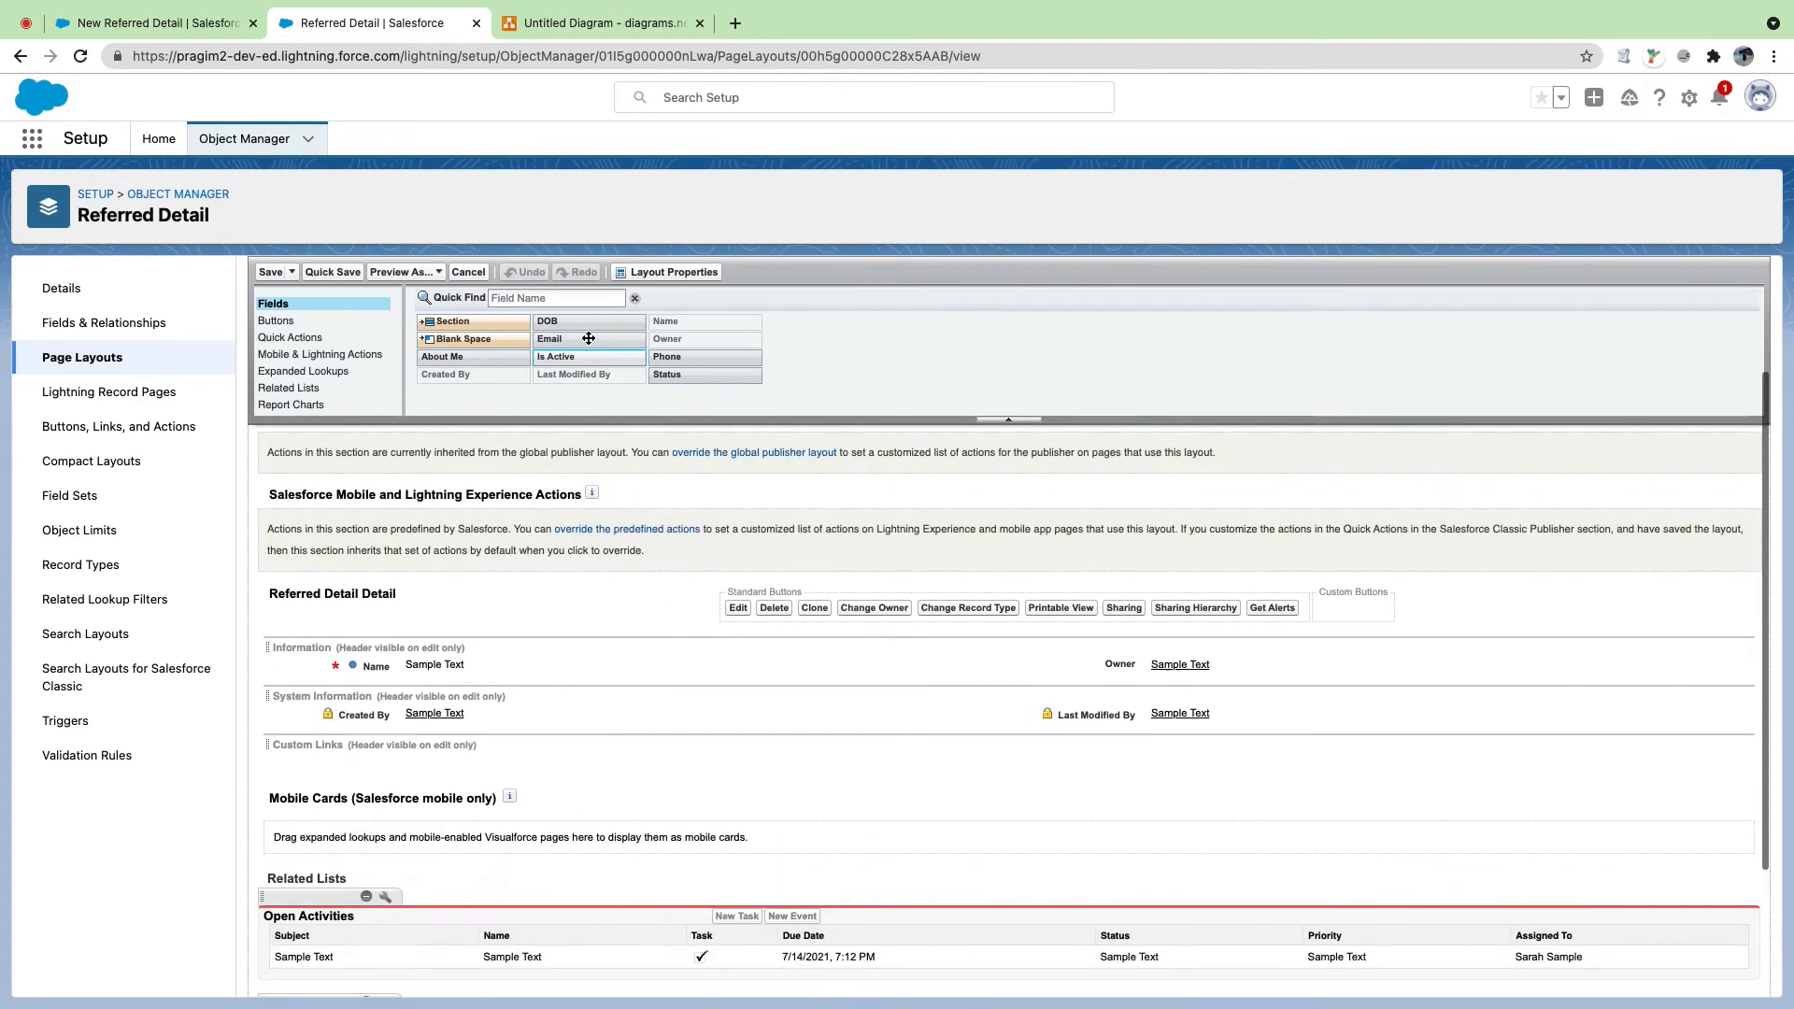
{"action": "left_click_drag", "start_coordinate": [455, 358], "coordinate": [479, 669]}
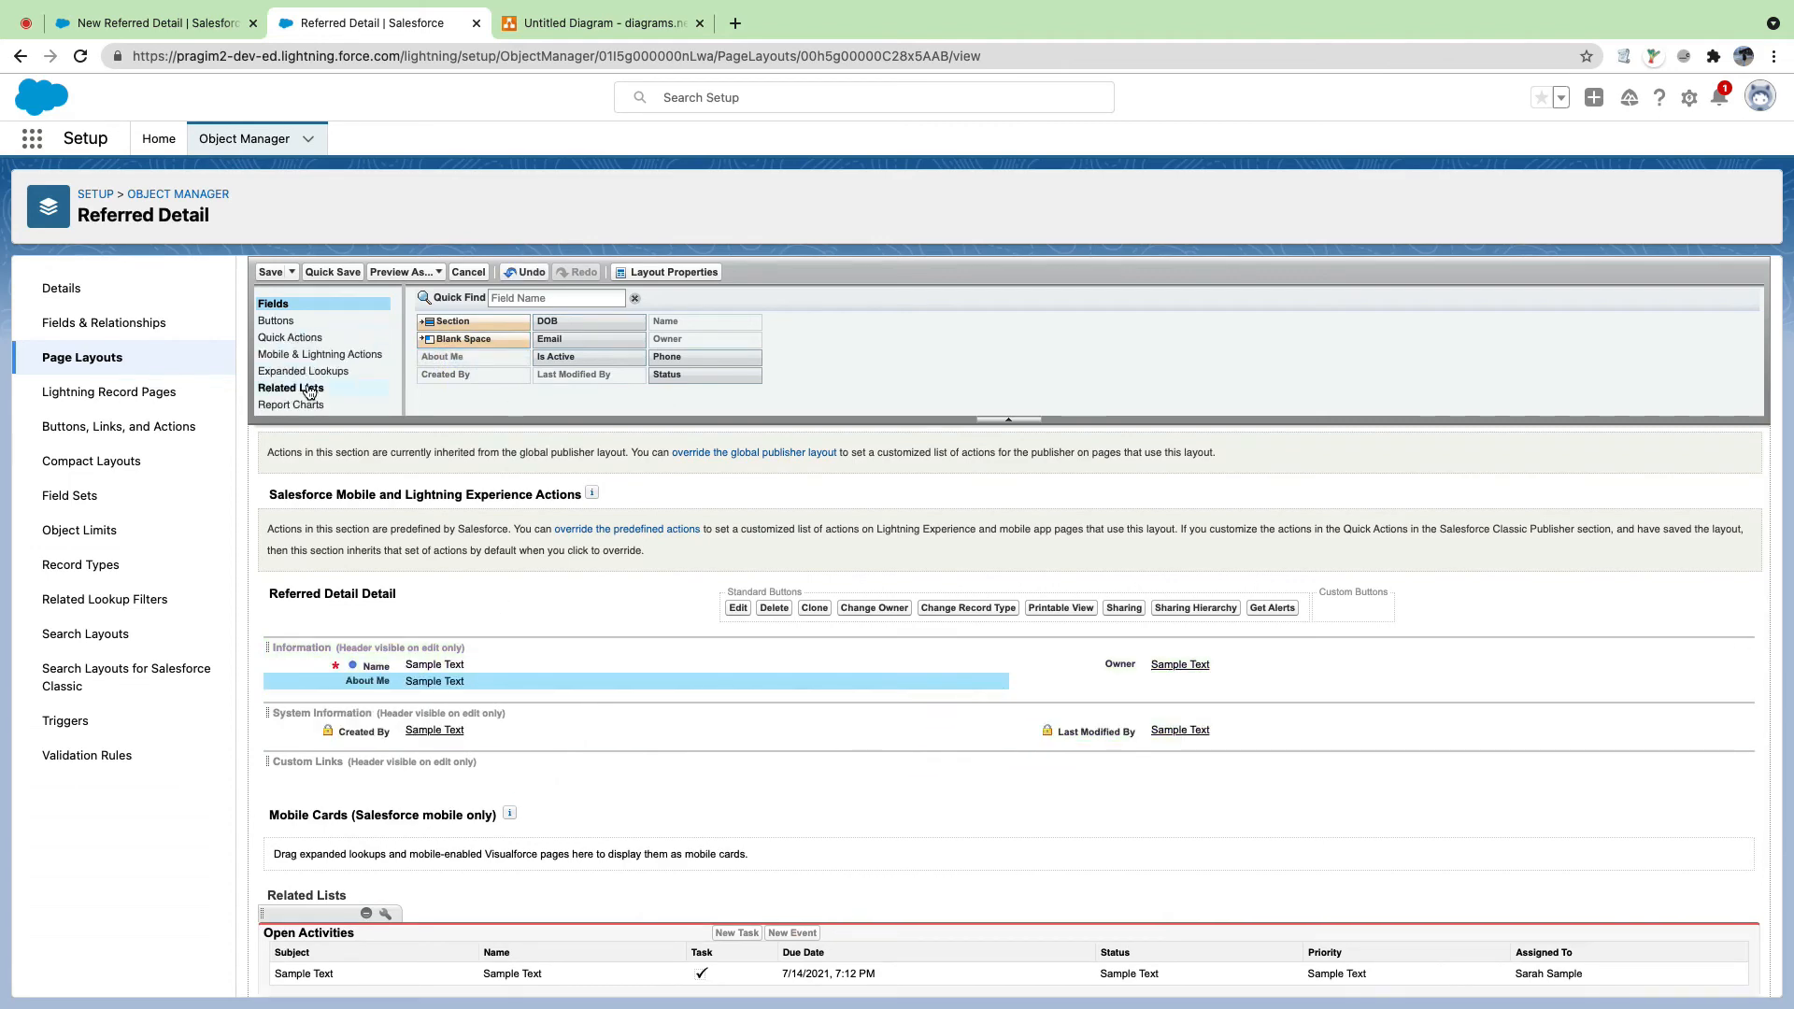
{"action": "left_click_drag", "start_coordinate": [457, 325], "coordinate": [383, 673]}
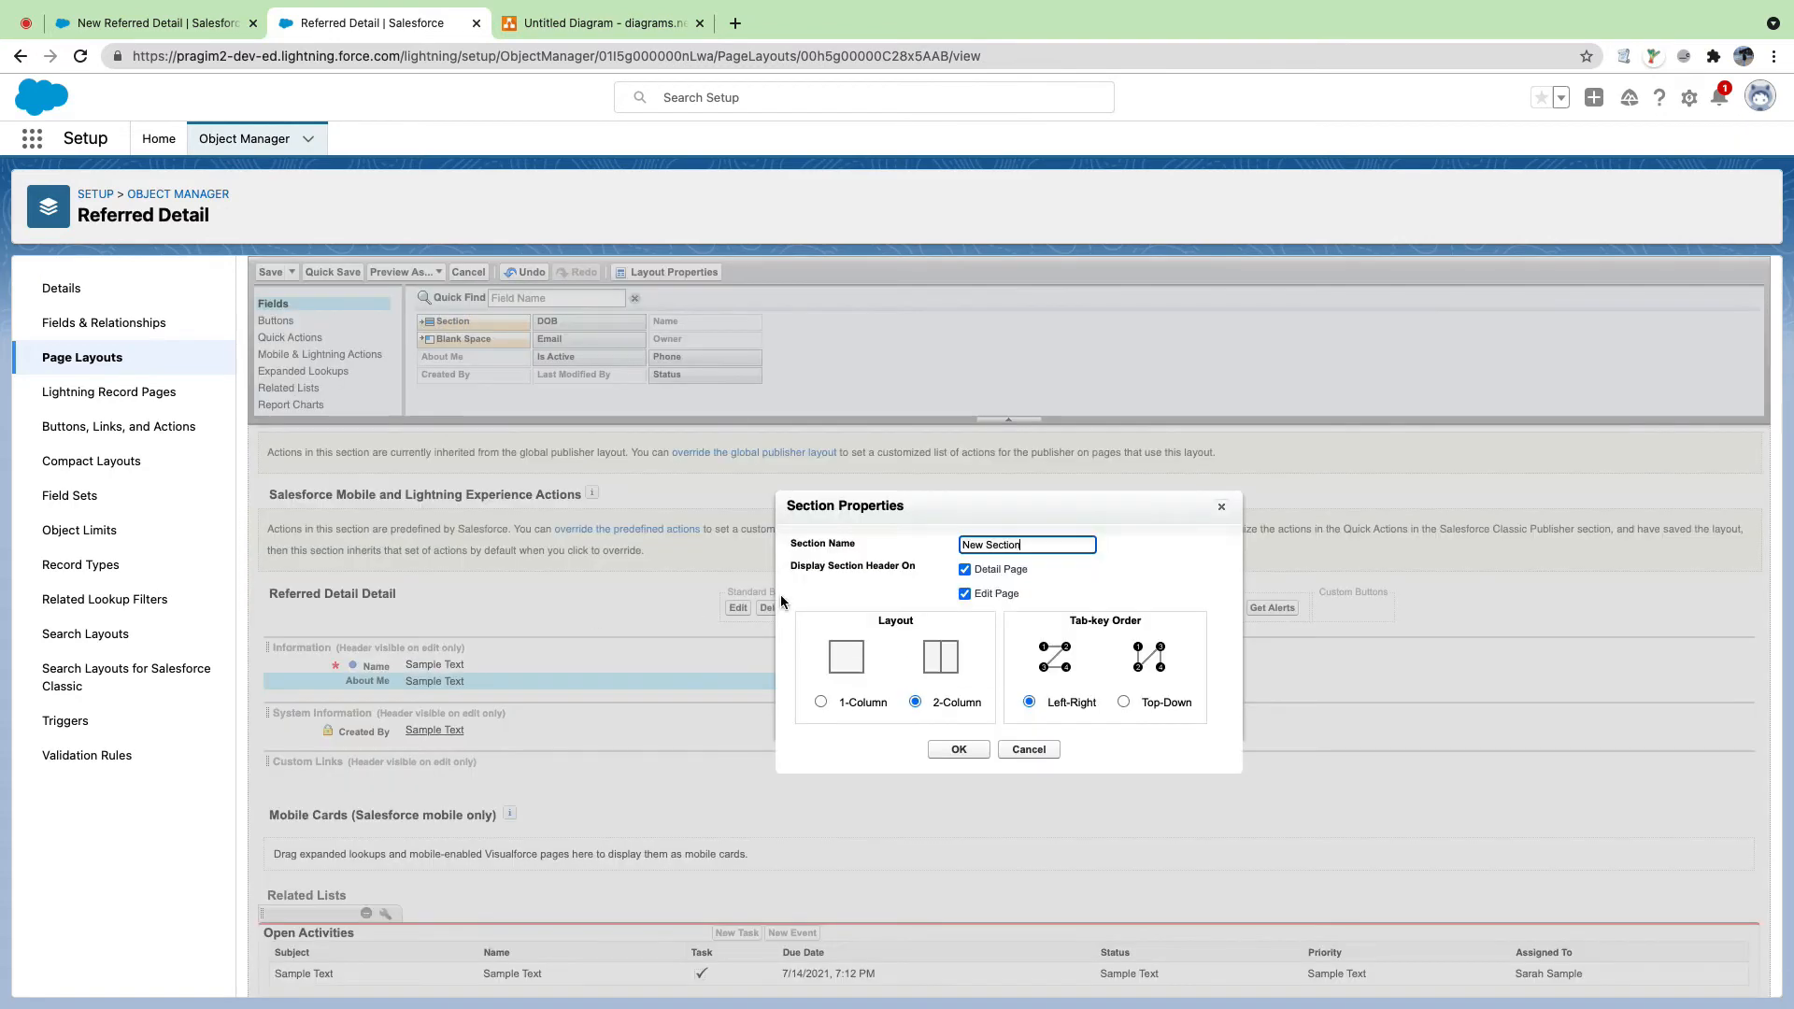
{"action": "triple_click", "coordinate": [1031, 548]}
{"action": "type", "text": "More Details"}
{"action": "left_click", "coordinate": [937, 747]}
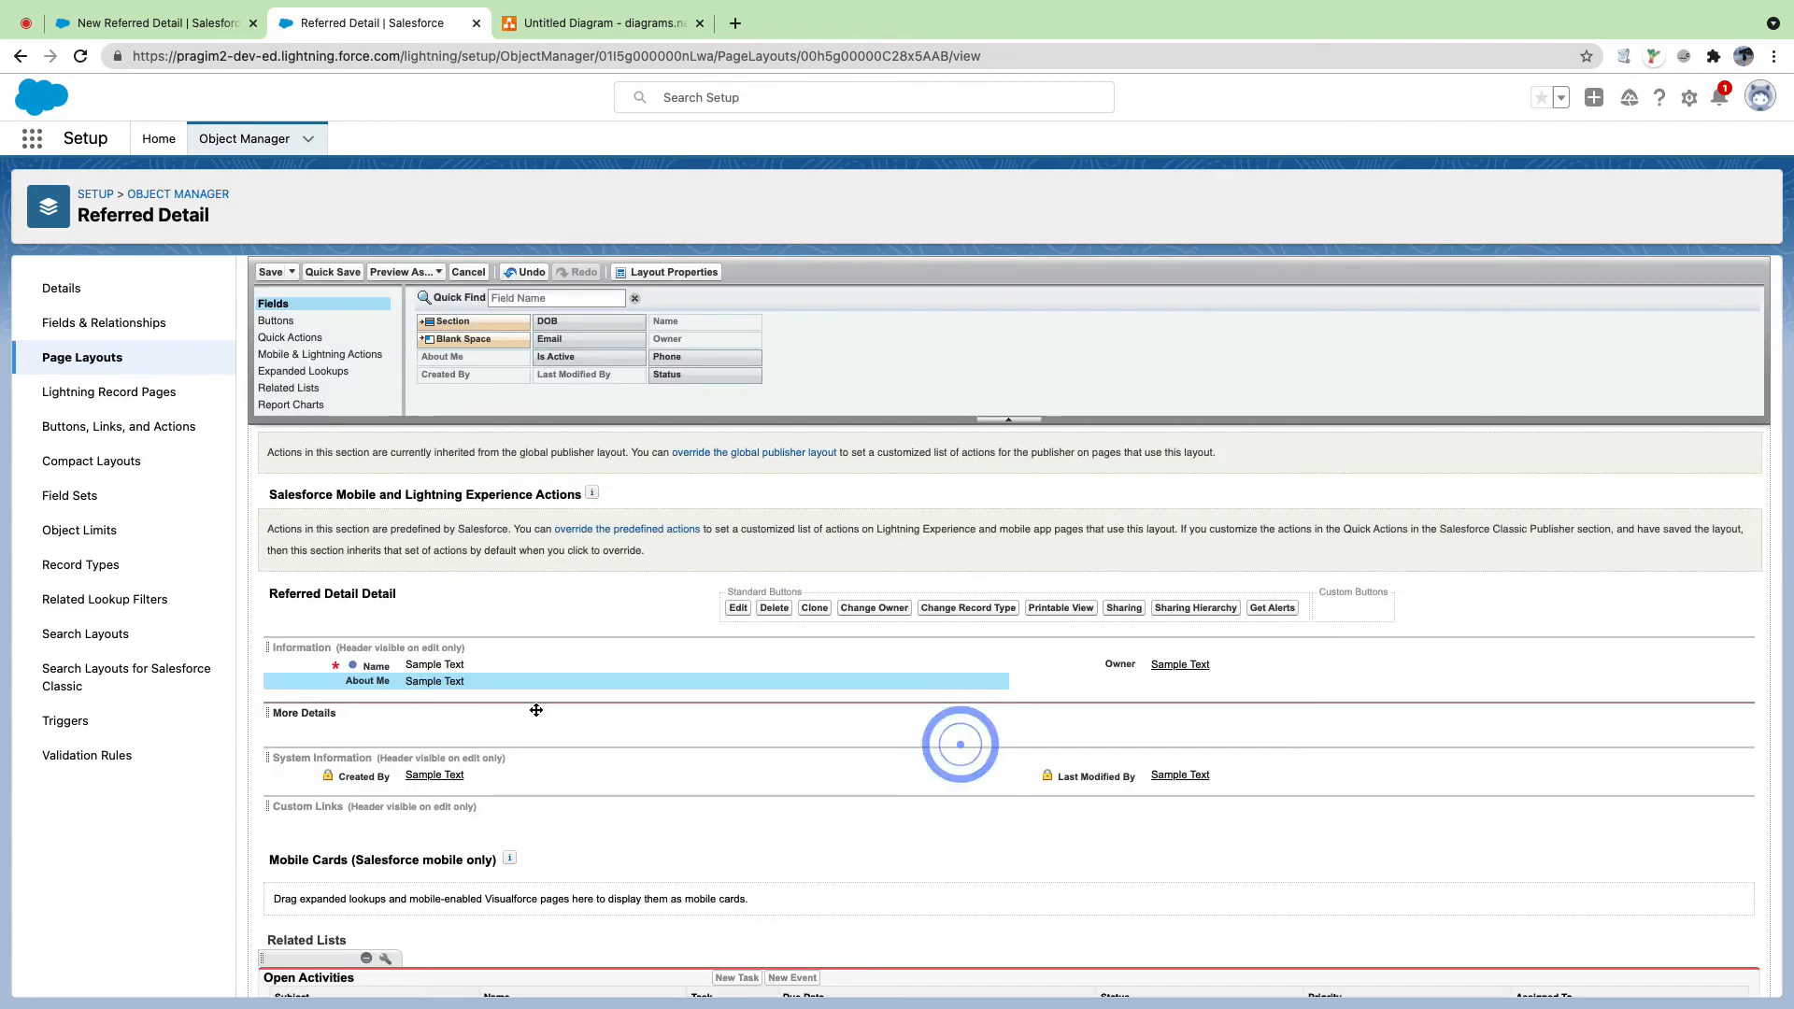
Step: Put About Me in More Details and DOB, Email, Phone, Is Active in Information, then save
{"action": "left_click_drag", "start_coordinate": [446, 680], "coordinate": [452, 724]}
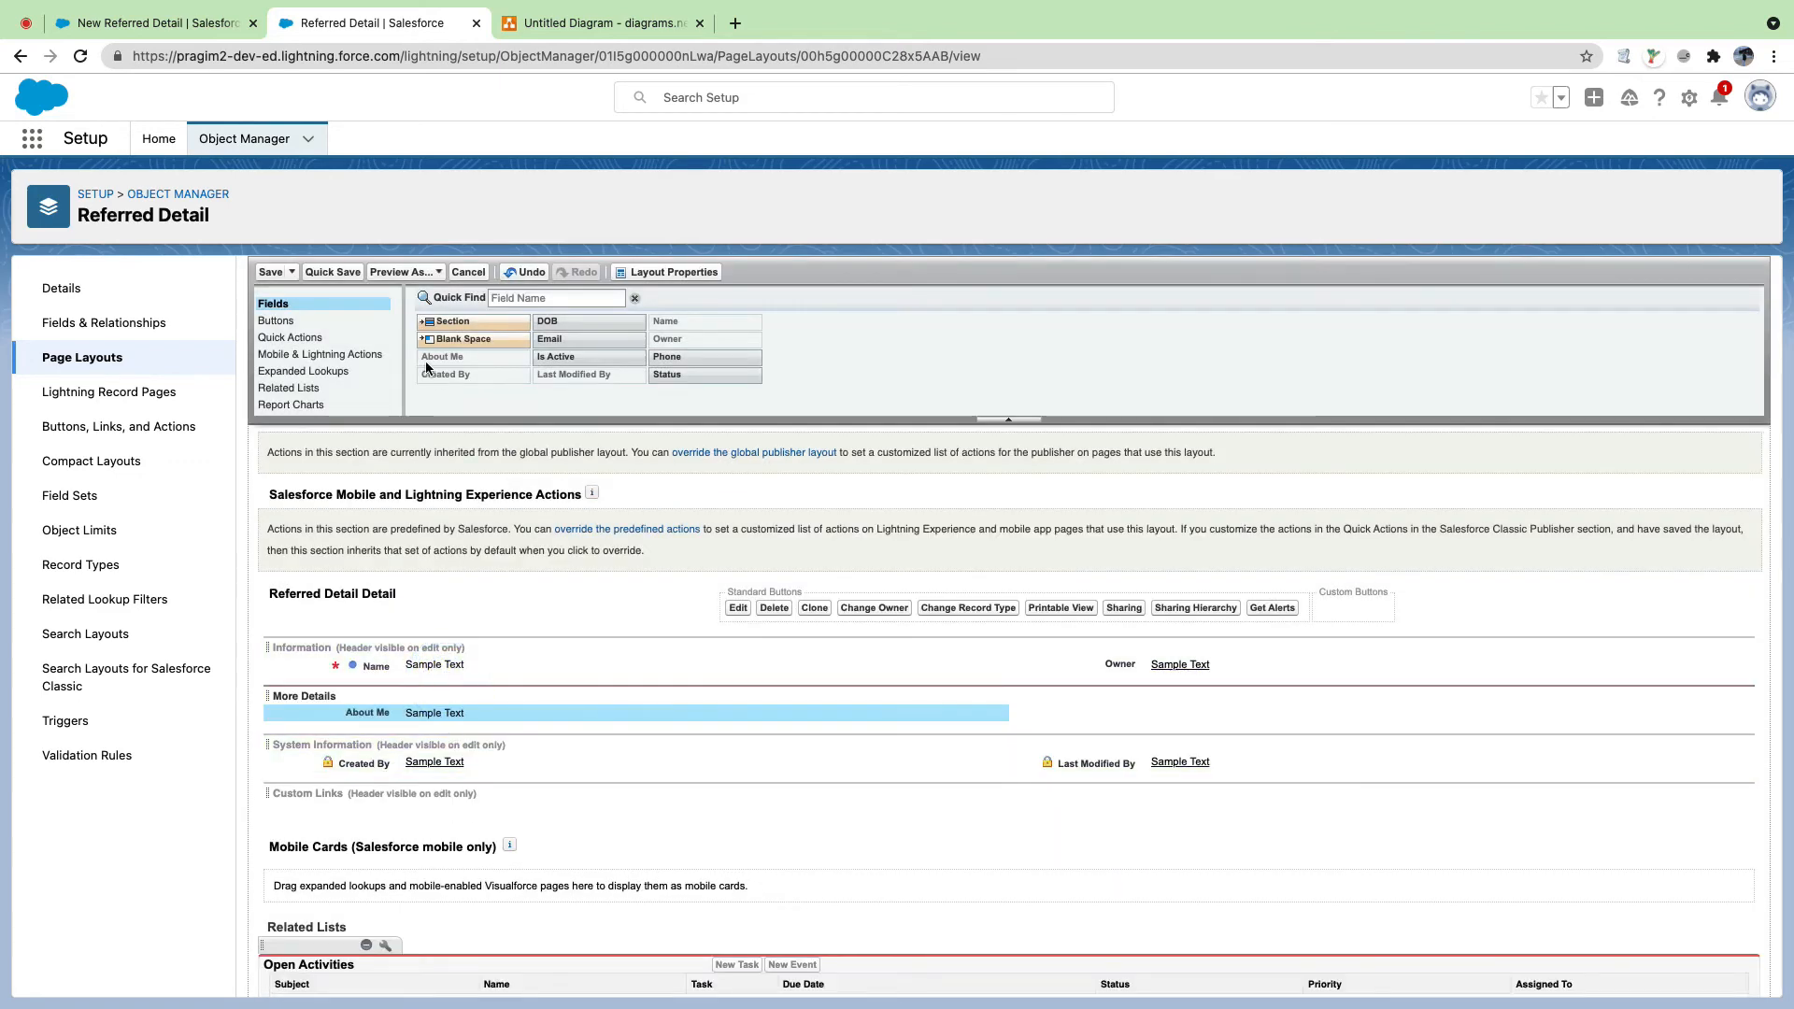
{"action": "left_click_drag", "start_coordinate": [452, 338], "coordinate": [1135, 701]}
{"action": "mouse_move", "coordinate": [546, 318]}
{"action": "left_mouse_down"}
{"action": "mouse_move", "coordinate": [567, 598]}
{"action": "mouse_move", "coordinate": [435, 669]}
{"action": "left_mouse_up"}
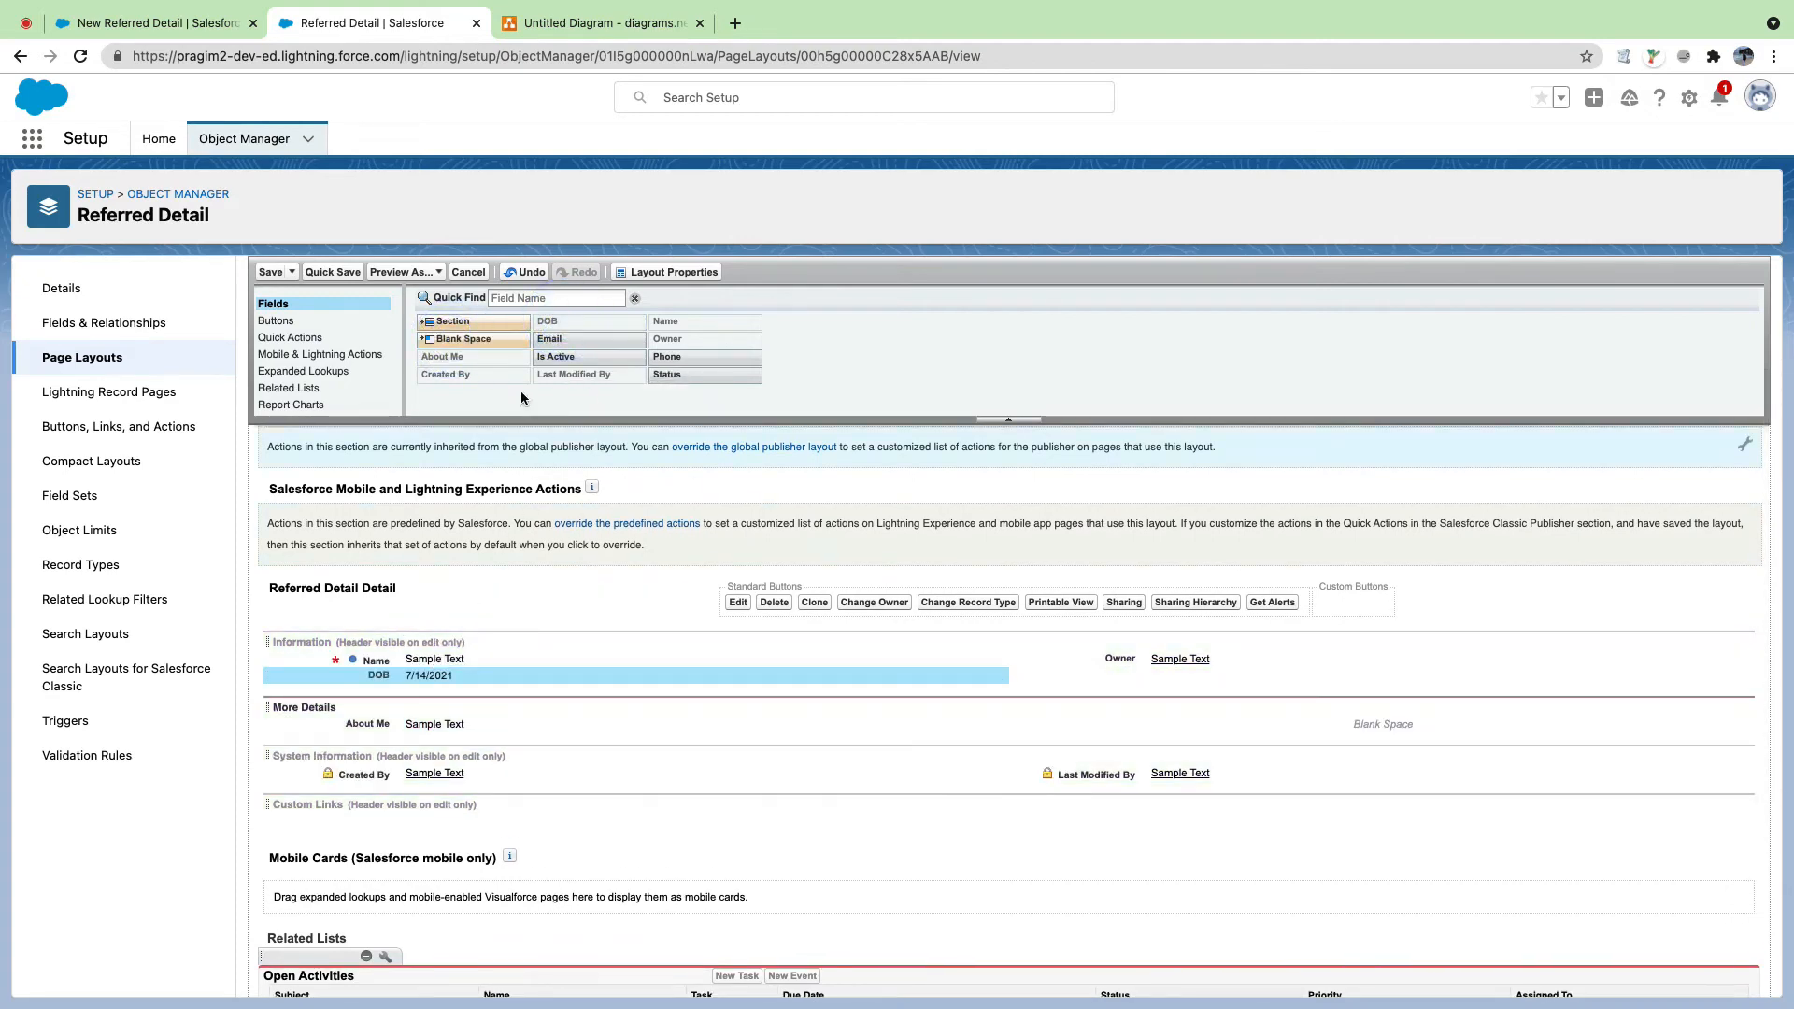
{"action": "left_click_drag", "start_coordinate": [566, 338], "coordinate": [1150, 660]}
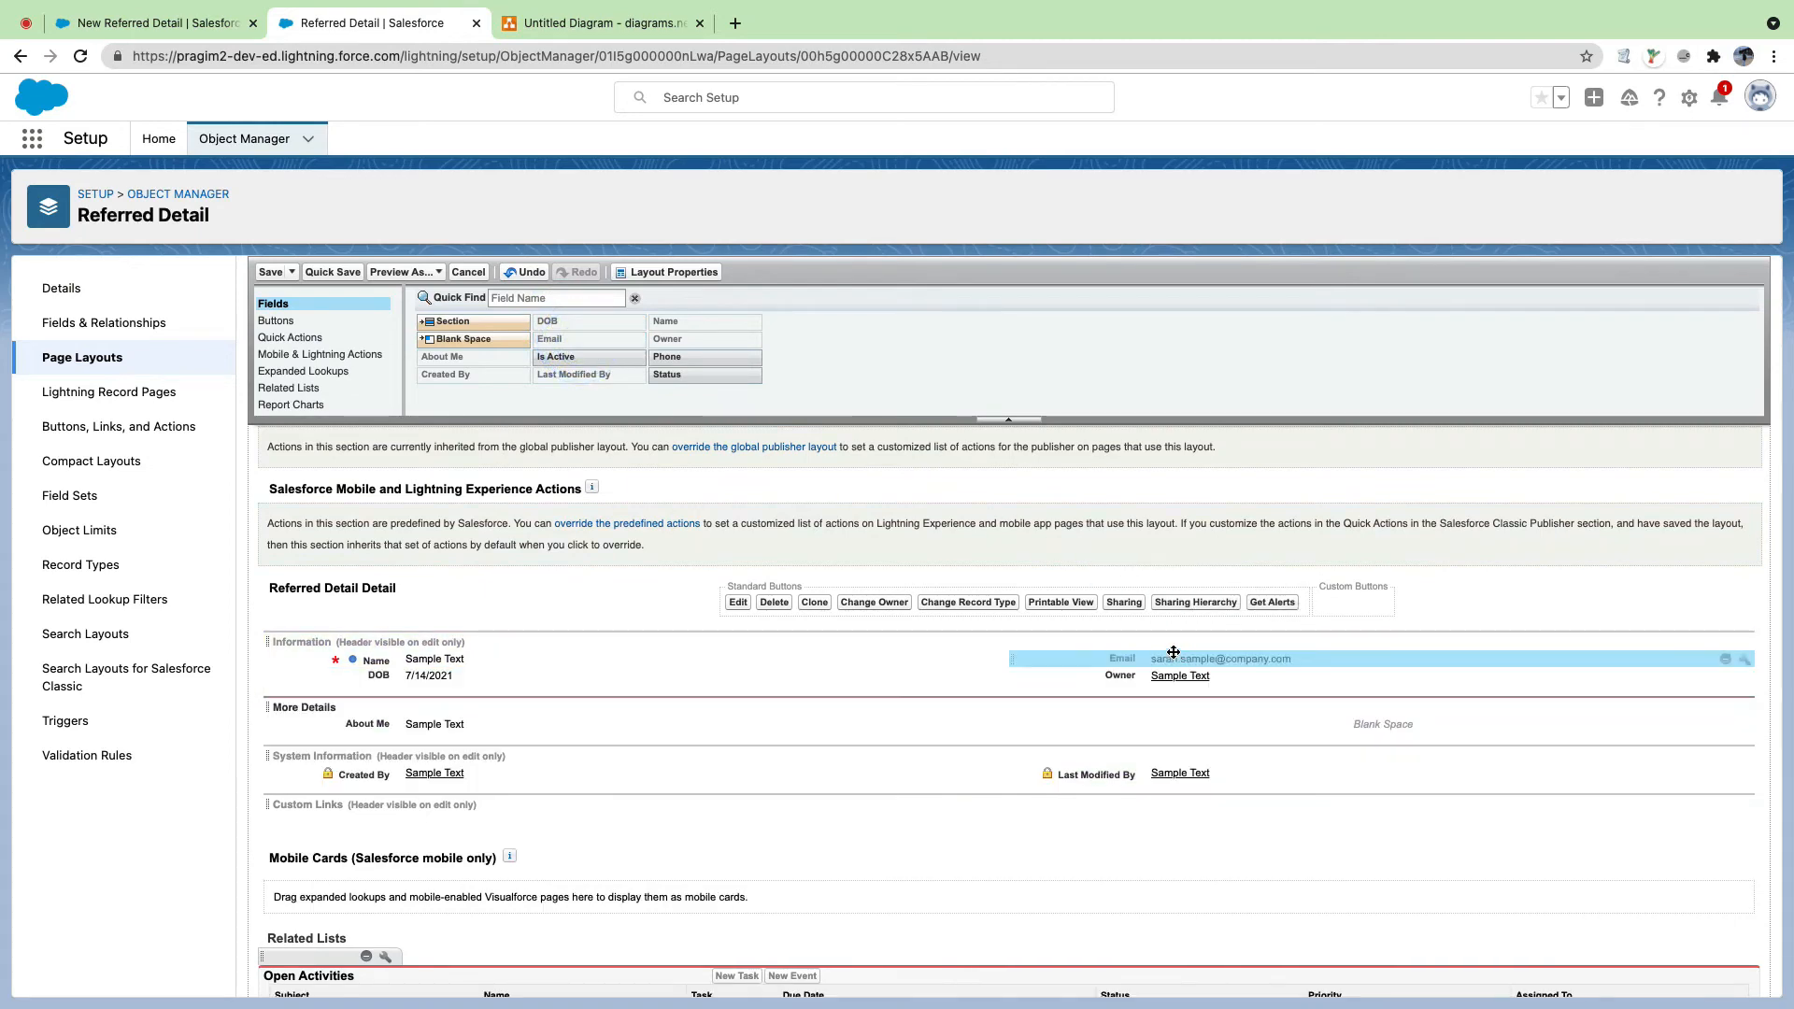
{"action": "left_click_drag", "start_coordinate": [651, 359], "coordinate": [1254, 800]}
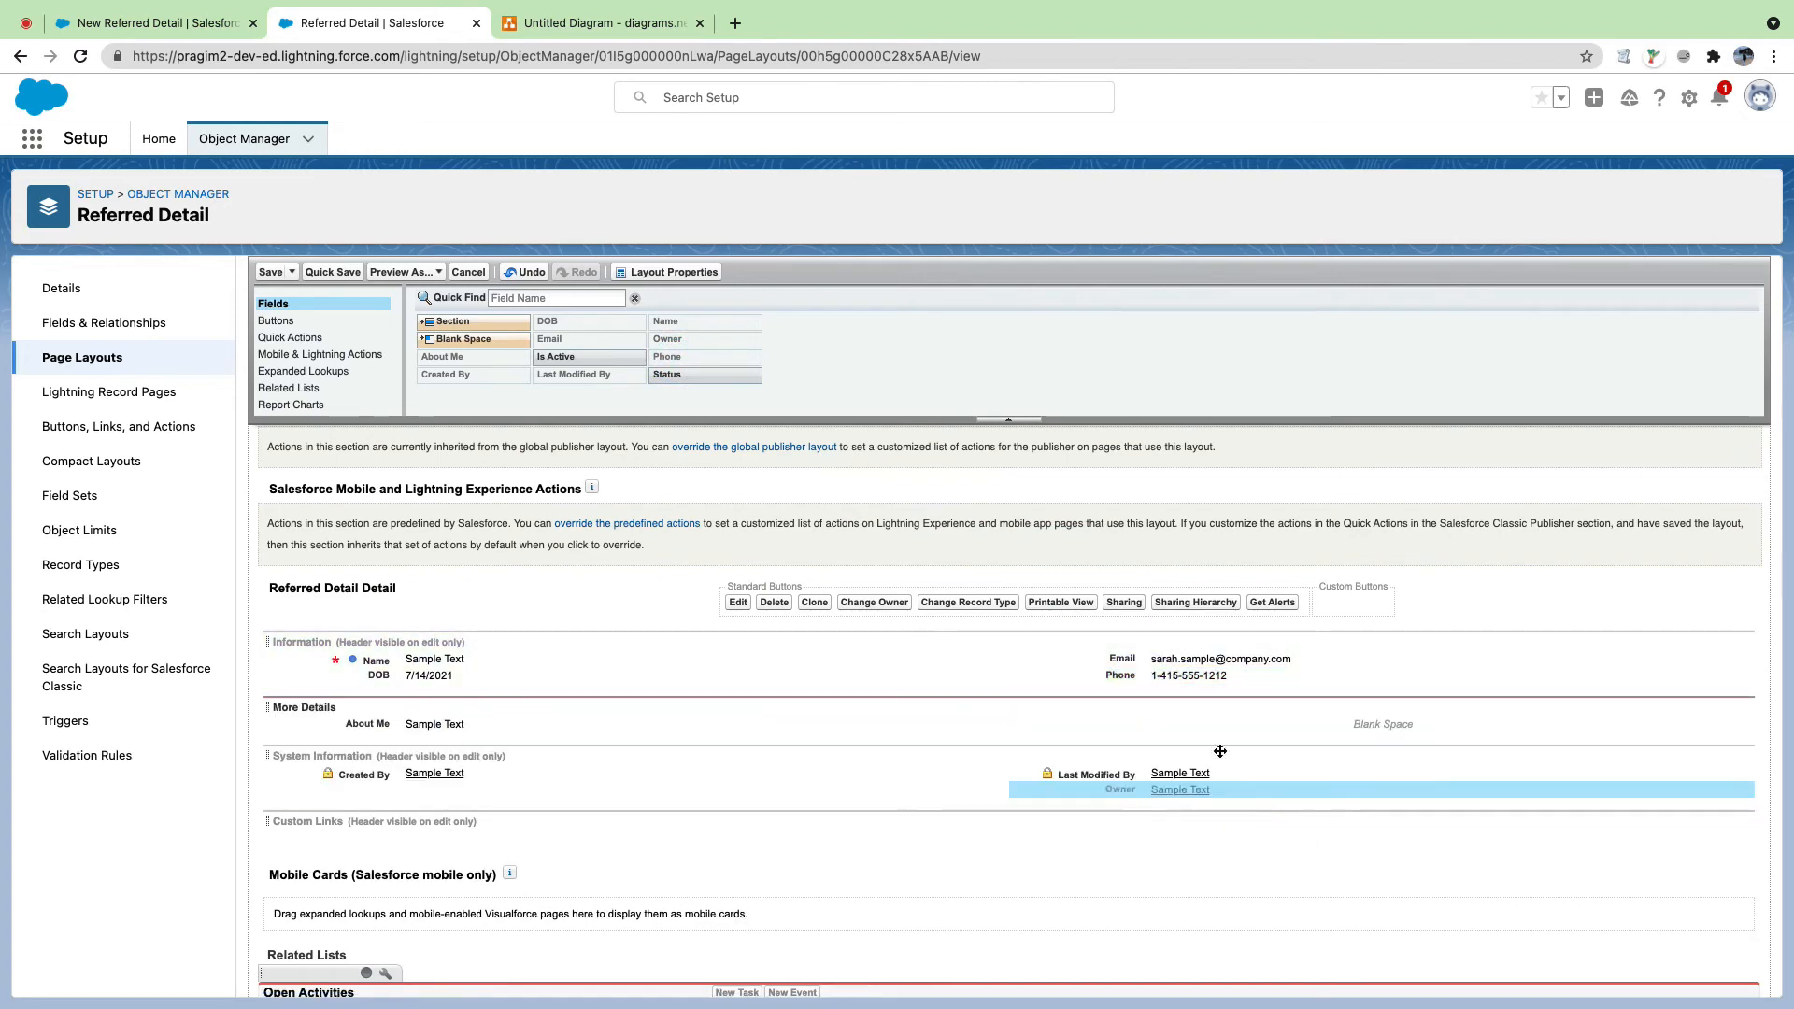
{"action": "left_click_drag", "start_coordinate": [683, 377], "coordinate": [458, 692]}
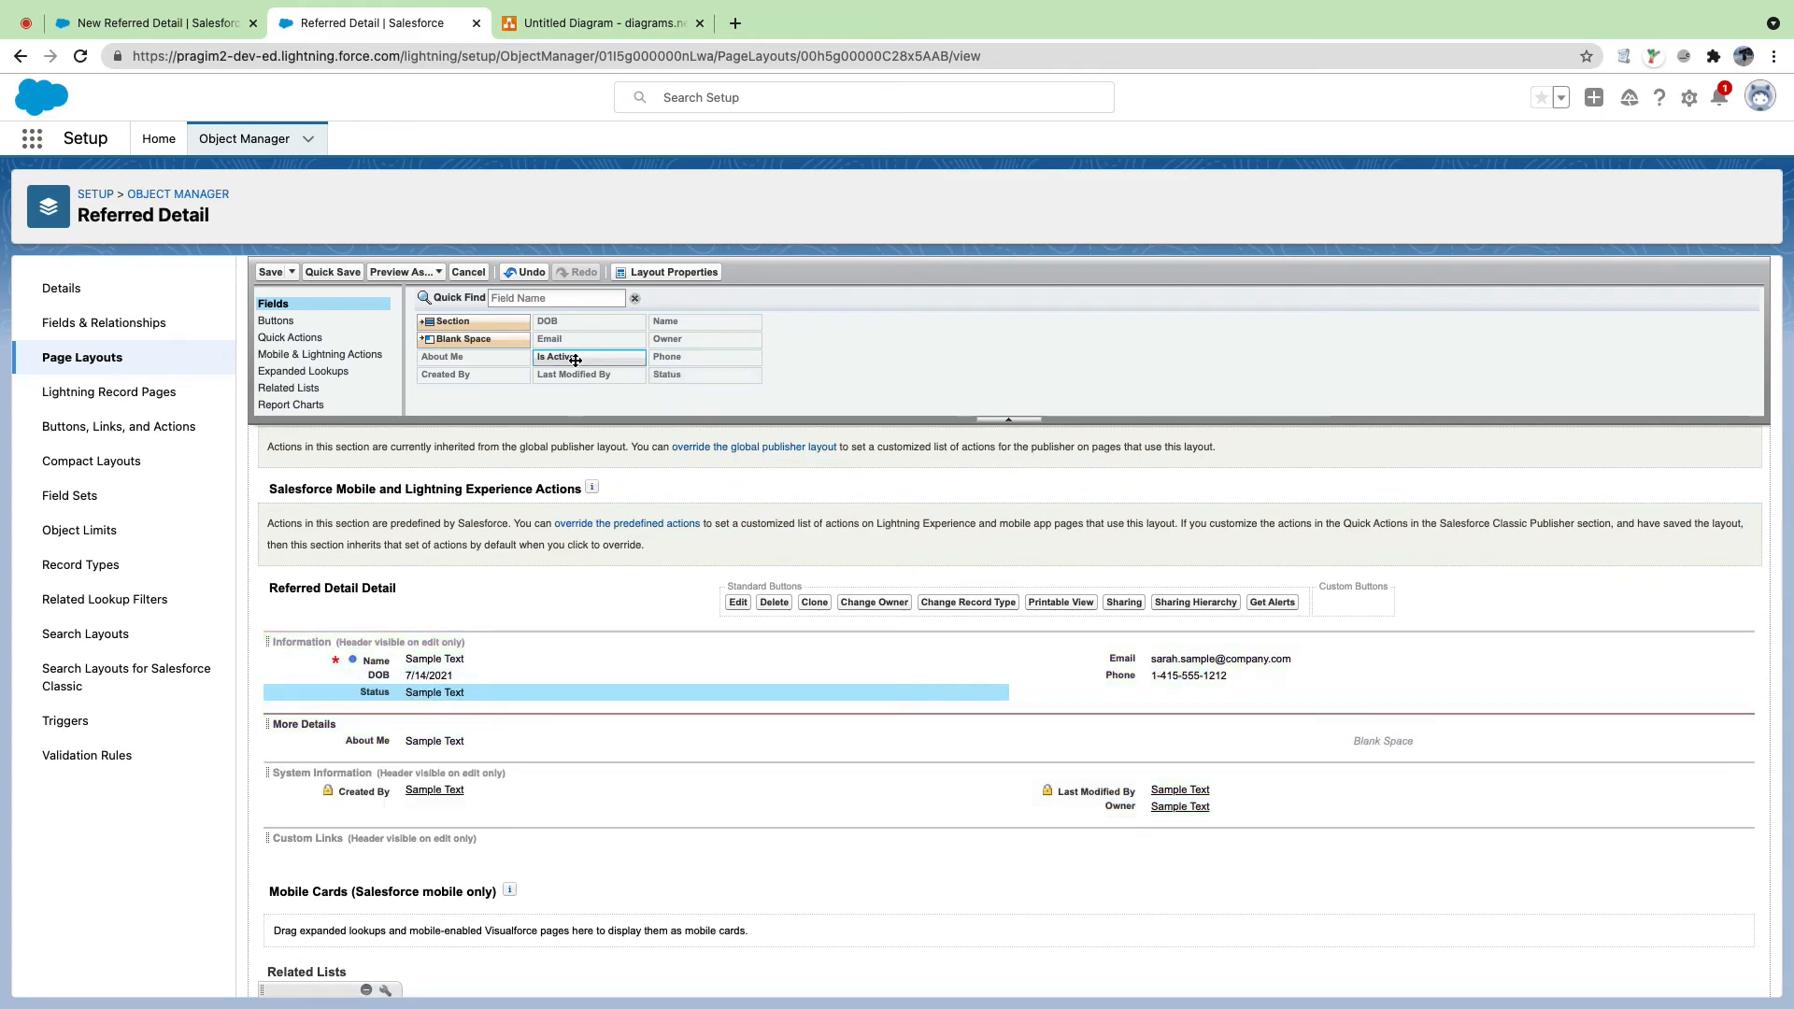
{"action": "left_click_drag", "start_coordinate": [575, 358], "coordinate": [1209, 699]}
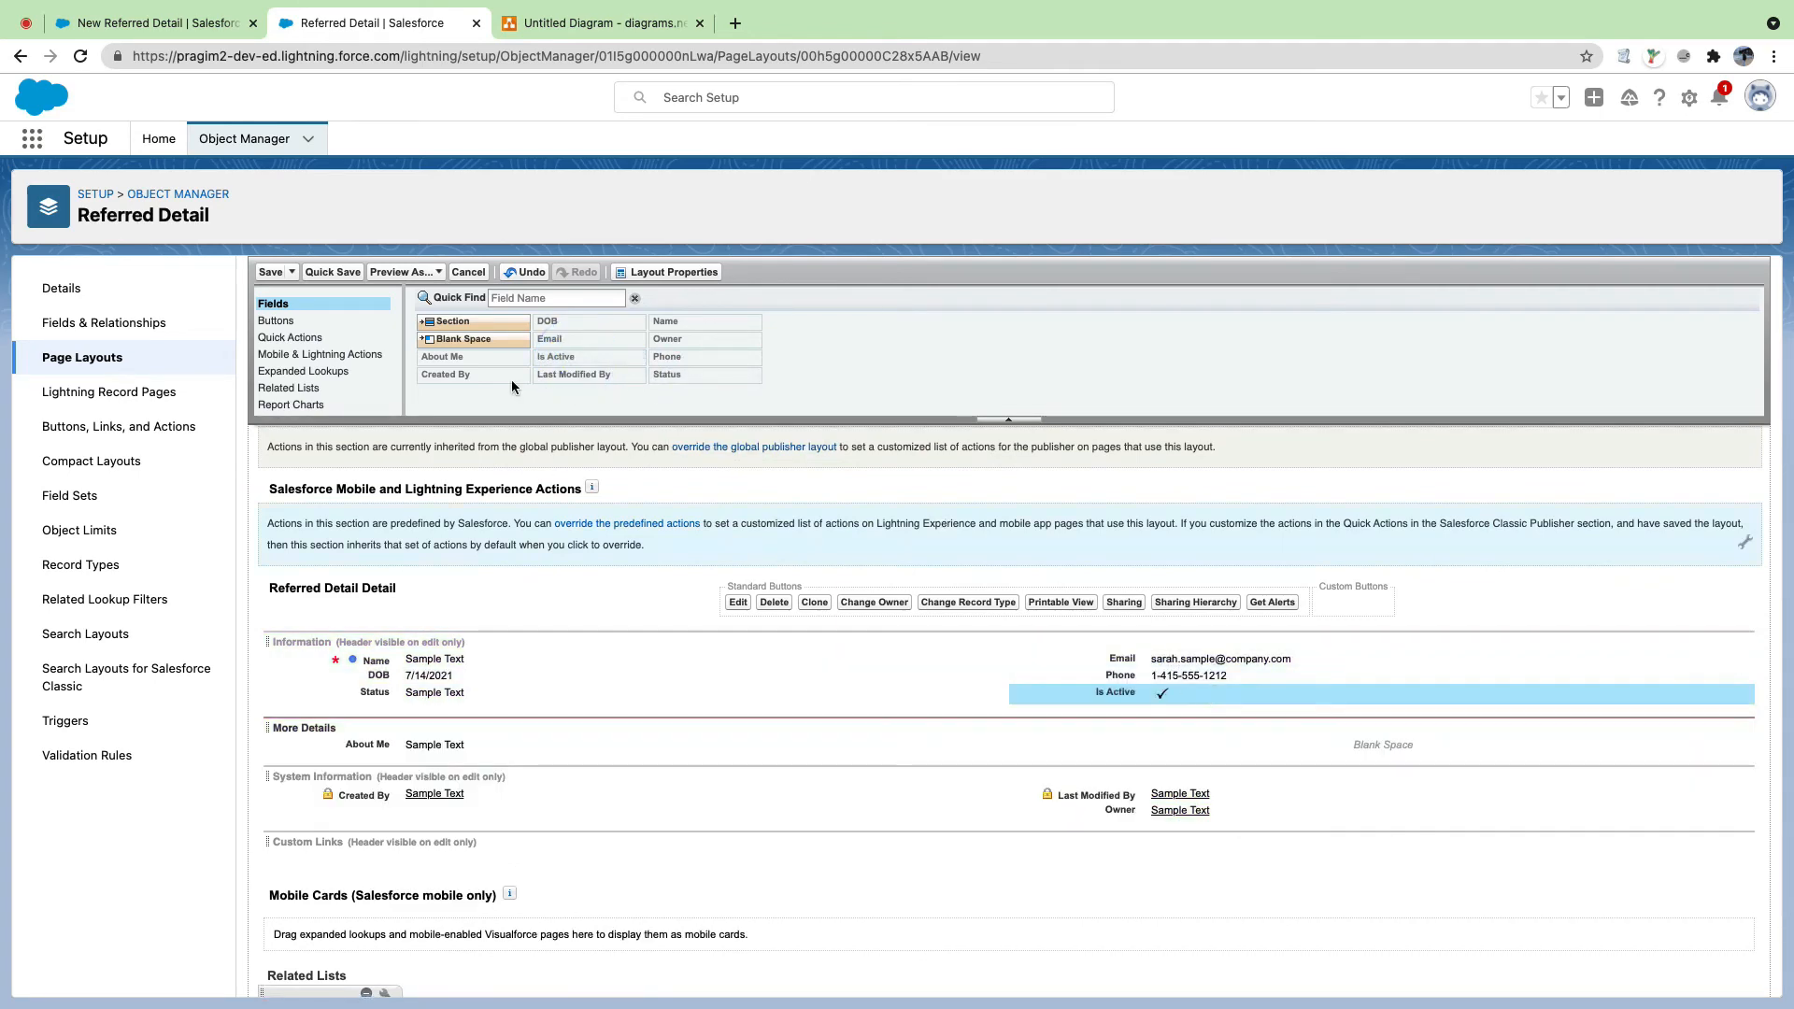
{"action": "left_click", "coordinate": [271, 272]}
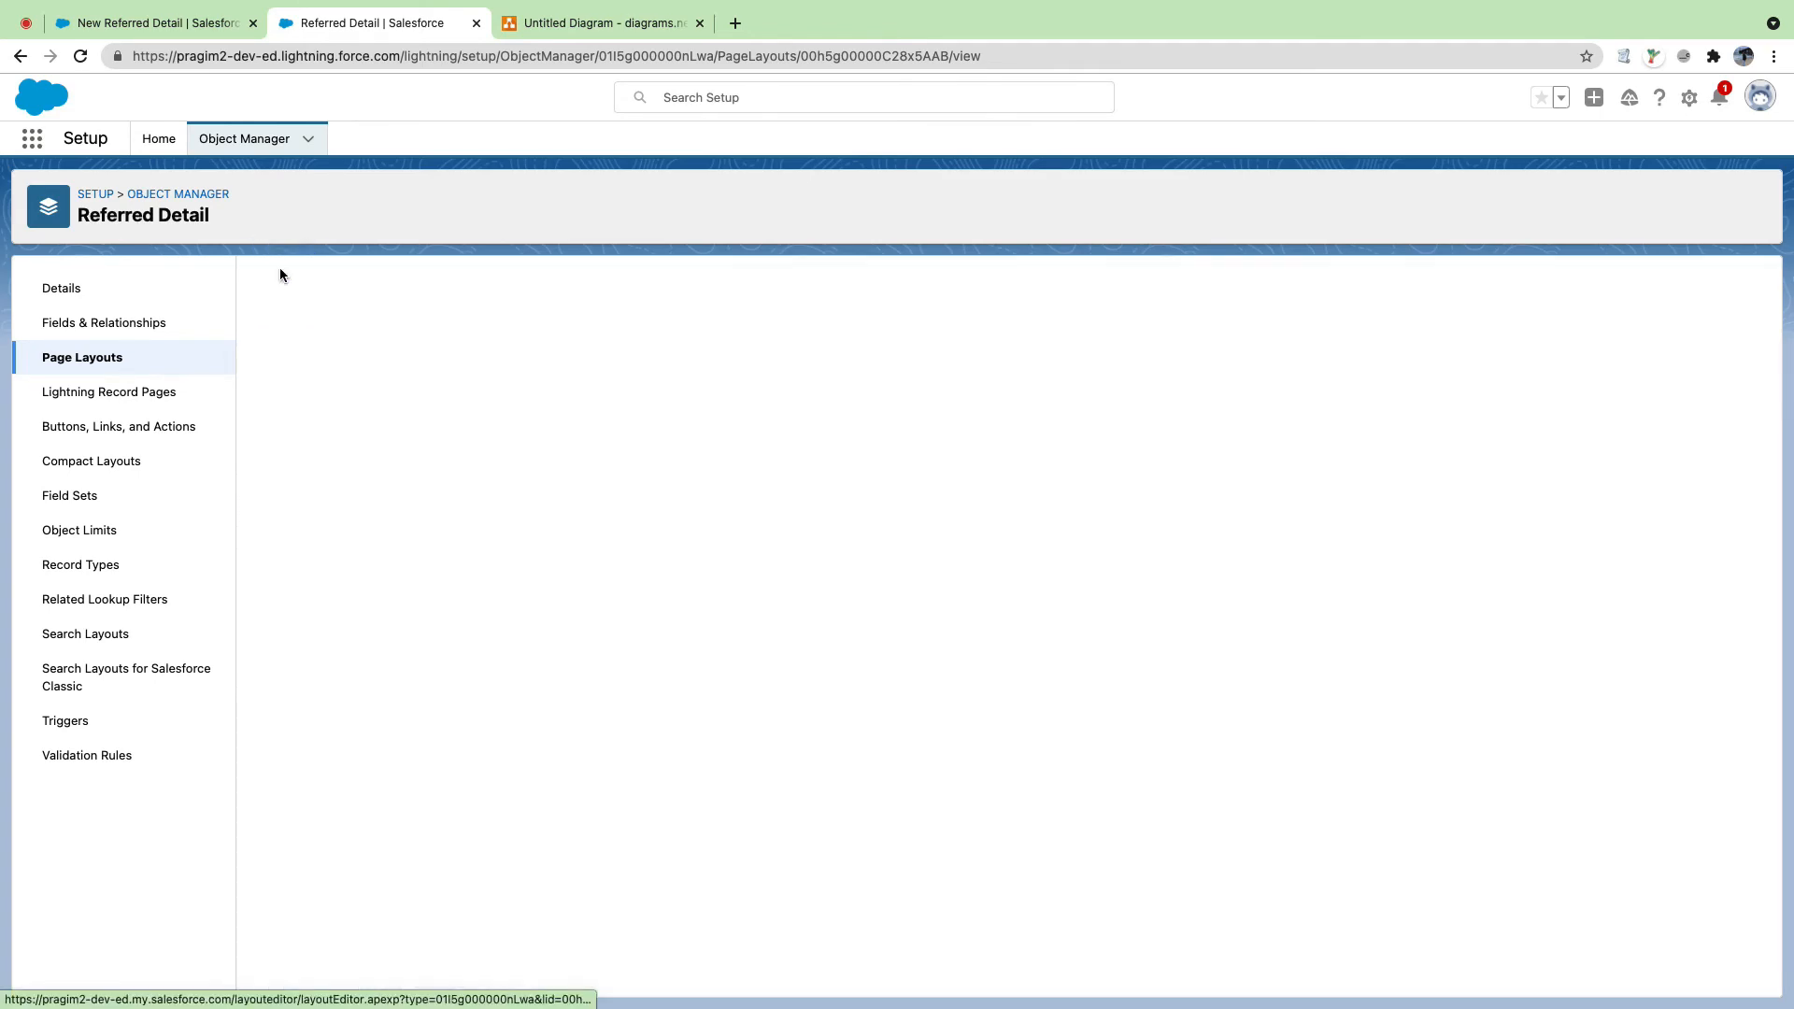
Step: Retry the New Referred Detail form, reloading the list and the page between attempts
{"action": "left_click", "coordinate": [193, 29]}
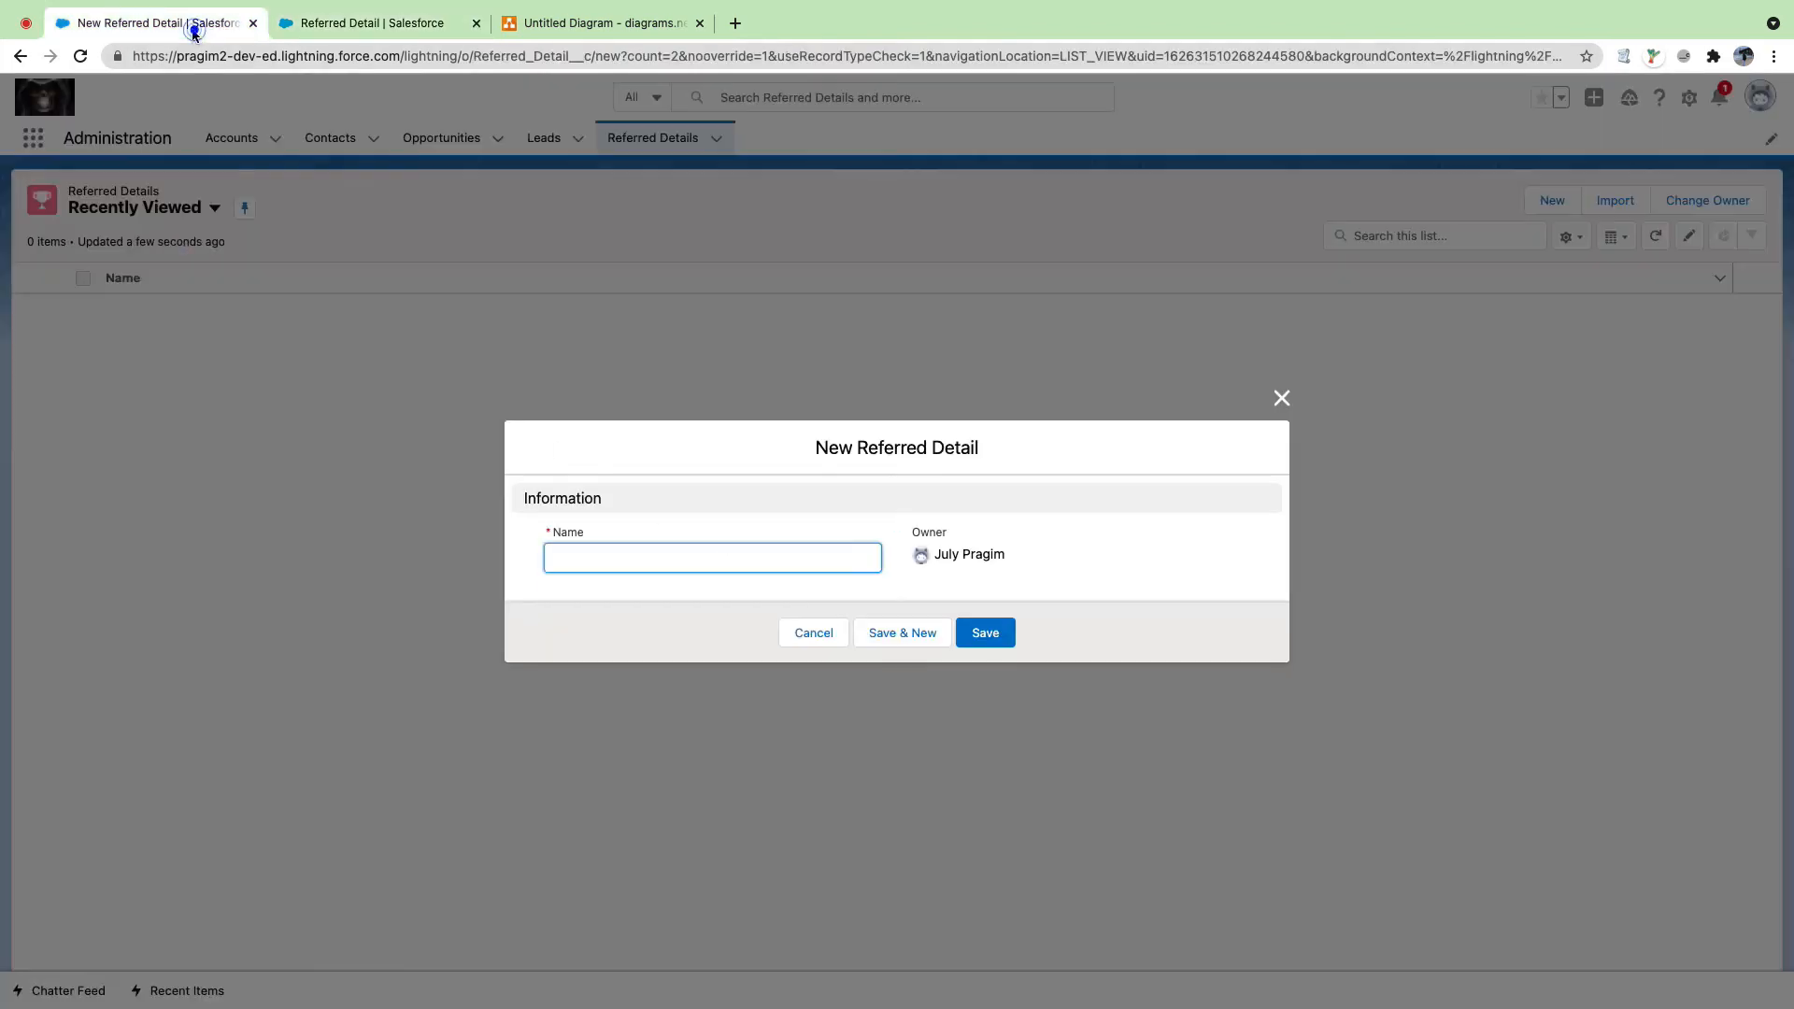
{"action": "left_click", "coordinate": [1279, 389]}
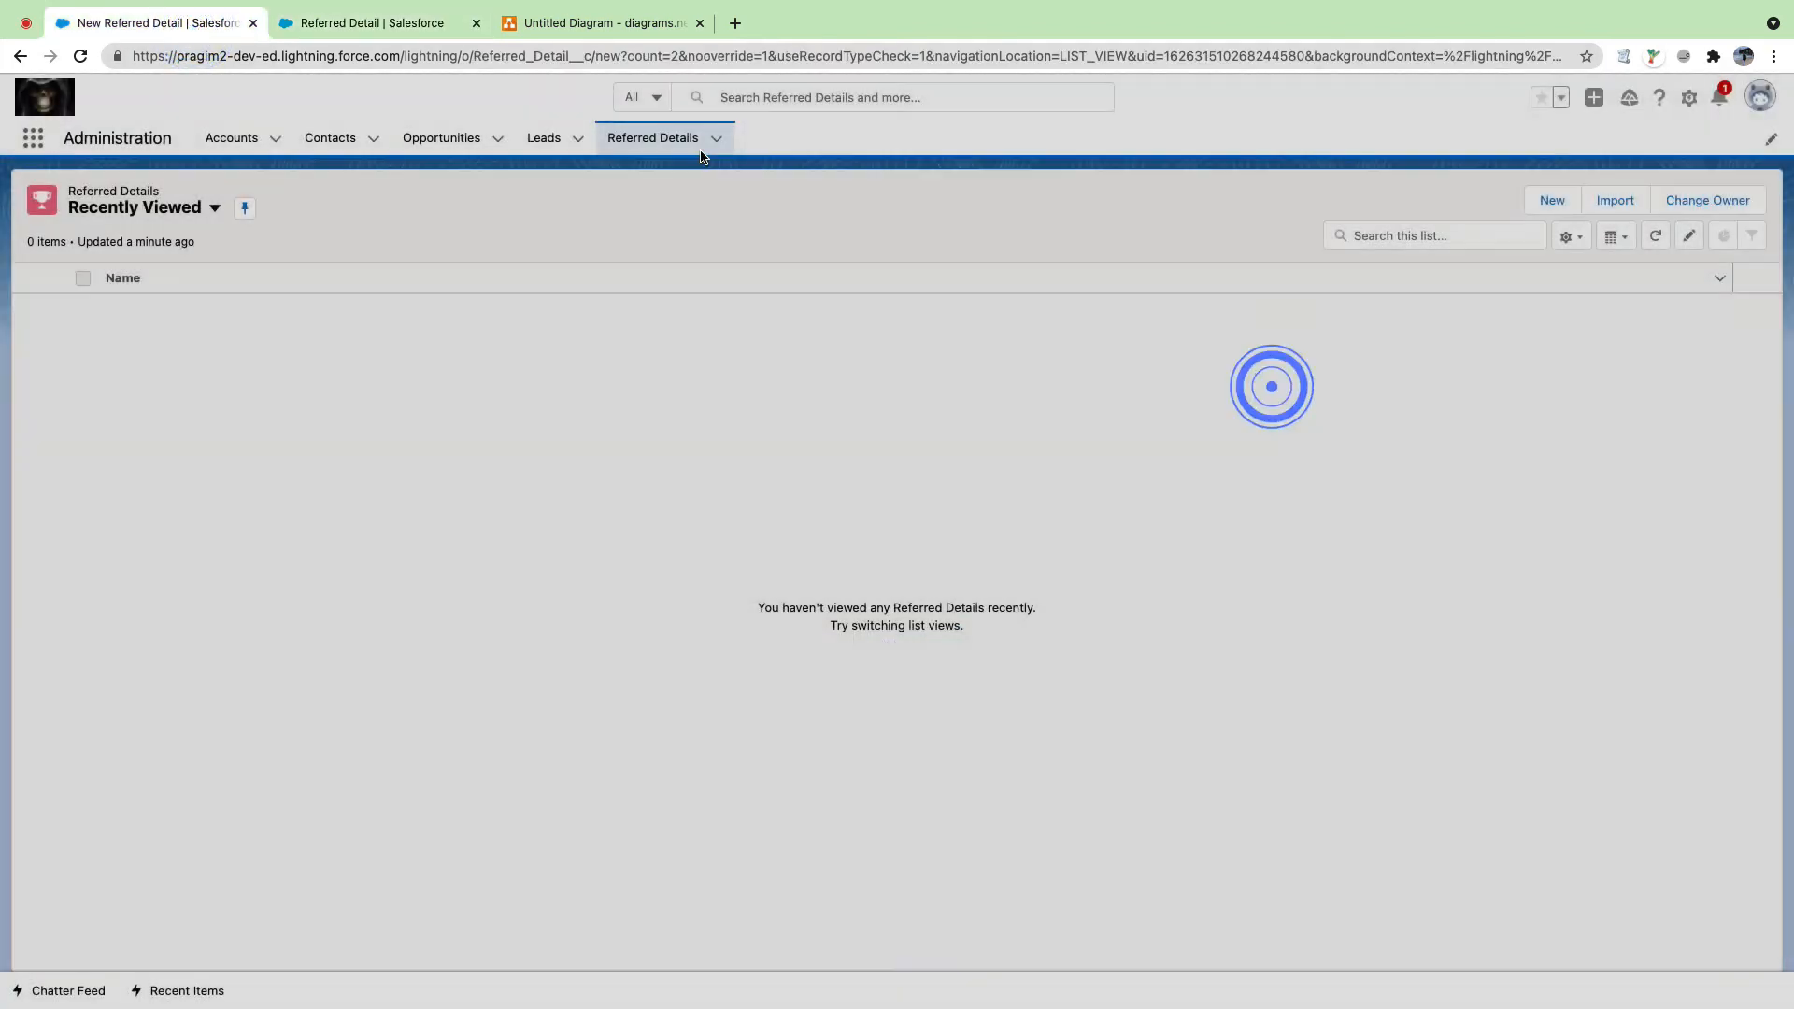
{"action": "left_click", "coordinate": [652, 138]}
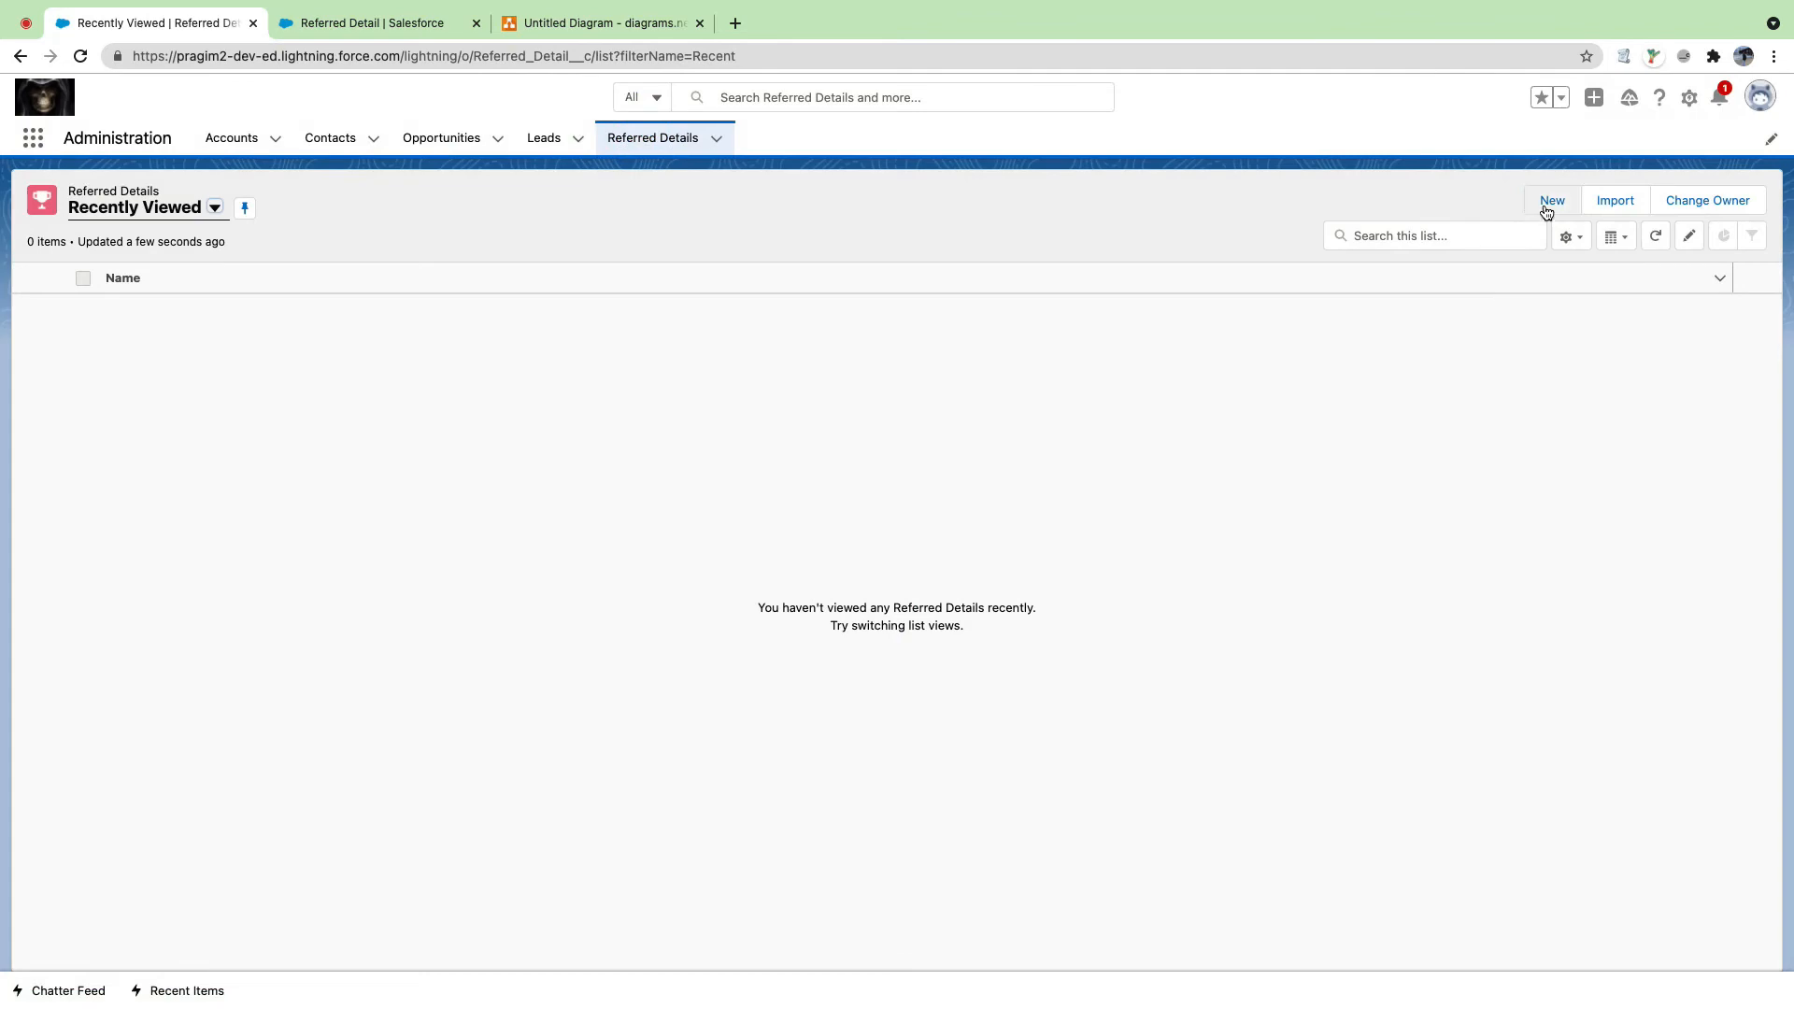
{"action": "left_click", "coordinate": [1551, 202]}
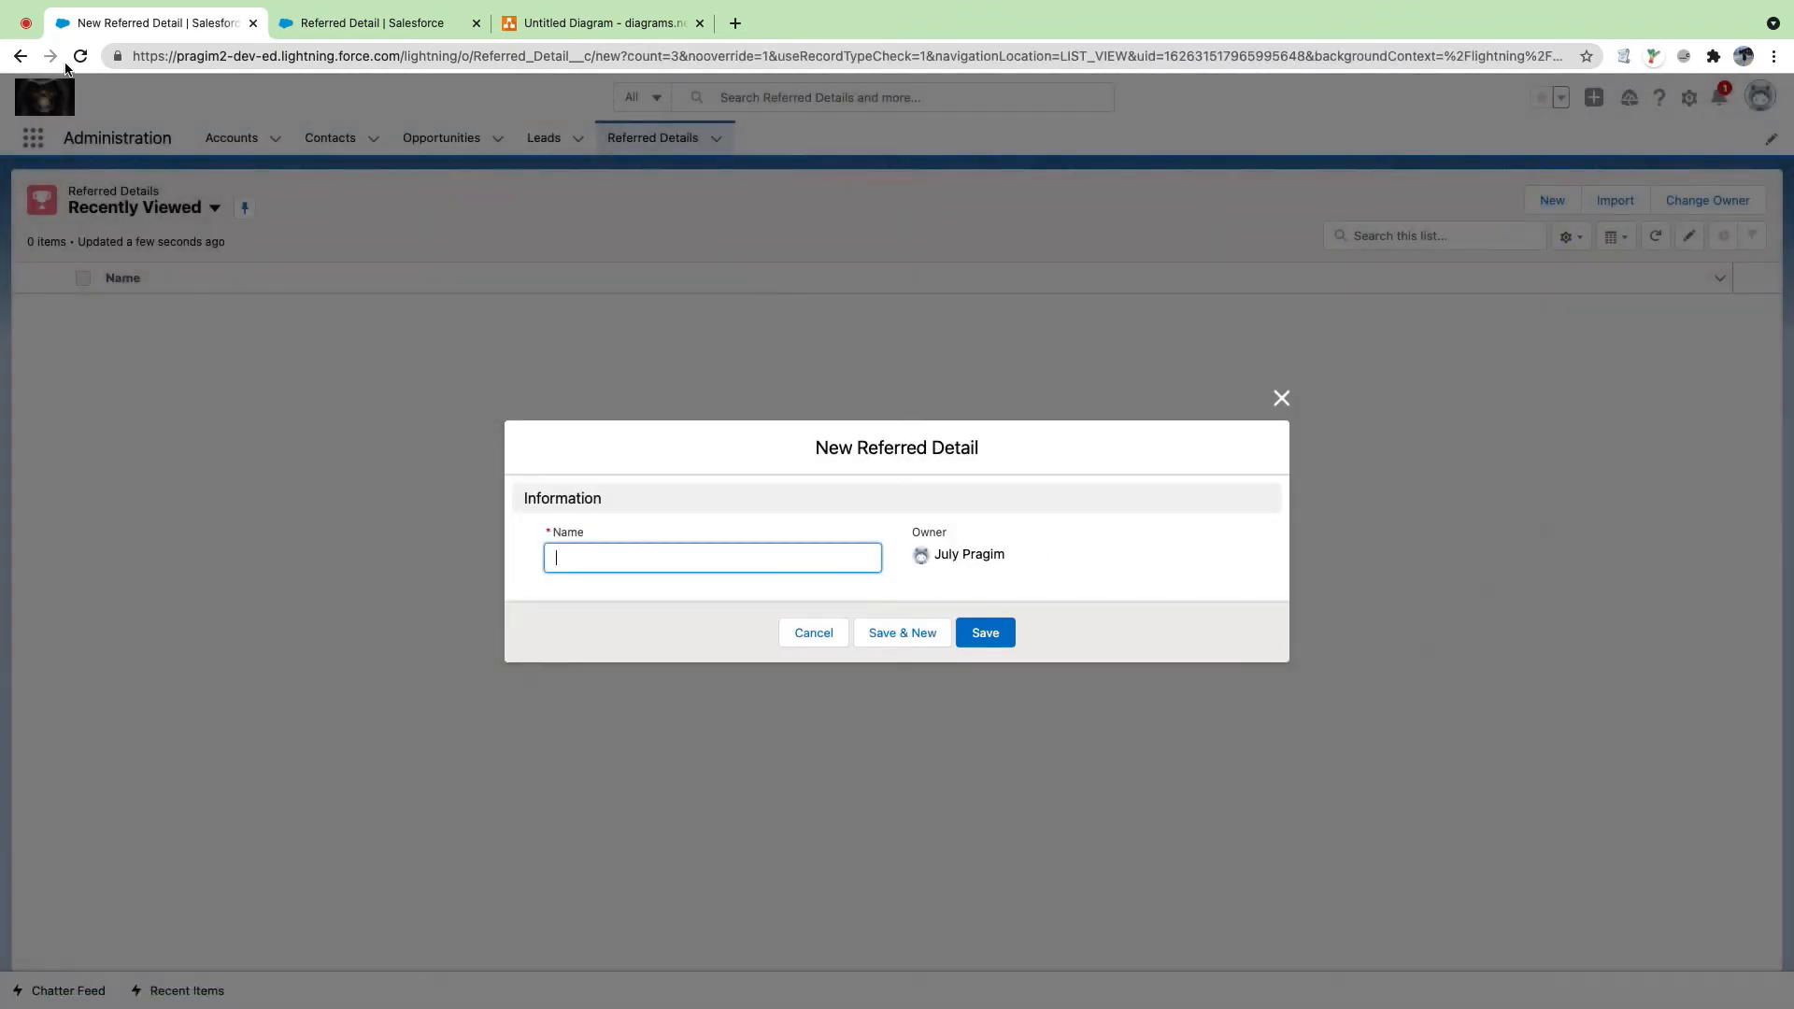
{"action": "left_click", "coordinate": [1278, 398]}
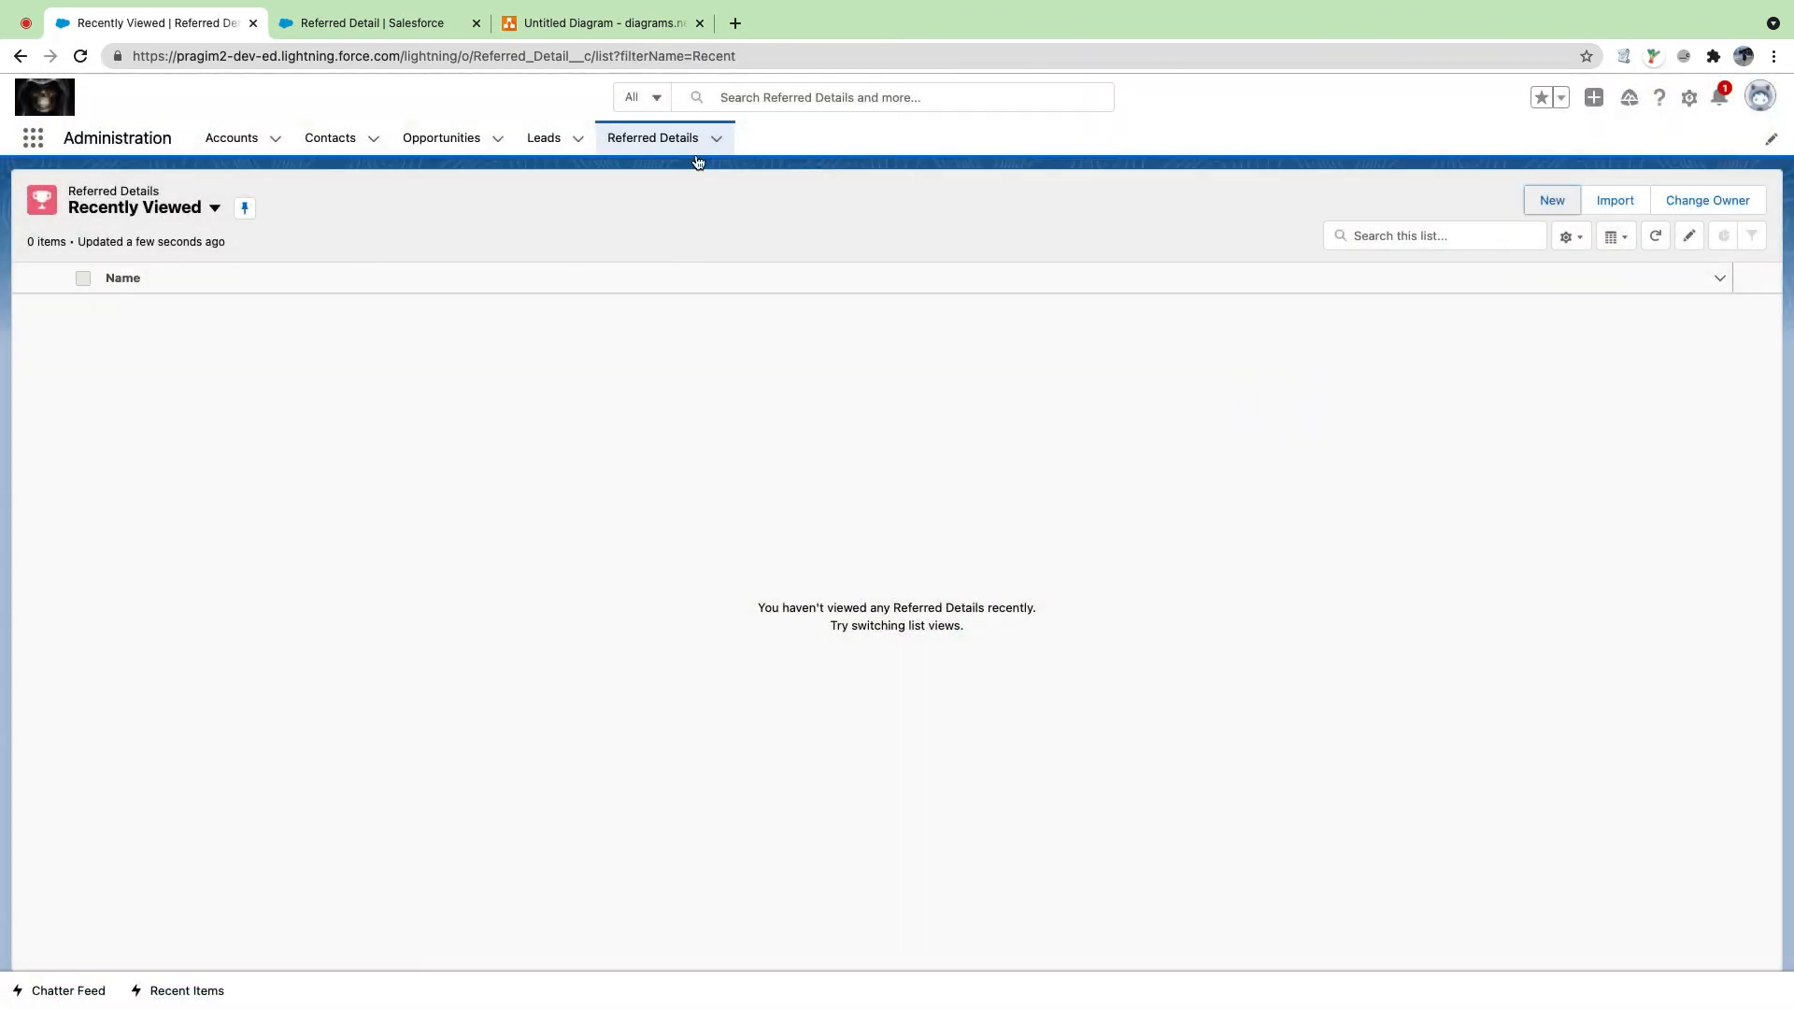
{"action": "left_click", "coordinate": [77, 65]}
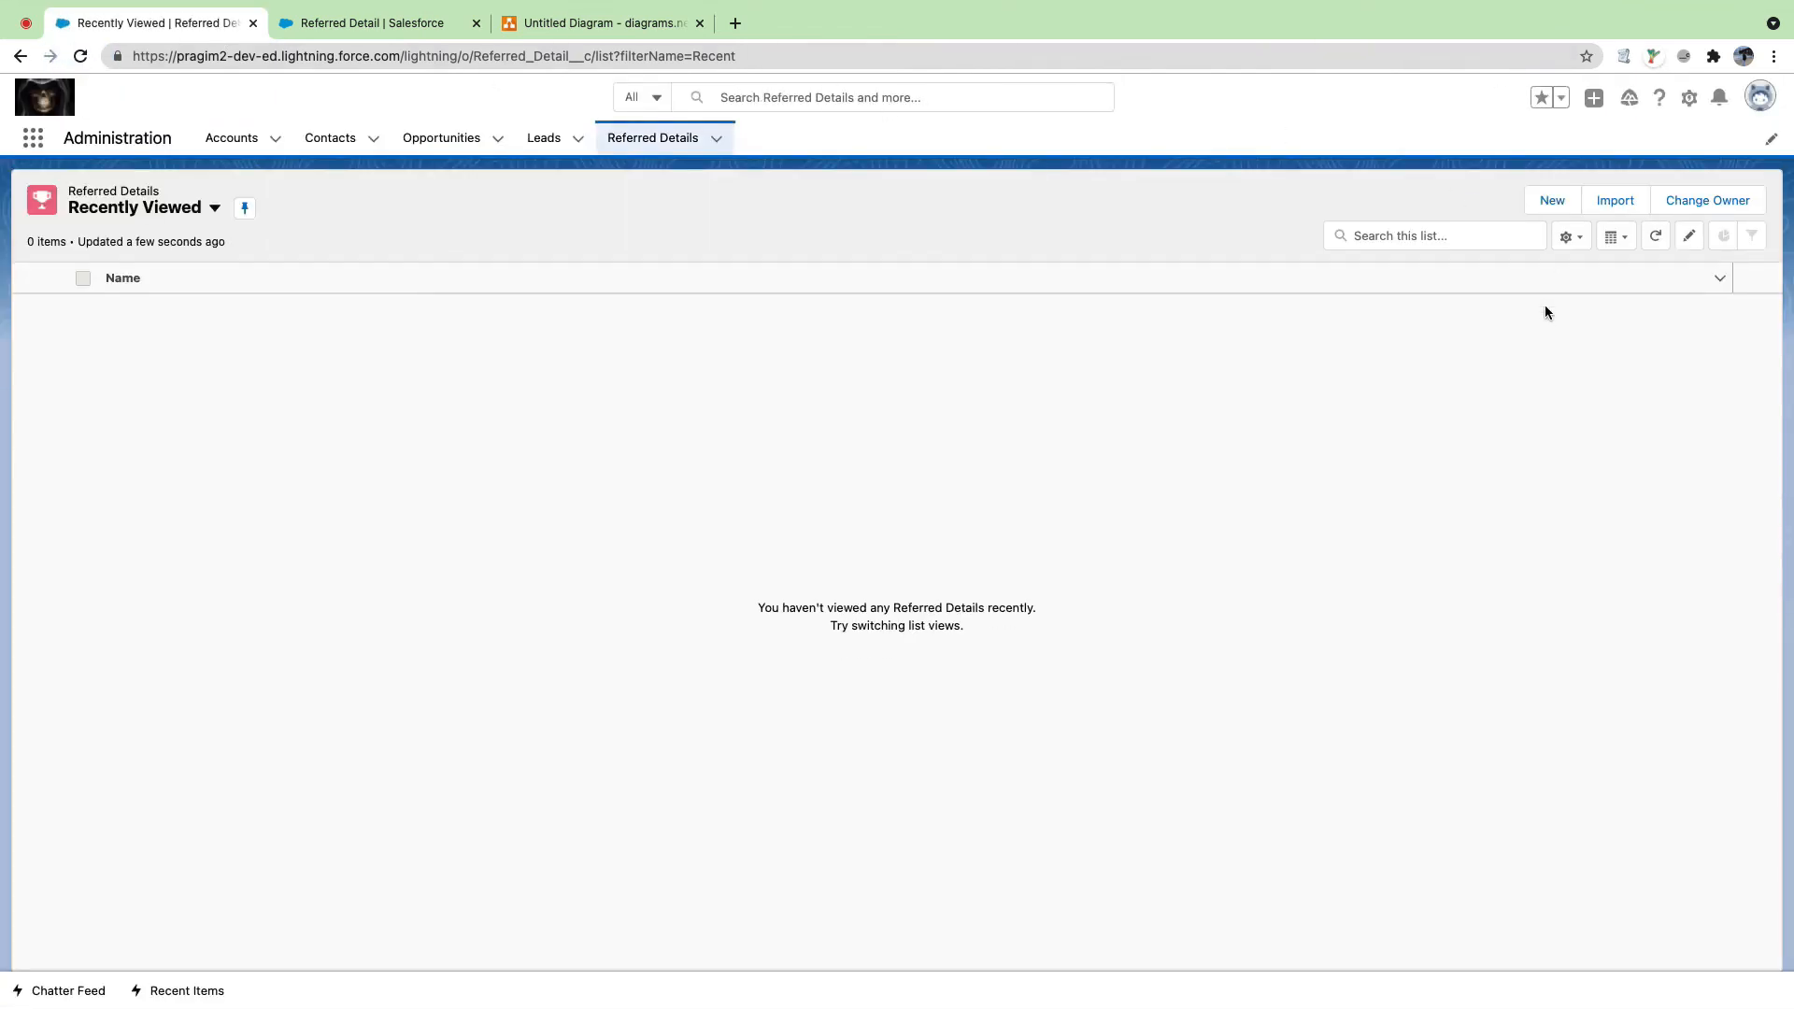
{"action": "left_click", "coordinate": [1550, 203]}
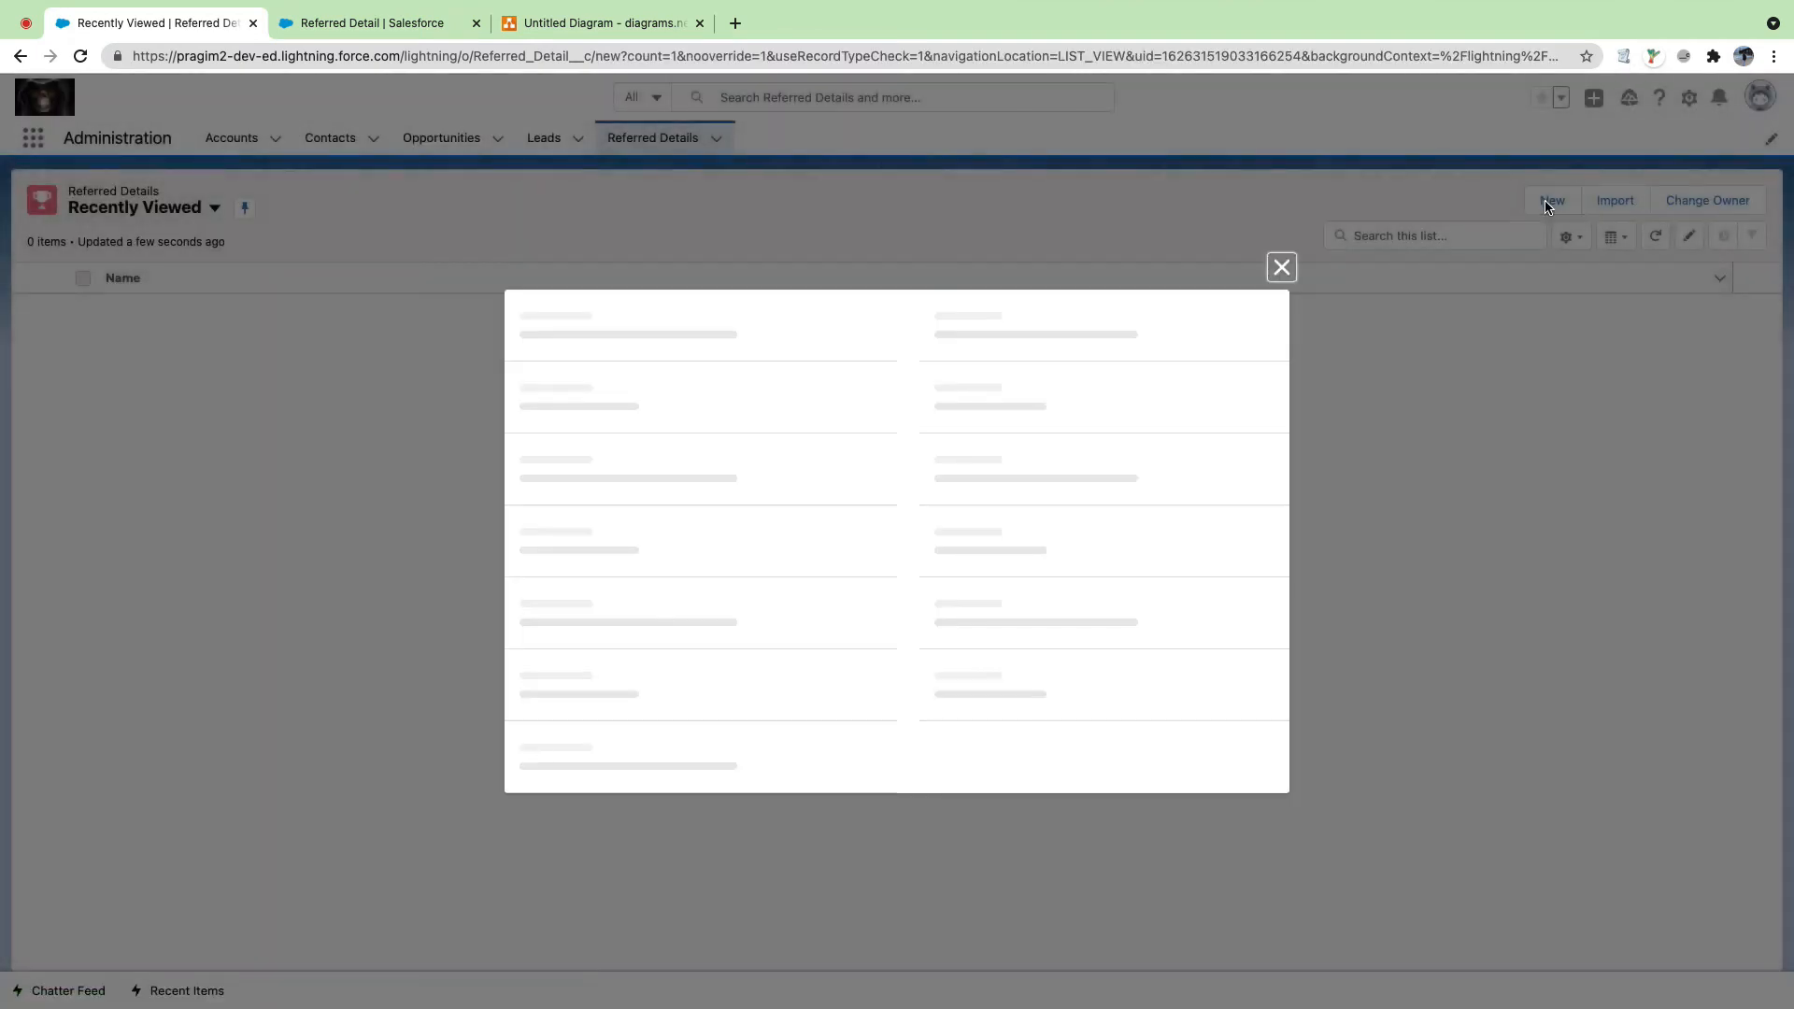
{"action": "left_click", "coordinate": [1284, 399]}
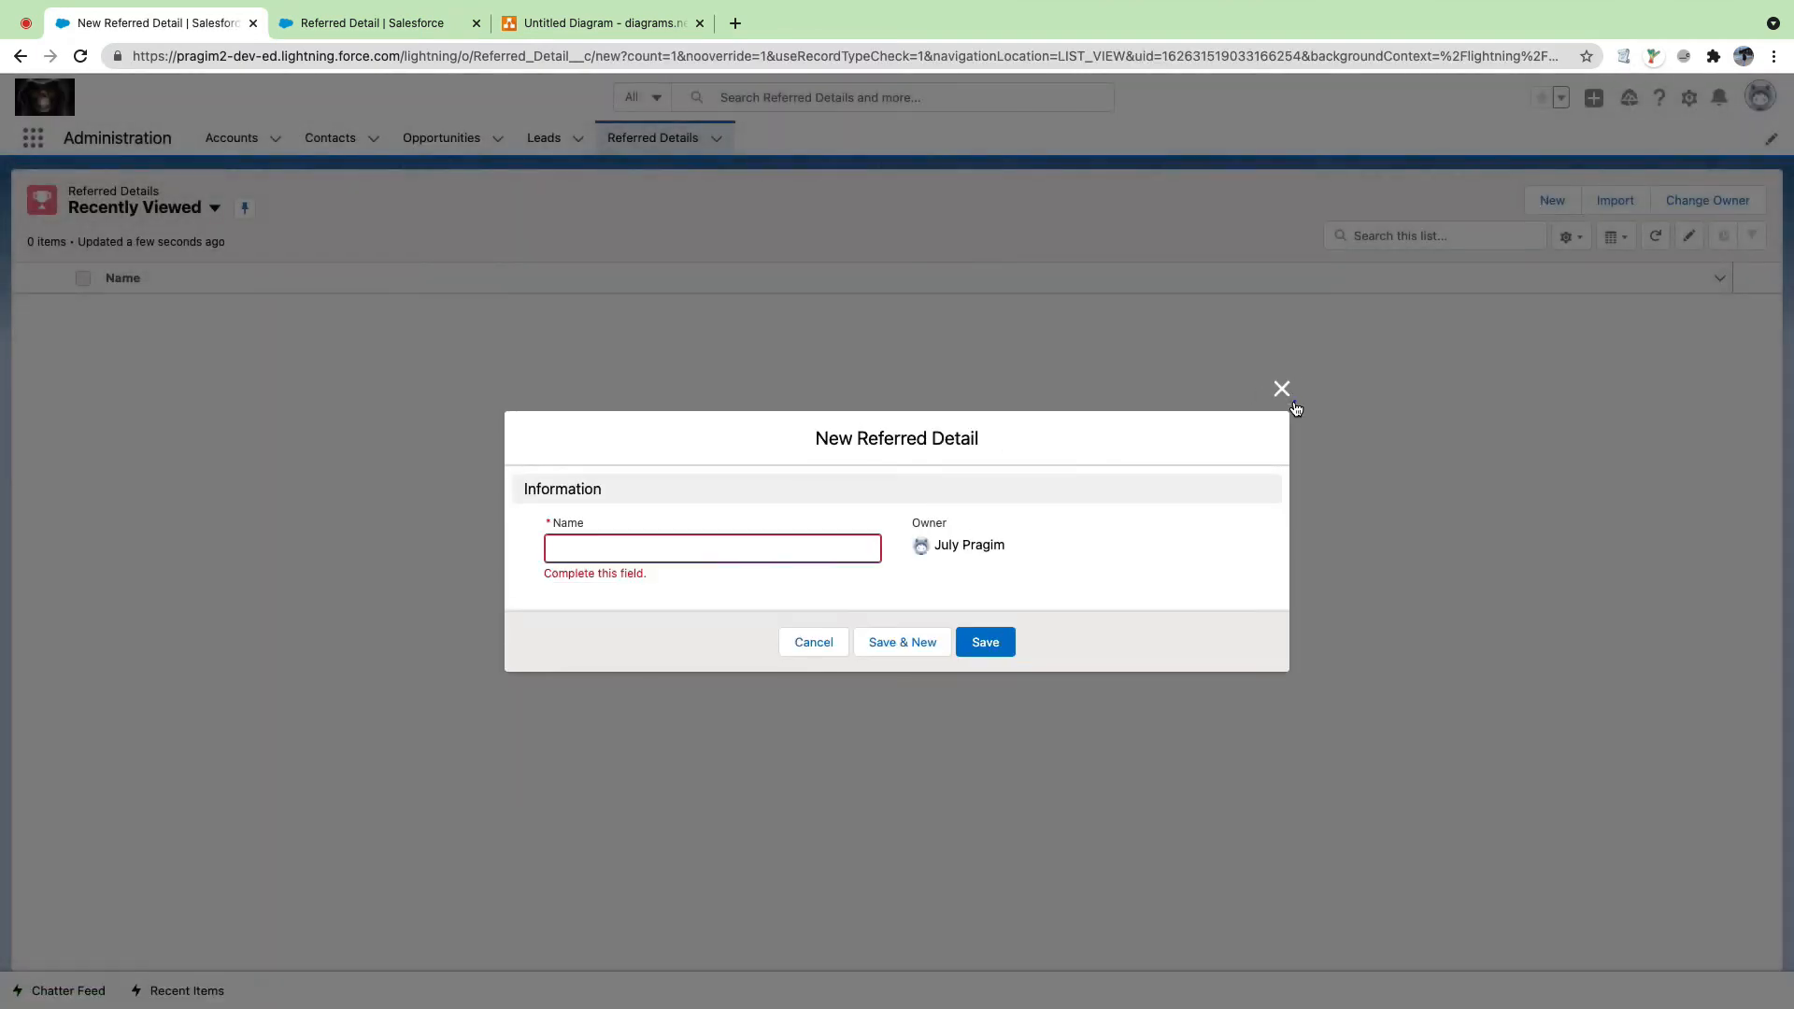
Step: Empty the cache and hard reload, retry the form, then open Referred Detail's Fields & Relationships
{"action": "right_click", "coordinate": [933, 354]}
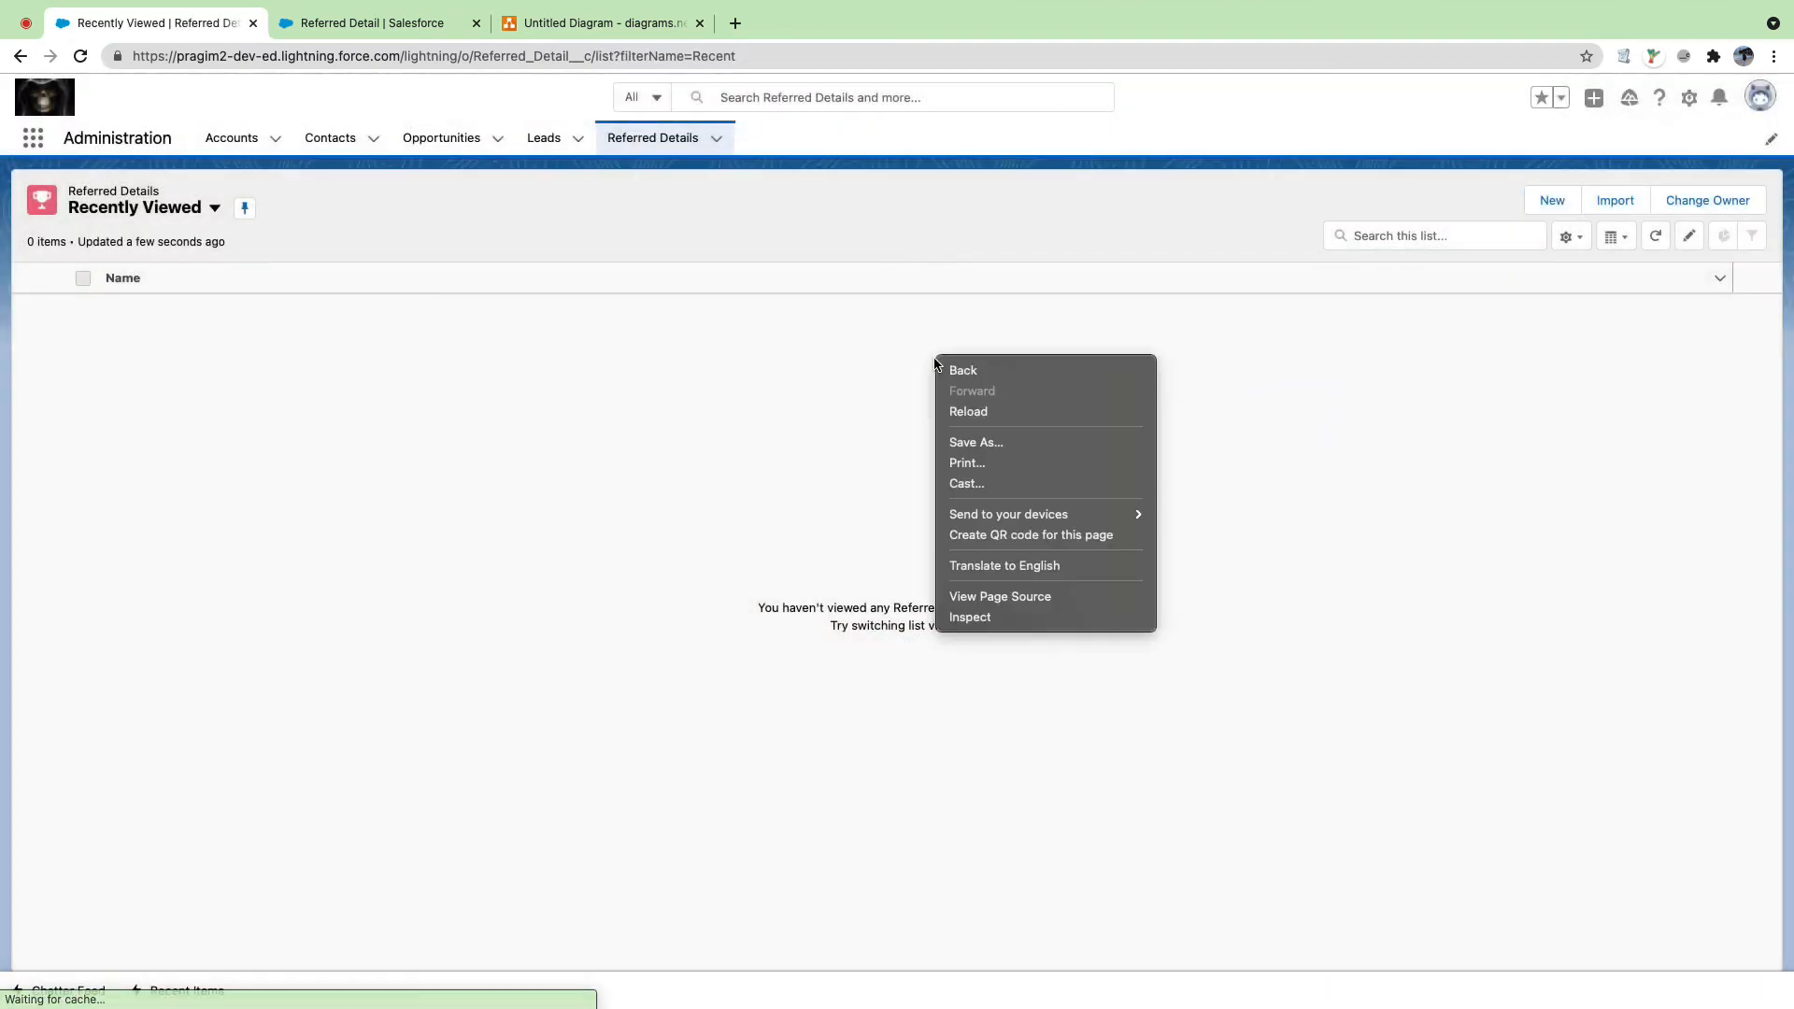
{"action": "left_click", "coordinate": [1027, 612]}
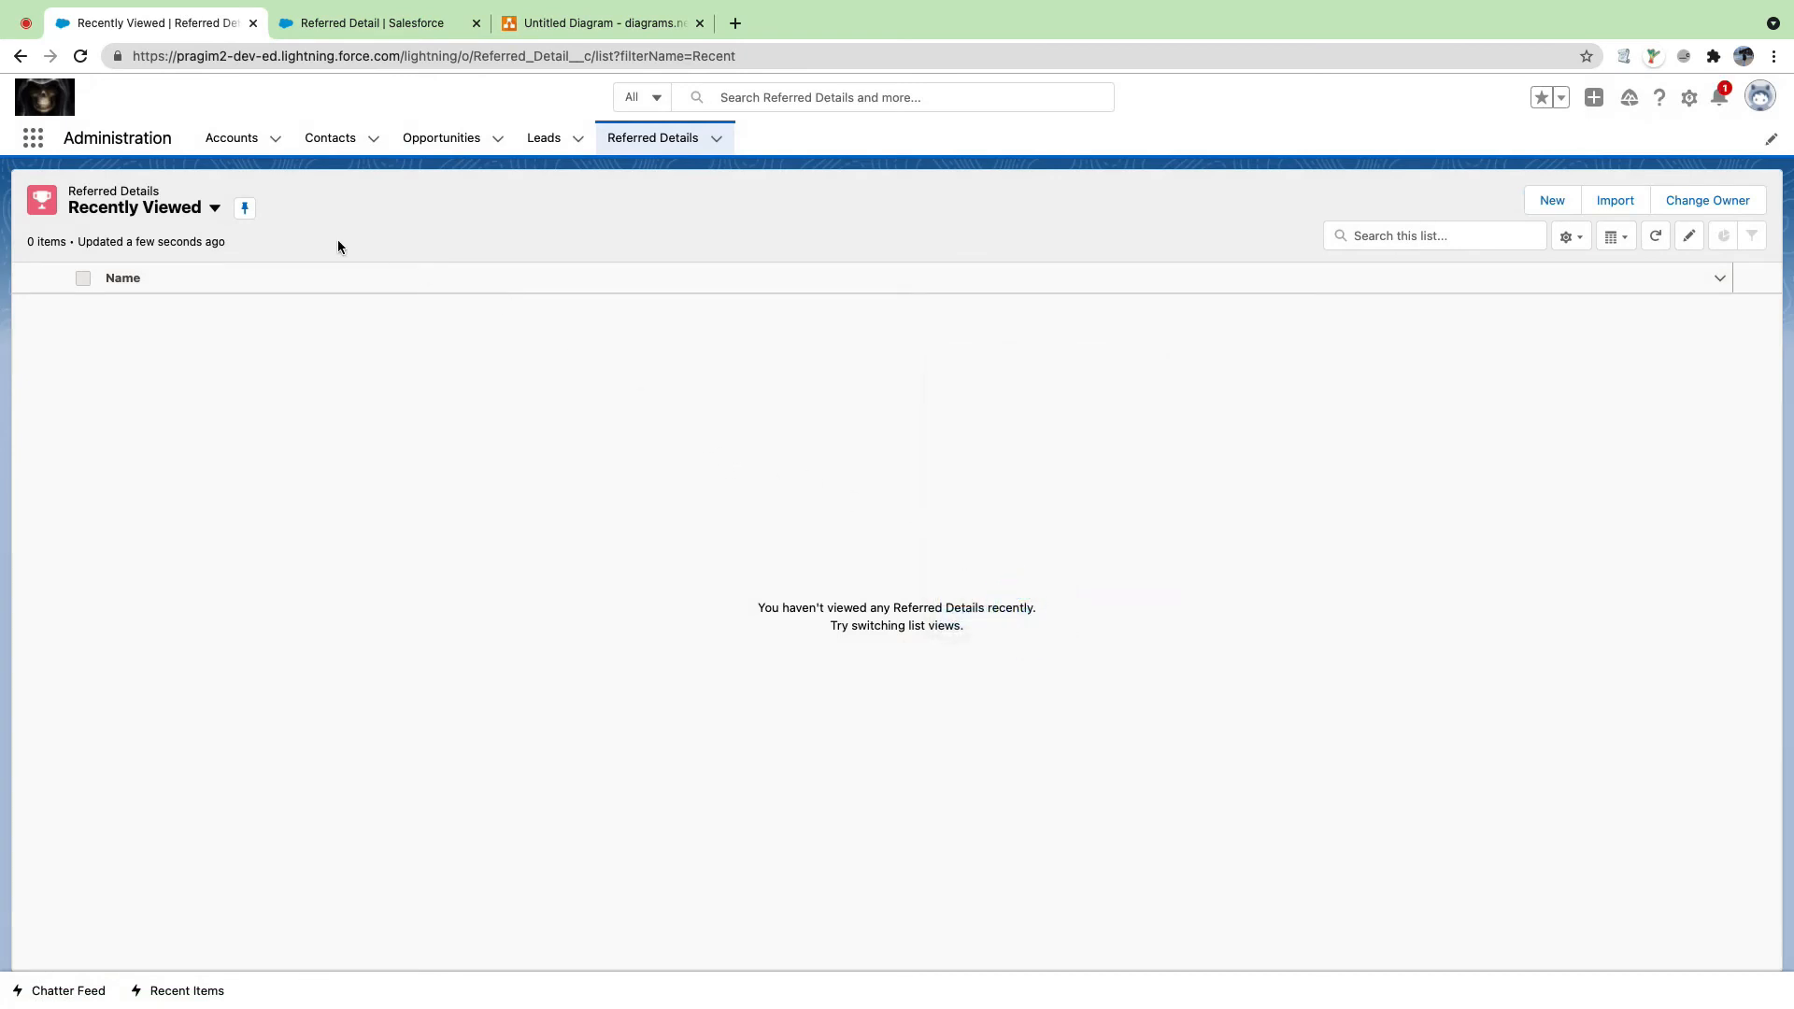
{"action": "right_click", "coordinate": [82, 58]}
{"action": "left_click", "coordinate": [119, 140]}
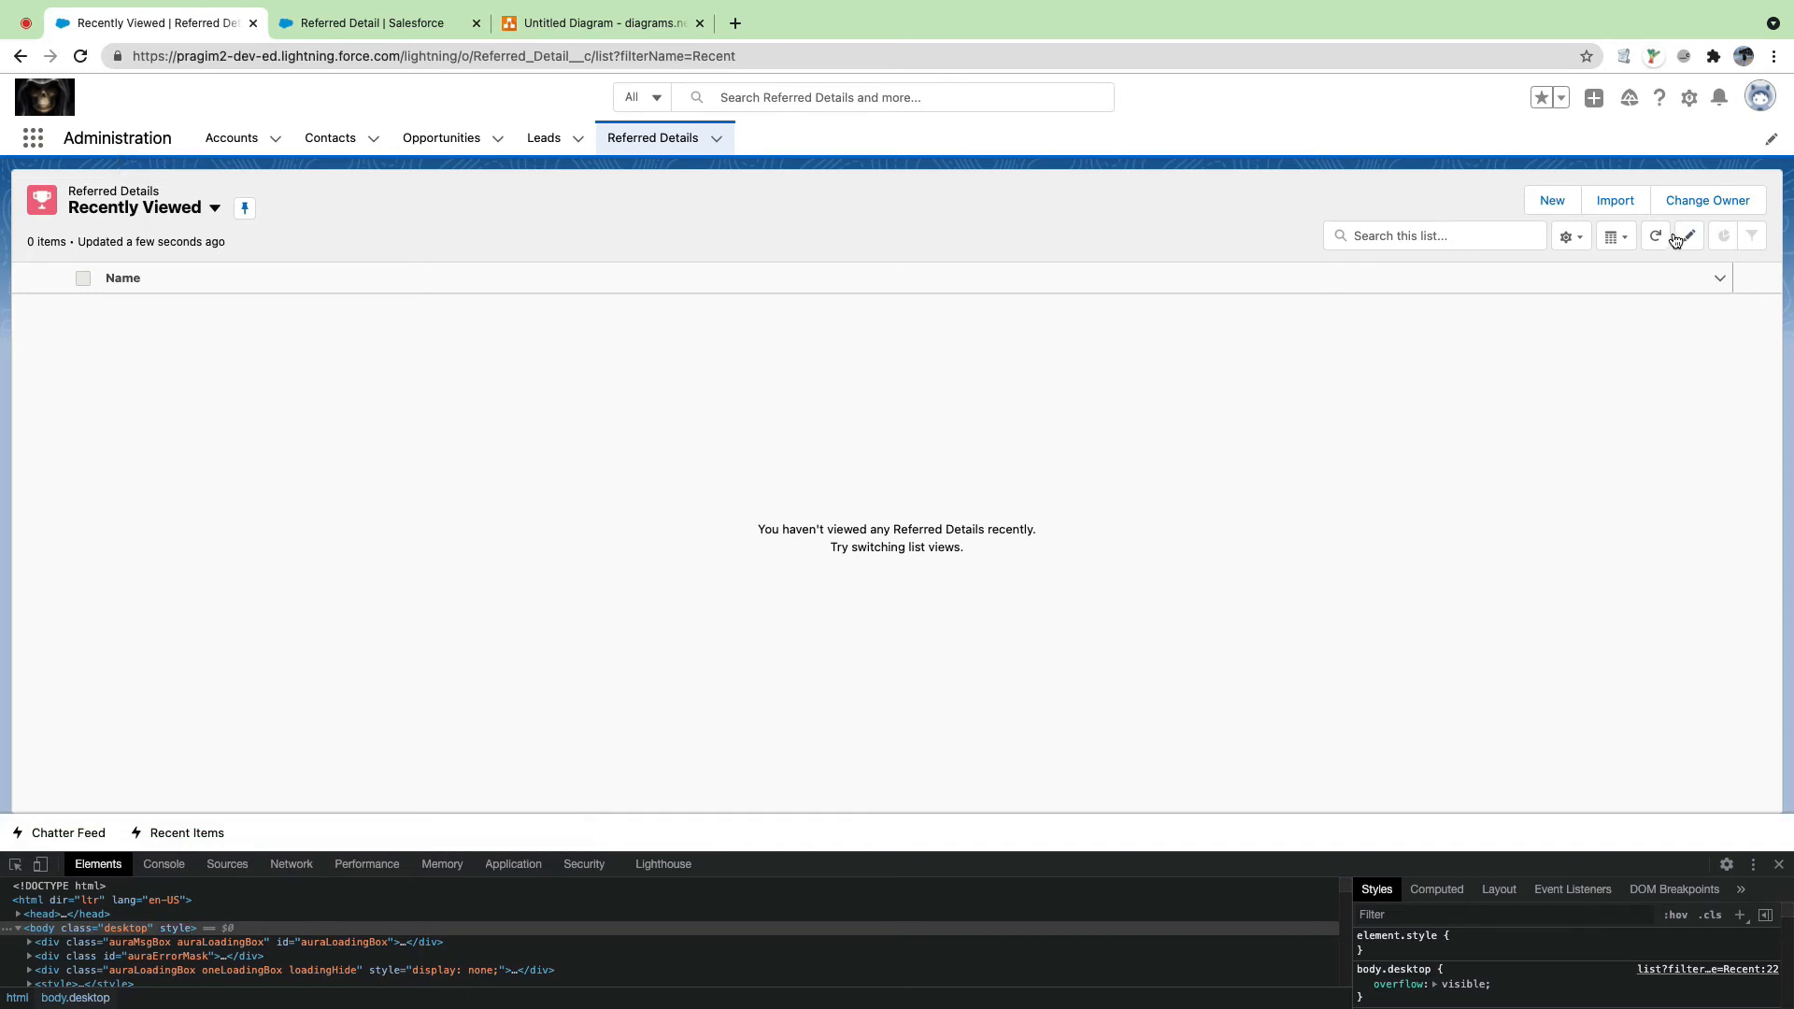
{"action": "left_click", "coordinate": [1563, 203]}
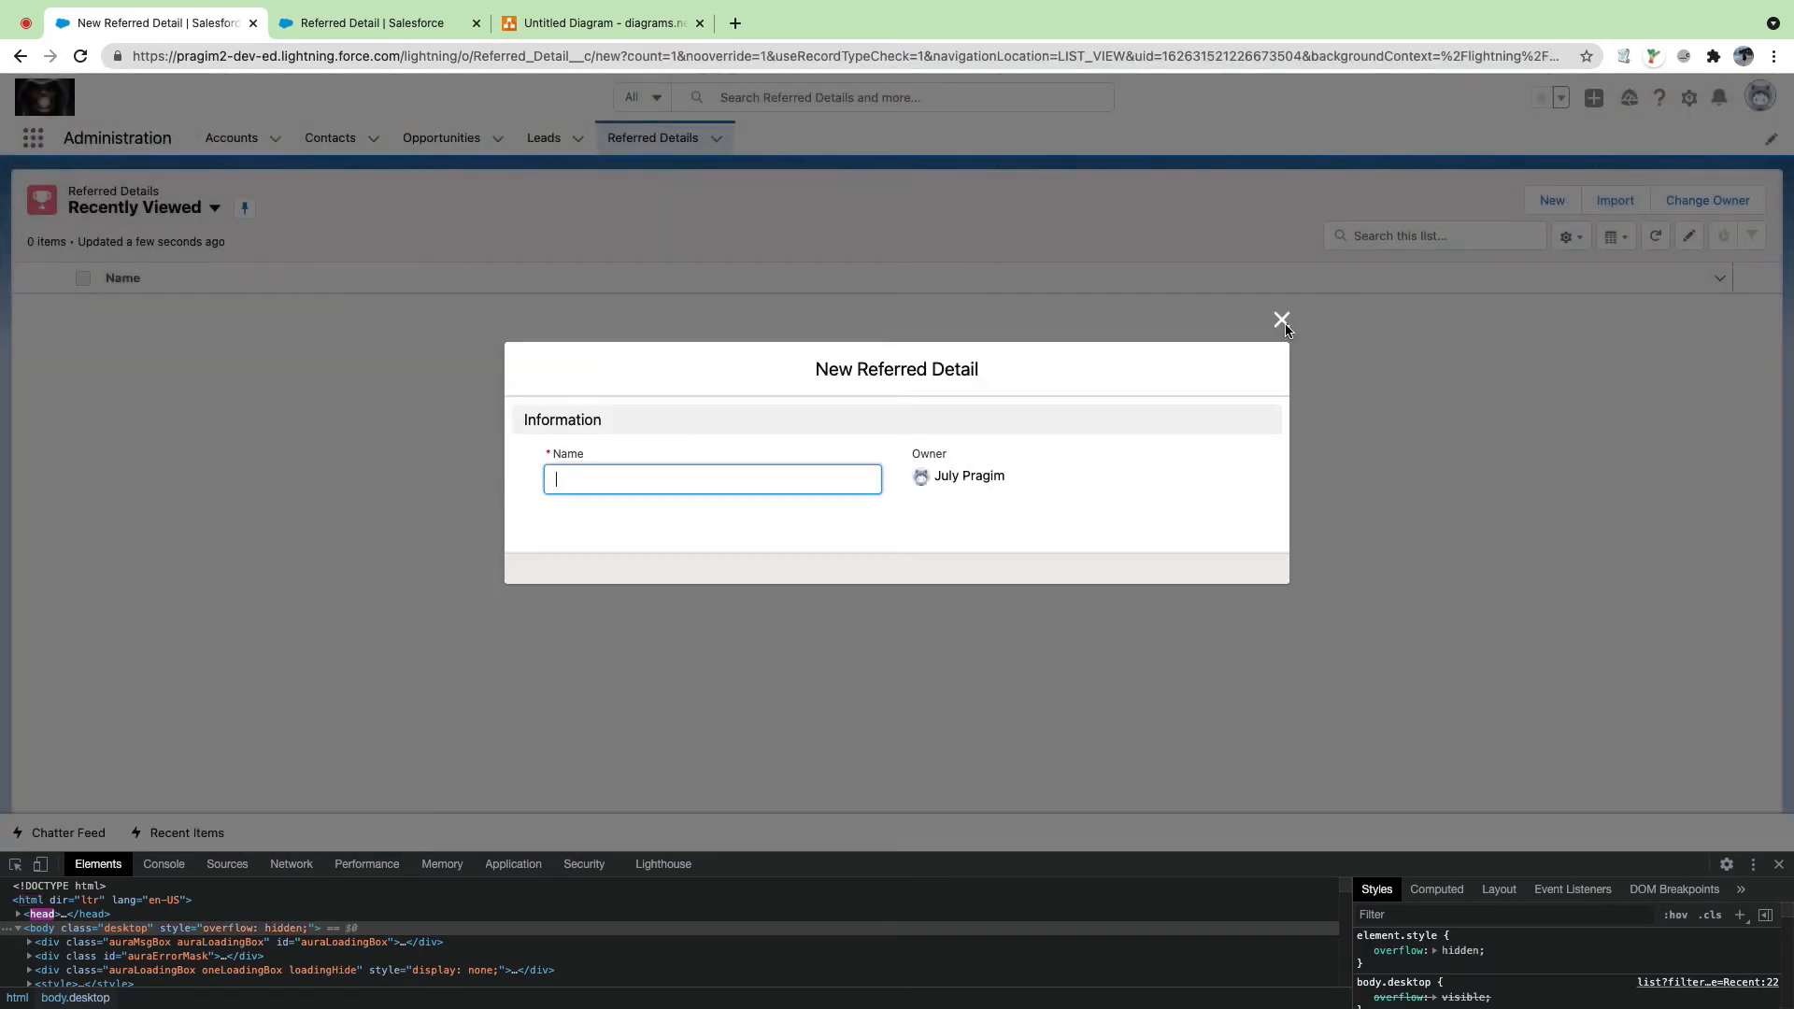
{"action": "left_click", "coordinate": [1285, 327]}
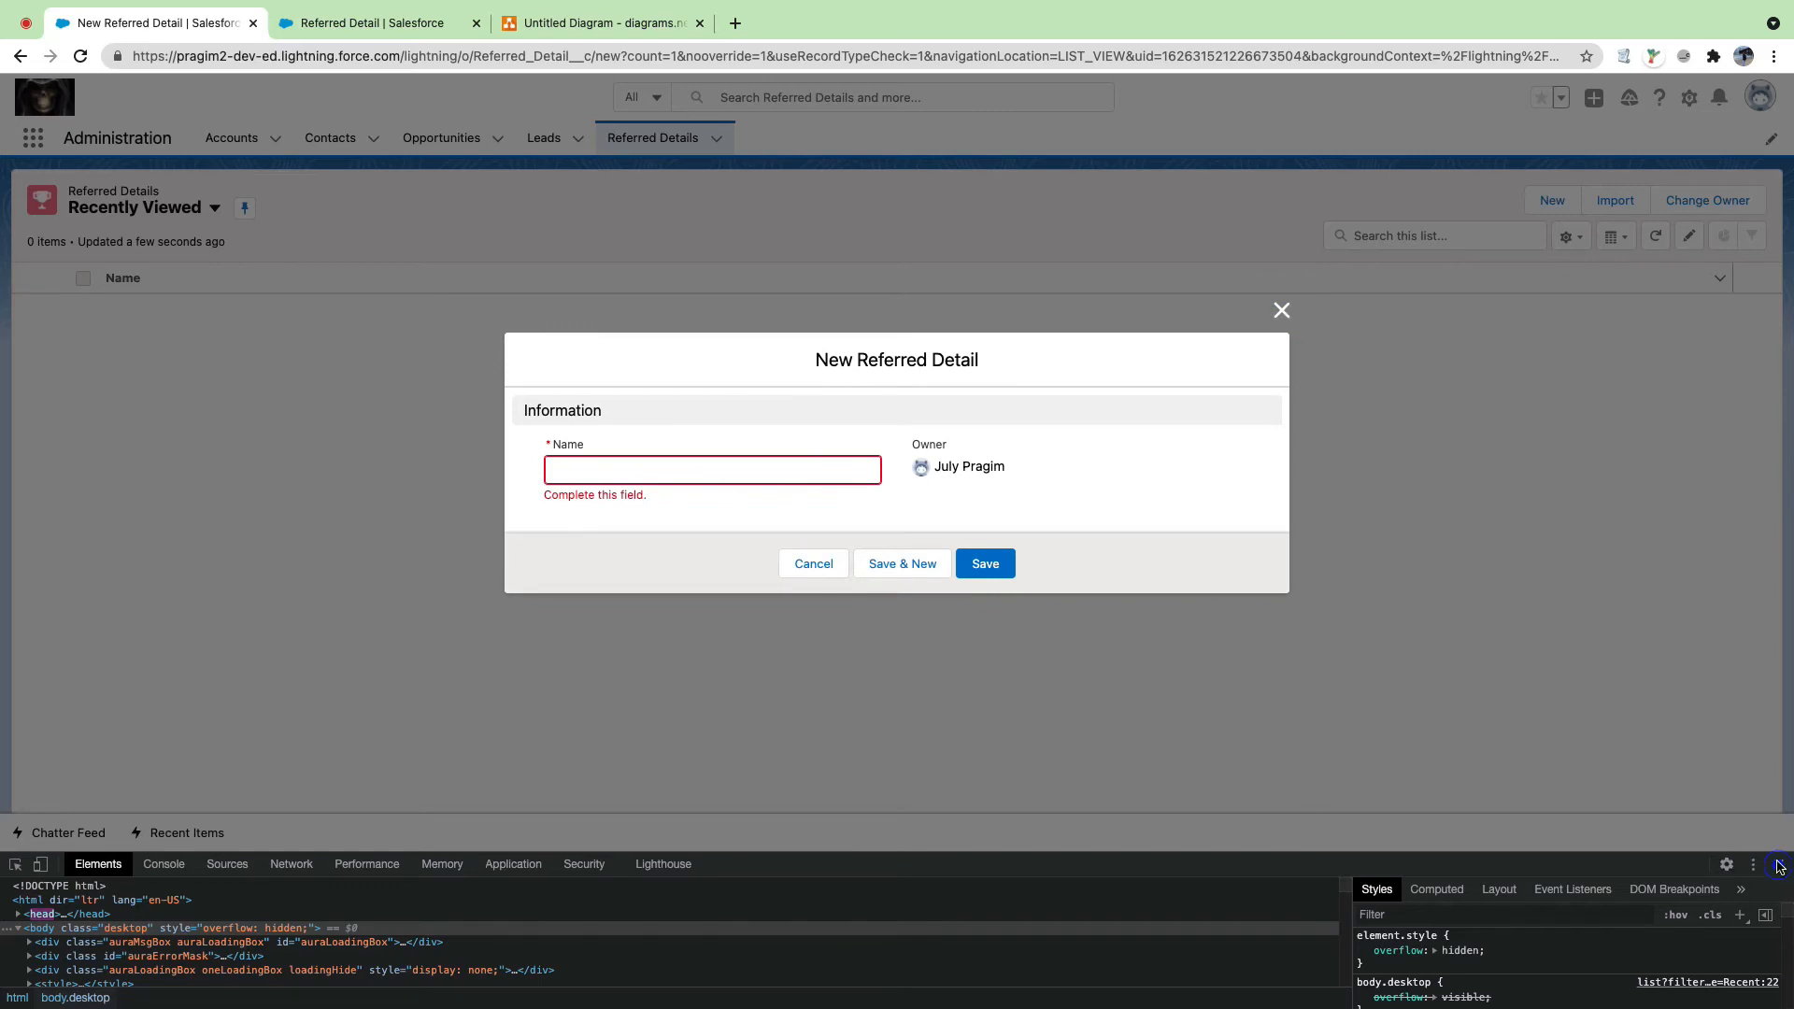
{"action": "left_click", "coordinate": [1778, 867]}
{"action": "left_click", "coordinate": [1282, 388]}
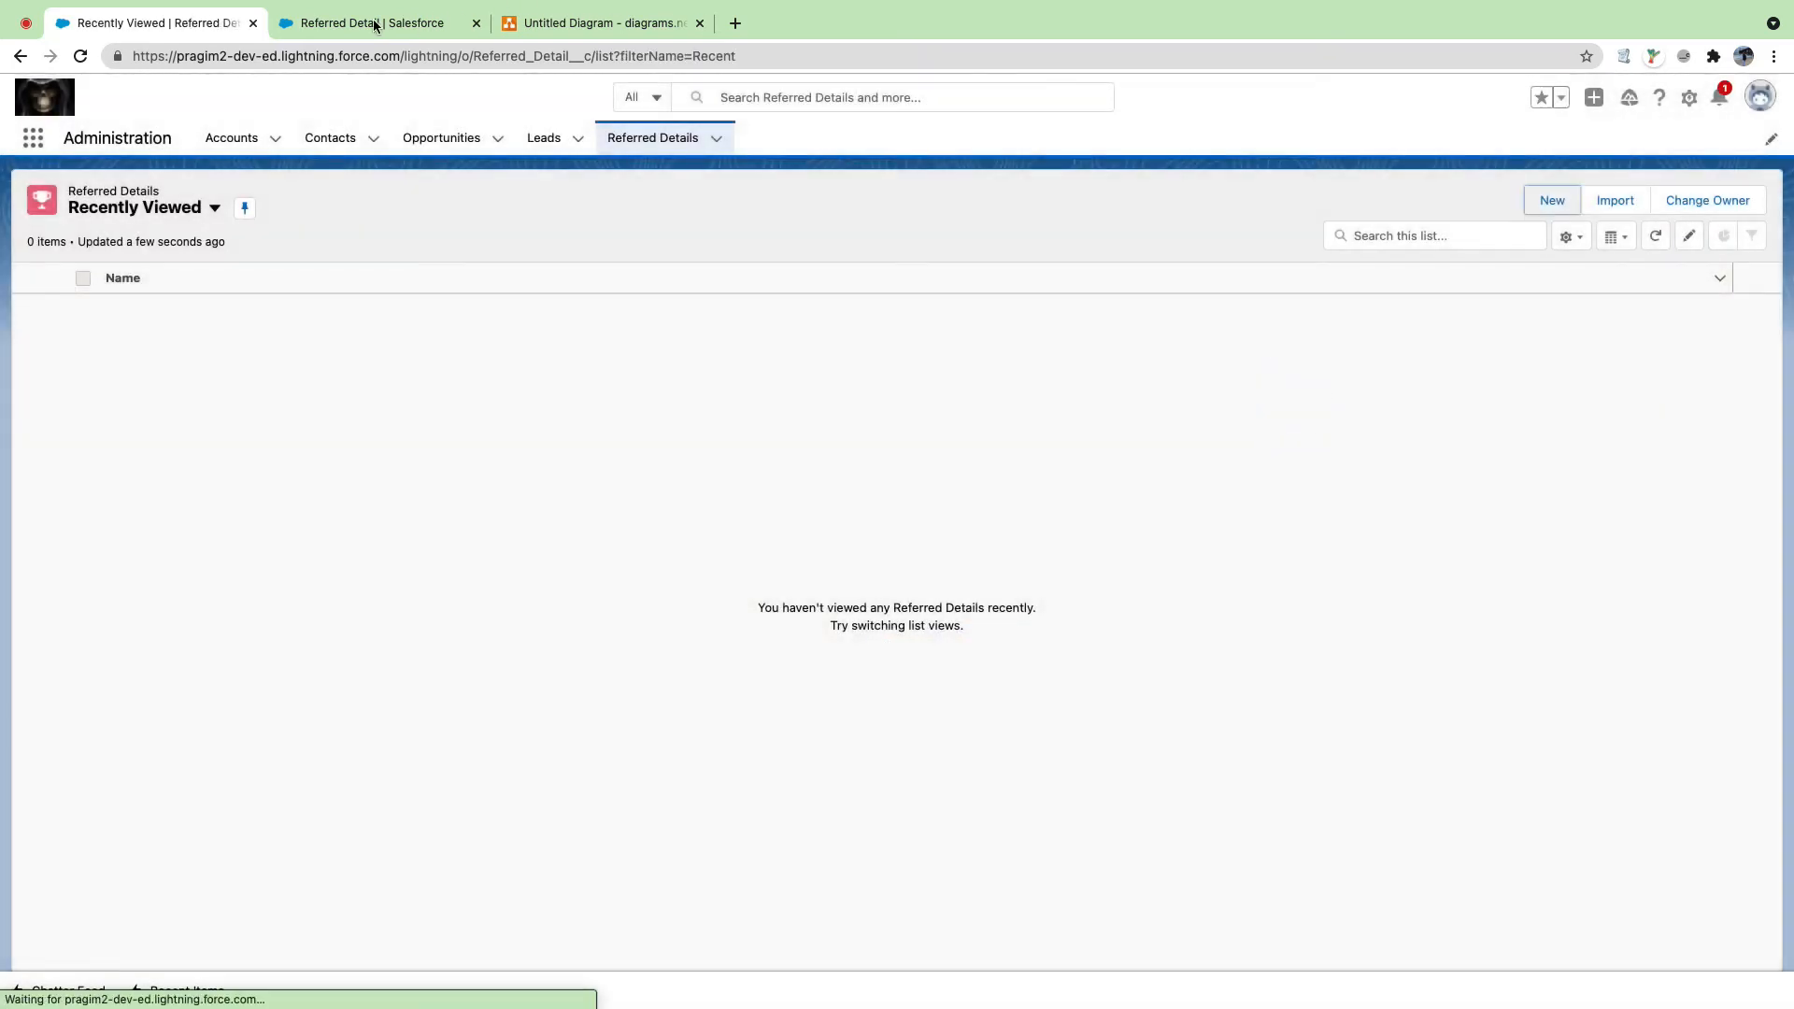
{"action": "left_click", "coordinate": [372, 22]}
{"action": "left_click", "coordinate": [92, 323]}
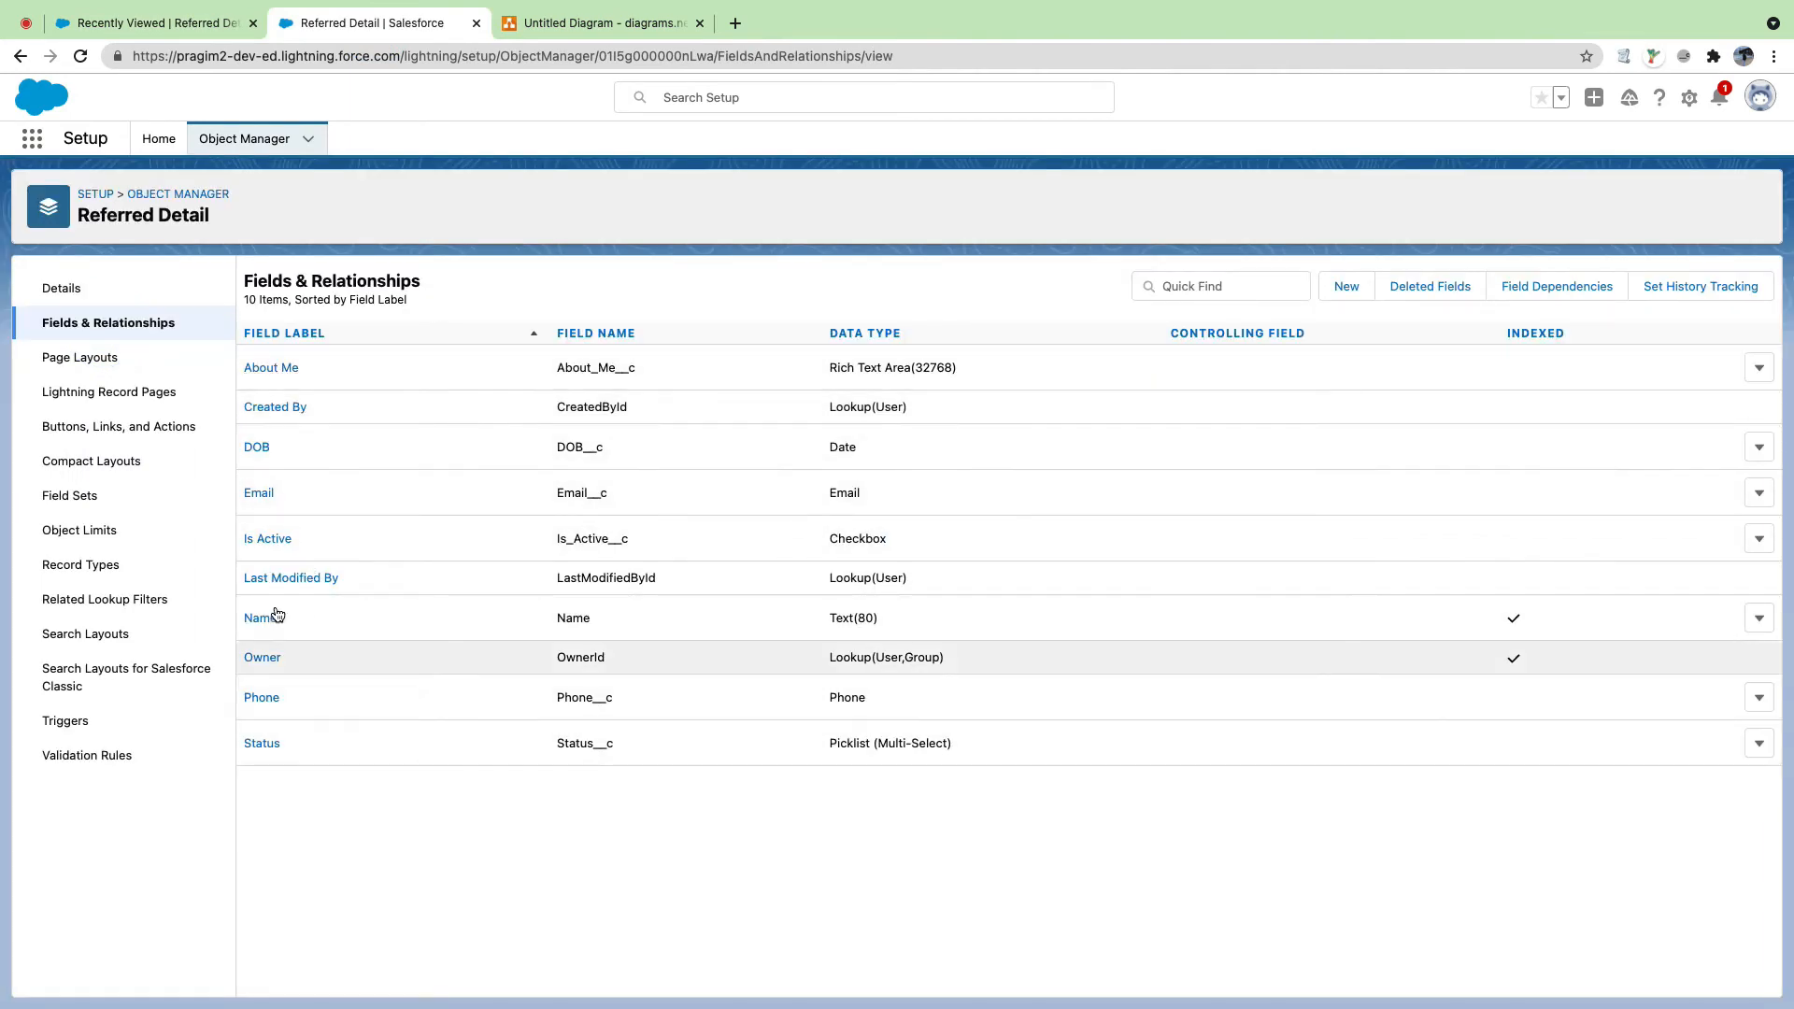
Step: Review the Status field's field-level security, cancel without changes, and return to the Referred Details list
{"action": "left_click", "coordinate": [266, 742]}
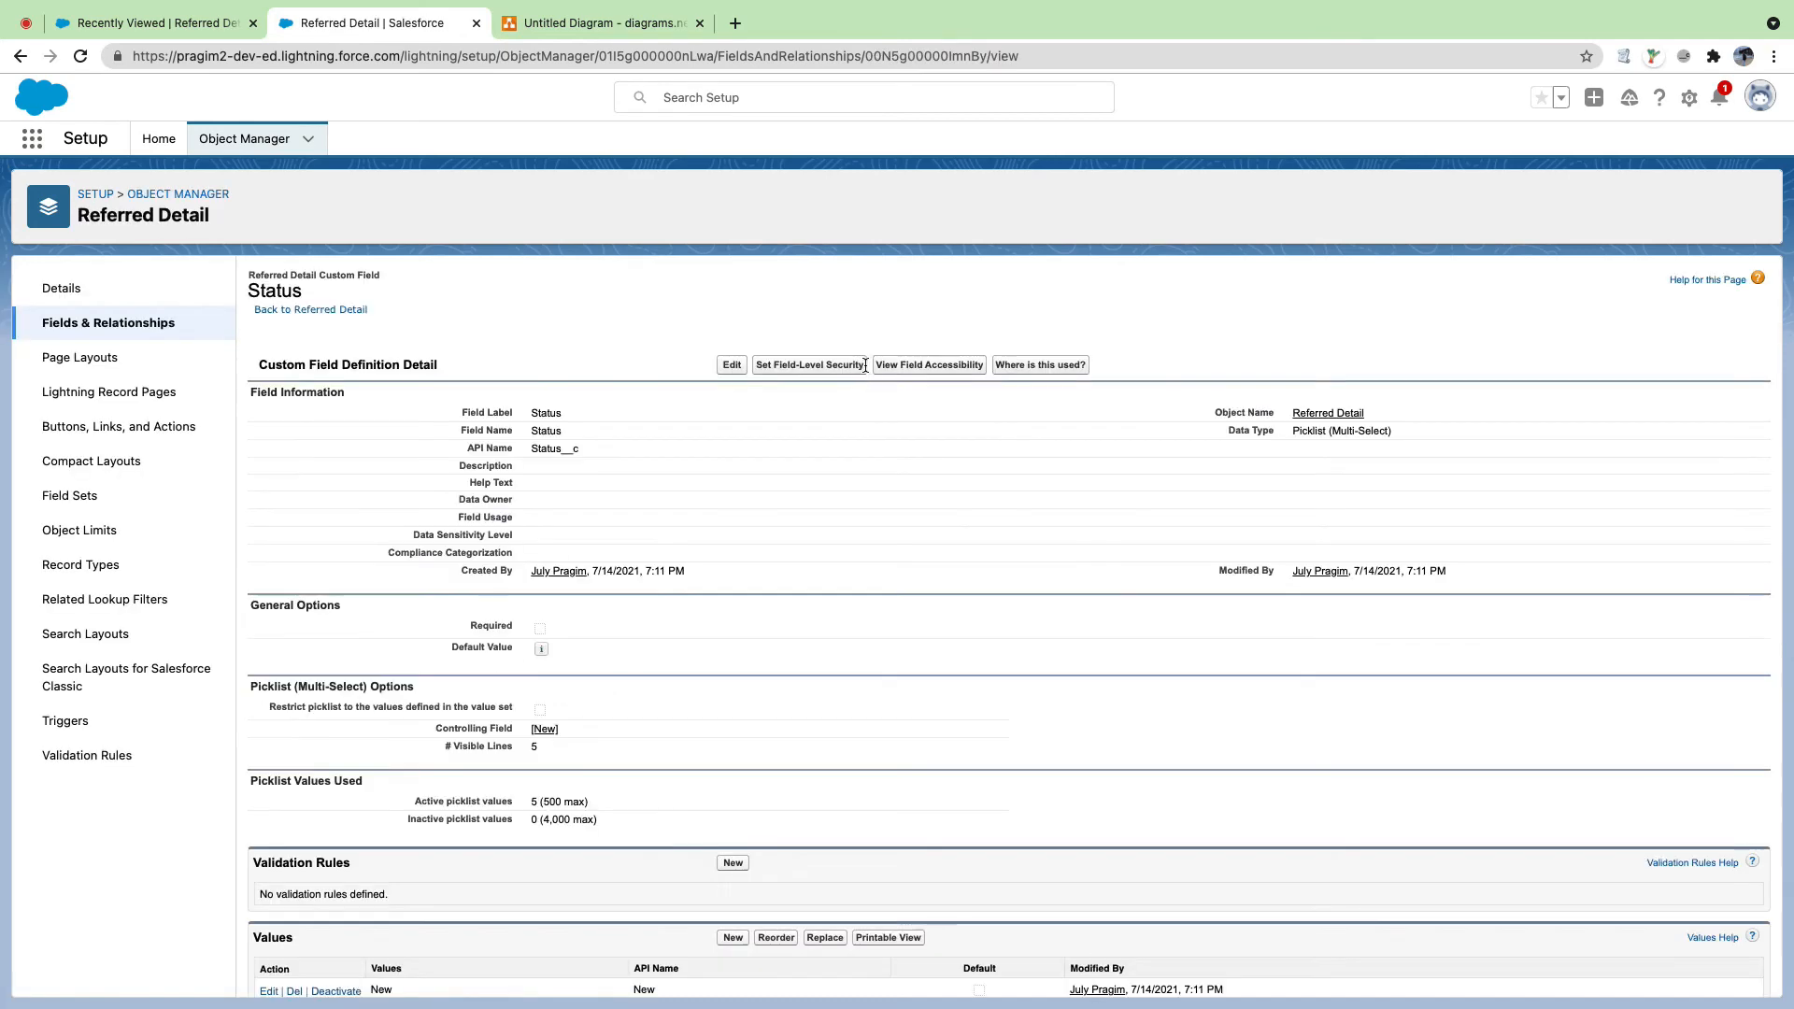
{"action": "left_click", "coordinate": [823, 366]}
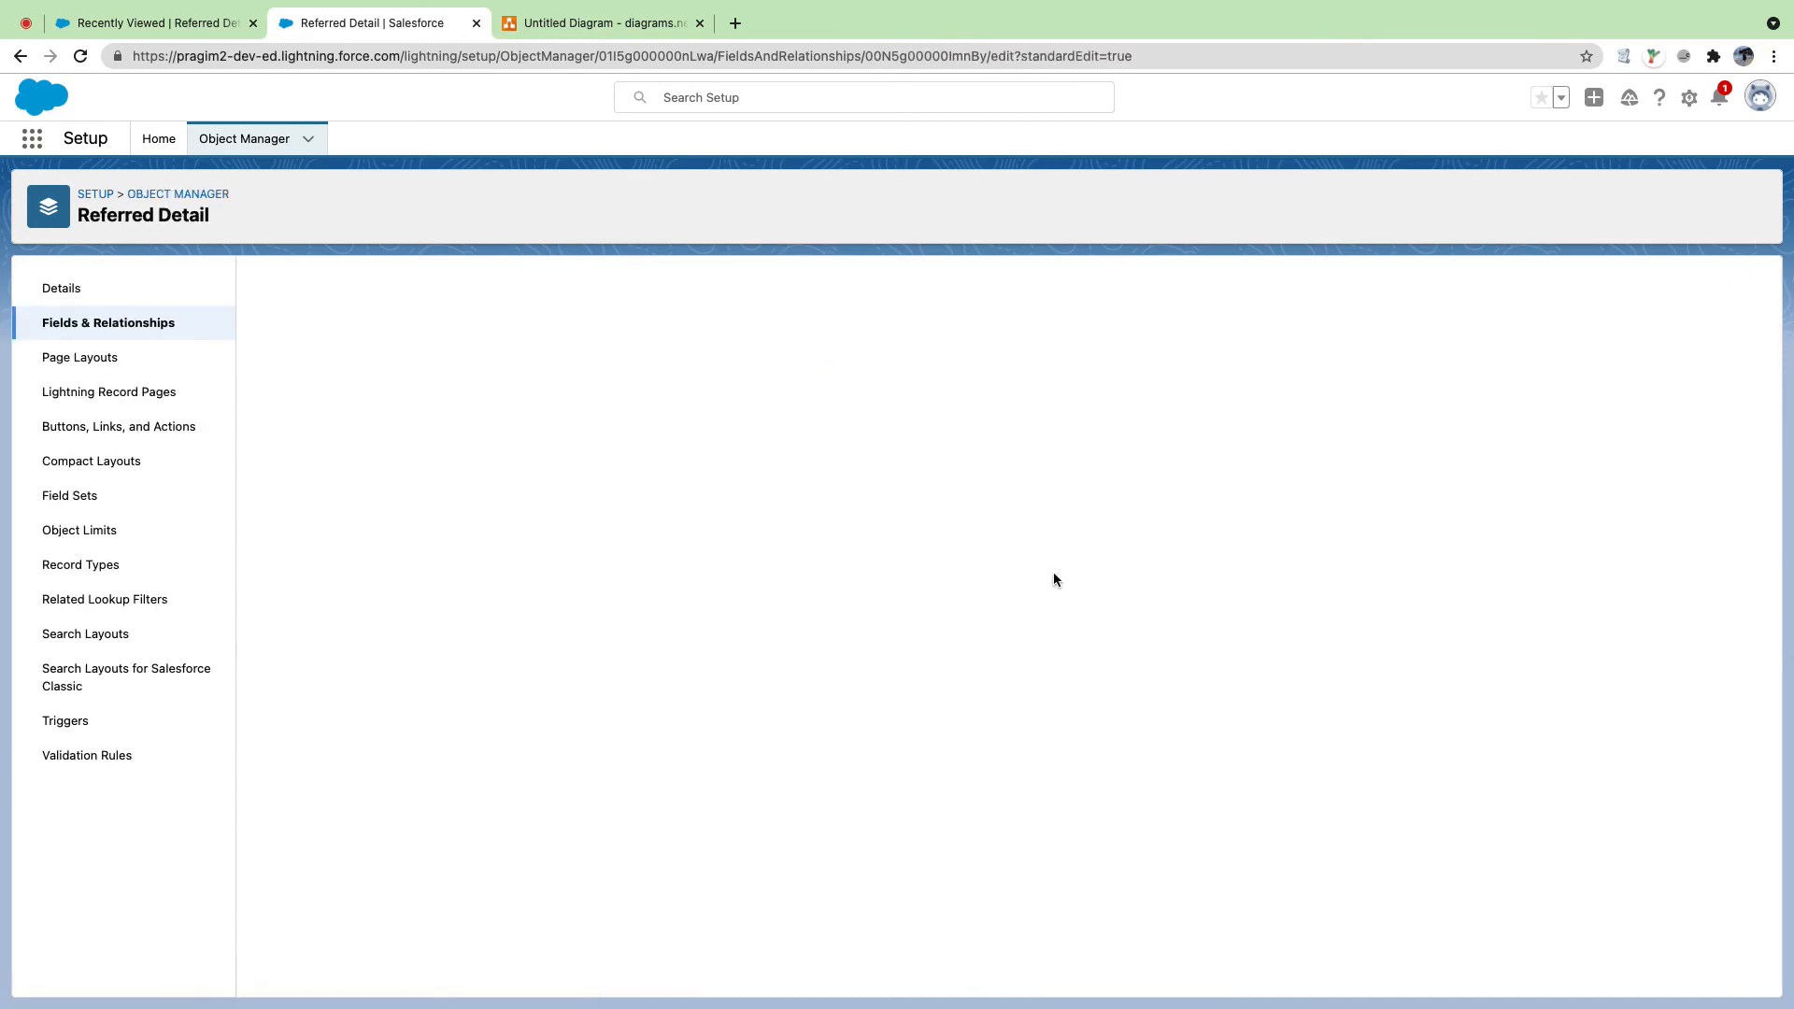
{"action": "scroll", "coordinate": [1051, 583], "scroll_direction": "down", "scroll_amount": 2}
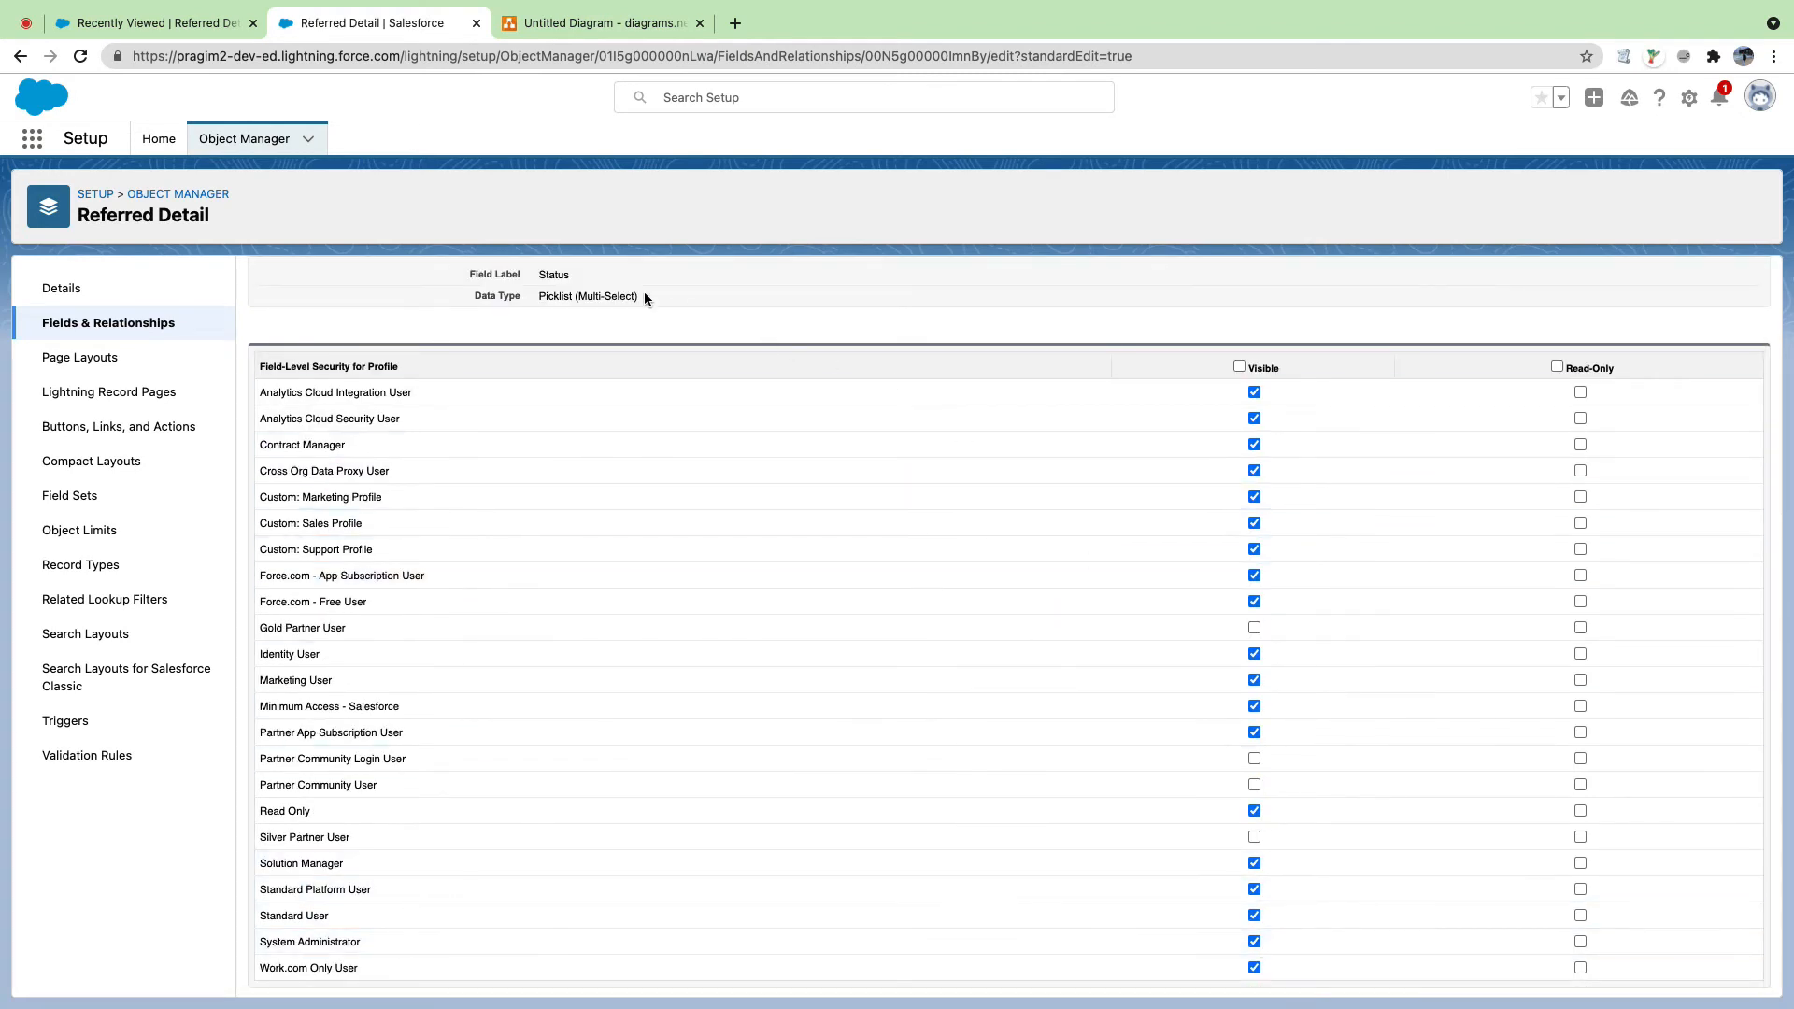
{"action": "scroll", "coordinate": [607, 309], "scroll_direction": "up", "scroll_amount": 2}
{"action": "left_click", "coordinate": [778, 326]}
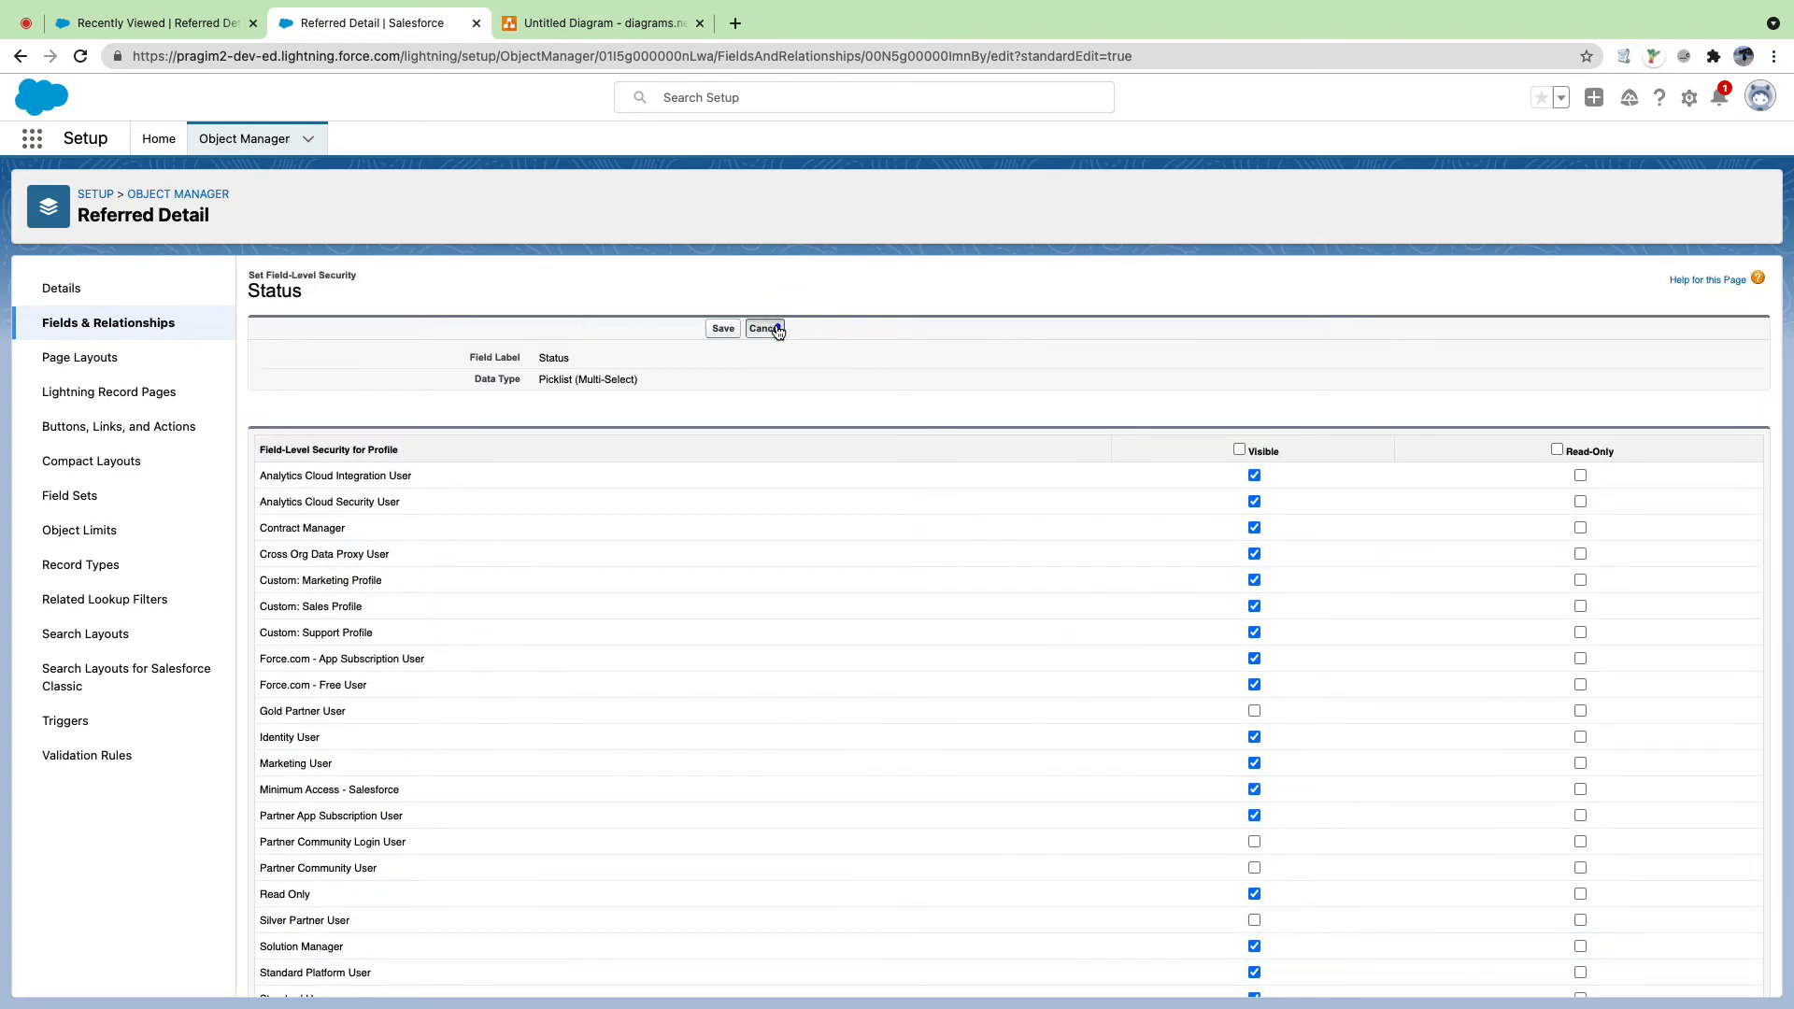
{"action": "left_click", "coordinate": [147, 73]}
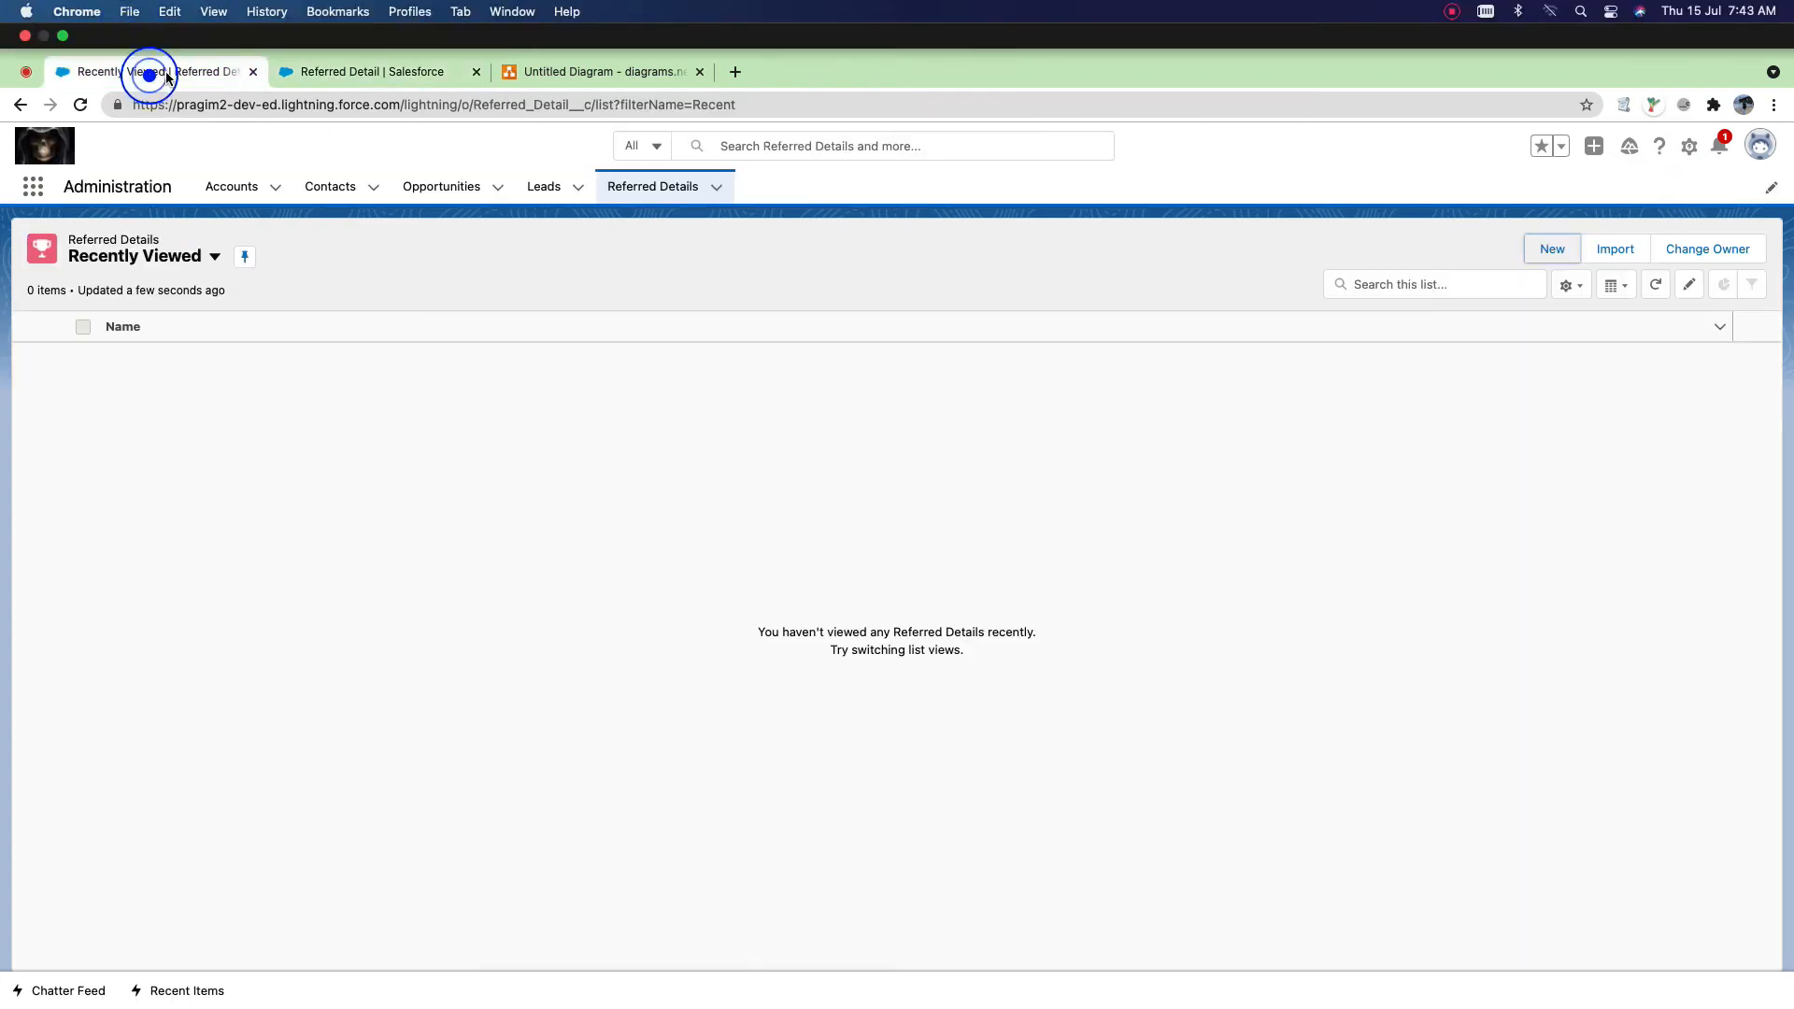
Step: Open the New Referred Detail form showing Email, DOB, Phone, Status, Is Active and About Me
{"action": "left_click", "coordinate": [1451, 11]}
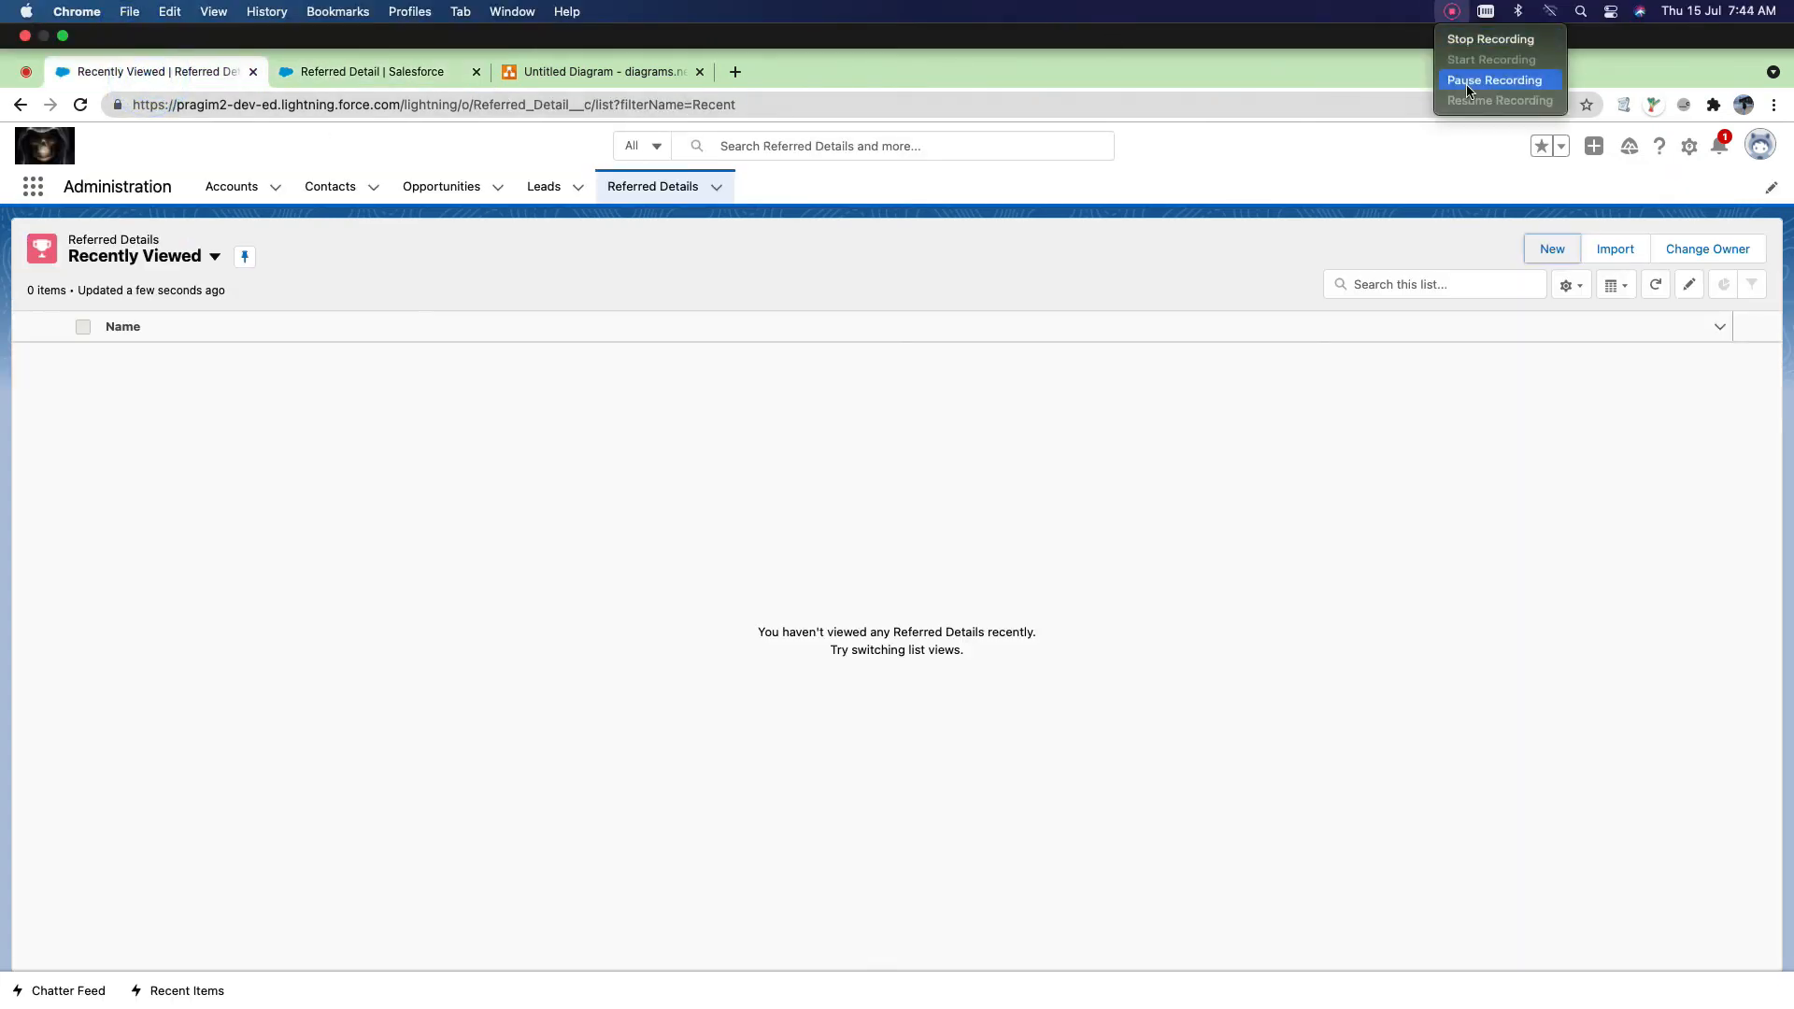
{"action": "left_click", "coordinate": [1476, 82]}
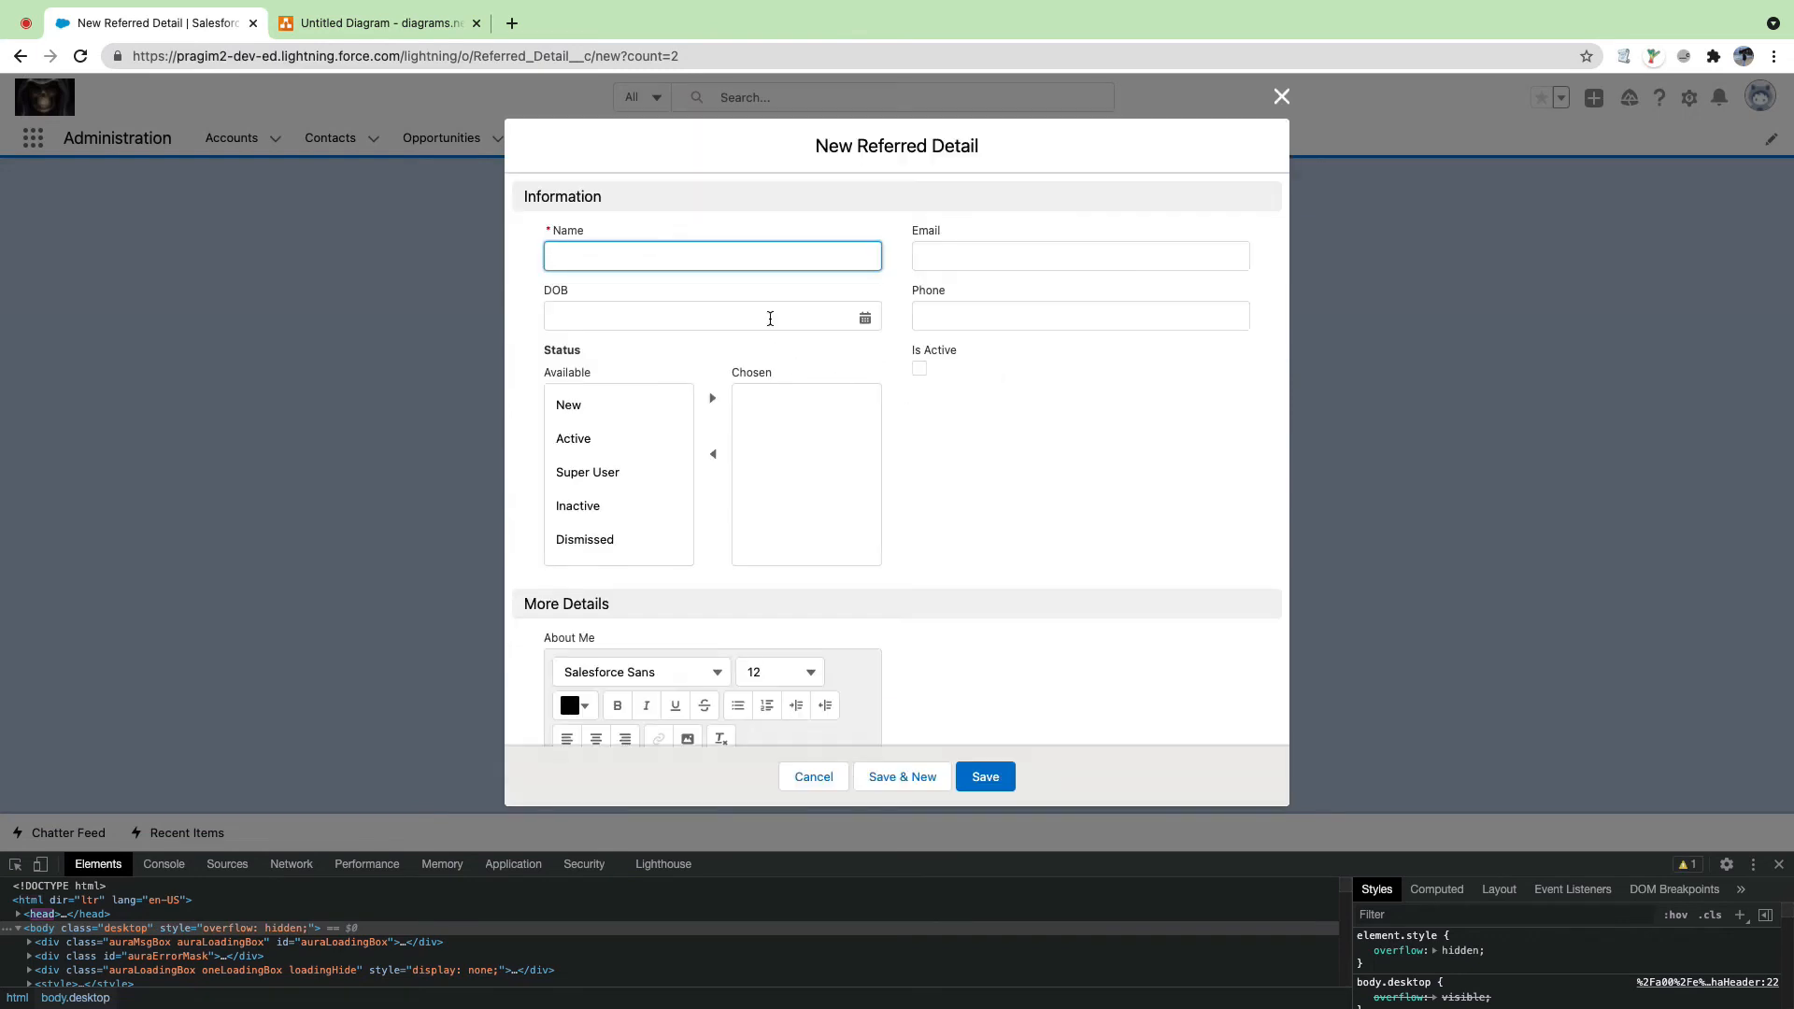
{"action": "left_click", "coordinate": [775, 318]}
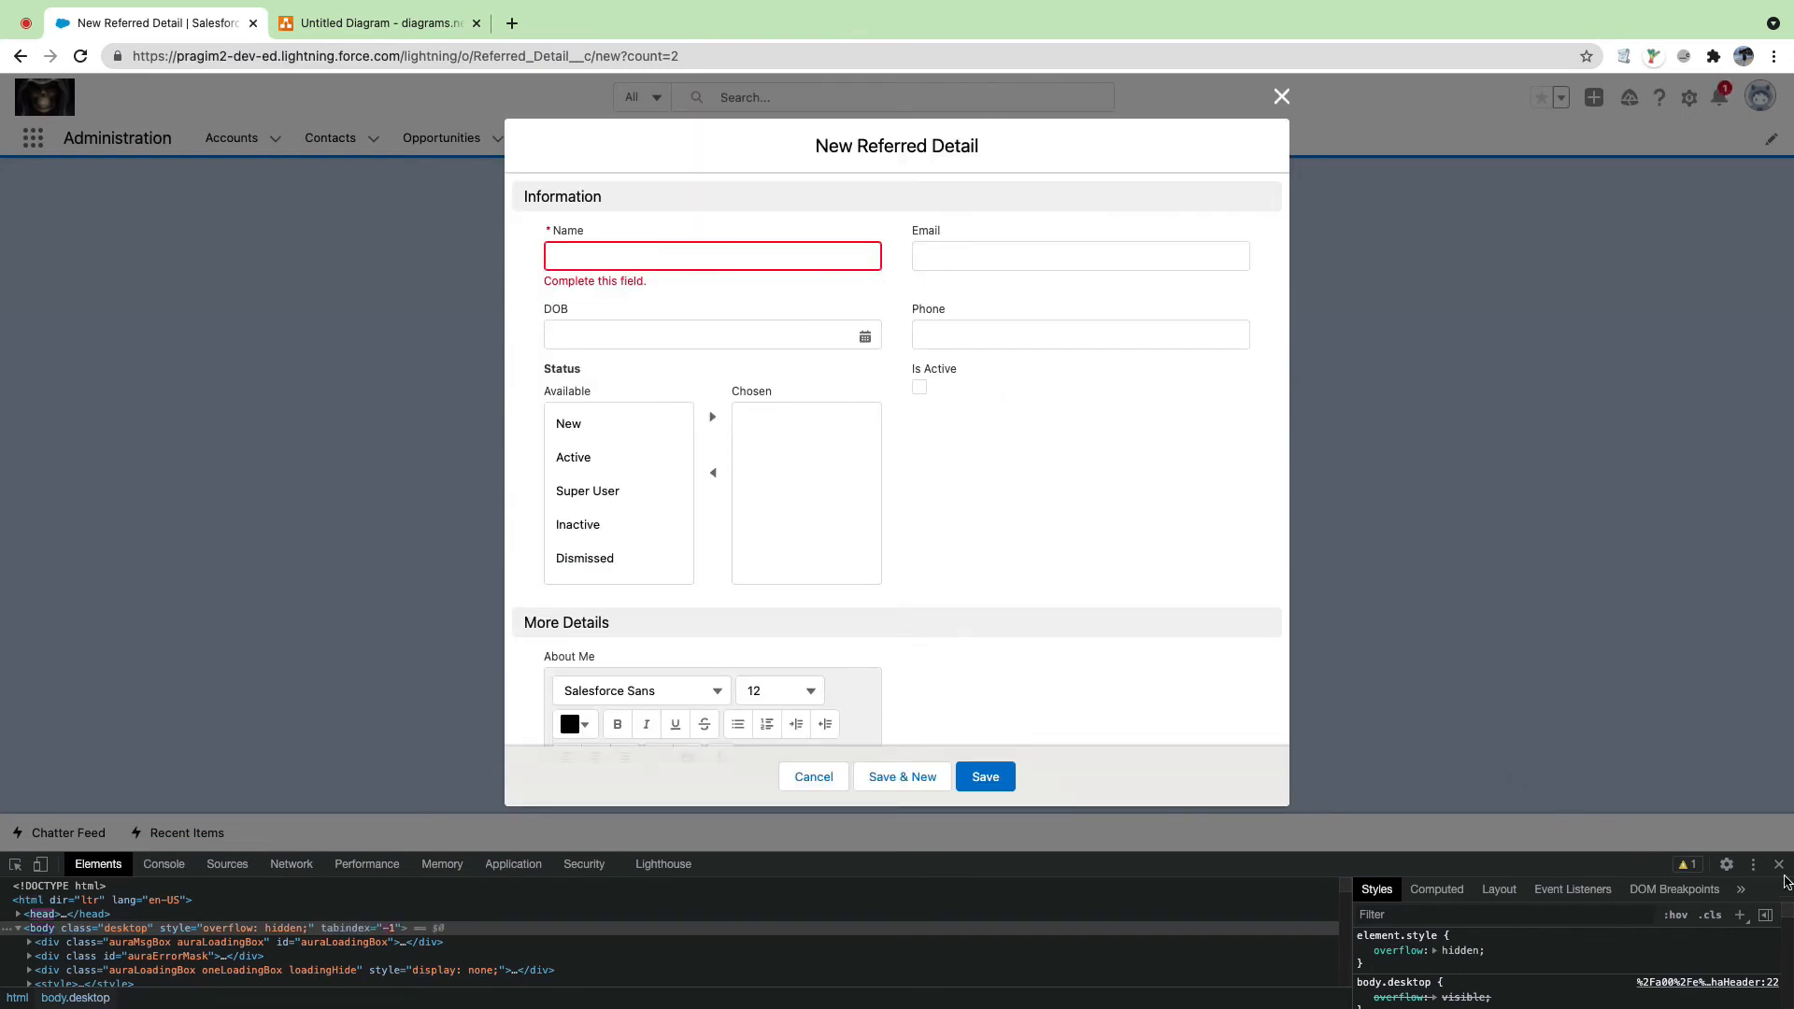
{"action": "left_click", "coordinate": [1781, 867]}
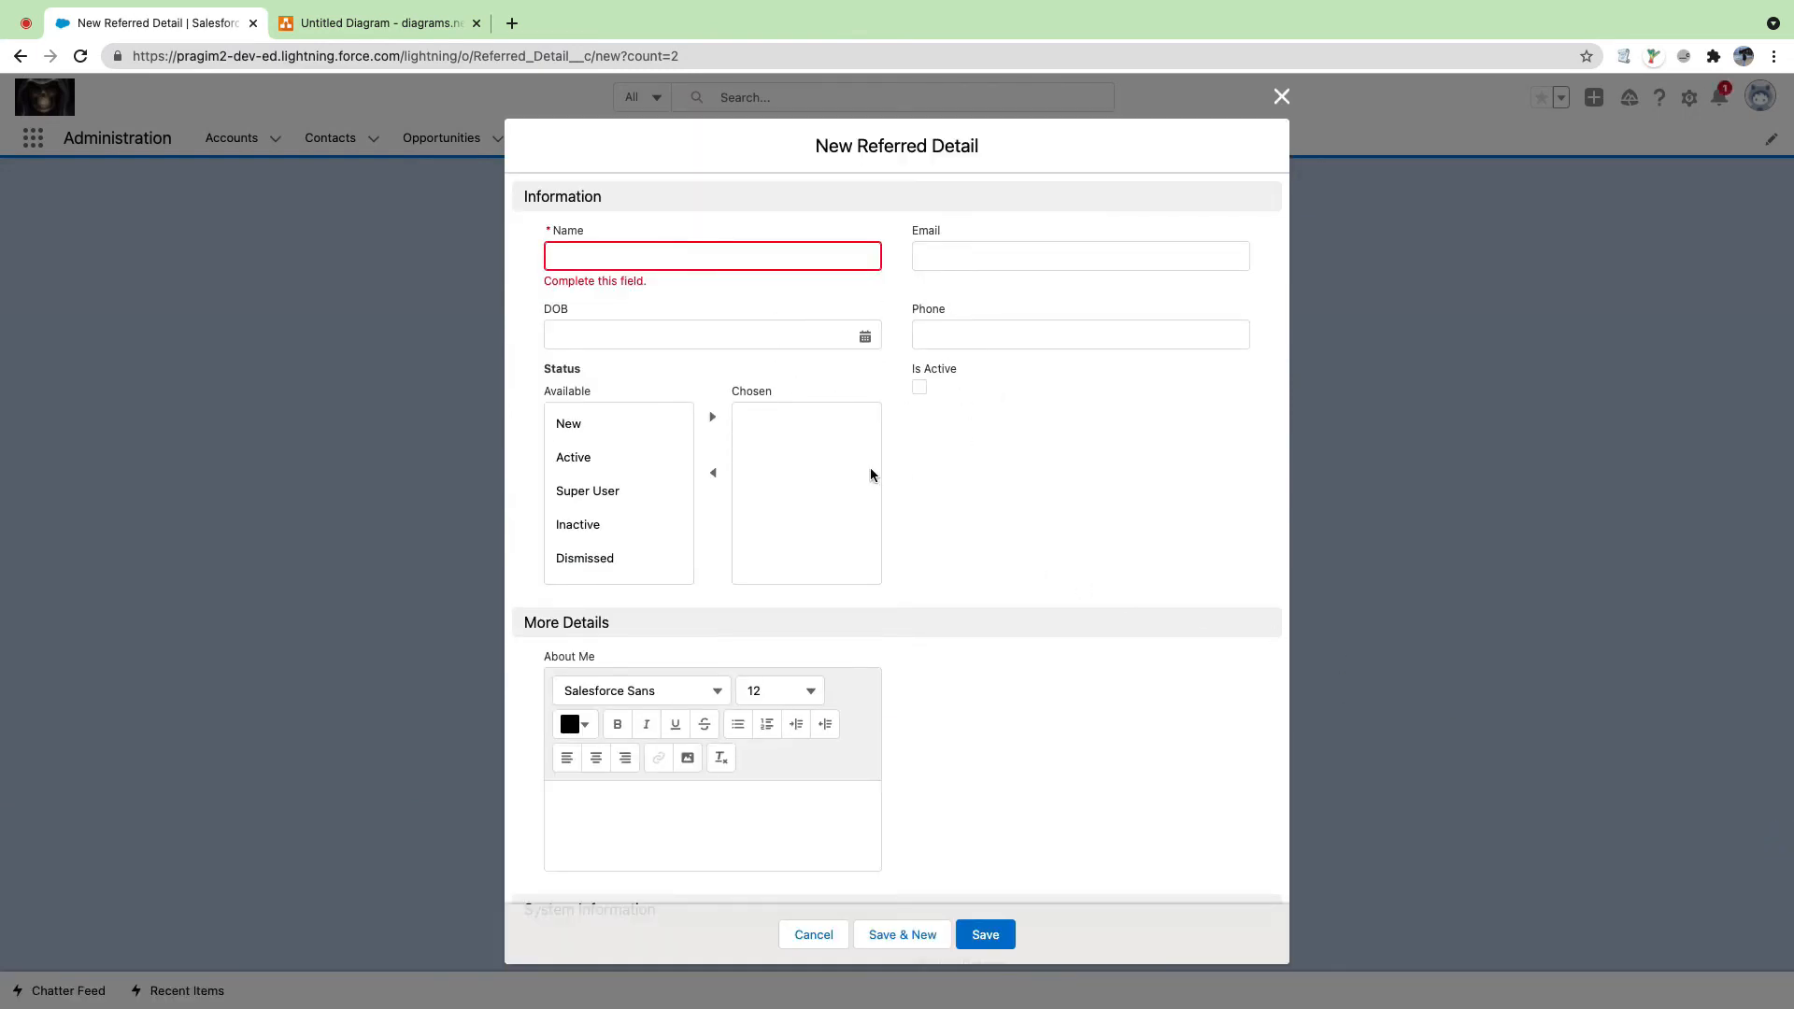
Step: Close the new record form and open Setup in a new tab
{"action": "scroll", "coordinate": [870, 475], "scroll_direction": "down", "scroll_amount": 2}
{"action": "scroll", "coordinate": [809, 356], "scroll_direction": "up", "scroll_amount": 2}
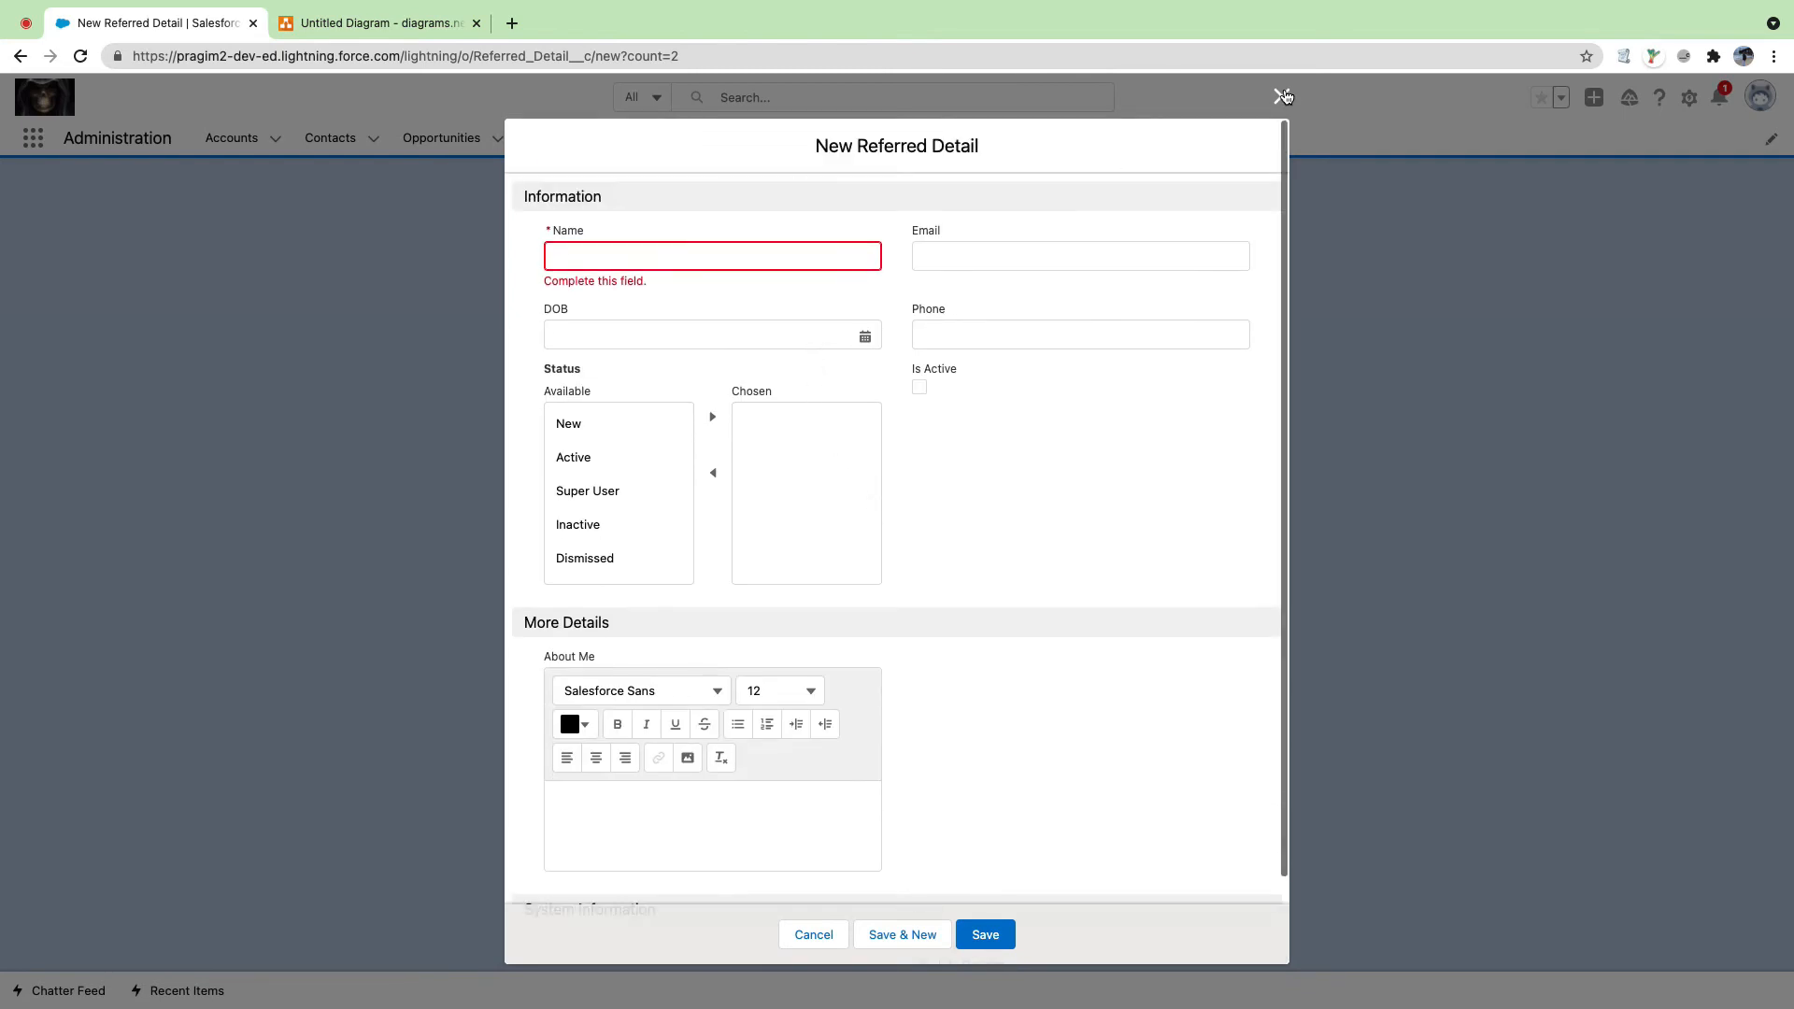
{"action": "left_click", "coordinate": [1282, 96]}
{"action": "left_click", "coordinate": [1688, 97]}
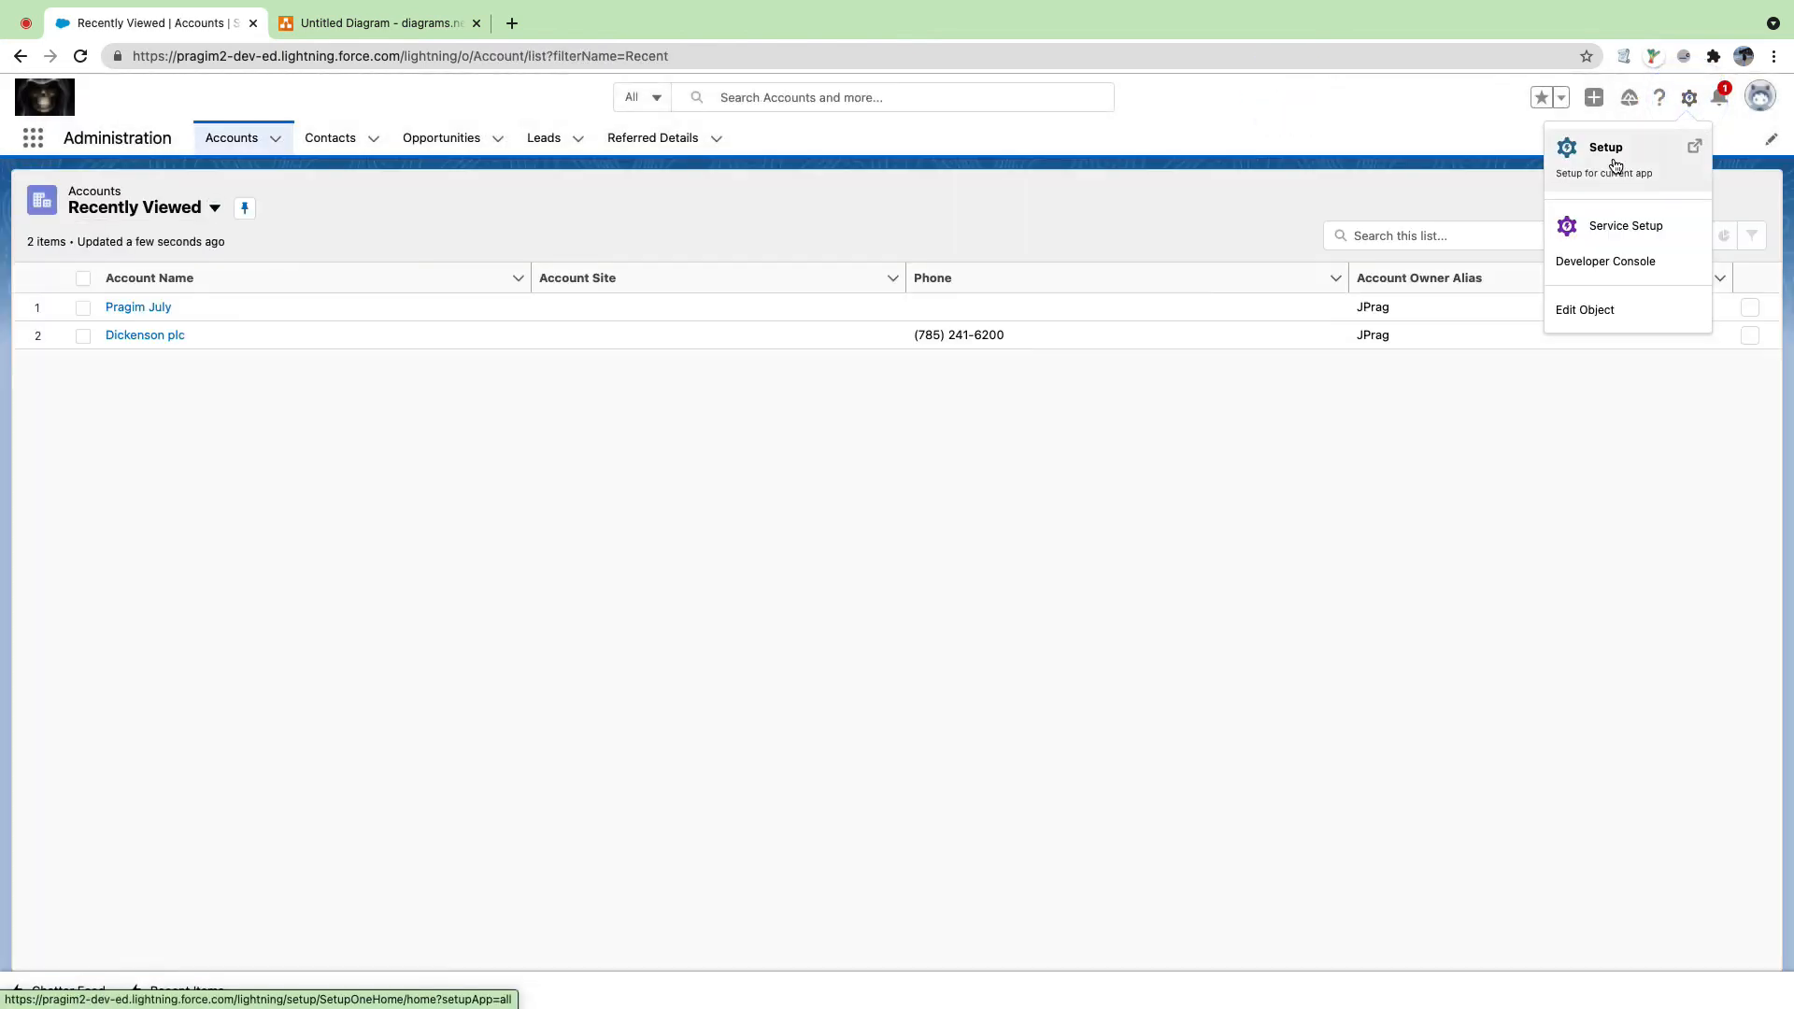
{"action": "left_click", "coordinate": [1616, 166]}
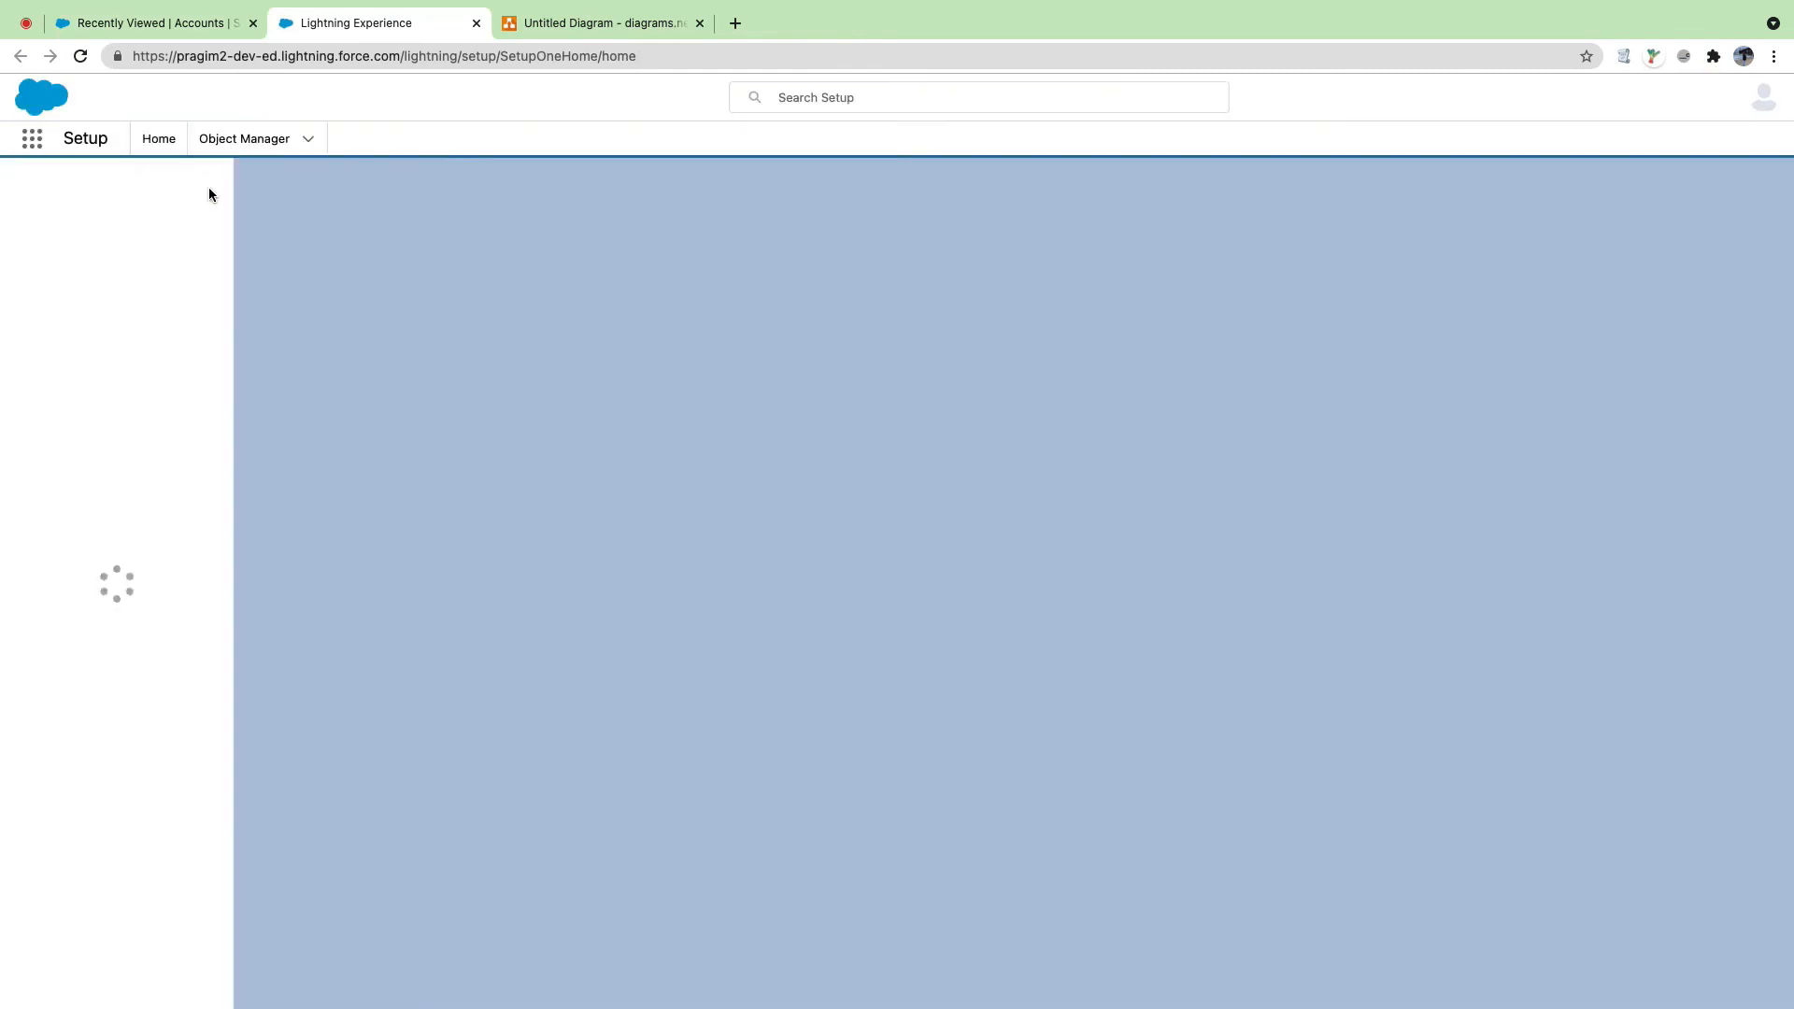
Step: Open Pragim July's Details and check the Reffered Details section shows Reffered By as TESTINGGGGG
{"action": "left_click", "coordinate": [156, 23]}
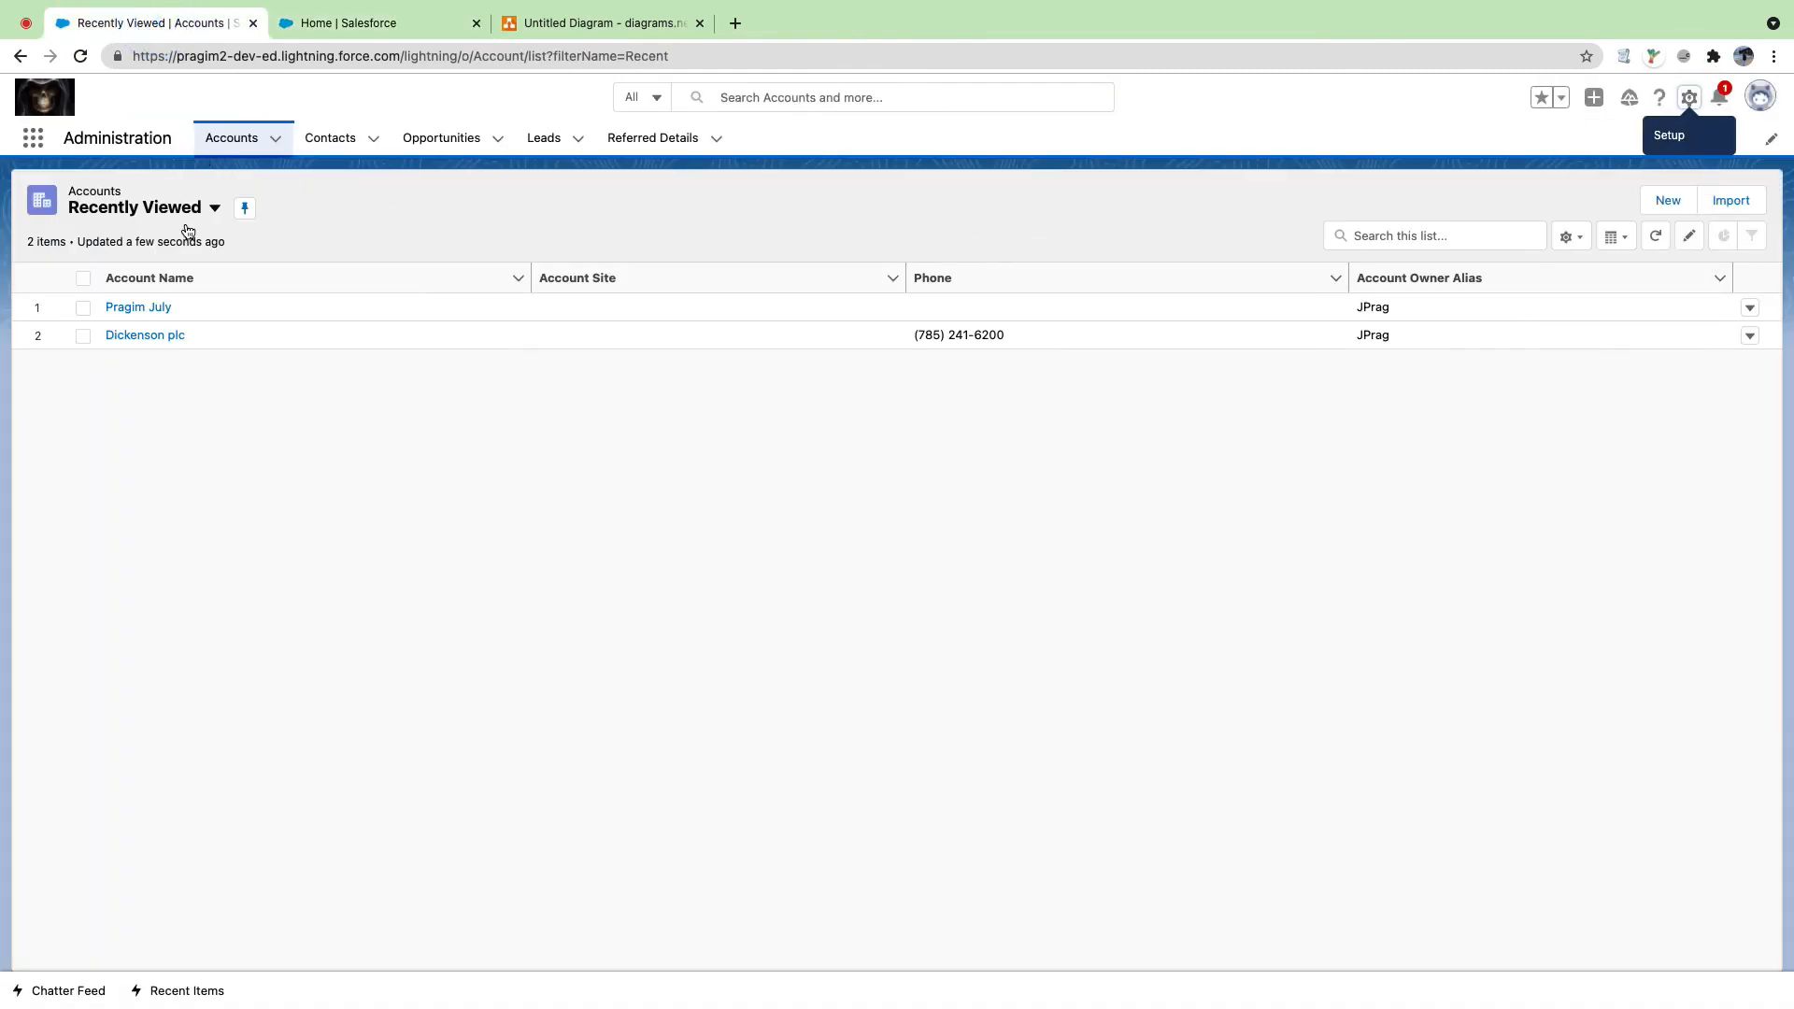
{"action": "left_click", "coordinate": [153, 308]}
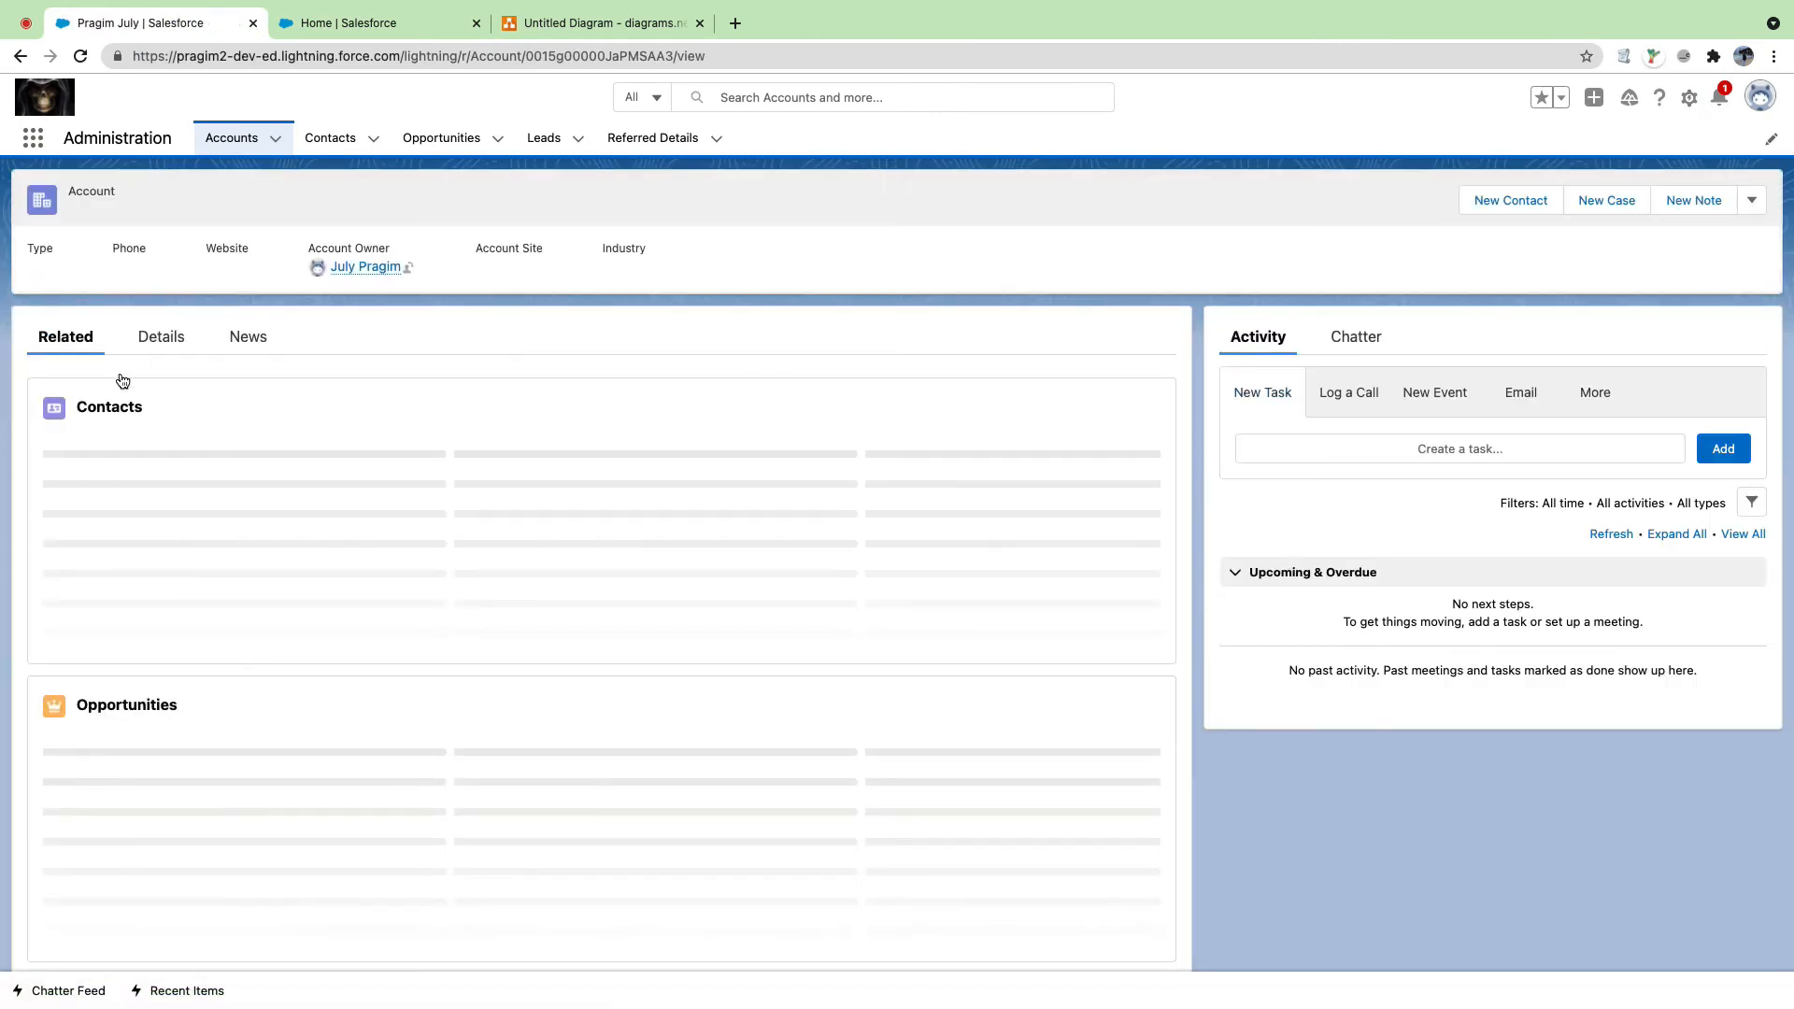
{"action": "left_click", "coordinate": [162, 342]}
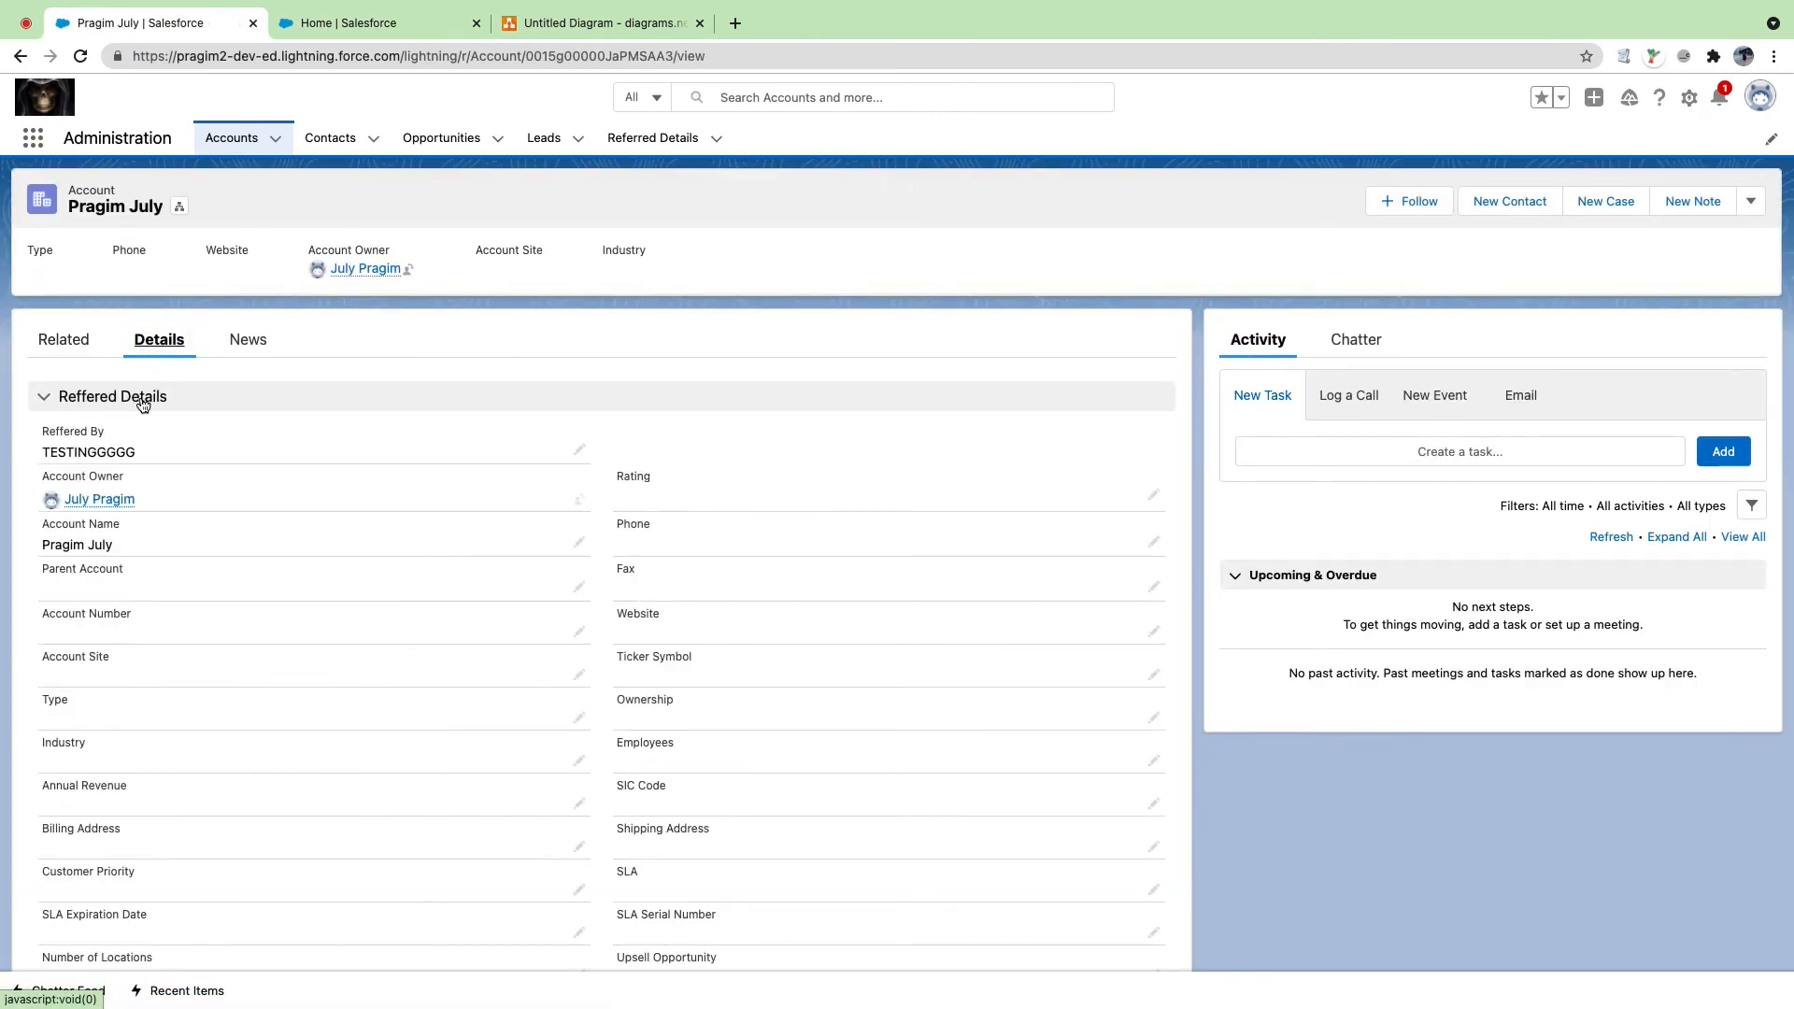
{"action": "left_click", "coordinate": [42, 397]}
{"action": "left_click", "coordinate": [42, 397]}
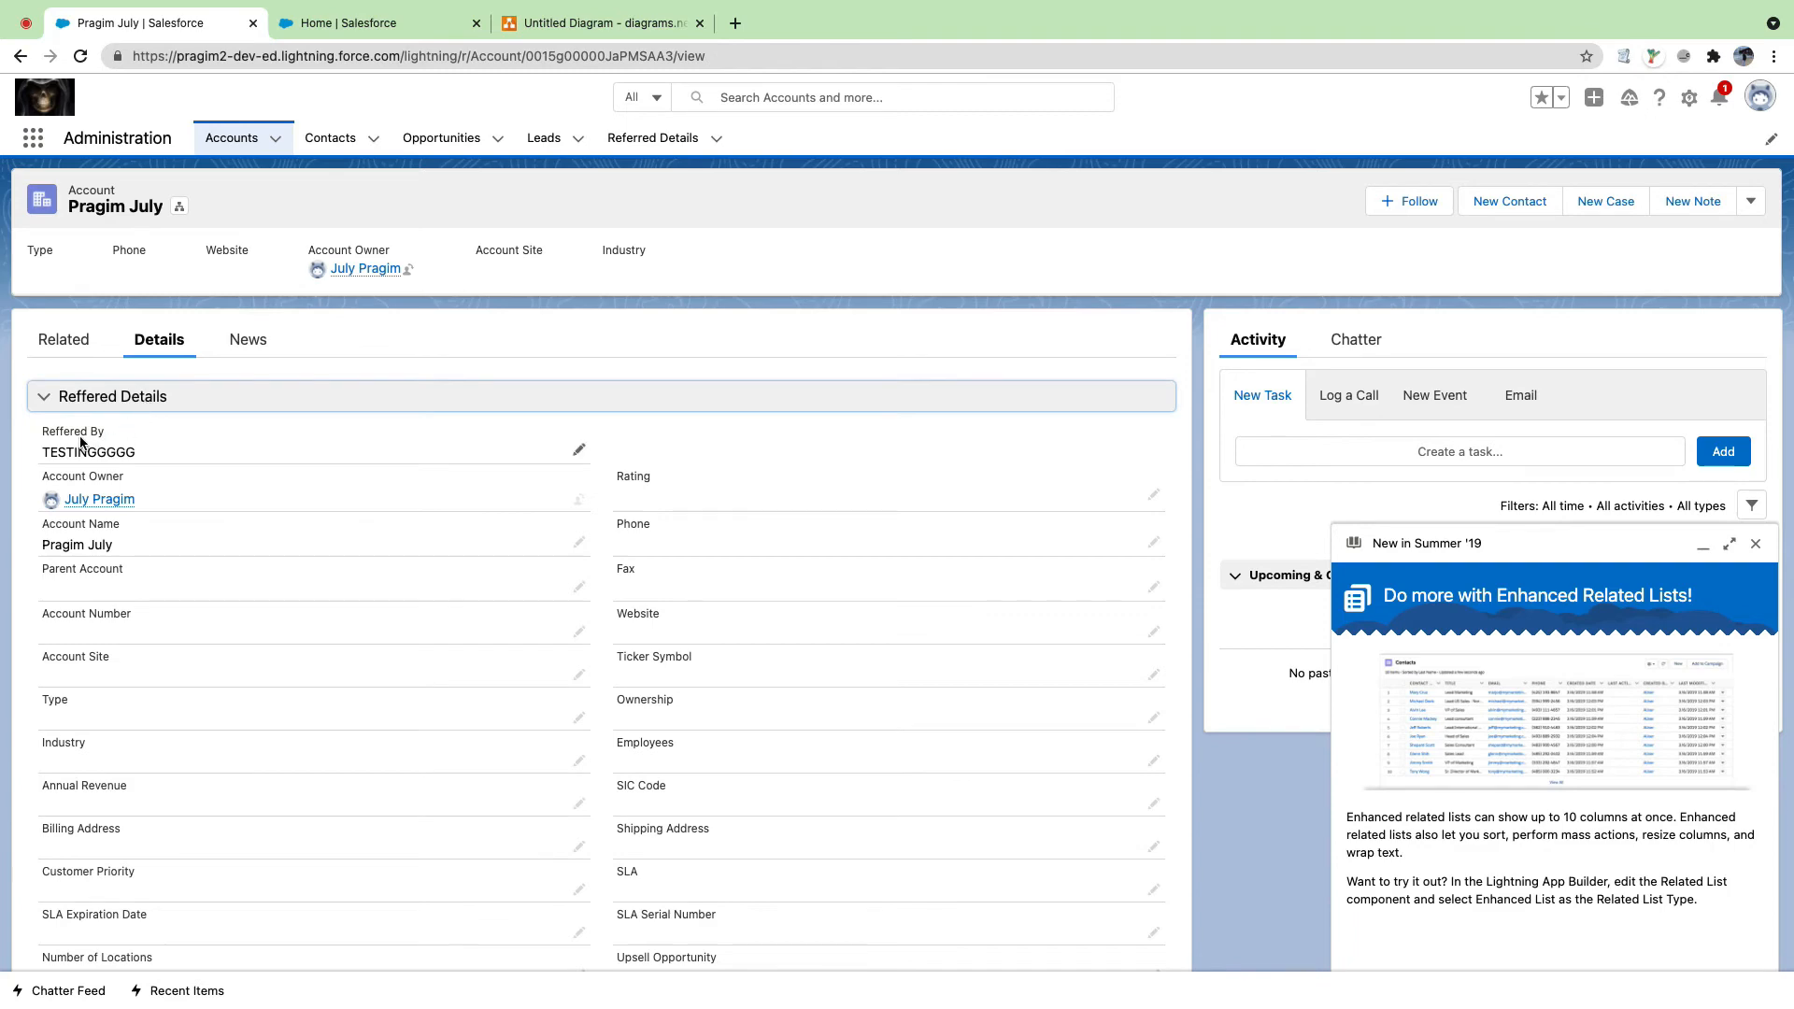
{"action": "triple_click", "coordinate": [43, 431]}
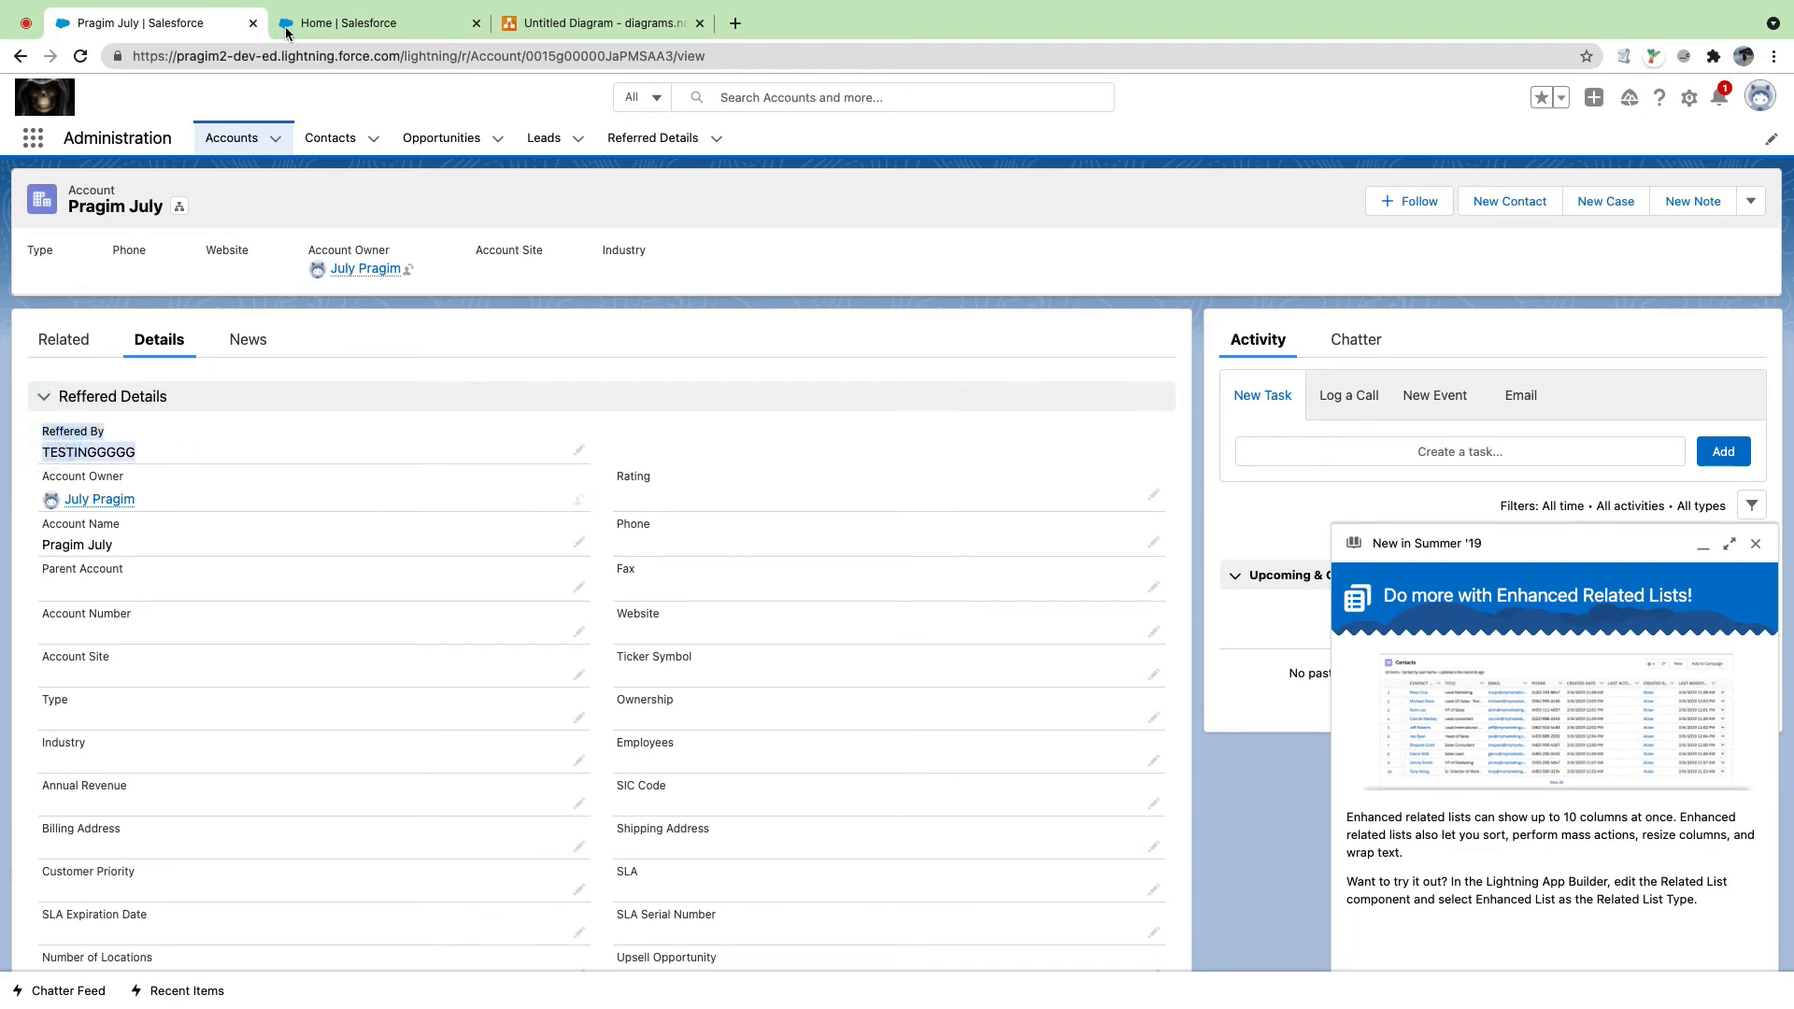
{"action": "left_click", "coordinate": [286, 26]}
Step: Find Session Settings with Quick Find 'se', save them, and go back to the Pragim July account
{"action": "left_click", "coordinate": [88, 185]}
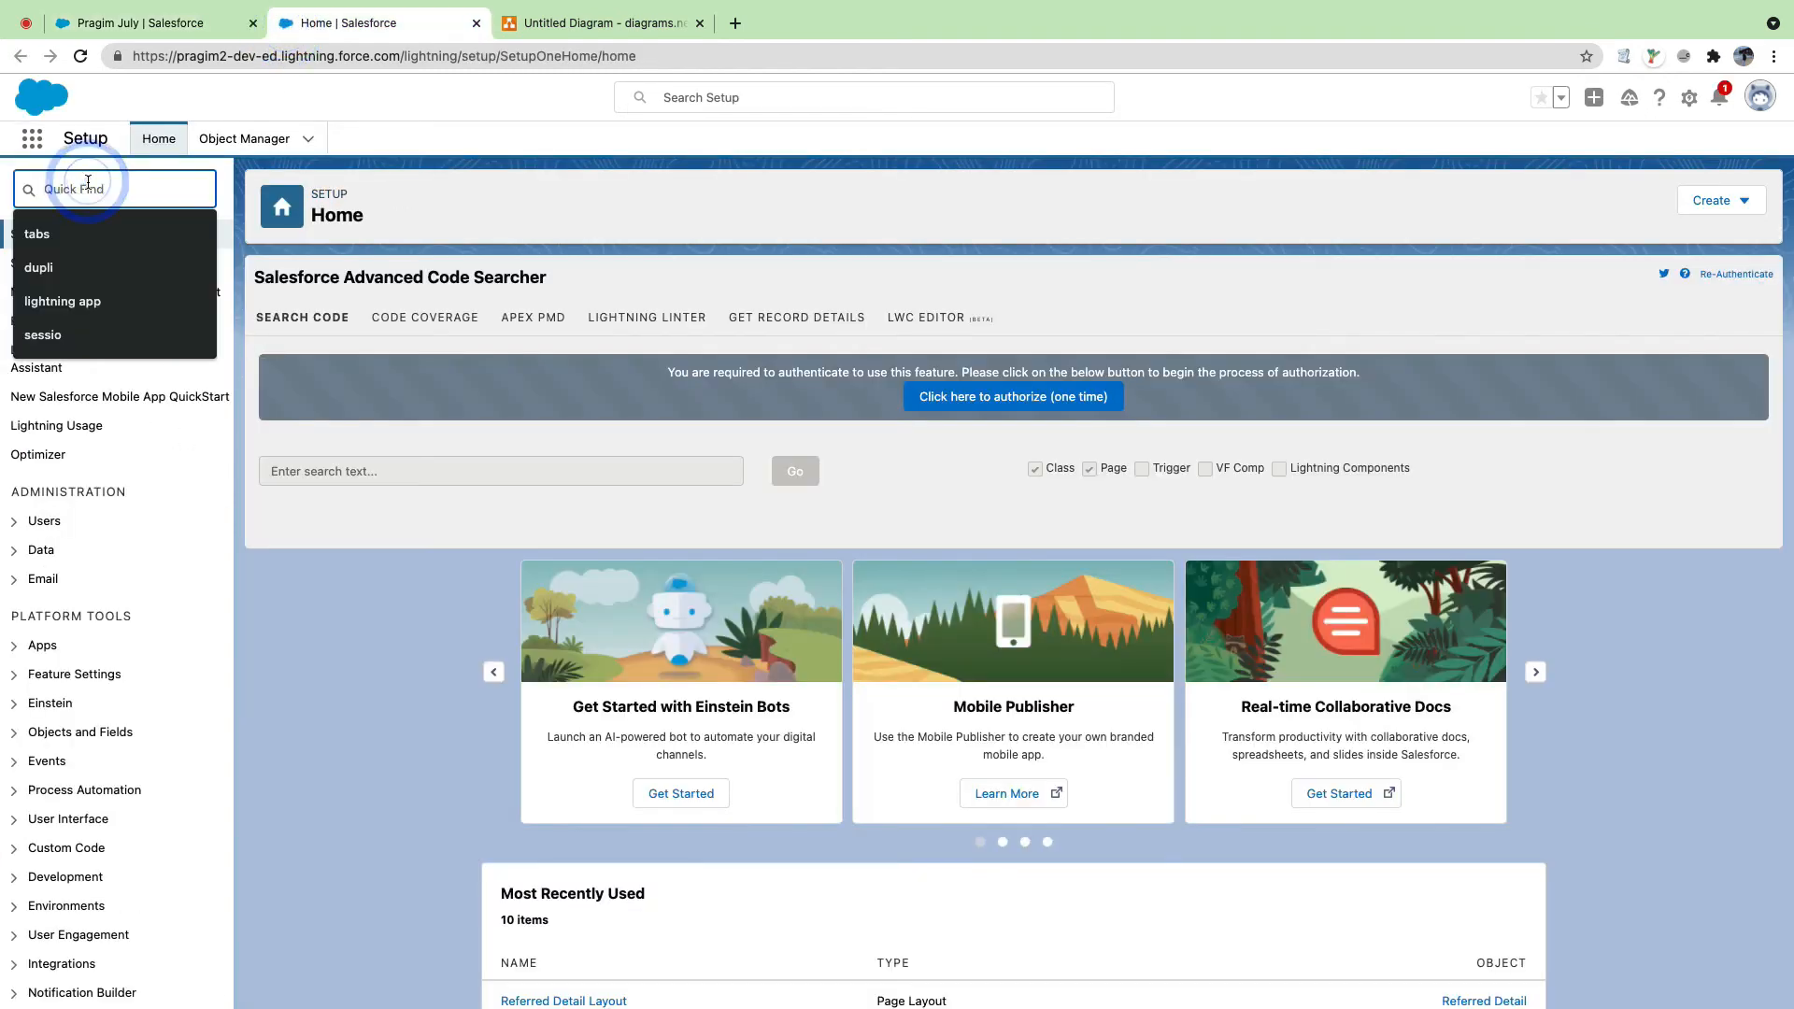
{"action": "type", "text": "sess"}
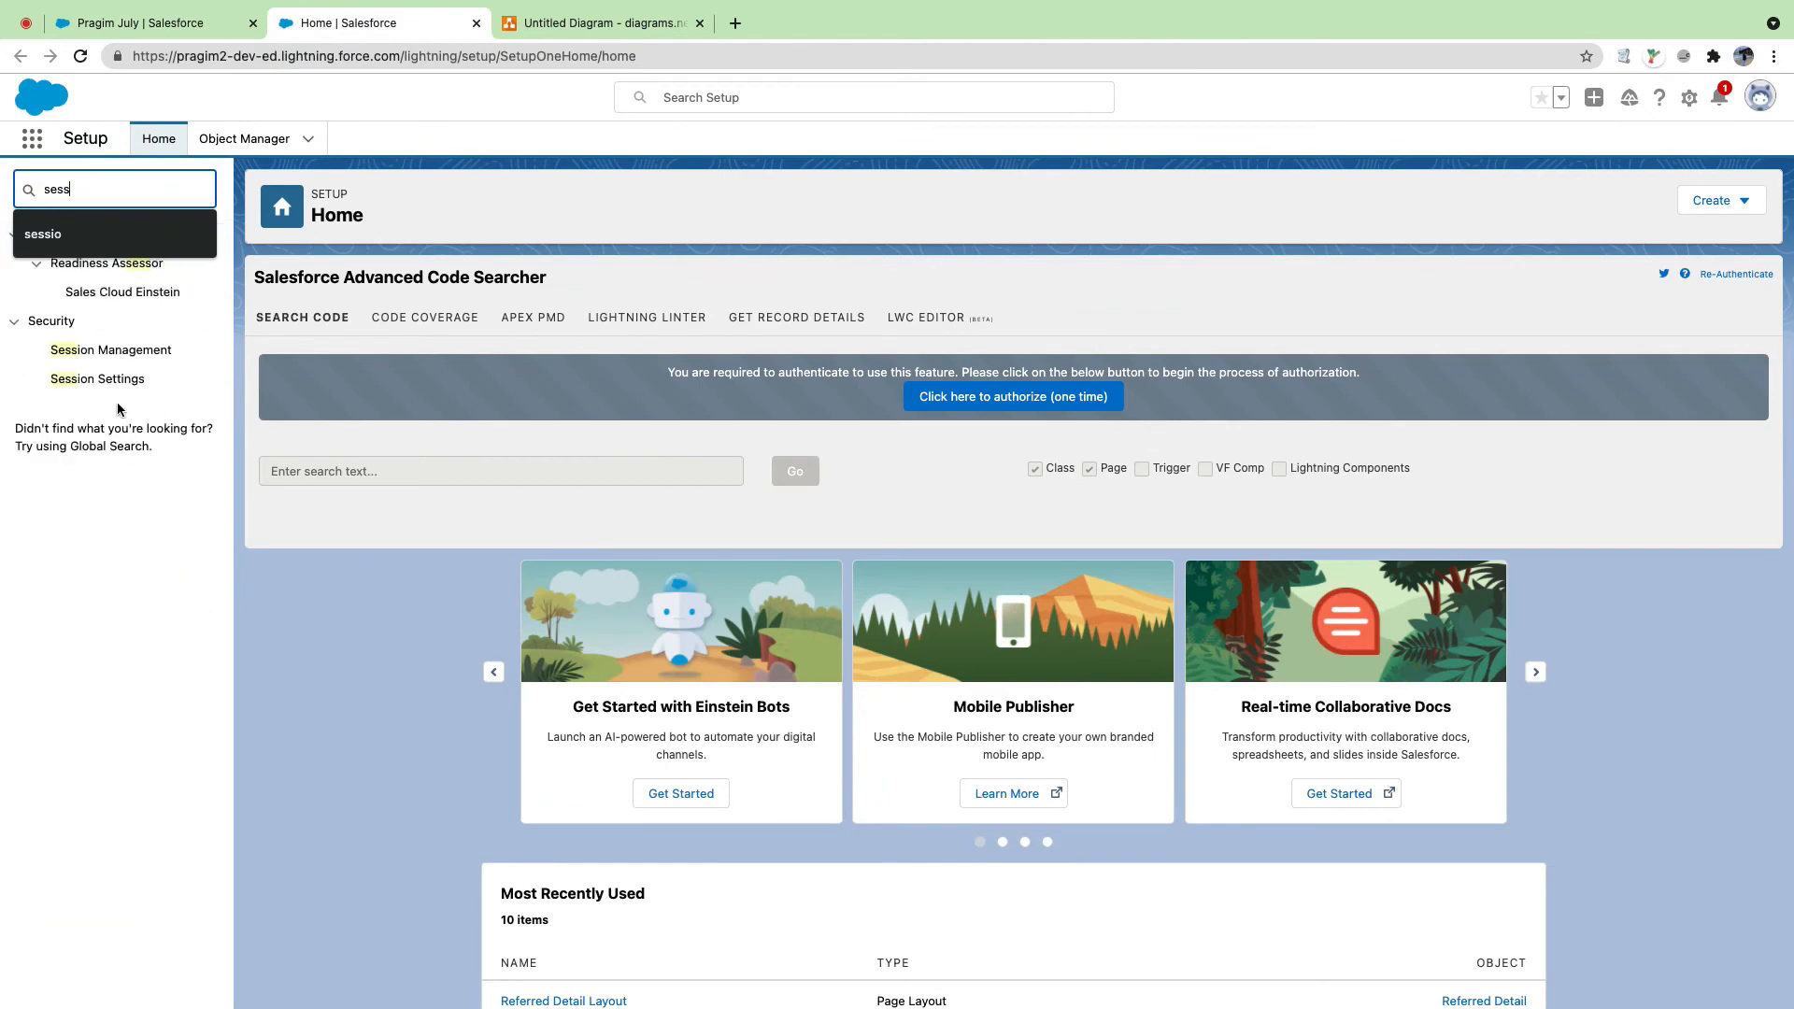
{"action": "left_click", "coordinate": [108, 378]}
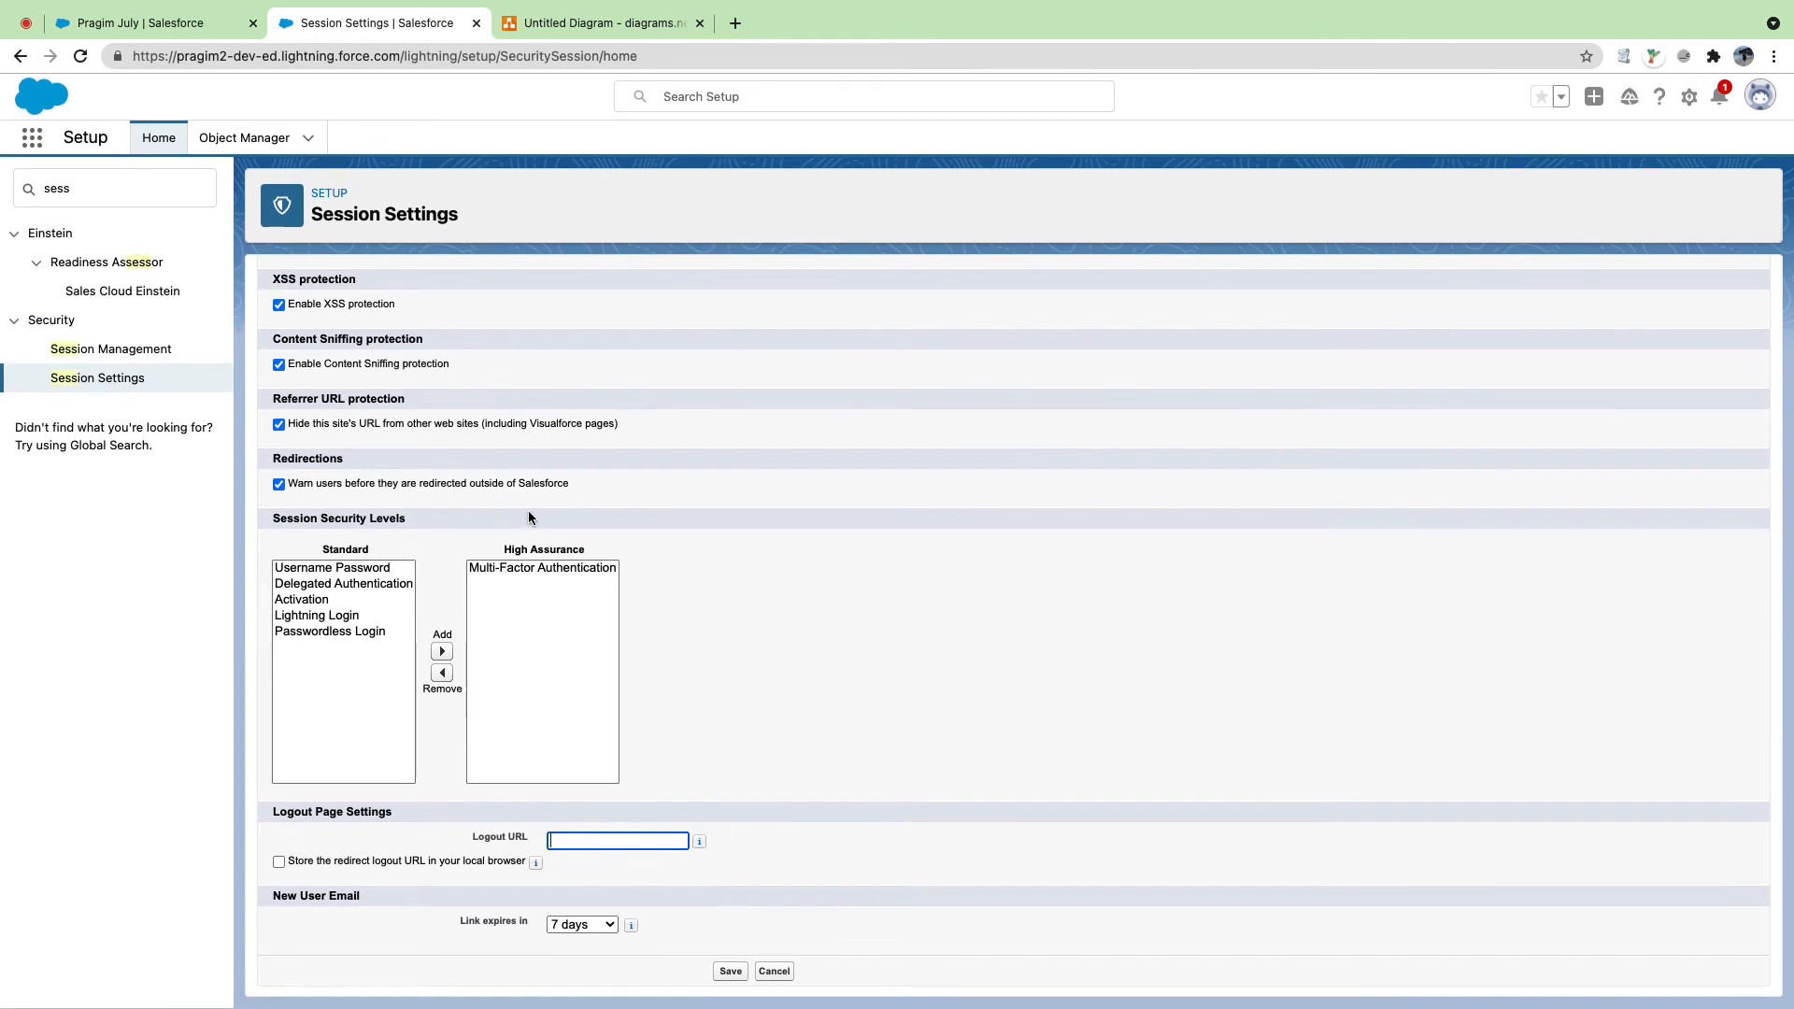
{"action": "scroll", "coordinate": [525, 509], "scroll_direction": "up", "scroll_amount": 10}
{"action": "scroll", "coordinate": [528, 516], "scroll_direction": "up", "scroll_amount": 10}
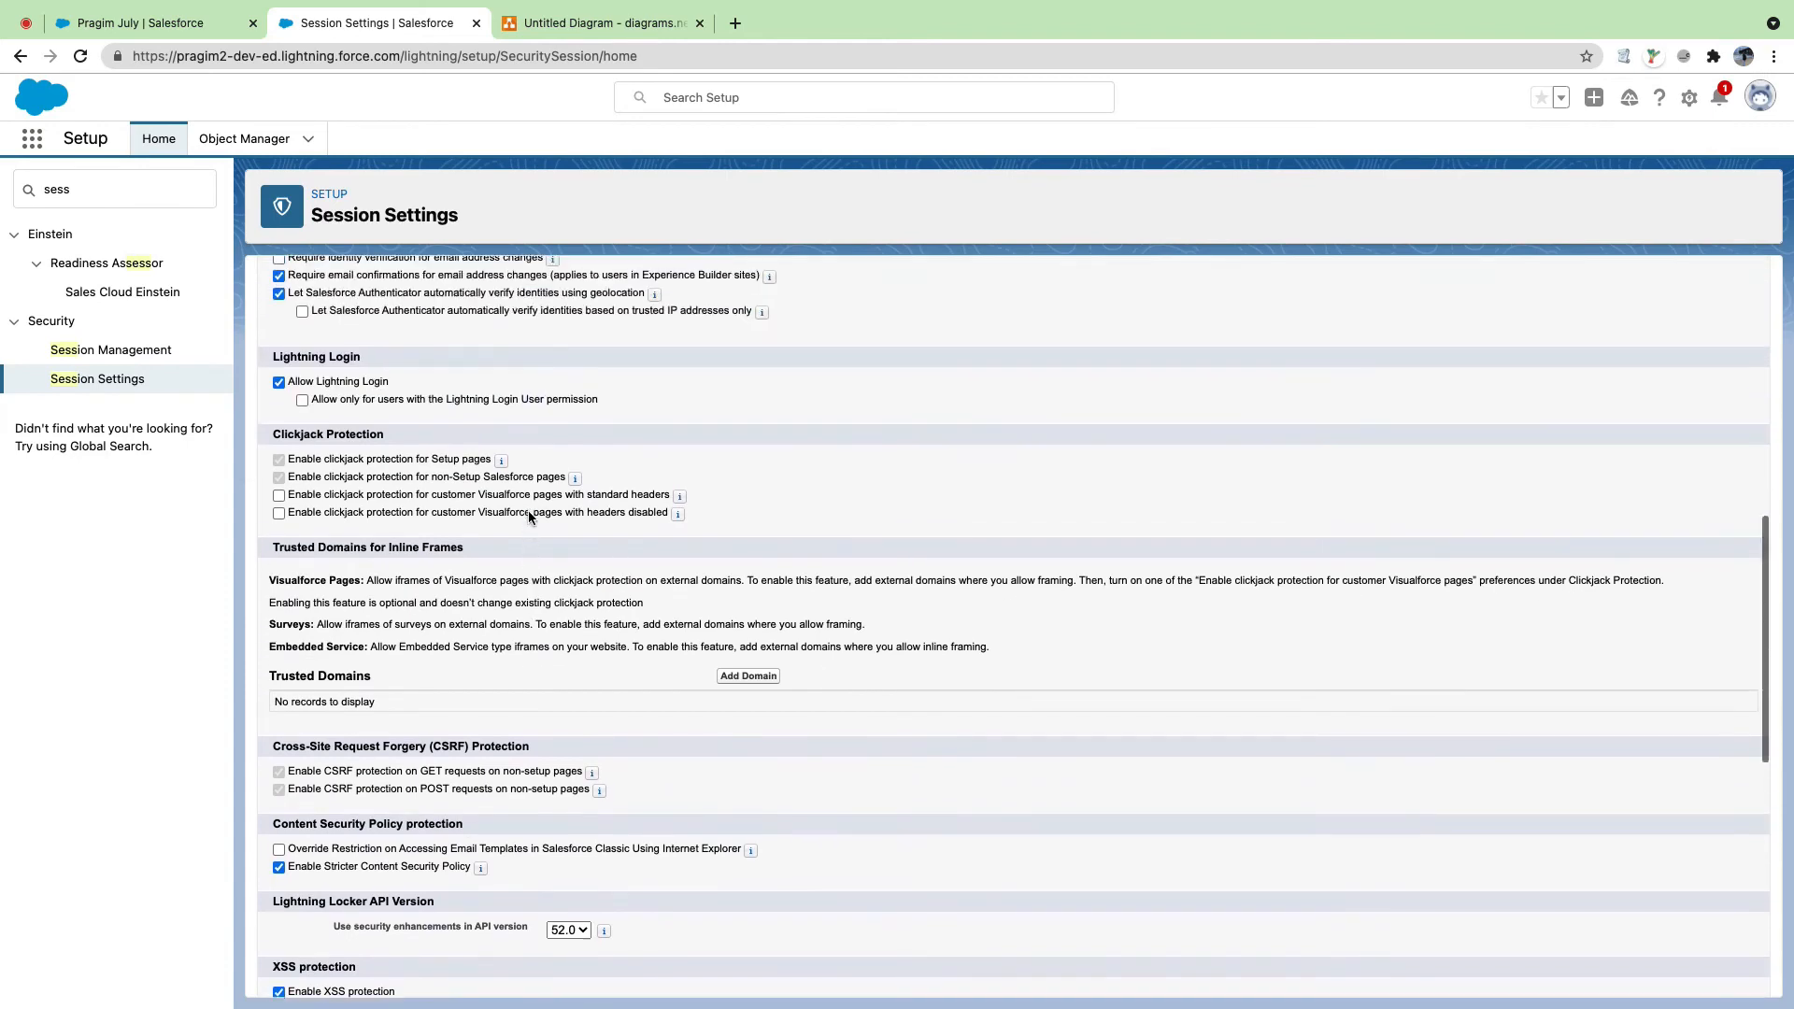
{"action": "scroll", "coordinate": [529, 510], "scroll_direction": "up", "scroll_amount": 1}
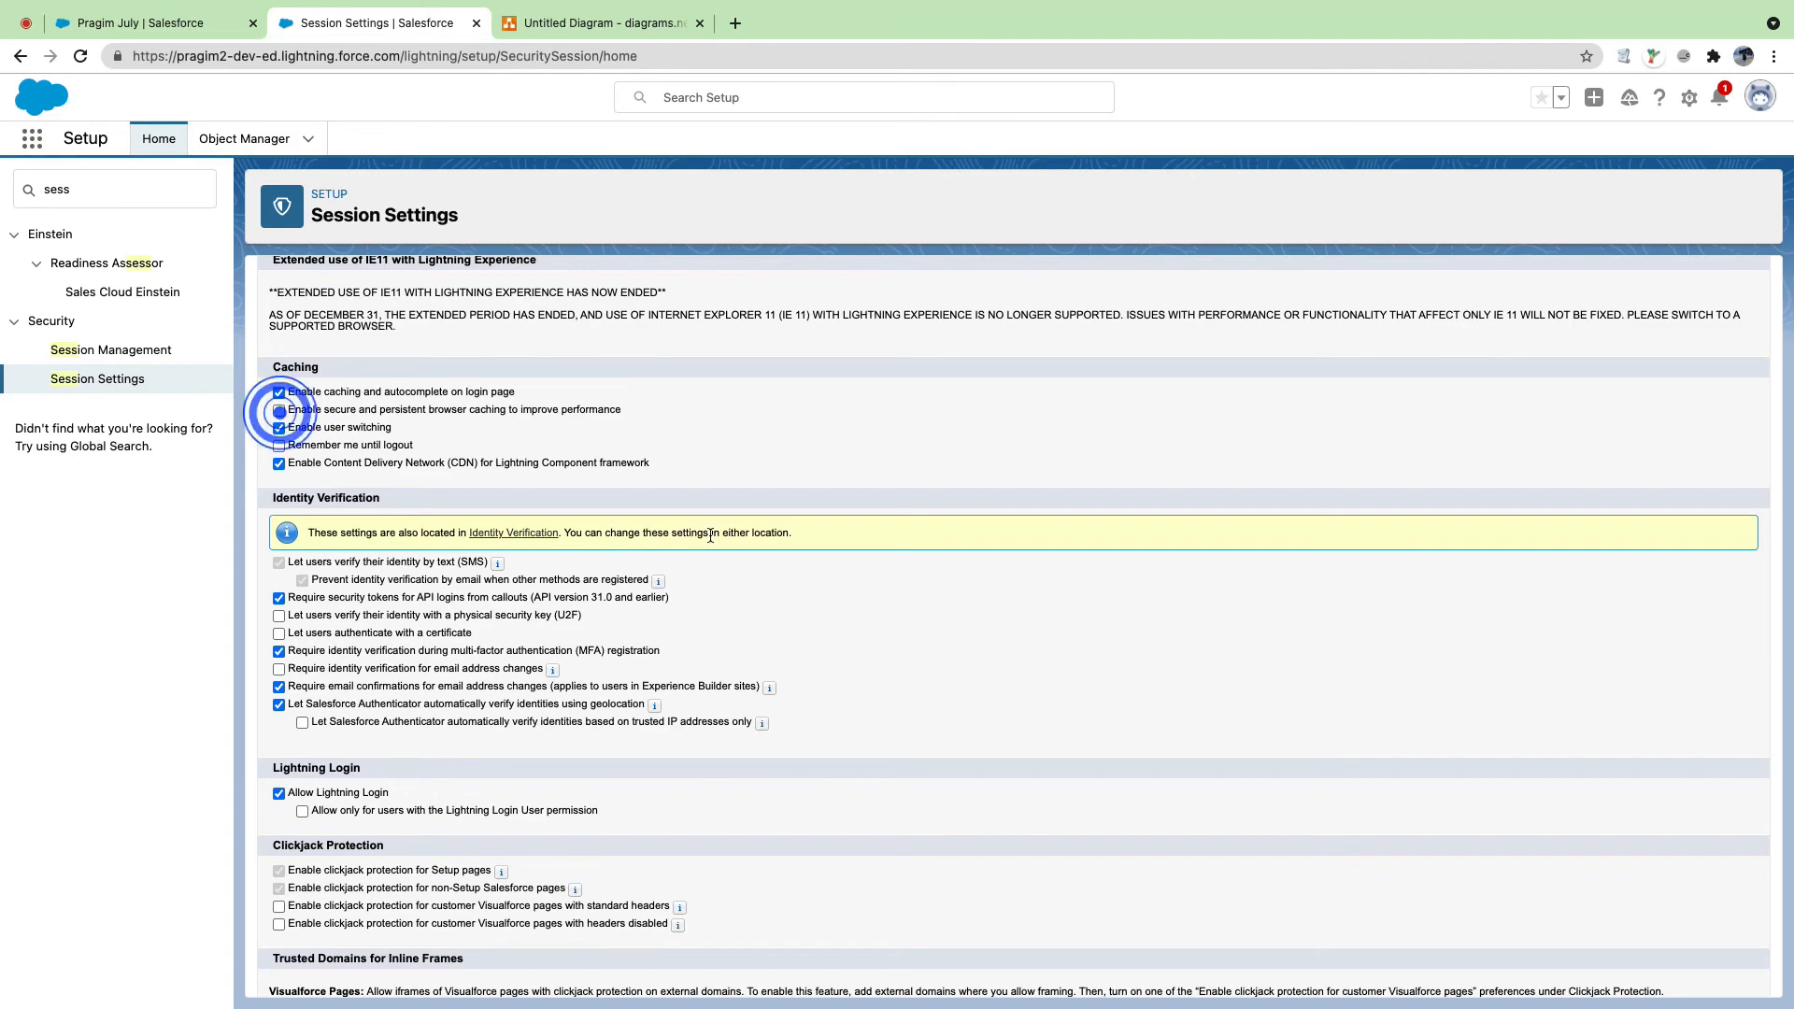
{"action": "scroll", "coordinate": [709, 534], "scroll_direction": "down", "scroll_amount": 20}
{"action": "left_click", "coordinate": [730, 972]}
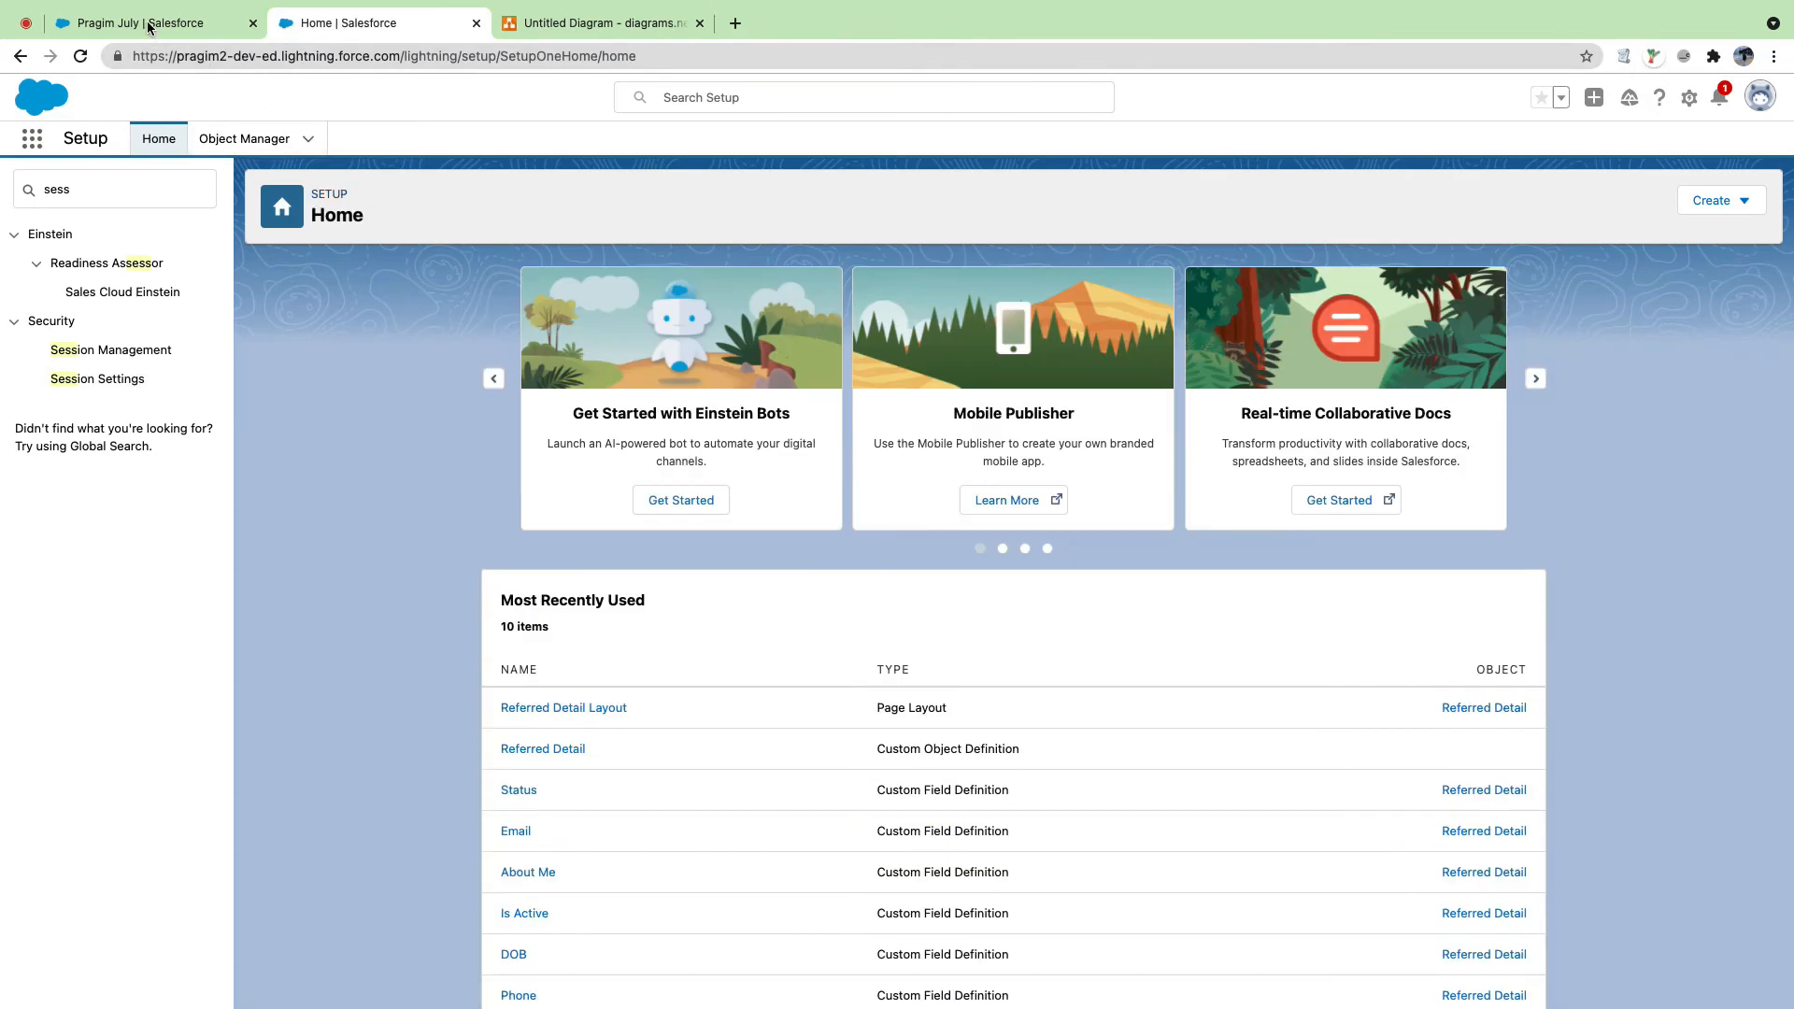
{"action": "left_click", "coordinate": [142, 23]}
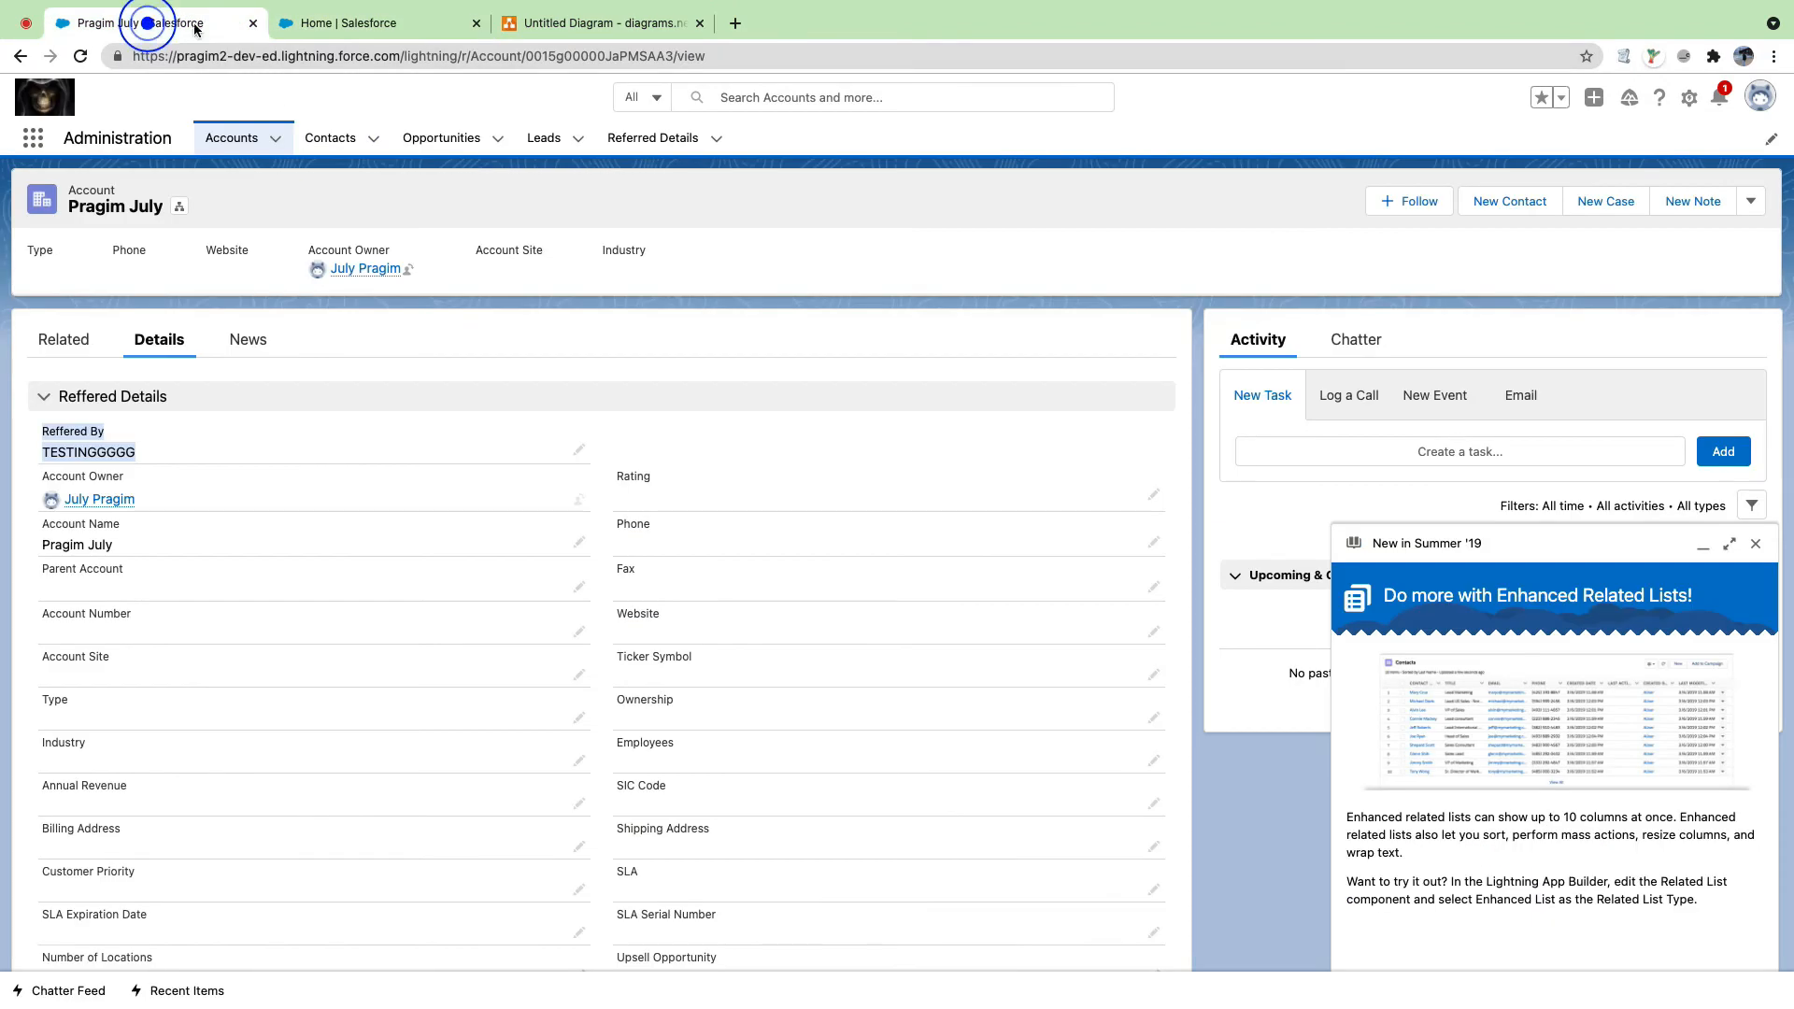
Step: Start a new Referred Detail record and fill in the record's name and email
{"action": "left_click", "coordinate": [476, 23]}
{"action": "left_click", "coordinate": [623, 136]}
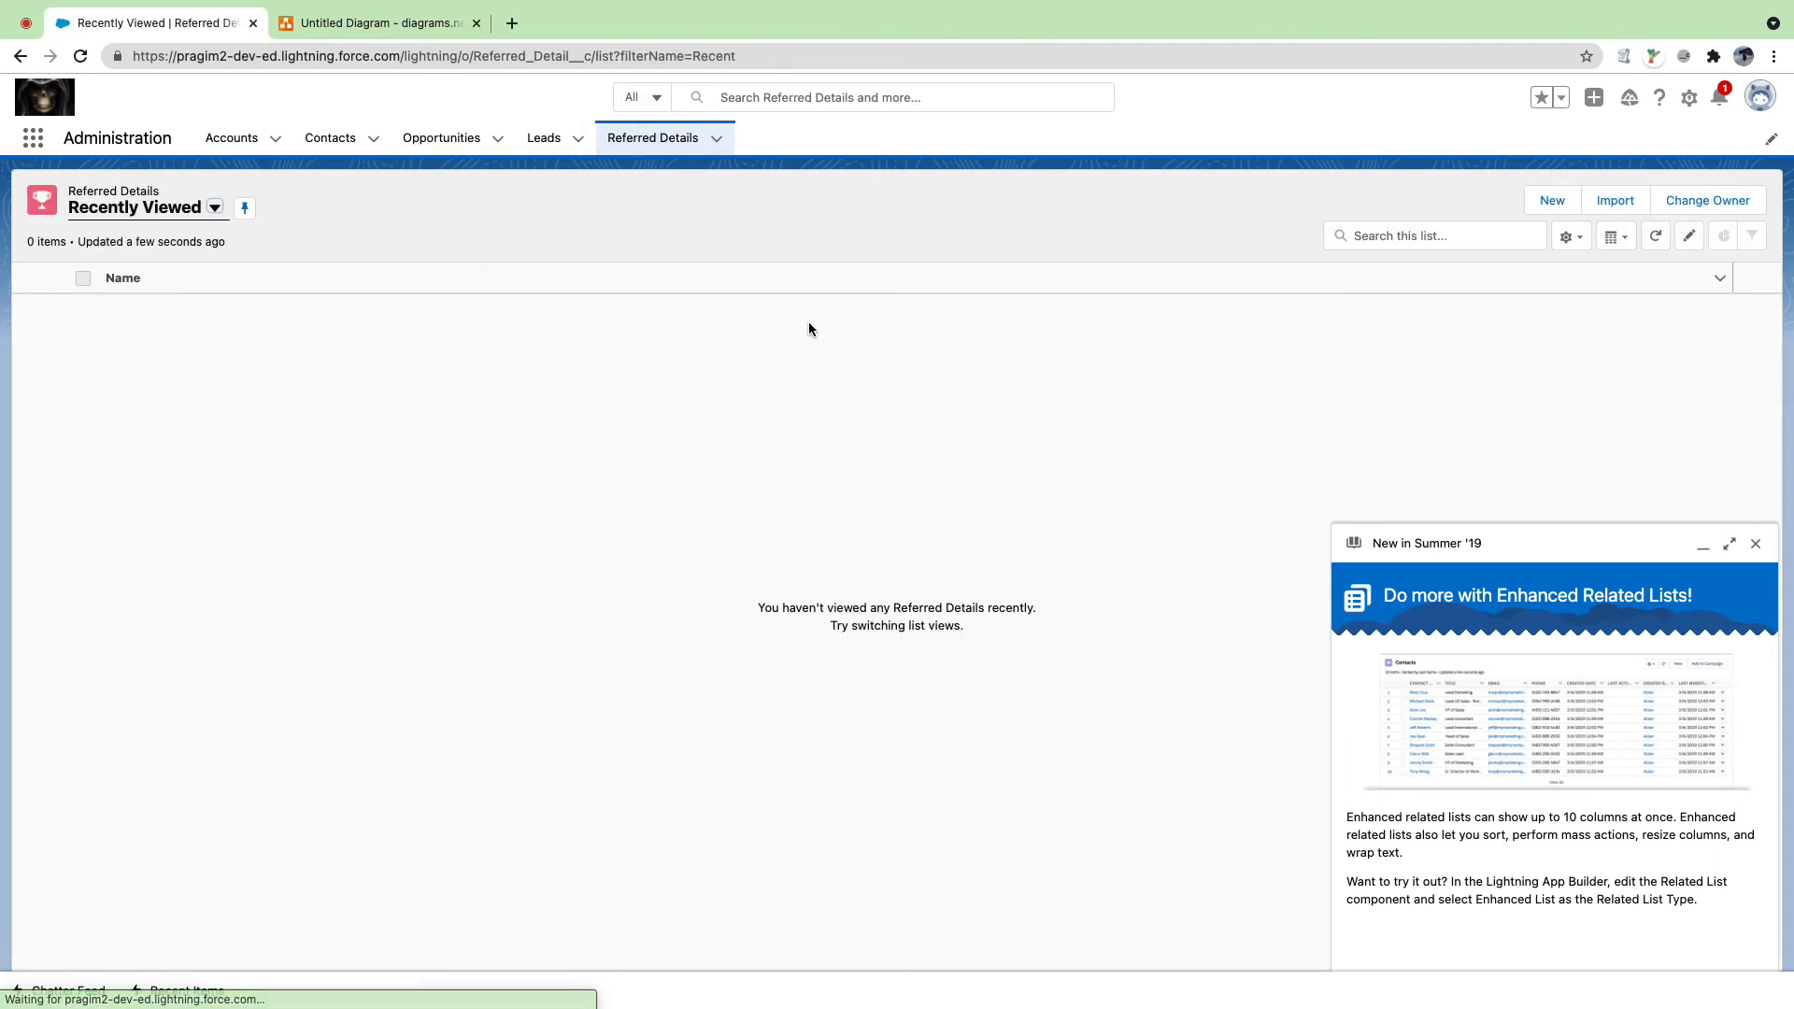
{"action": "left_click", "coordinate": [1552, 200]}
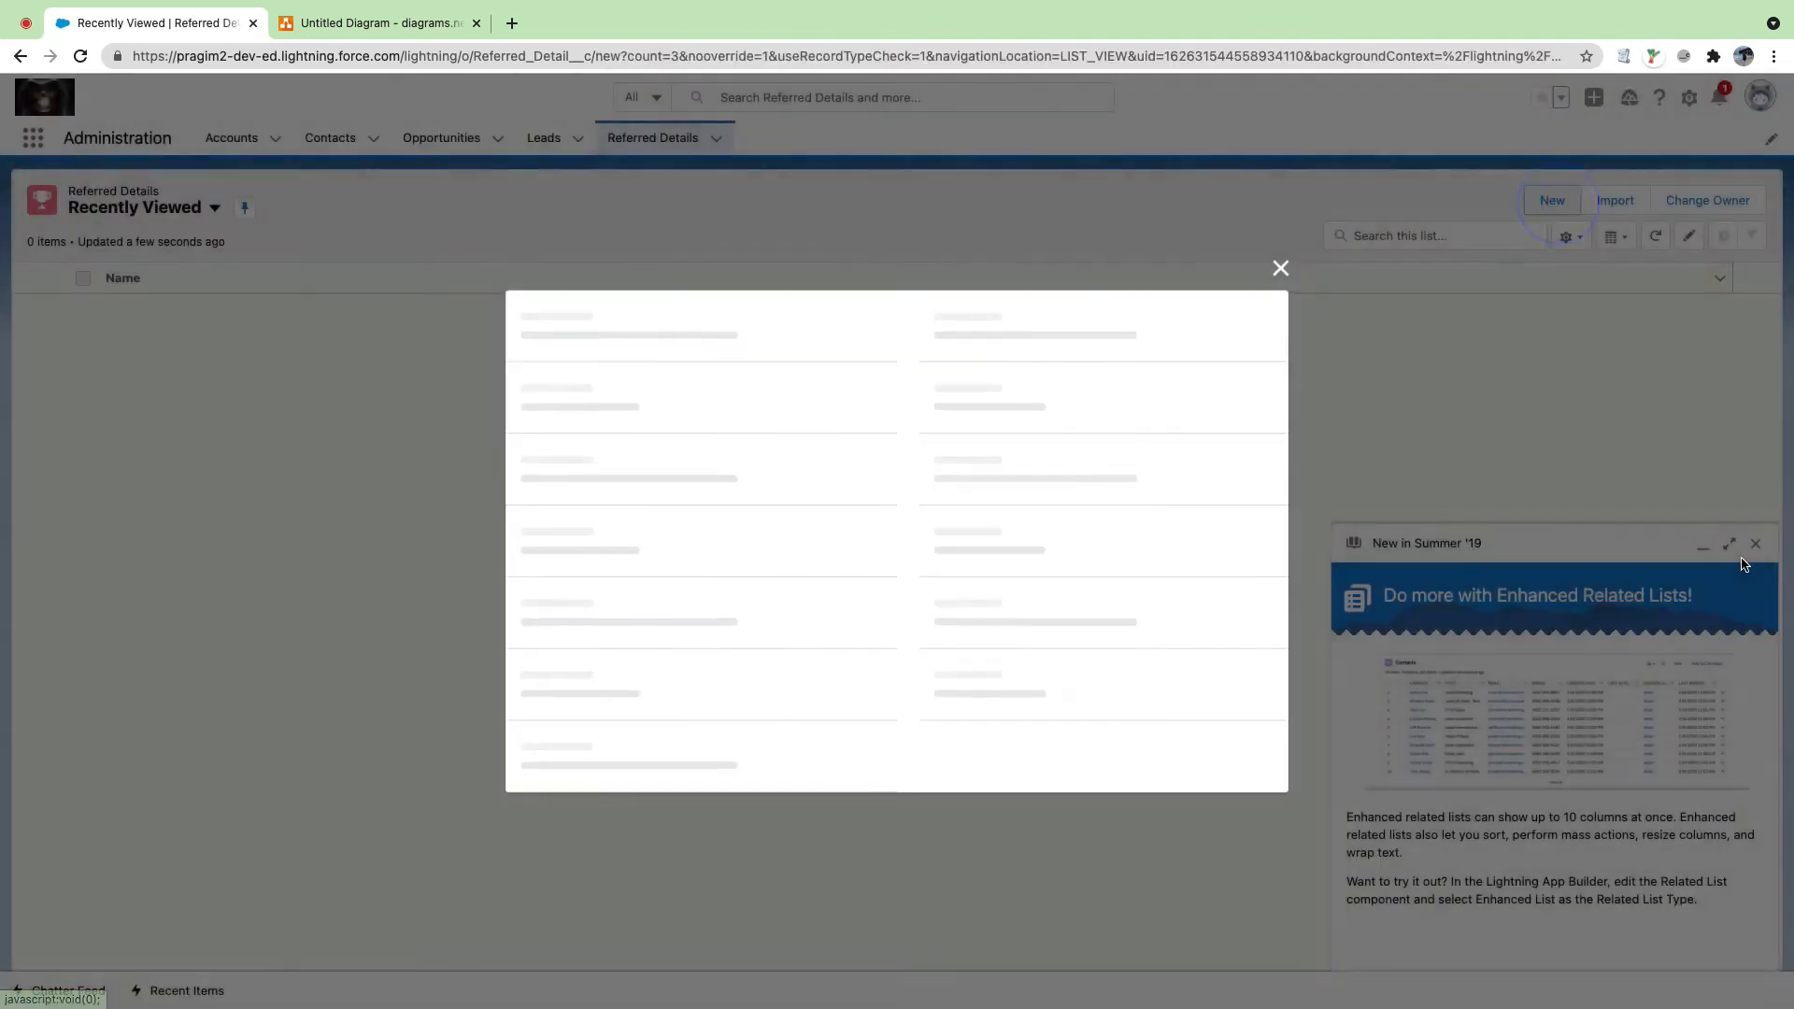
{"action": "left_click", "coordinate": [1755, 544]}
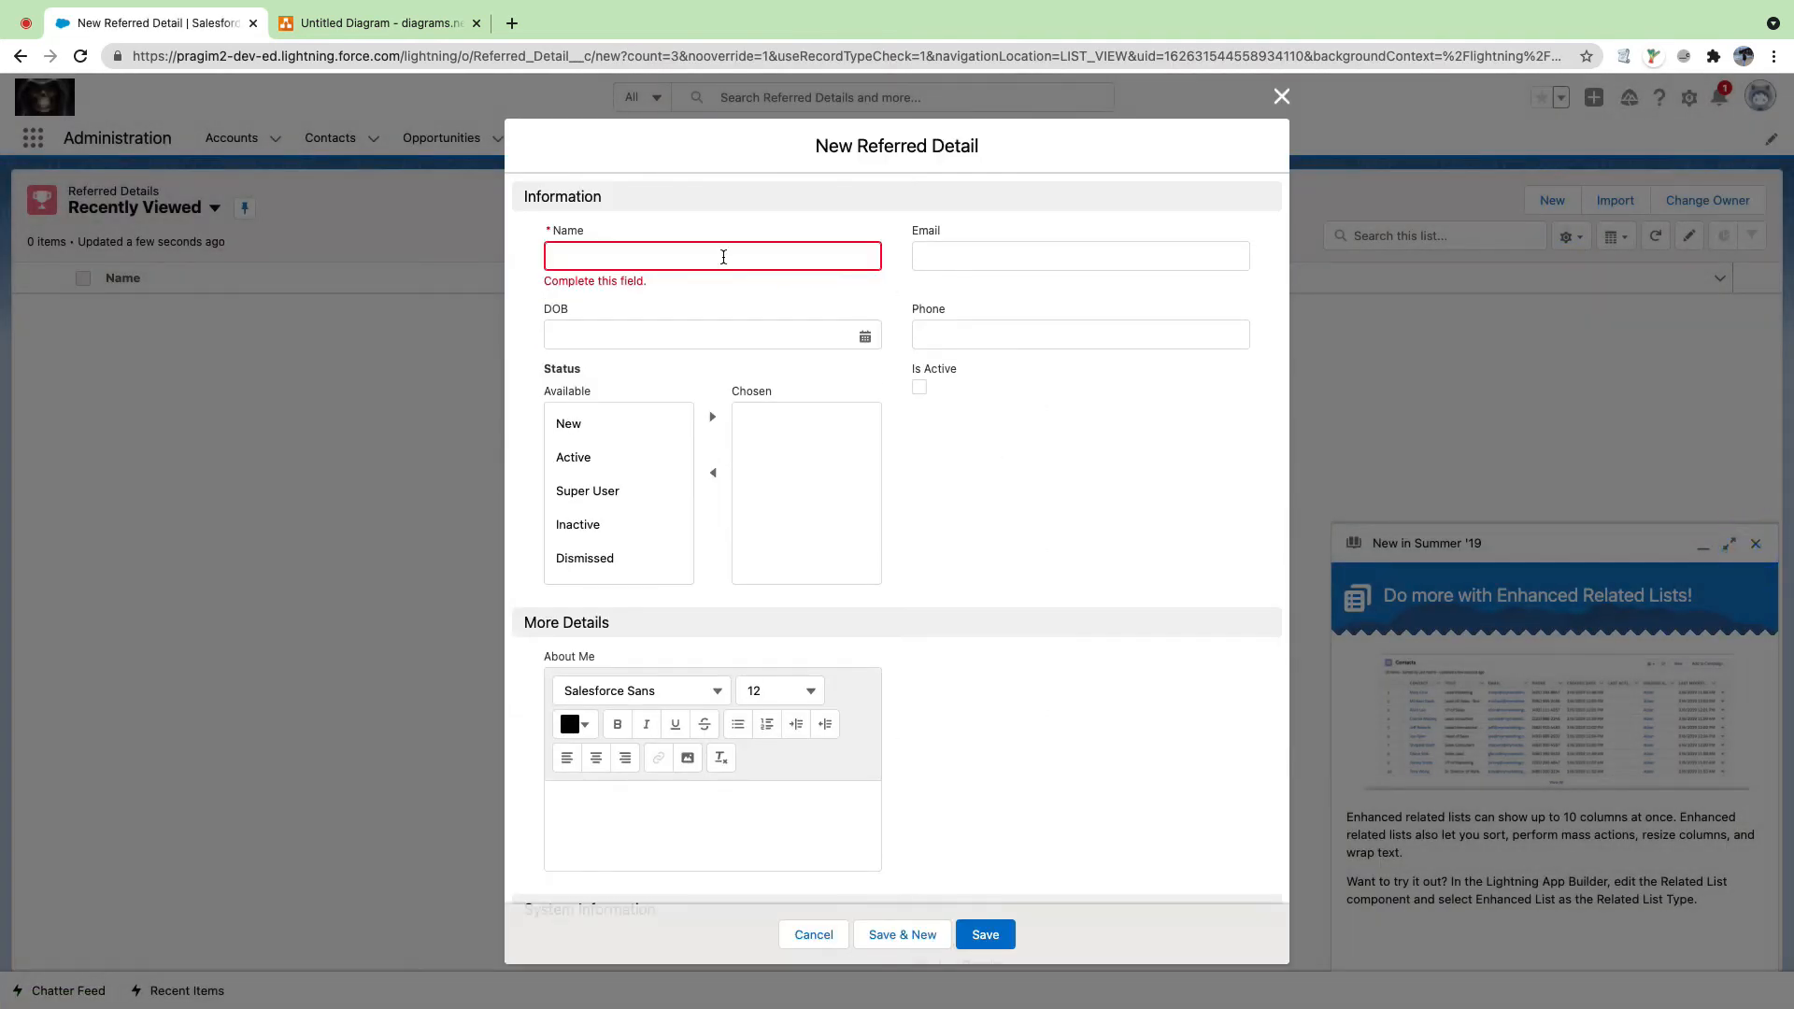
{"action": "left_click", "coordinate": [723, 257]}
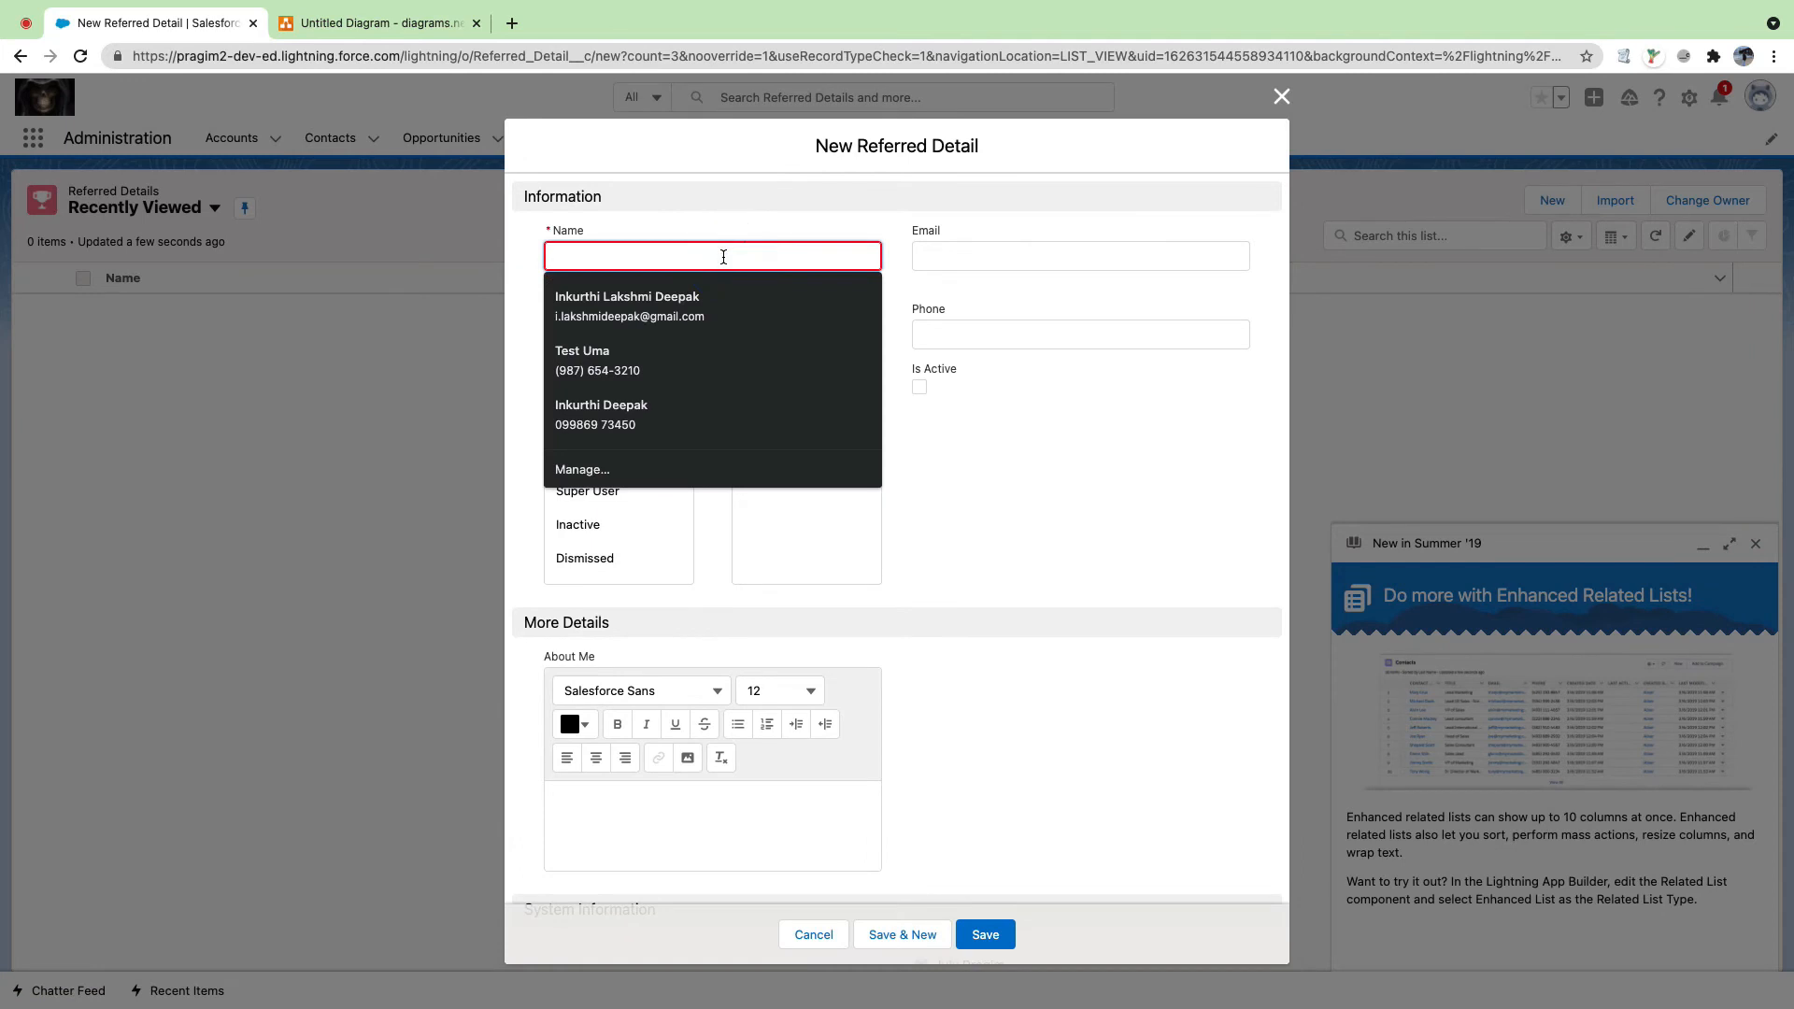
{"action": "type", "text": "La"}
{"action": "key", "text": "BackSpace"}
{"action": "key", "text": "BackSpace"}
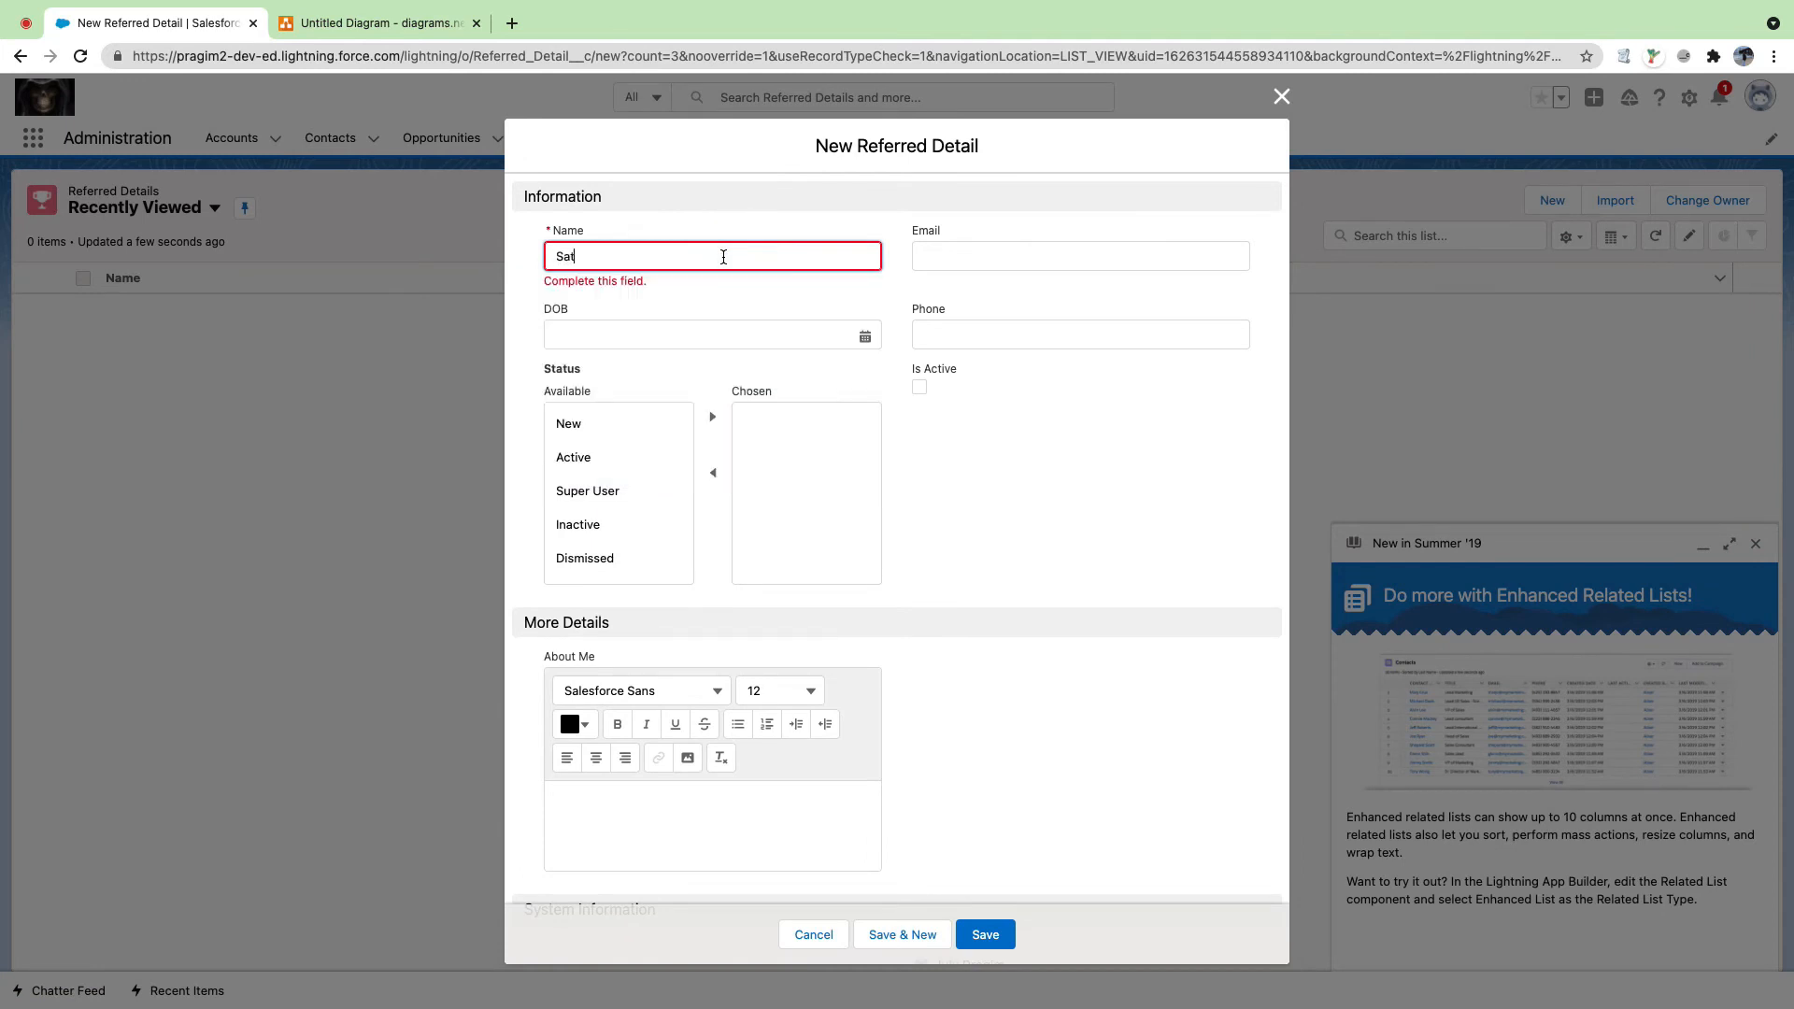
{"action": "key", "text": "Tab"}
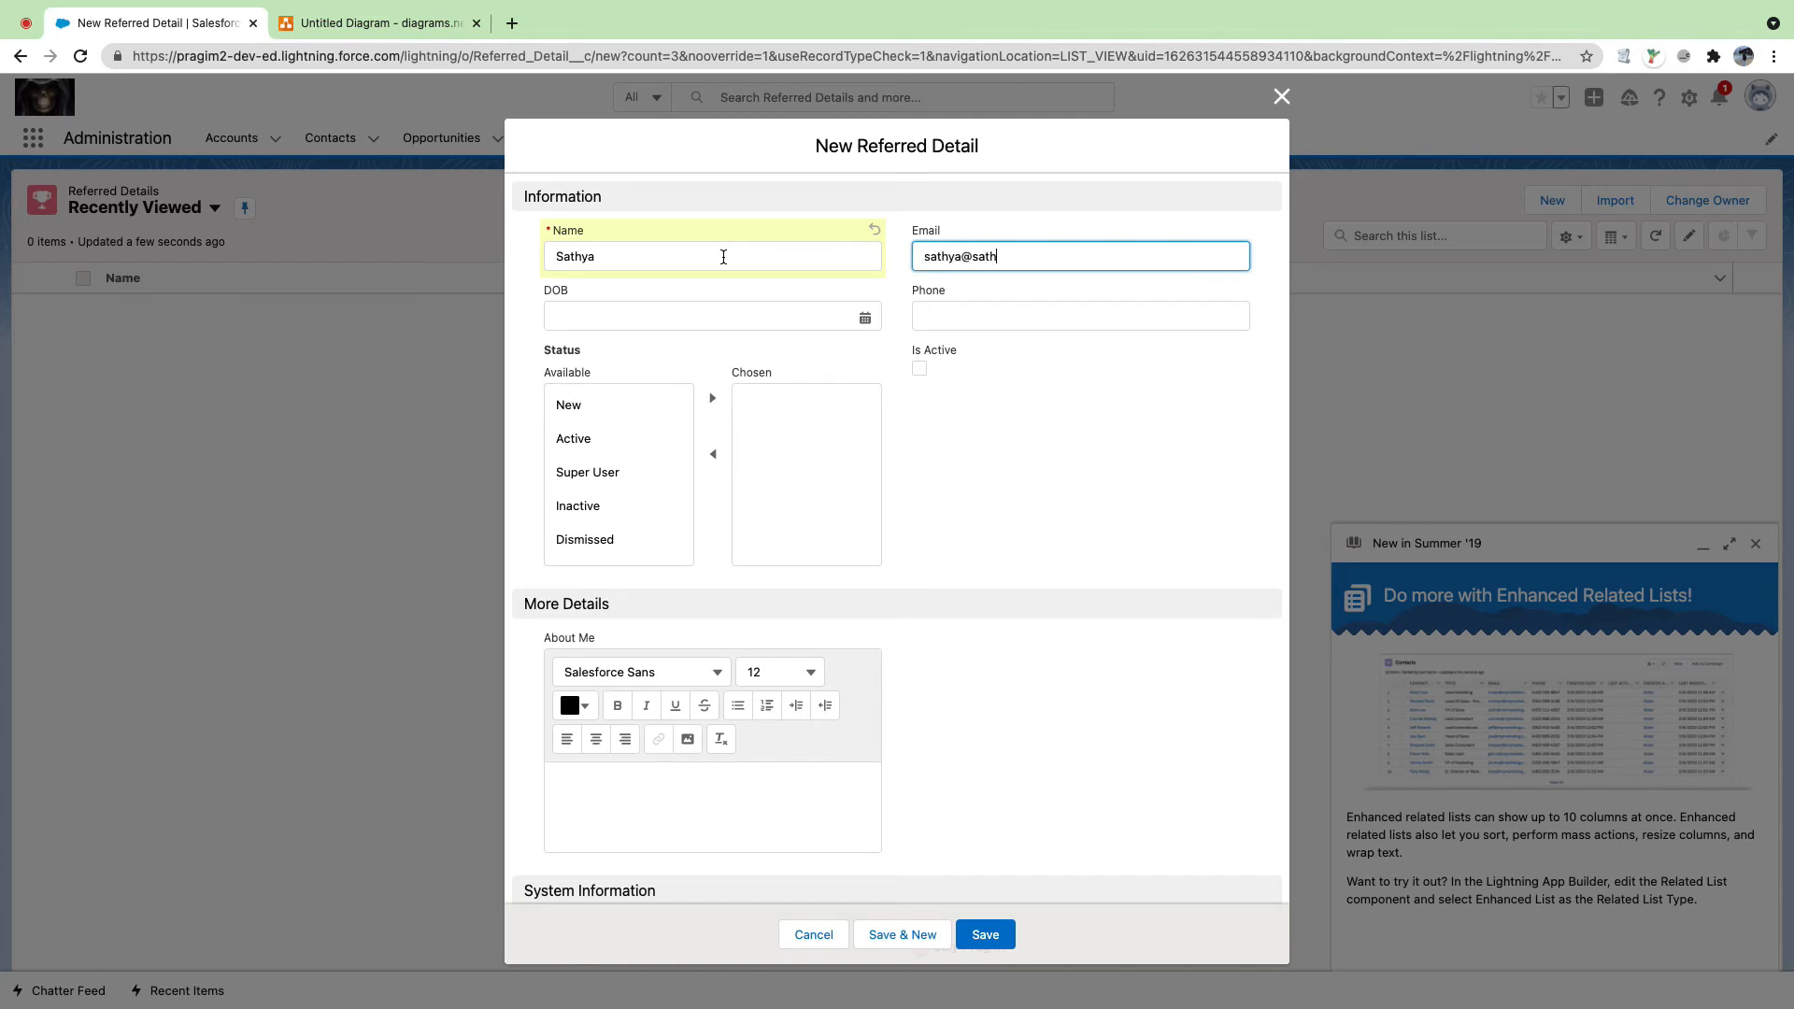
{"action": "key", "text": "Tab"}
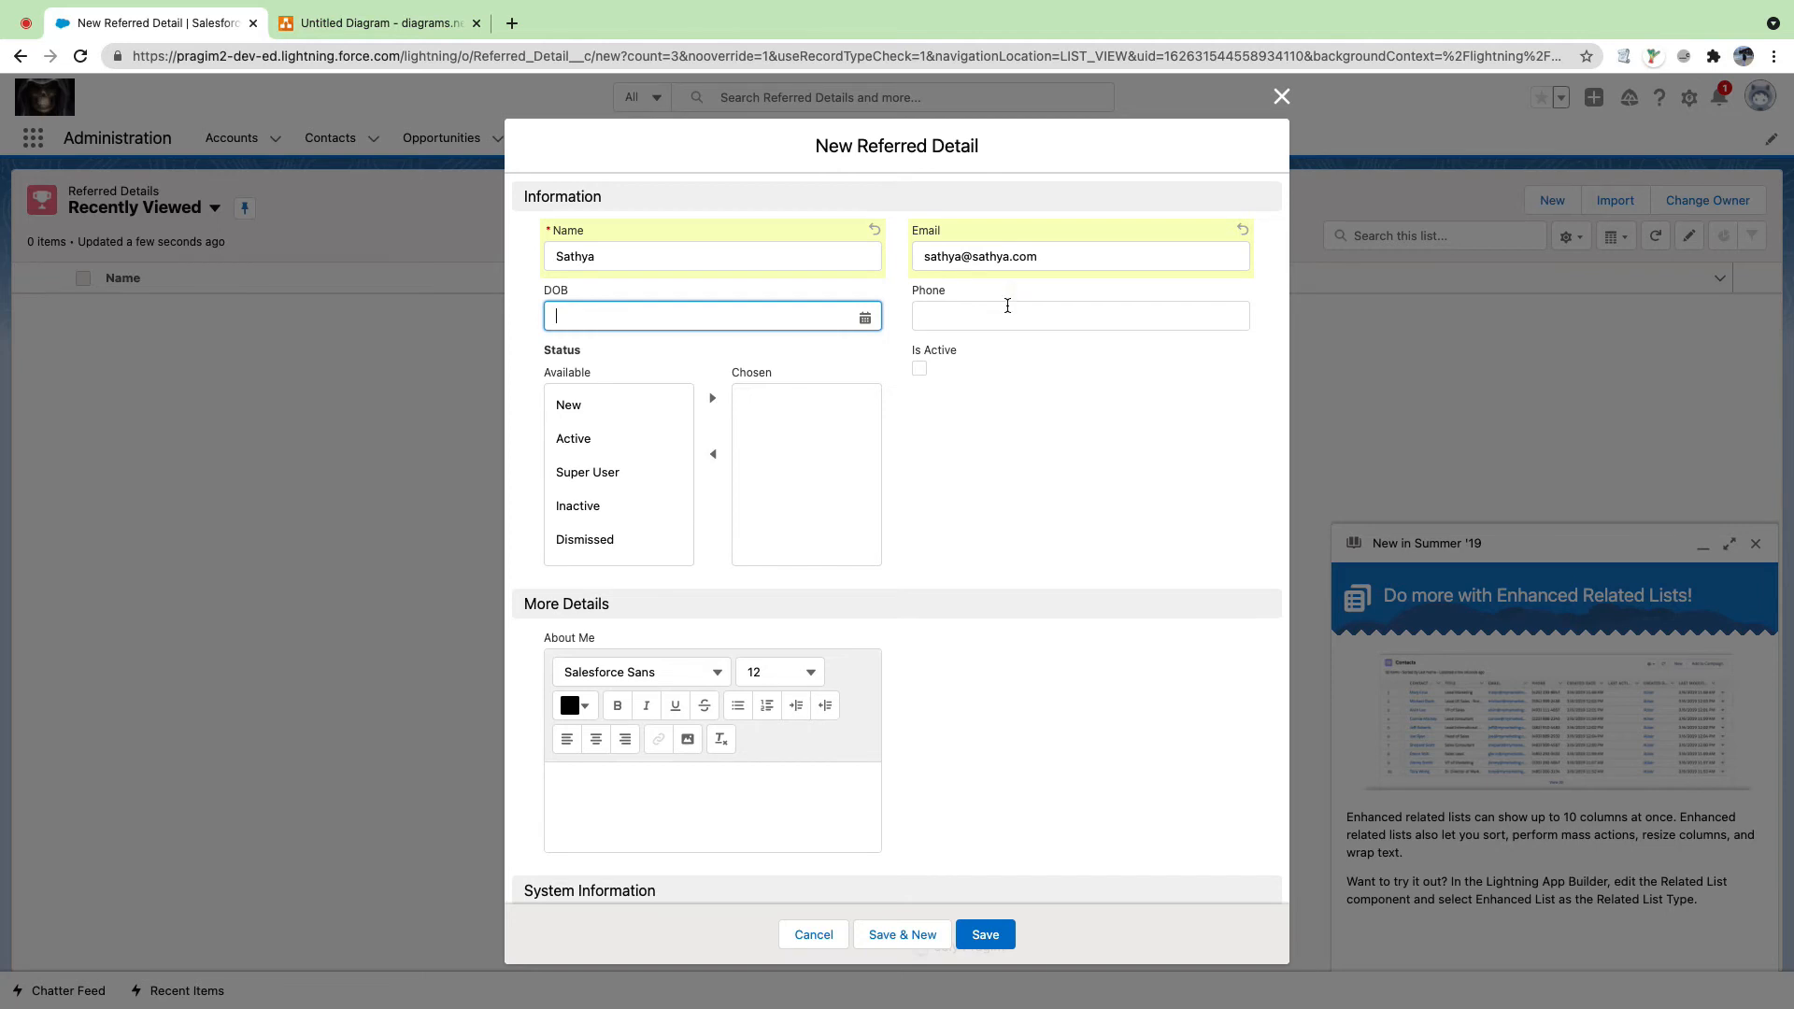
Step: Enter phone 12345, choose Status Active, and save the record
{"action": "left_click", "coordinate": [1007, 305]}
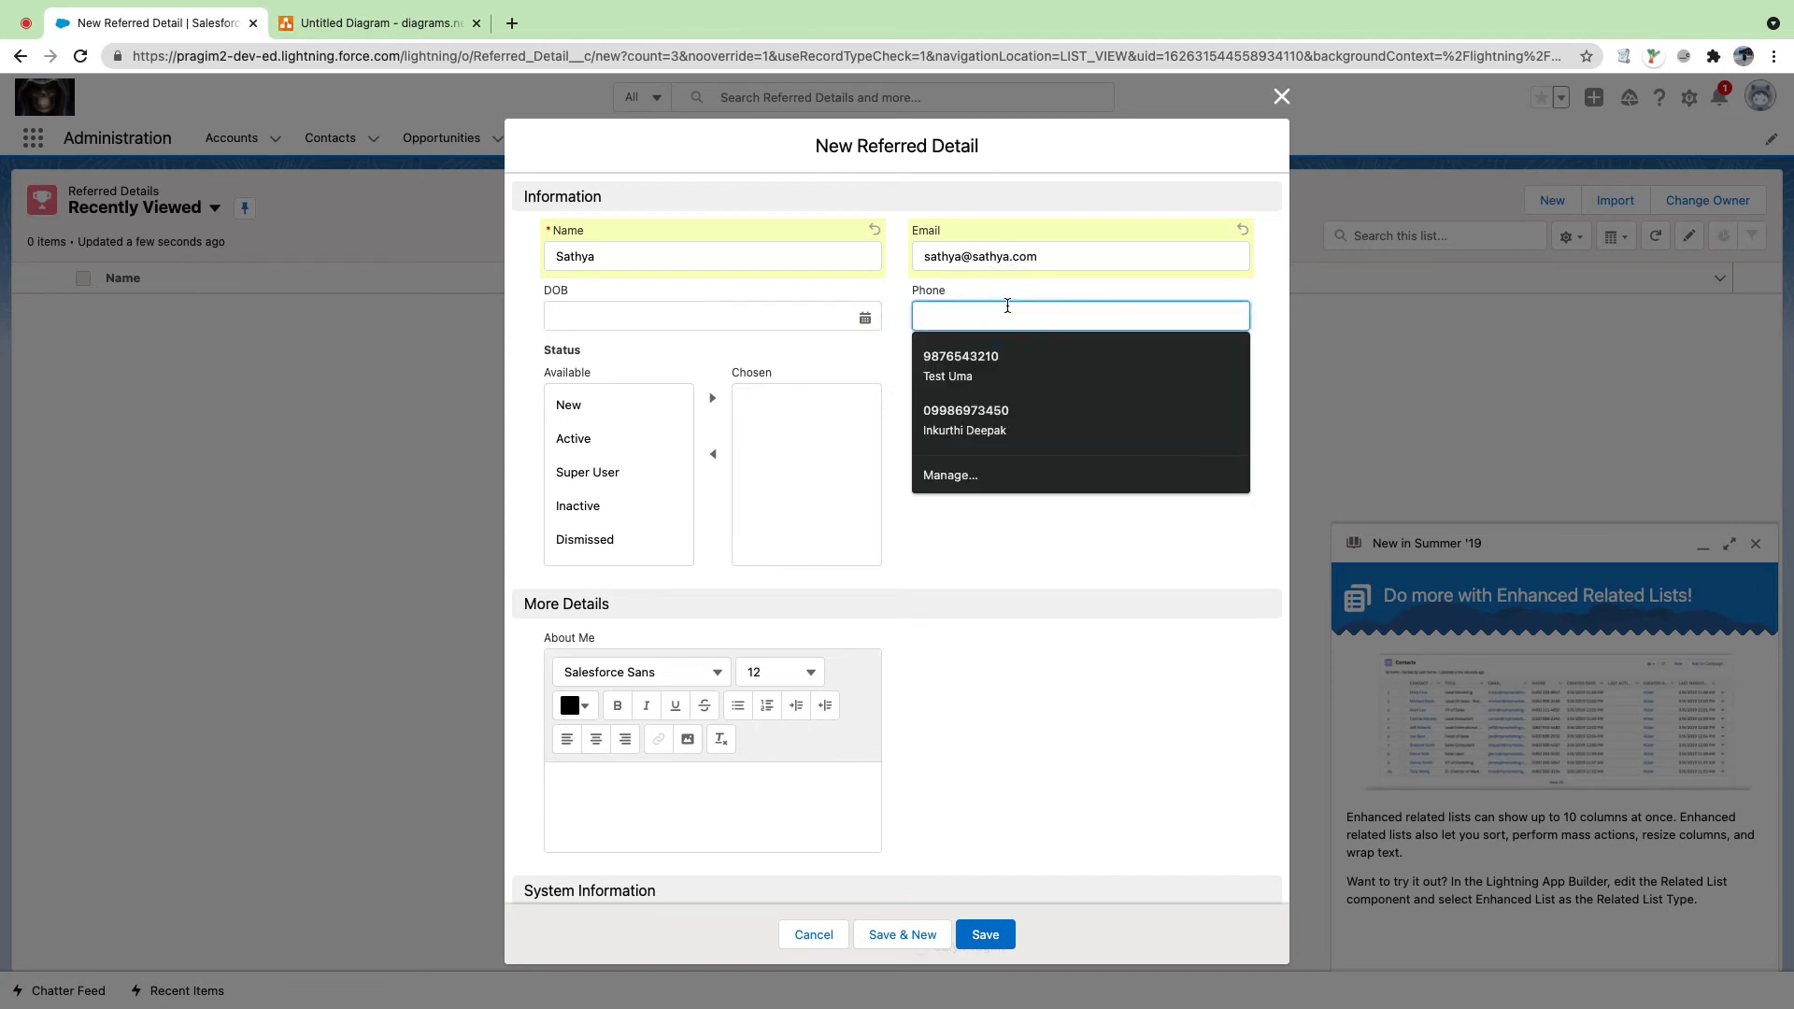
{"action": "type", "text": "1234567890"}
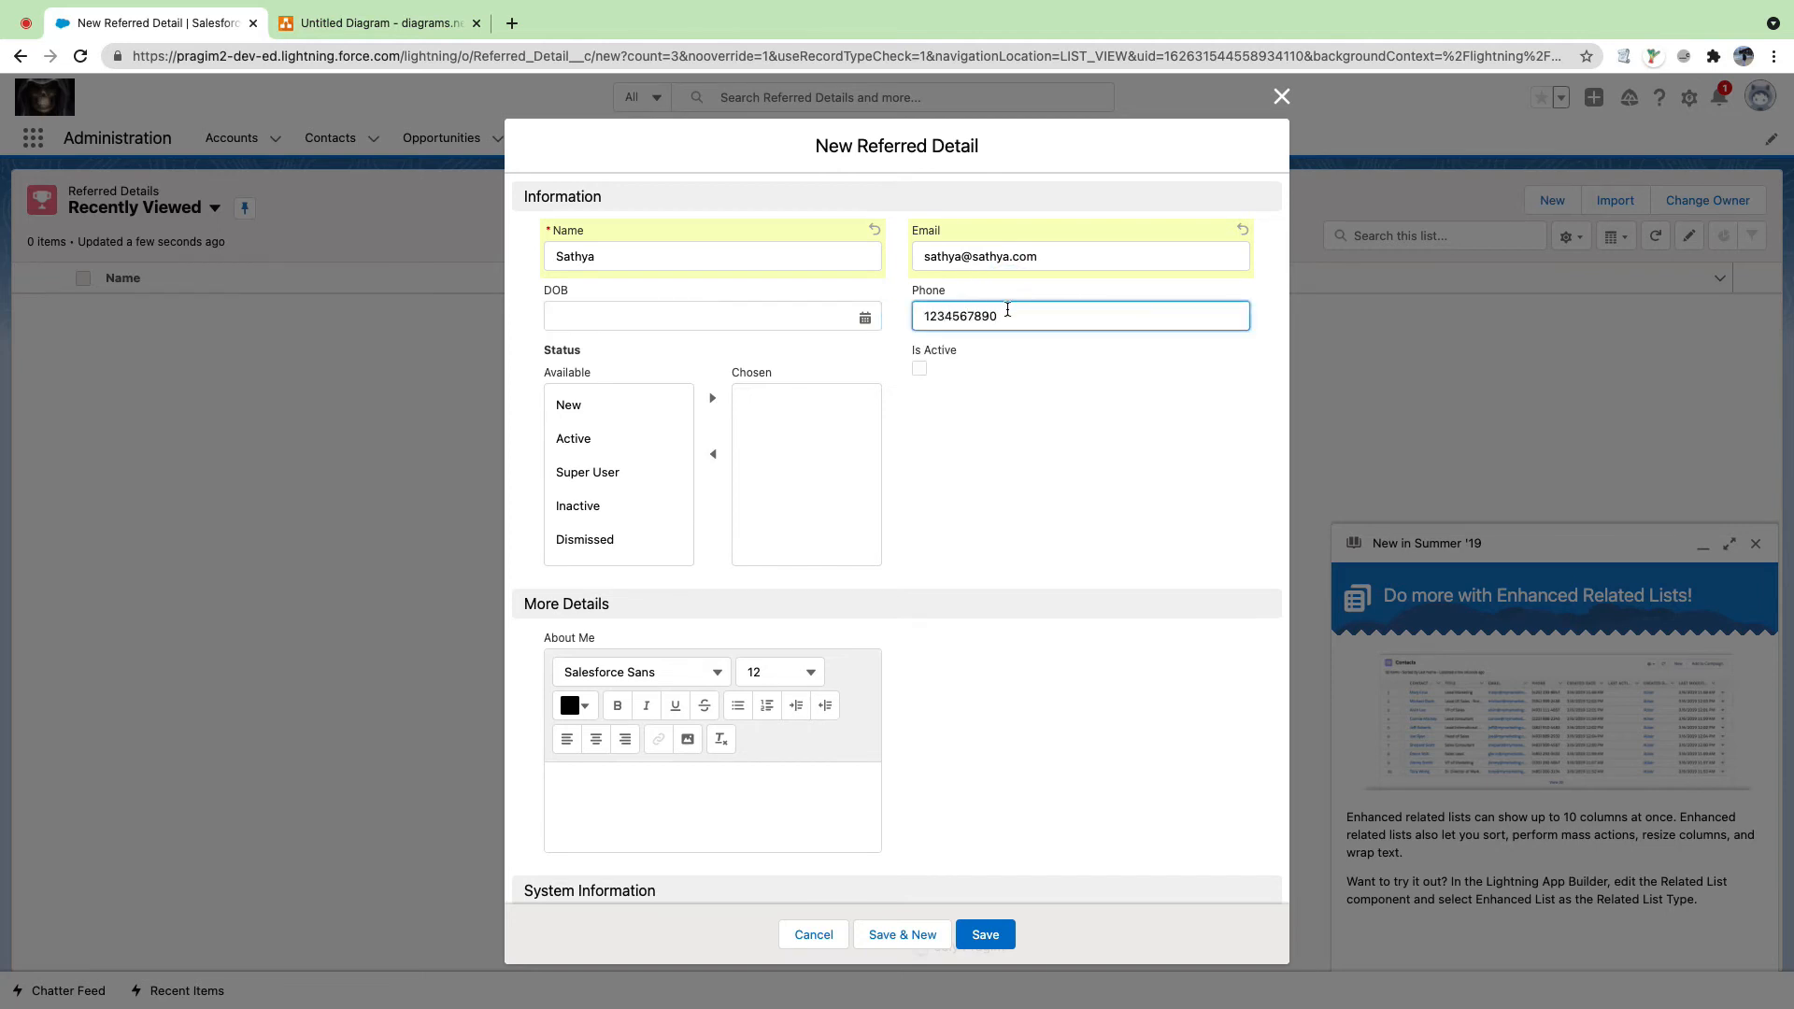
{"action": "left_click", "coordinate": [583, 438]}
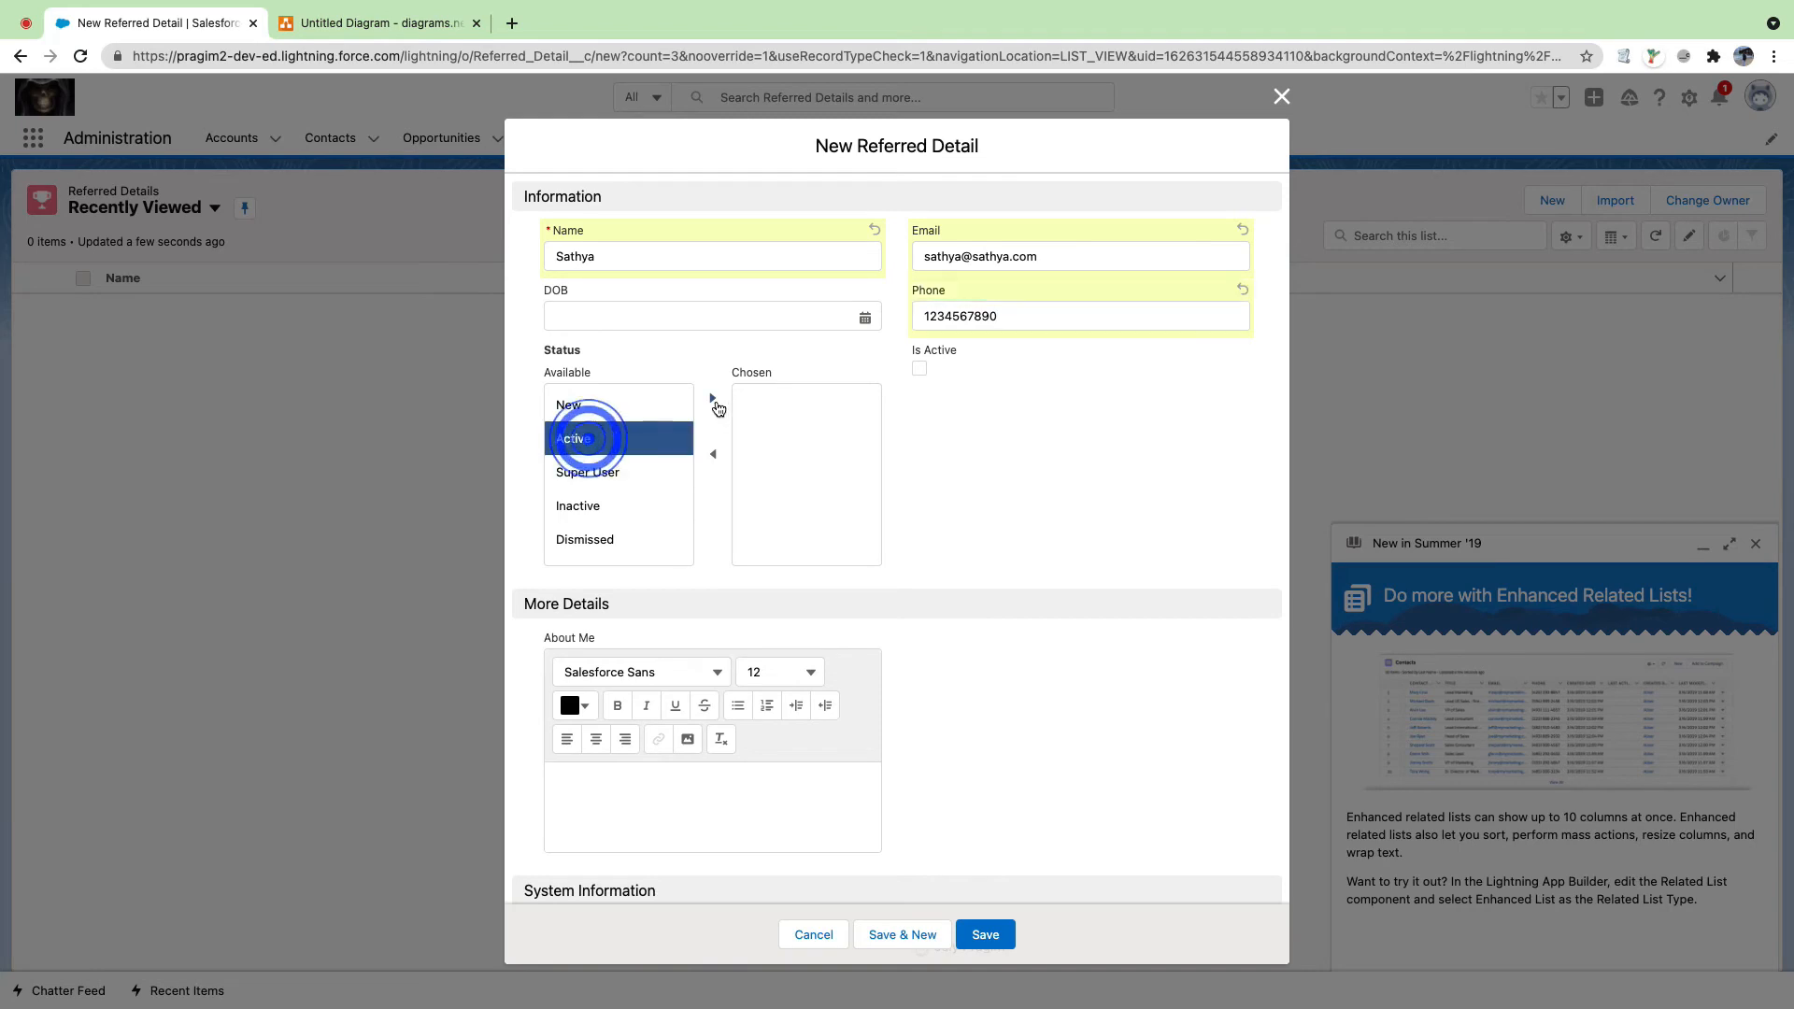
{"action": "left_click", "coordinate": [715, 402]}
{"action": "left_click", "coordinate": [986, 934]}
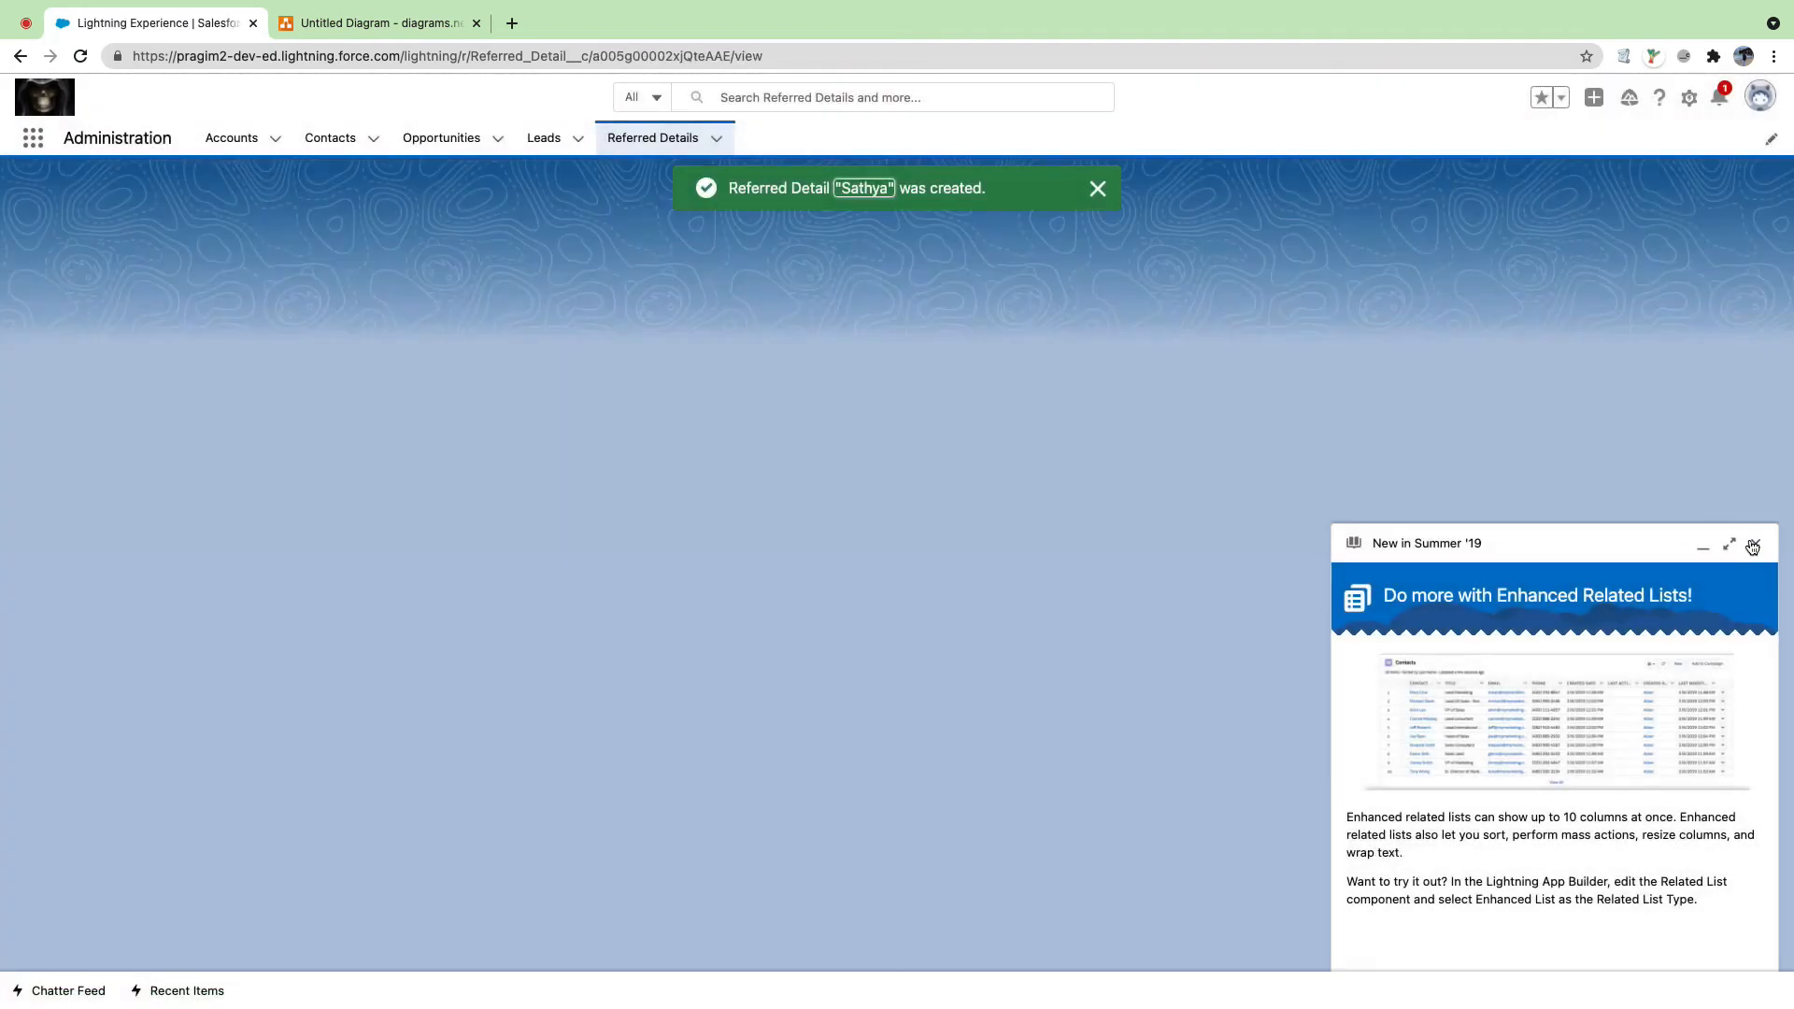
{"action": "left_click", "coordinate": [1754, 543]}
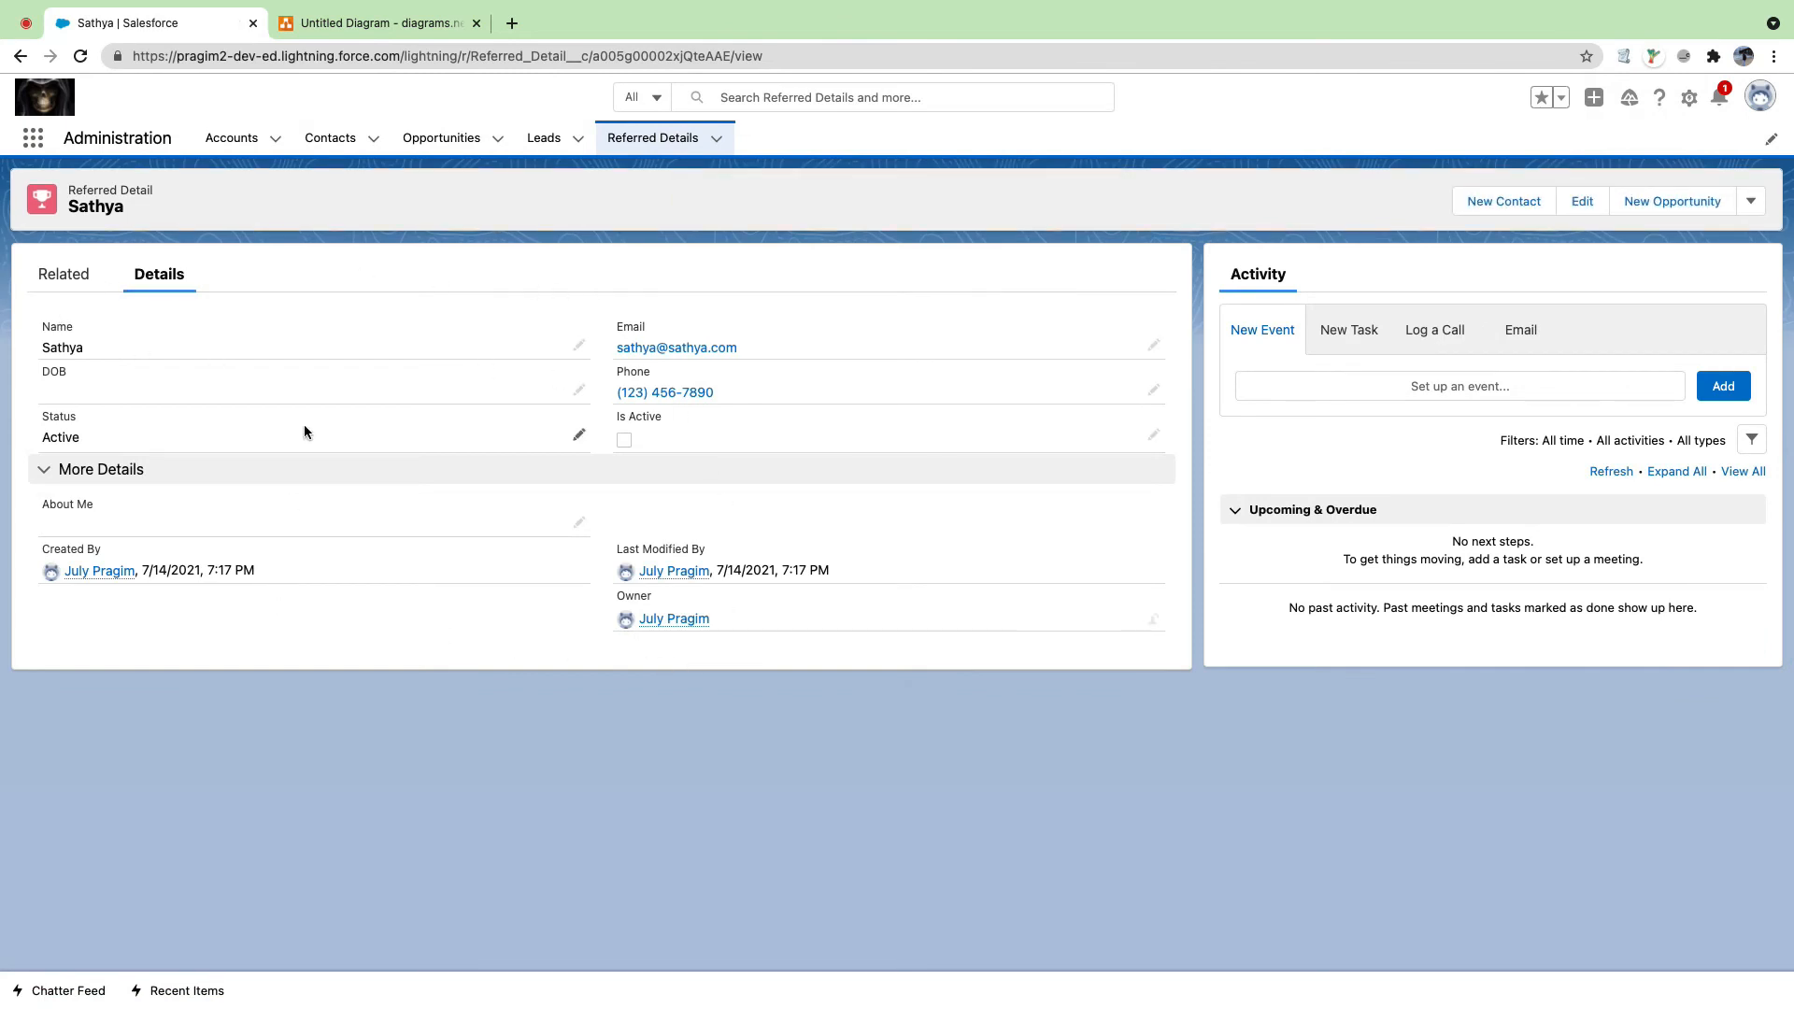
{"action": "left_click", "coordinate": [231, 137]}
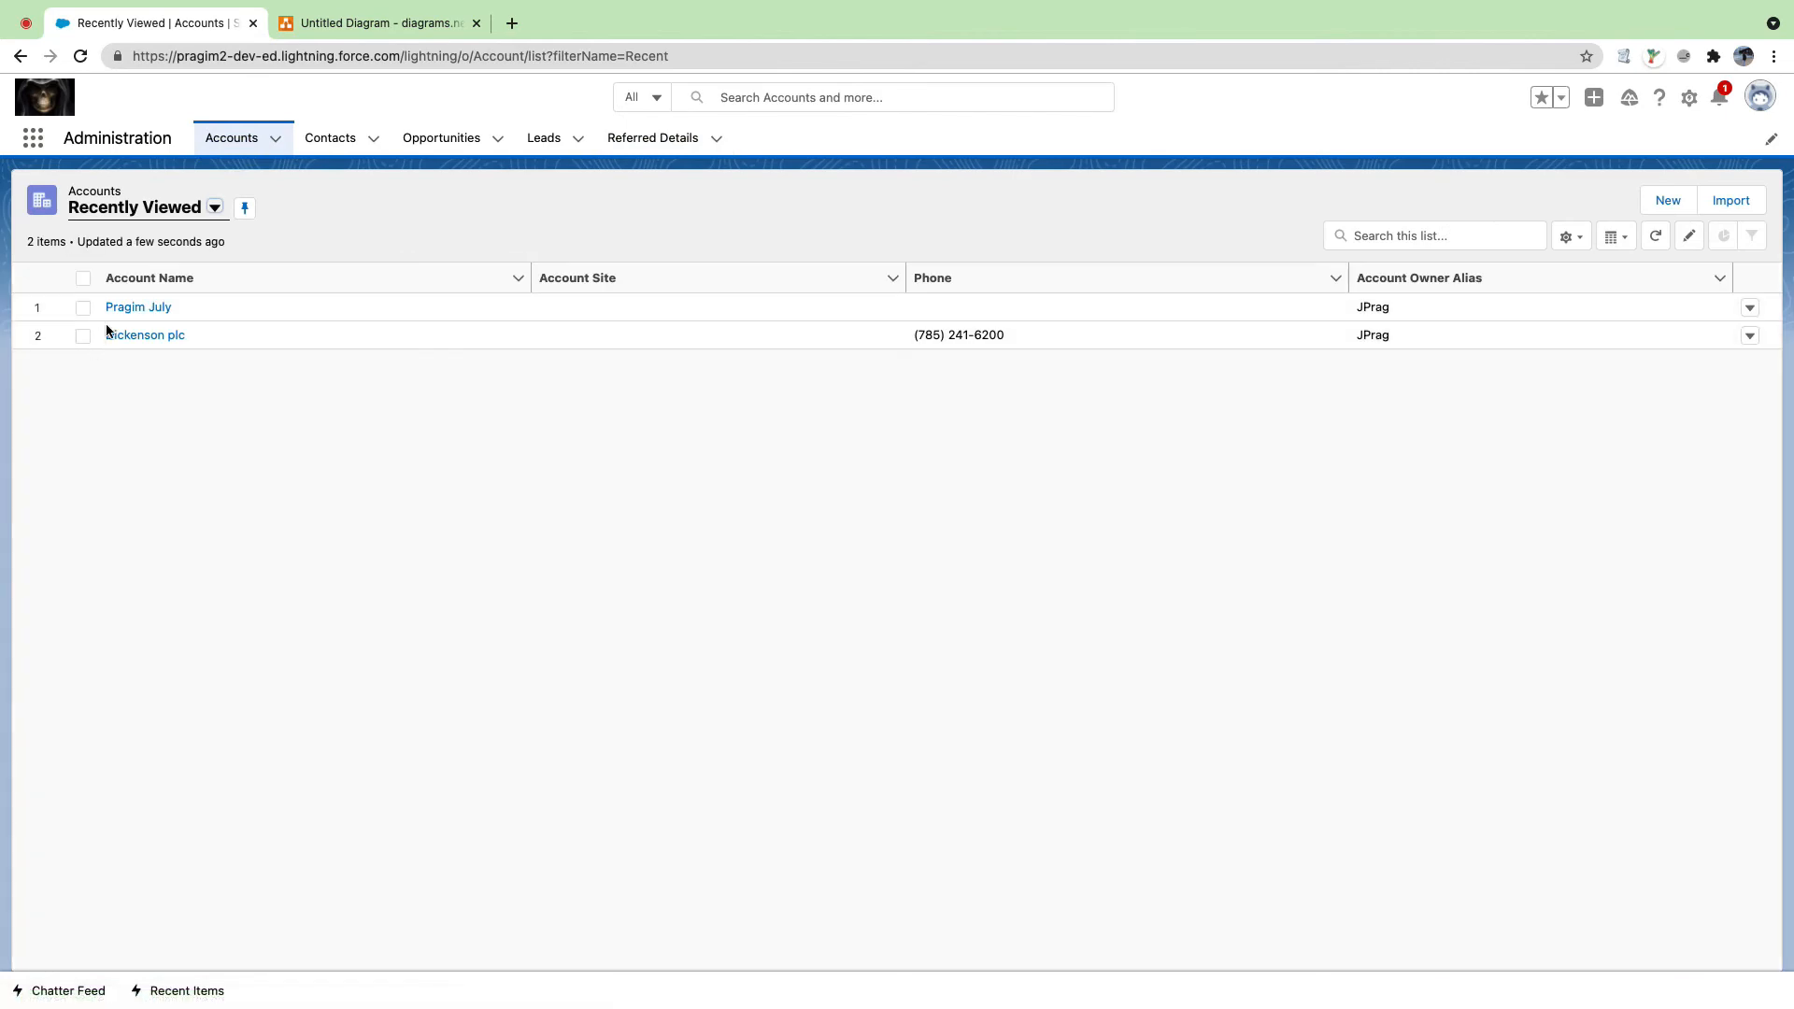
Step: Reload the Pragim July account, then open Account's Fields & Relationships in a new Setup tab
{"action": "left_click", "coordinate": [131, 310]}
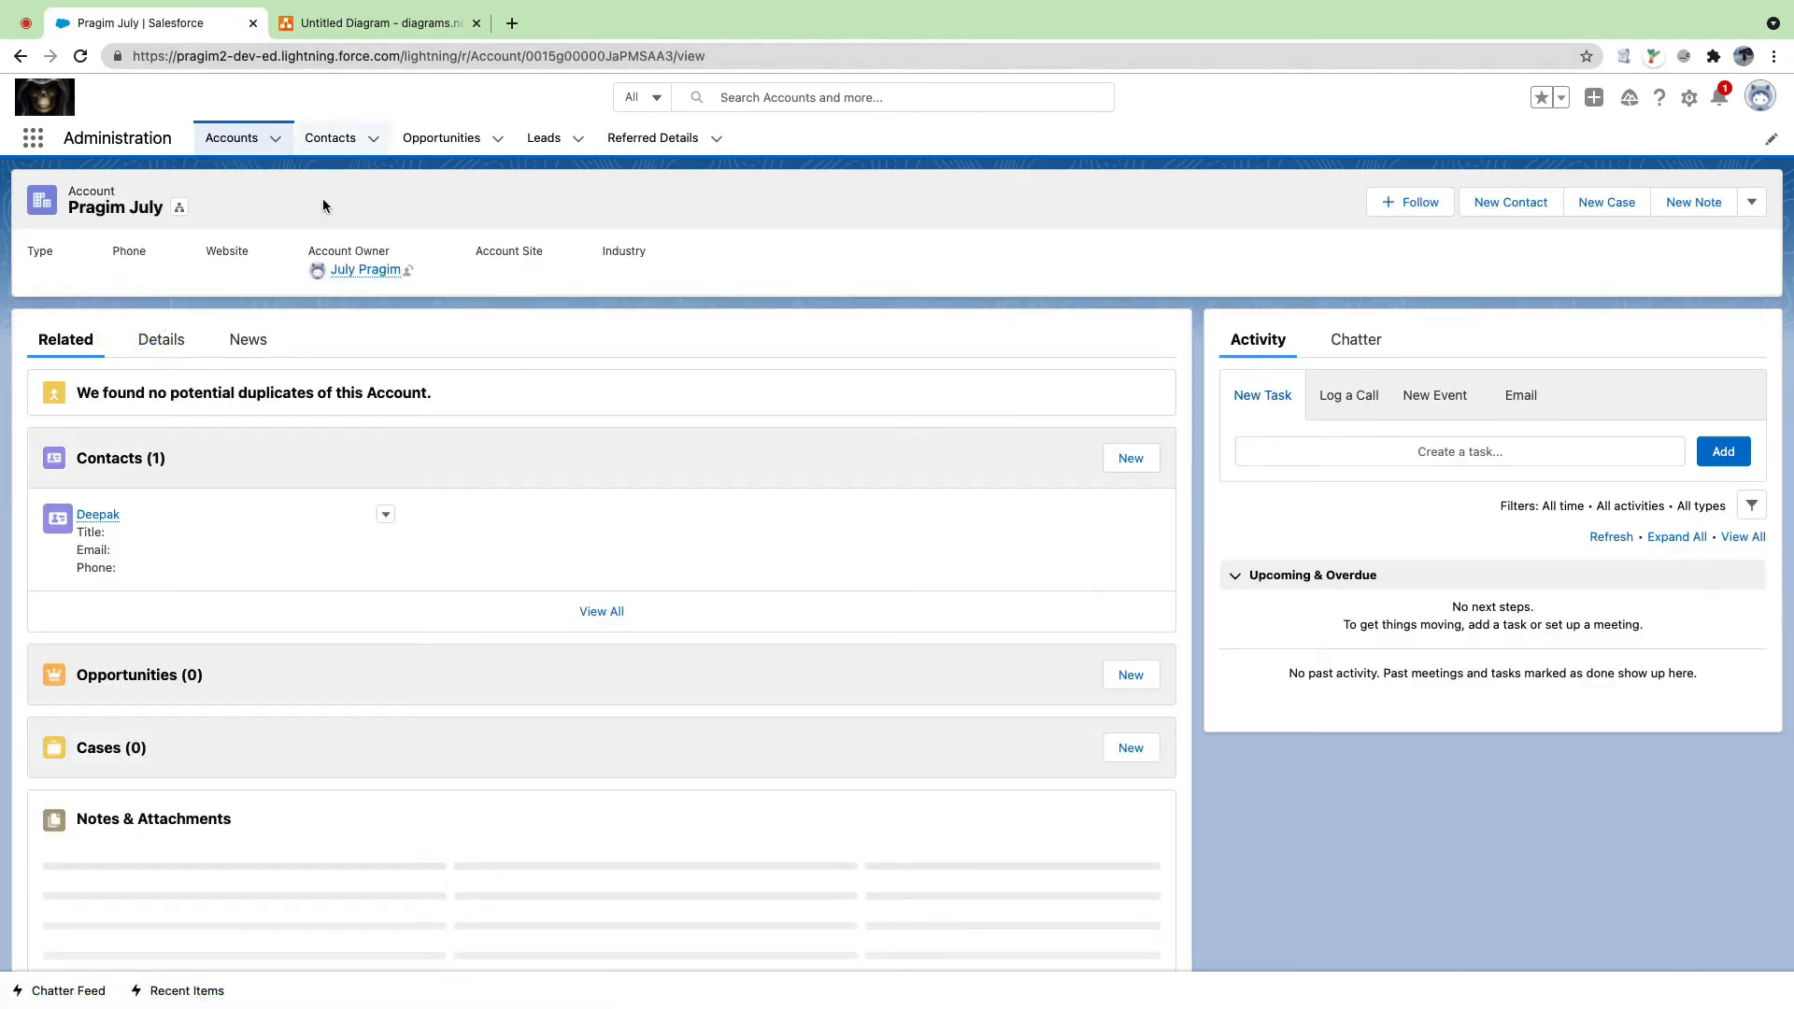
{"action": "left_click", "coordinate": [653, 138]}
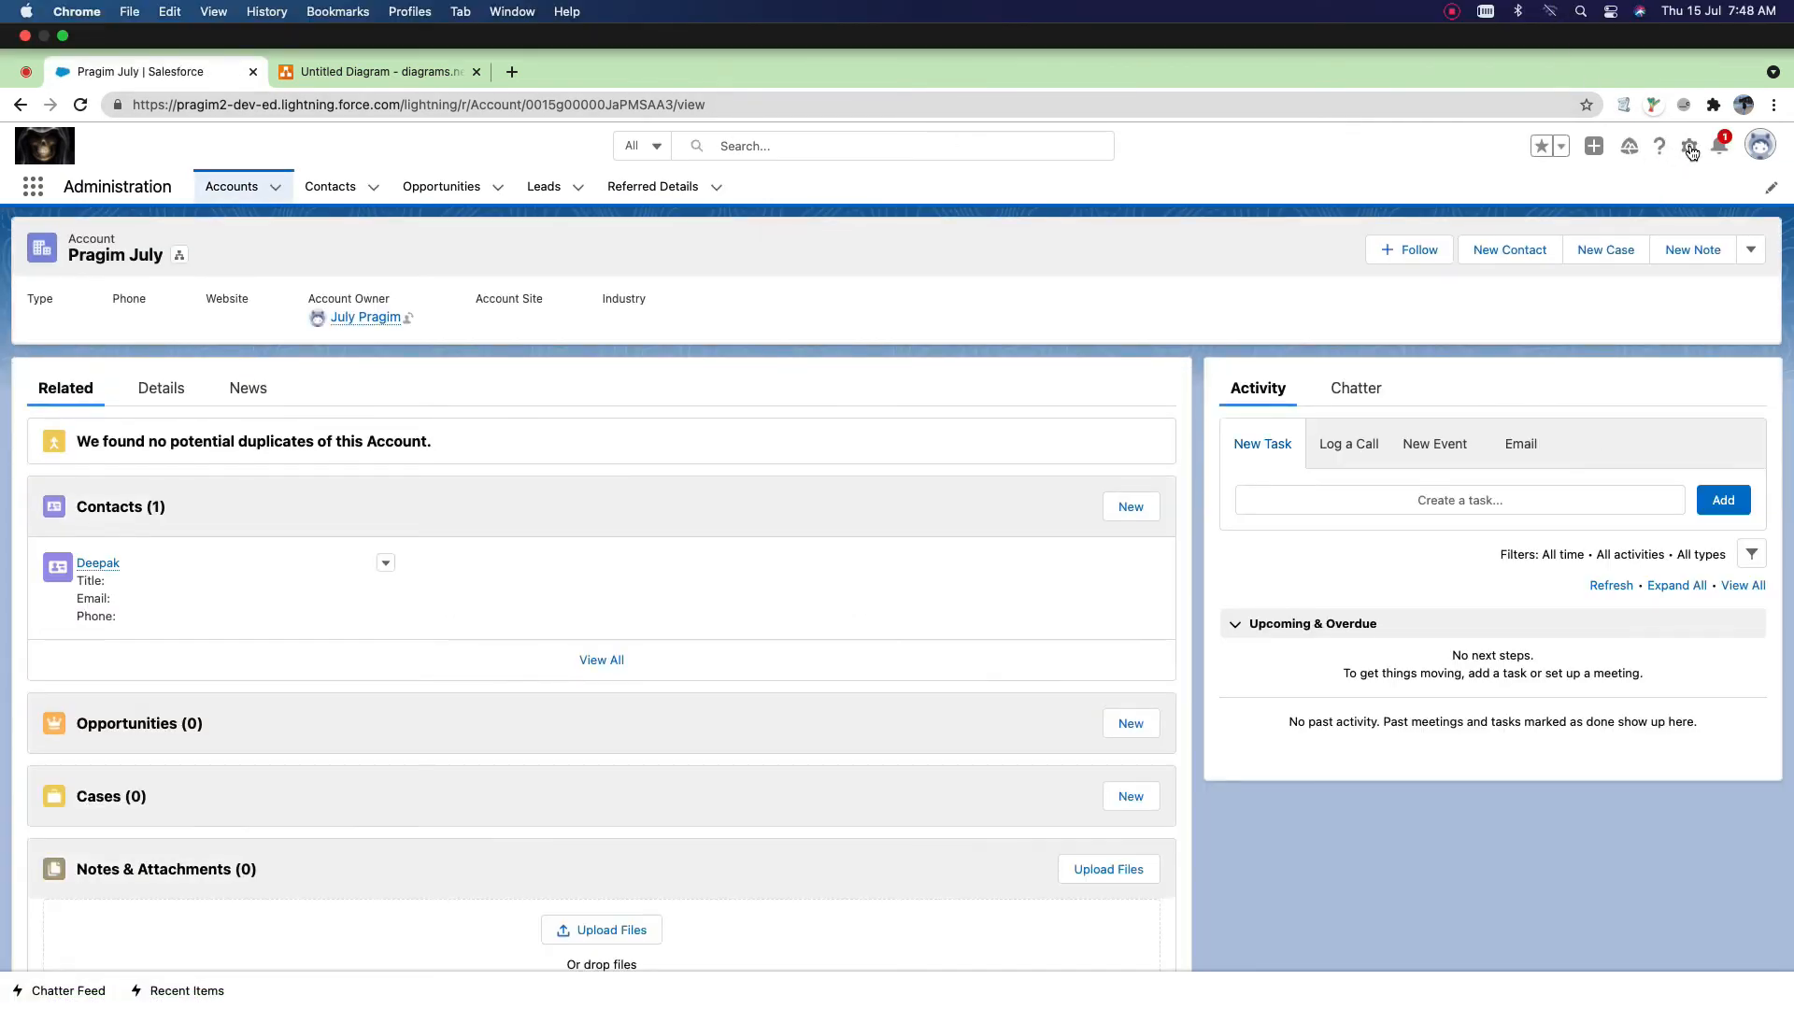
{"action": "left_click", "coordinate": [1688, 147]}
{"action": "left_click", "coordinate": [1617, 148]}
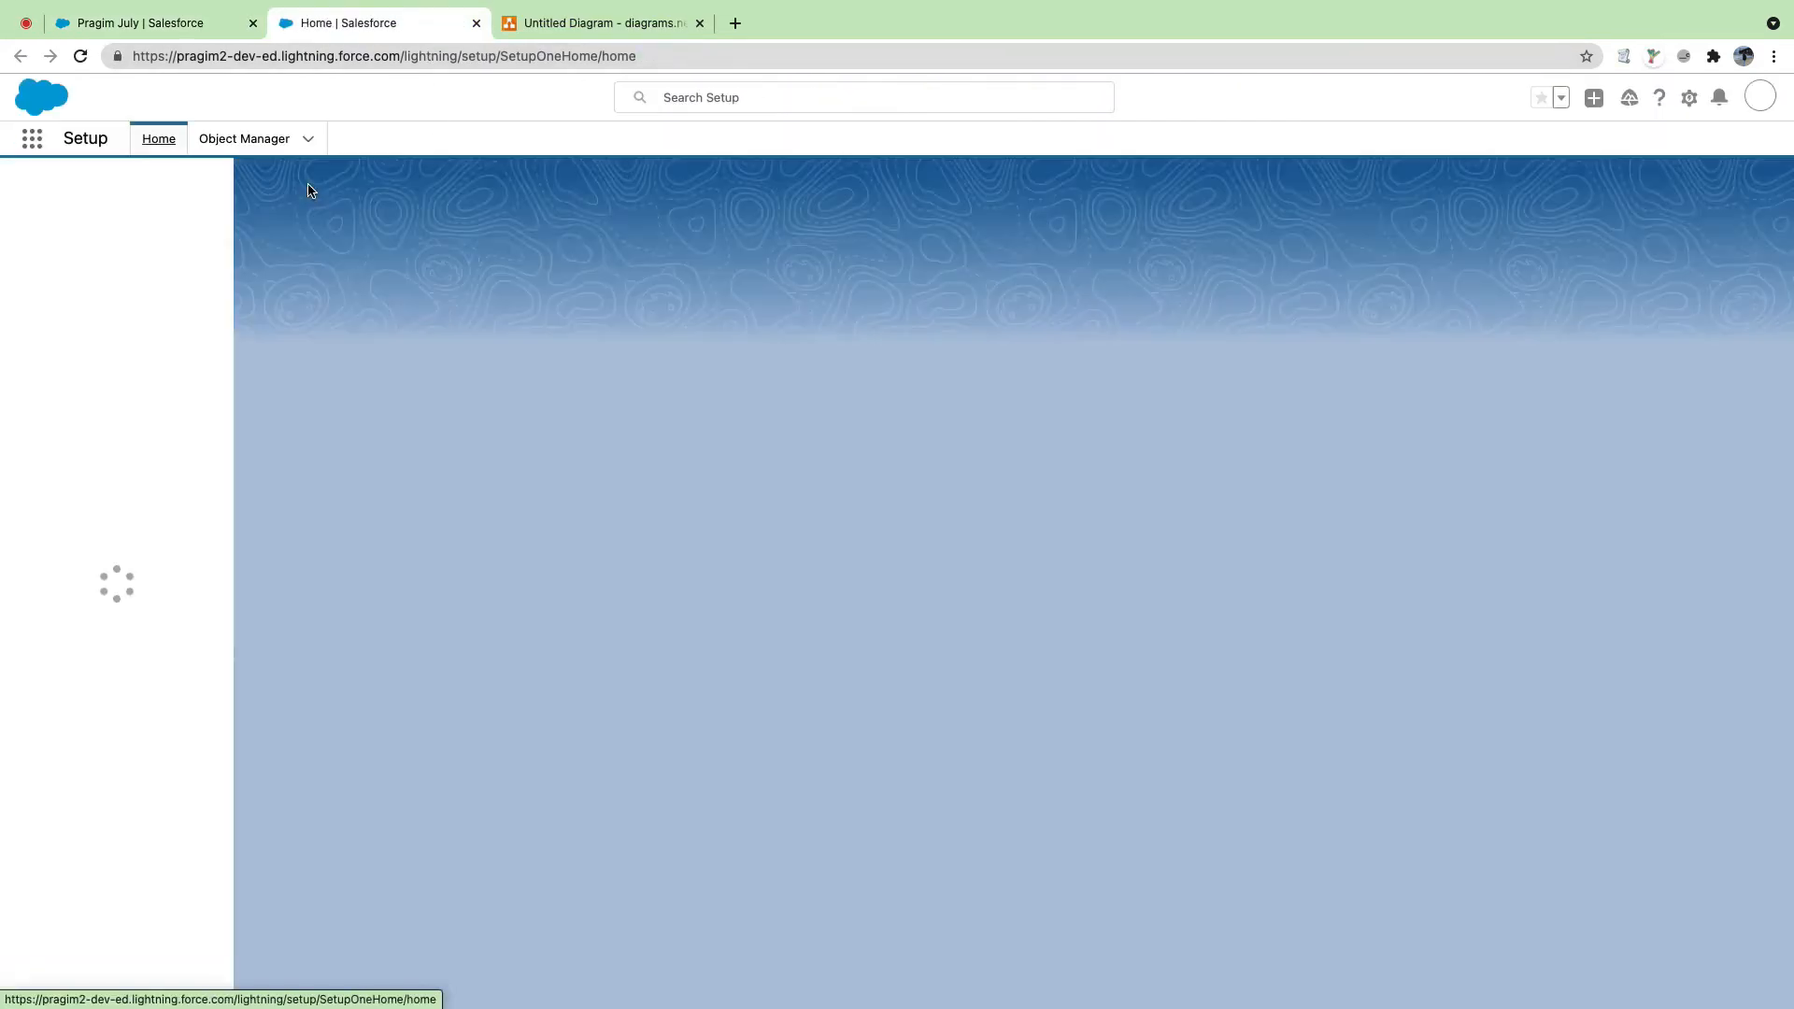
{"action": "left_click", "coordinate": [233, 150]}
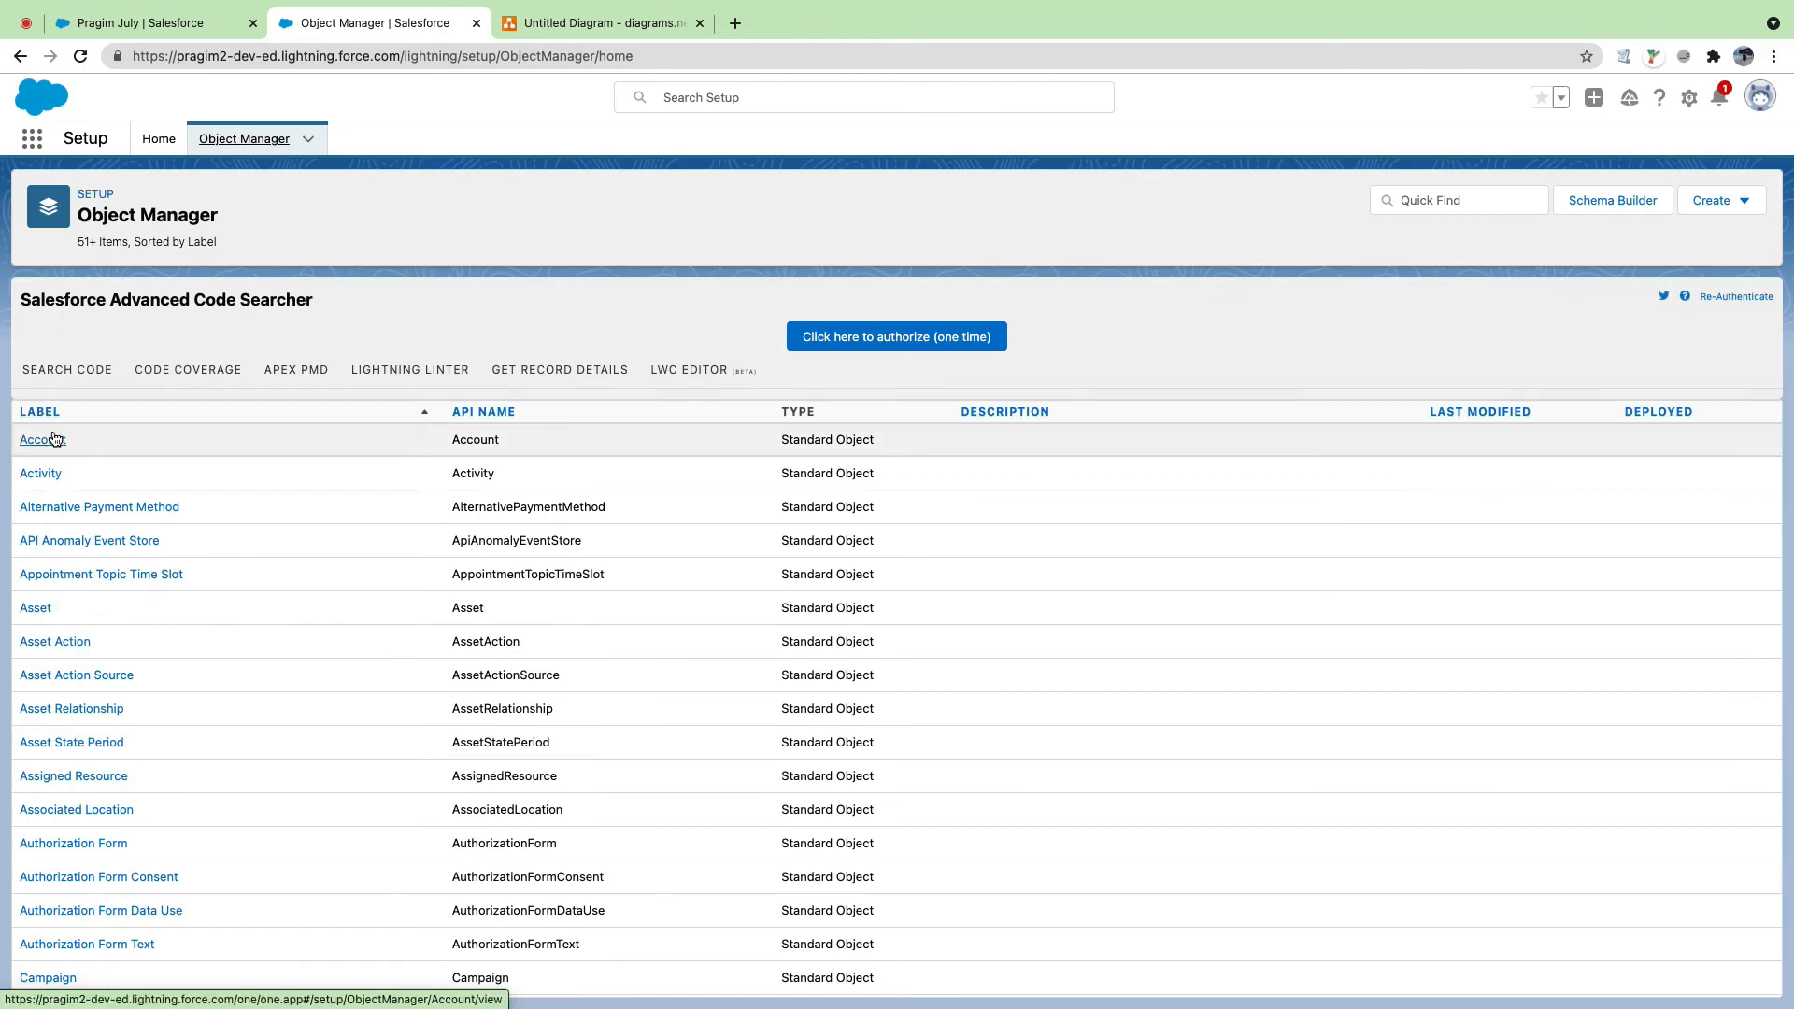
{"action": "left_click", "coordinate": [45, 437]}
{"action": "left_click", "coordinate": [125, 327]}
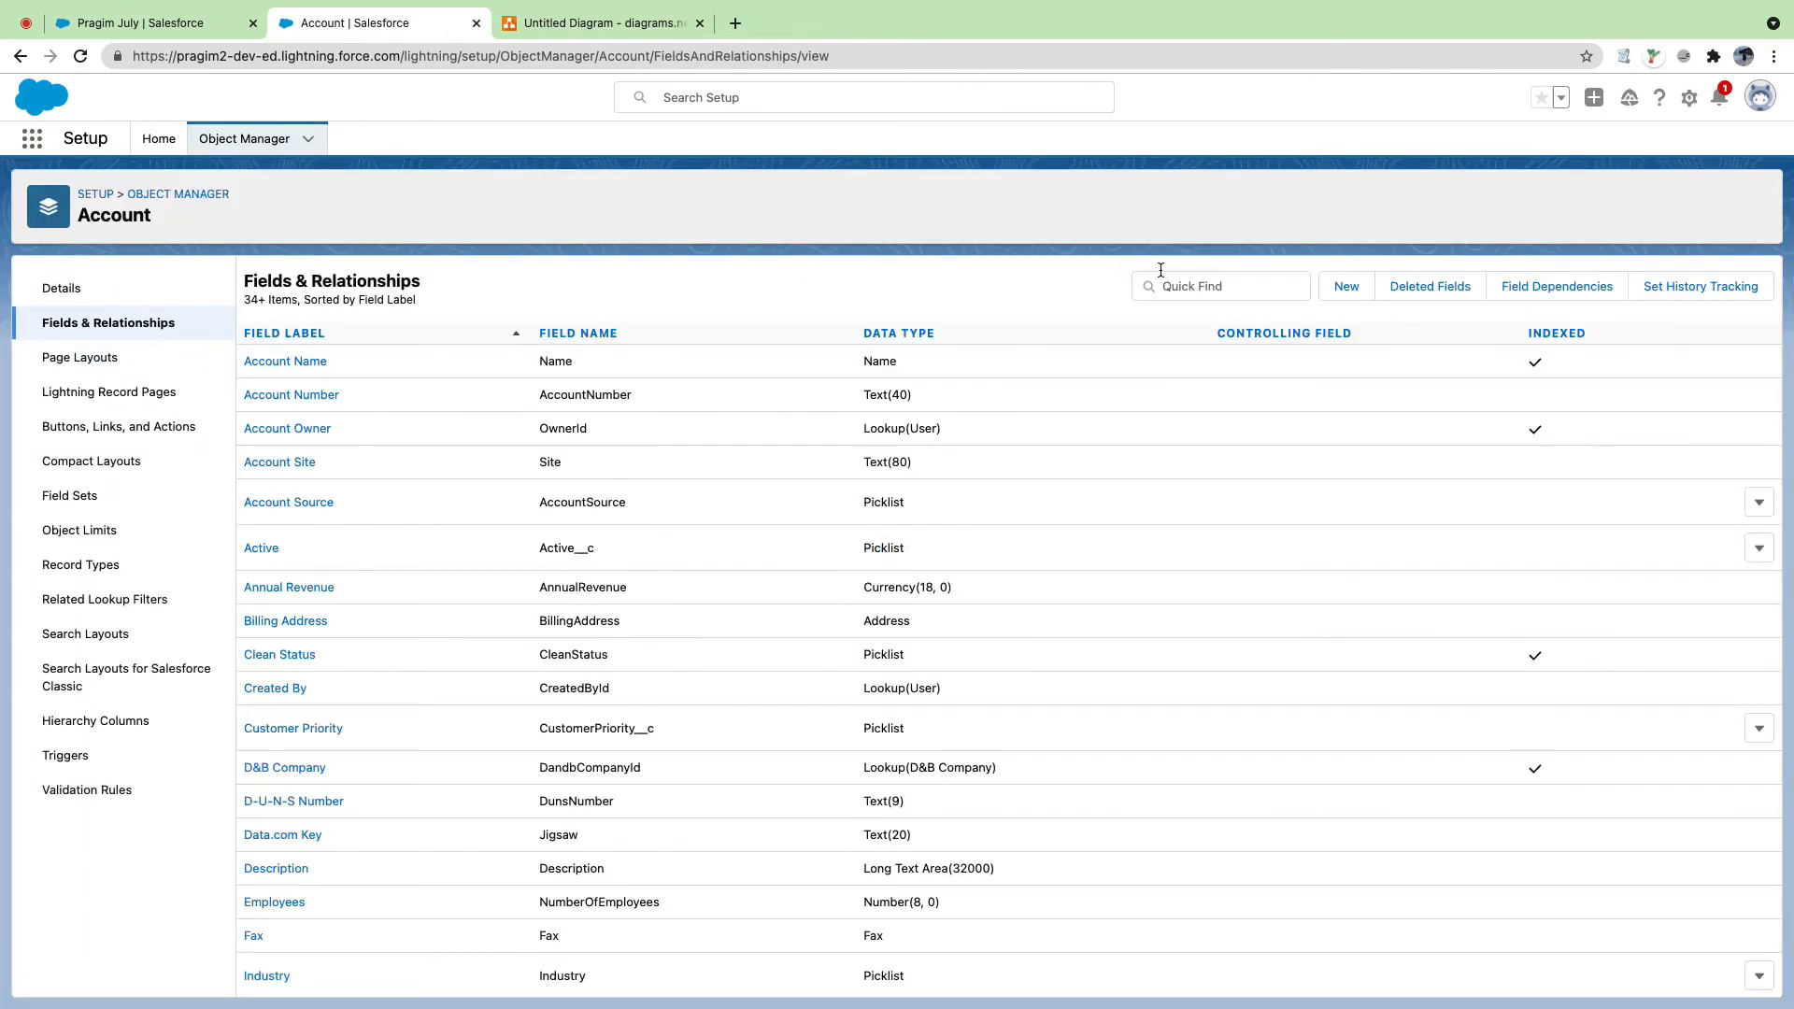
Step: Filter the Account fields by 're' and delete the Reffered By field
{"action": "left_click", "coordinate": [1160, 280]}
{"action": "type", "text": "re"}
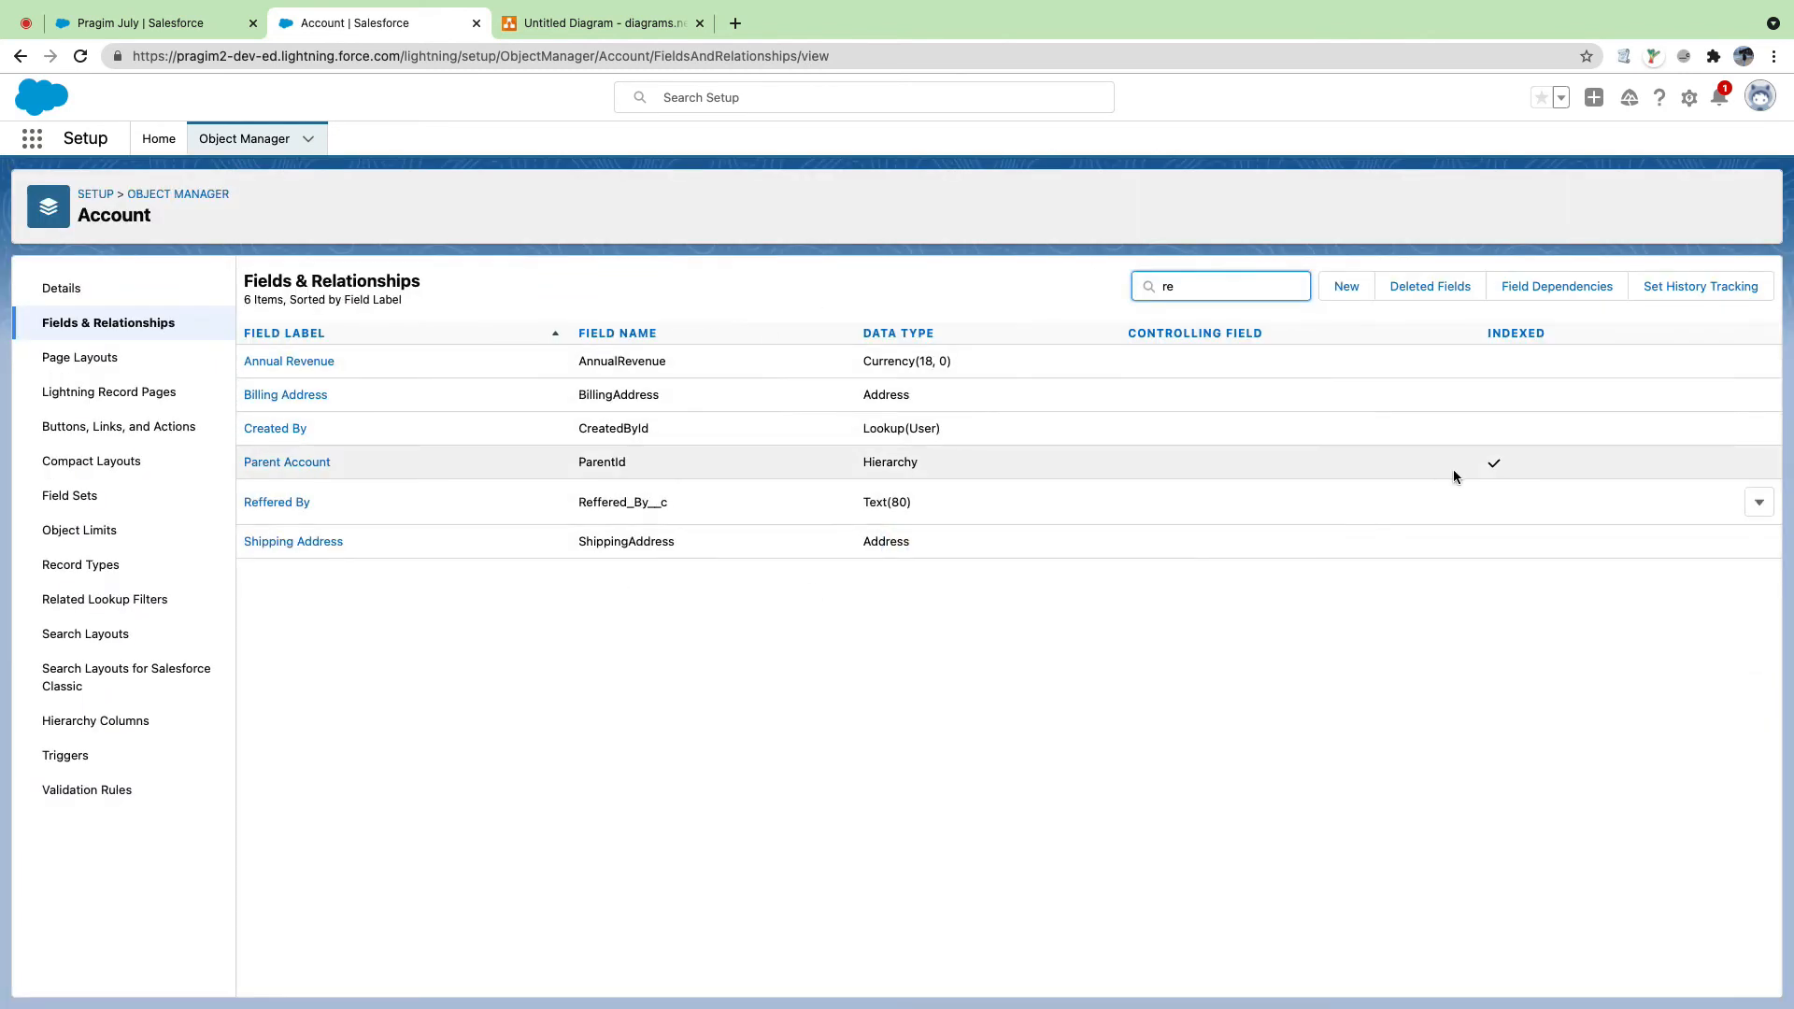
{"action": "left_click", "coordinate": [1761, 505]}
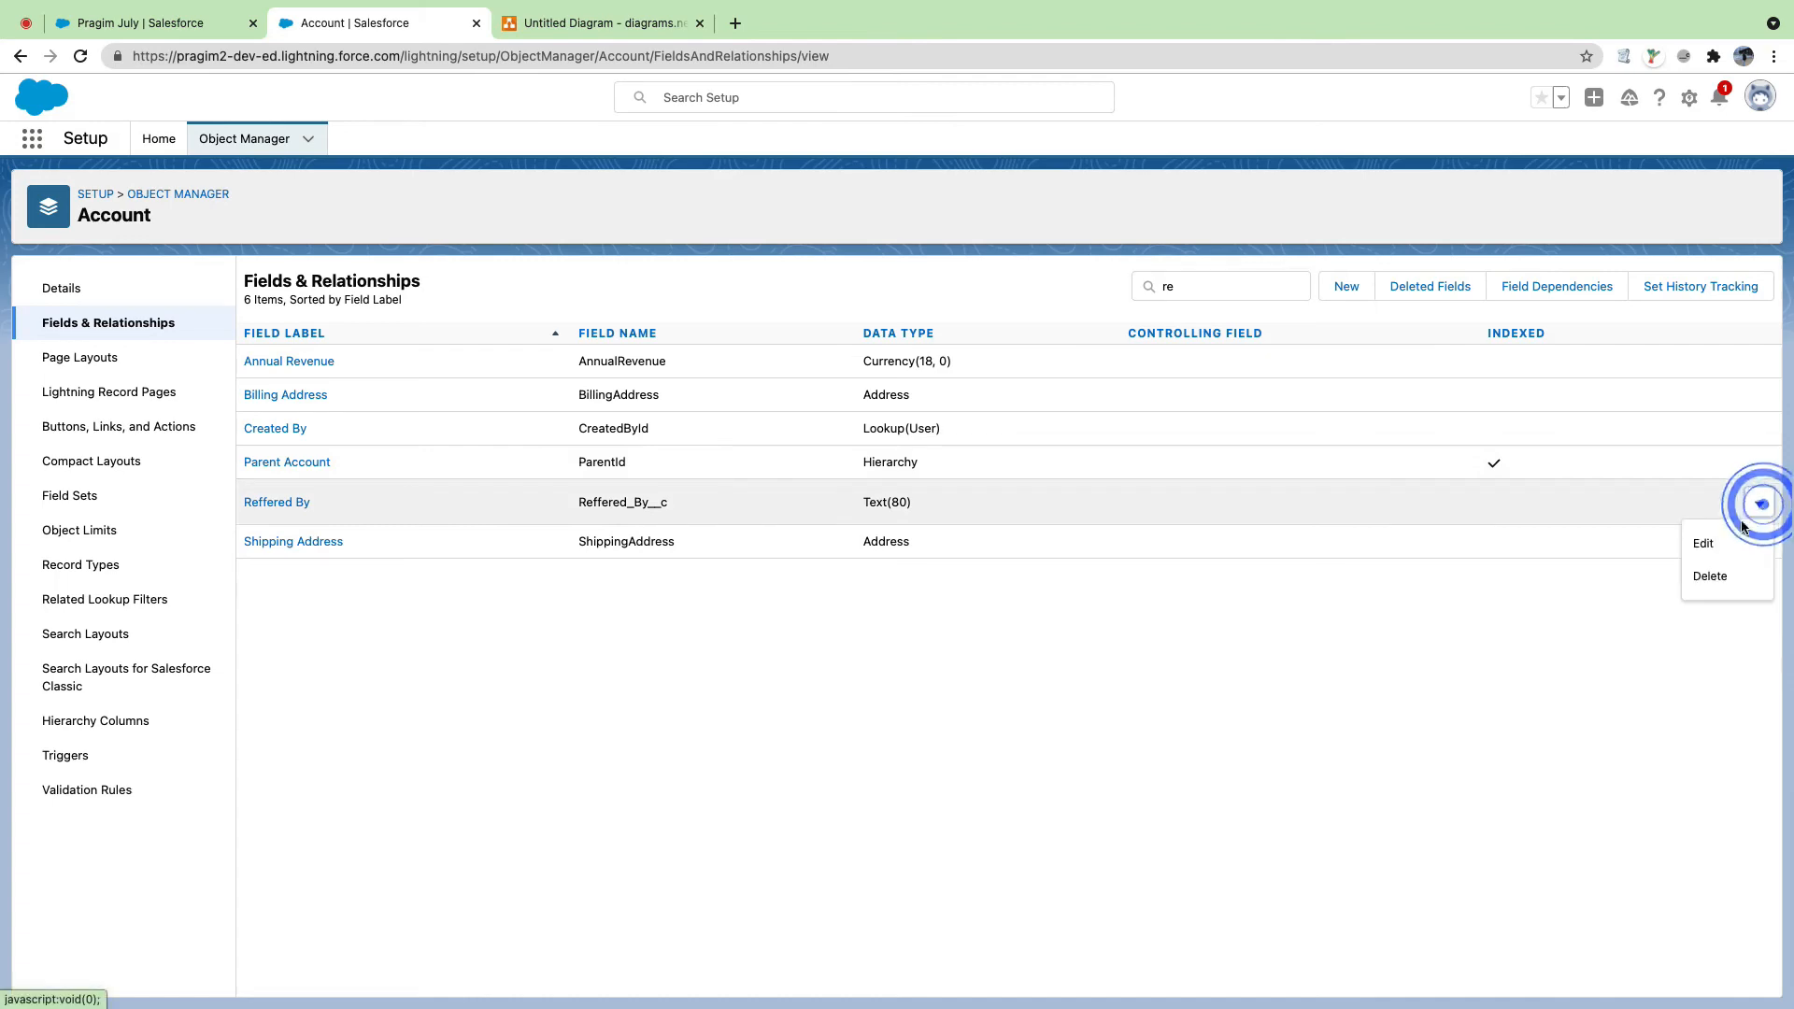
{"action": "left_click", "coordinate": [1710, 573]}
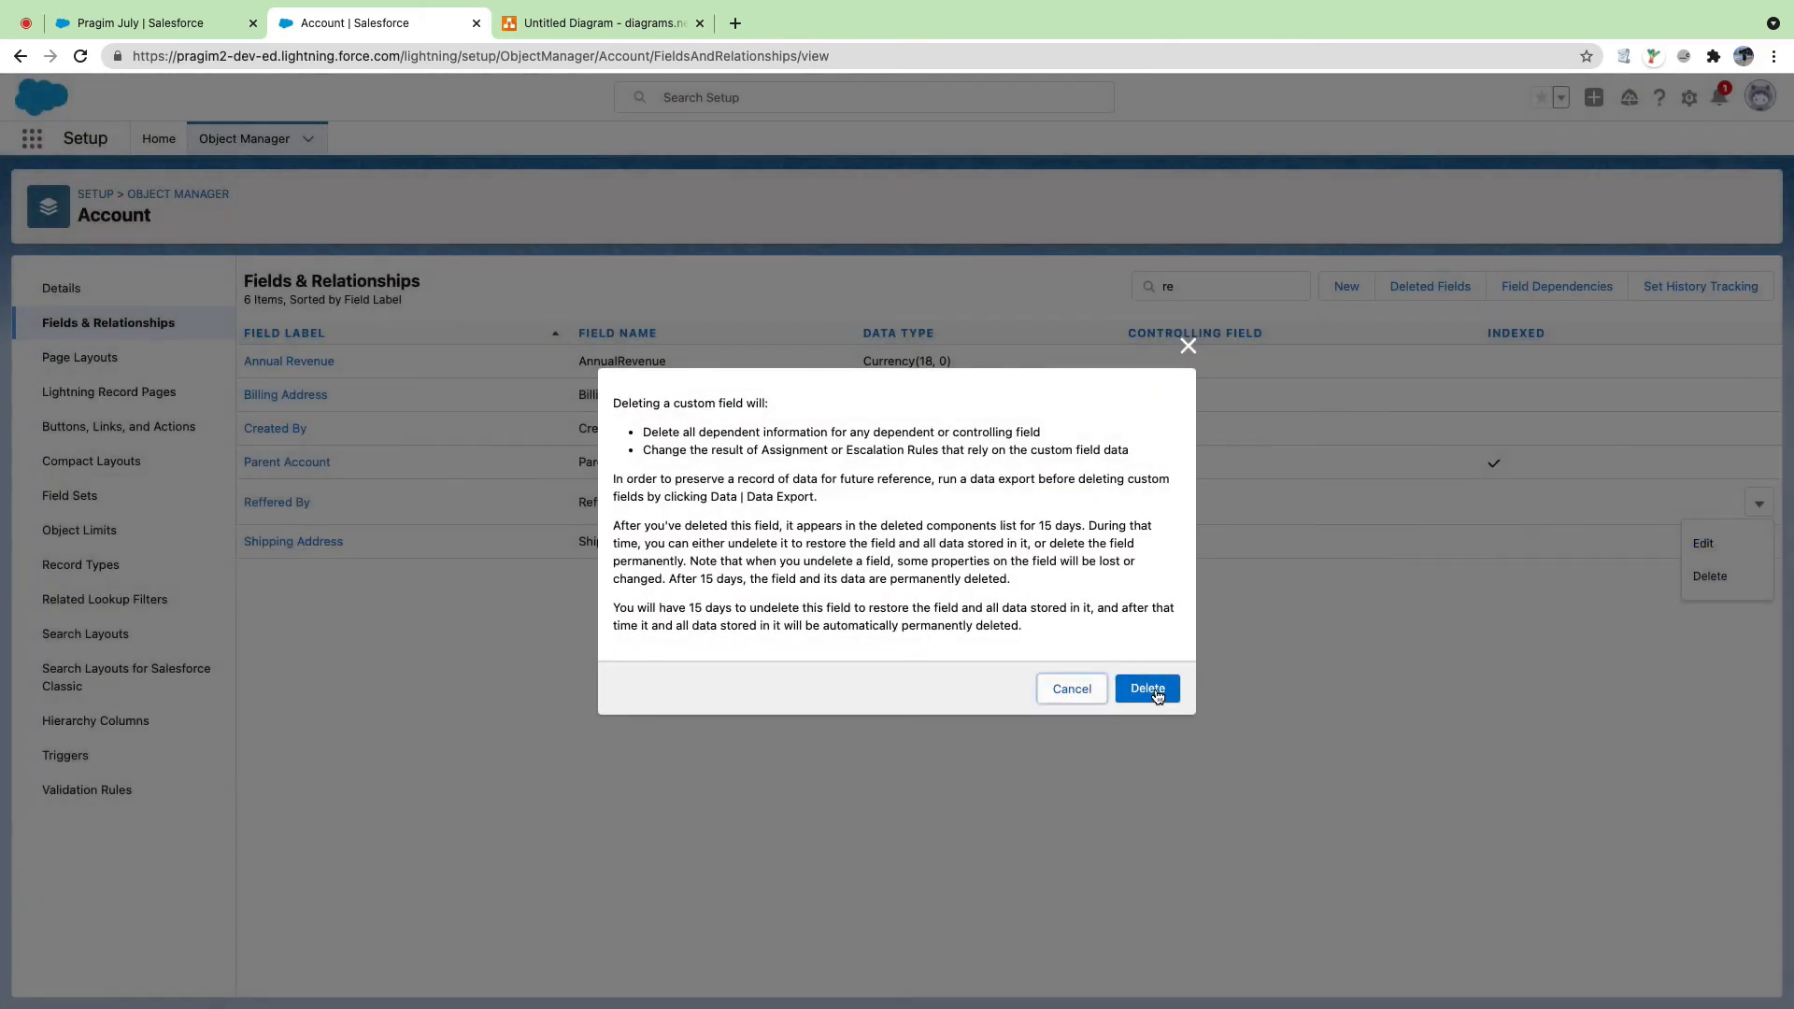
{"action": "left_click", "coordinate": [1155, 692]}
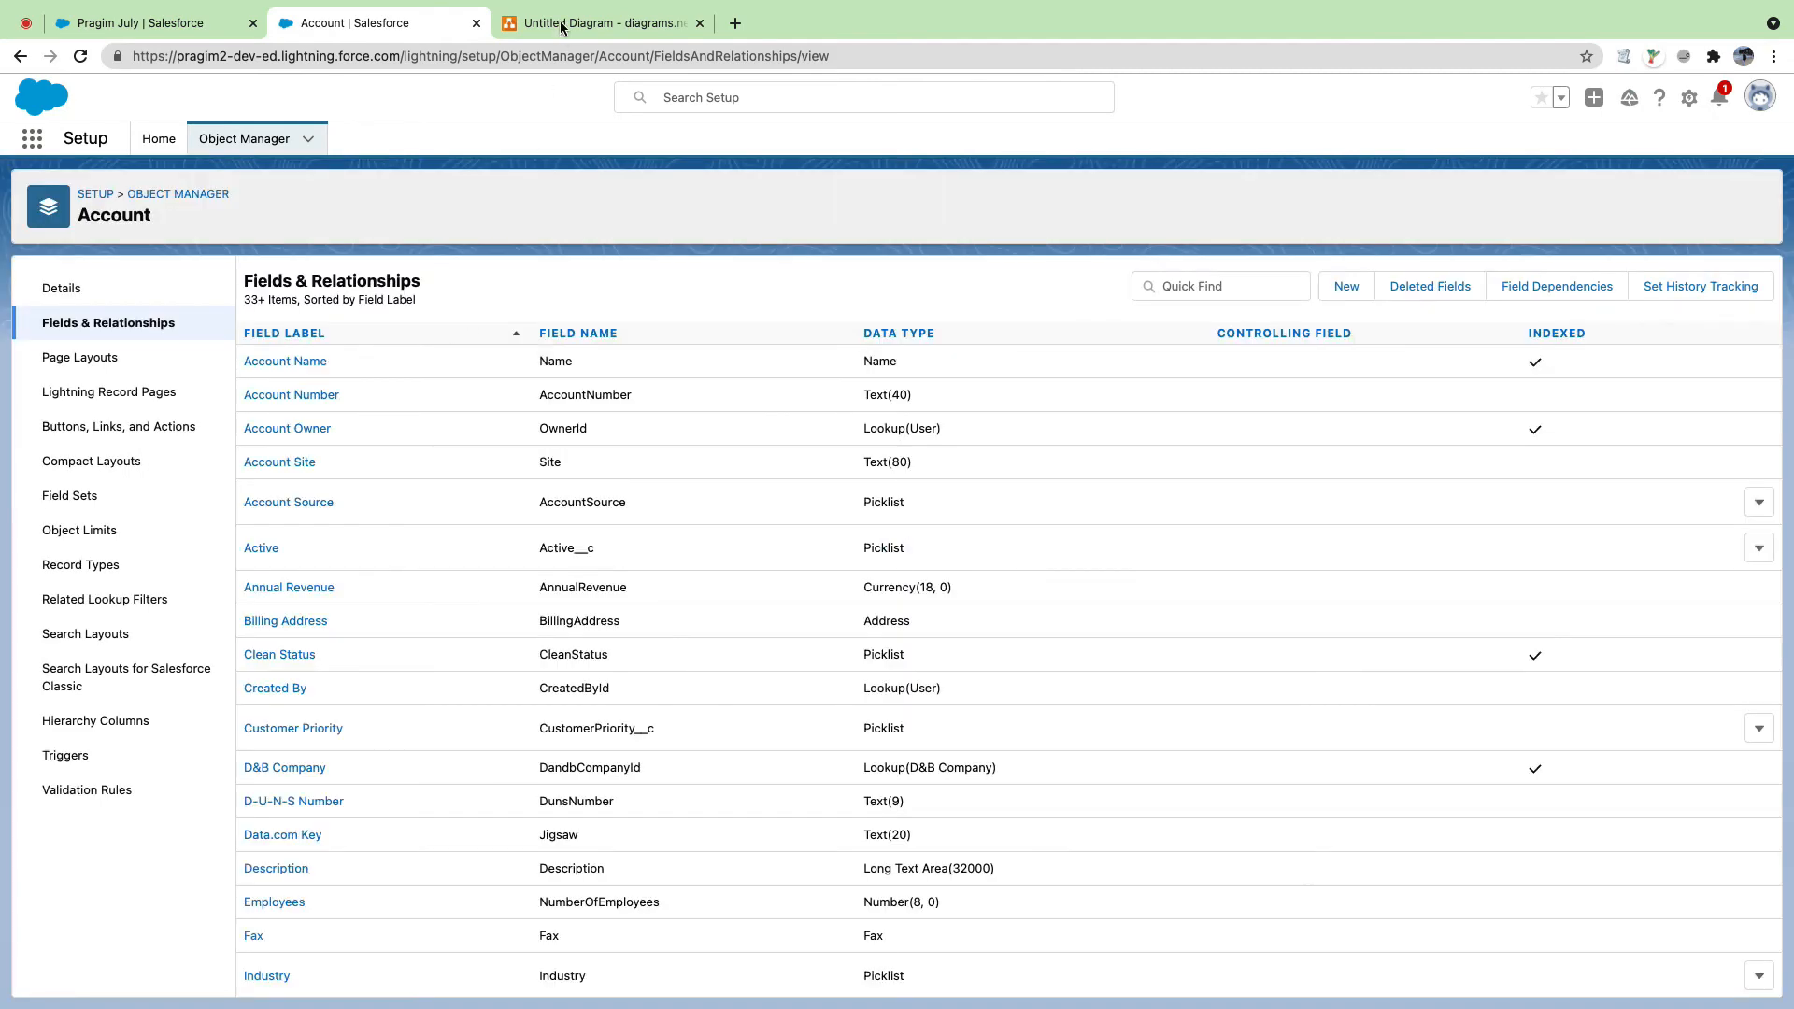
{"action": "left_click", "coordinate": [192, 27]}
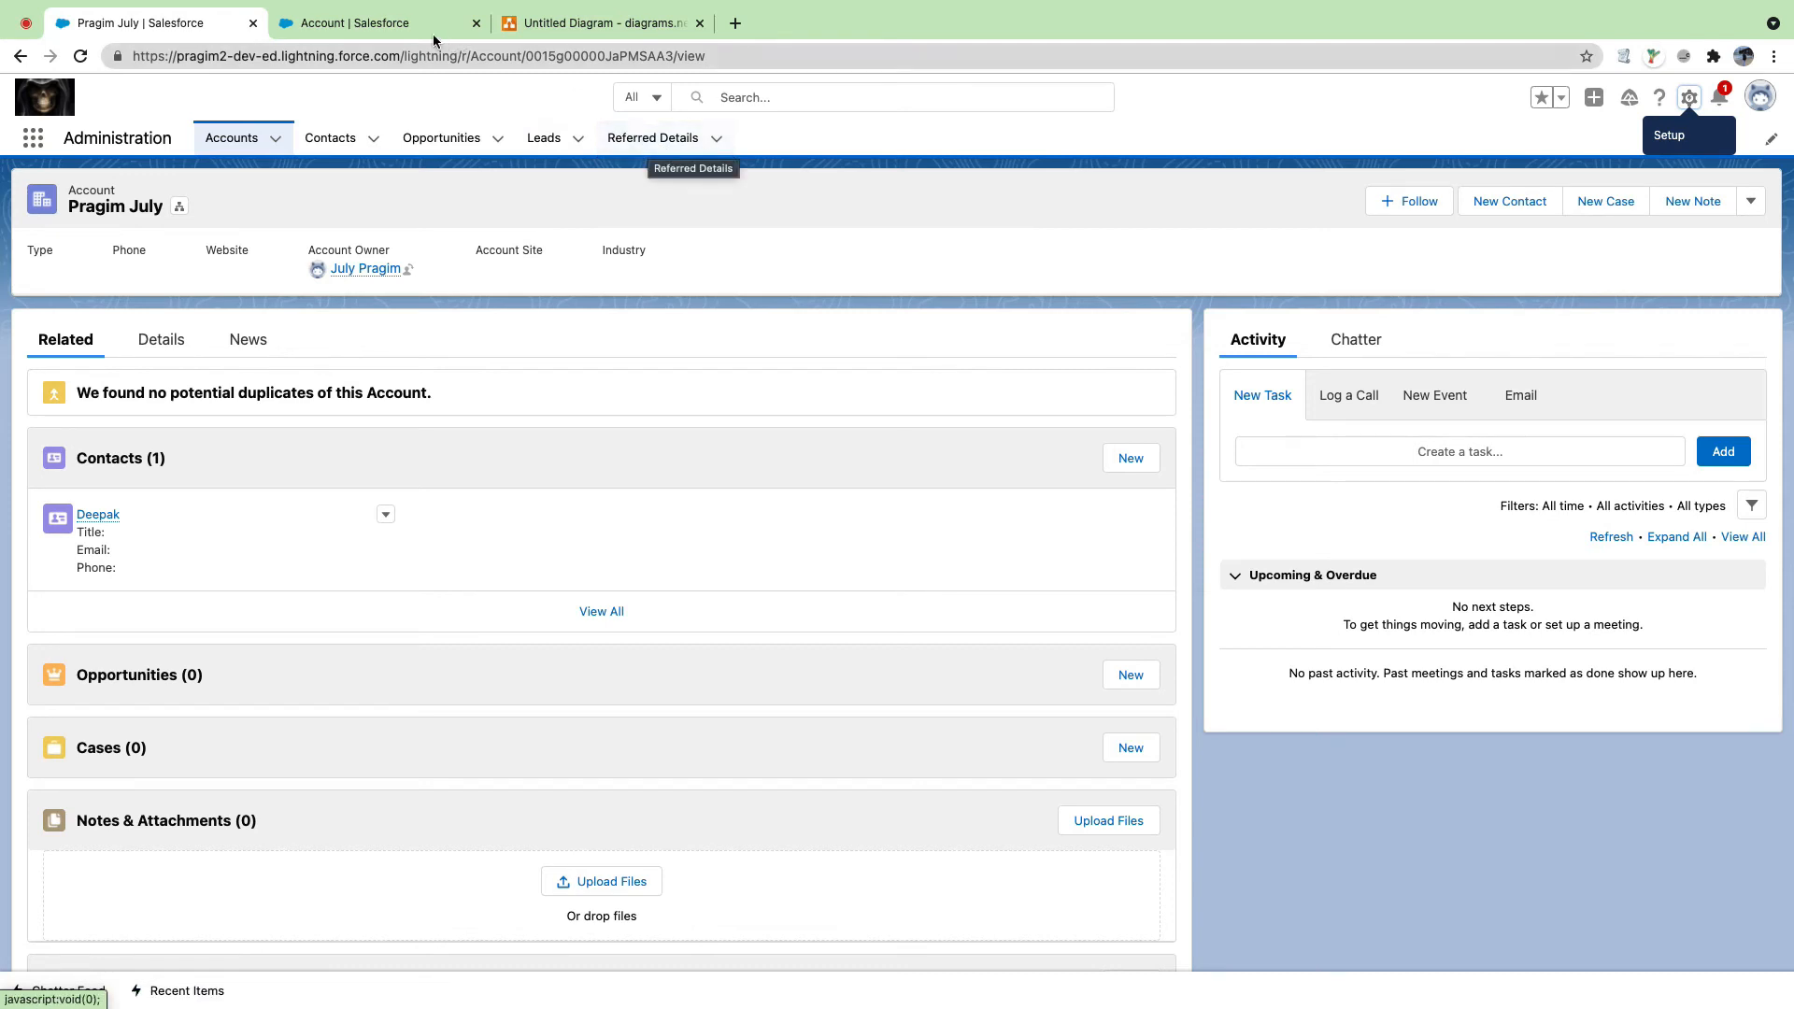
{"action": "left_click", "coordinate": [367, 27]}
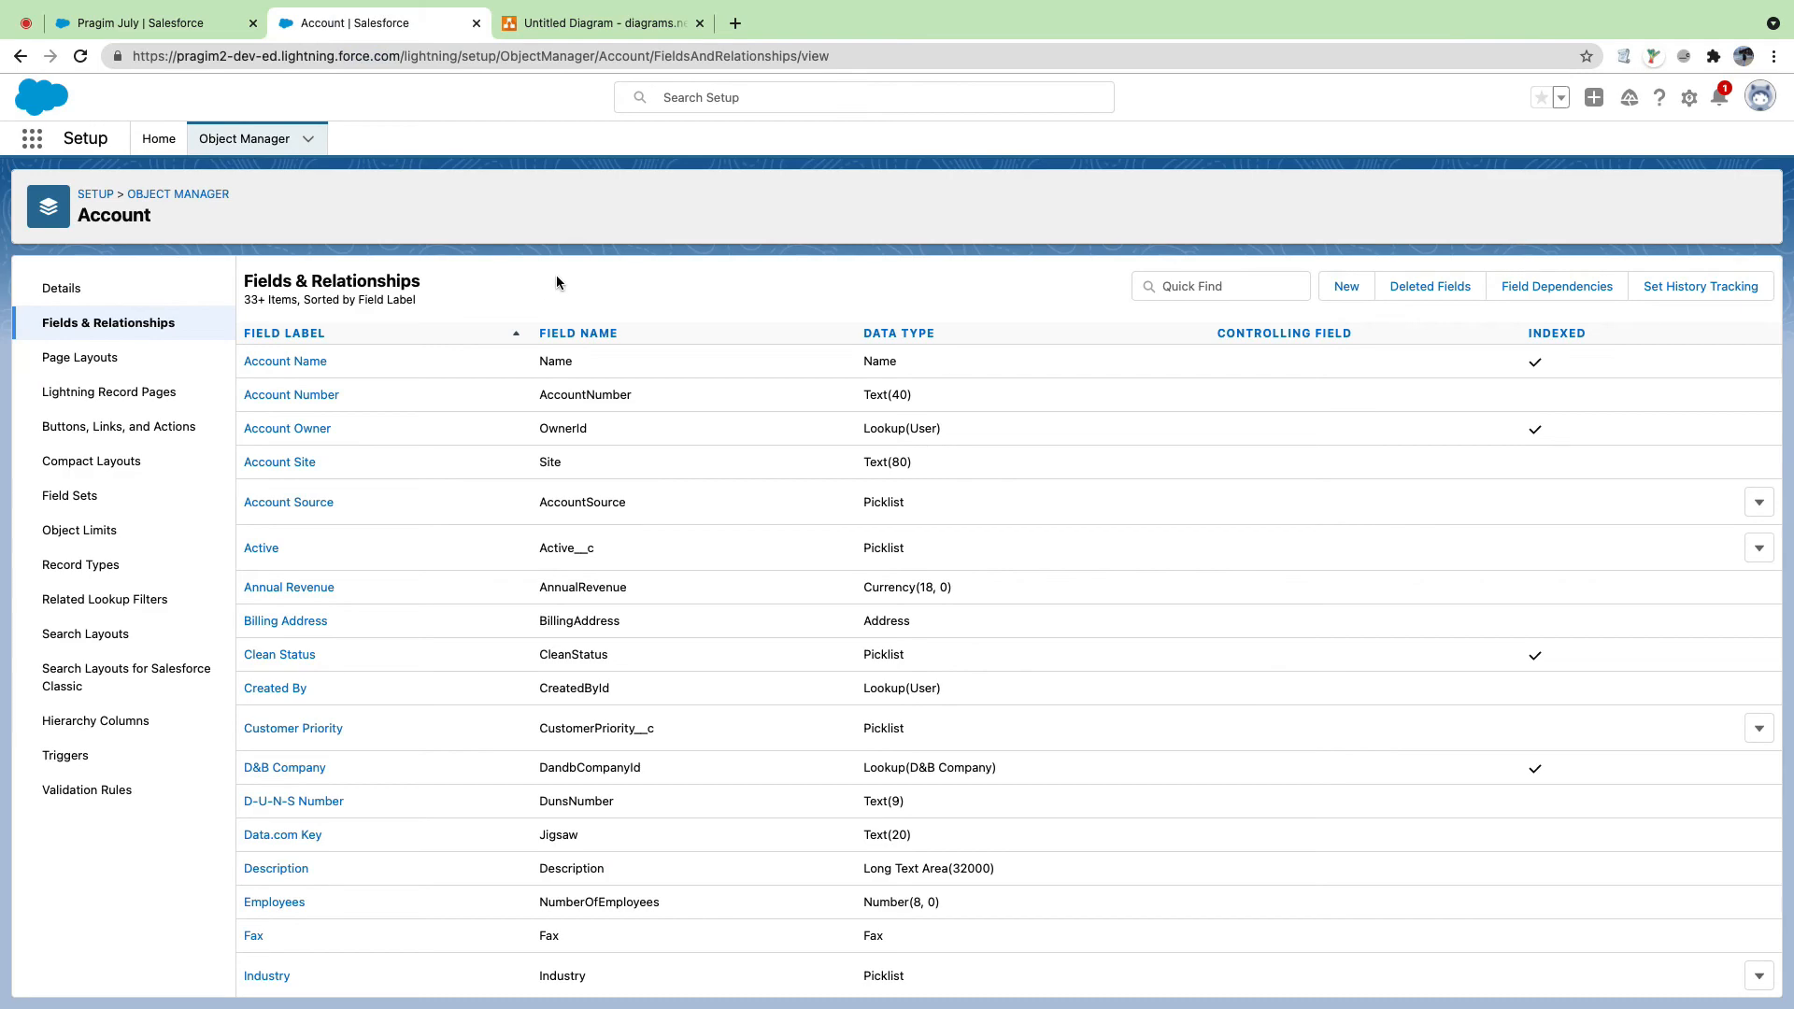
Step: Start a new Account field as a Lookup Relationship related to Referred Detail
{"action": "left_click", "coordinate": [1346, 291]}
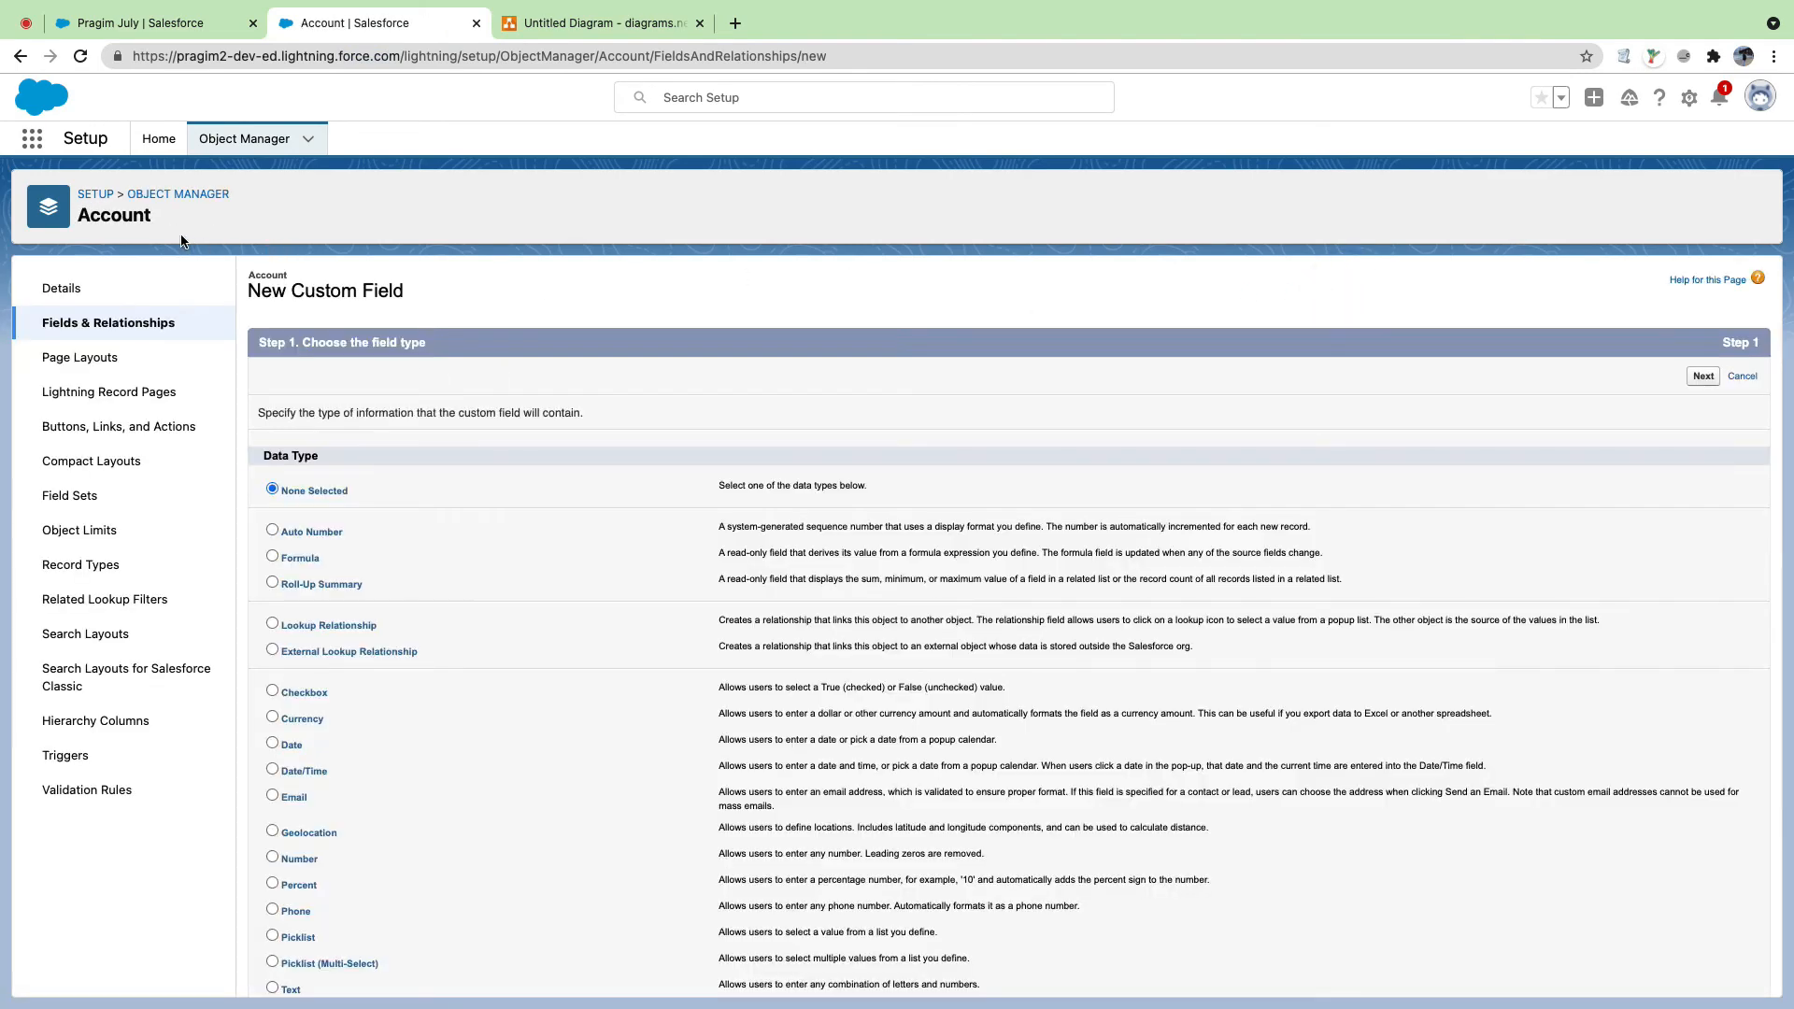
{"action": "scroll", "coordinate": [329, 420], "scroll_direction": "down", "scroll_amount": 2}
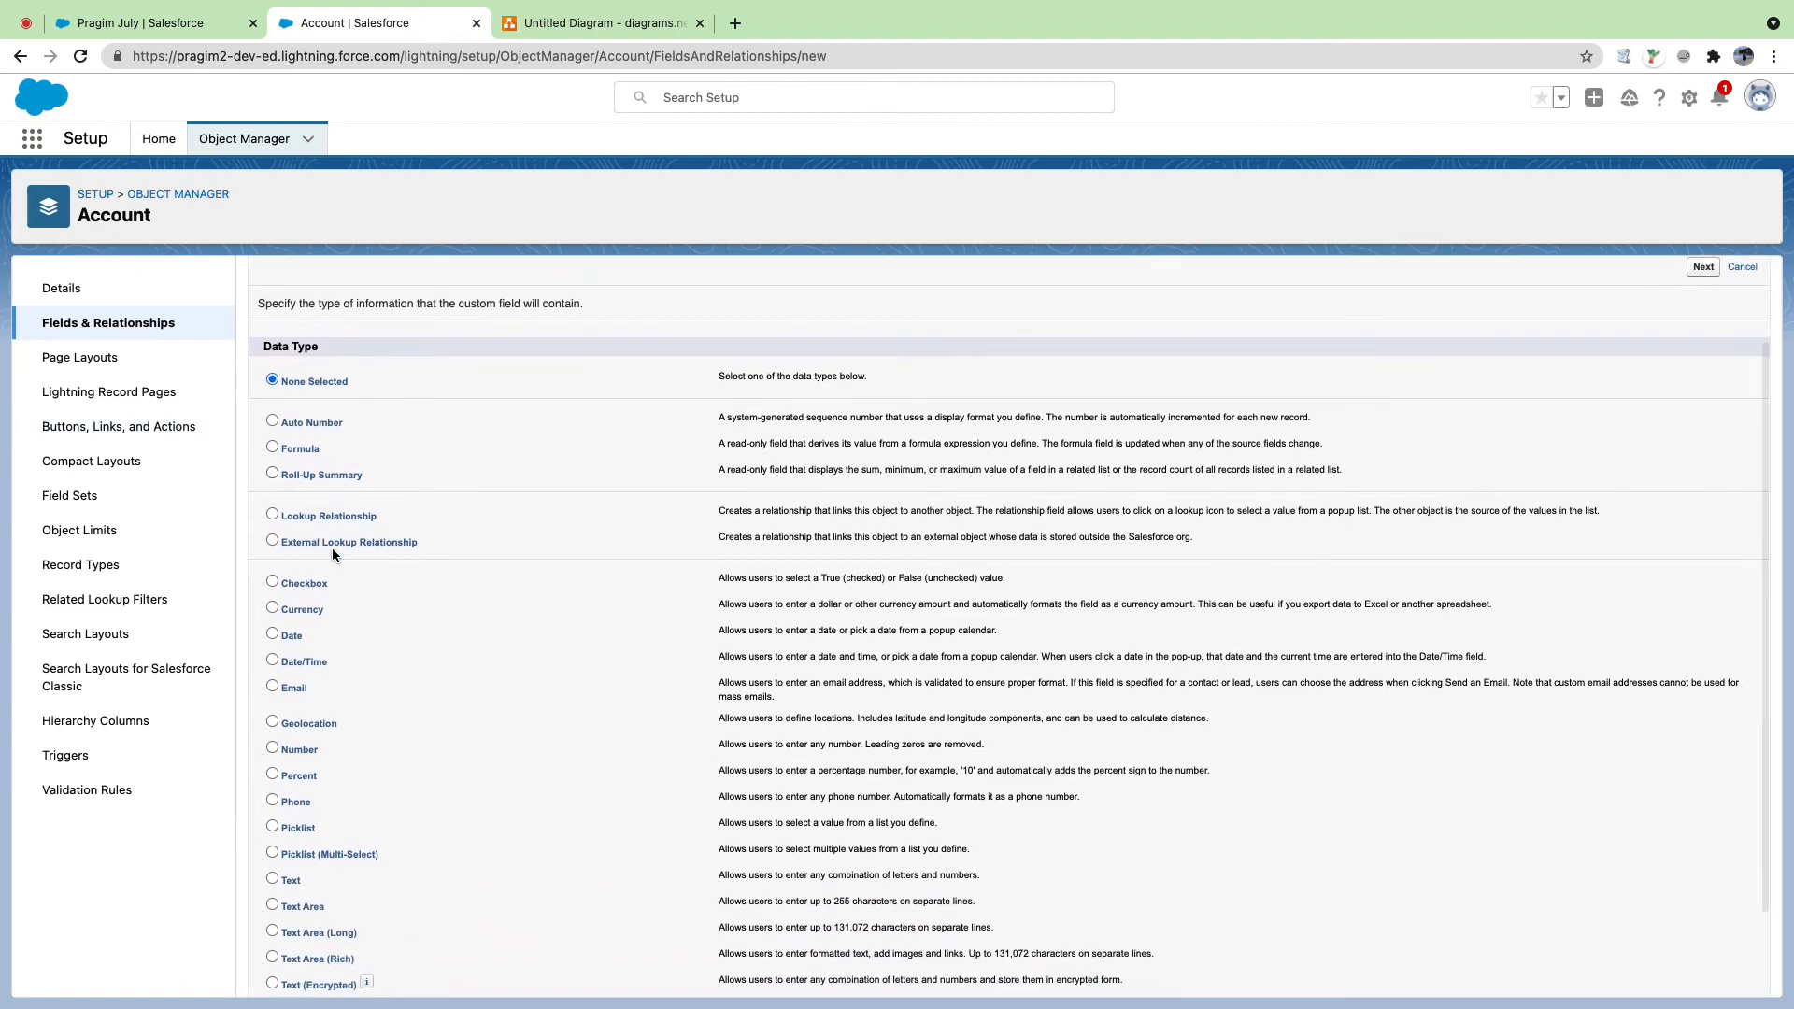
{"action": "left_click", "coordinate": [272, 514]}
{"action": "left_click_drag", "start_coordinate": [277, 514], "coordinate": [373, 516]}
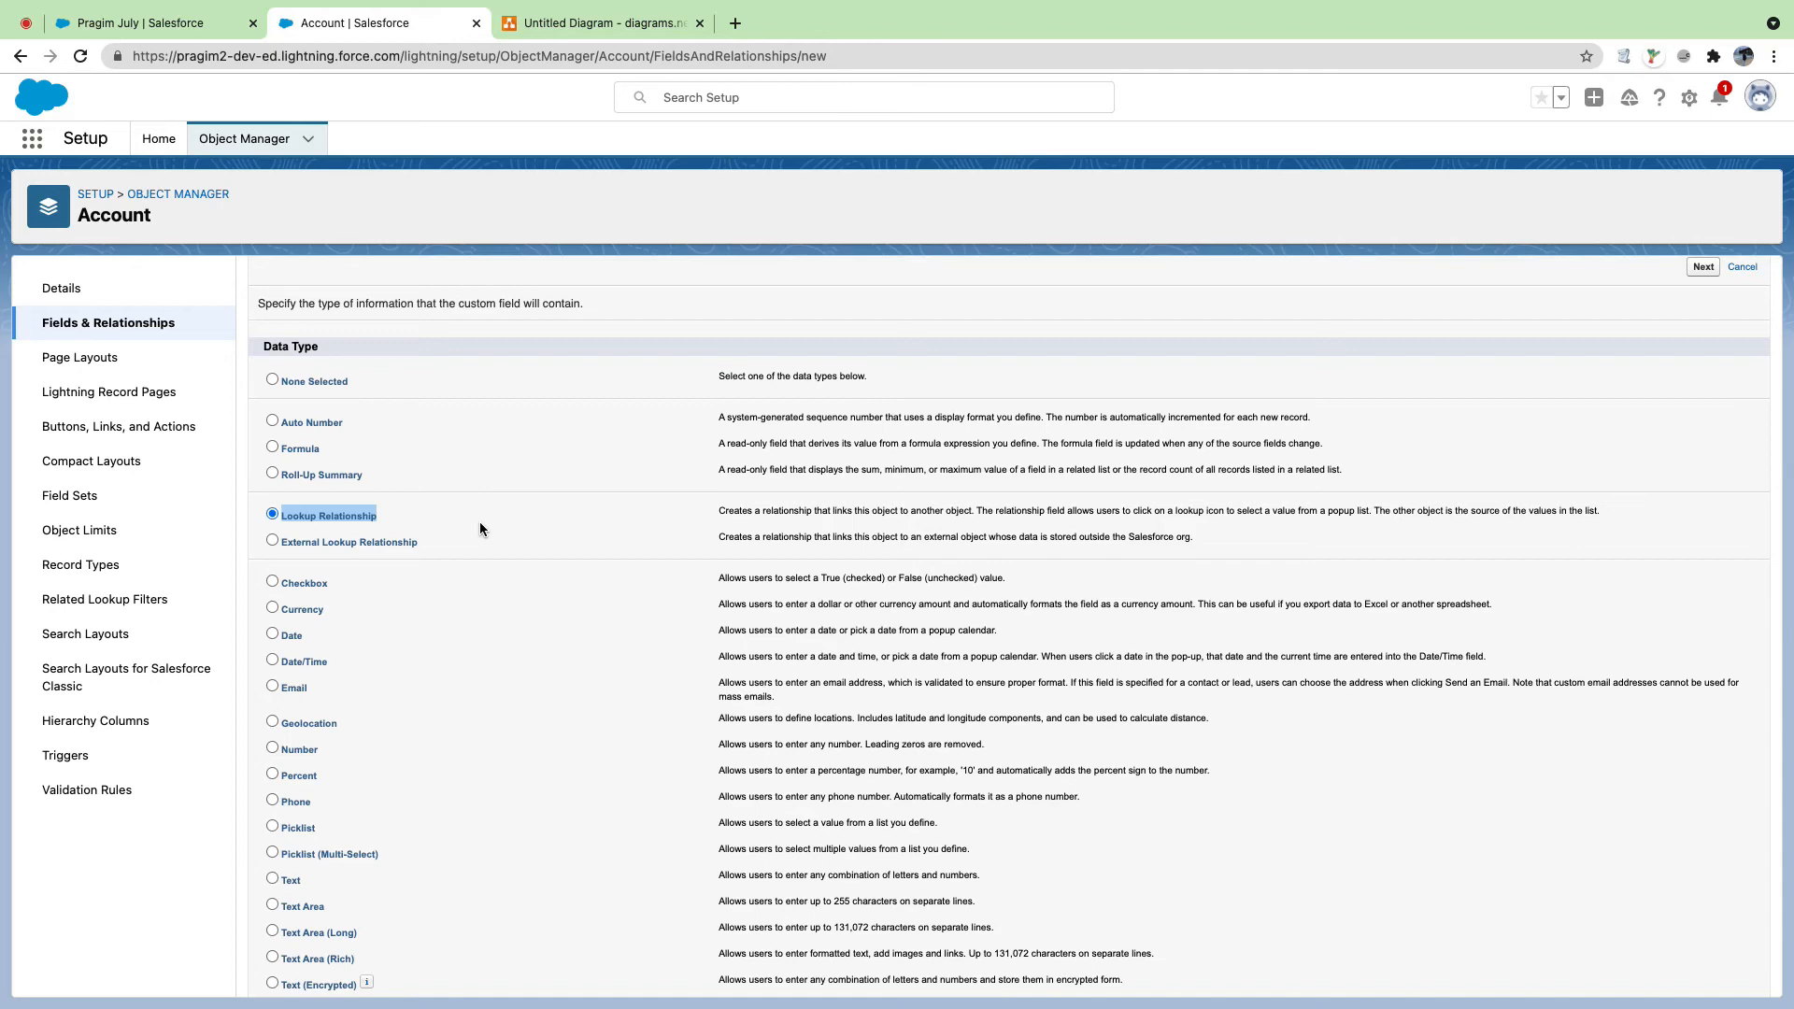
{"action": "scroll", "coordinate": [473, 514], "scroll_direction": "up", "scroll_amount": 3}
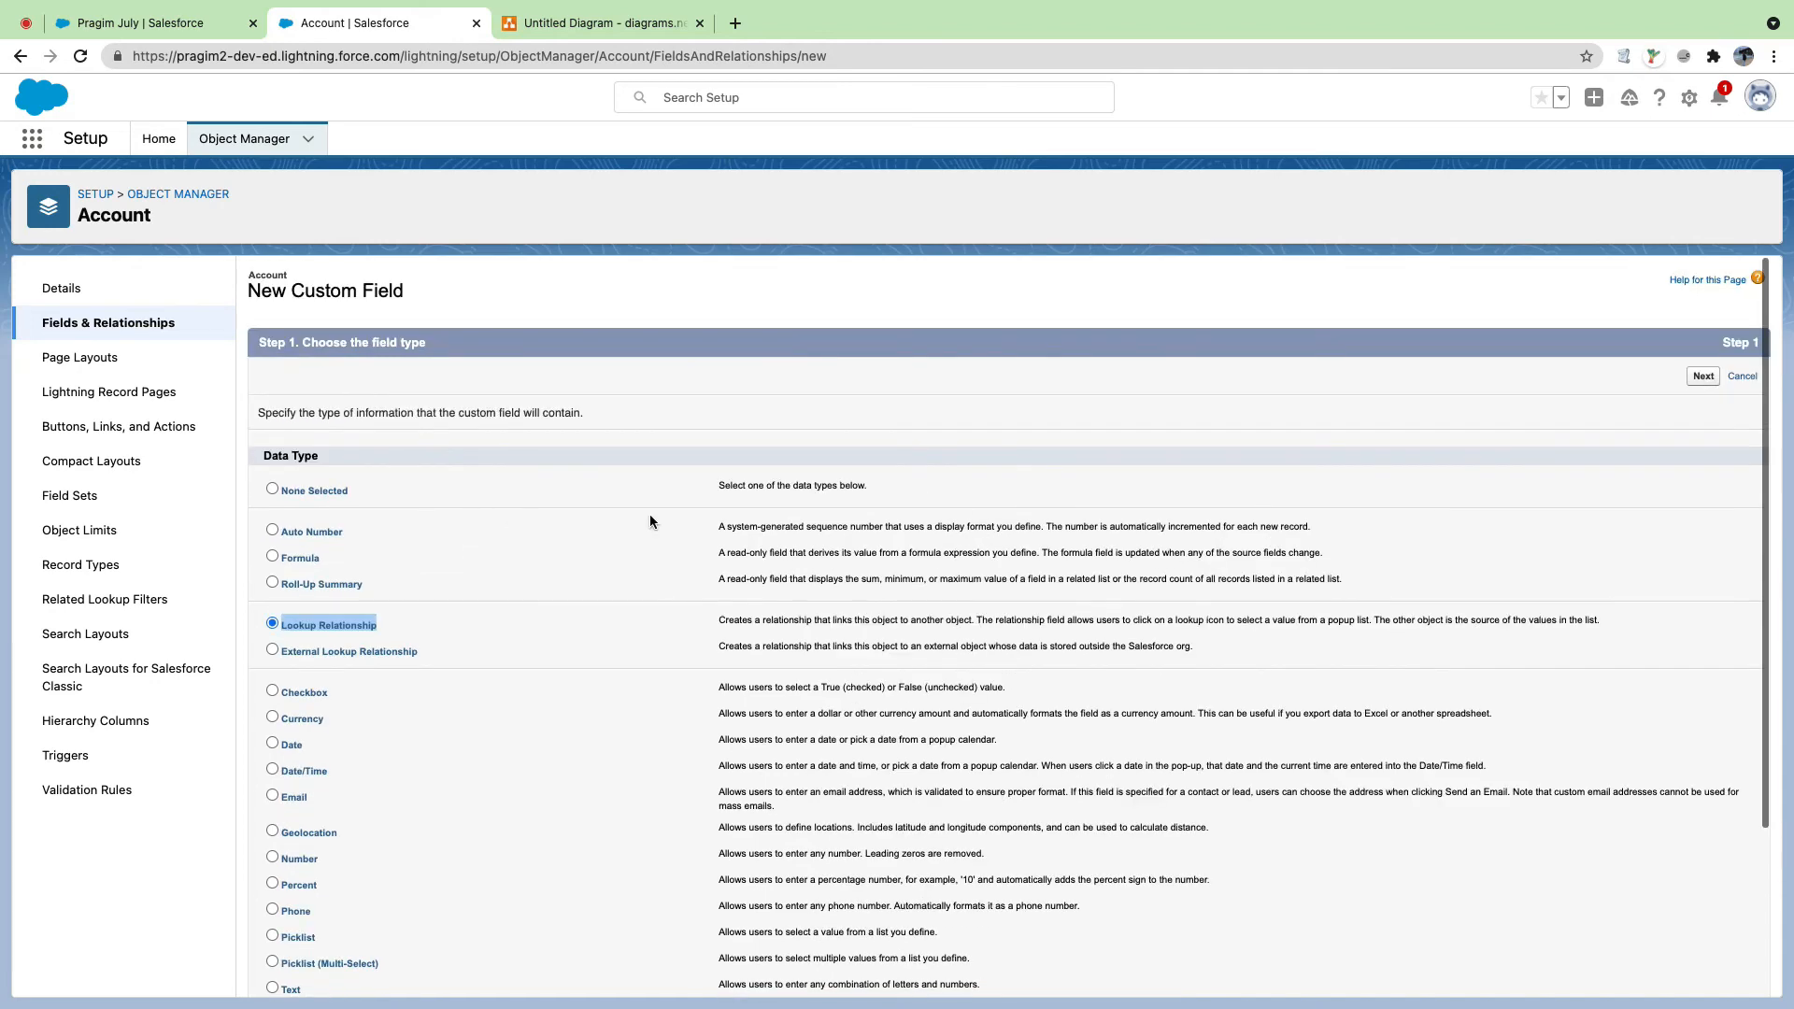
{"action": "left_click", "coordinate": [1701, 378]}
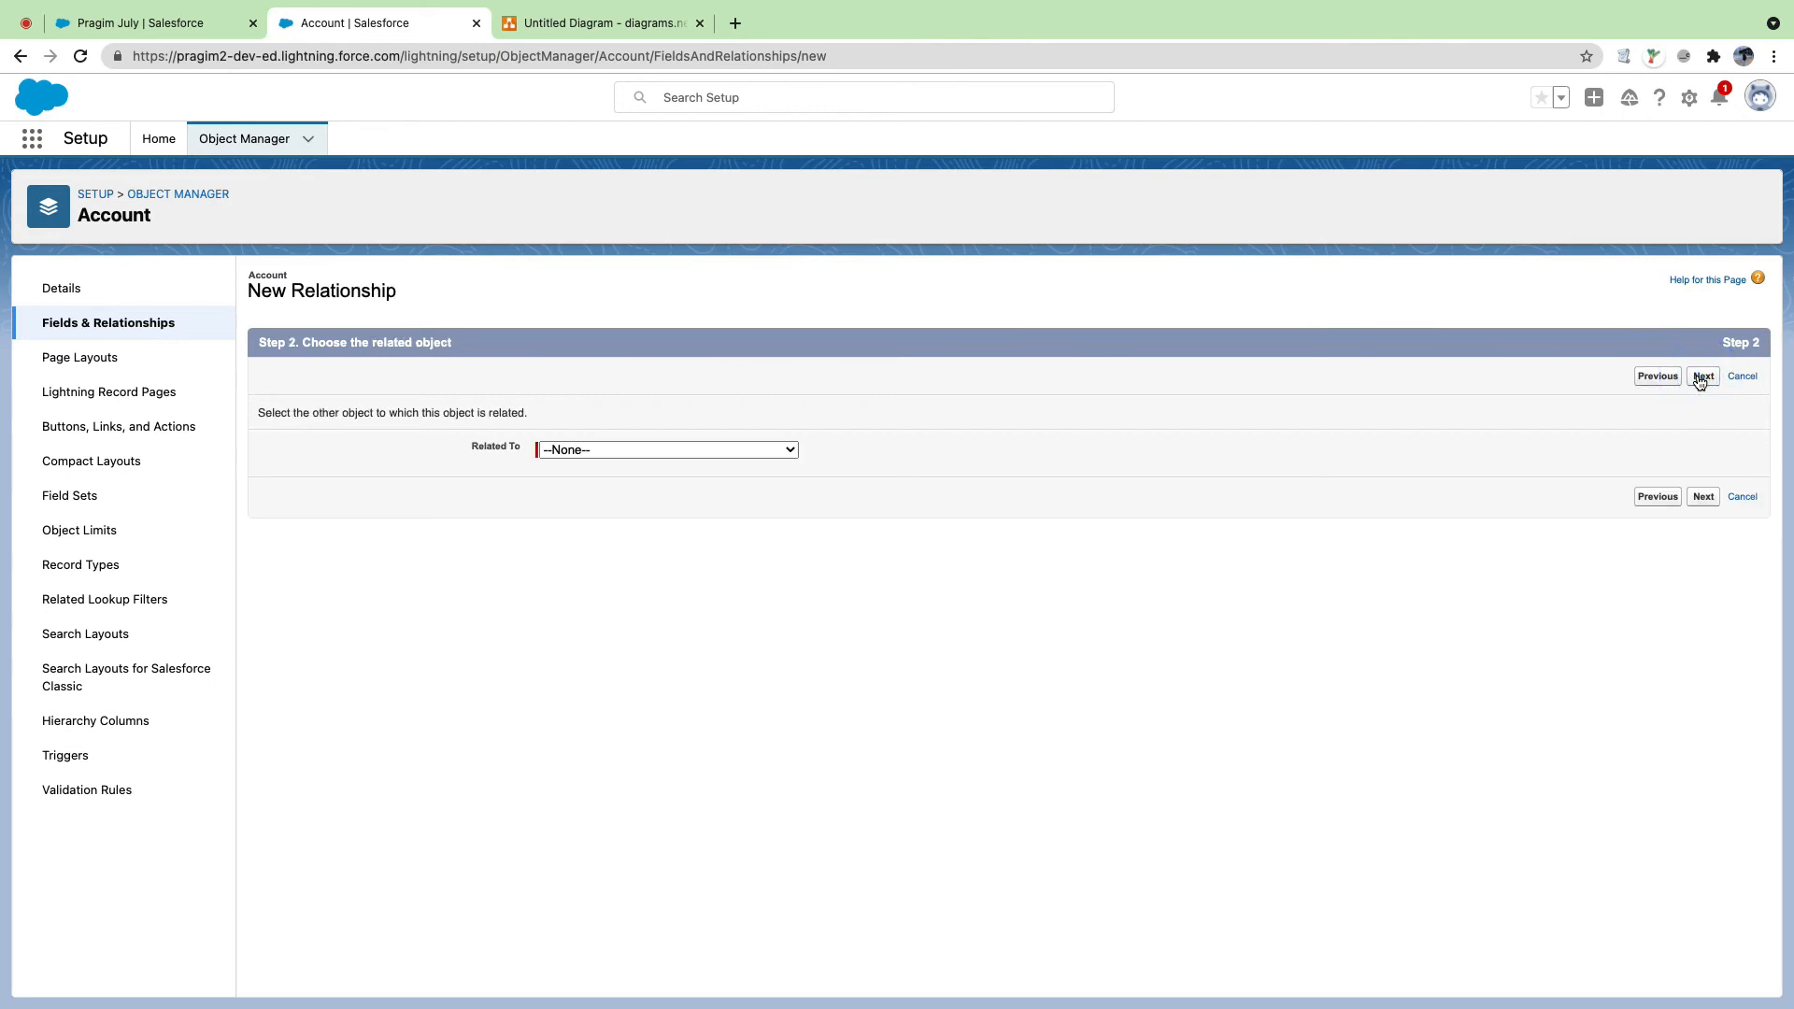
{"action": "left_click", "coordinate": [605, 448]}
{"action": "scroll", "coordinate": [614, 627], "scroll_direction": "down", "scroll_amount": 10}
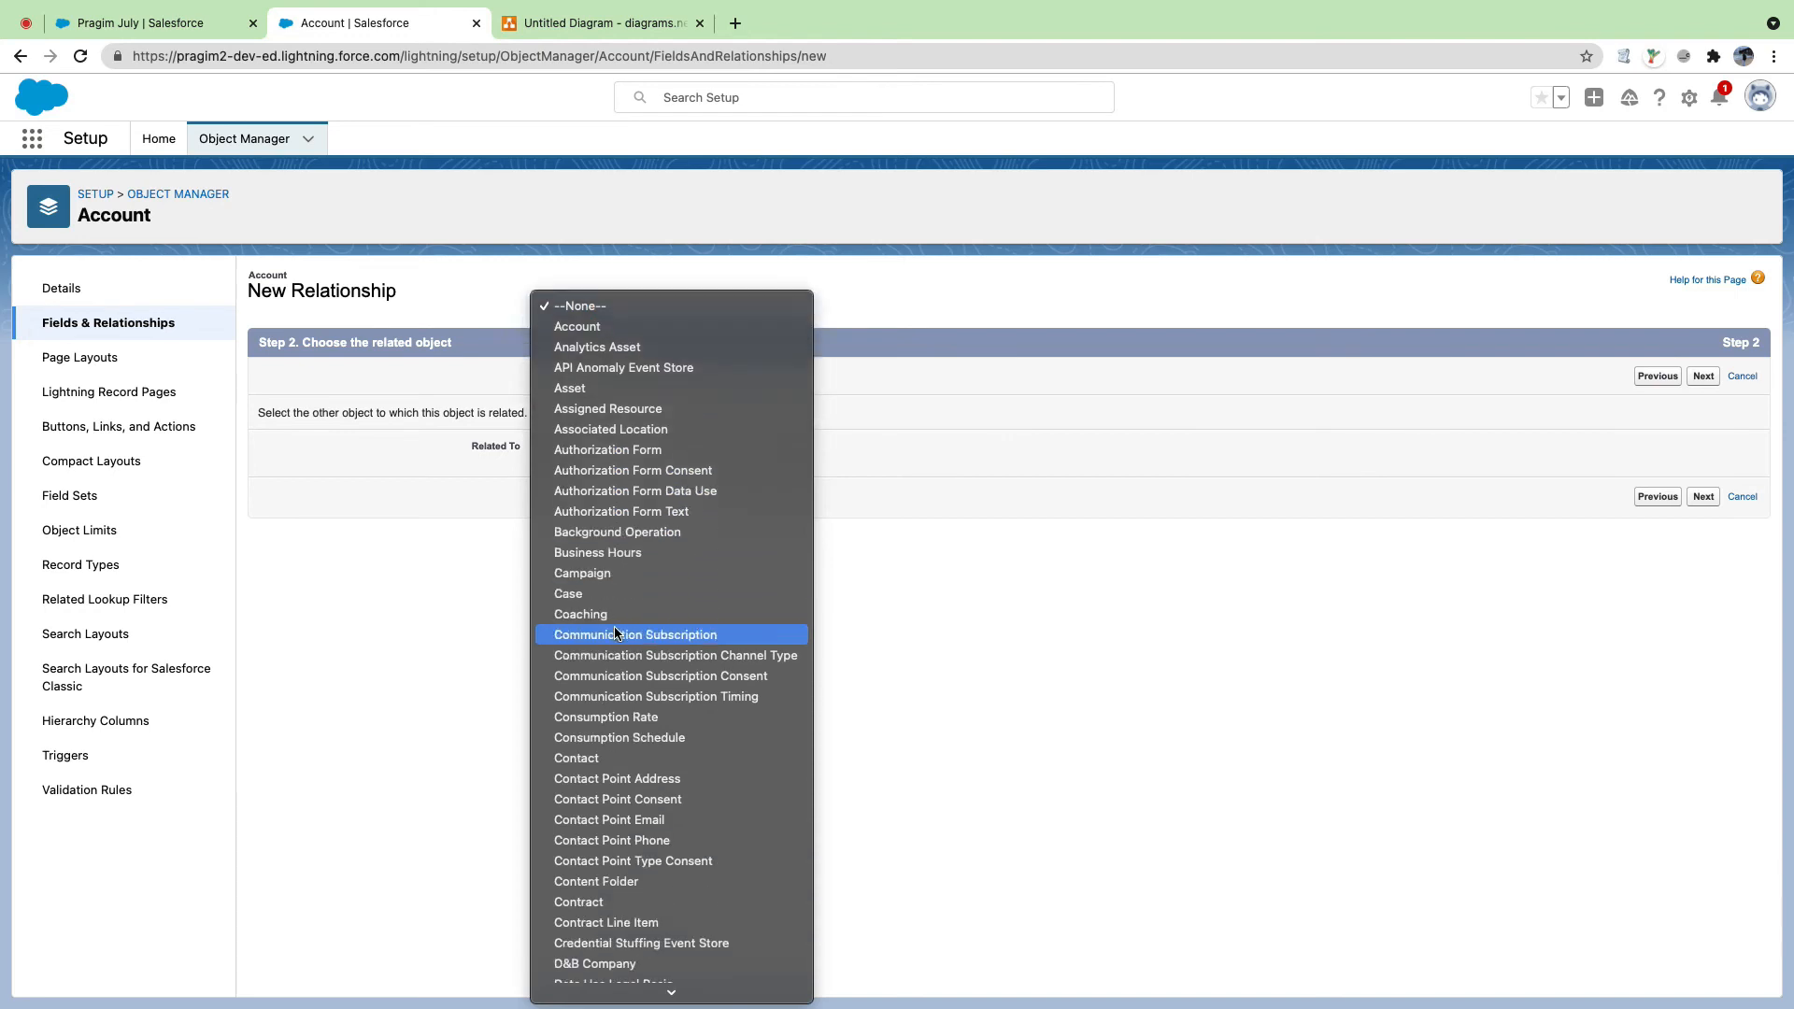
{"action": "scroll", "coordinate": [615, 633], "scroll_direction": "down", "scroll_amount": 7}
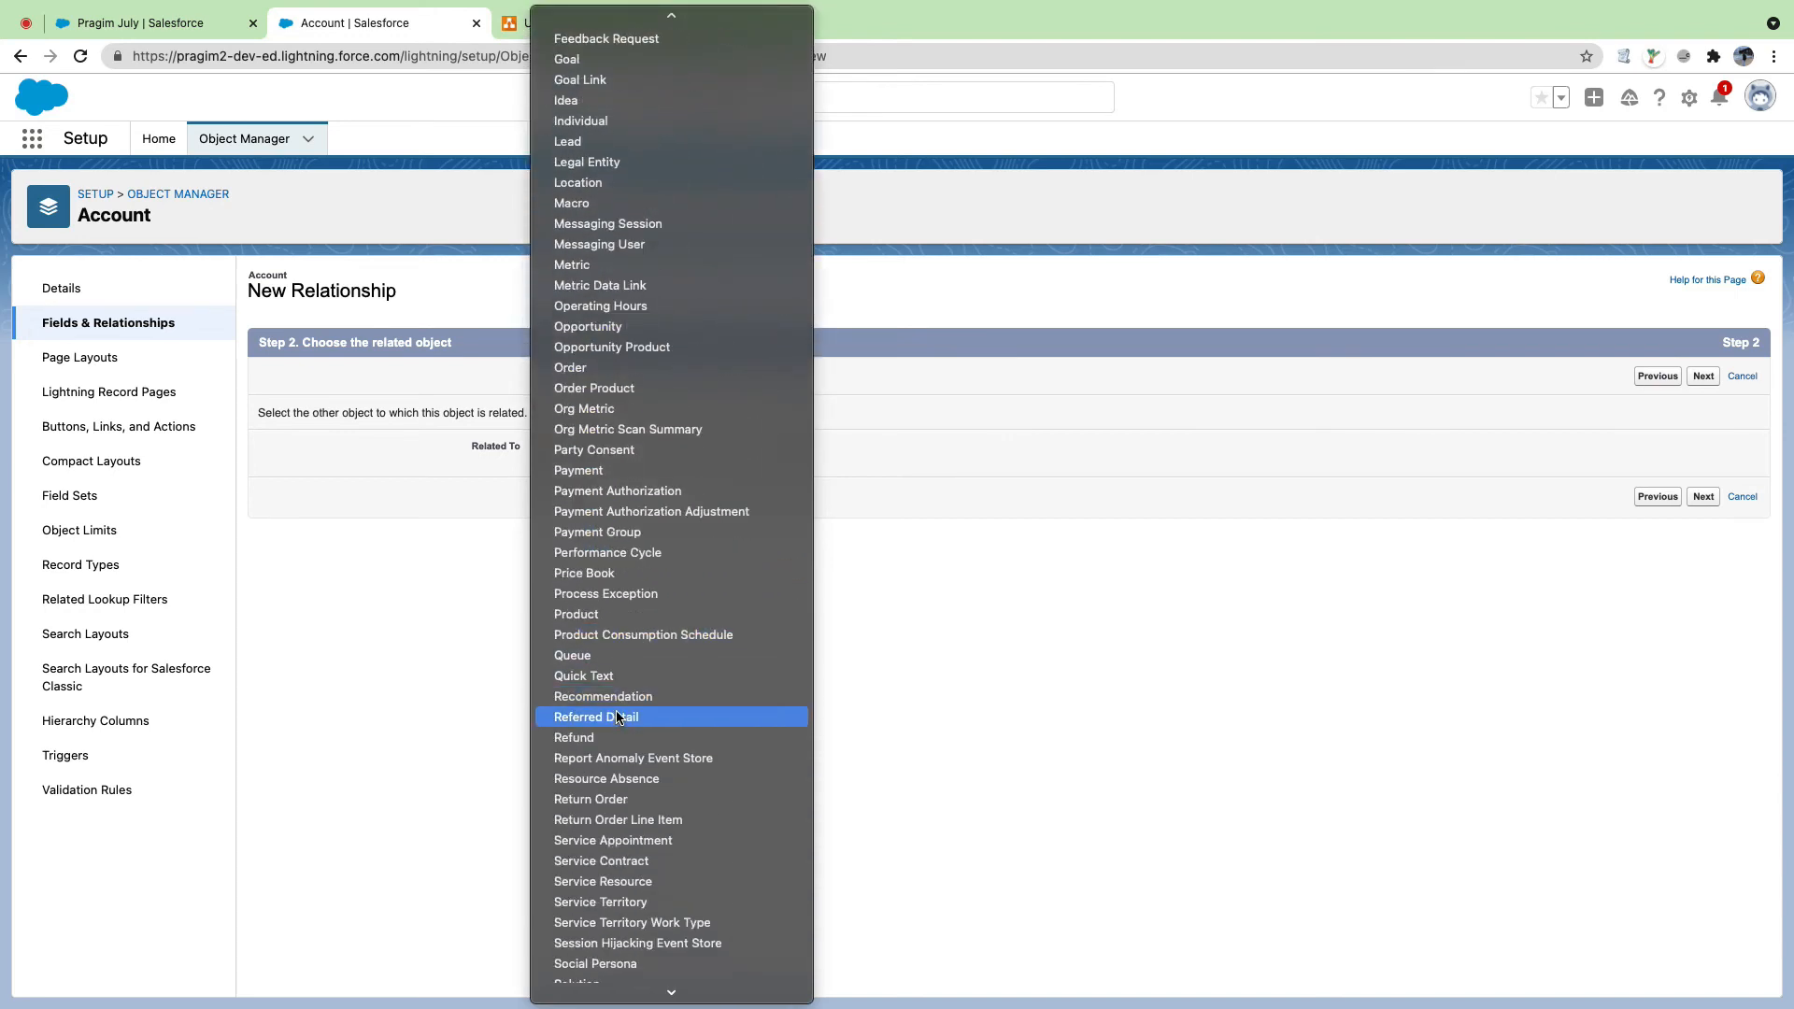
{"action": "left_click", "coordinate": [616, 717]}
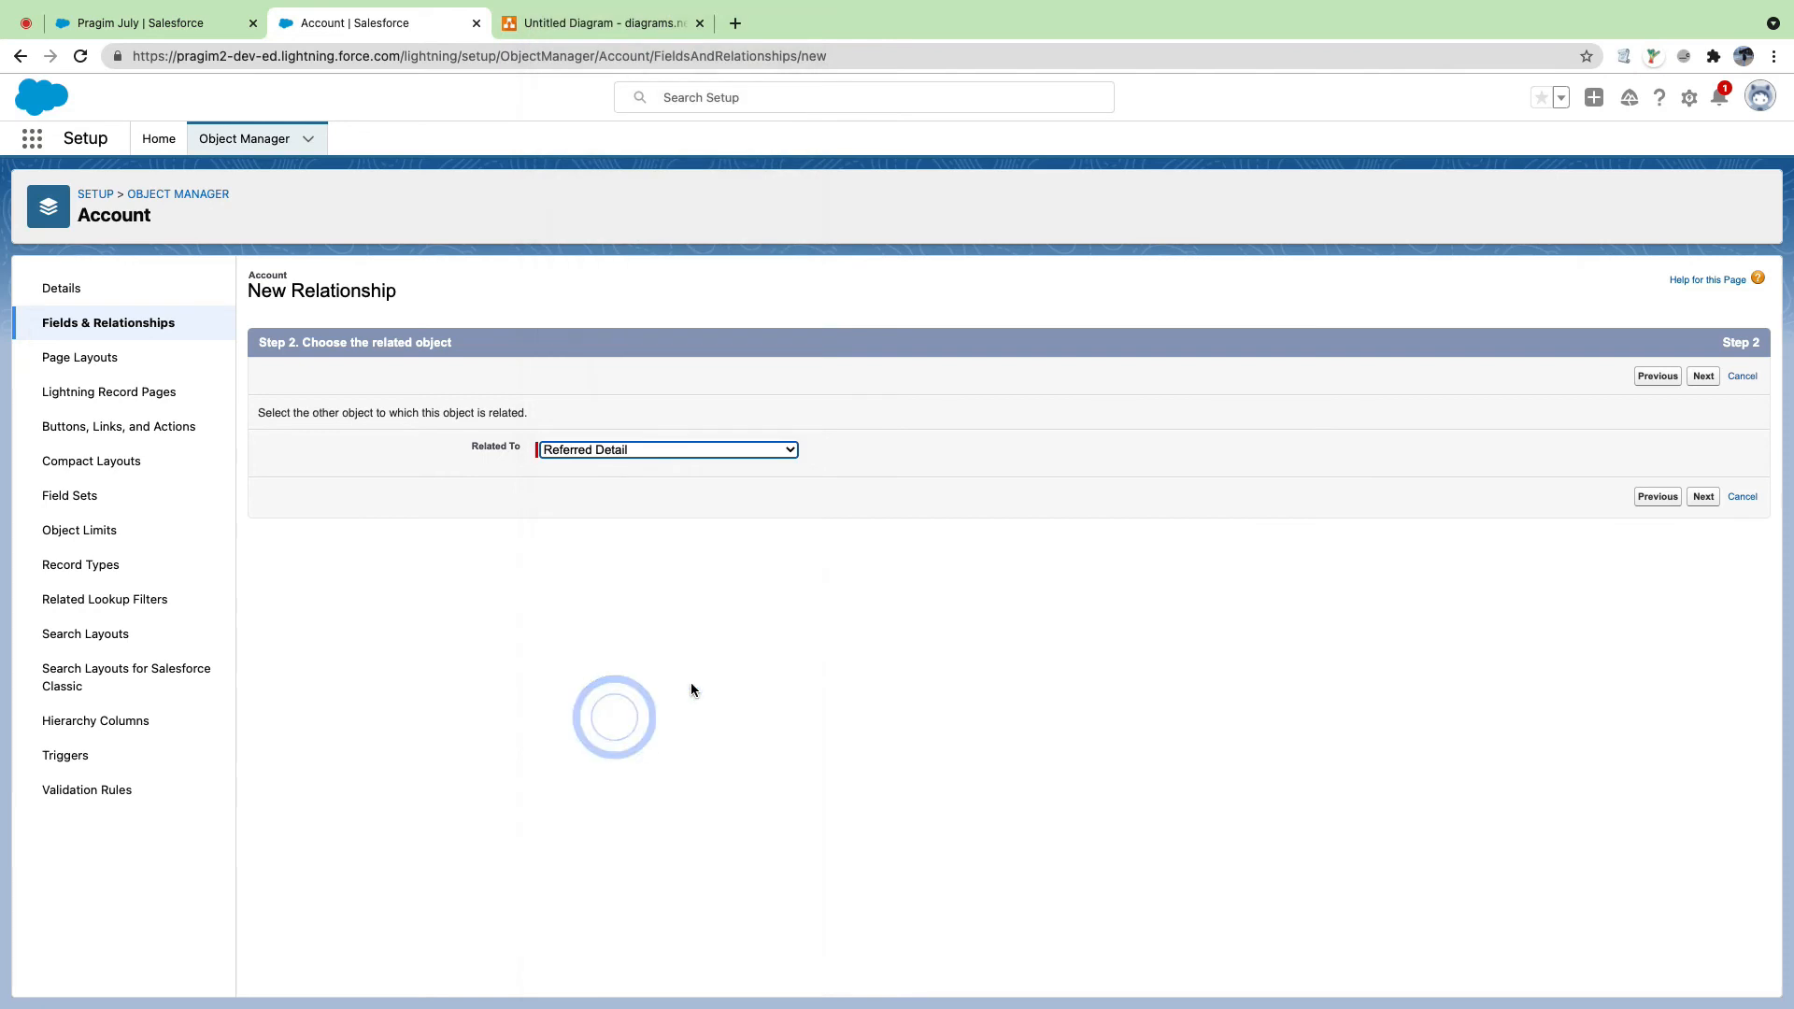
{"action": "left_click", "coordinate": [1701, 502]}
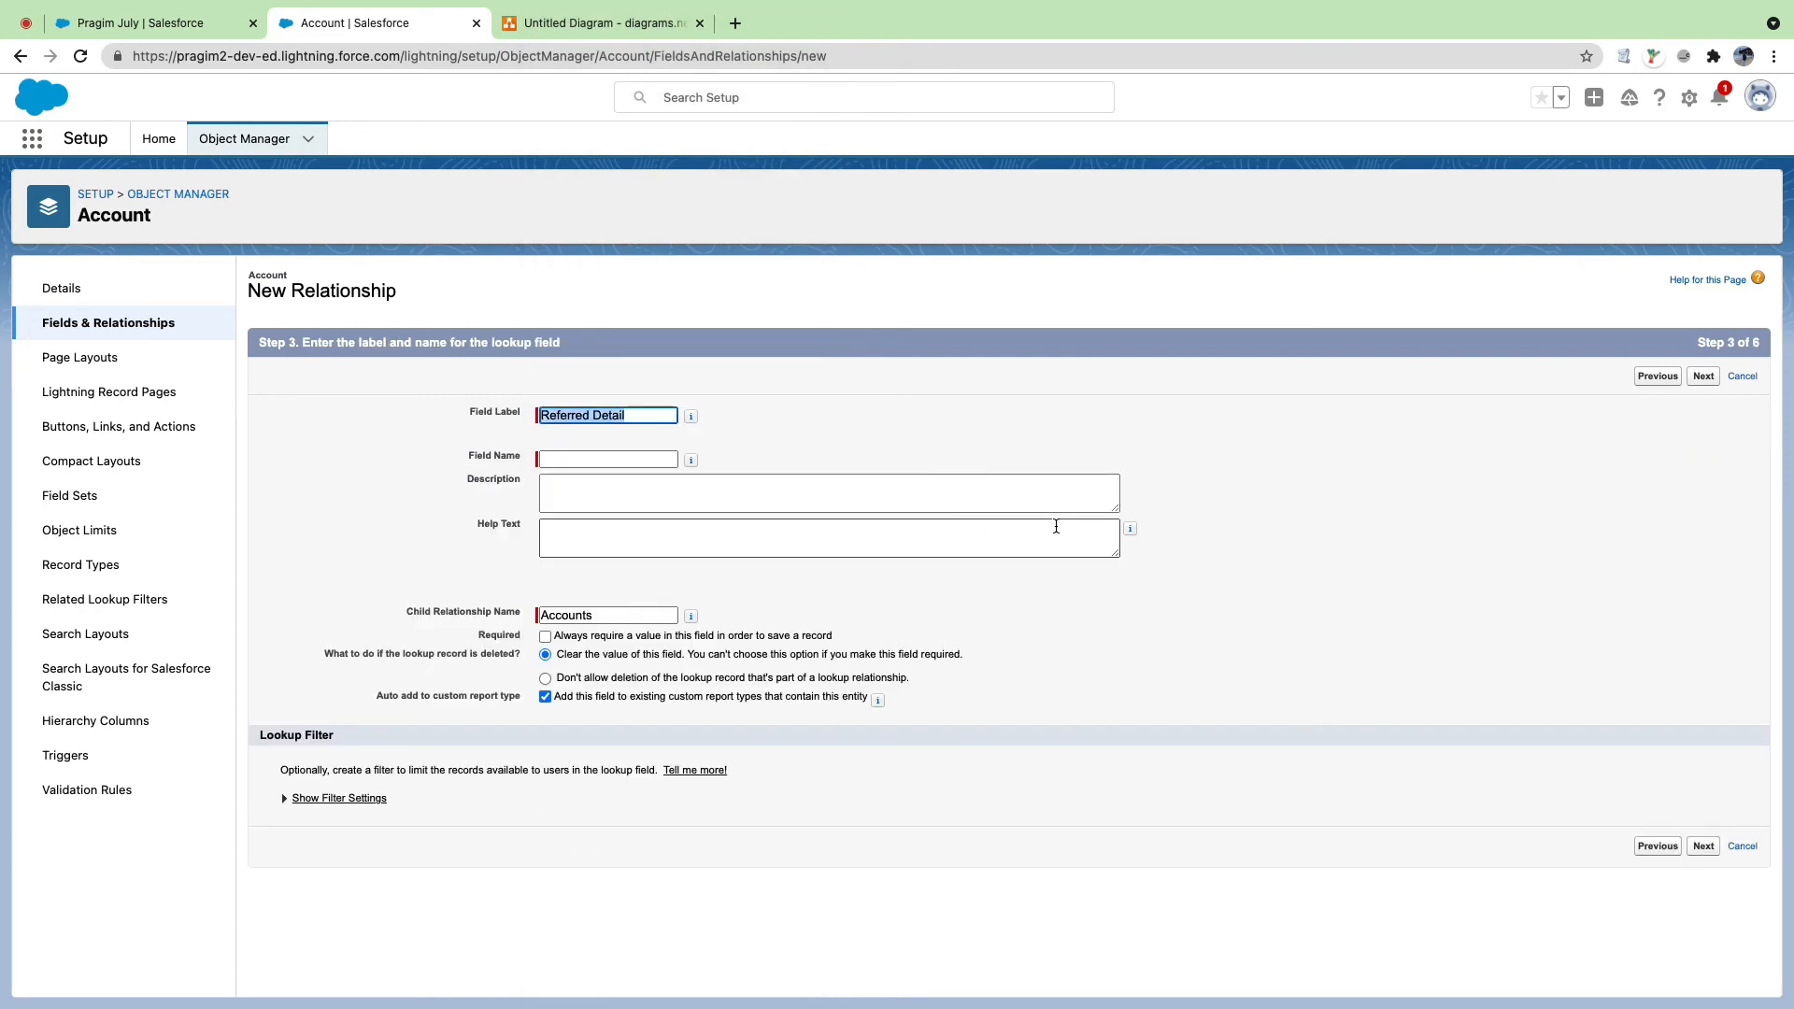
Step: Label it Referred Detail Name, make it visible to all profiles, keep it off layouts, and save
{"action": "left_click", "coordinate": [639, 416]}
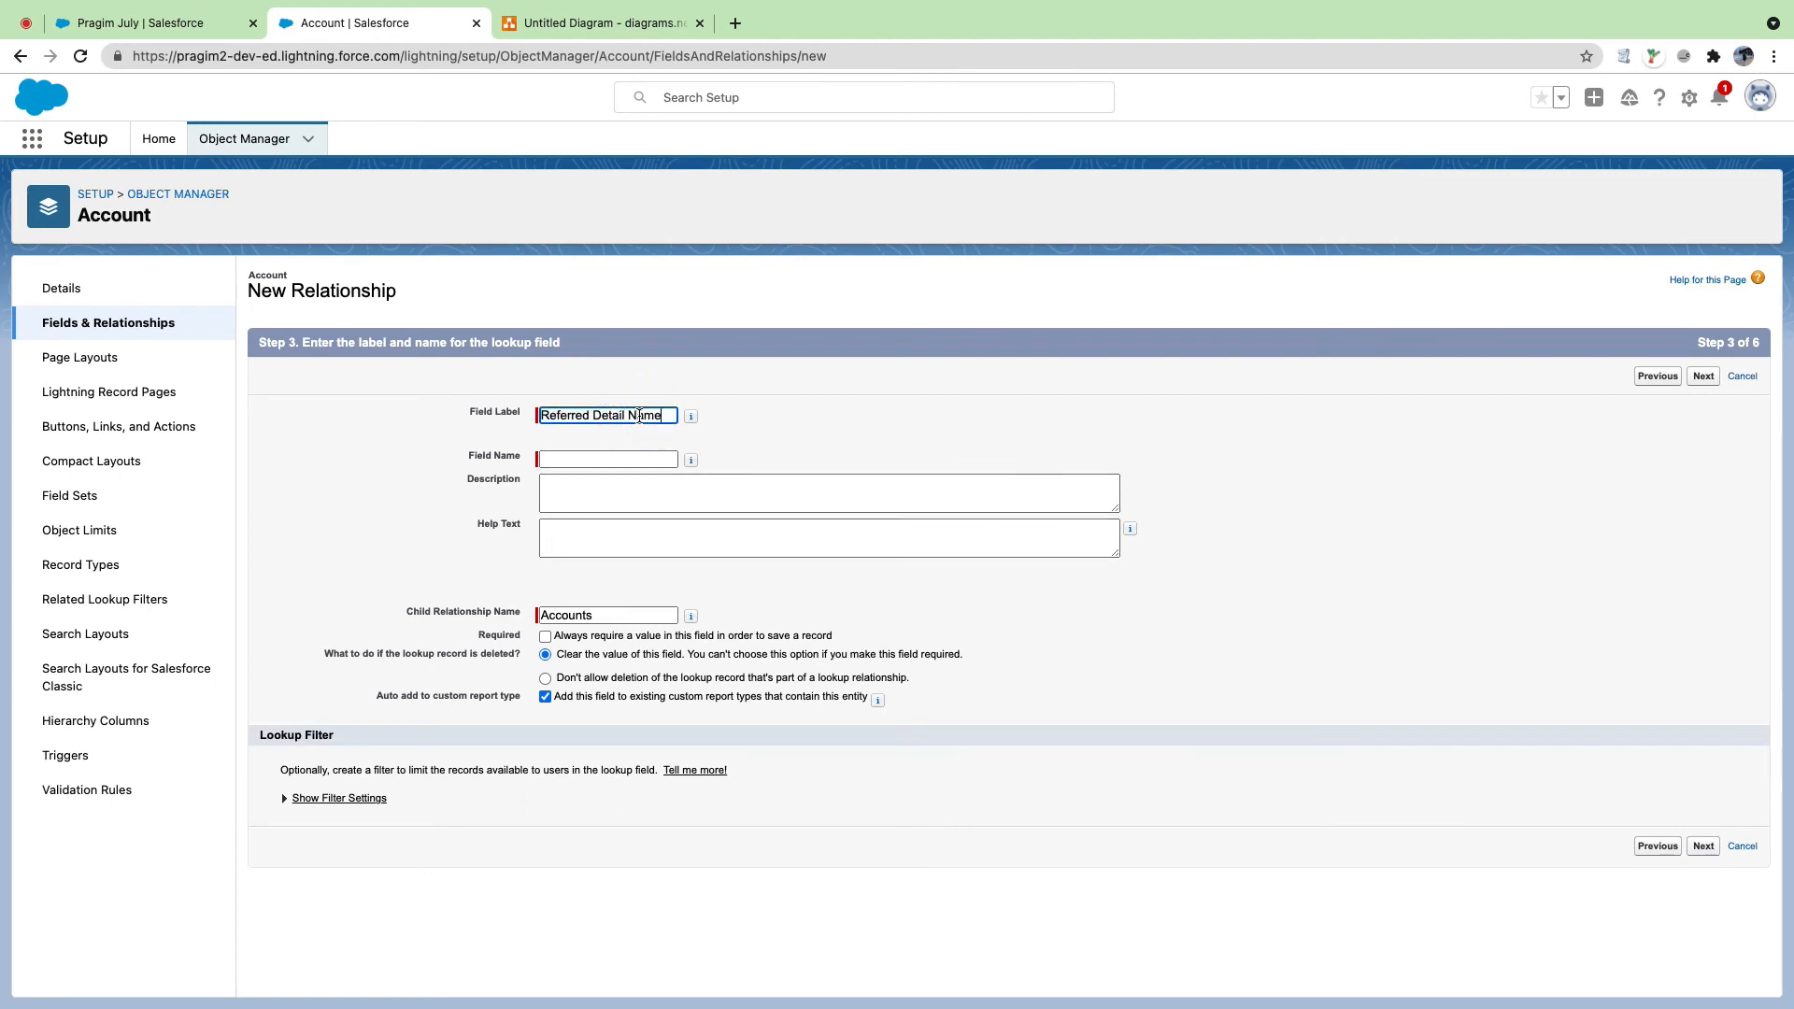
{"action": "key", "text": "Tab"}
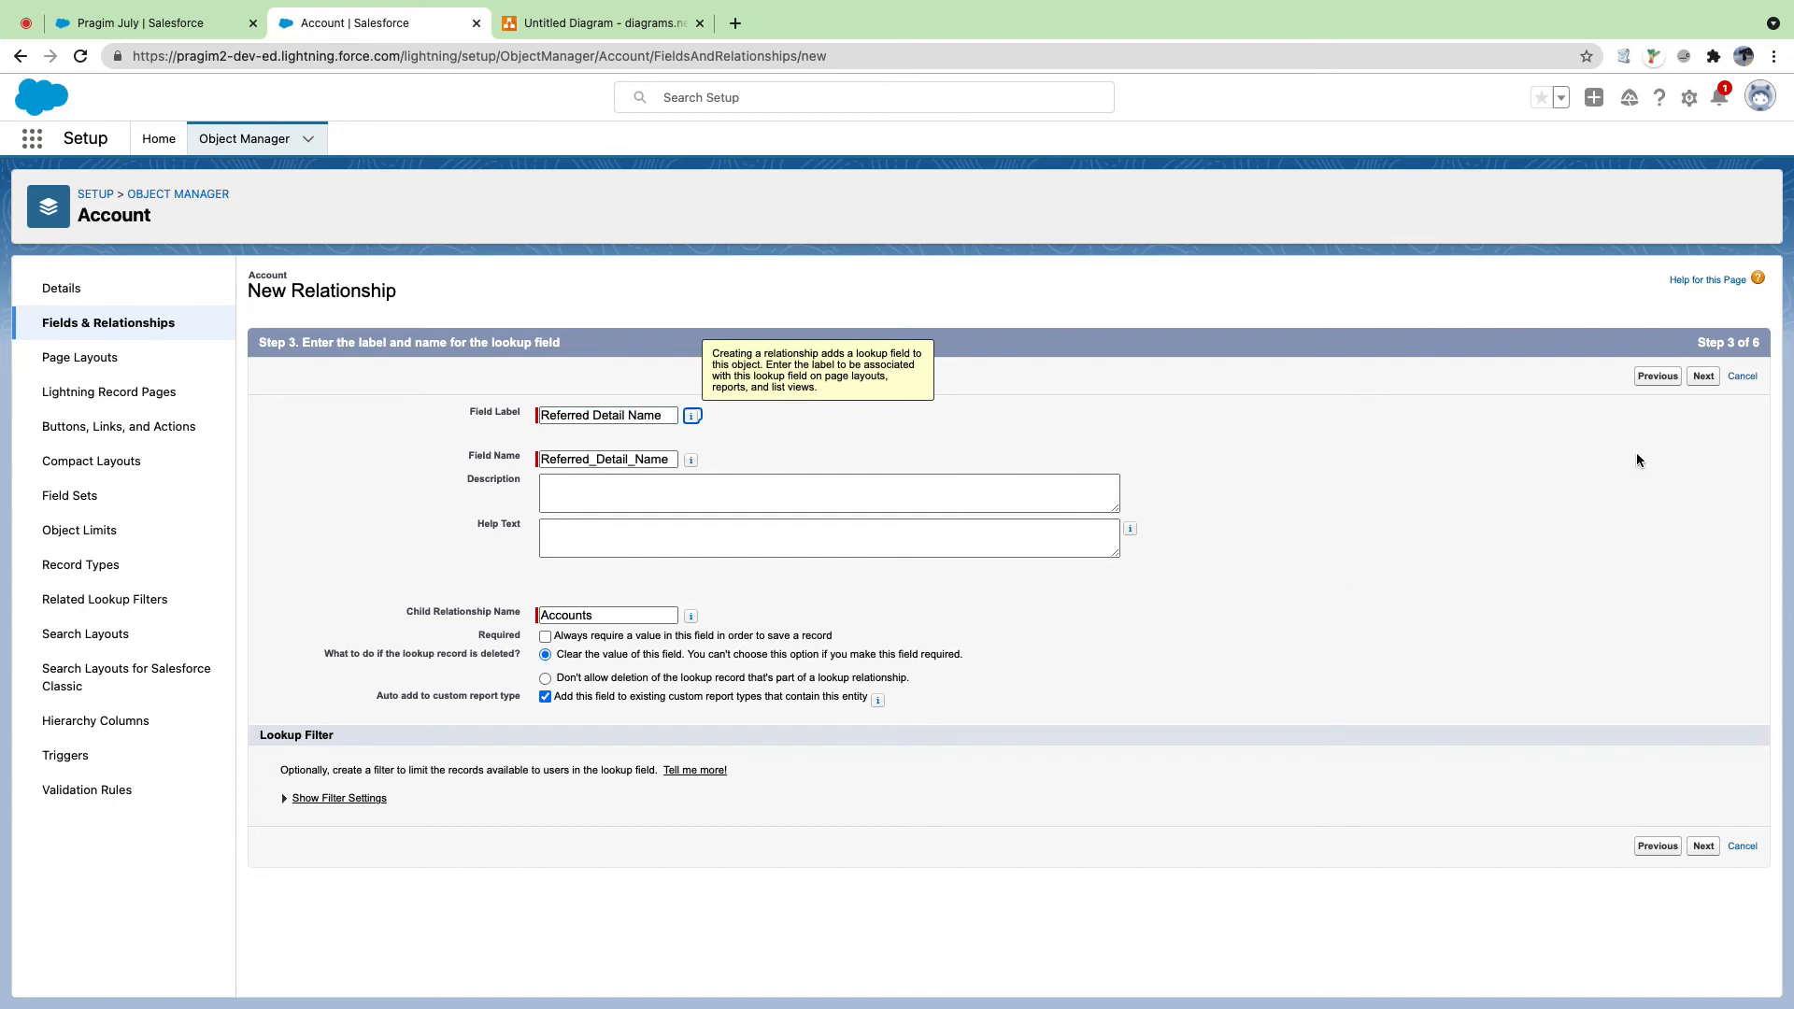
{"action": "left_click", "coordinate": [1699, 378]}
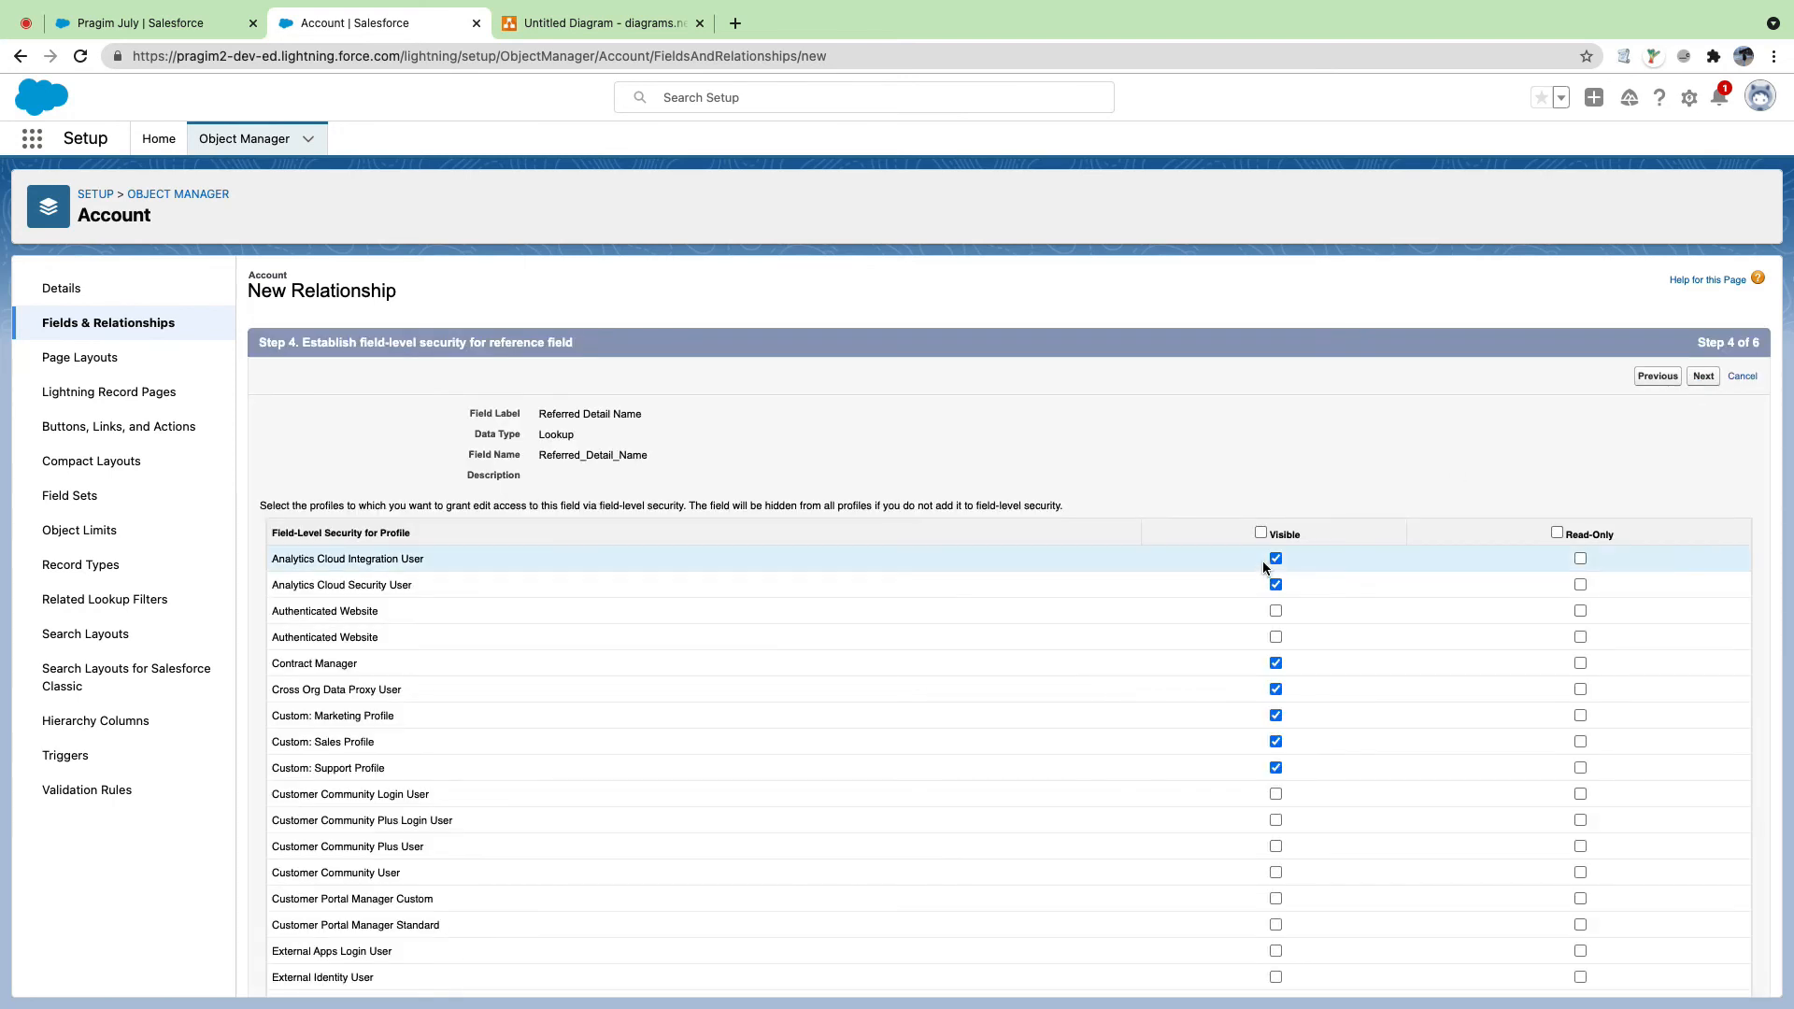
{"action": "left_click", "coordinate": [1260, 532]}
{"action": "left_click", "coordinate": [1704, 377]}
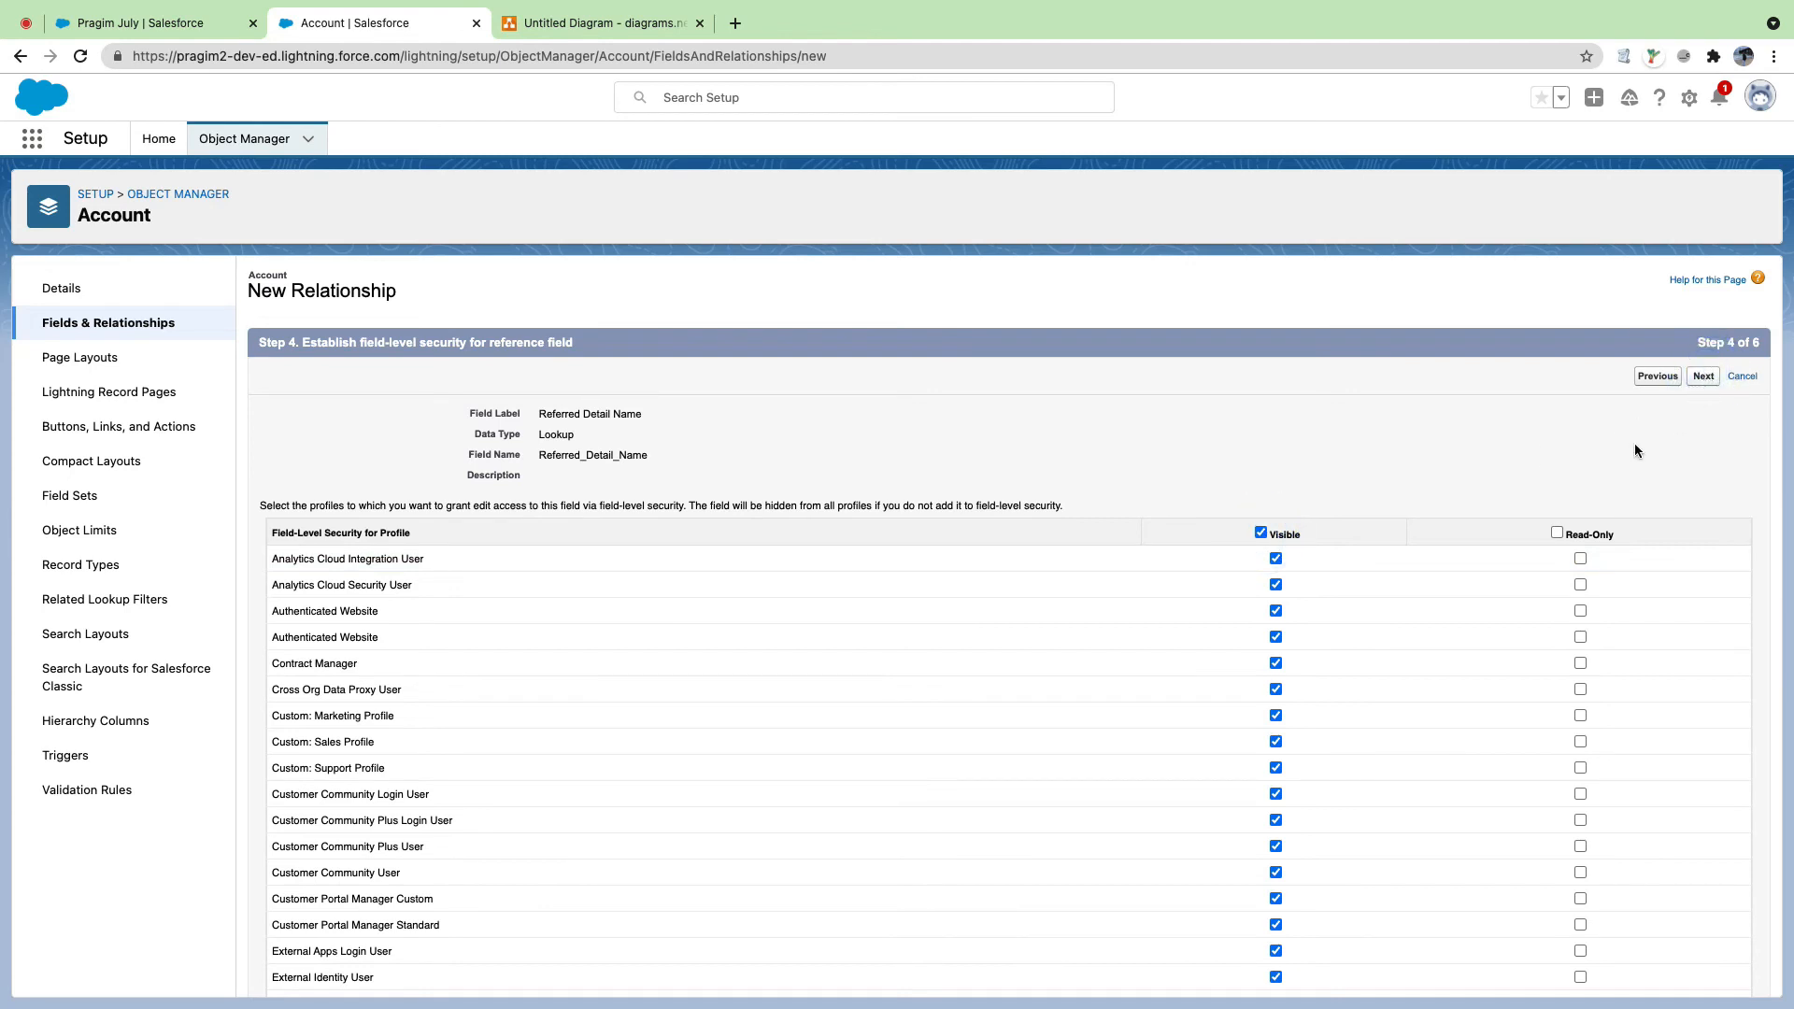
{"action": "left_click", "coordinate": [1703, 377]}
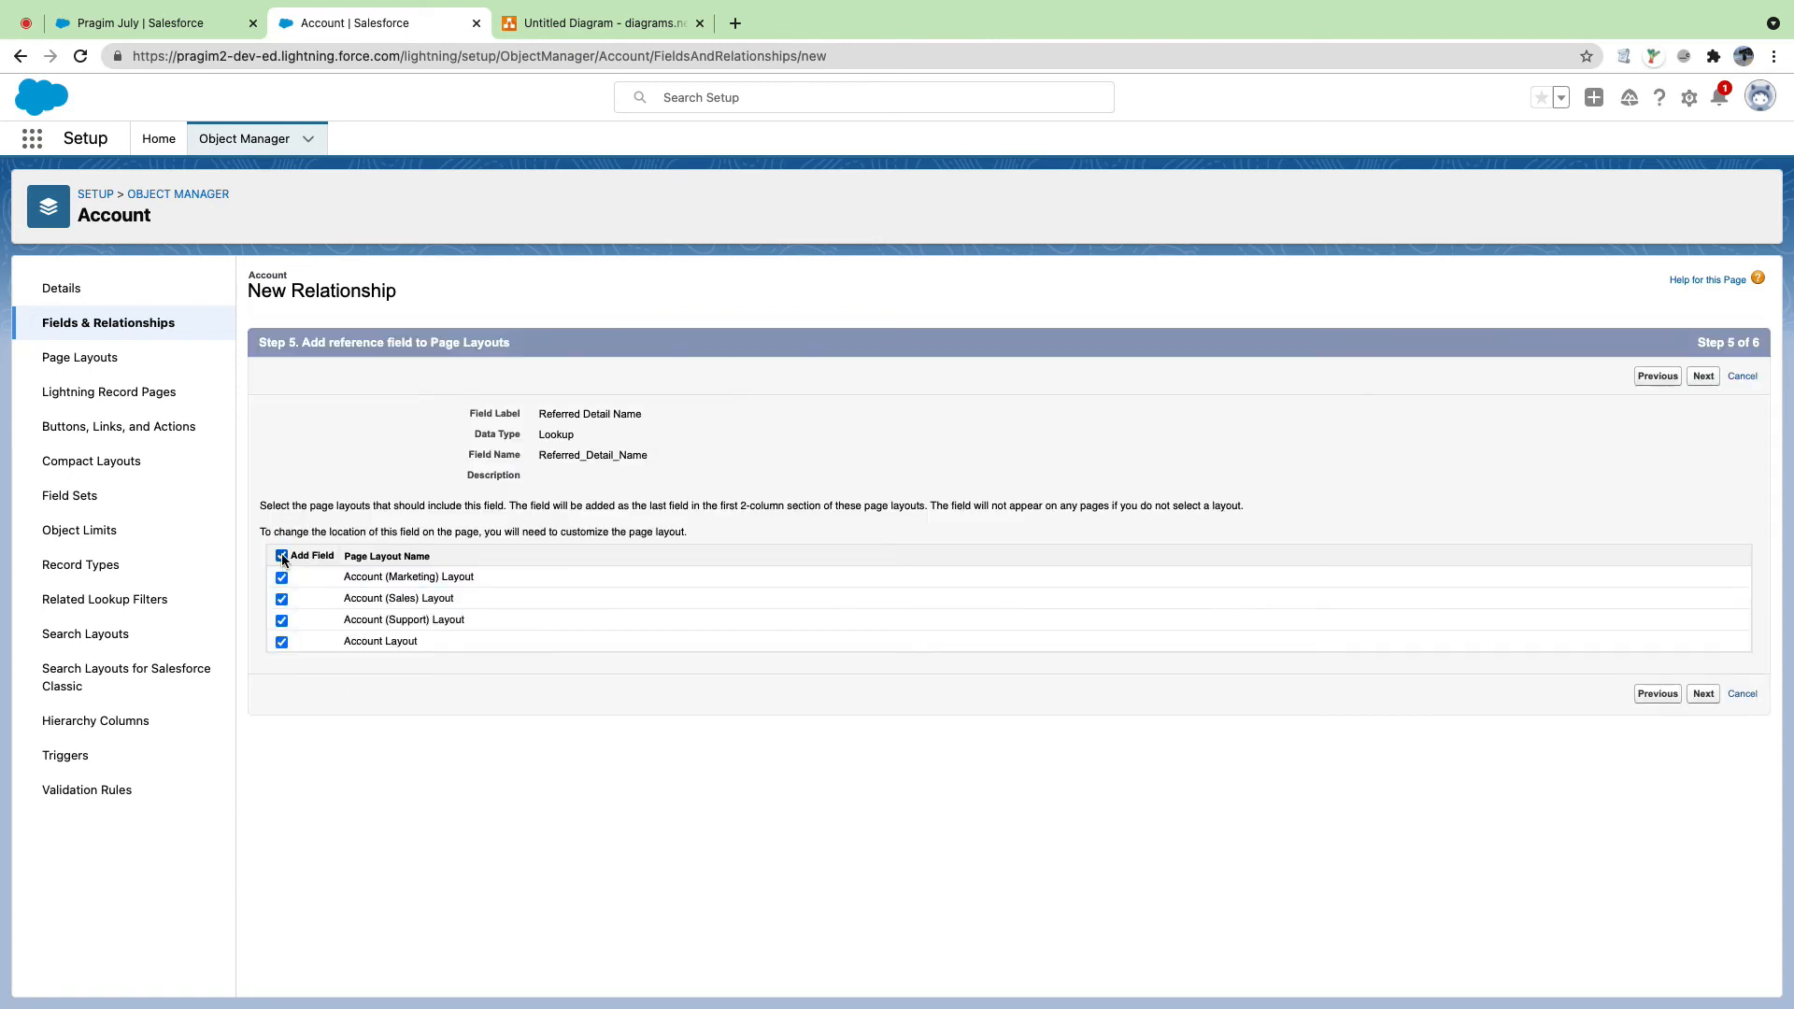
{"action": "left_click", "coordinate": [283, 555]}
{"action": "left_click", "coordinate": [1697, 691]}
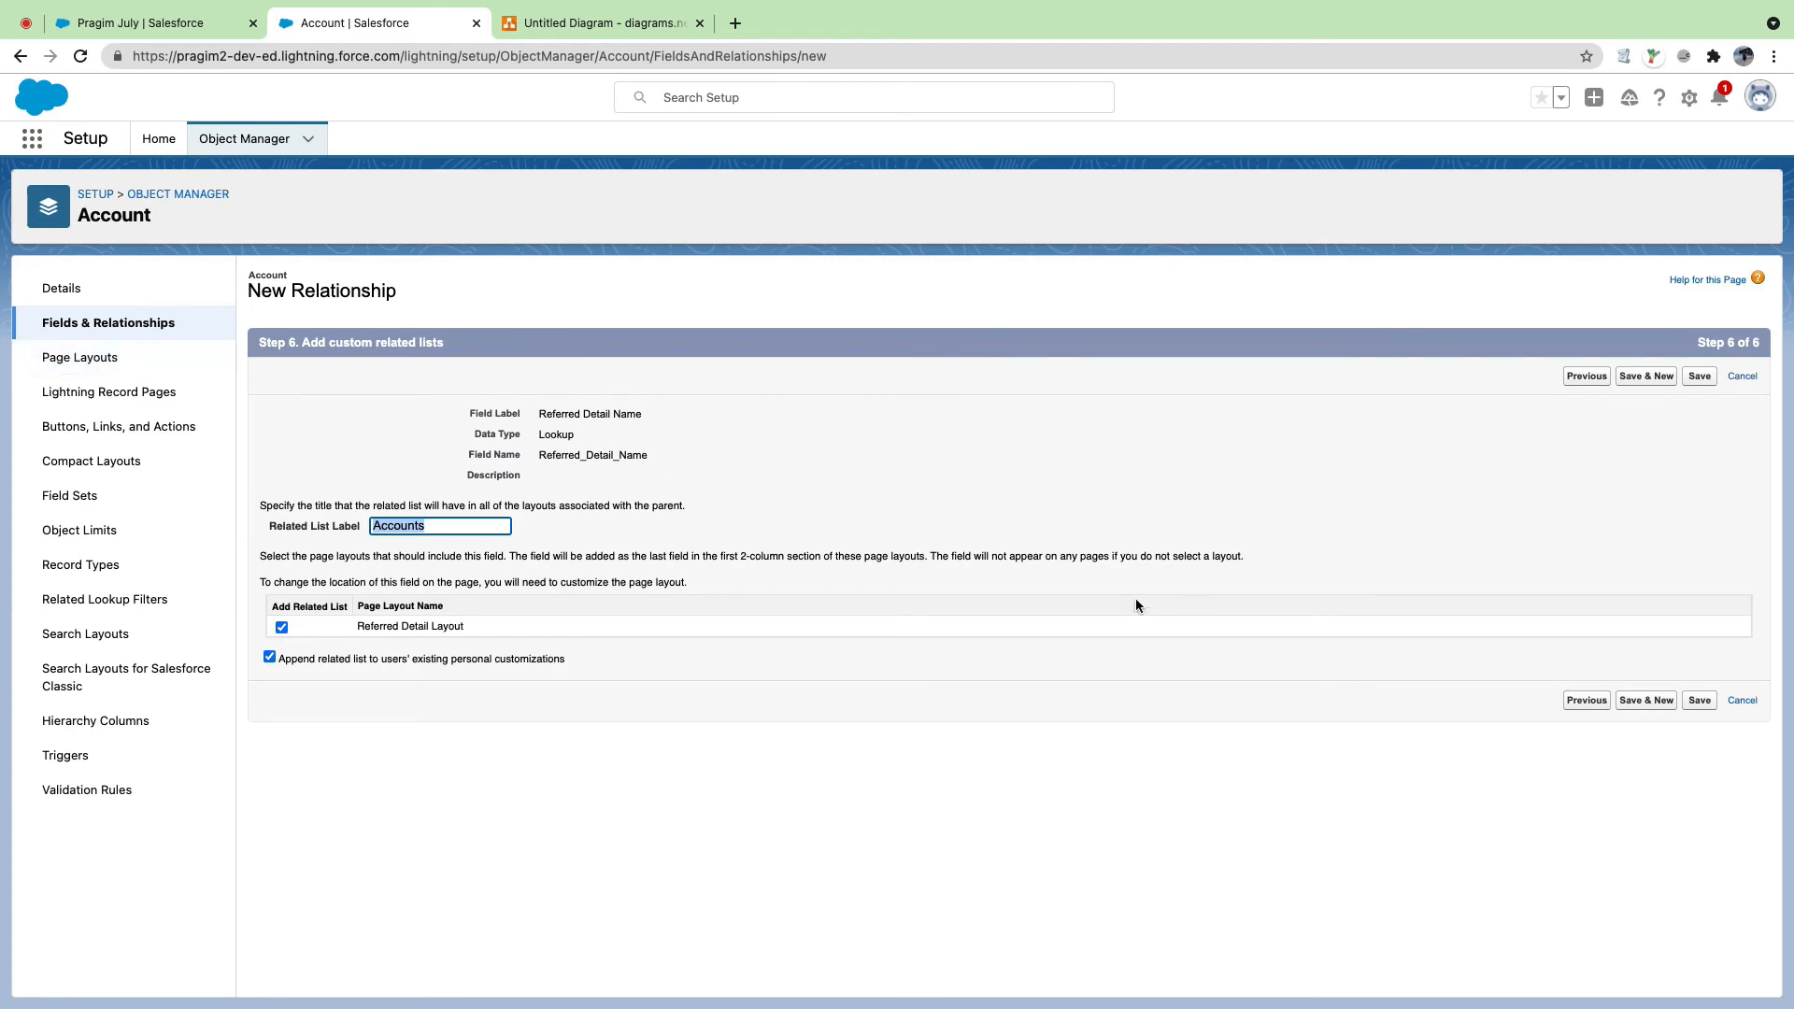
{"action": "left_click", "coordinate": [1700, 700]}
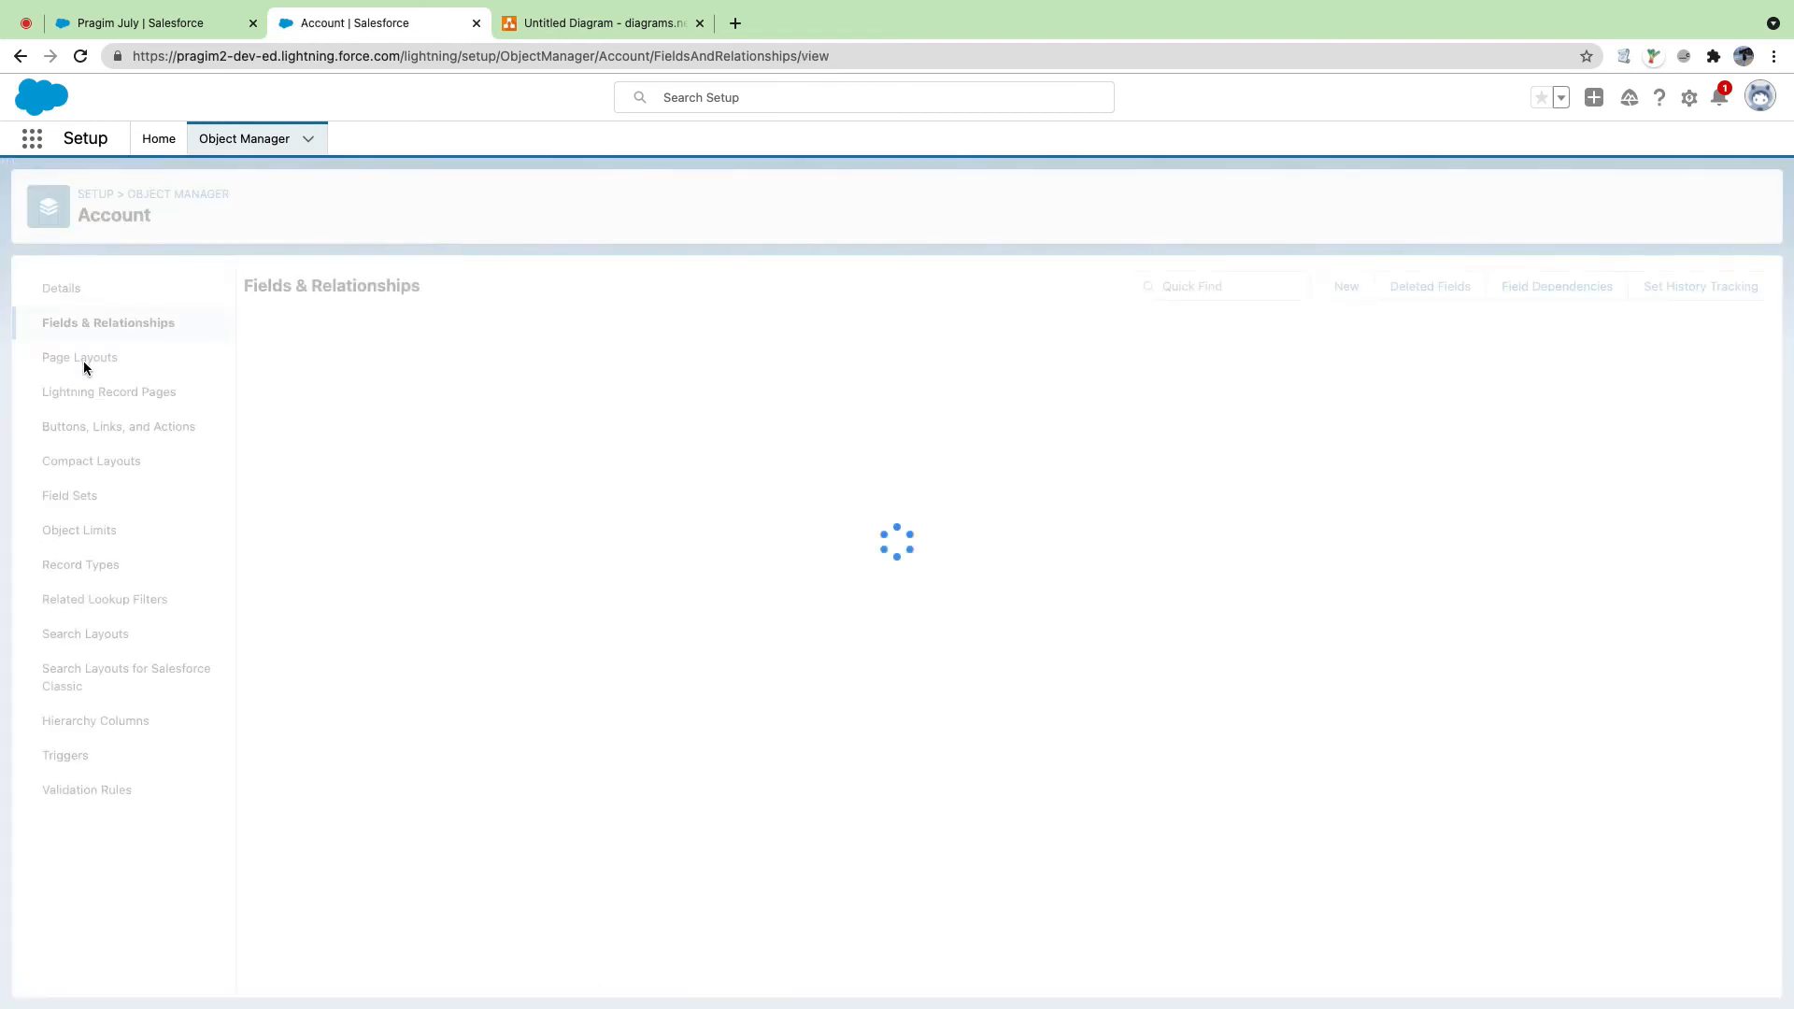
{"action": "left_click", "coordinate": [83, 363]}
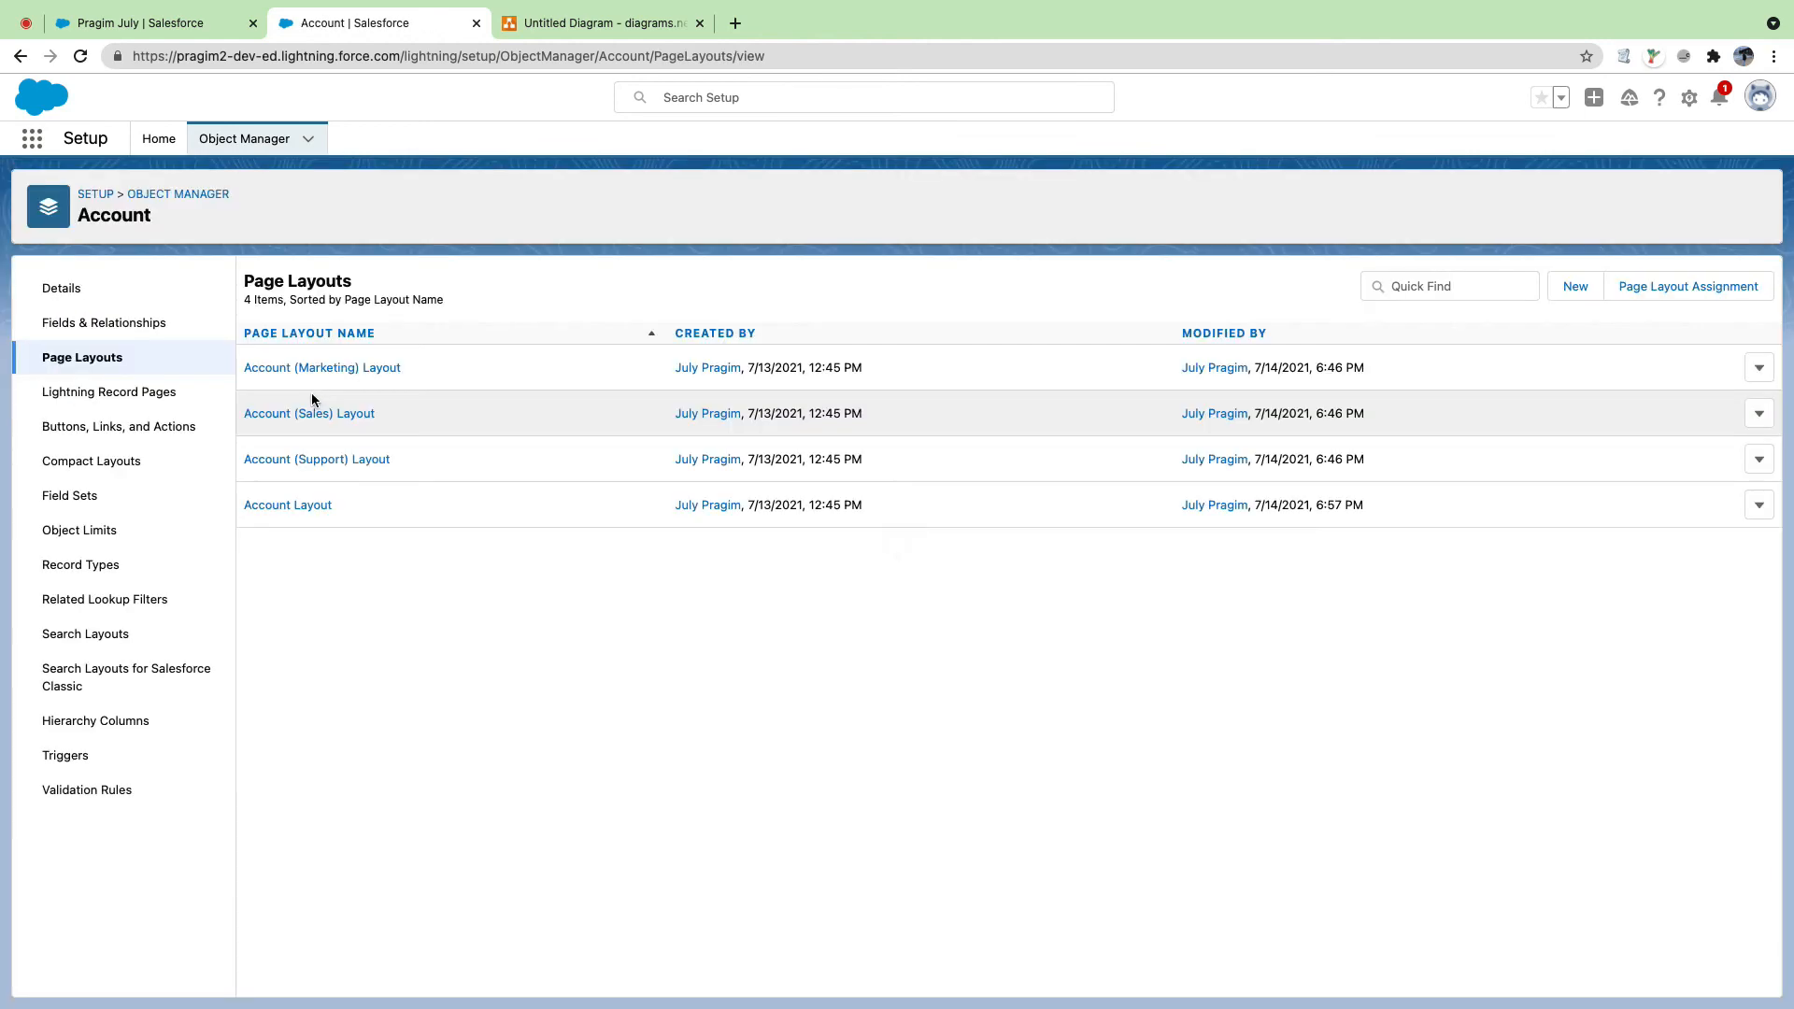
Step: In the Account Layout, make the Account Information section header display on detail pages
{"action": "left_click", "coordinate": [280, 505]}
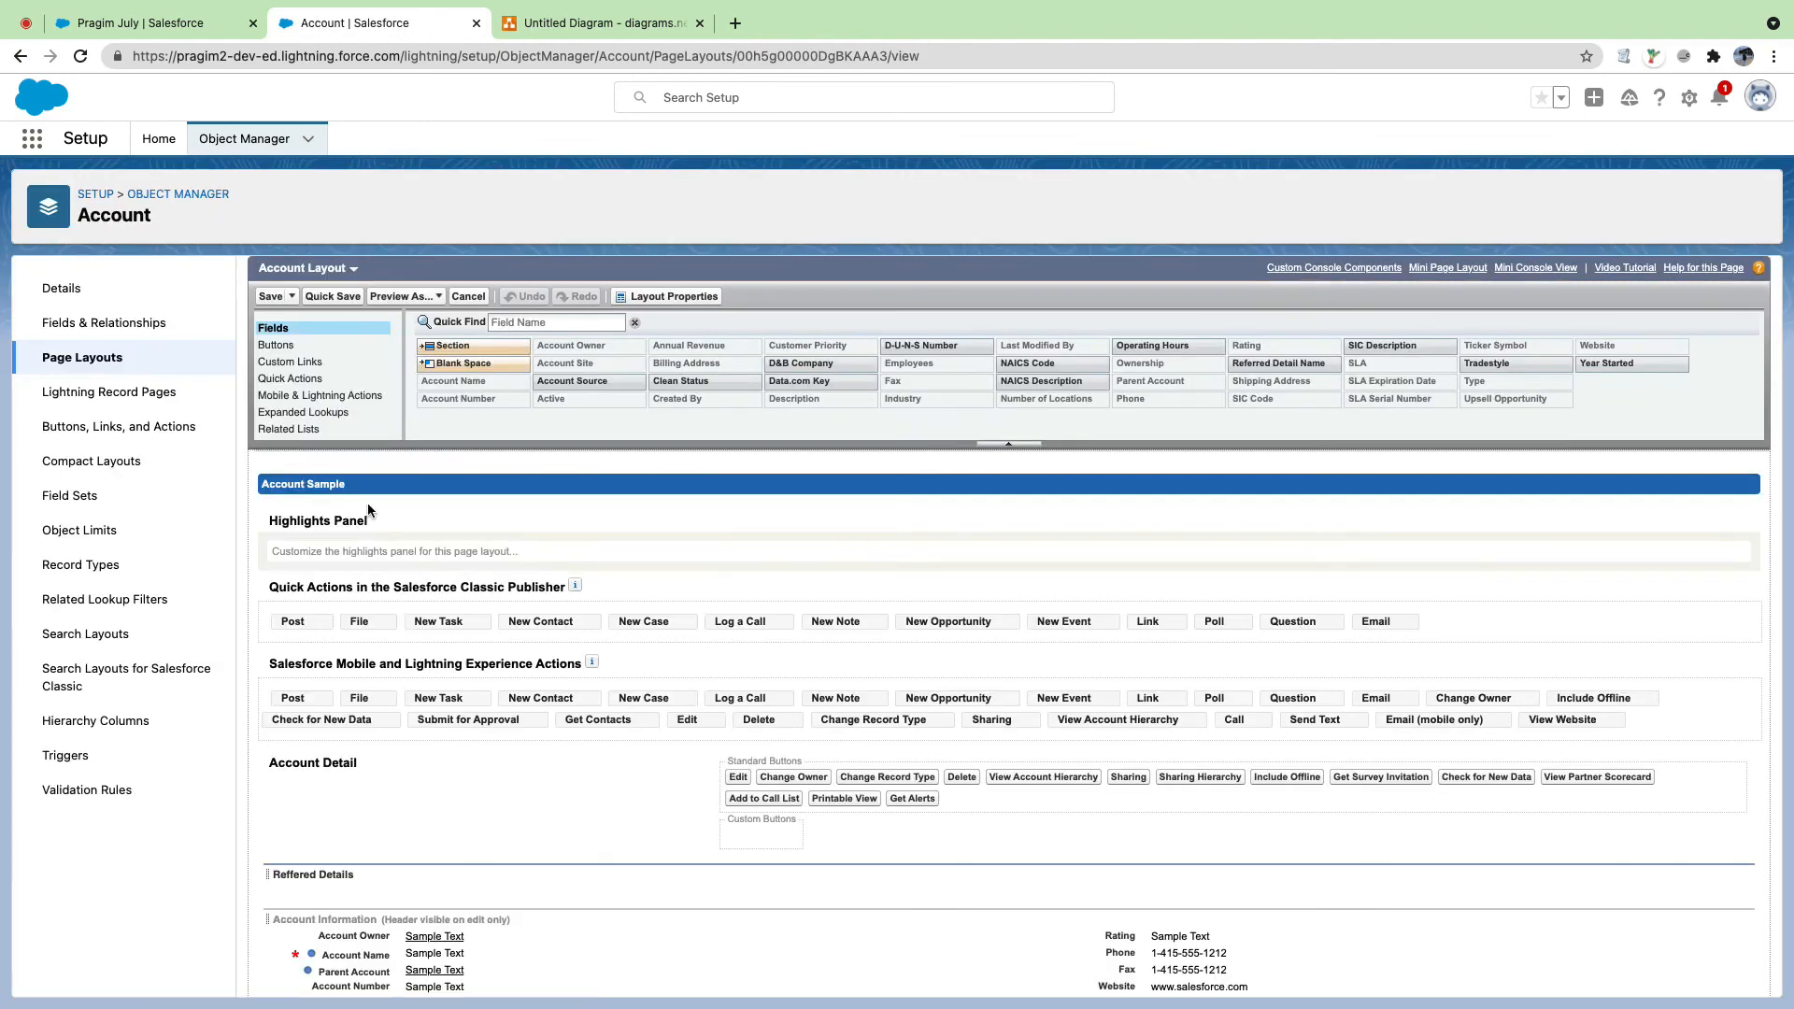
{"action": "scroll", "coordinate": [383, 598], "scroll_direction": "down", "scroll_amount": 3}
{"action": "scroll", "coordinate": [392, 644], "scroll_direction": "down", "scroll_amount": 1}
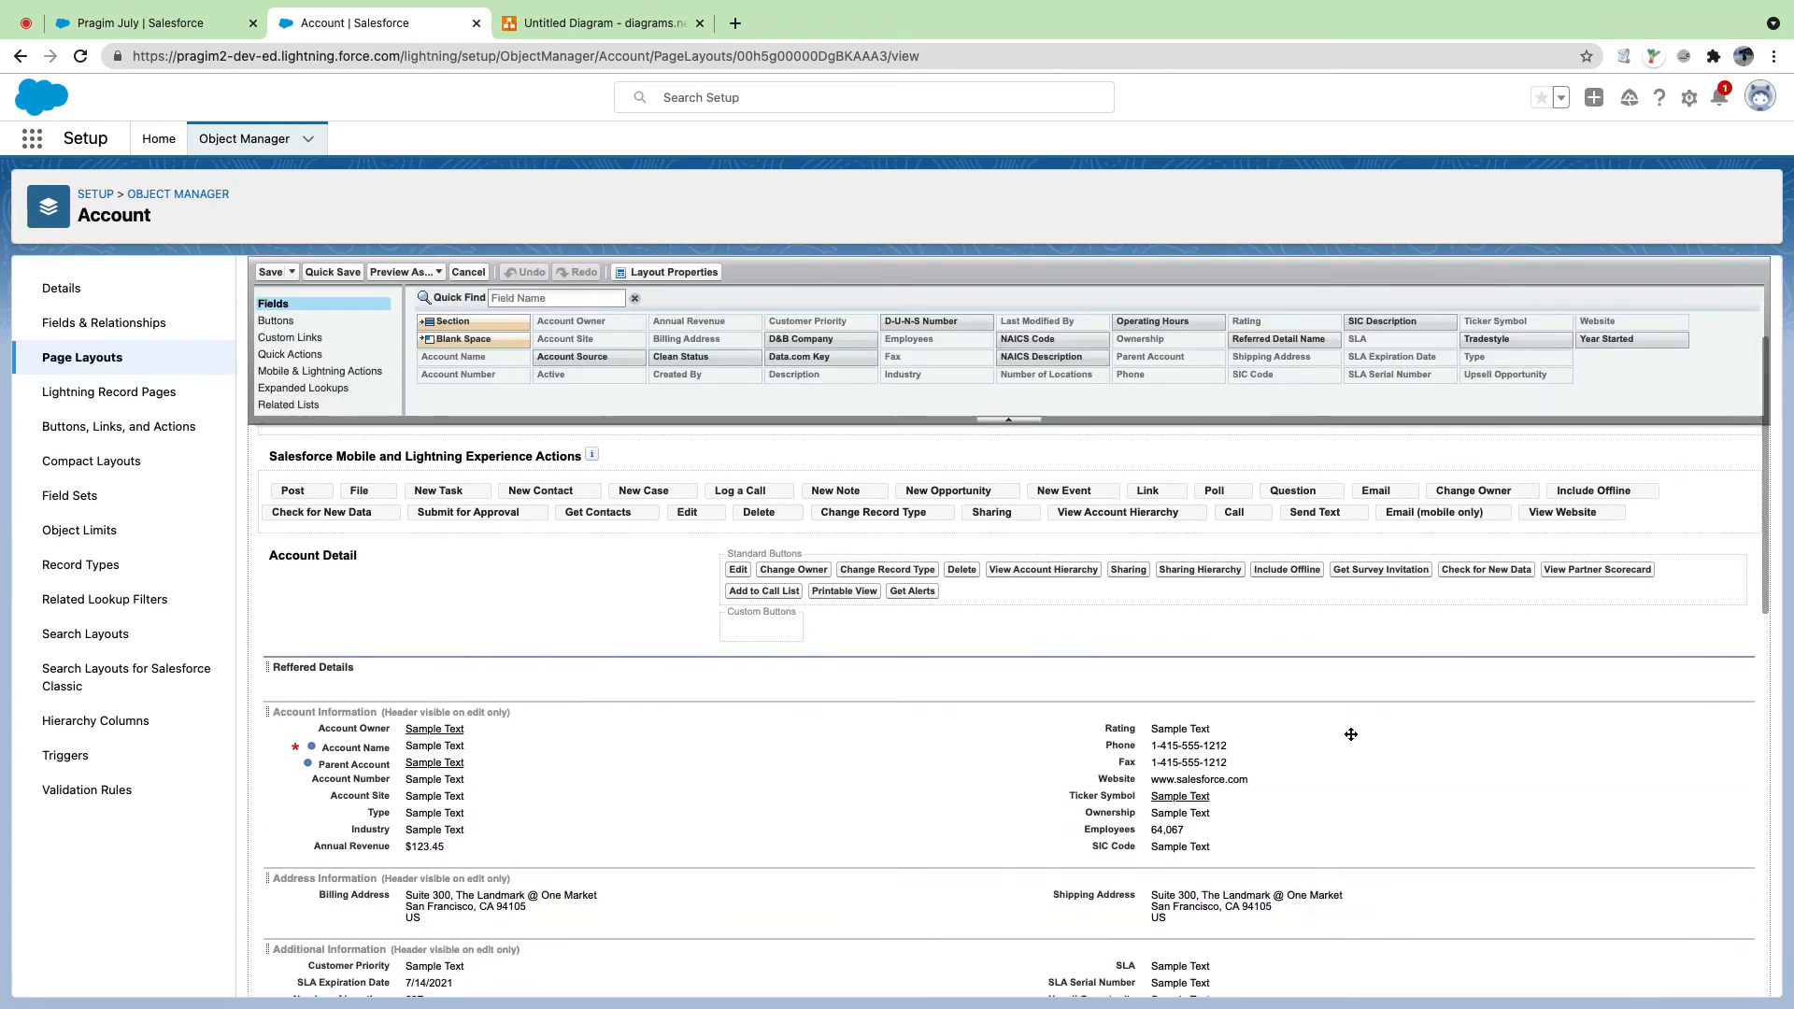
{"action": "left_click", "coordinate": [1745, 714]}
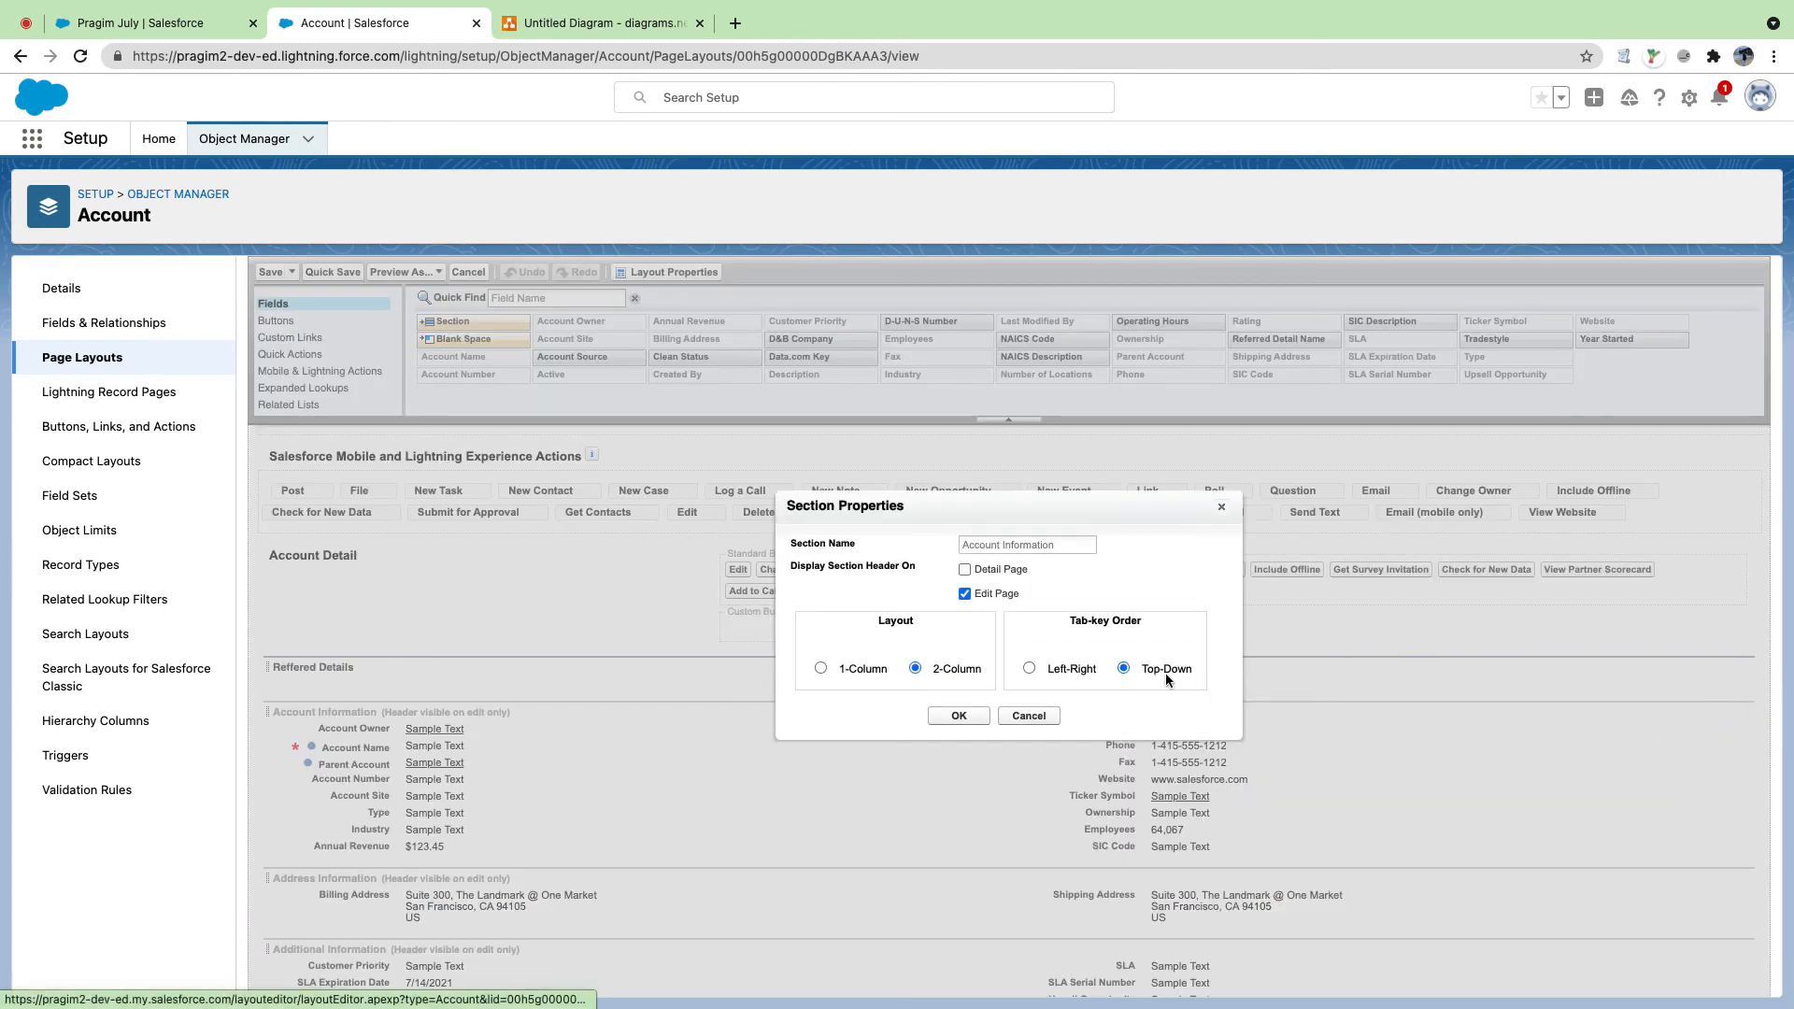
{"action": "left_click", "coordinate": [964, 570]}
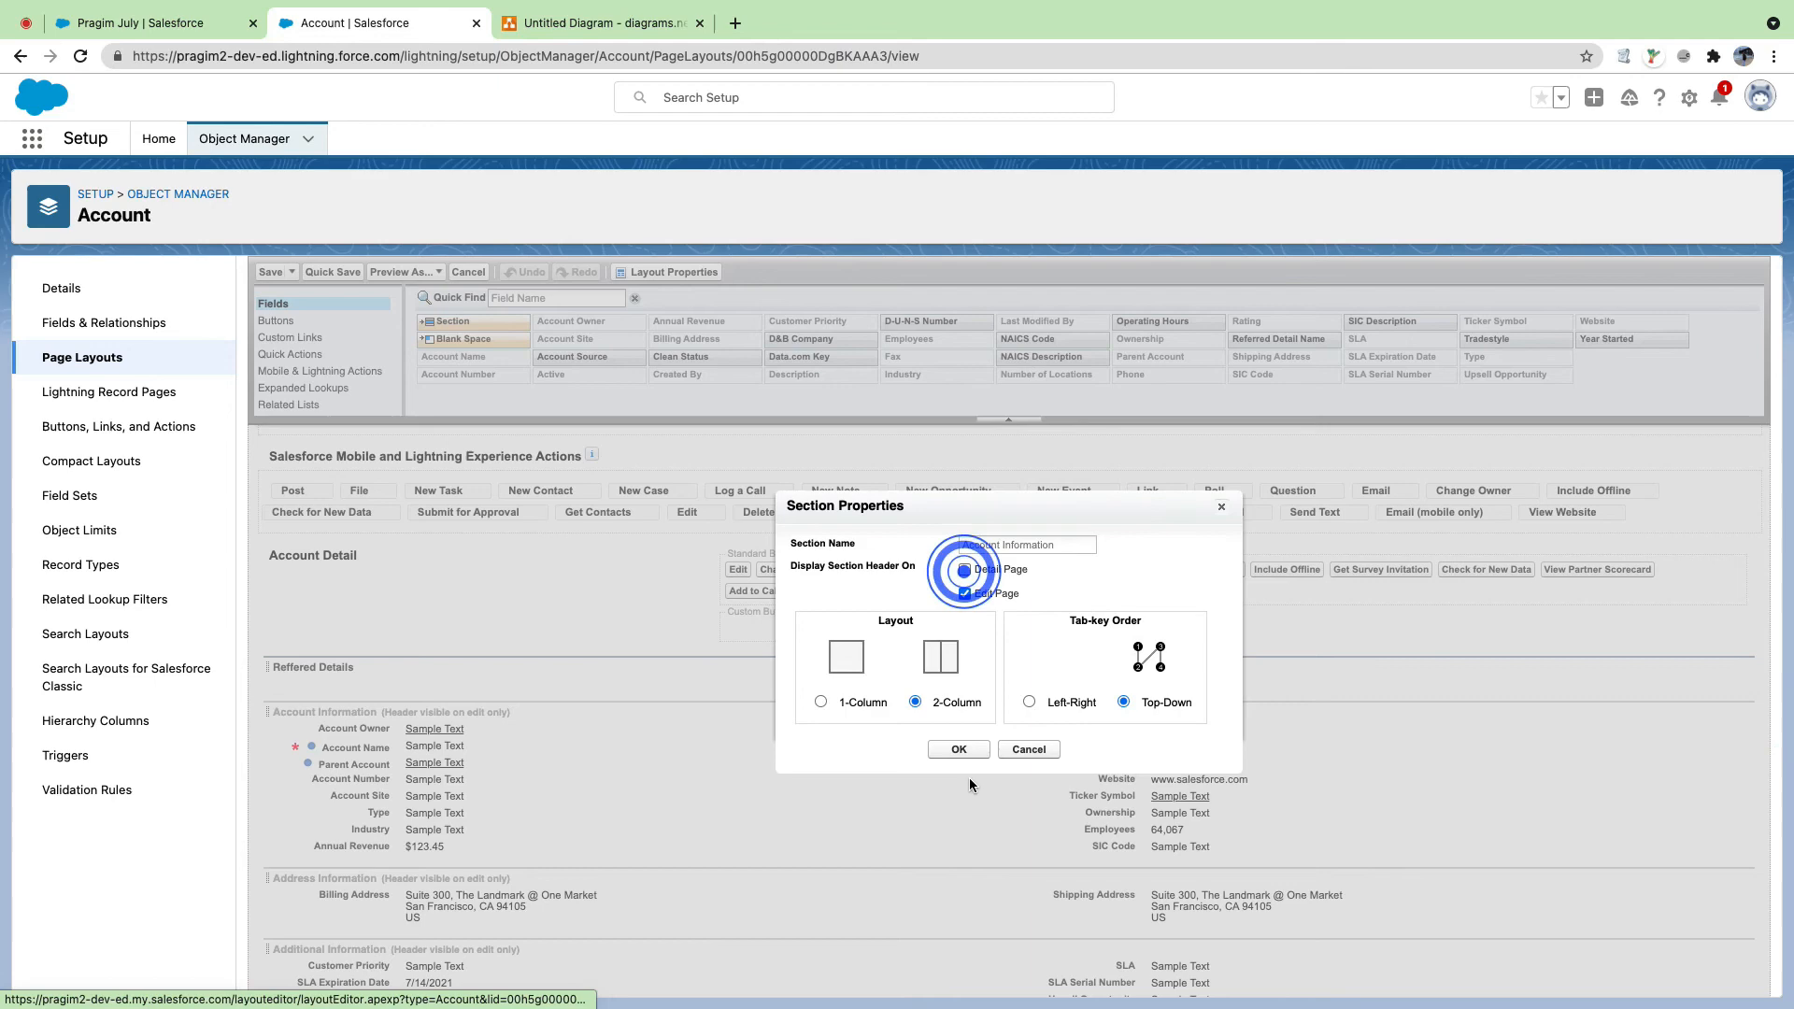
{"action": "left_click", "coordinate": [964, 570]}
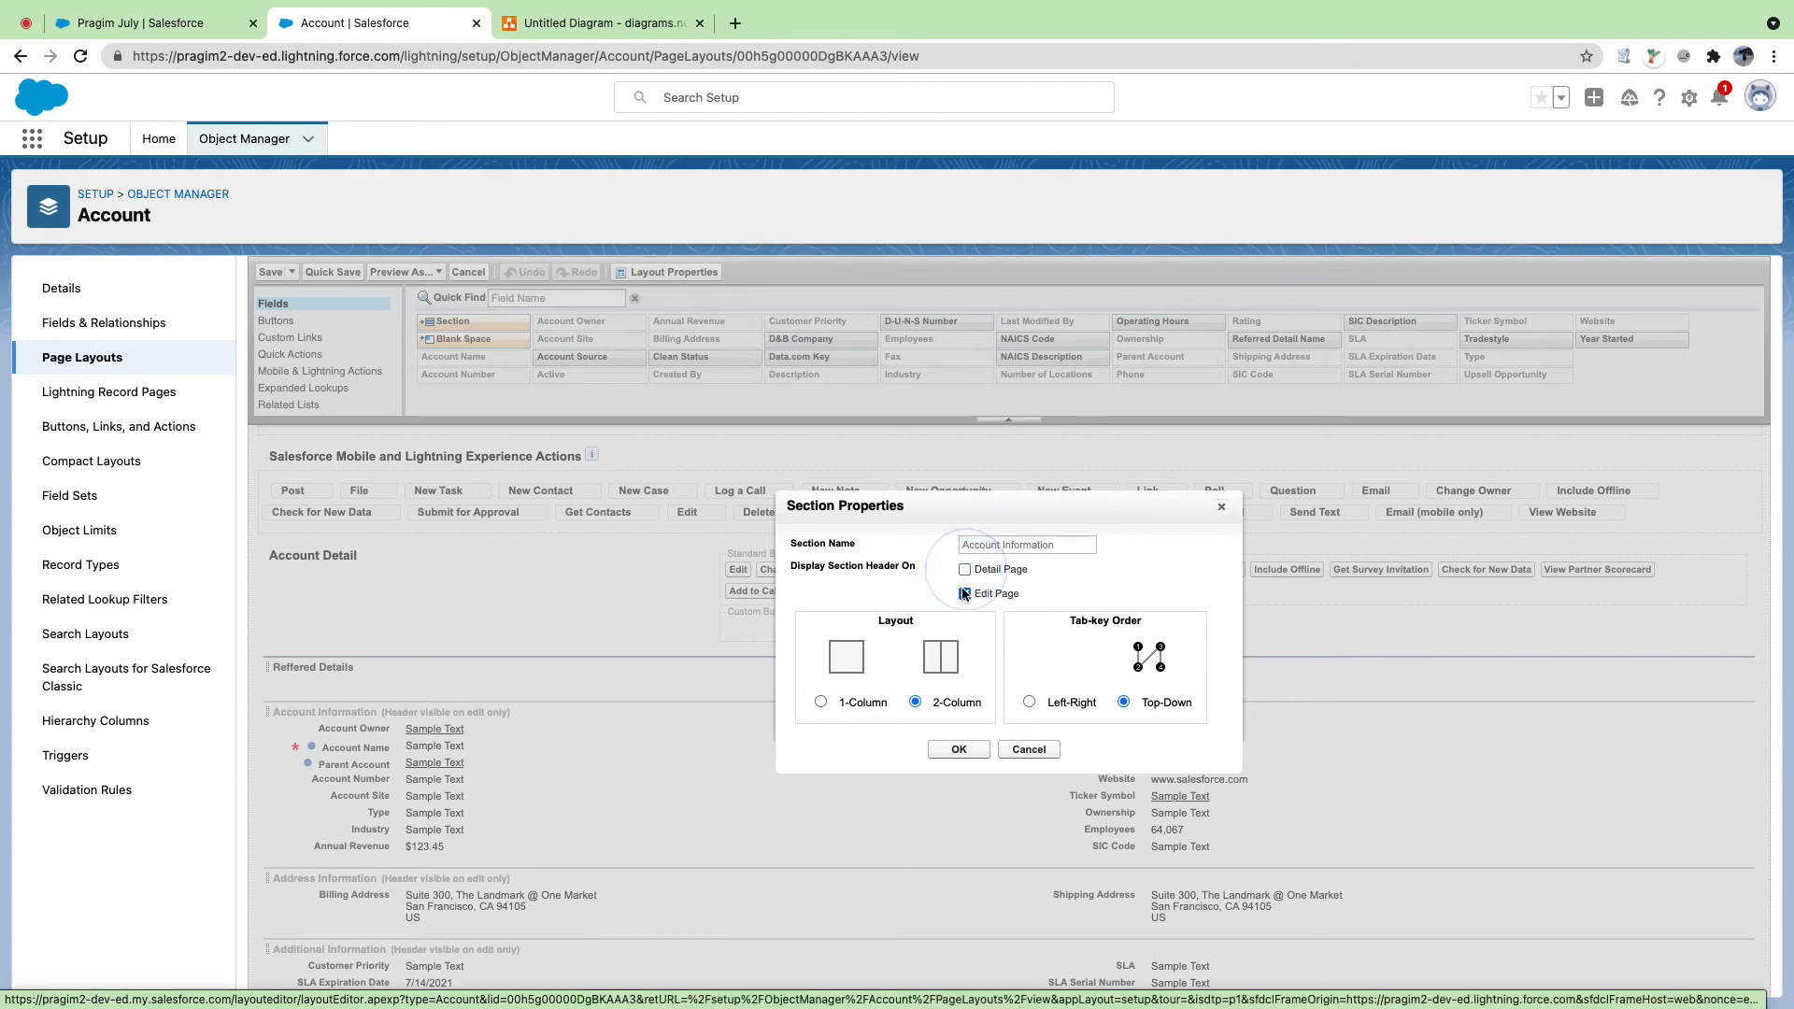
{"action": "left_click", "coordinate": [965, 594]}
{"action": "left_click", "coordinate": [965, 594]}
{"action": "left_click", "coordinate": [958, 749]}
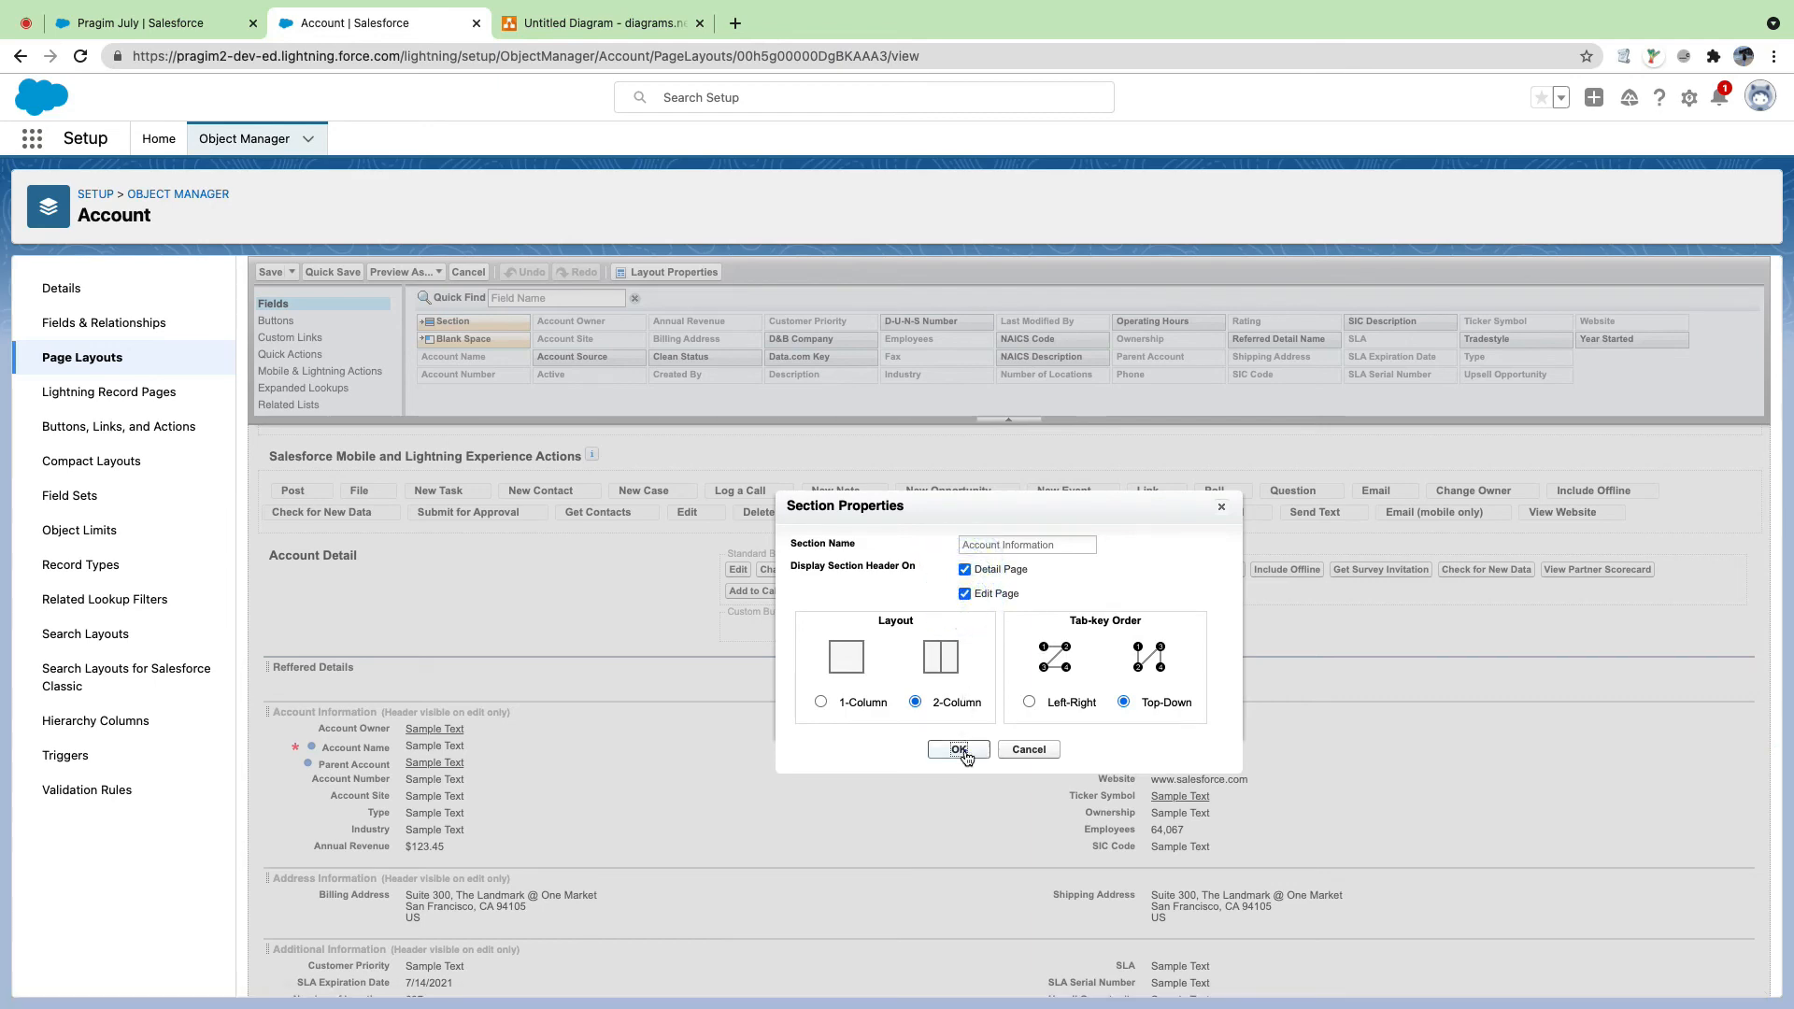
Step: Show the Address Information and Additional Information headers on detail pages too
{"action": "scroll", "coordinate": [1057, 711], "scroll_direction": "down", "scroll_amount": 5}
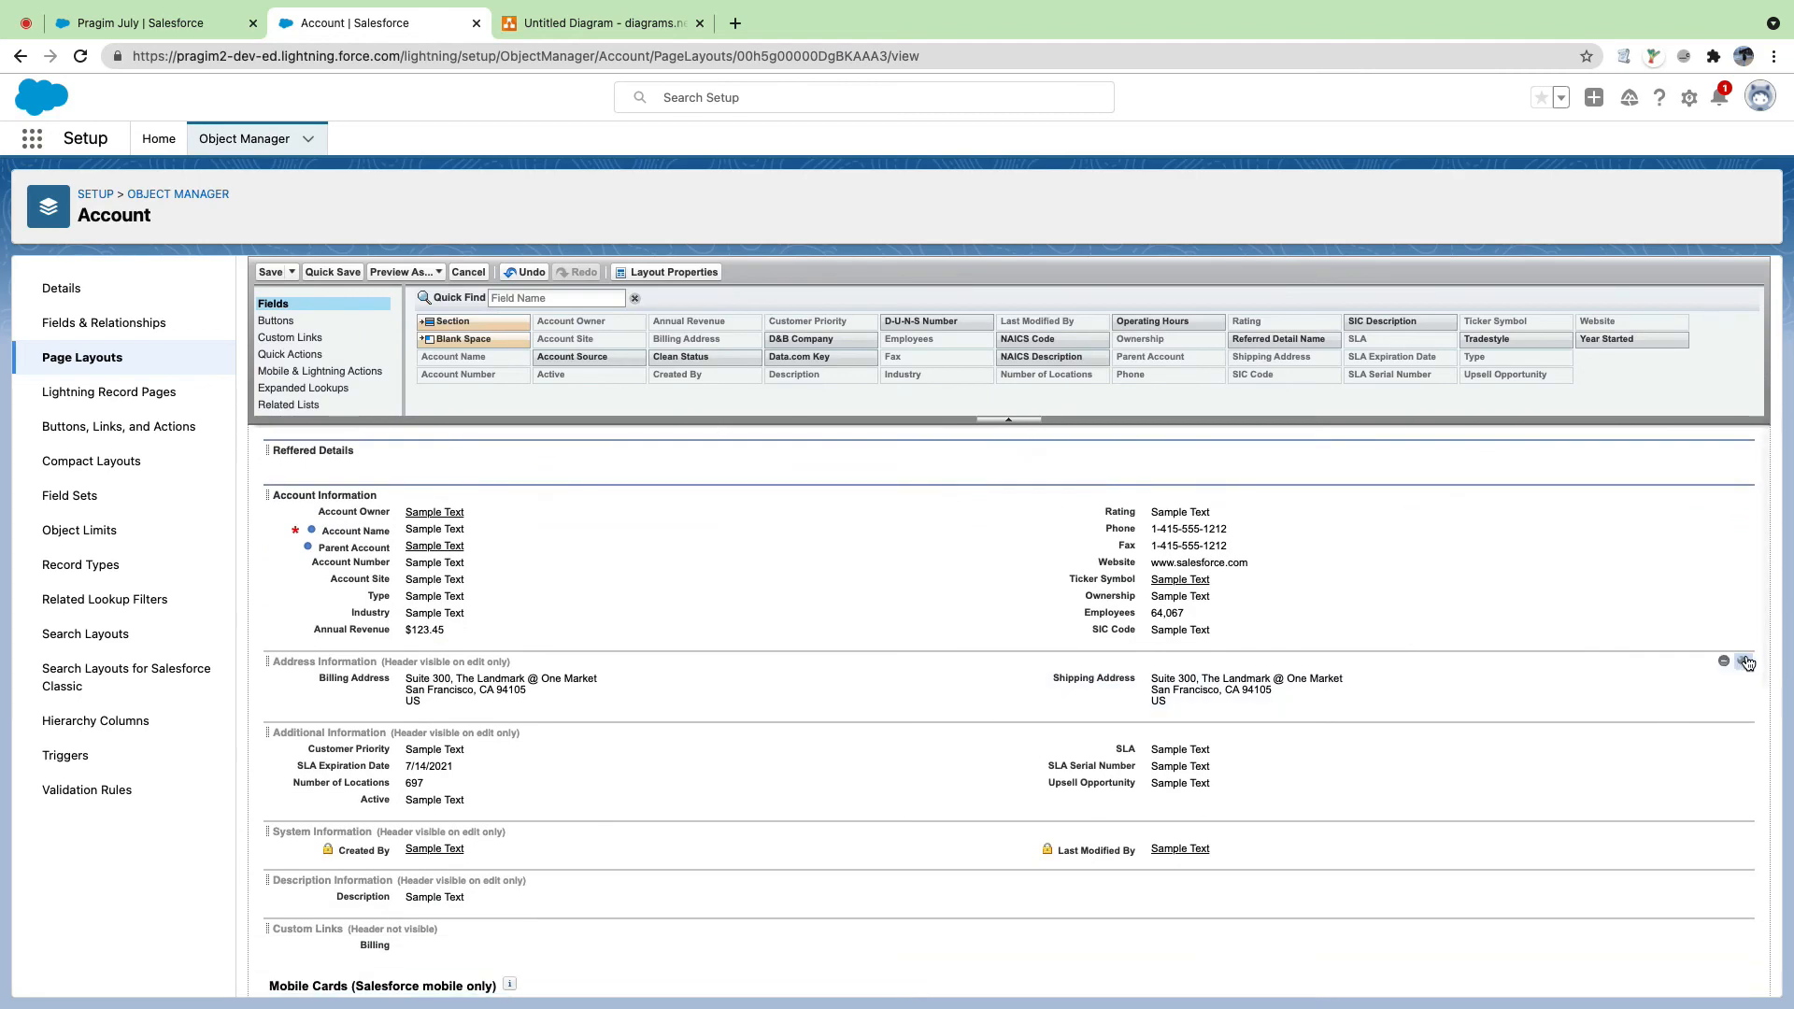
{"action": "left_click", "coordinate": [1743, 663]}
{"action": "left_click", "coordinate": [965, 564]}
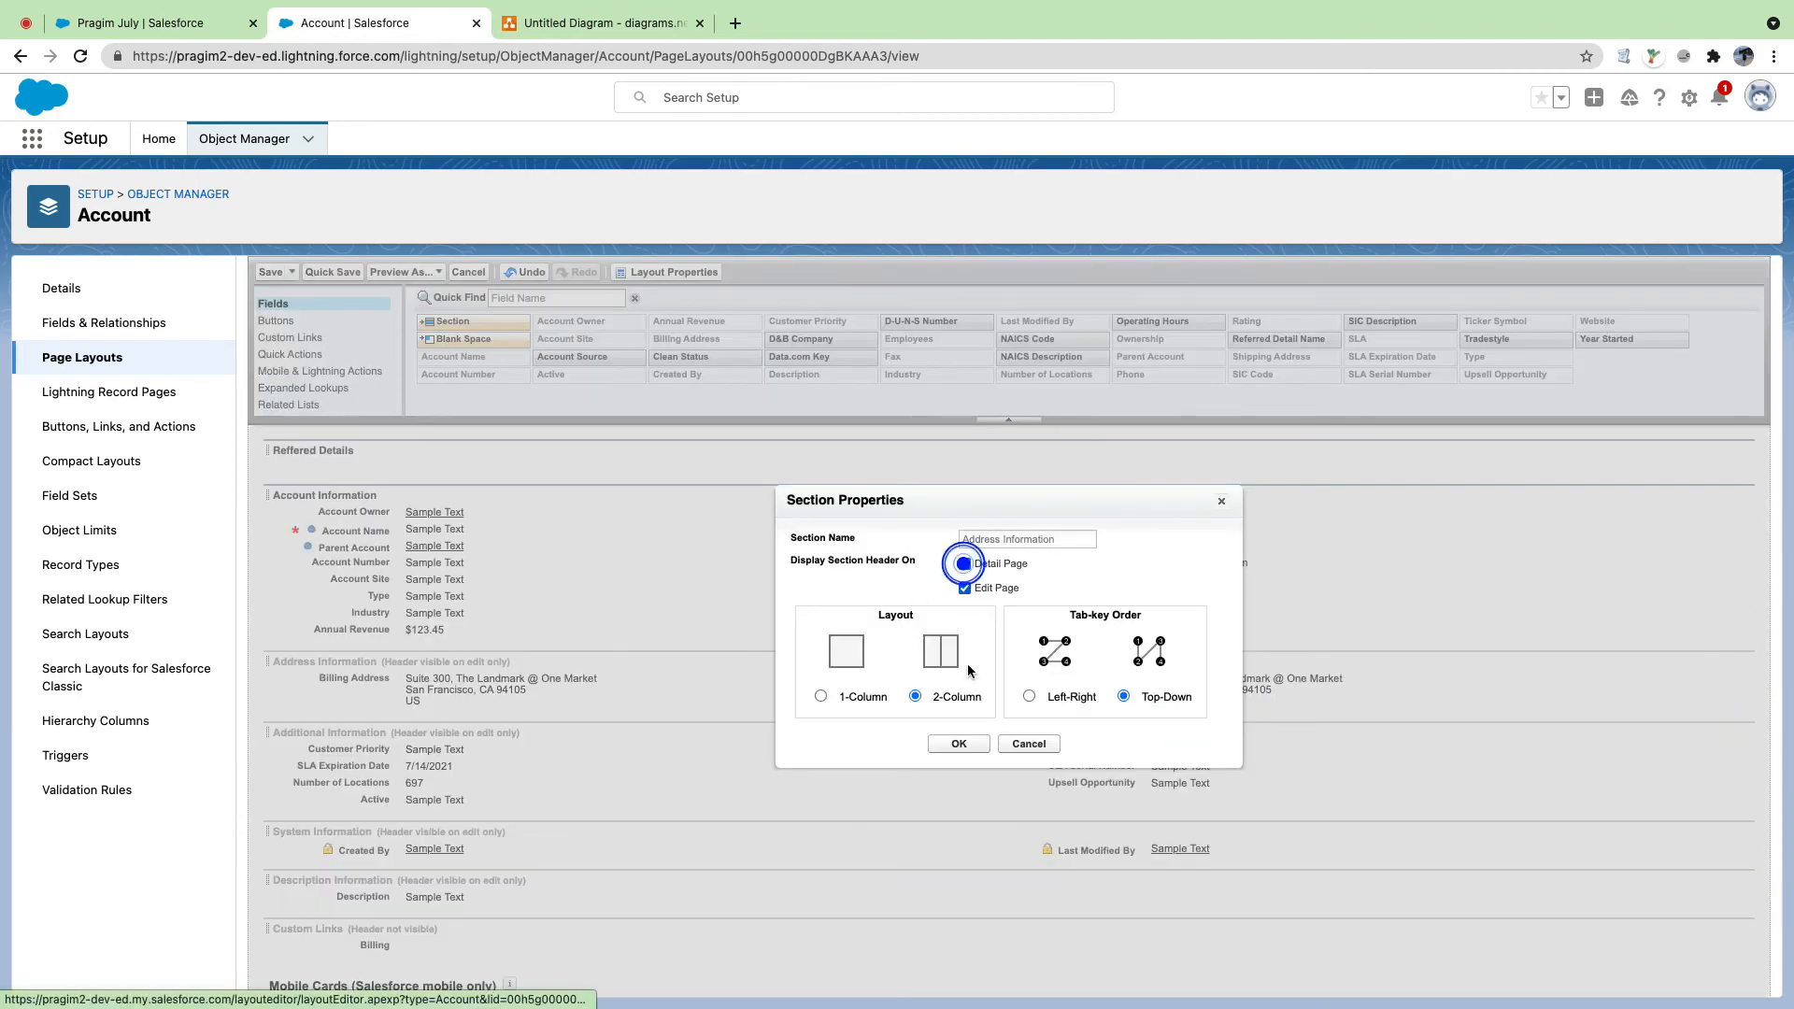
{"action": "left_click", "coordinate": [959, 743]}
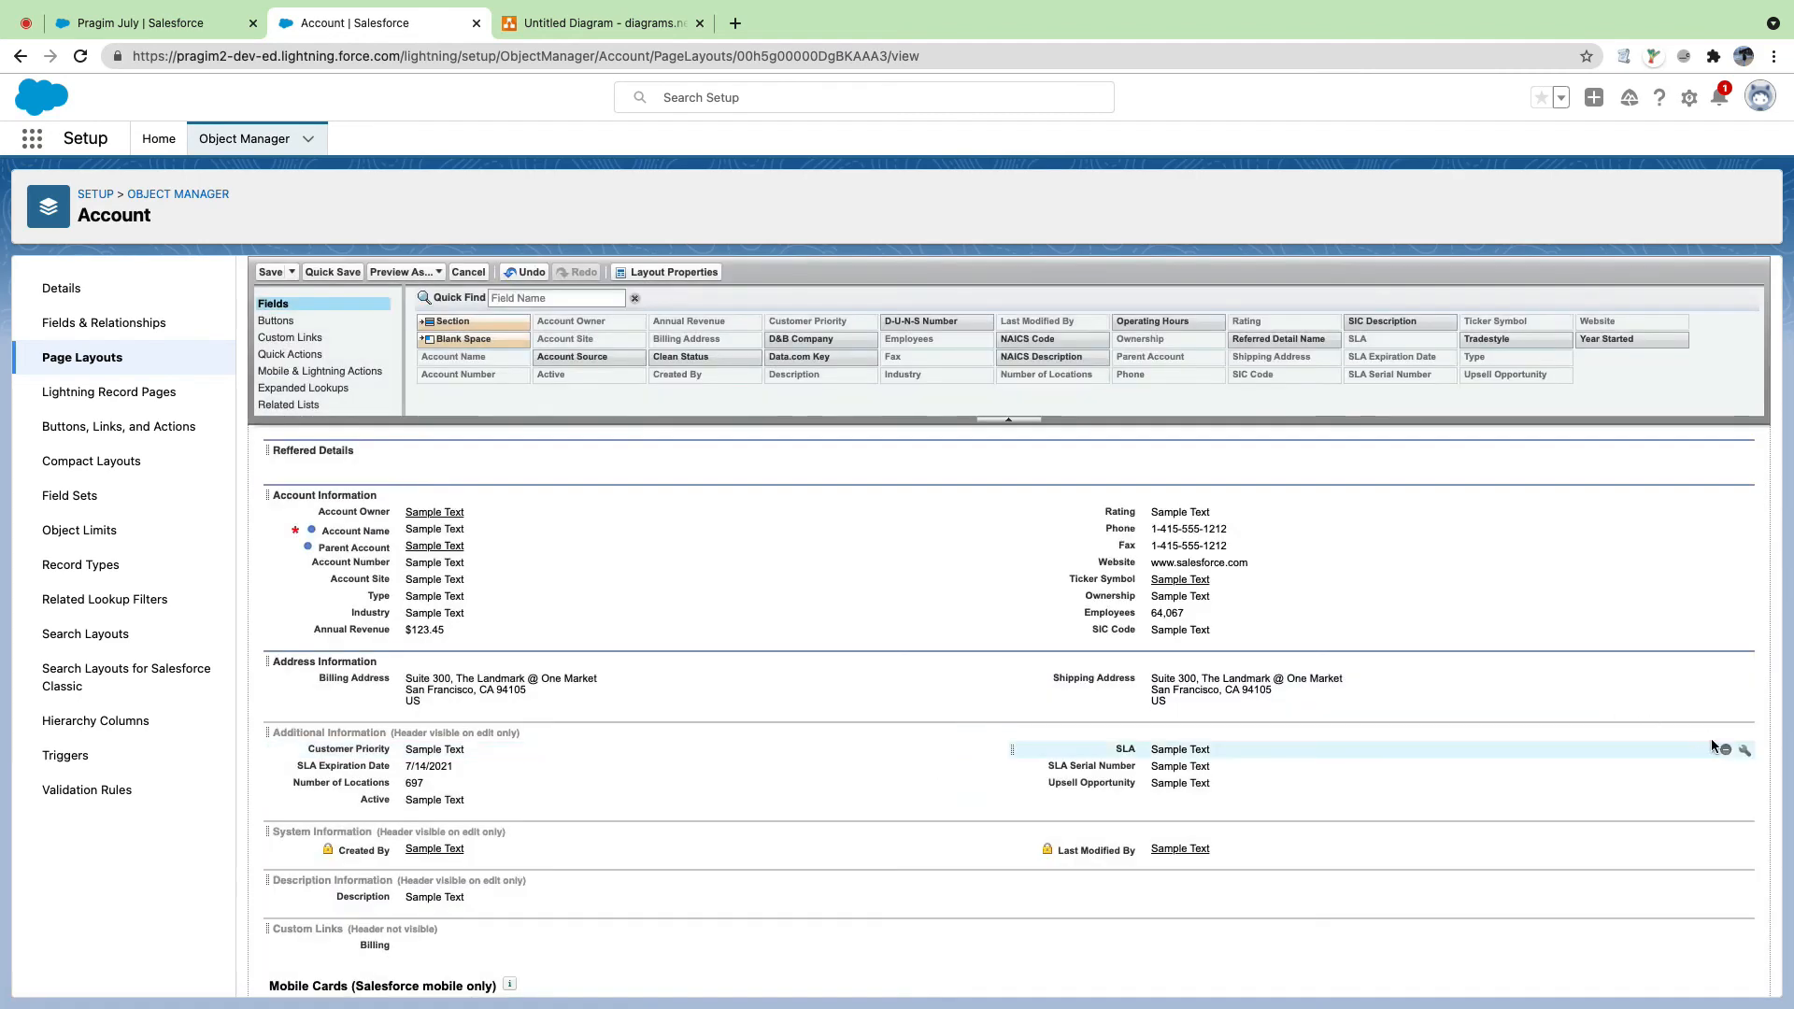
{"action": "left_click", "coordinate": [1744, 734]}
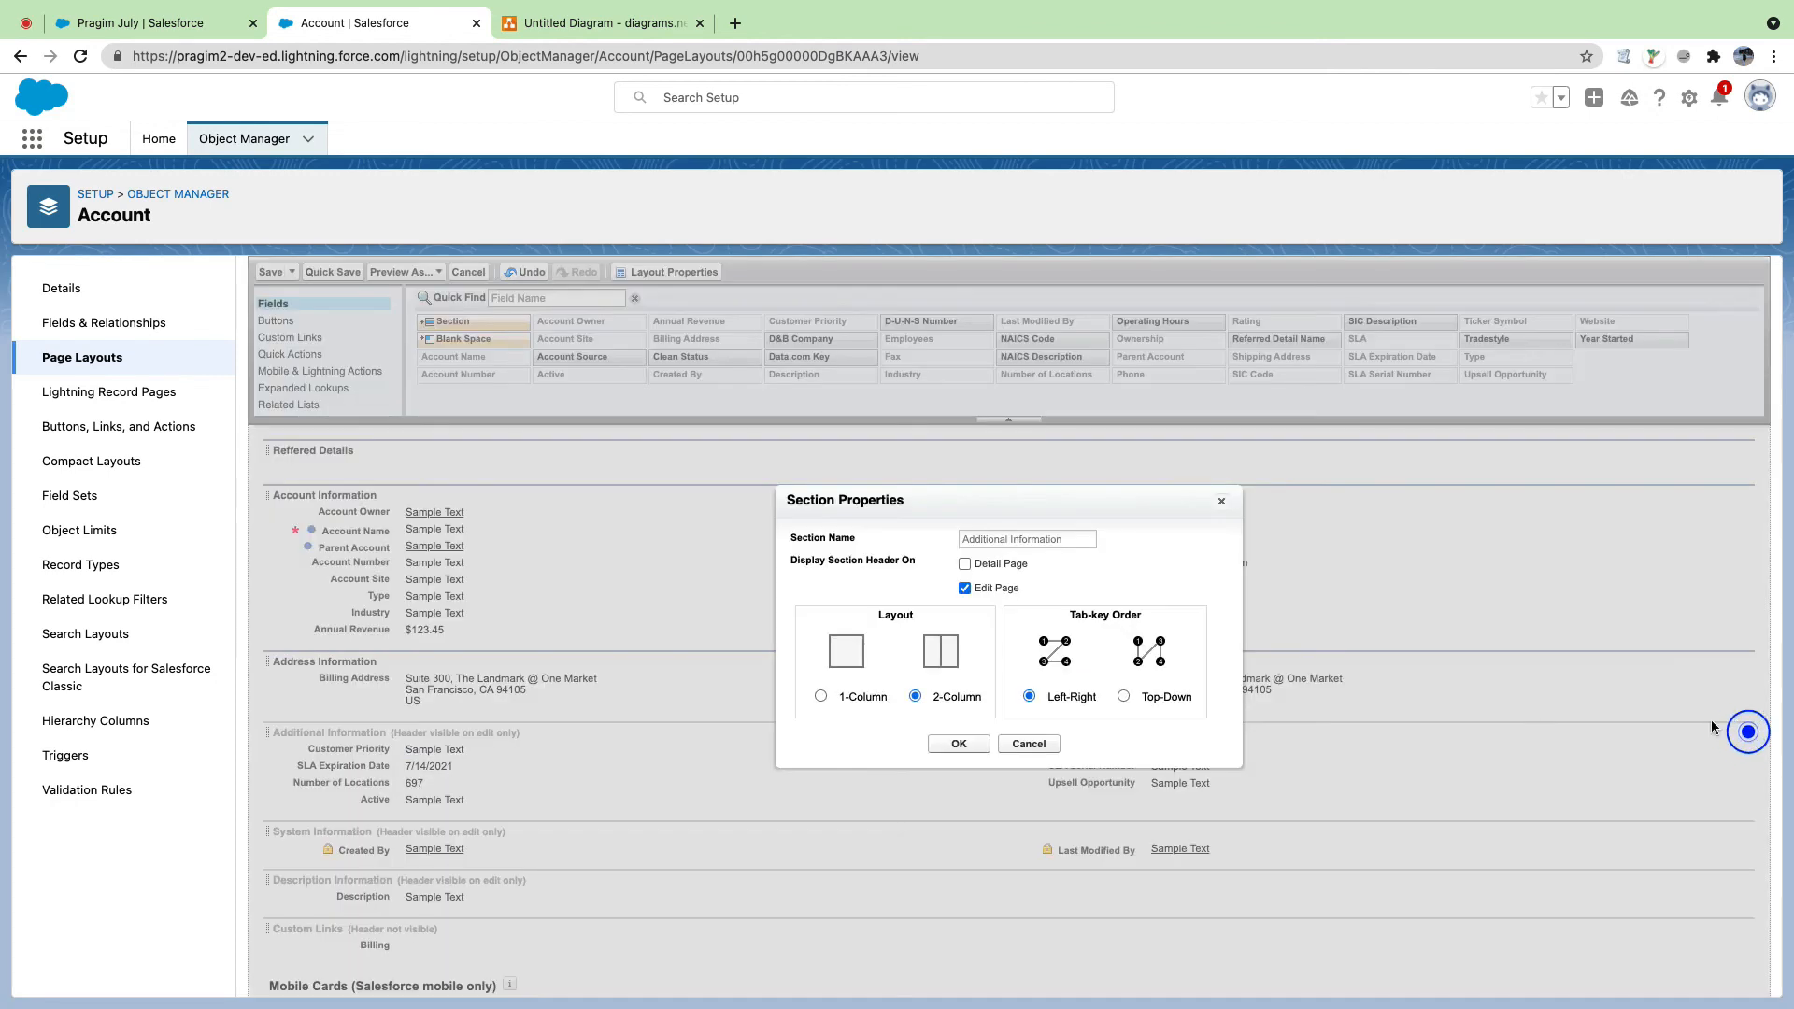
{"action": "left_click", "coordinate": [964, 564]}
{"action": "left_click", "coordinate": [968, 746]}
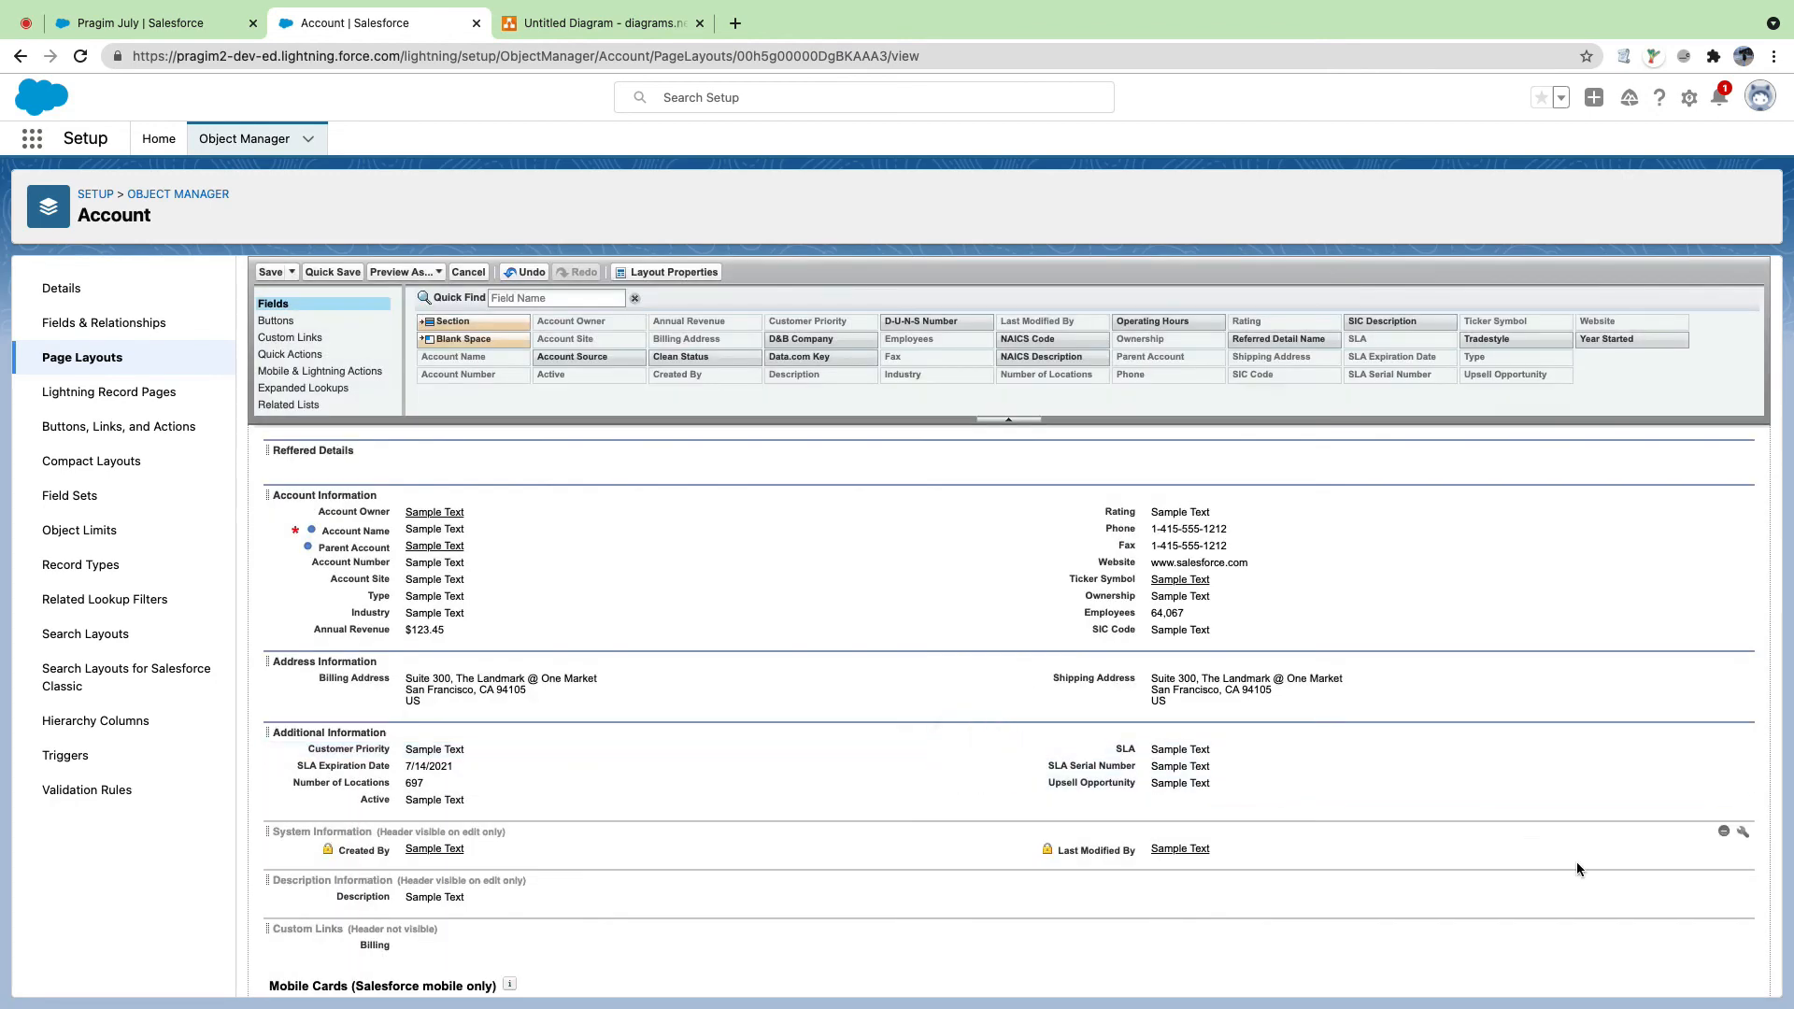
{"action": "left_click", "coordinate": [175, 28]}
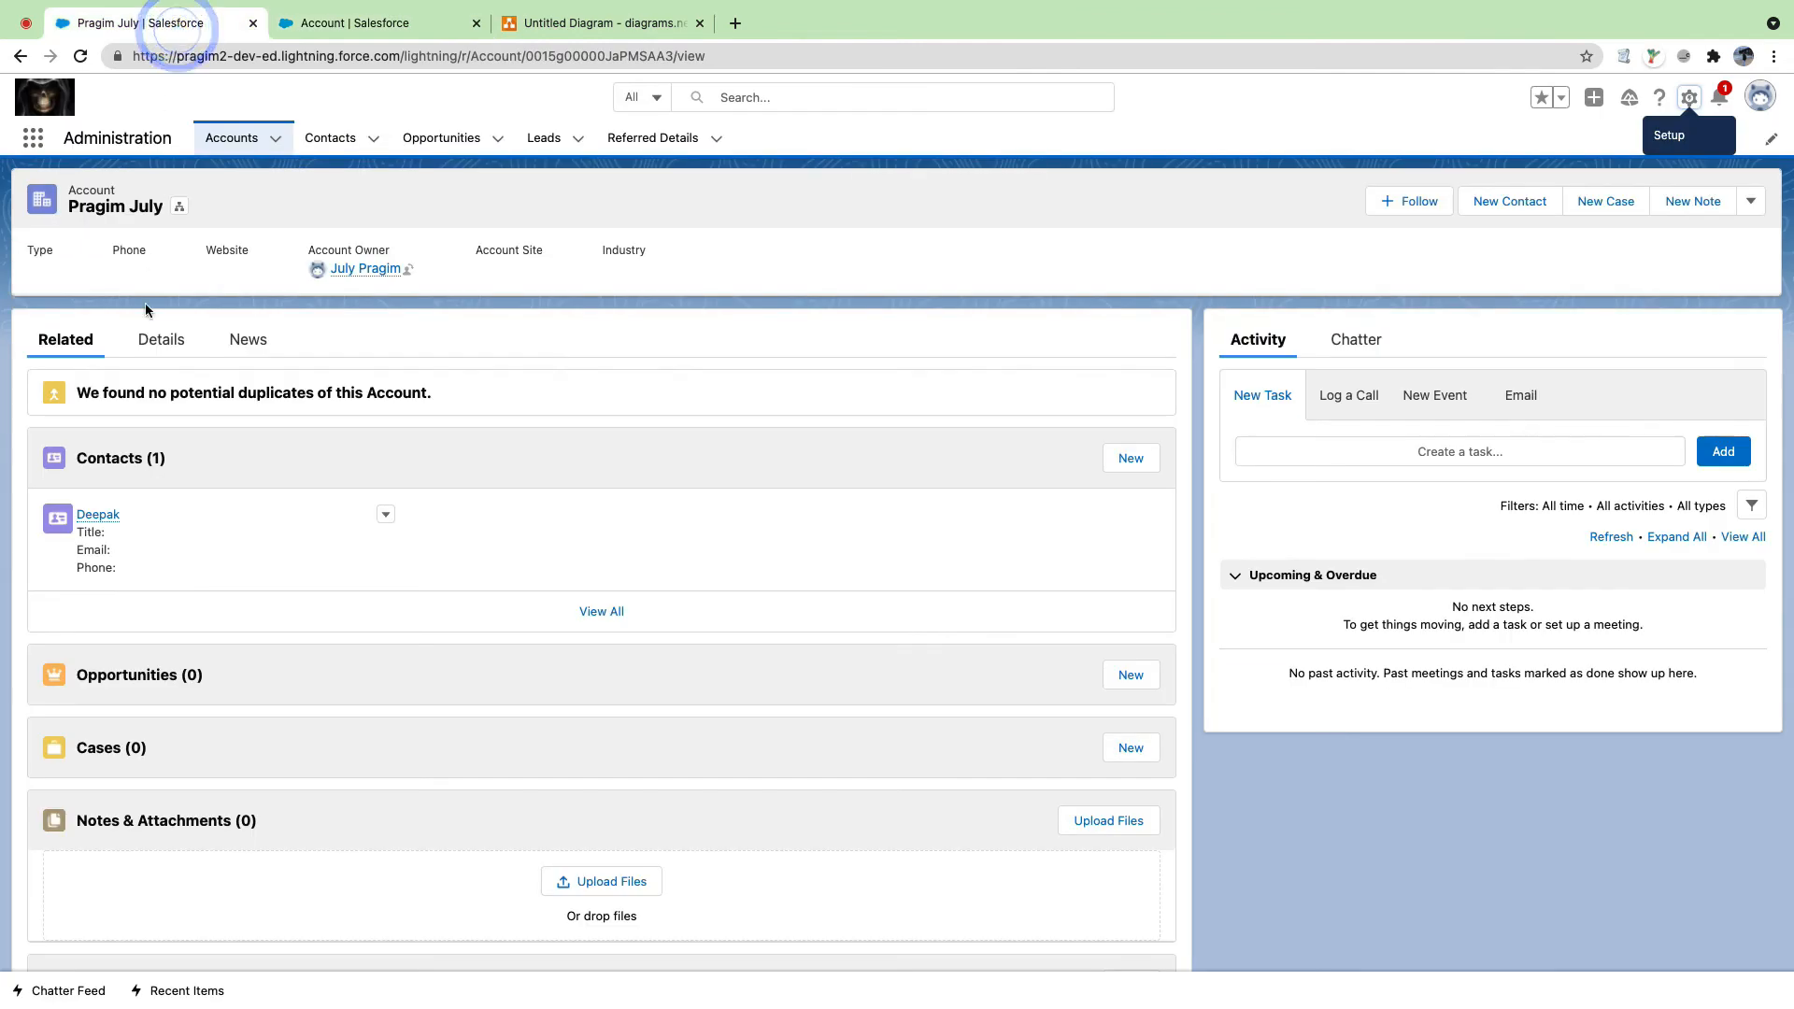
Step: Back in the Account layout editor, show the System Information header on detail pages
{"action": "left_click", "coordinate": [159, 340]}
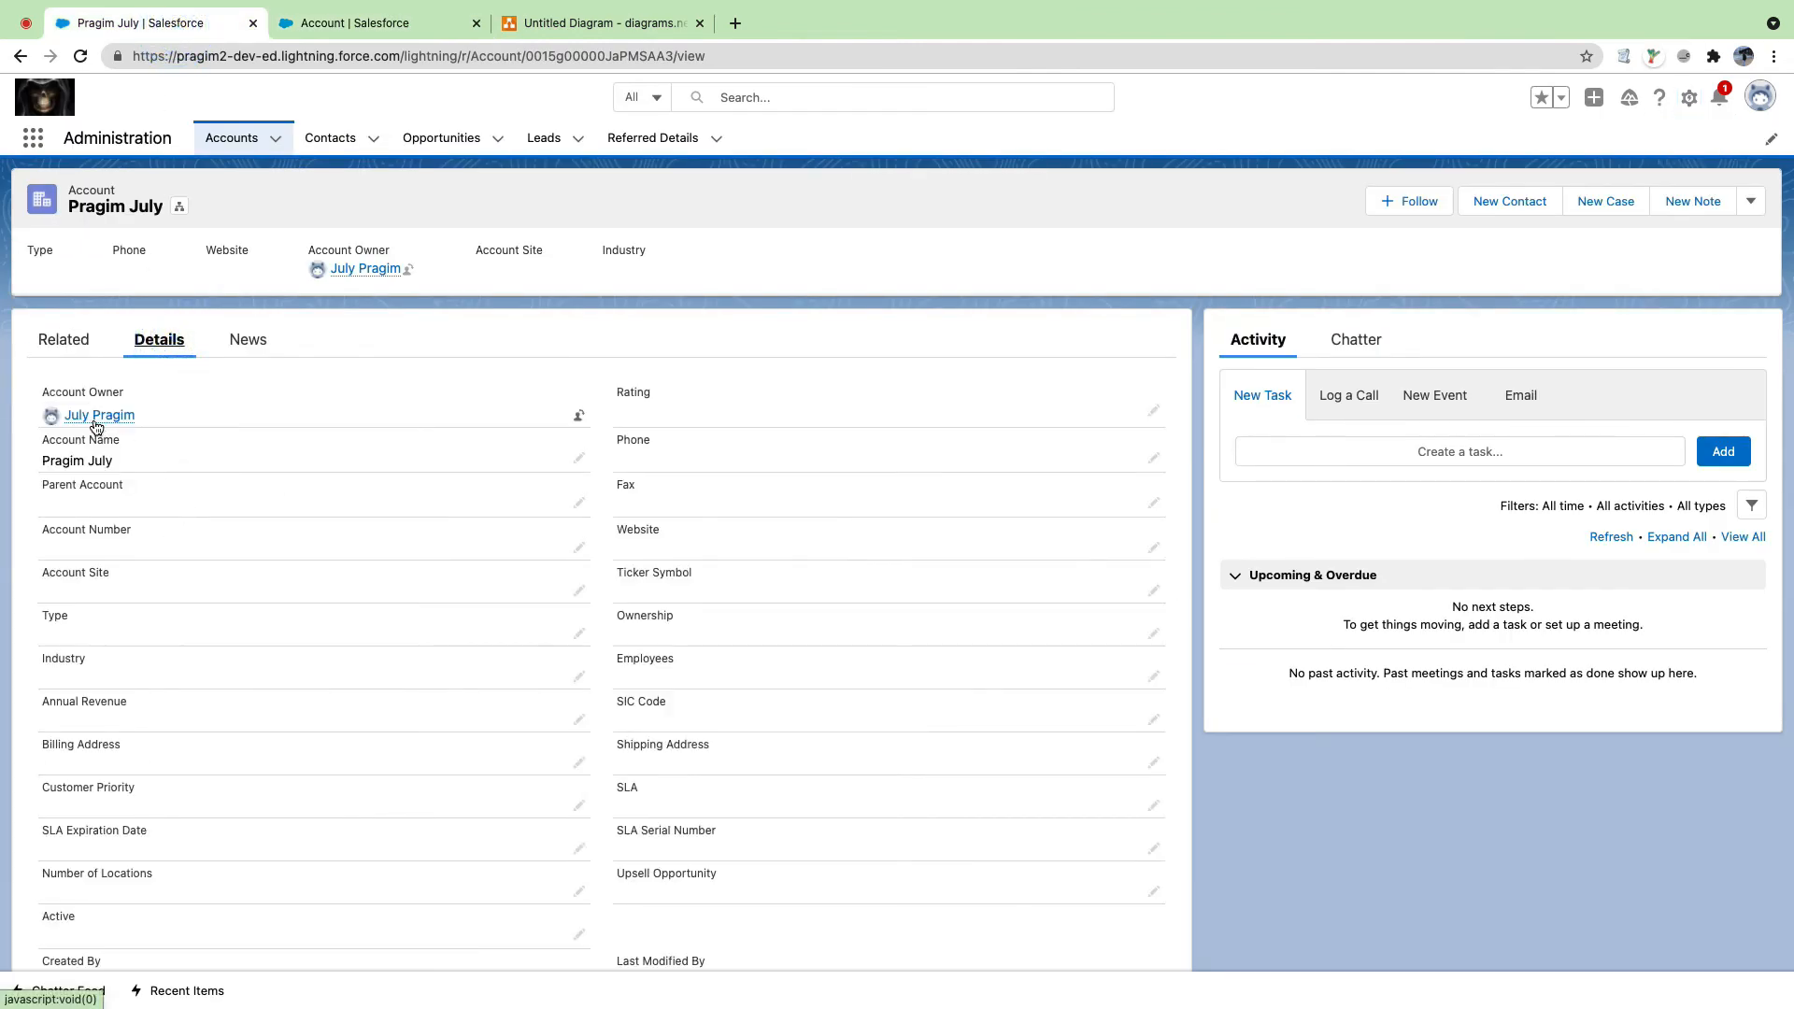
{"action": "left_click", "coordinate": [356, 18]}
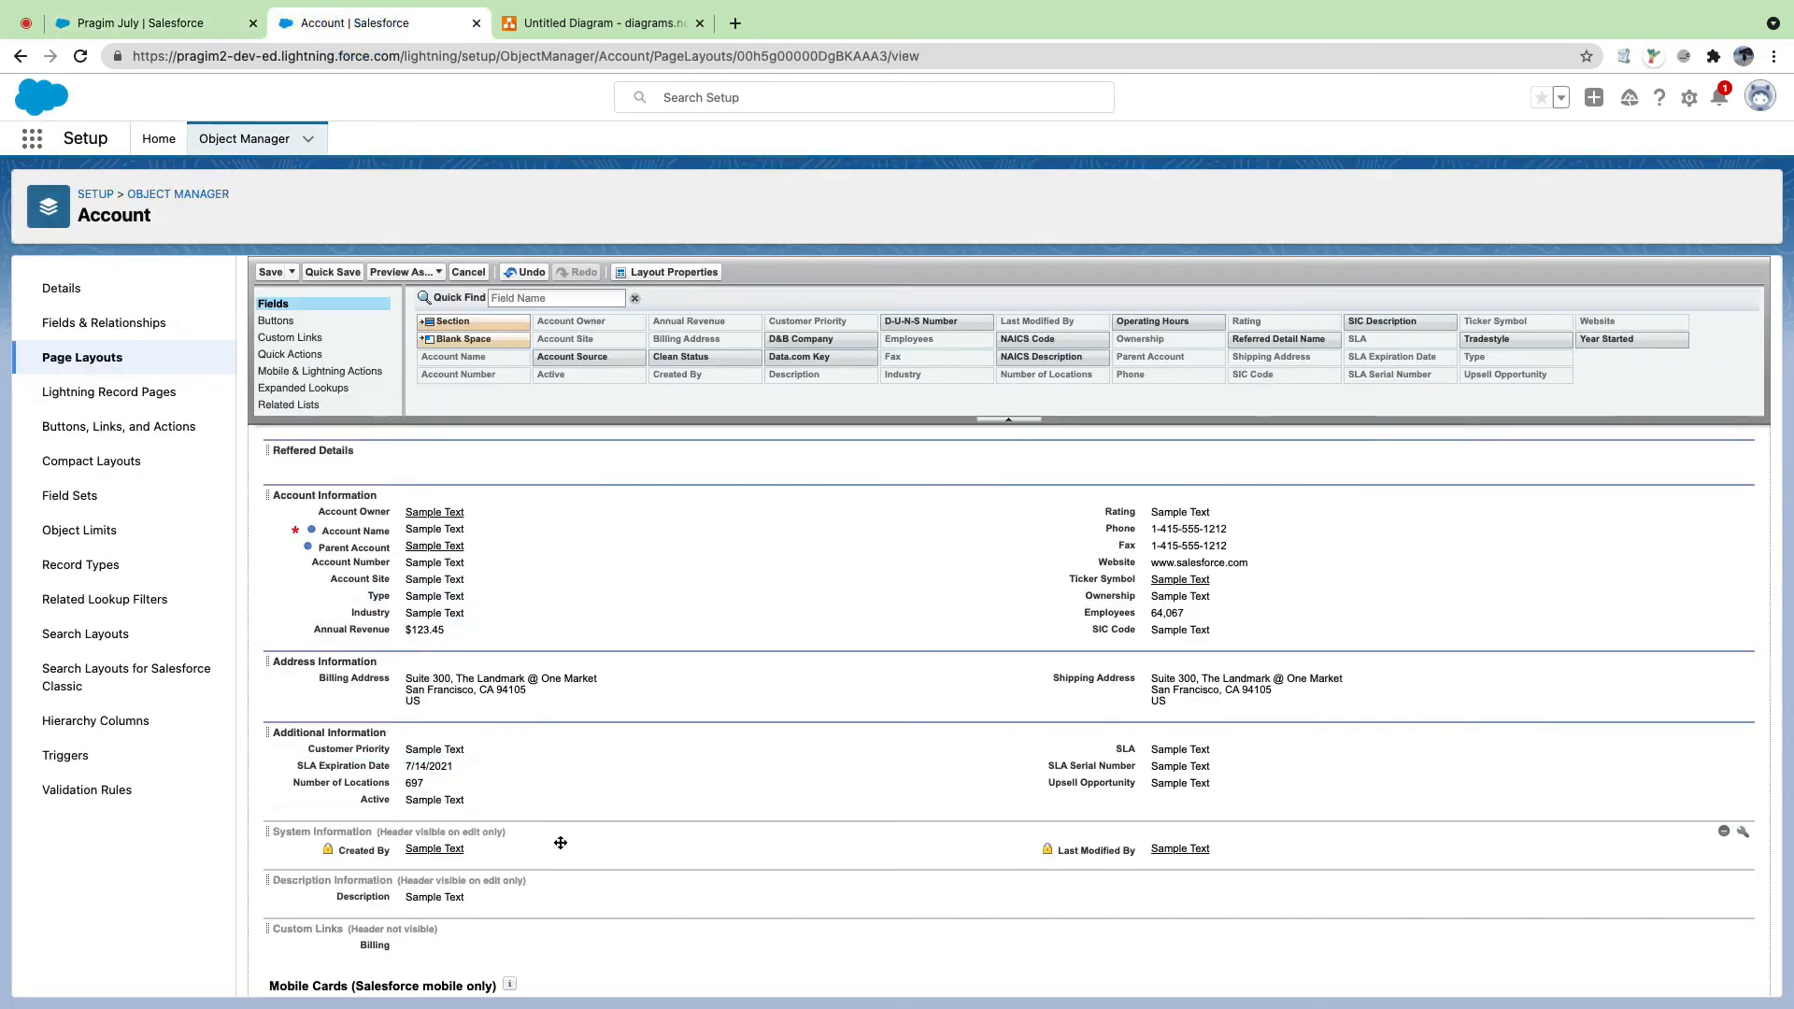
{"action": "left_click", "coordinate": [1743, 833]}
{"action": "left_click", "coordinate": [967, 563]}
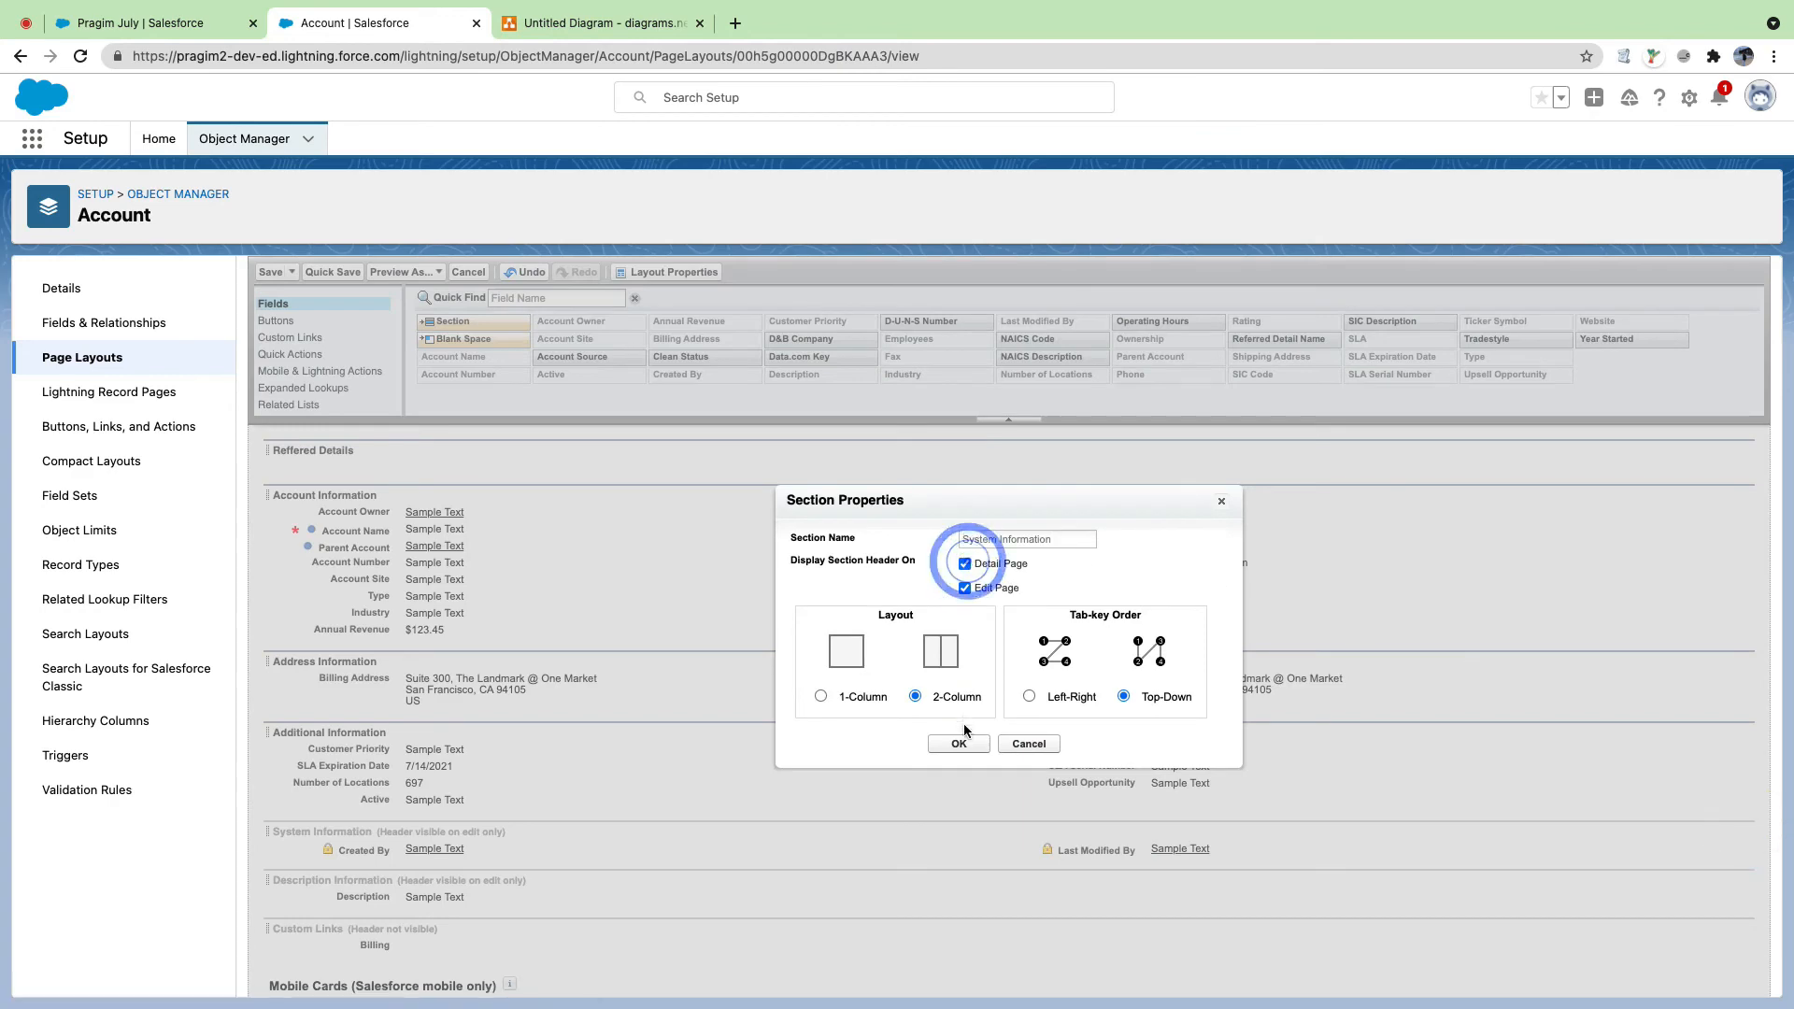
{"action": "left_click", "coordinate": [959, 743]}
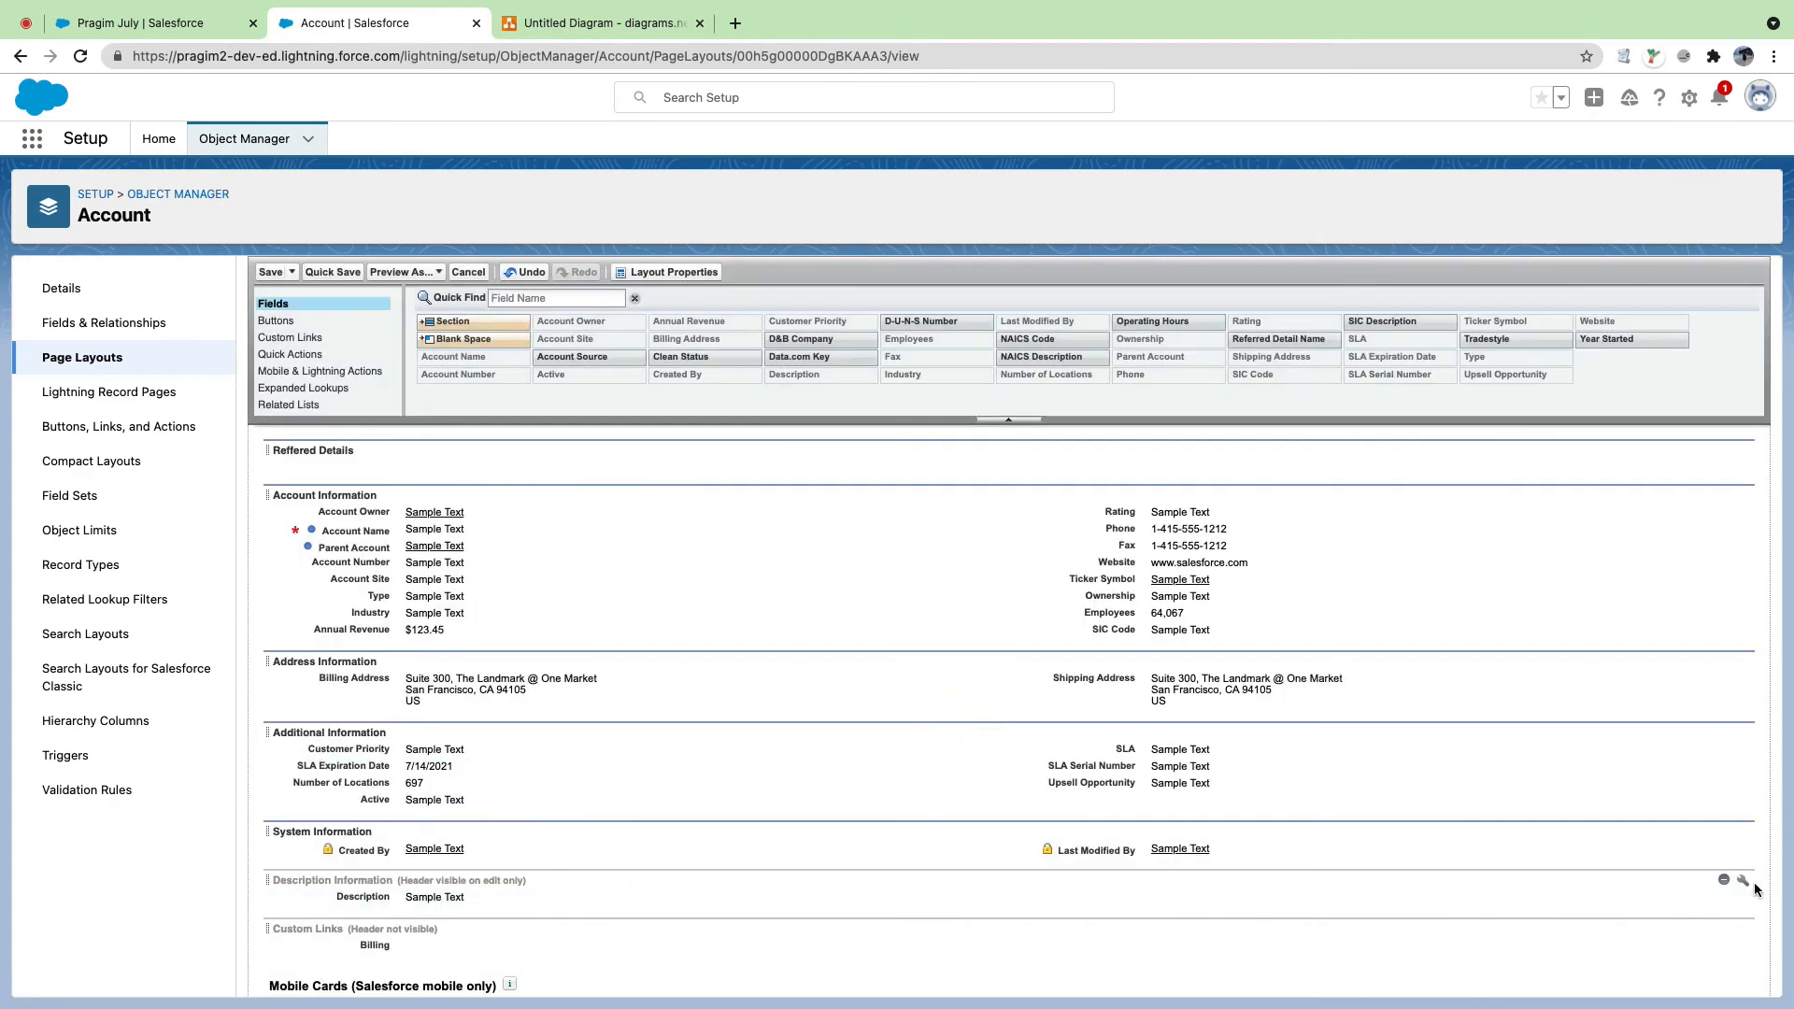
Step: Show the Description Information section header on detail pages
{"action": "left_click", "coordinate": [1740, 880]}
{"action": "left_click", "coordinate": [964, 564]}
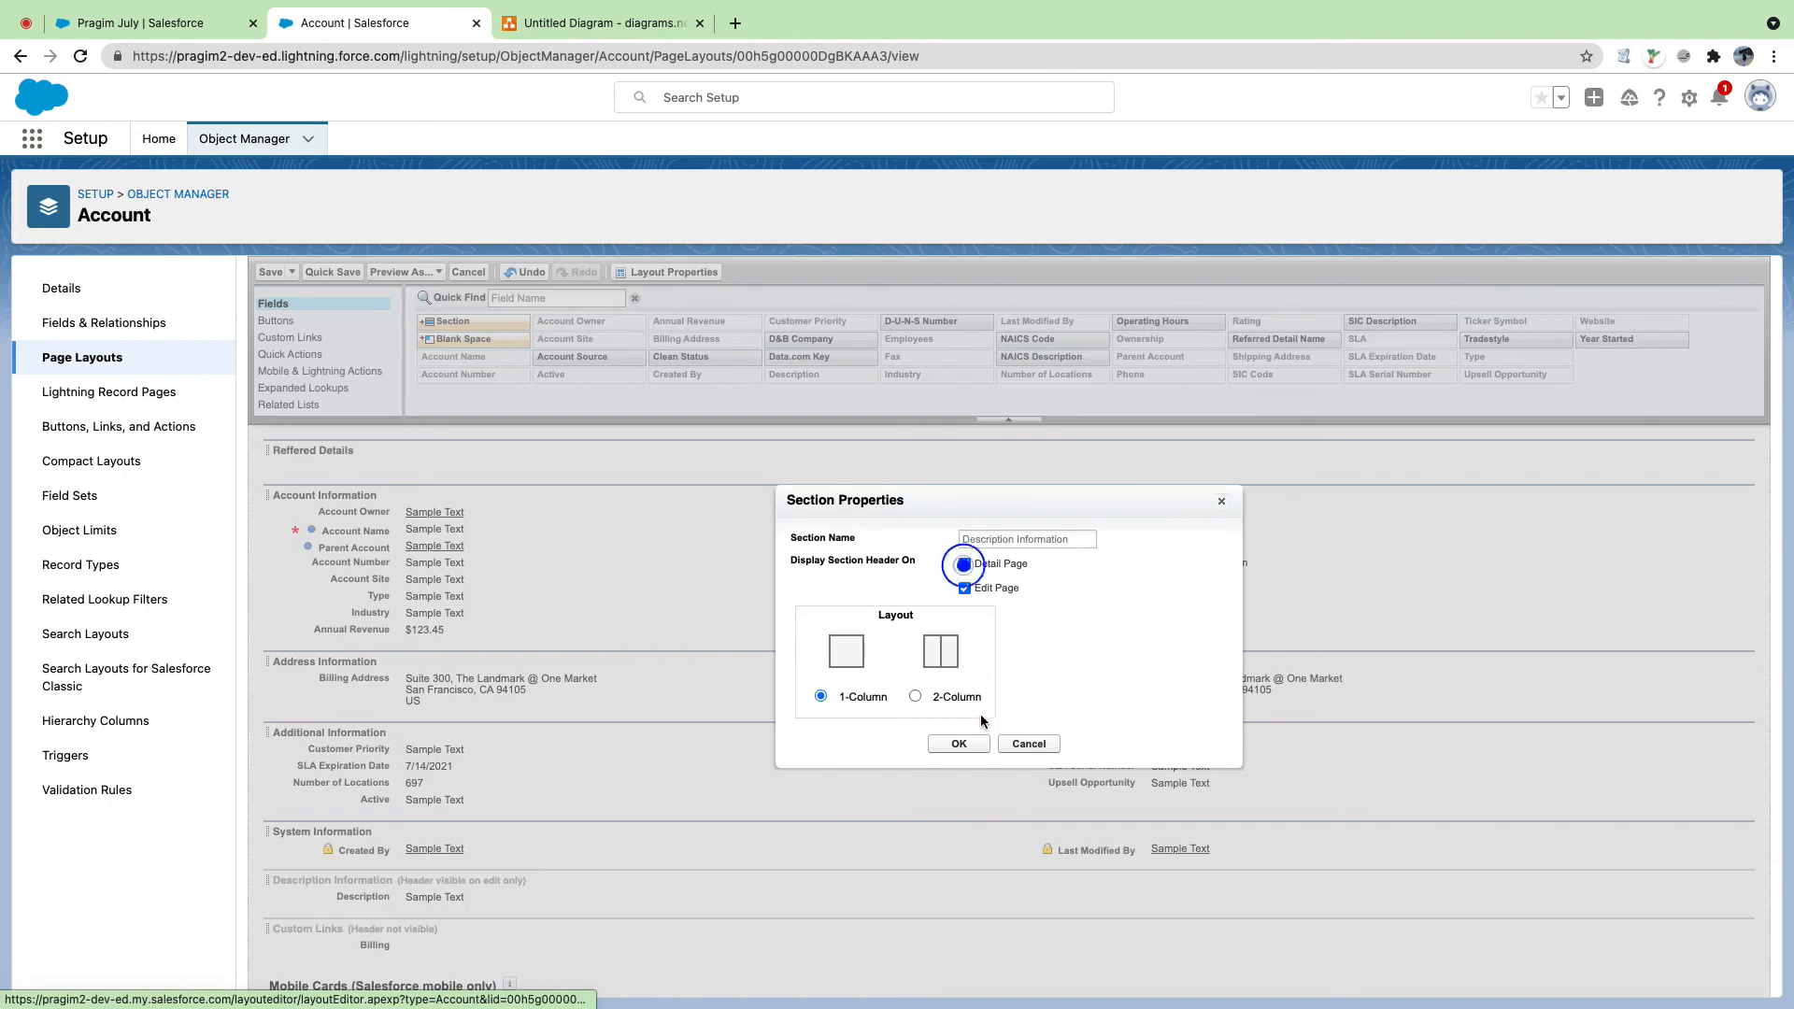
{"action": "left_click", "coordinate": [959, 744]}
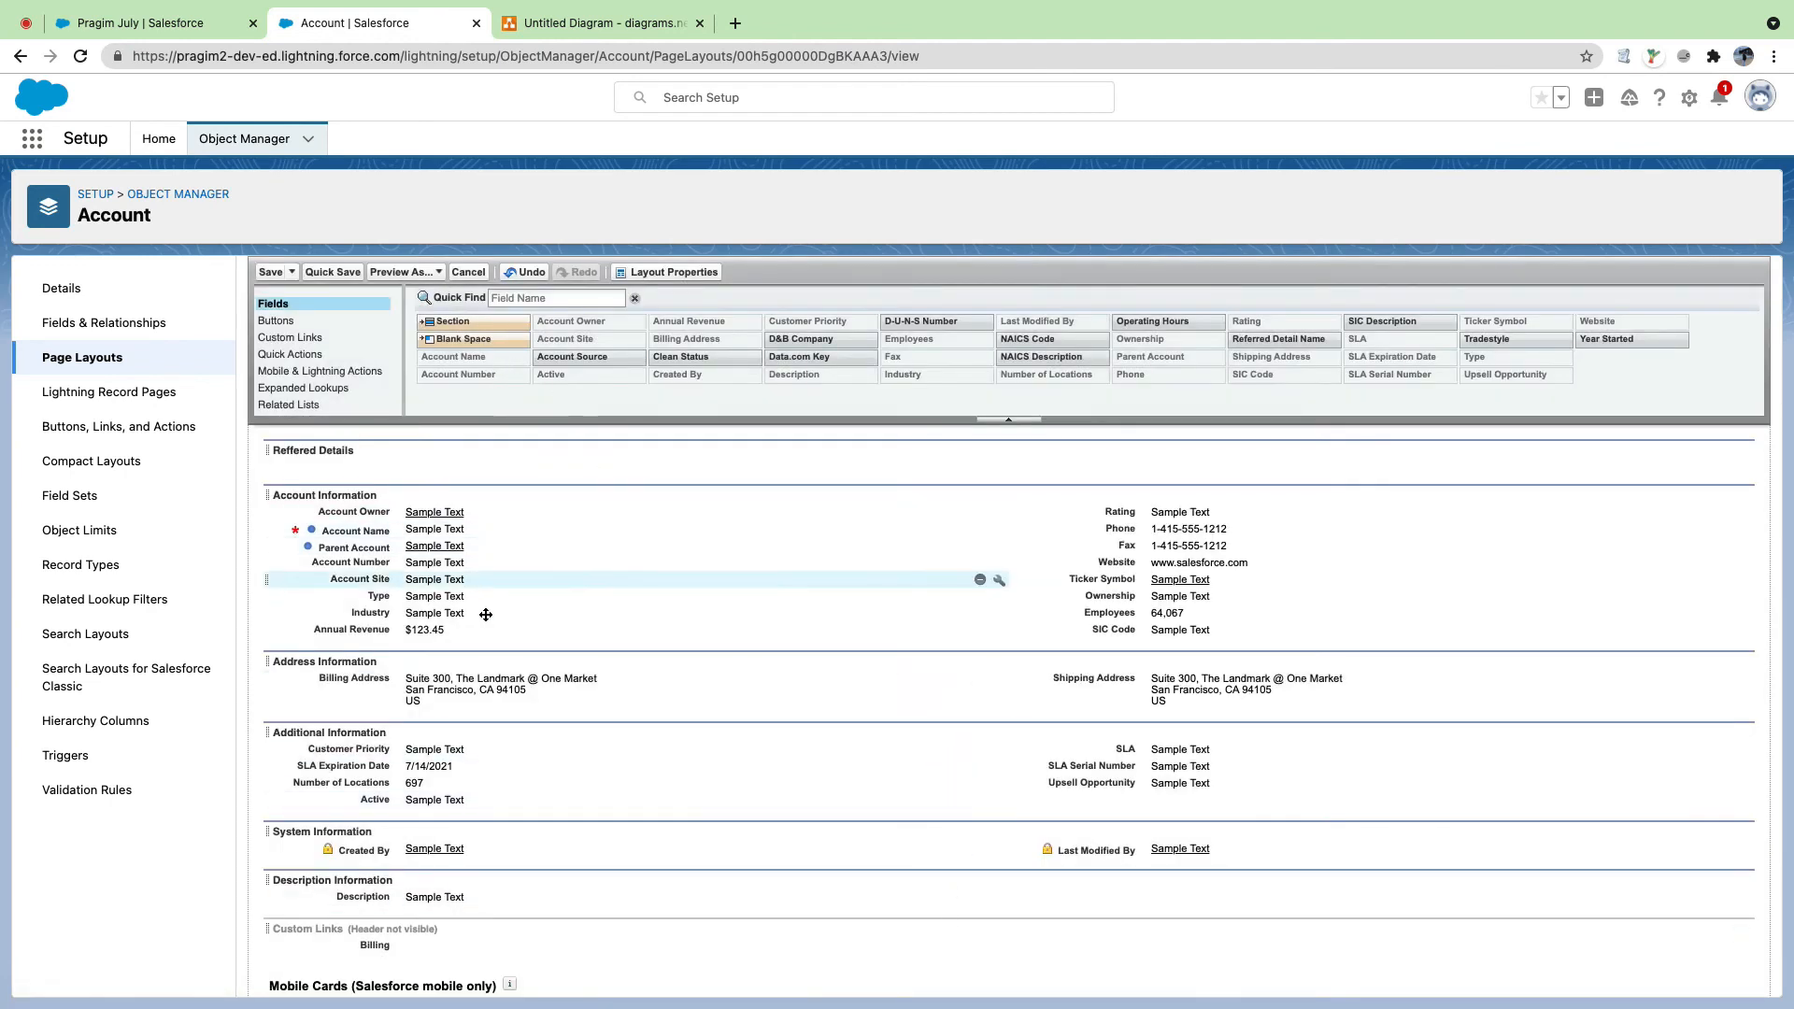
Step: Filter fields by 're', place Referred Detail Name in the Reffered Details section, and save the layout
{"action": "left_click", "coordinate": [540, 297]}
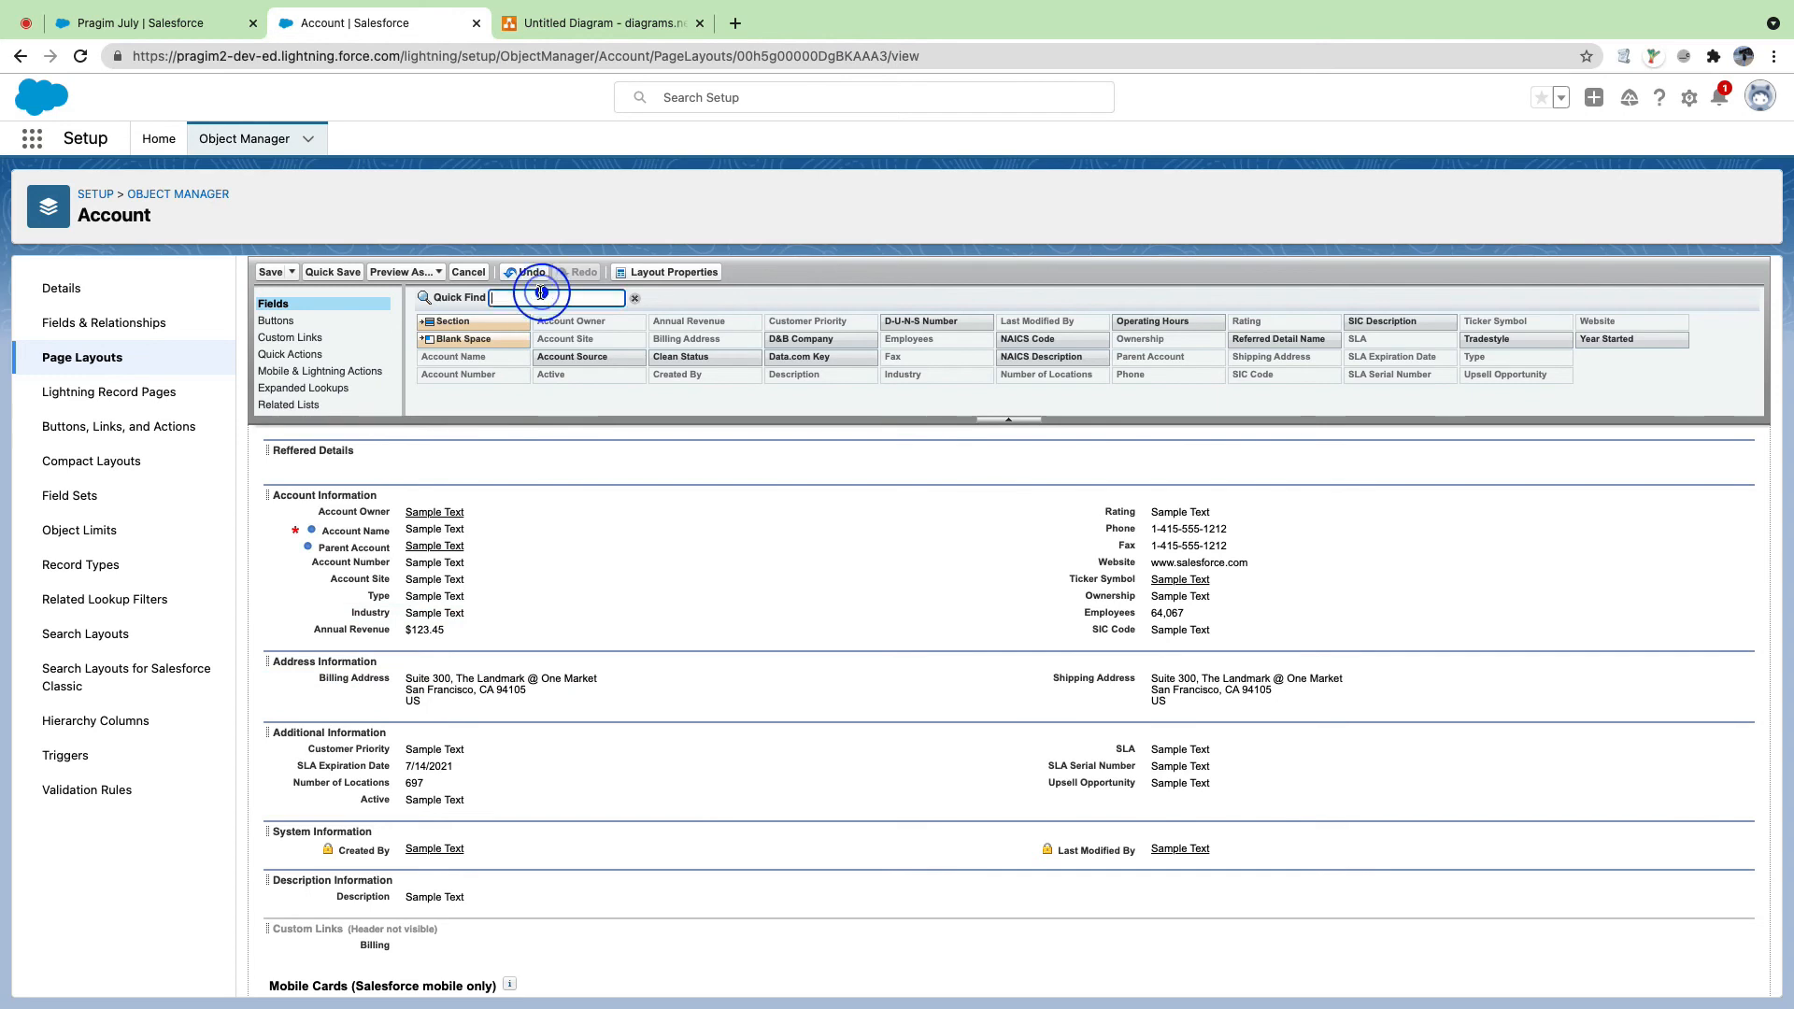
{"action": "type", "text": "re"}
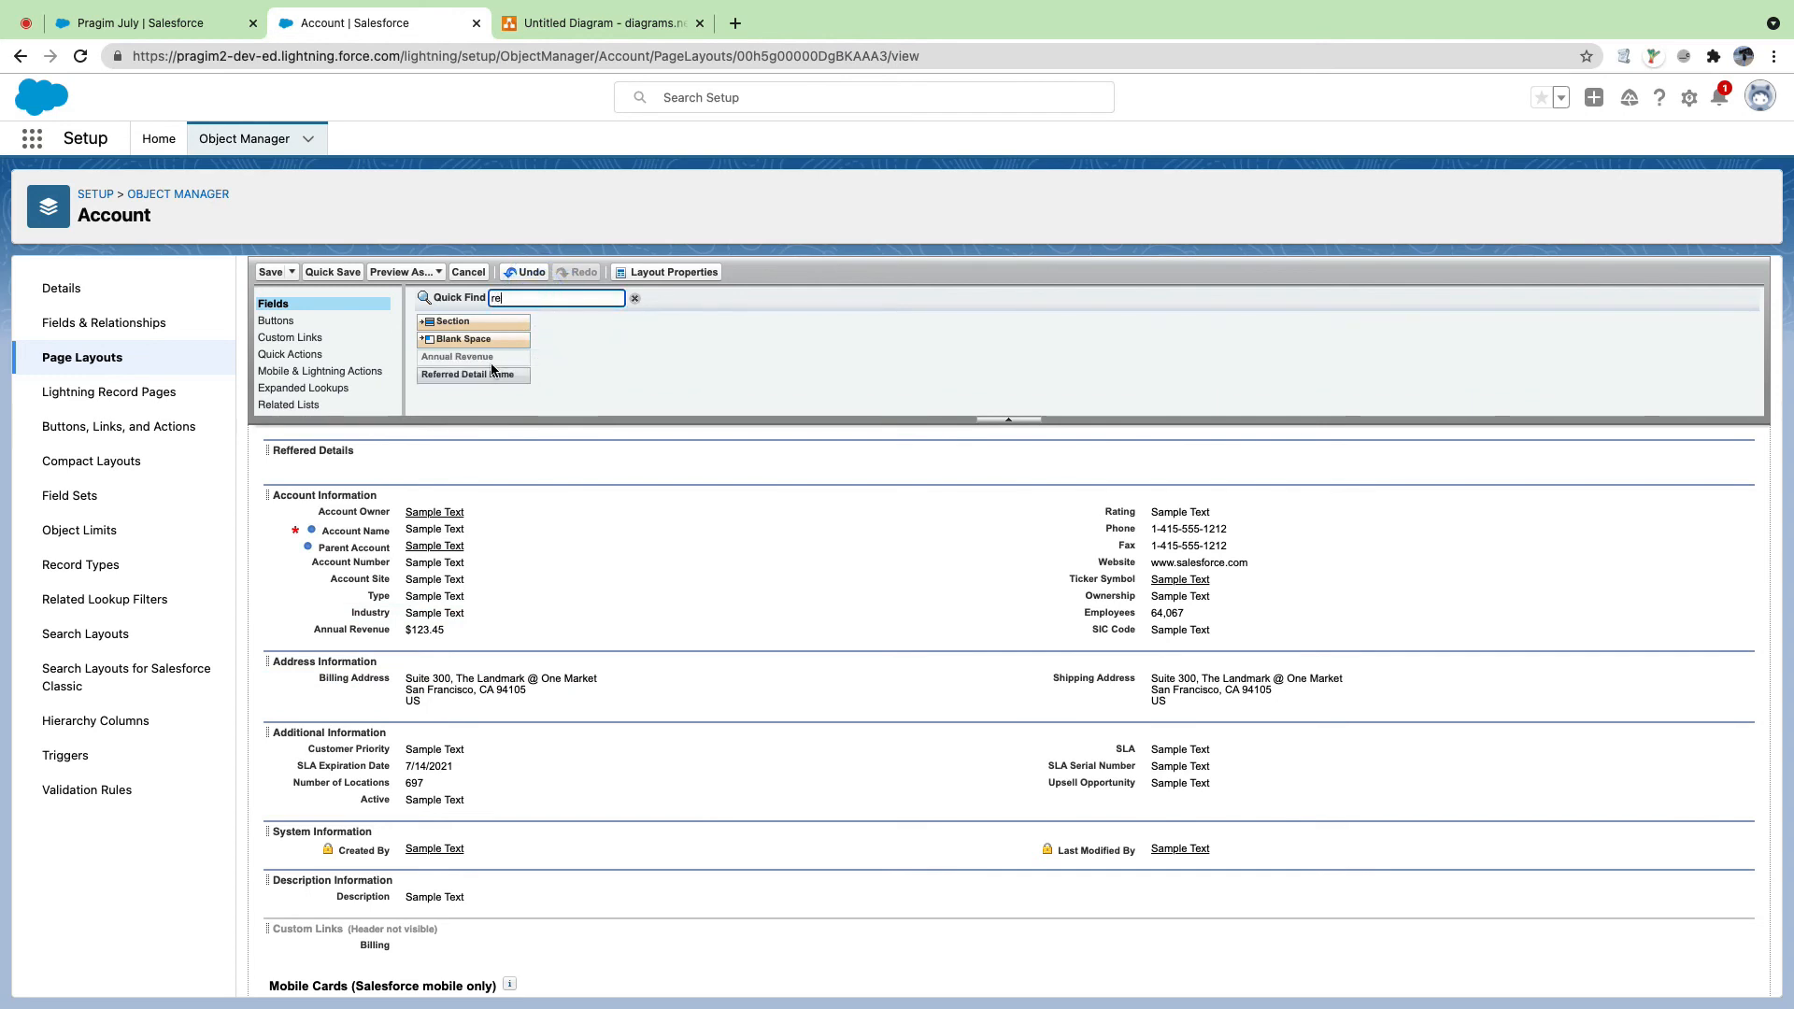
{"action": "left_click_drag", "start_coordinate": [472, 374], "coordinate": [467, 472]}
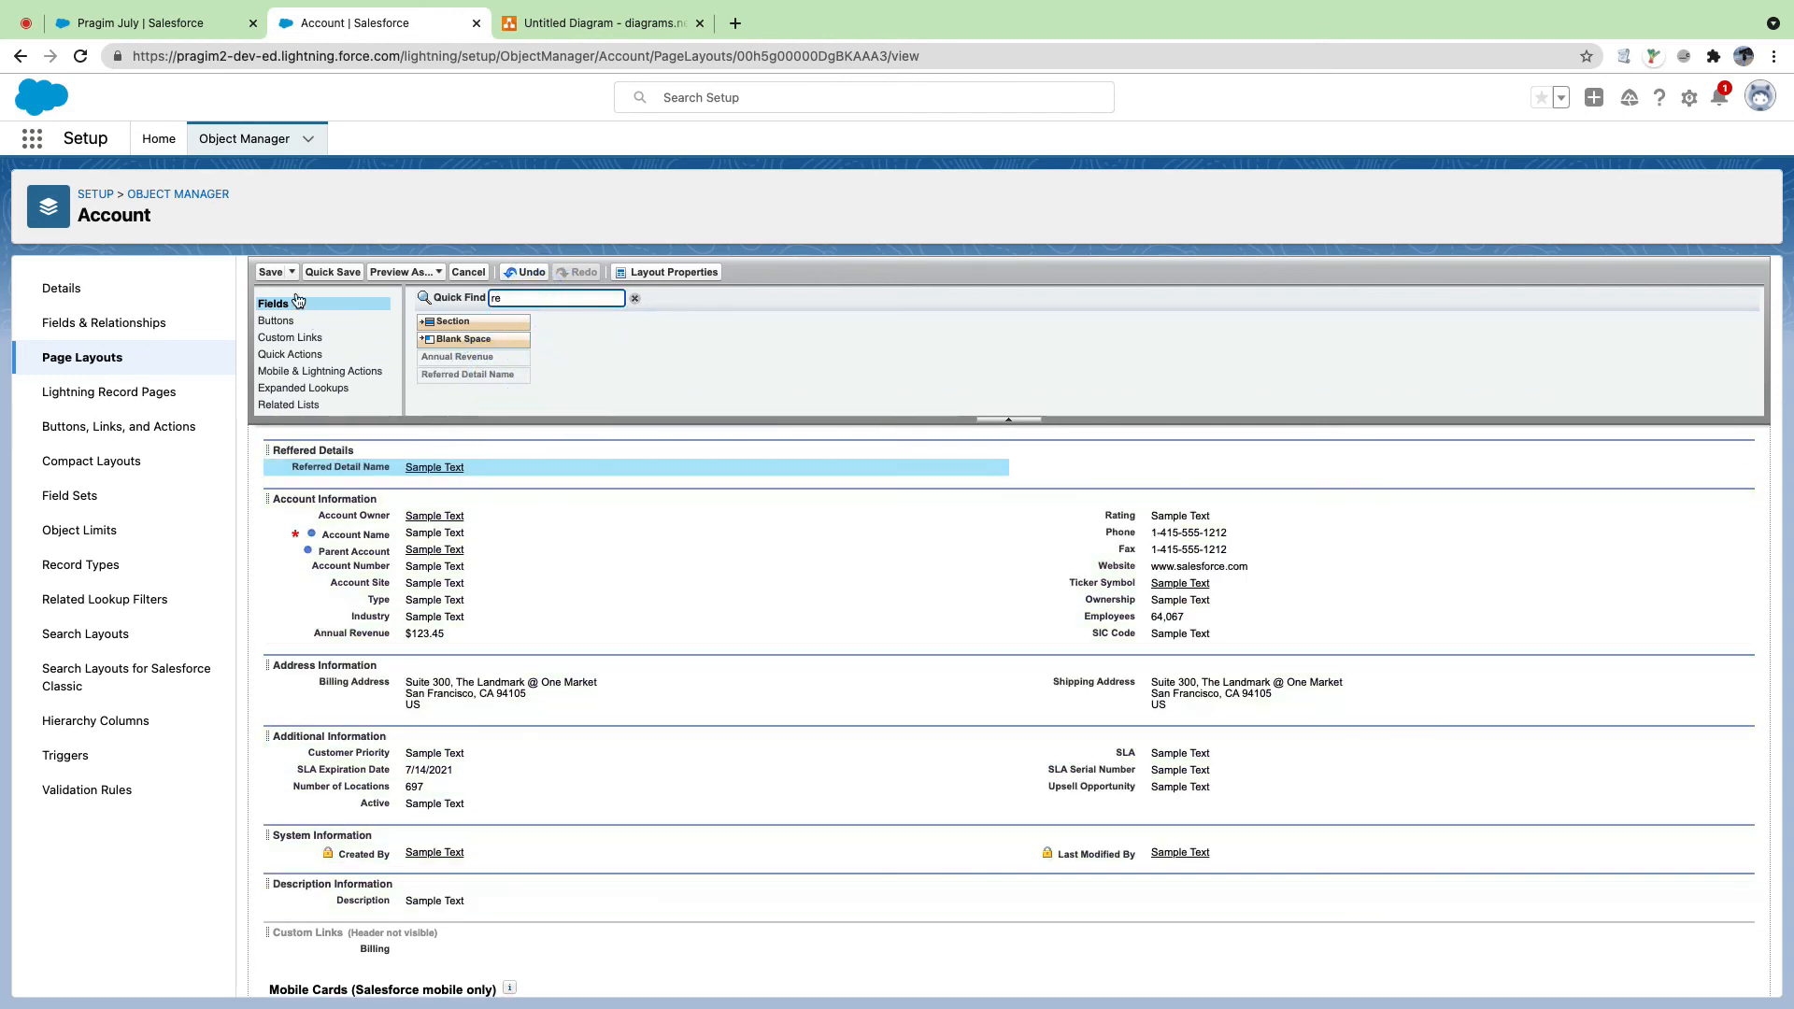
{"action": "left_click", "coordinate": [269, 272]}
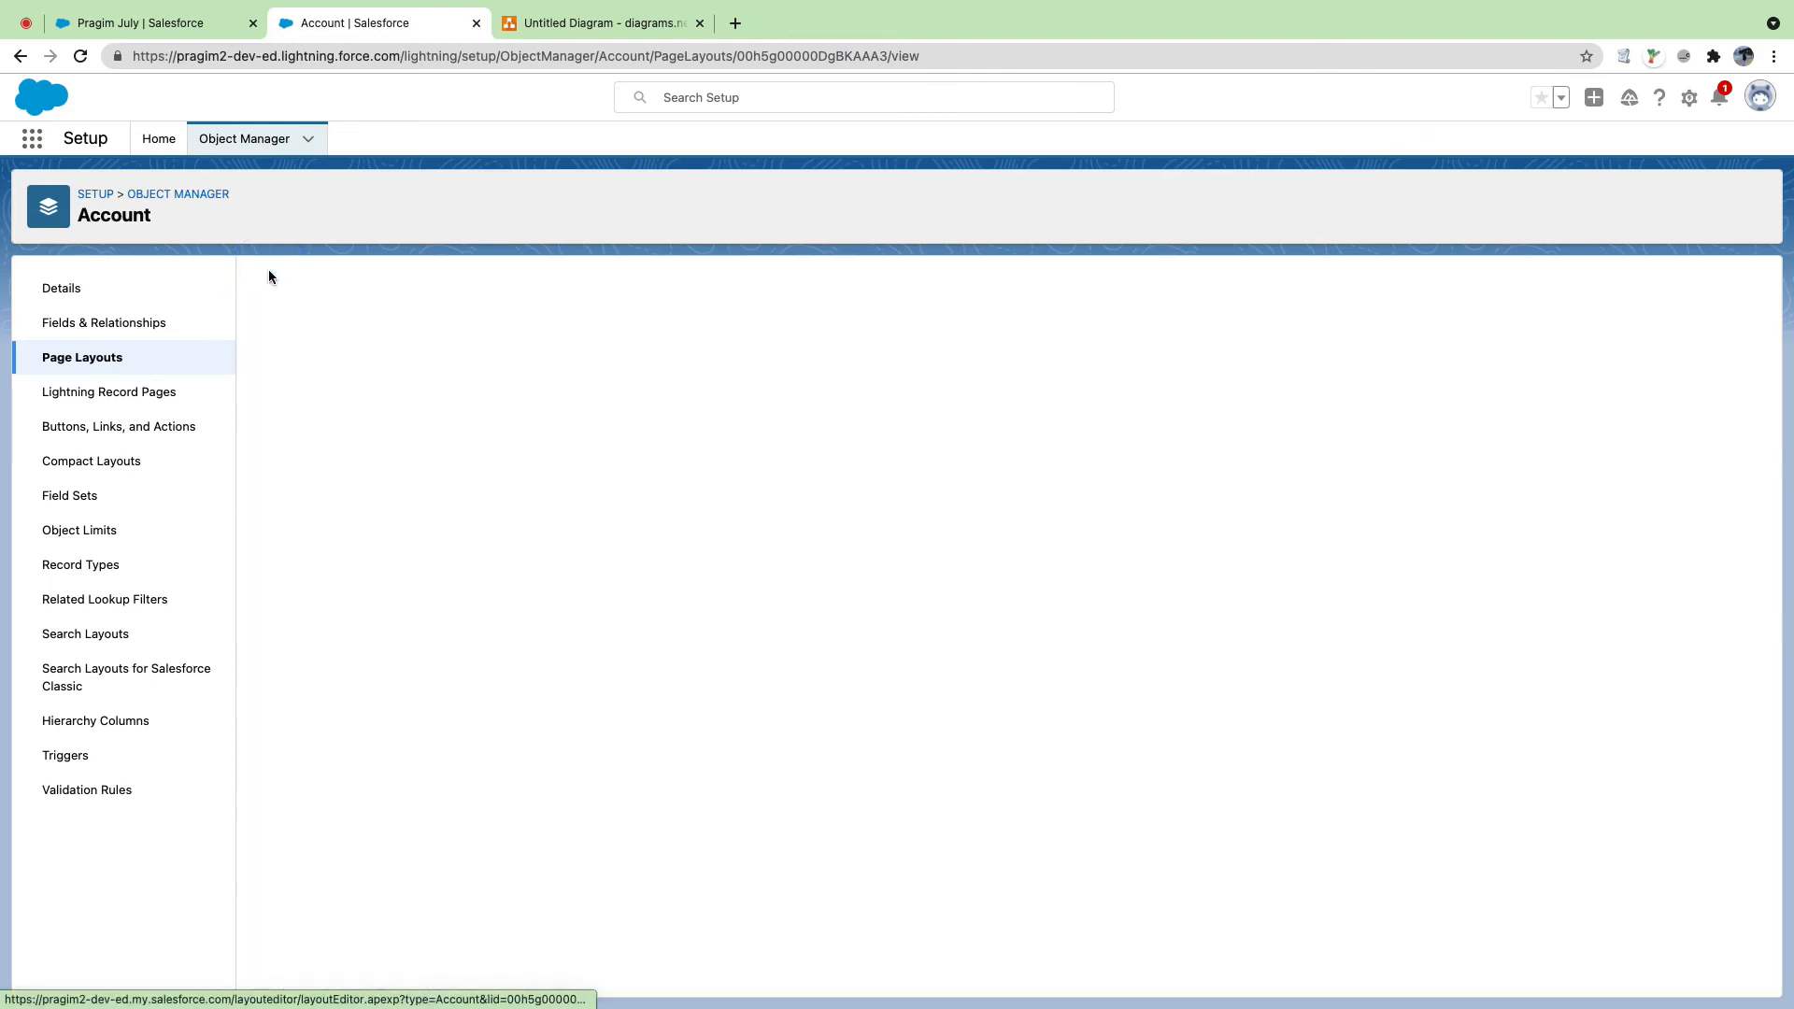
{"action": "left_click", "coordinate": [177, 26]}
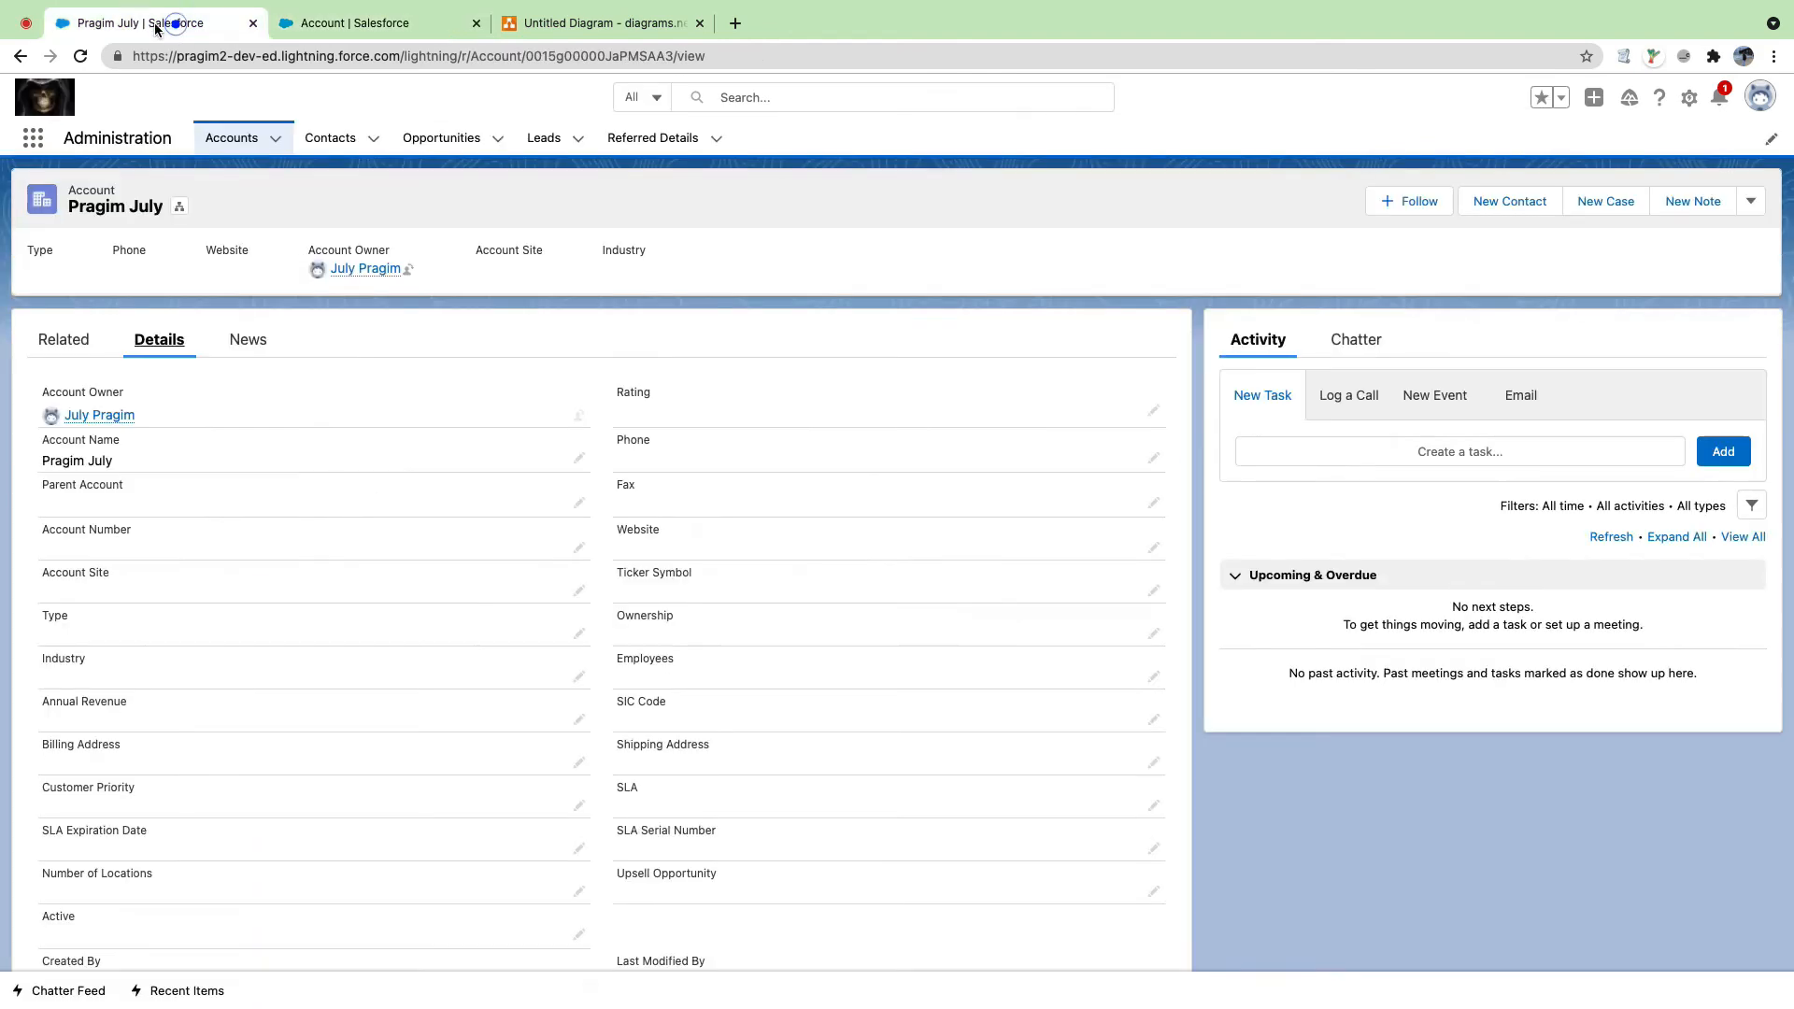
Step: Reload the Pragim July account and review its Details fields for the new section
{"action": "left_click", "coordinate": [81, 56]}
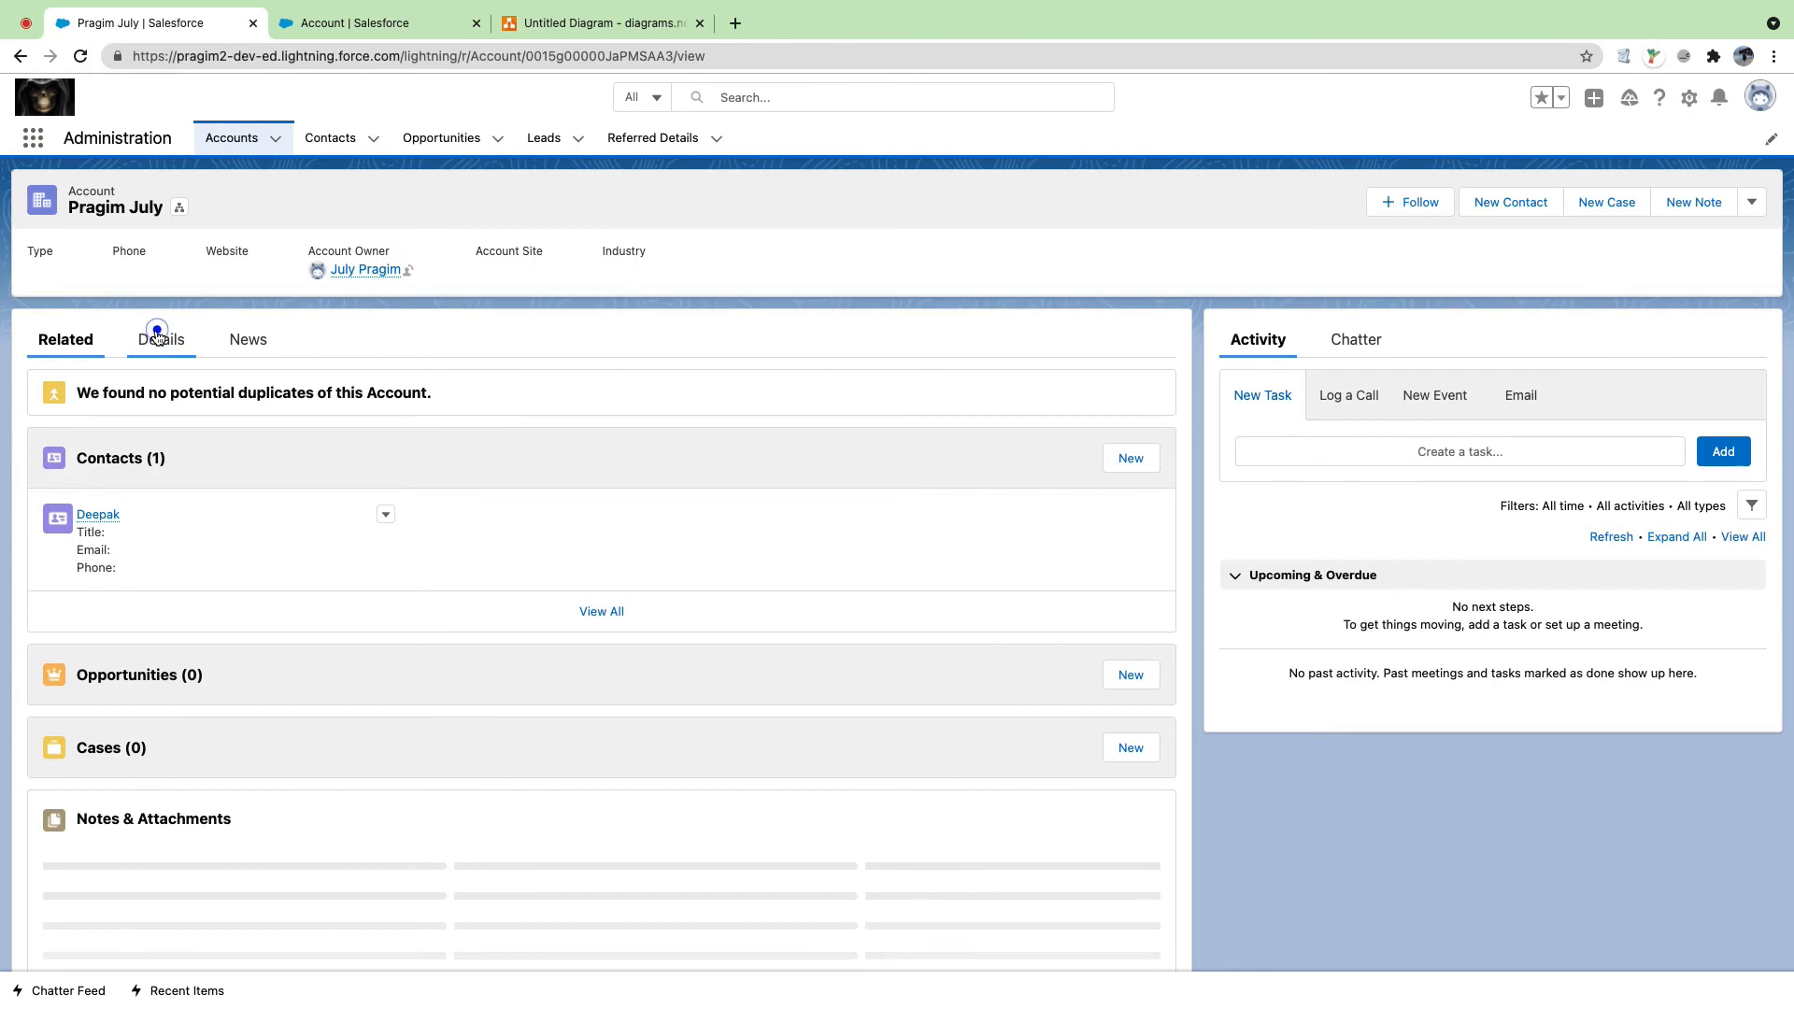
{"action": "left_click", "coordinate": [157, 336]}
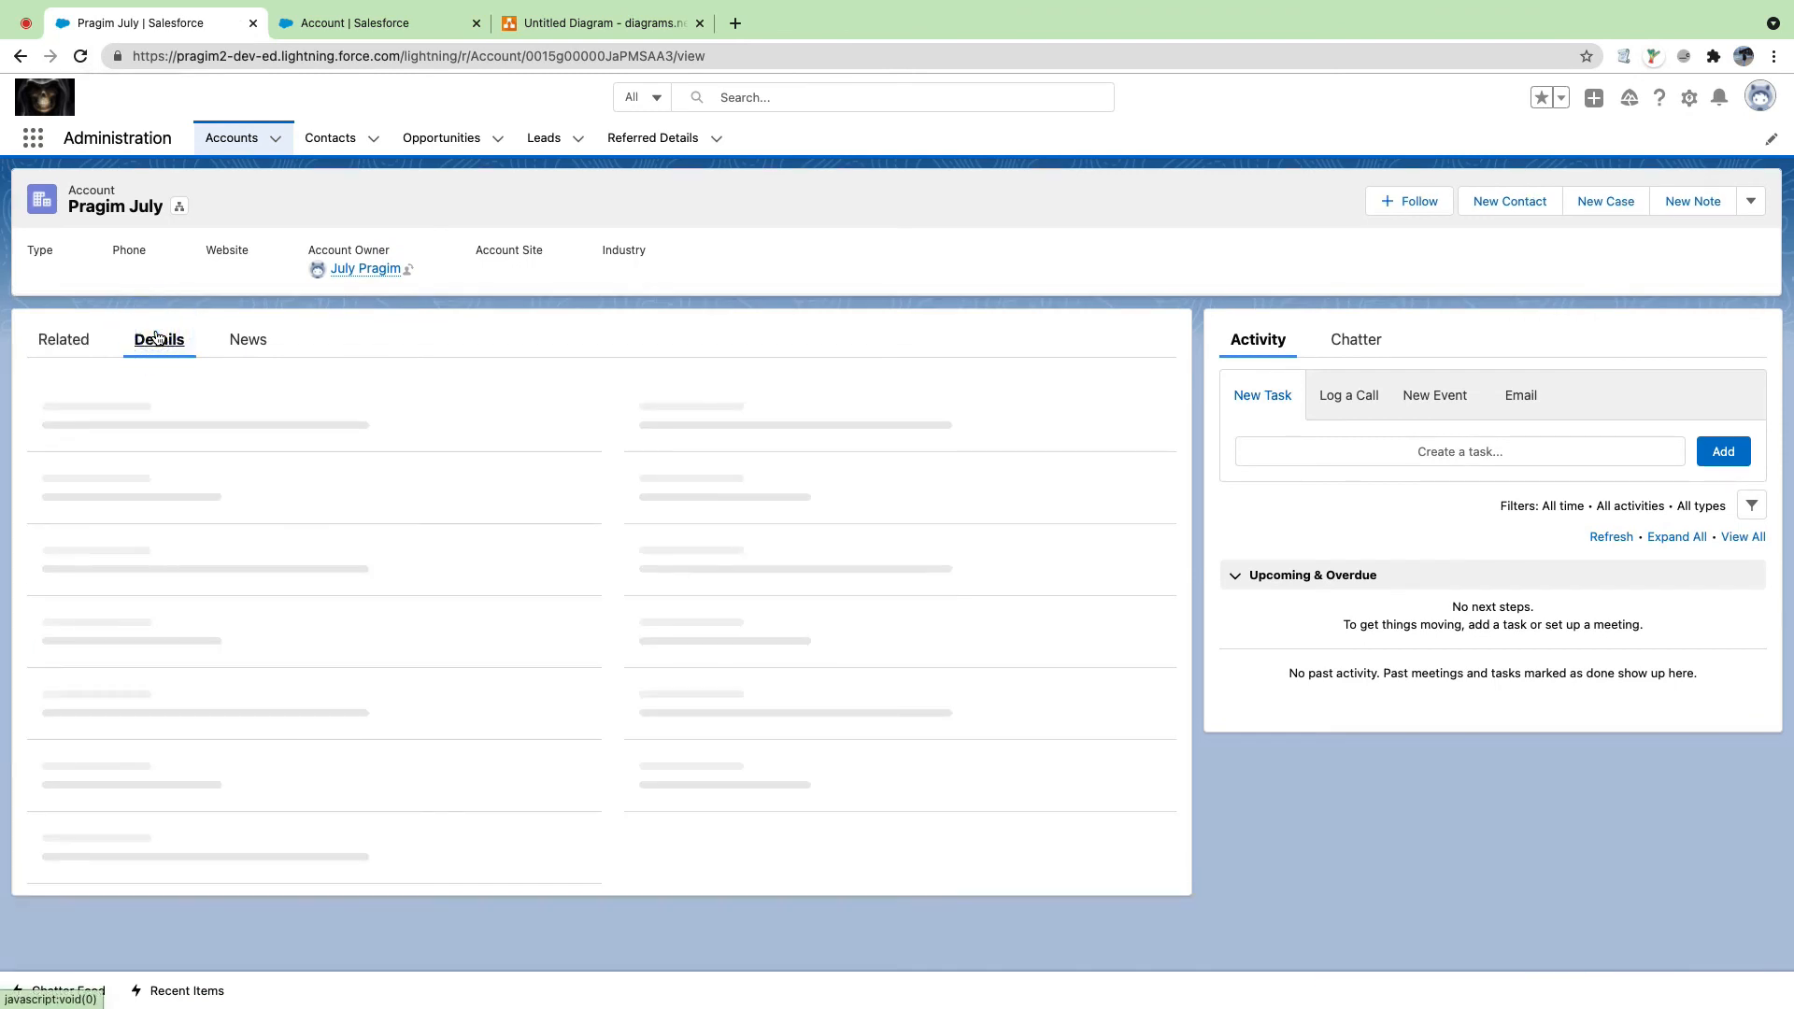
{"action": "scroll", "coordinate": [207, 534], "scroll_direction": "down", "scroll_amount": 5}
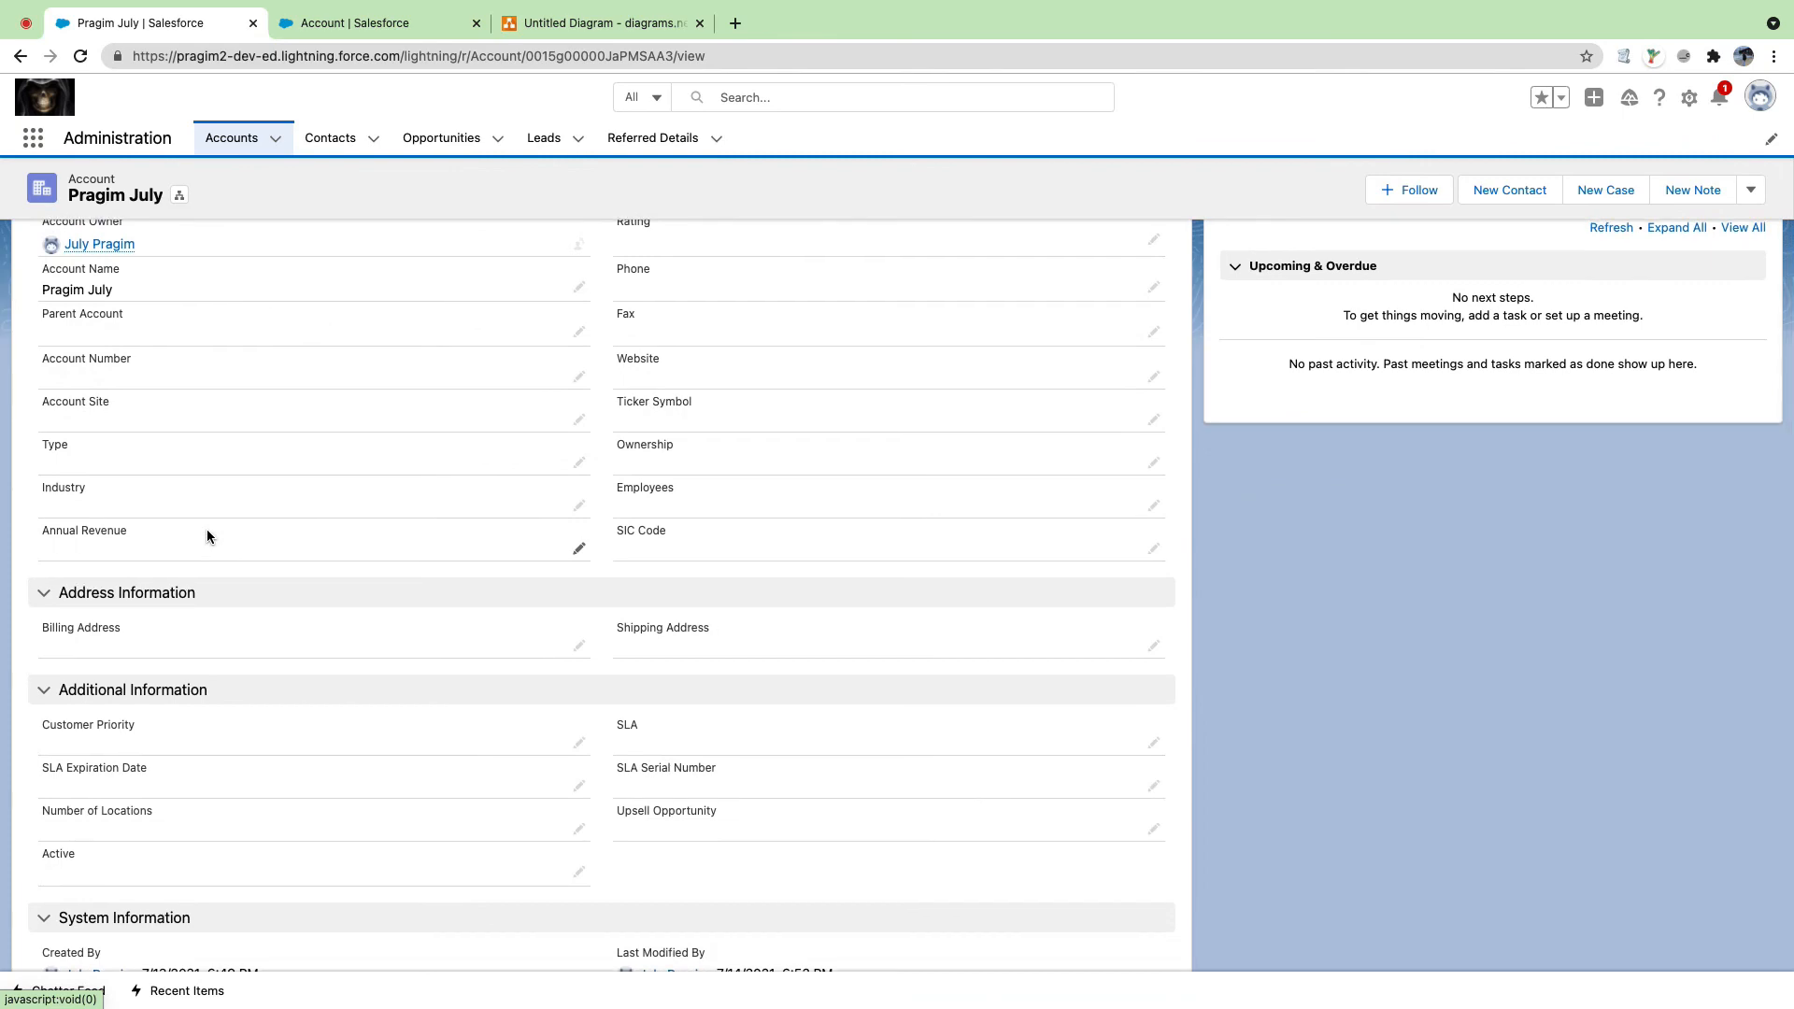
{"action": "scroll", "coordinate": [206, 529], "scroll_direction": "up", "scroll_amount": 5}
{"action": "scroll", "coordinate": [239, 531], "scroll_direction": "down", "scroll_amount": 4}
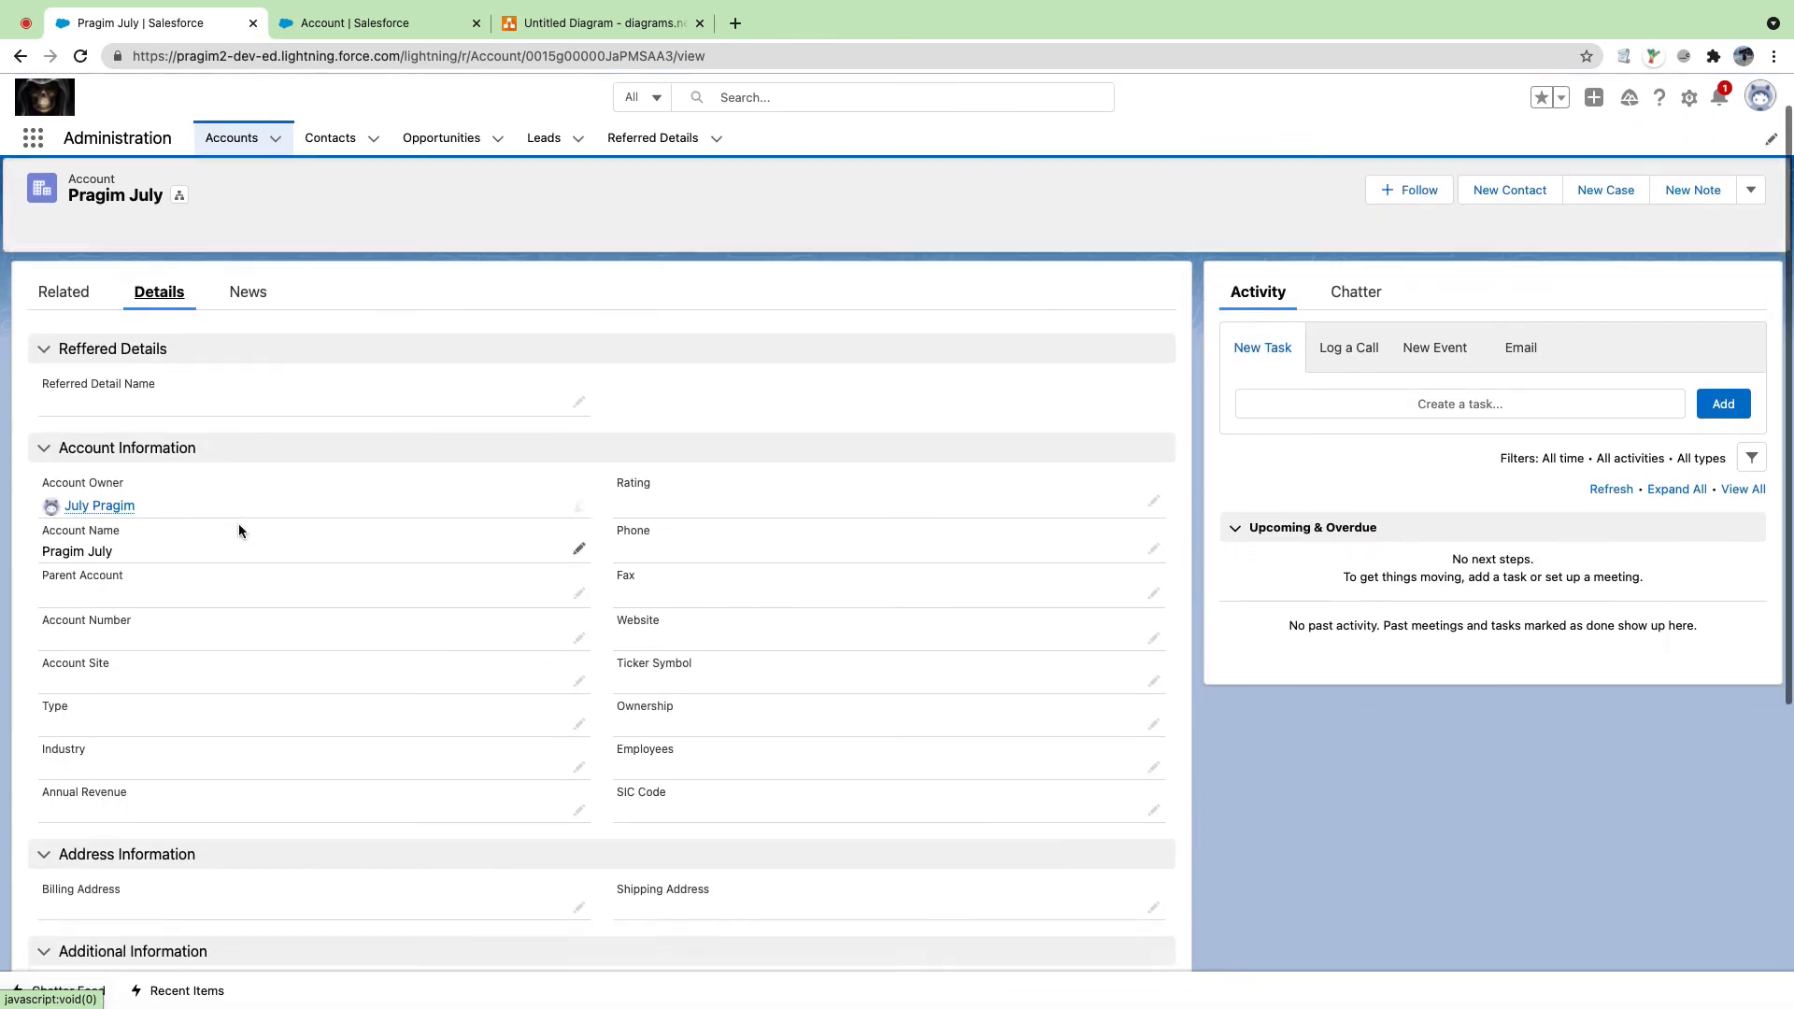
{"action": "scroll", "coordinate": [239, 531], "scroll_direction": "up", "scroll_amount": 3}
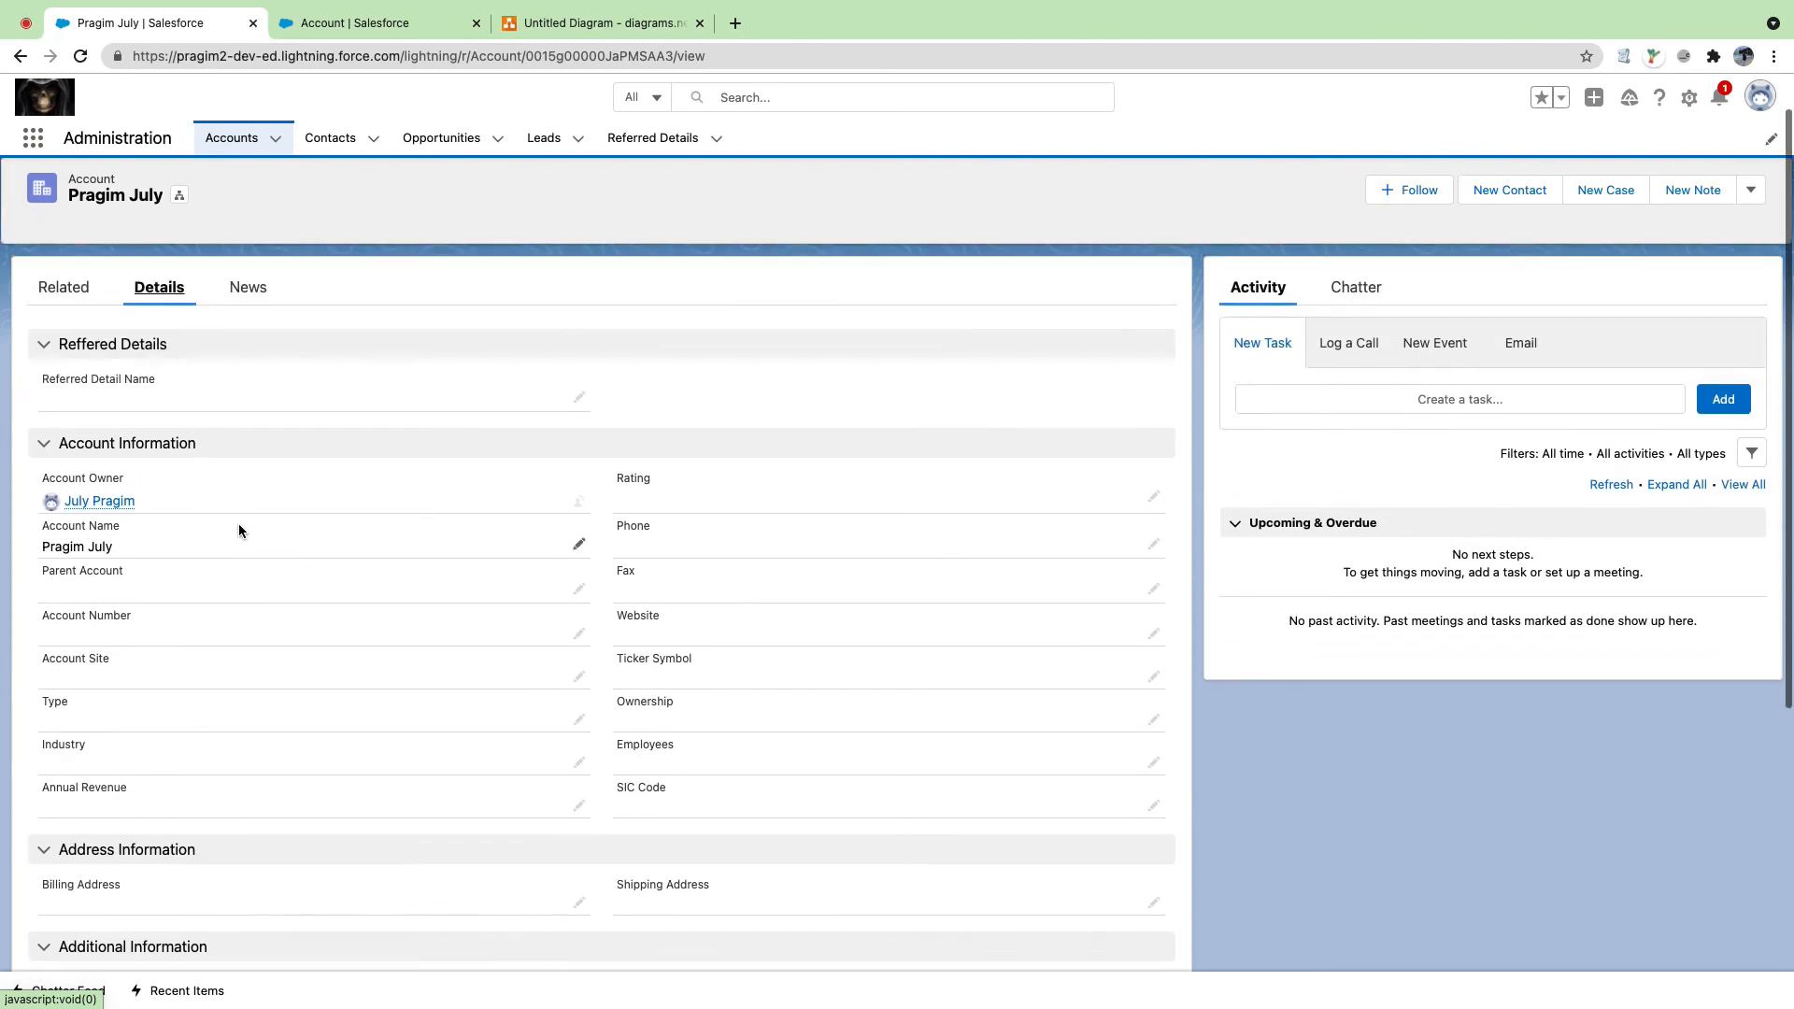
Step: Set Referred Detail Name to the matching referred detail record and save the account
{"action": "left_click", "coordinate": [578, 402]}
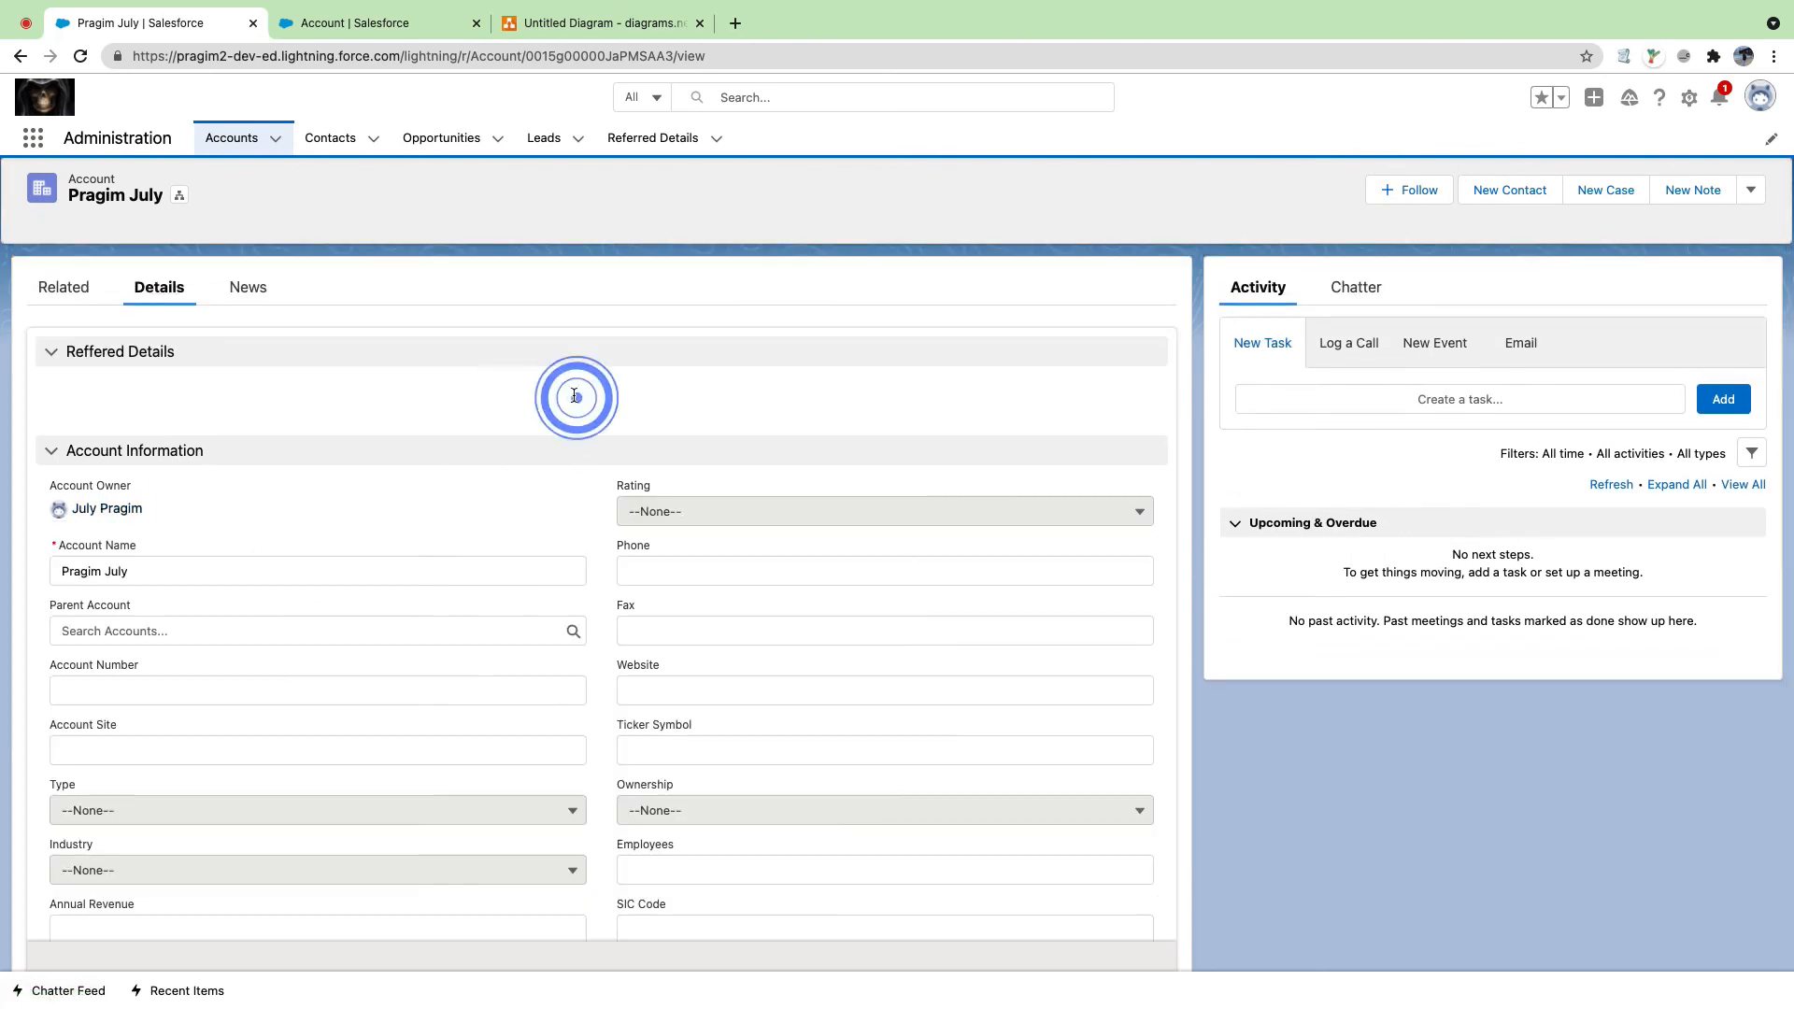
{"action": "left_click", "coordinate": [393, 405]}
{"action": "type", "text": "sath"}
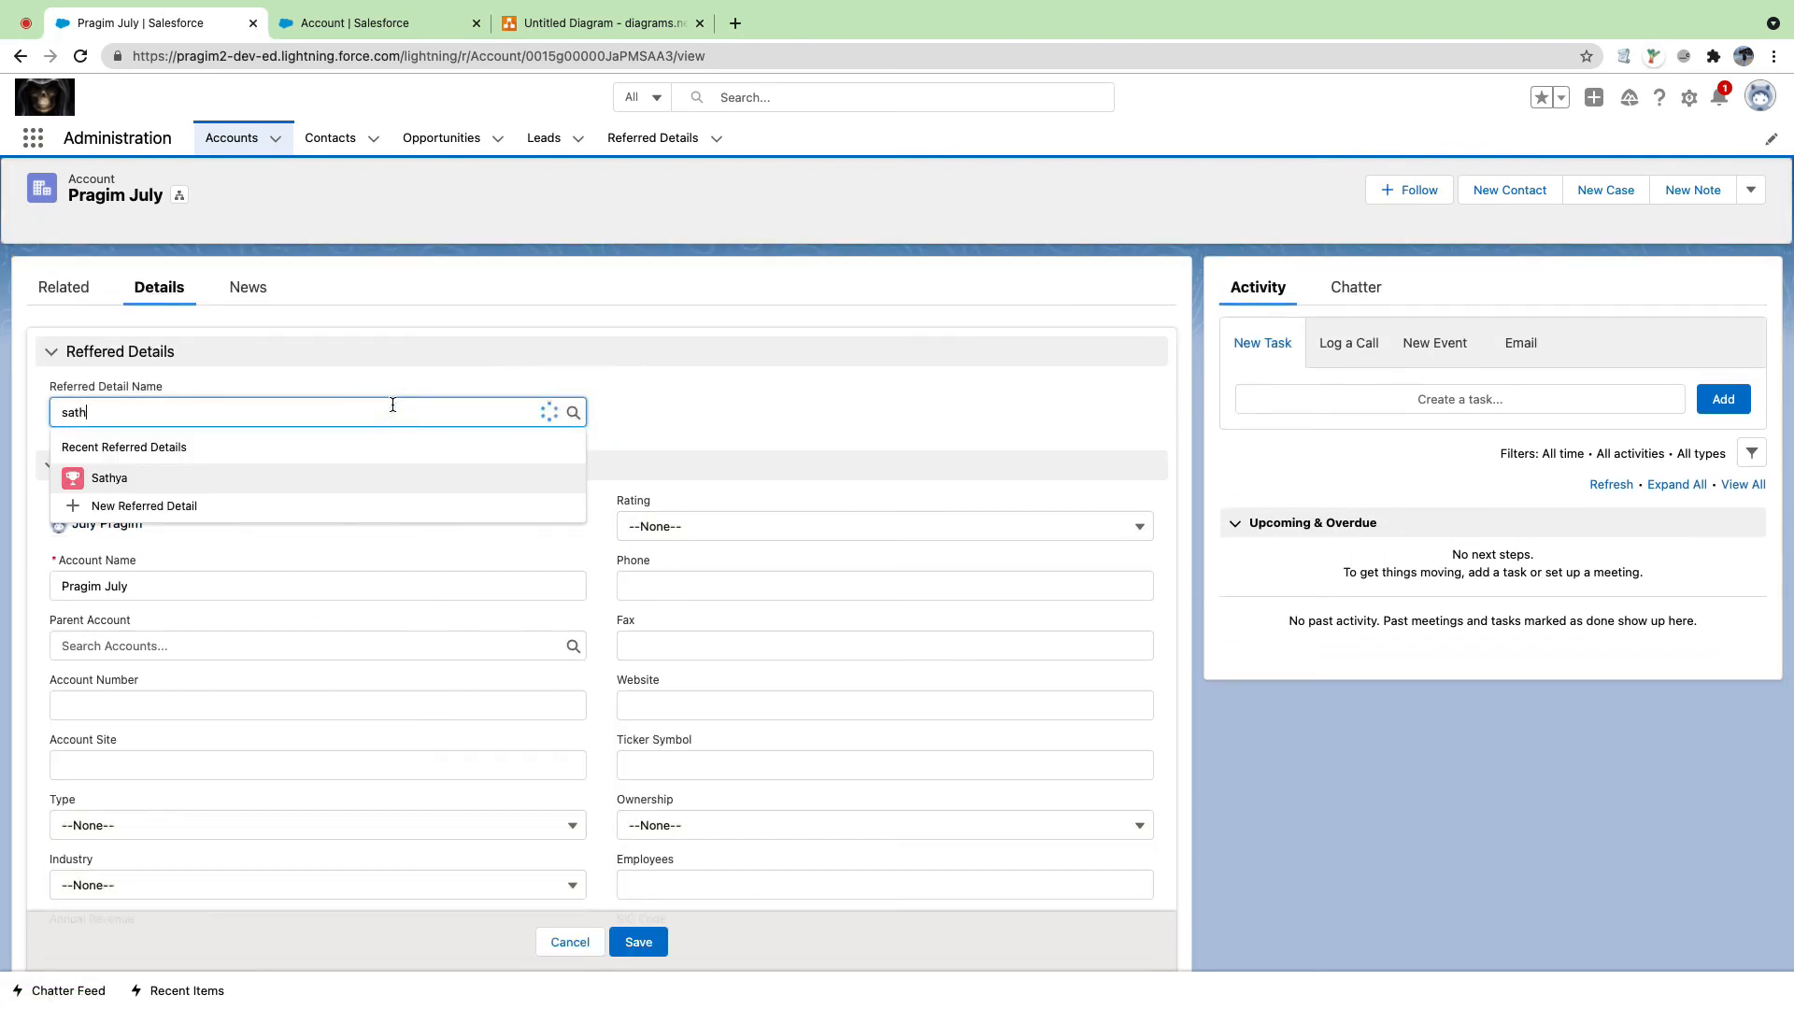
{"action": "type", "text": "y"}
{"action": "left_click", "coordinate": [253, 465]}
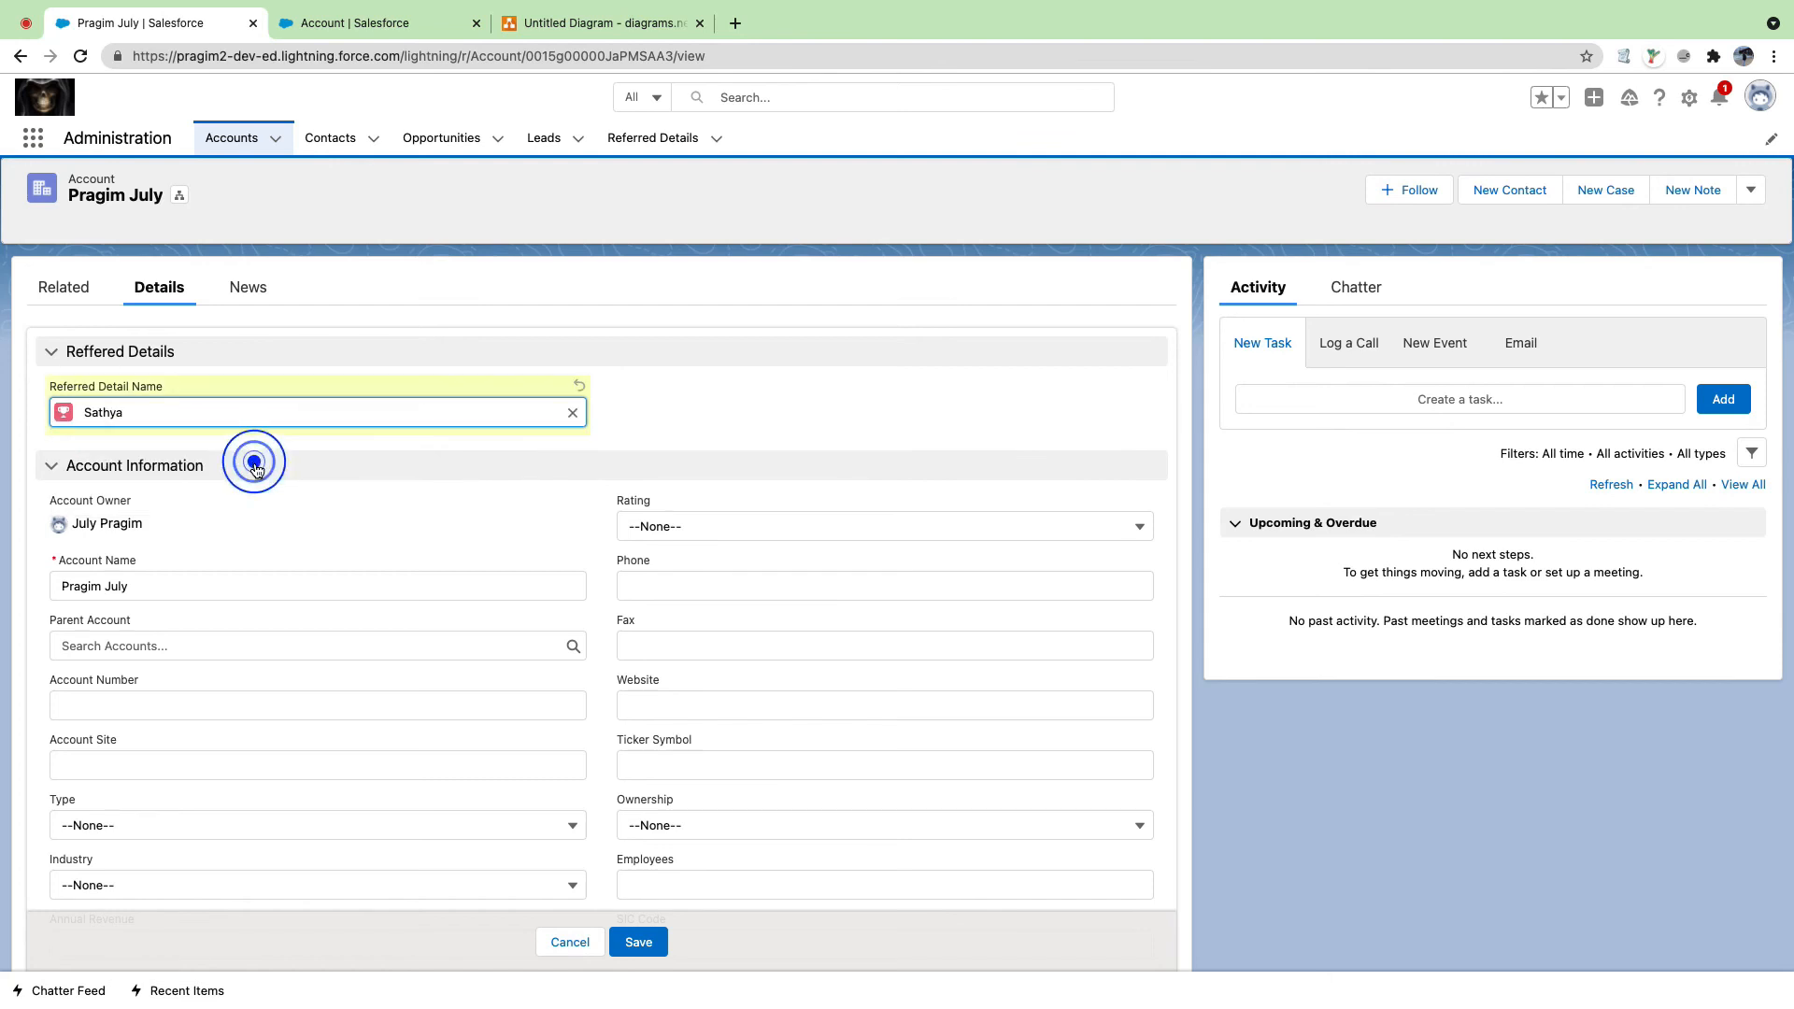
{"action": "left_click", "coordinate": [638, 940]}
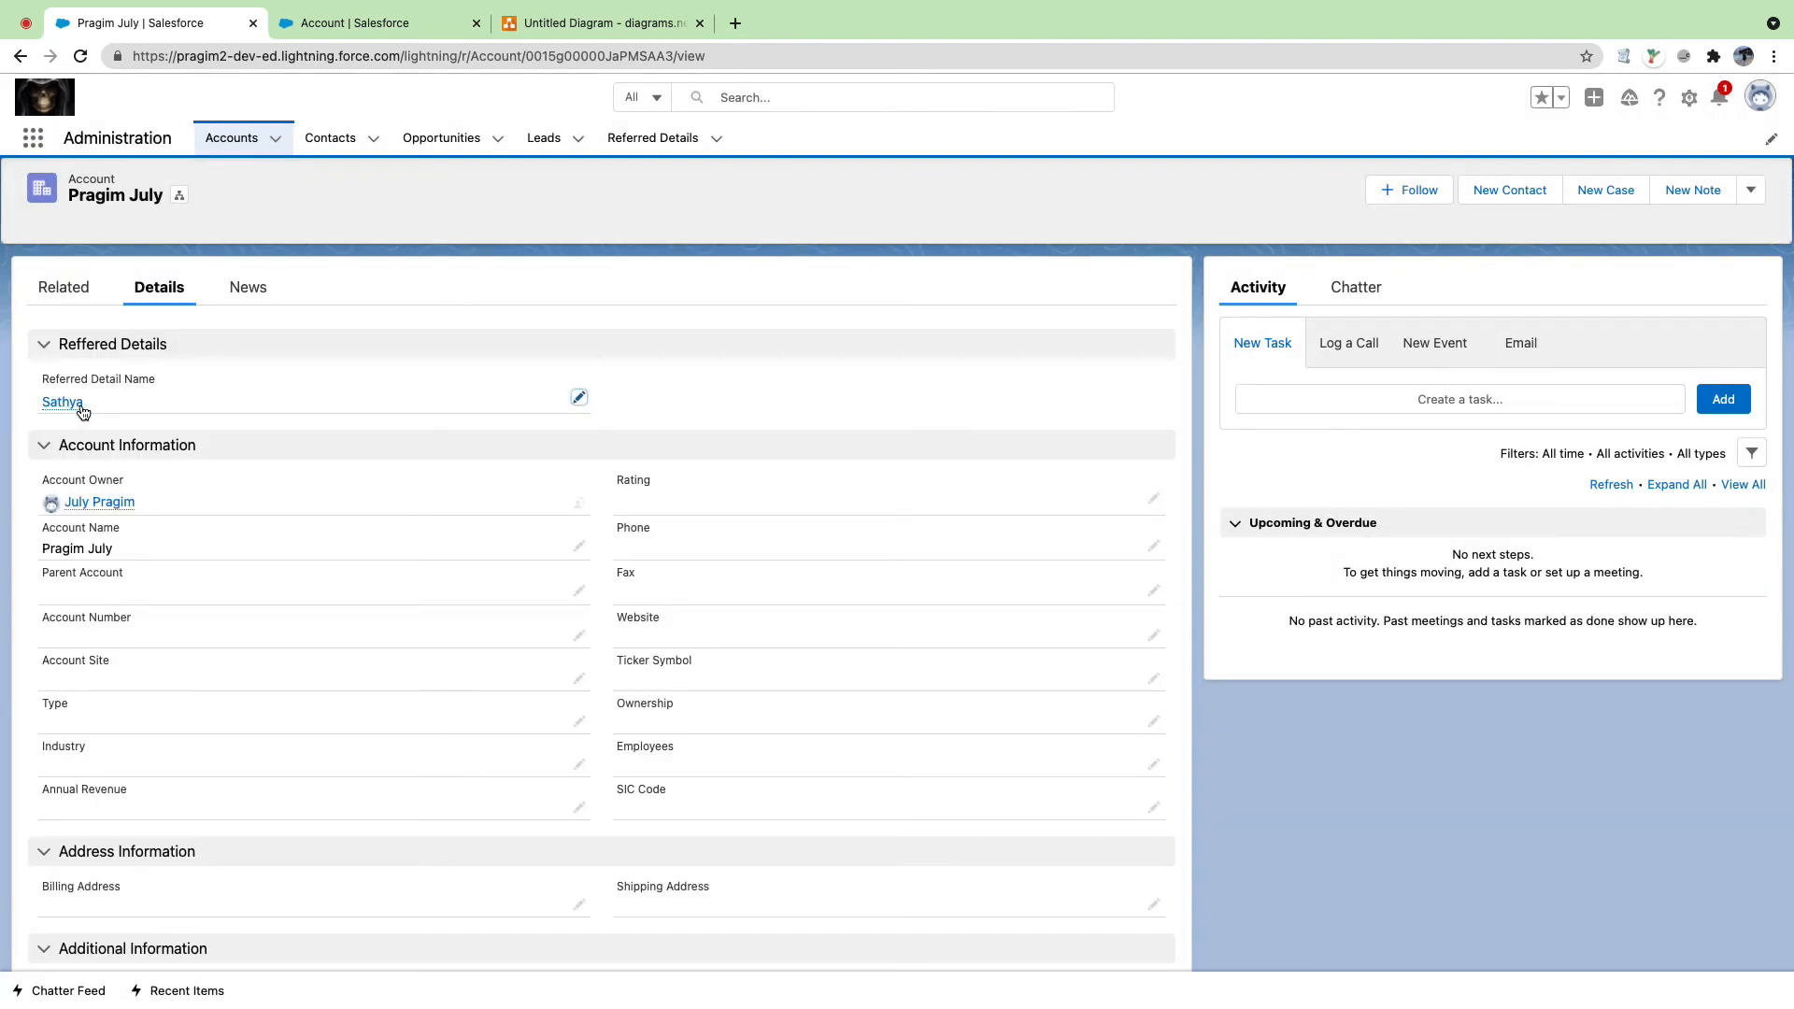
Step: Open the Referred Details list in a new browser tab
{"action": "mouse_move", "coordinate": [78, 411]}
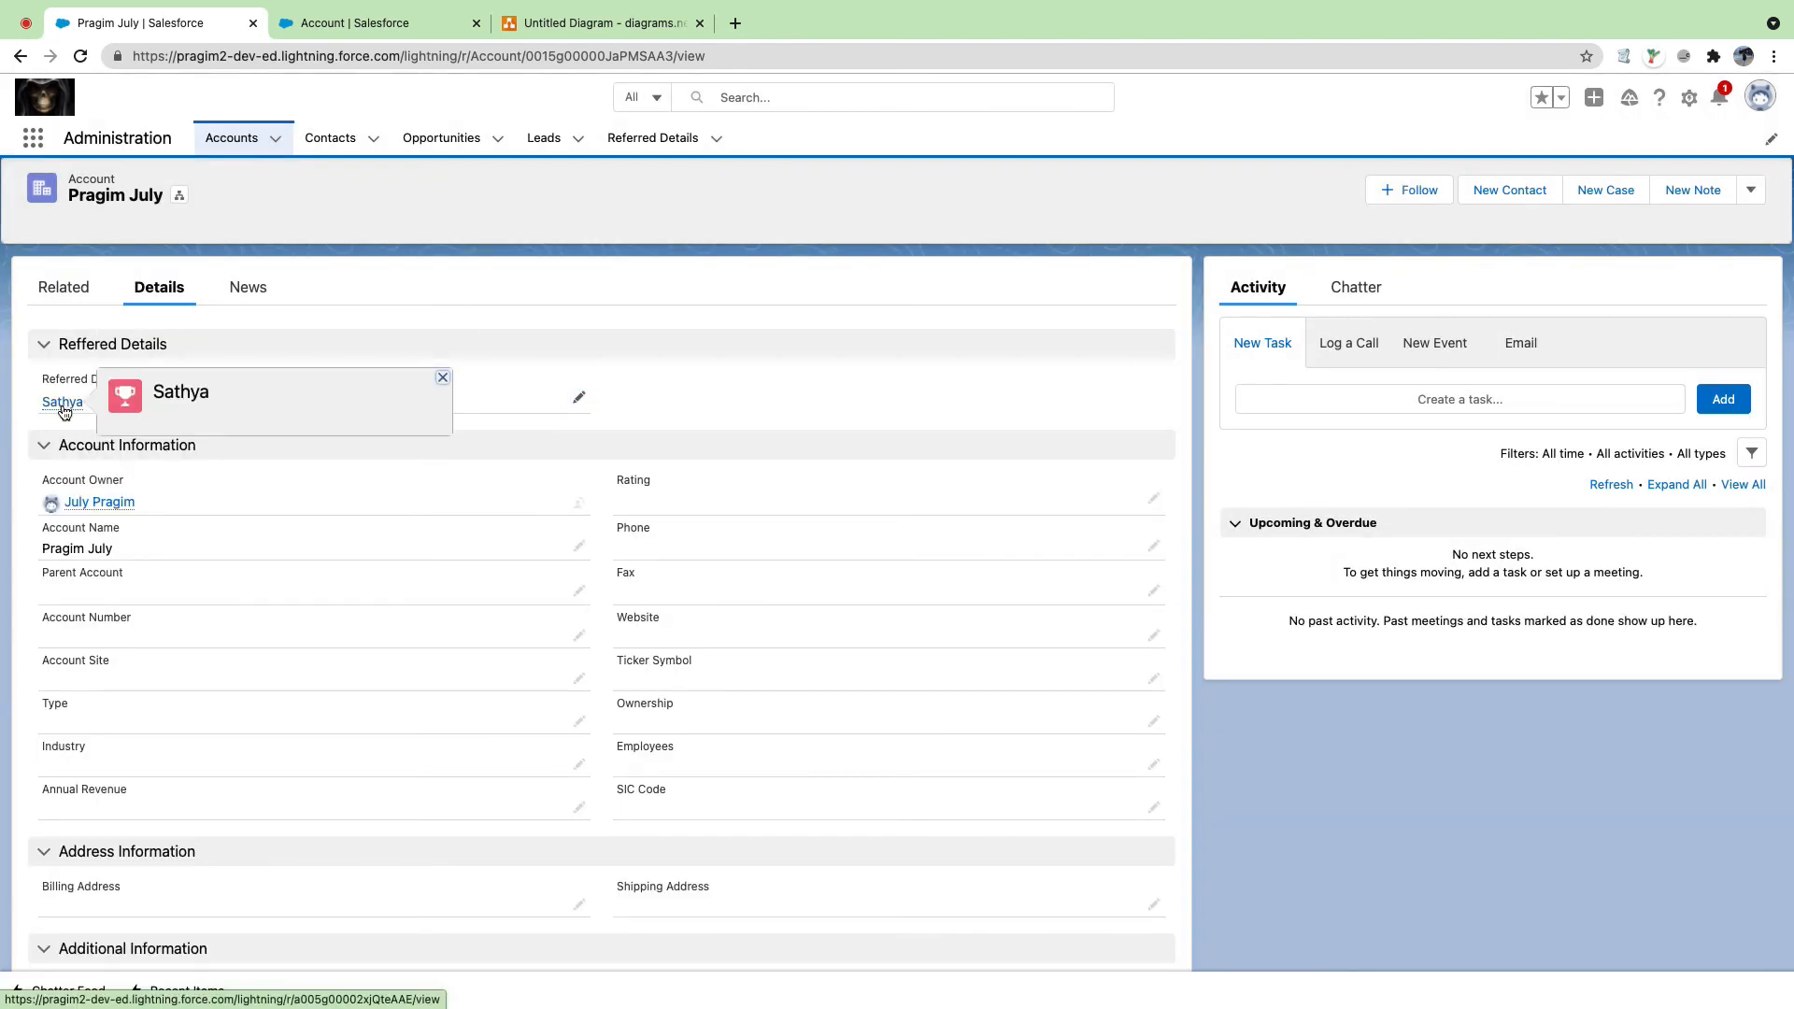
{"action": "left_click", "coordinate": [743, 409]}
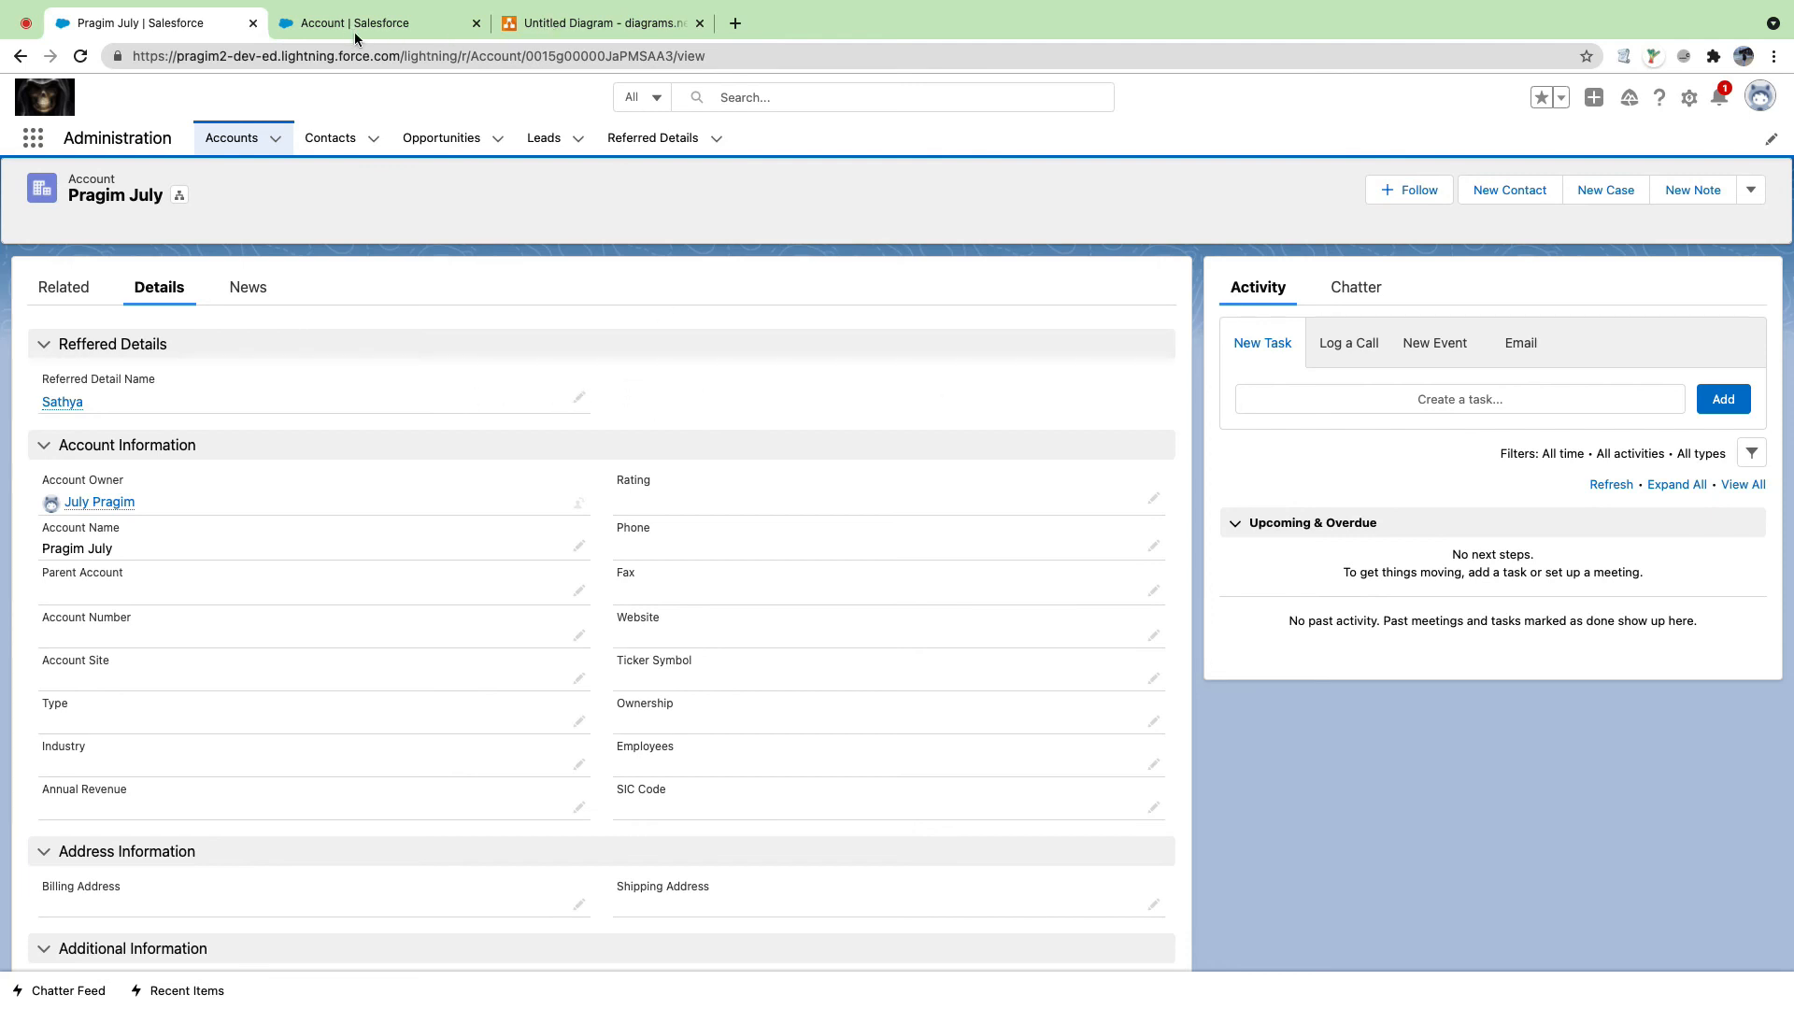
{"action": "left_click", "coordinate": [620, 140], "text": "super"}
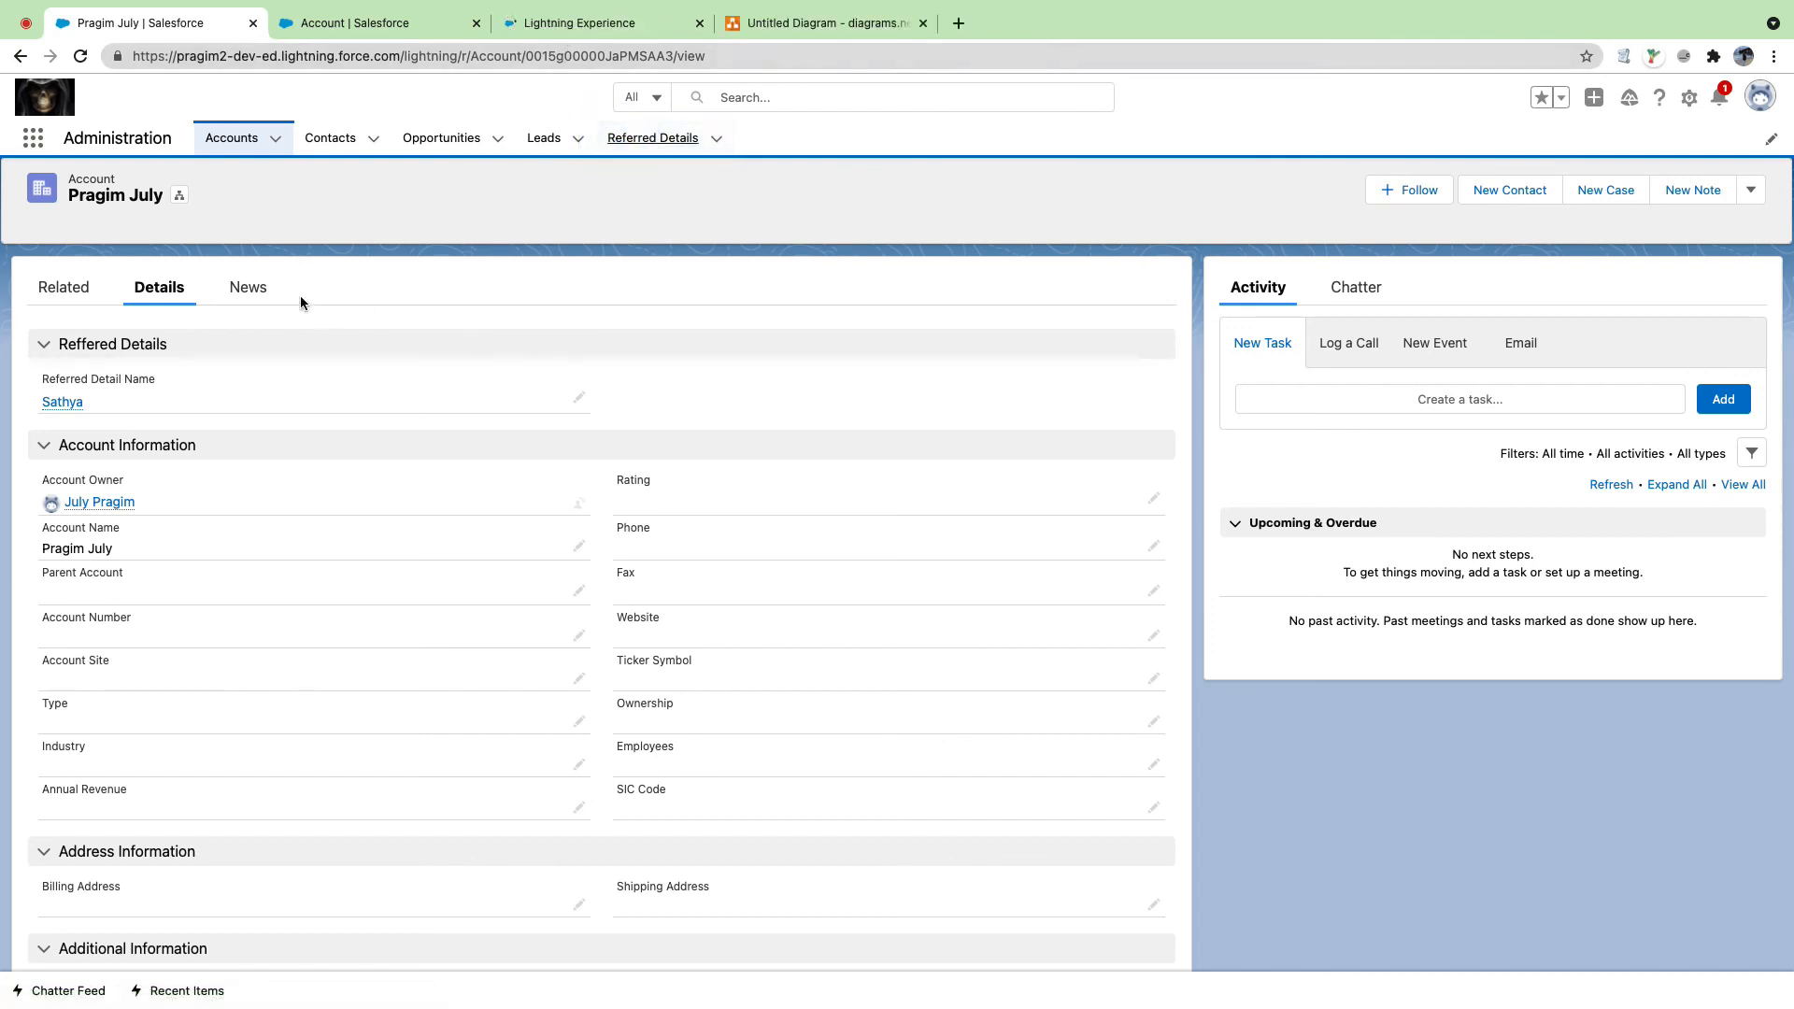
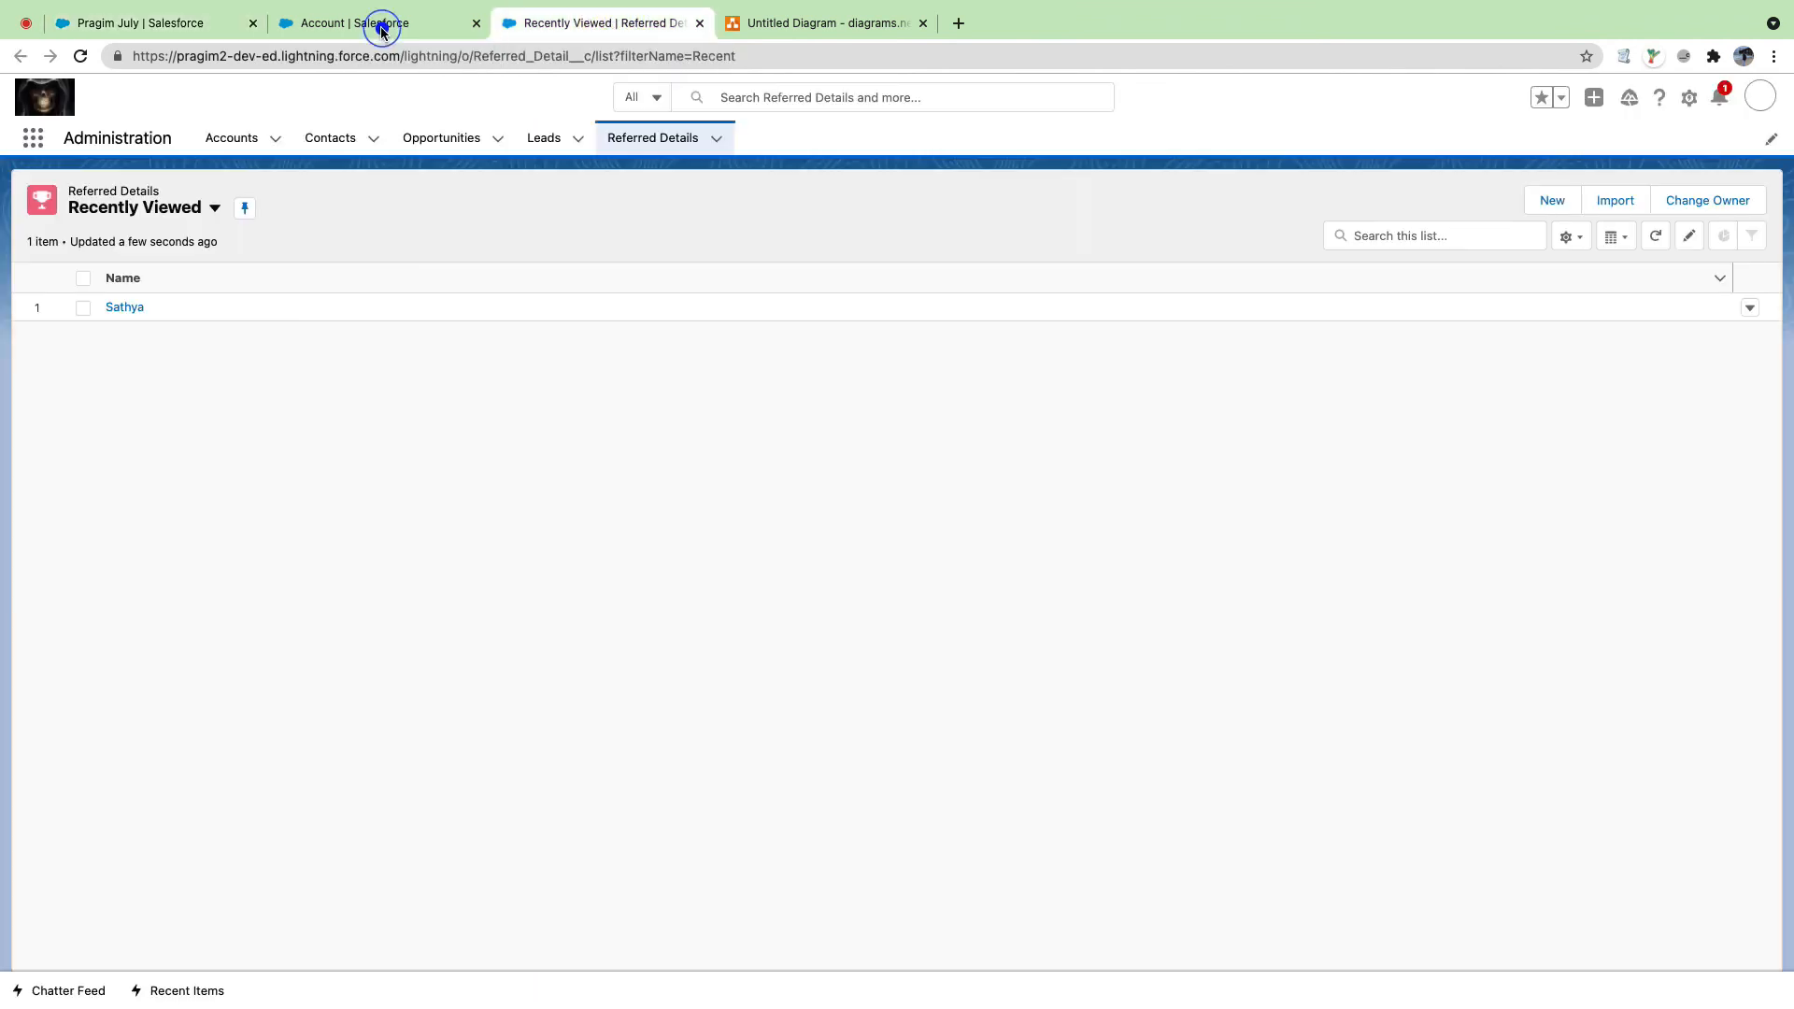
Step: Return to the Account object's Page Layouts in Setup
{"action": "left_click", "coordinate": [379, 26]}
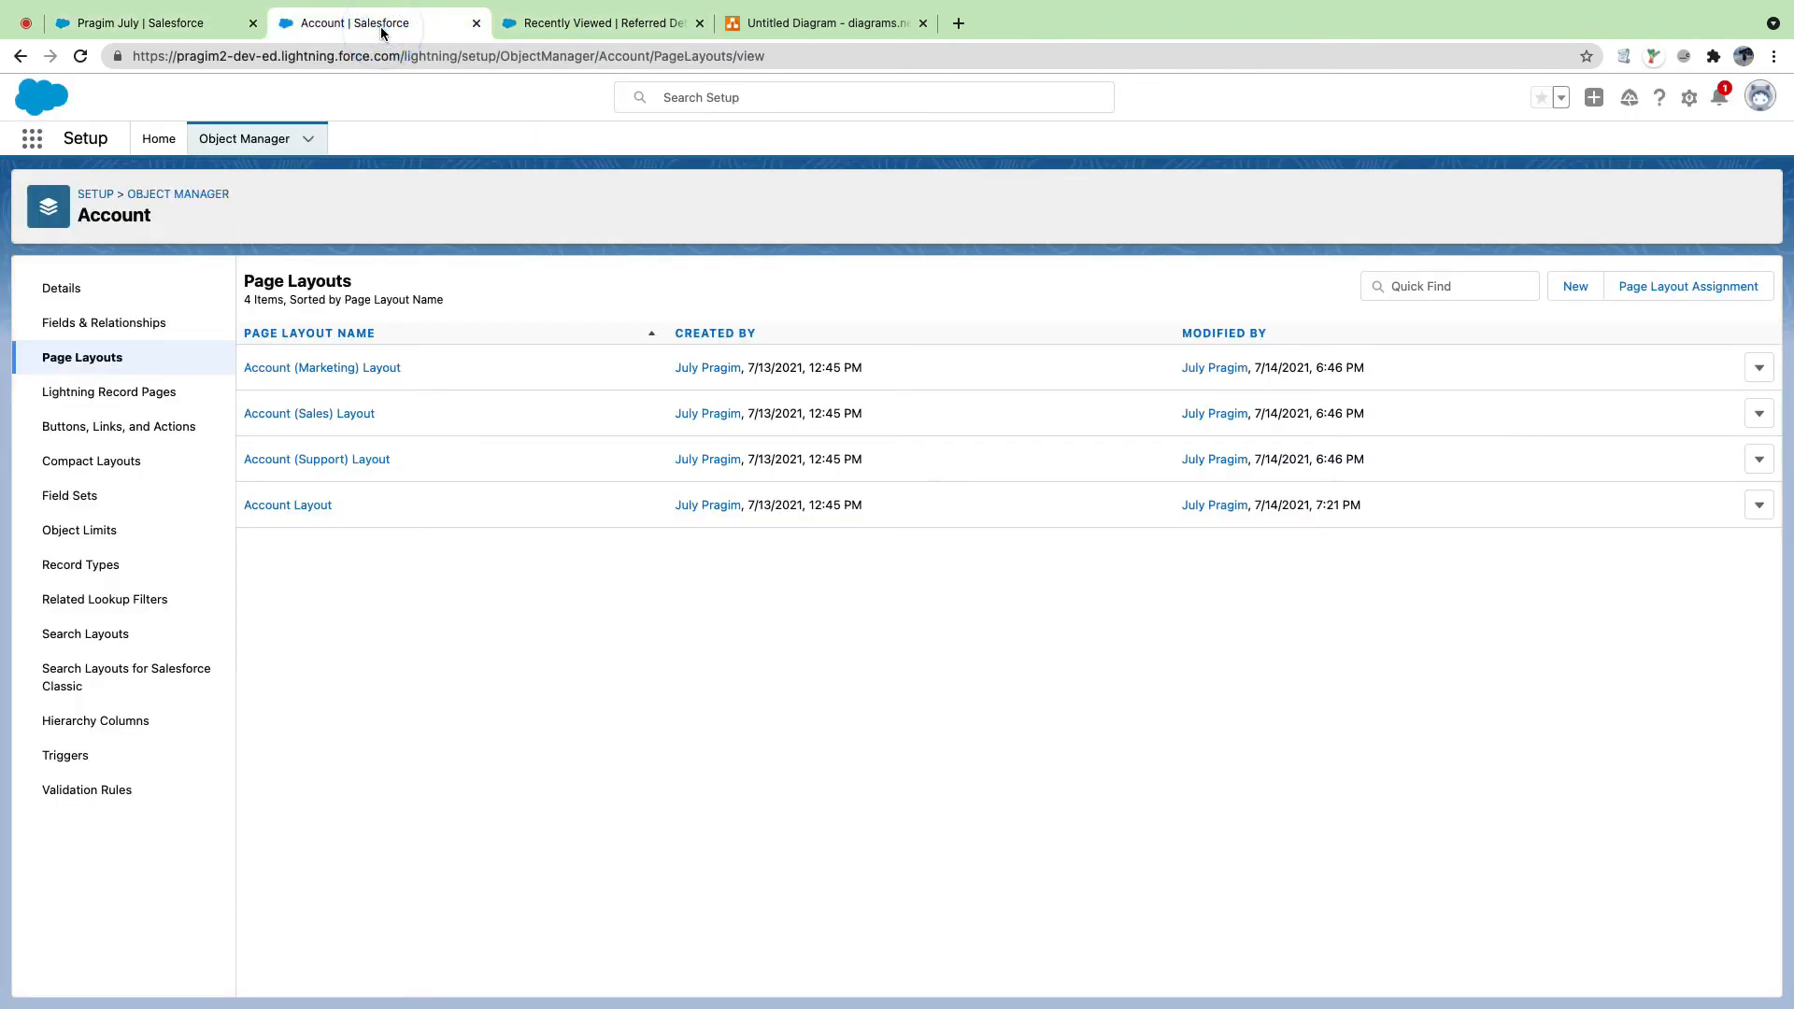
Step: Begin a new custom Account field and choose the Formula data type
{"action": "left_click", "coordinate": [89, 324]}
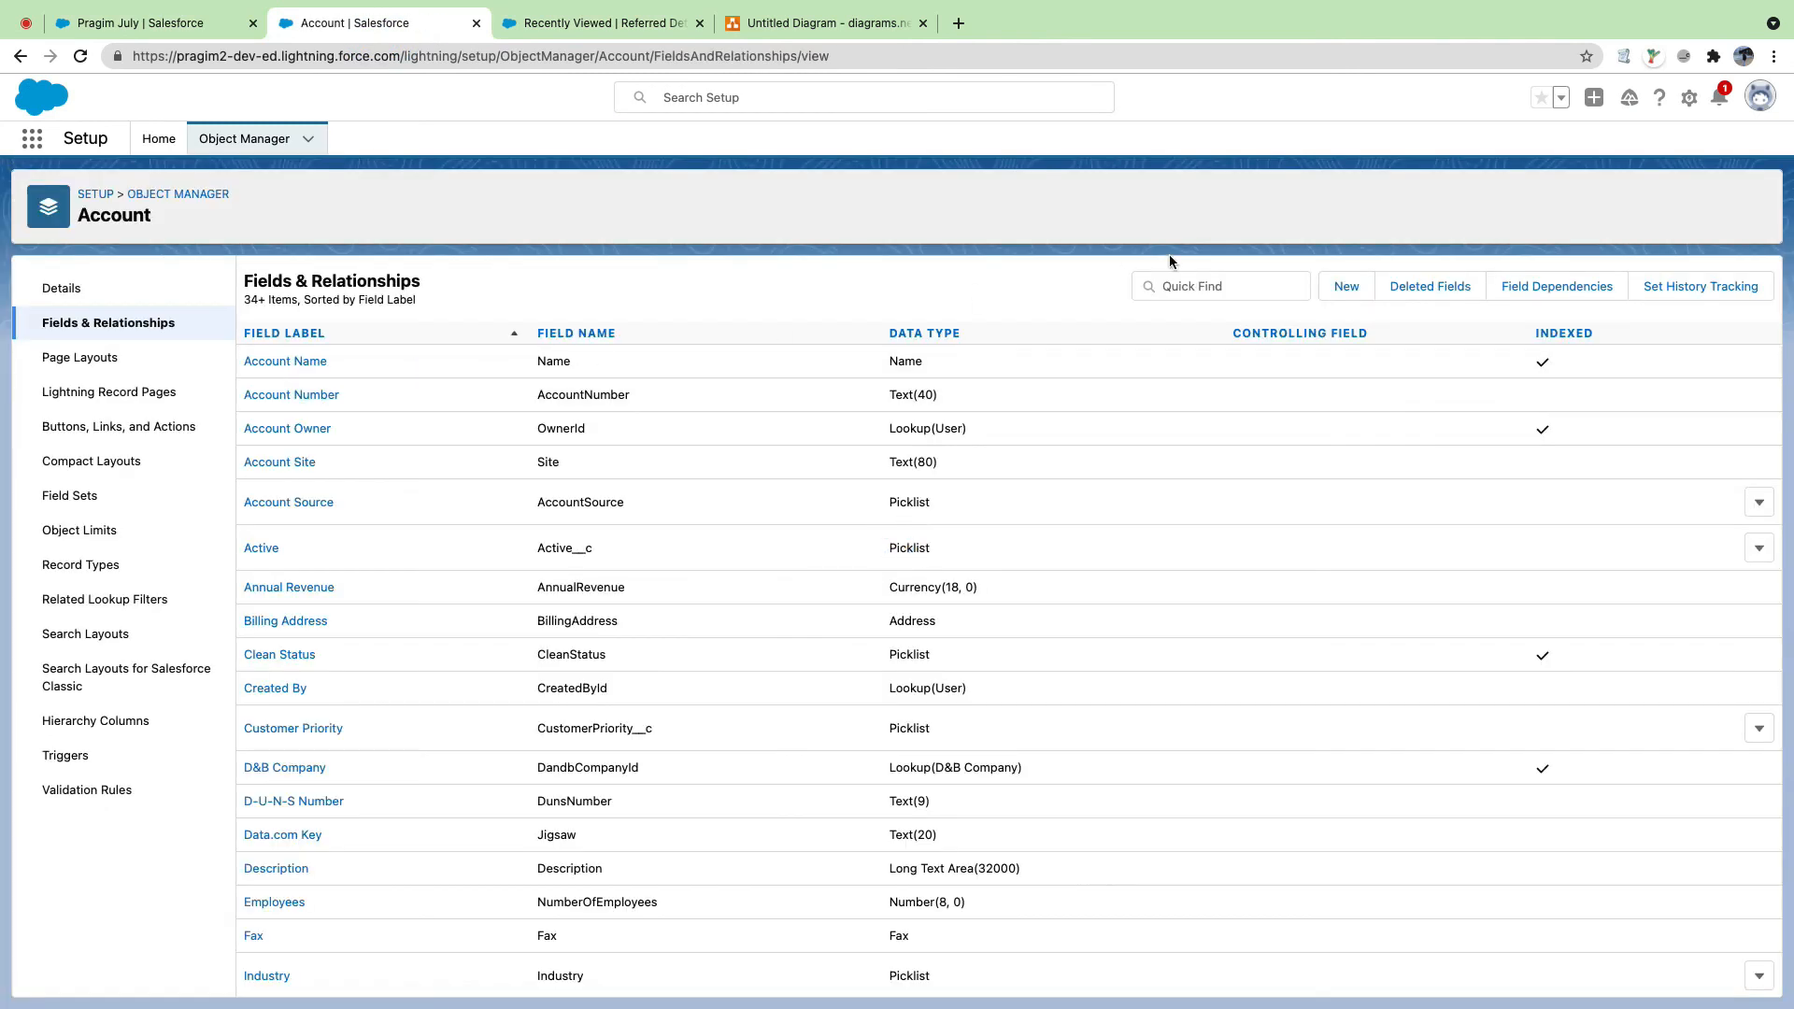
{"action": "left_click", "coordinate": [1341, 288]}
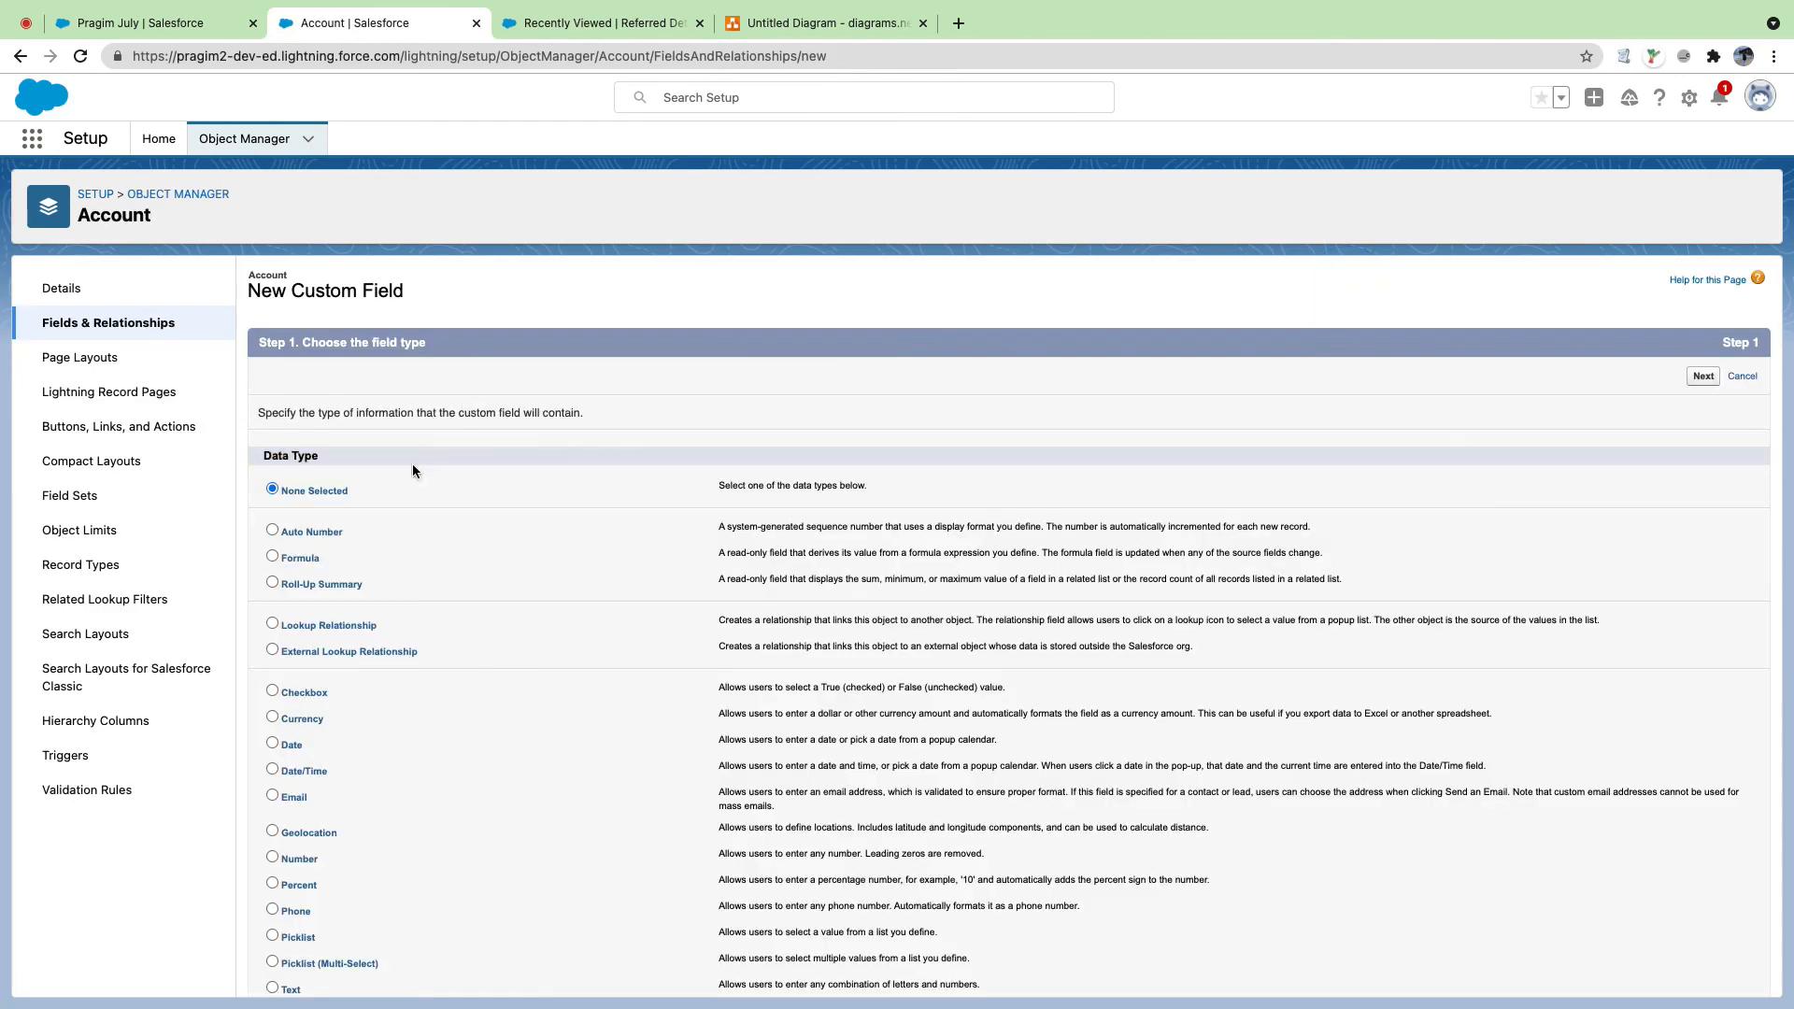
{"action": "left_click", "coordinate": [274, 795]}
{"action": "scroll", "coordinate": [344, 684], "scroll_direction": "down", "scroll_amount": 1}
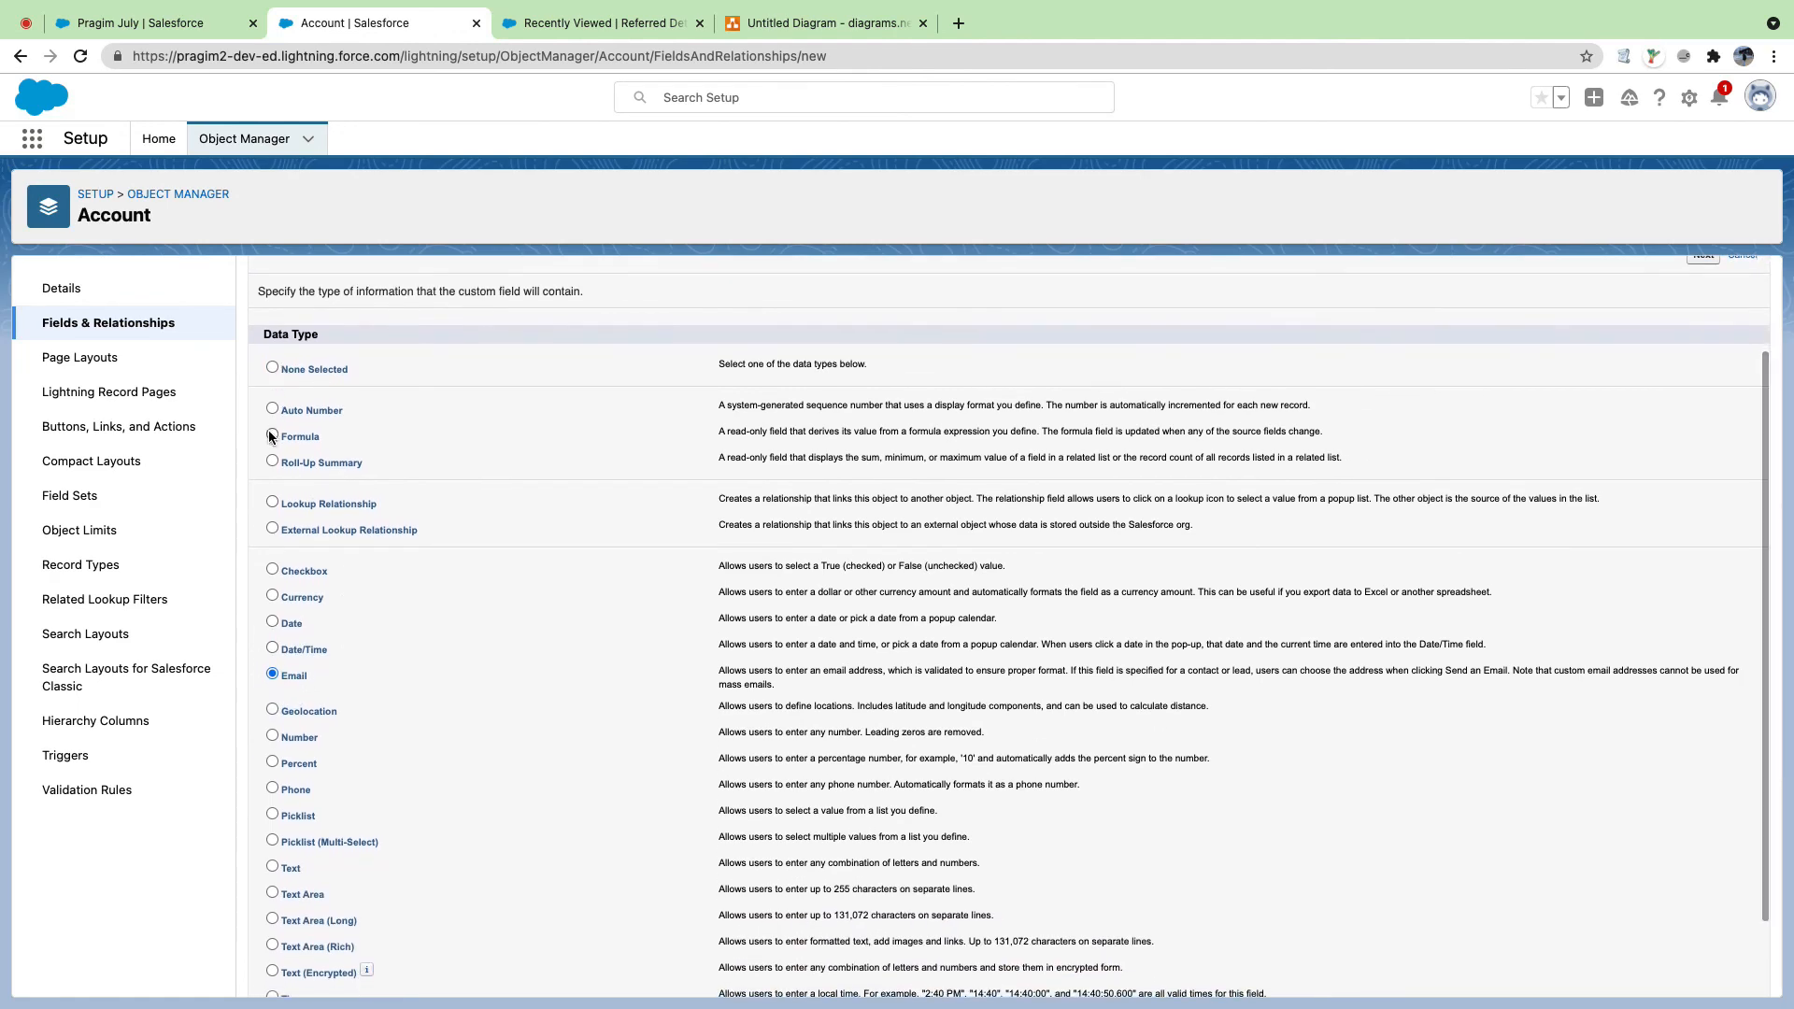
{"action": "left_click", "coordinate": [272, 434]}
{"action": "scroll", "coordinate": [1215, 523], "scroll_direction": "up", "scroll_amount": 2}
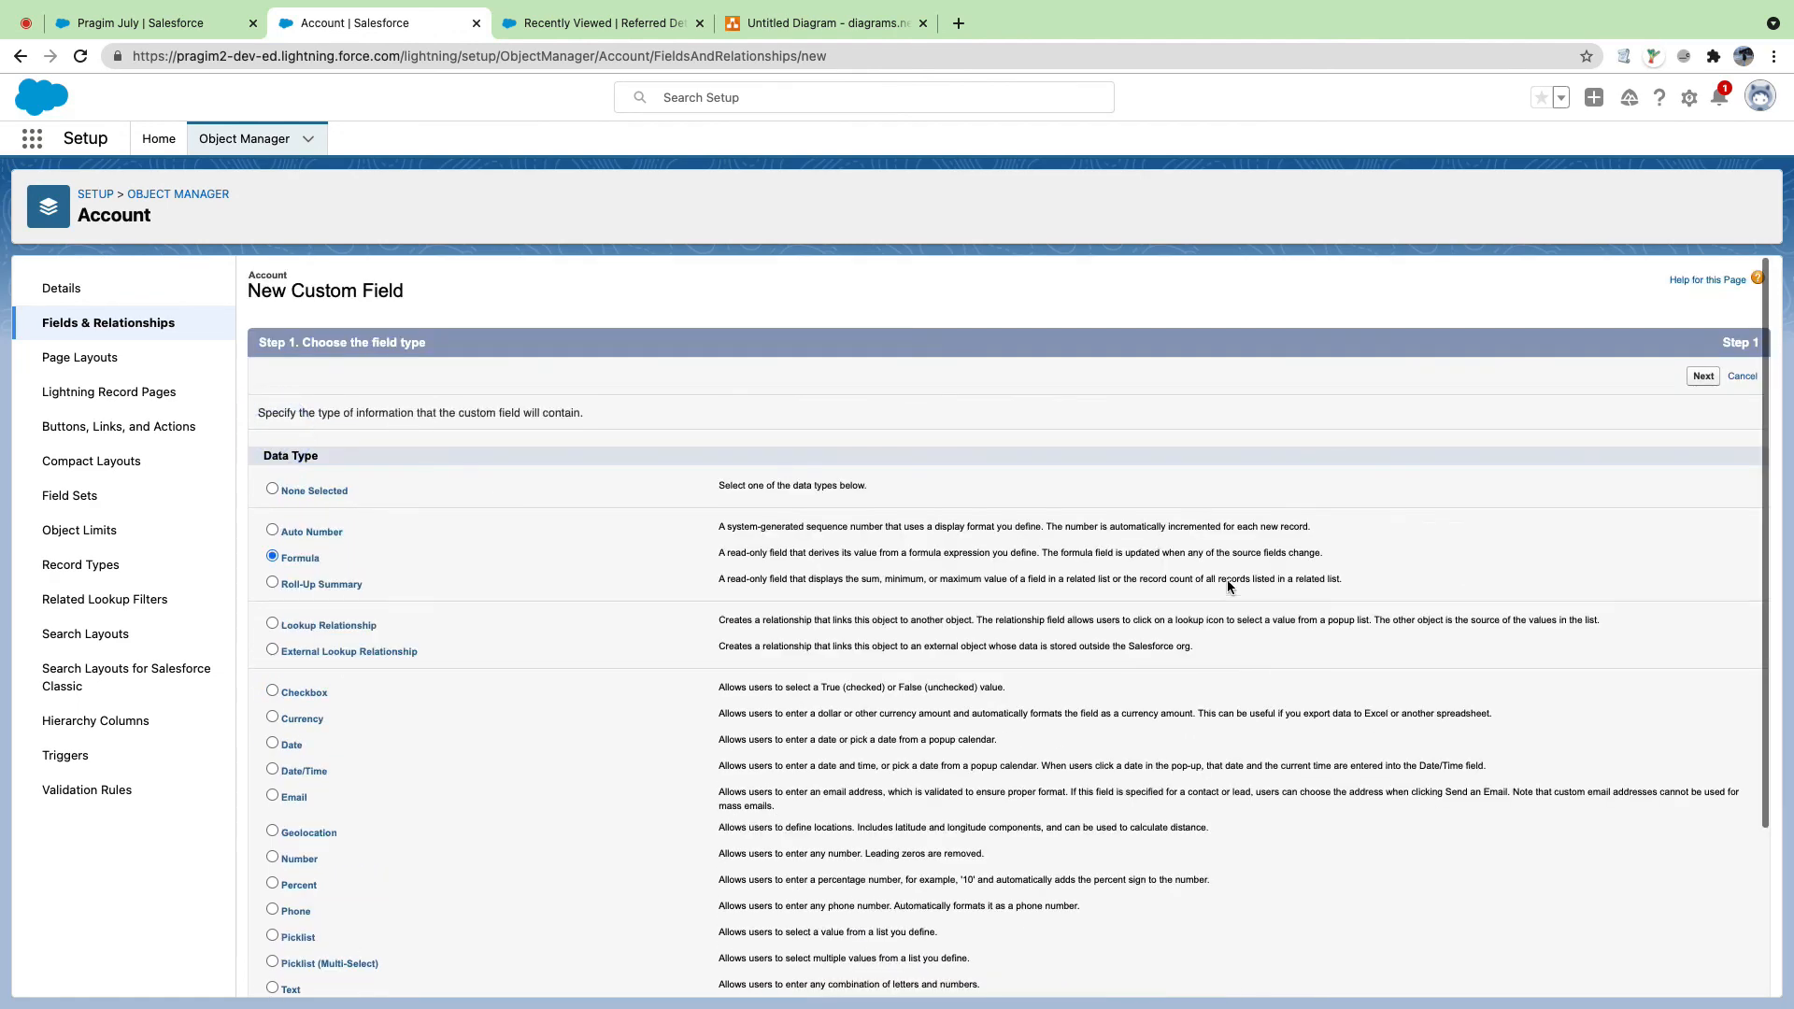
{"action": "left_click", "coordinate": [1703, 376]}
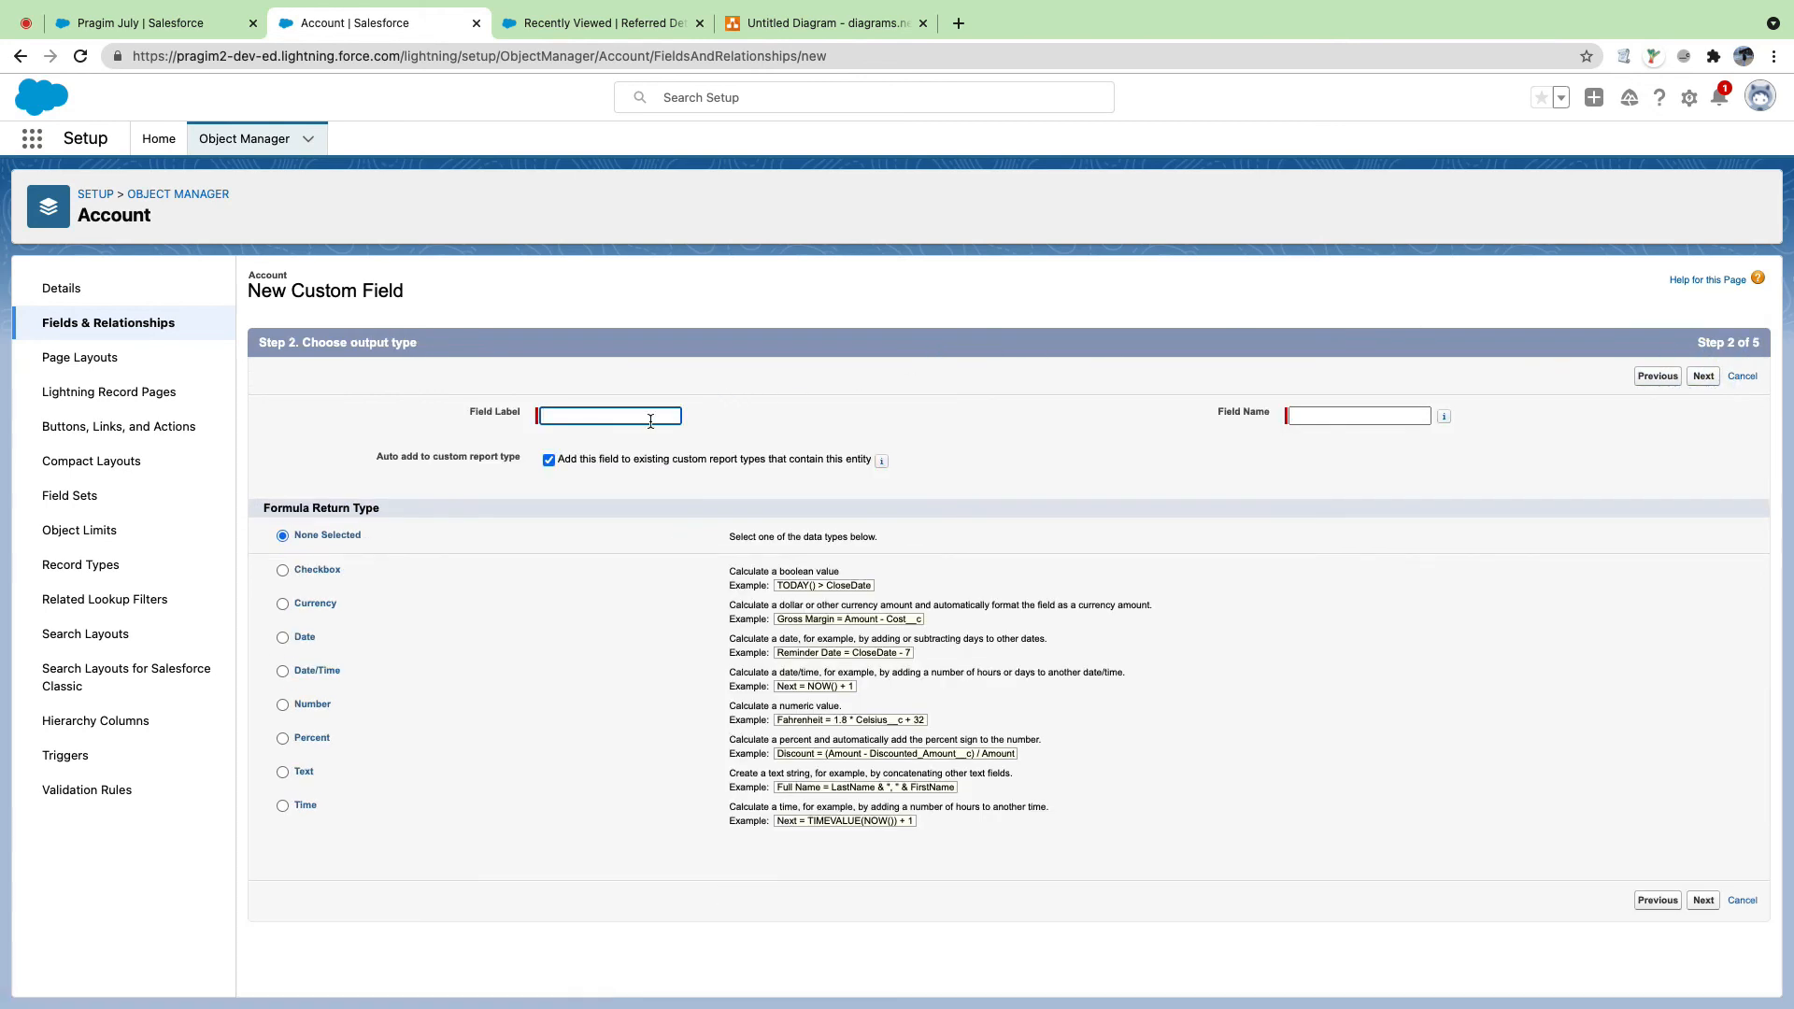
Step: Label the field Email(Referred), name it Referred_Email, and choose Text as its return type
{"action": "left_click", "coordinate": [649, 418]}
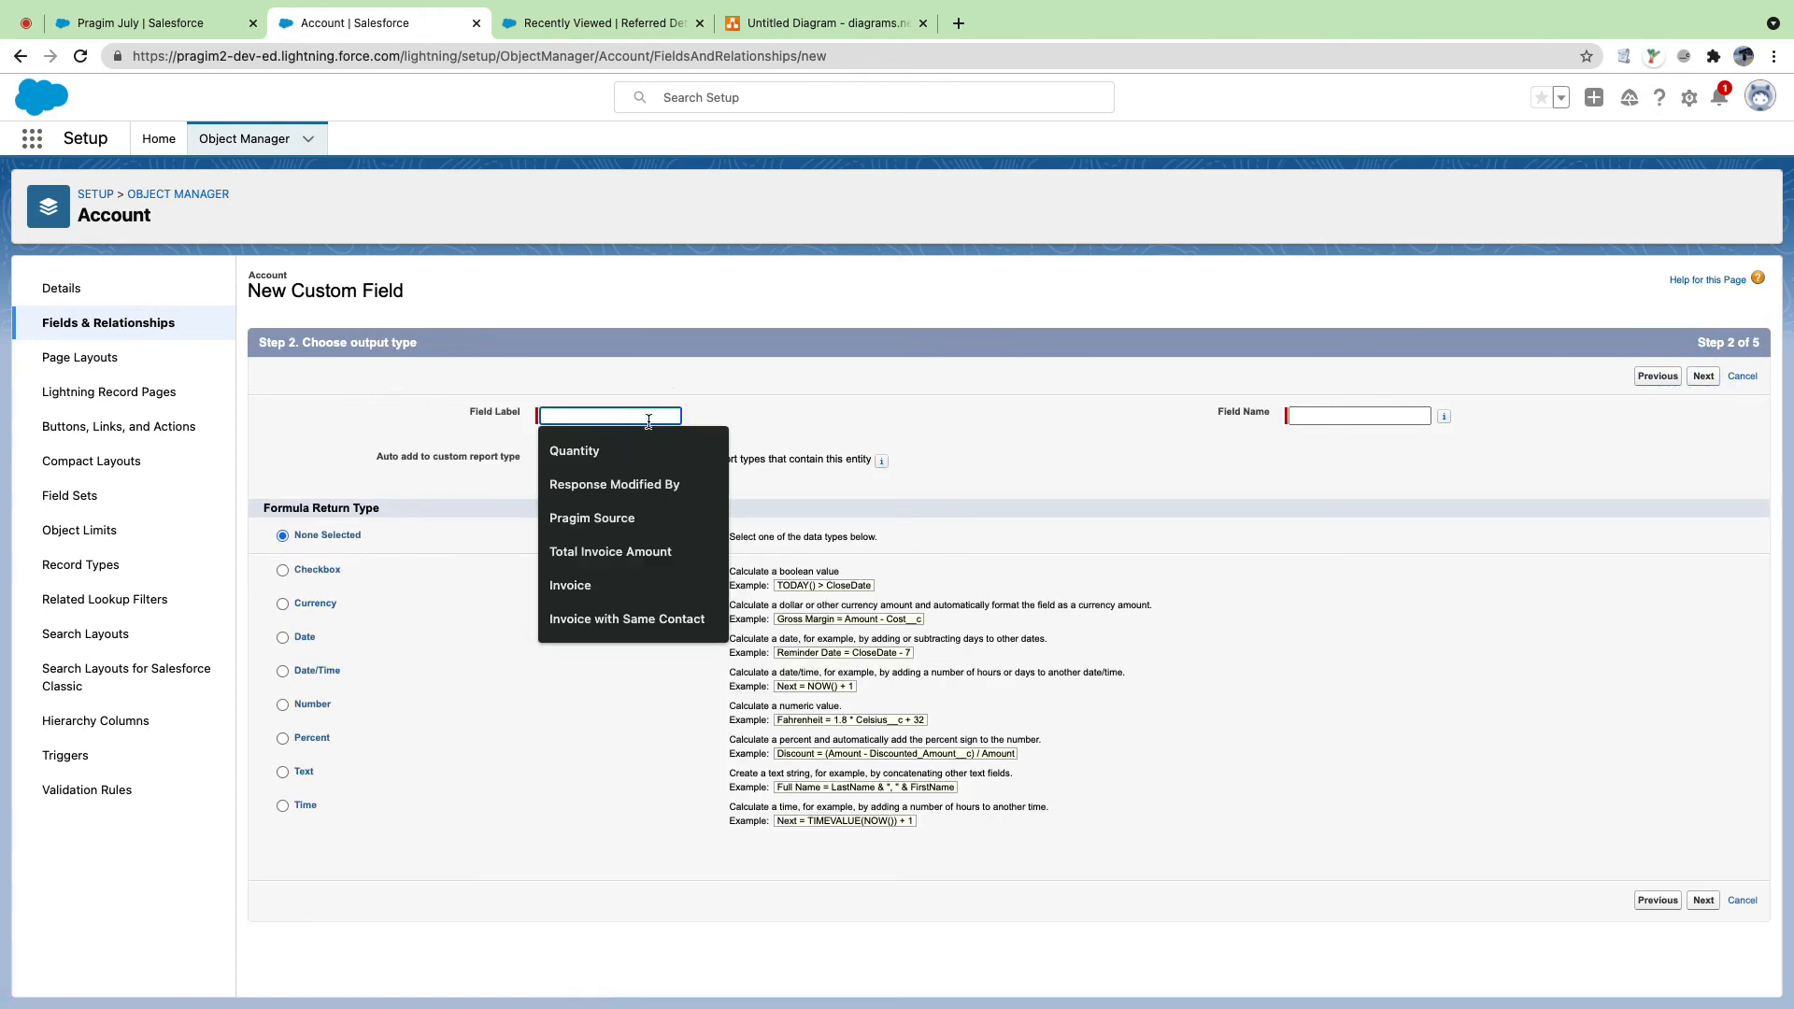
{"action": "type", "text": "Email"}
{"action": "key", "text": "Tab"}
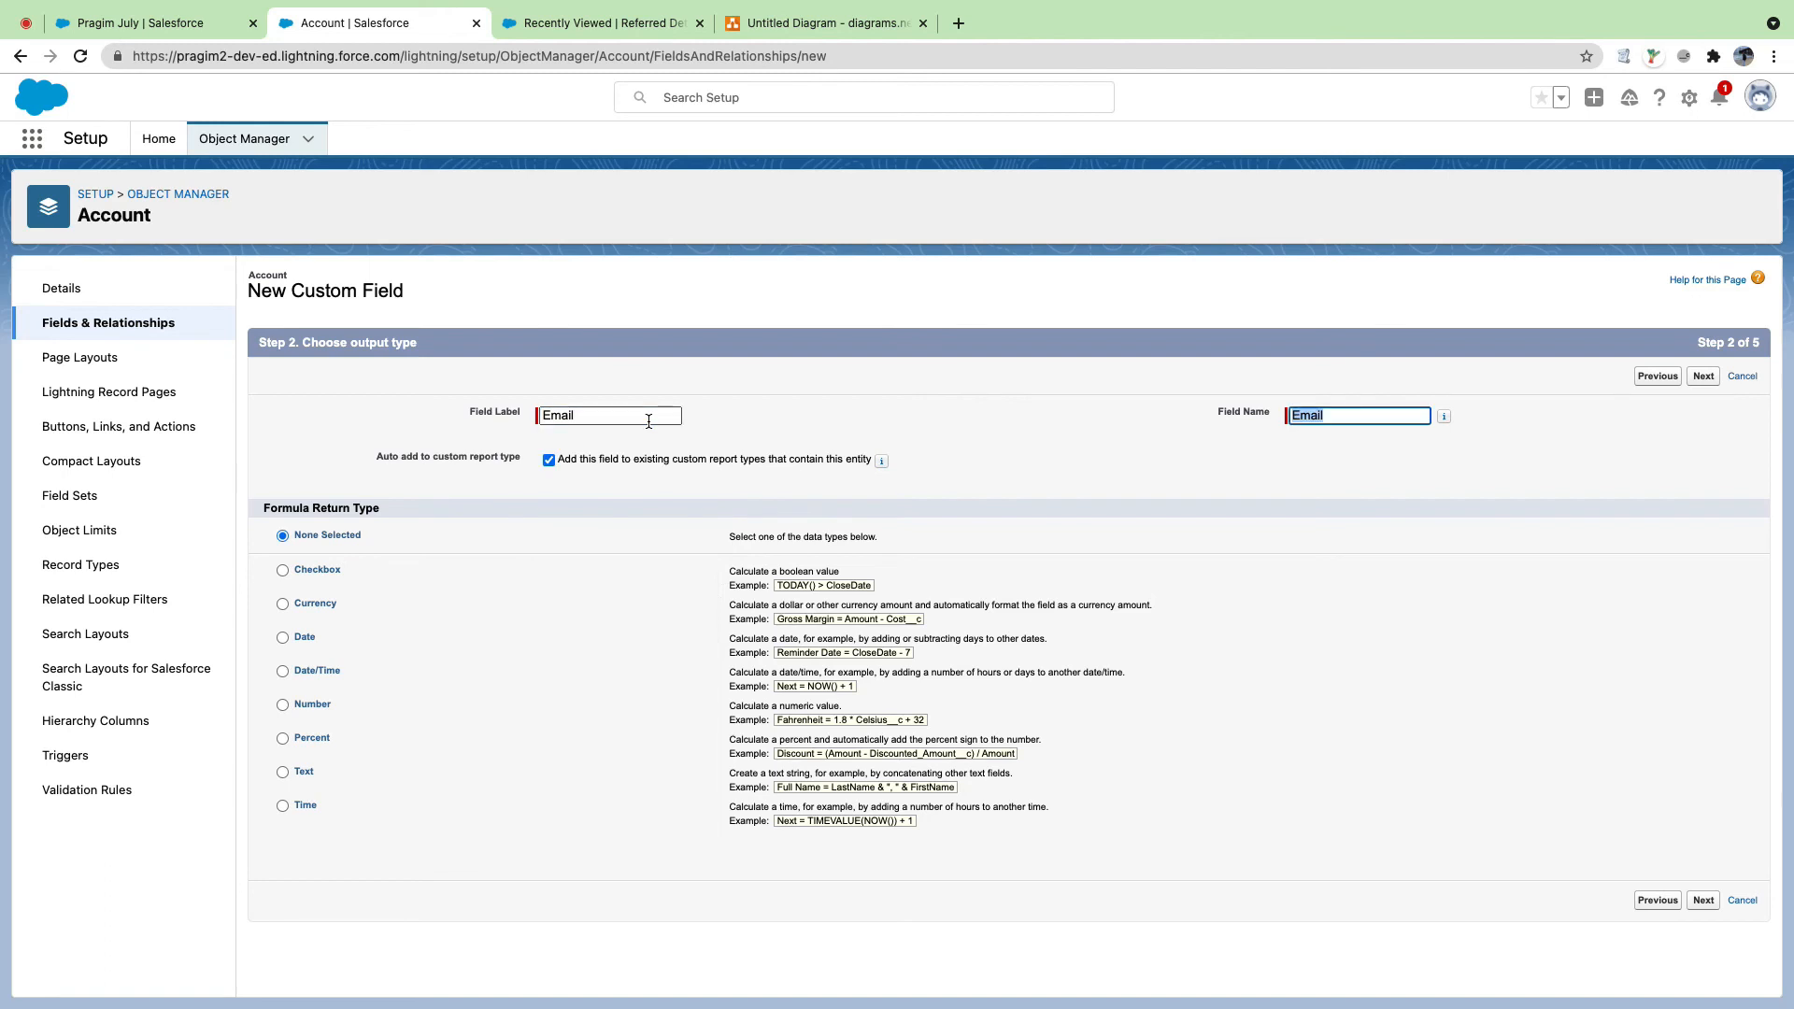
{"action": "type", "text": "Refer"}
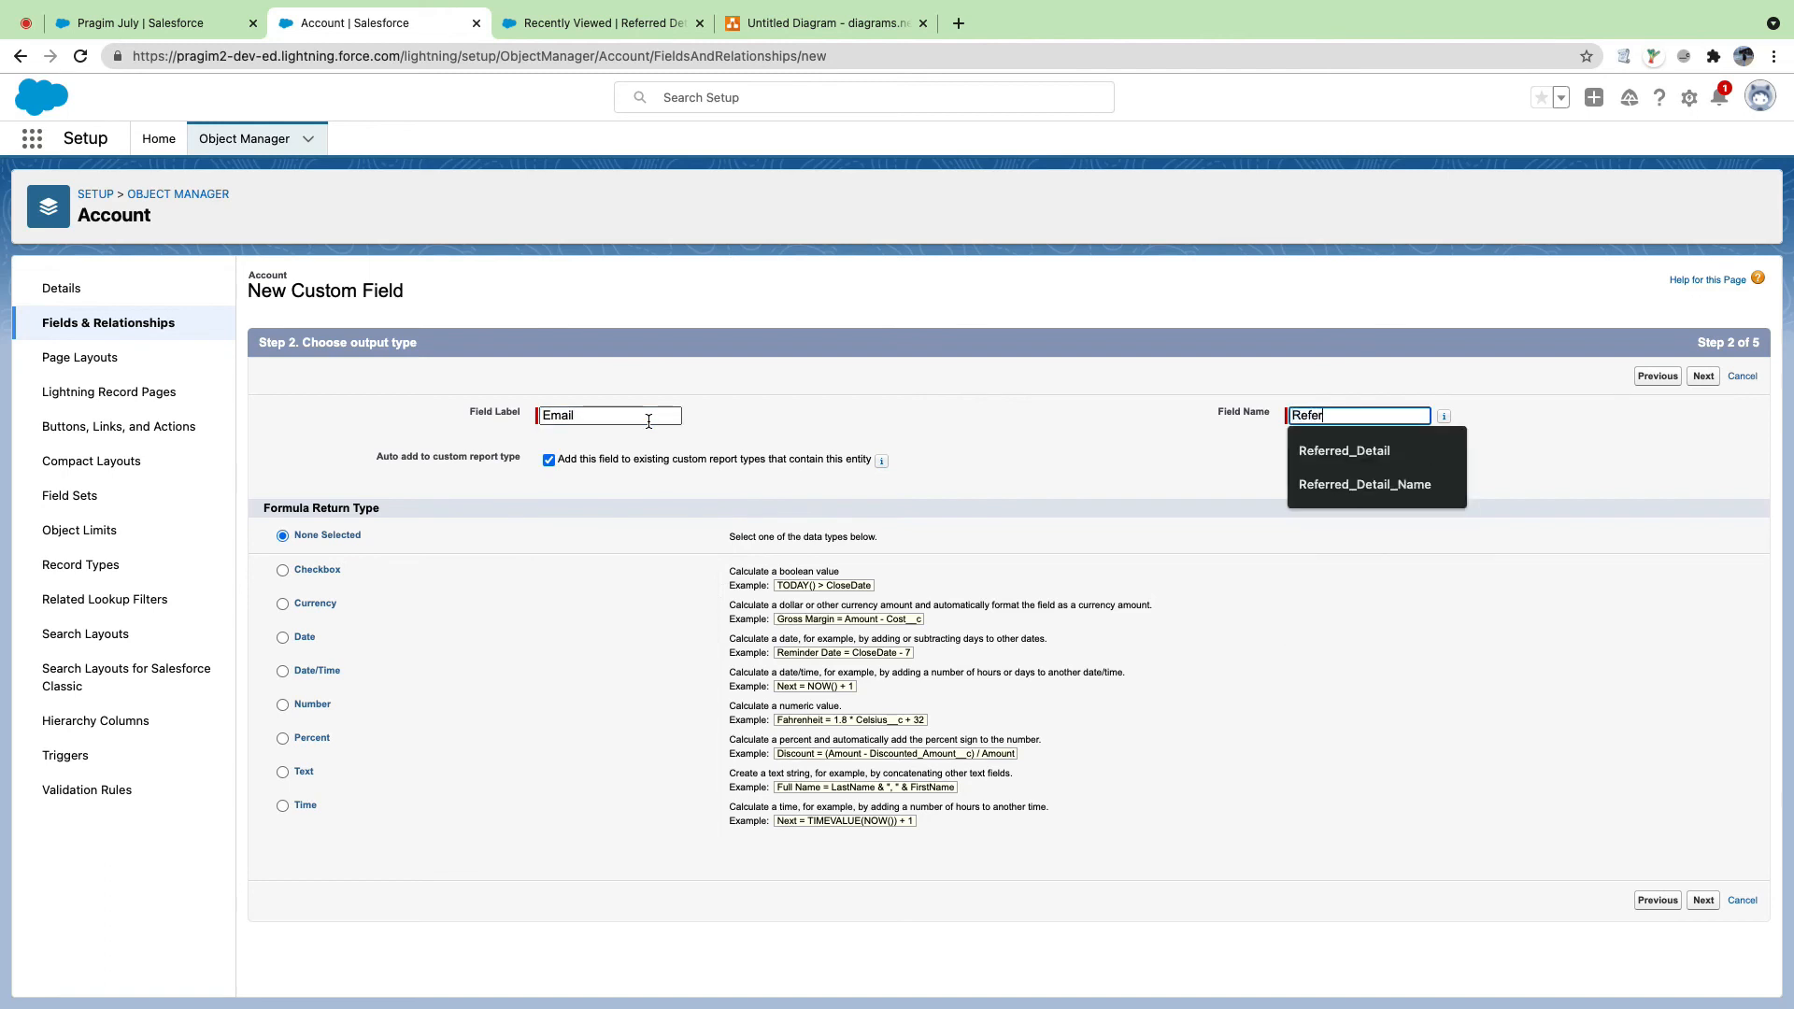
{"action": "type", "text": "red_Email"}
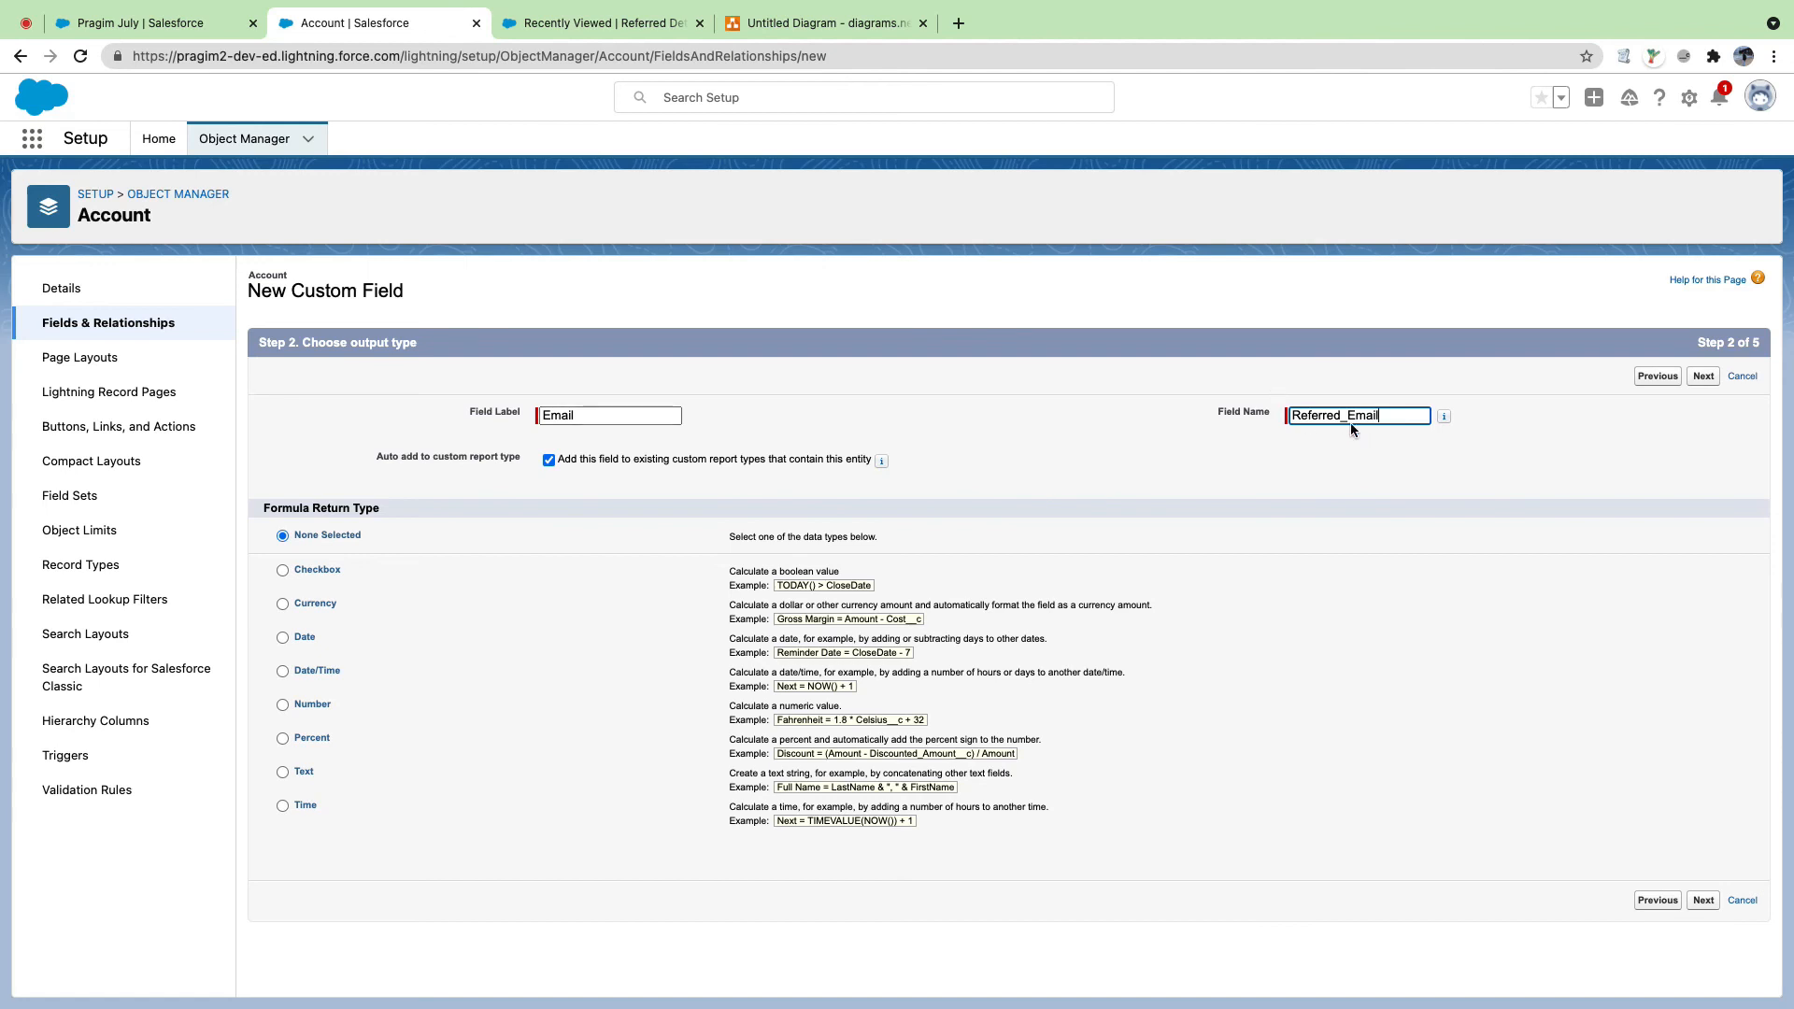
{"action": "left_click", "coordinate": [579, 413]}
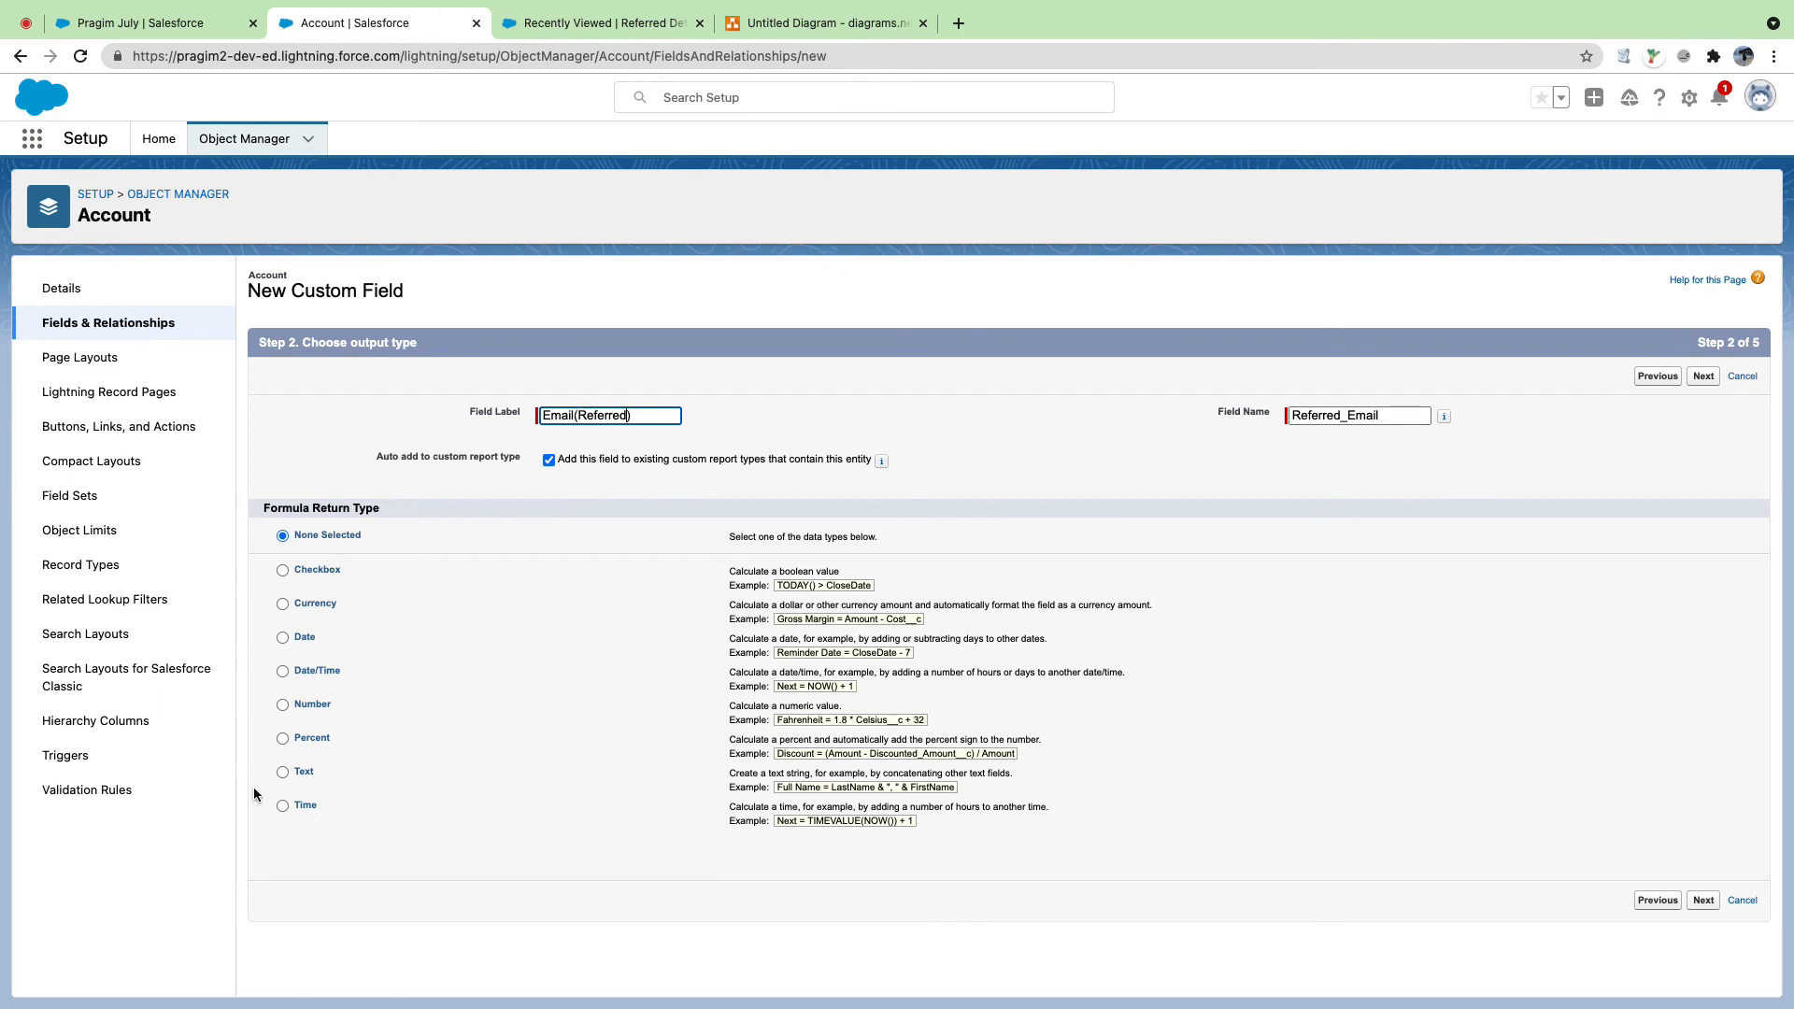
{"action": "left_click", "coordinate": [282, 774]}
{"action": "left_click", "coordinate": [284, 772]}
{"action": "left_click", "coordinate": [282, 775]}
{"action": "left_click", "coordinate": [282, 774]}
{"action": "left_click", "coordinate": [1701, 902]}
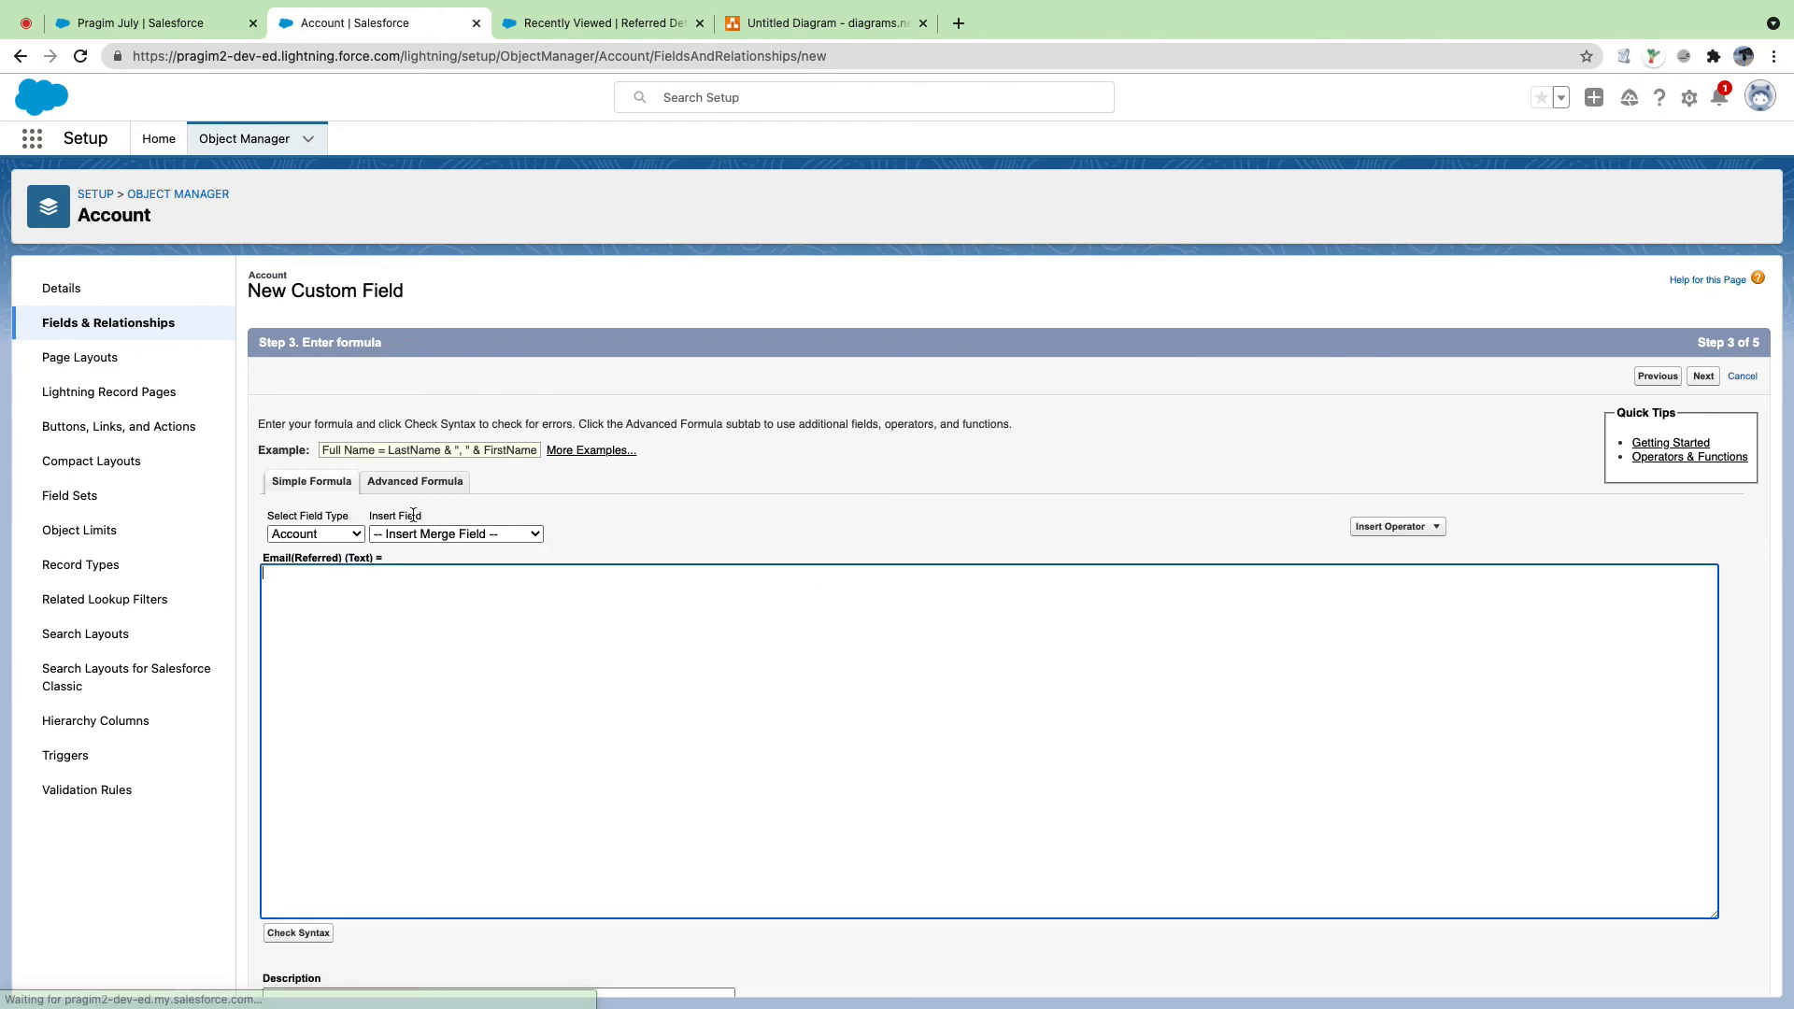
Step: Set the formula to Referred_Detail_Name__r.Email__c, treating blank fields as blanks
{"action": "left_click", "coordinate": [412, 486]}
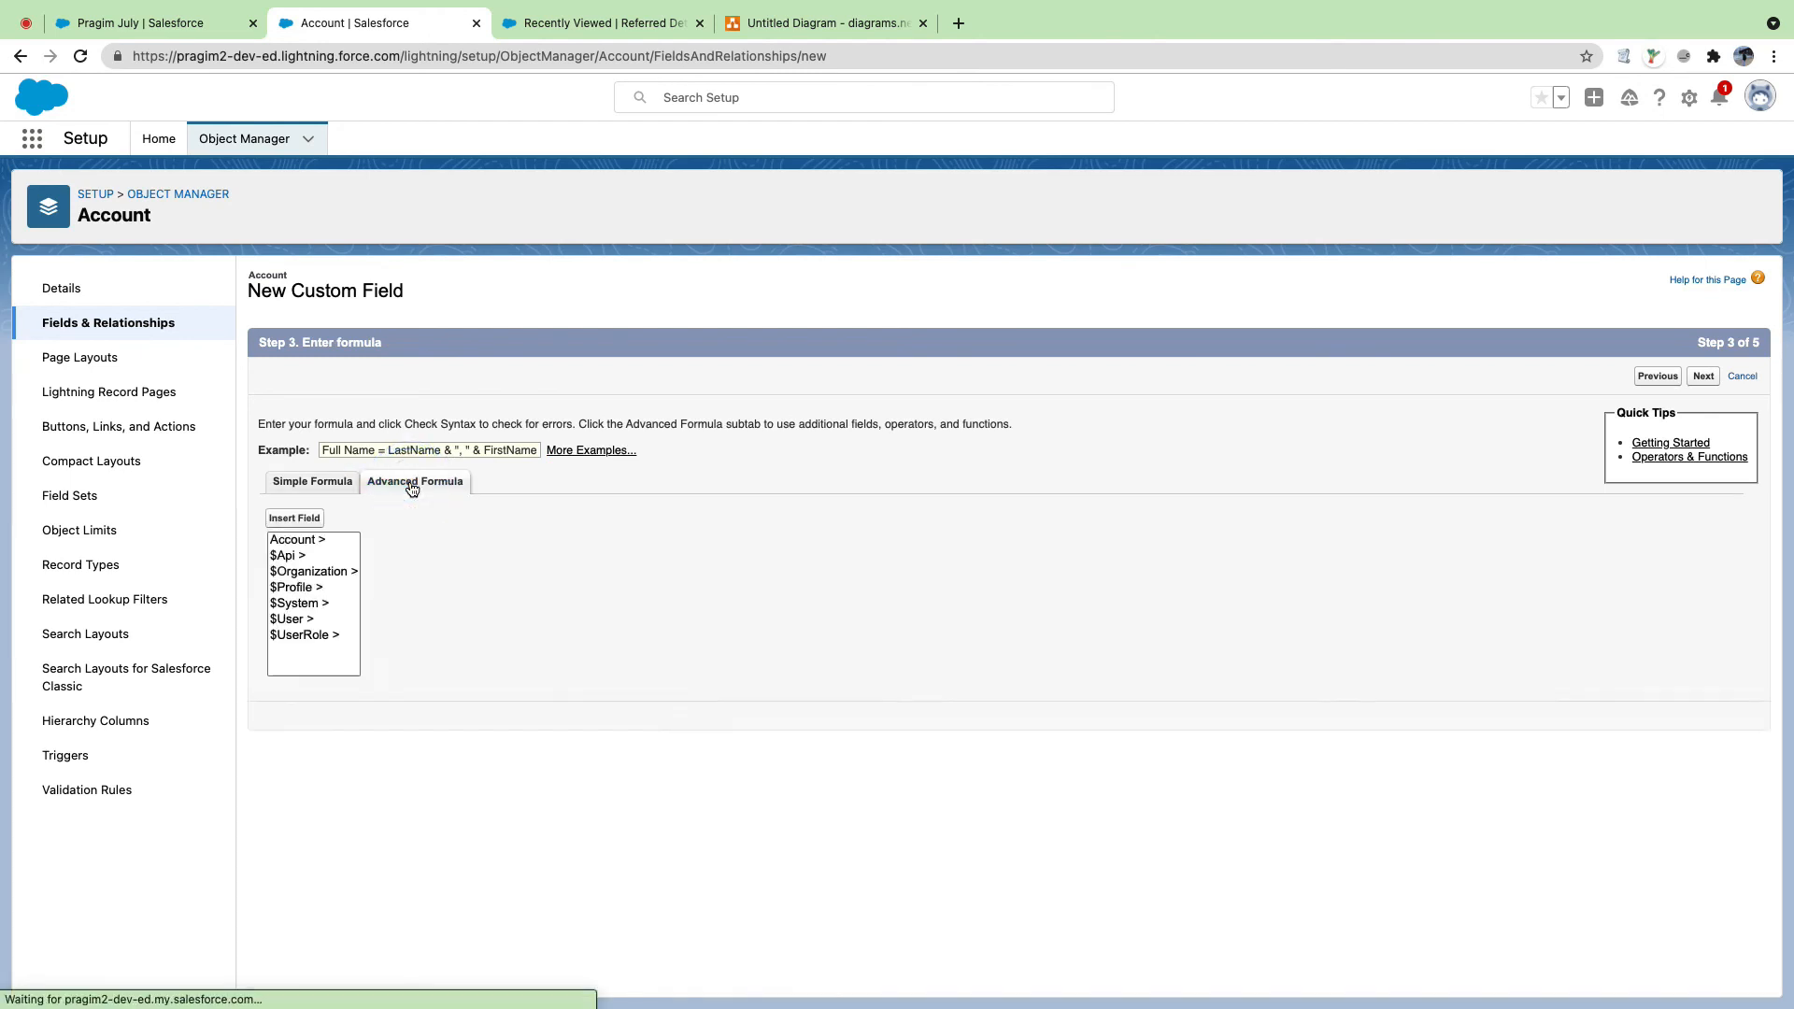
{"action": "left_click", "coordinate": [319, 520]}
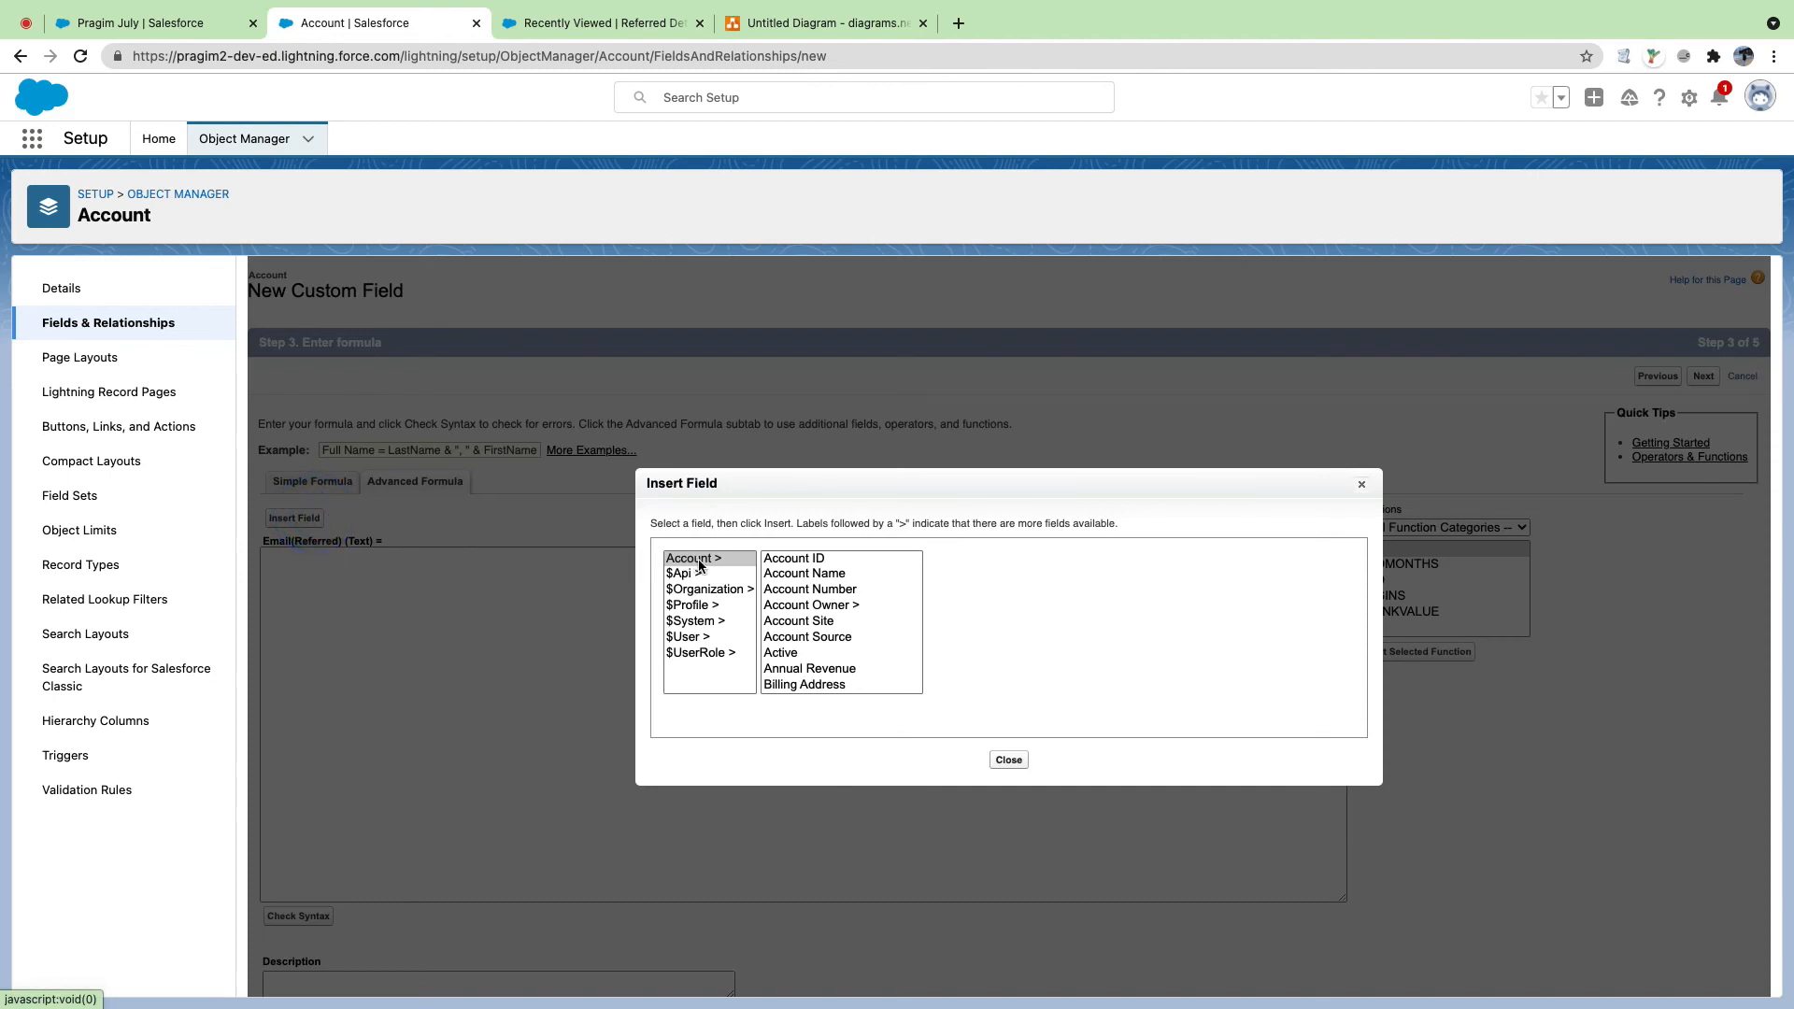
{"action": "scroll", "coordinate": [849, 632], "scroll_direction": "down", "scroll_amount": 8}
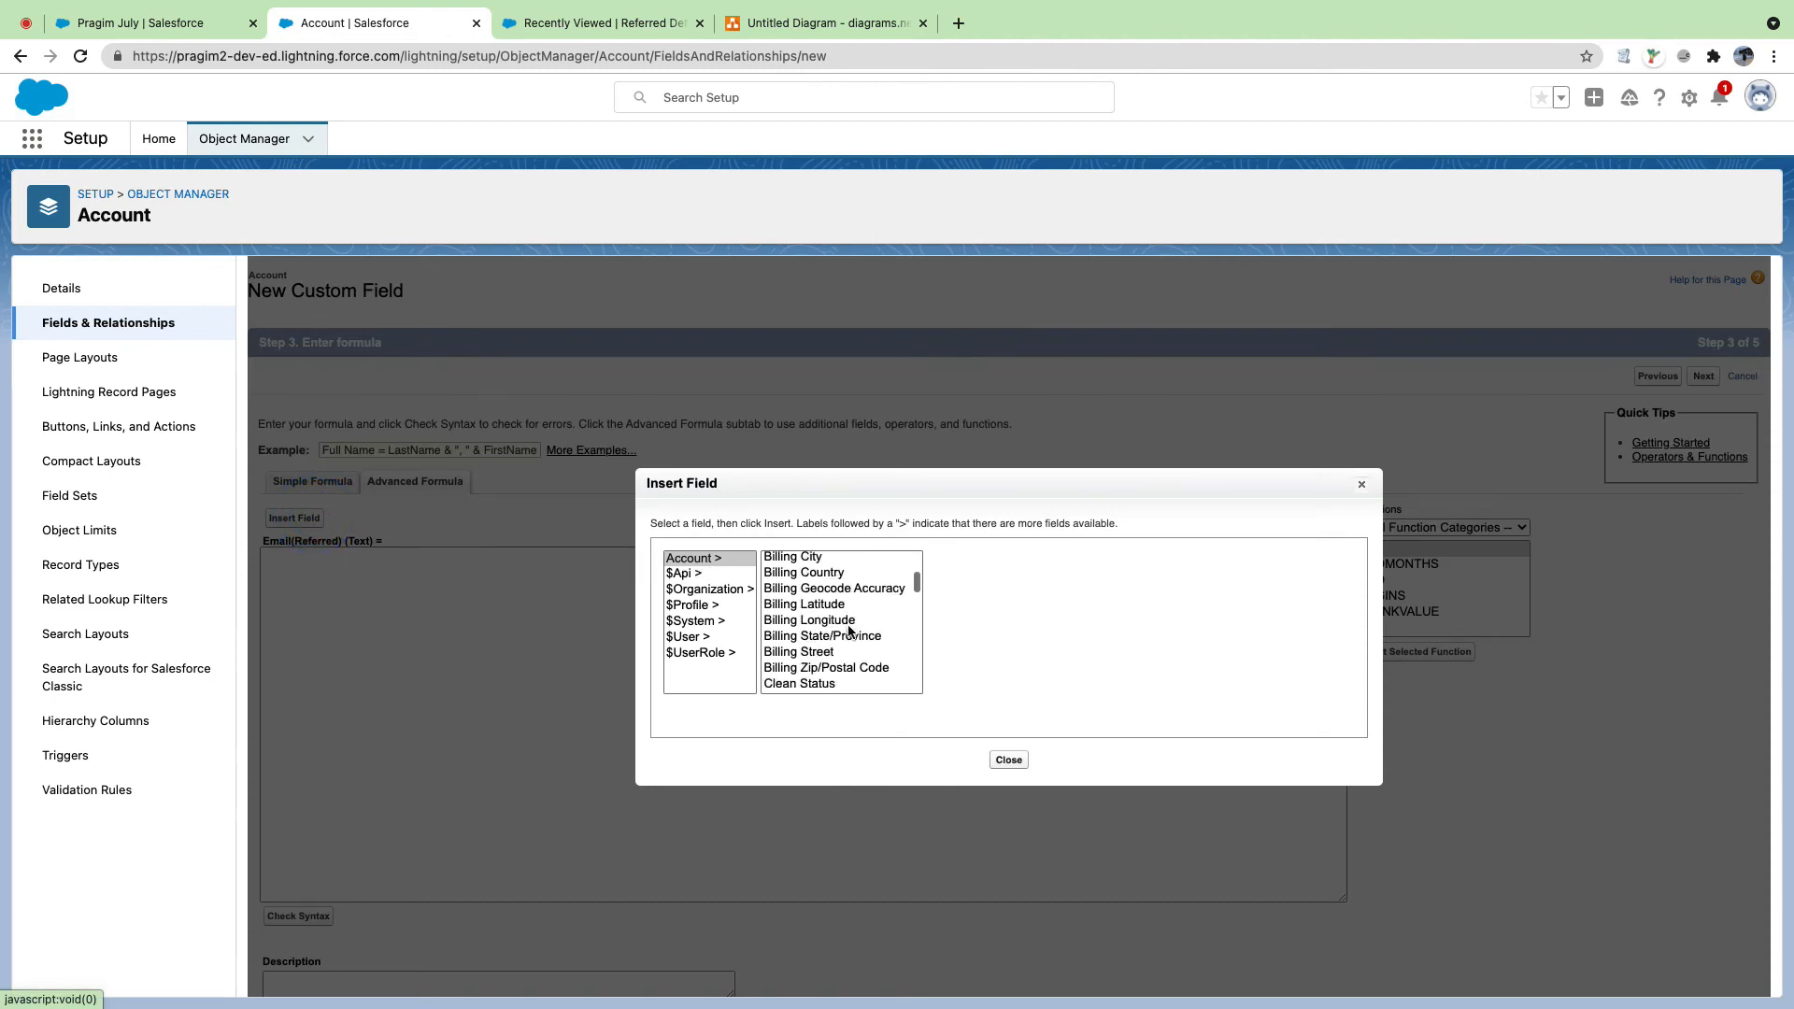
{"action": "scroll", "coordinate": [848, 632], "scroll_direction": "down", "scroll_amount": 5}
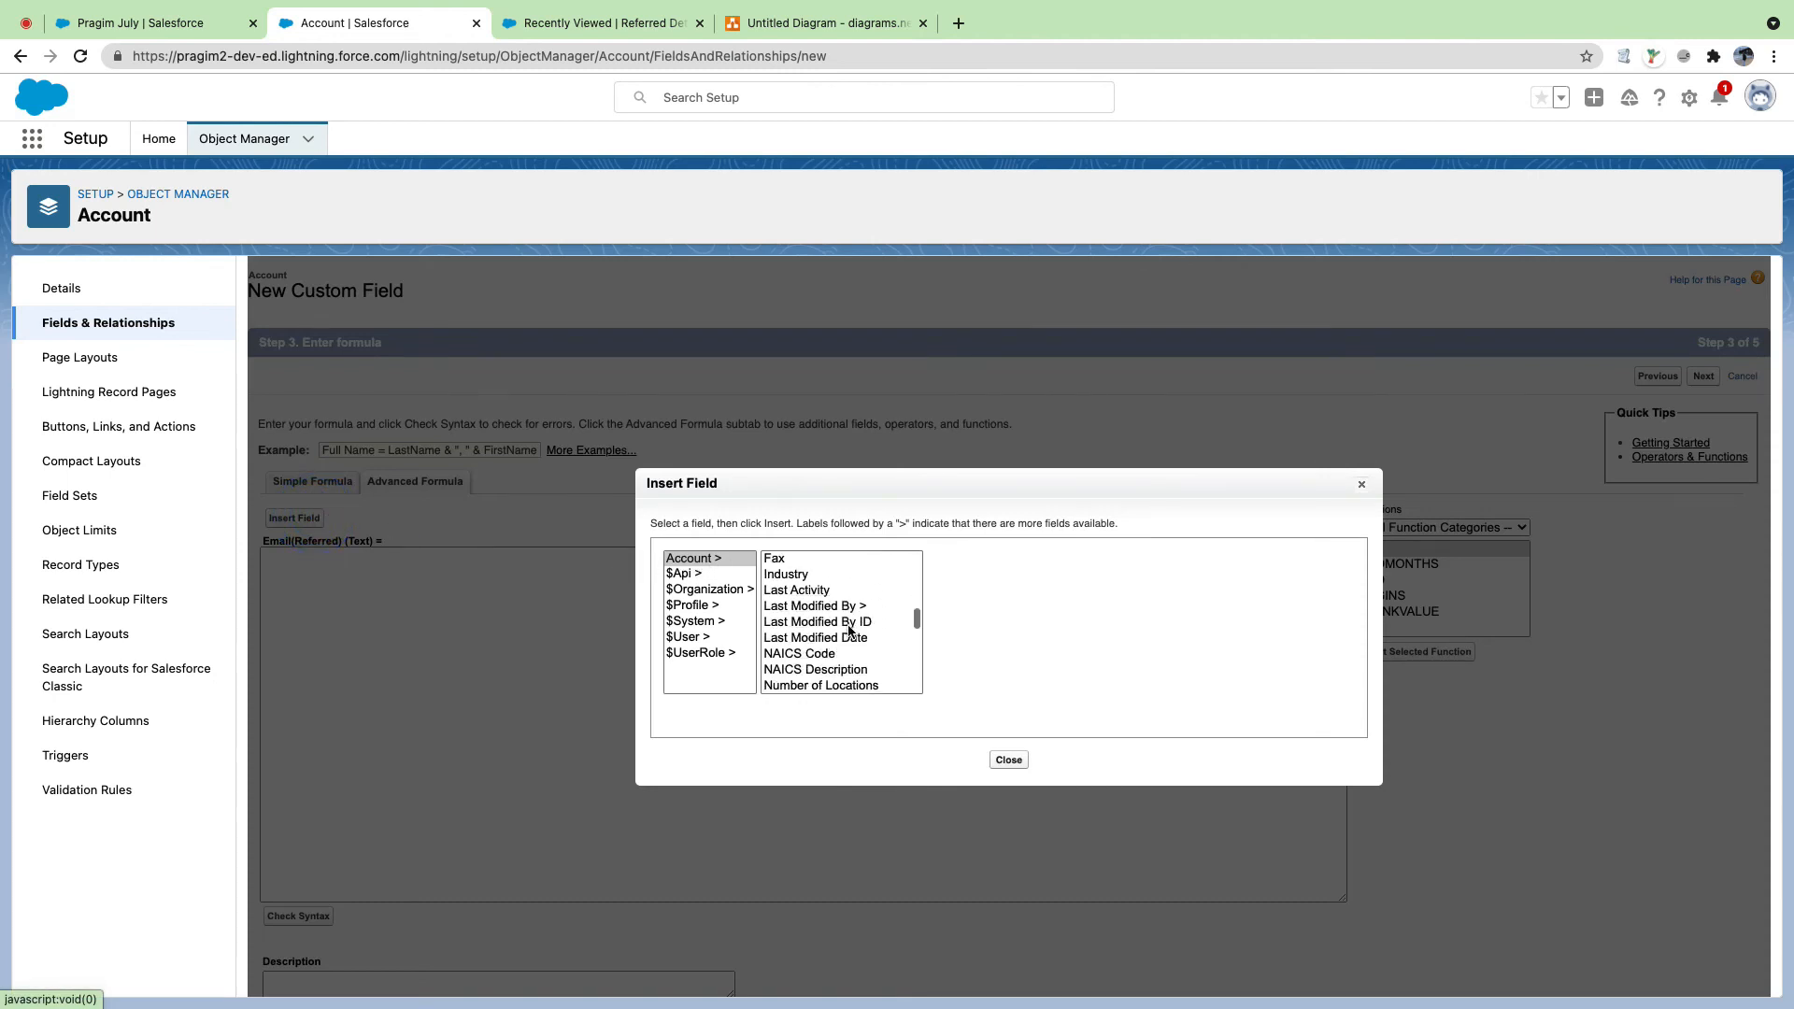
{"action": "scroll", "coordinate": [849, 633], "scroll_direction": "down", "scroll_amount": 2}
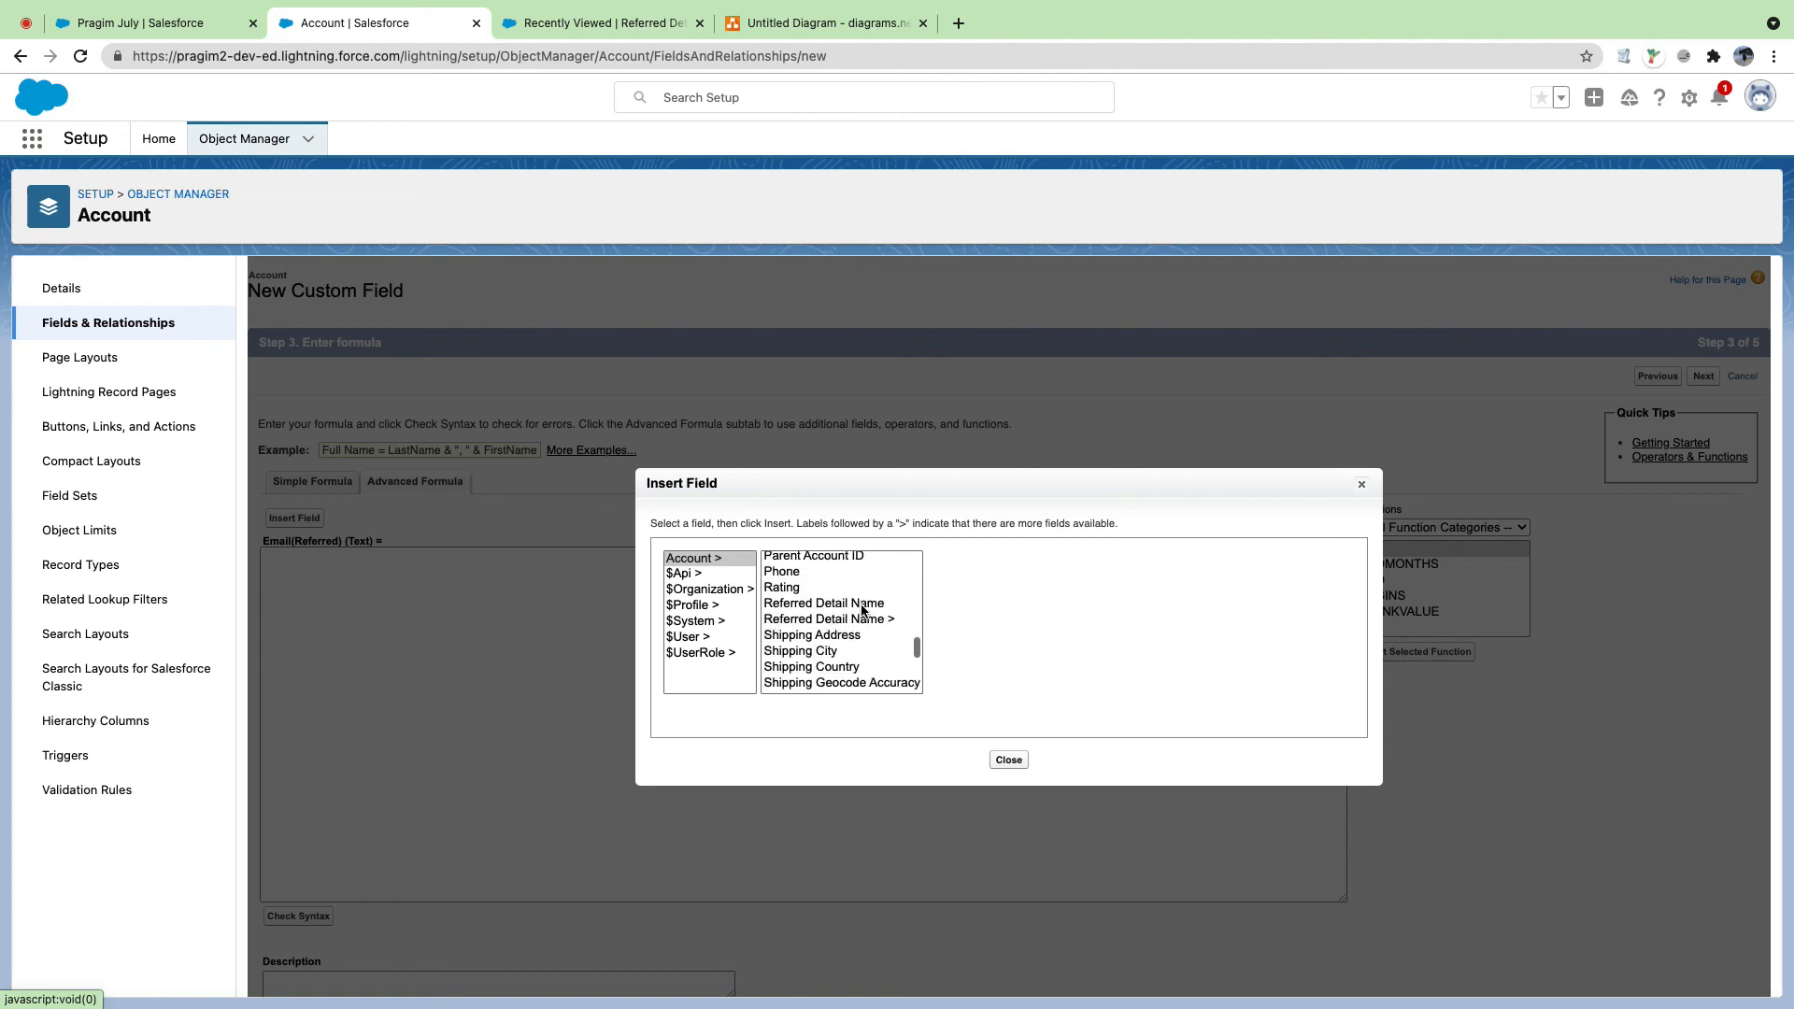
{"action": "scroll", "coordinate": [863, 611], "scroll_direction": "down", "scroll_amount": 1}
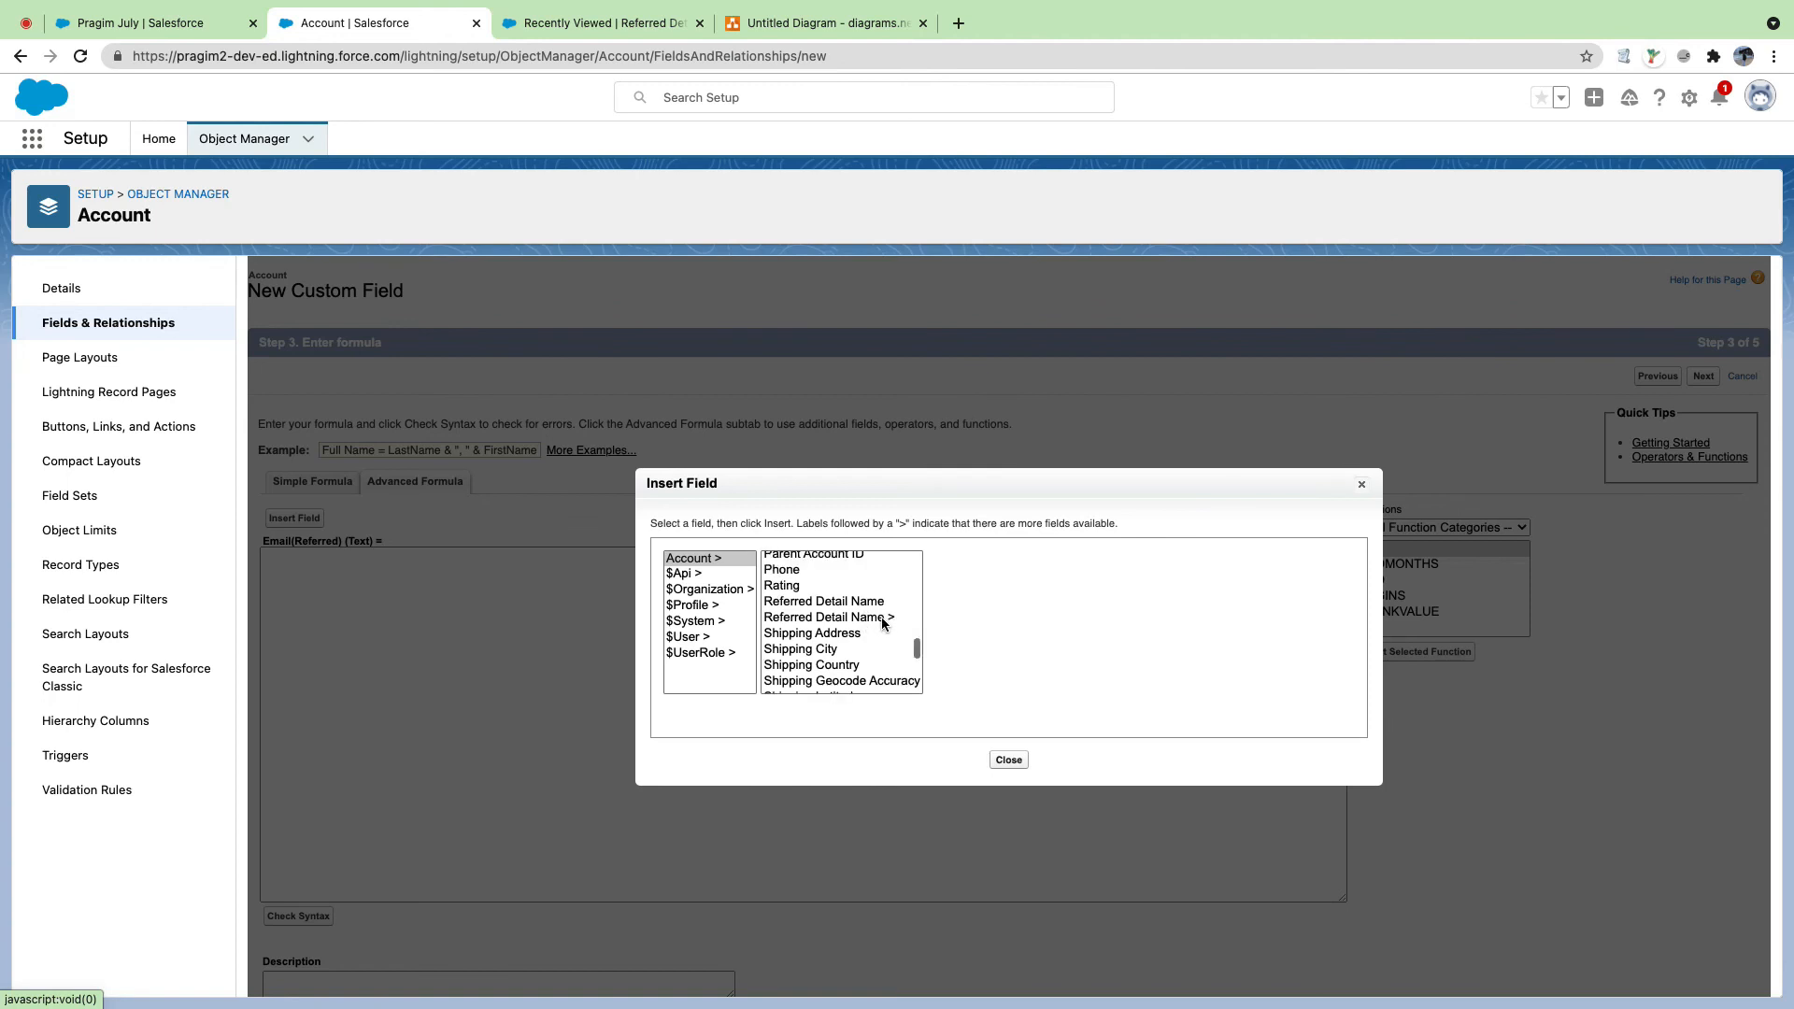
{"action": "left_click", "coordinate": [887, 618]}
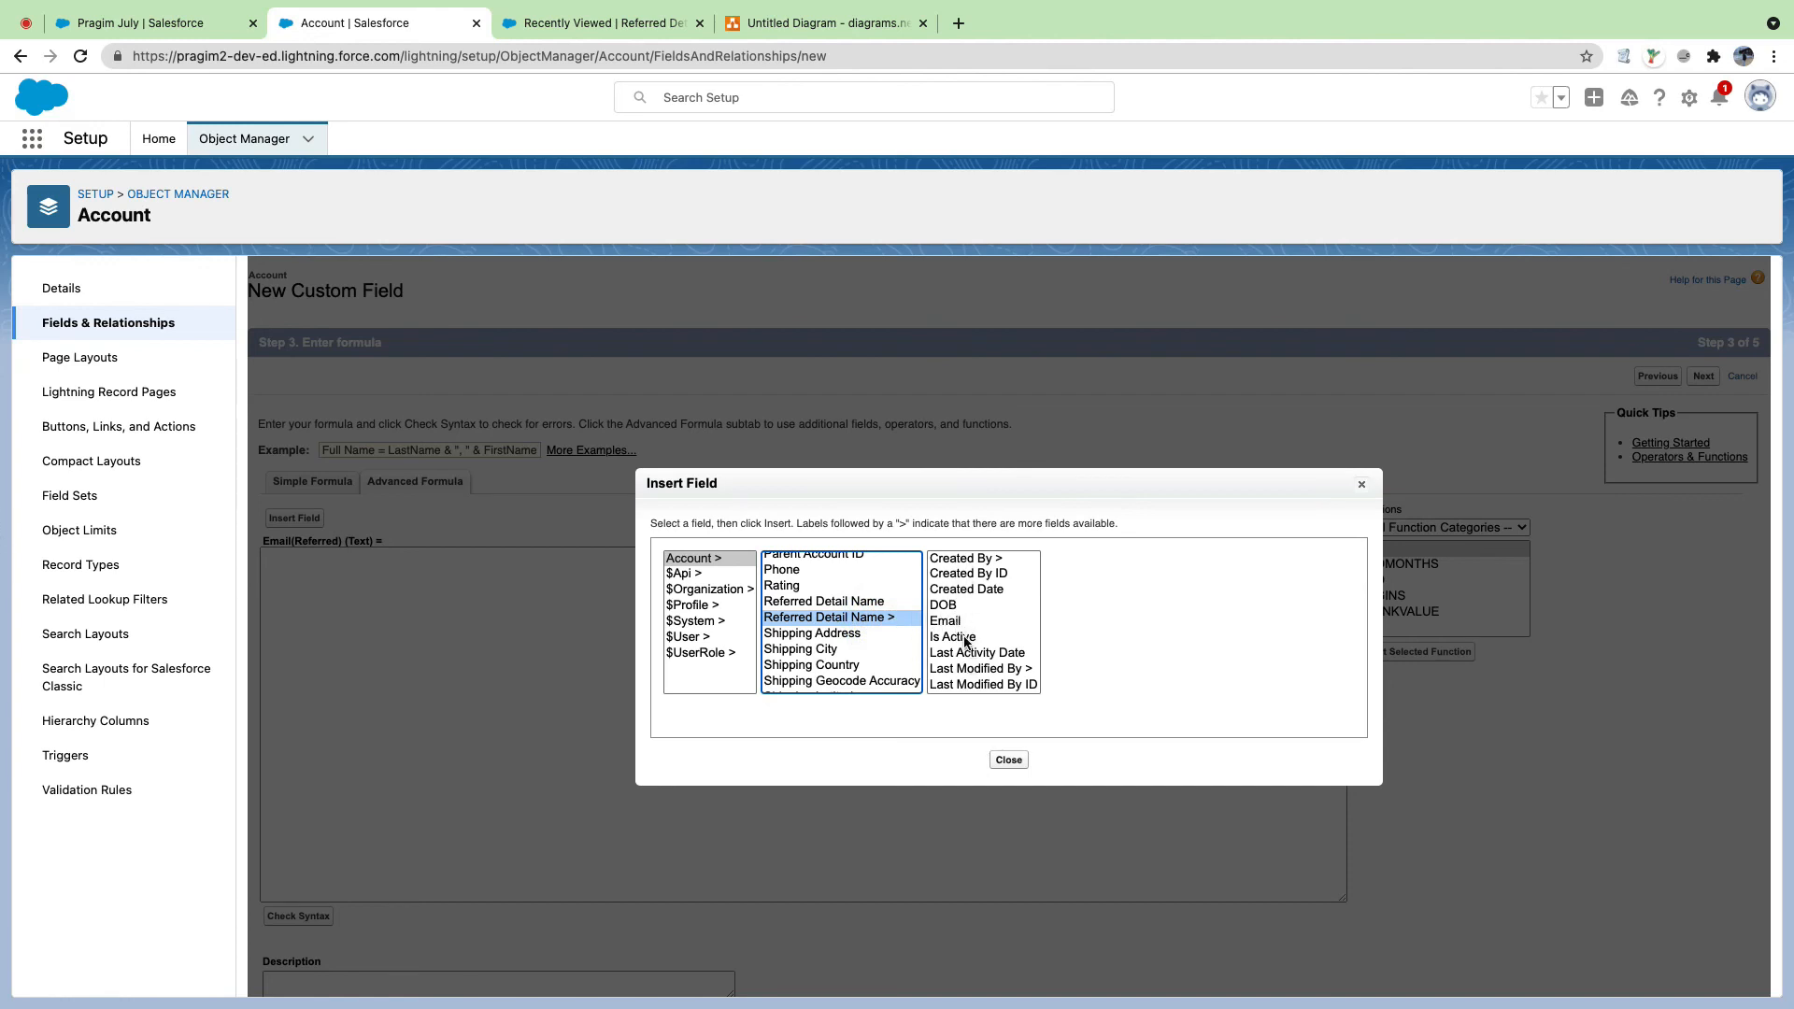
{"action": "scroll", "coordinate": [965, 645], "scroll_direction": "down", "scroll_amount": 2}
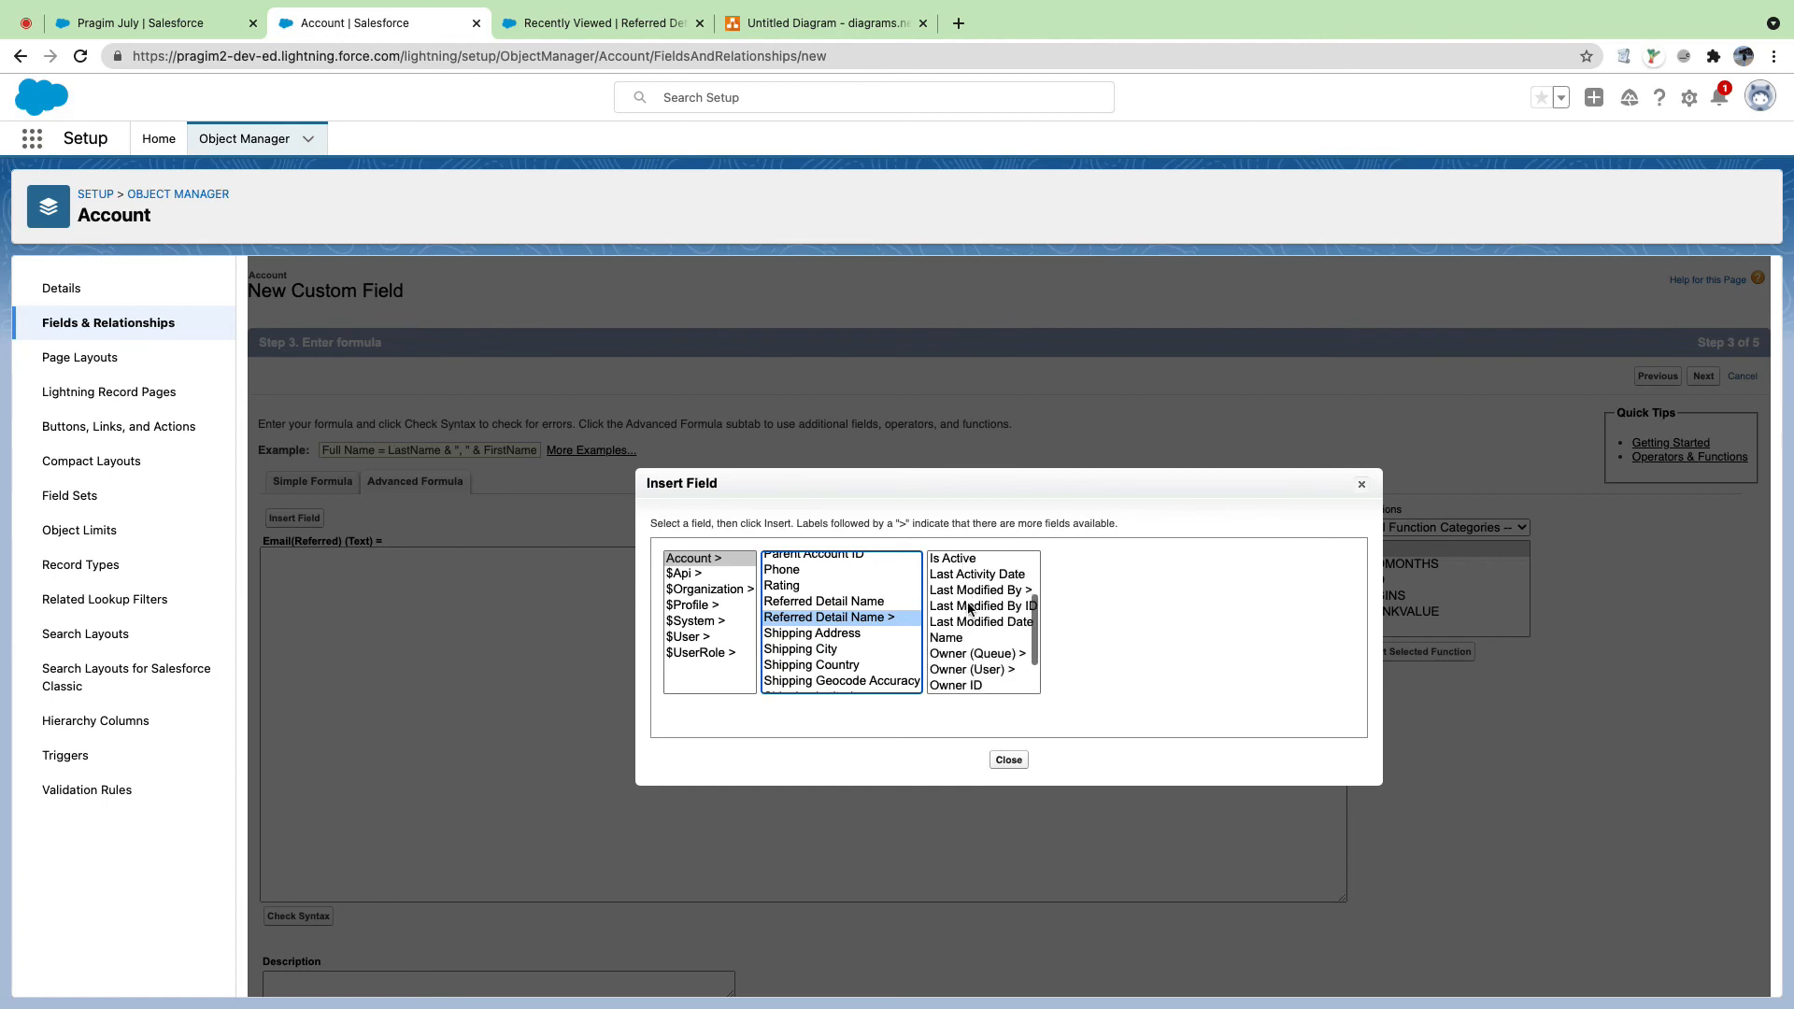
{"action": "scroll", "coordinate": [963, 645], "scroll_direction": "down", "scroll_amount": 1}
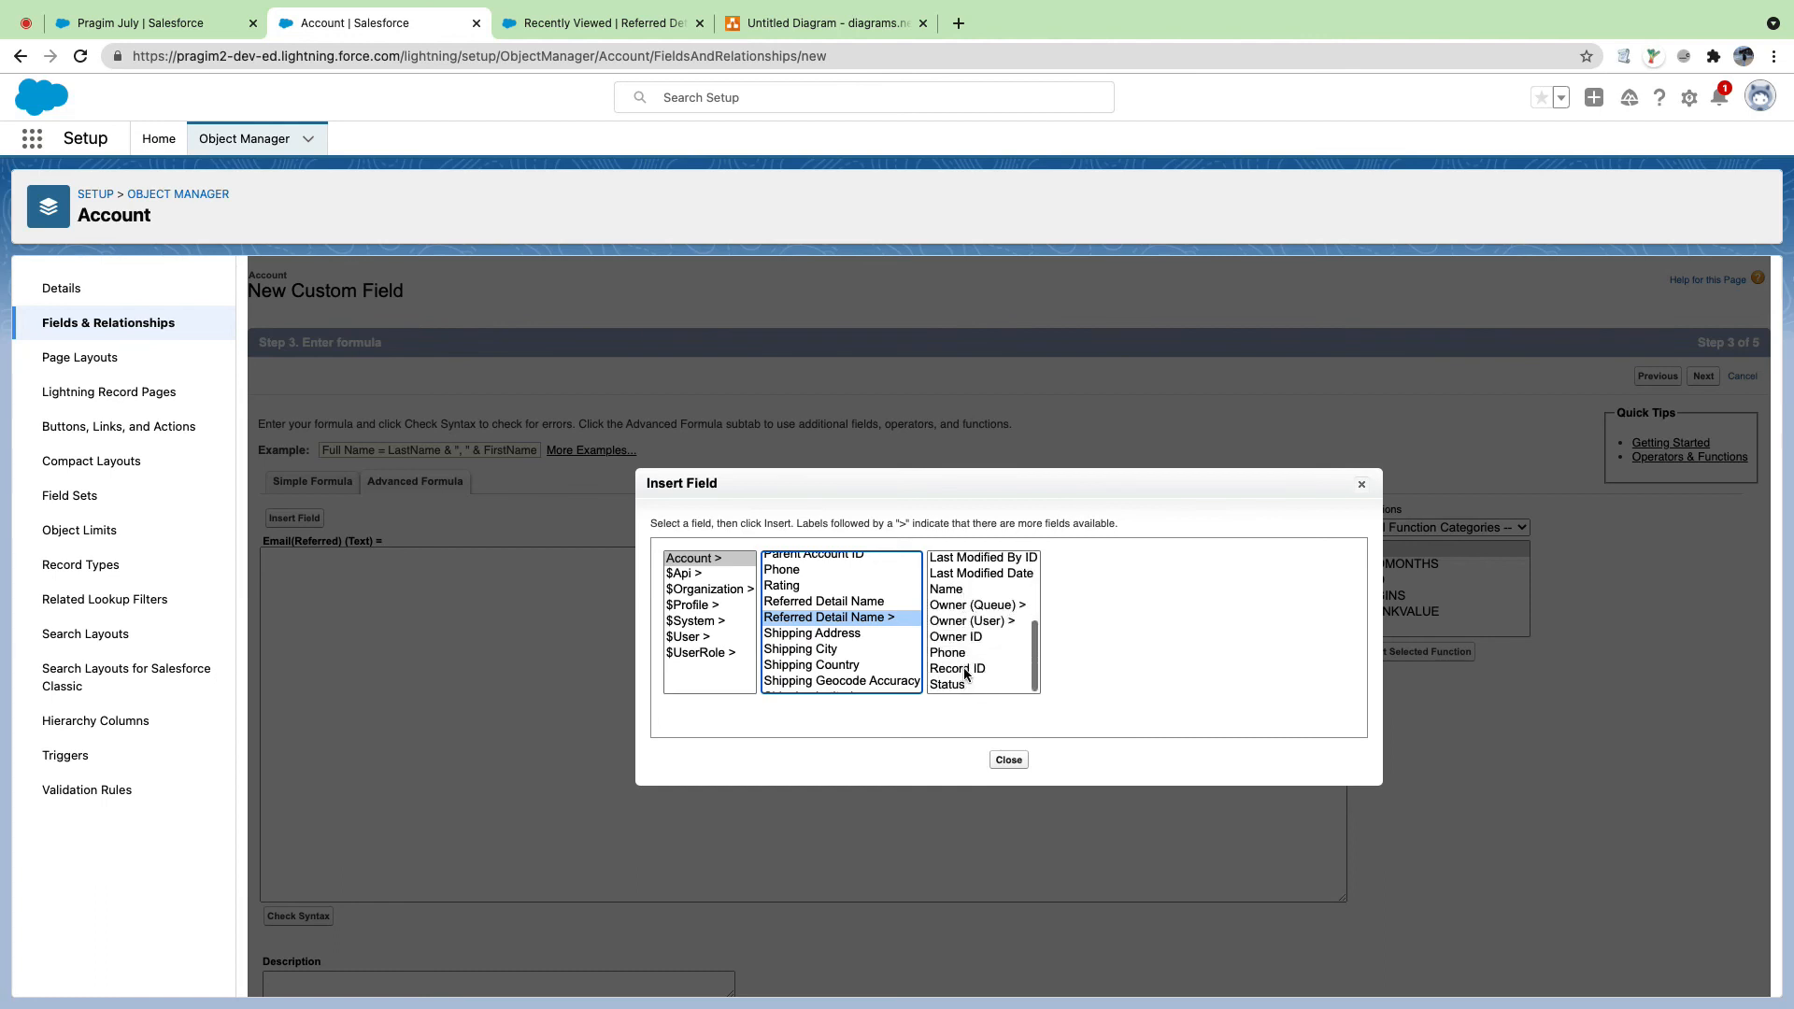
{"action": "scroll", "coordinate": [959, 662], "scroll_direction": "up", "scroll_amount": 3}
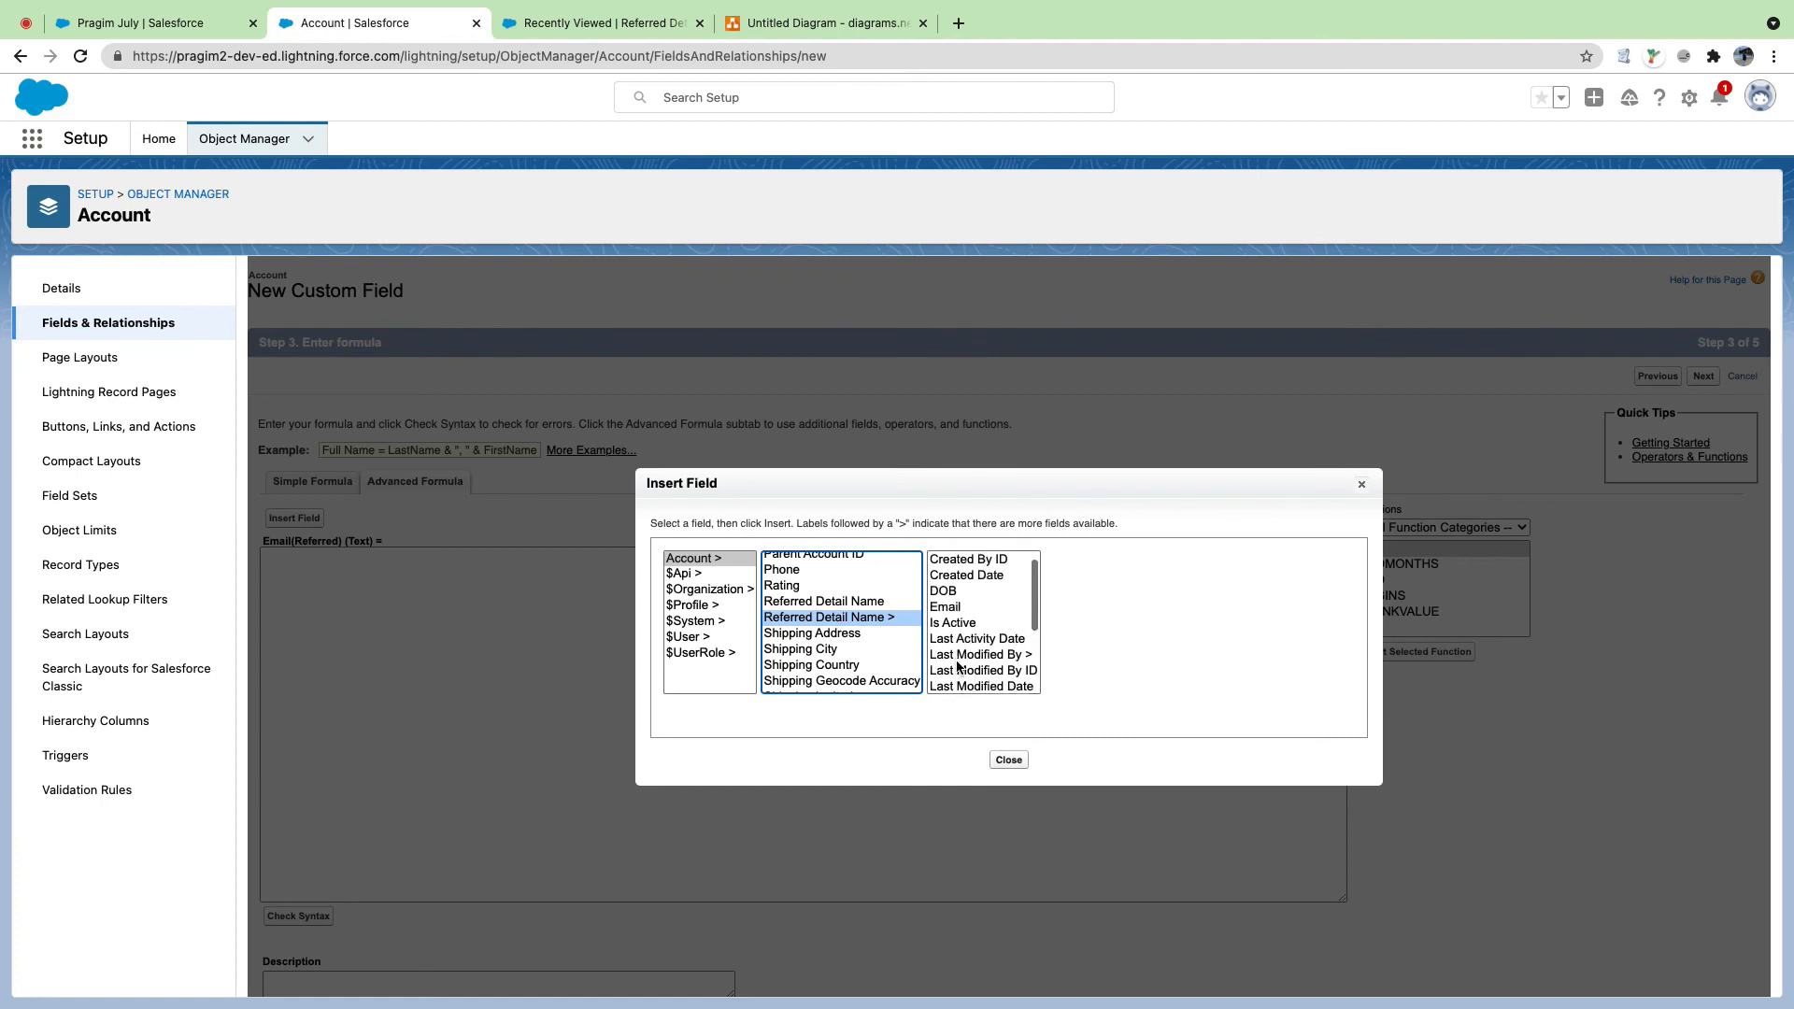
{"action": "left_click", "coordinate": [947, 622]}
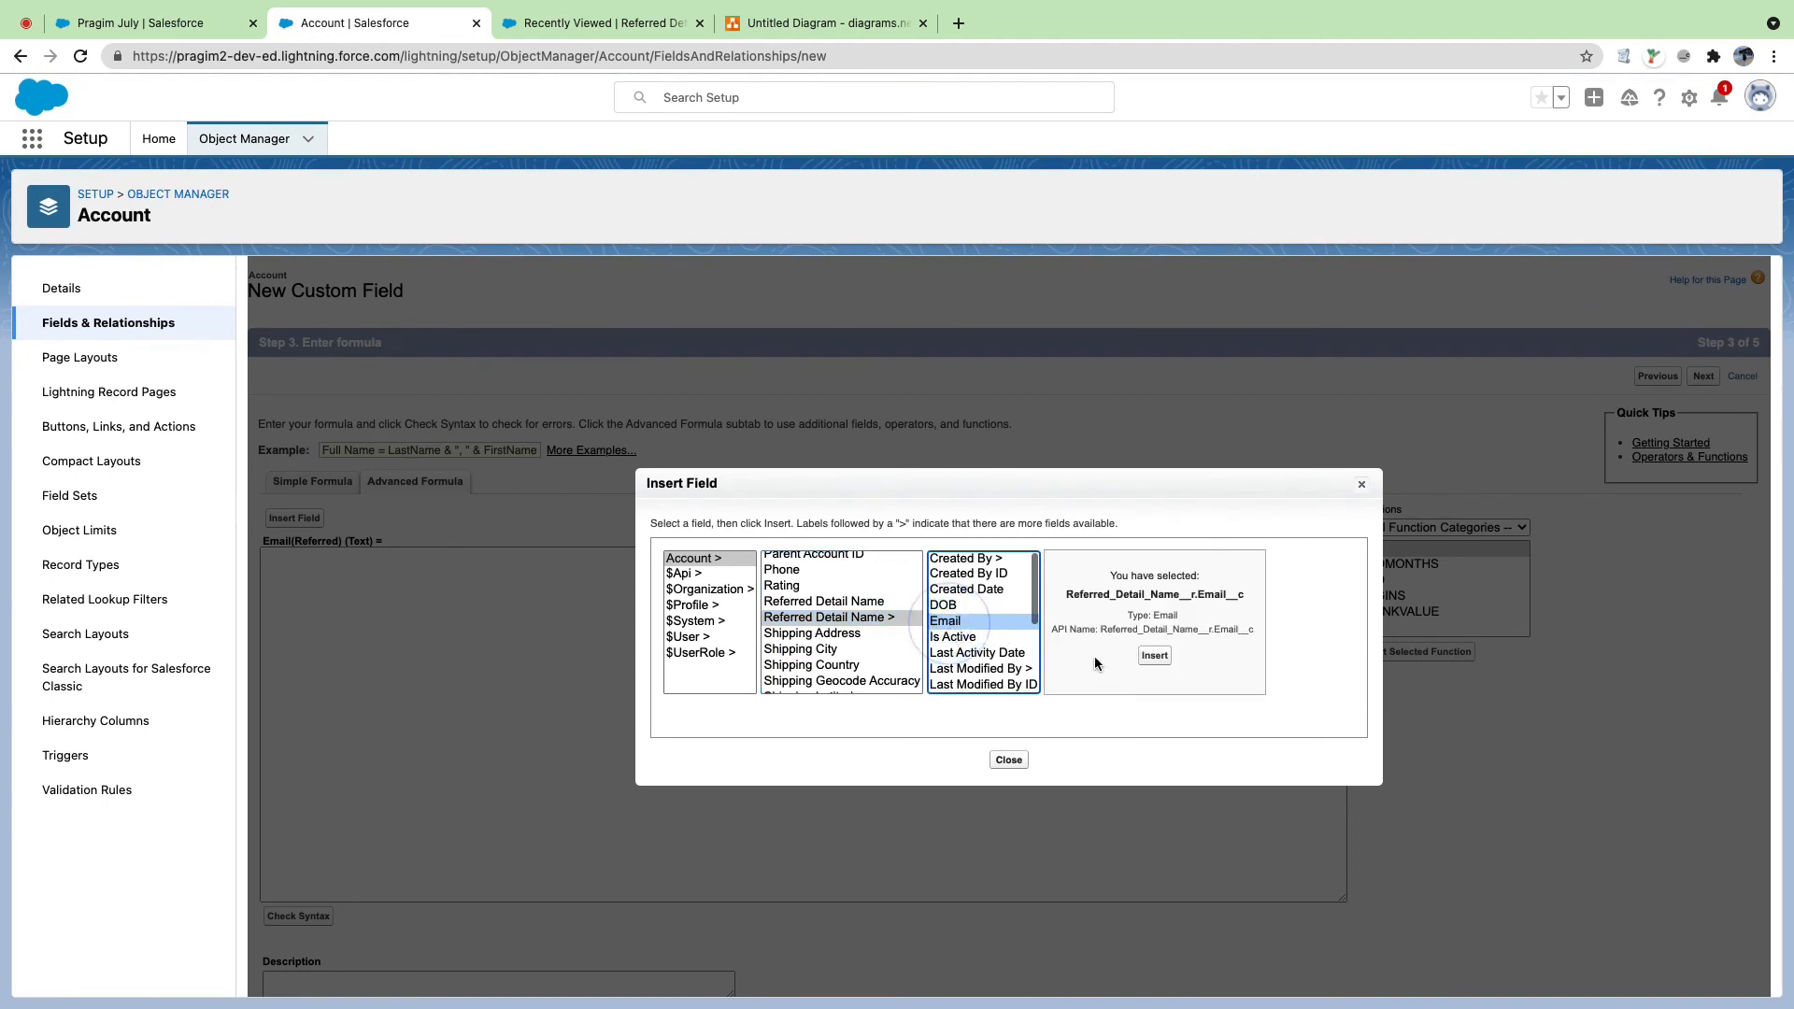
{"action": "left_click", "coordinate": [1155, 656]}
{"action": "scroll", "coordinate": [653, 728], "scroll_direction": "down", "scroll_amount": 3}
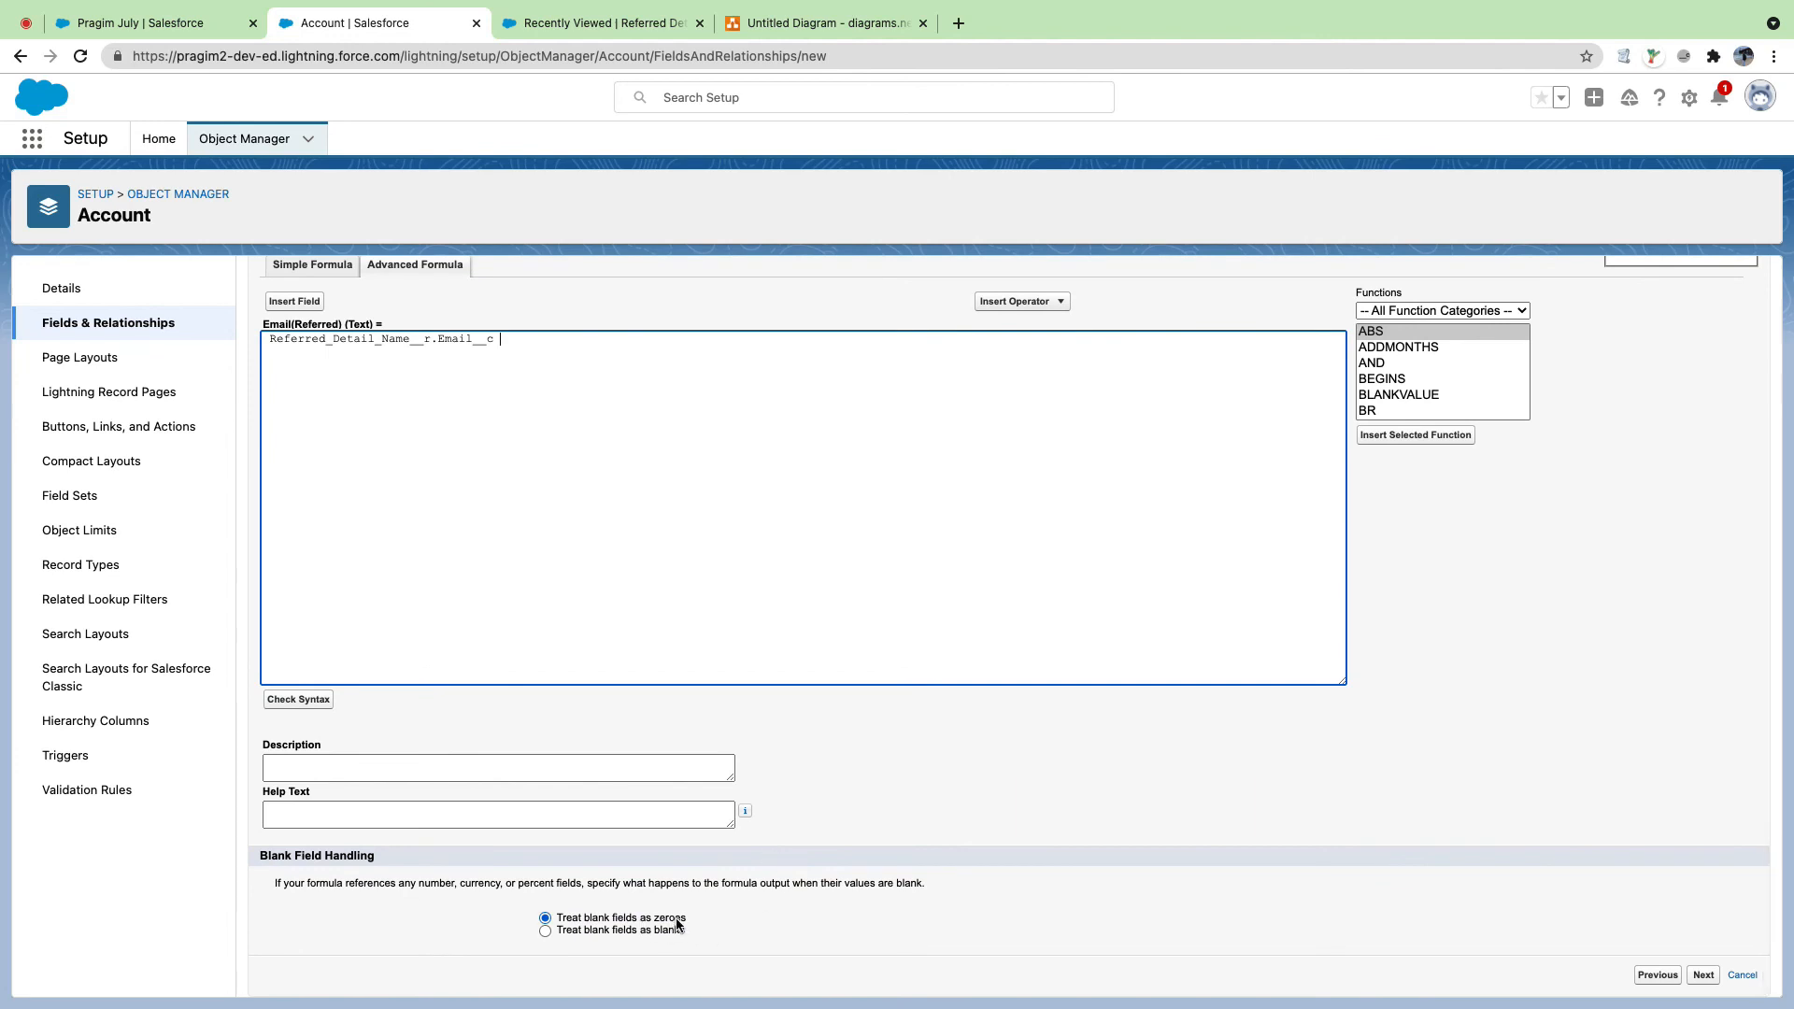
{"action": "left_click", "coordinate": [545, 931]}
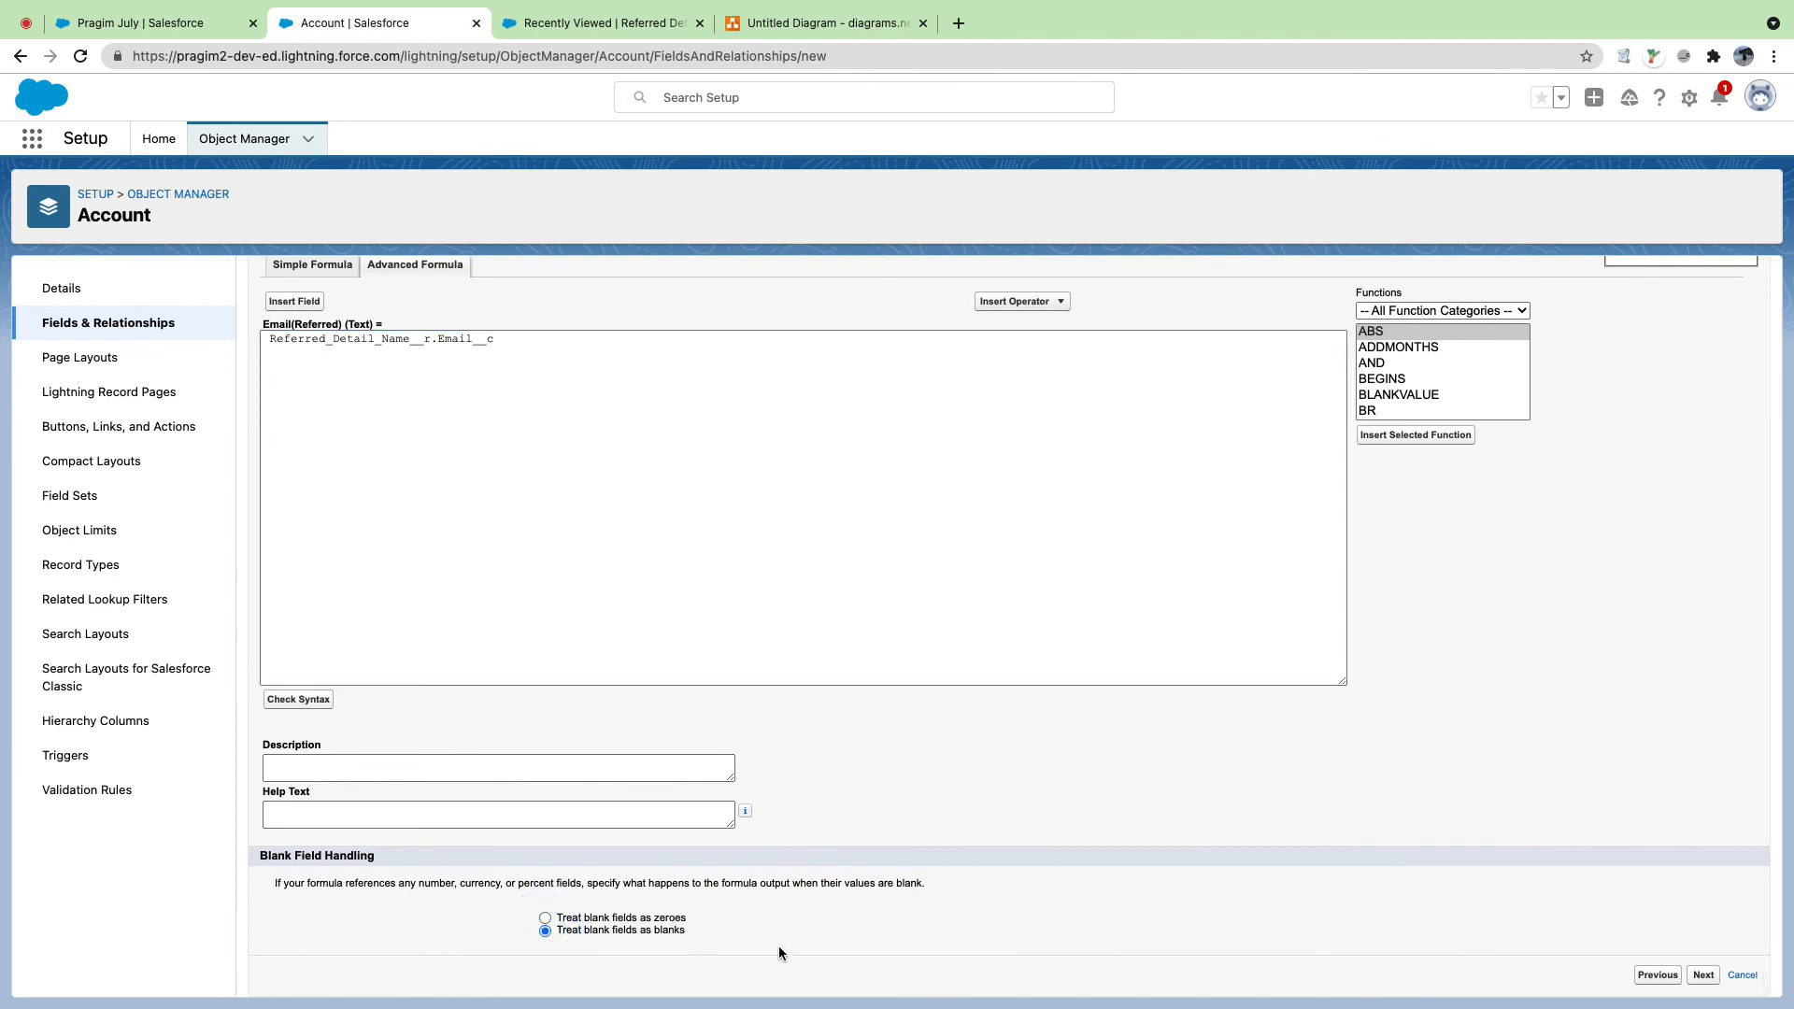
Step: Save Email(Referred) visible to all profiles and added to no page layouts
{"action": "left_click", "coordinate": [1704, 975]}
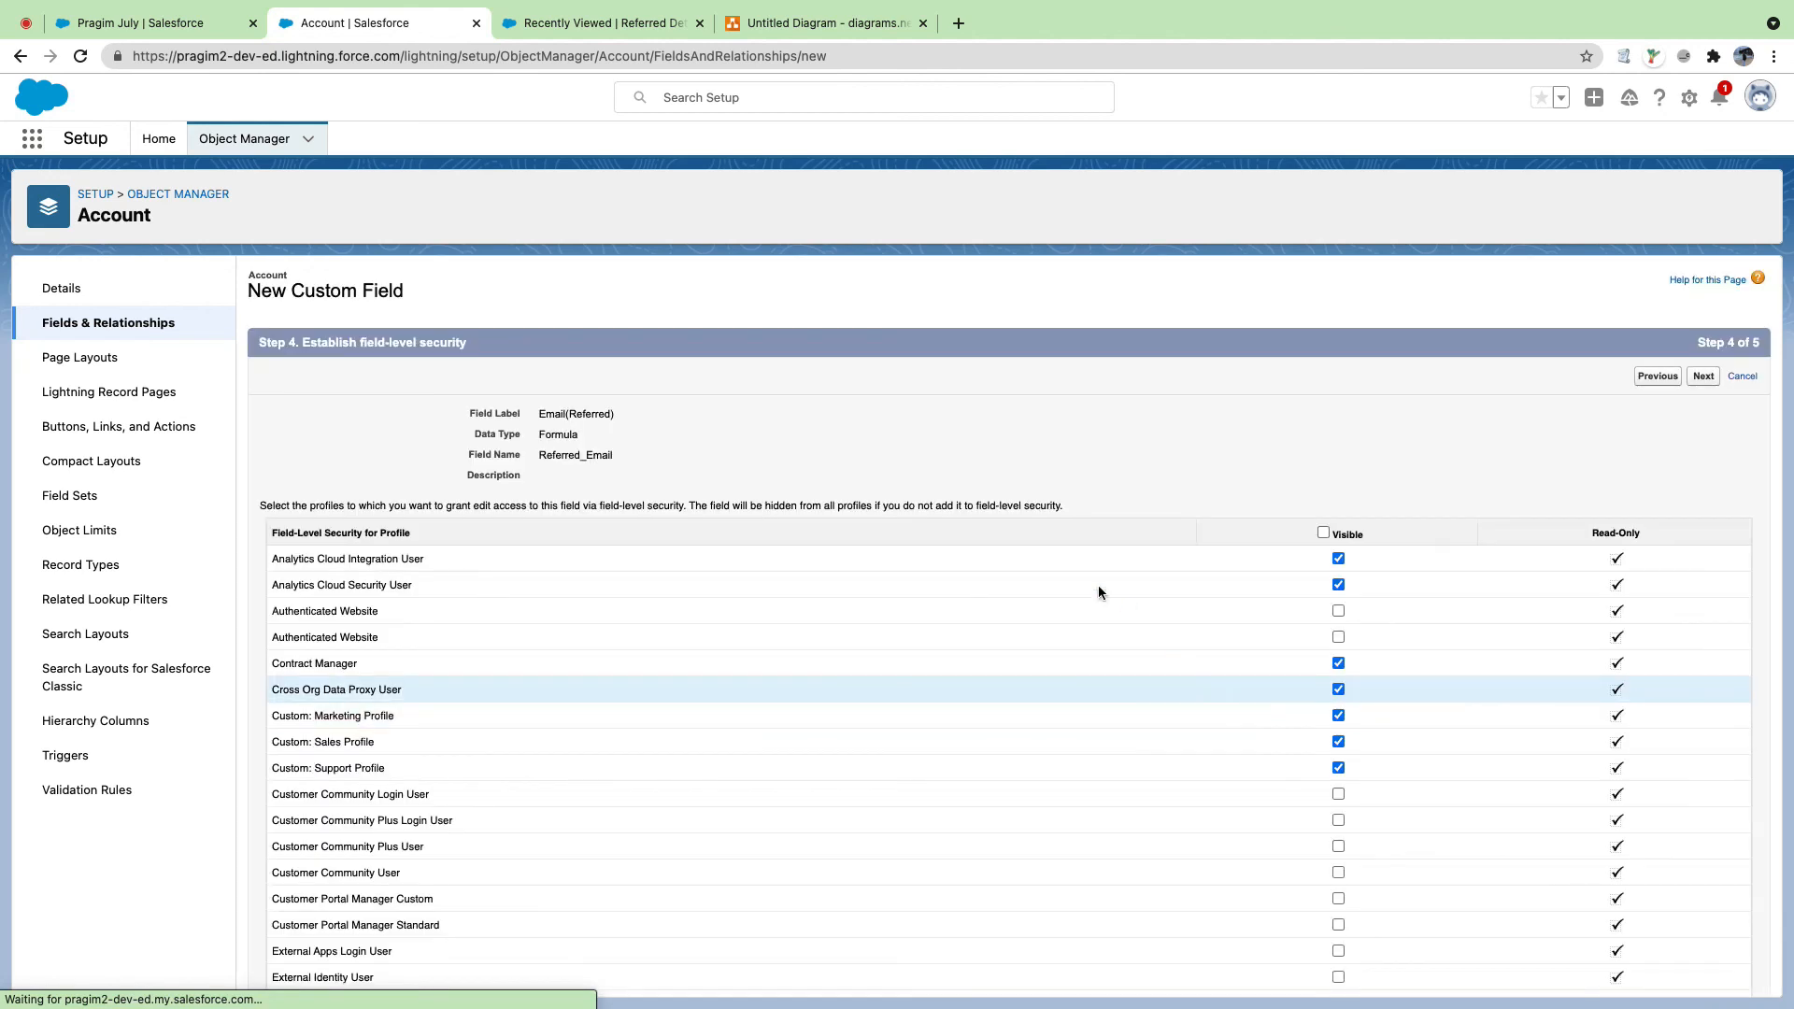
{"action": "left_click", "coordinate": [1323, 533]}
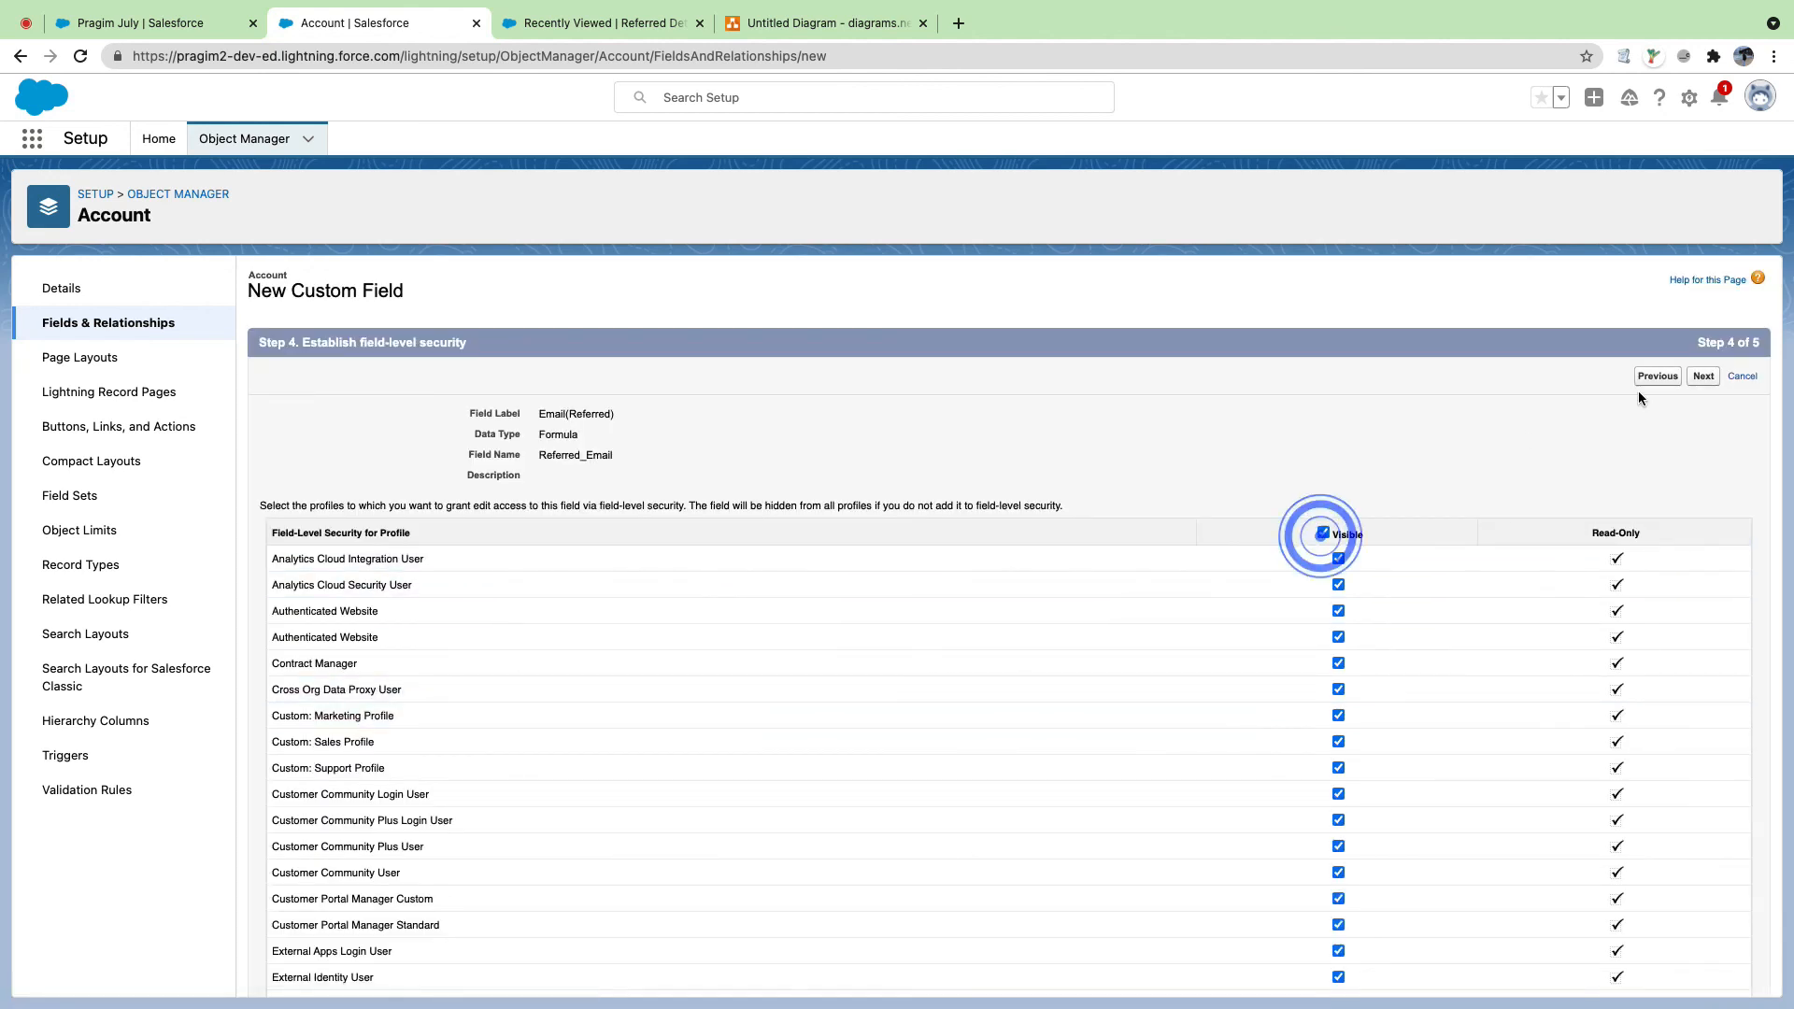
{"action": "left_click", "coordinate": [1704, 376]}
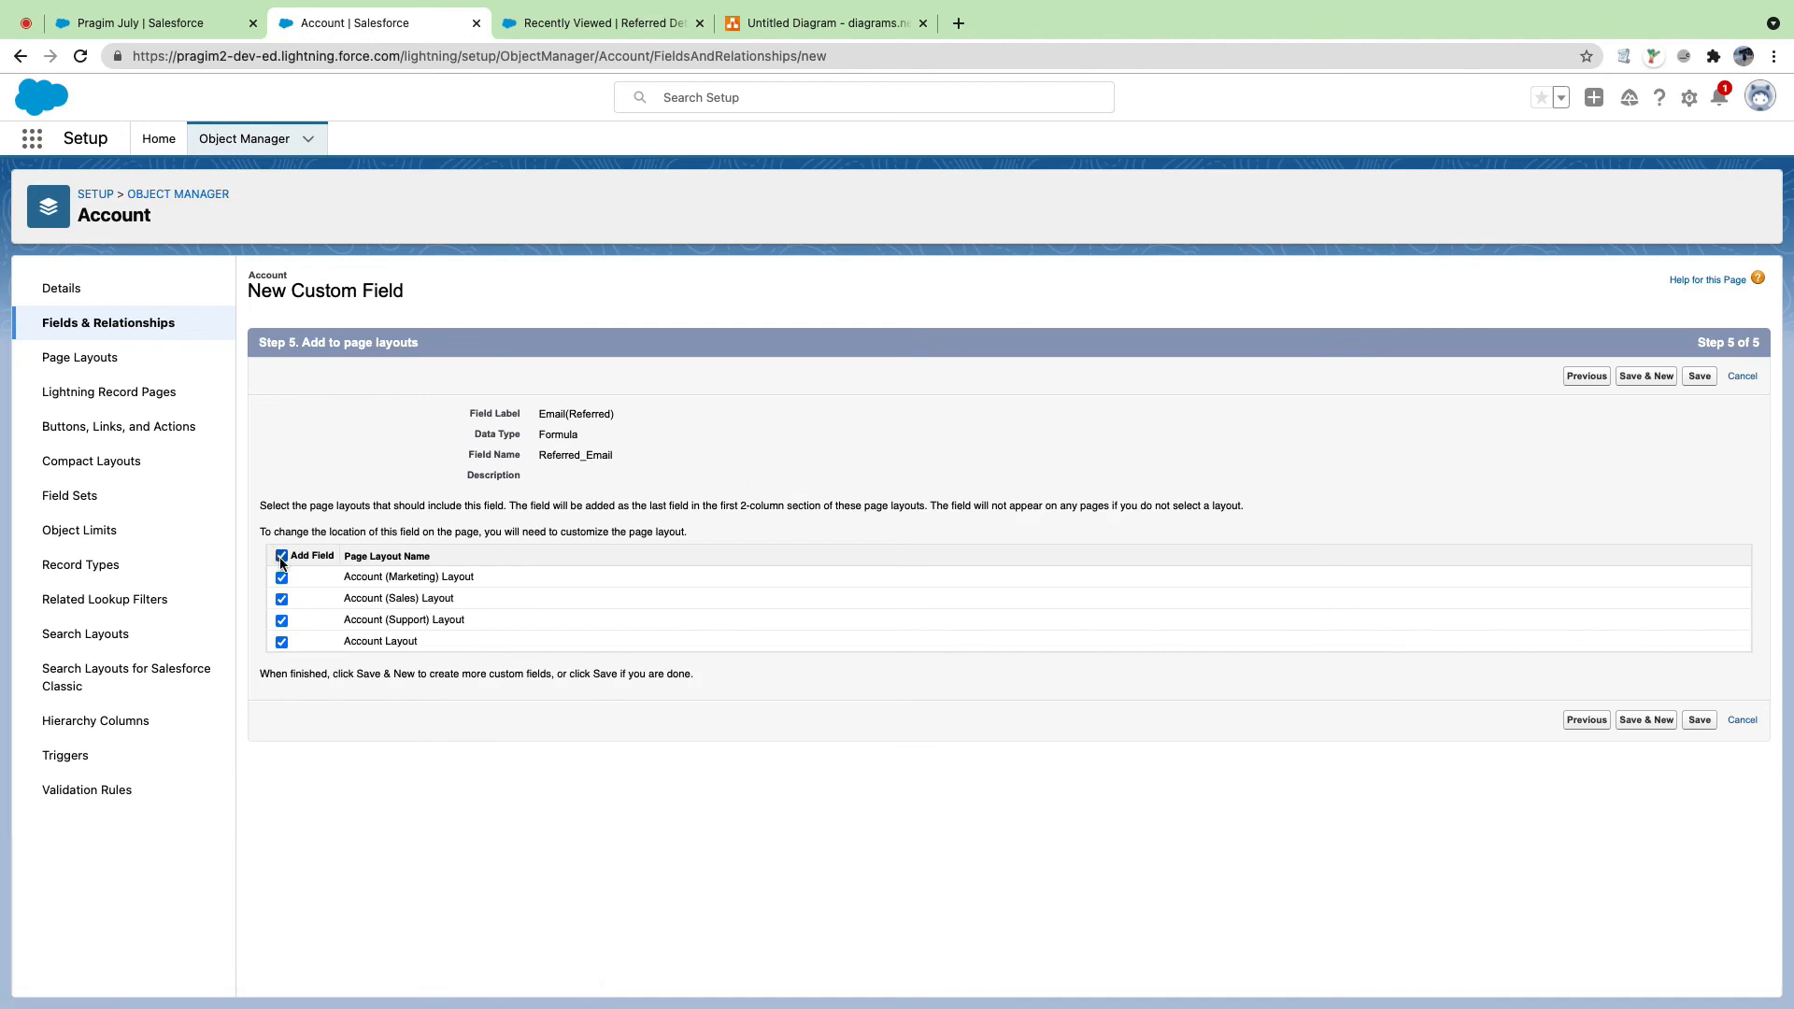
{"action": "left_click", "coordinate": [281, 556]}
{"action": "left_click", "coordinate": [1699, 719]}
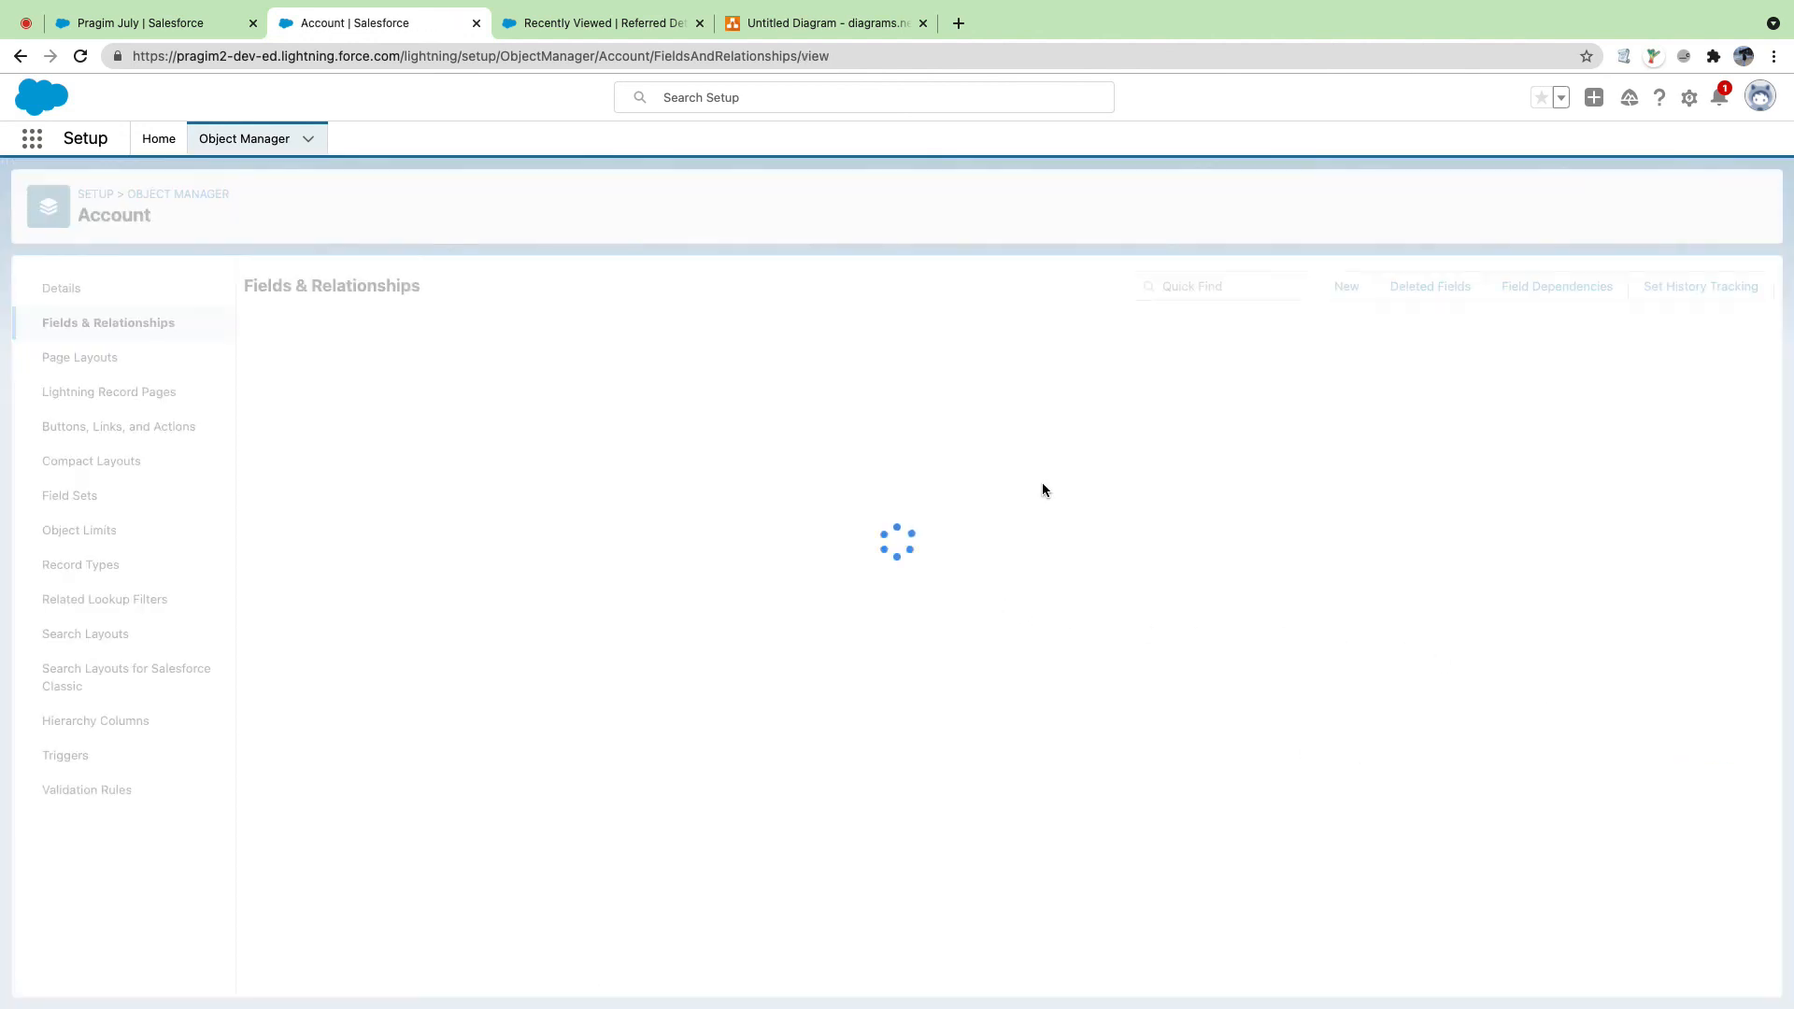
Step: Create an Account Formula field labelled Phone(Referred), API name Referred_Phone, returning Text
{"action": "left_click", "coordinate": [1348, 287]}
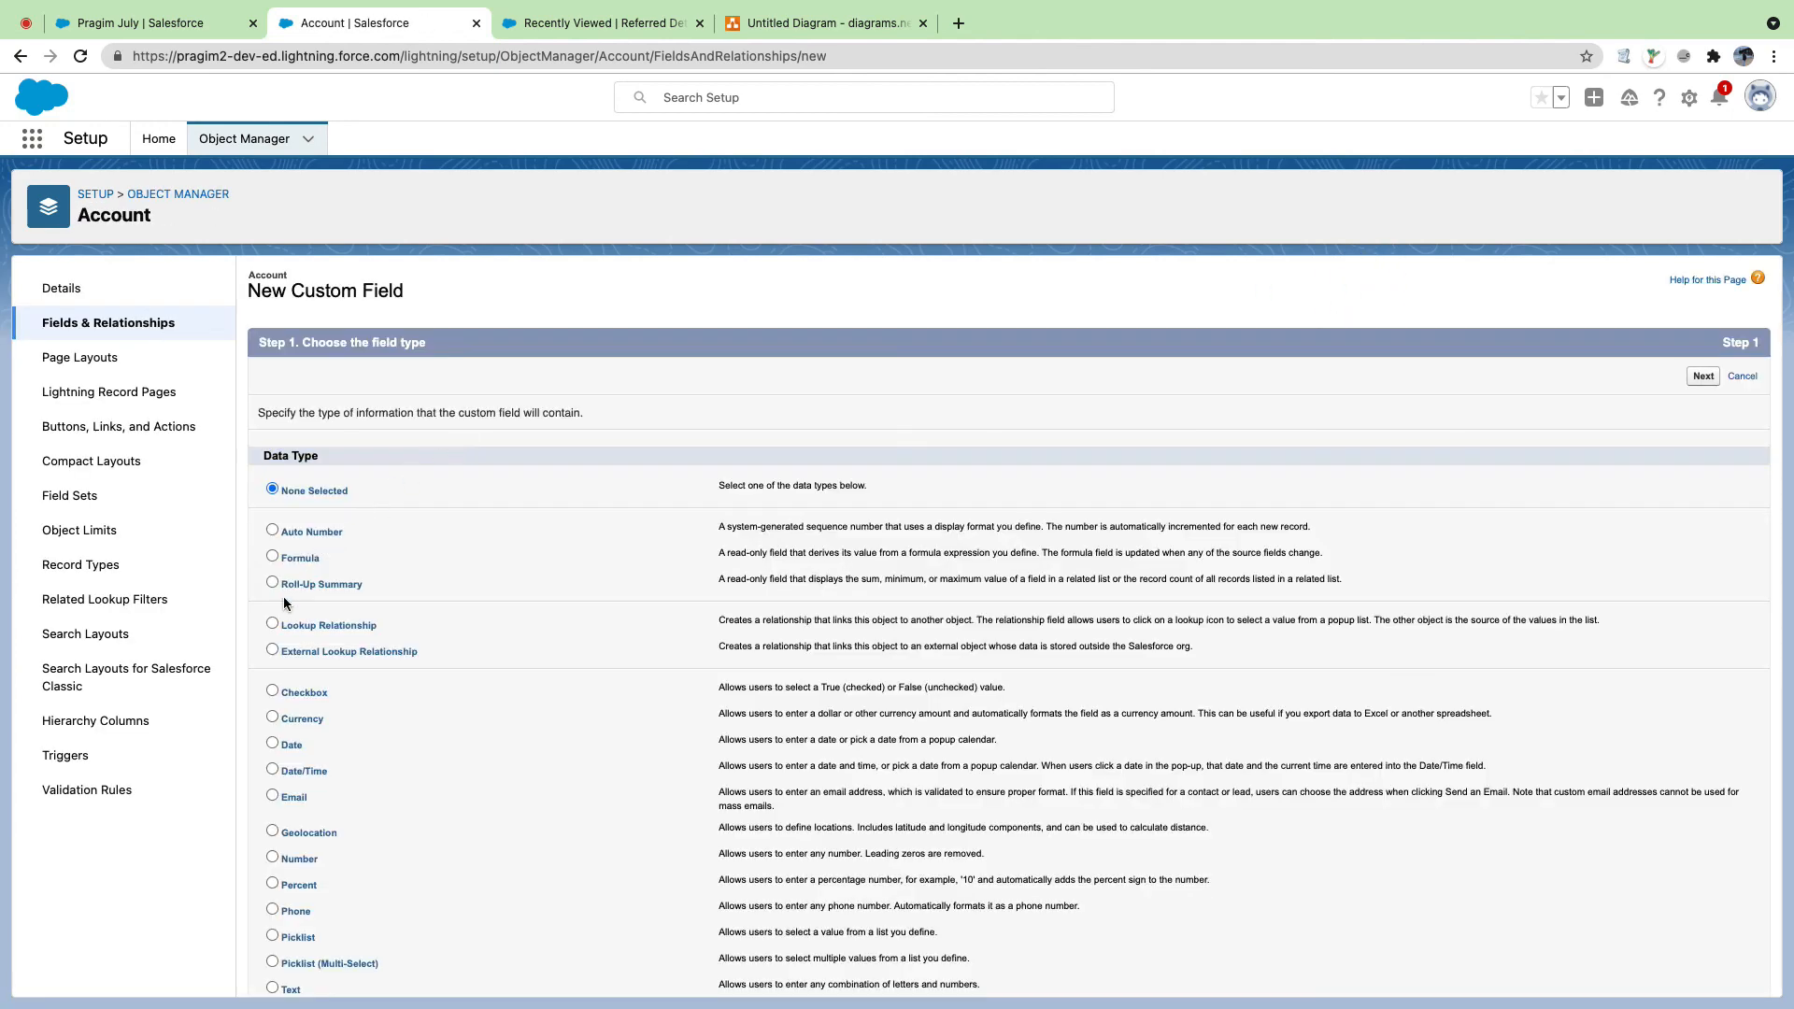
{"action": "left_click", "coordinate": [273, 557]}
{"action": "left_click", "coordinate": [1702, 375]}
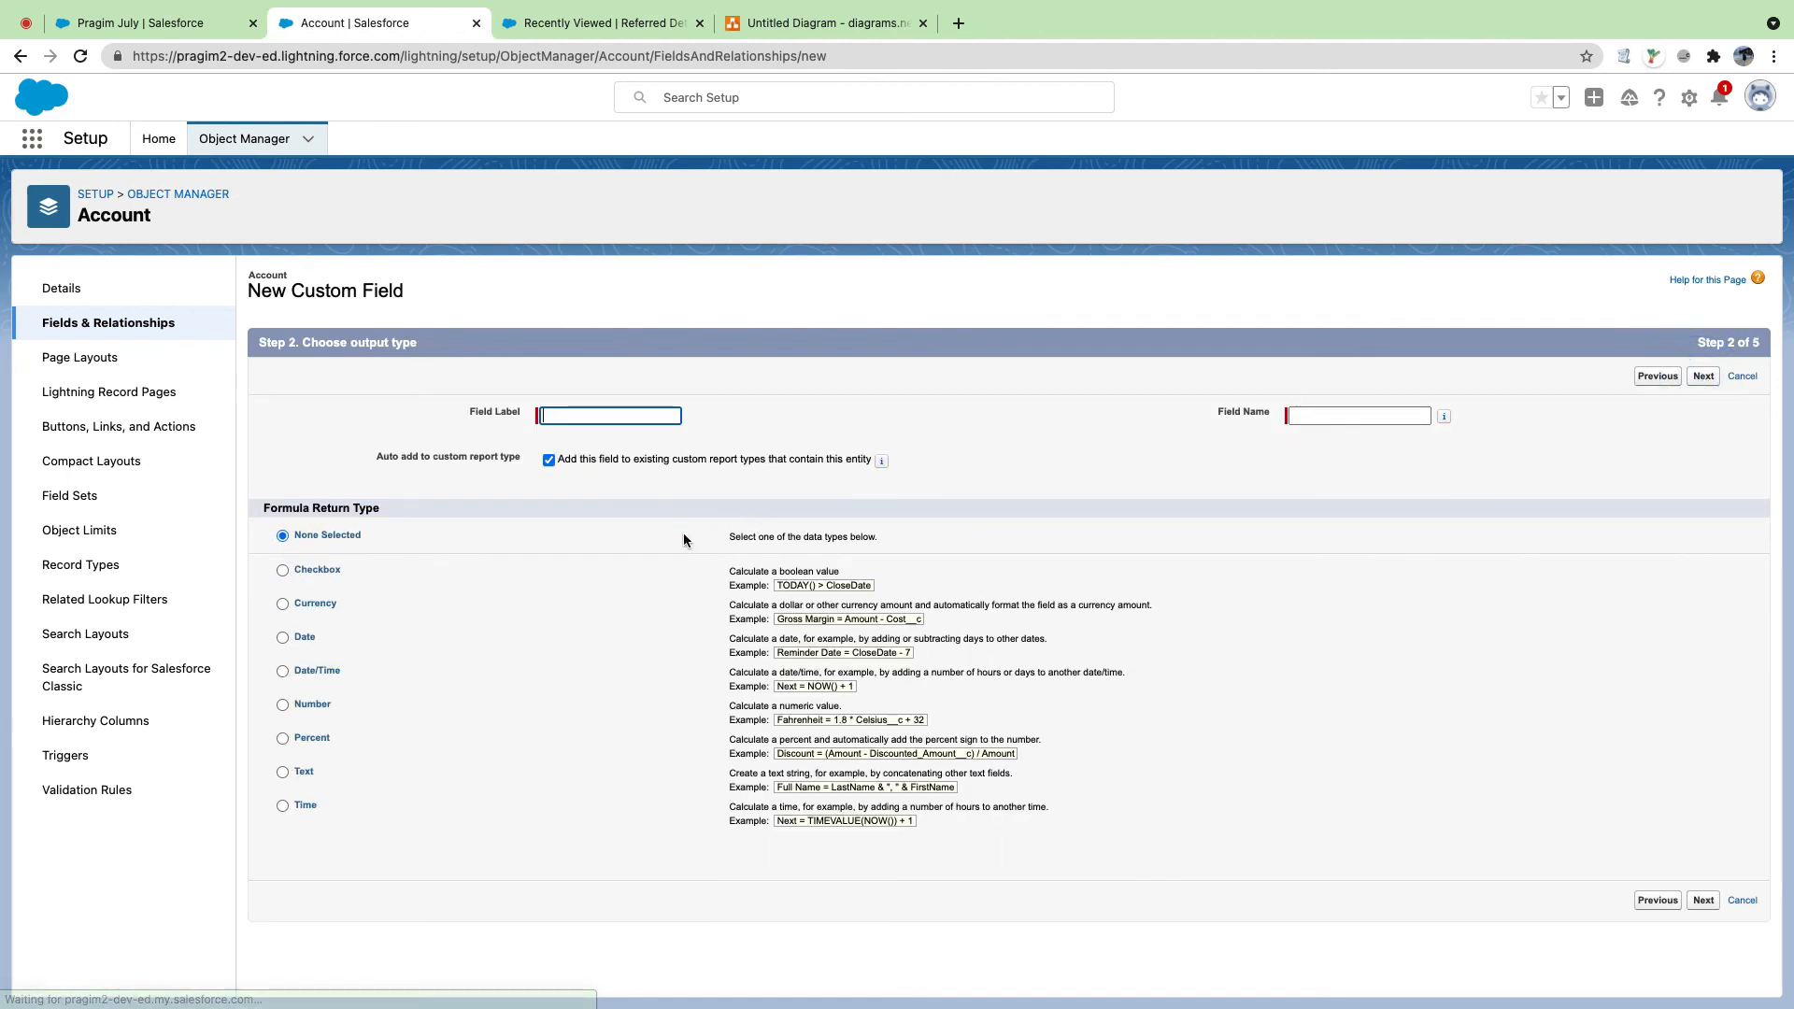
{"action": "left_click", "coordinate": [641, 417]}
{"action": "type", "text": "Phone(Referred"}
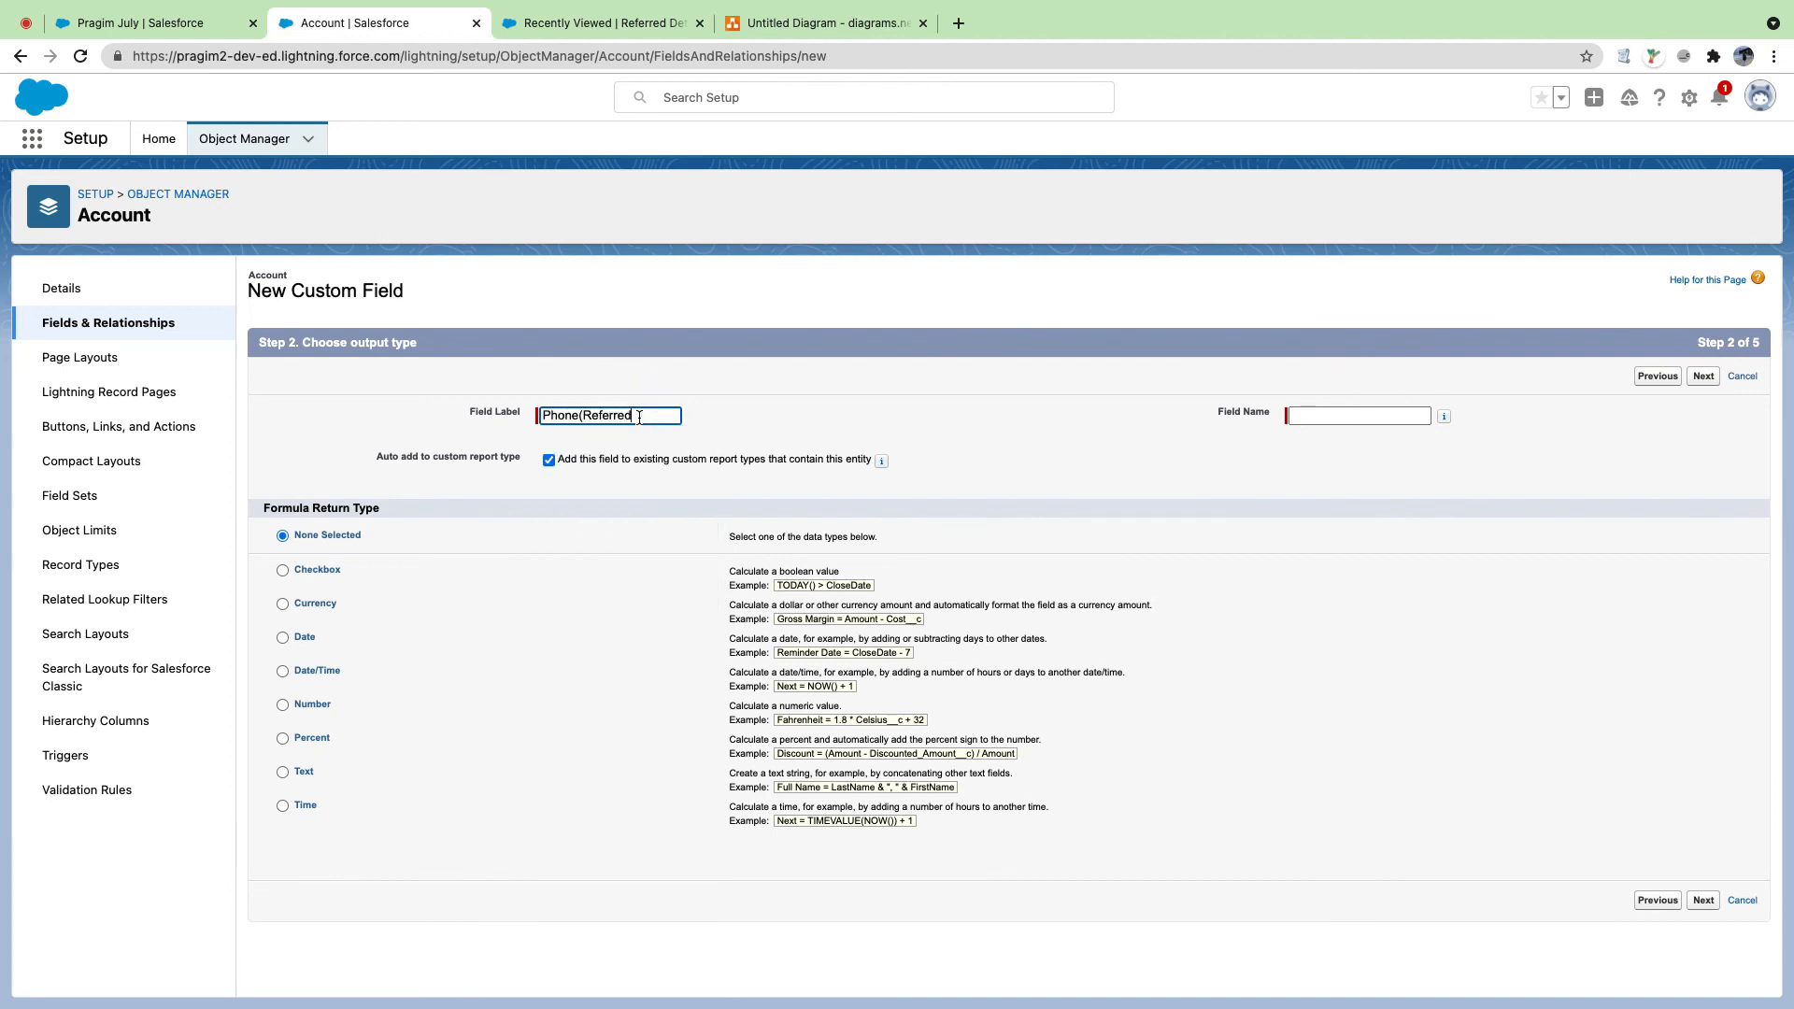
{"action": "left_click", "coordinate": [1325, 415]}
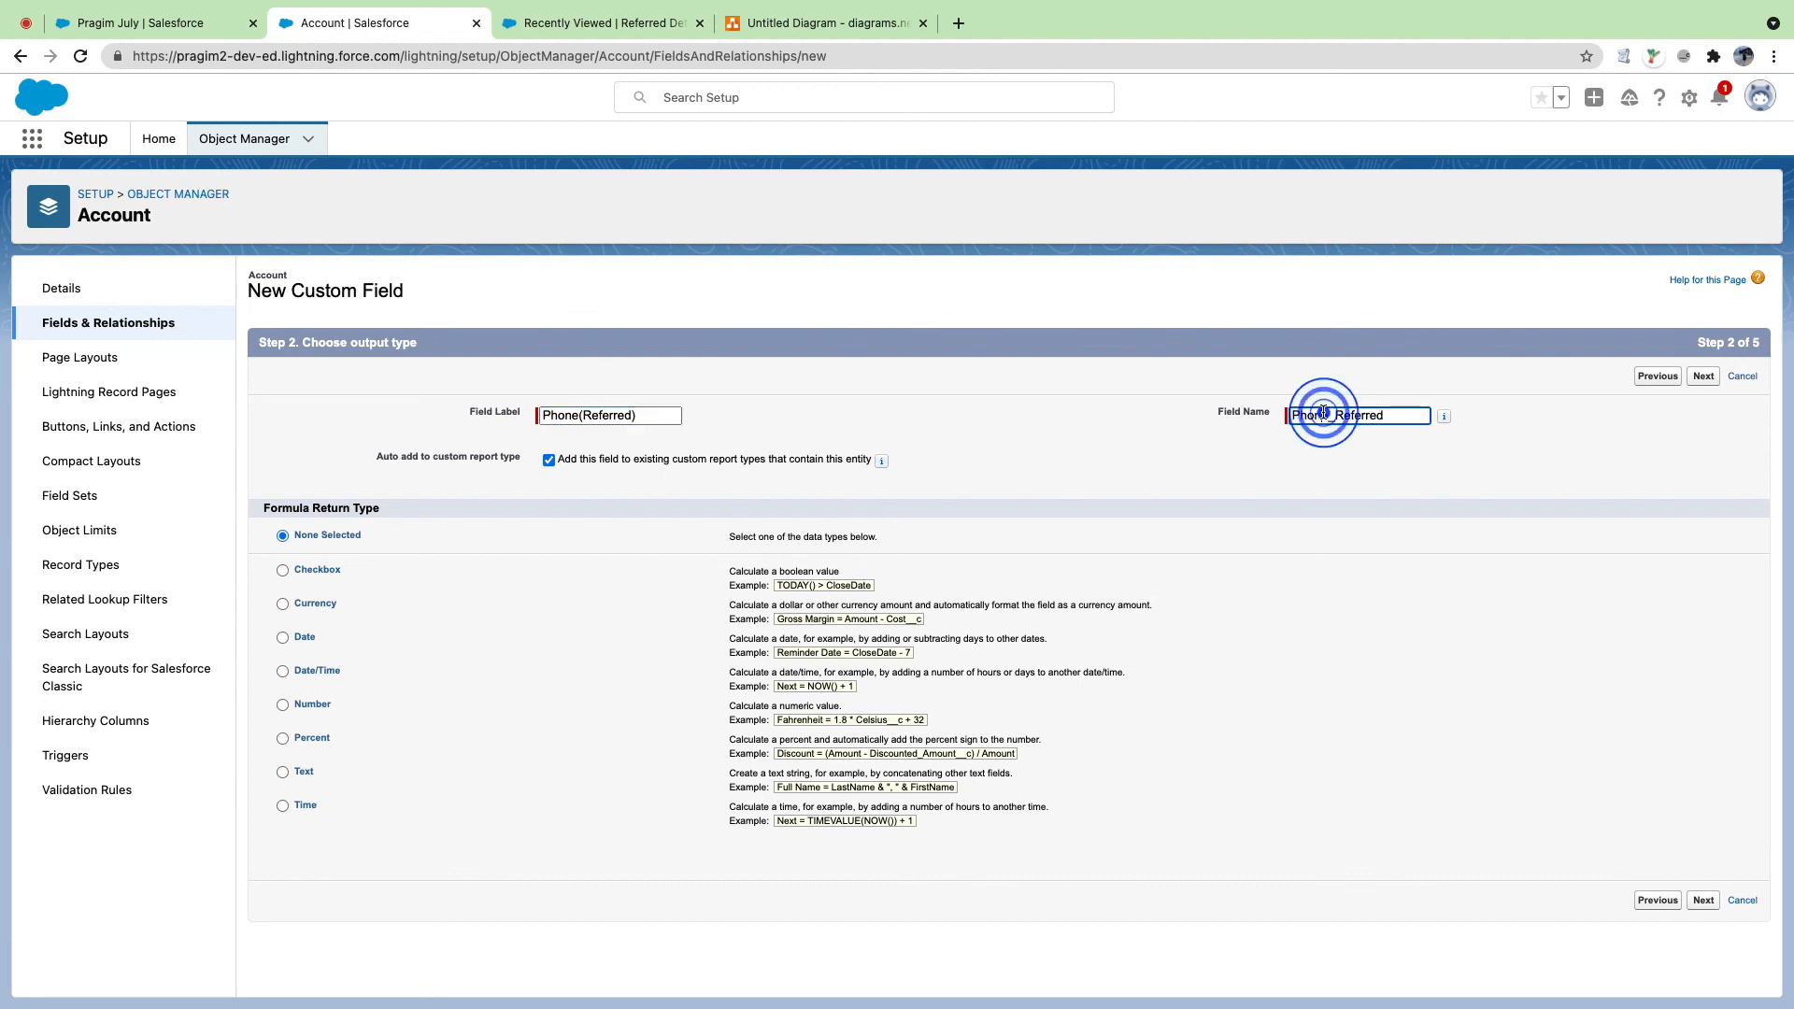
{"action": "double_click", "coordinate": [1323, 414]}
{"action": "type", "text": "Refer"}
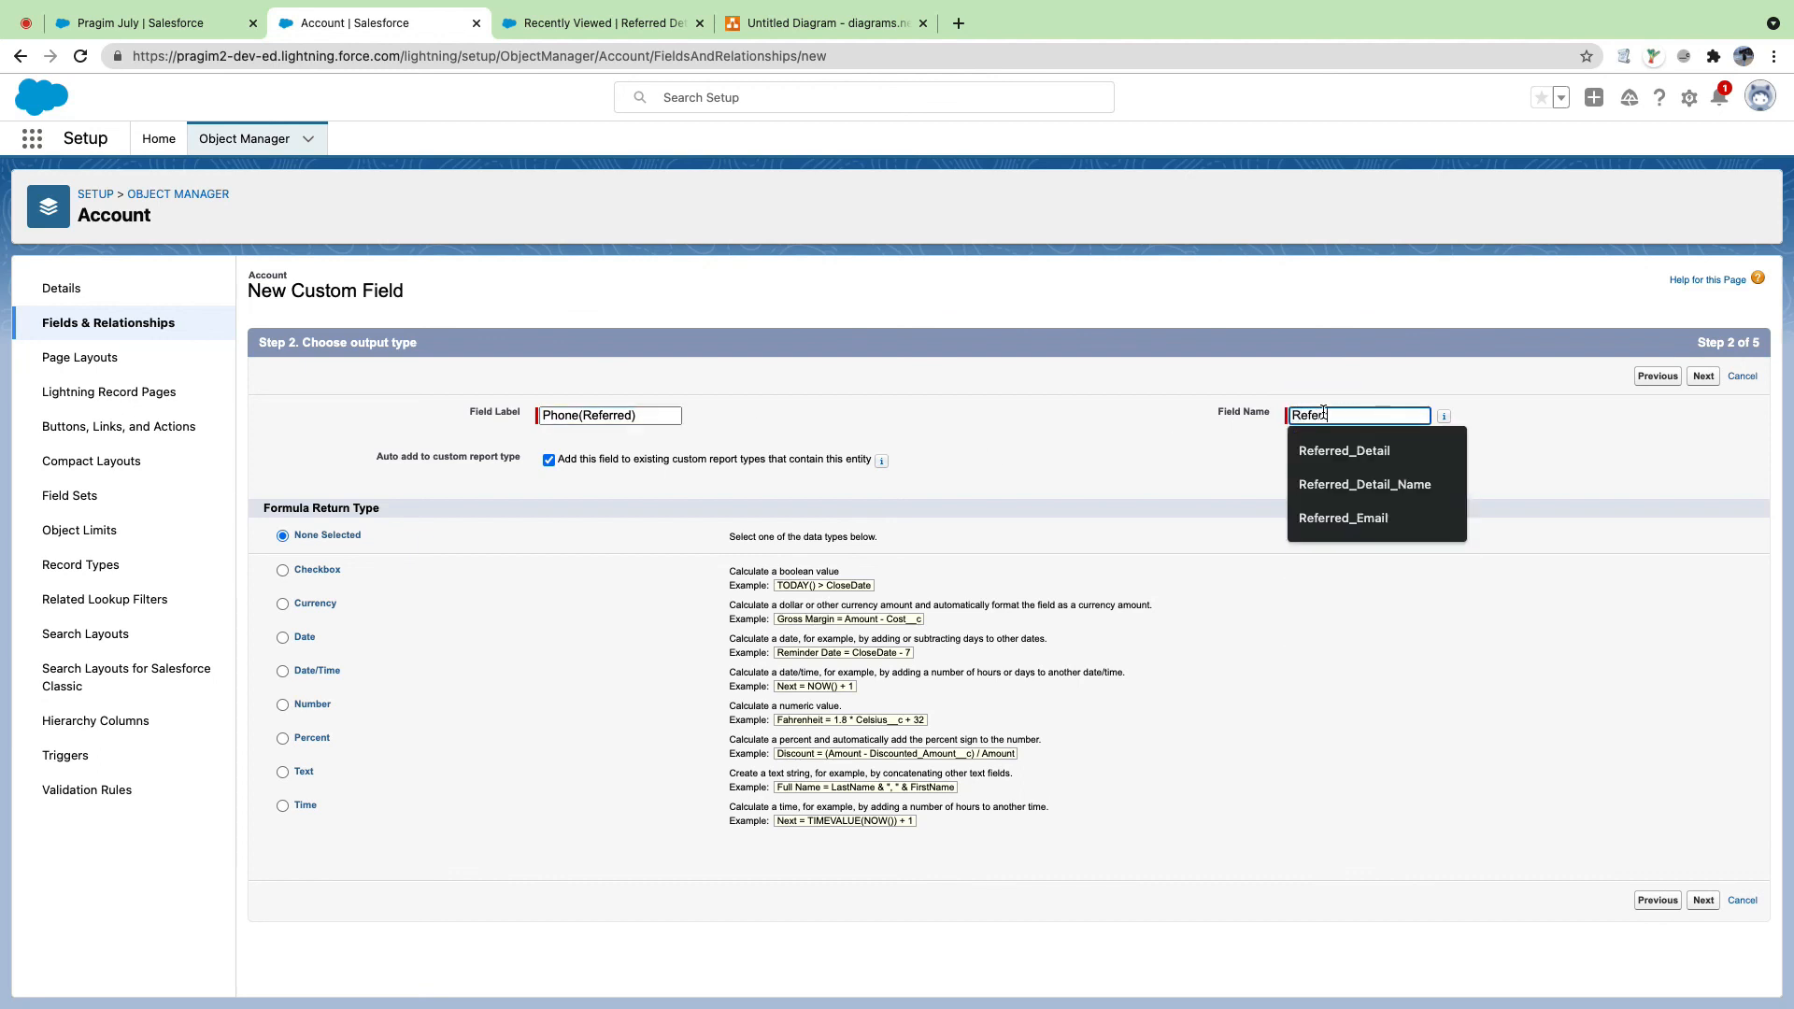
{"action": "type", "text": "red_Phone"}
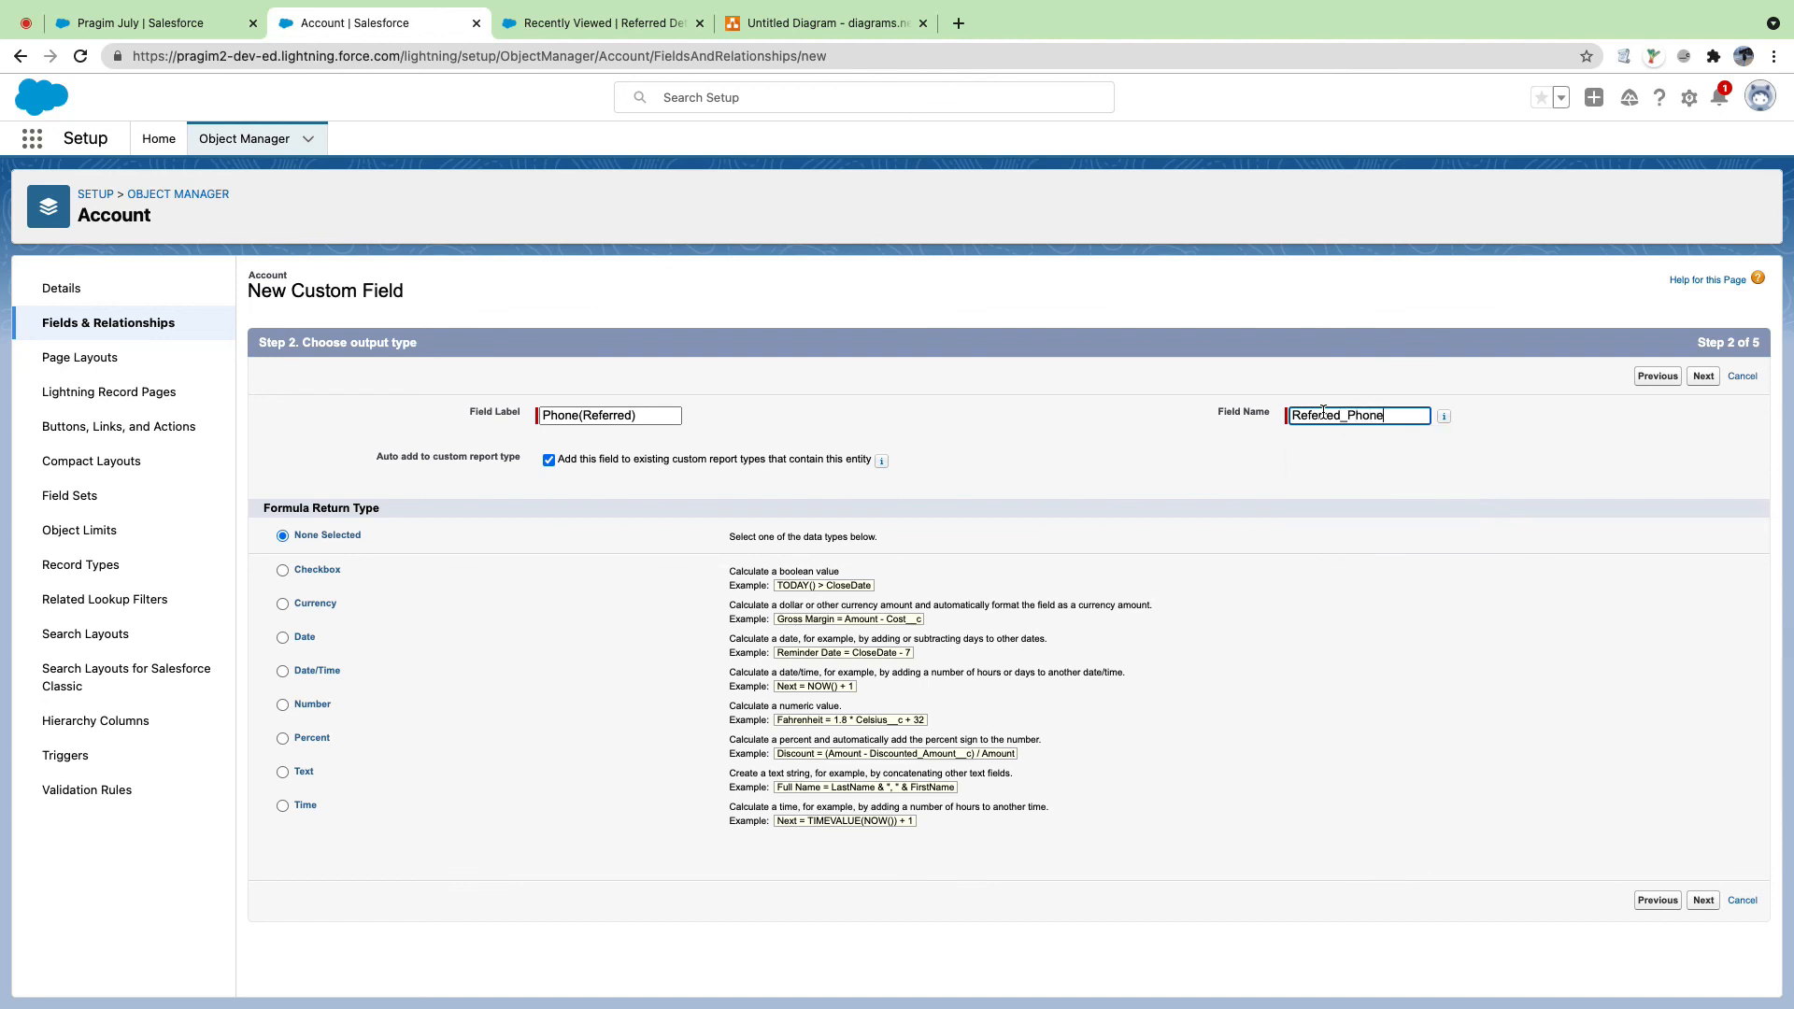
{"action": "left_click", "coordinate": [282, 772]}
{"action": "left_click", "coordinate": [1699, 900]}
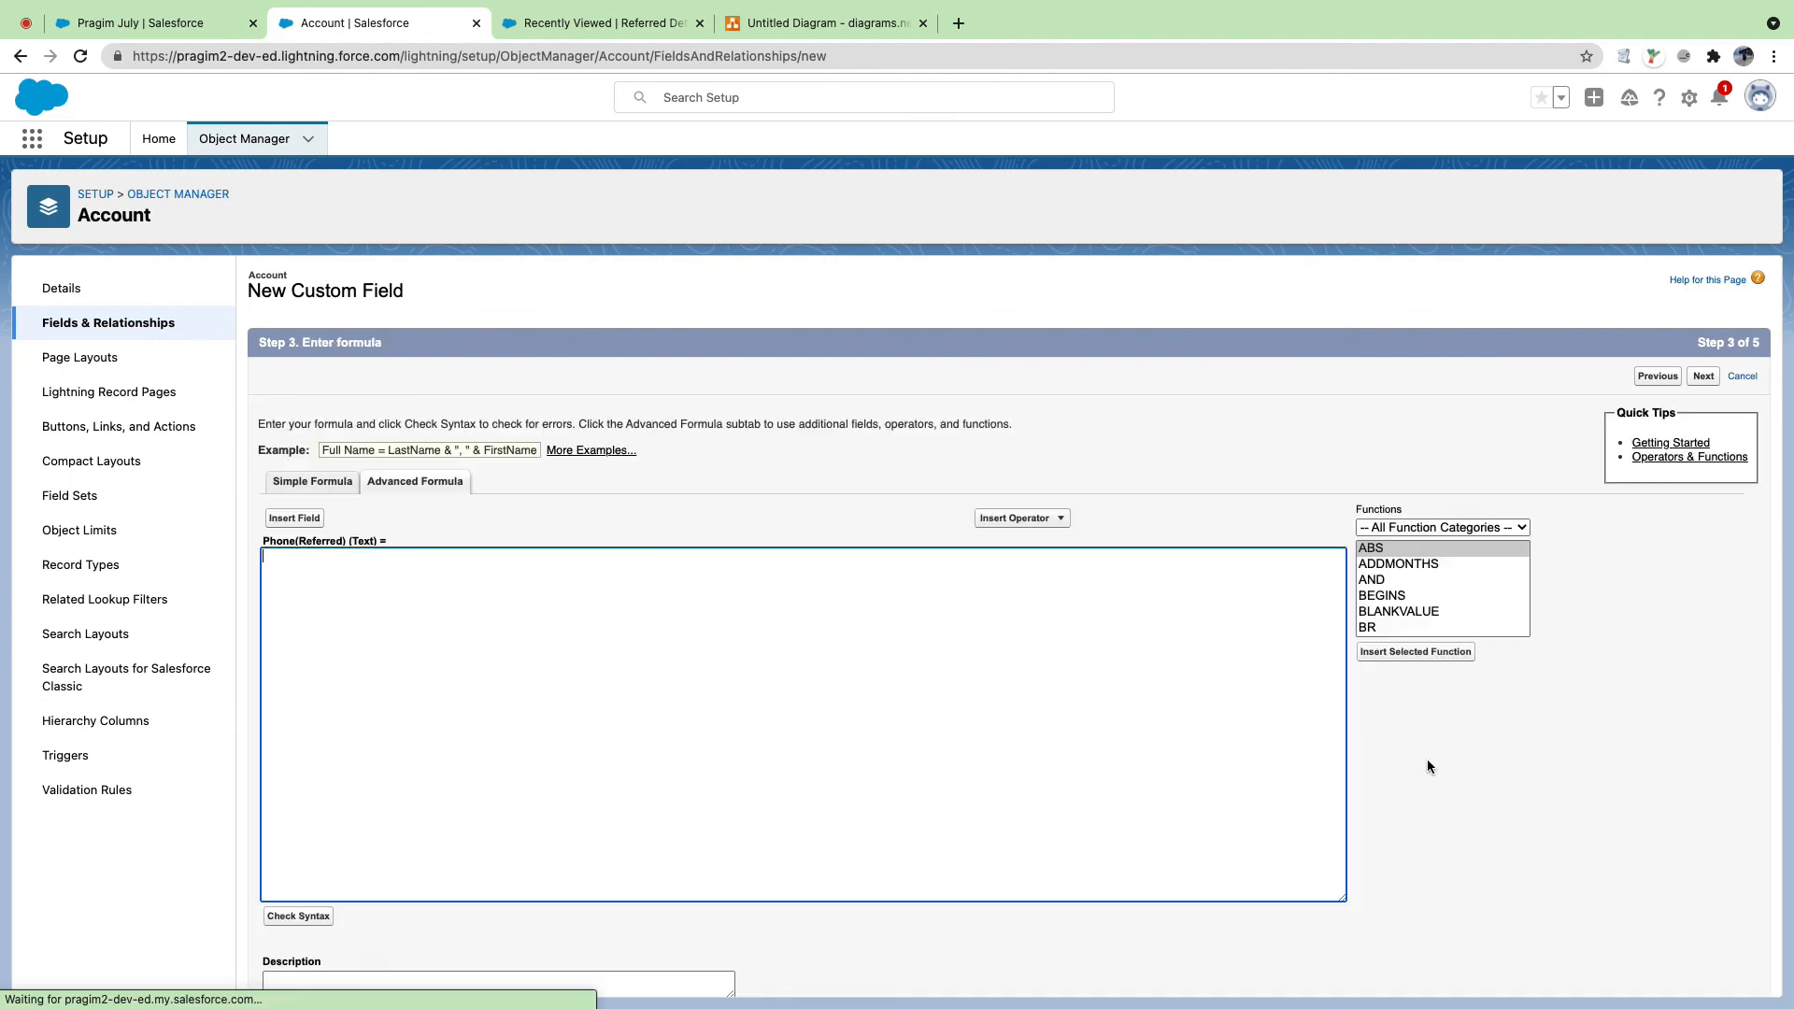
Step: Browse the insertable fields without choosing one, then return to the formula step
{"action": "left_click", "coordinate": [299, 519]}
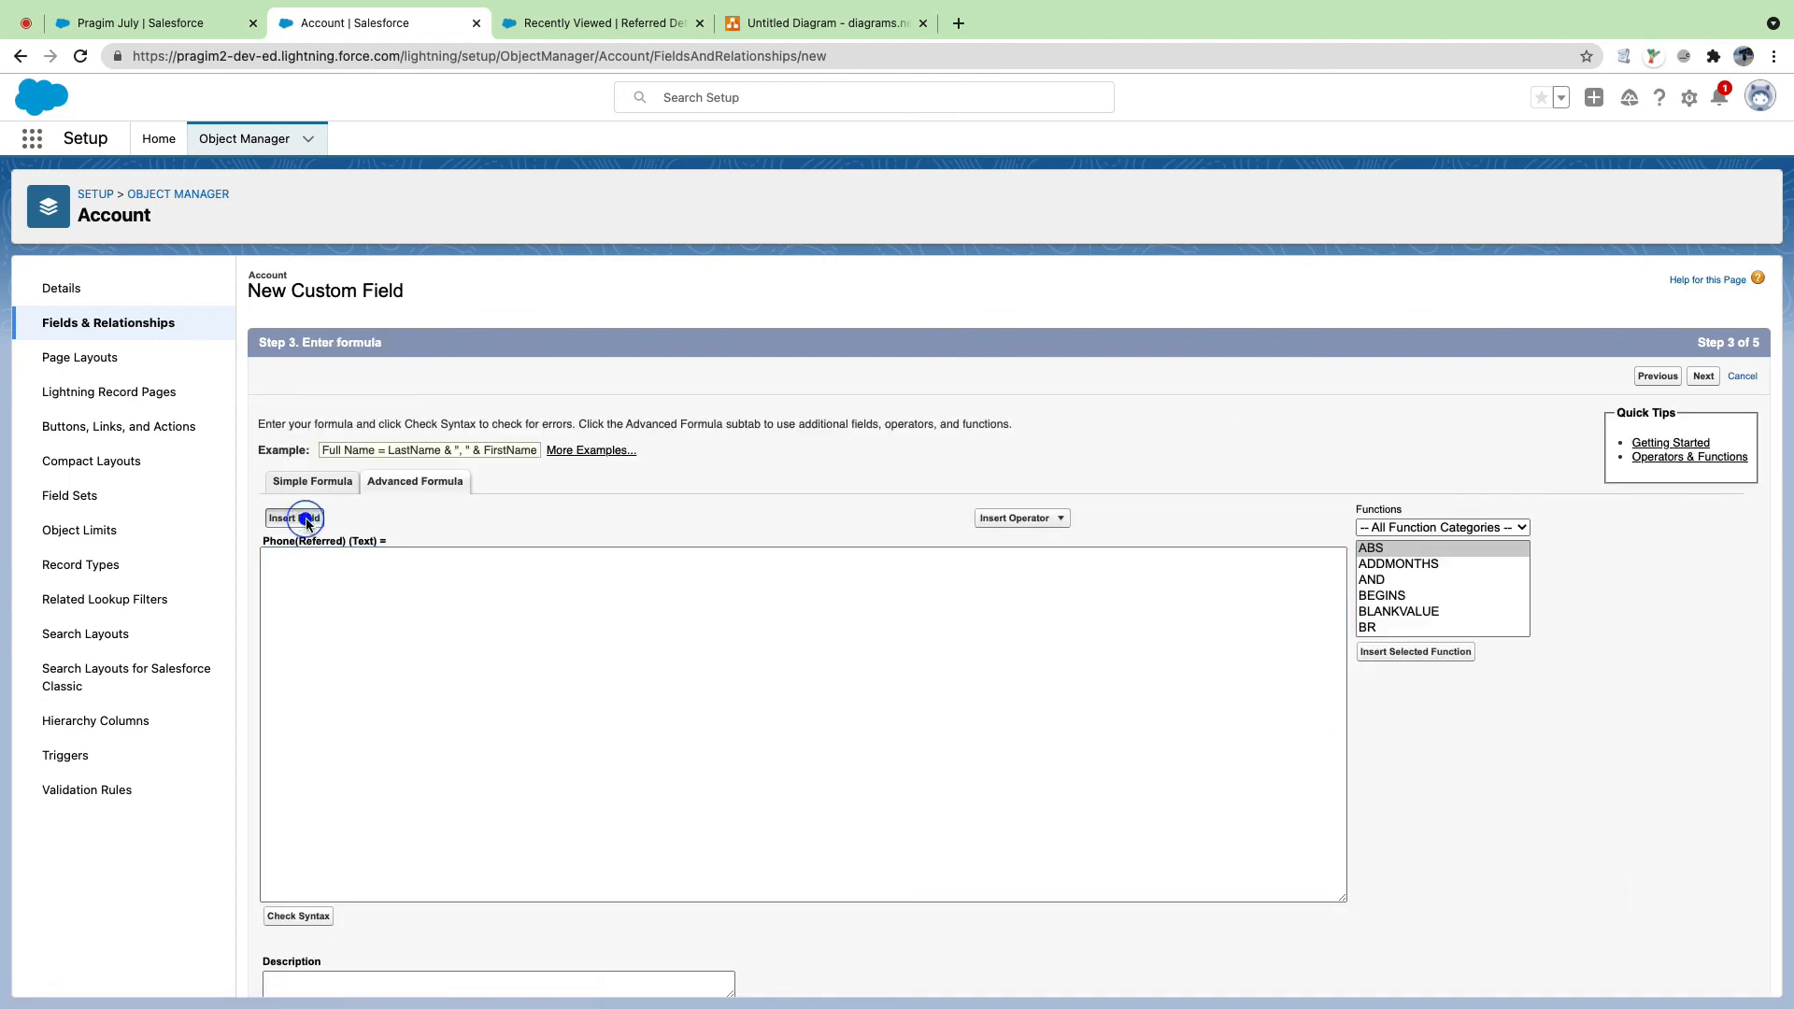
{"action": "scroll", "coordinate": [802, 619], "scroll_direction": "down", "scroll_amount": 10}
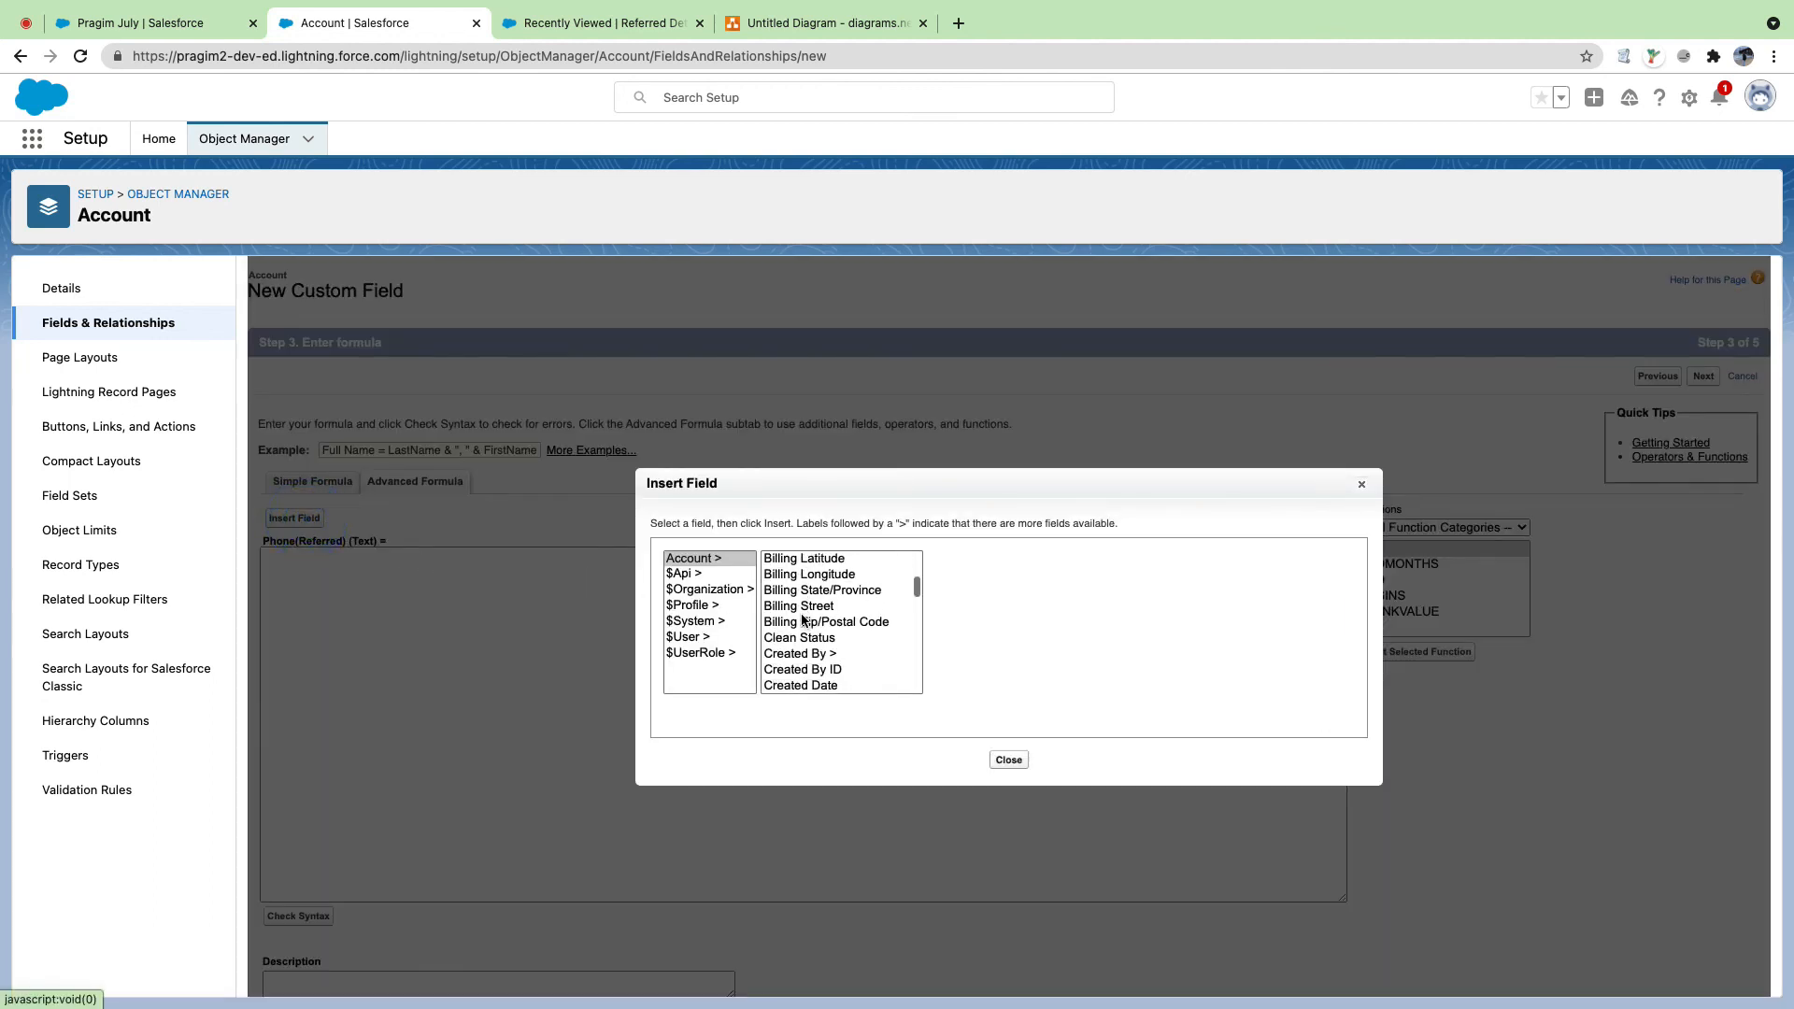
{"action": "scroll", "coordinate": [802, 620], "scroll_direction": "down", "scroll_amount": 10}
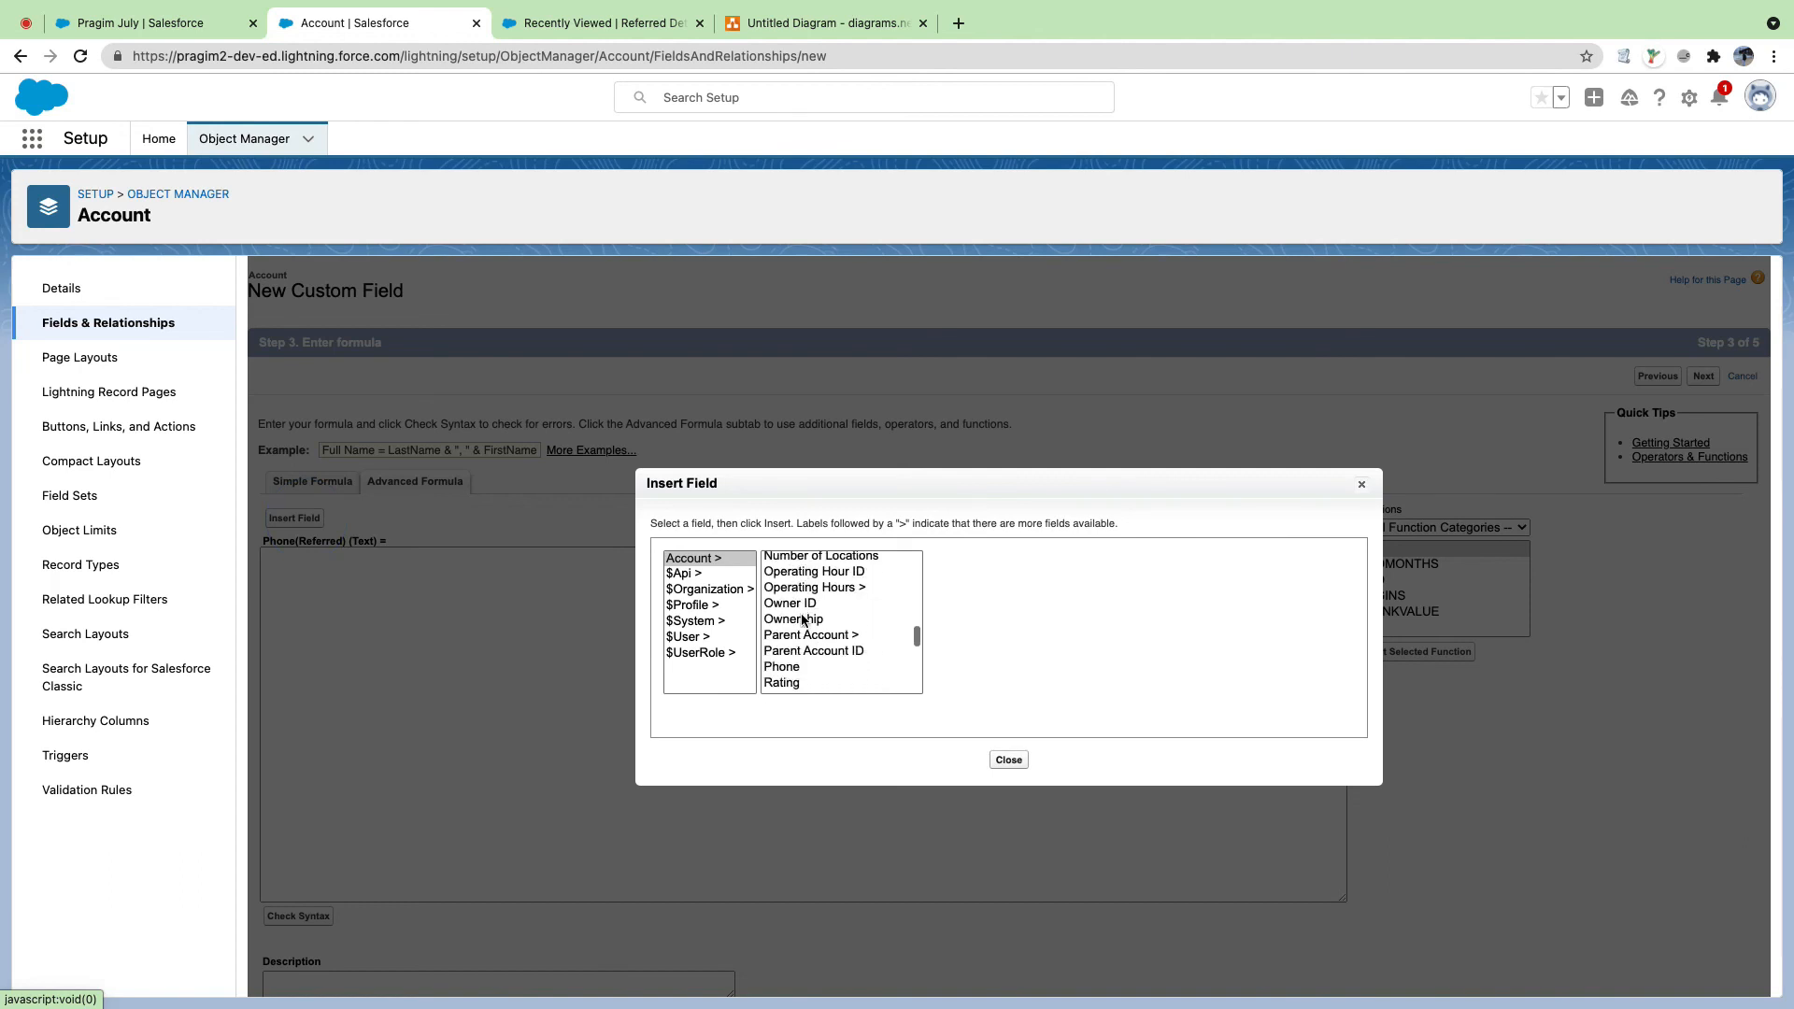
{"action": "scroll", "coordinate": [802, 619], "scroll_direction": "down", "scroll_amount": 5}
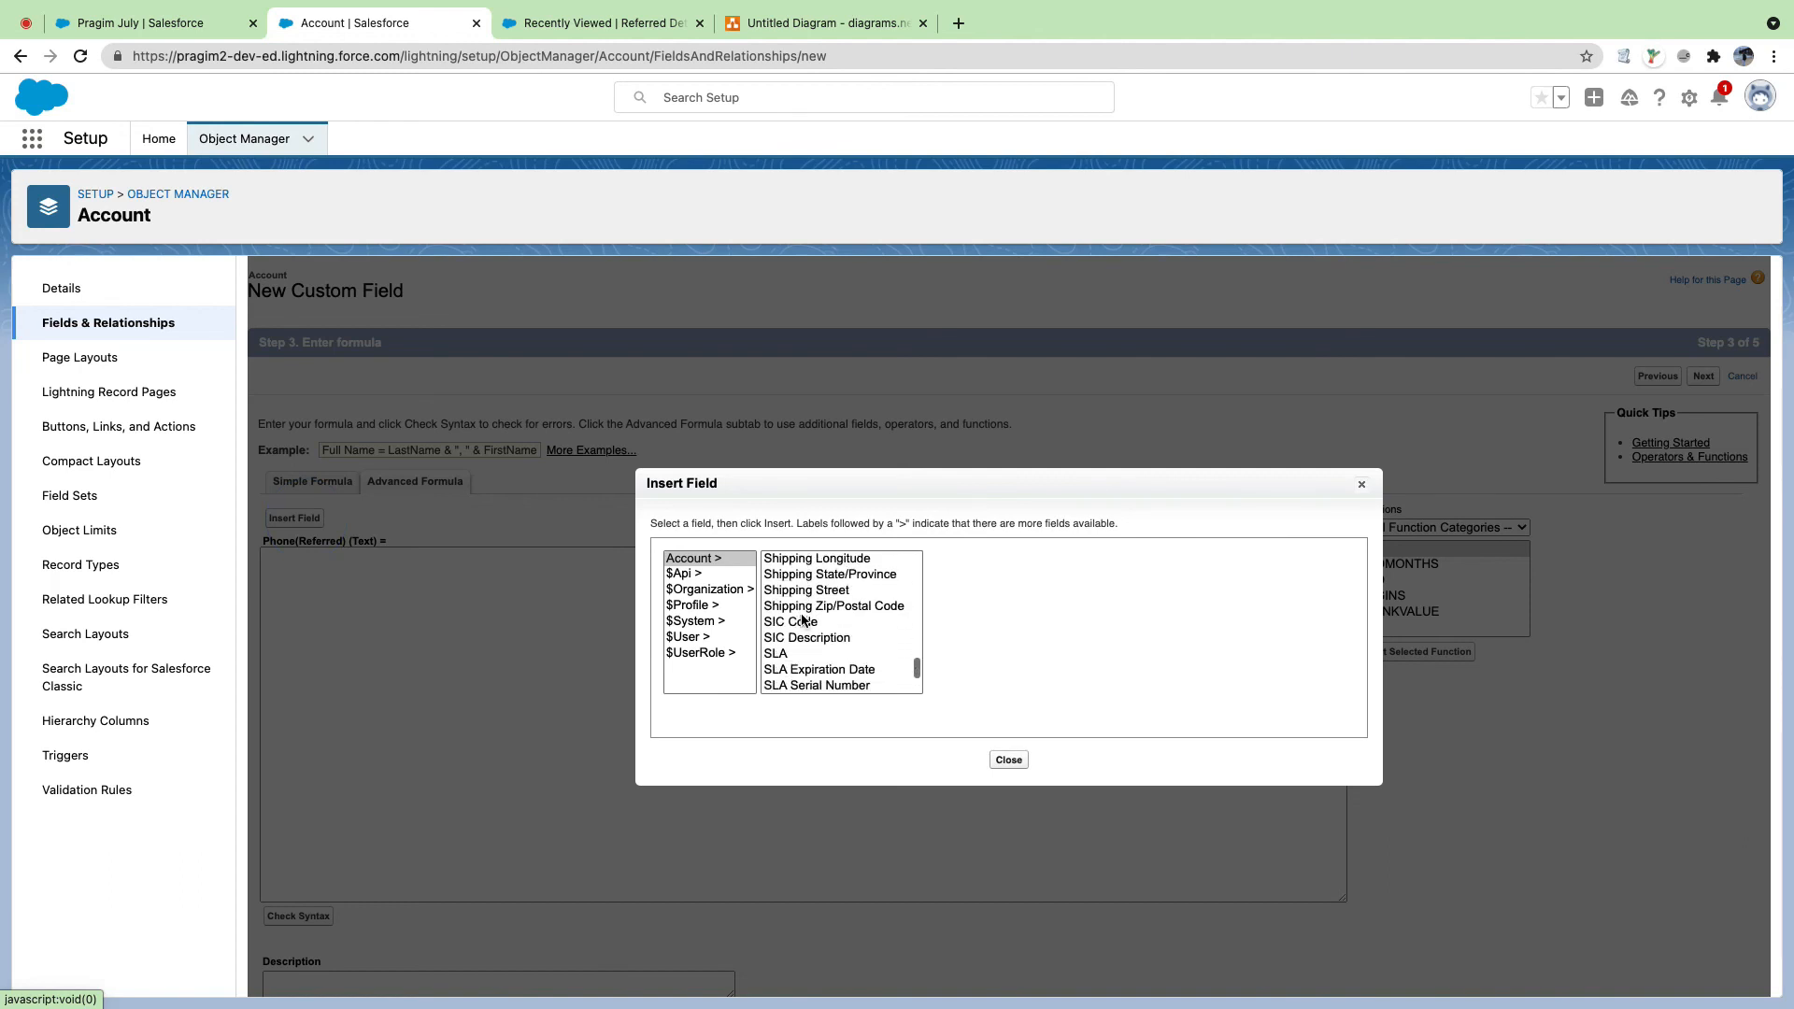
{"action": "scroll", "coordinate": [801, 619], "scroll_direction": "up", "scroll_amount": 3}
{"action": "scroll", "coordinate": [802, 619], "scroll_direction": "left", "scroll_amount": 2}
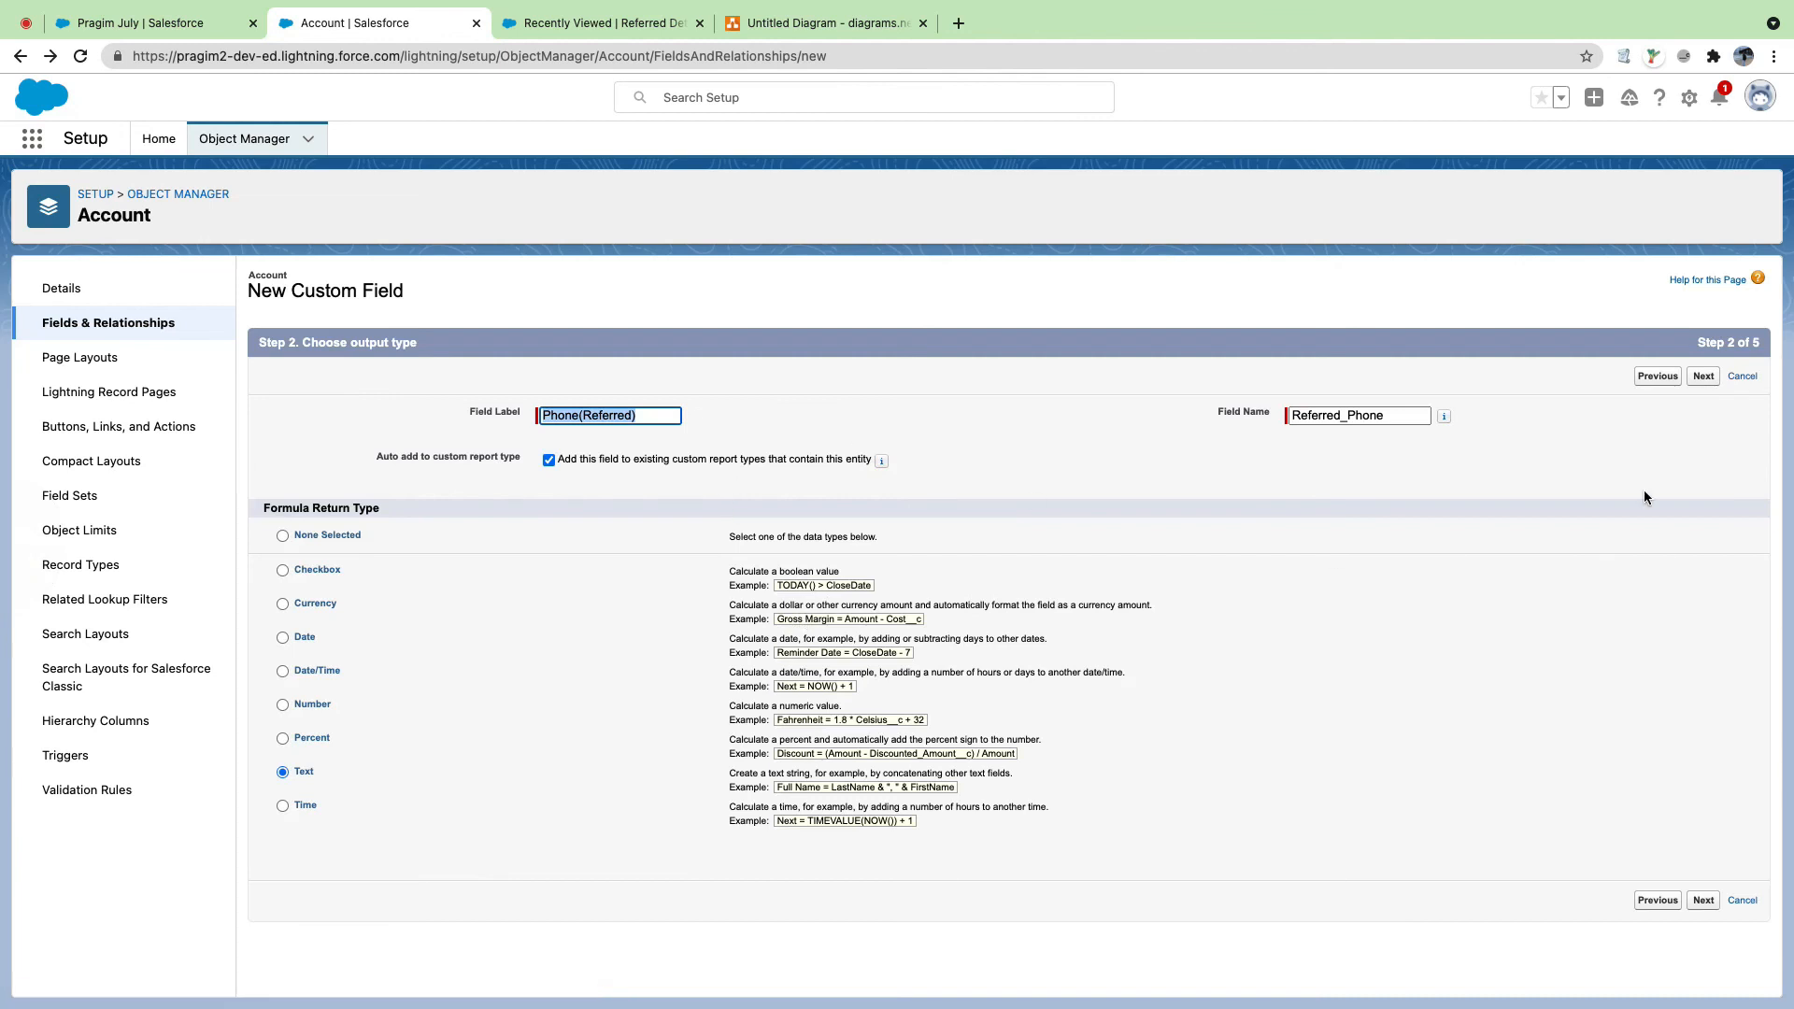
{"action": "left_click", "coordinate": [1703, 377]}
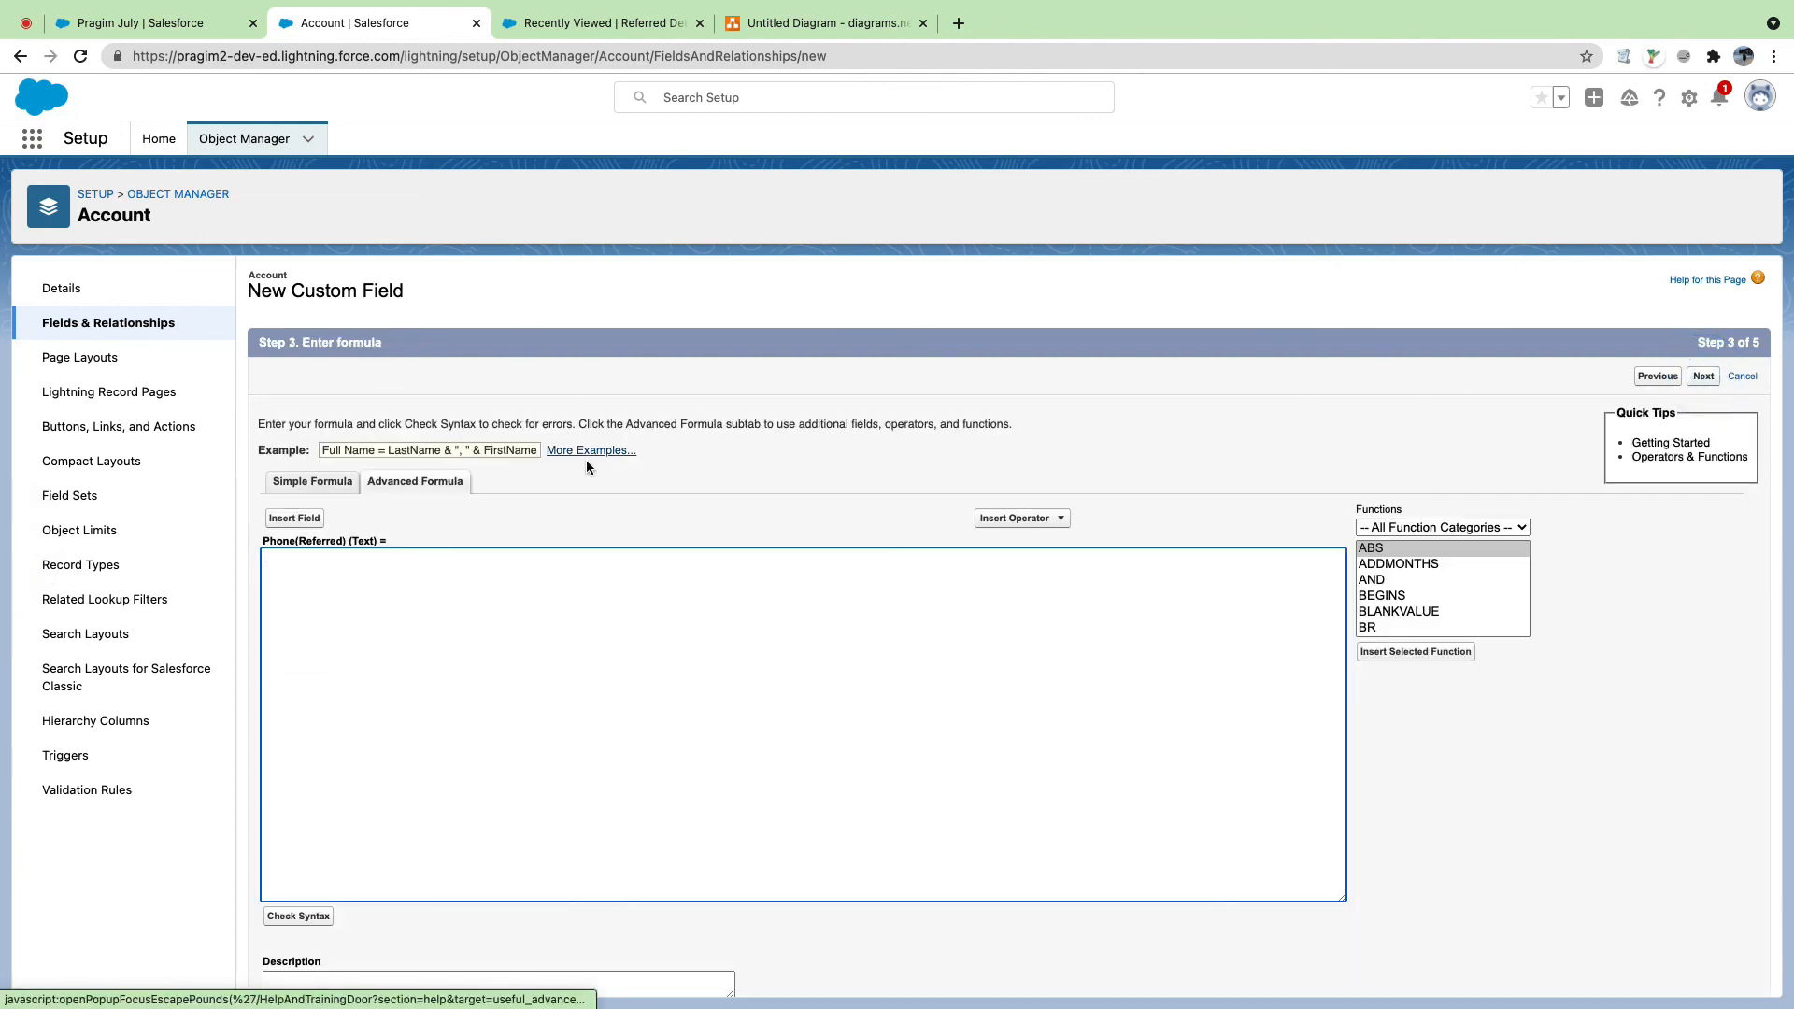
Step: Insert Referred_Detail_Name__r.Phone__c into the formula and treat blank fields as blanks
{"action": "left_click", "coordinate": [295, 517]}
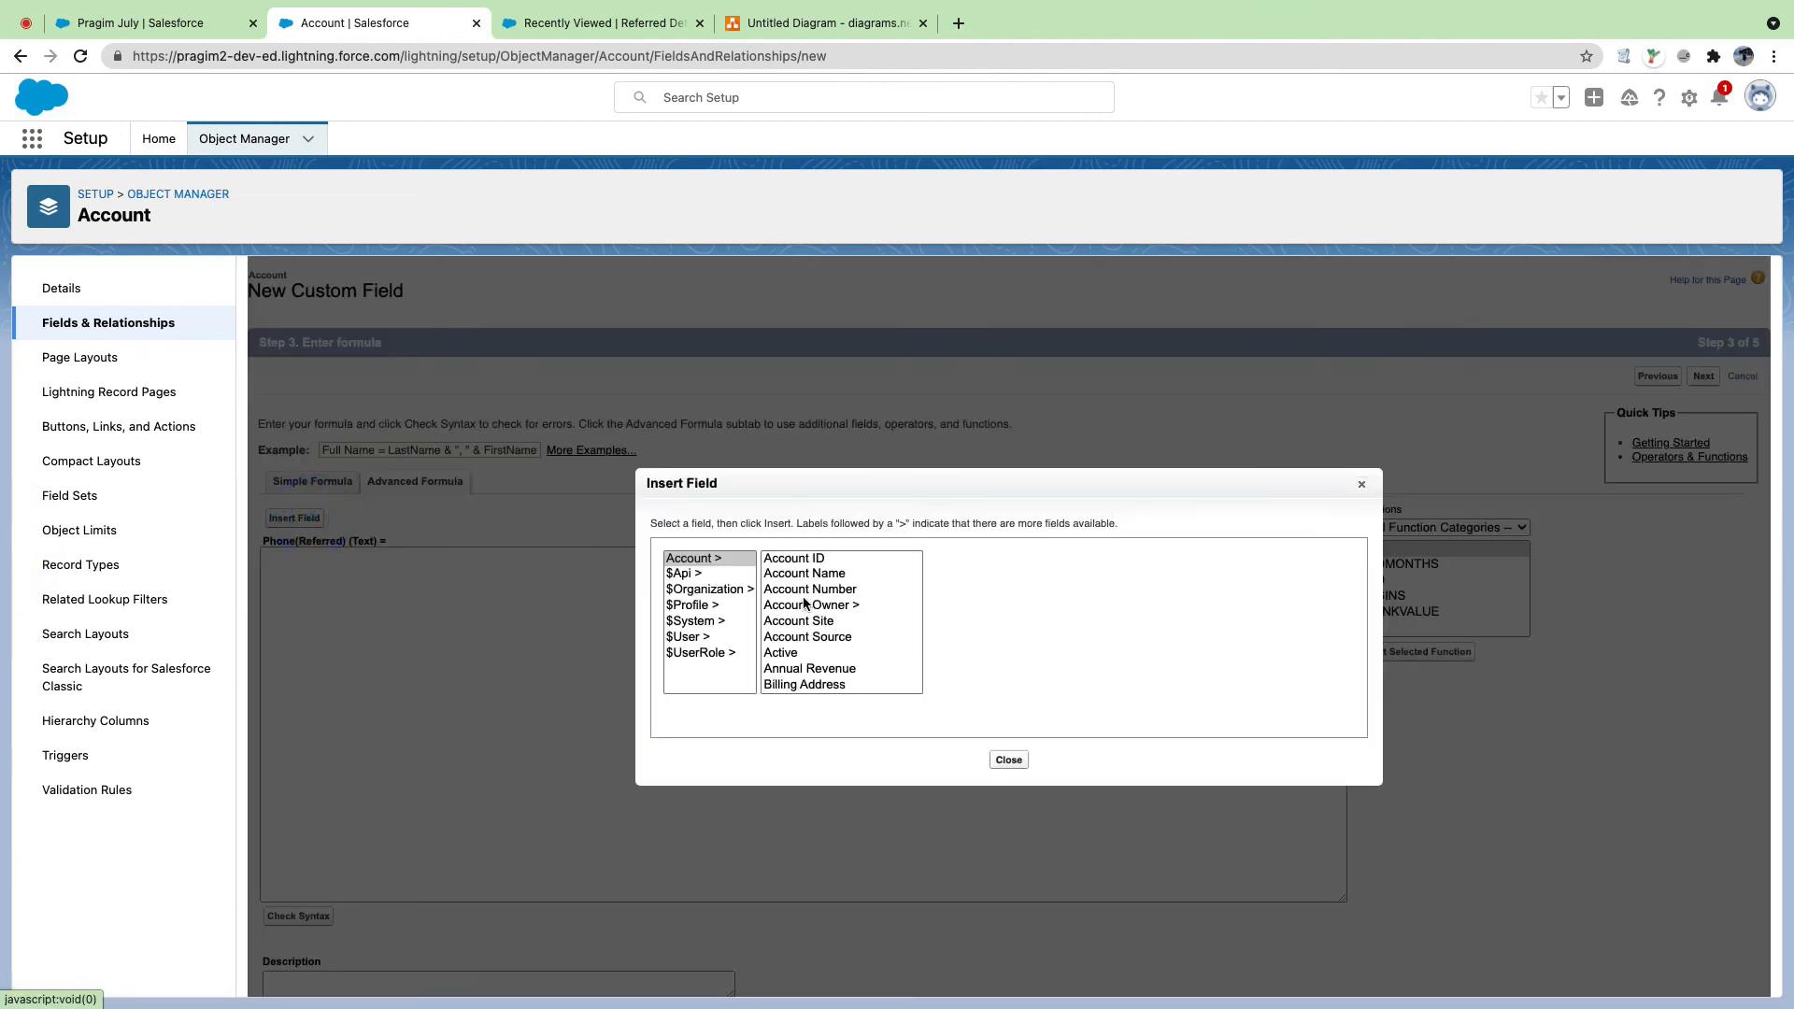
{"action": "scroll", "coordinate": [803, 603], "scroll_direction": "down", "scroll_amount": 3}
{"action": "scroll", "coordinate": [804, 602], "scroll_direction": "down", "scroll_amount": 10}
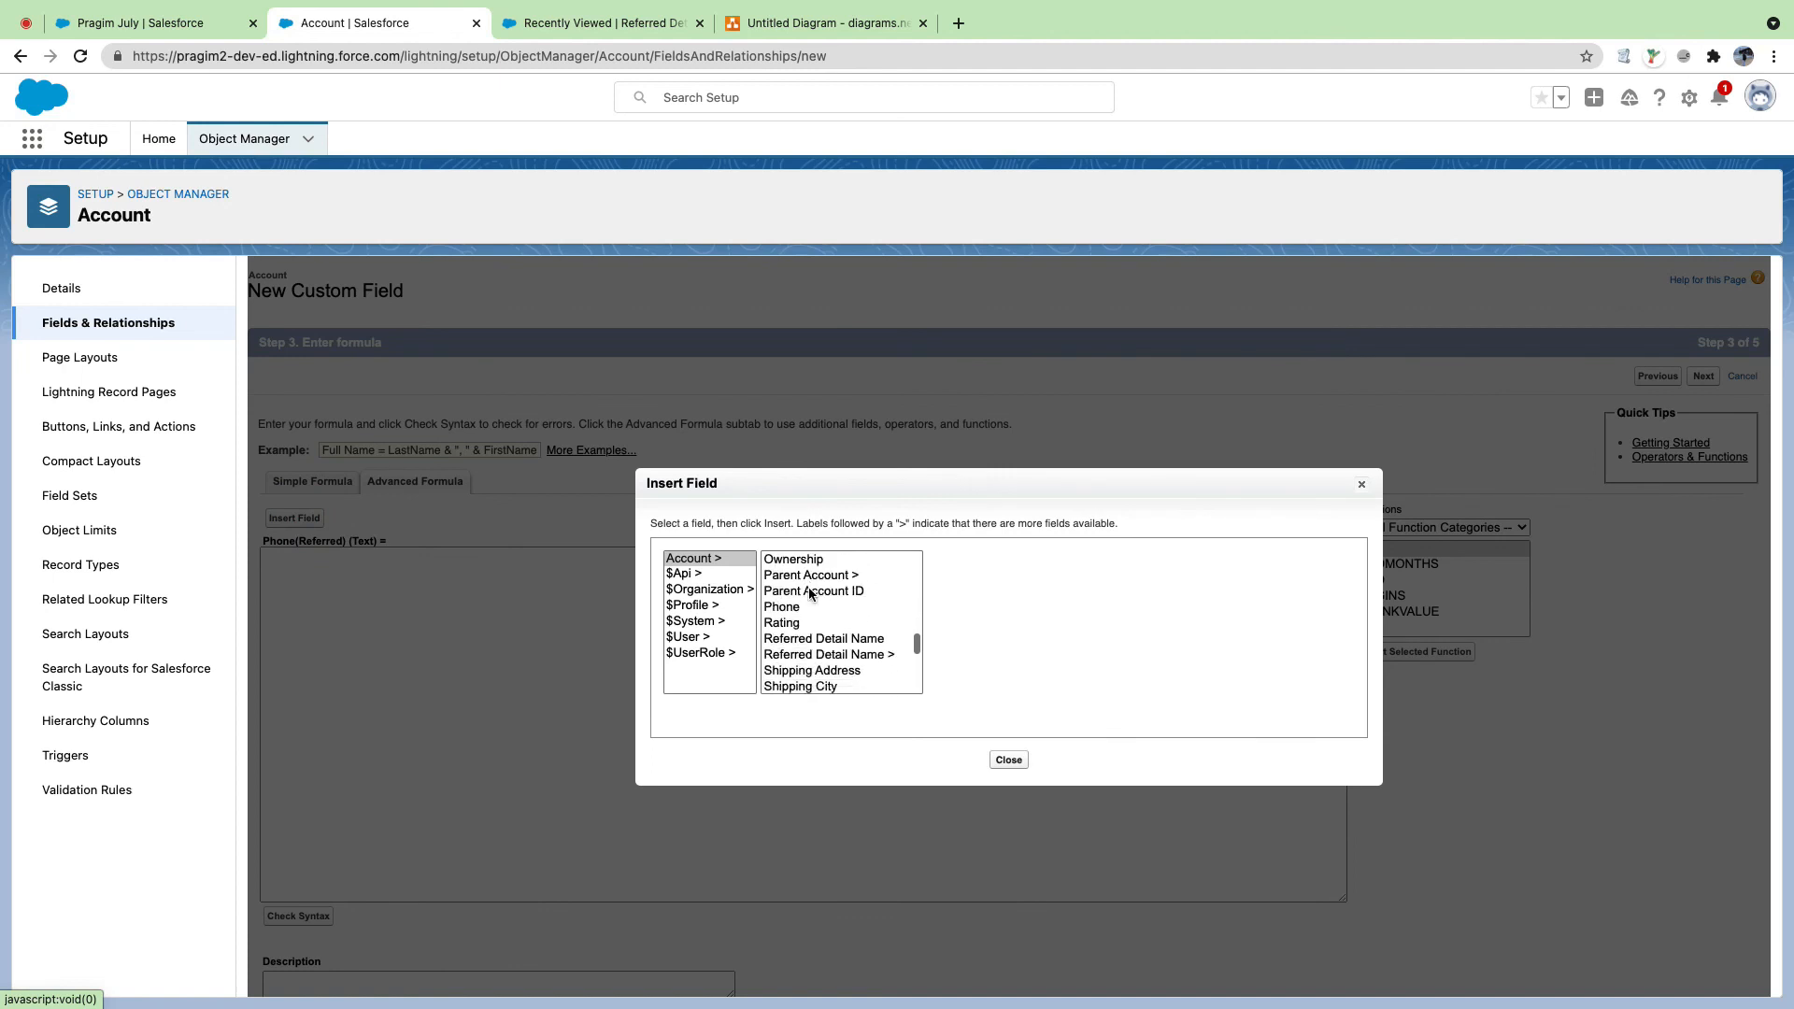
{"action": "scroll", "coordinate": [811, 592], "scroll_direction": "down", "scroll_amount": 1}
{"action": "left_click", "coordinate": [818, 578]}
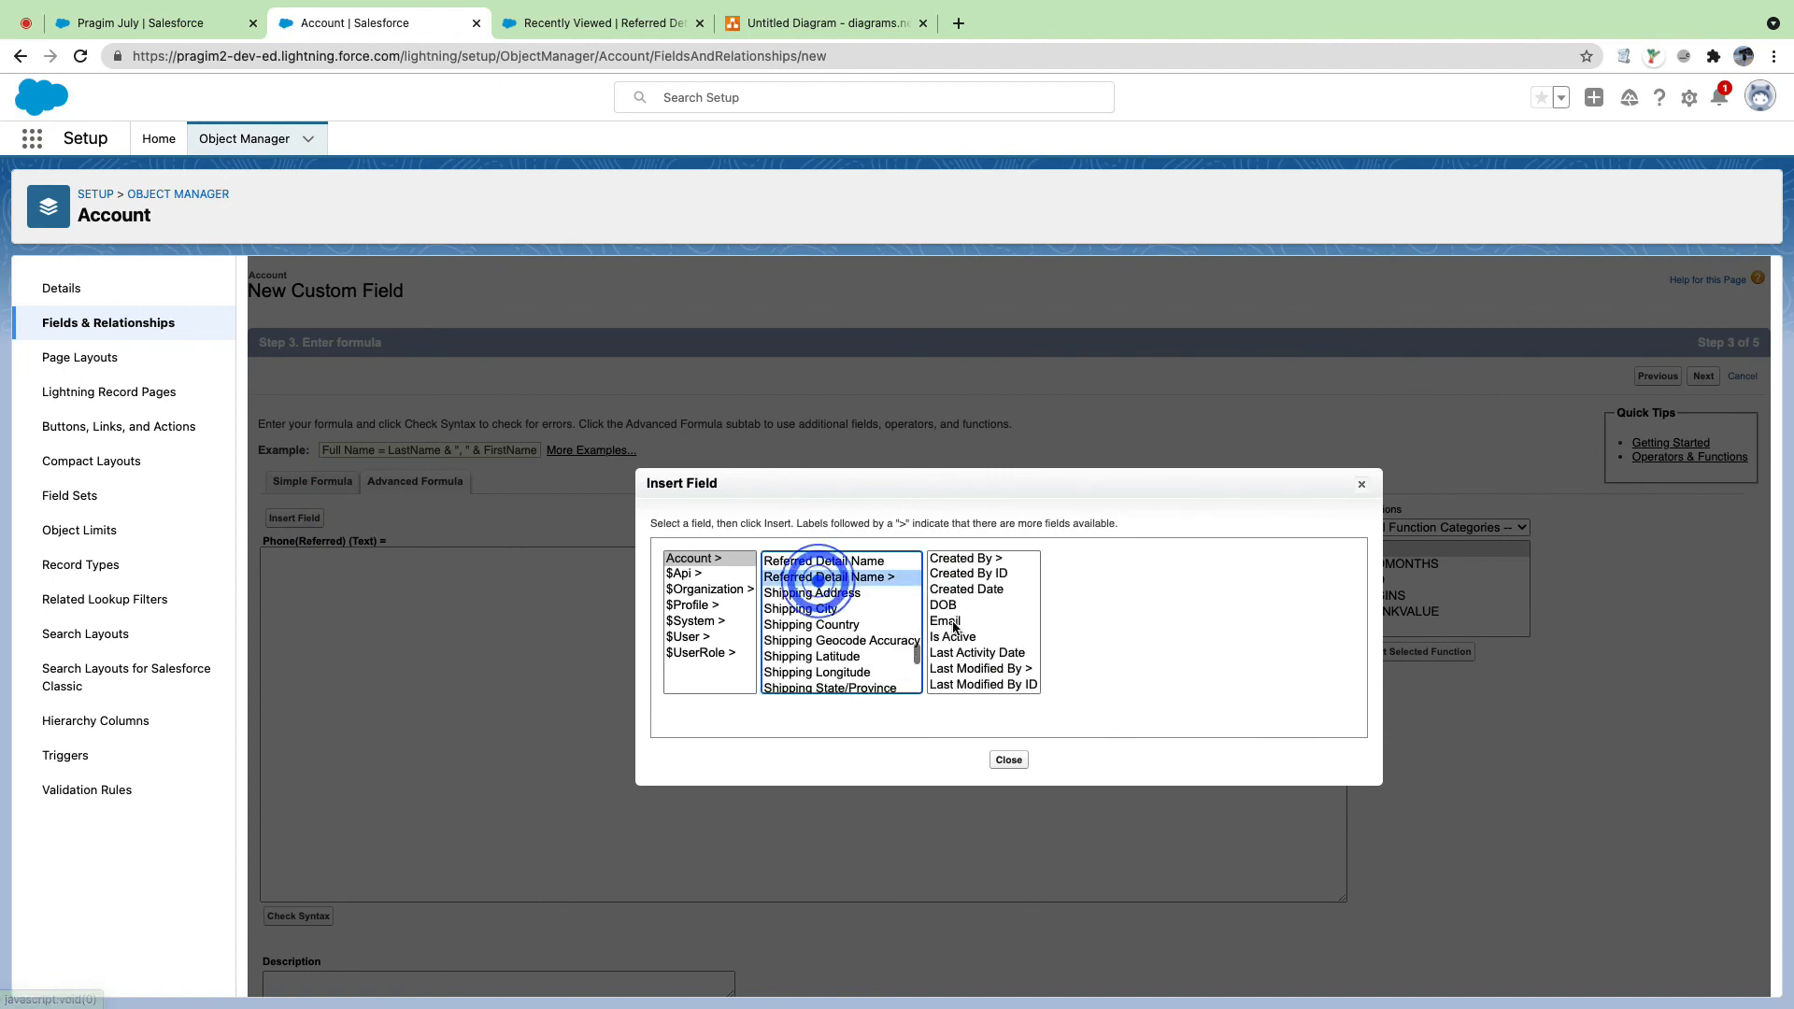
{"action": "scroll", "coordinate": [958, 640], "scroll_direction": "down", "scroll_amount": 3}
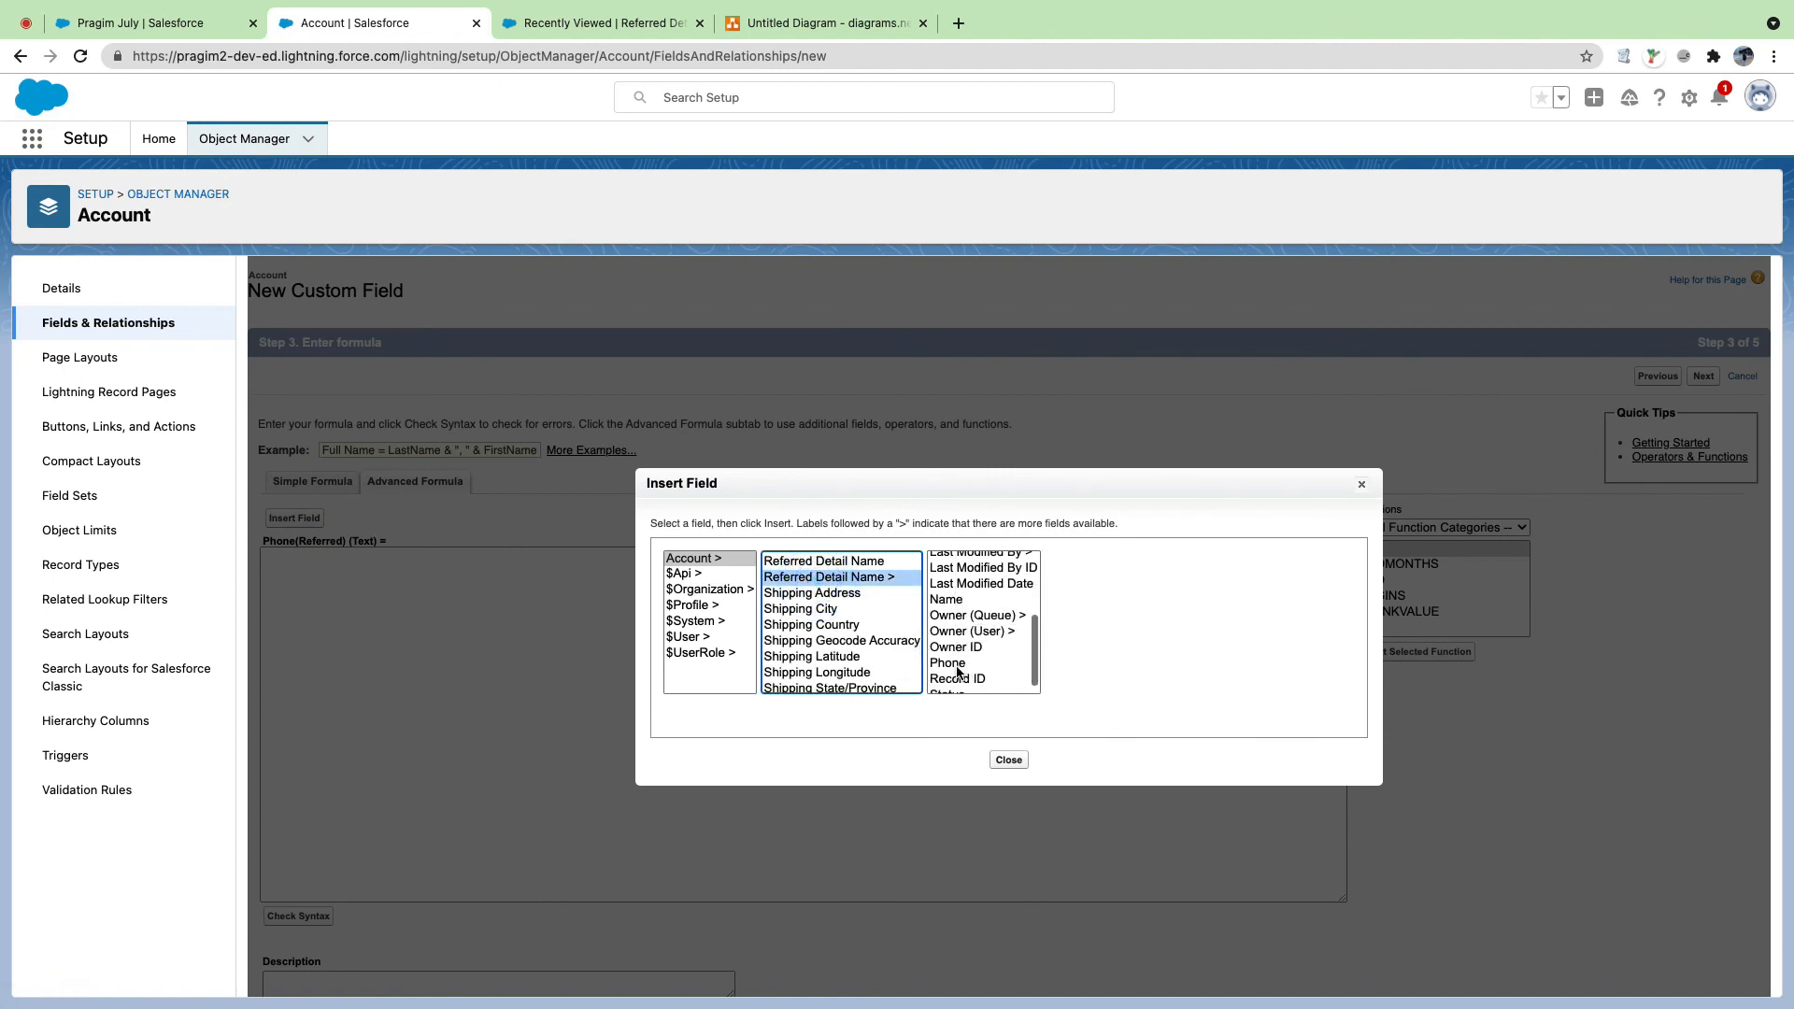
{"action": "left_click", "coordinate": [958, 663]}
{"action": "left_click", "coordinate": [1159, 656]}
{"action": "scroll", "coordinate": [804, 577], "scroll_direction": "down", "scroll_amount": 3}
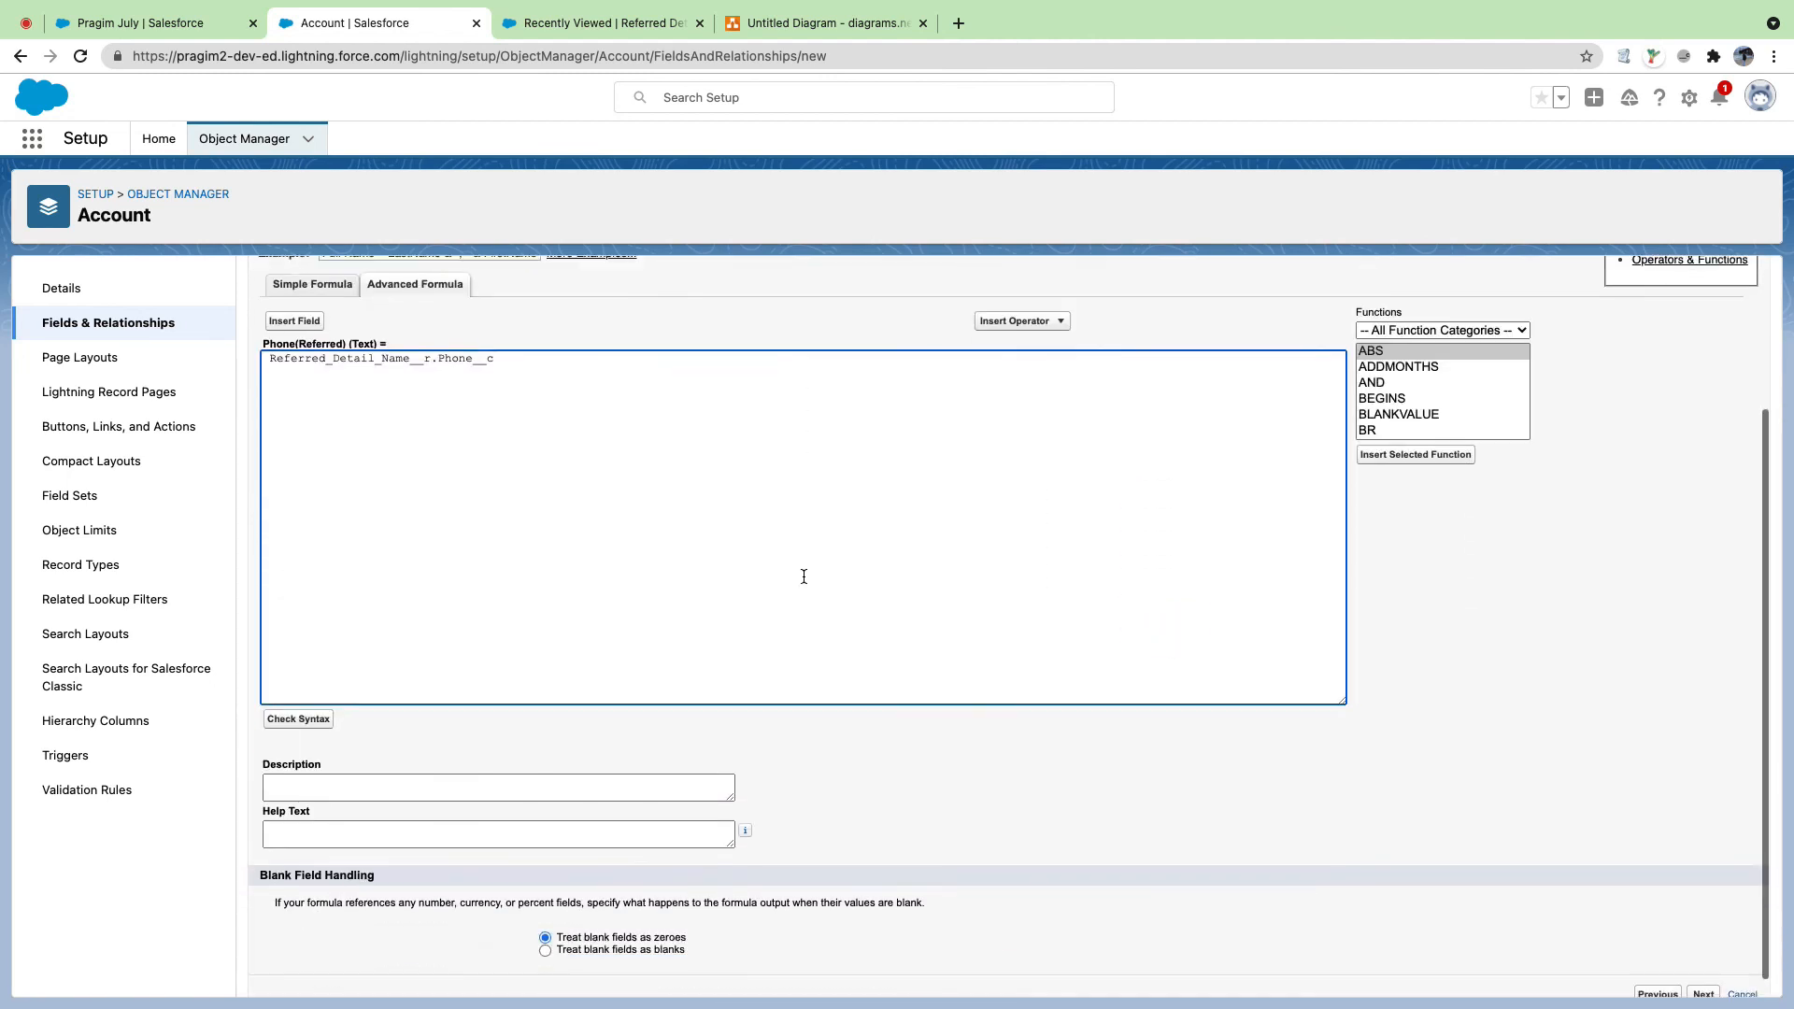
{"action": "scroll", "coordinate": [804, 576], "scroll_direction": "down", "scroll_amount": 1}
{"action": "left_click", "coordinate": [661, 930]}
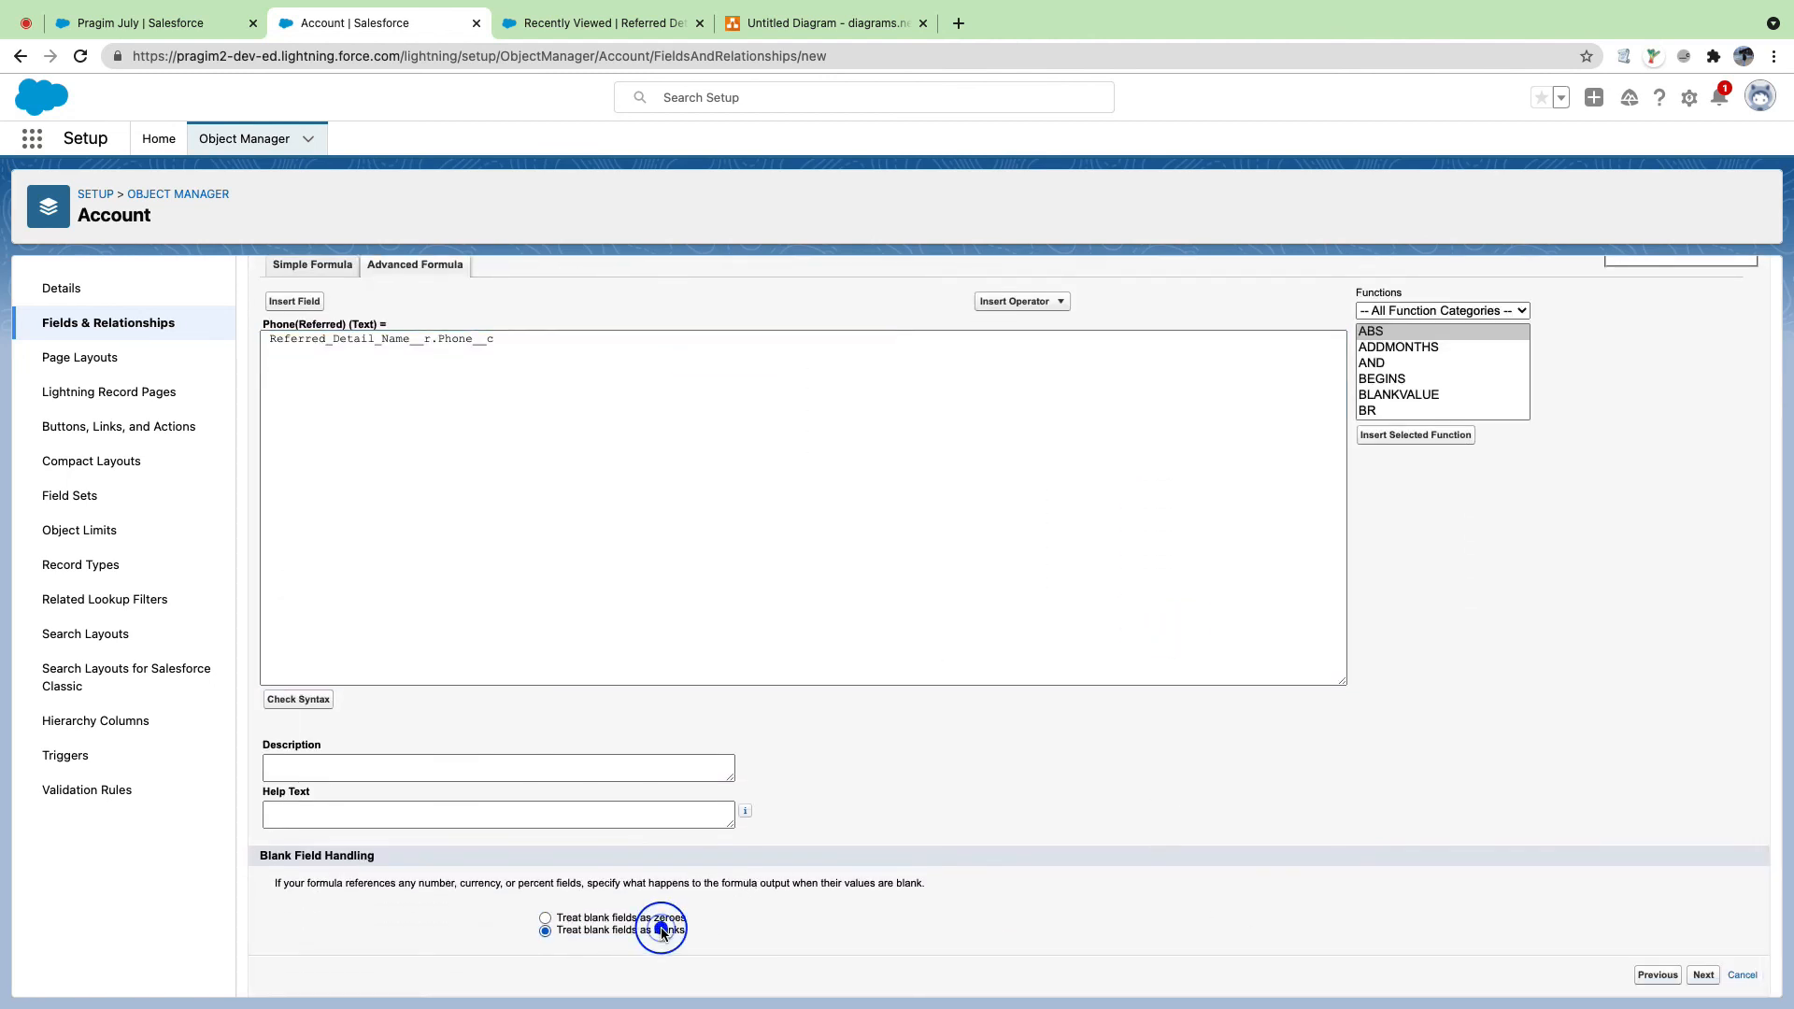
{"action": "left_click", "coordinate": [1704, 976]}
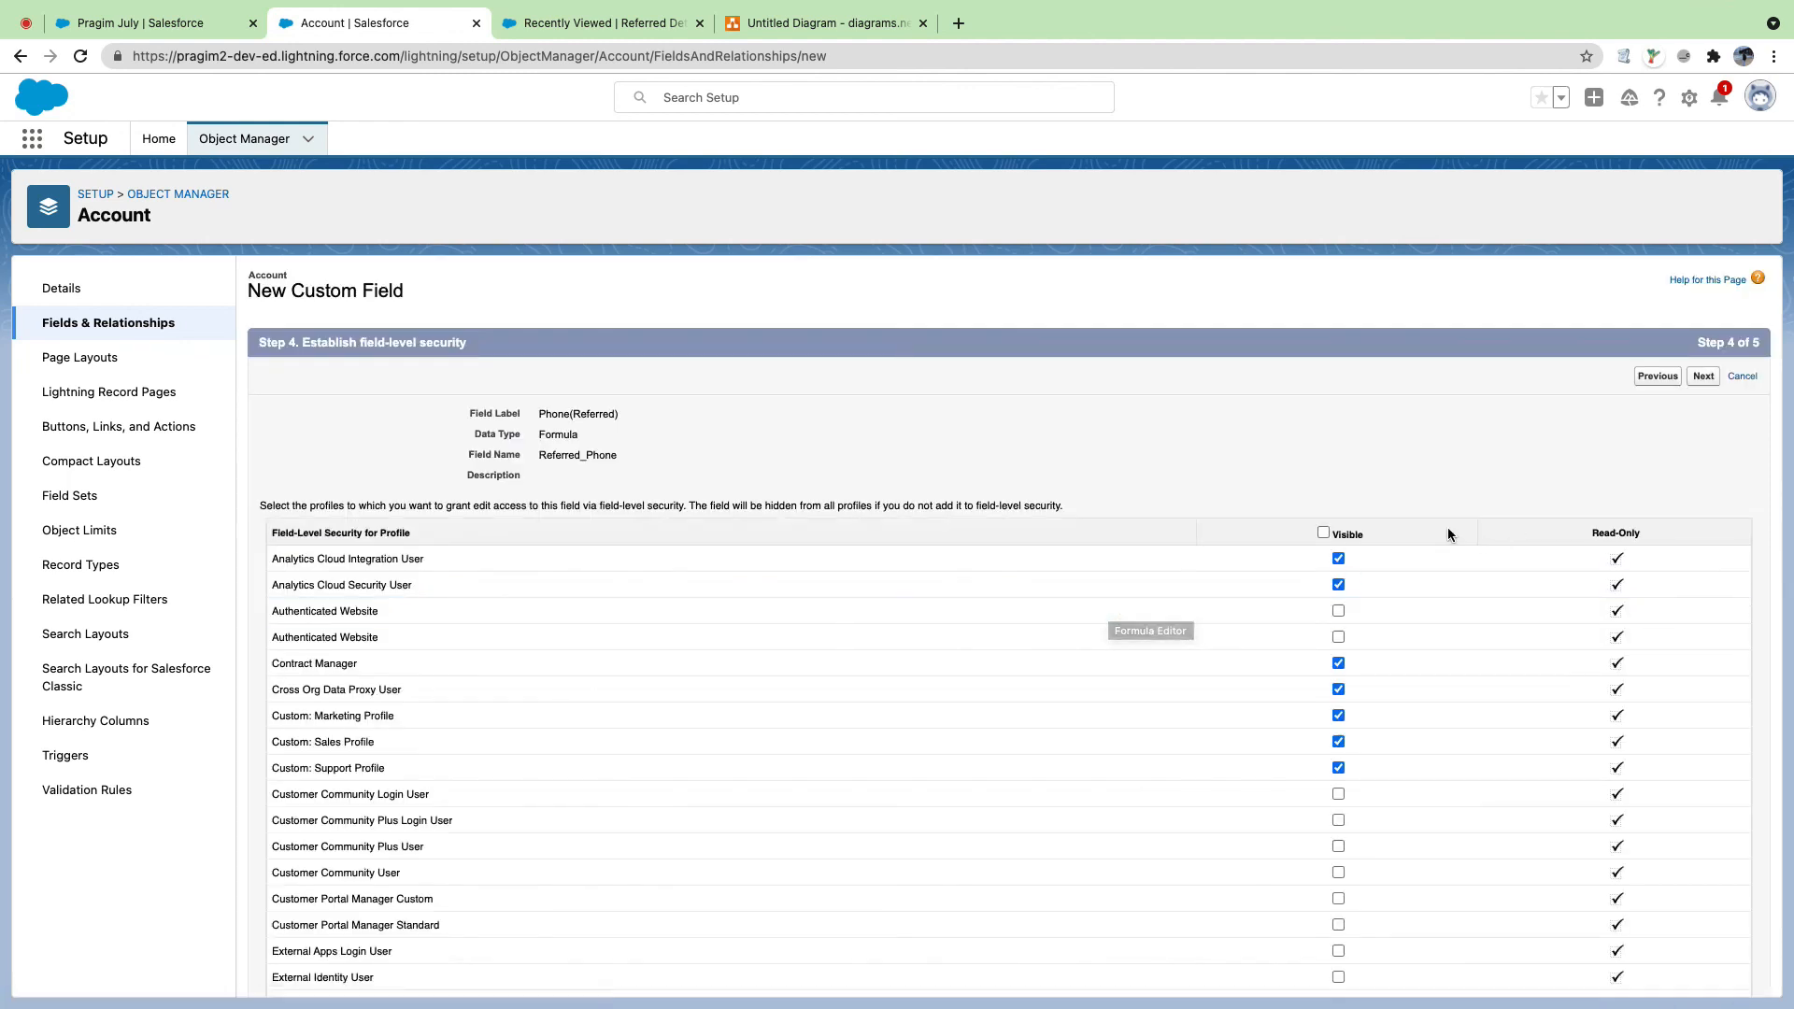
Step: Save Phone(Referred) visible to all profiles on no layouts, then leave the error page
{"action": "left_click", "coordinate": [1322, 533]}
{"action": "left_click", "coordinate": [1703, 376]}
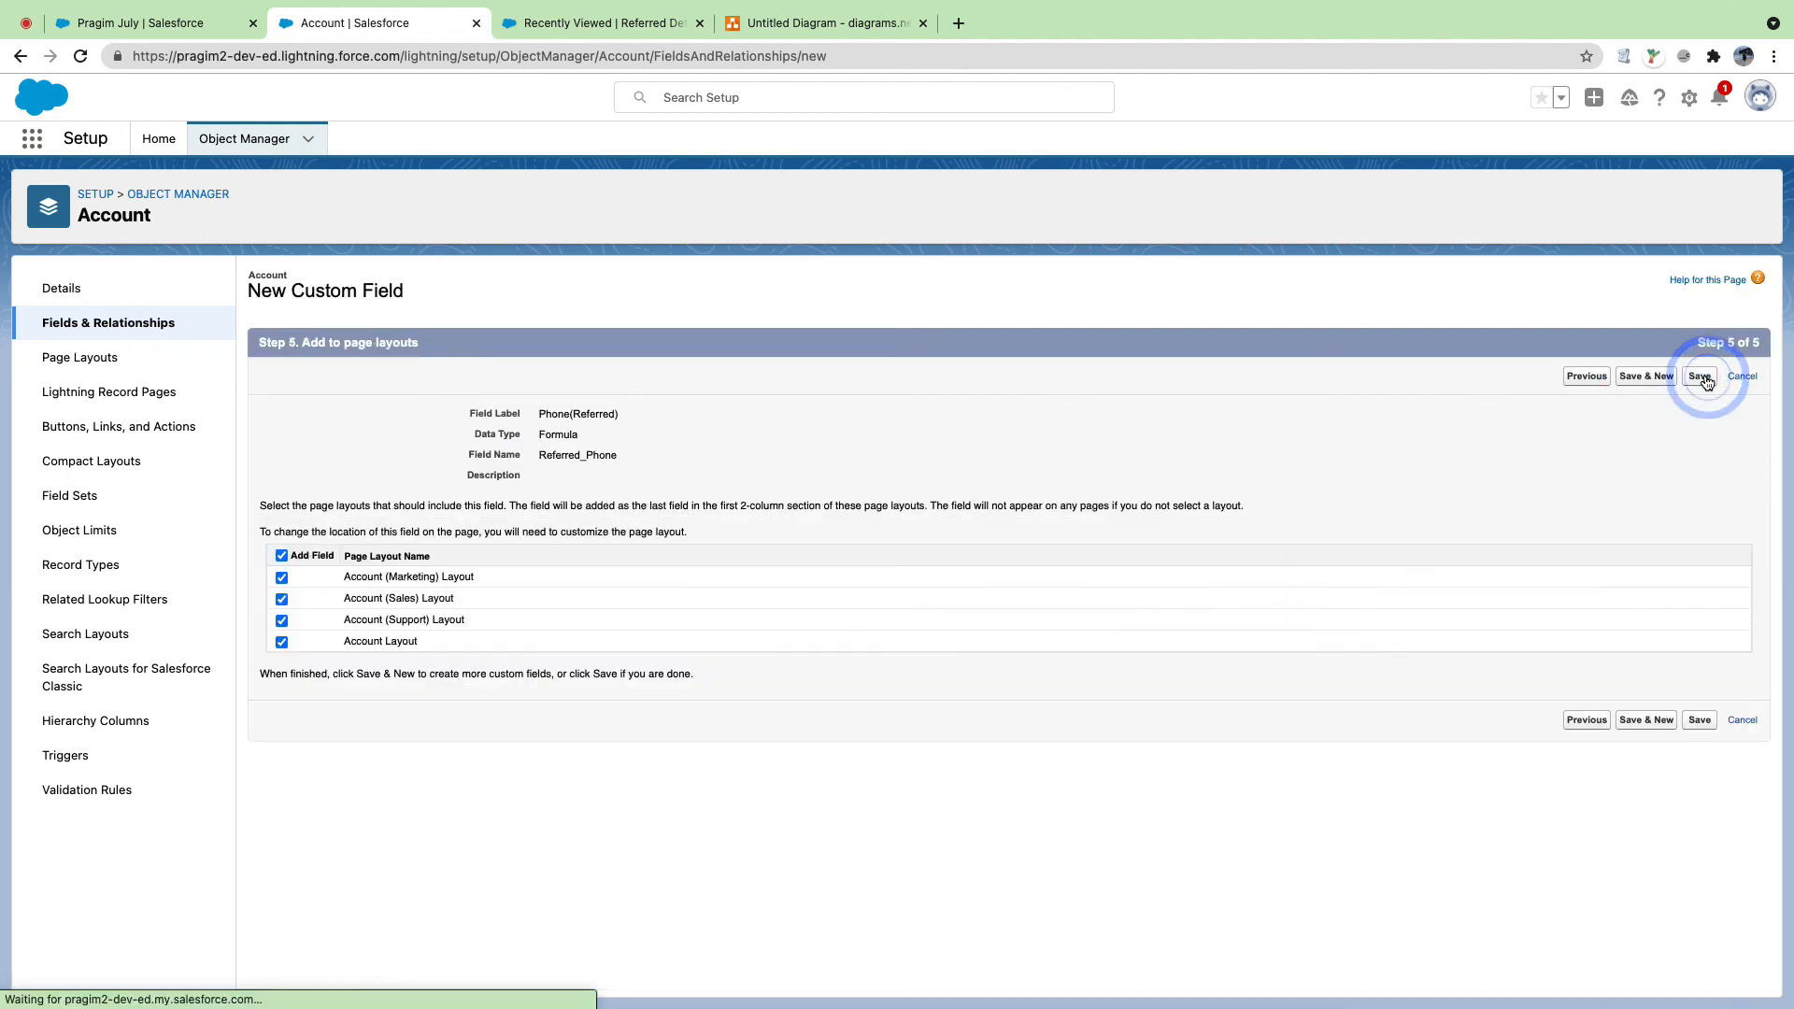
{"action": "left_click", "coordinate": [281, 555]}
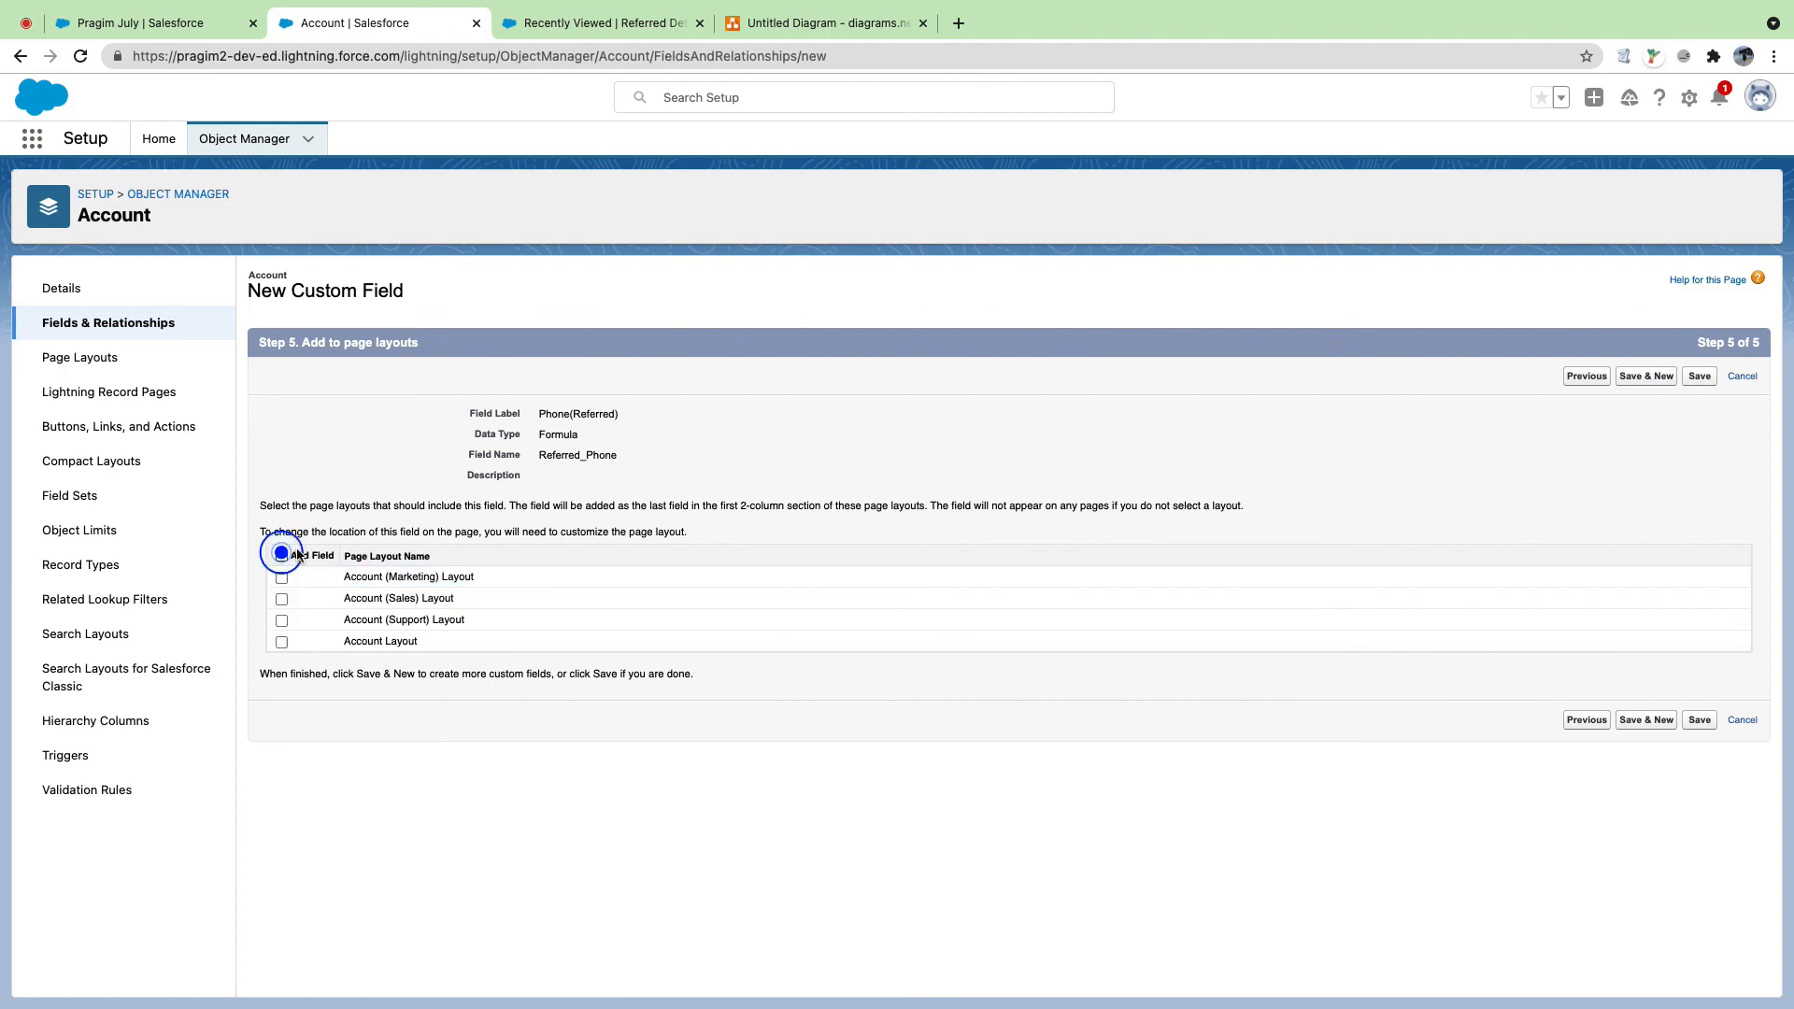
{"action": "left_click", "coordinate": [1702, 381]}
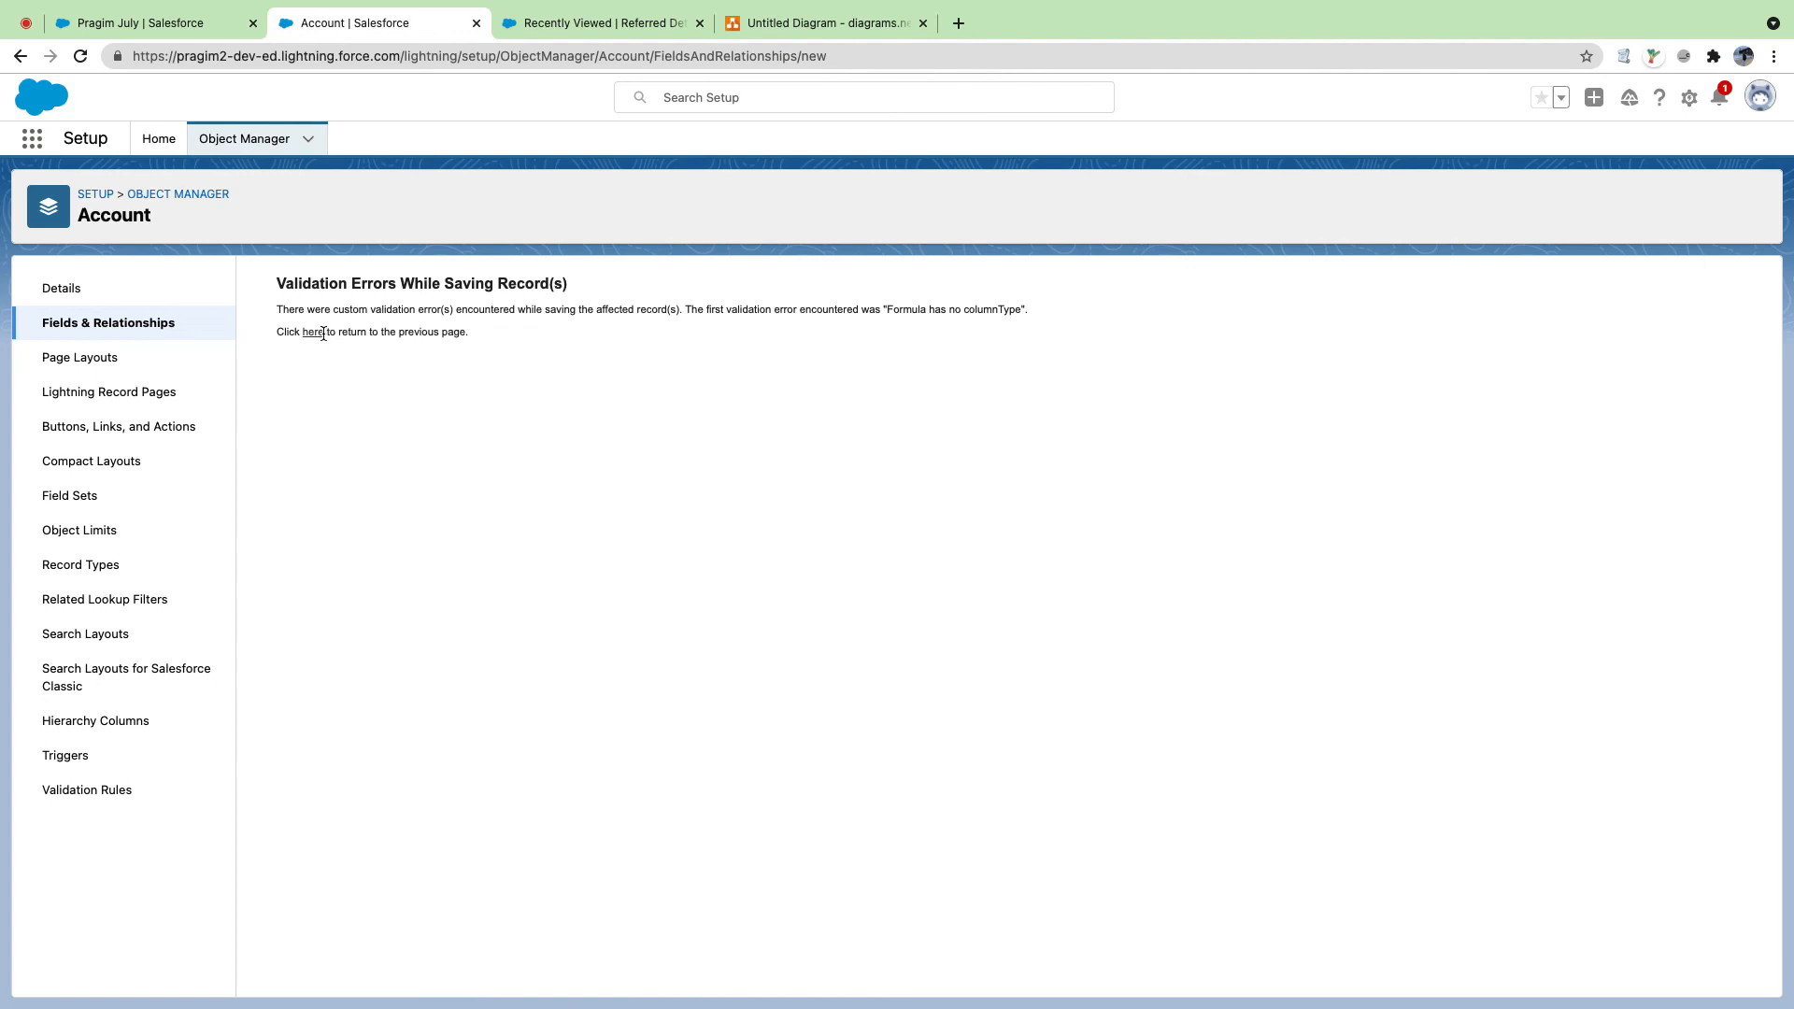
{"action": "left_click", "coordinate": [315, 333]}
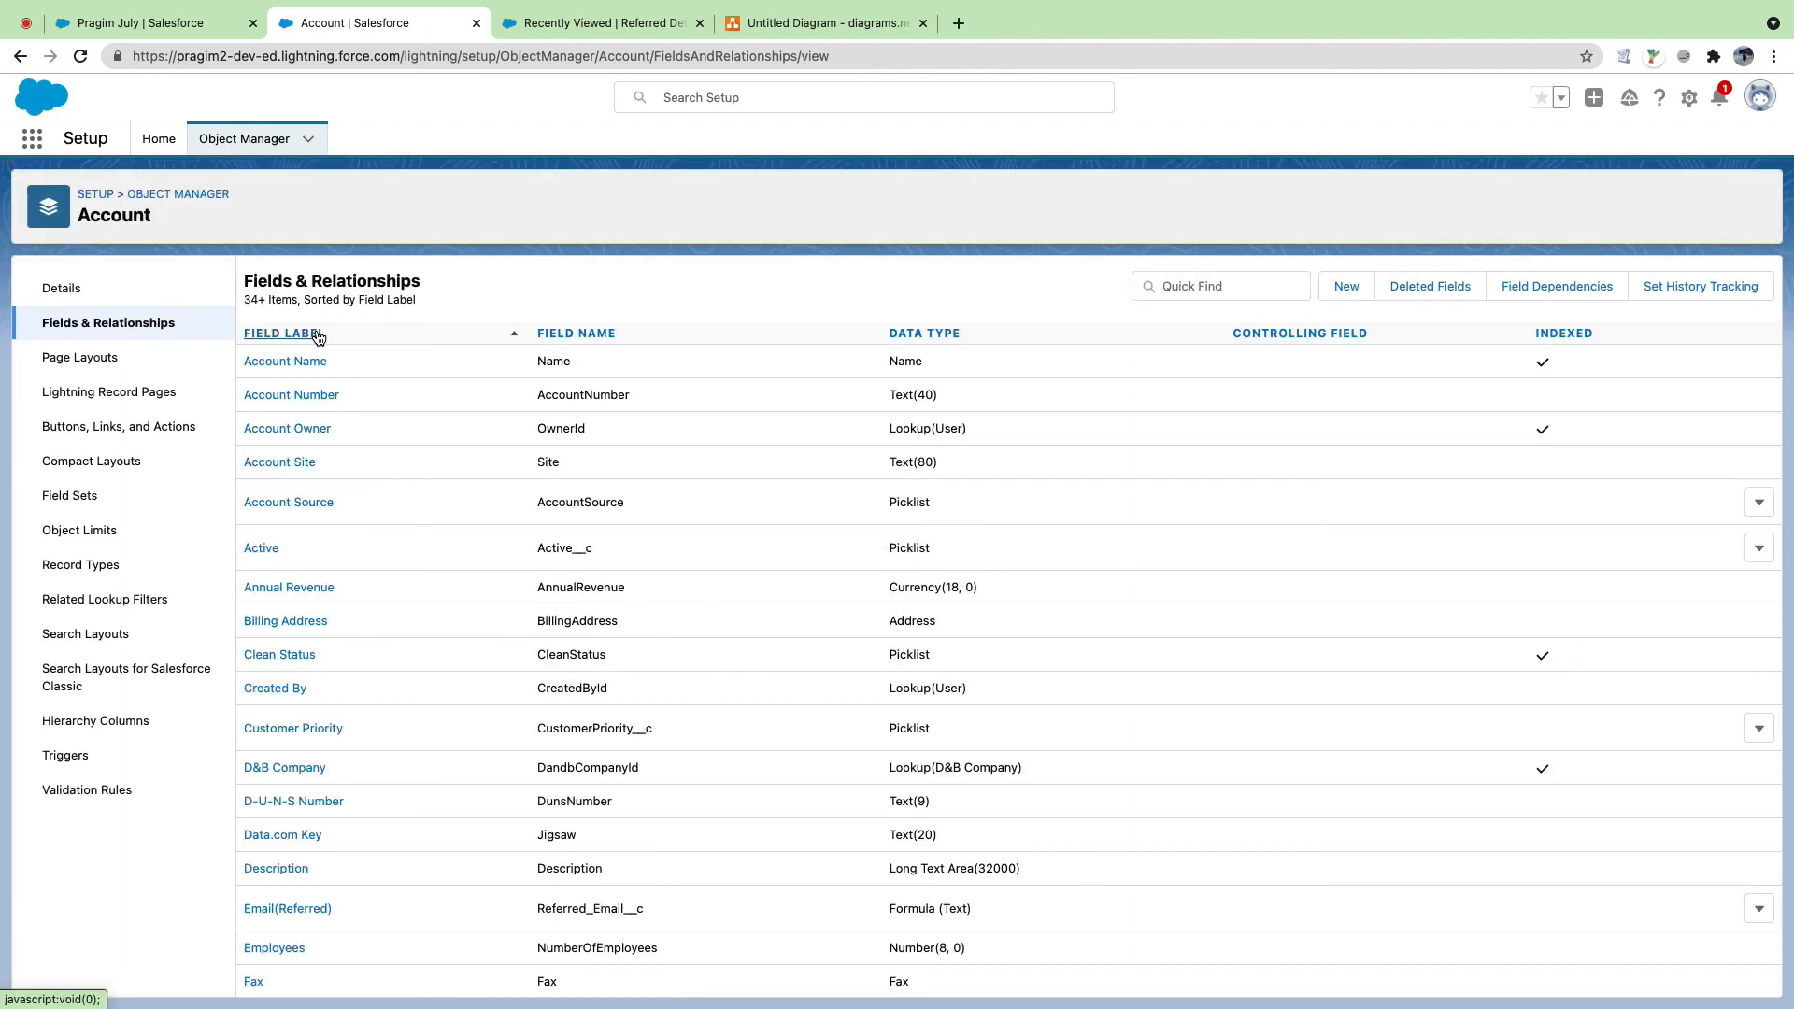
Step: Restart Phone(Referred) as a Text formula field named Referred_Phone and list the insertable fields
{"action": "left_click", "coordinate": [1347, 293]}
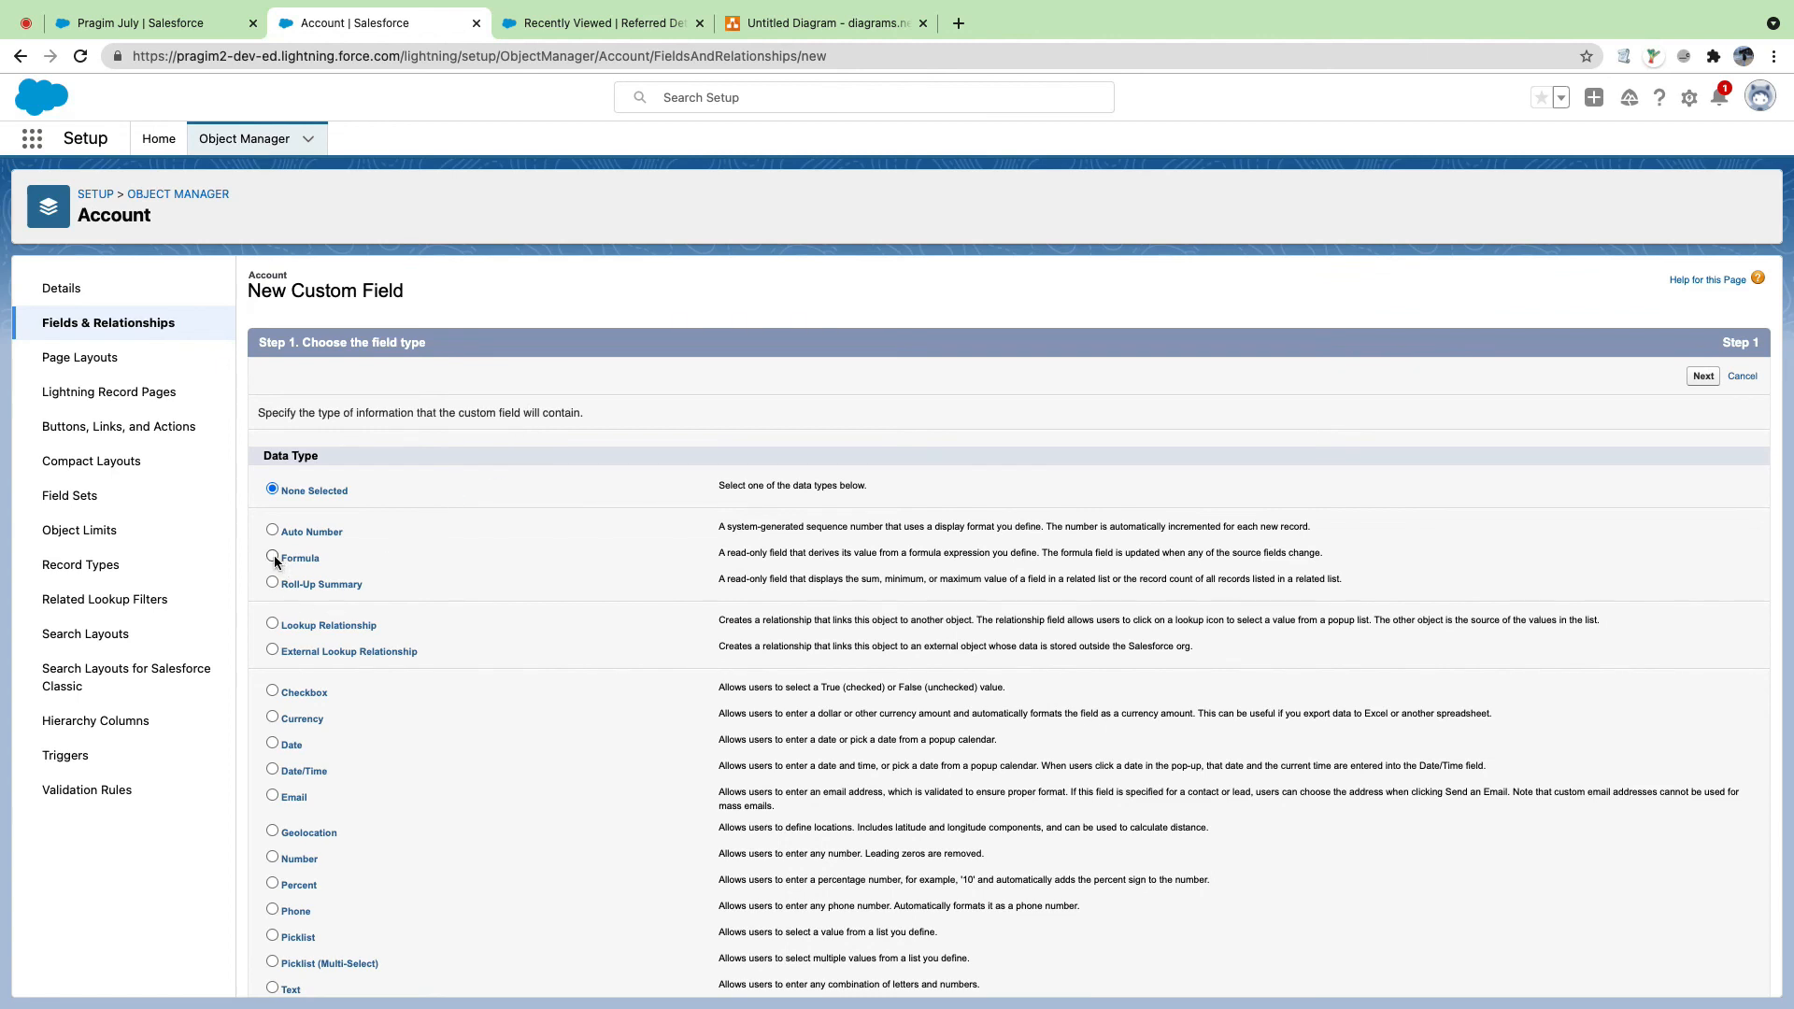
{"action": "left_click", "coordinate": [273, 557]}
{"action": "left_click", "coordinate": [1695, 379]}
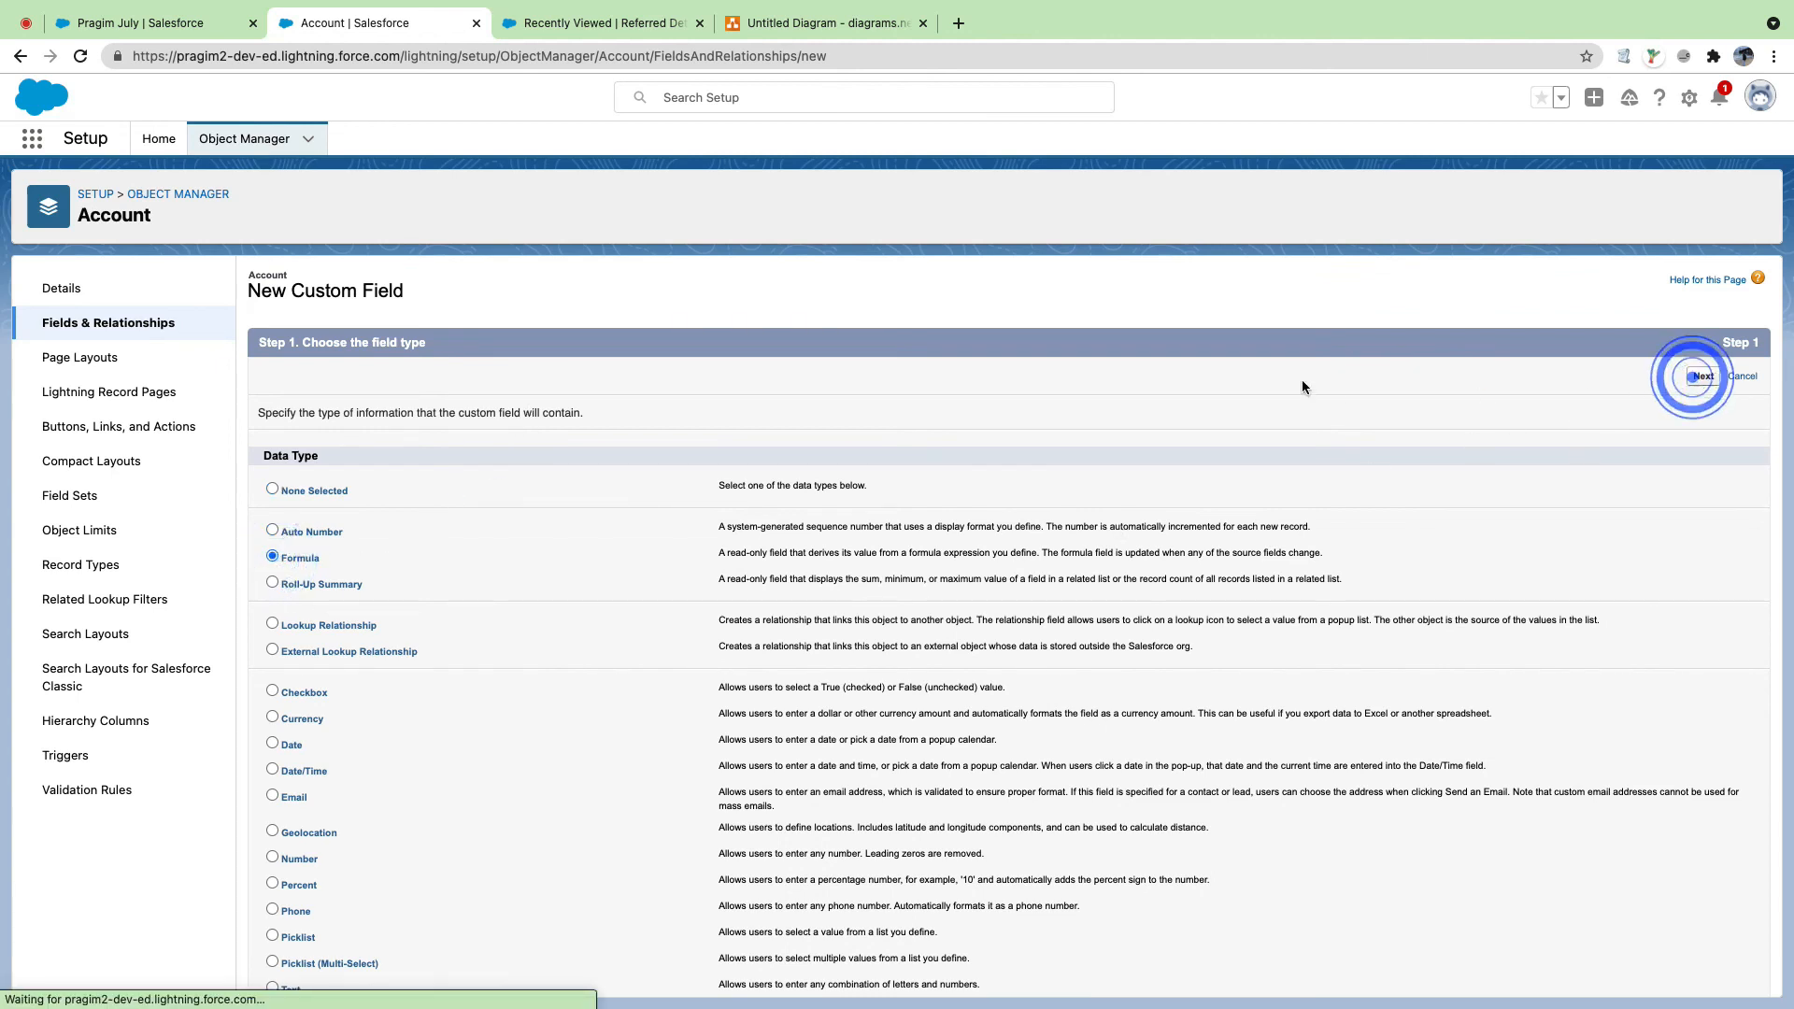
{"action": "left_click", "coordinate": [657, 416]}
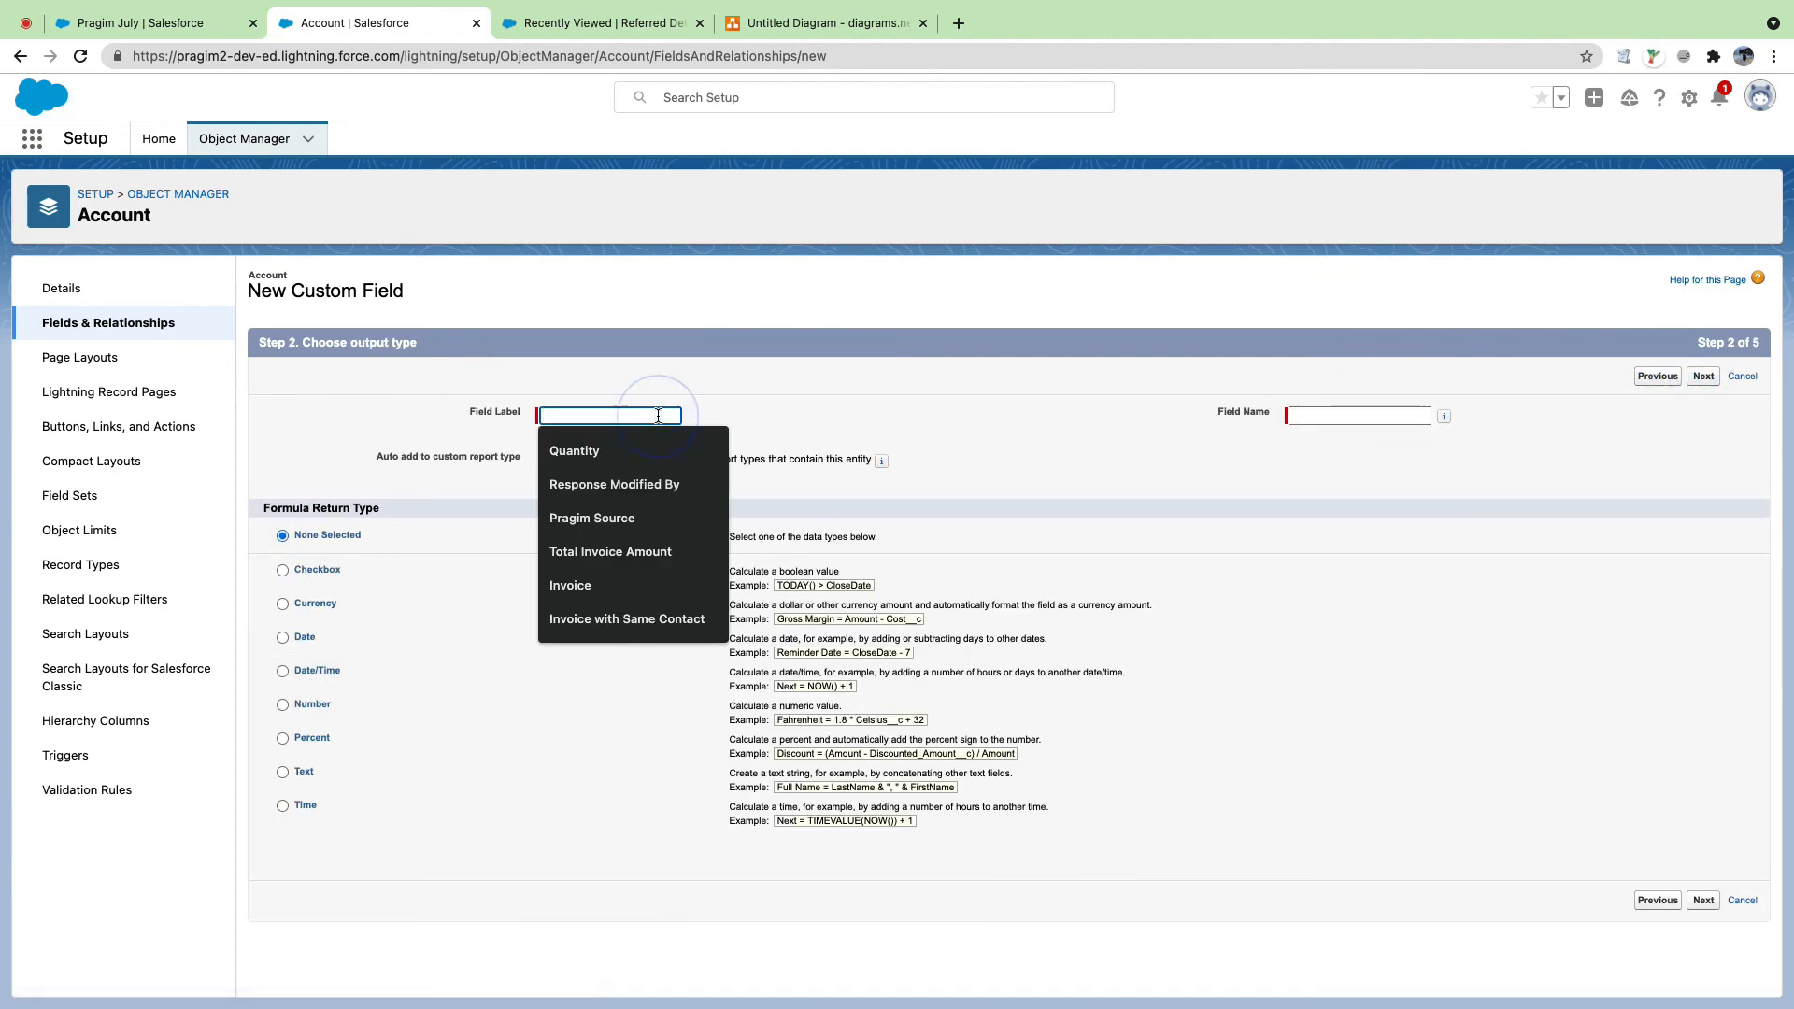
{"action": "type", "text": "Phone(Referre"}
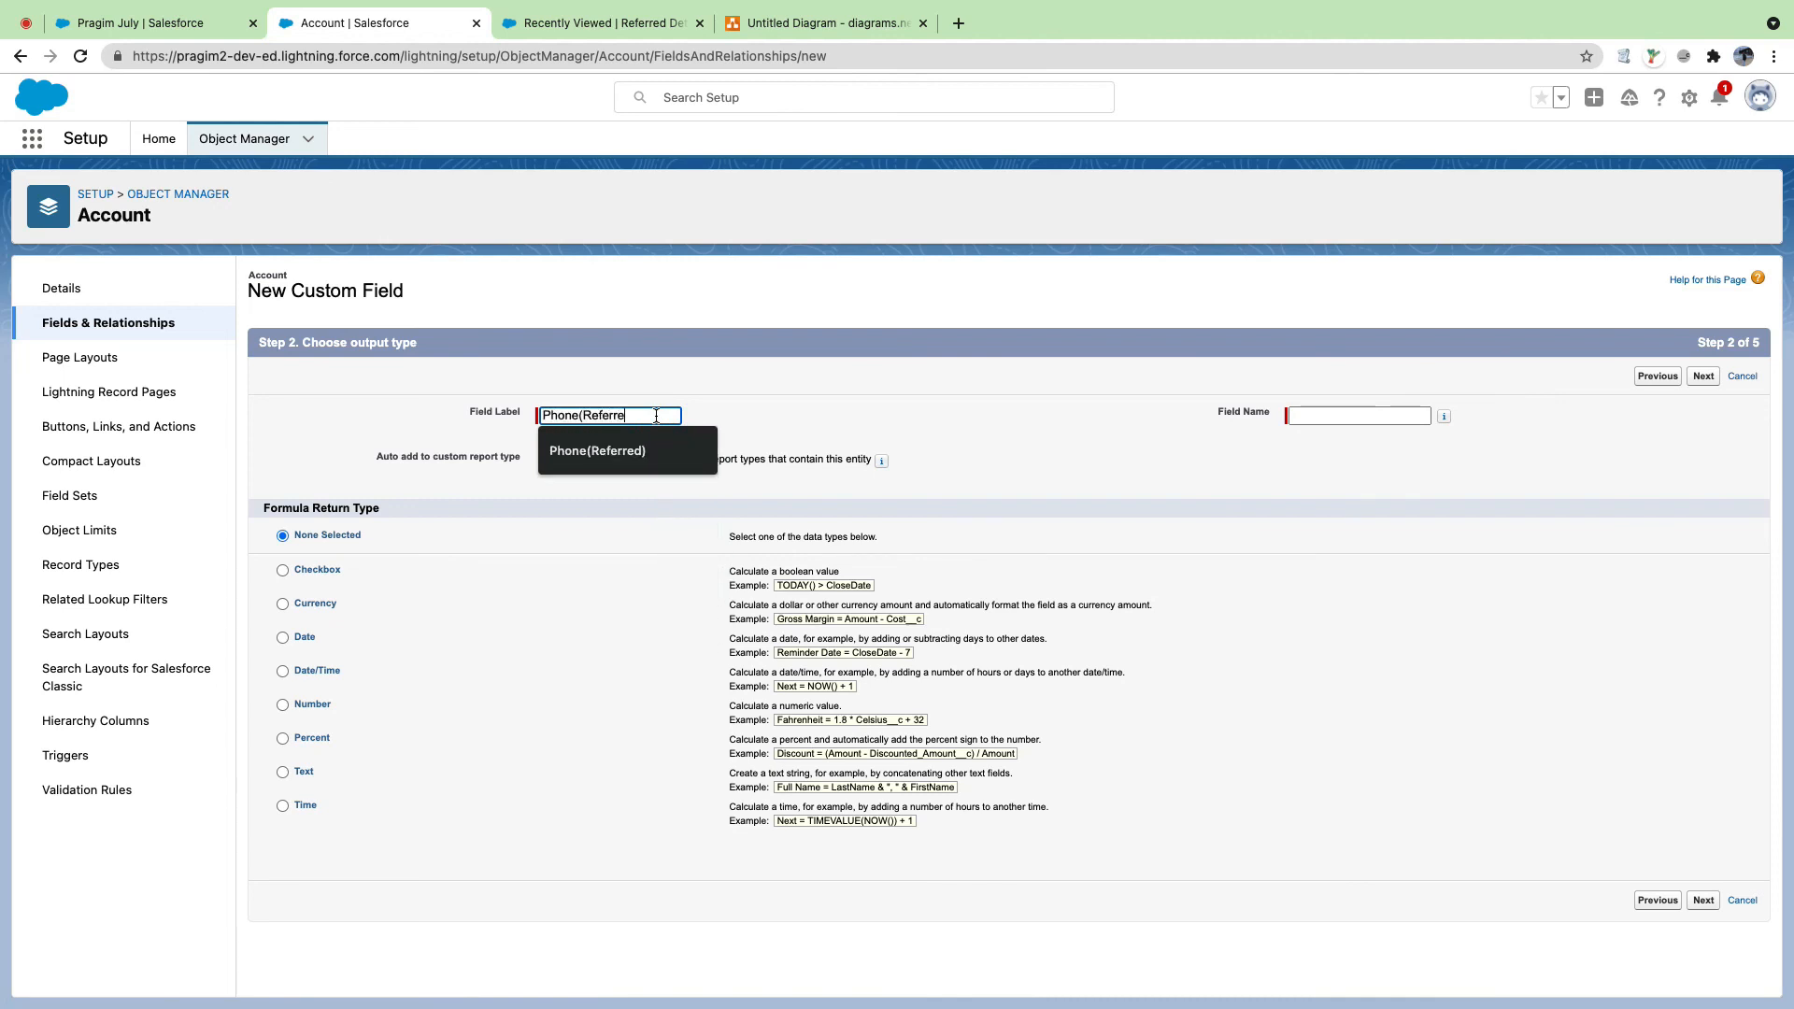
{"action": "type", "text": "d)"}
{"action": "key", "text": "Tab"}
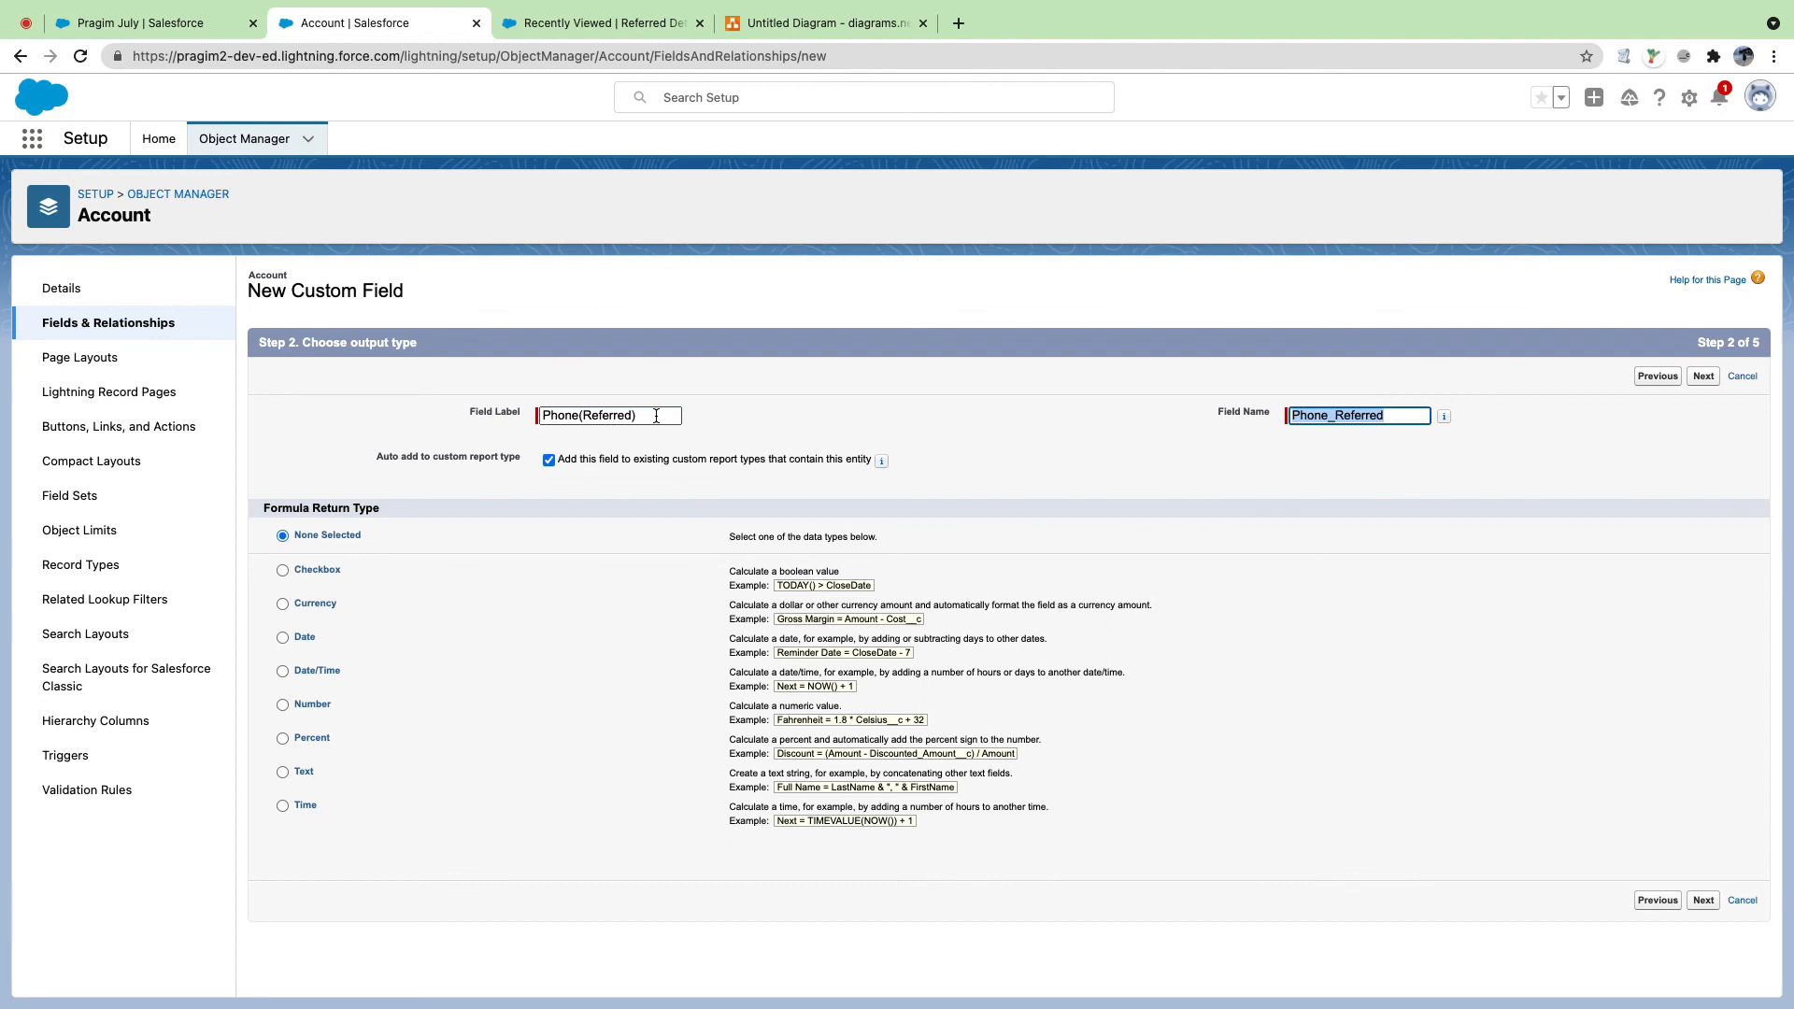
{"action": "type", "text": "Referred_"}
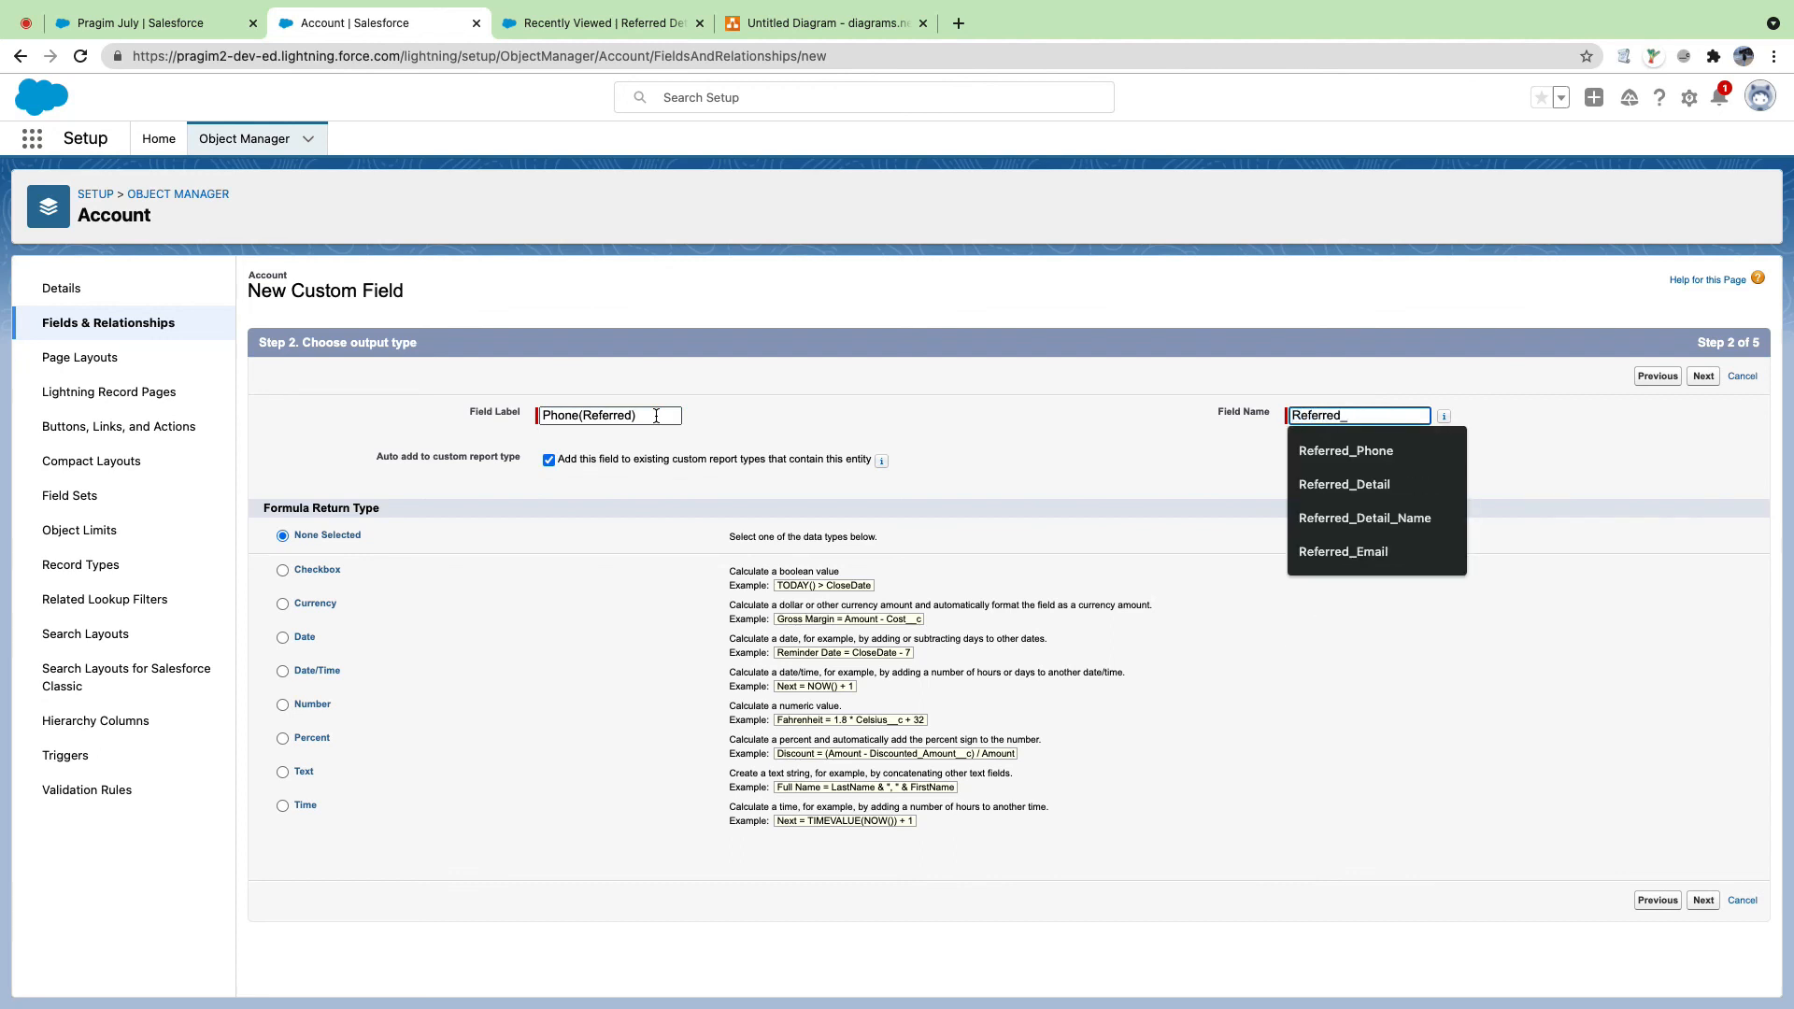
{"action": "type", "text": "Phone"}
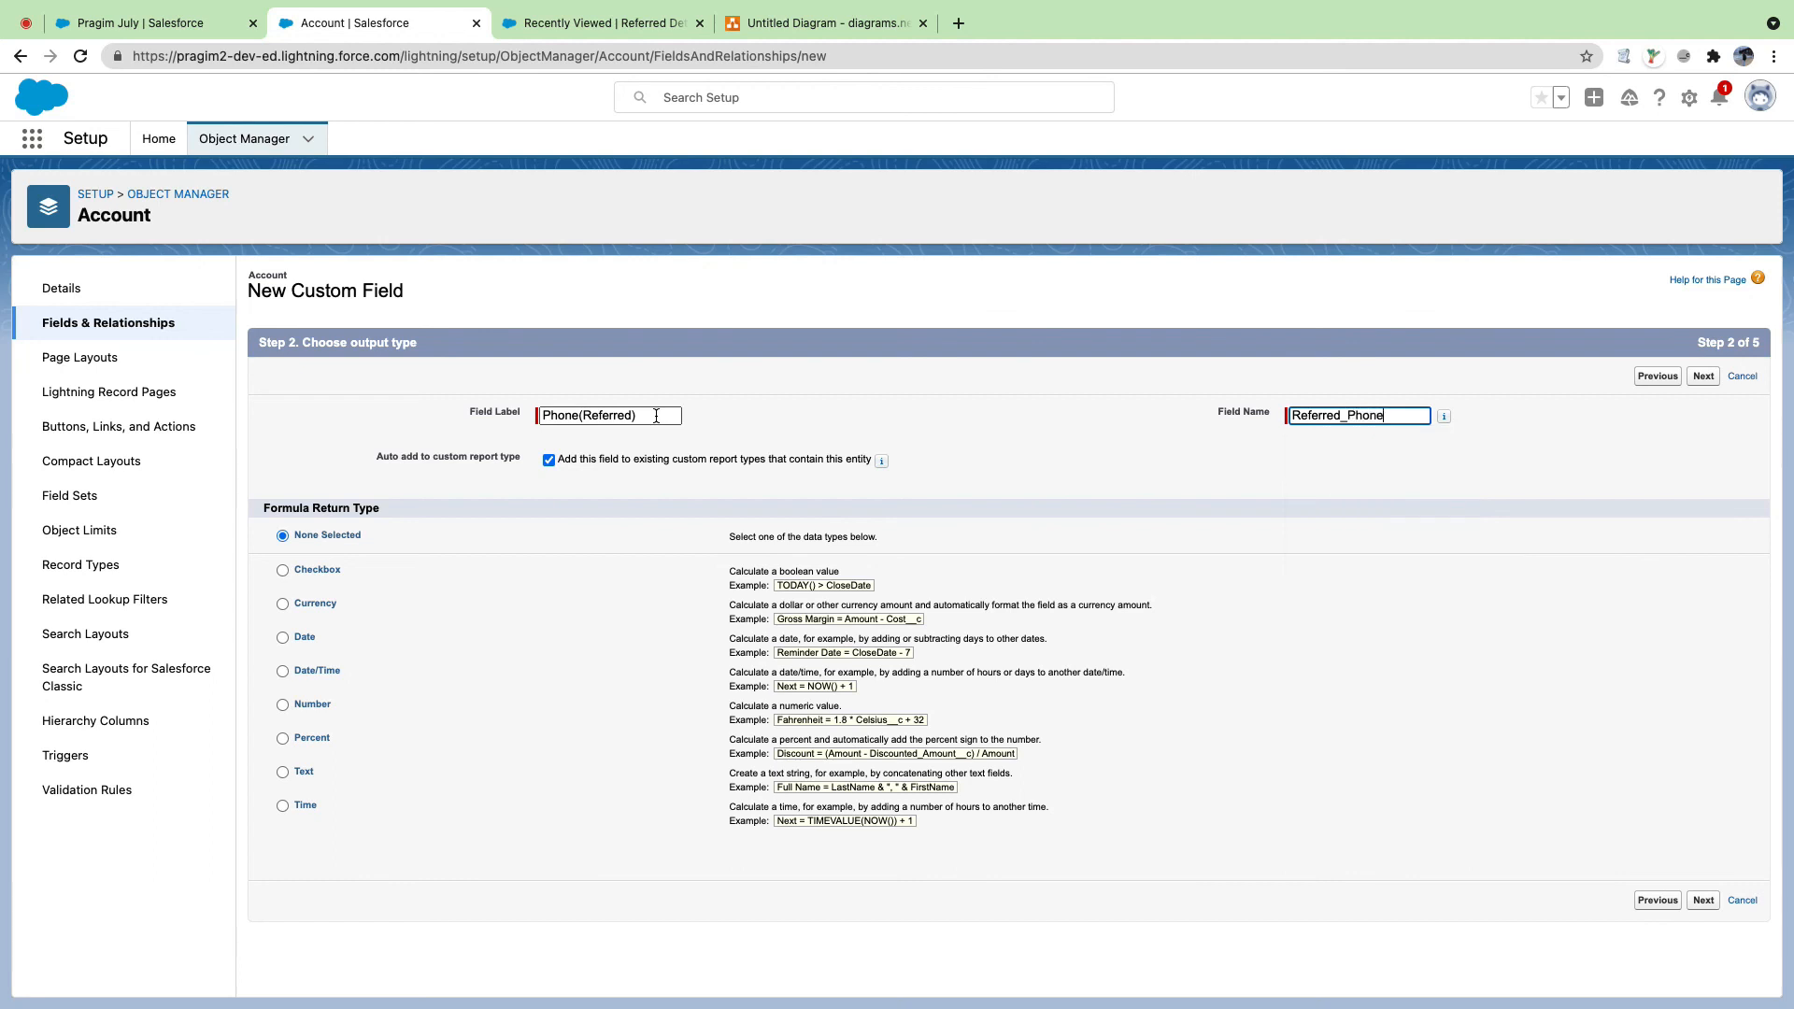
{"action": "left_click", "coordinate": [275, 771]}
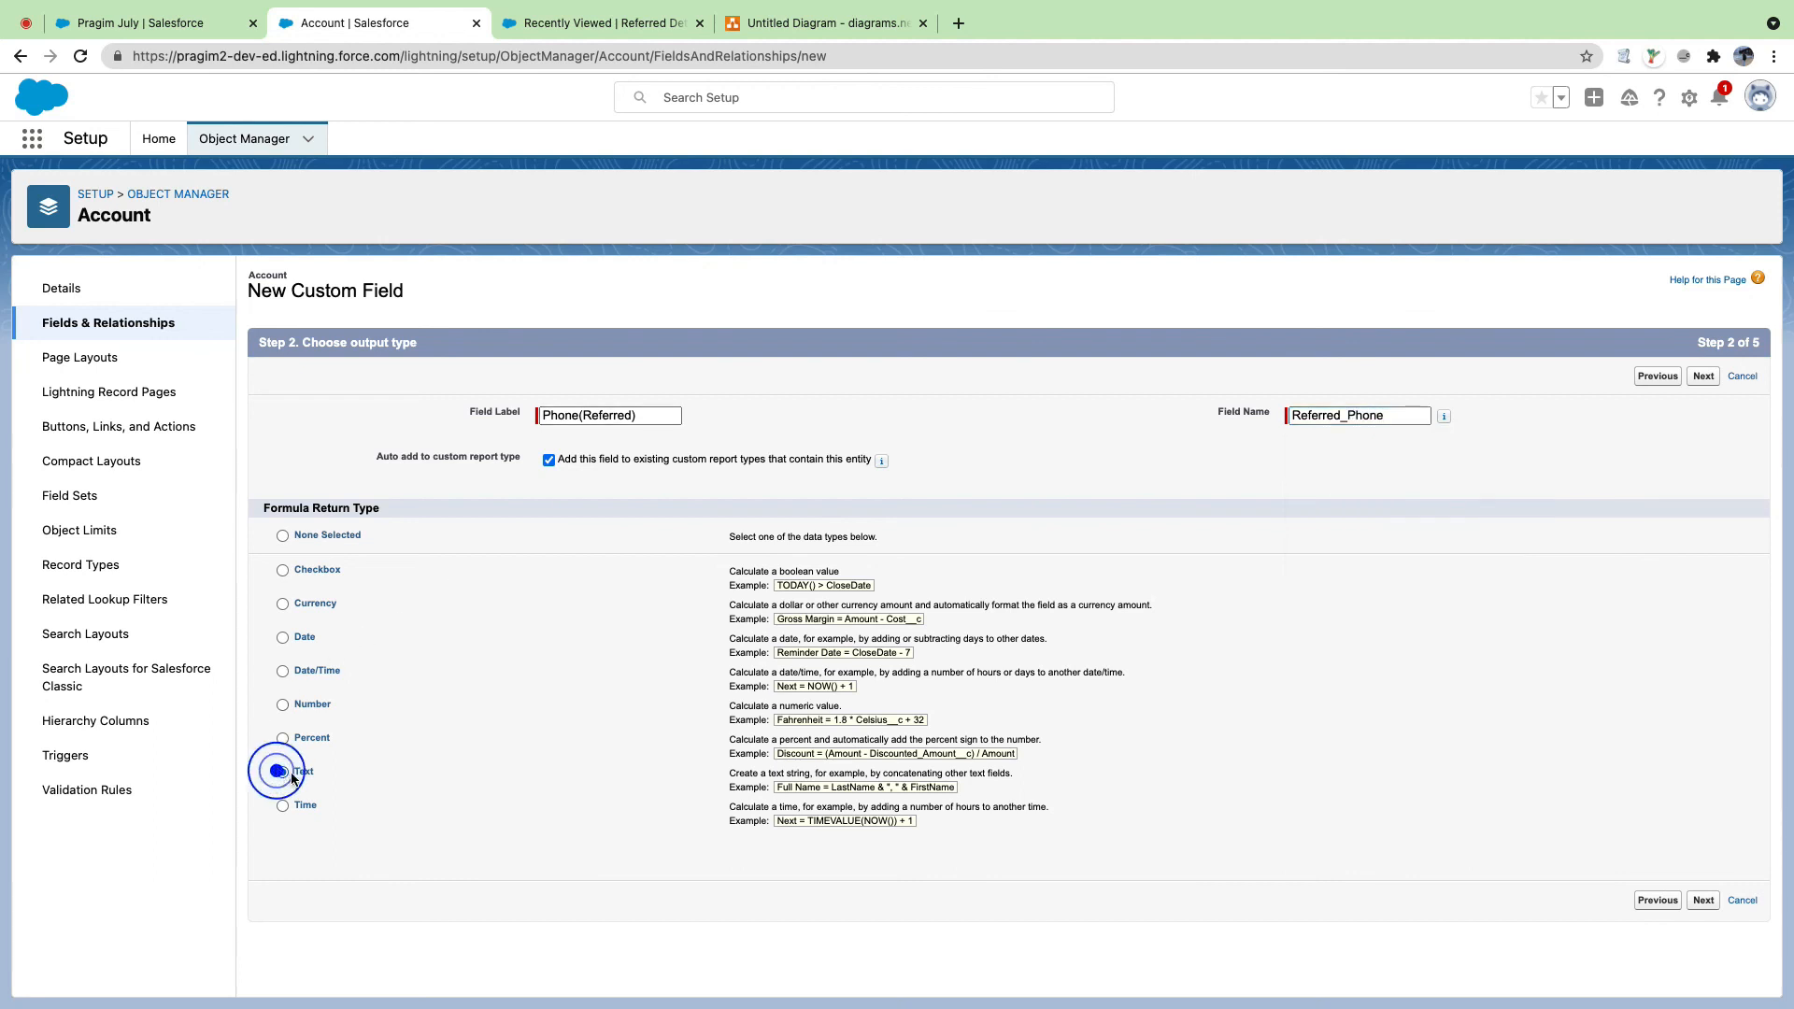
{"action": "left_click", "coordinate": [1702, 900]}
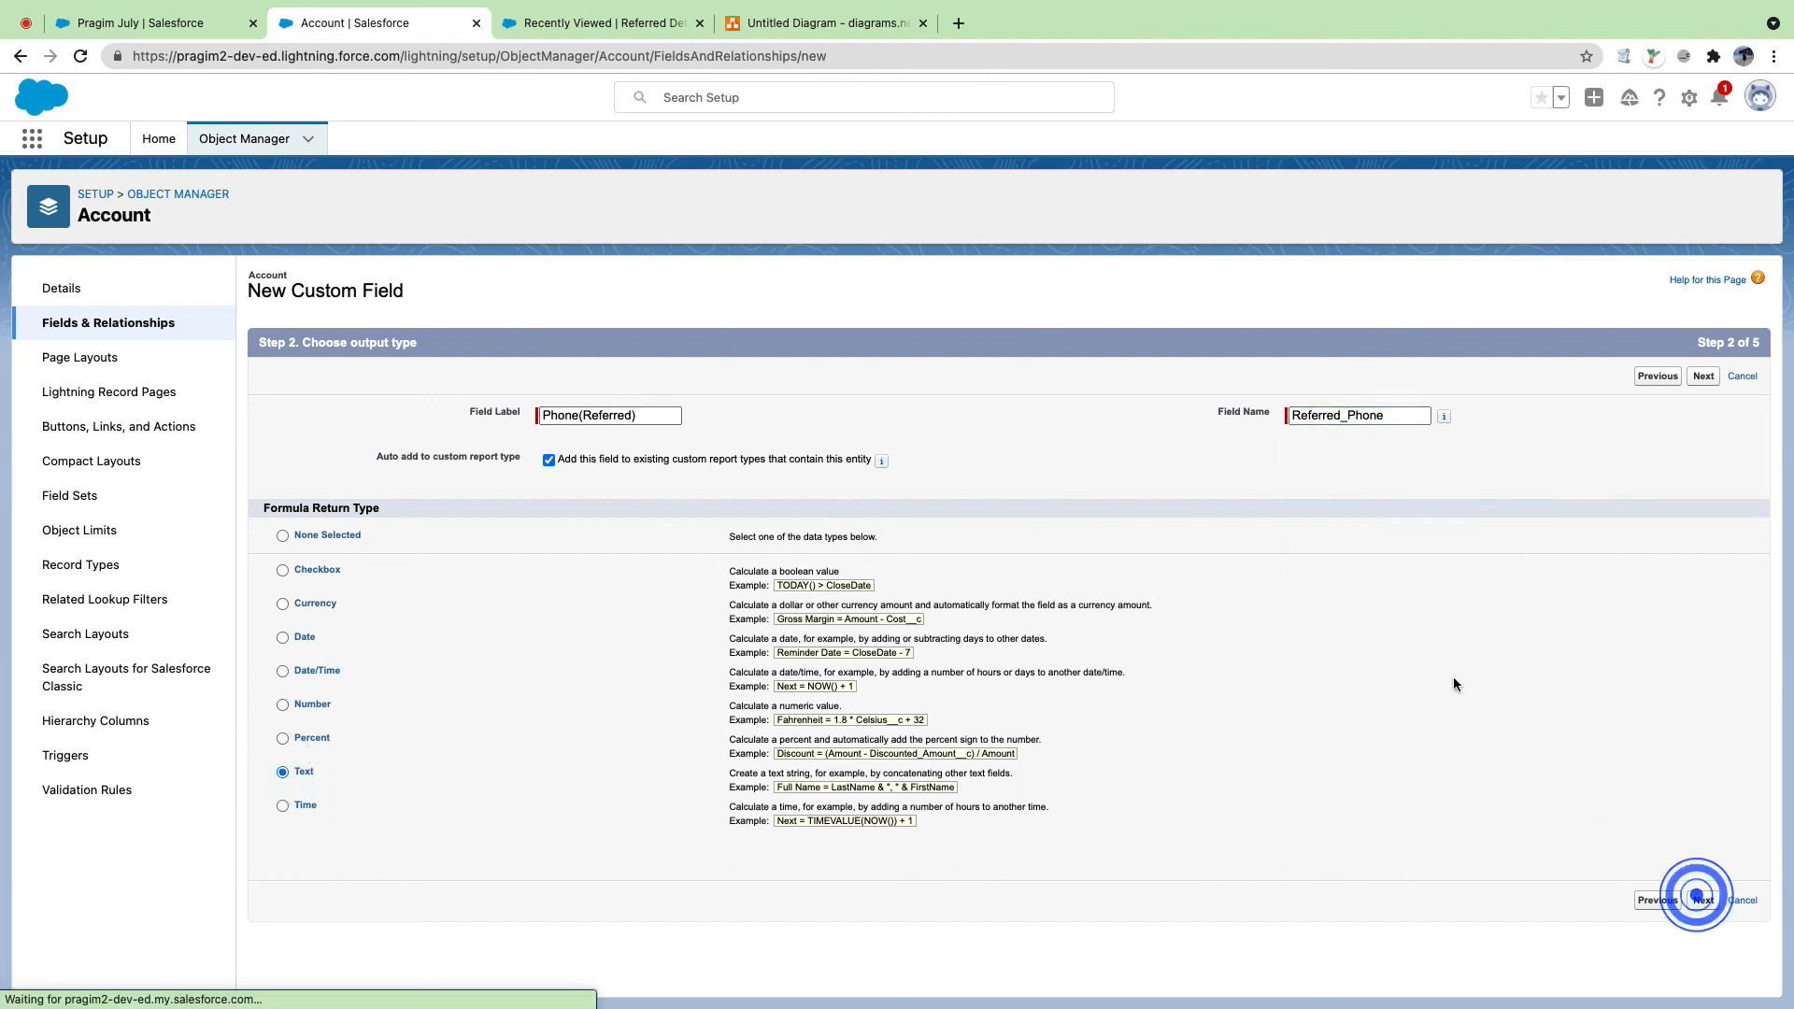
{"action": "left_click", "coordinate": [298, 518]}
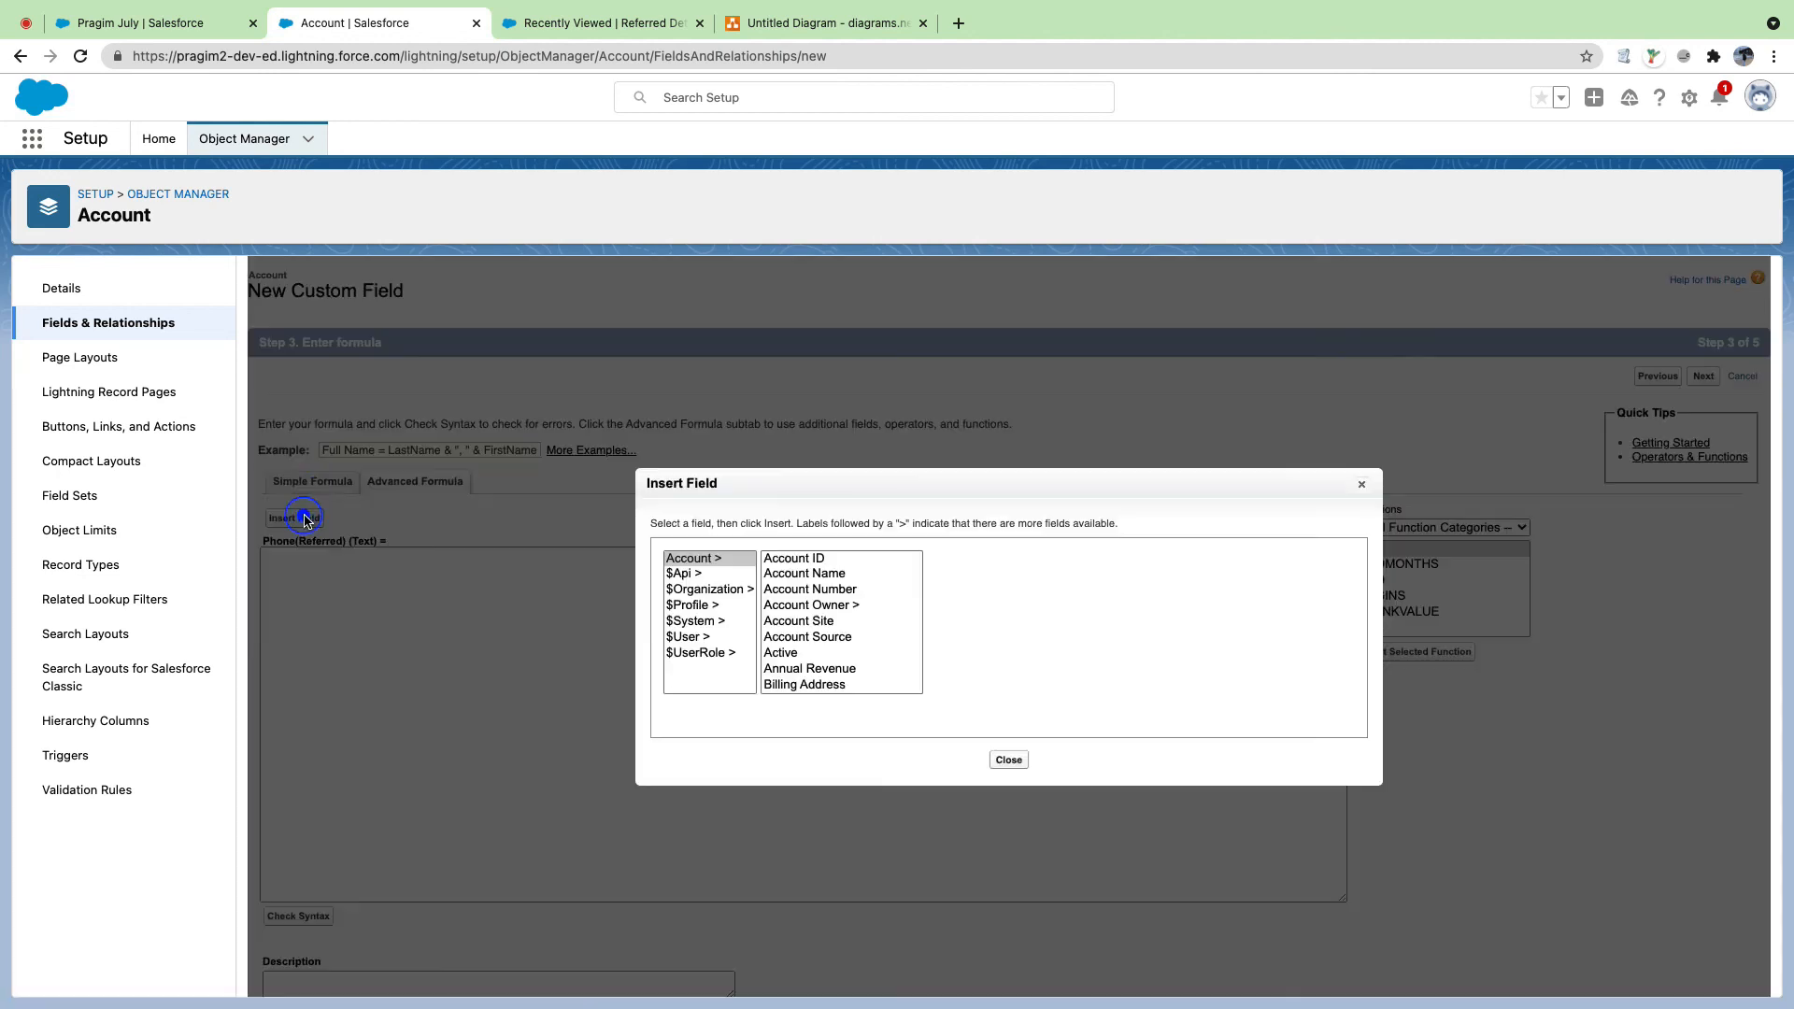
Step: Insert Referred_Detail_Name__r.Phone__c, check the syntax, and treat blank fields as blanks
{"action": "scroll", "coordinate": [822, 599], "scroll_direction": "down", "scroll_amount": 5}
{"action": "scroll", "coordinate": [822, 599], "scroll_direction": "down", "scroll_amount": 8}
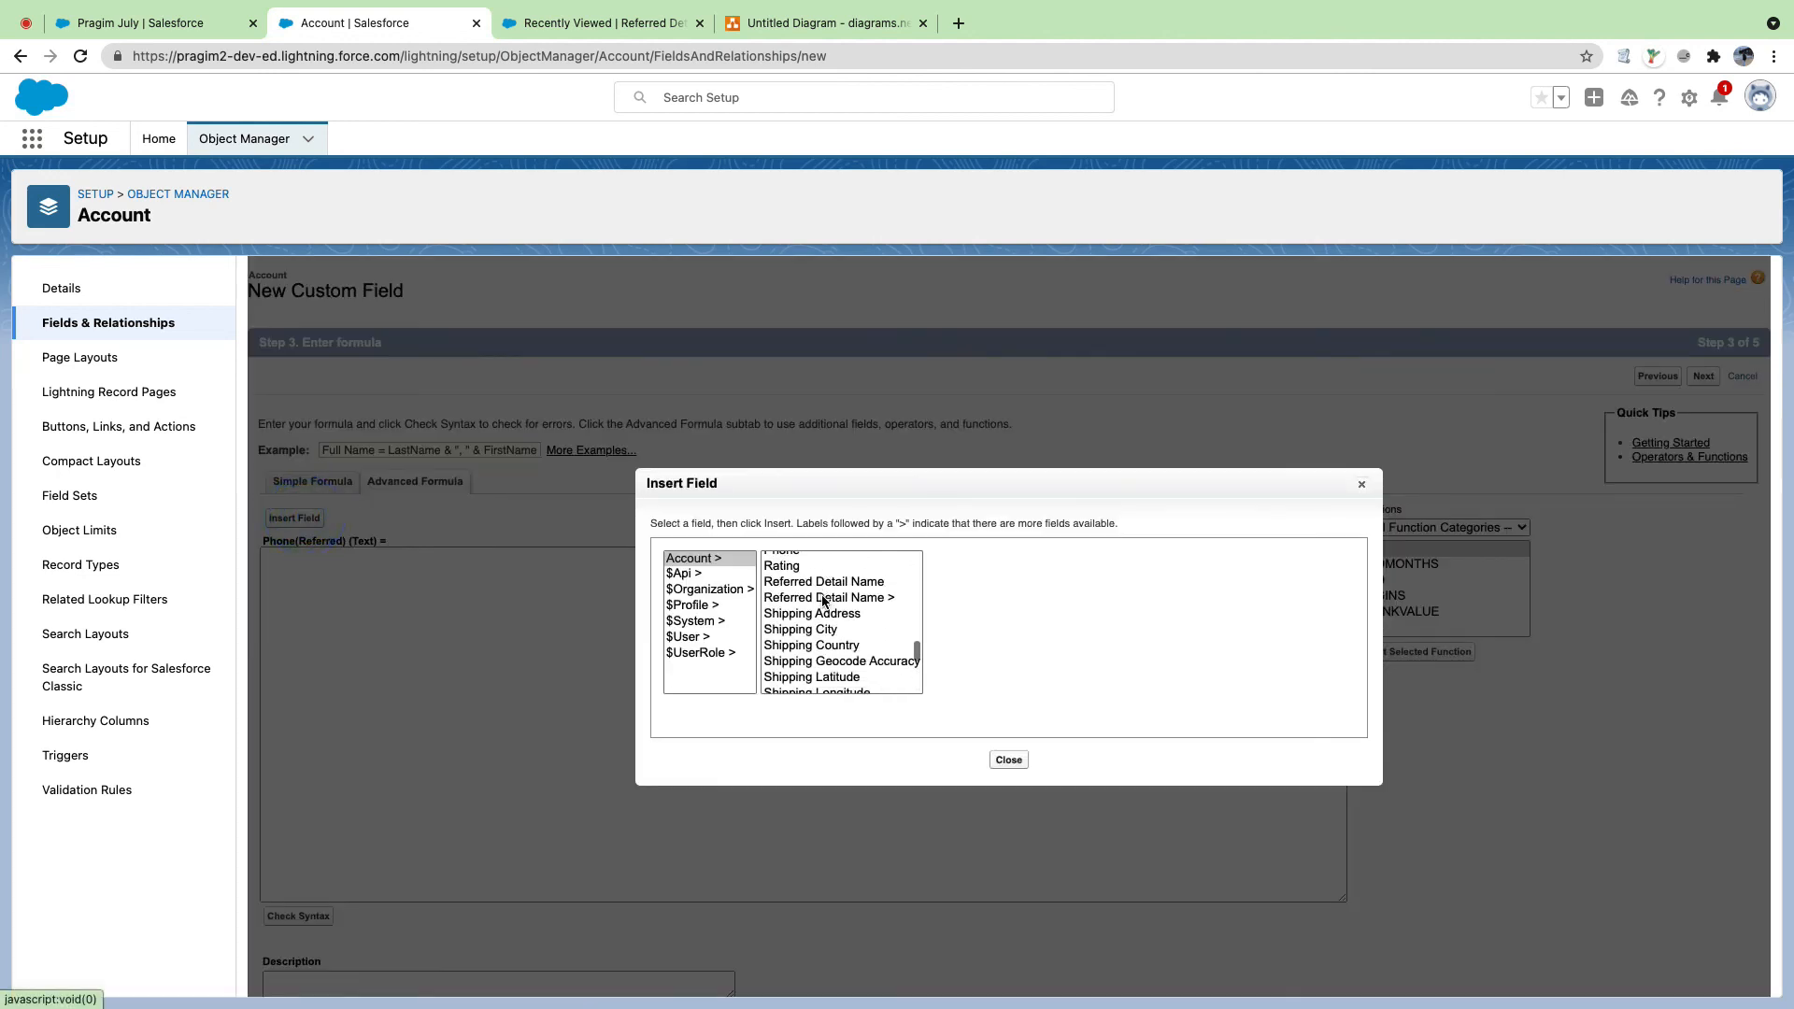
{"action": "left_click", "coordinate": [828, 594]}
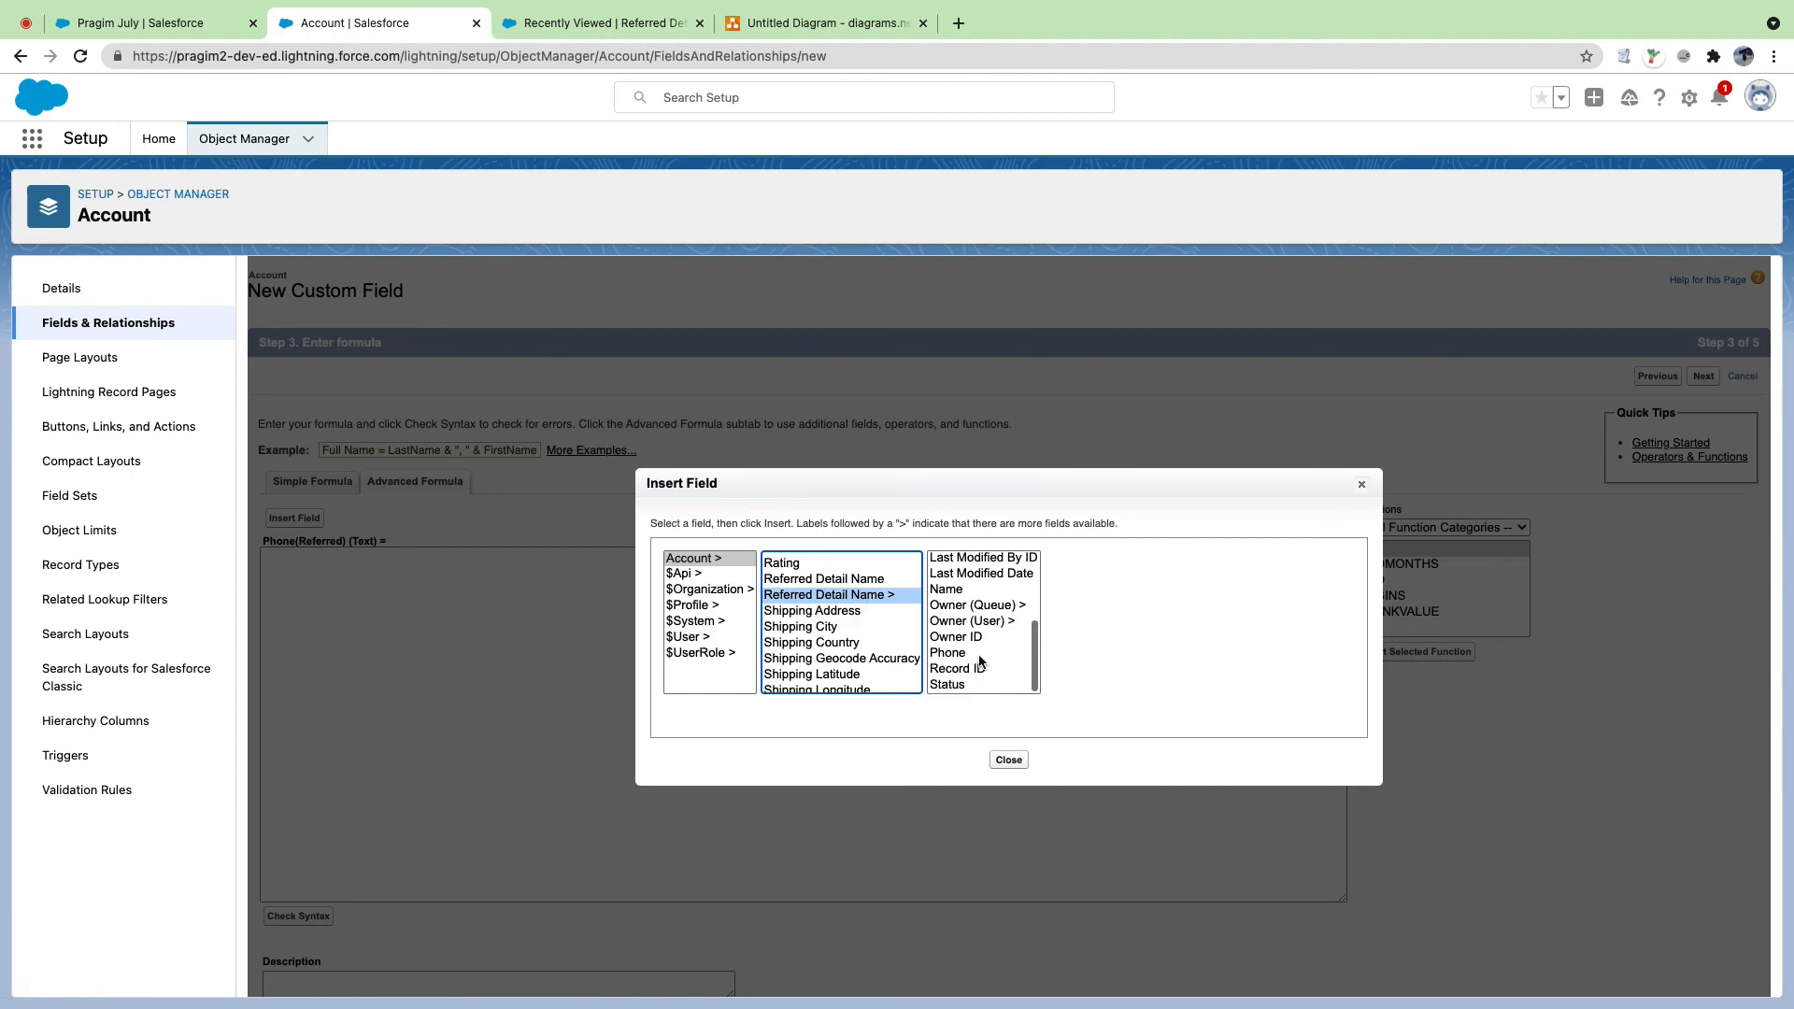
{"action": "left_click", "coordinate": [962, 660]}
{"action": "left_click", "coordinate": [1170, 661]}
{"action": "scroll", "coordinate": [1170, 661], "scroll_direction": "down", "scroll_amount": 2}
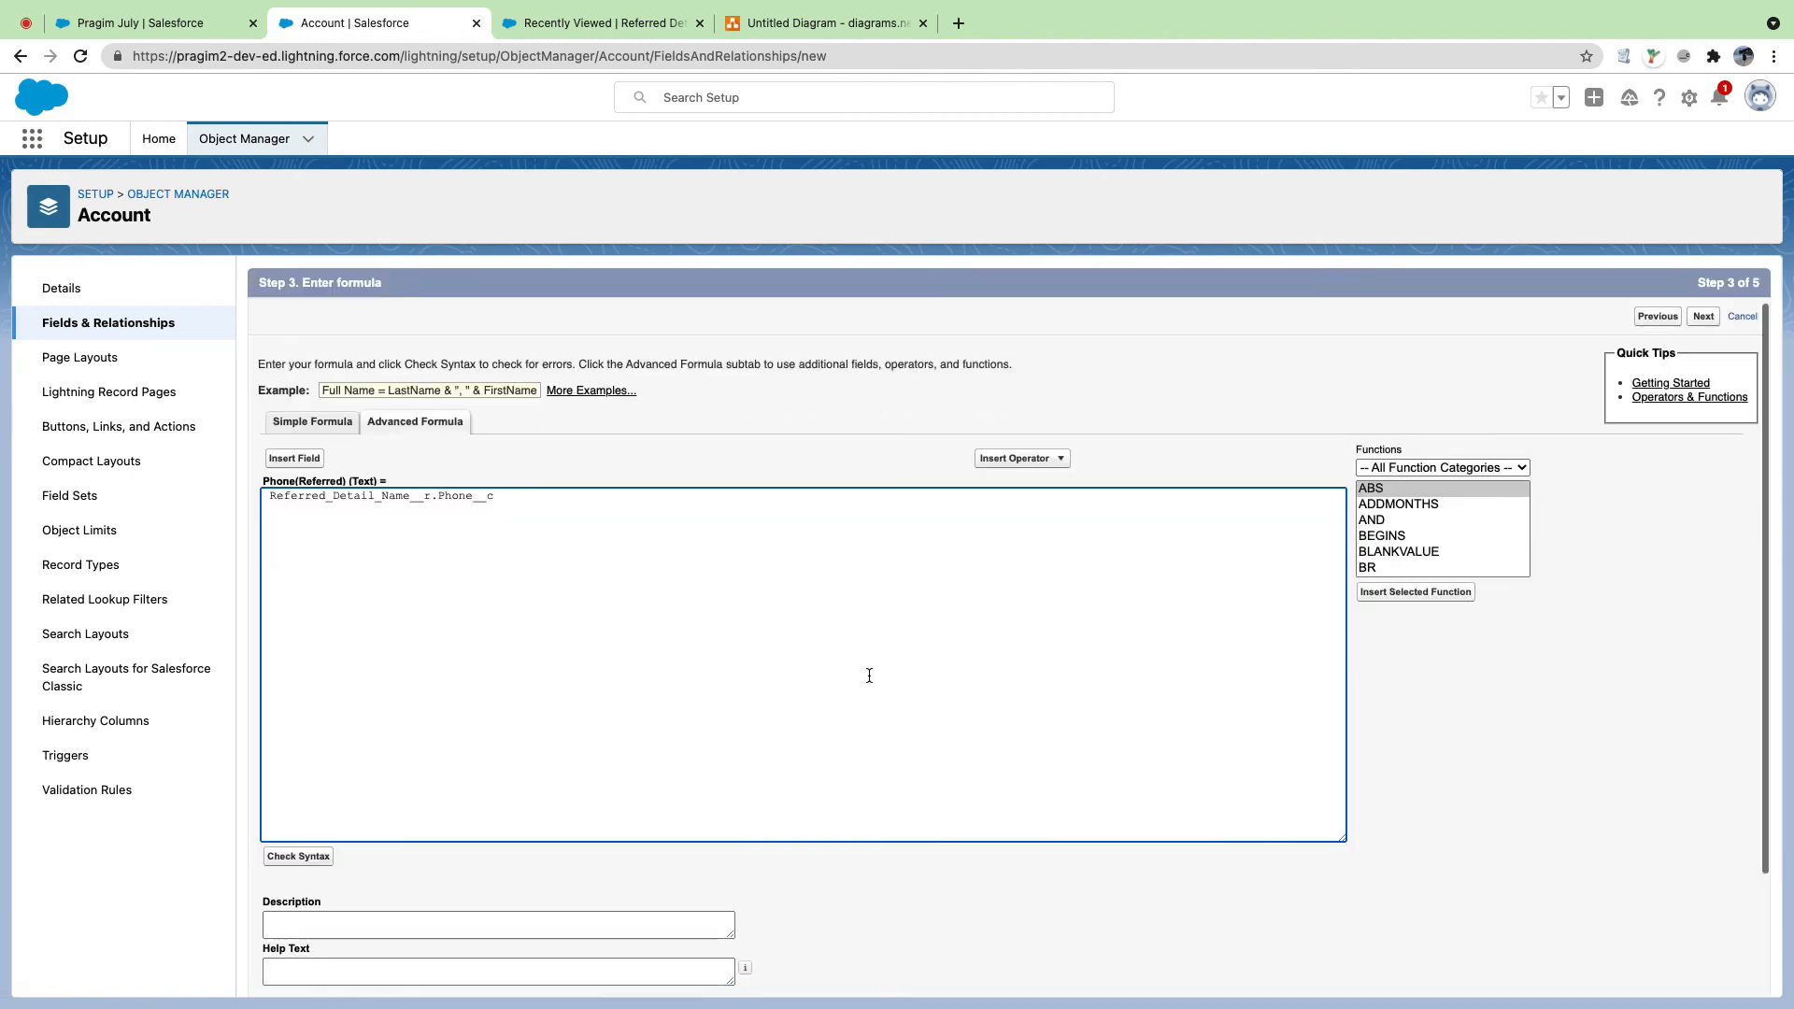
{"action": "left_click", "coordinate": [290, 738]}
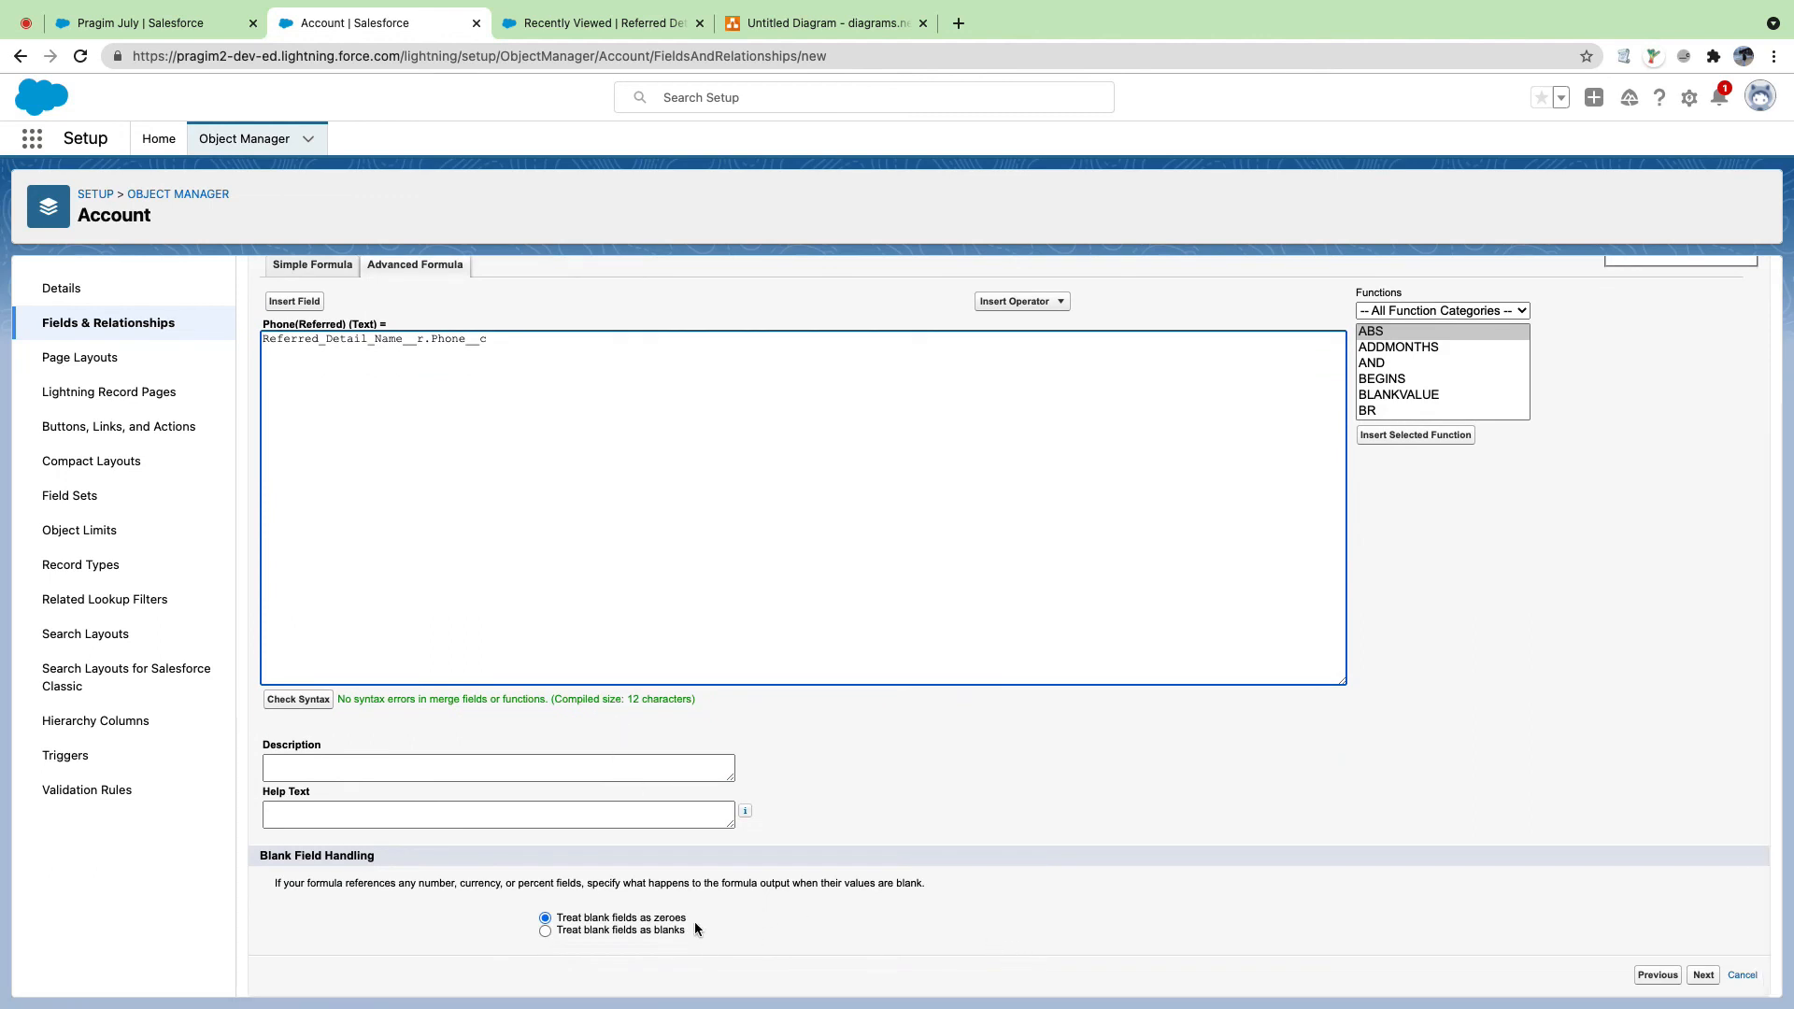
{"action": "left_click", "coordinate": [660, 932]}
Step: Save Phone(Referred) visible to every profile and kept off all page layouts
{"action": "left_click", "coordinate": [1704, 975]}
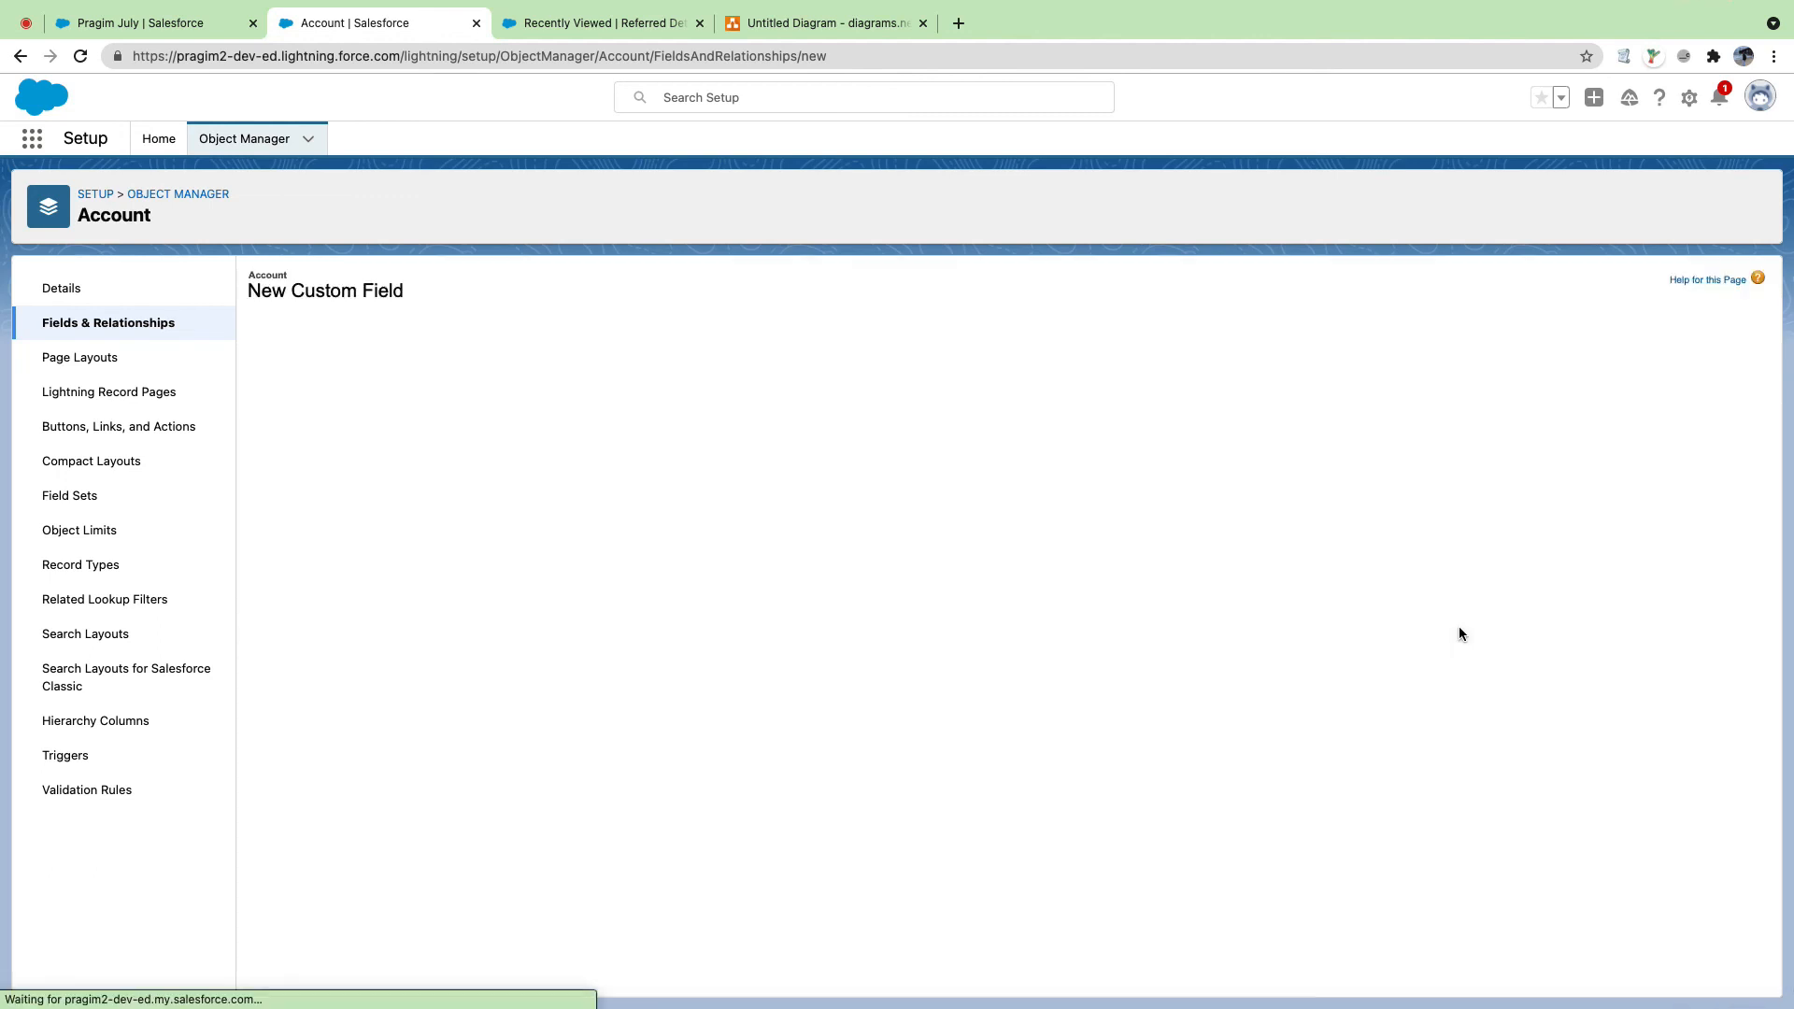
{"action": "left_click", "coordinate": [1324, 533]}
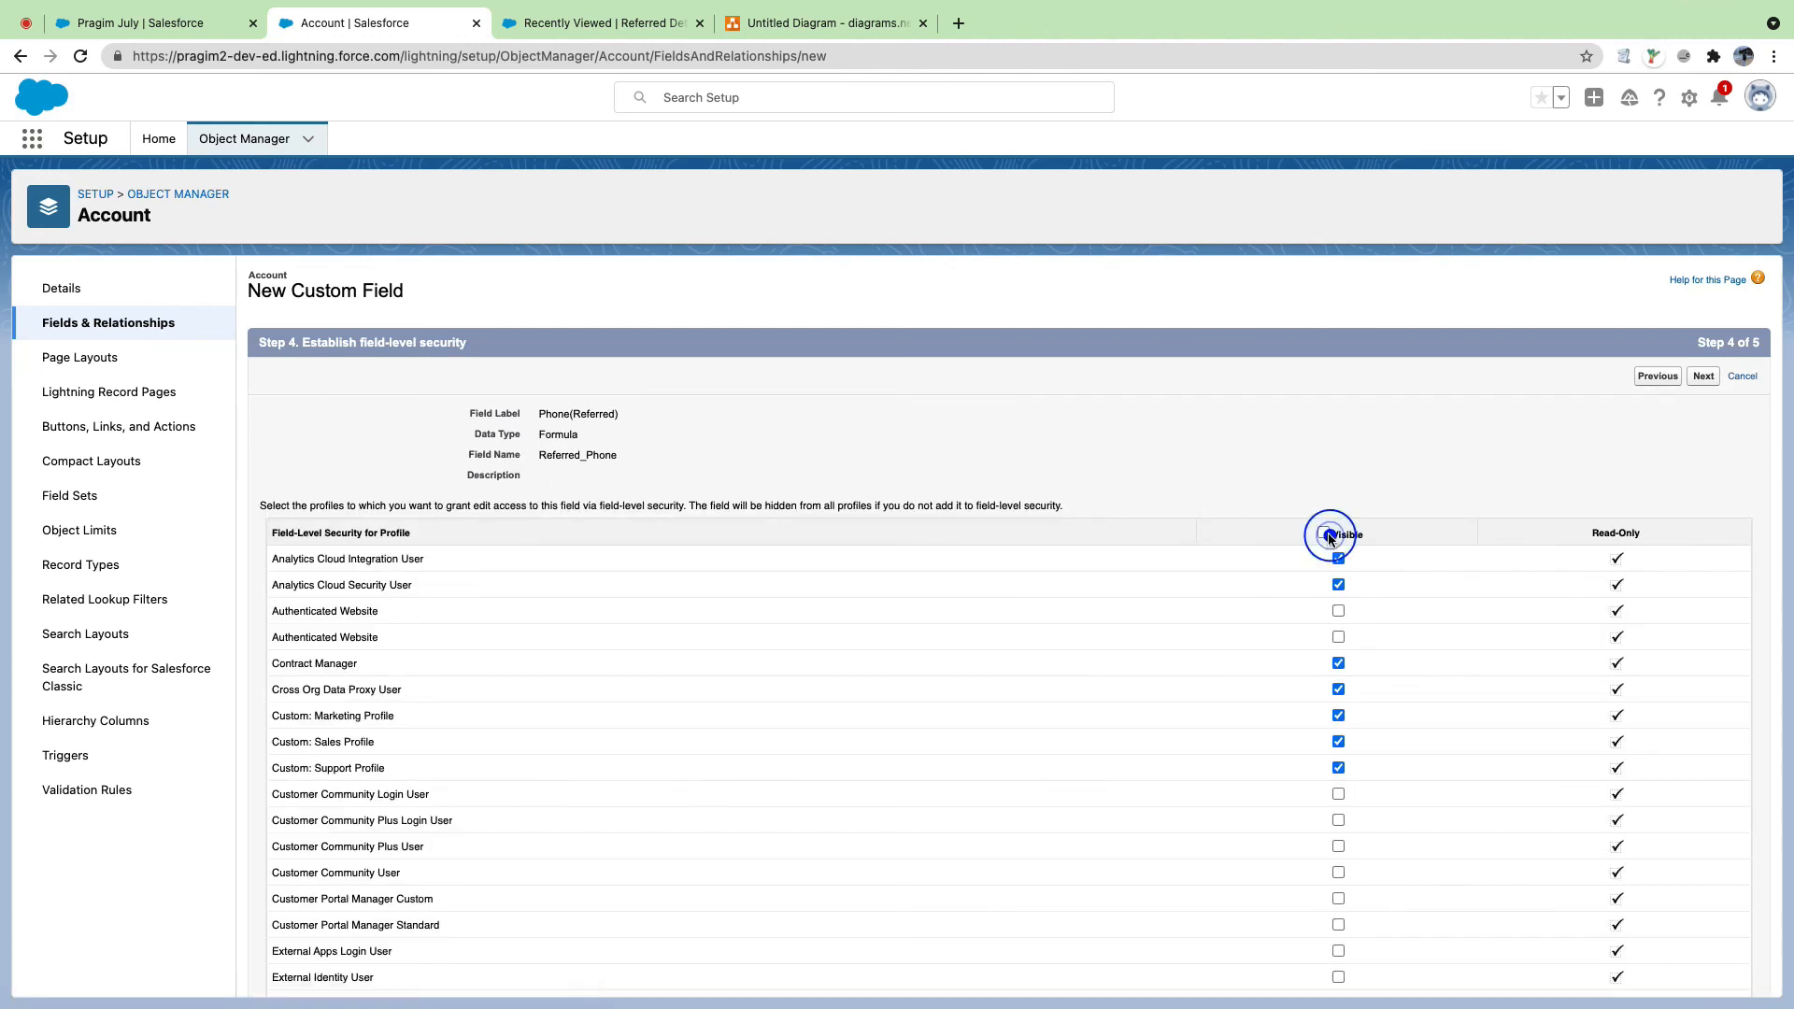
{"action": "left_click", "coordinate": [1704, 377]}
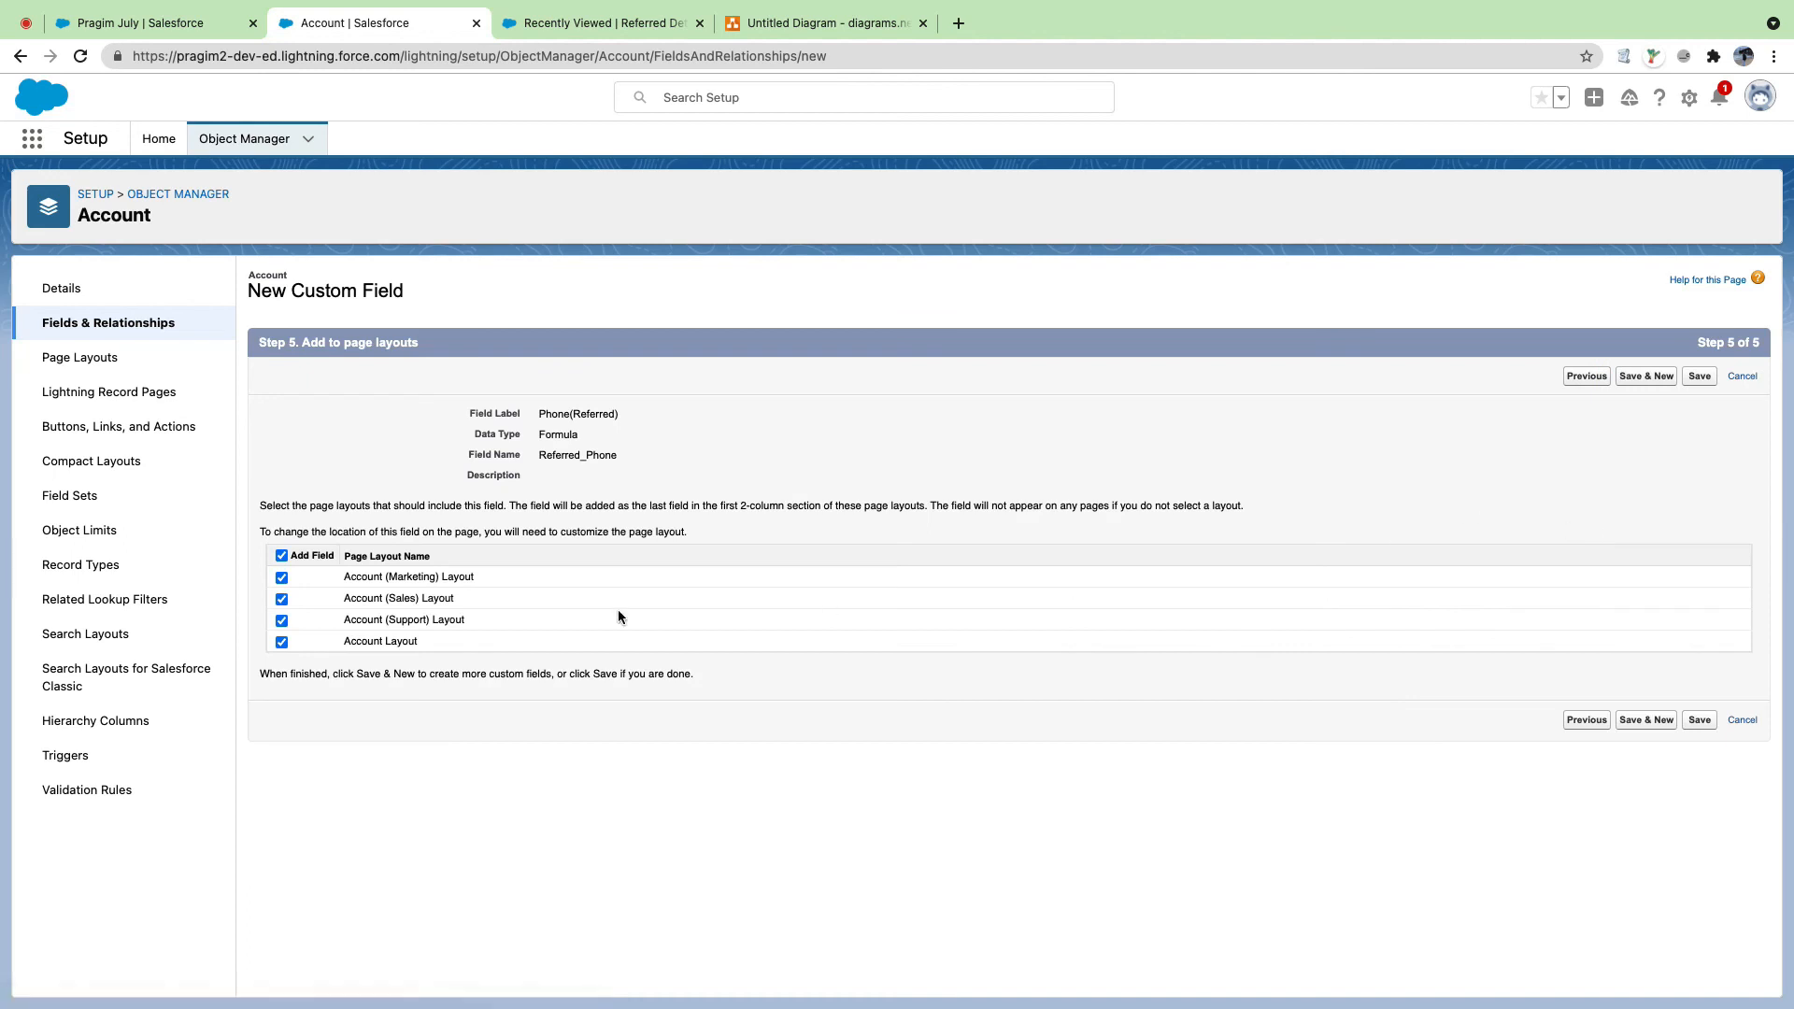
{"action": "left_click", "coordinate": [282, 555]}
{"action": "left_click", "coordinate": [1697, 720]}
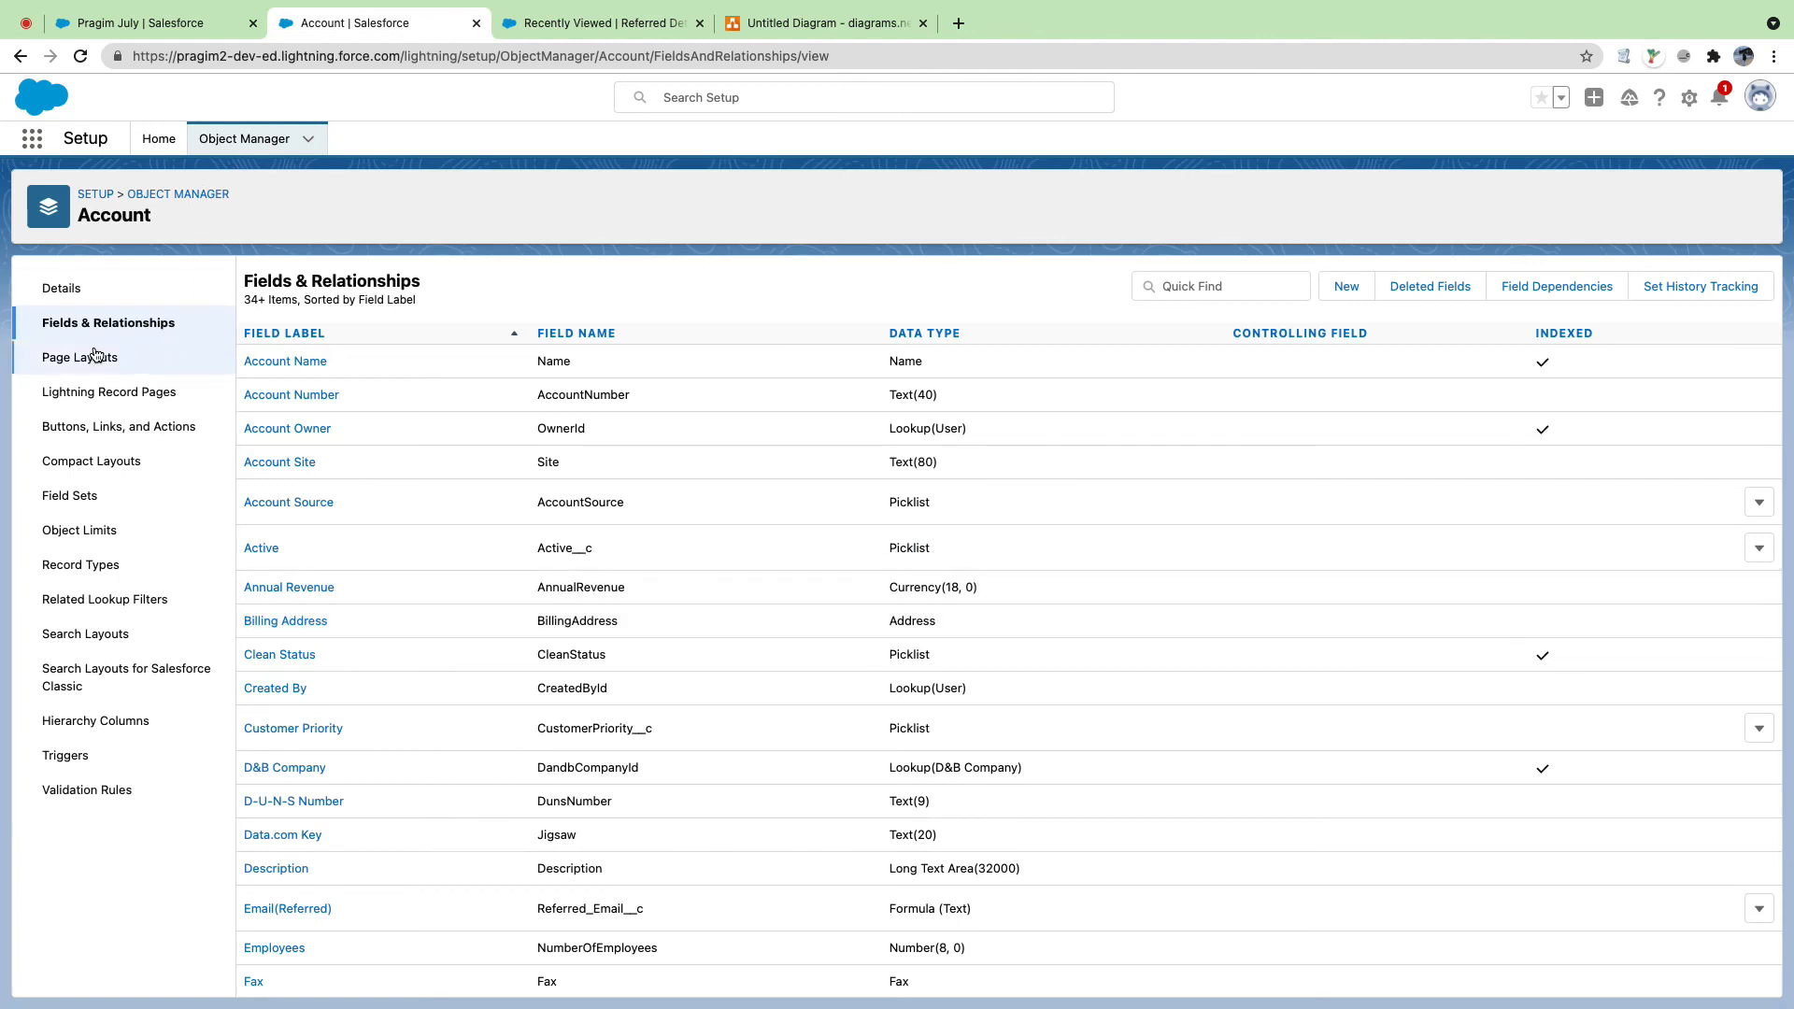
Step: In Account Layout, place Email(Referred), a blank space and Phone(Referred) in Referred Details, then save
{"action": "left_click", "coordinate": [94, 352]}
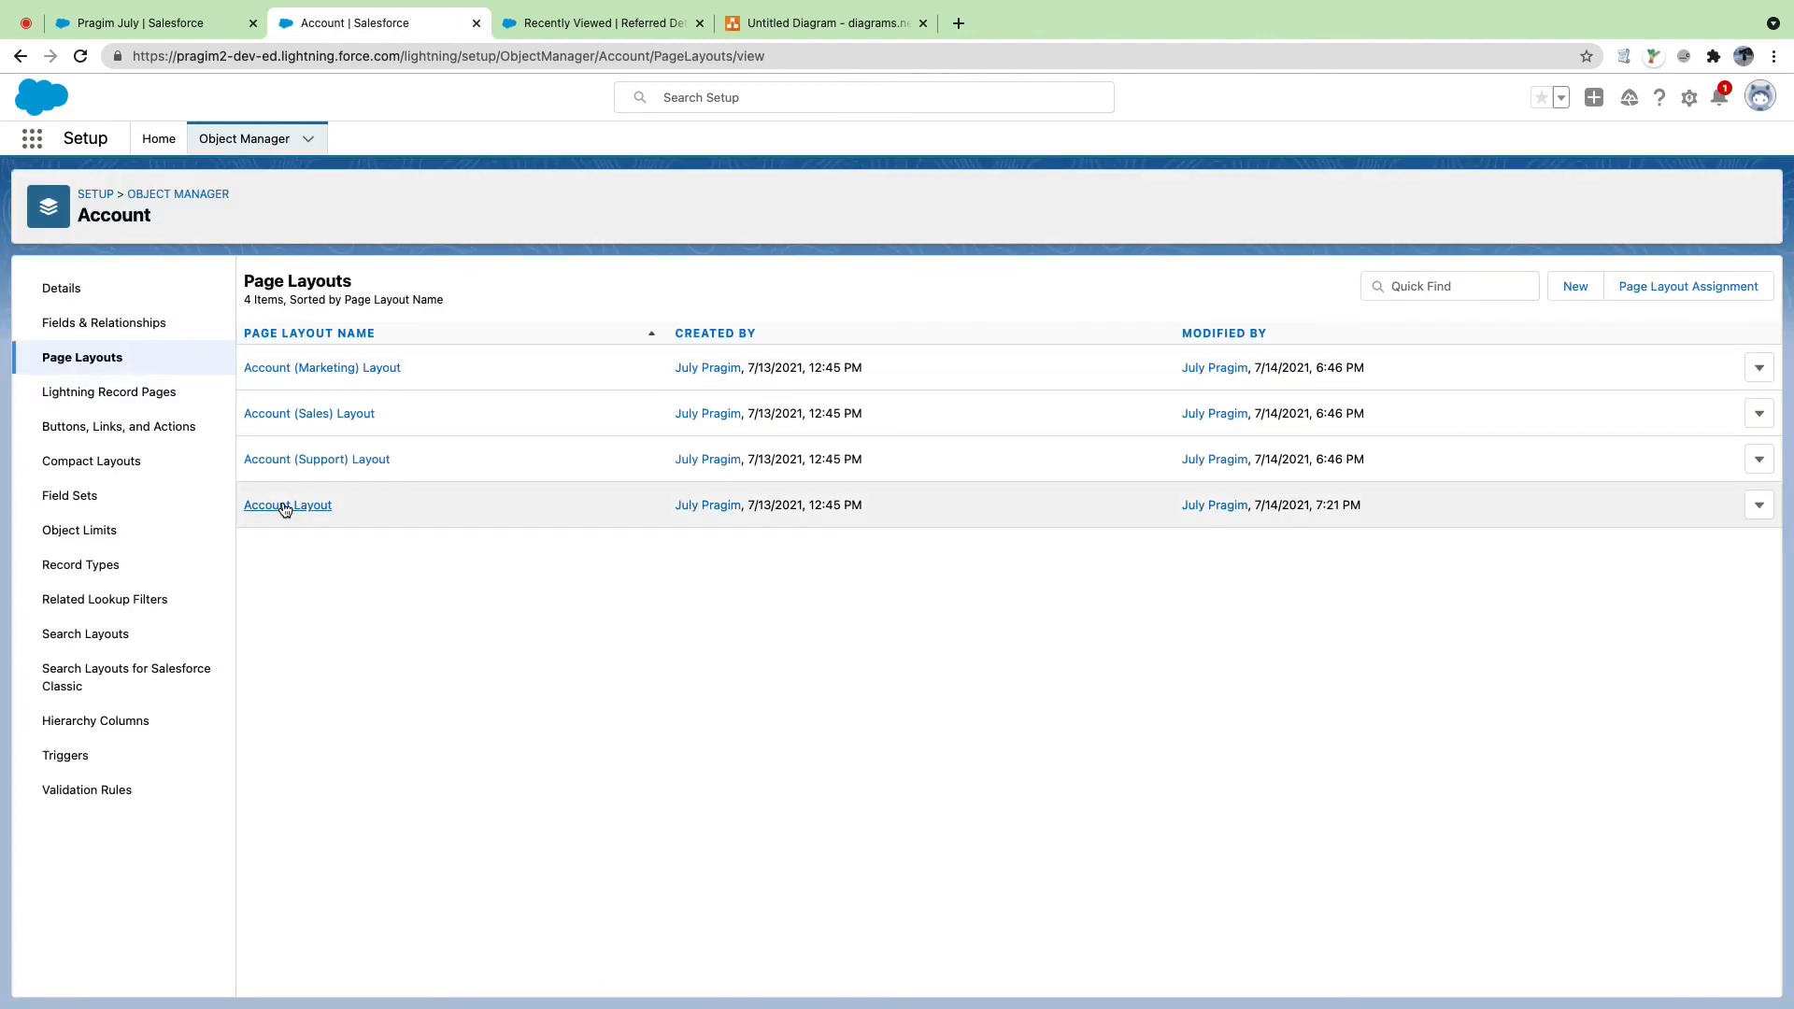
{"action": "left_click", "coordinate": [286, 506]}
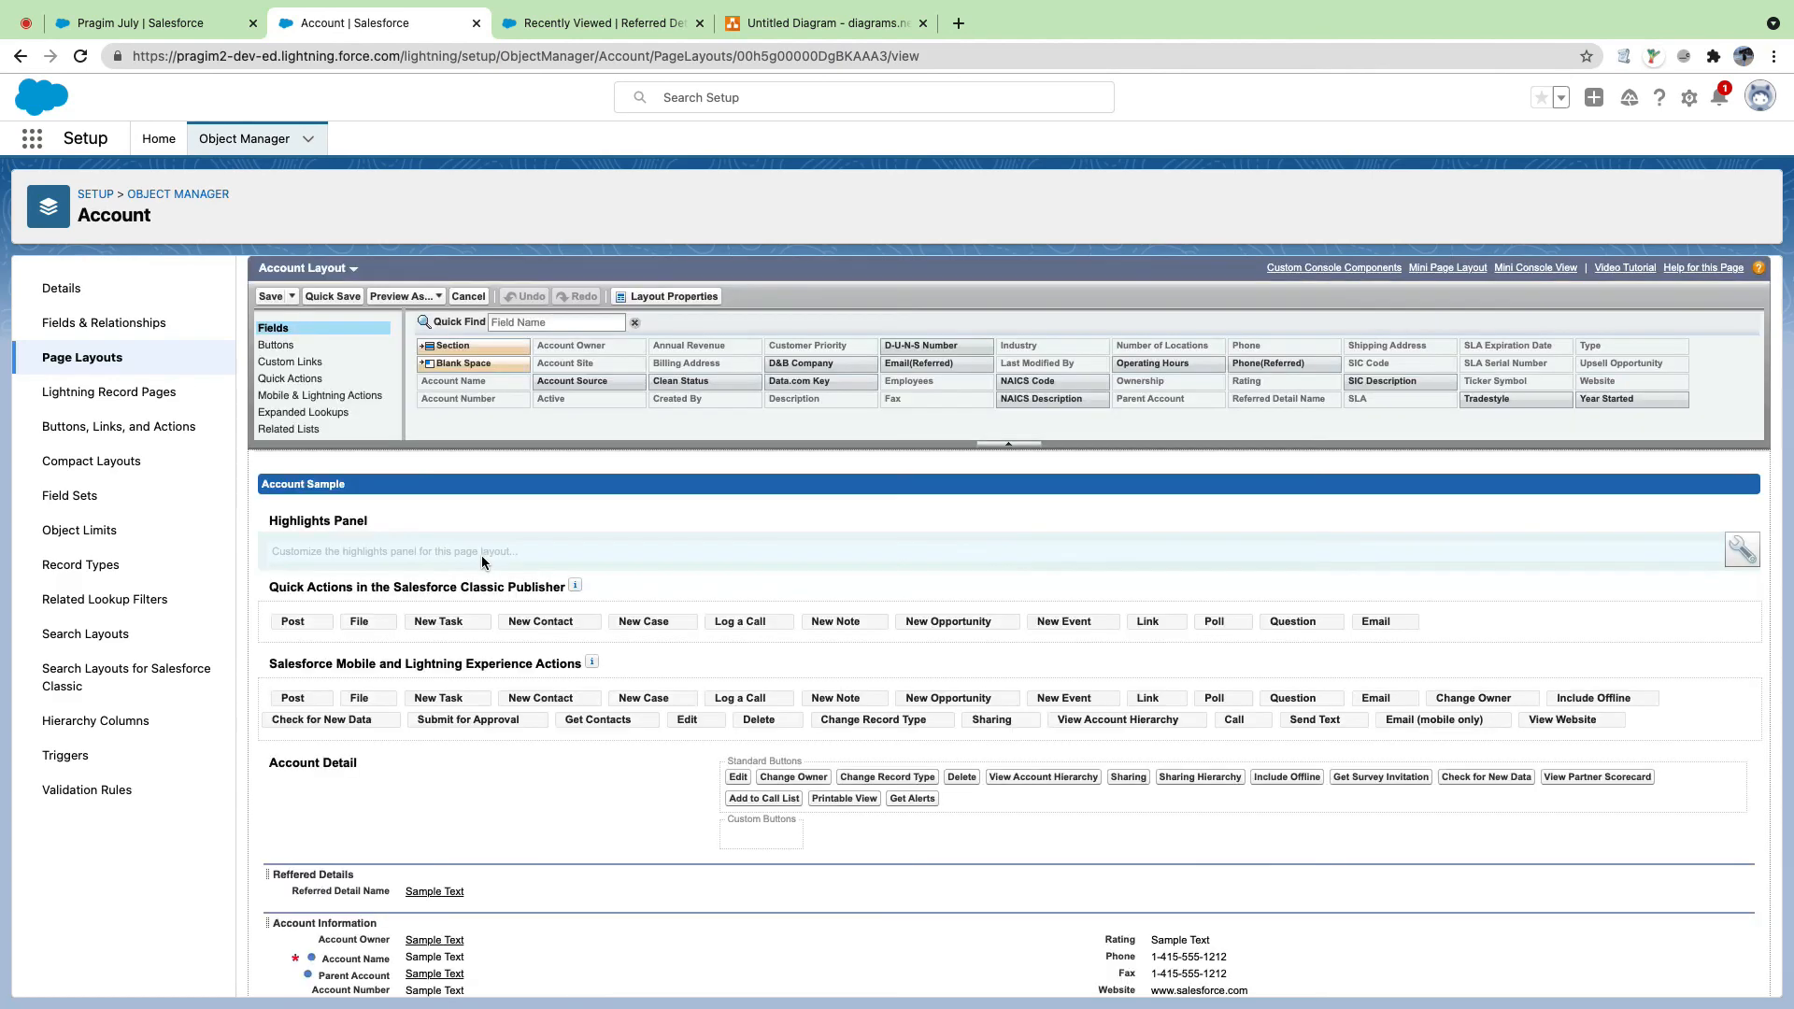
{"action": "scroll", "coordinate": [529, 619], "scroll_direction": "down", "scroll_amount": 1}
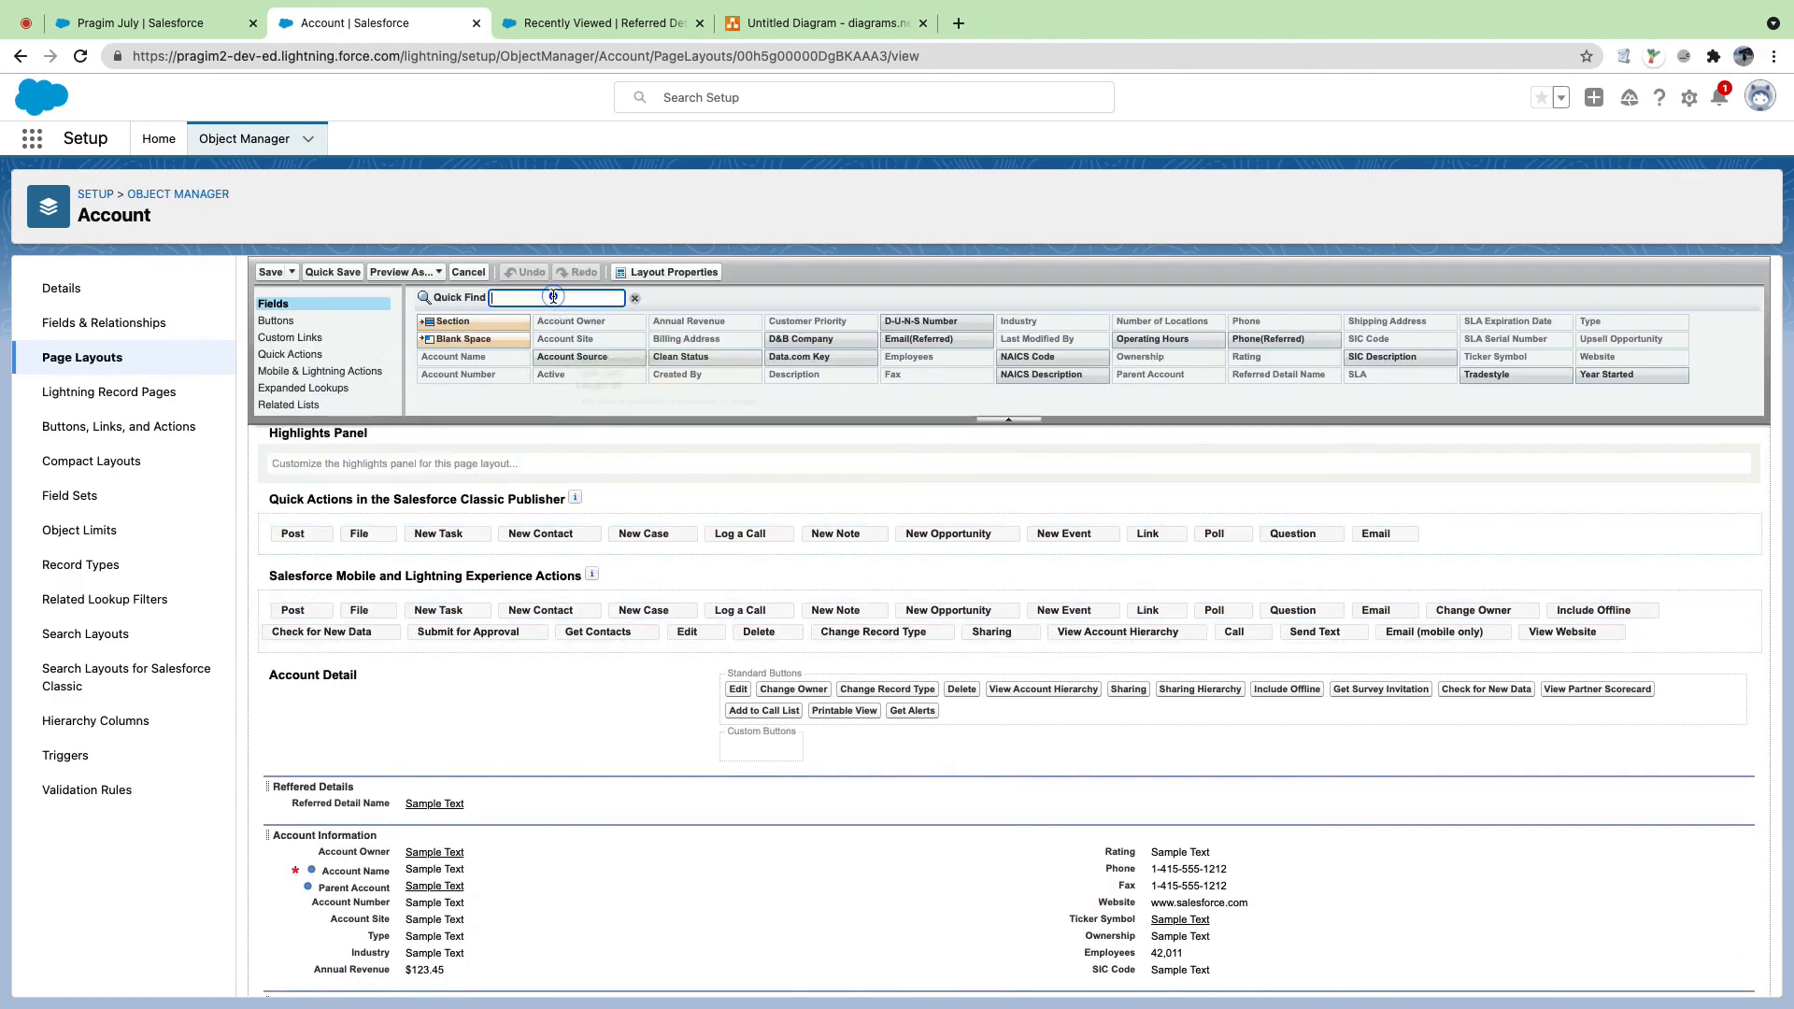
{"action": "left_click", "coordinate": [553, 297]}
{"action": "type", "text": "Re"}
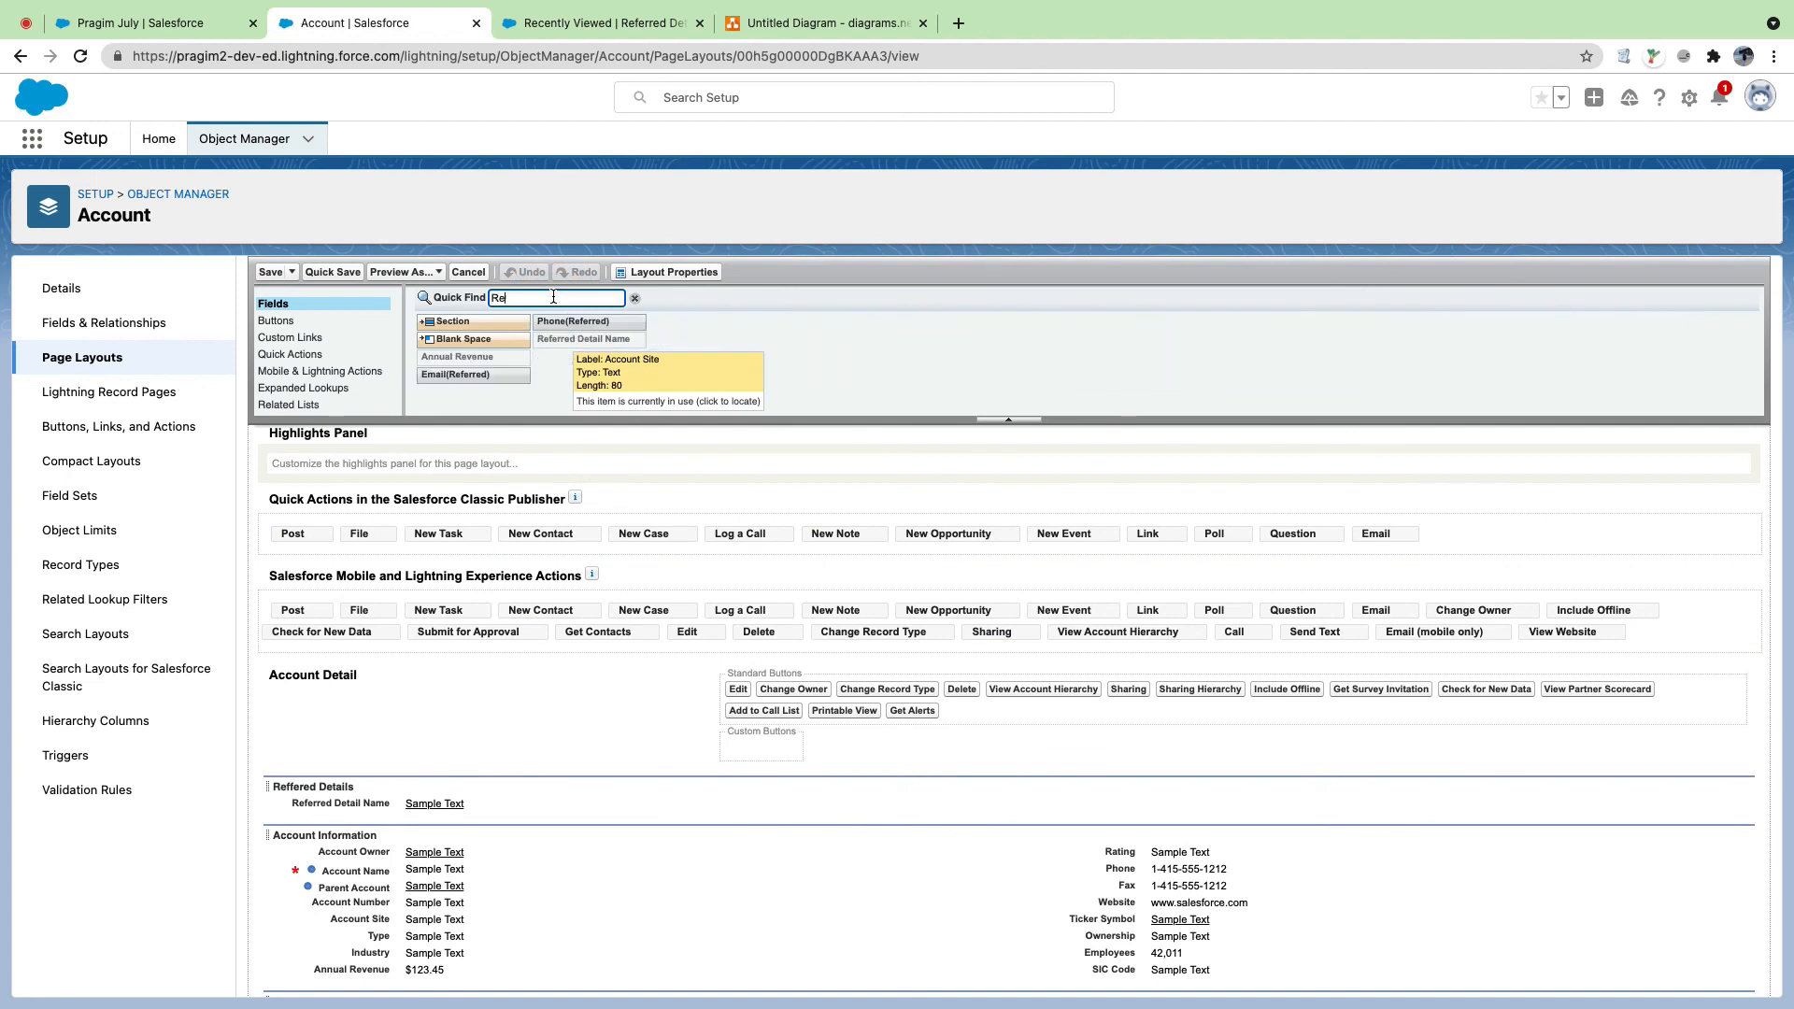
{"action": "left_click_drag", "start_coordinate": [479, 372], "coordinate": [414, 809]}
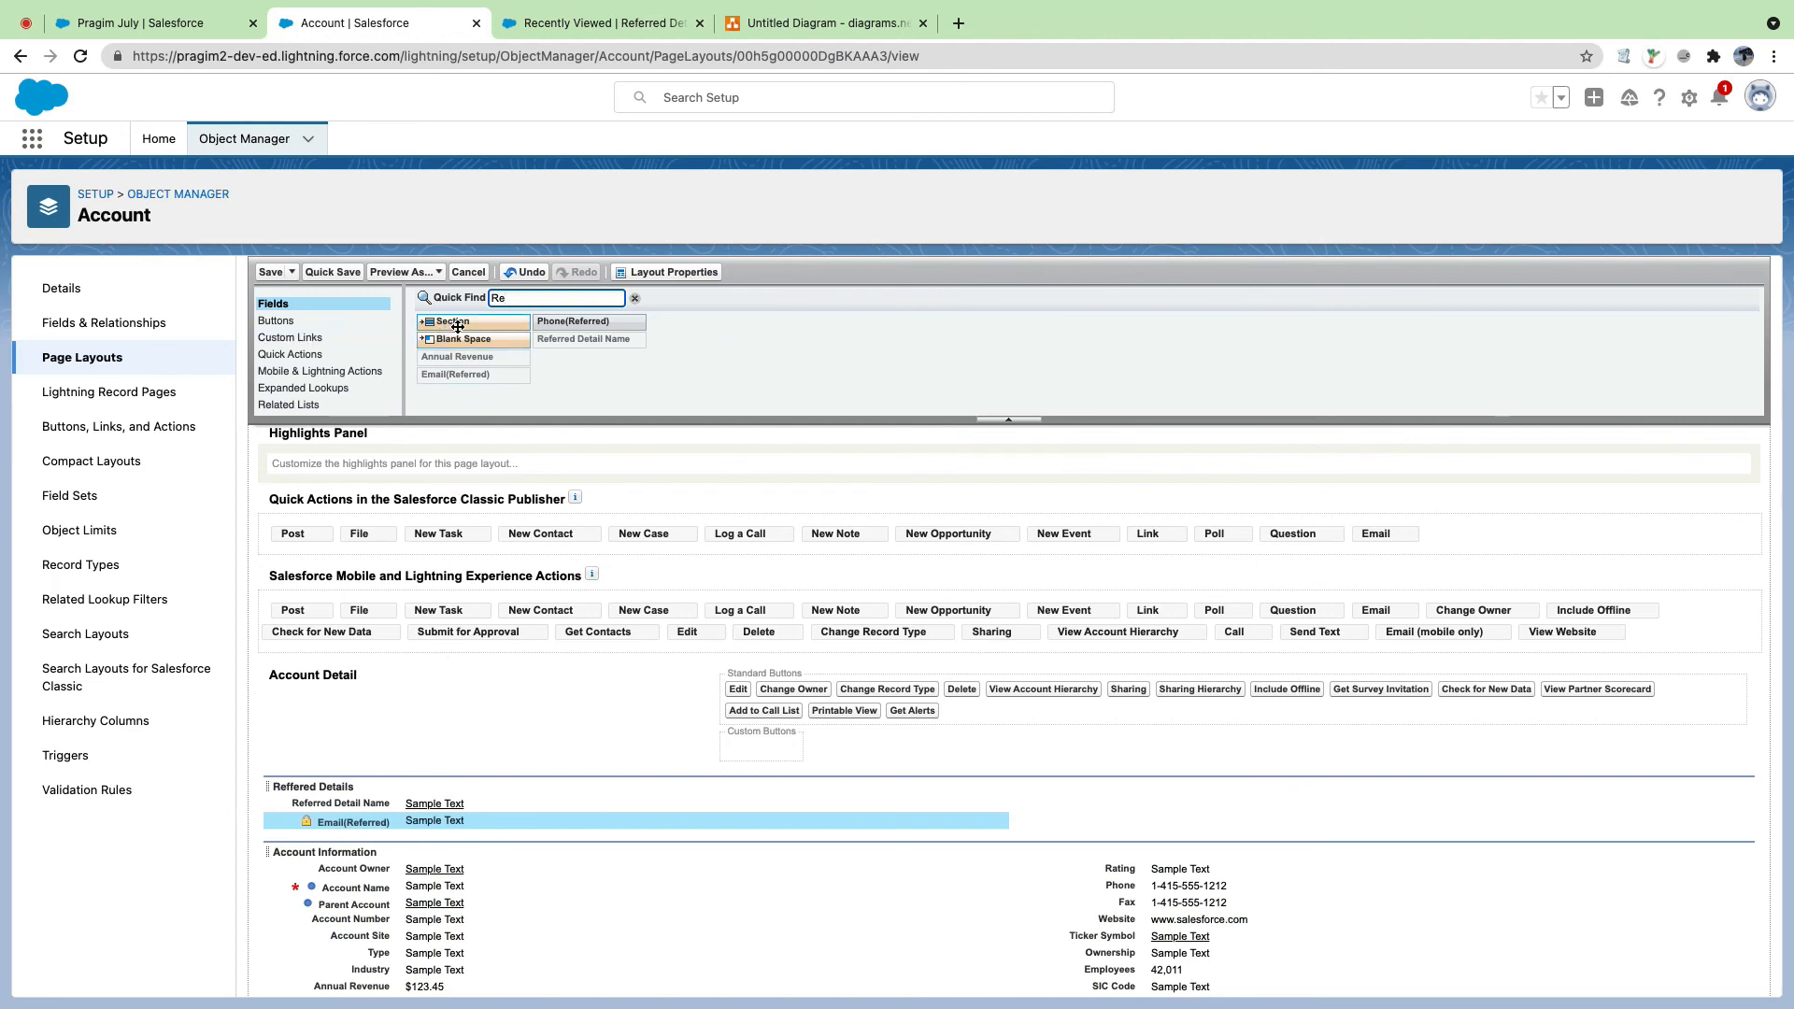
{"action": "left_click_drag", "start_coordinate": [458, 339], "coordinate": [1131, 801]}
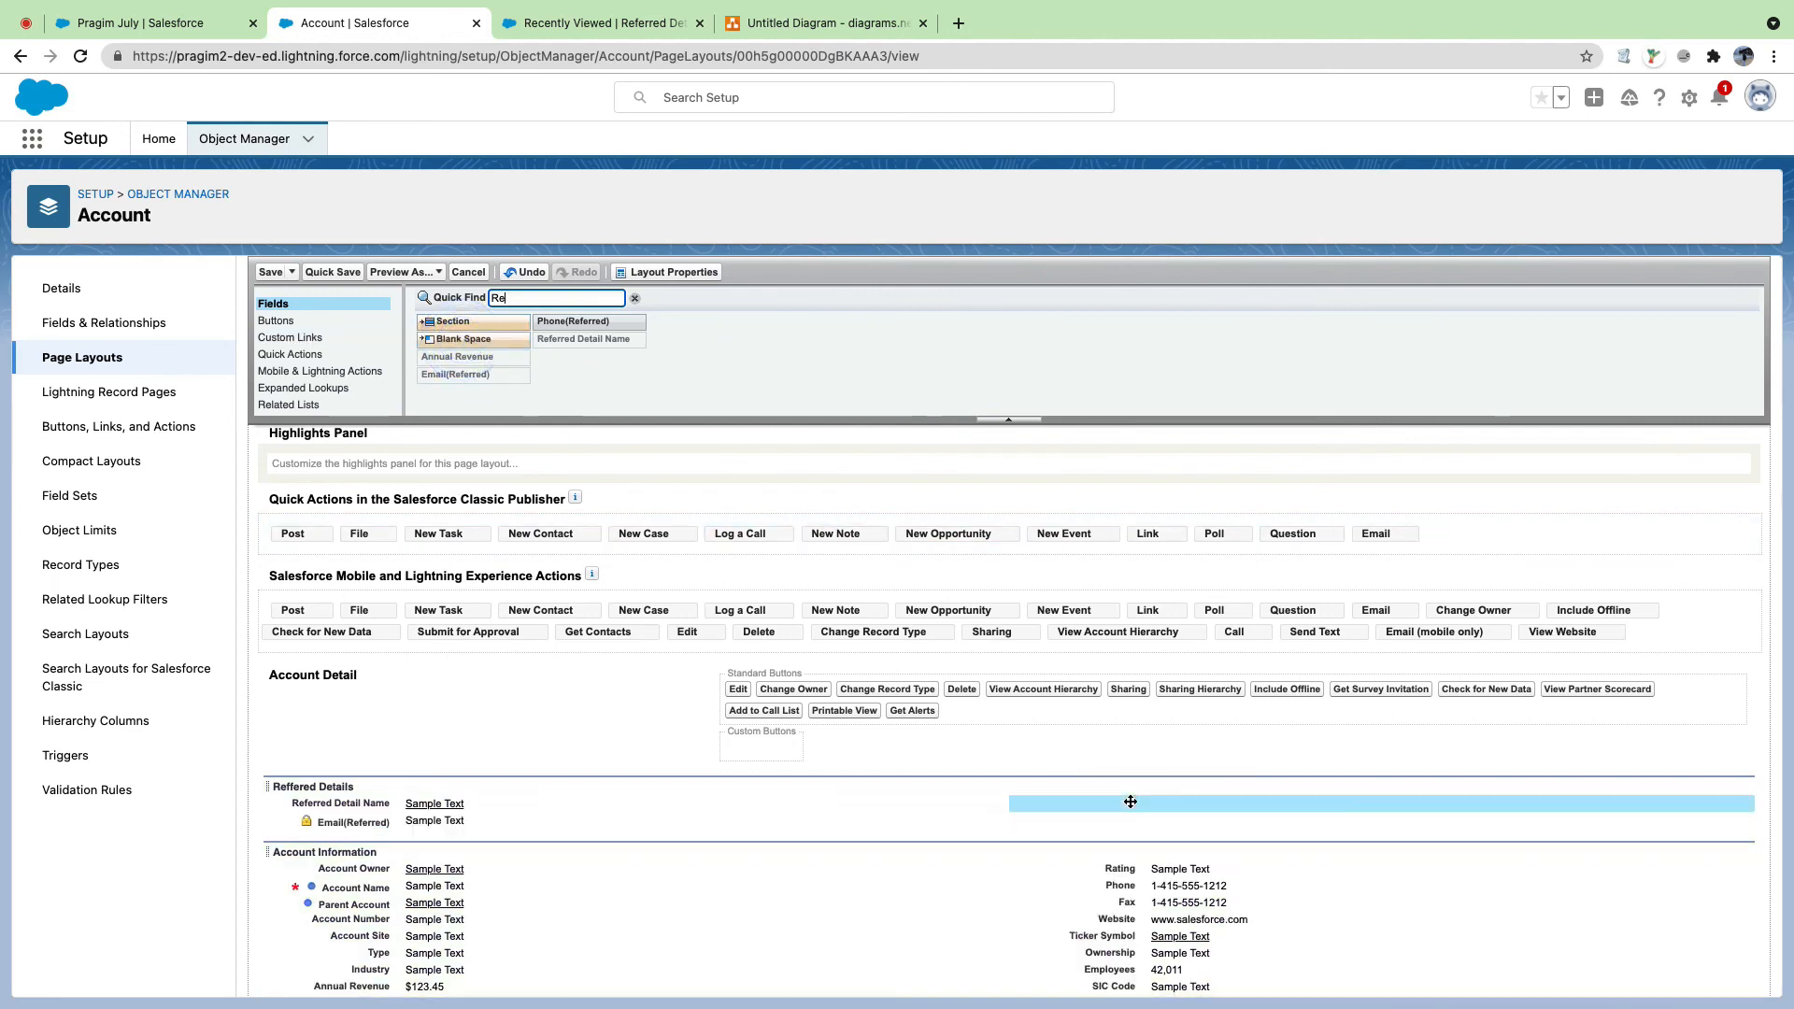
{"action": "left_click_drag", "start_coordinate": [572, 322], "coordinate": [1107, 821]}
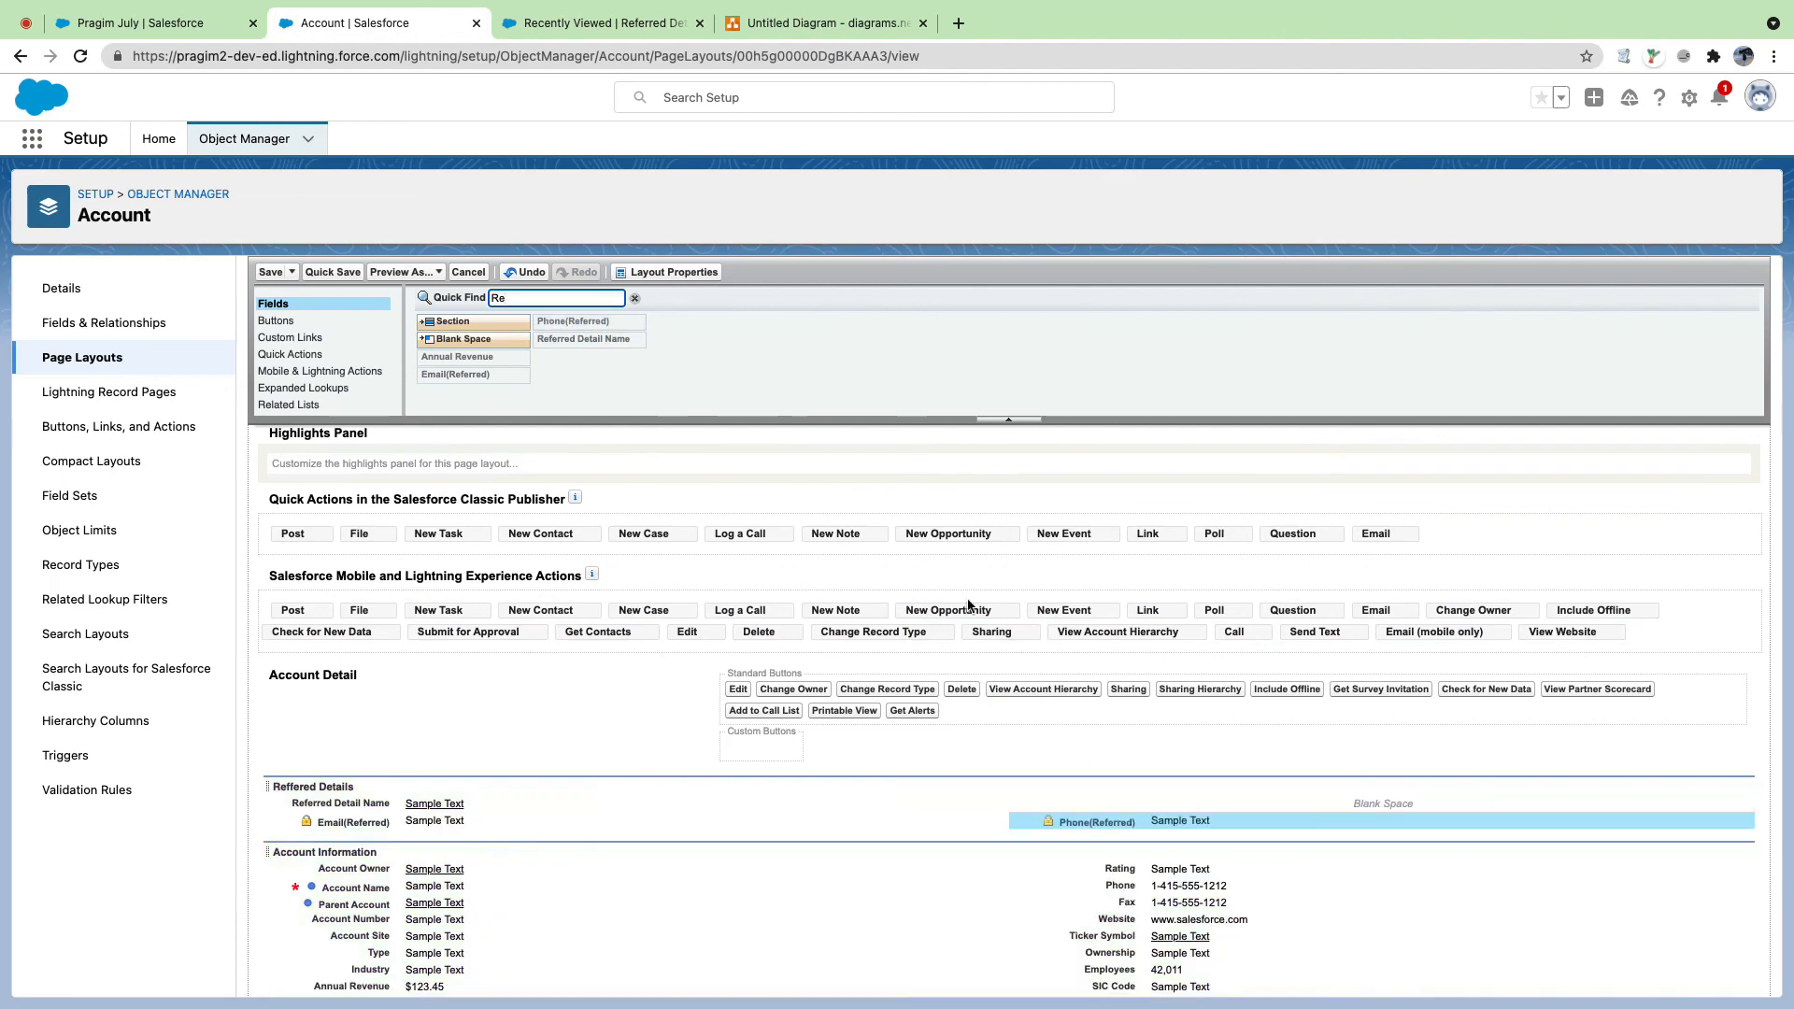
{"action": "left_click", "coordinate": [273, 271]}
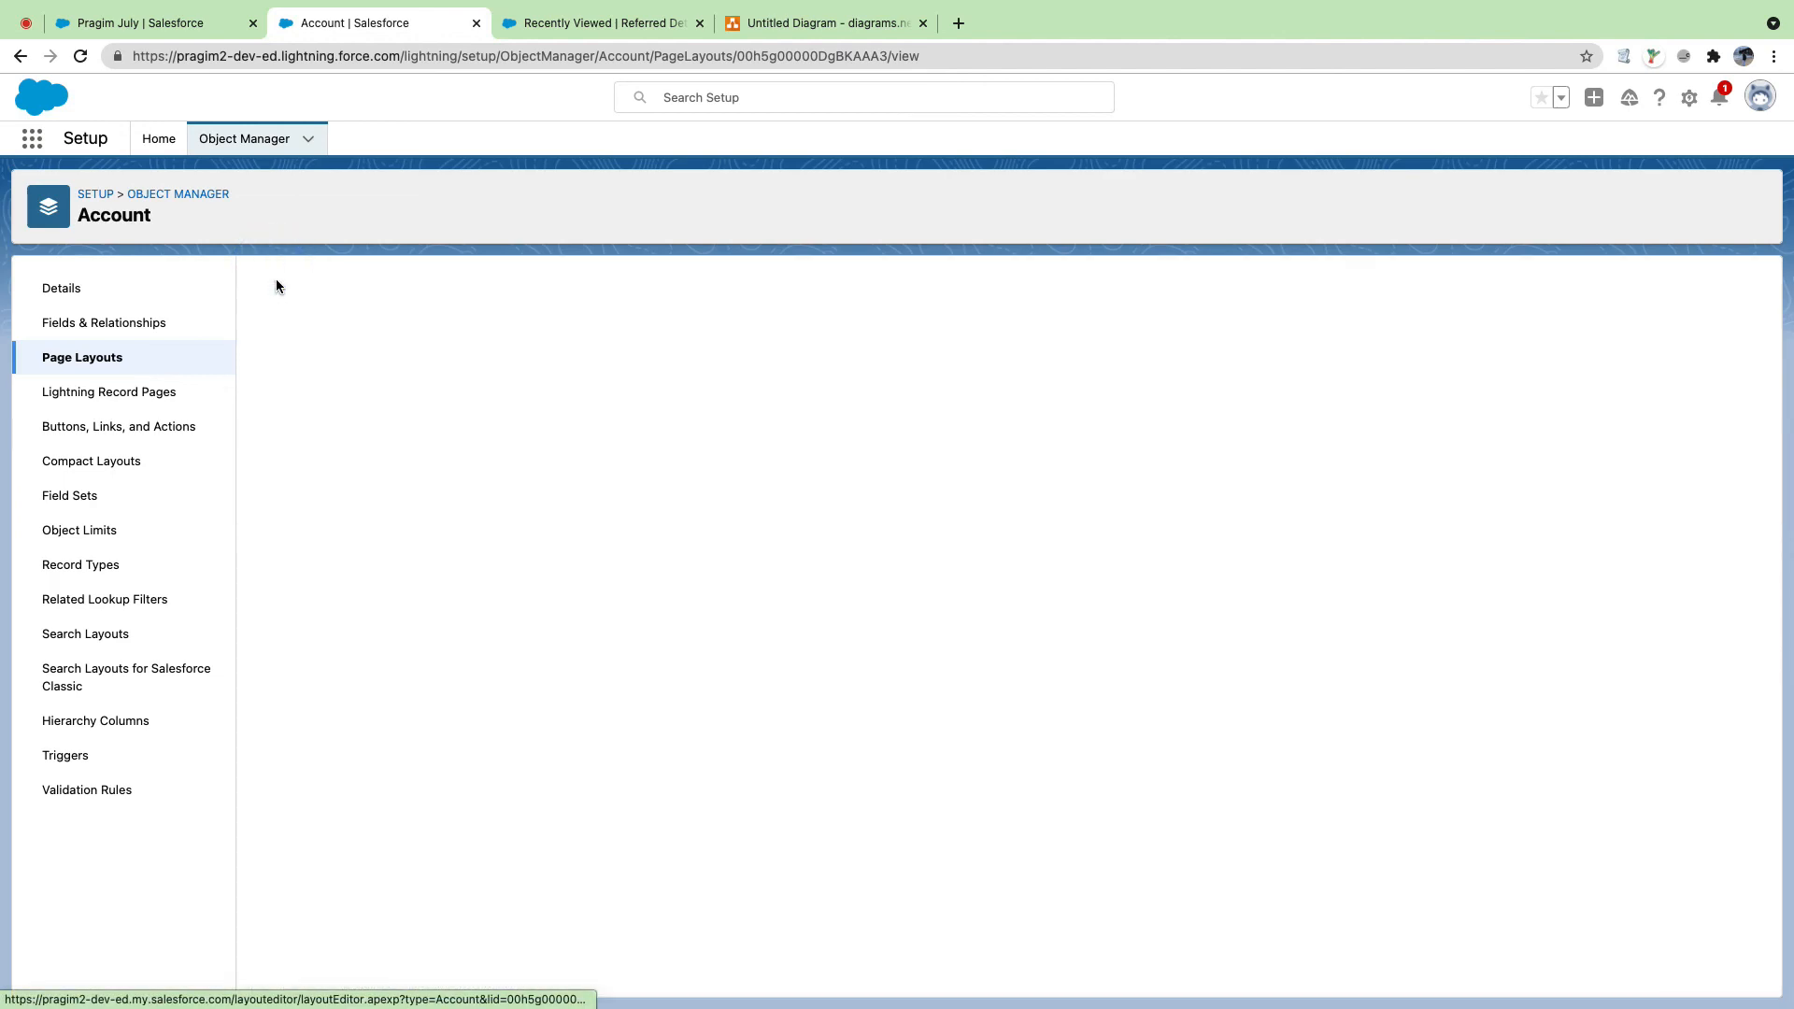
Step: Reload the Pragim July account and verify the referred email and phone in its Details
{"action": "left_click", "coordinate": [102, 20]}
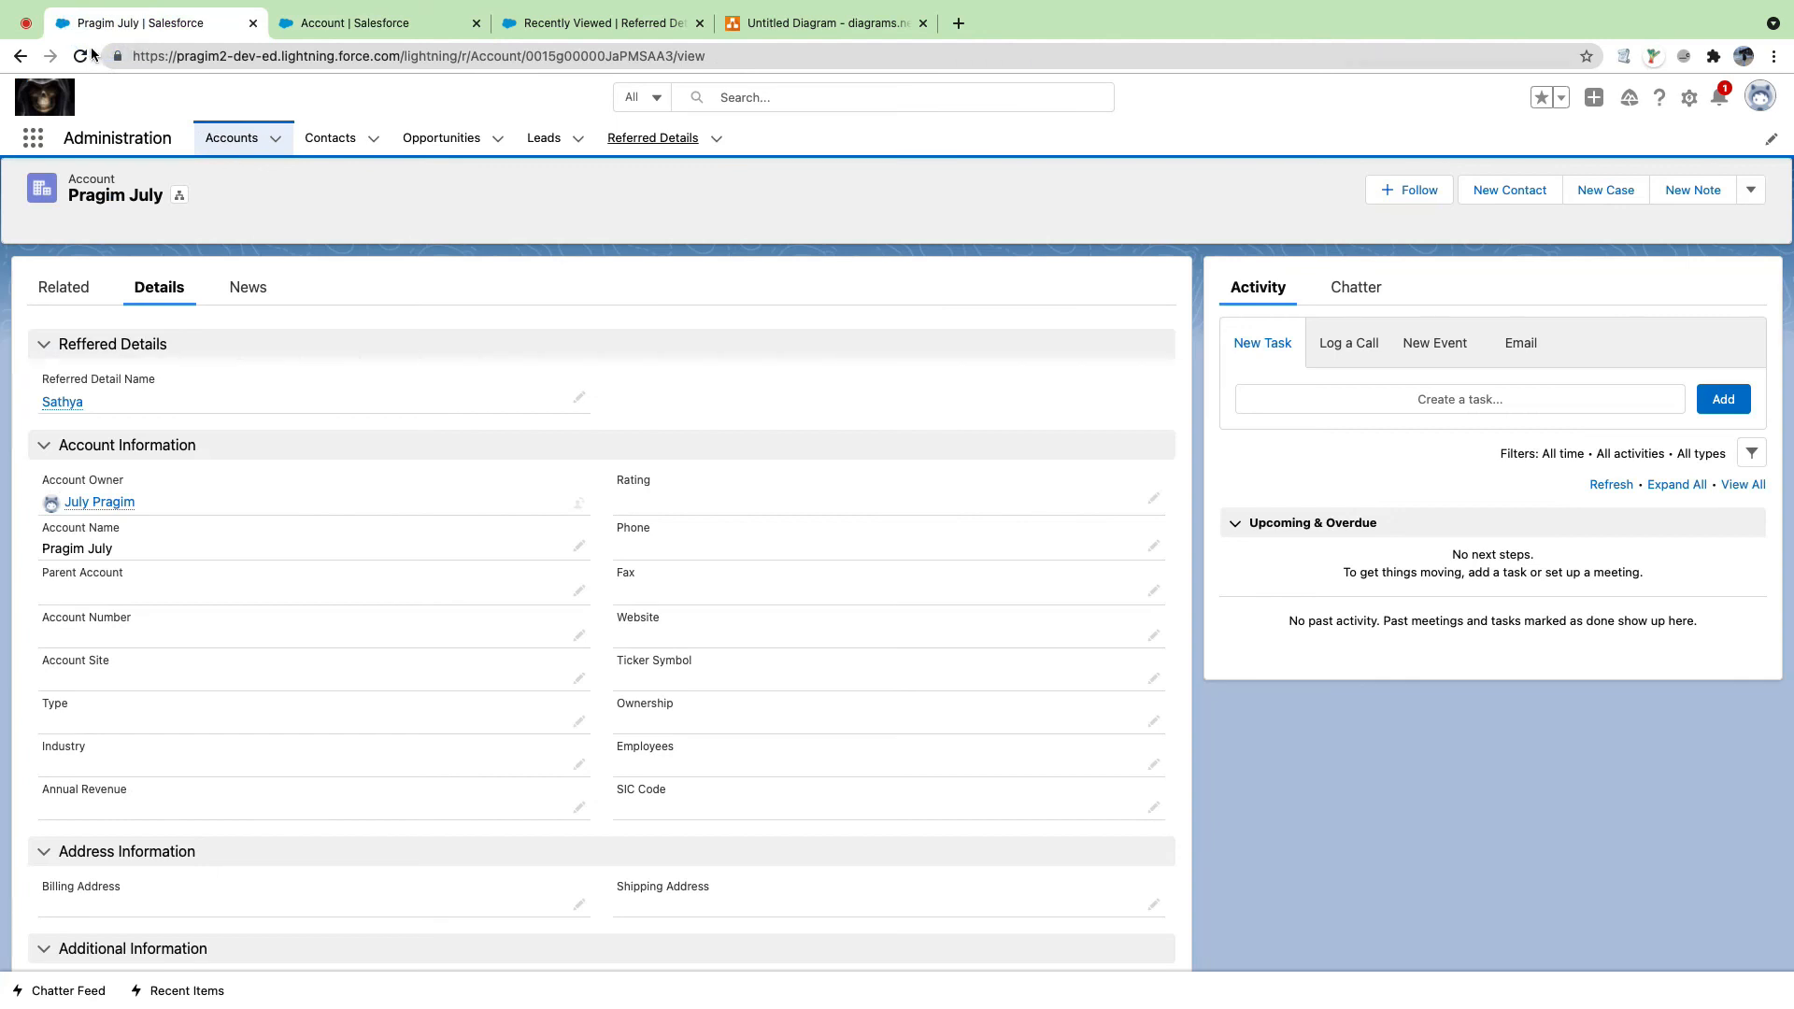
{"action": "left_click", "coordinate": [82, 55]}
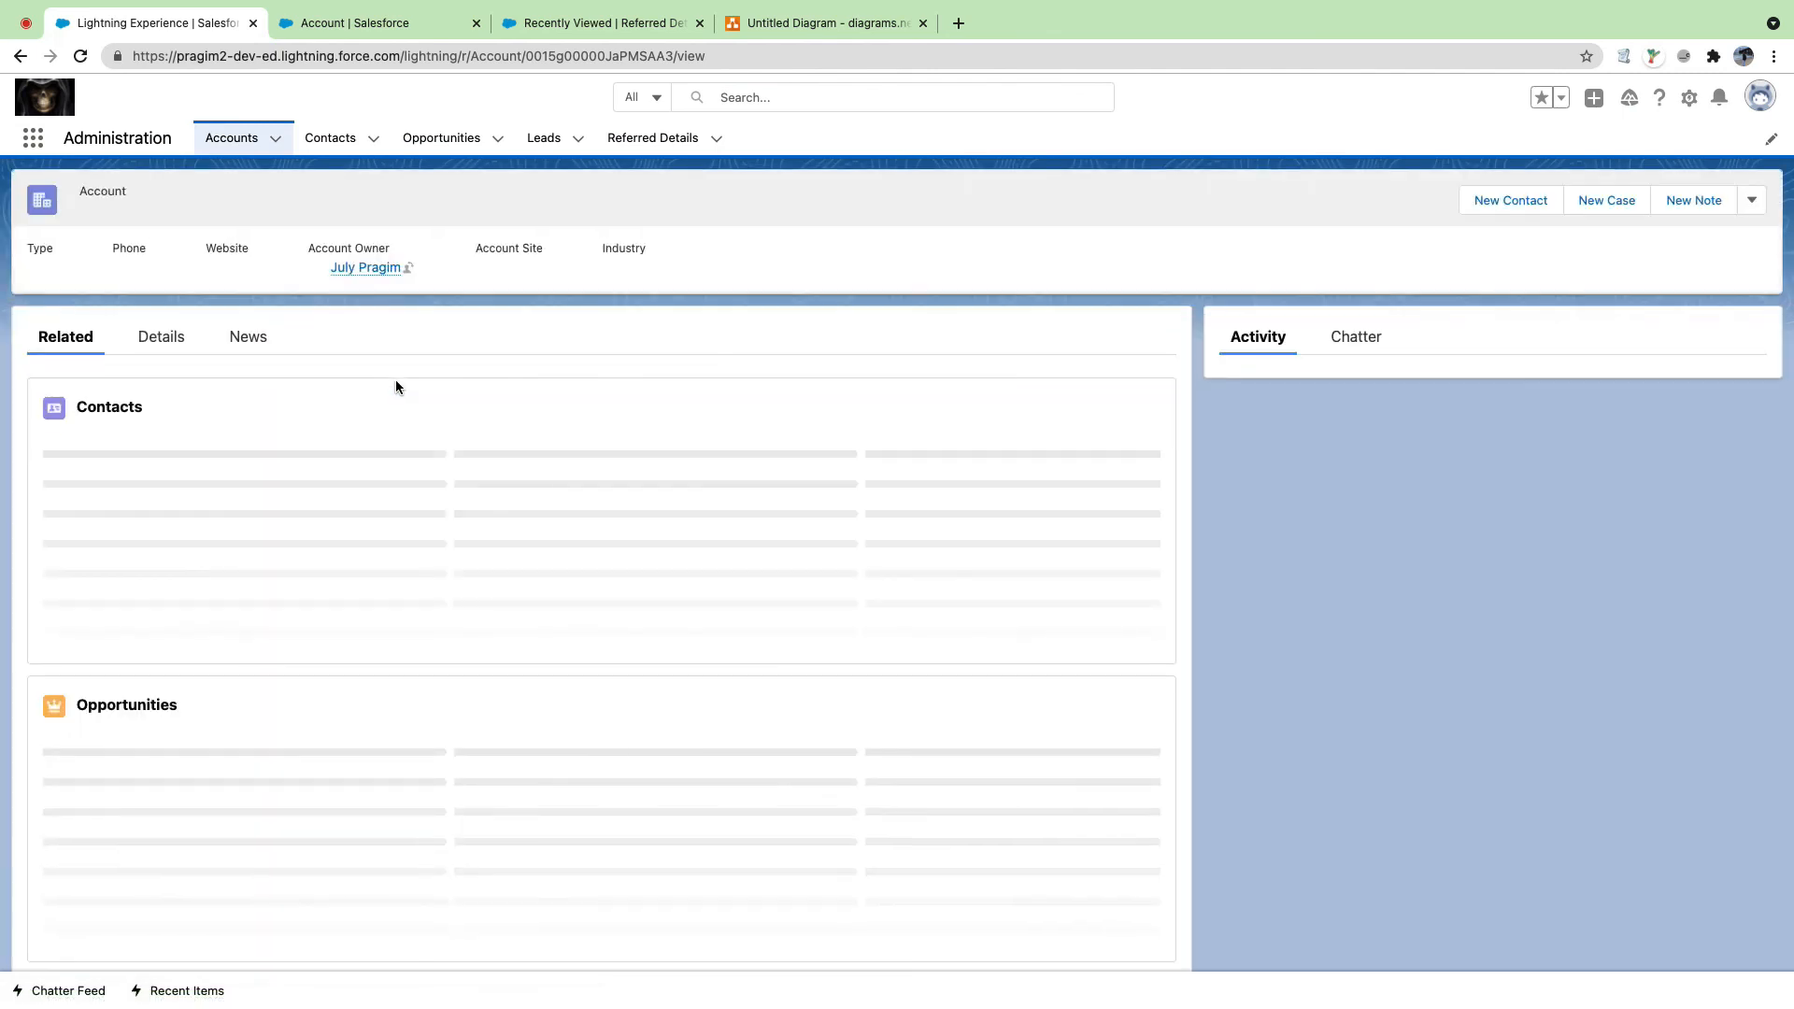
{"action": "left_click", "coordinate": [170, 341]}
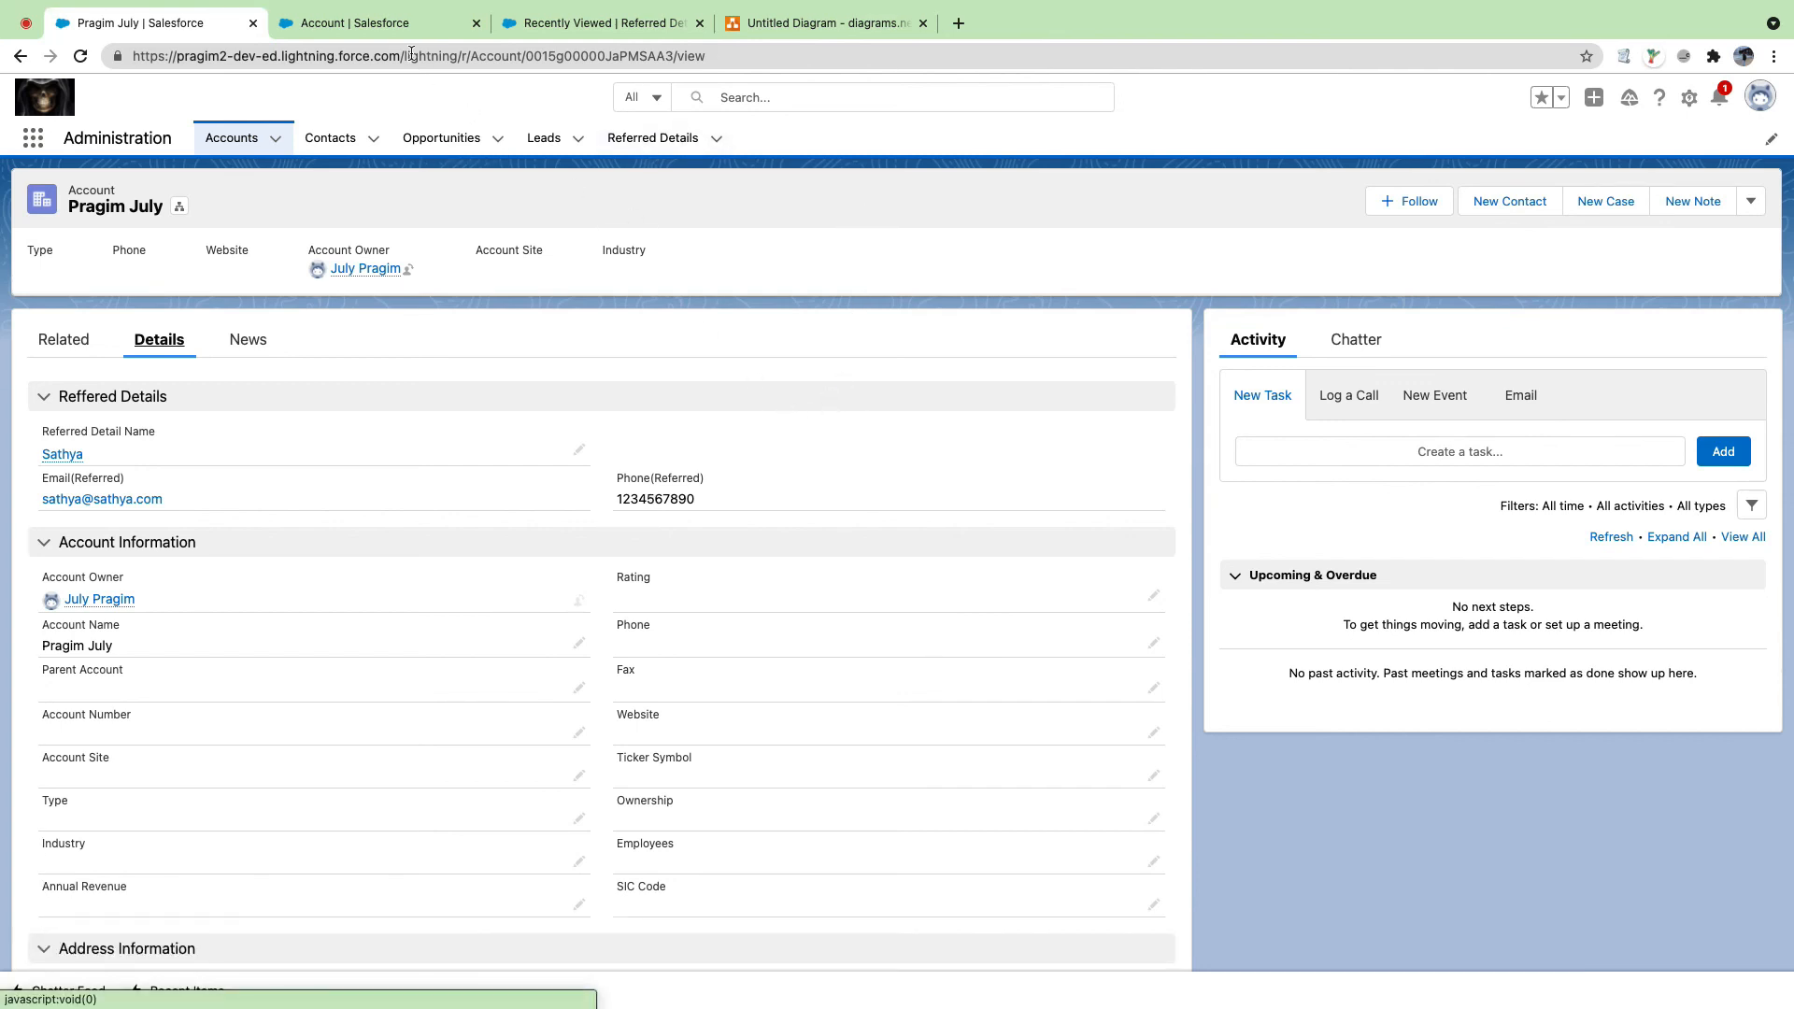
{"action": "left_click", "coordinate": [401, 26]}
{"action": "left_click", "coordinate": [217, 23]}
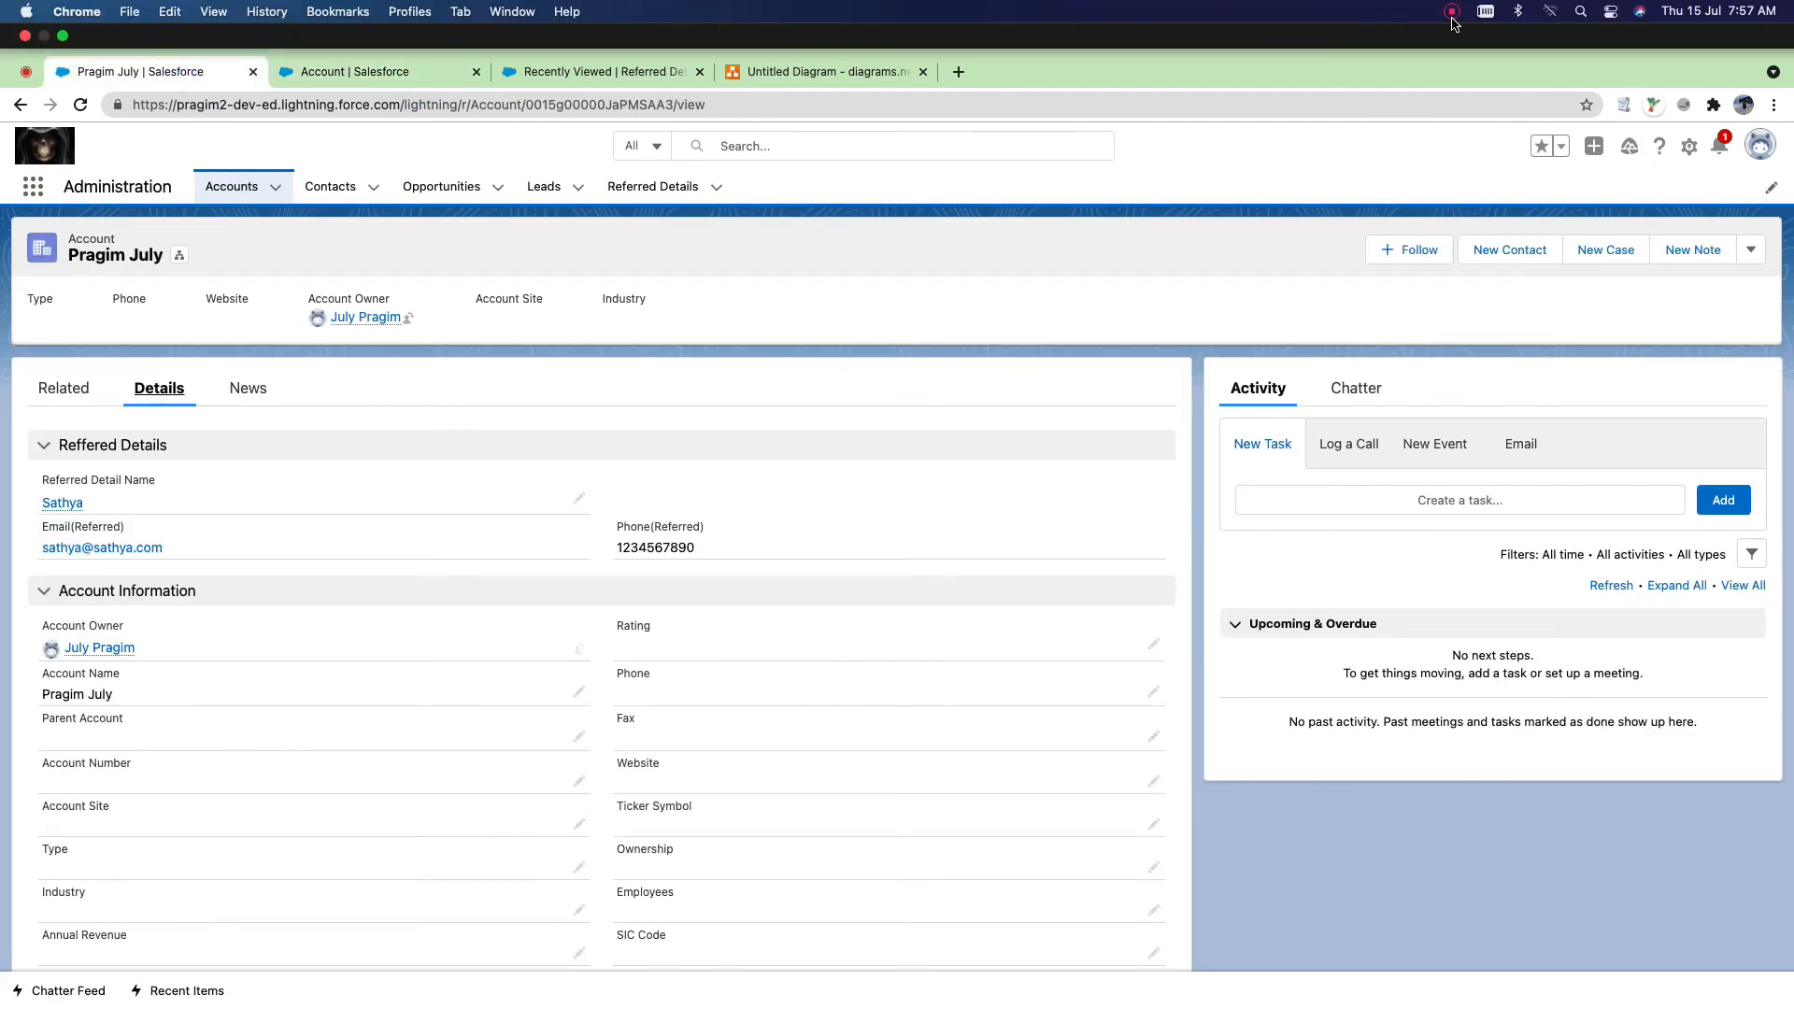
{"action": "left_click", "coordinate": [1451, 11]}
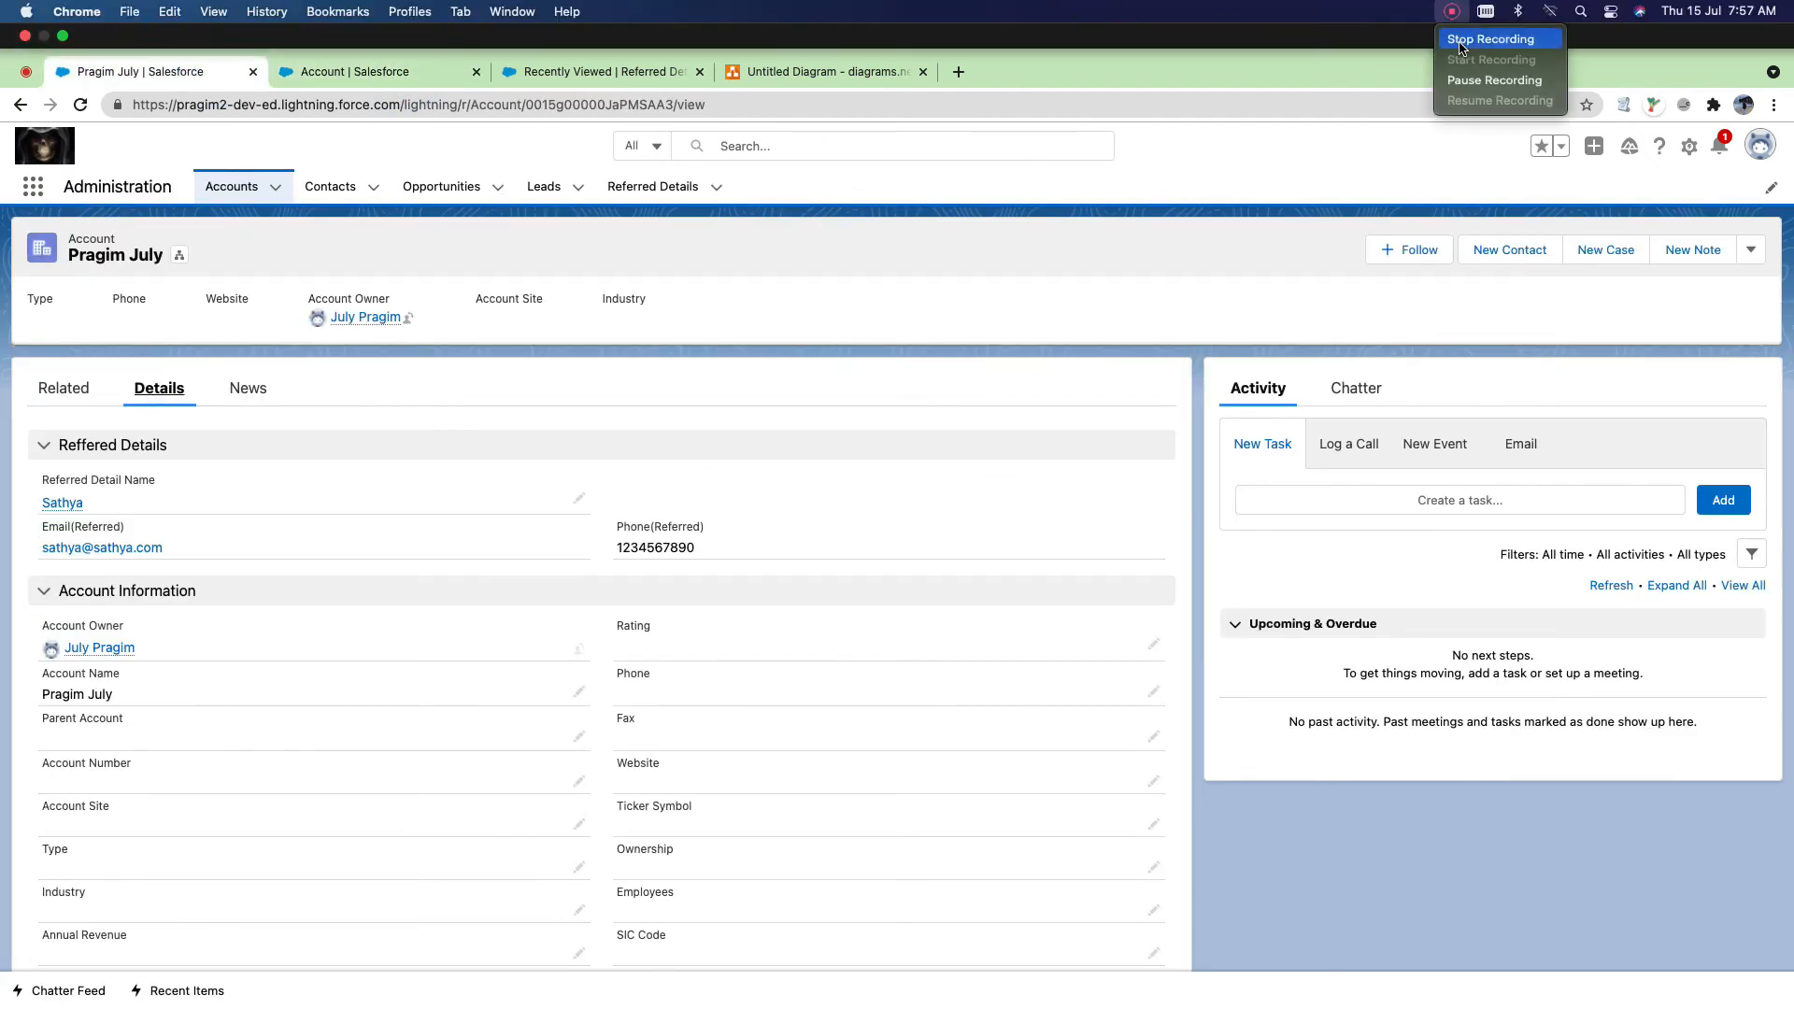